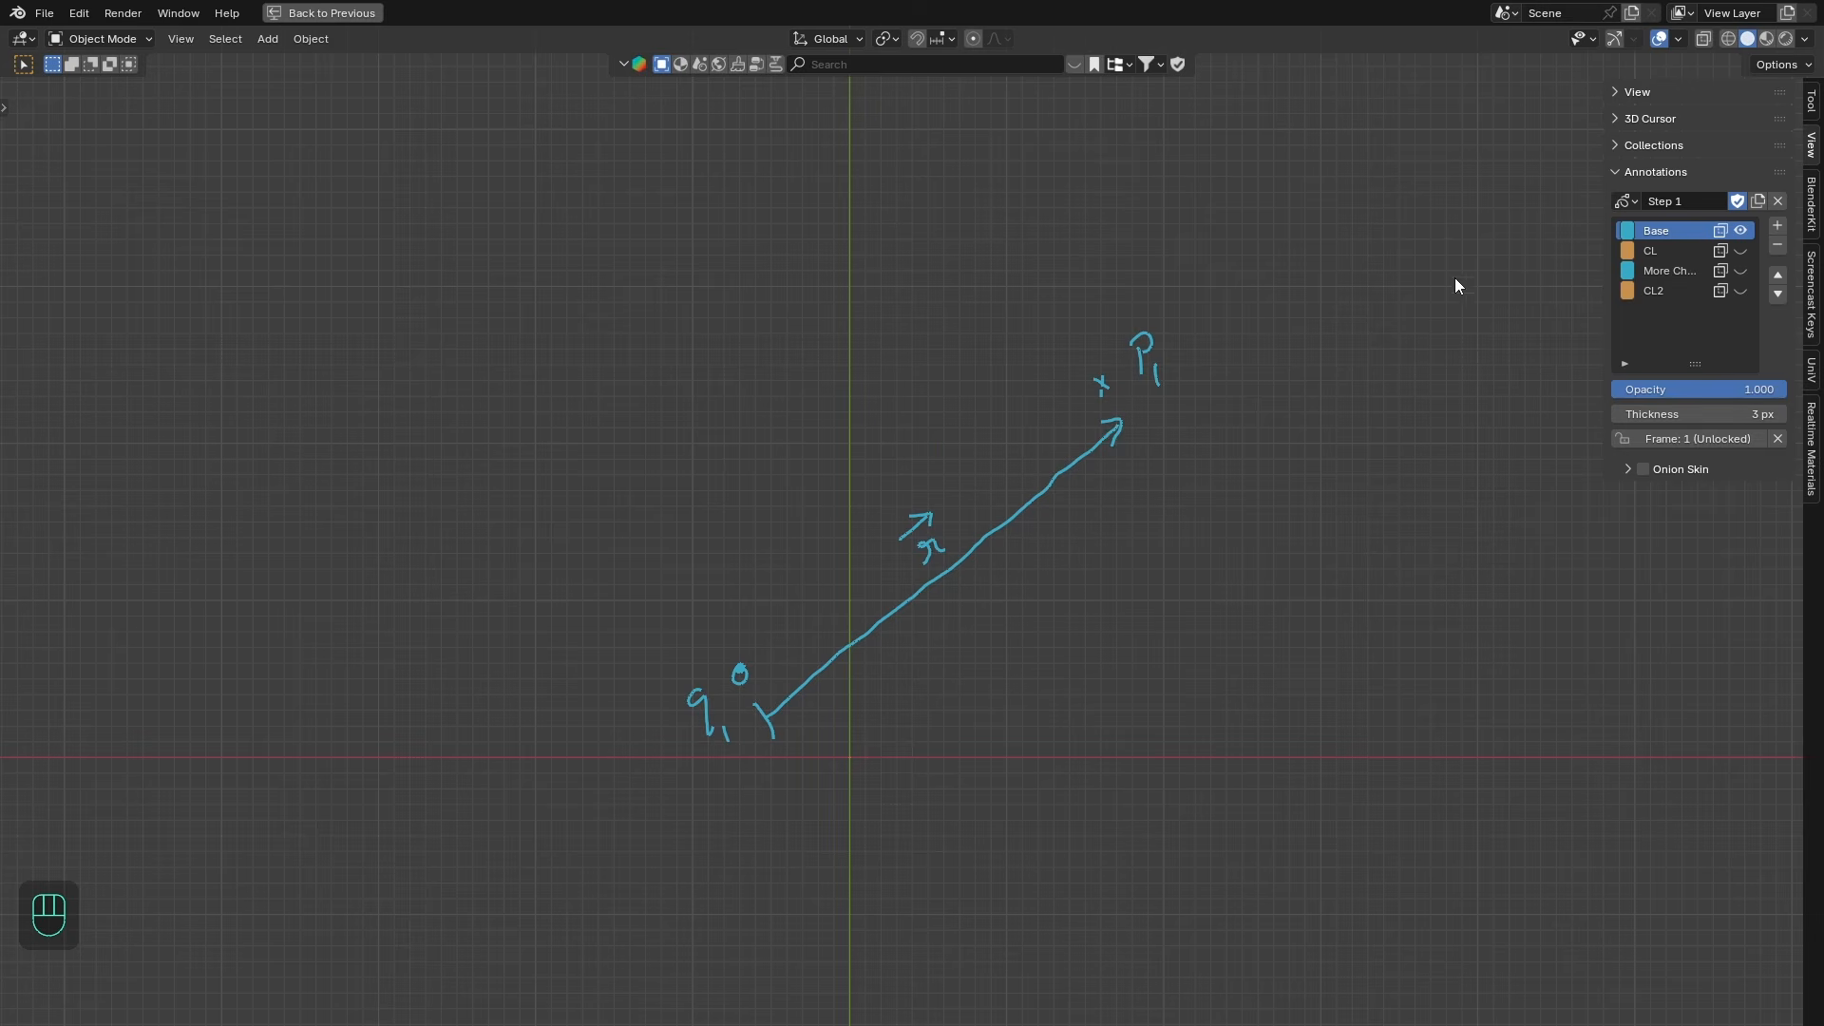
- Show and hide annotation layers to review the charge diagram and the electric field formula
click(1741, 271)
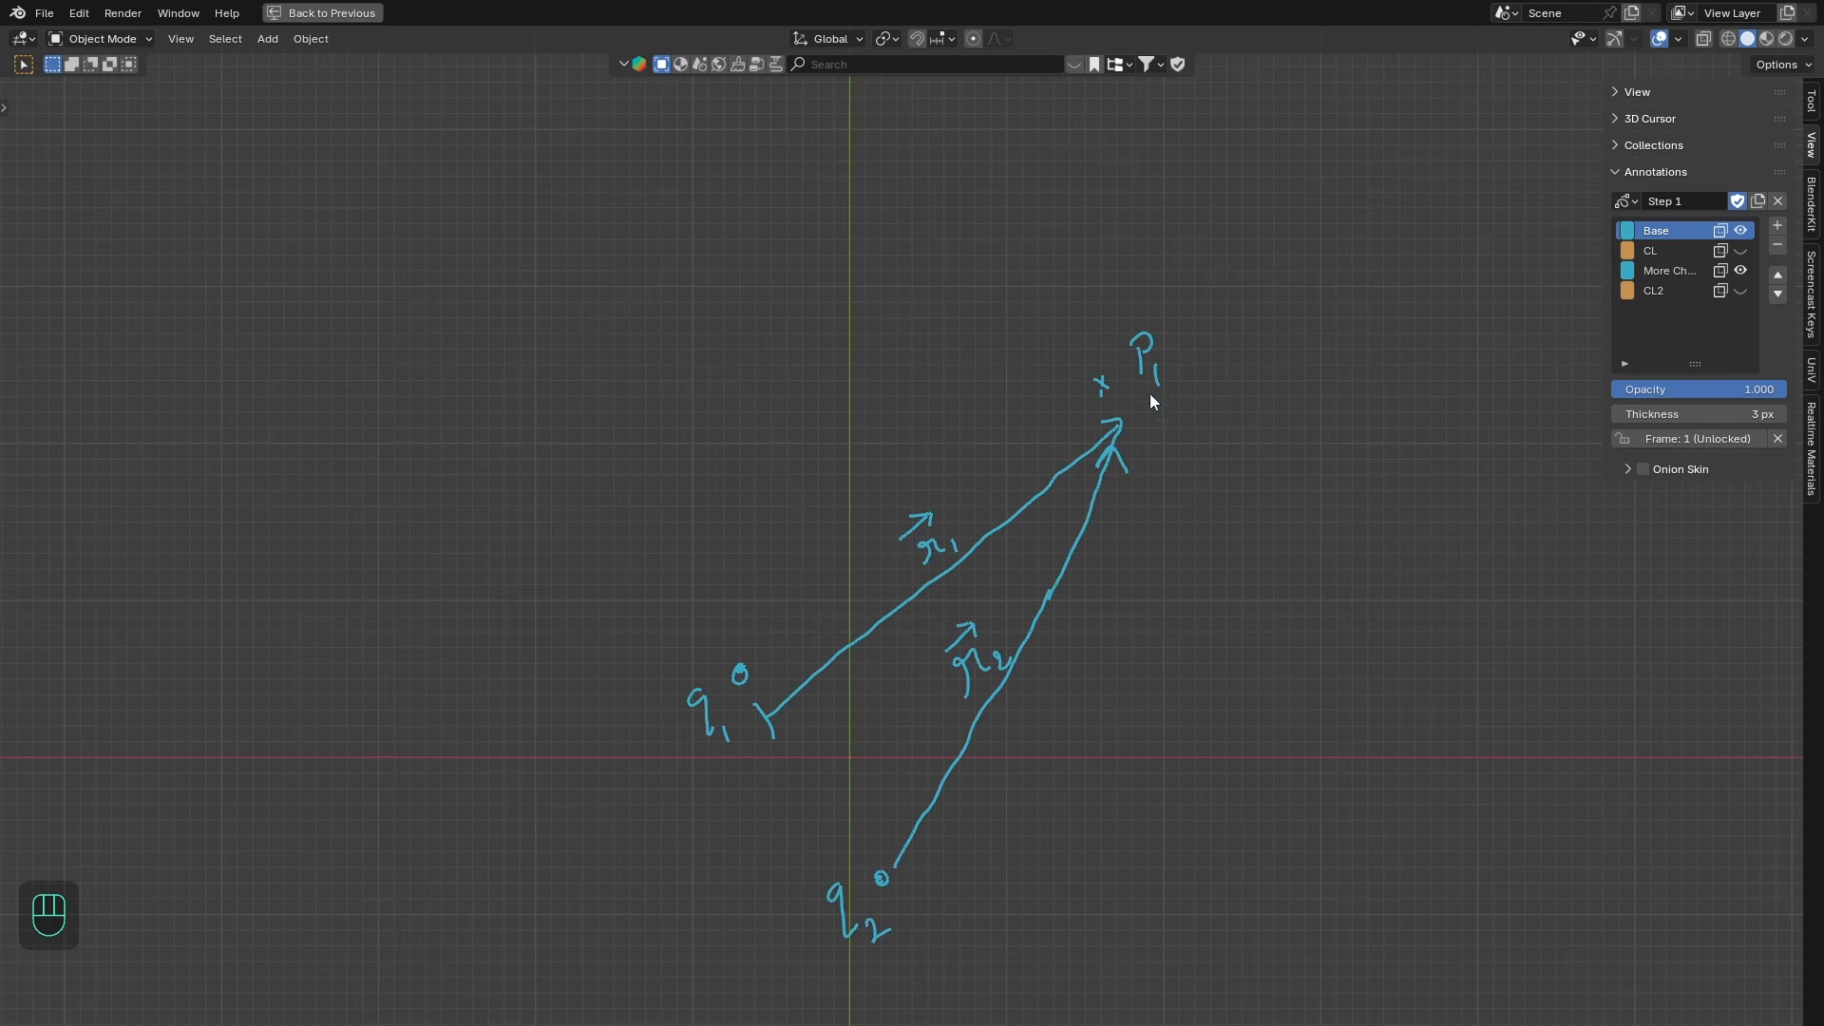
click(1636, 201)
click(1535, 253)
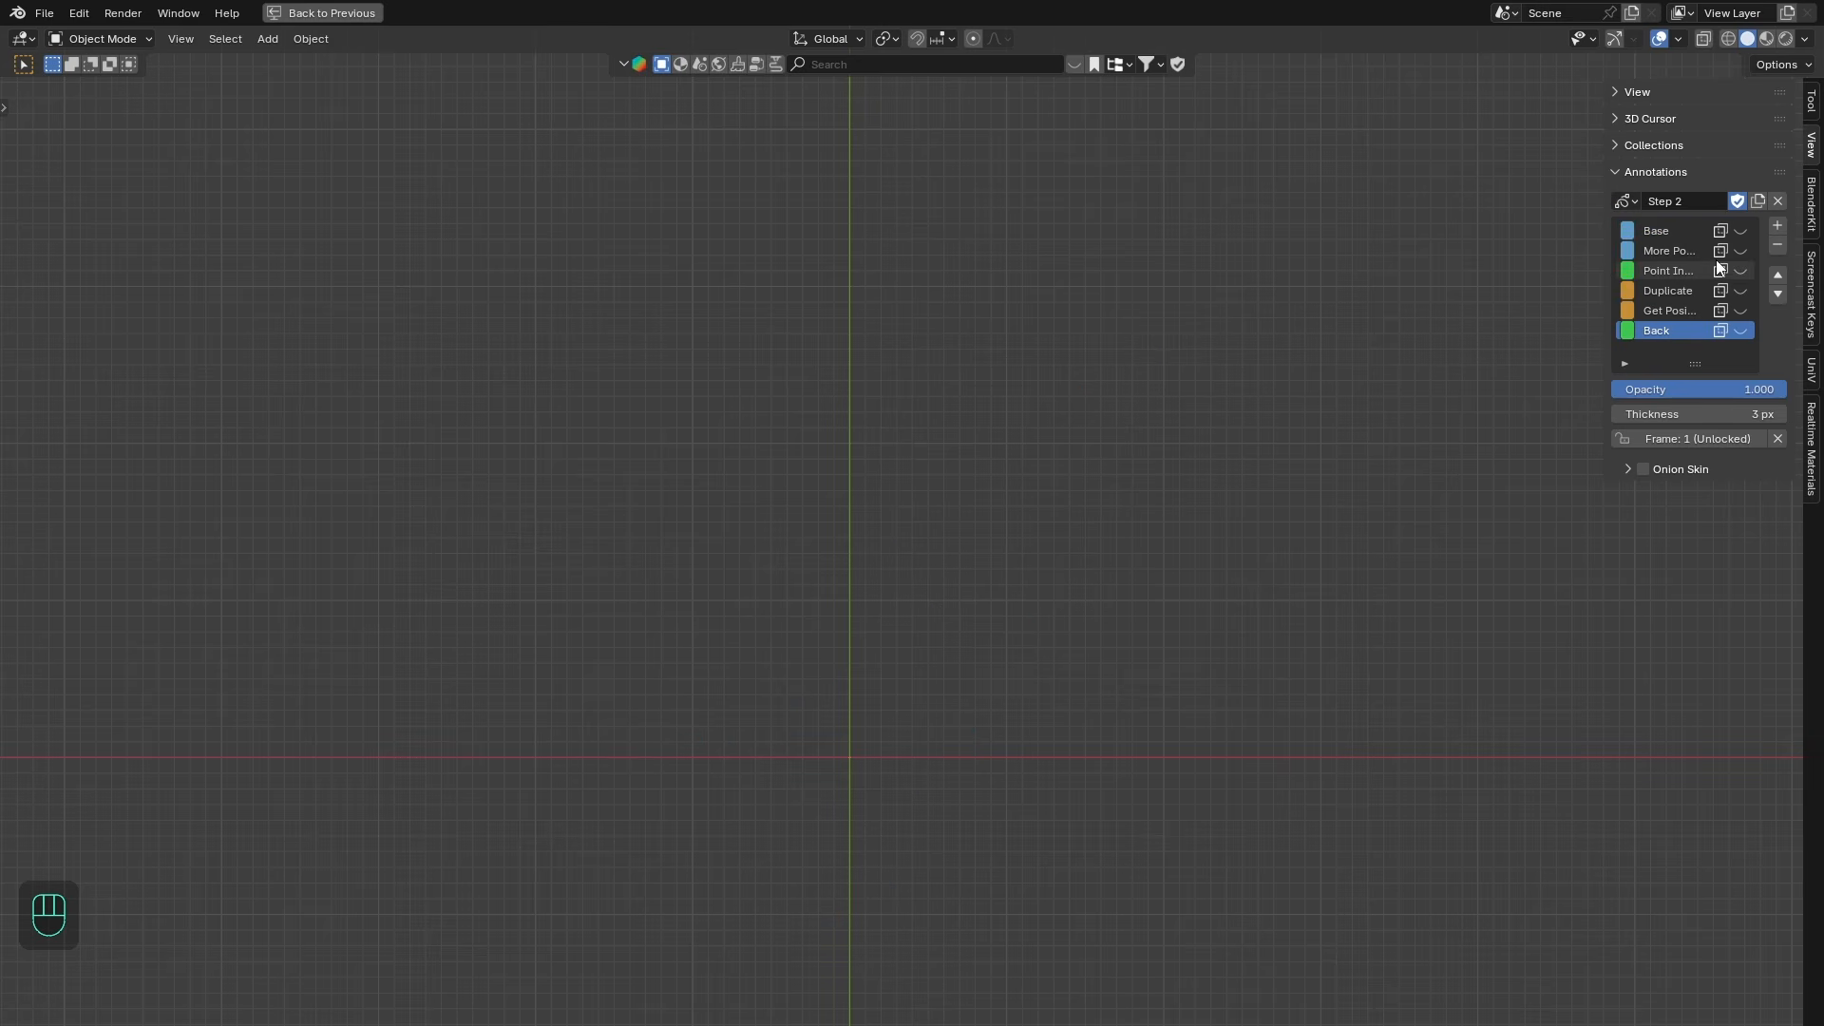
click(1742, 231)
click(1742, 249)
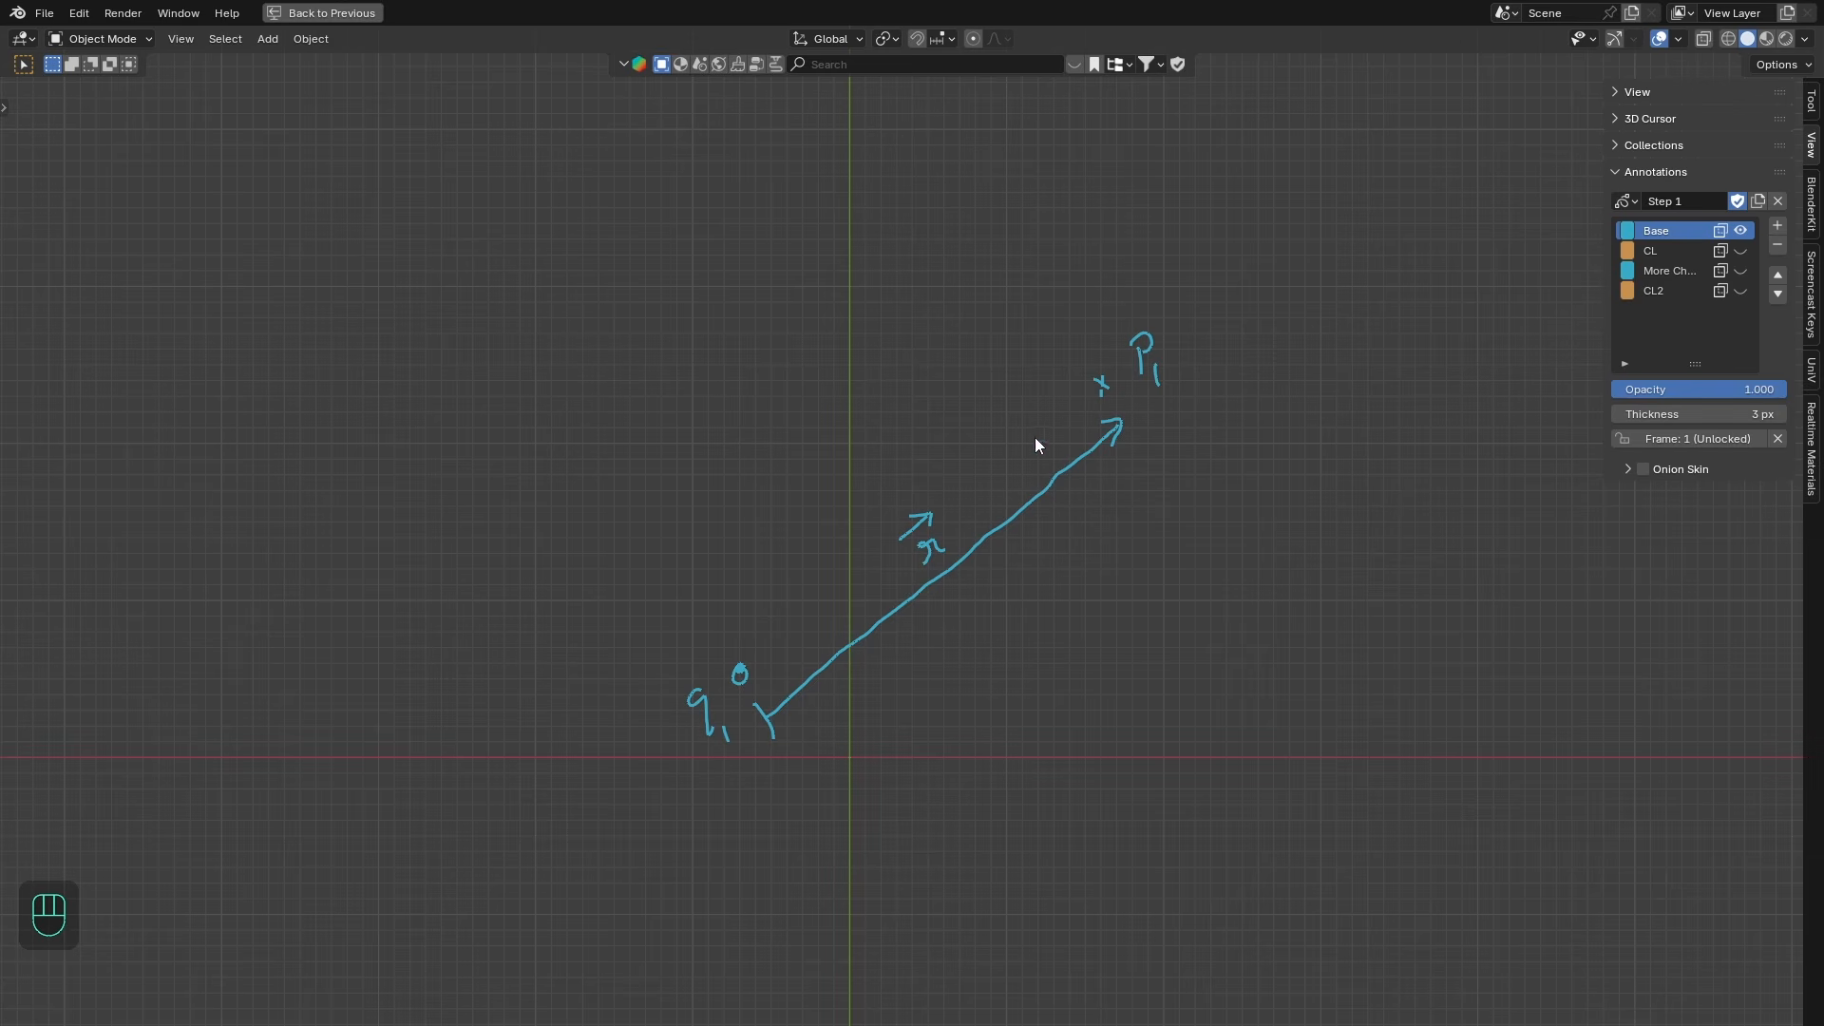
shift+middle_drag(1041, 651, 1030, 689)
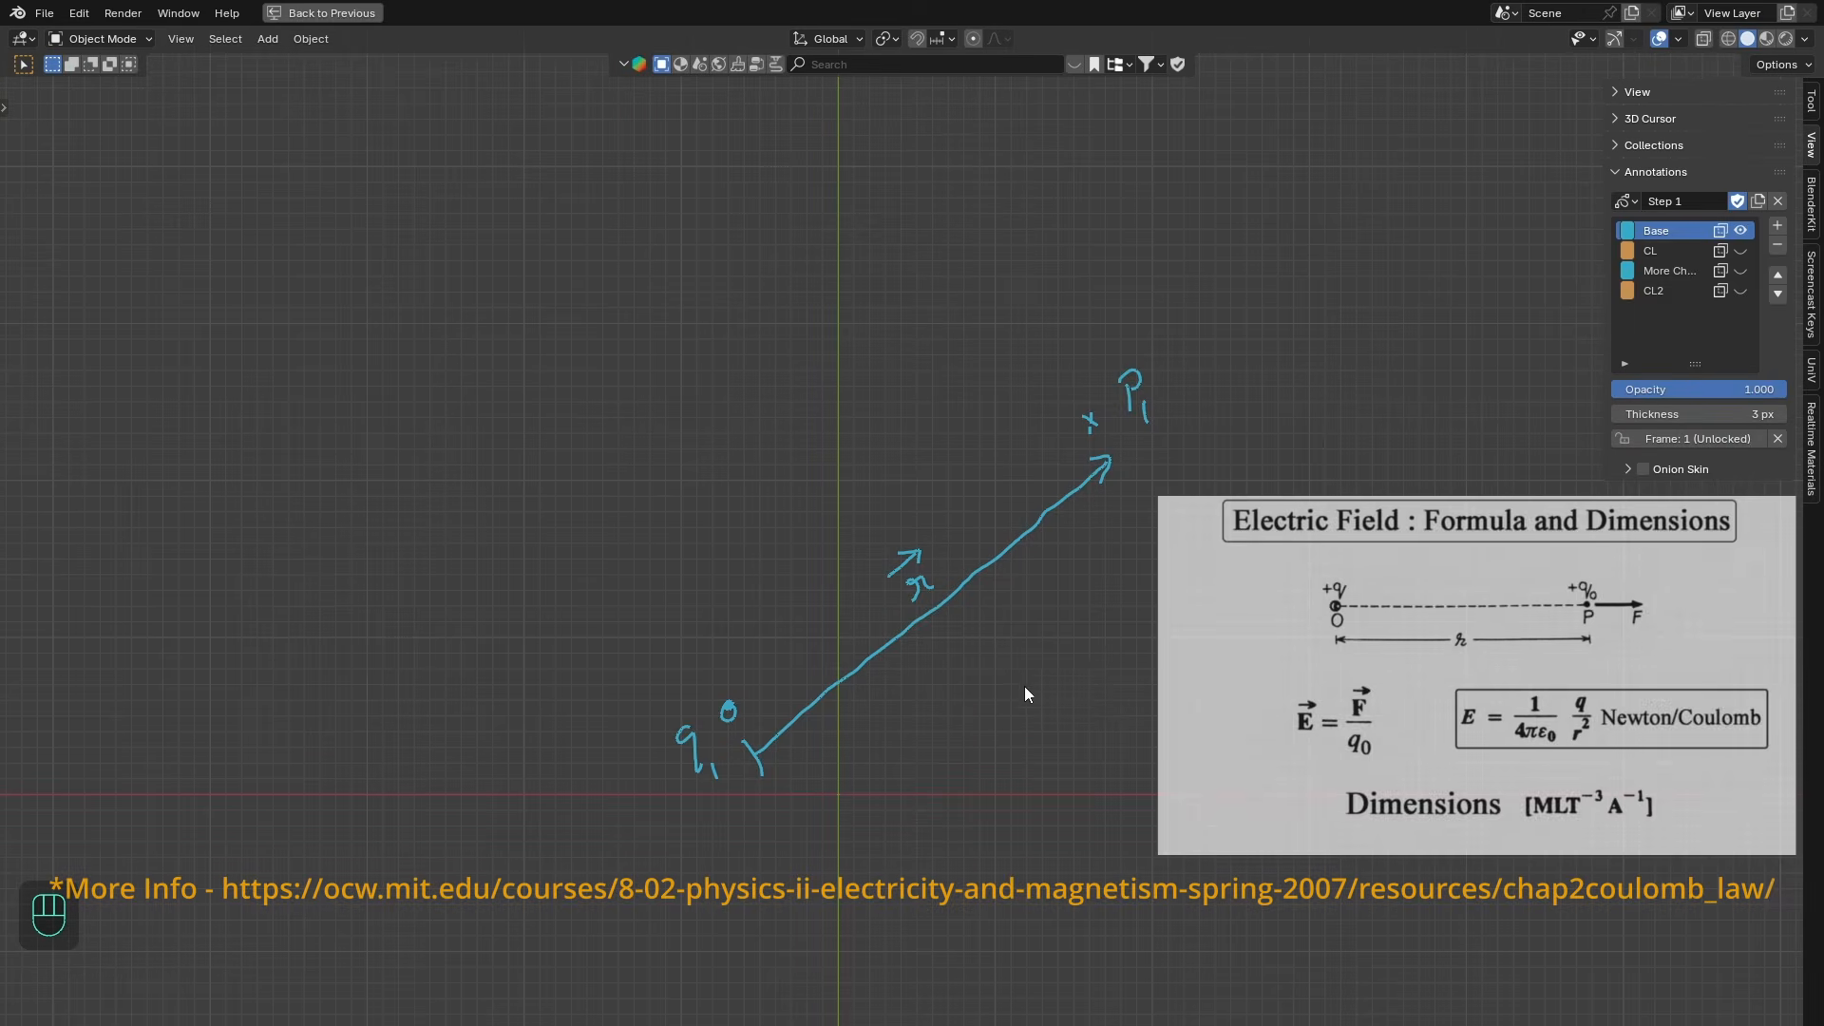
click(1741, 249)
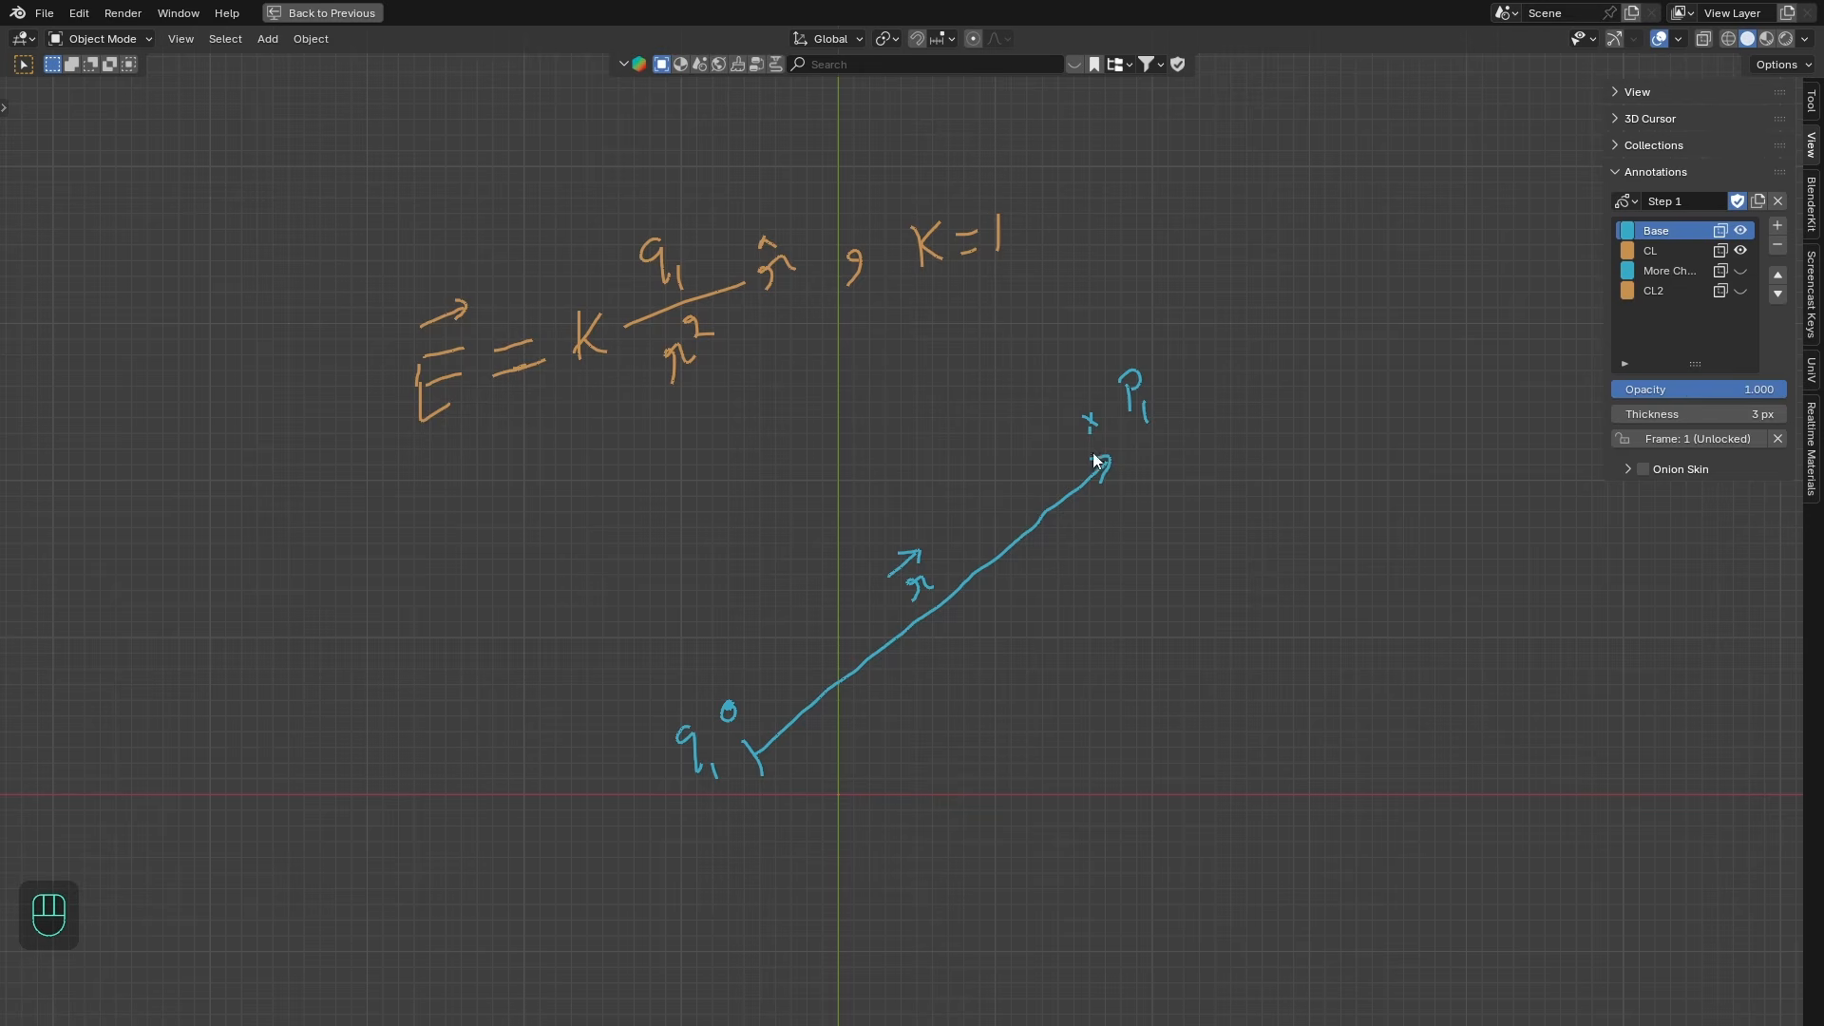
- Return to the full layout and add a plane mesh at the scene origin
key(n)
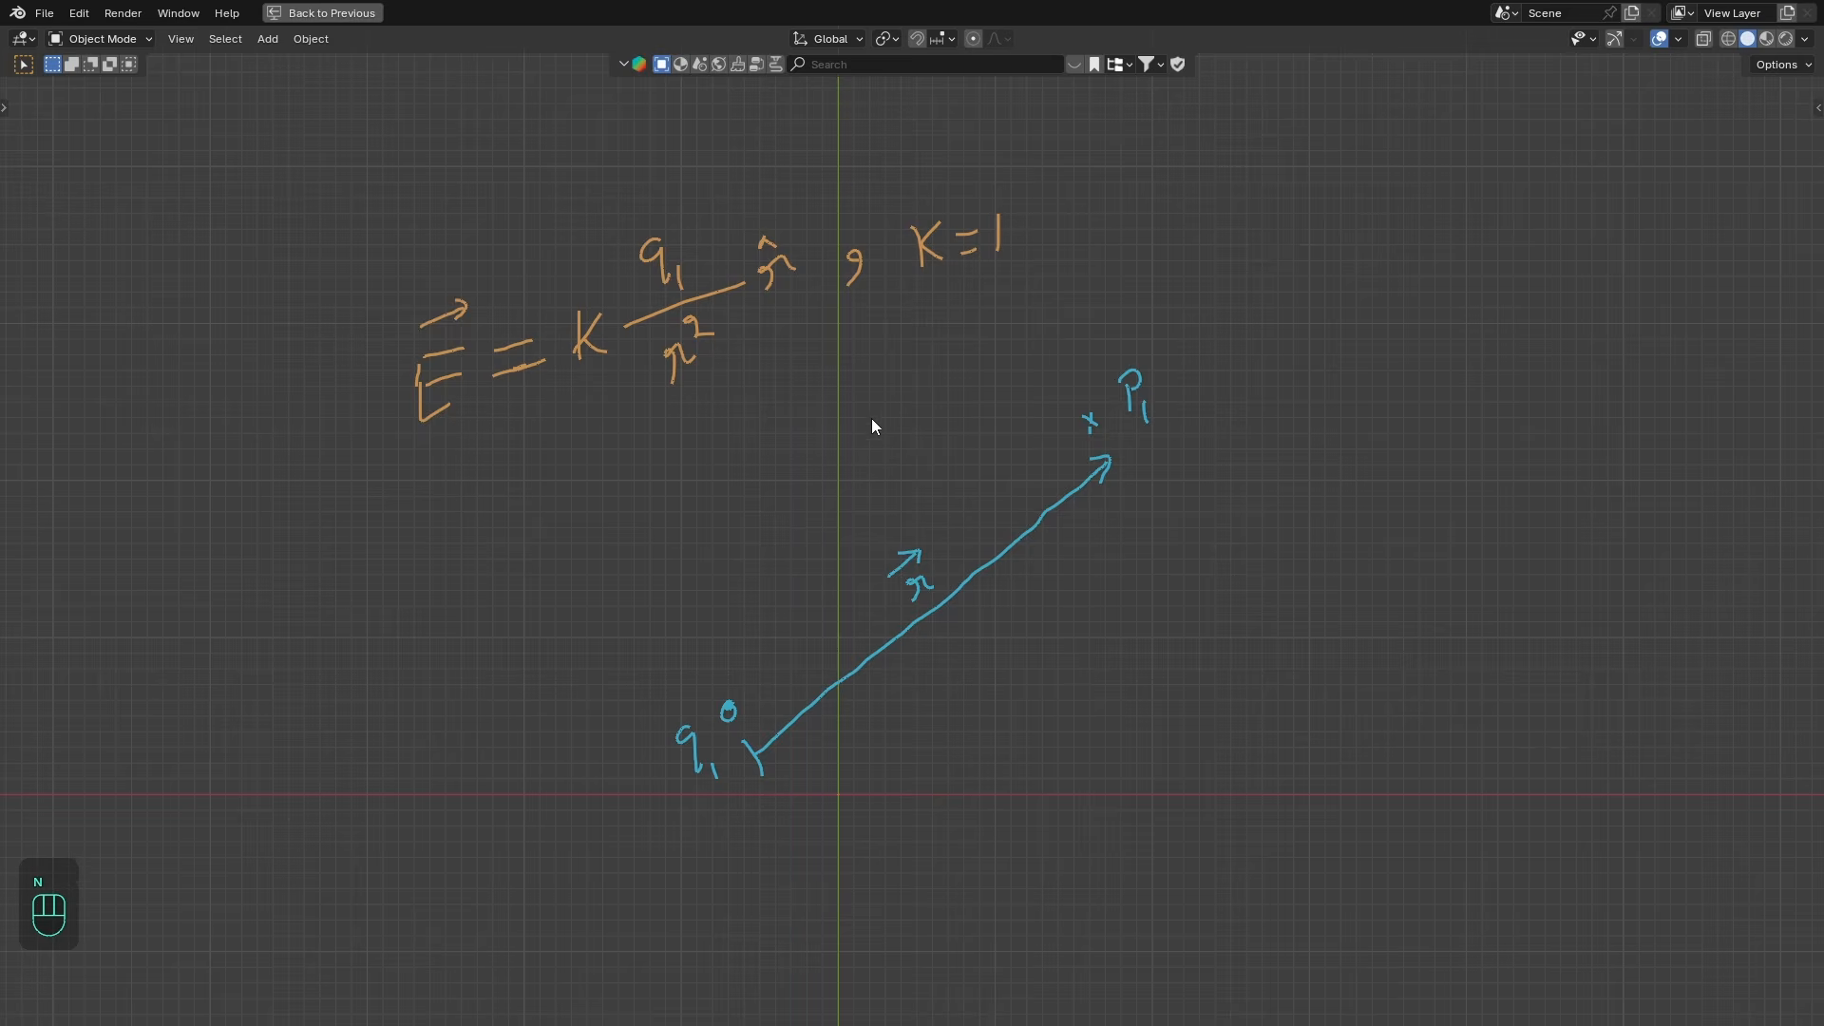
key(ctrl+space)
scroll(248, 356, up, 4)
key(shift+a)
click(407, 420)
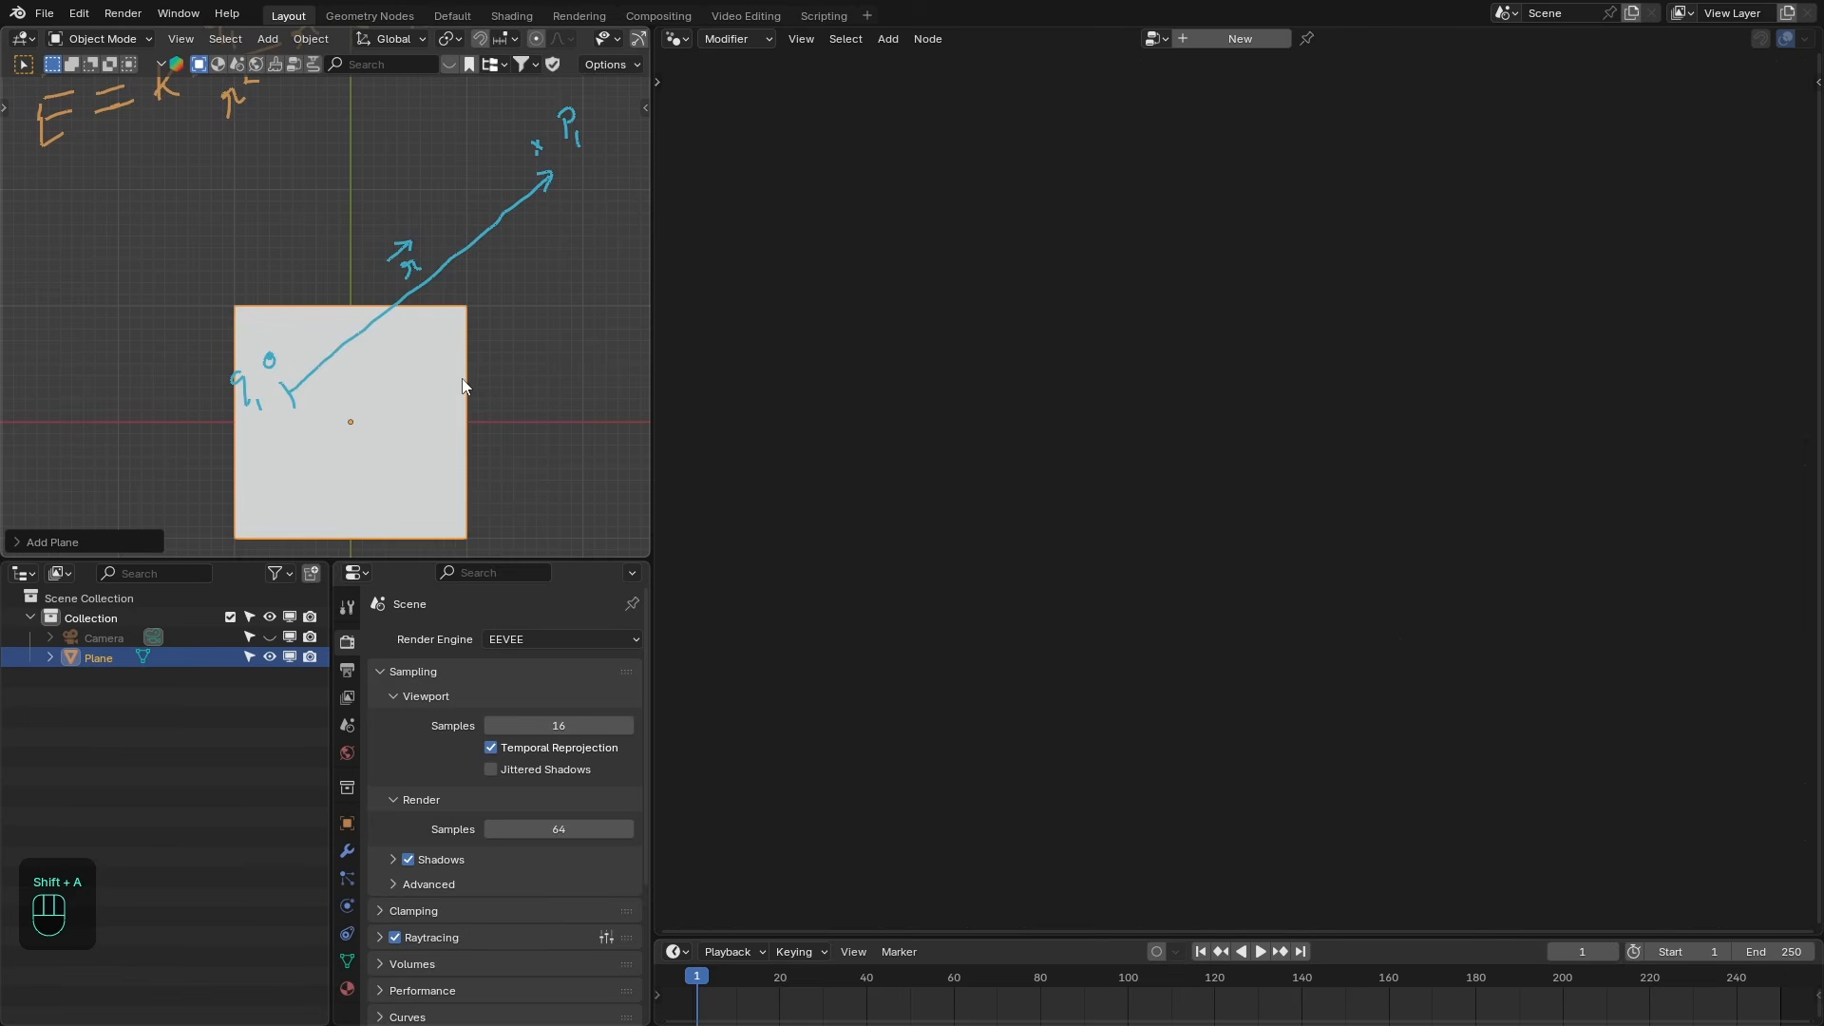
- Create a new Geometry Nodes tree on the plane
scroll(435, 390, down, 2)
click(1239, 38)
middle_drag(1236, 235, 1253, 249)
middle_drag(1164, 304, 1217, 289)
scroll(1142, 332, down, 1)
middle_drag(1140, 333, 1108, 313)
middle_drag(976, 273, 850, 211)
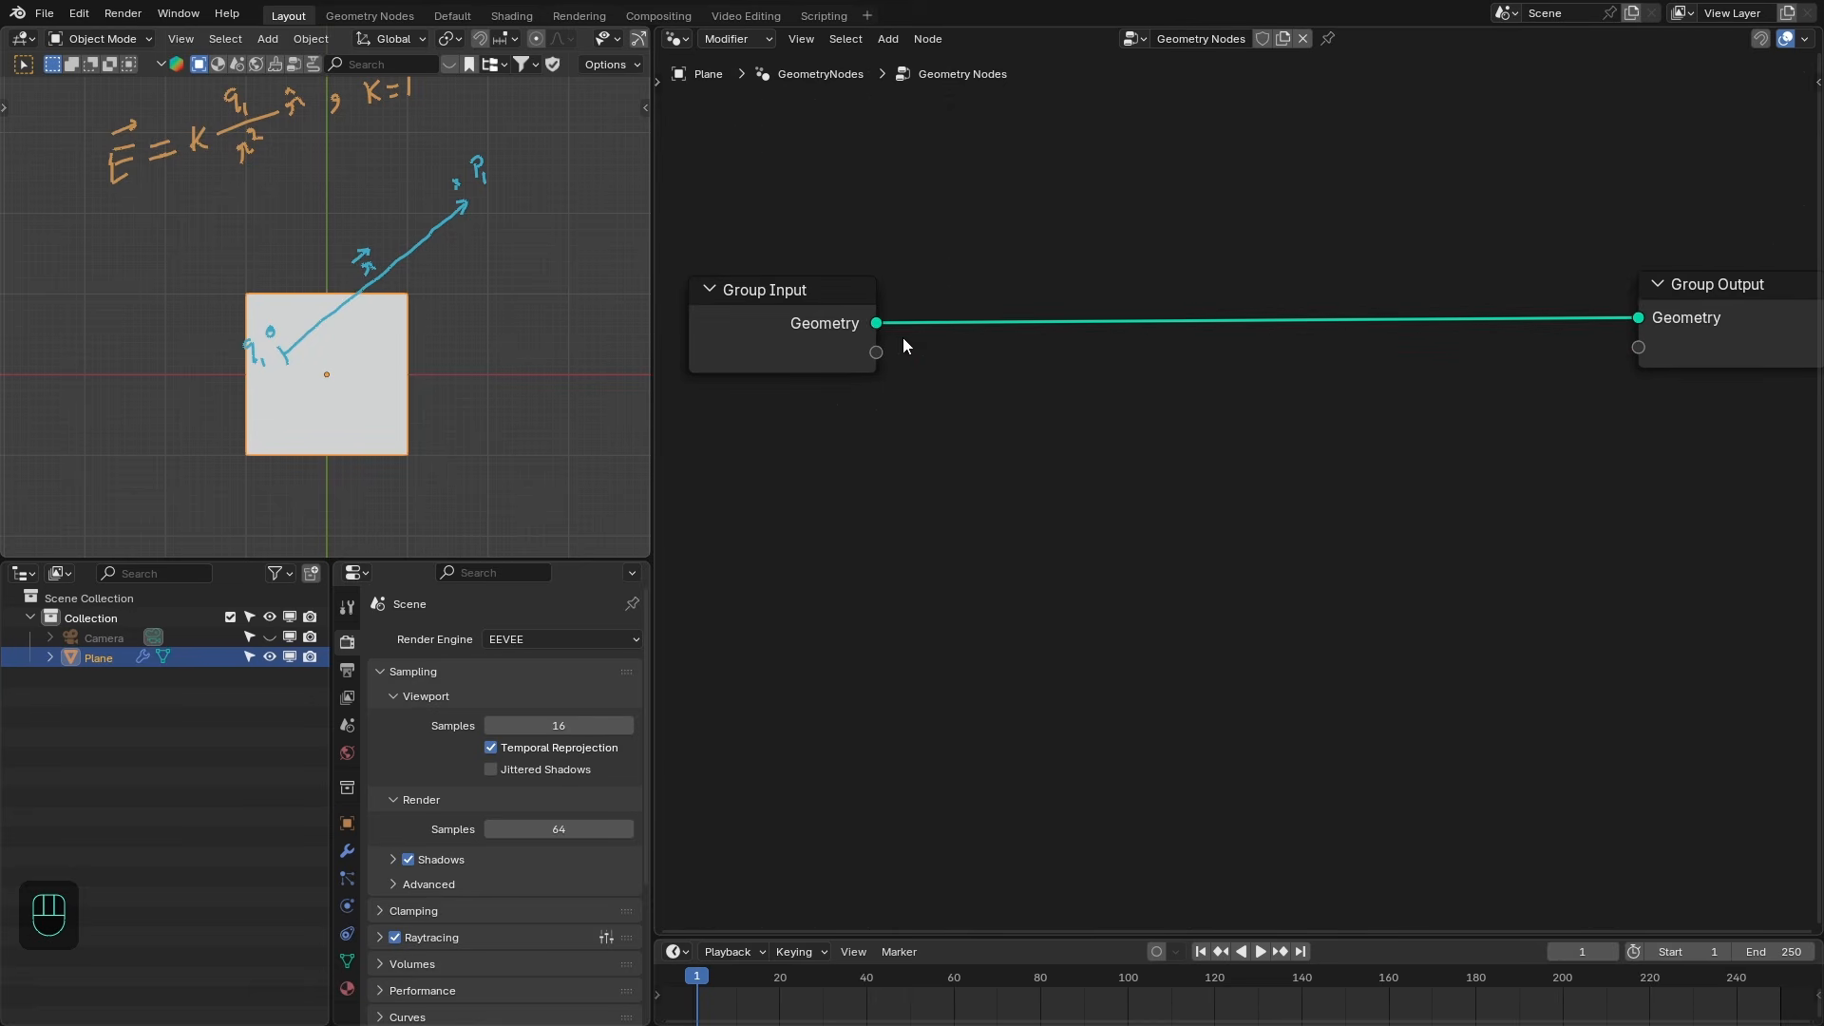
- Add a Distribute Points on Faces node fed by the Group Input geometry
drag(876, 323, 997, 514)
text(distr)
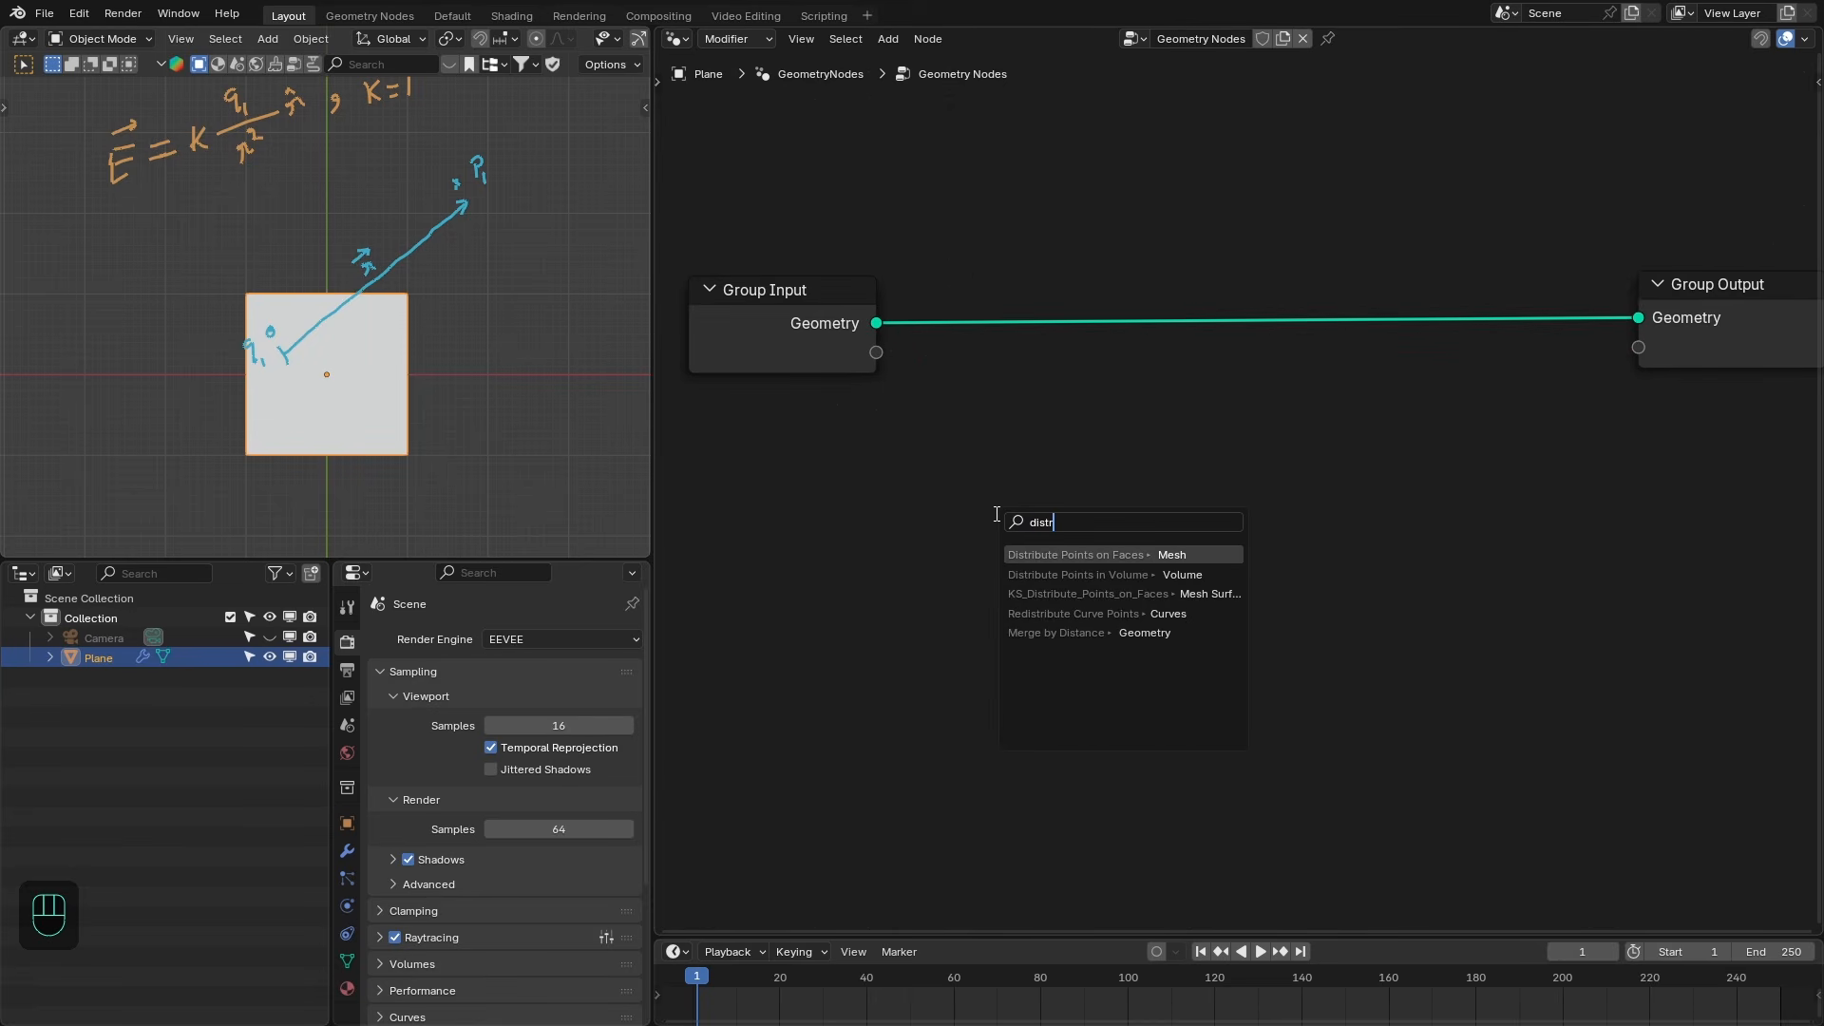
key(Return)
click(1027, 510)
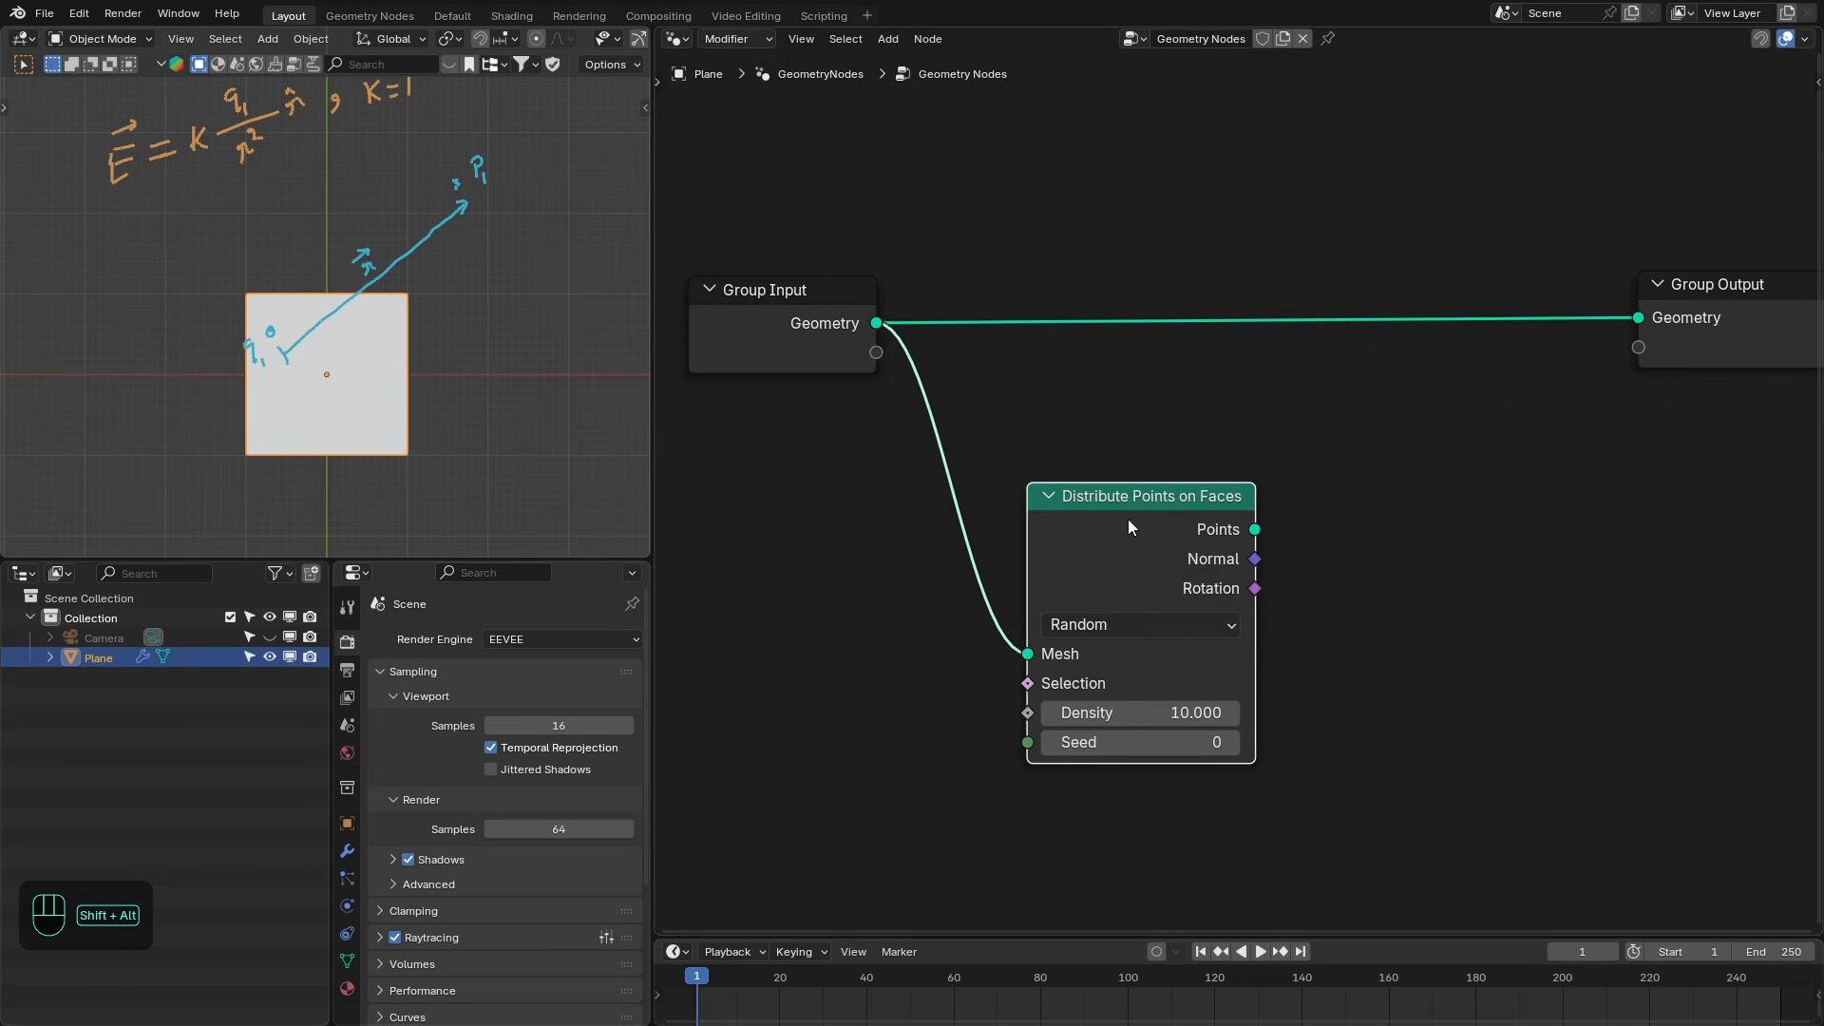
- Connect the distributed points to the Group Output geometry
alt+shift+click(1127, 519)
scroll(1210, 496, down, 2)
middle_drag(1209, 496, 1128, 451)
drag(1617, 311, 1742, 423)
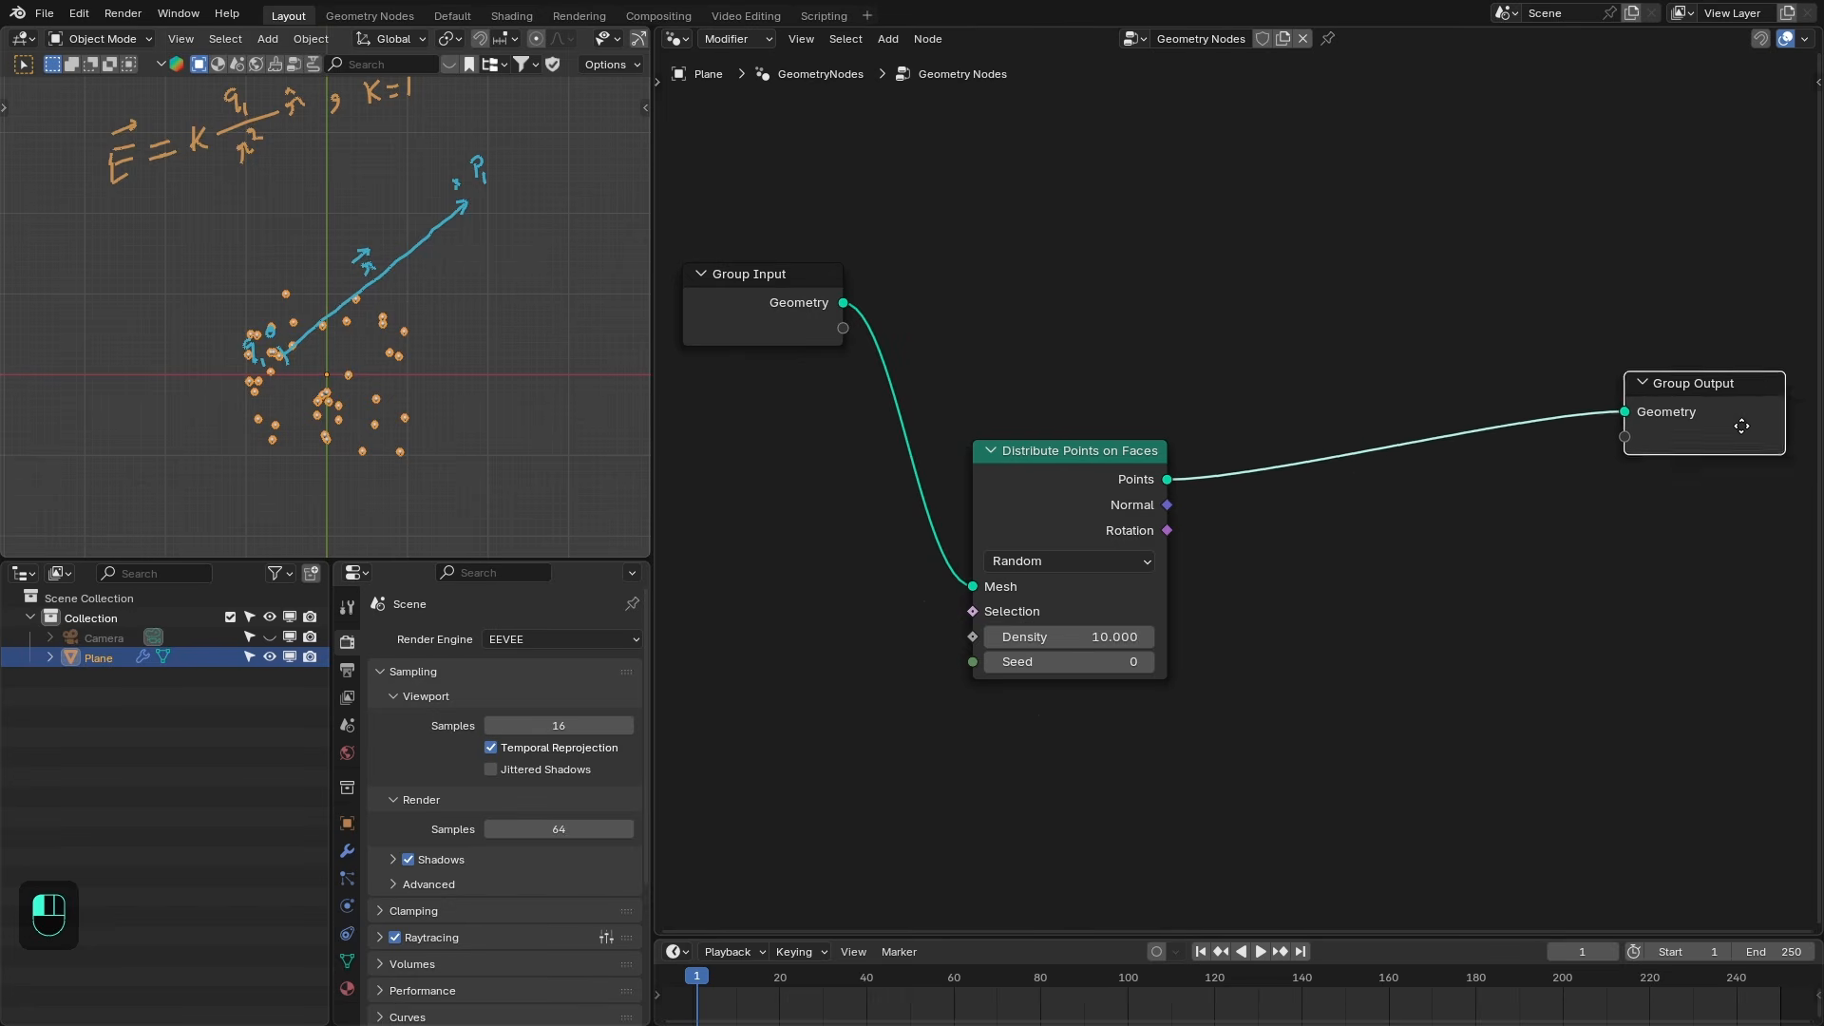
- Set the point distribution density to 0.1 and the seed to 1
double_click(1080, 598)
text(.1)
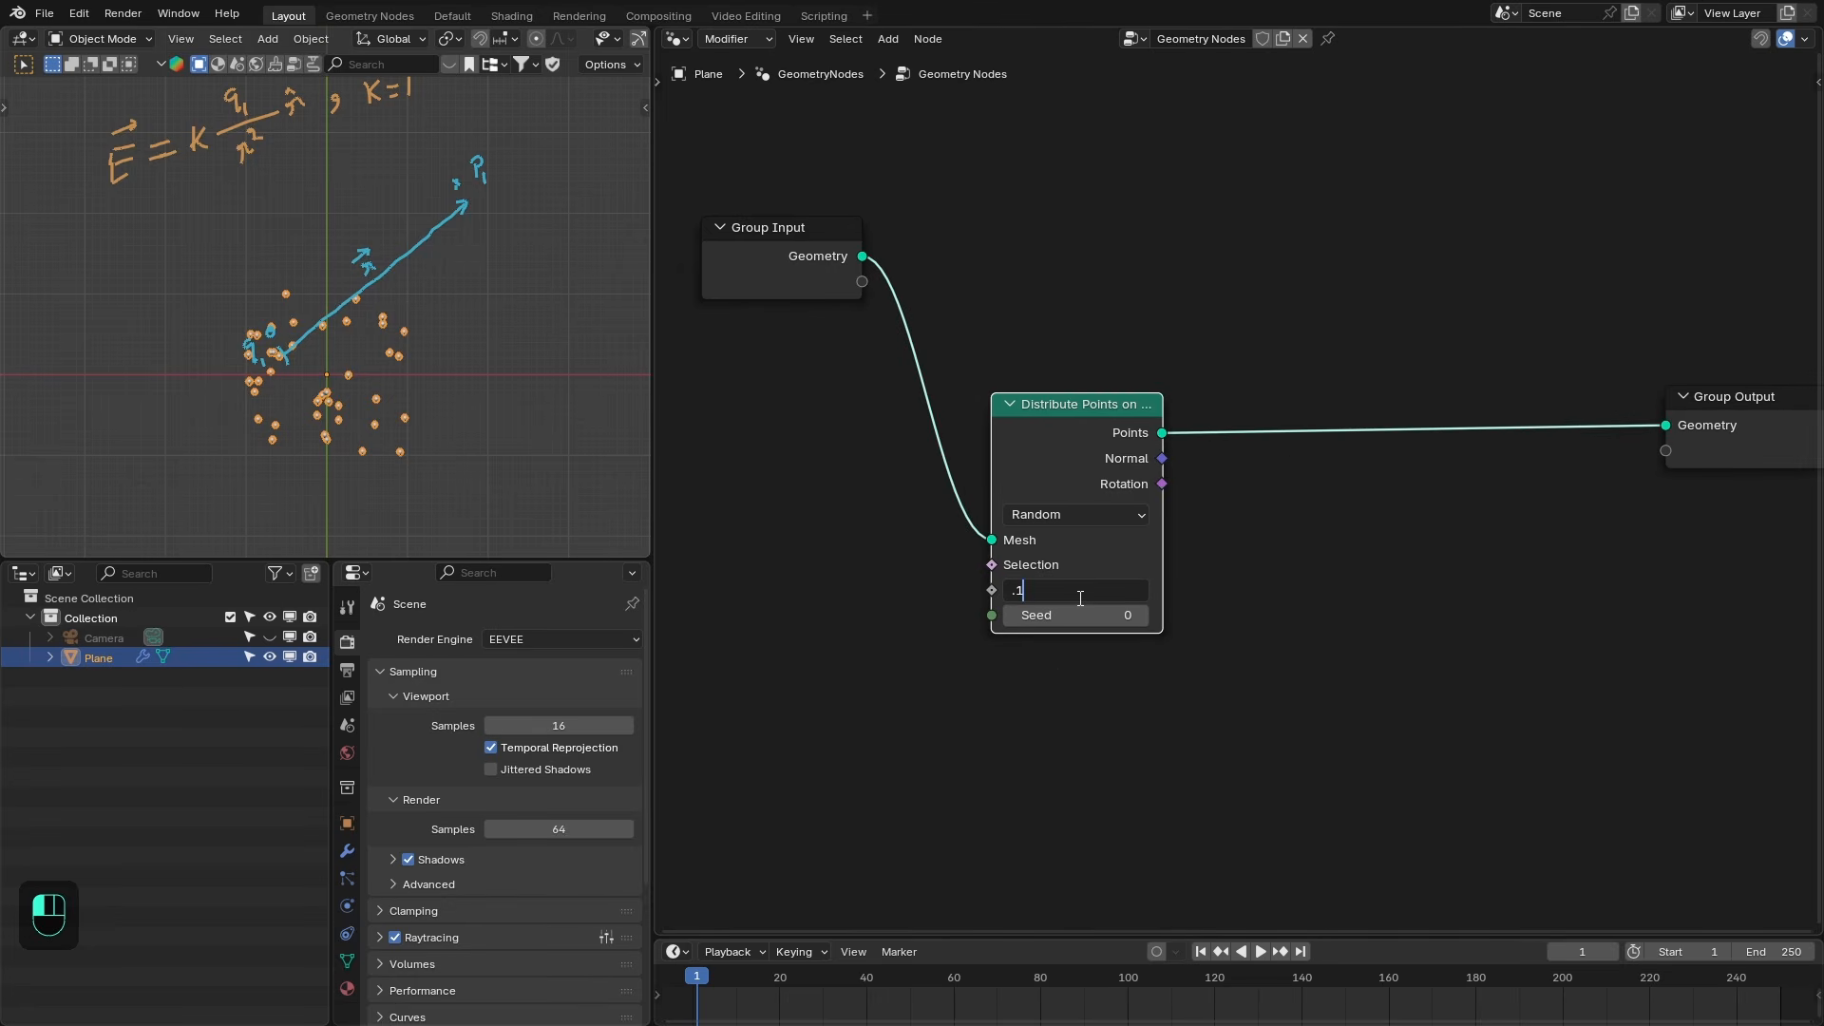
key(Return)
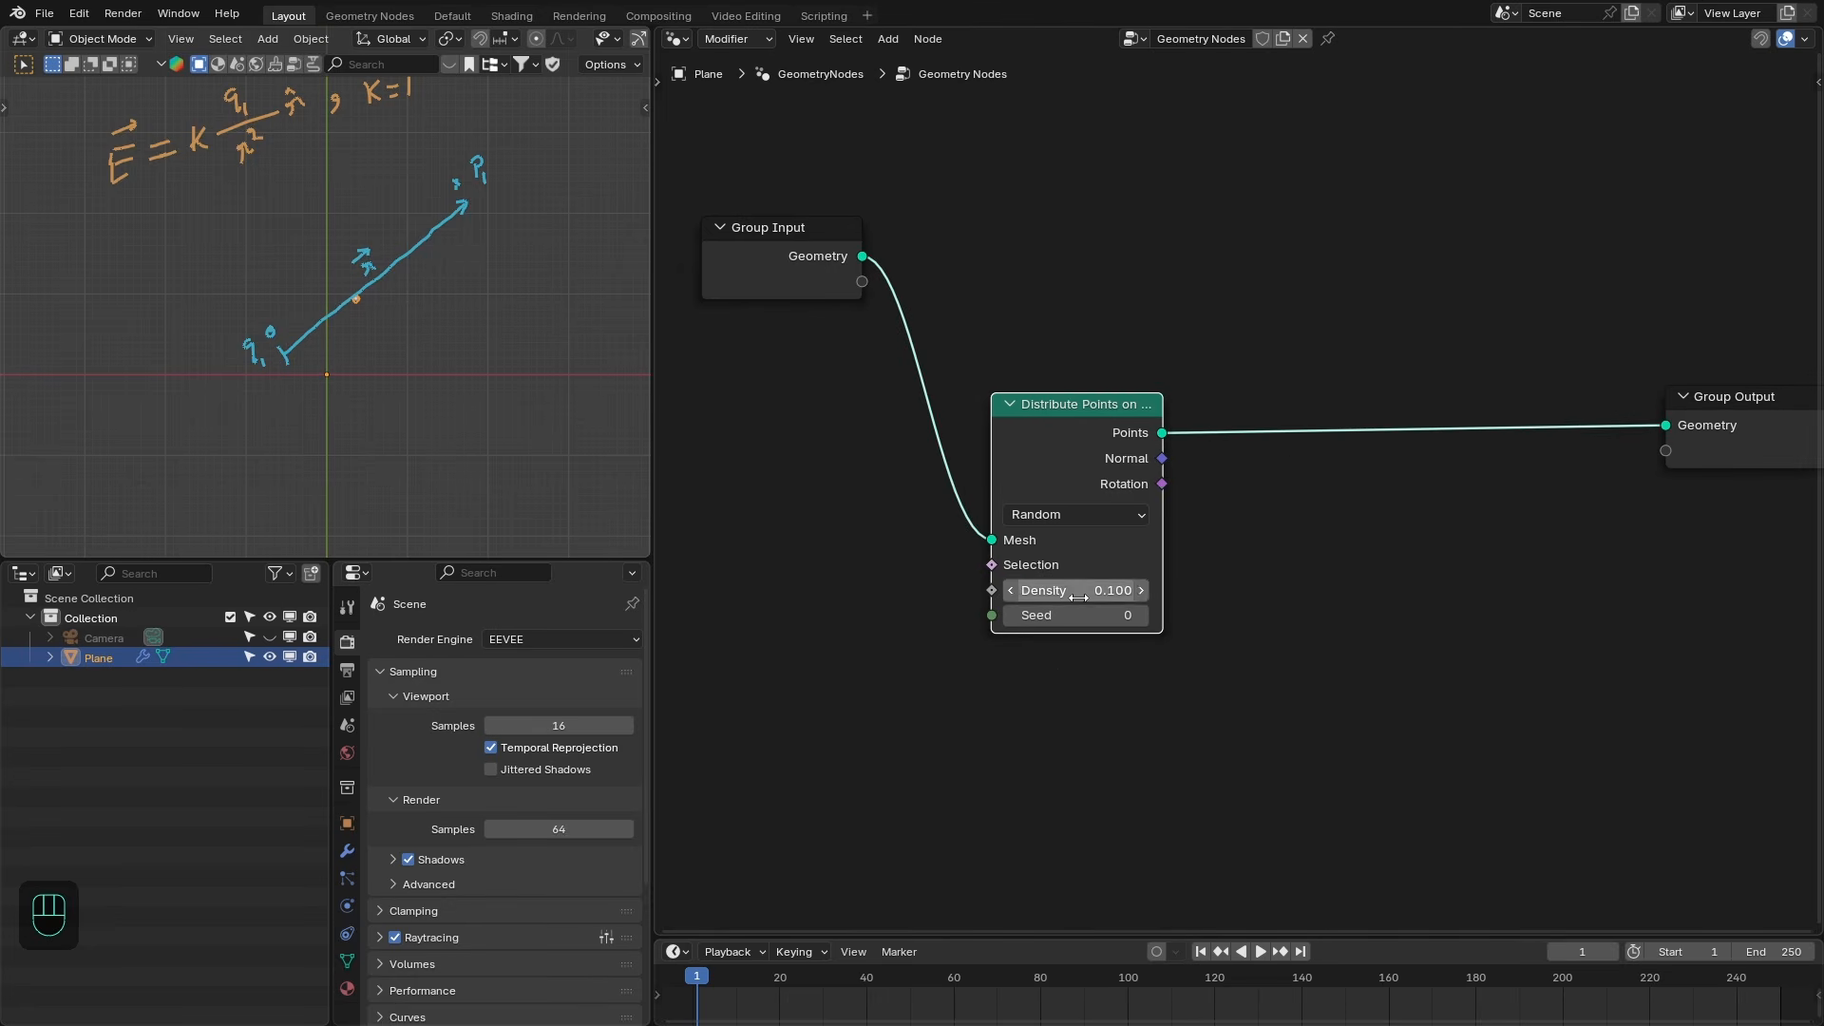
click(1143, 615)
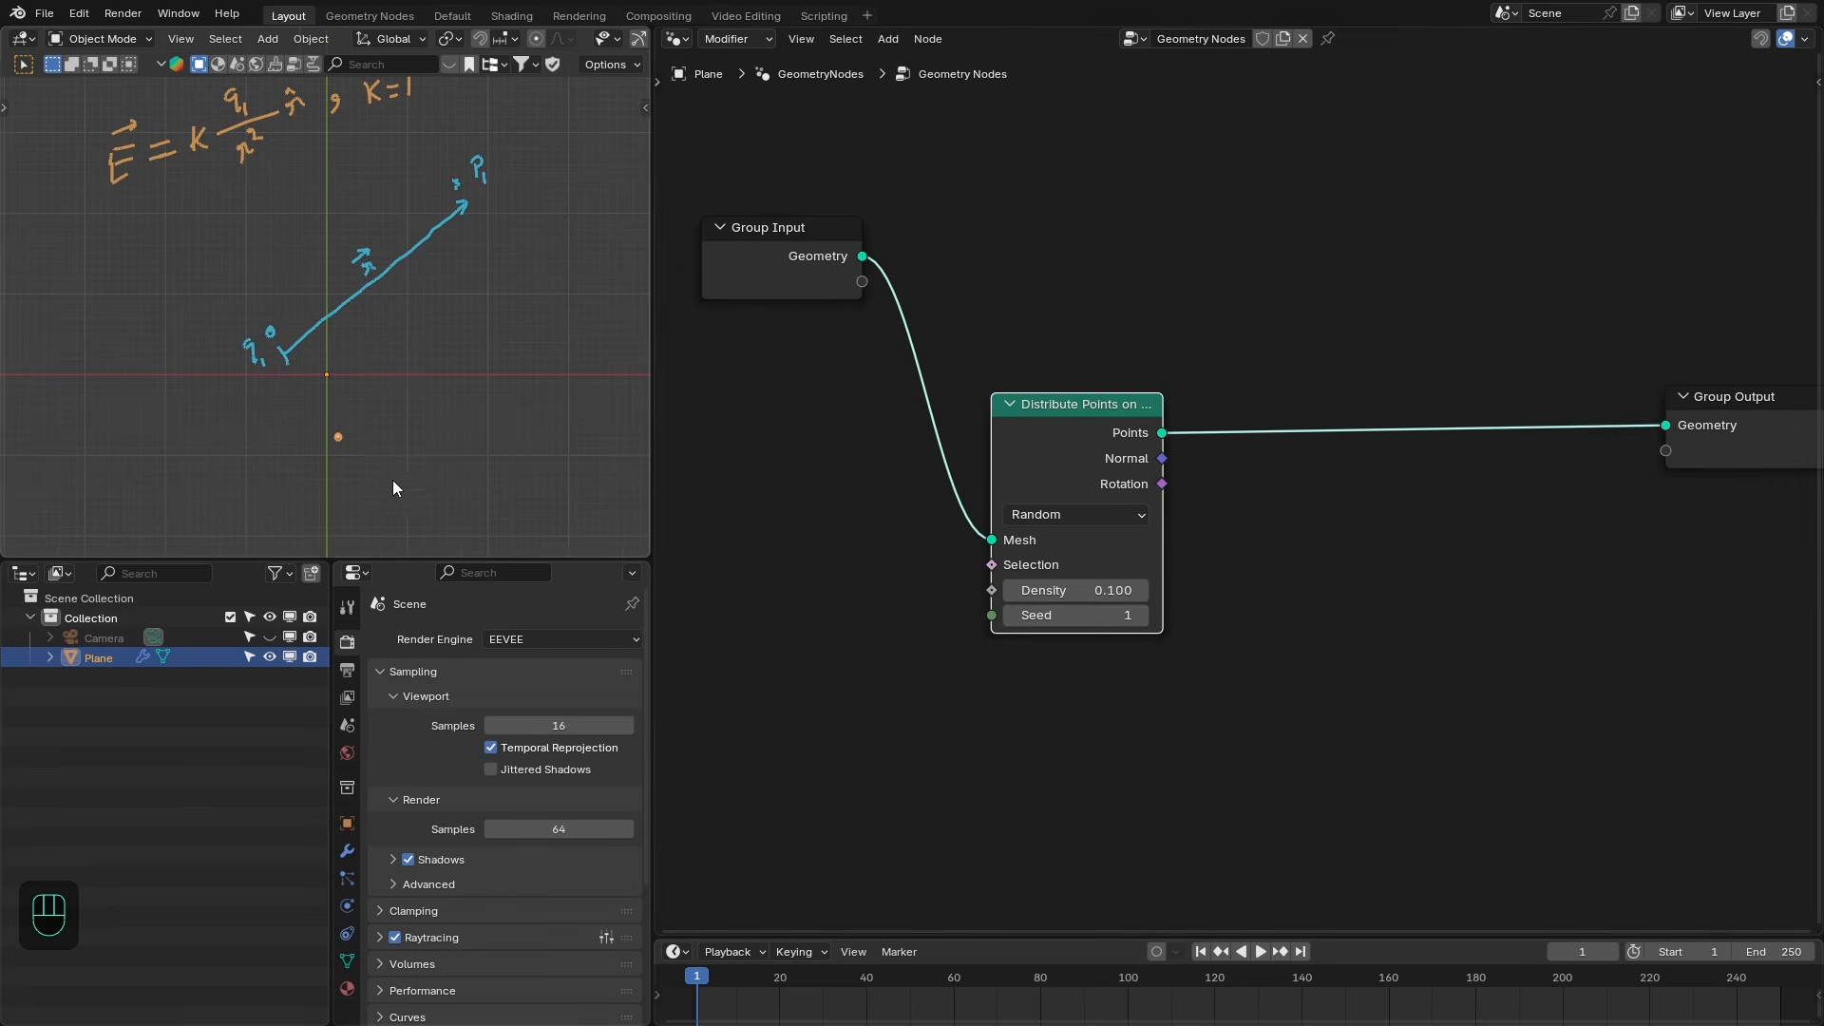
- Wrap the Distribute Points on Faces node in a frame labelled Charges
shift+middle_drag(317, 430, 289, 399)
key(alt+a)
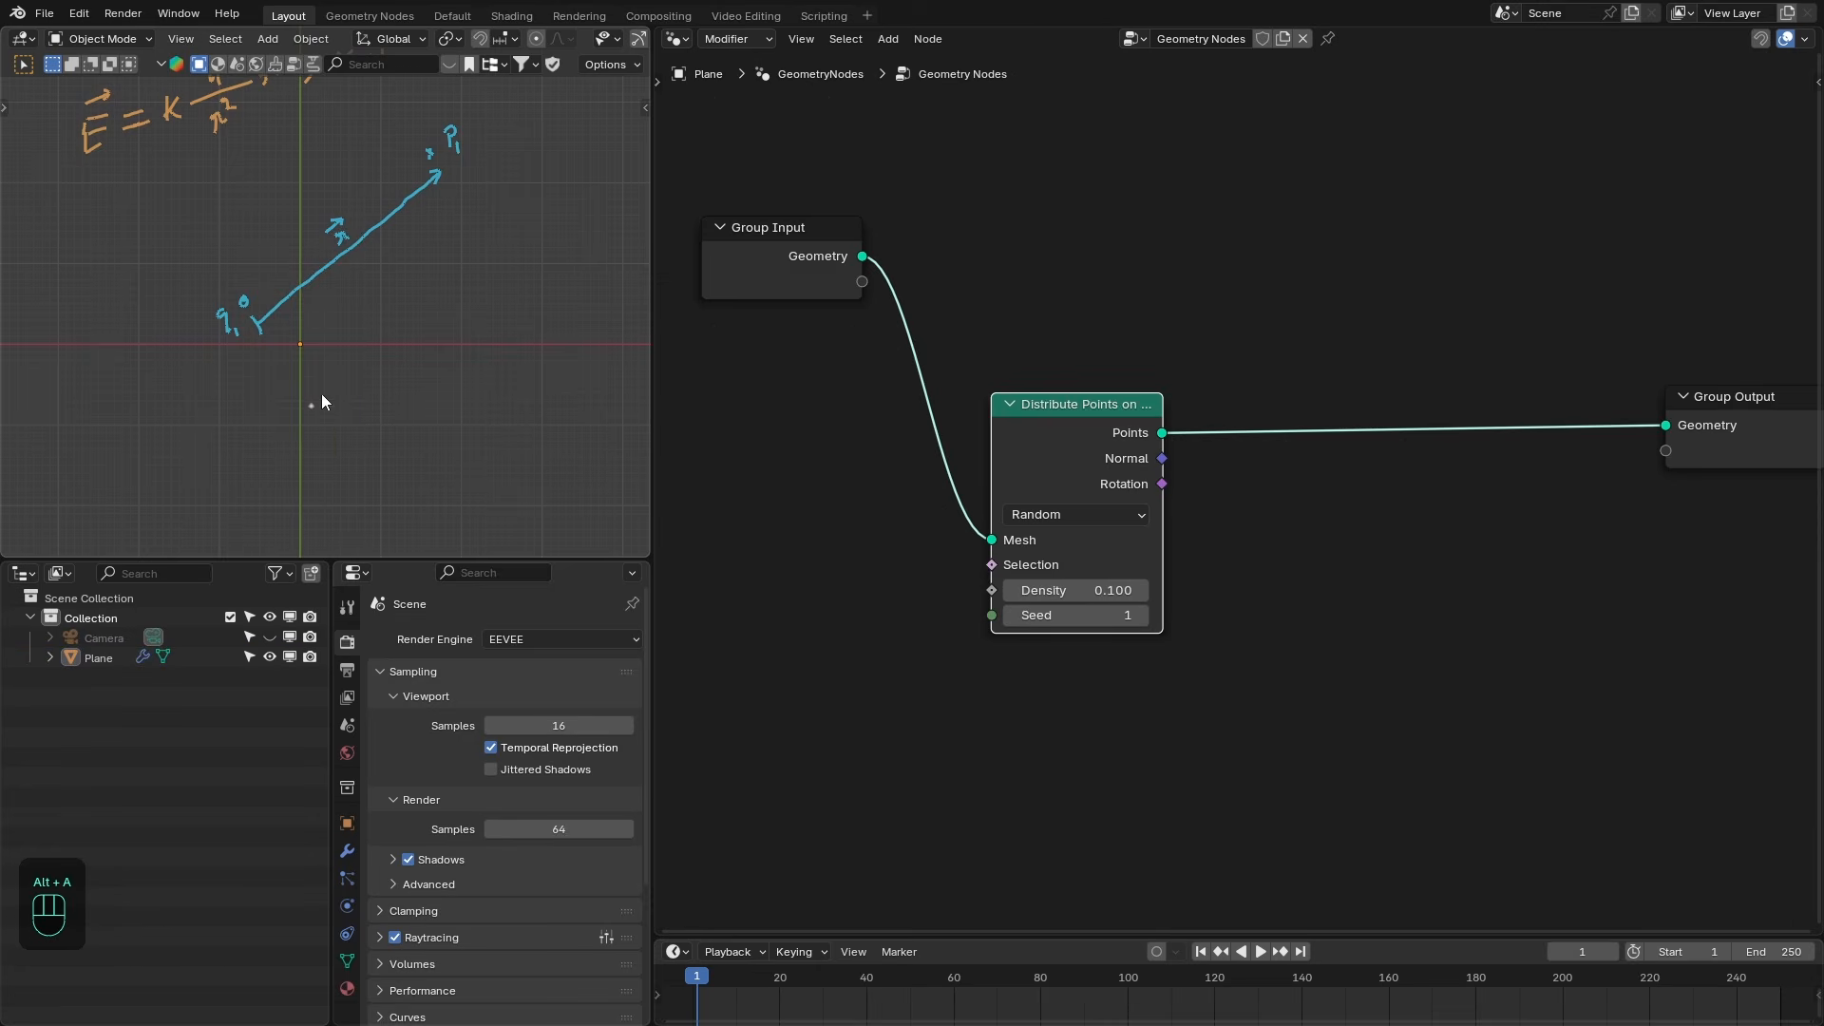
shift+middle_drag(1096, 416, 1062, 433)
drag(1062, 433, 1068, 418)
key(f)
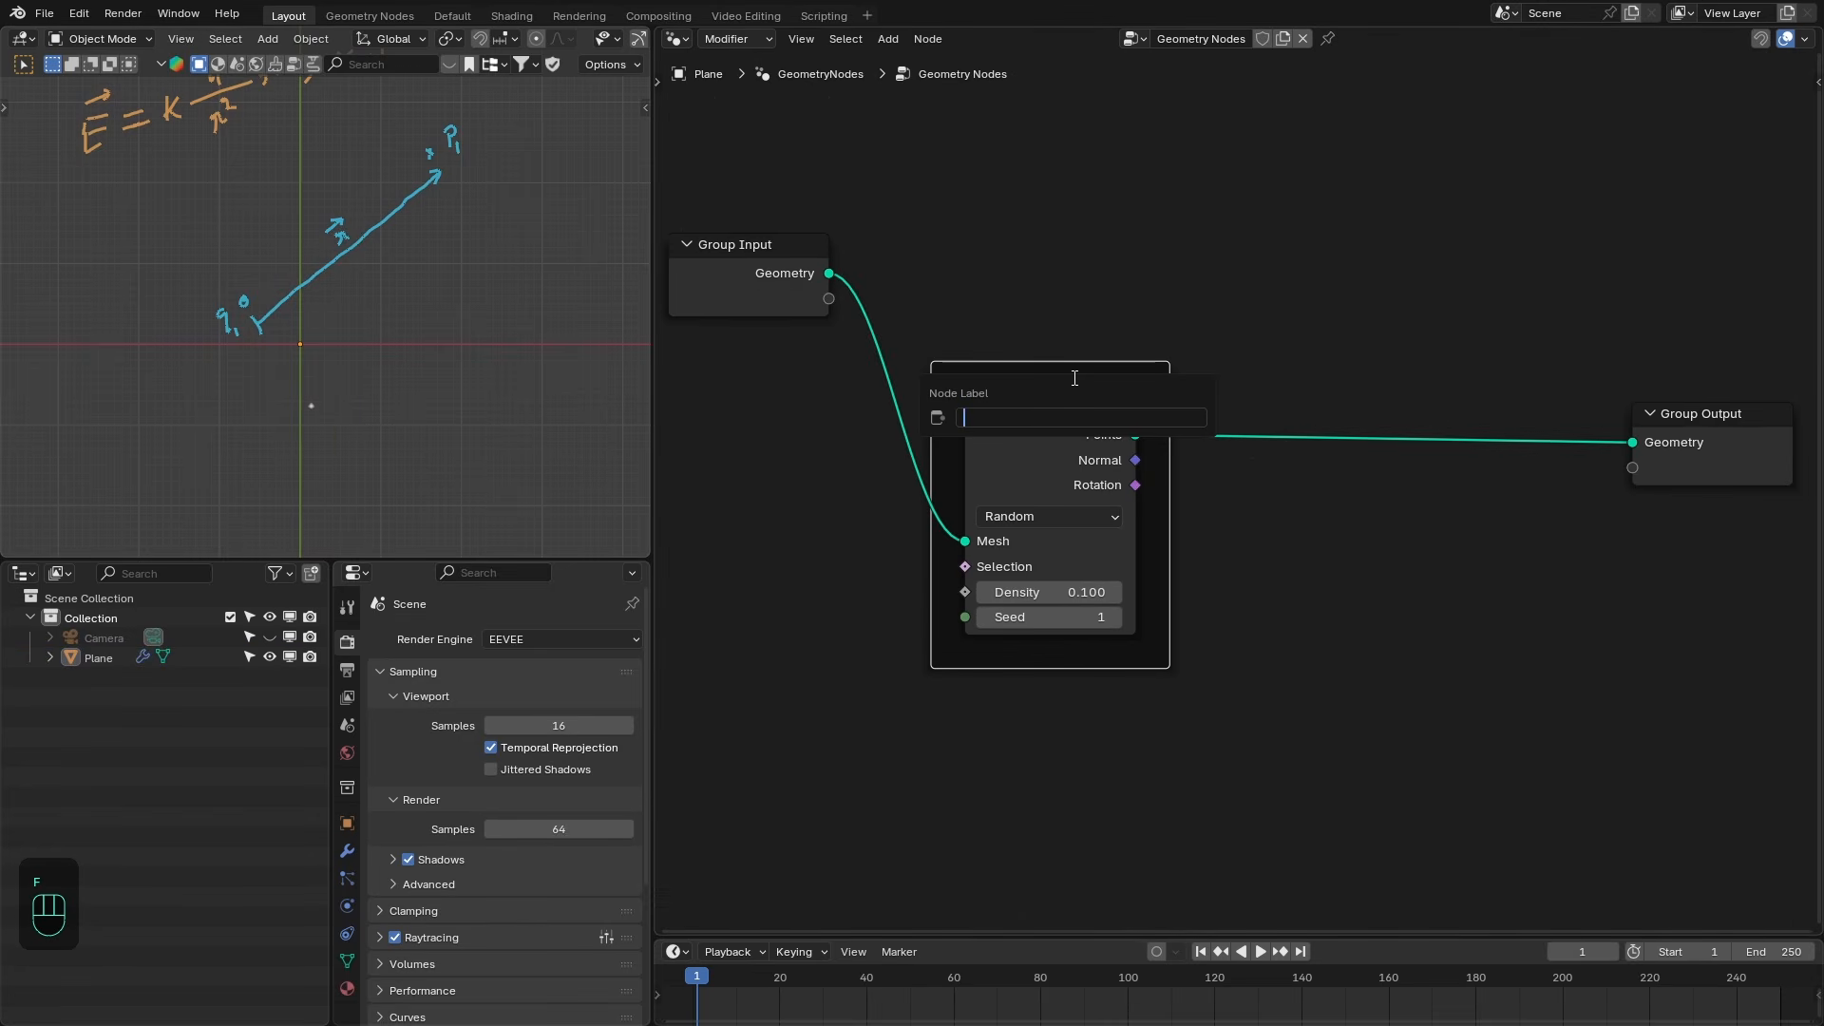
key(shift)
text(Charges)
key(Return)
- Add a Store Named Attribute node after the points and name the attribute charge
key(ctrl+x)
drag(914, 420, 1145, 367)
text(store)
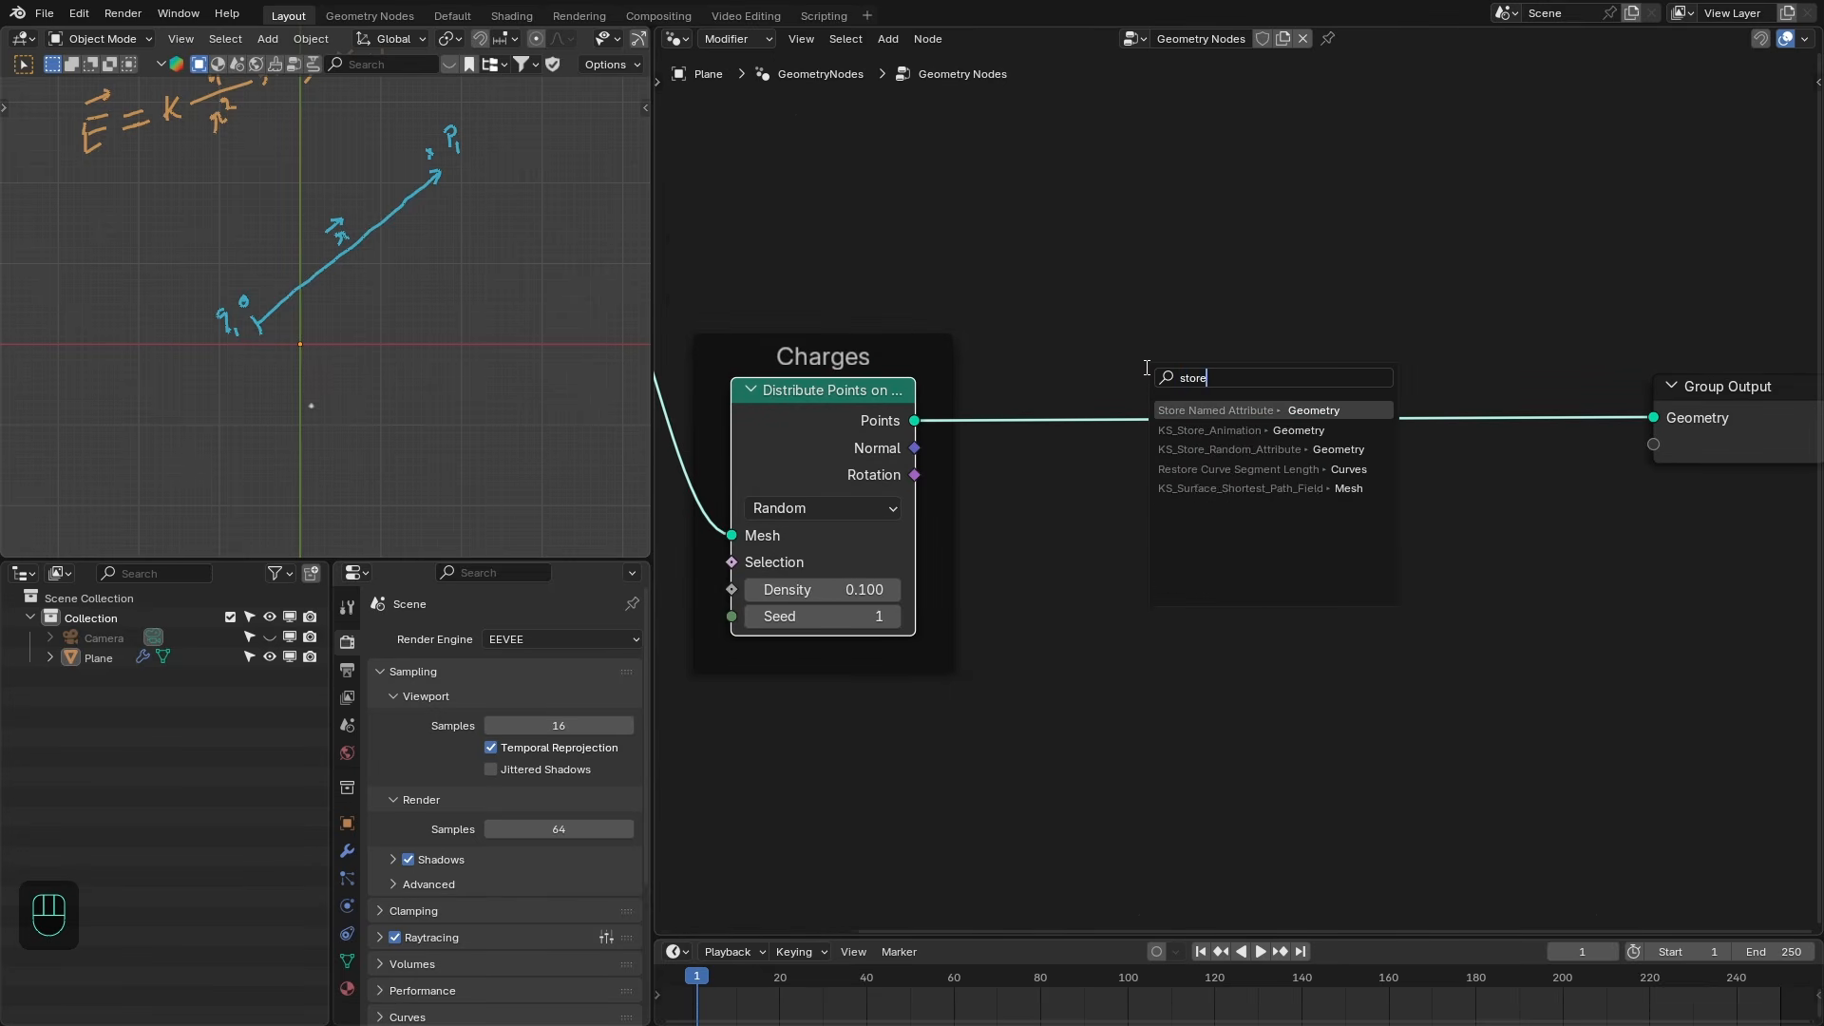
key(Return)
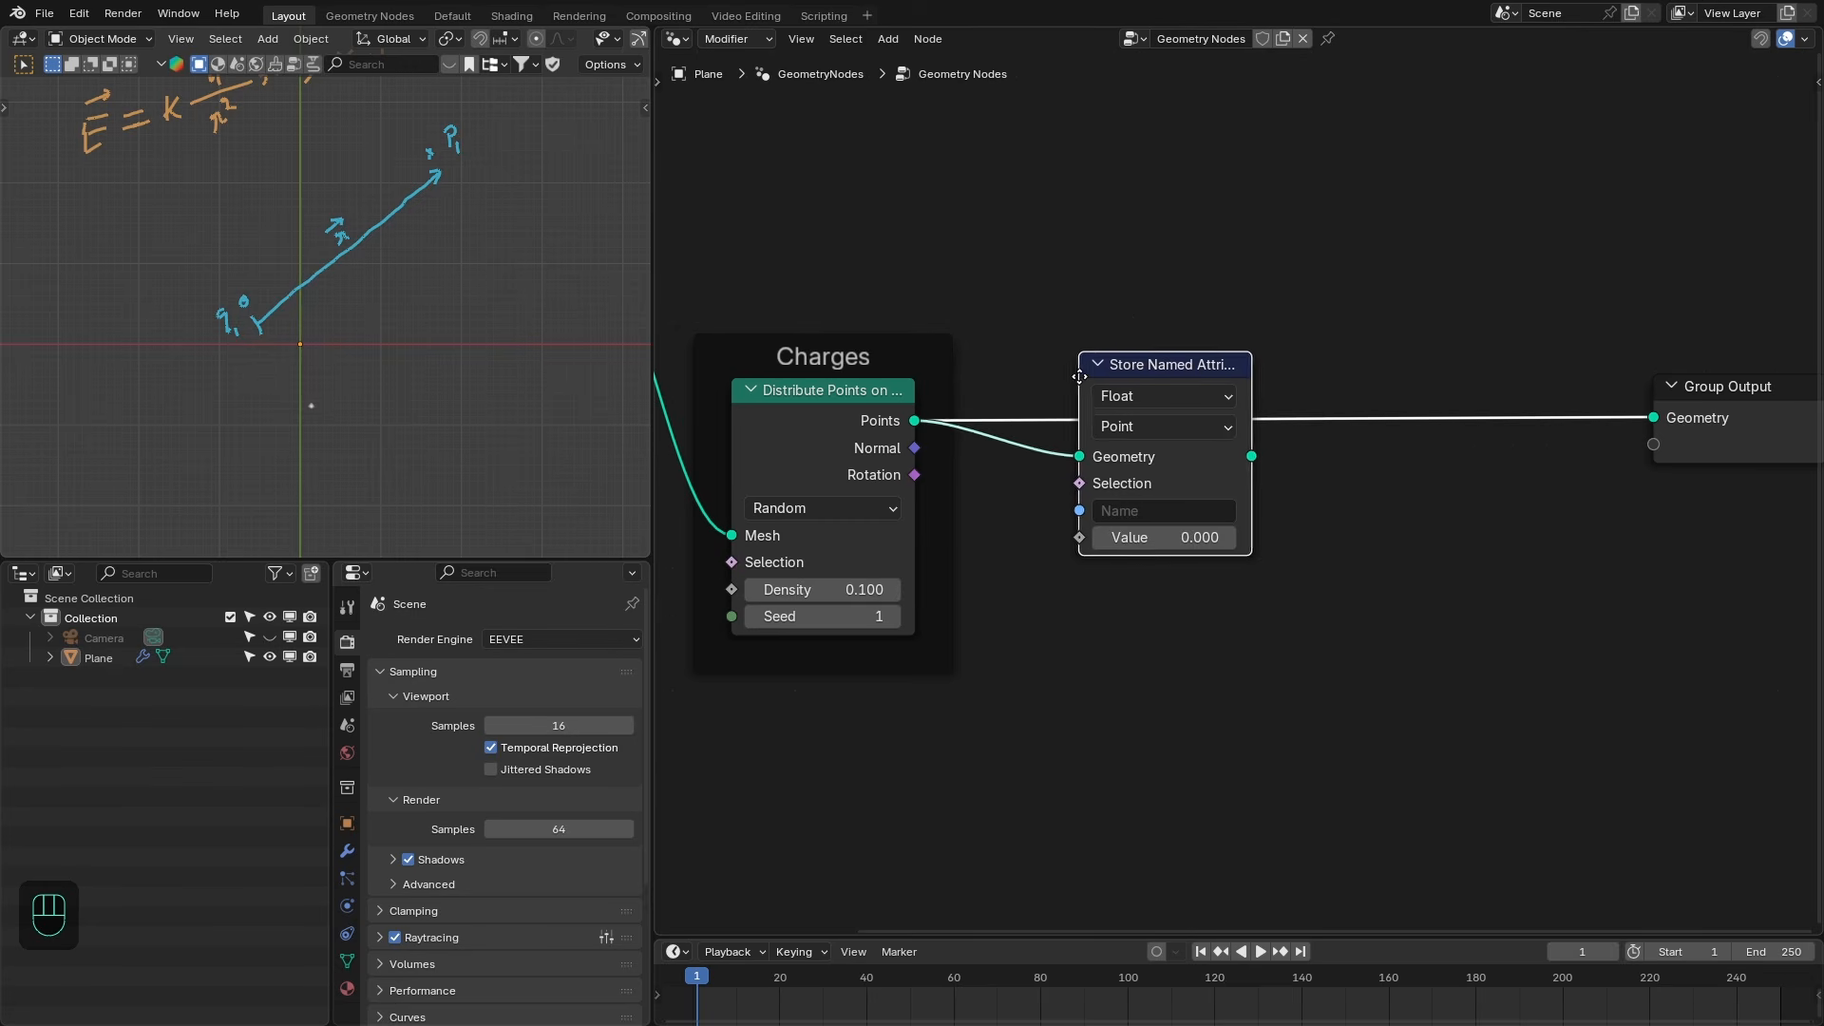
click(1033, 387)
click(1102, 522)
text(charge)
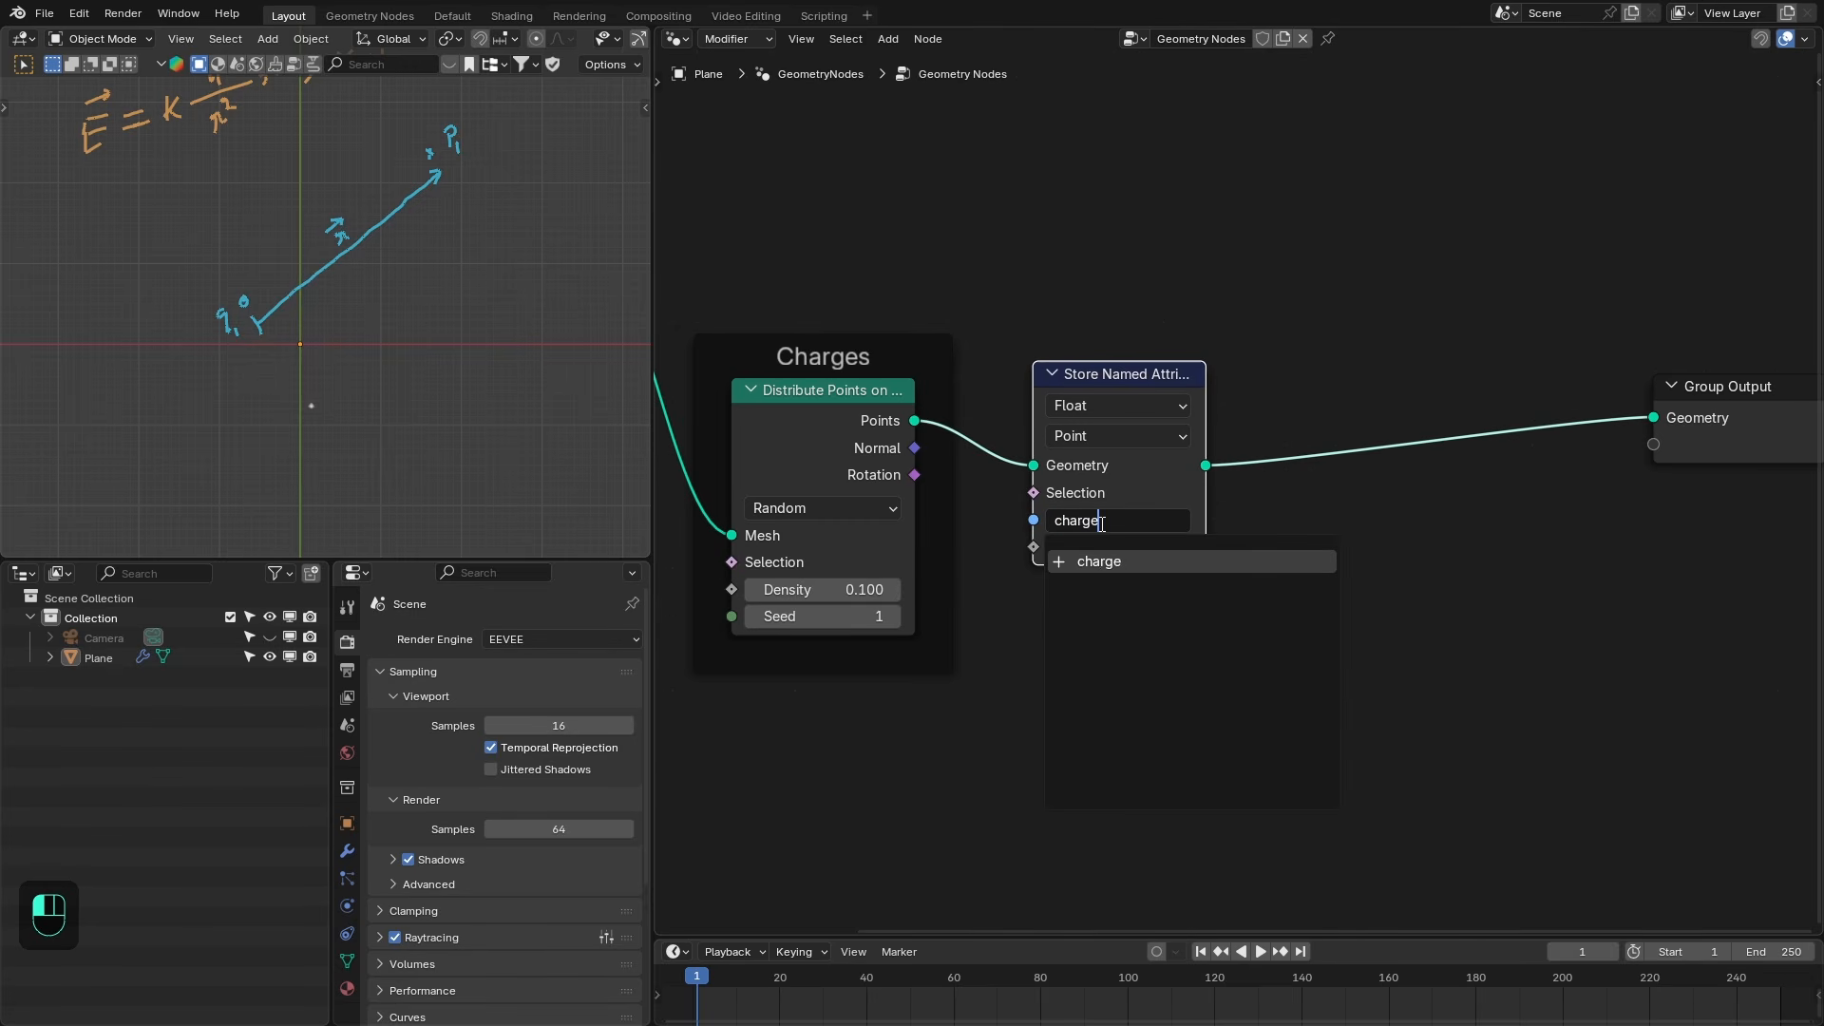
key(Return)
- Set the stored charge value to 1
middle_drag(1070, 601, 1070, 518)
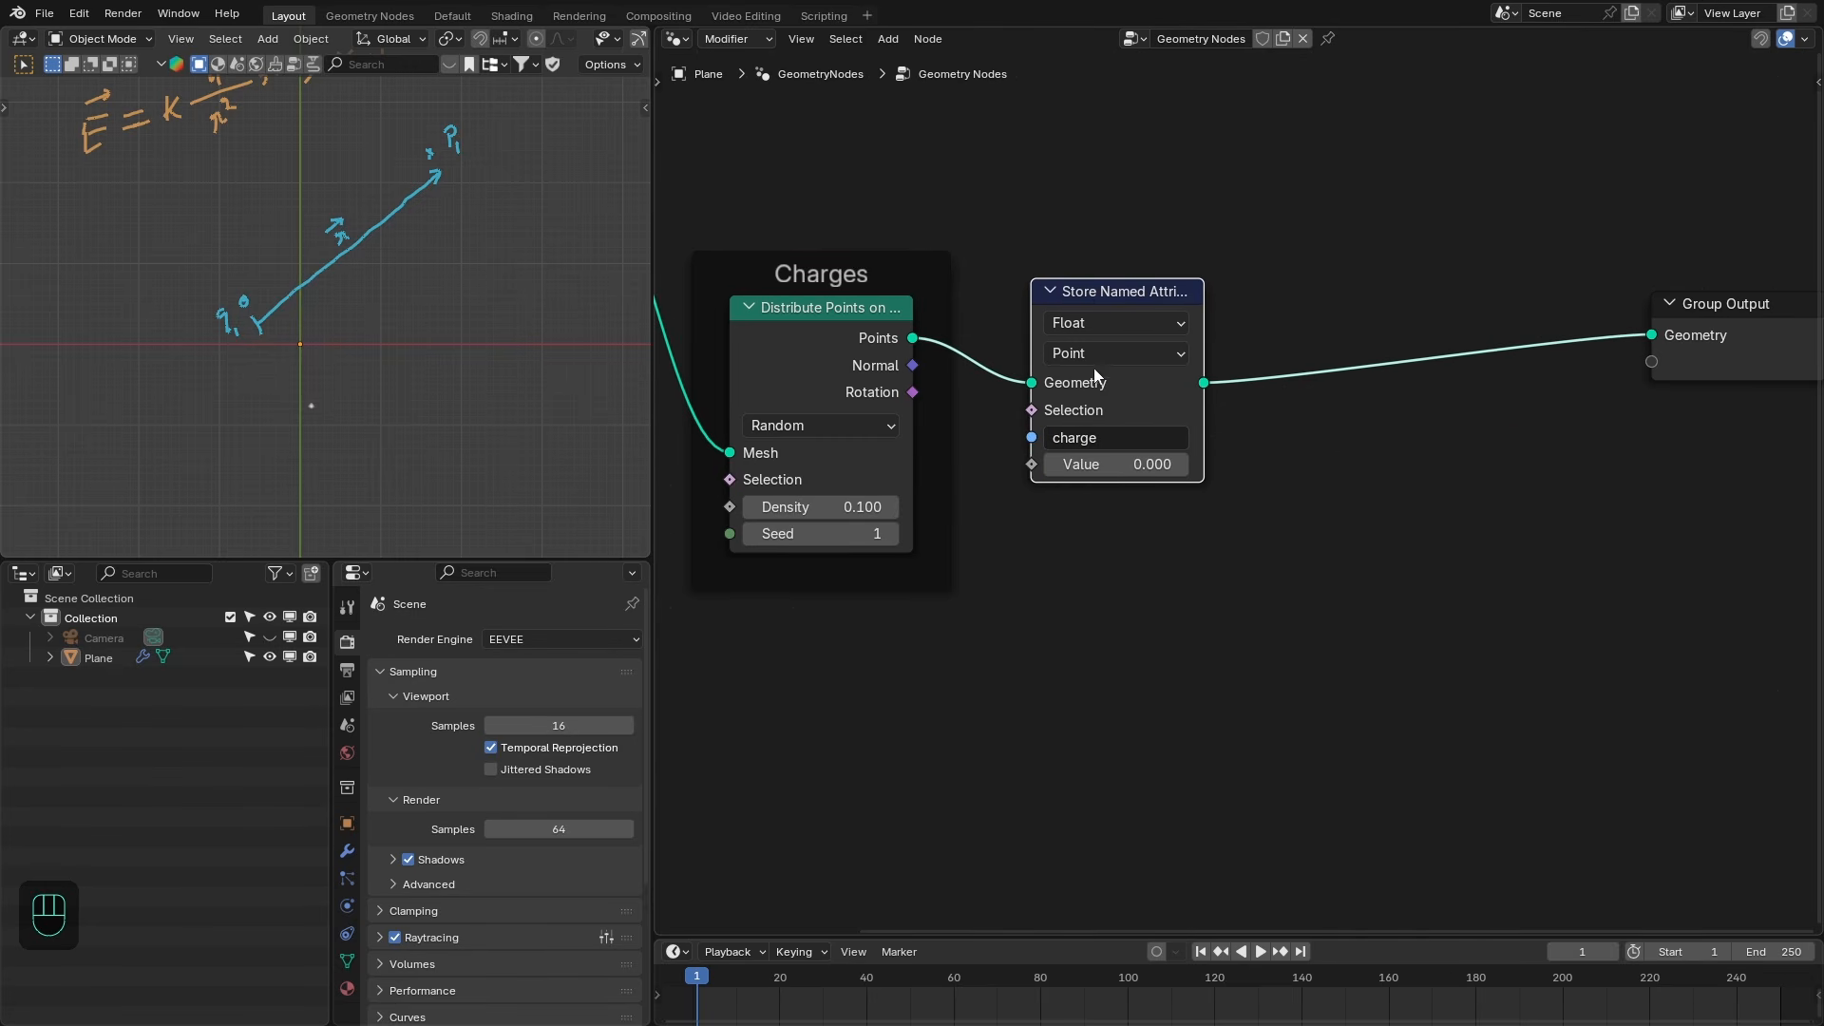
drag(1093, 300, 1077, 300)
click(1077, 479)
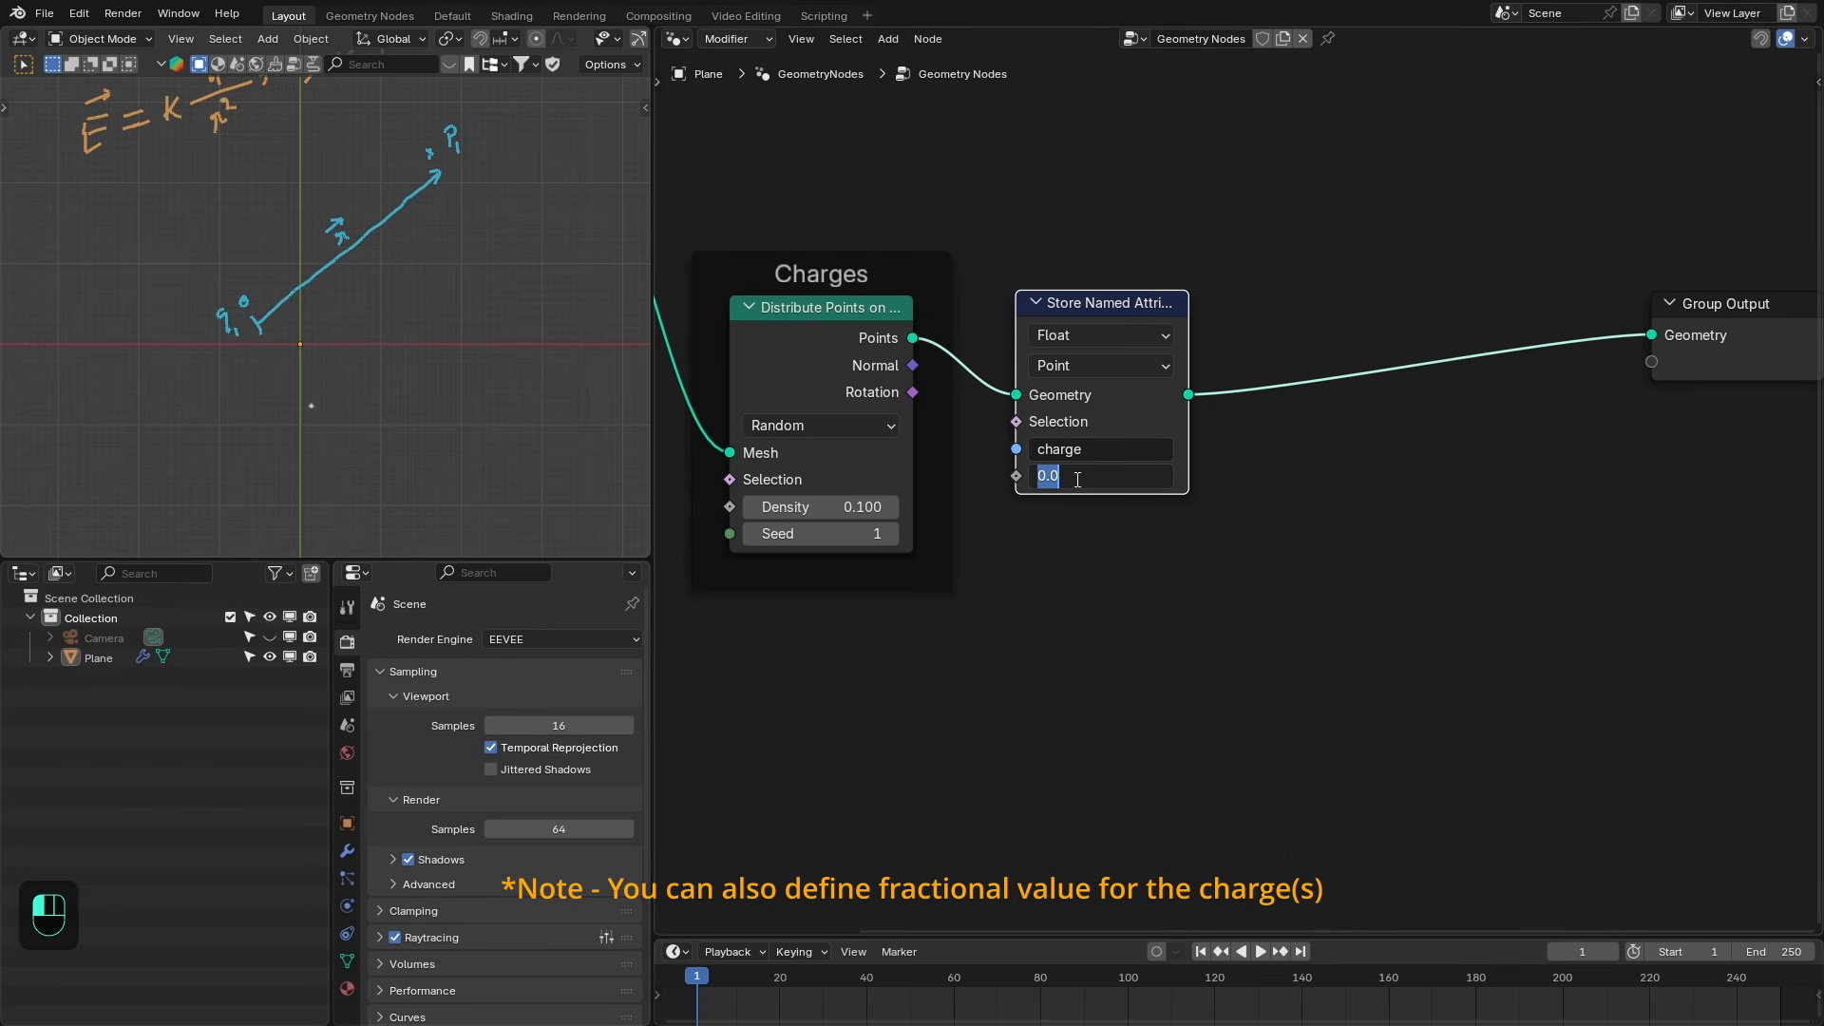
text(1)
key(Return)
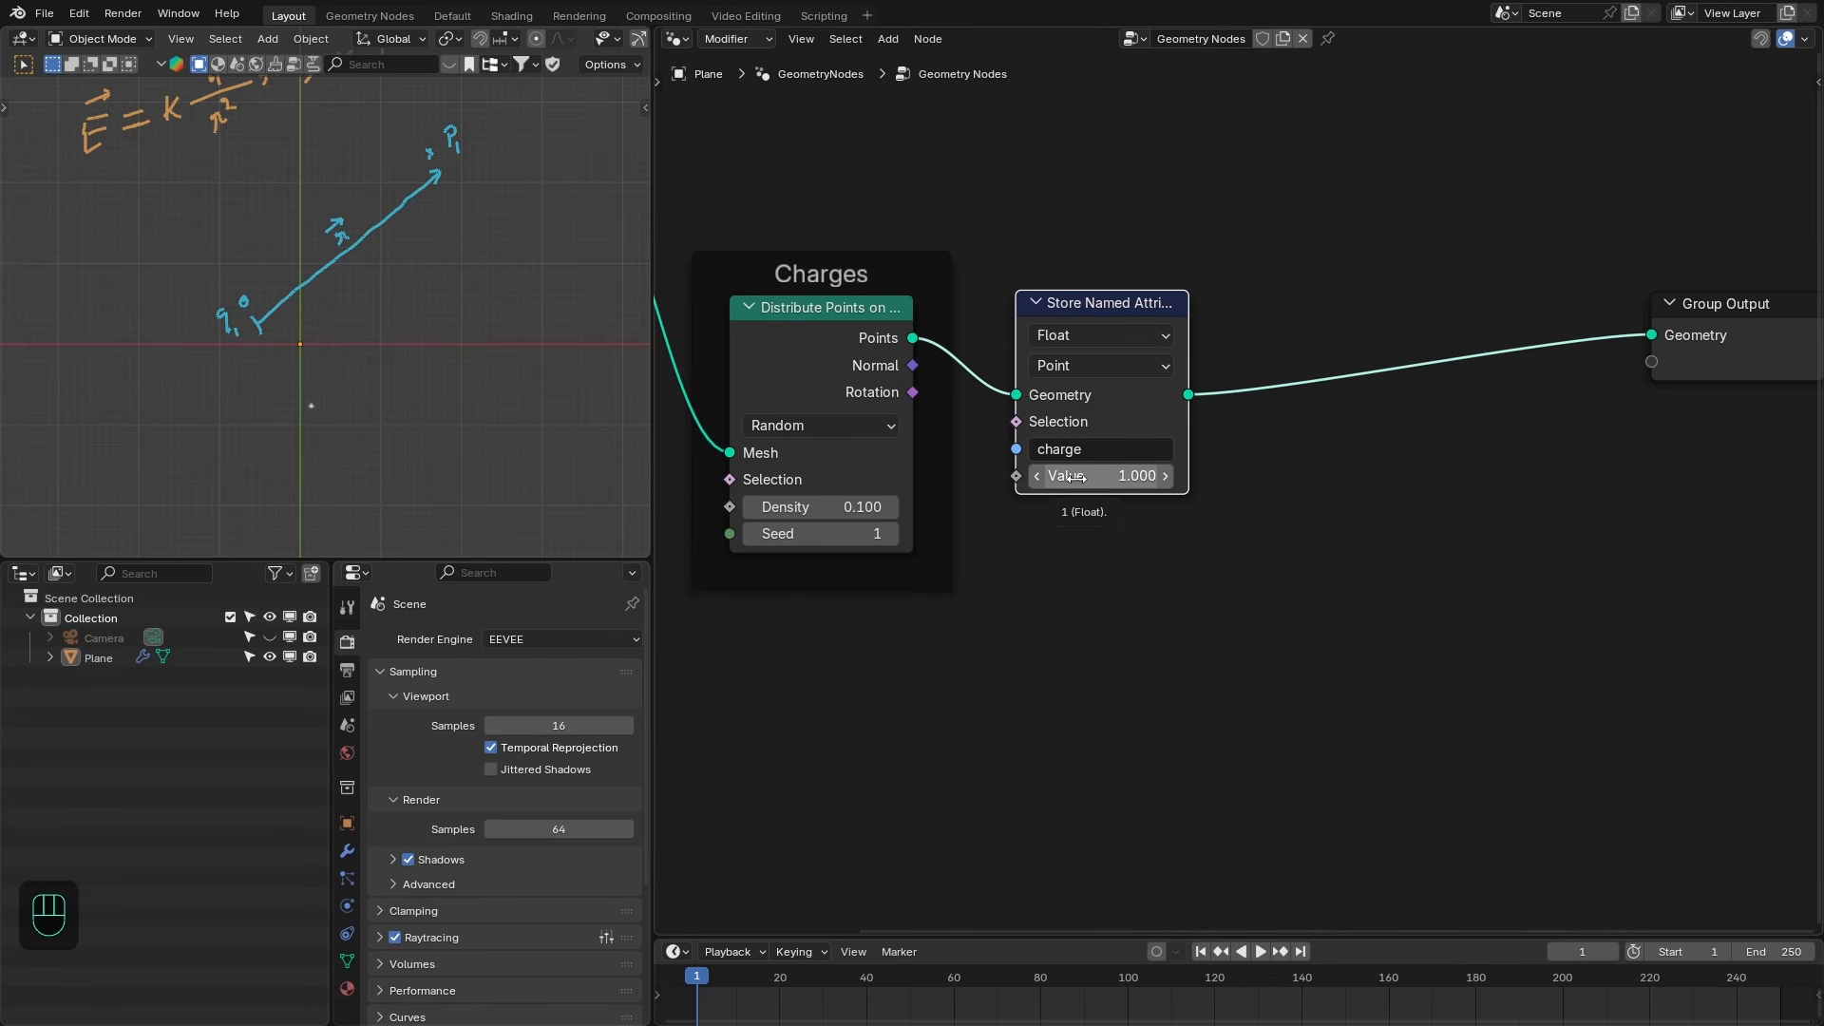
- Set the stored charge value to -1, then back to 1
click(1076, 477)
text(-1)
key(Return)
middle_drag(1222, 466, 953, 469)
click(1014, 483)
text(1)
key(Return)
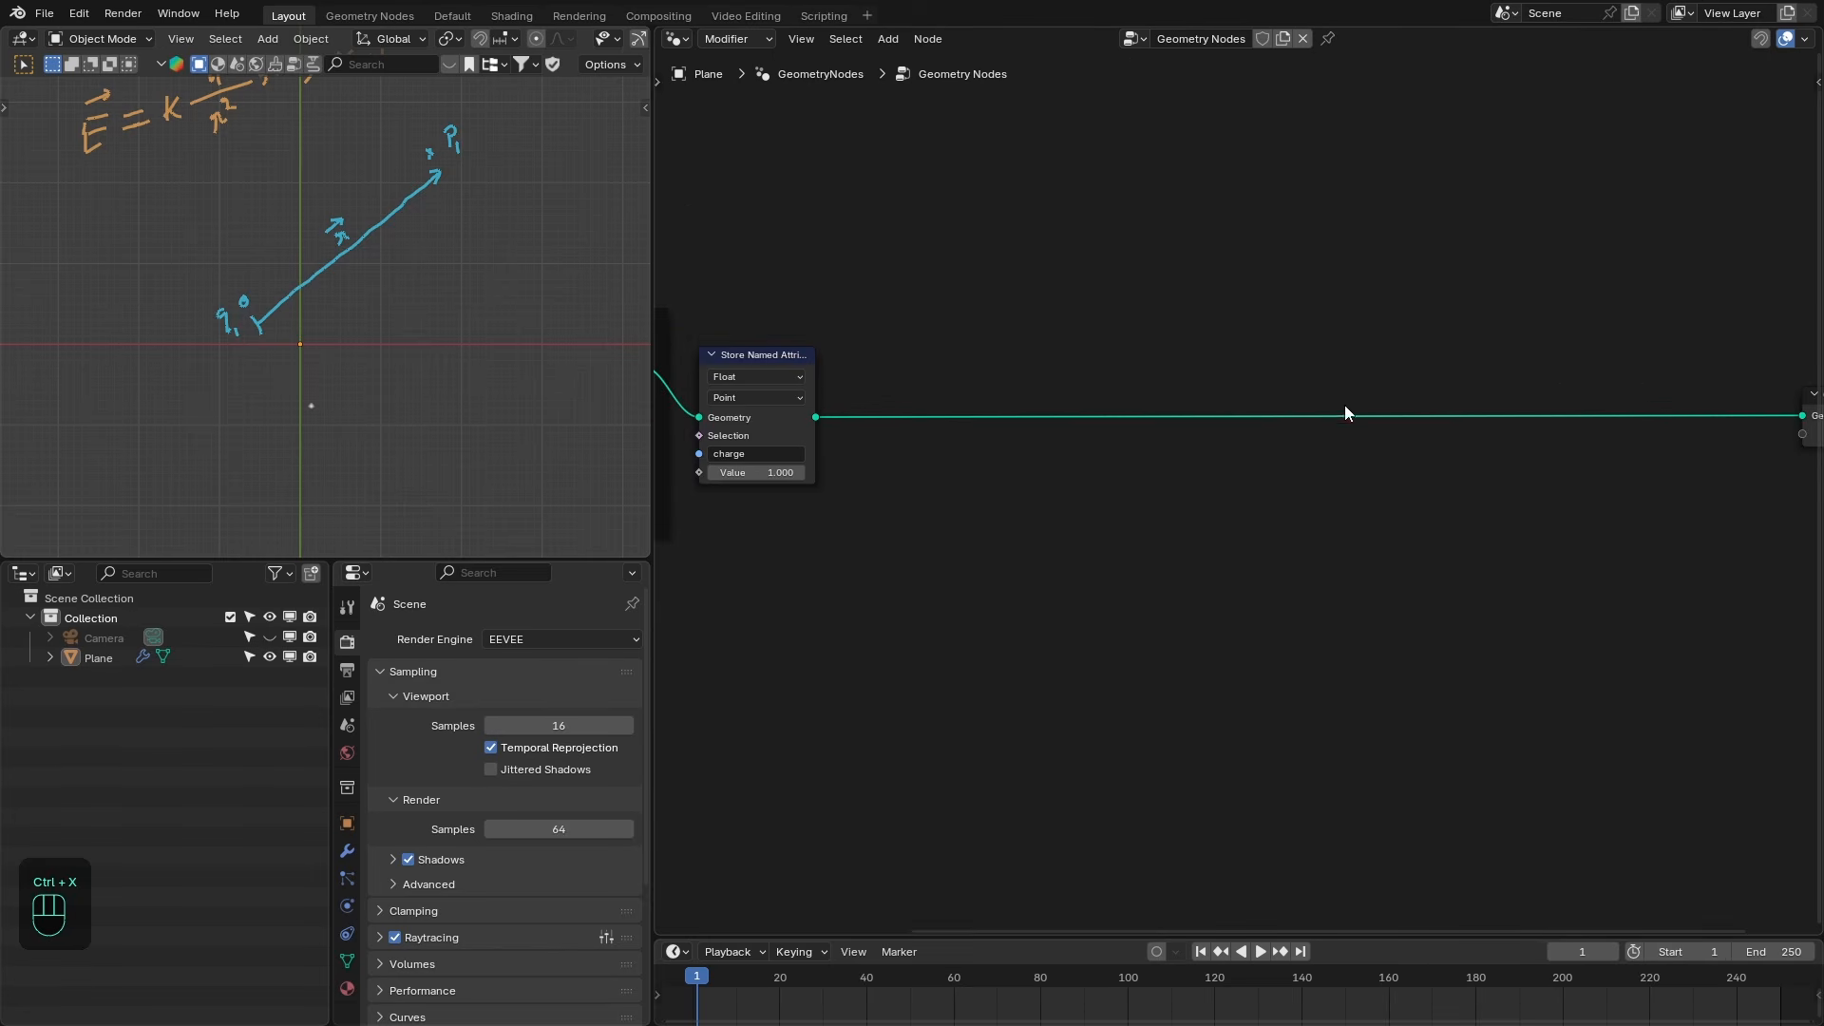
- Insert an Instance on Points node before the Group Output and rearrange the nodes
middle_drag(1636, 432, 1327, 430)
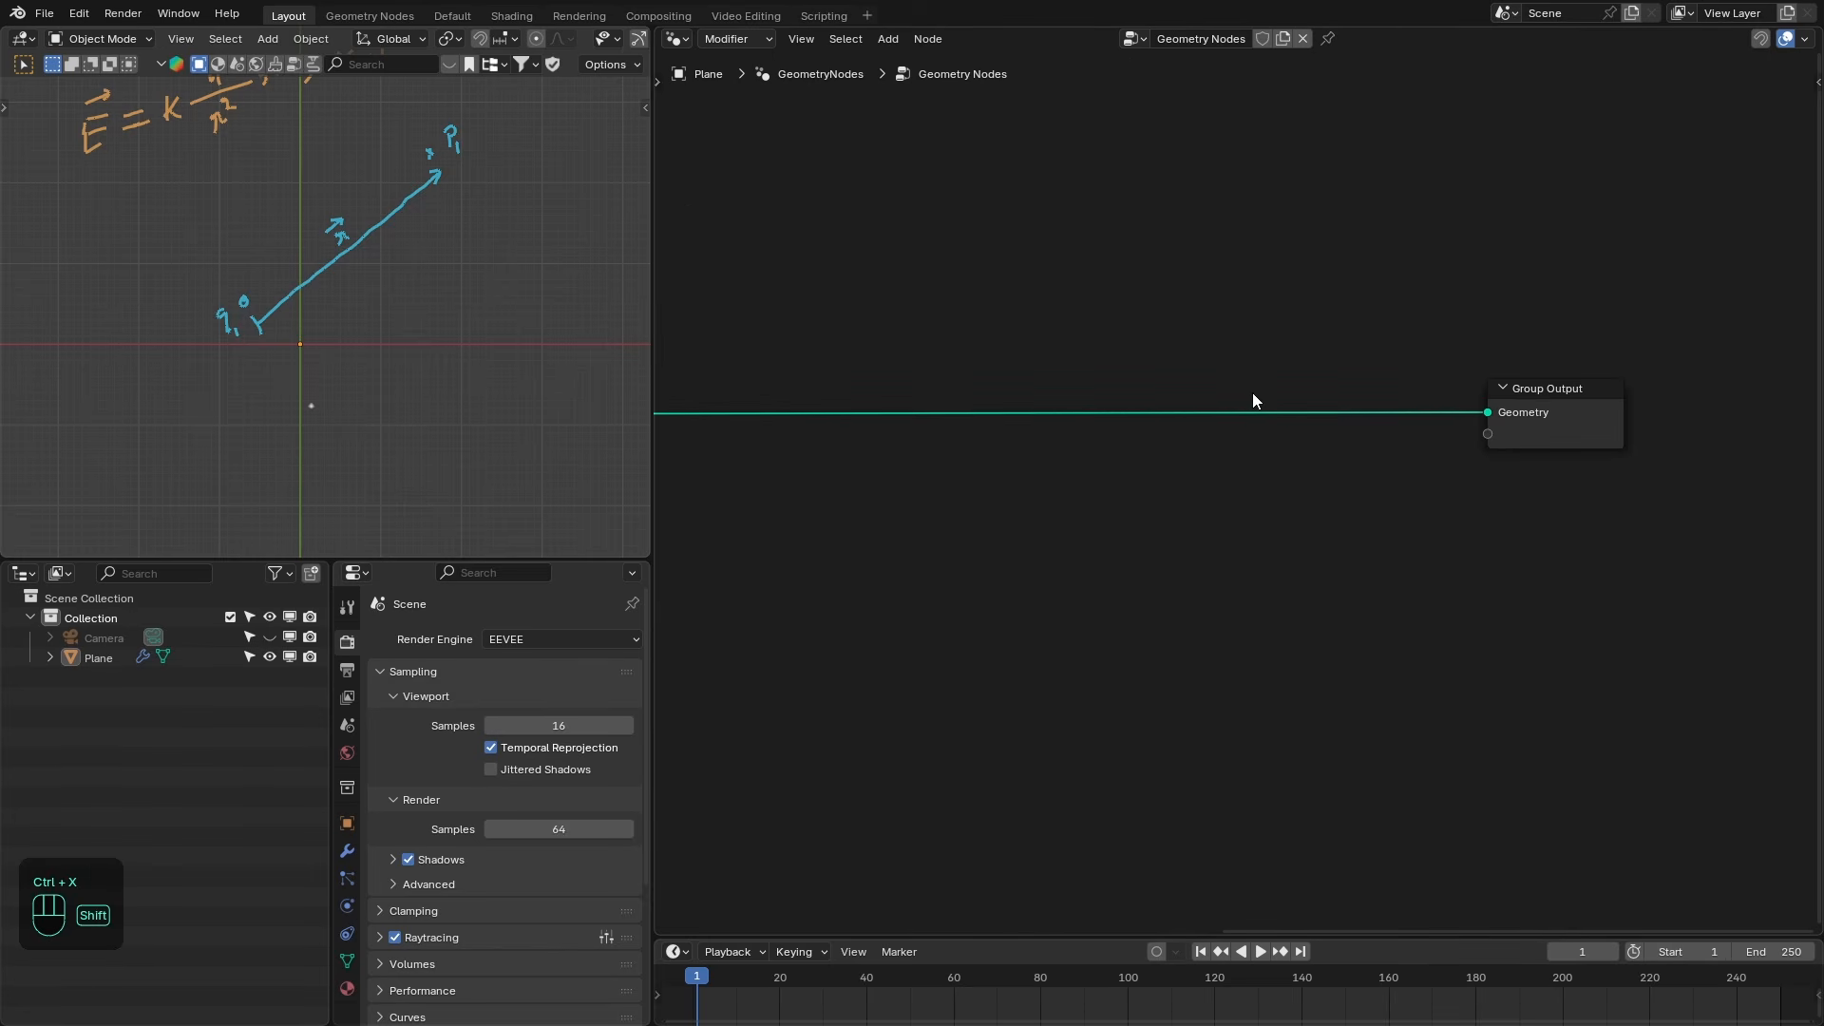
shift+right_drag(1253, 394, 1270, 448)
drag(1259, 412, 1345, 510)
text(in)
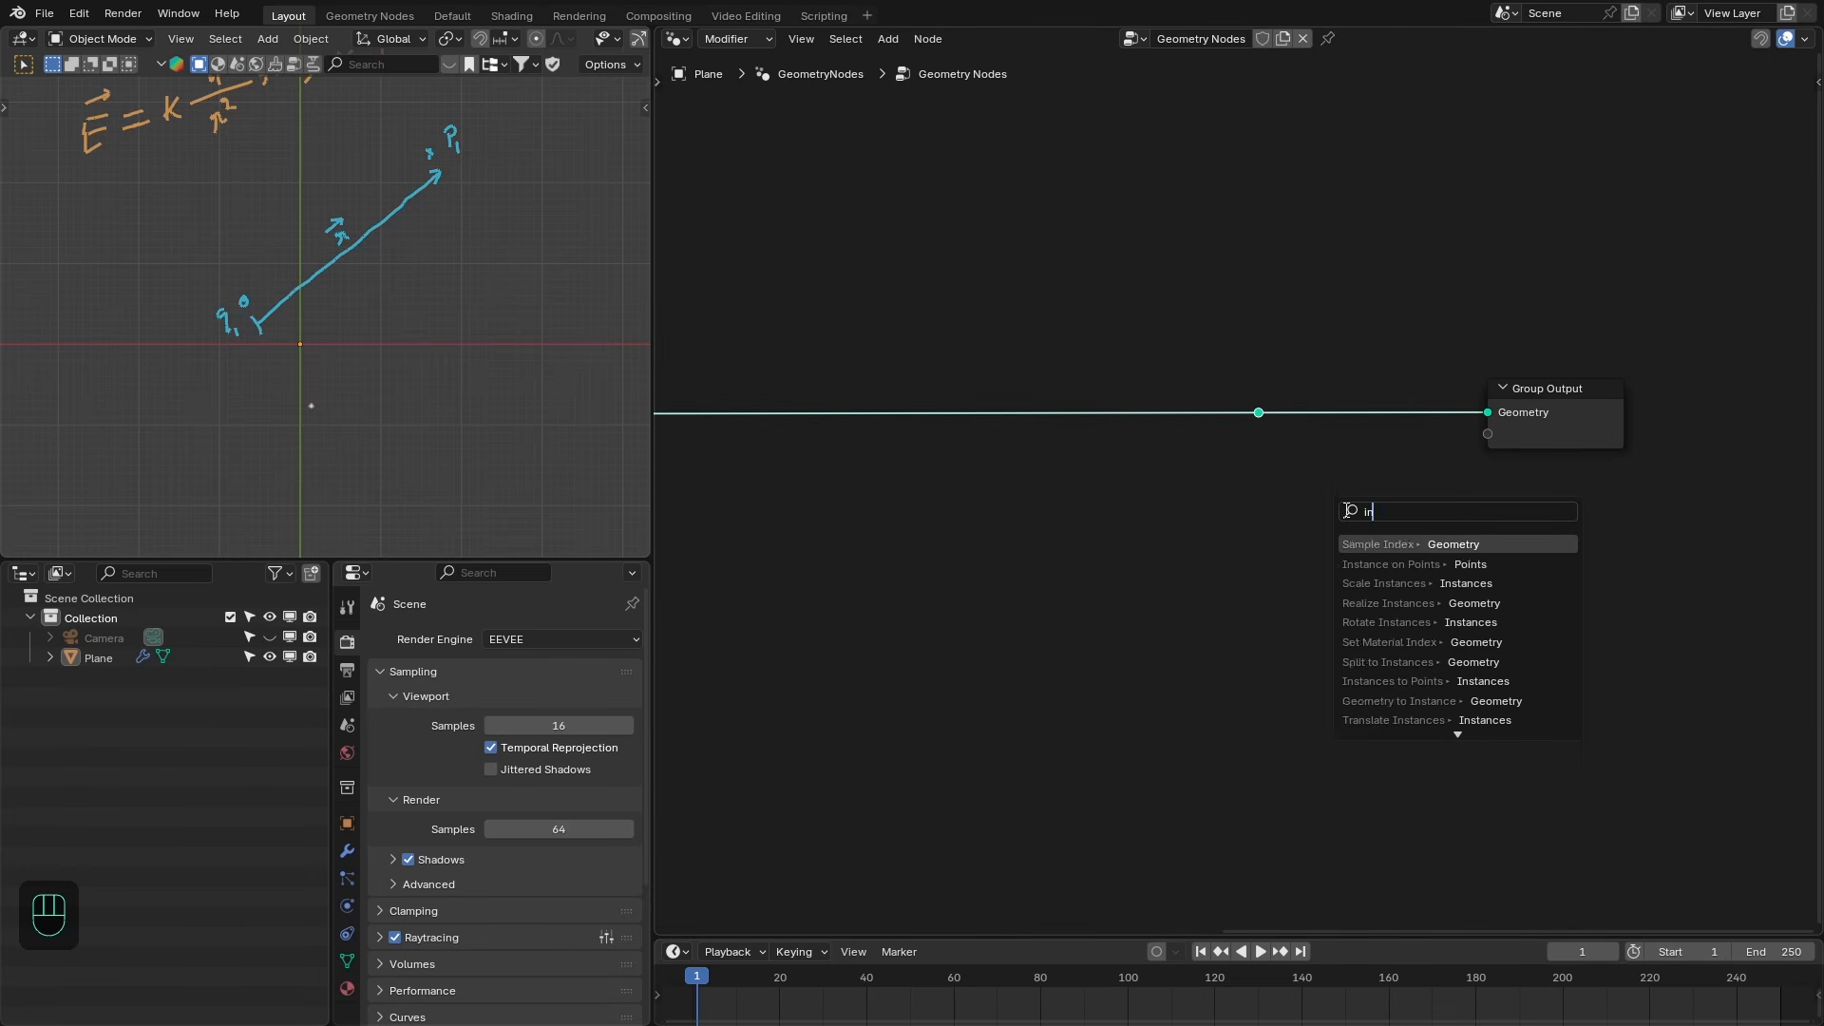
text(sta)
key(Return)
click(1295, 406)
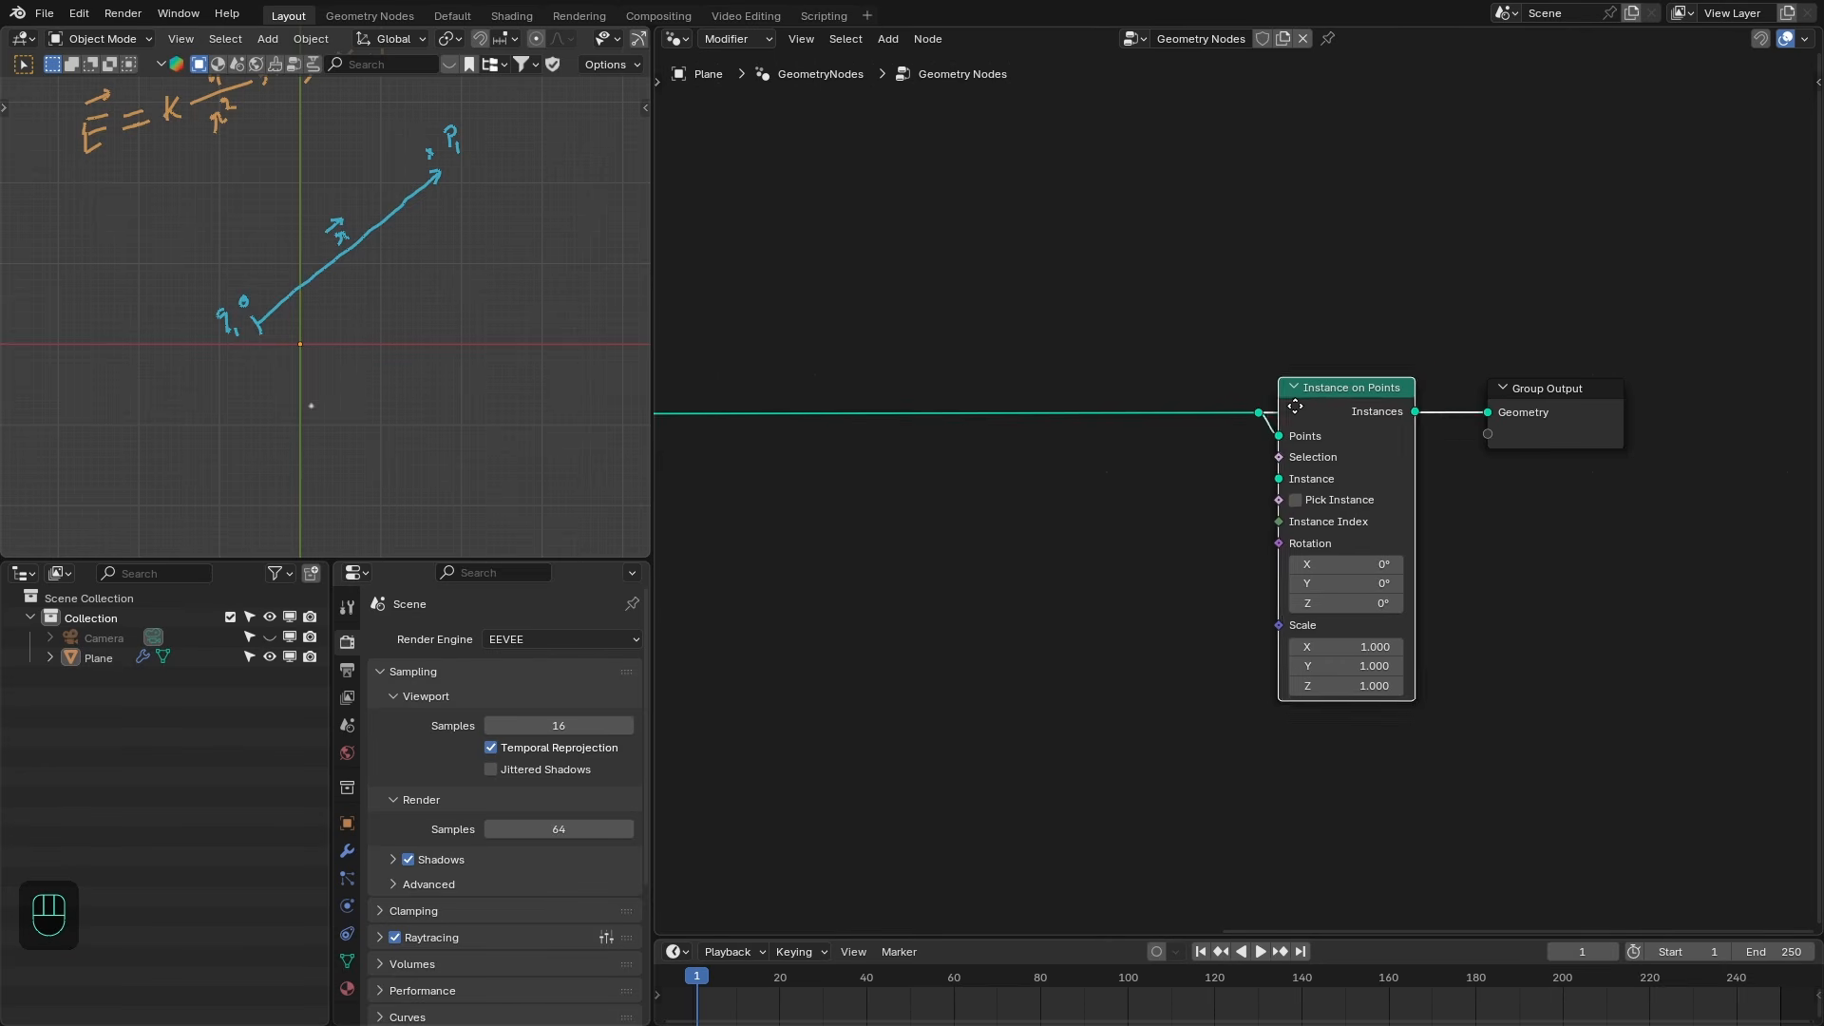
click(1311, 397)
middle_drag(1302, 491, 1353, 485)
drag(1604, 406, 1581, 399)
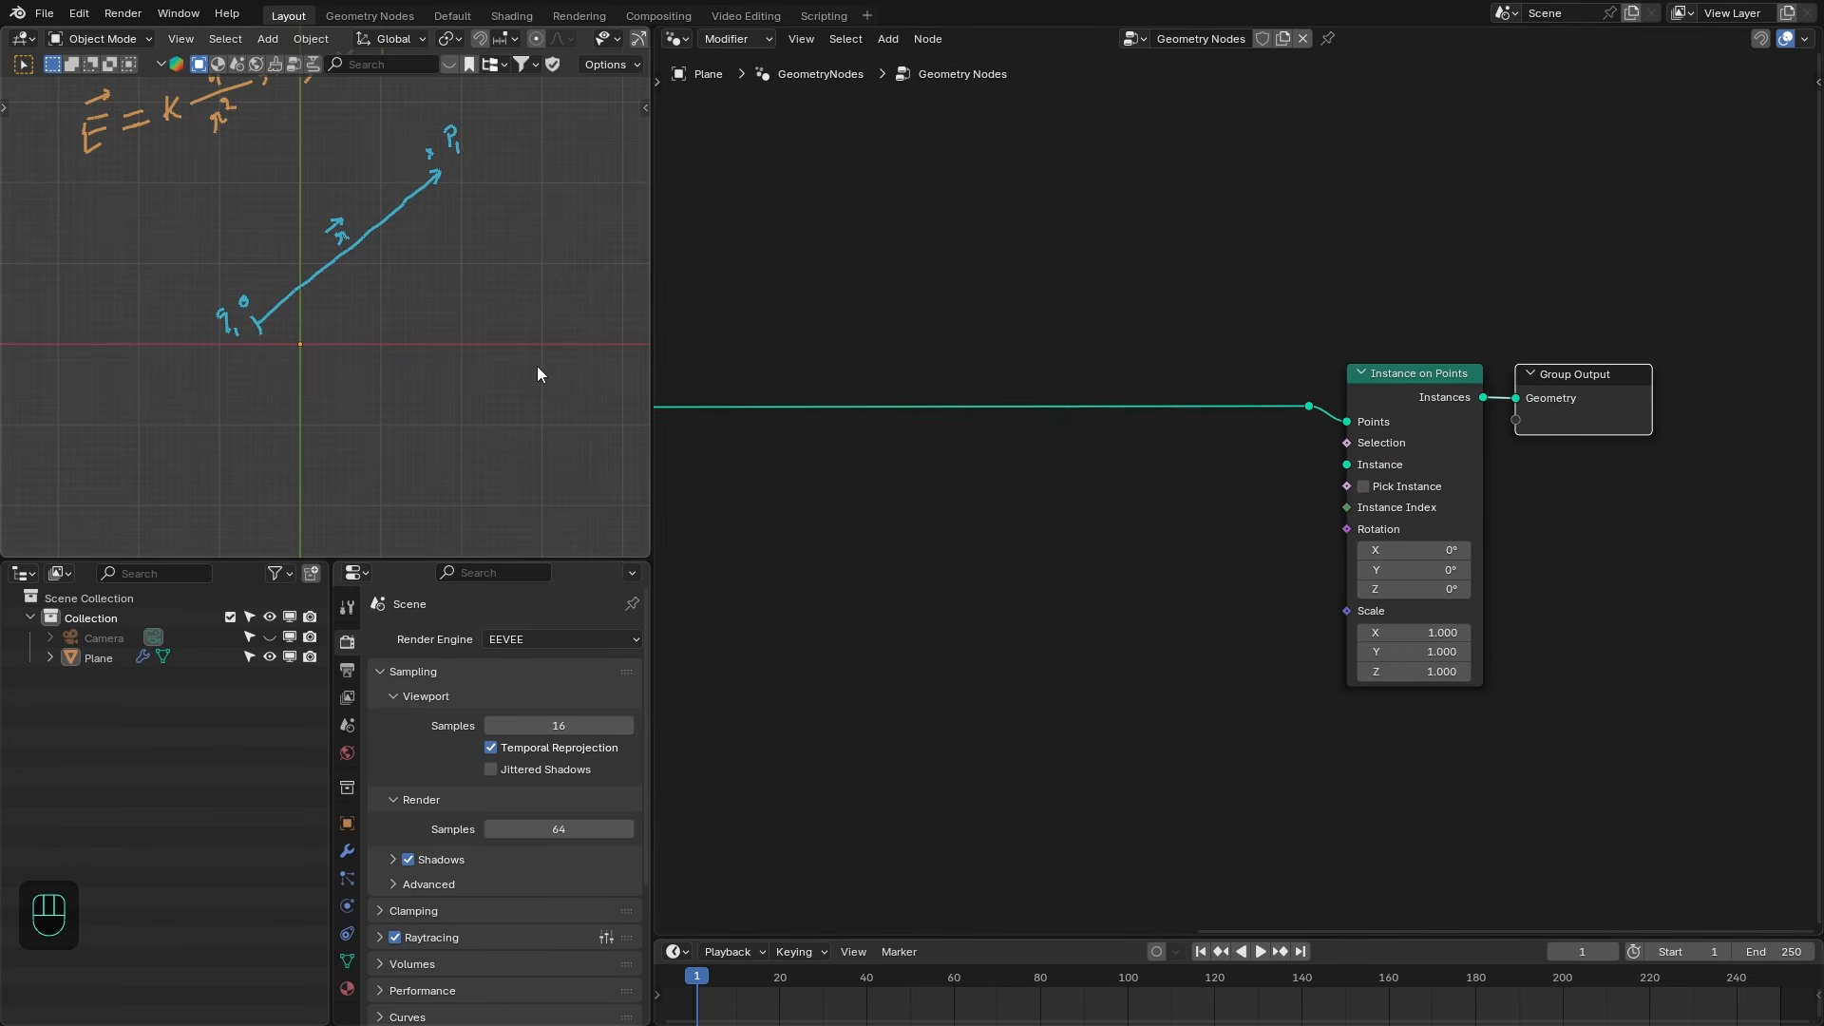
middle_drag(921, 435, 1251, 411)
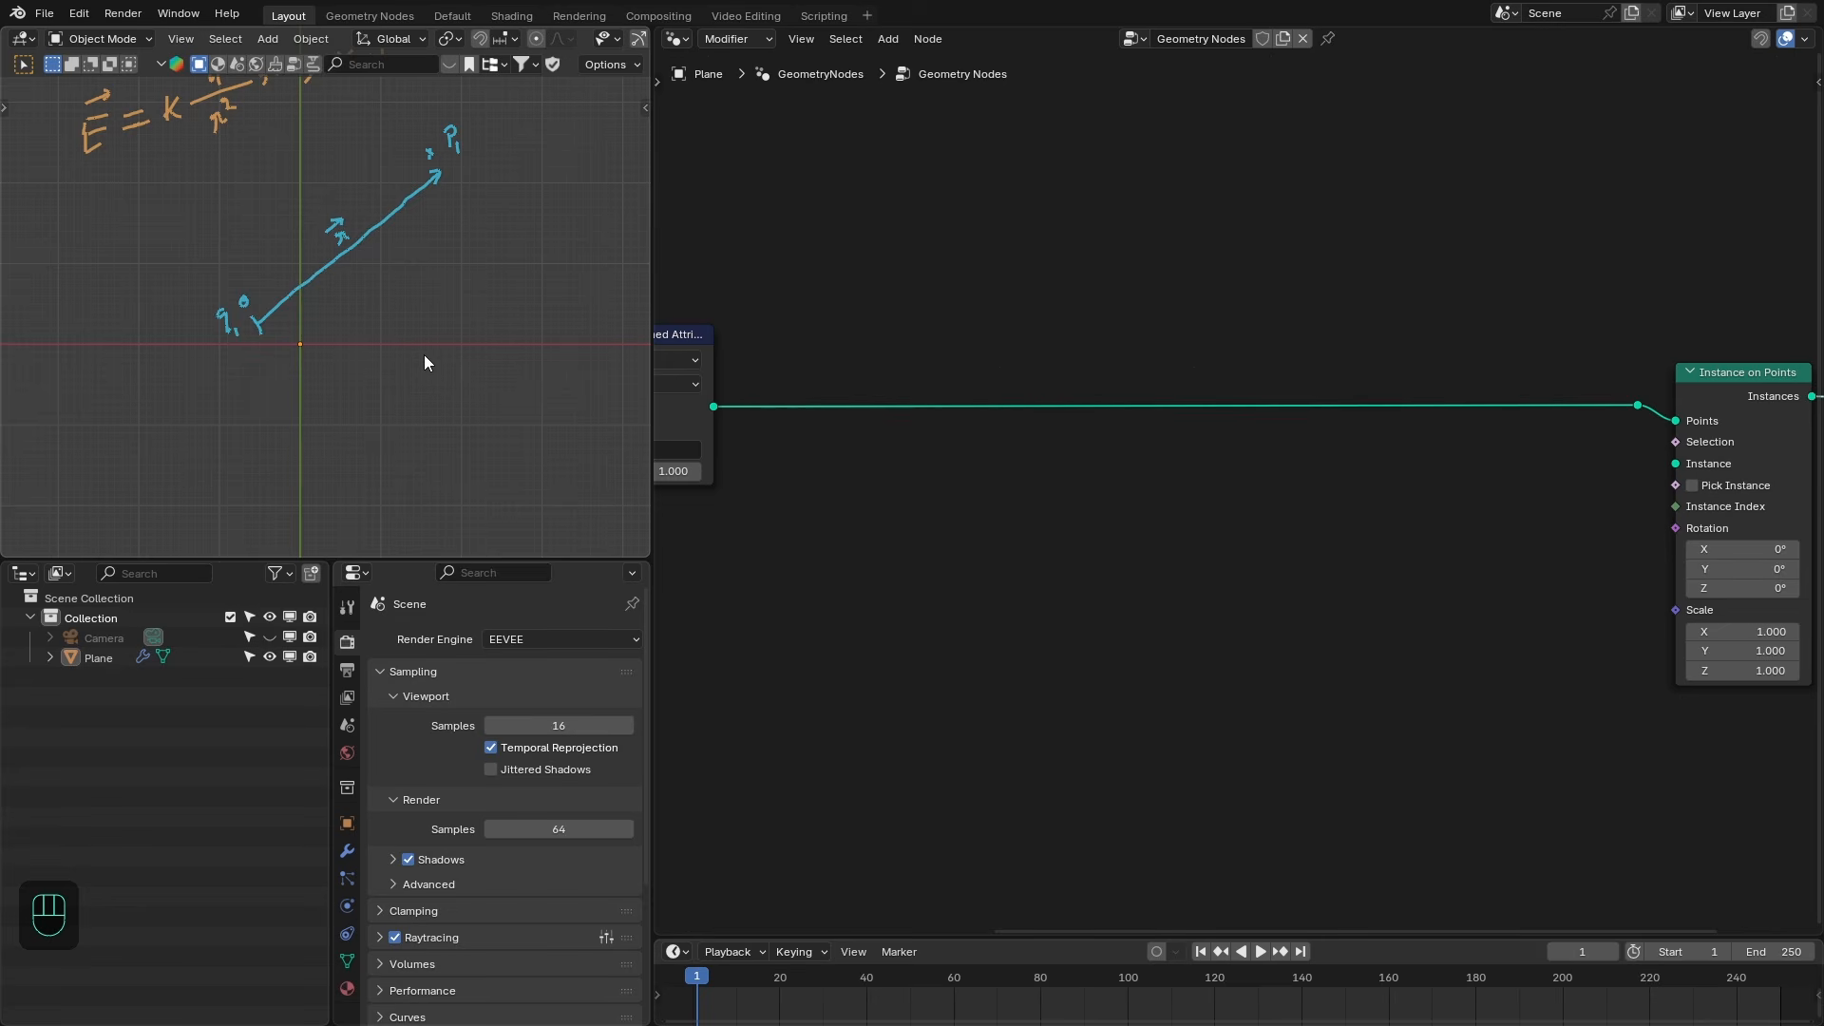
middle_drag(1551, 447, 1509, 454)
- Add a cube in the maximized viewport and scale it into a thin bar
key(ctrl+space)
key(shift+a)
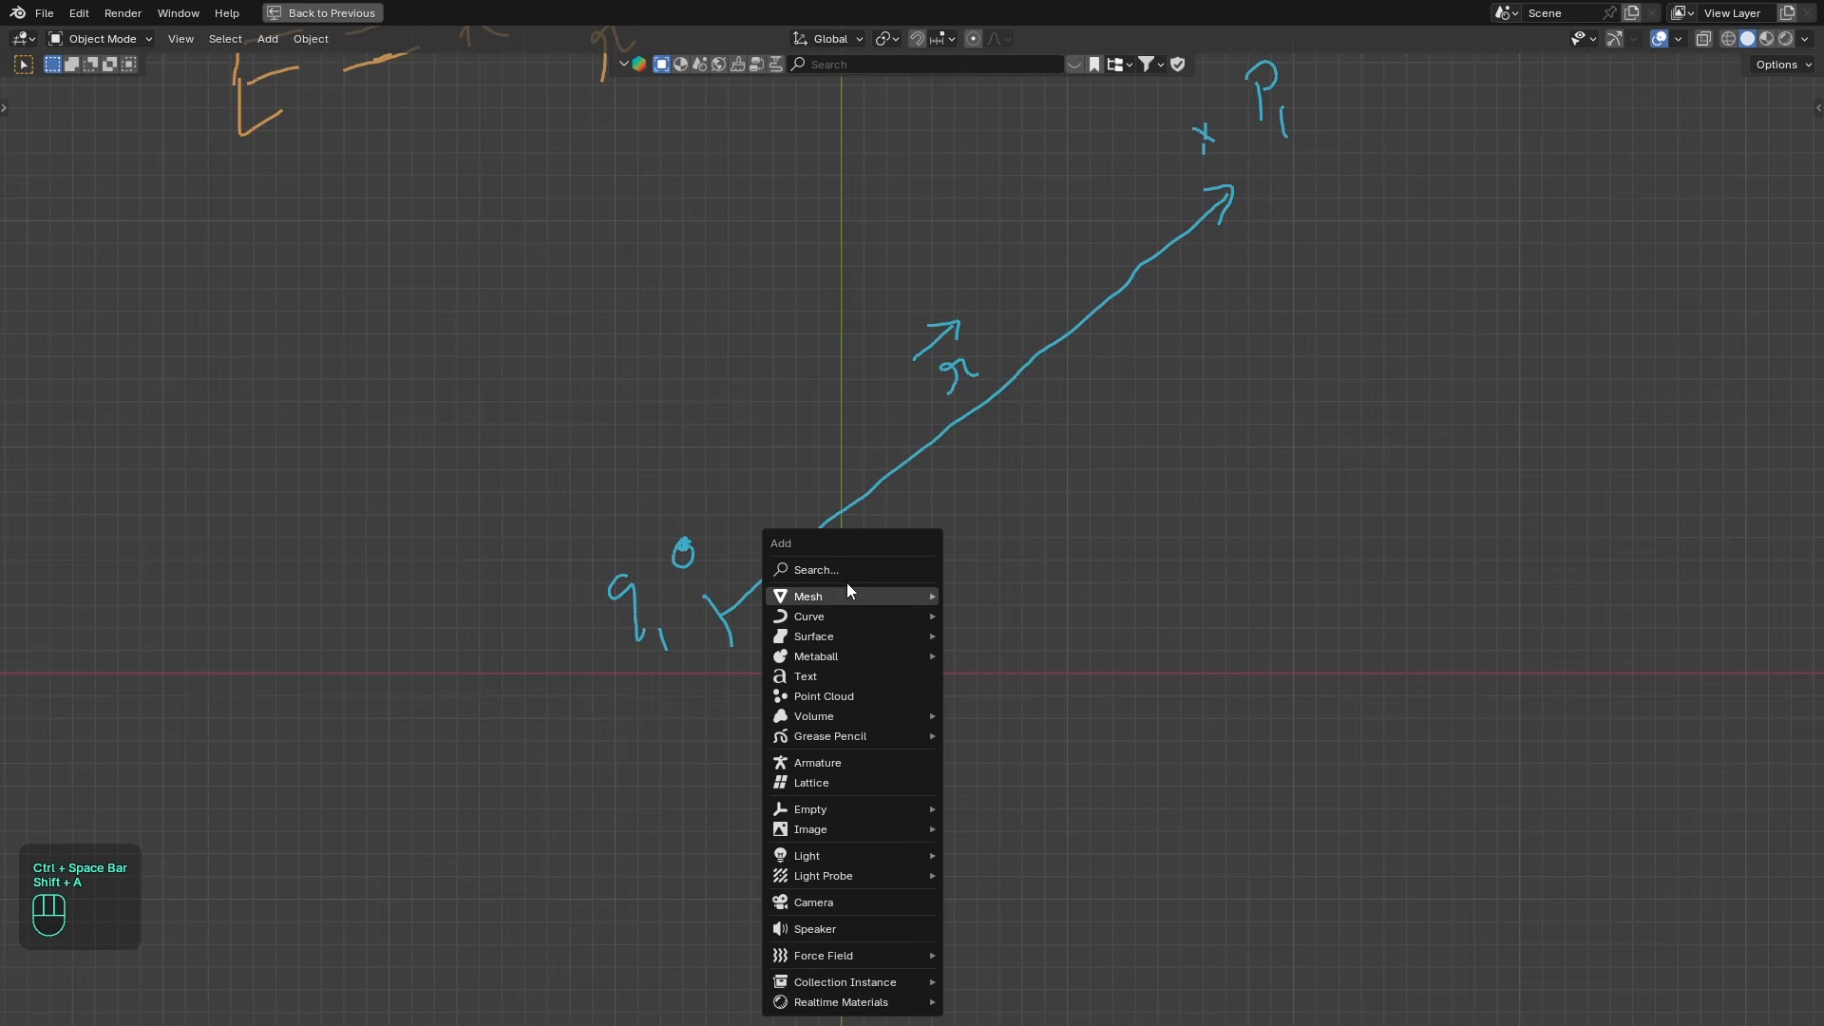
mouse_move(859, 596)
click(988, 614)
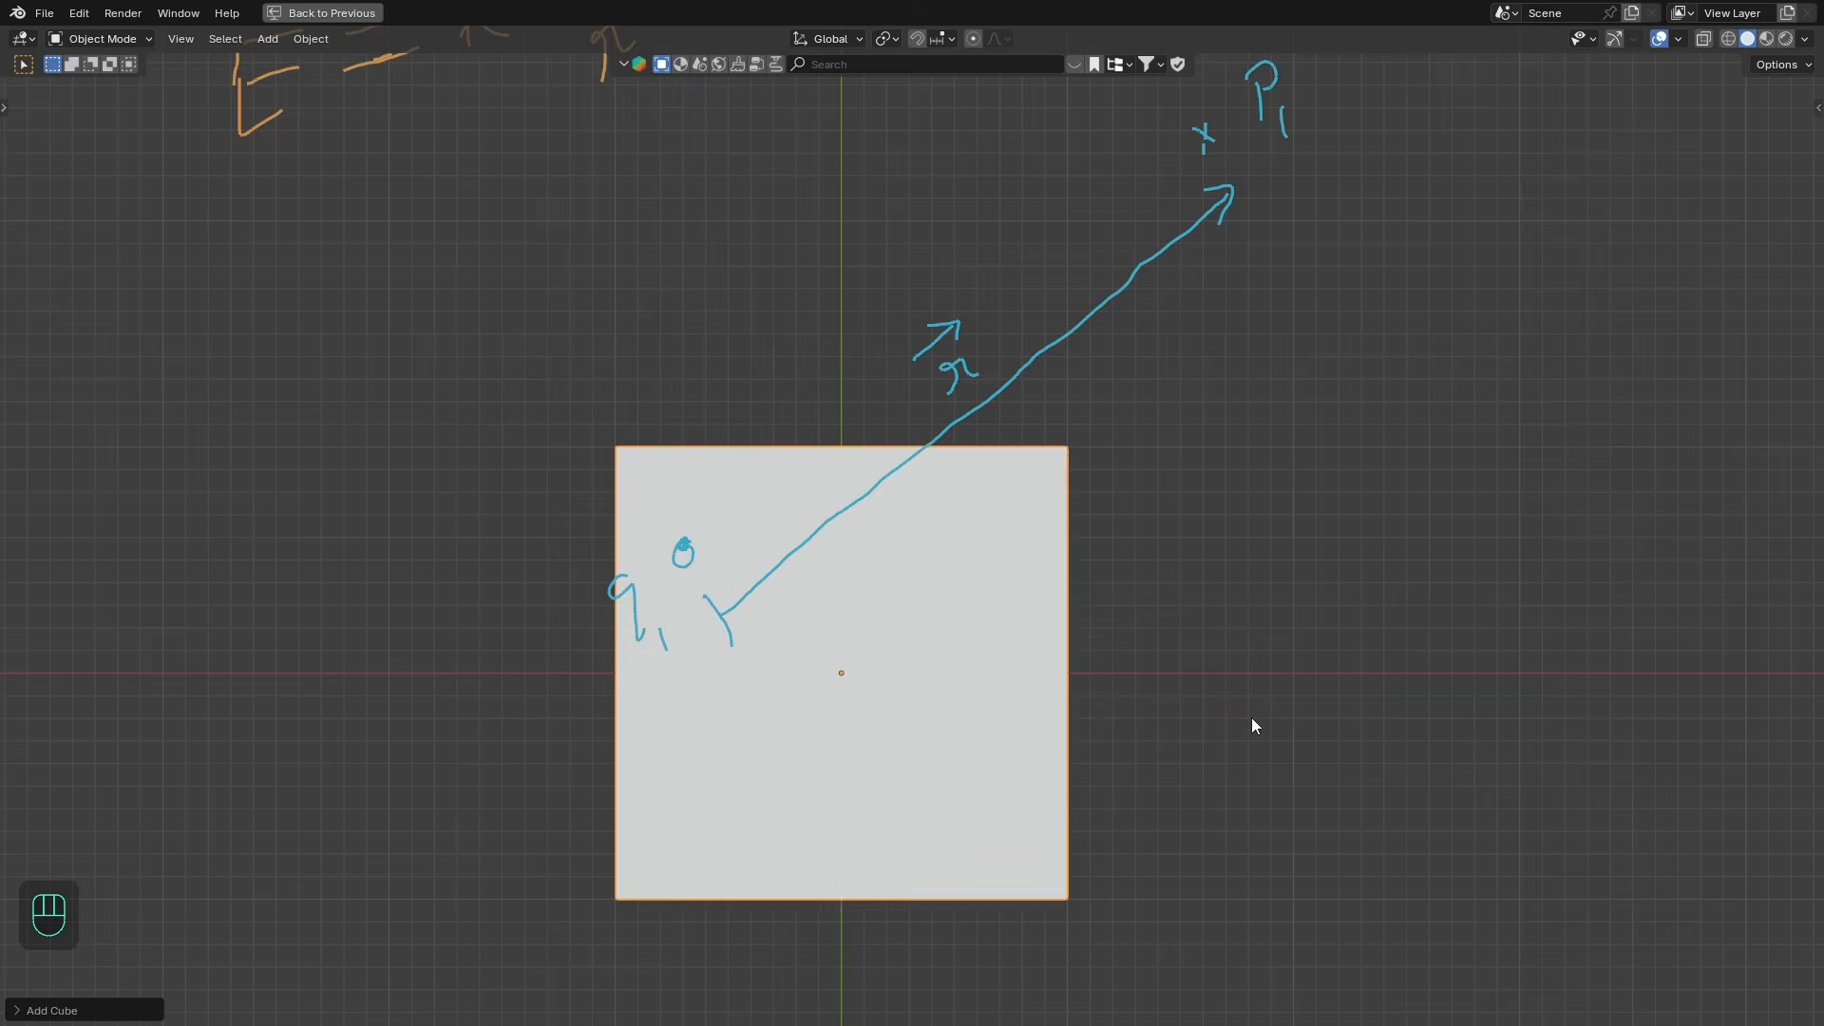
key(s)
key(x)
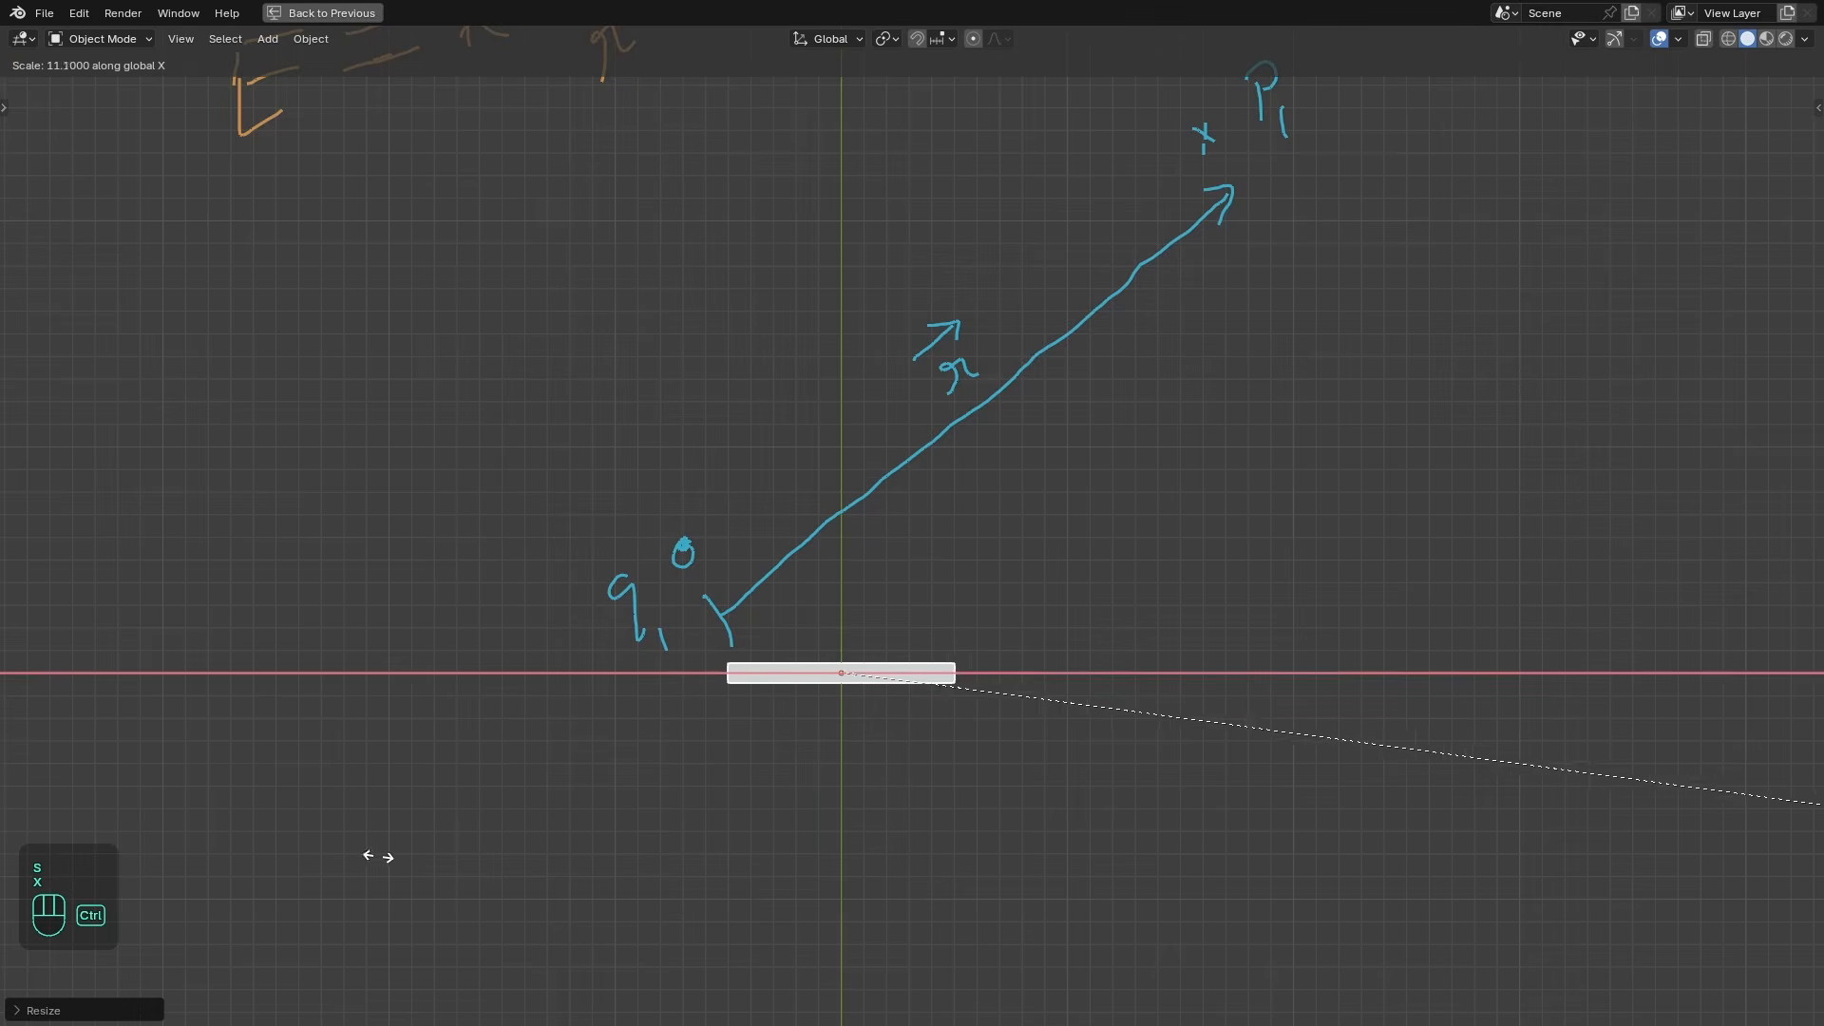
click(375, 855)
- Duplicate the bar and rotate the copy 90 degrees to form a plus sign
key(ctrl+space)
key(shift+d)
right_click(400, 348)
text(r90)
key(Return)
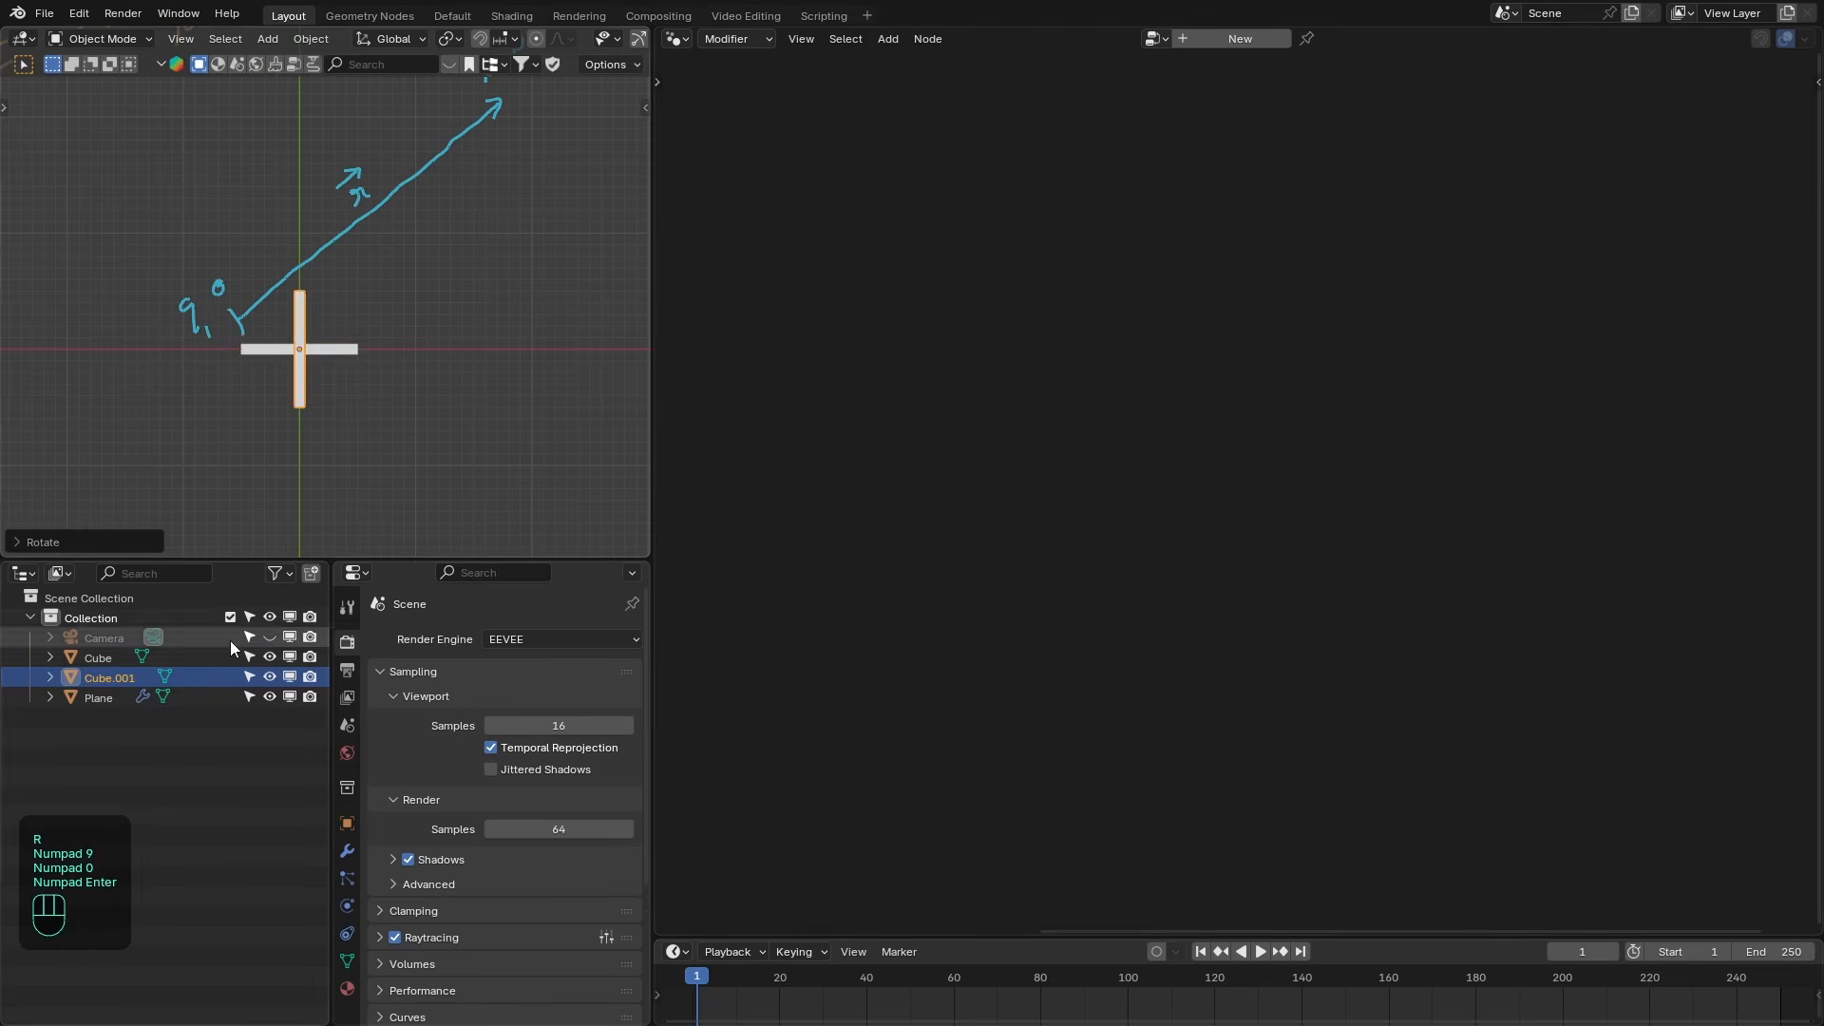
- Duplicate the horizontal bar and rename the copy Negative
click(347, 350)
key(shift+d)
right_click(456, 291)
key(F2)
text(Negative)
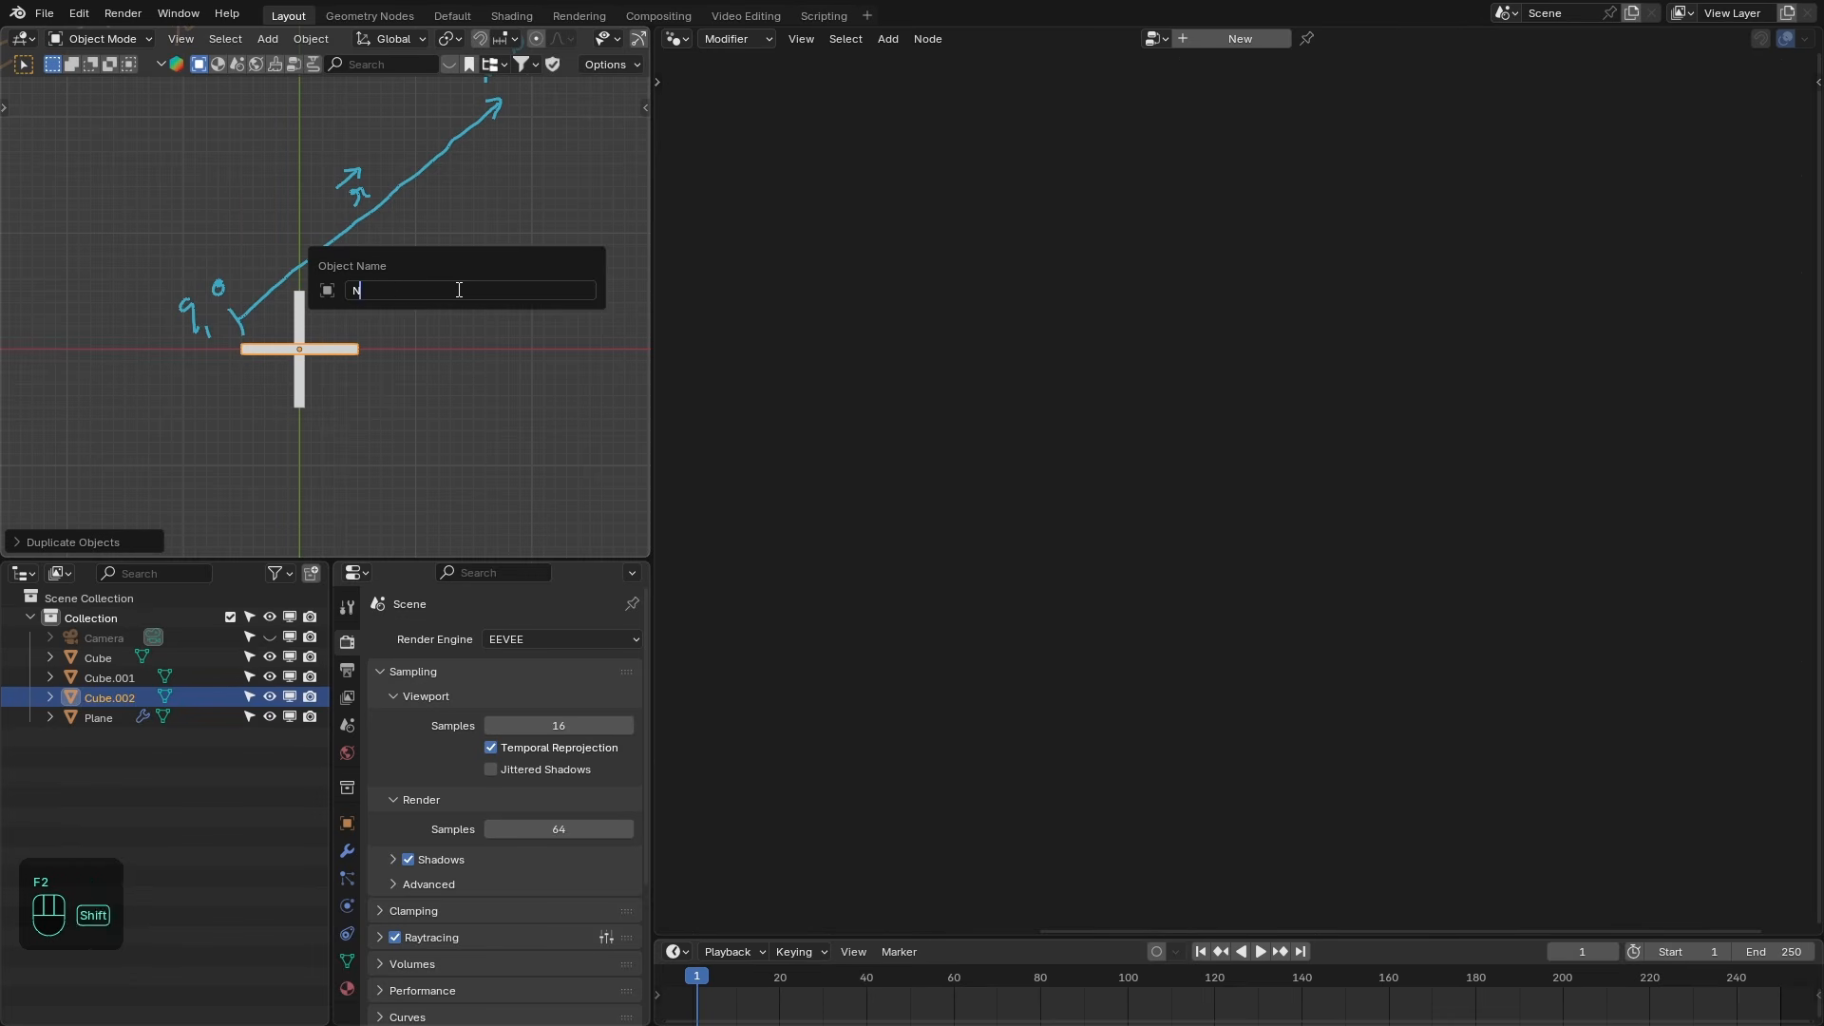
key(Return)
- Join the two plus-sign bars into one object and rename it Positive
click(181, 678)
shift+click(184, 659)
key(ctrl+j)
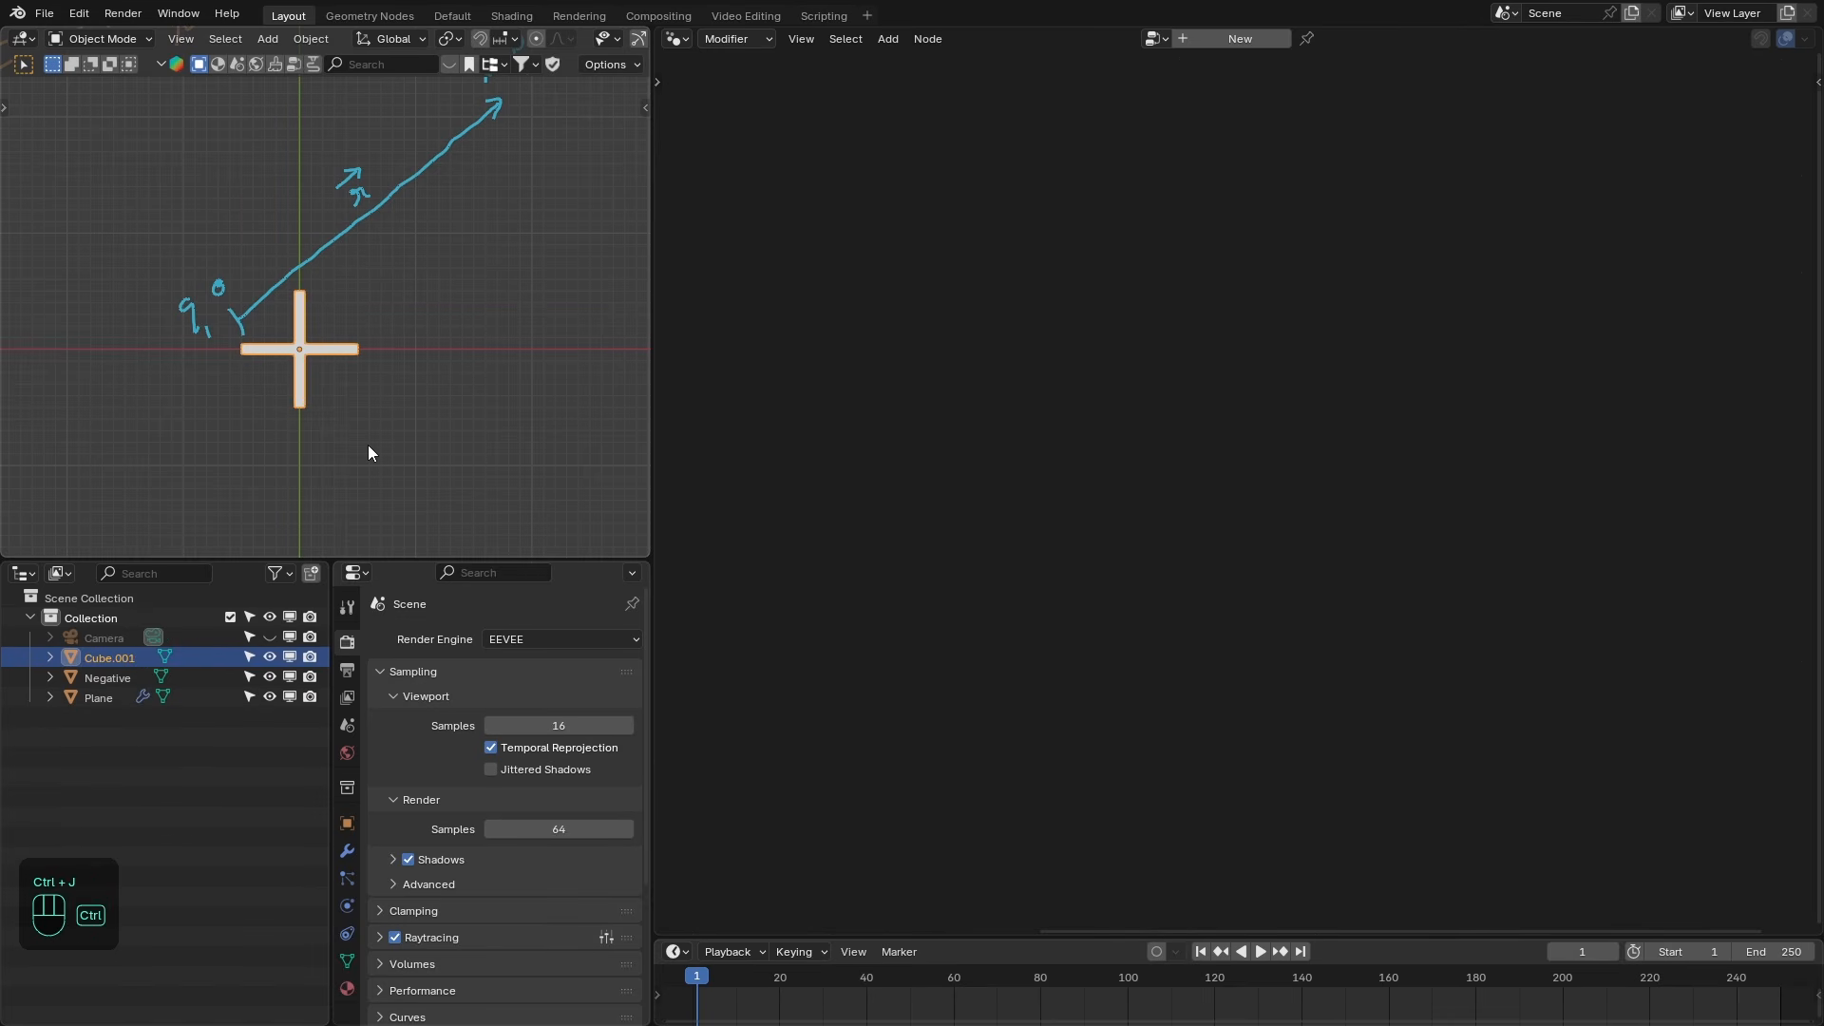
key(F2)
text(Positive)
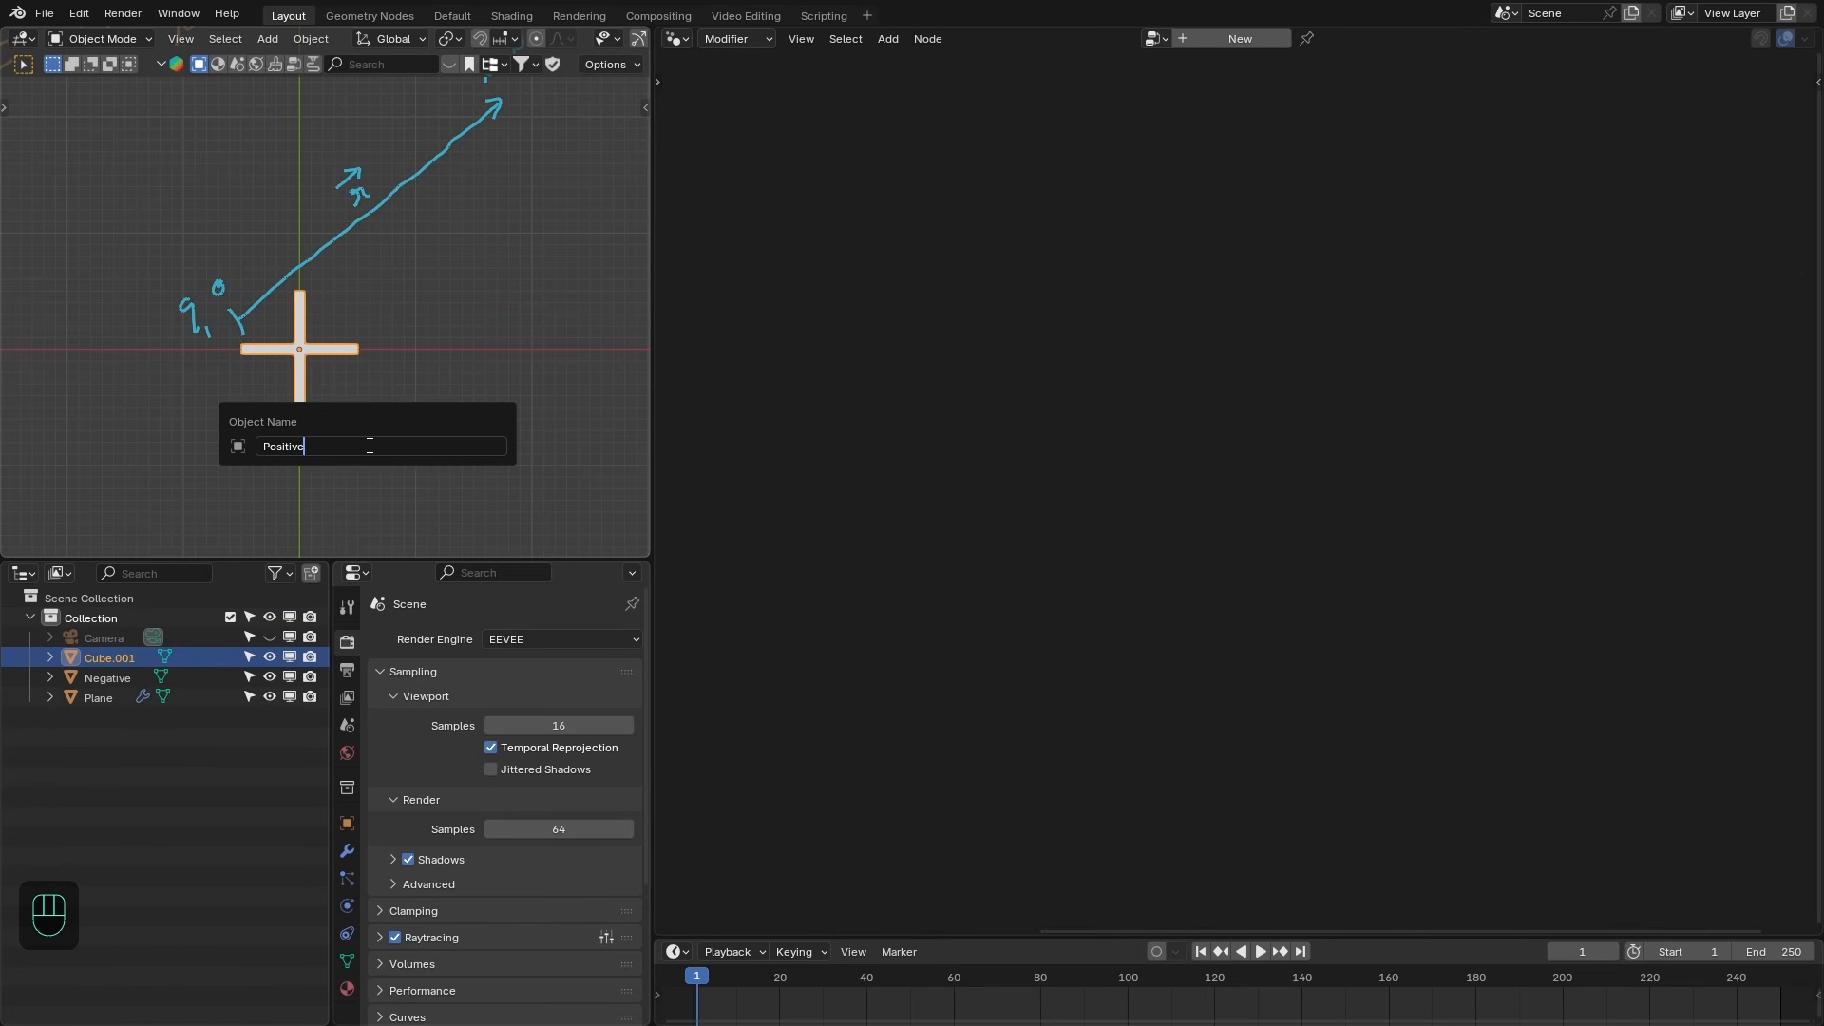
key(Return)
- Move the Negative and Positive objects into a new collection named Charge_Icons
ctrl+click(127, 657)
key(m)
click(339, 391)
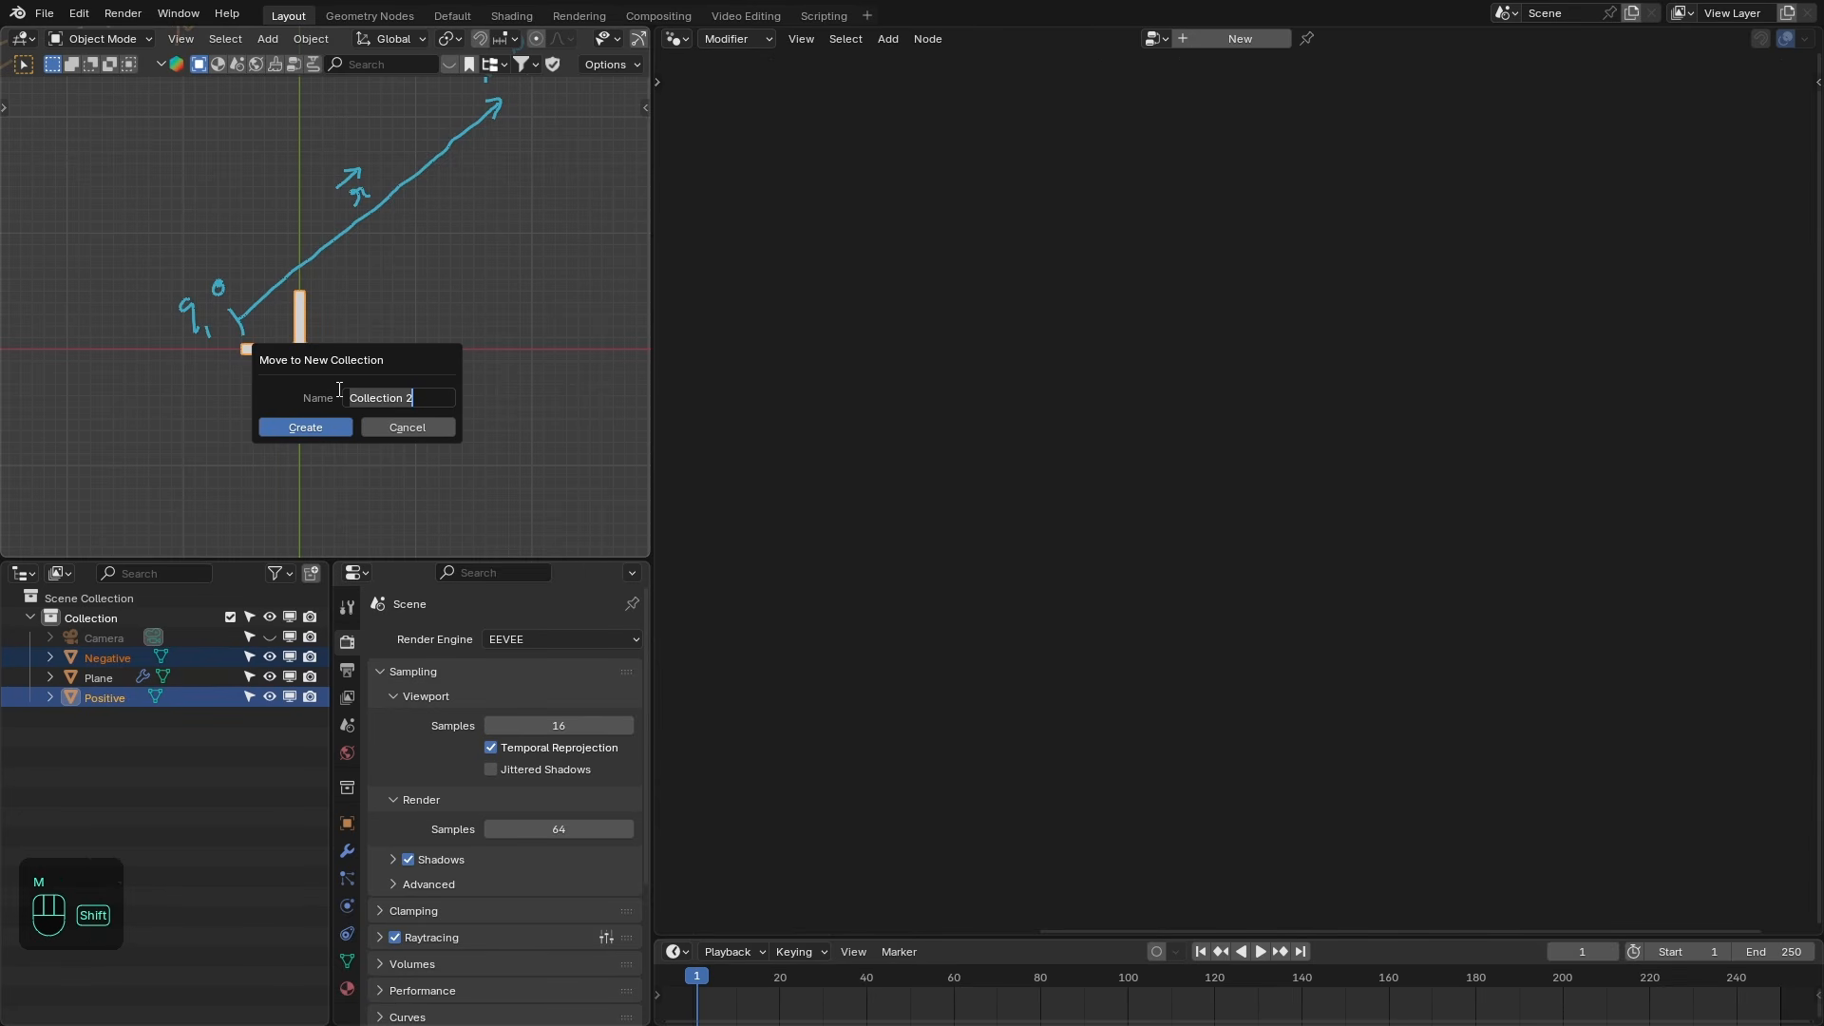
text(Charge_Icons)
key(Return)
key(Return)
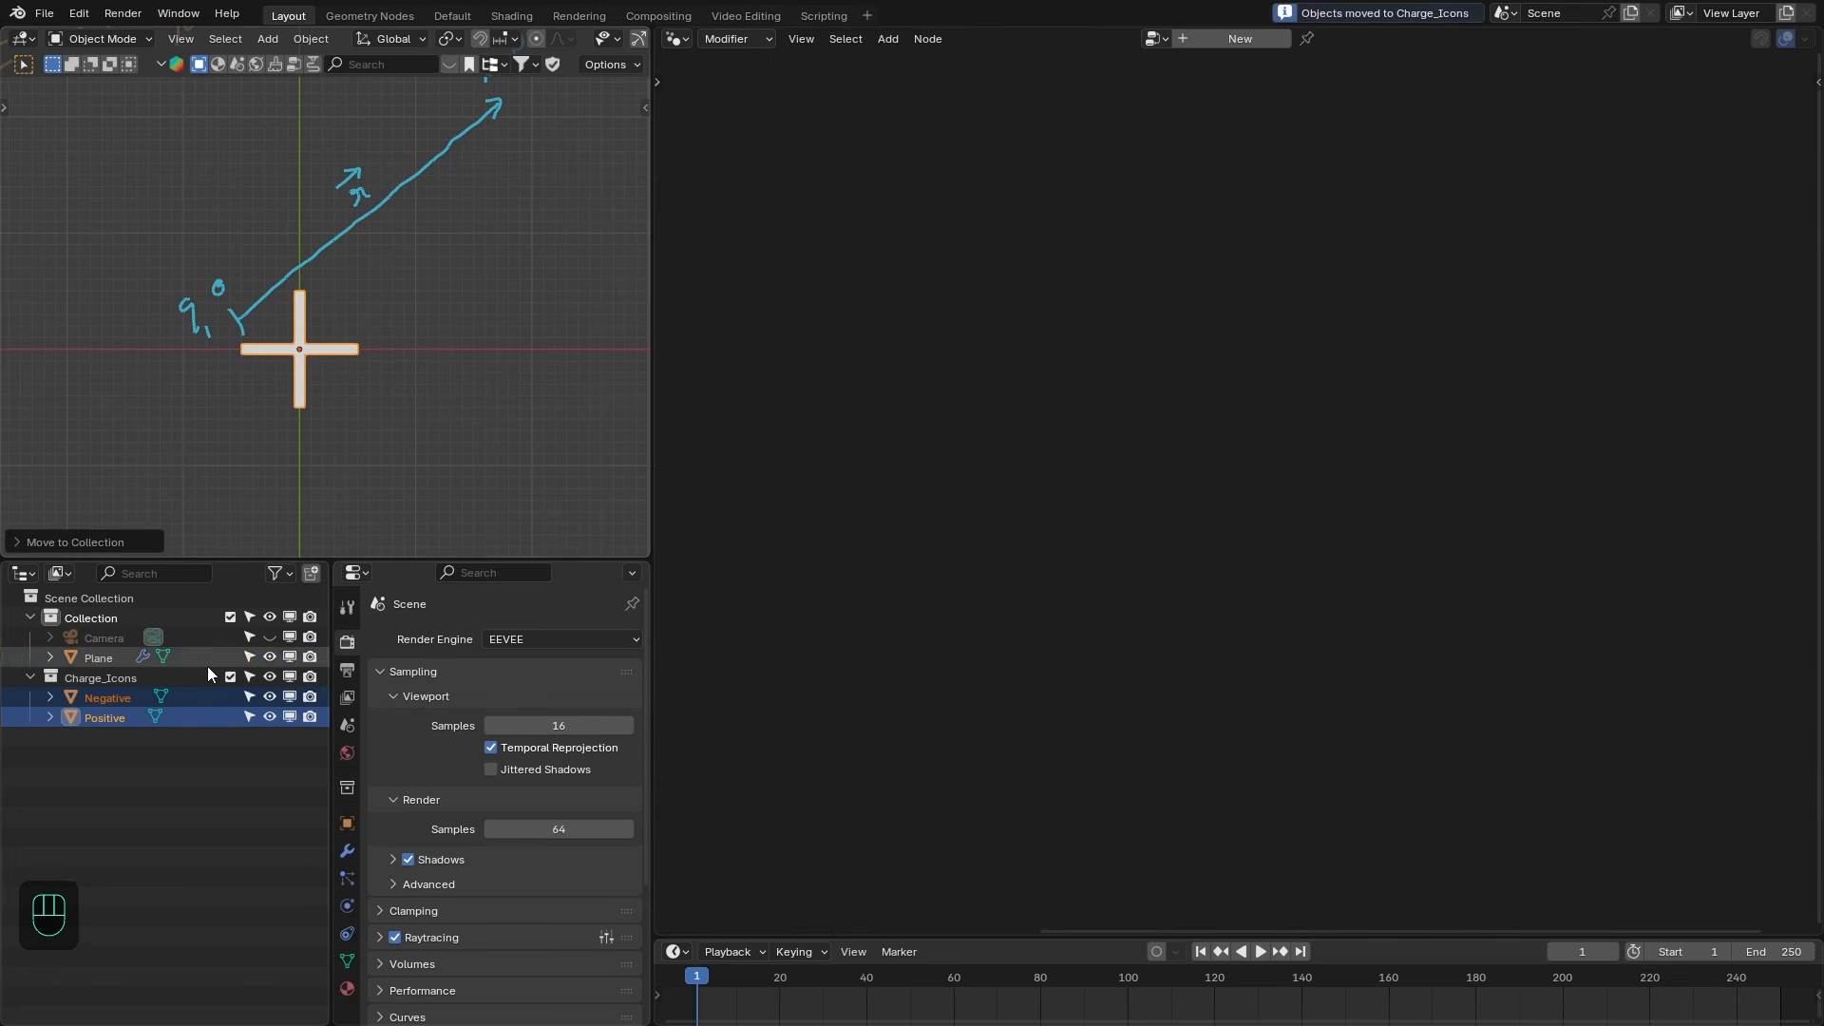
- Exclude the Charge_Icons collection from the view layer and select the Plane
scroll(387, 369, up, 3)
ctrl+middle_drag(388, 369, 434, 385)
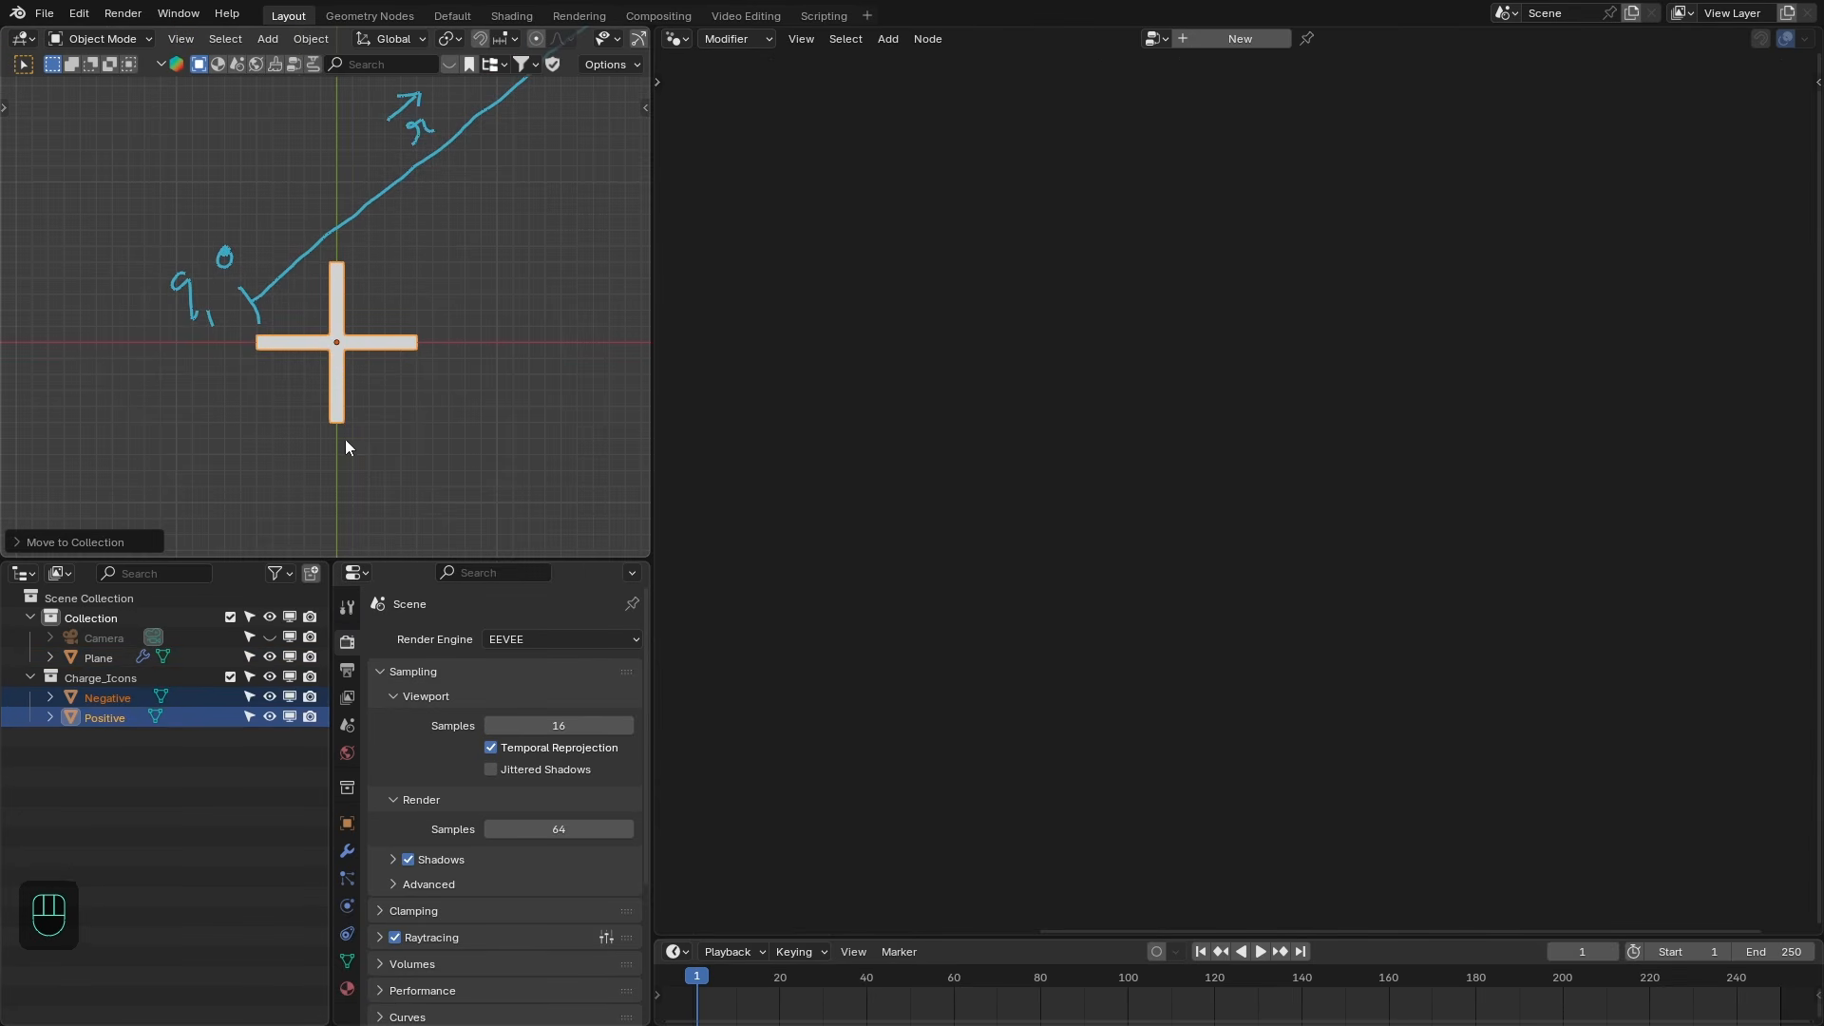
click(269, 677)
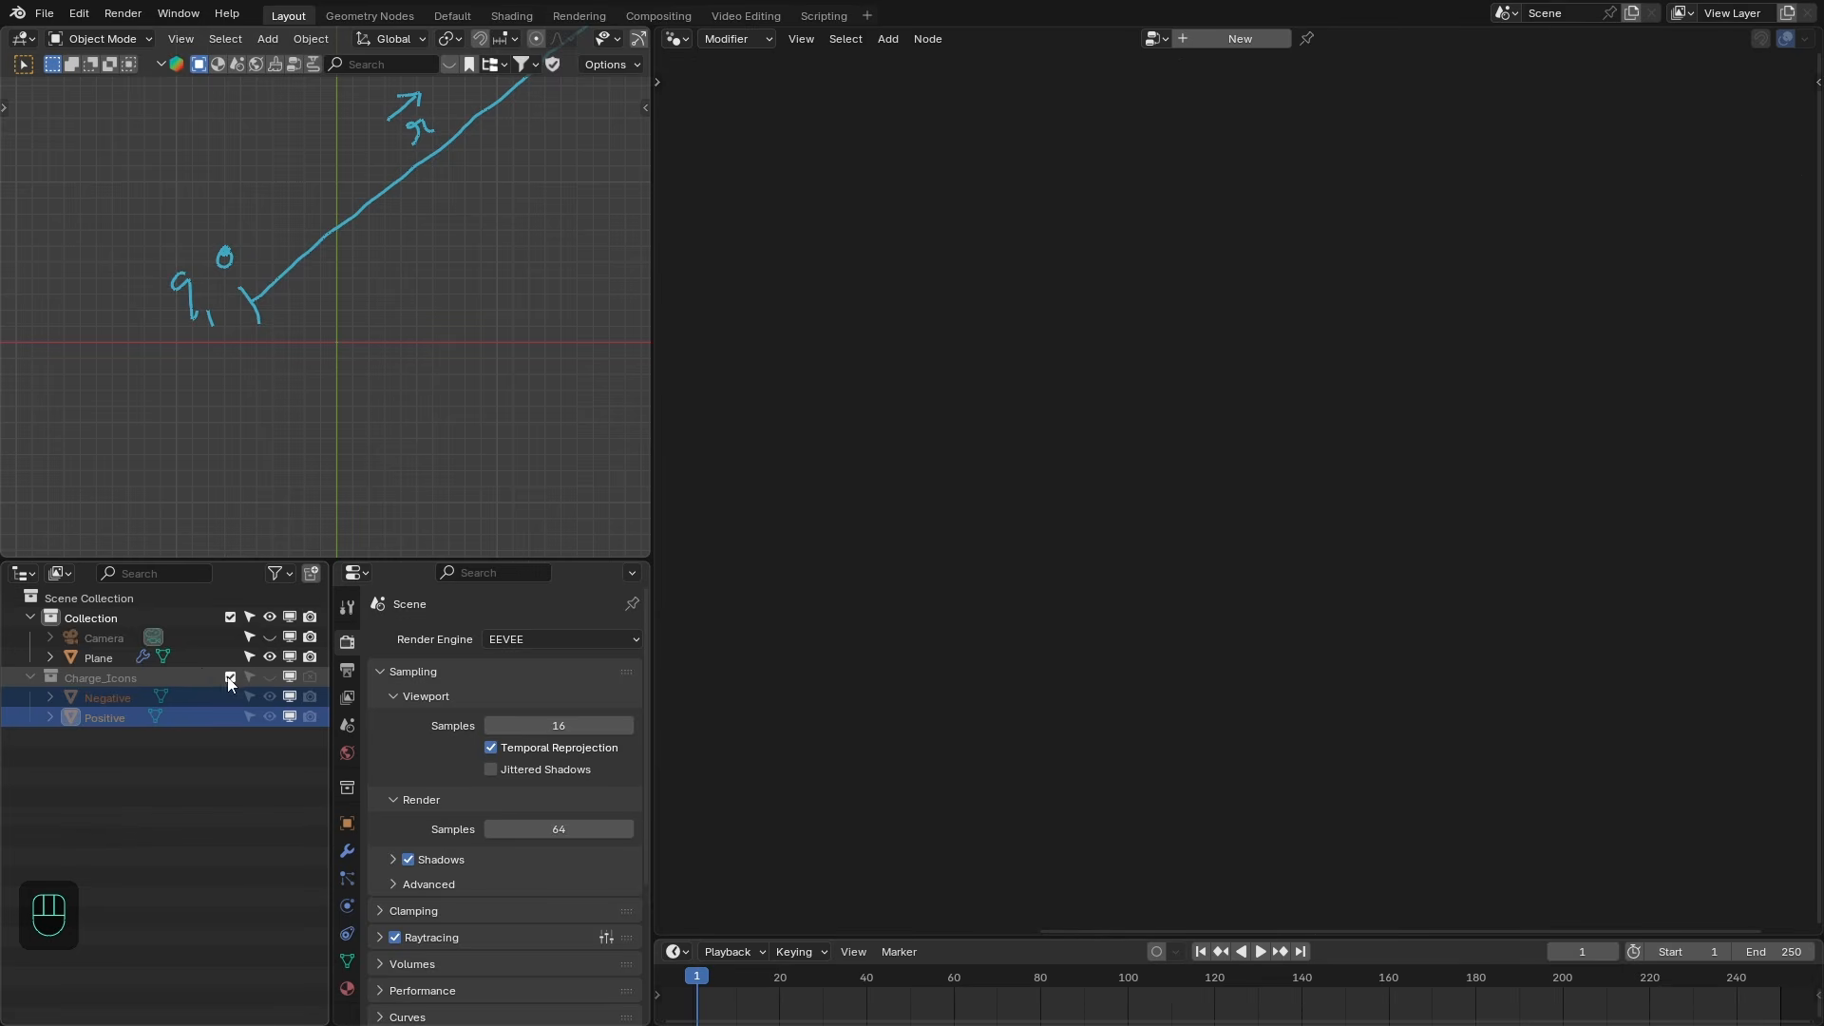
click(97, 657)
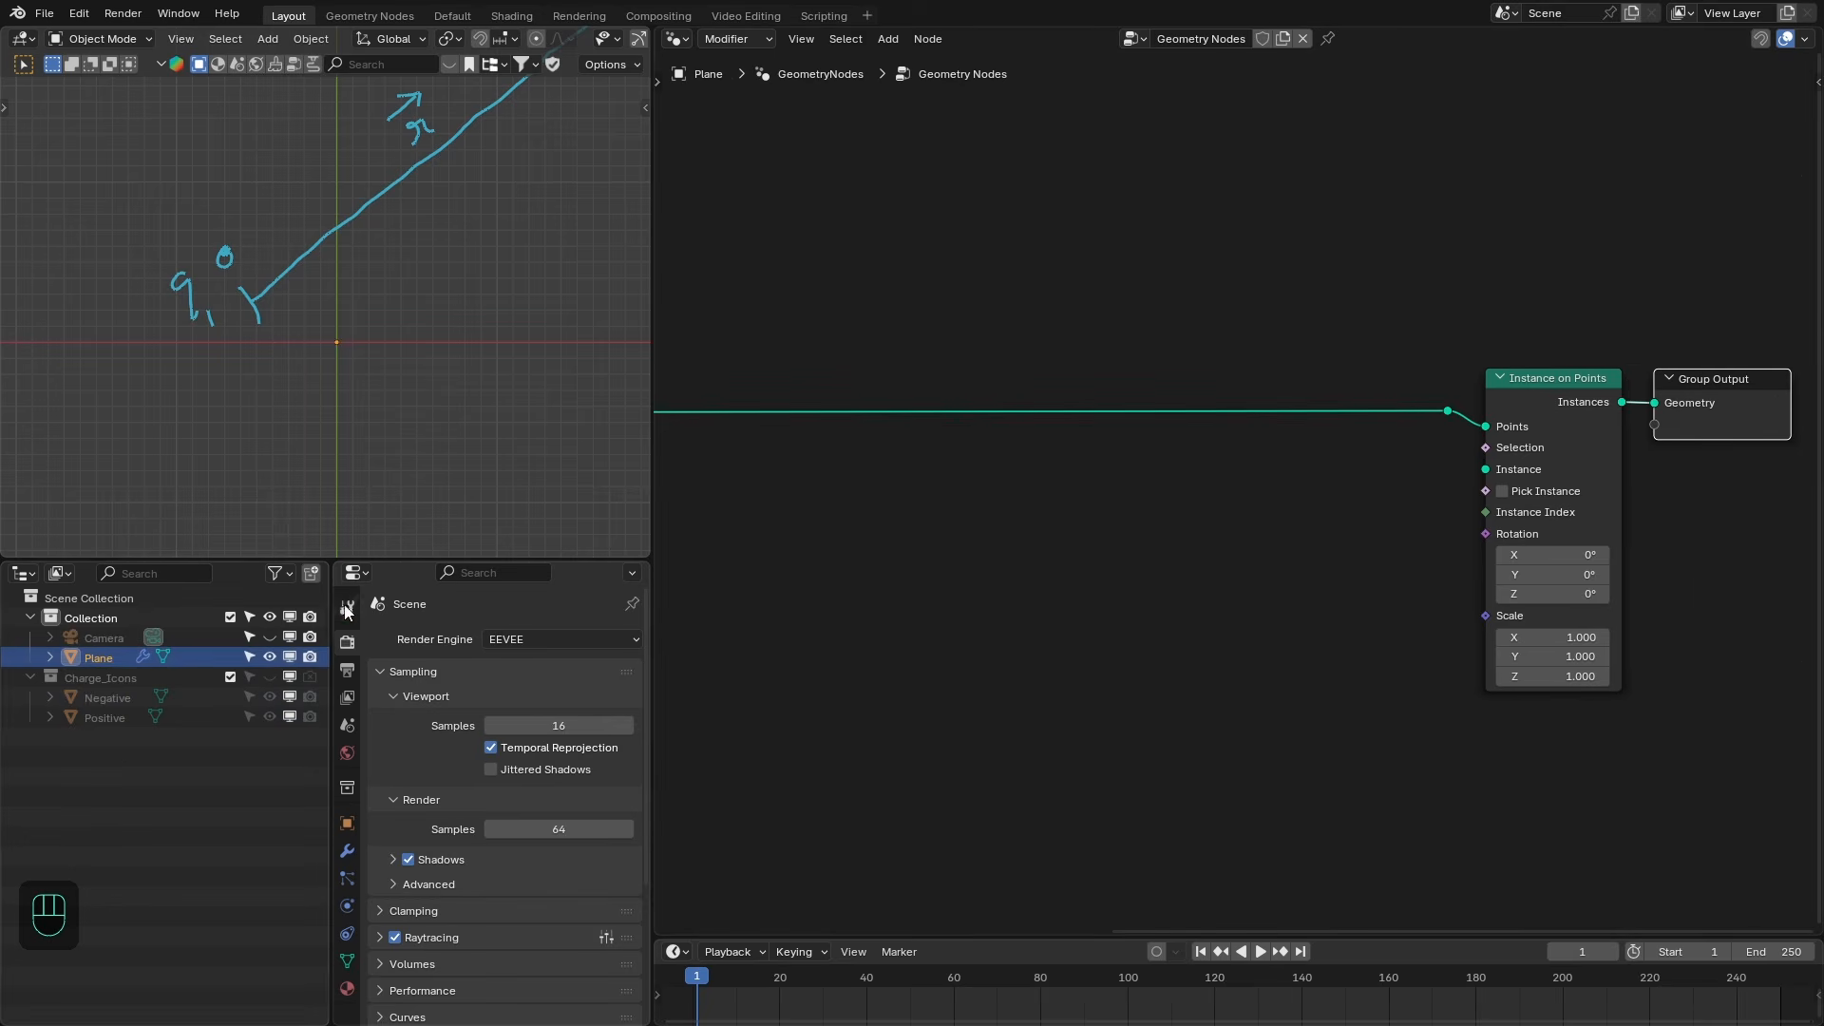
- Add a Collection Info node for Charge_Icons, set to Relative with Separate Children, feeding the Instance input of Instance on Points
drag(100, 678, 1269, 540)
scroll(1187, 570, up, 1)
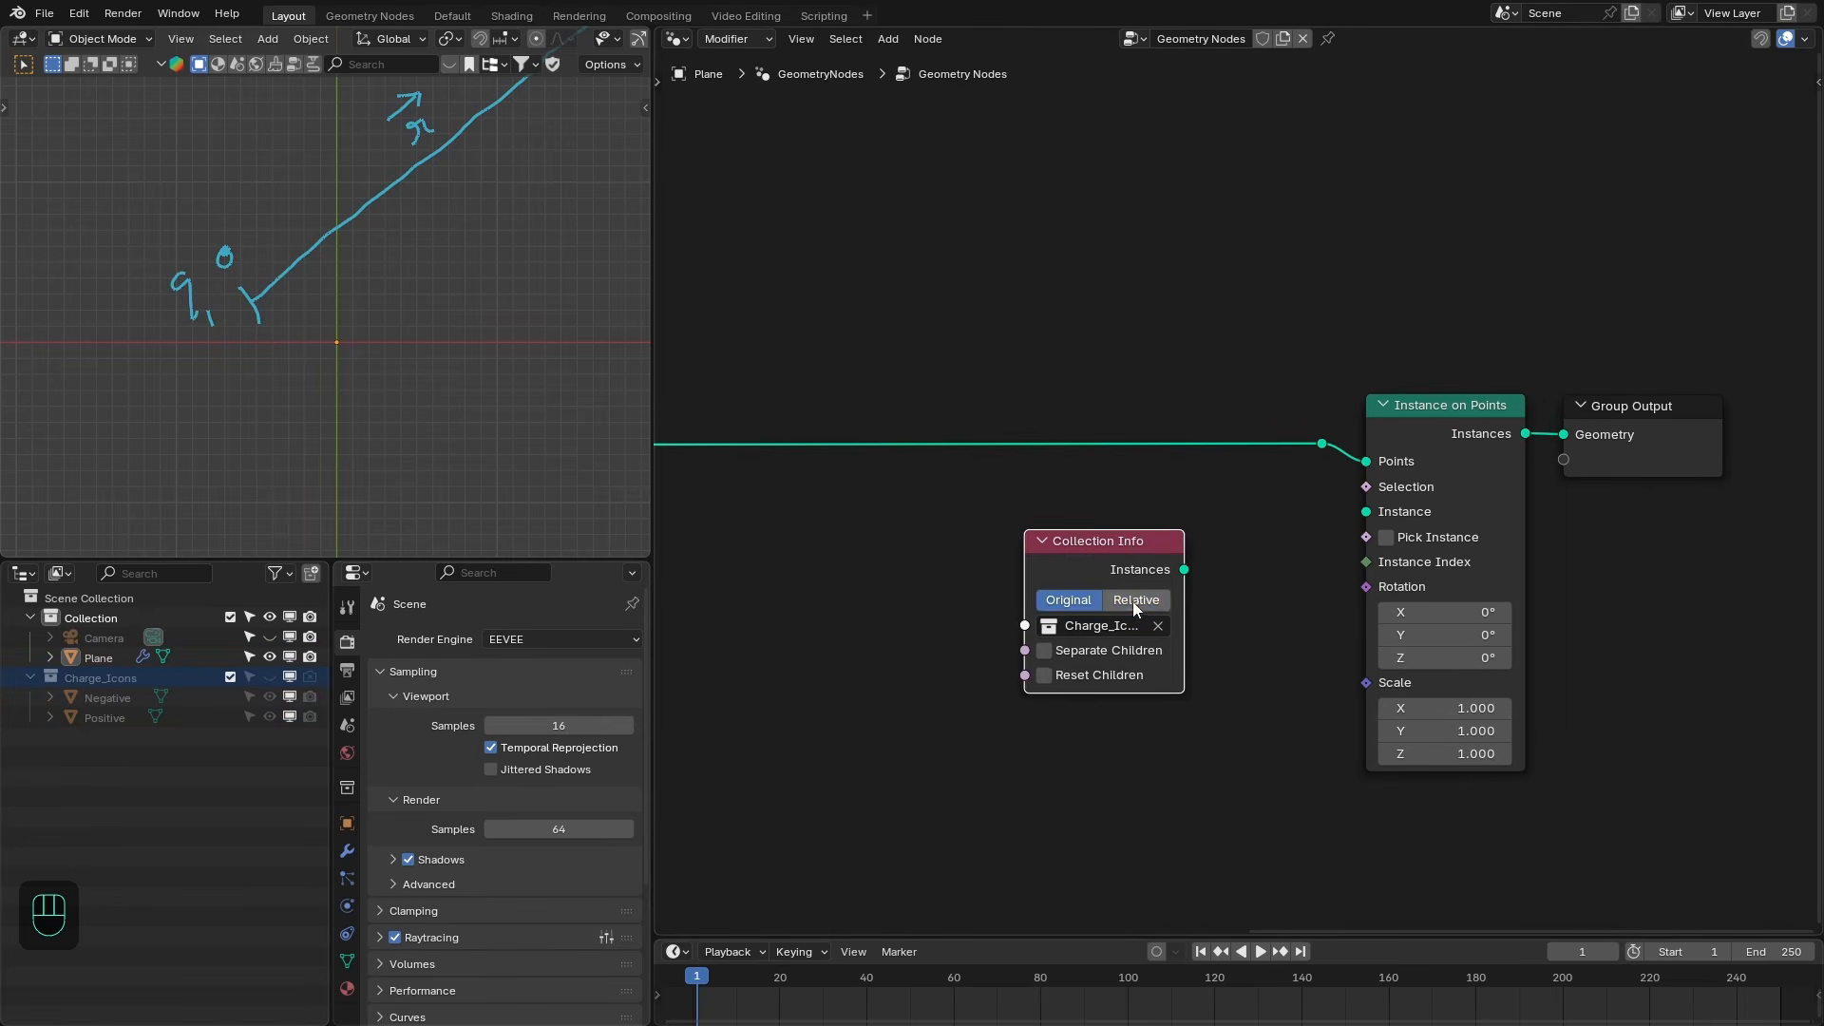
click(1132, 602)
drag(1125, 542, 1368, 514)
click(1005, 639)
click(1046, 553)
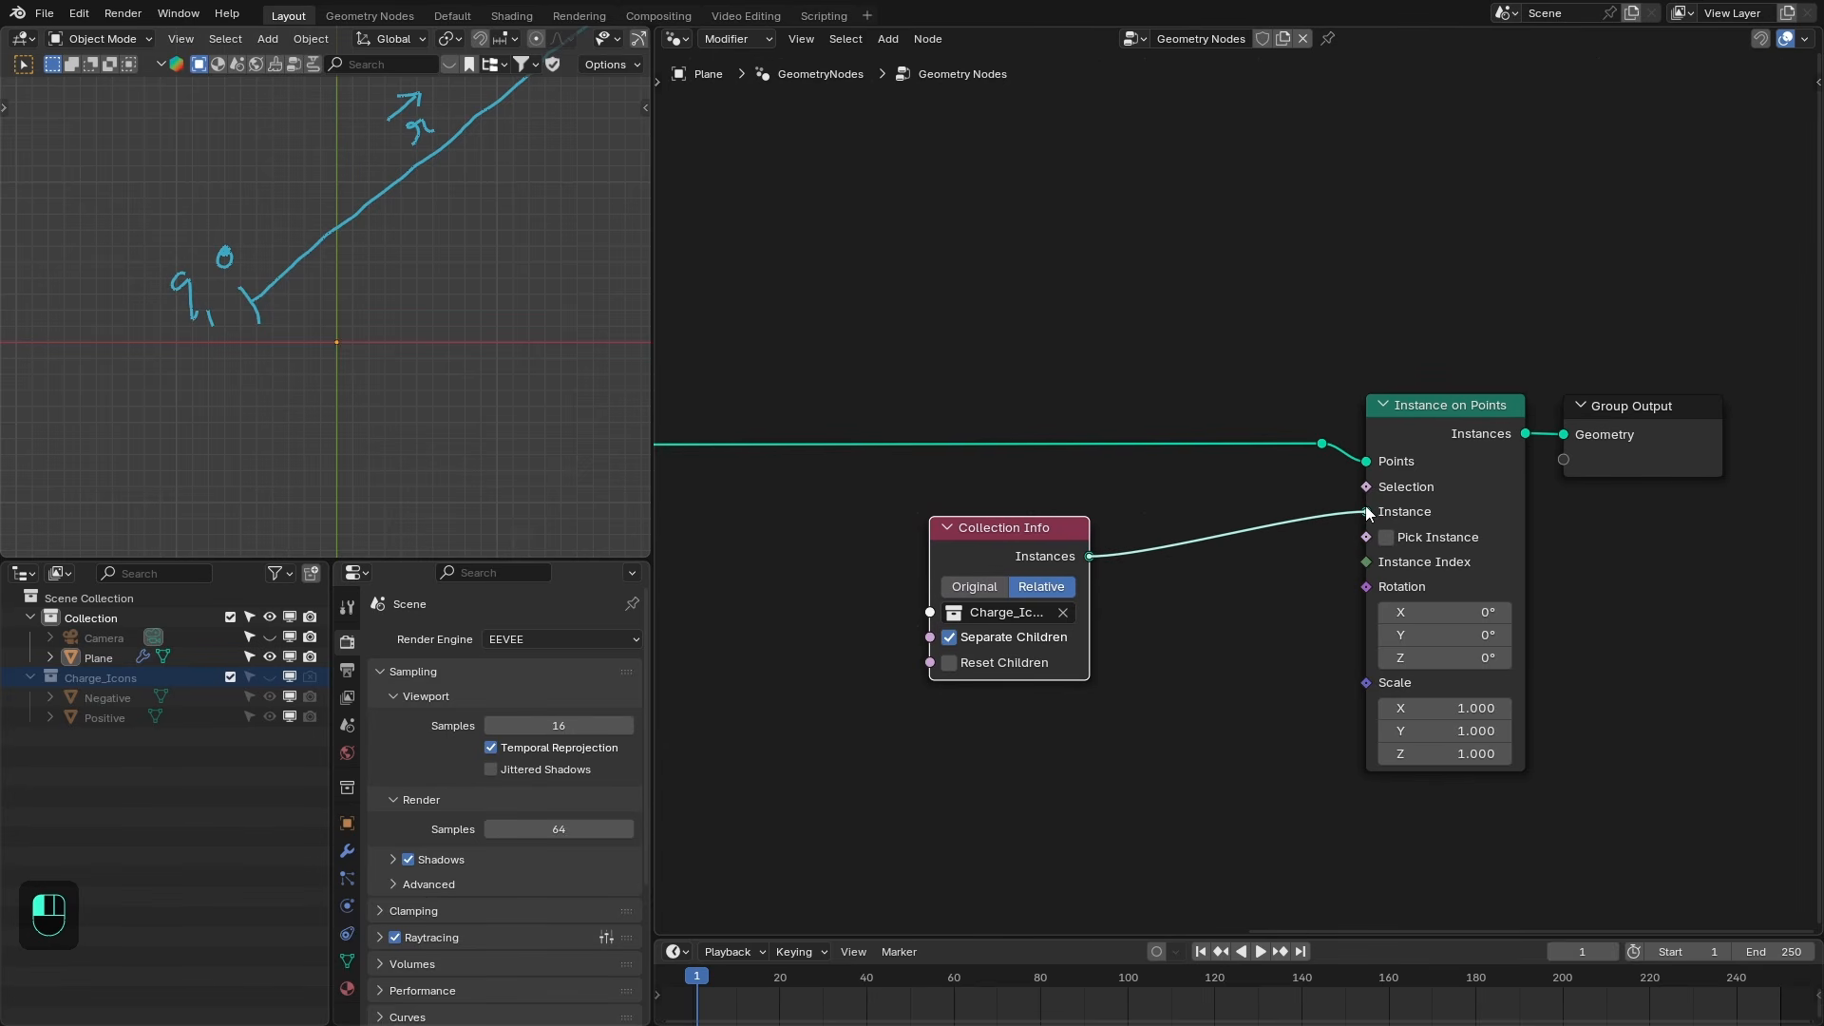
scroll(388, 414, down, 3)
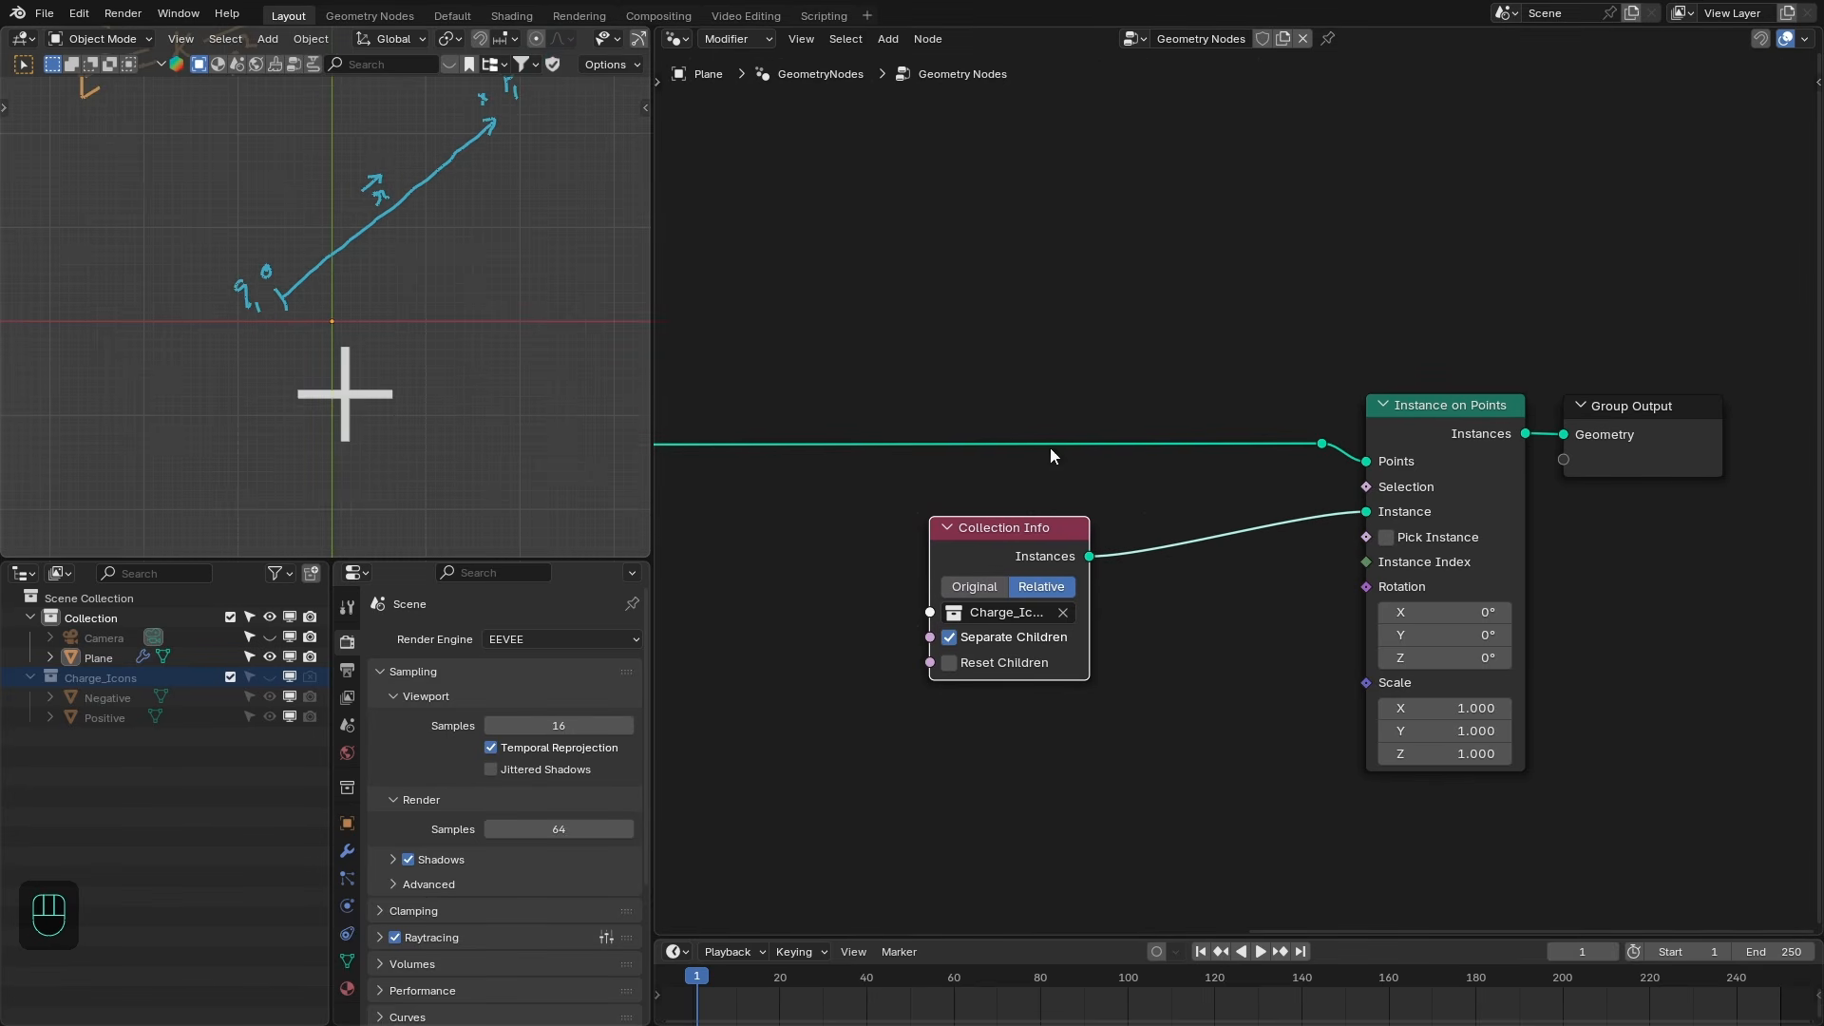
middle_drag(1050, 447, 1027, 418)
drag(982, 505, 1029, 536)
middle_drag(1079, 544, 1148, 529)
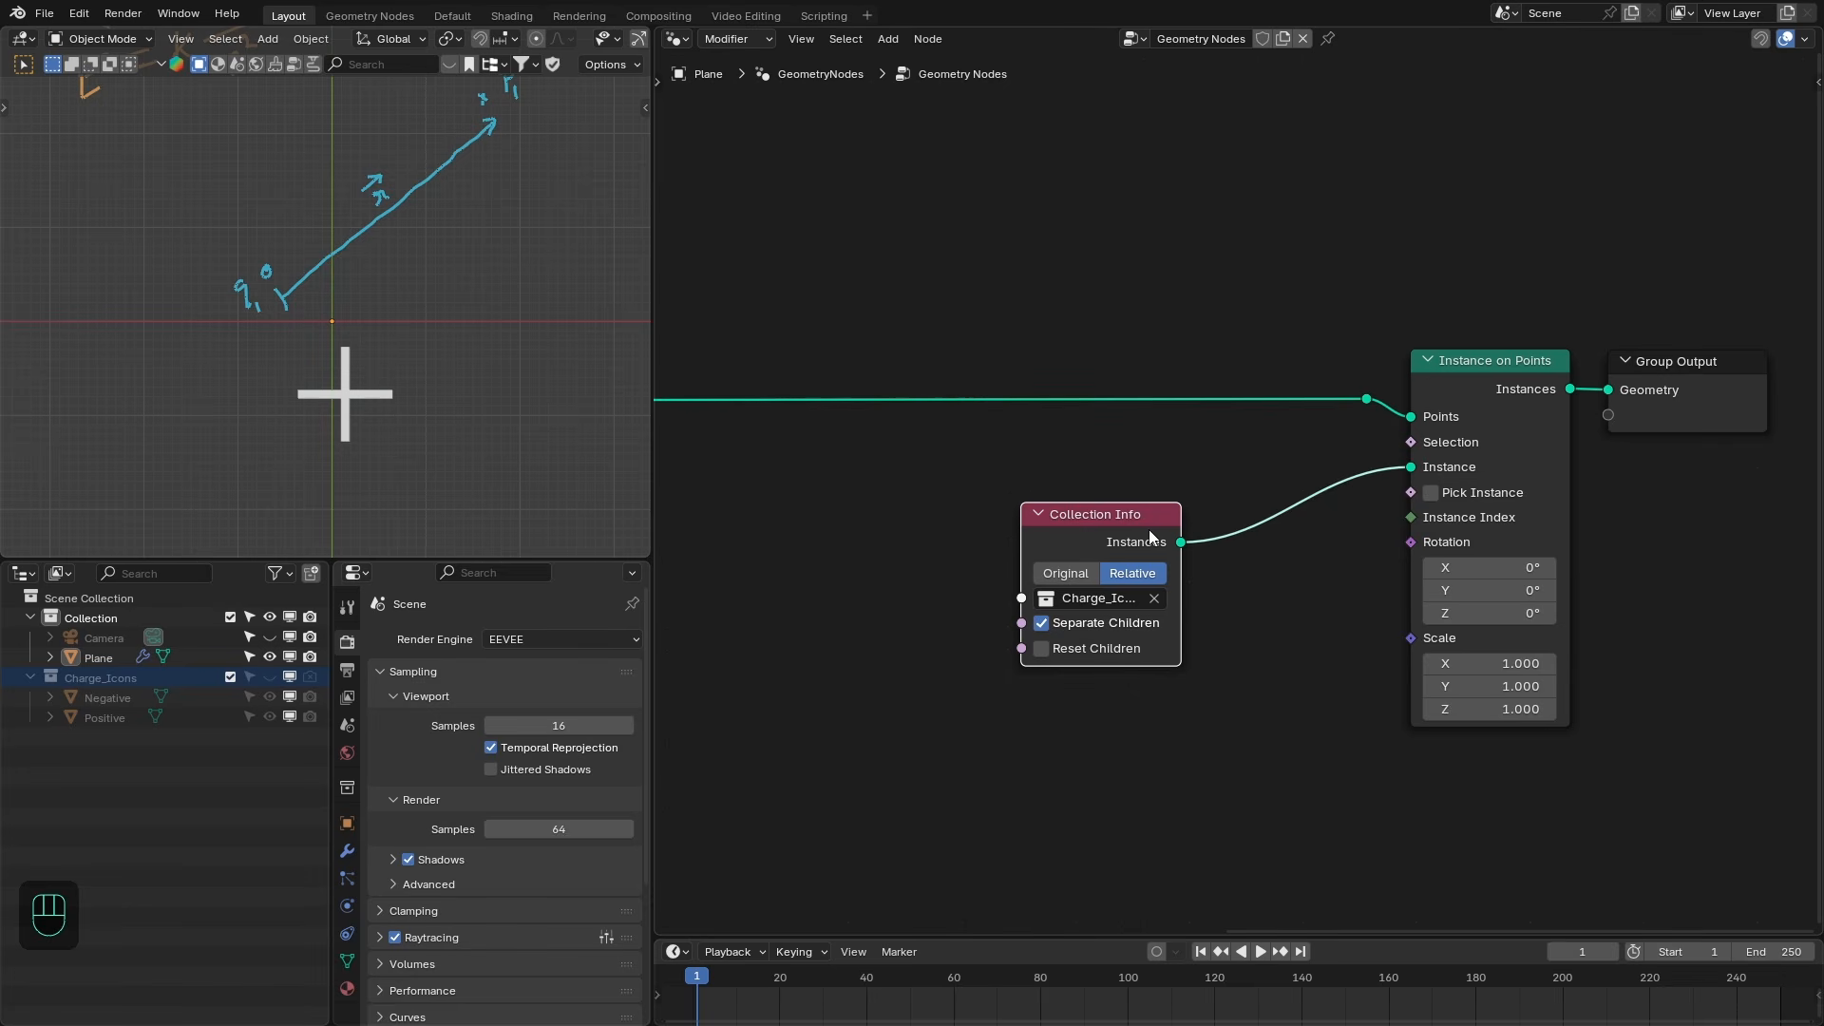
drag(1148, 543, 1096, 539)
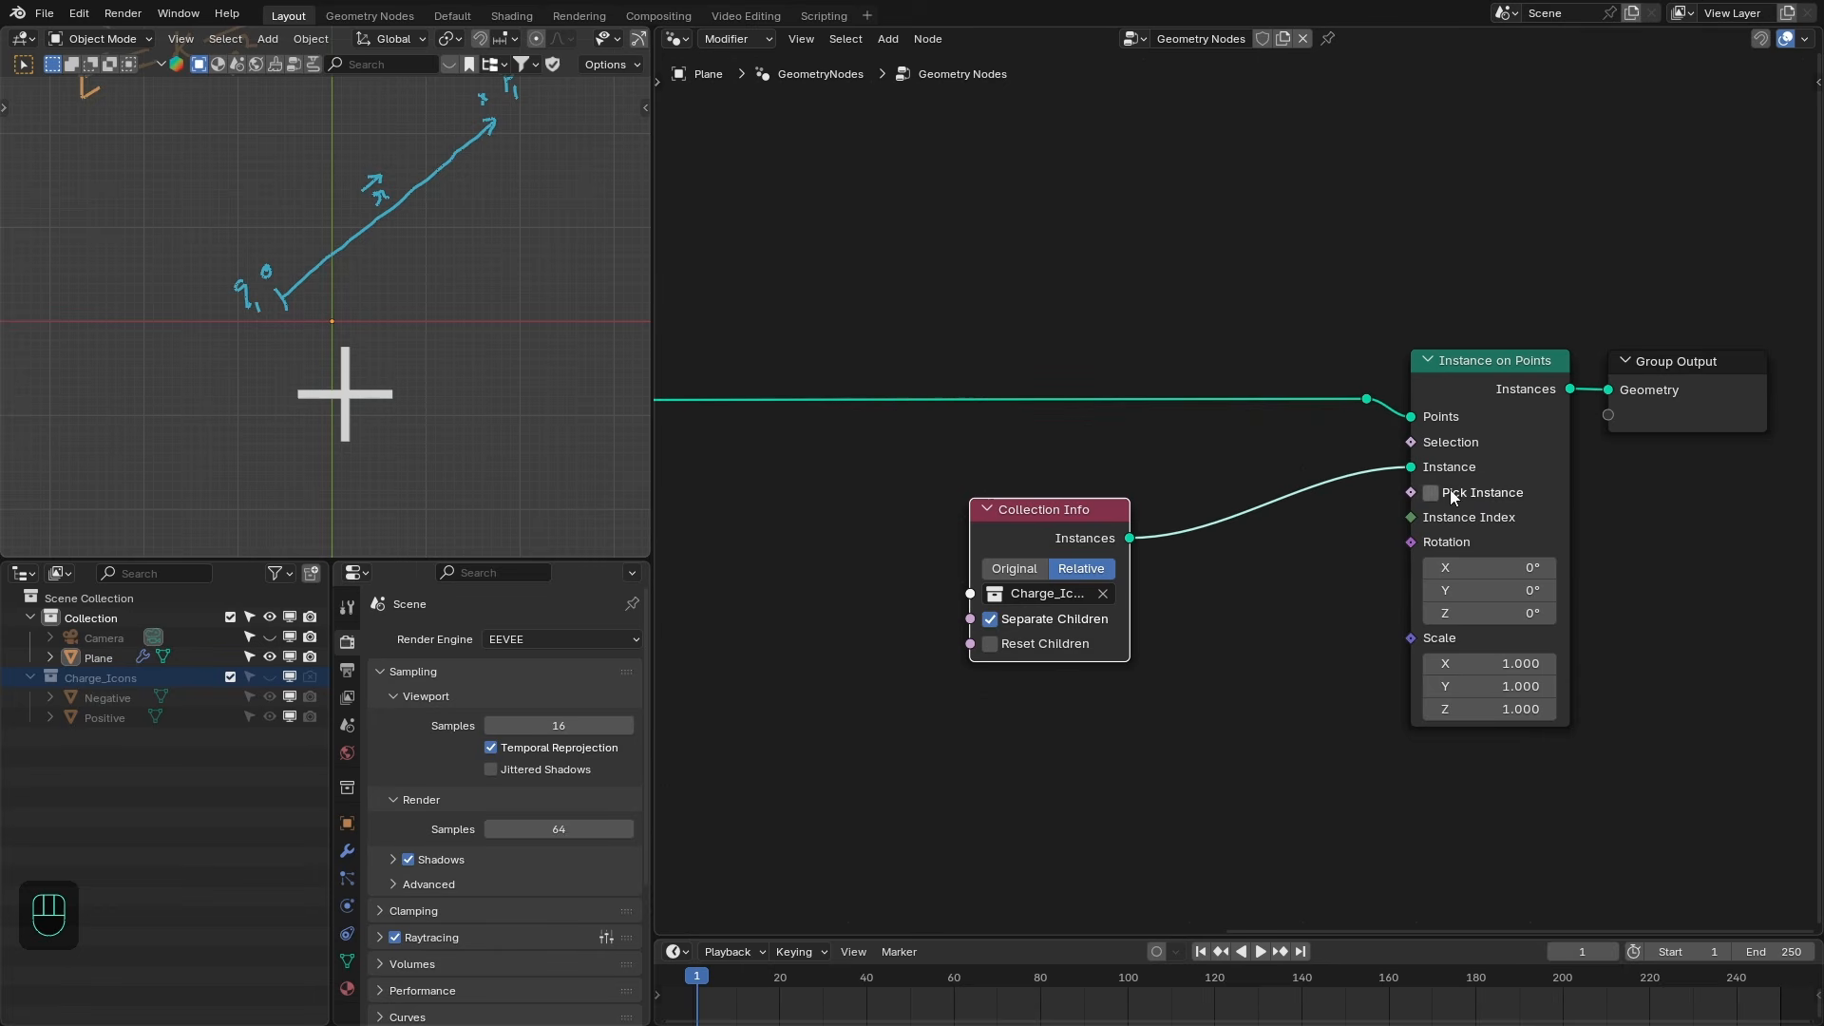
drag(1083, 521, 1073, 517)
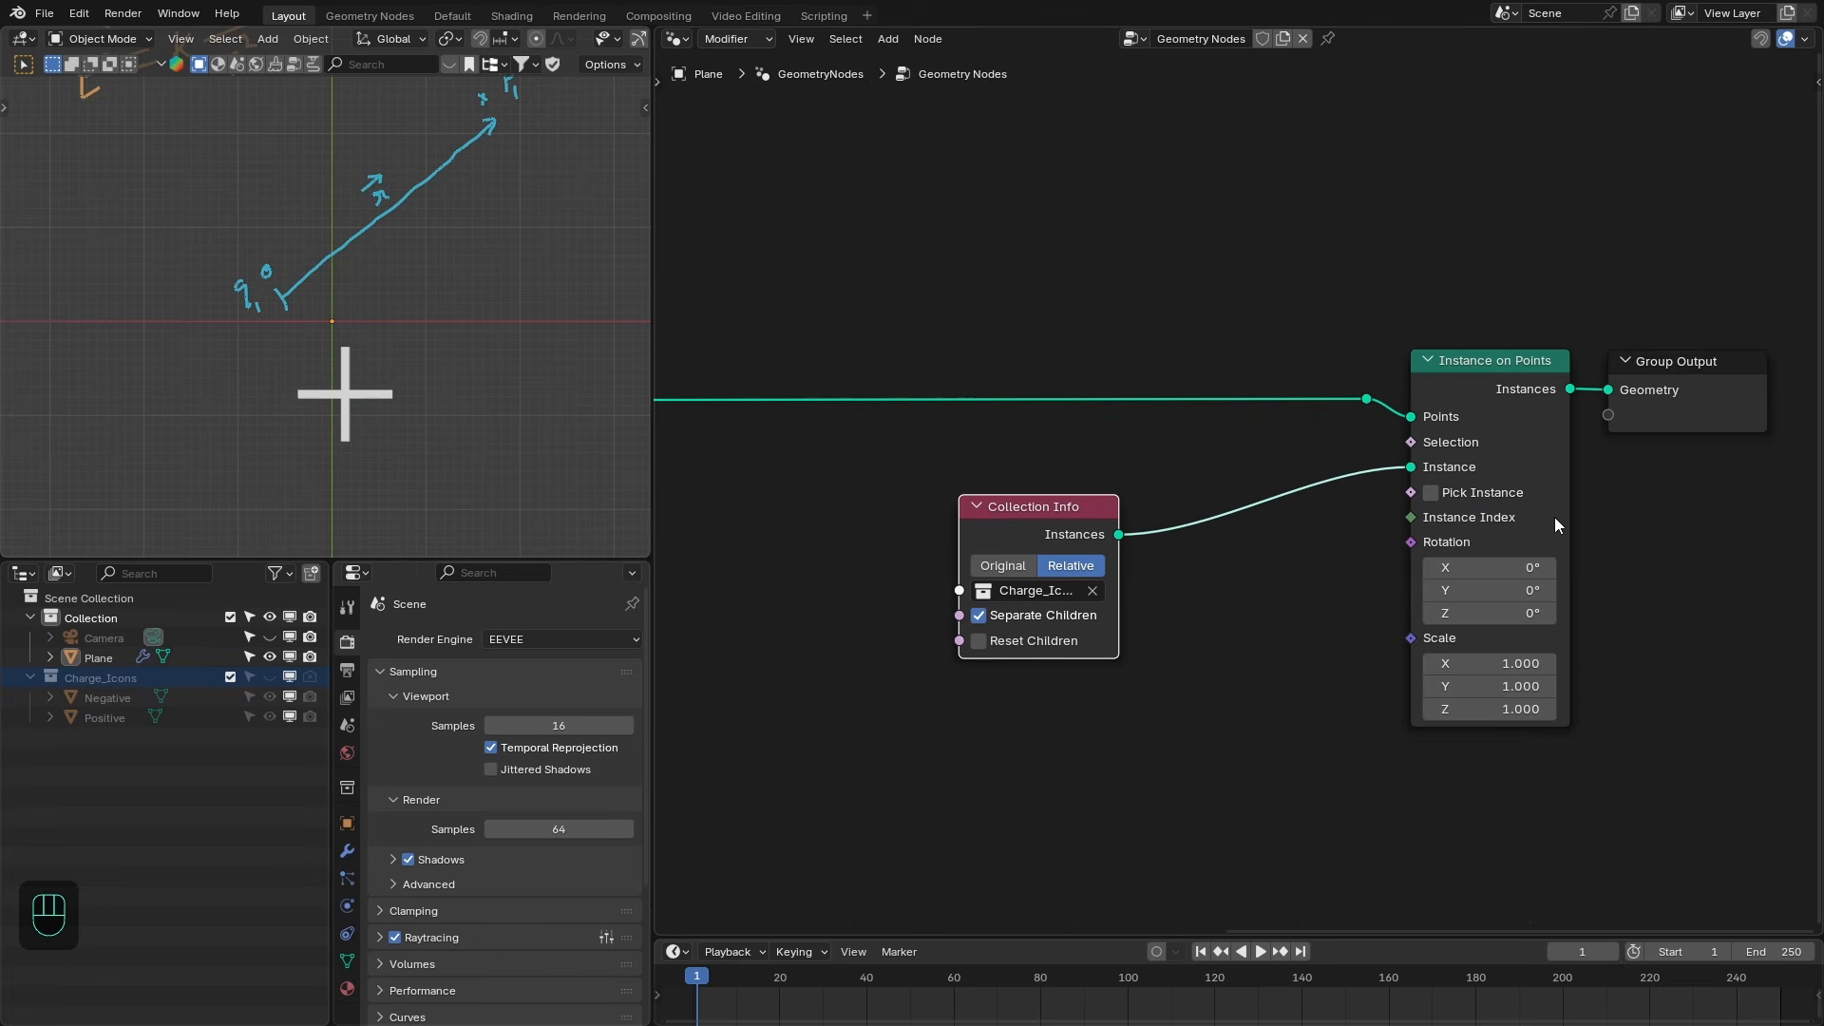
- Enable Pick Instance and add an Integer Switch node connected to the Instance Index input
middle_drag(1399, 524, 1446, 527)
drag(1458, 520, 1375, 572)
key(BackSpace)
key(BackSpace)
key(BackSpace)
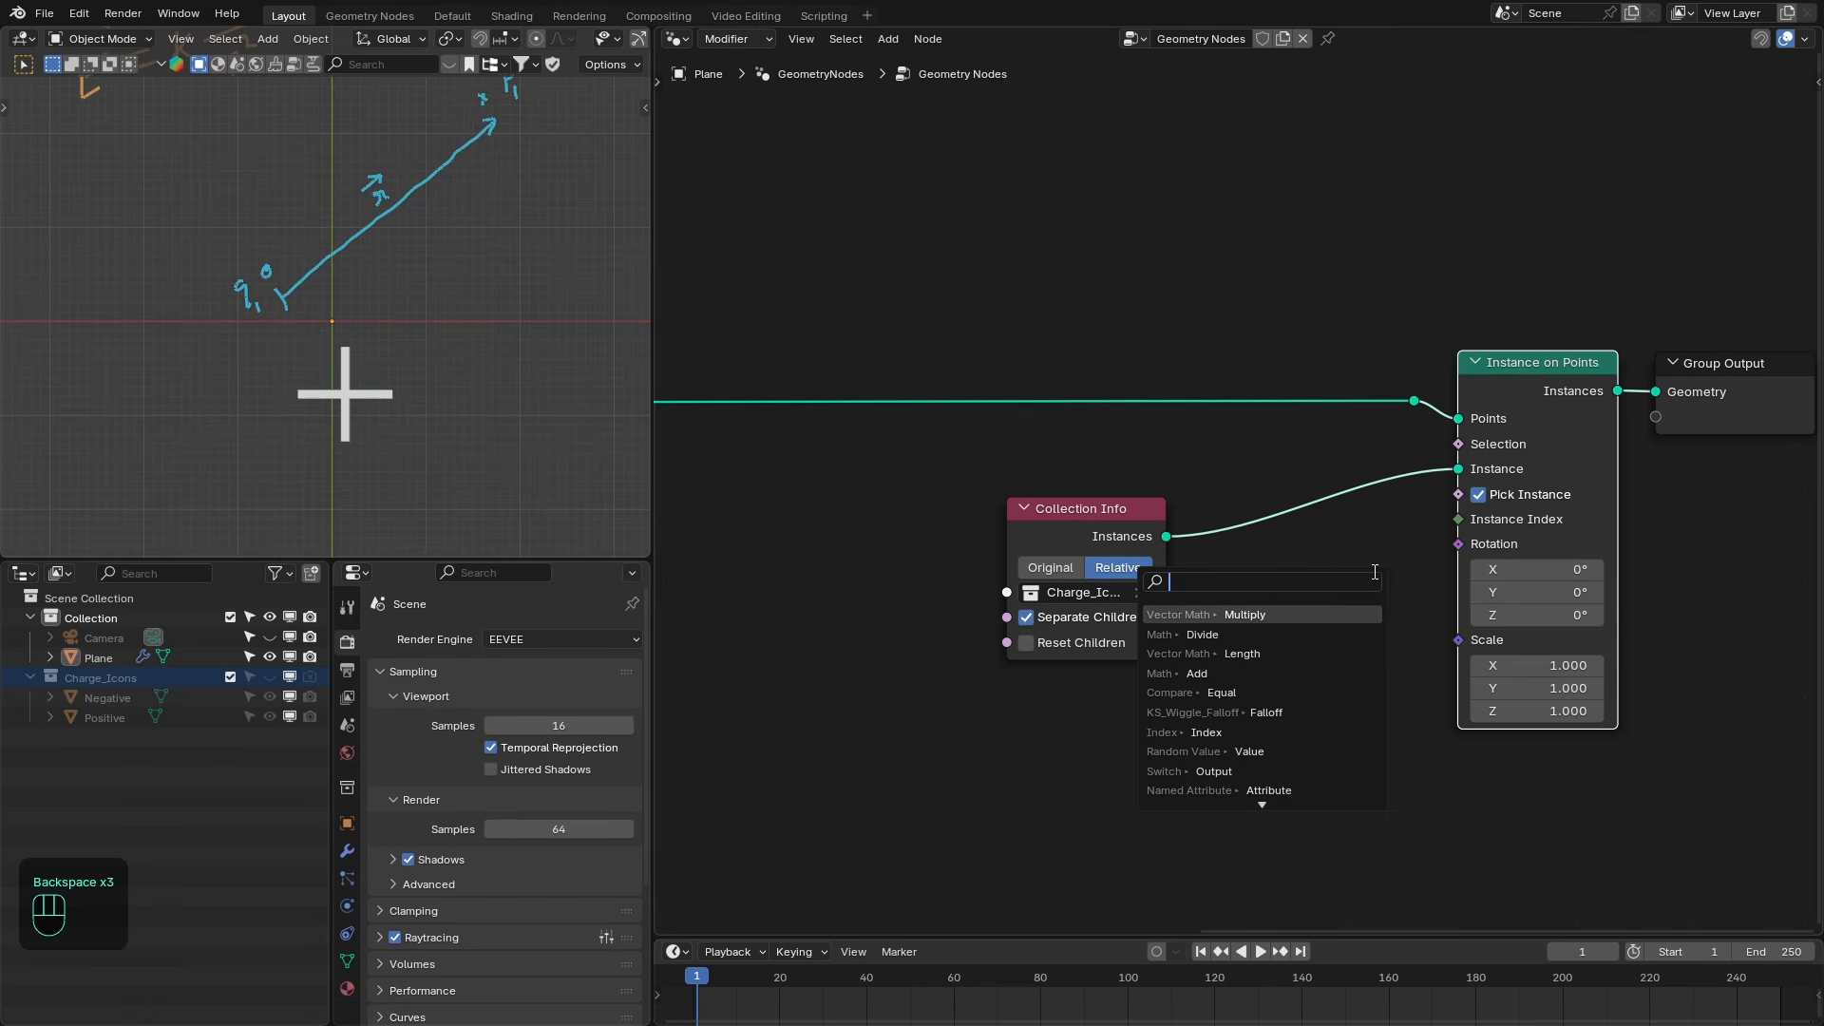
text(swt)
key(Return)
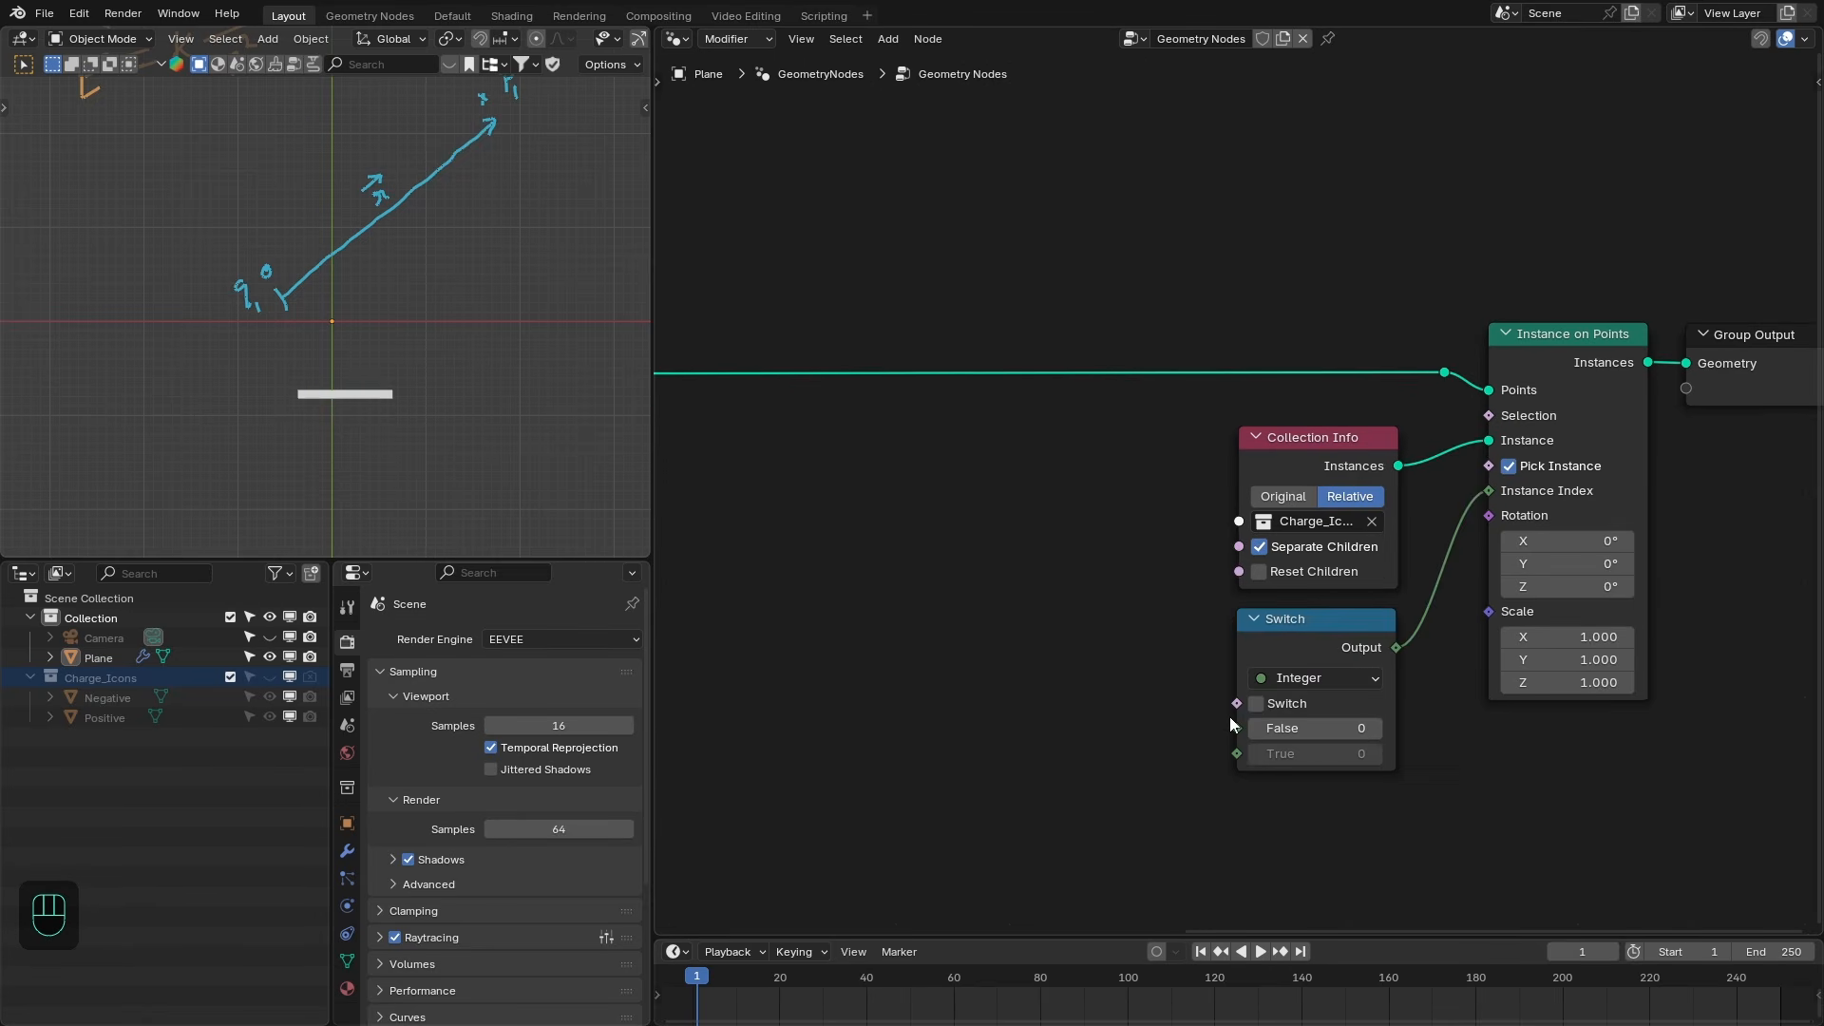
- Add a Named Attribute node reading the charge attribute into the Switch condition
drag(1236, 704, 1203, 685)
text(name)
key(Return)
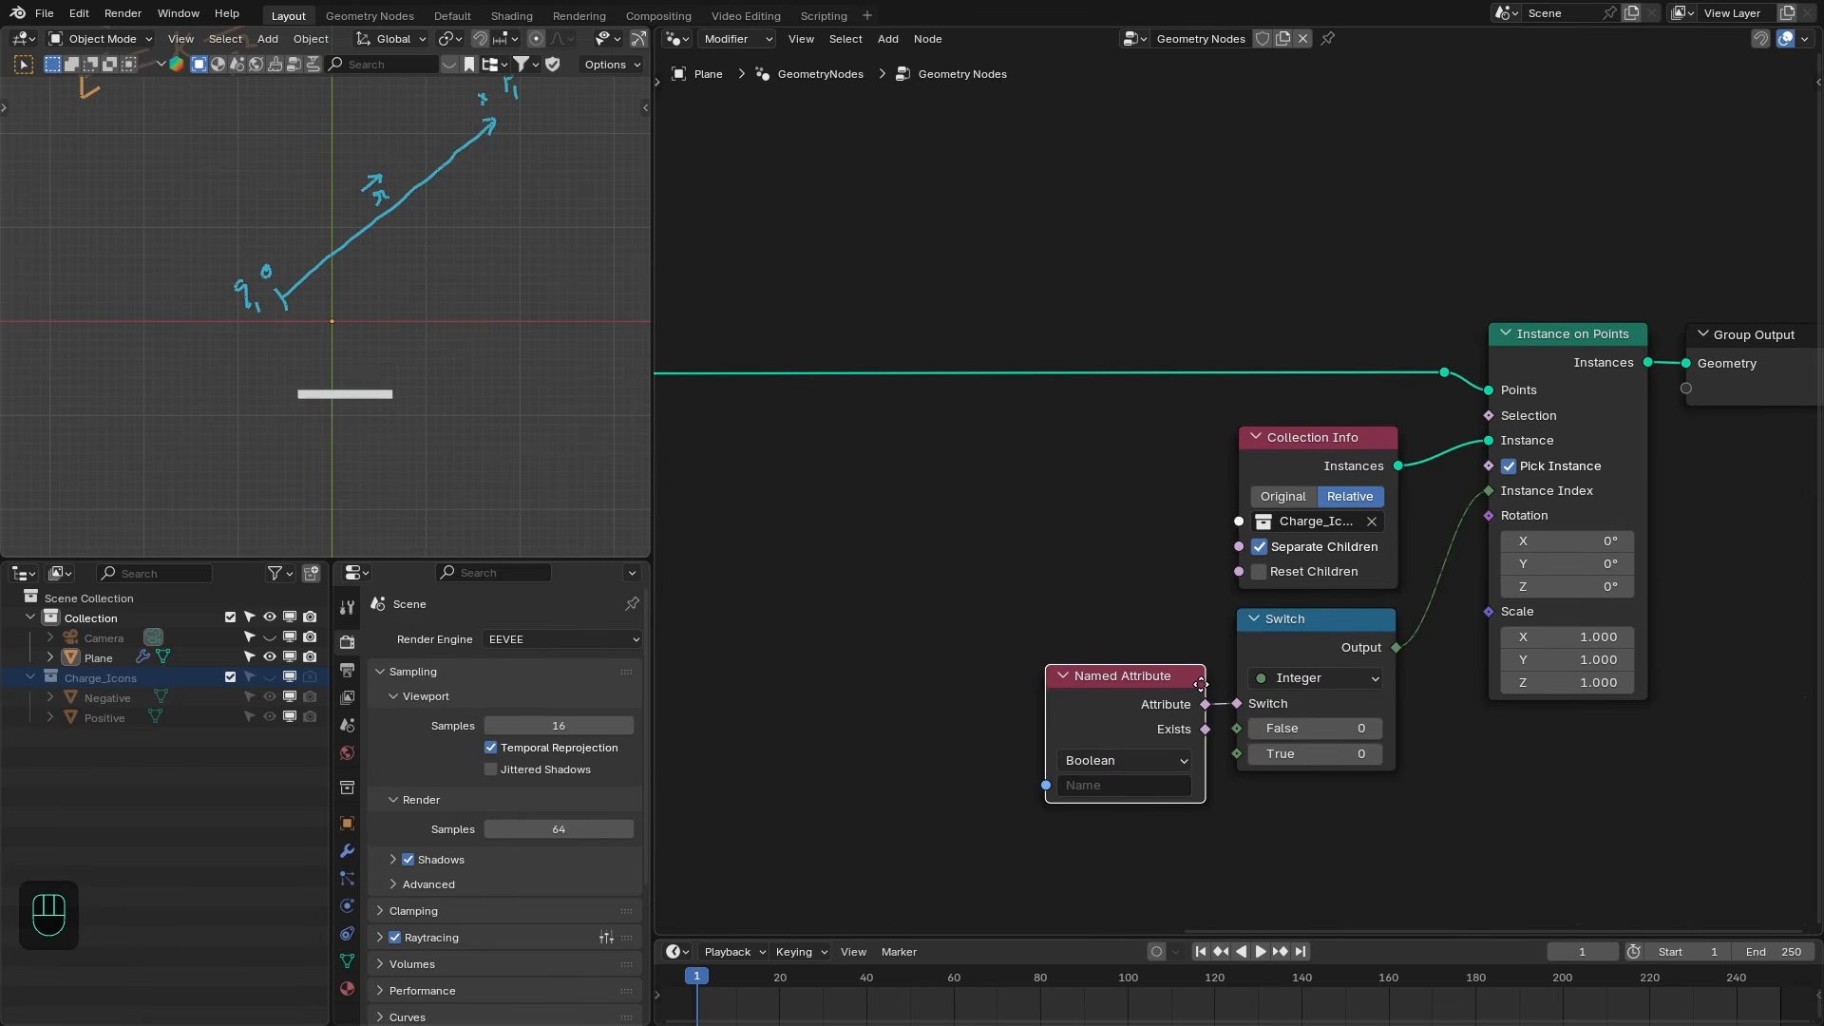
click(1137, 733)
click(1134, 737)
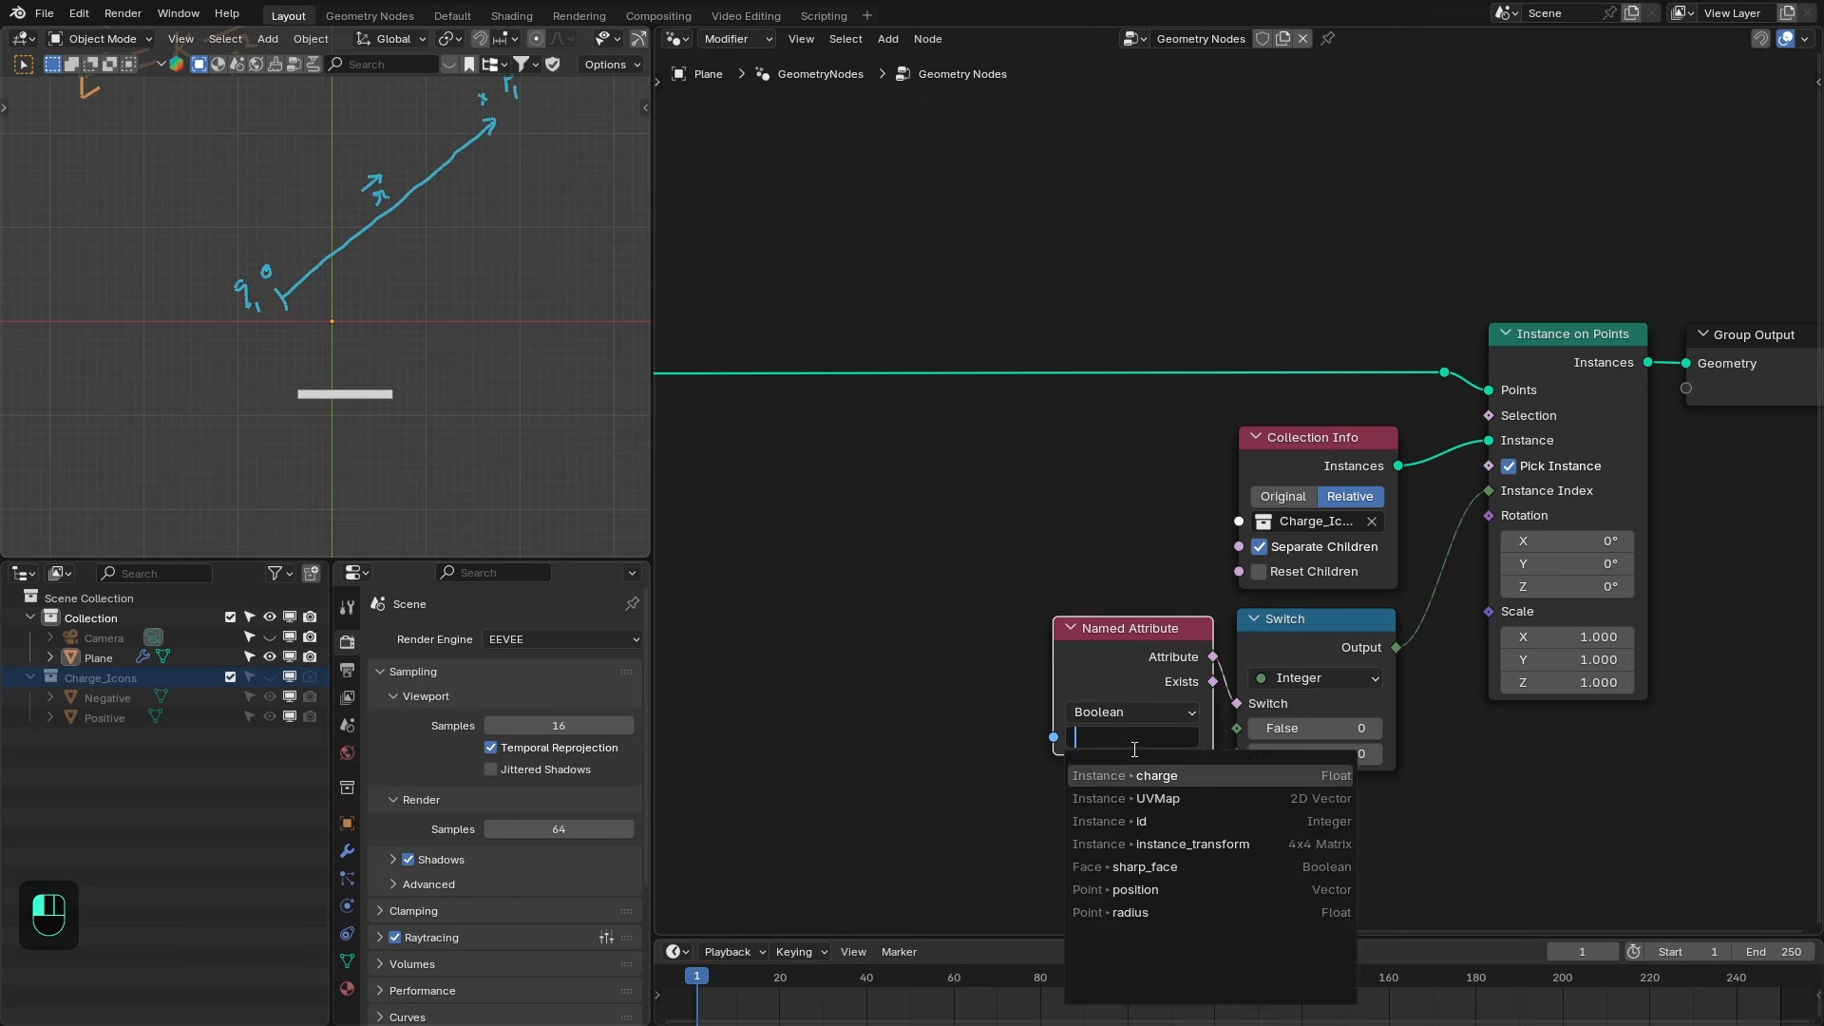
click(1132, 777)
scroll(1142, 625, down, 1)
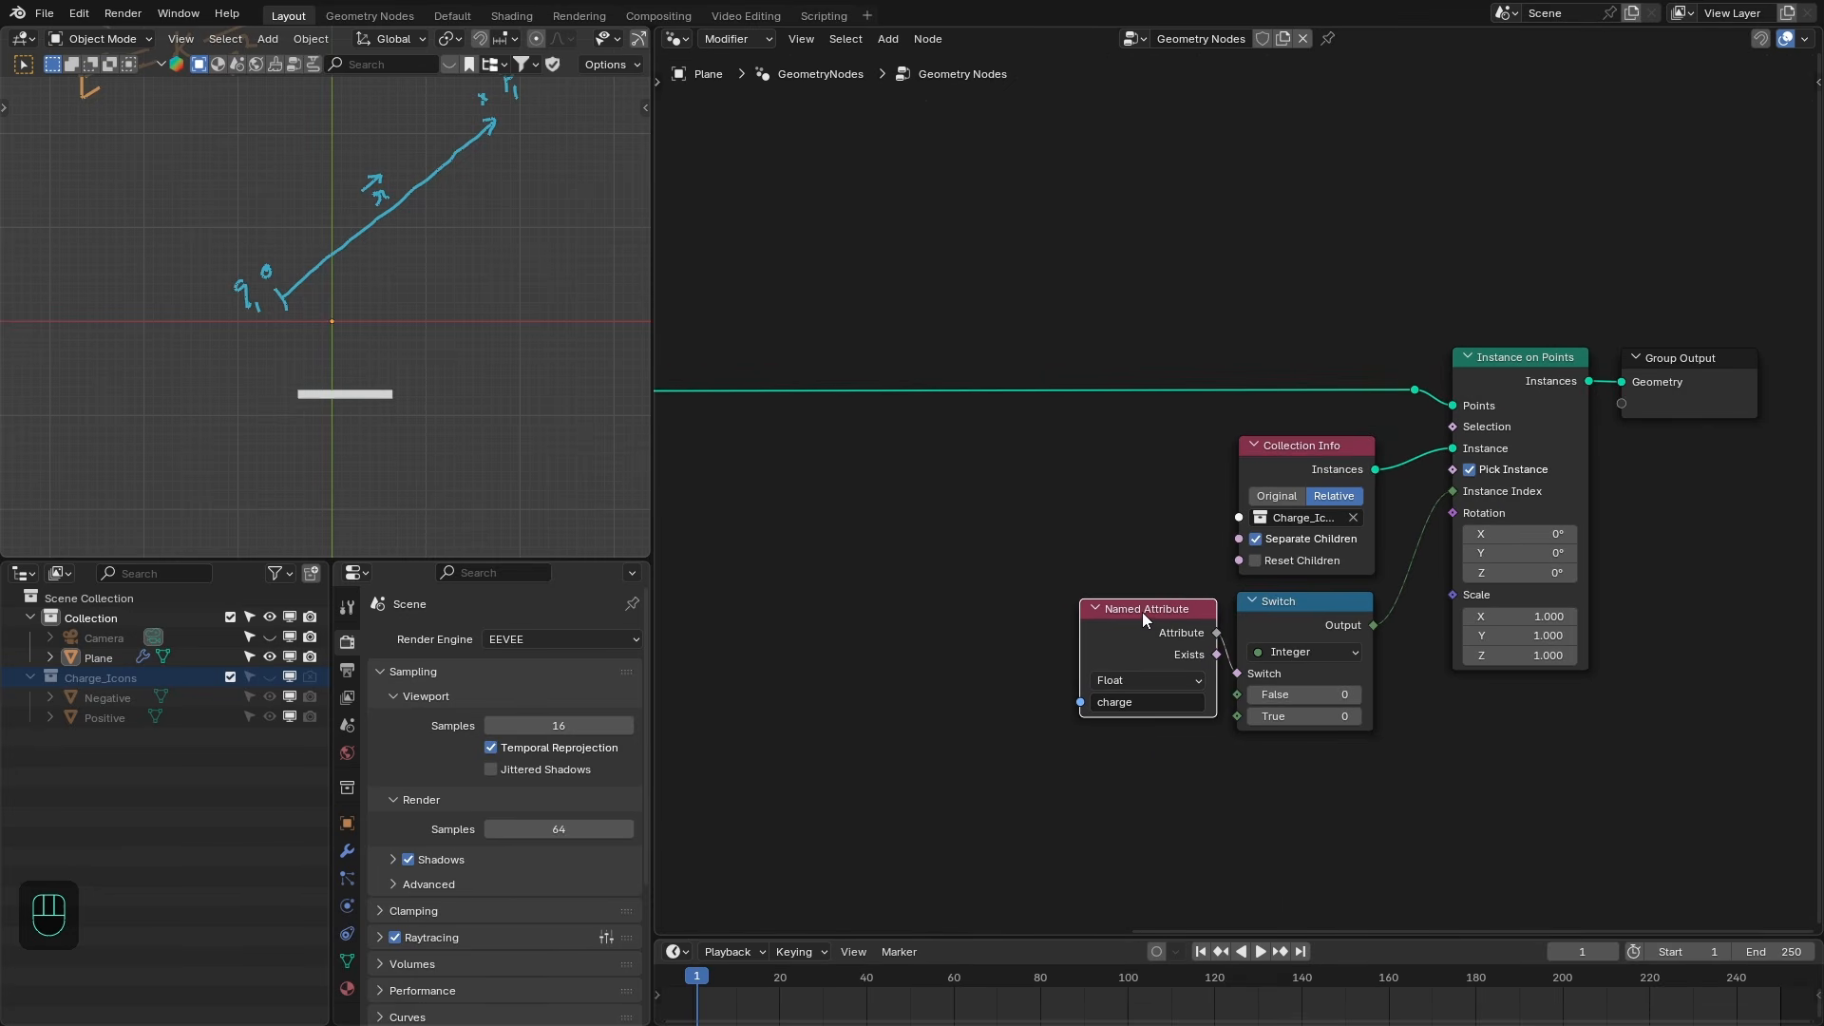
- Preview the Switch output in a Viewer node and set the Switch's True value to 1
ctrl+shift+click(1369, 698)
scroll(1368, 698, up, 1)
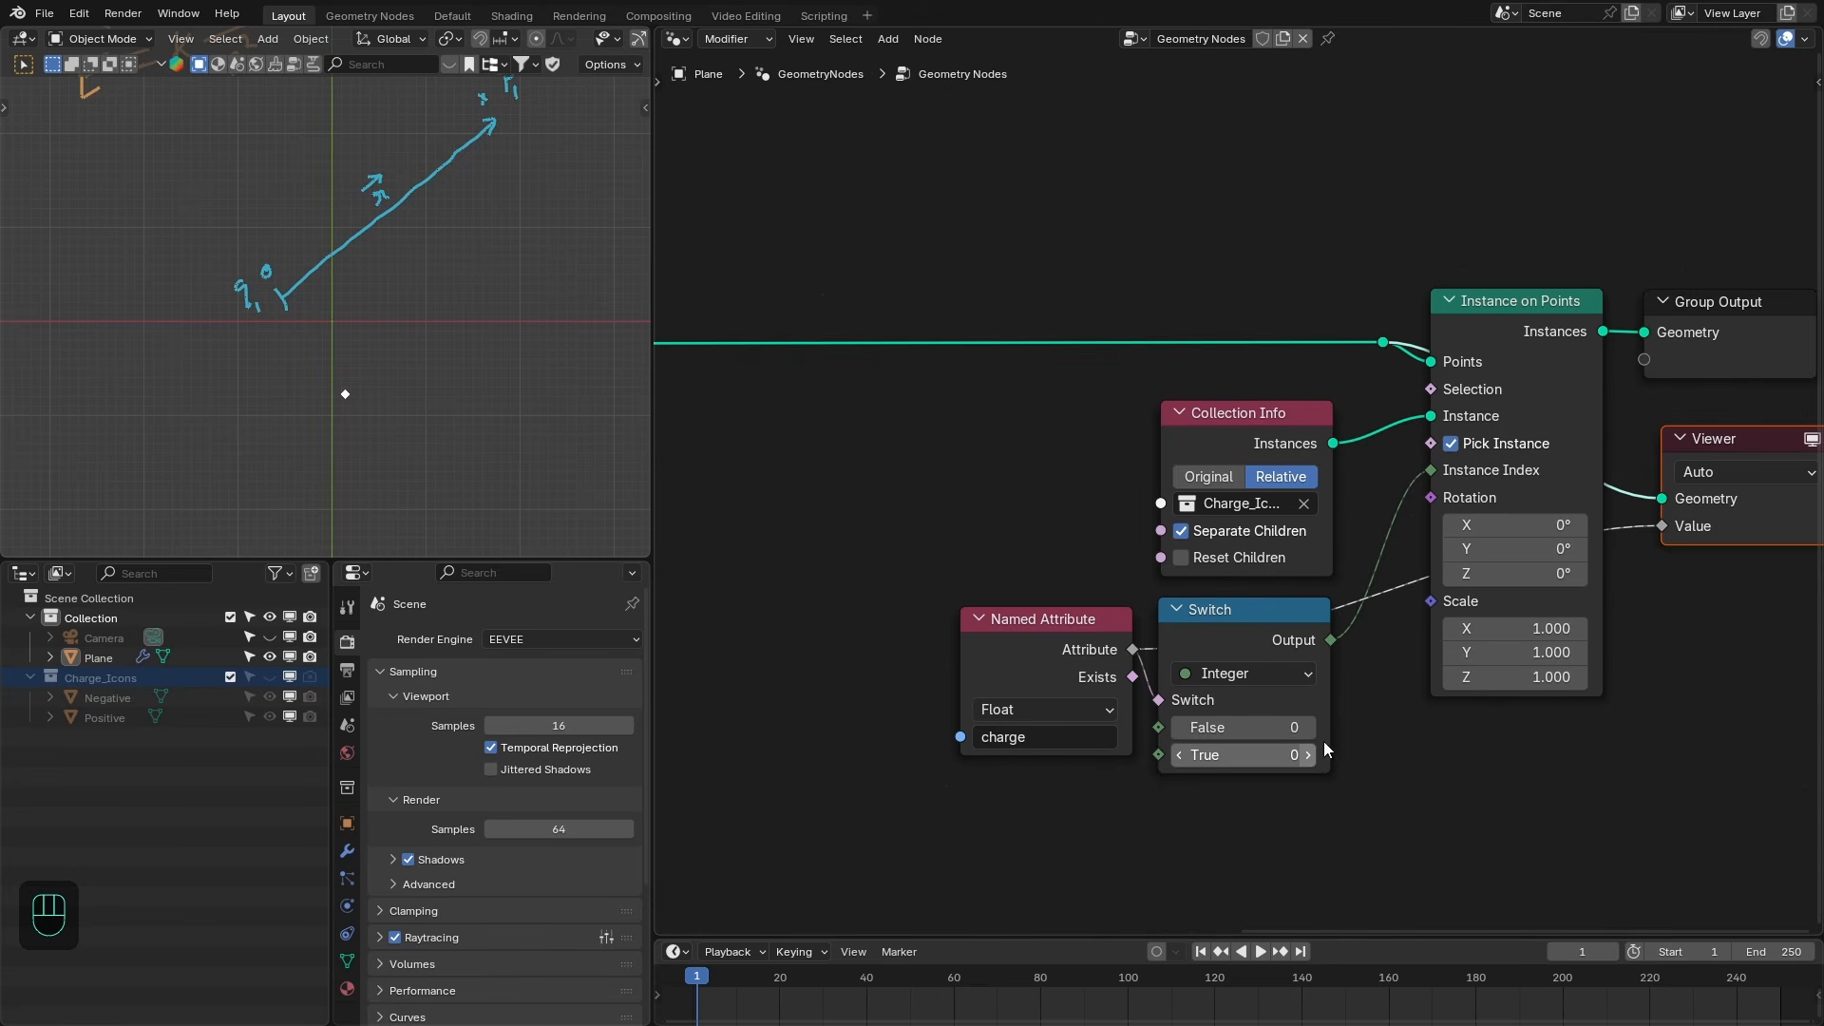
click(1310, 755)
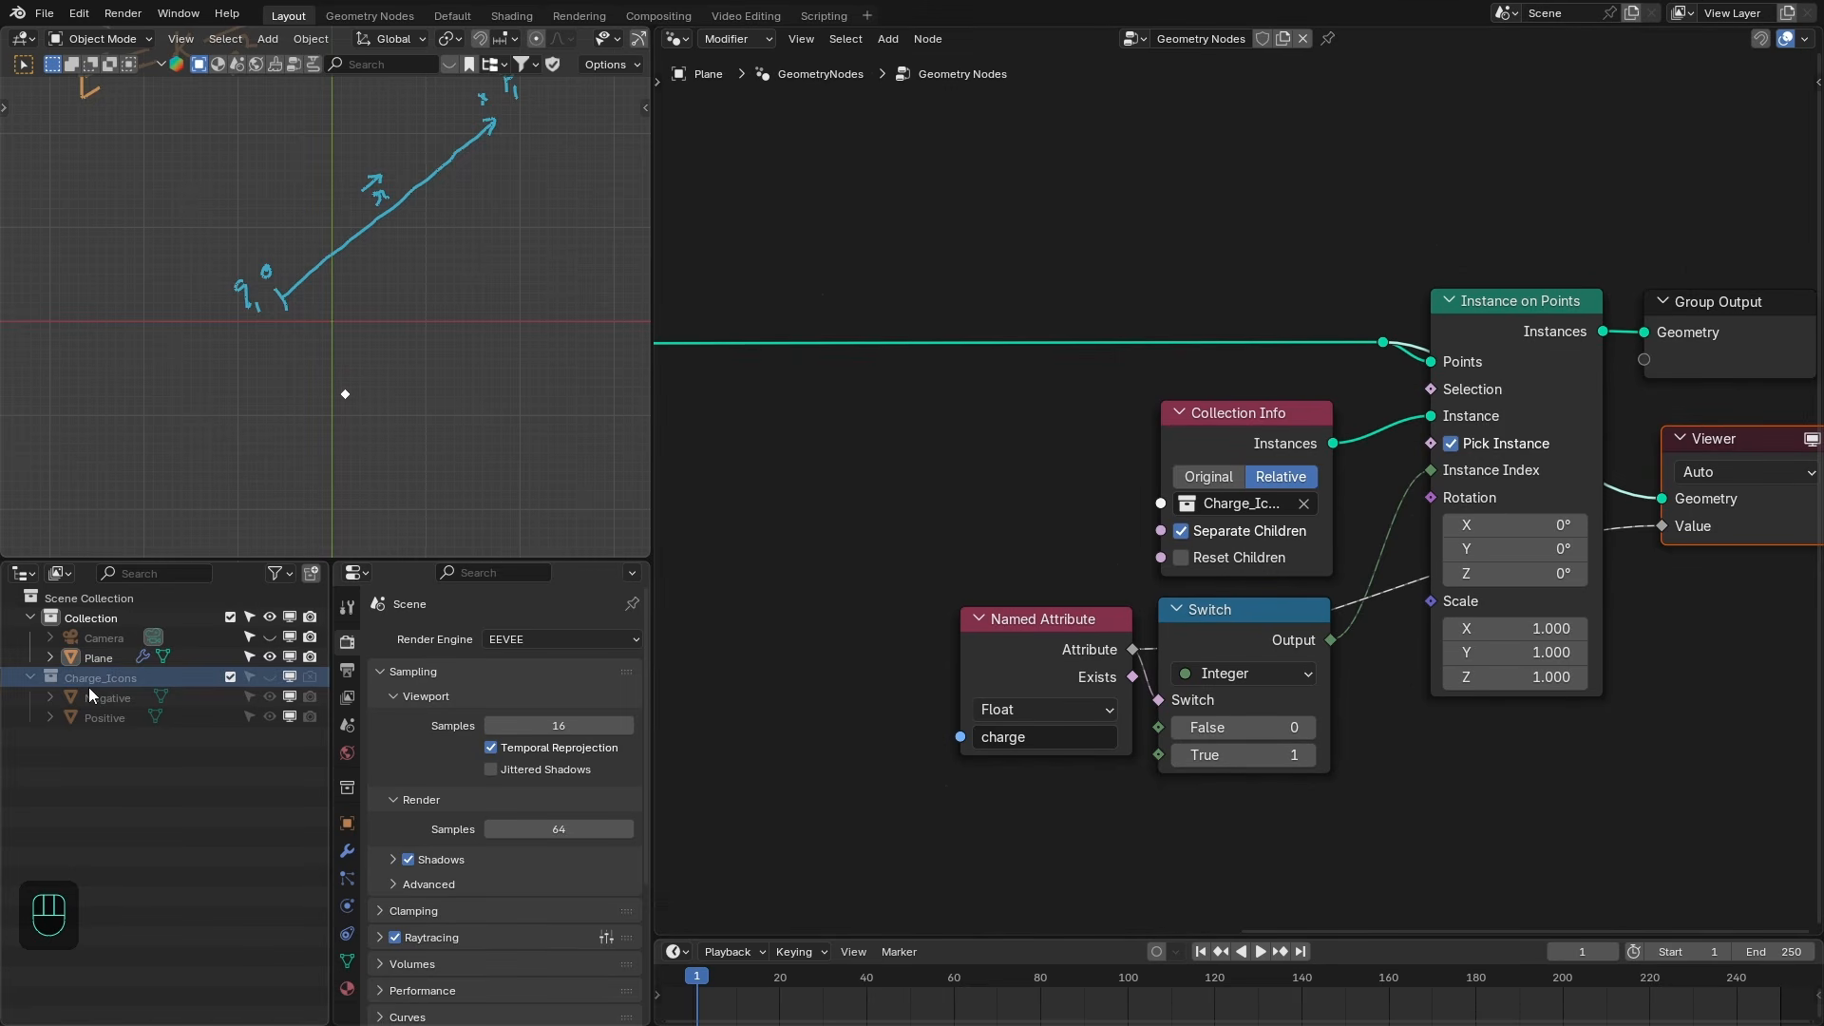
drag(1055, 662, 1055, 655)
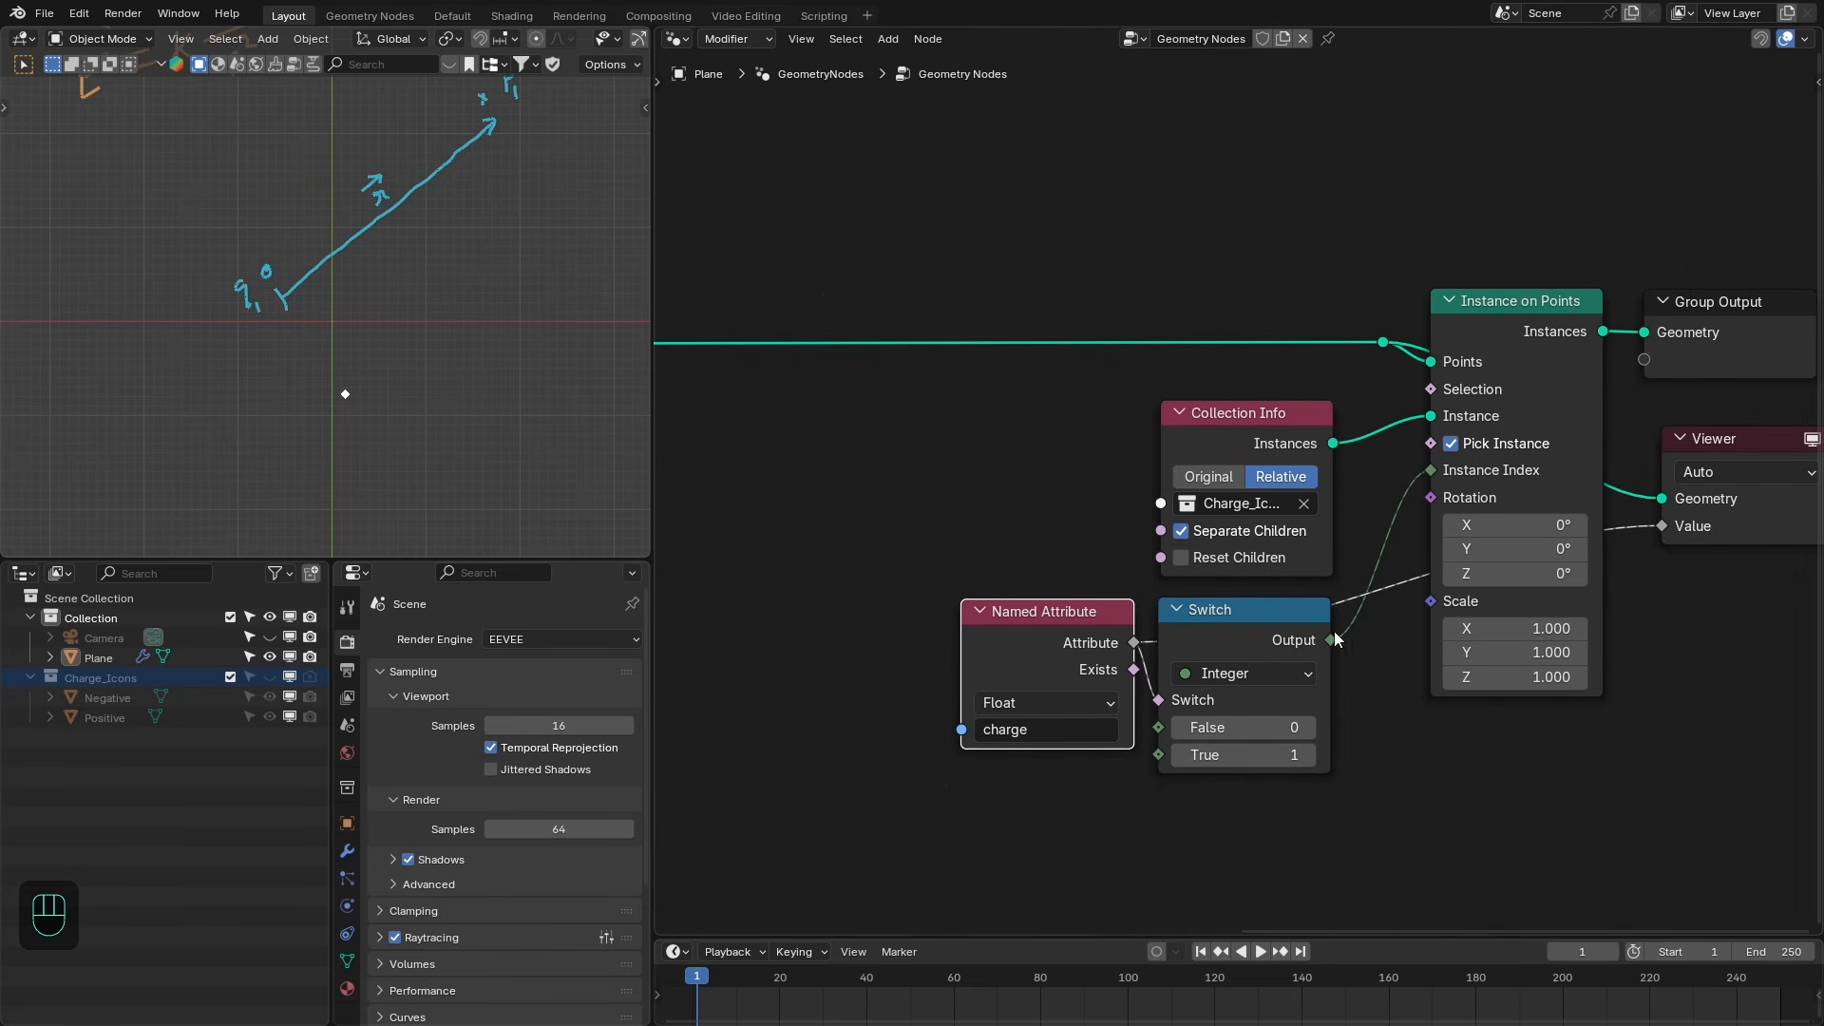
scroll(1311, 708, down, 1)
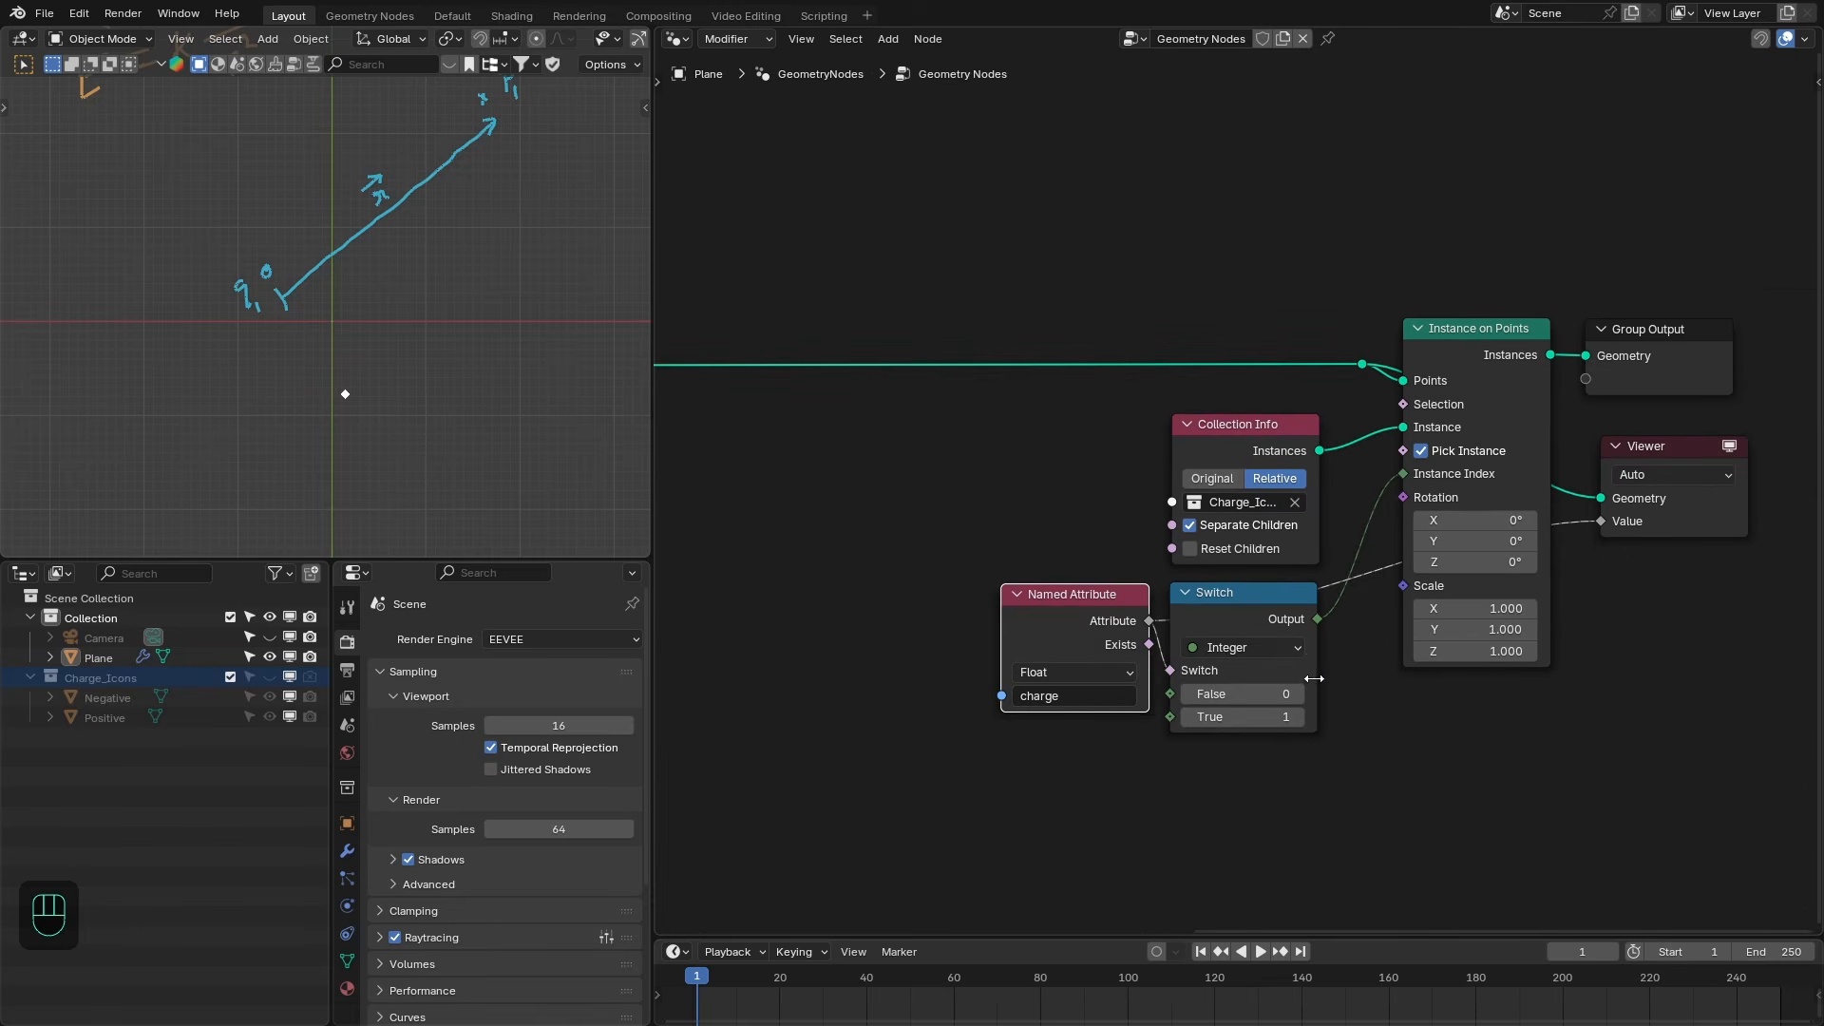
- Turn on View Attribute Text for the viewport
click(1284, 616)
key(q)
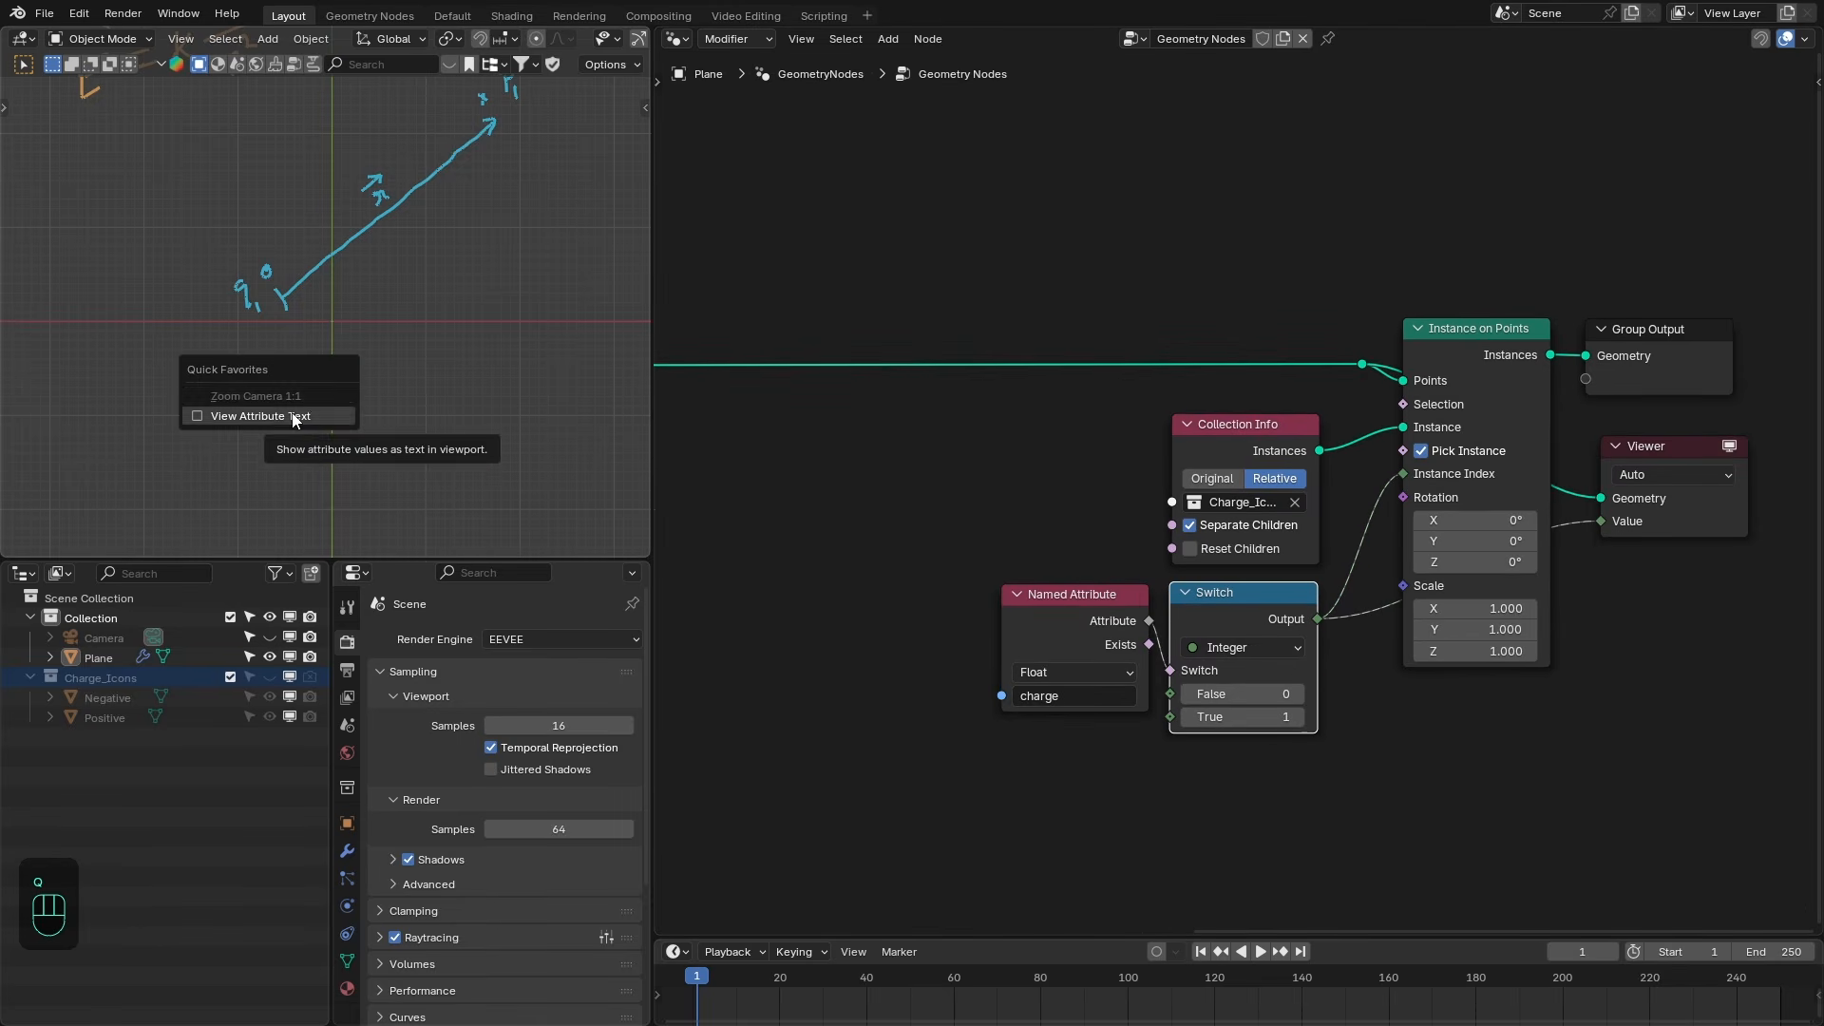
click(294, 415)
- Try the stored charge values -1 and 1 in the Store Named Attribute node
scroll(325, 431, up, 4)
shift+middle_drag(439, 517, 462, 424)
scroll(462, 424, up, 1)
scroll(984, 504, down, 1)
middle_drag(994, 509, 1373, 526)
scroll(1330, 518, down, 1)
click(801, 460)
text(-1)
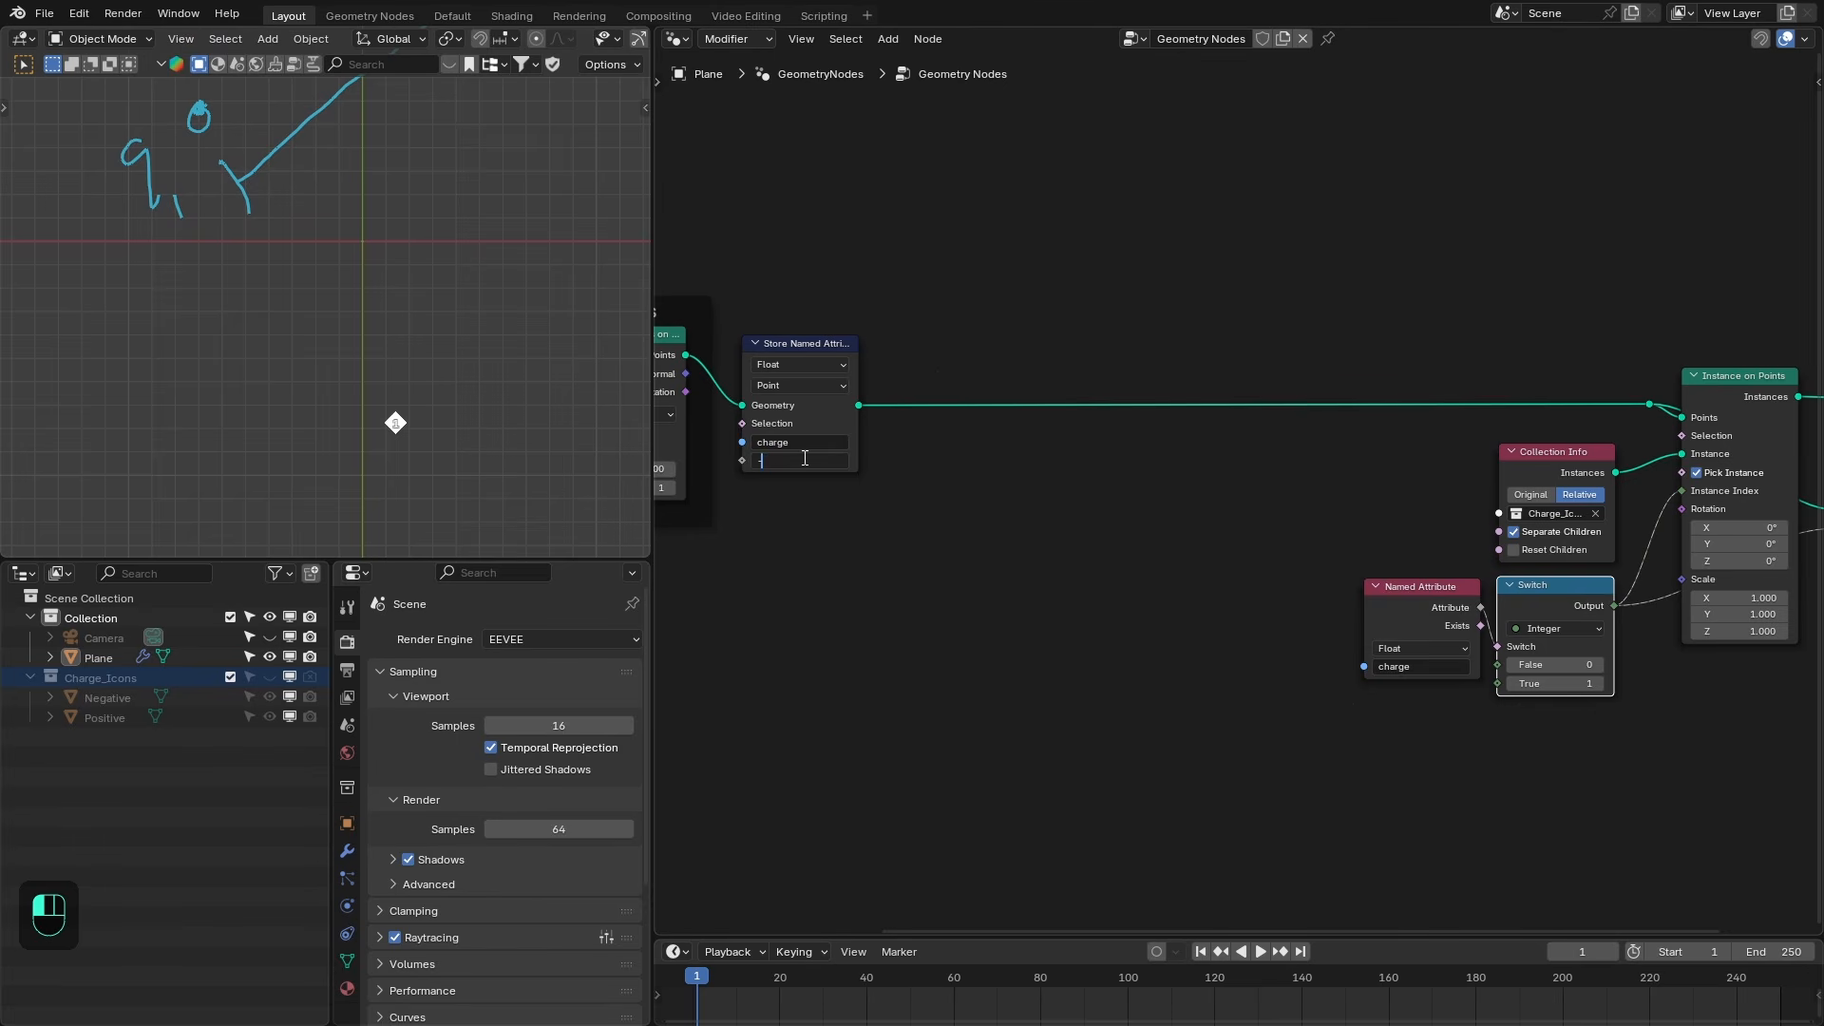
key(Return)
click(820, 460)
text(1)
key(Return)
- Delete the Viewer node
scroll(1300, 551, down, 2)
middle_drag(1301, 551, 1041, 548)
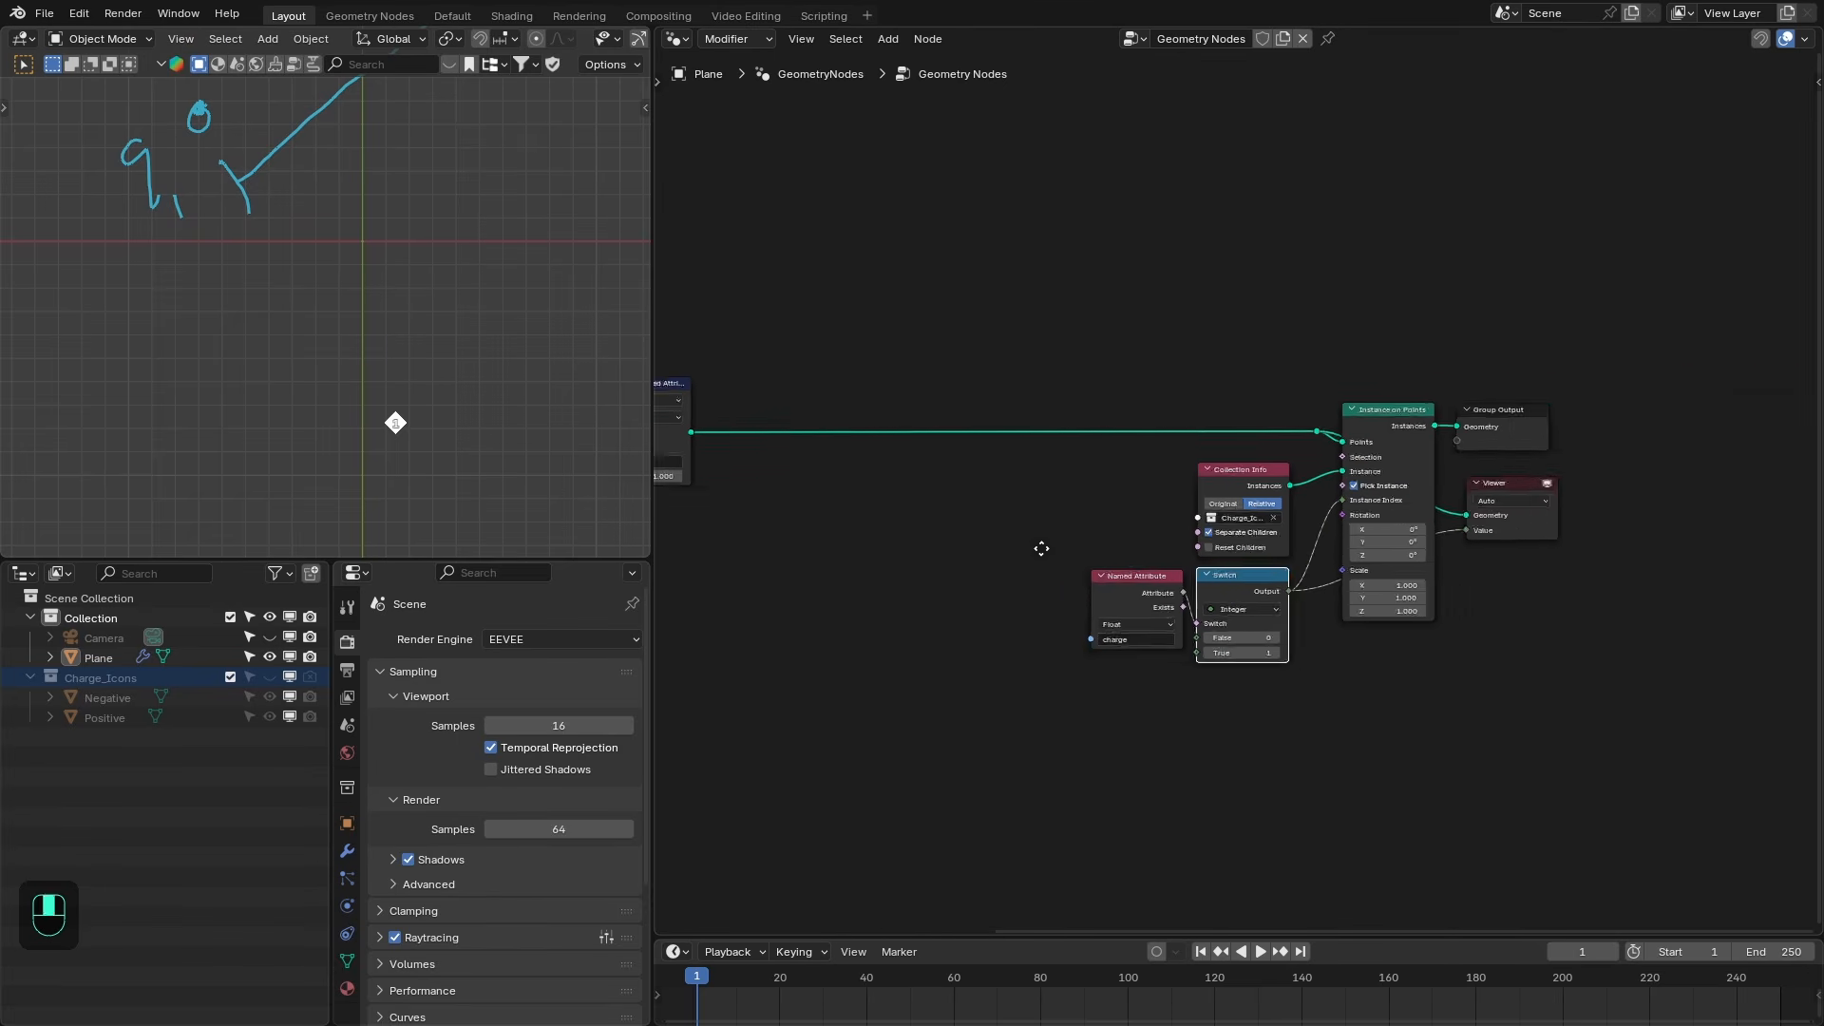
scroll(1041, 548, up, 1)
right_click(1542, 522)
key(x)
right_drag(1066, 494, 1261, 599)
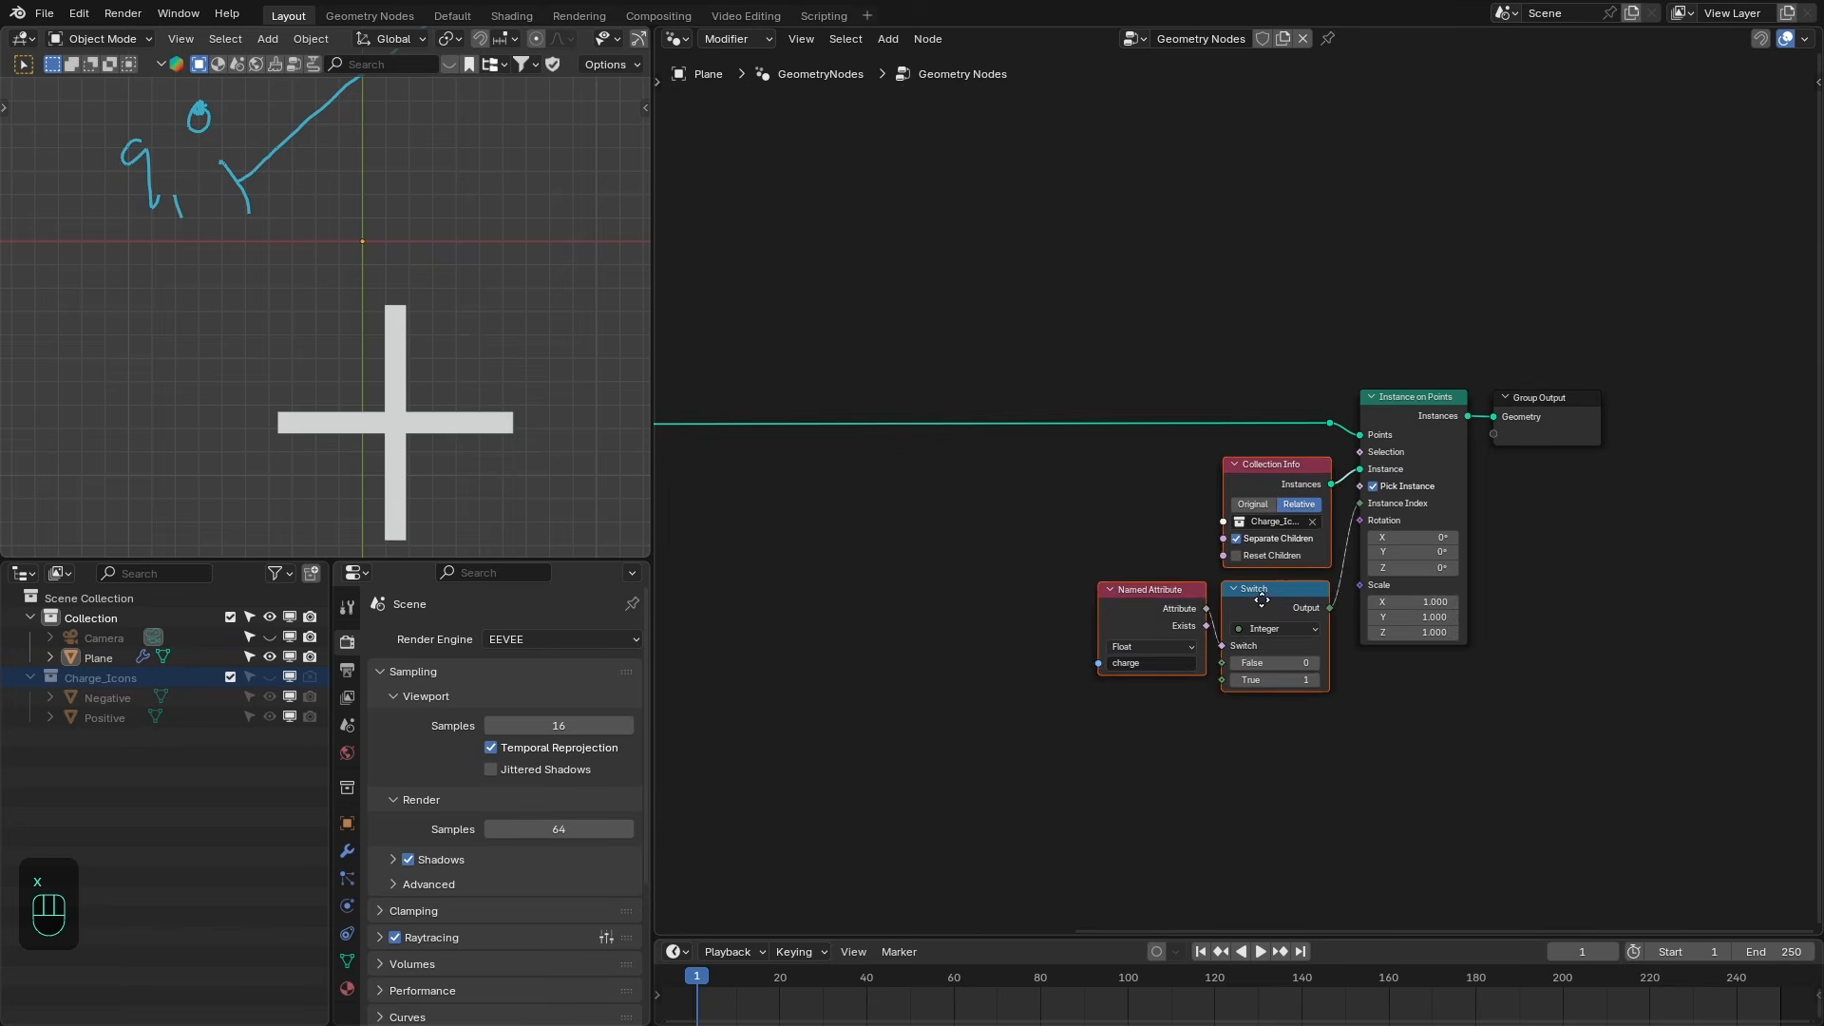
- Set the Store Named Attribute node's charge value to 1
scroll(1261, 600, down, 1)
middle_drag(995, 492, 1187, 488)
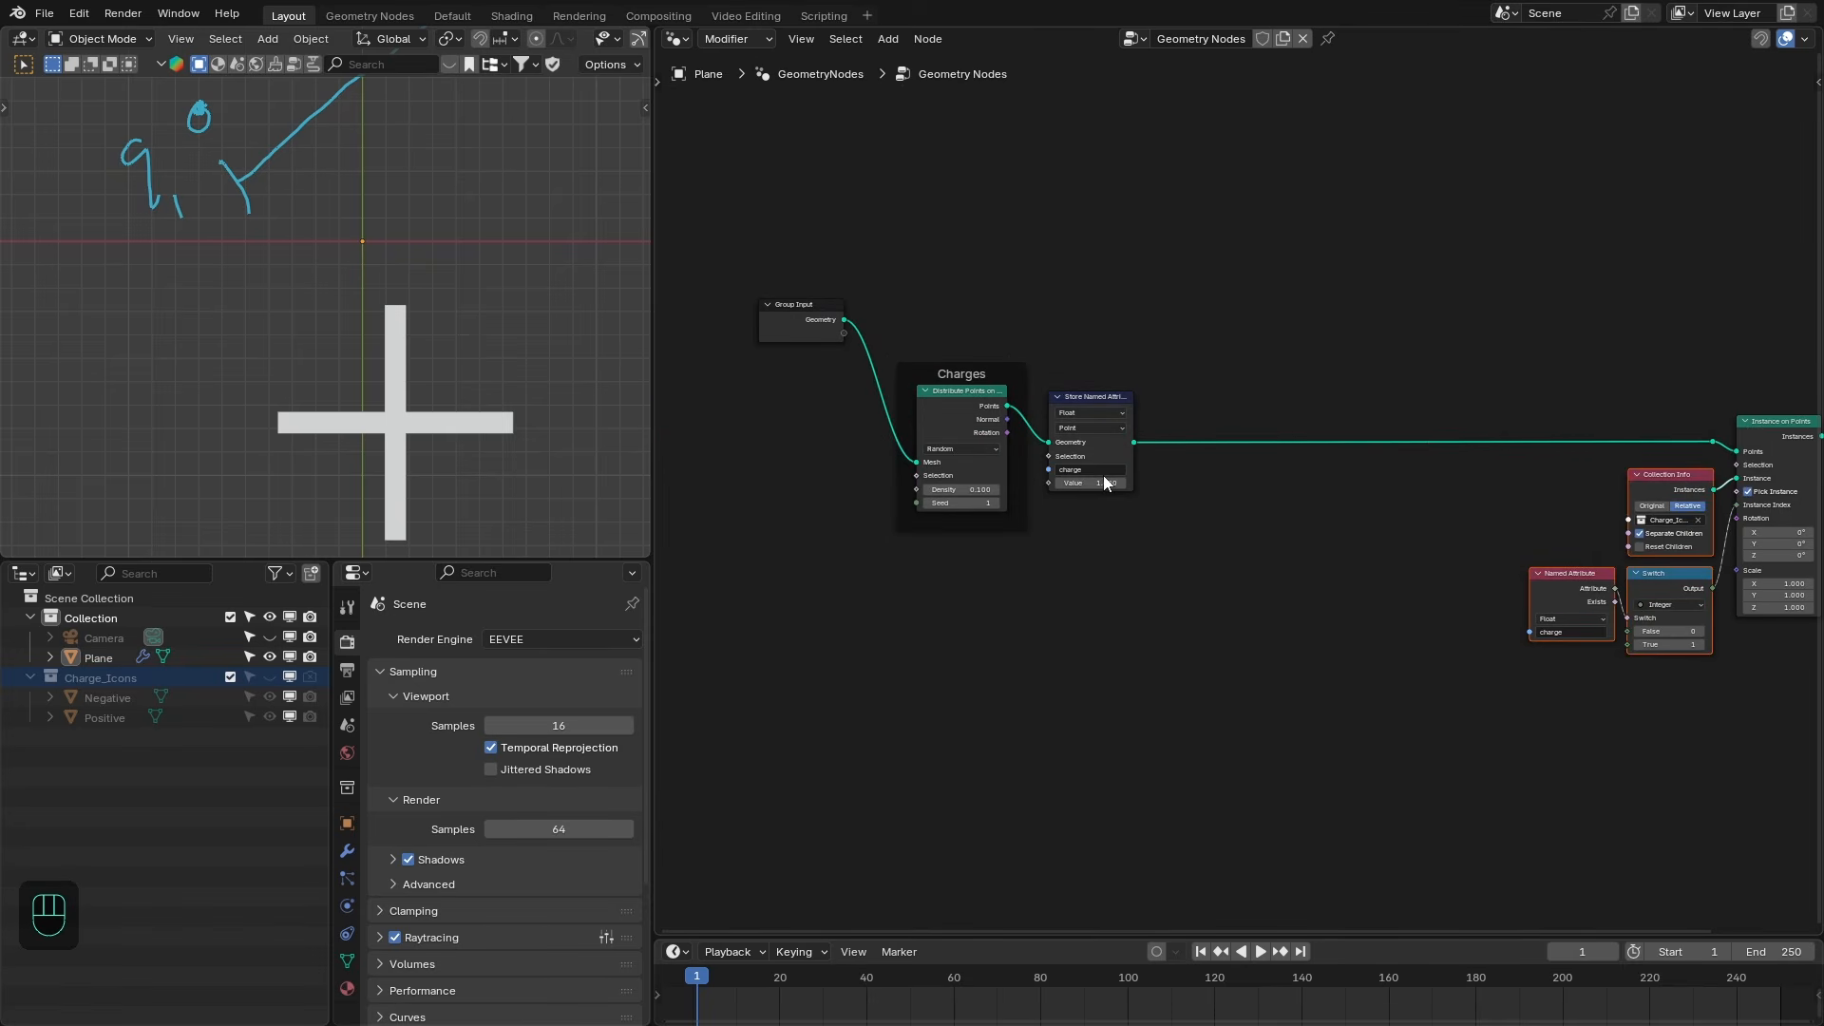
key(Return)
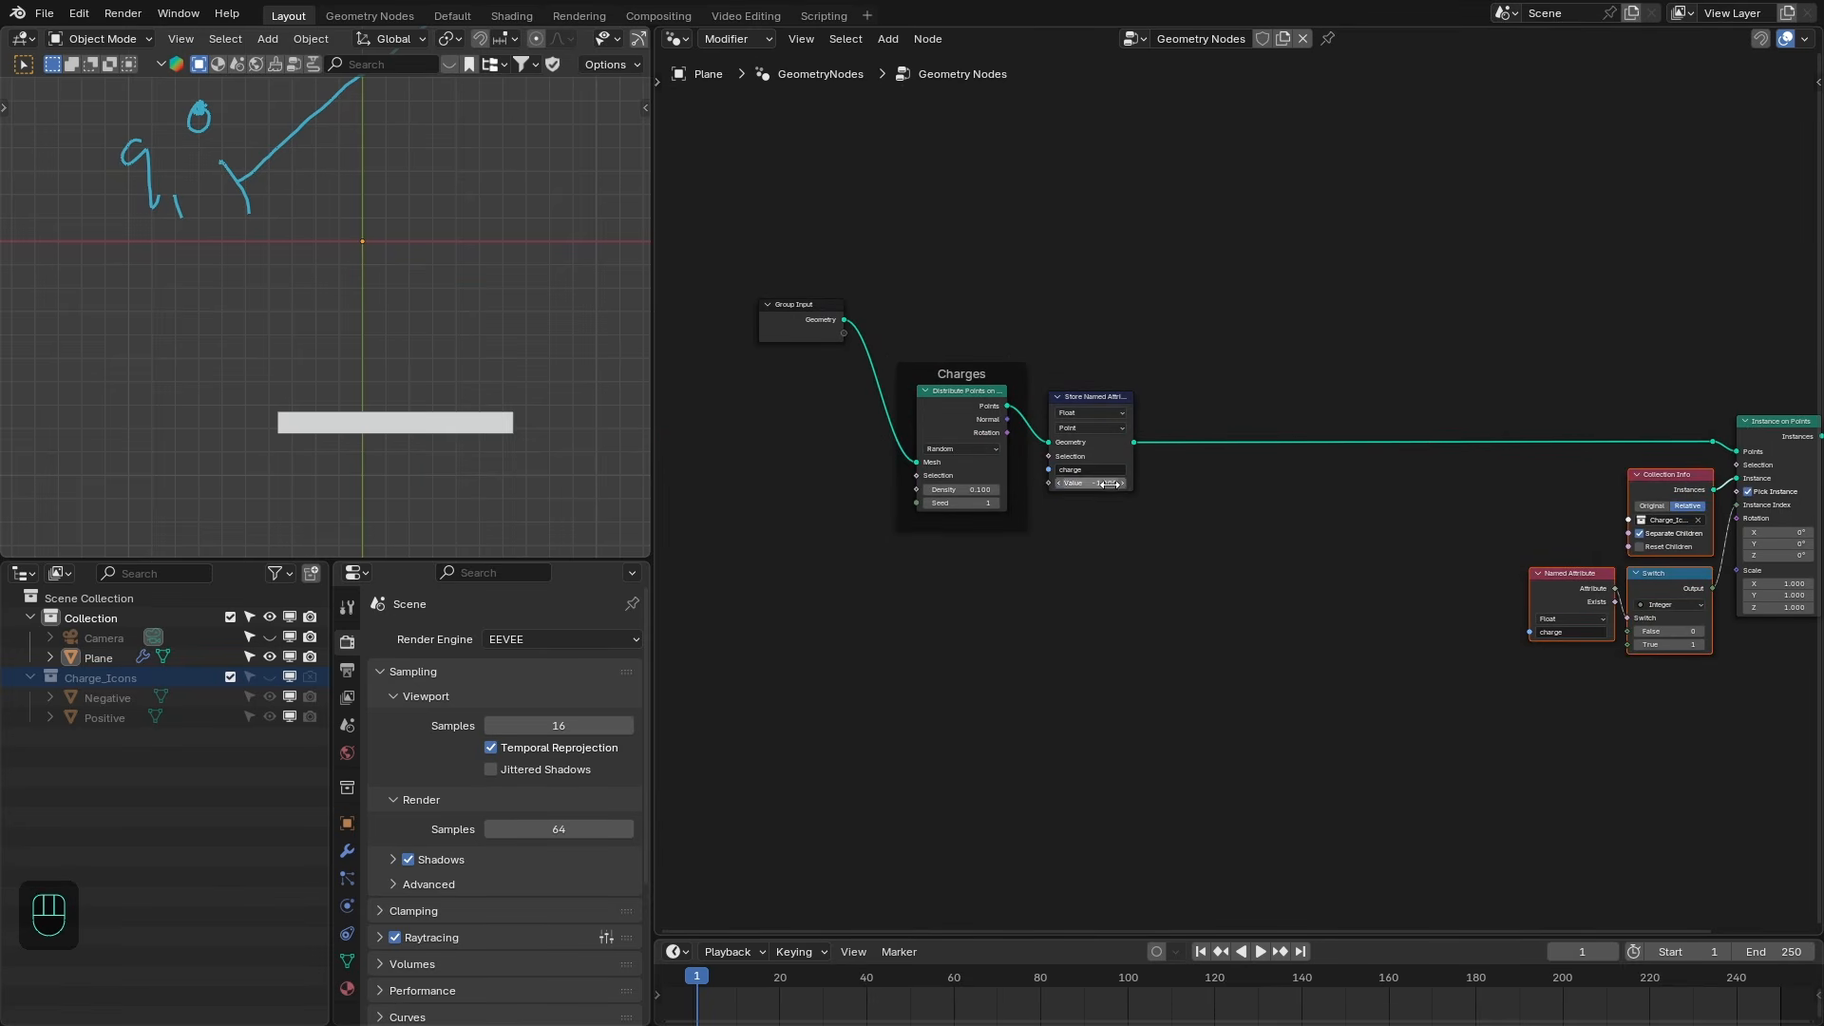
click(1112, 484)
text(1)
key(Return)
- Put the Collection Info, Named Attribute, Switch and Instance on Points nodes into a frame
middle_drag(1334, 511, 783, 498)
scroll(1343, 437, up, 1)
key(ctrl+space)
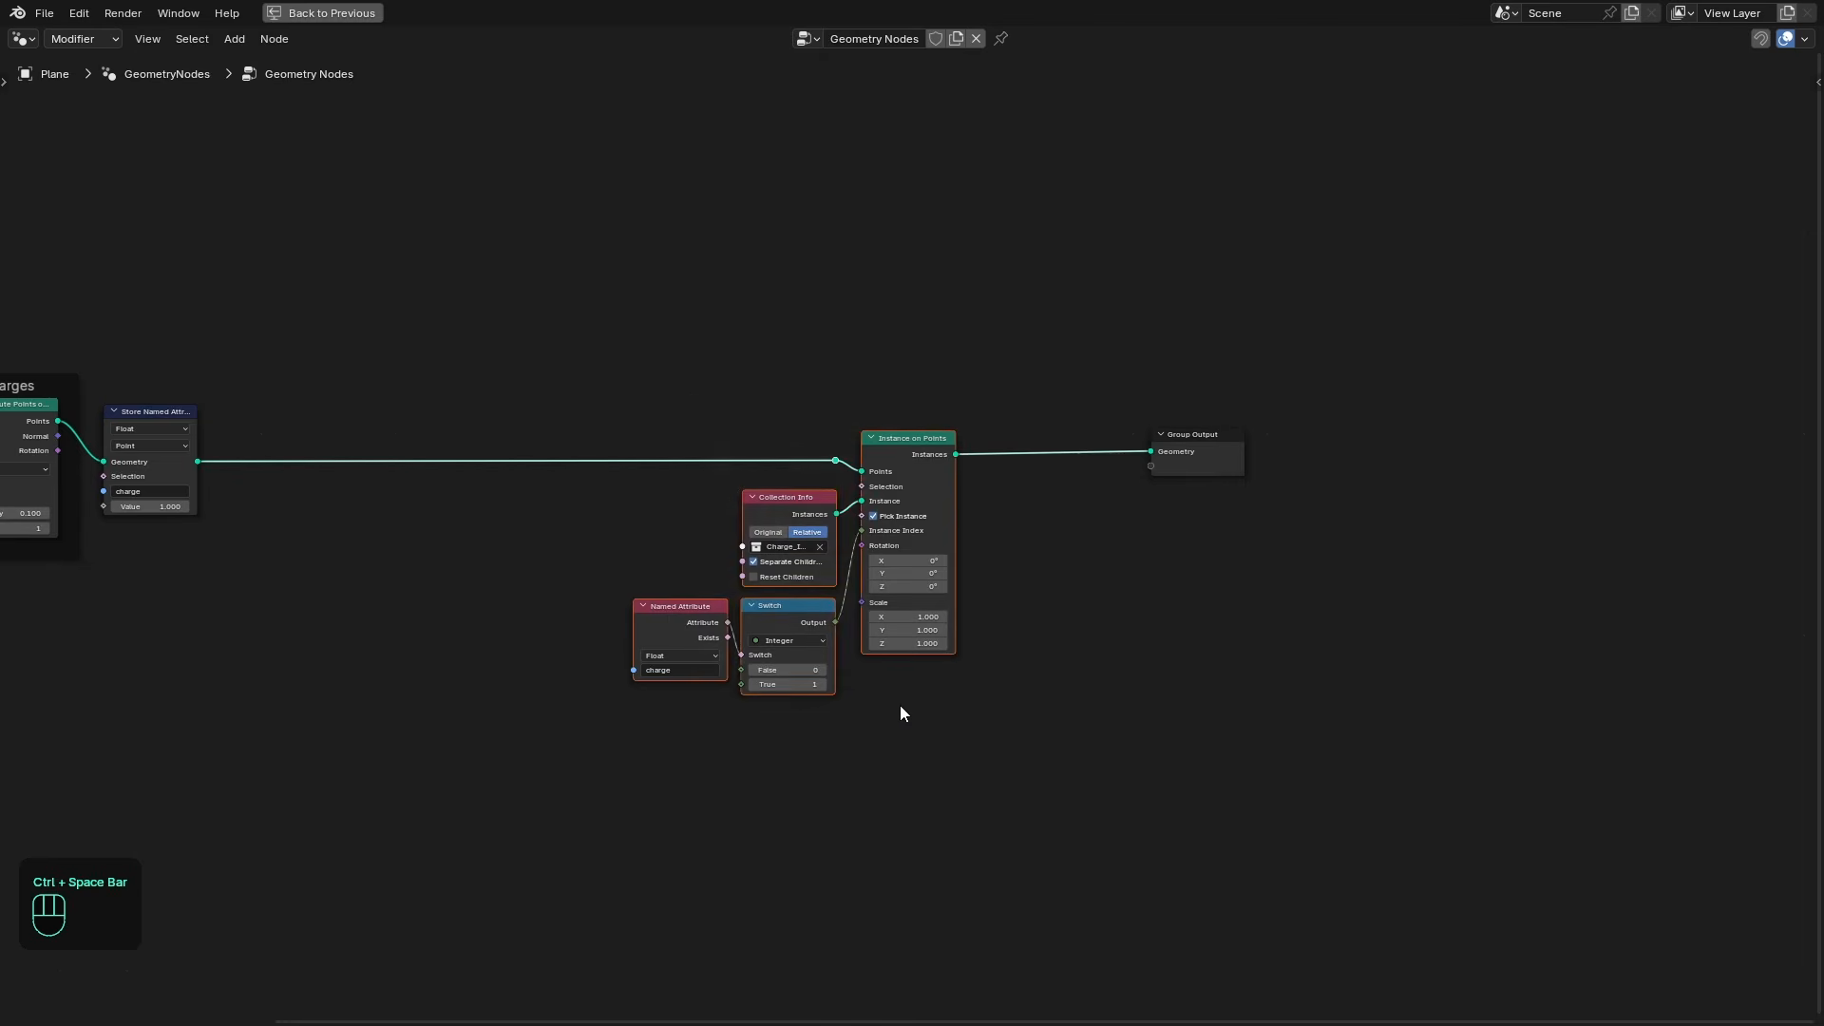
key(f)
click(1143, 614)
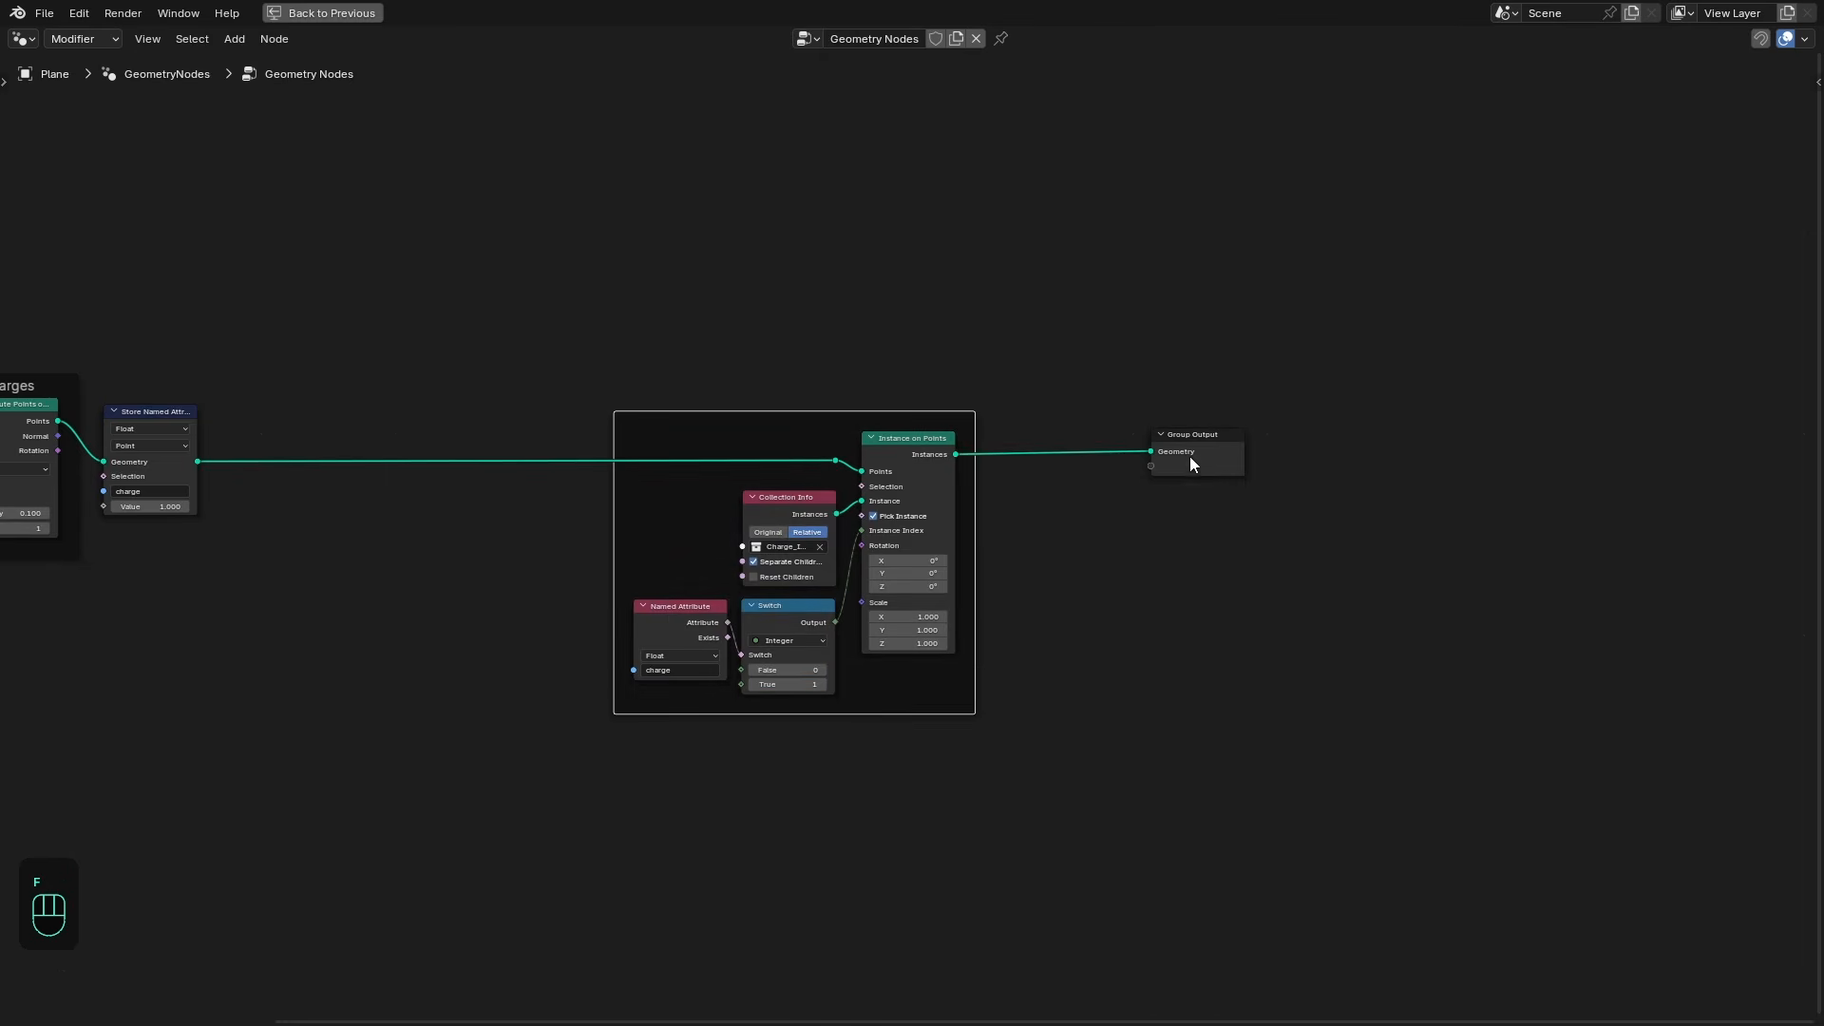
middle_drag(815, 538, 881, 537)
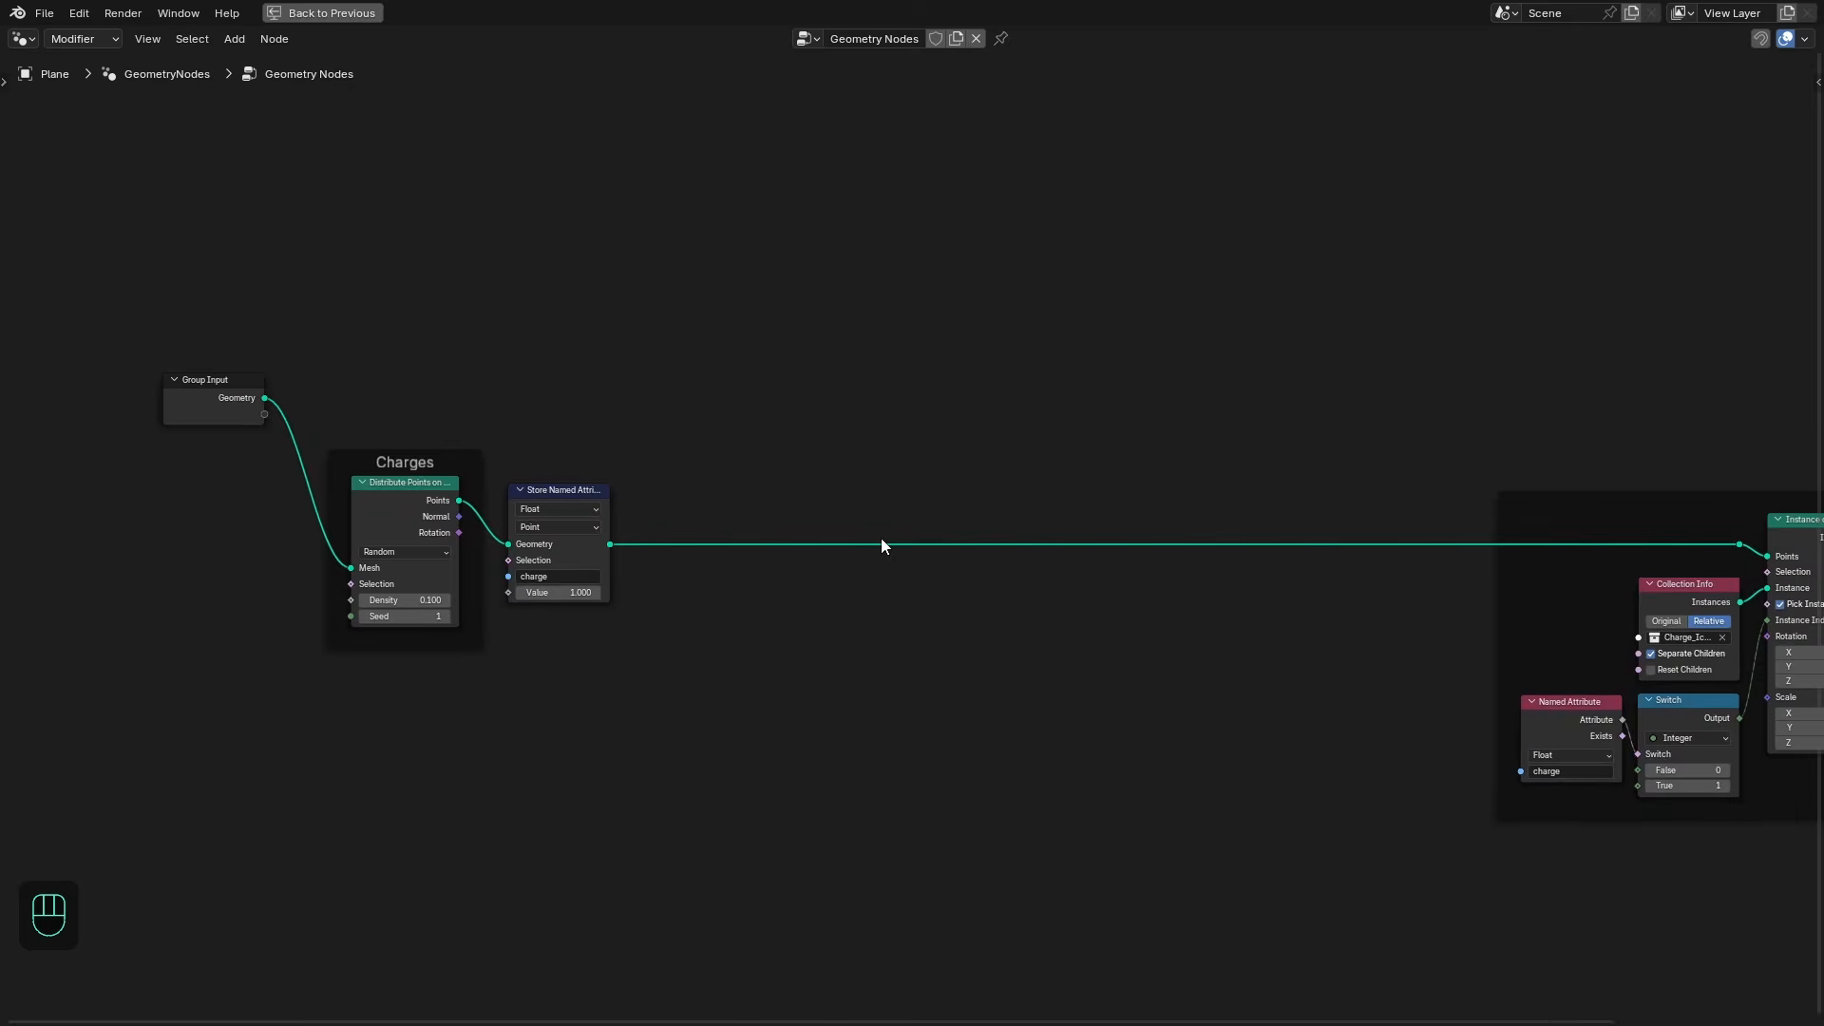
key(ctrl+space)
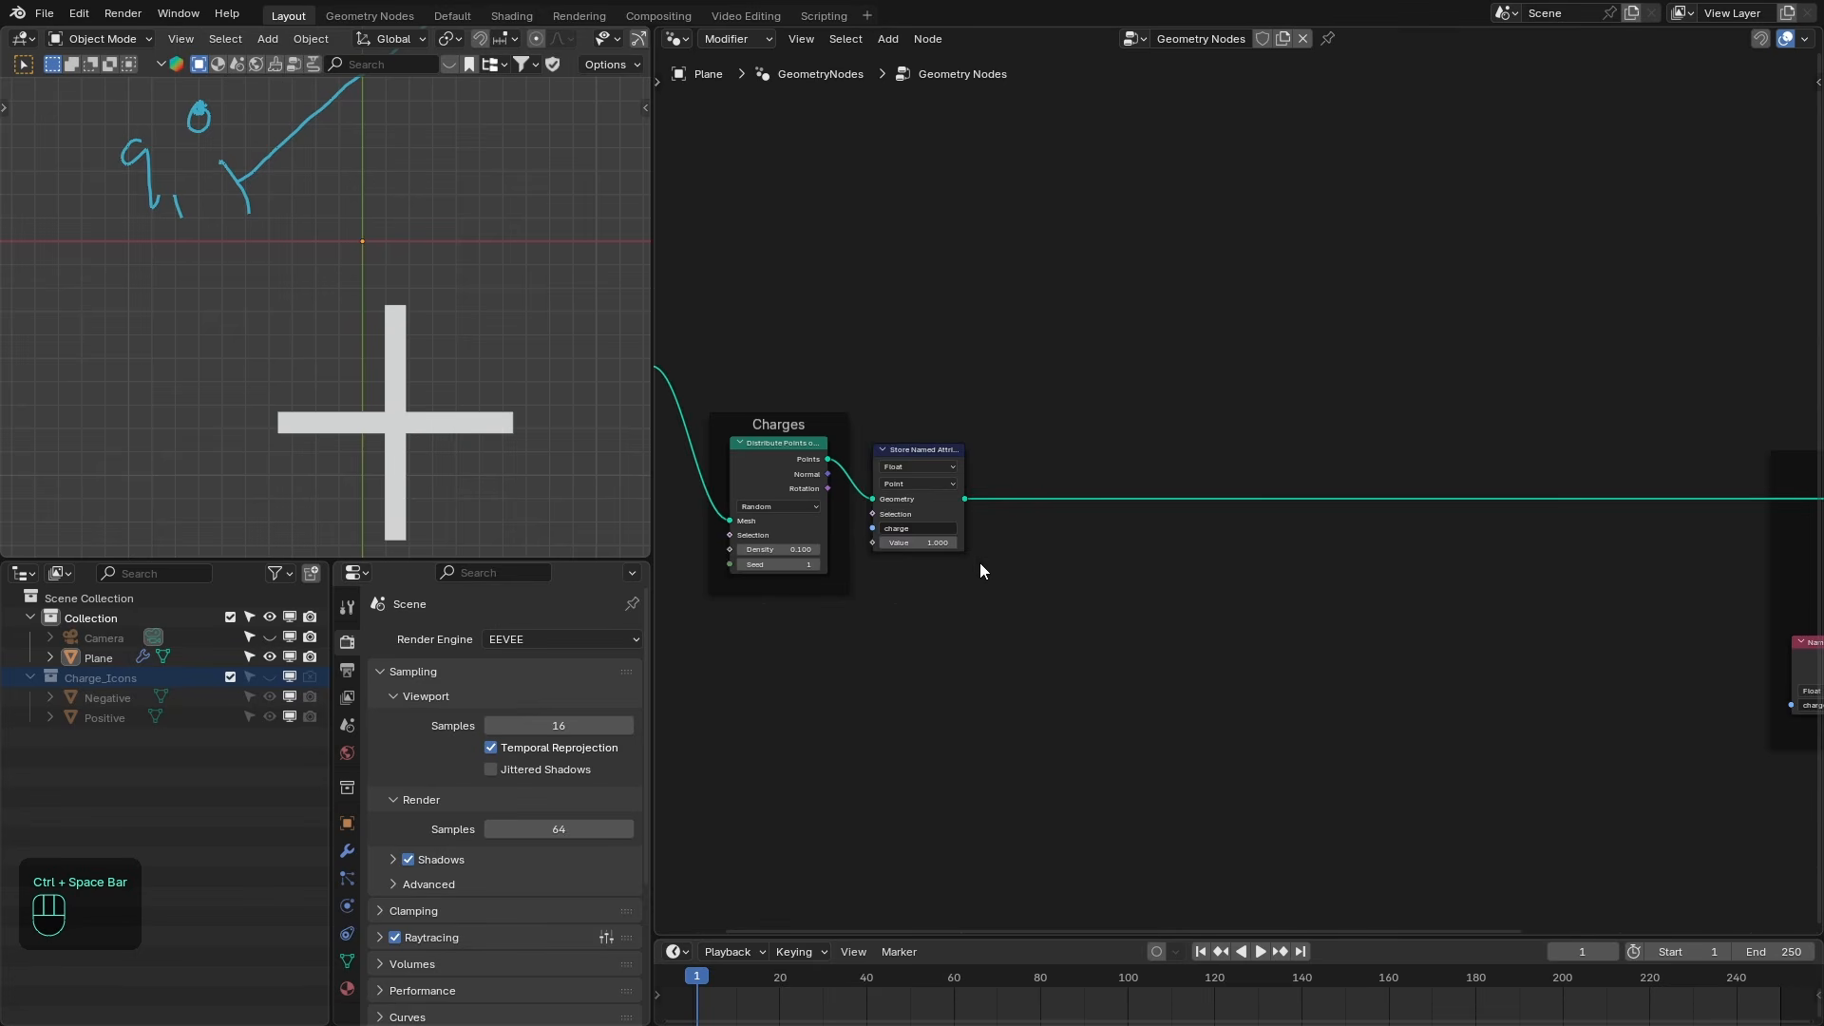
- Set the Instance on Points scale to 0.1
middle_drag(1395, 620, 807, 542)
mouse_move(1470, 575)
mouse_down()
mouse_move(1470, 600)
mouse_move(1470, 577)
mouse_up()
text(.1)
key(Return)
scroll(397, 327, down, 3)
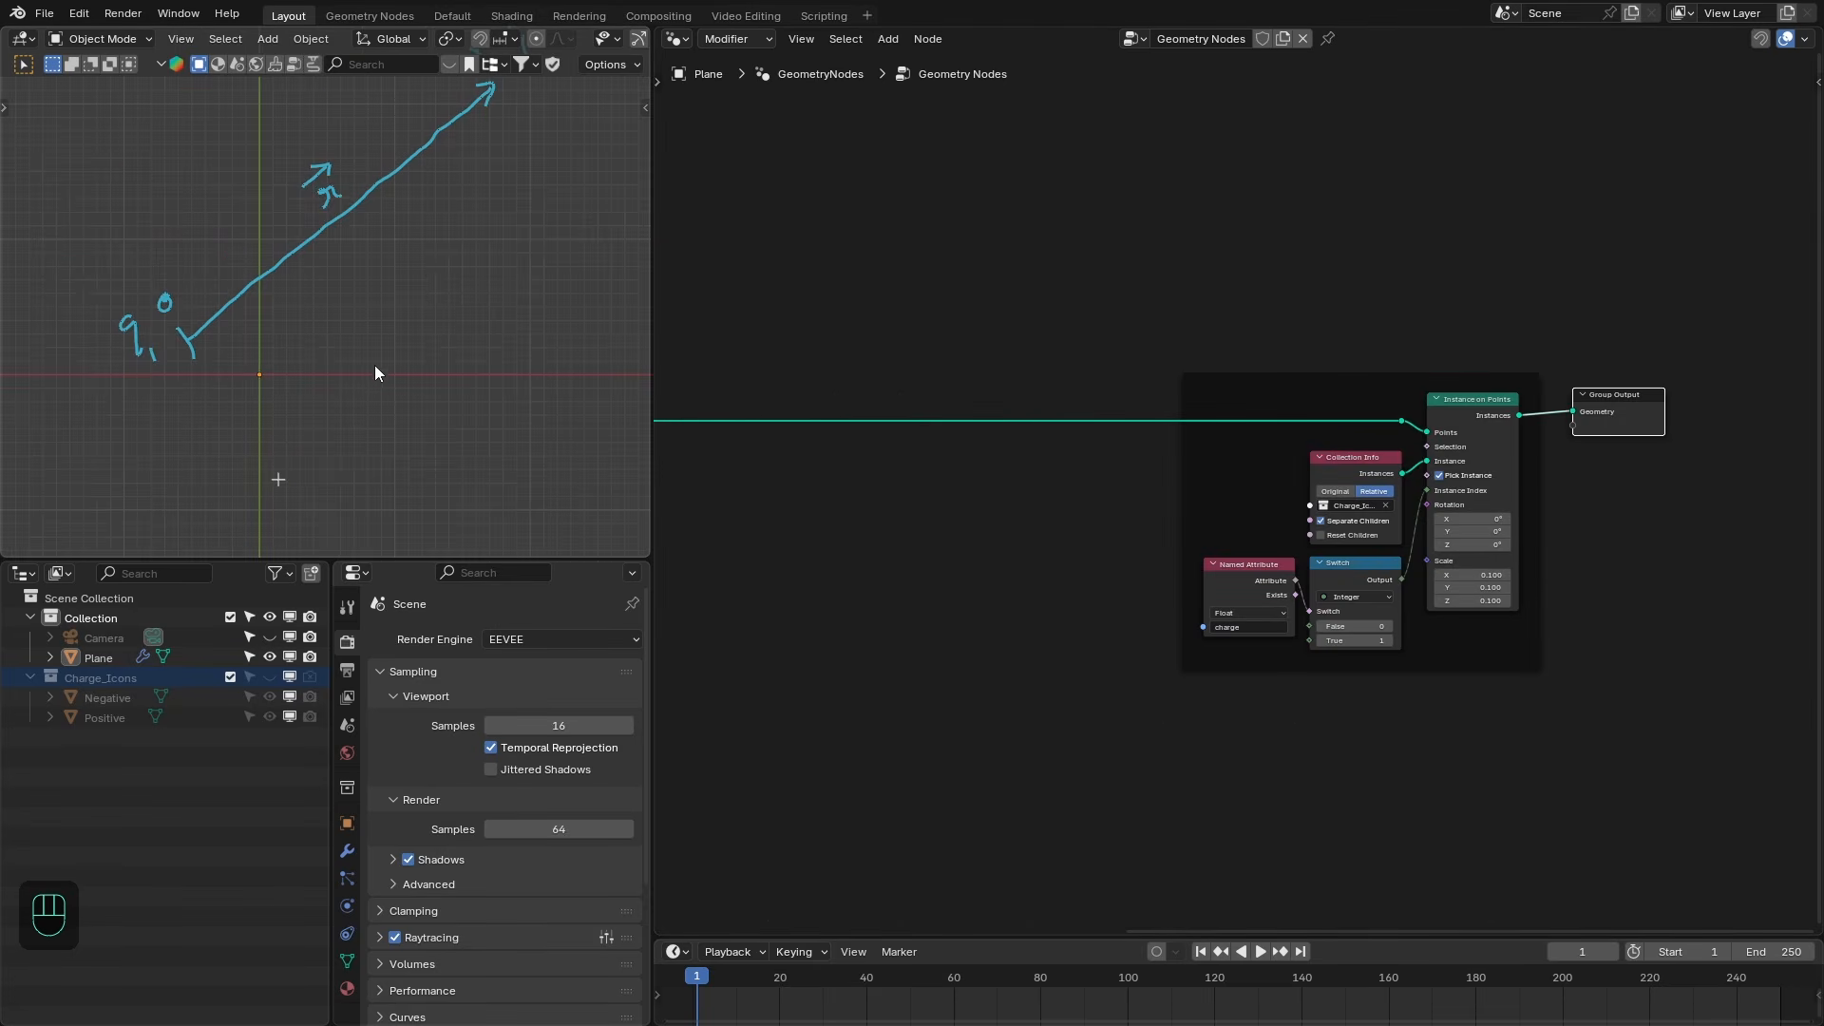
scroll(440, 273, down, 2)
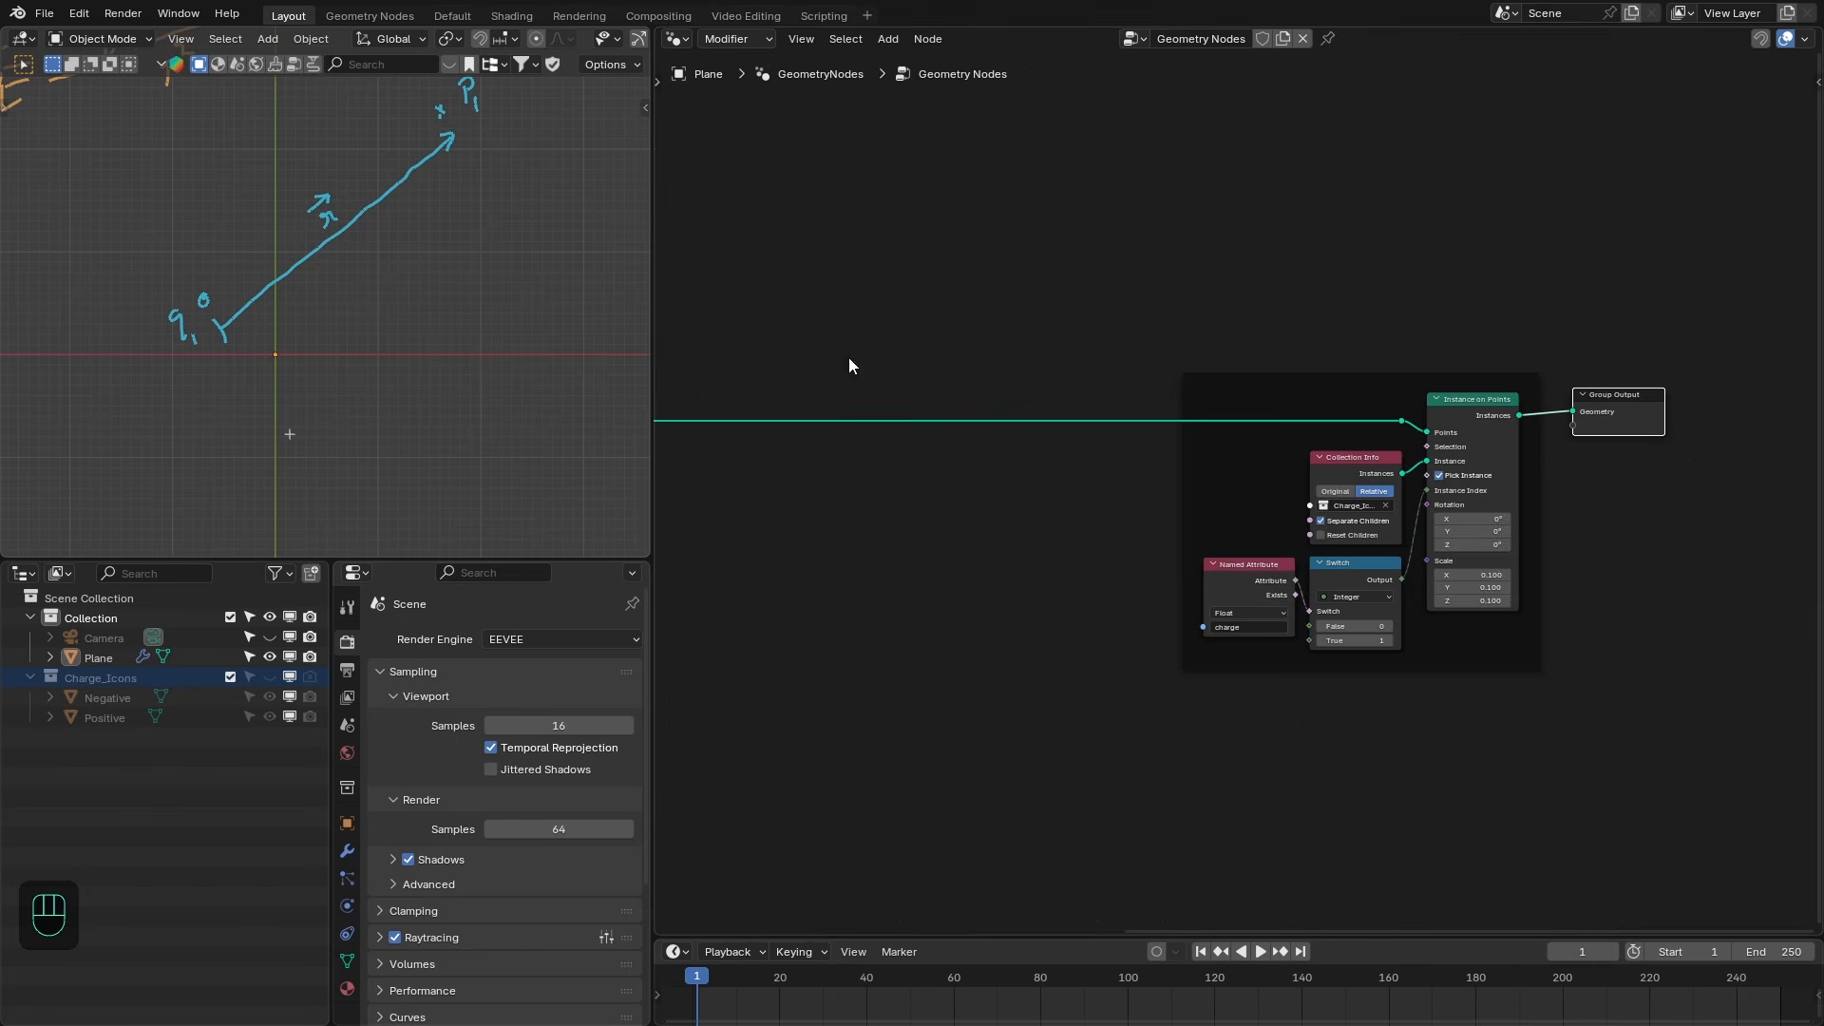
- Add a Points node above the Charges frame
middle_drag(819, 358, 1429, 492)
middle_drag(744, 347, 880, 376)
key(shift+a)
click(887, 108)
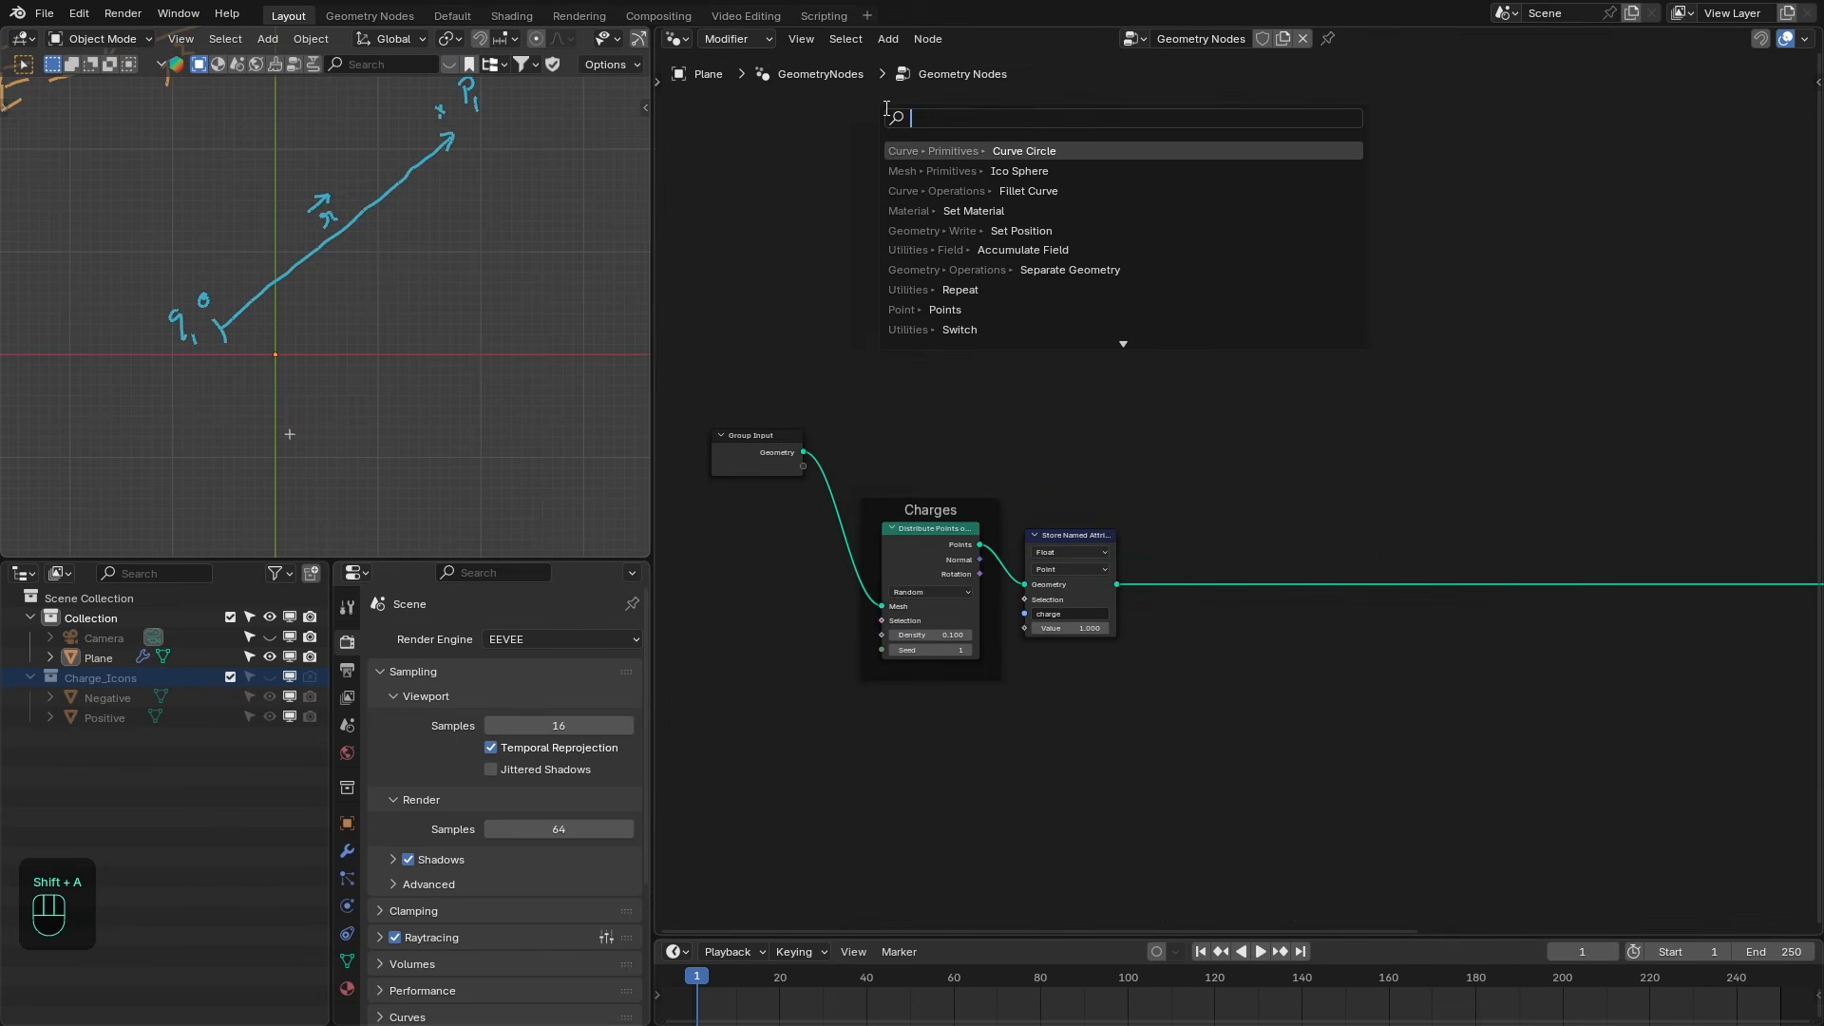
text(pos)
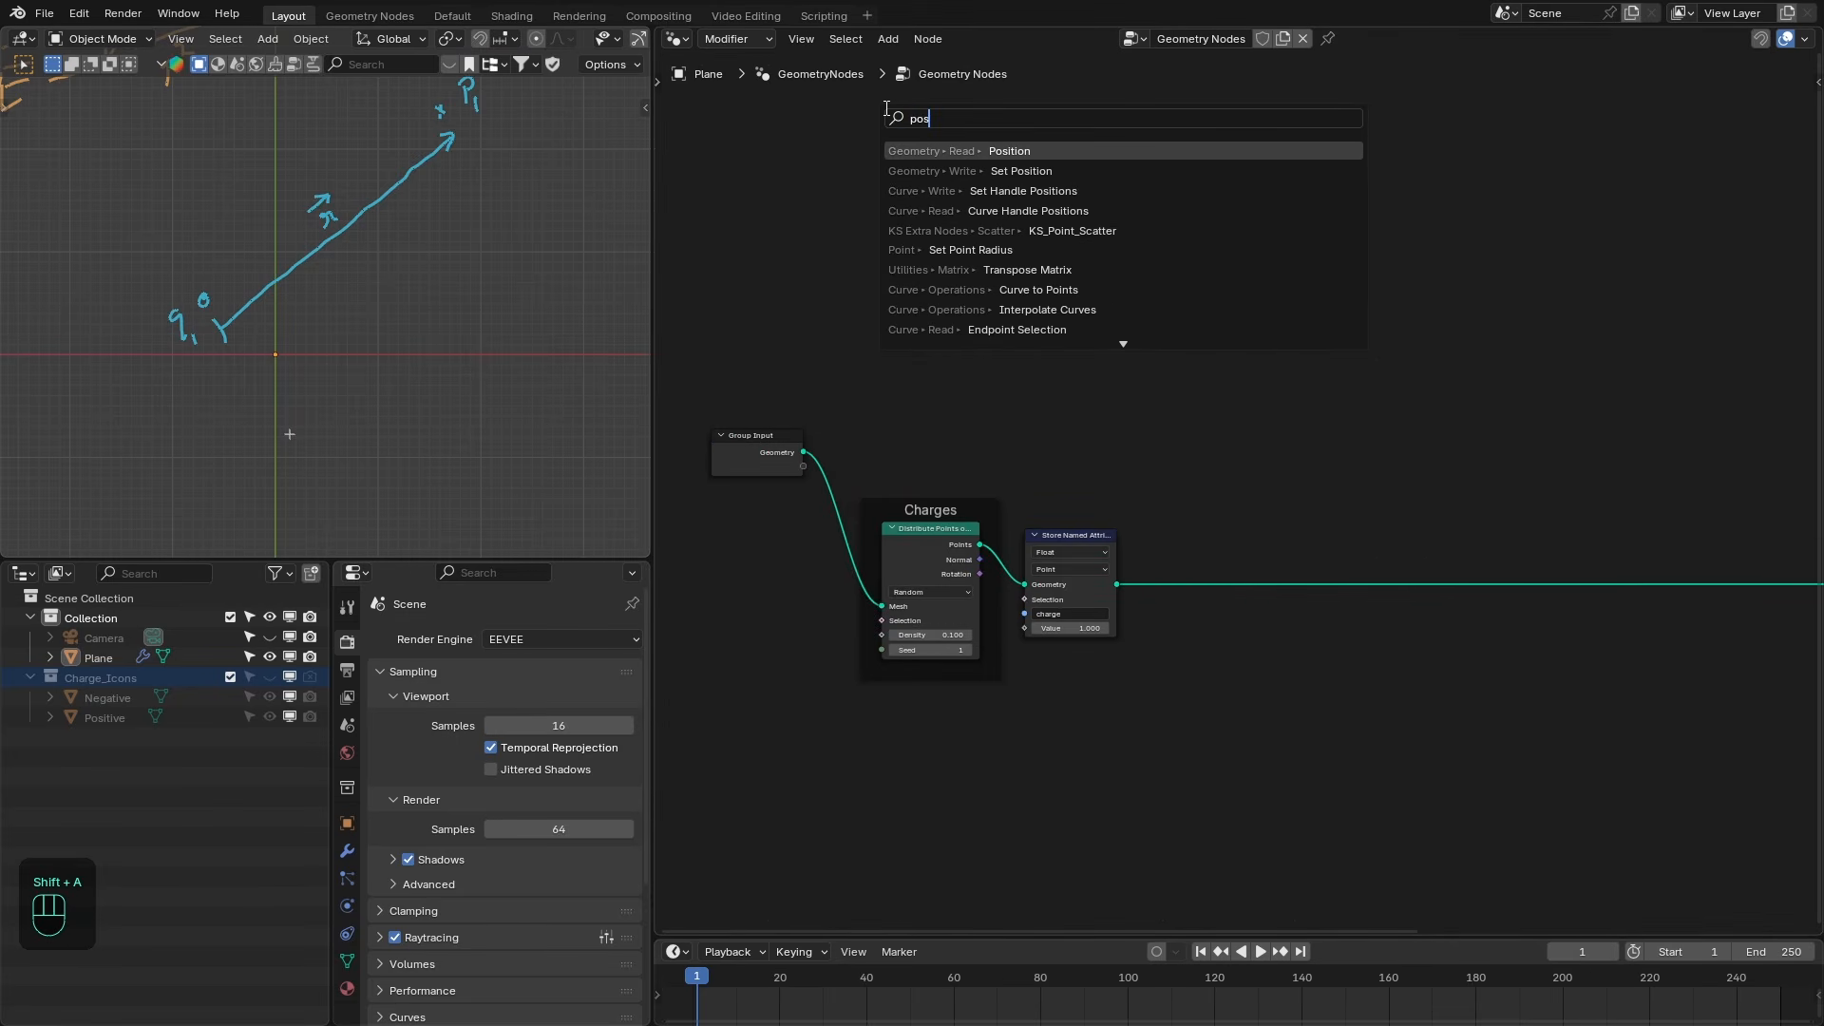
key(BackSpace)
text(int)
key(Down)
key(Return)
click(902, 271)
scroll(1157, 295, up, 1)
middle_drag(1156, 296, 1085, 276)
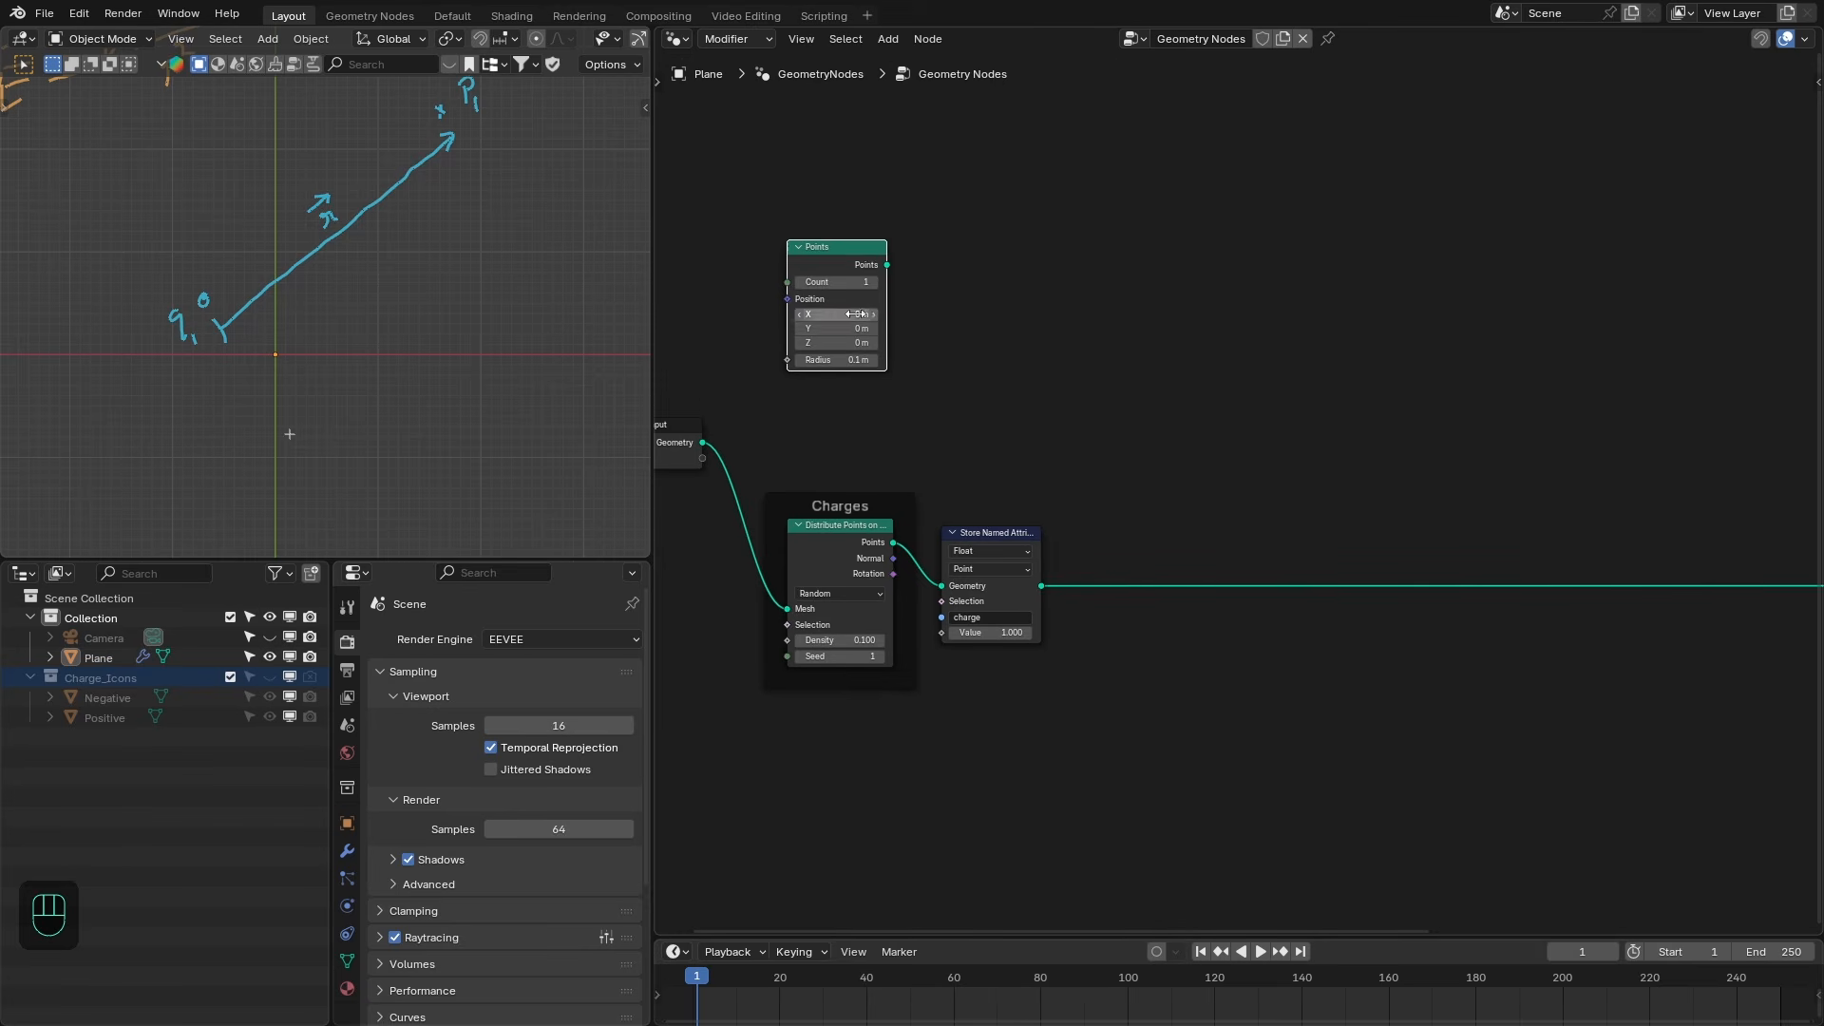
- Preview the Points node in a Viewer and set its position X and Y to 2 m
ctrl+shift+click(860, 282)
ctrl+shift+click(876, 246)
drag(852, 330, 851, 317)
text(2)
key(Return)
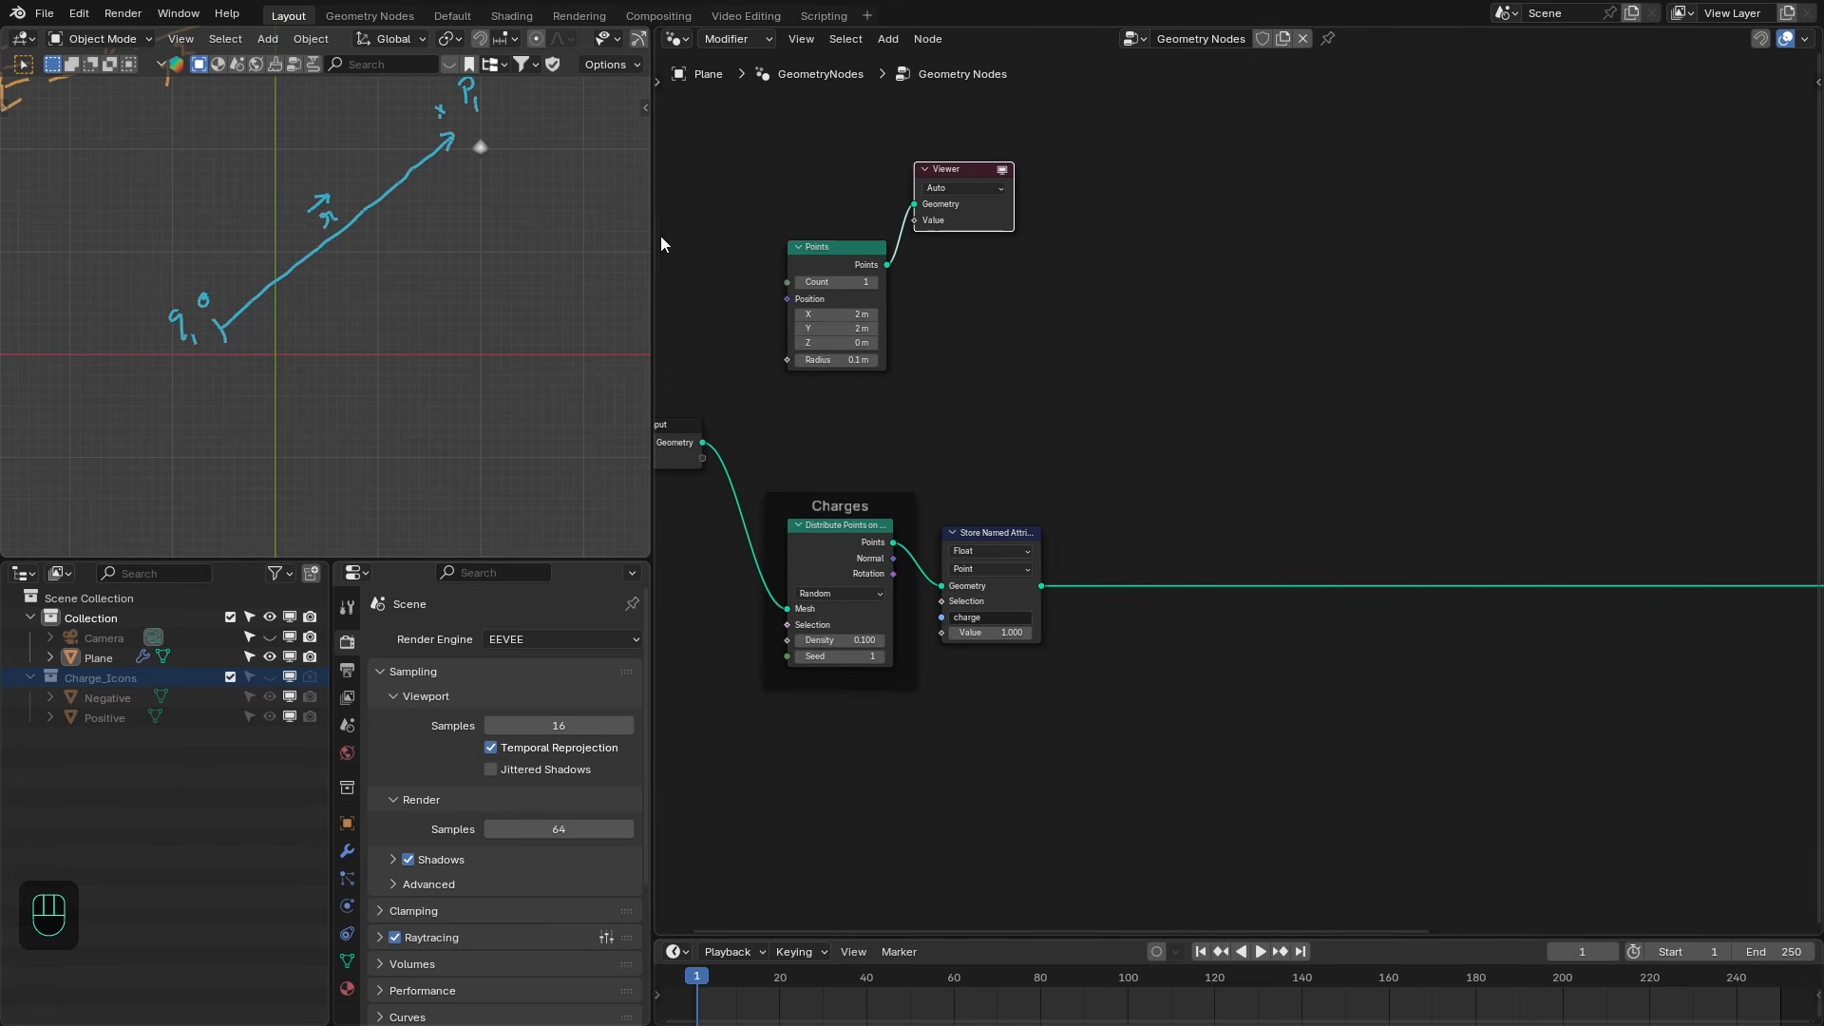
- Combine the Points node and the Instance on Points output with a Join Geometry node feeding the Group Output
drag(964, 227, 1550, 255)
key(ctrl+space)
scroll(1282, 352, down, 3)
middle_drag(1282, 352, 985, 351)
ctrl+shift+right_drag(339, 288, 1601, 579)
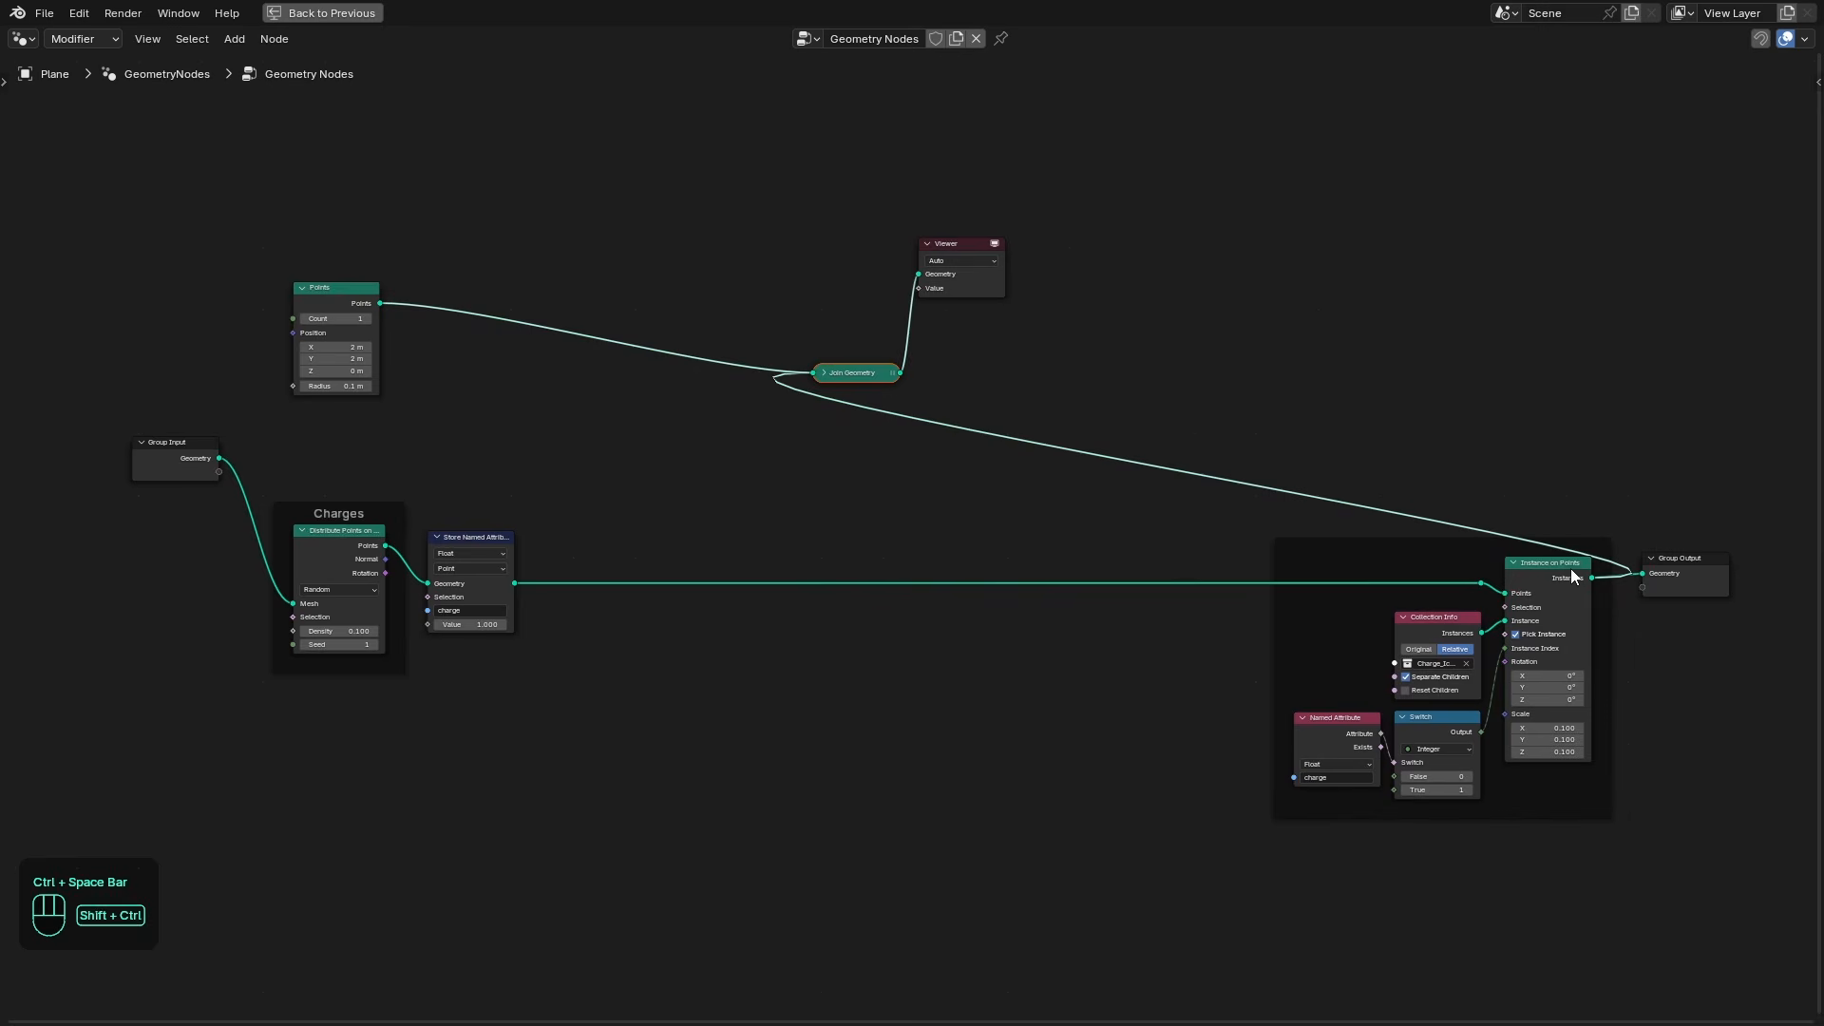
drag(898, 387, 1698, 336)
alt+shift+click(1696, 337)
drag(1712, 579, 1717, 345)
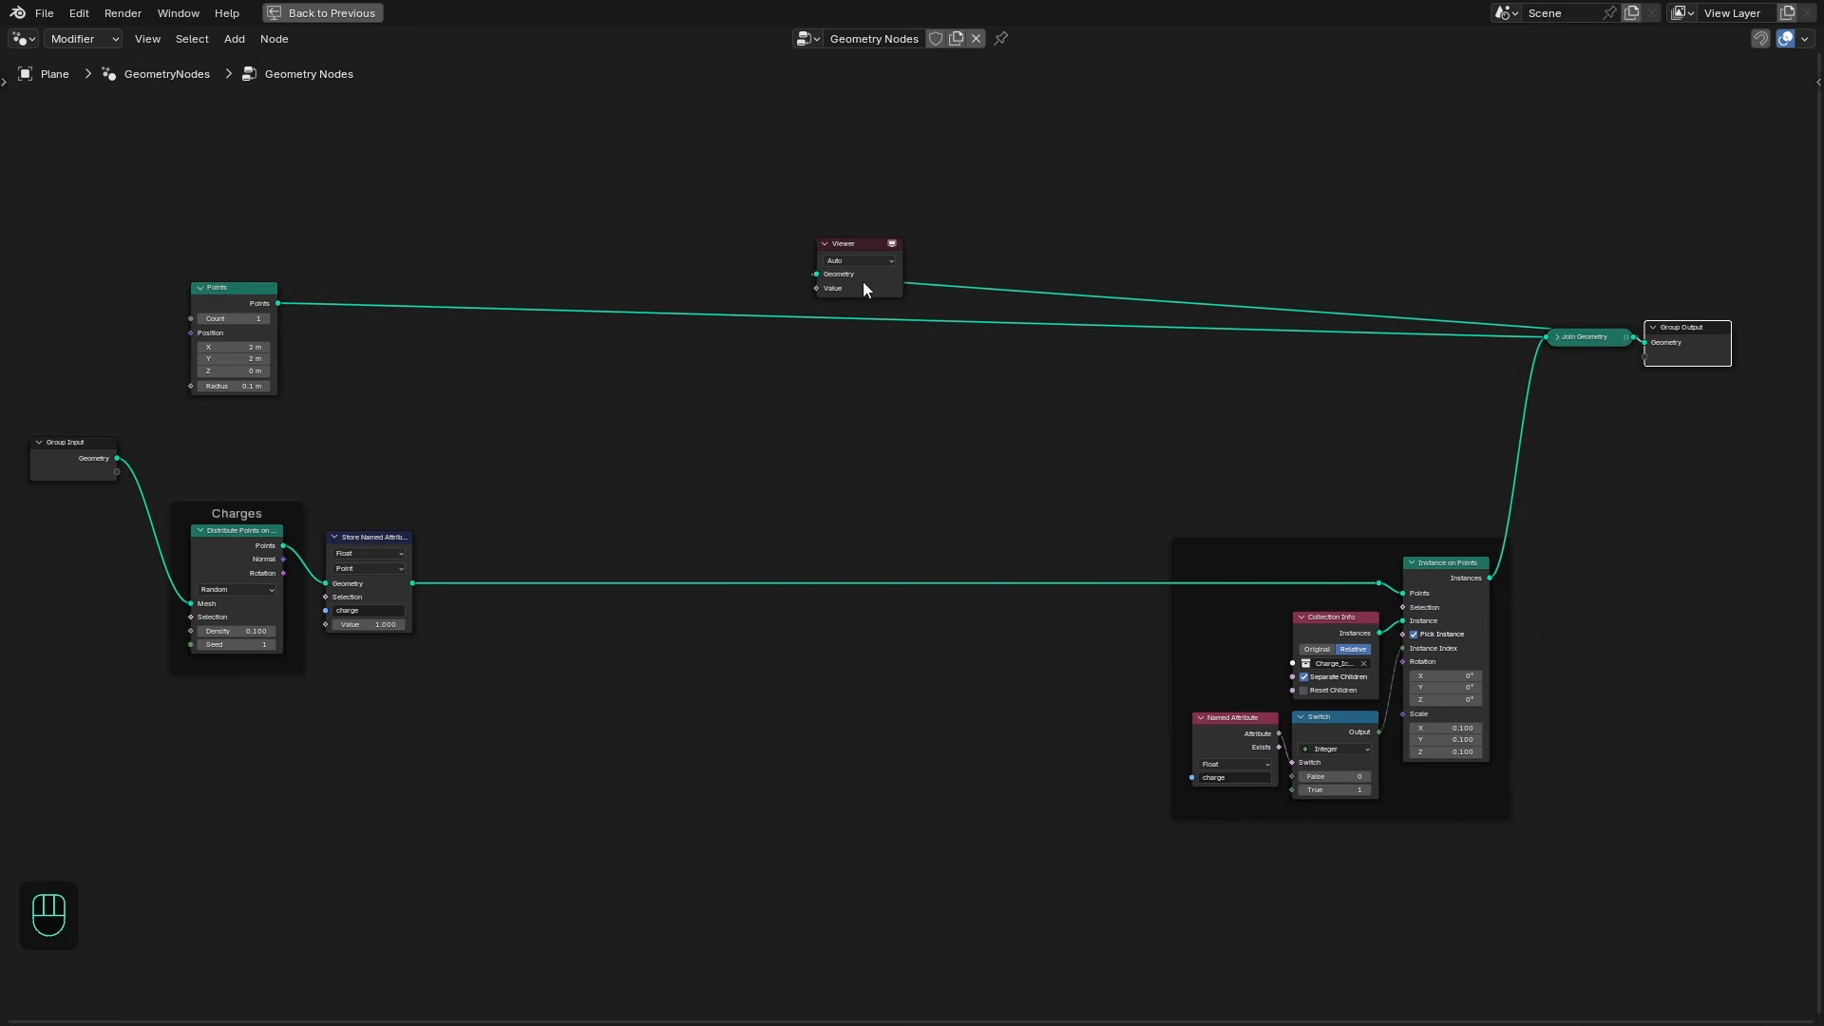
- Put the Points node into a frame labelled "Position Points"
middle_drag(285, 290, 694, 285)
scroll(684, 285, up, 1)
drag(659, 281, 666, 307)
text(fPosition Points)
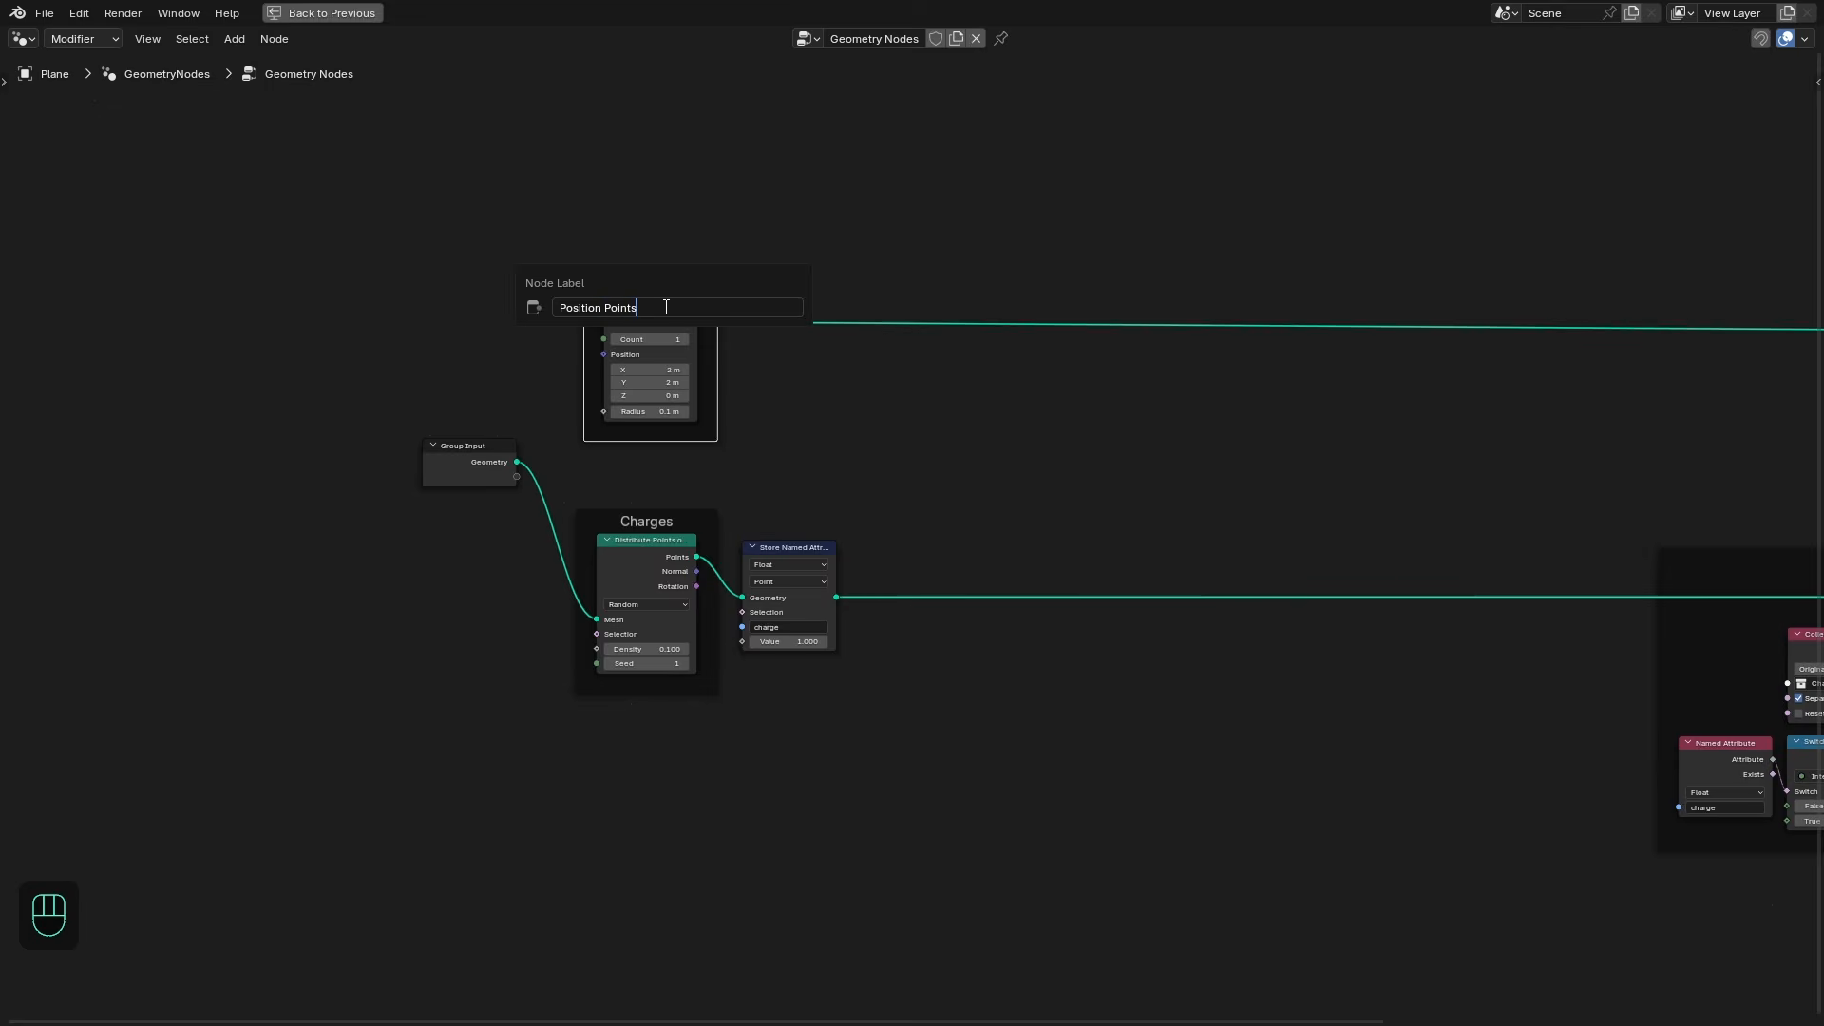
key(Return)
key(ctrl+space)
drag(828, 248, 1013, 313)
middle_drag(850, 543, 828, 535)
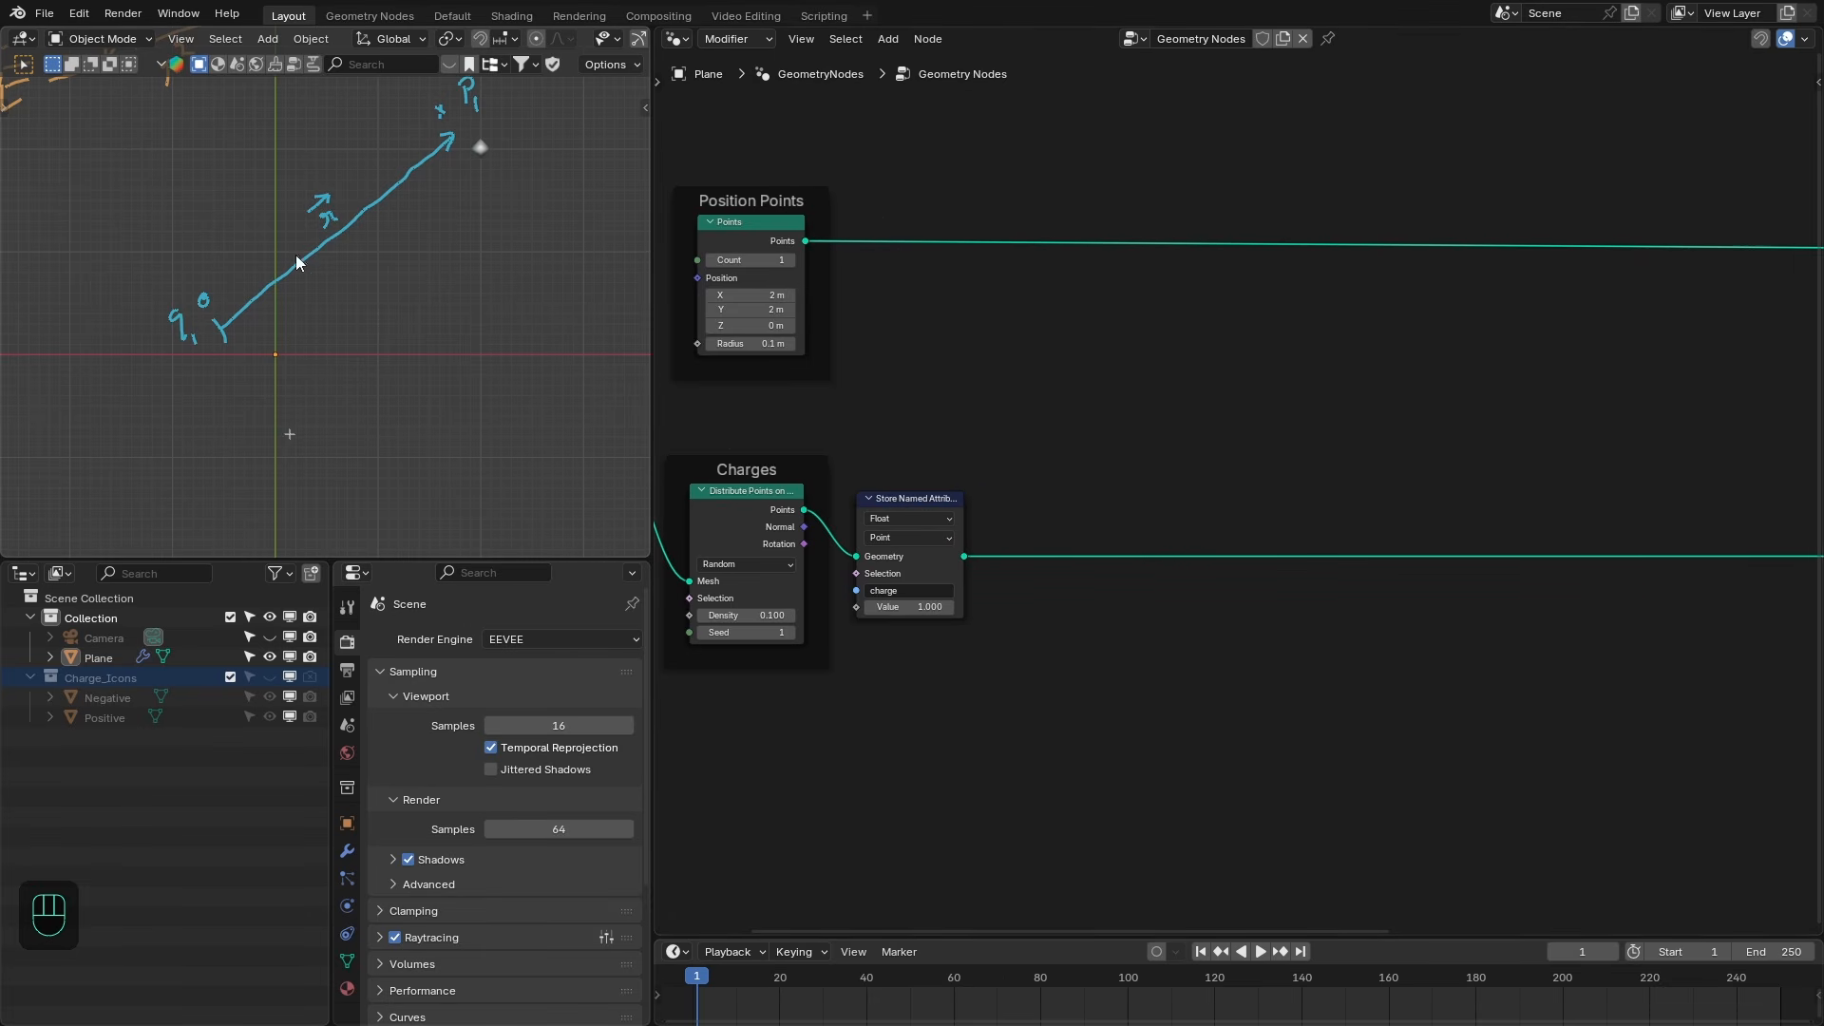
- Add a Sample Index node fed by the Points geometry and set its data type to Vector
drag(806, 252, 1155, 460)
text(sample i)
key(Return)
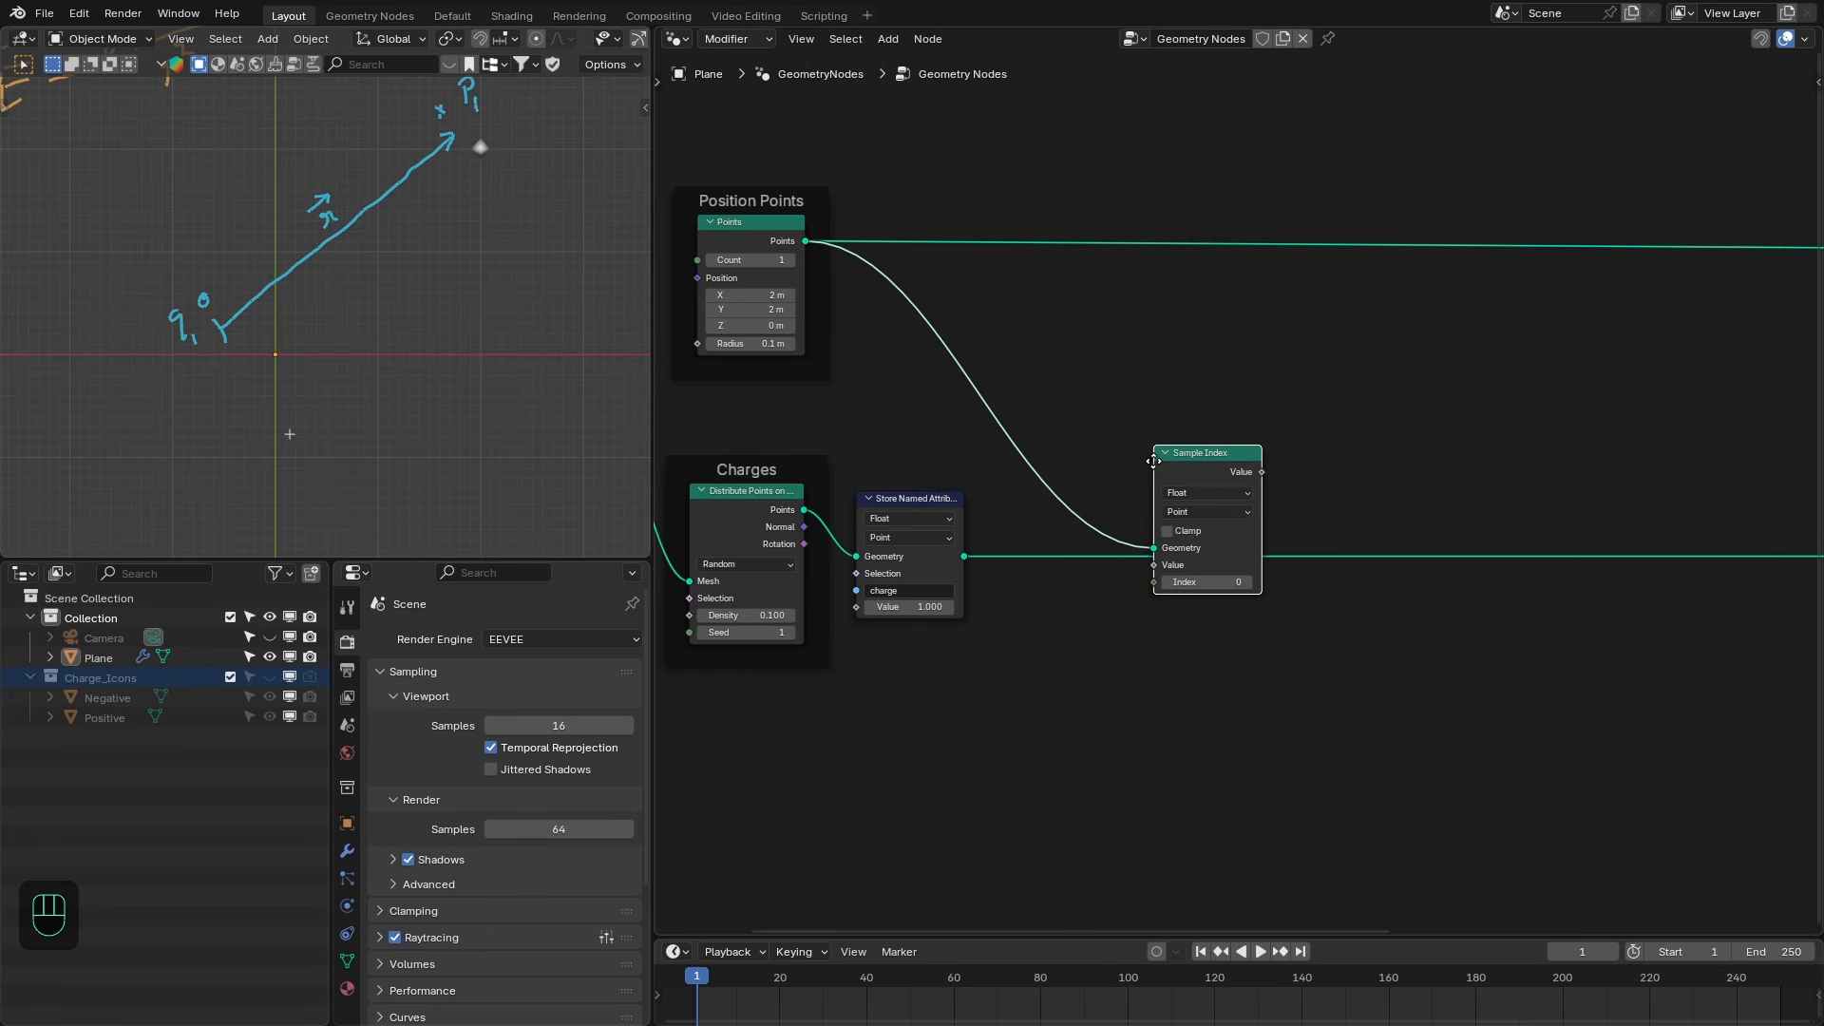
click(1104, 399)
click(1144, 429)
click(1140, 500)
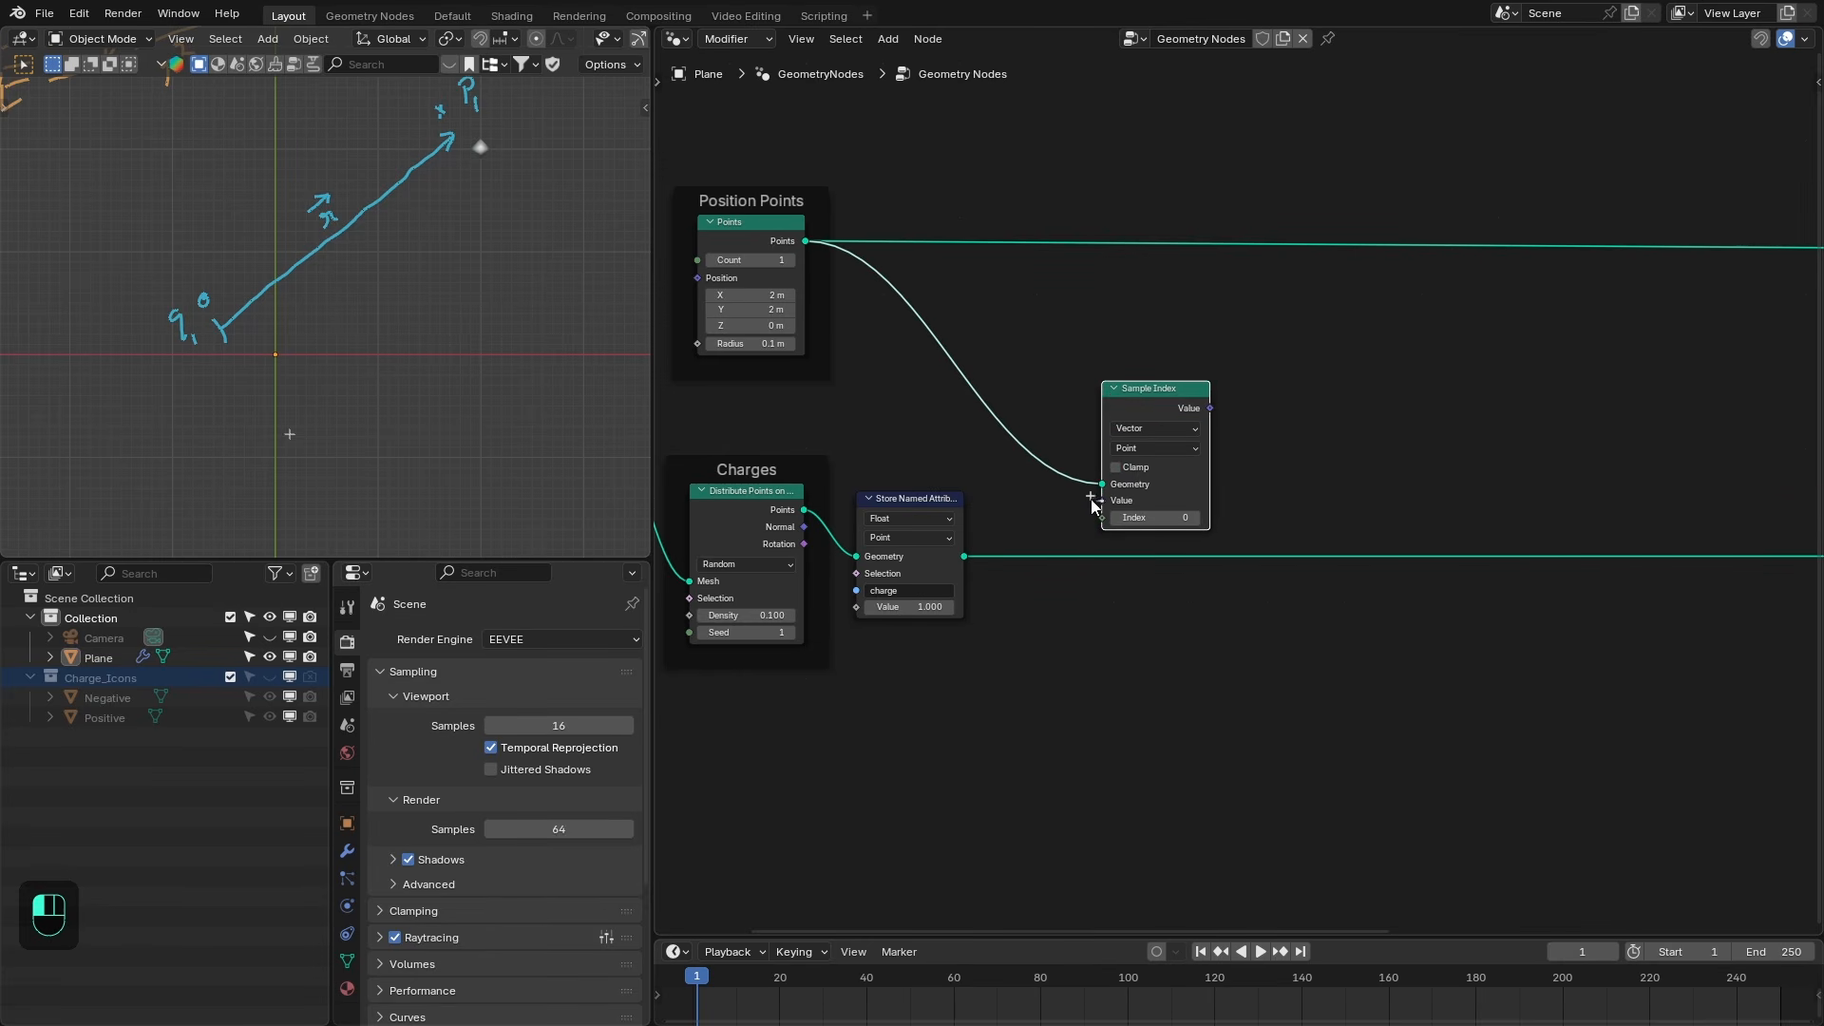
- Connect a Position node to the Sample Index value input
drag(1017, 485, 1017, 485)
text(pos)
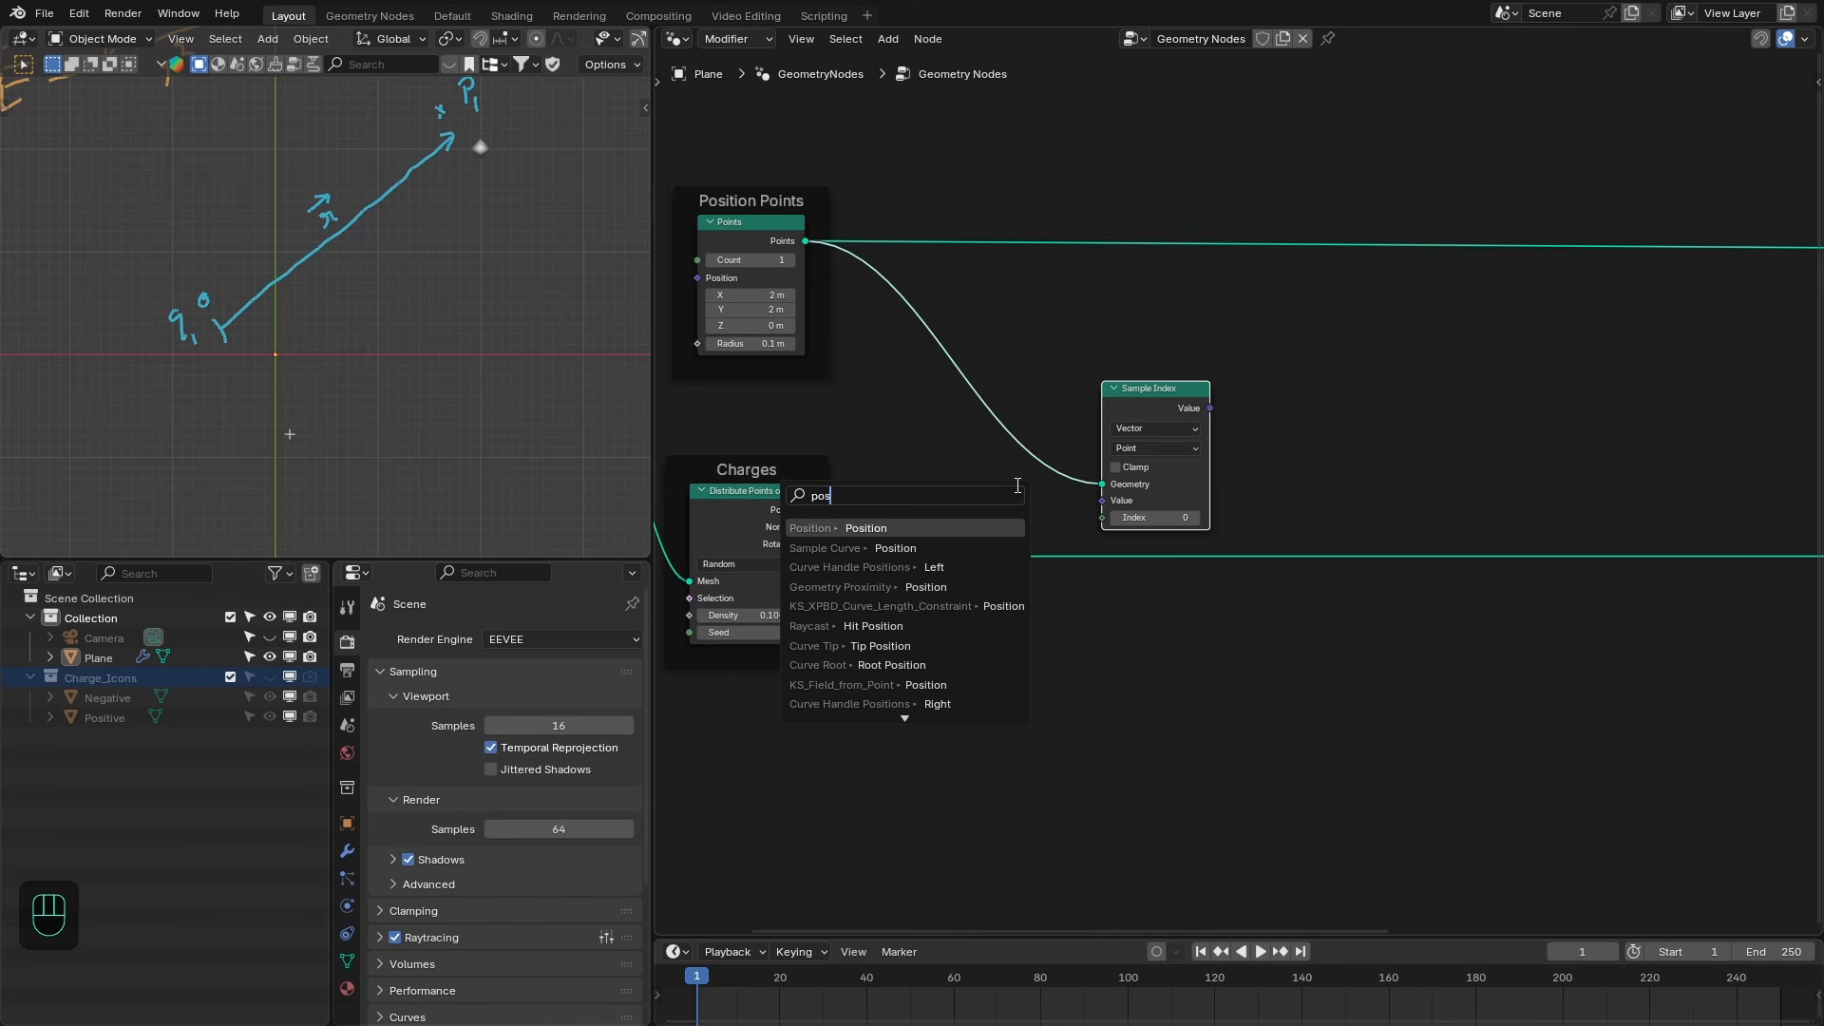
key(Return)
drag(1205, 422, 1098, 468)
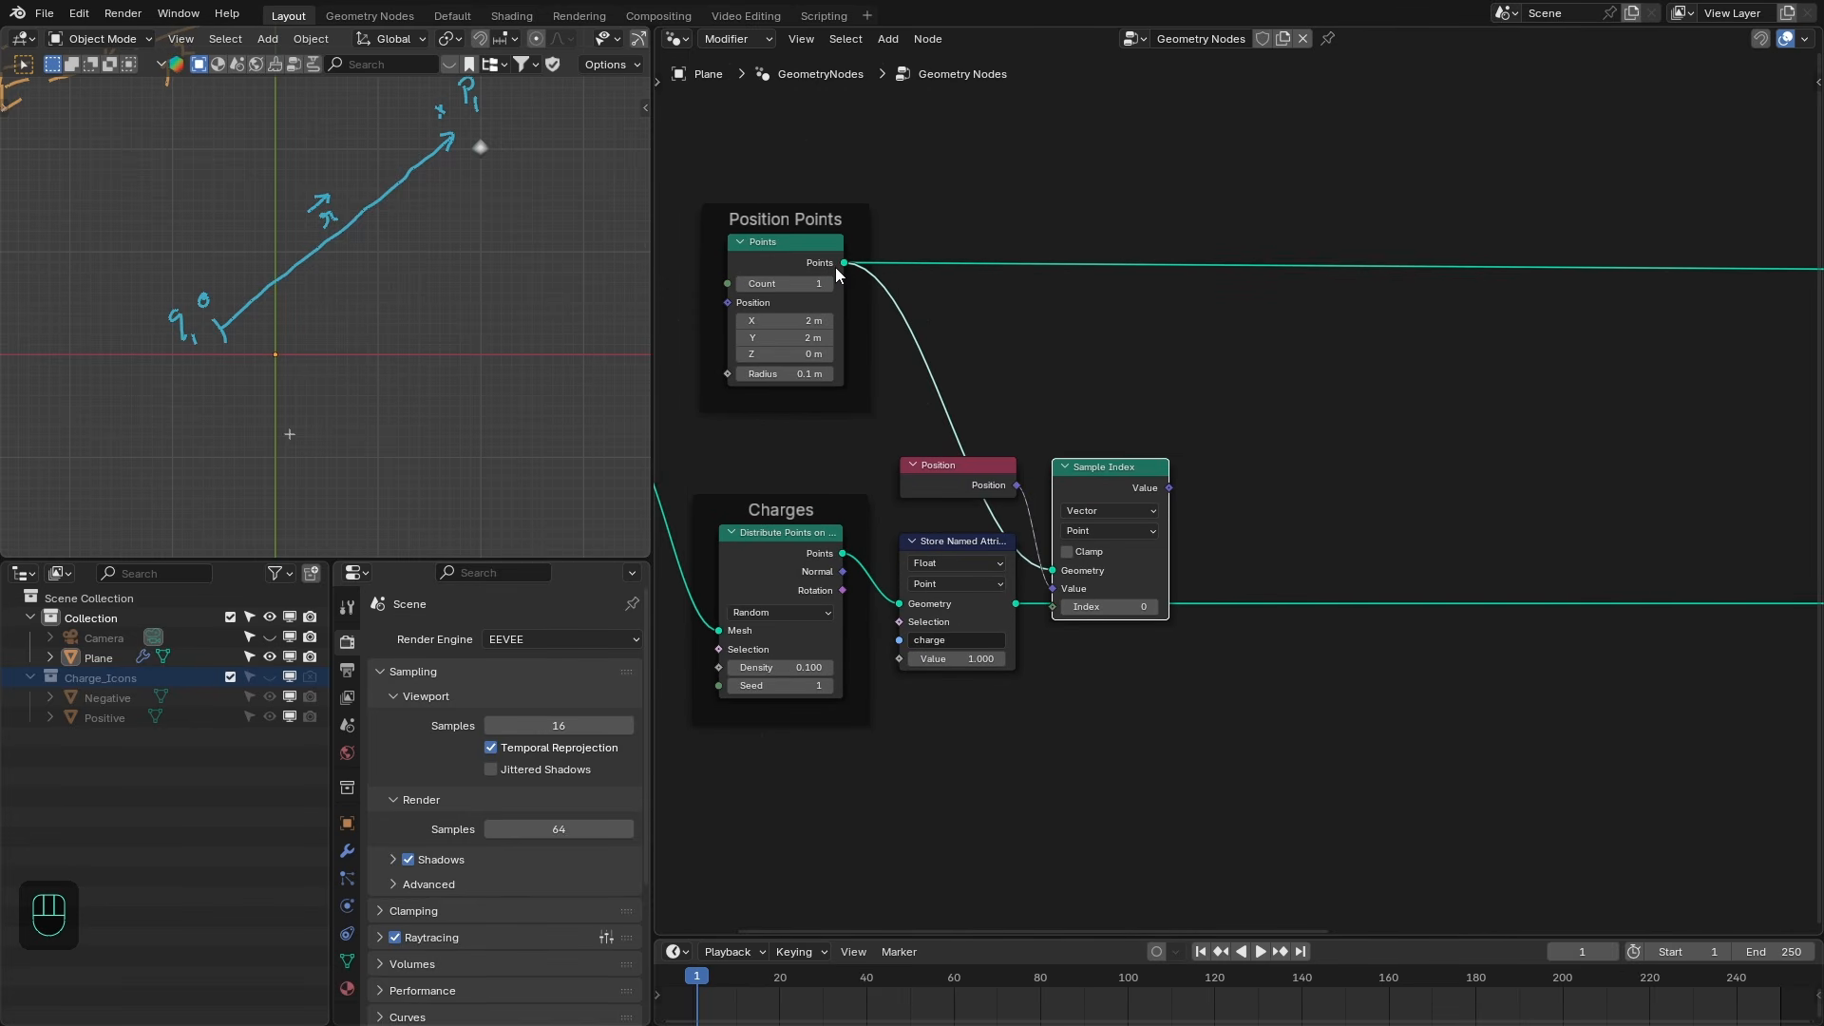
middle_drag(1055, 401, 1040, 394)
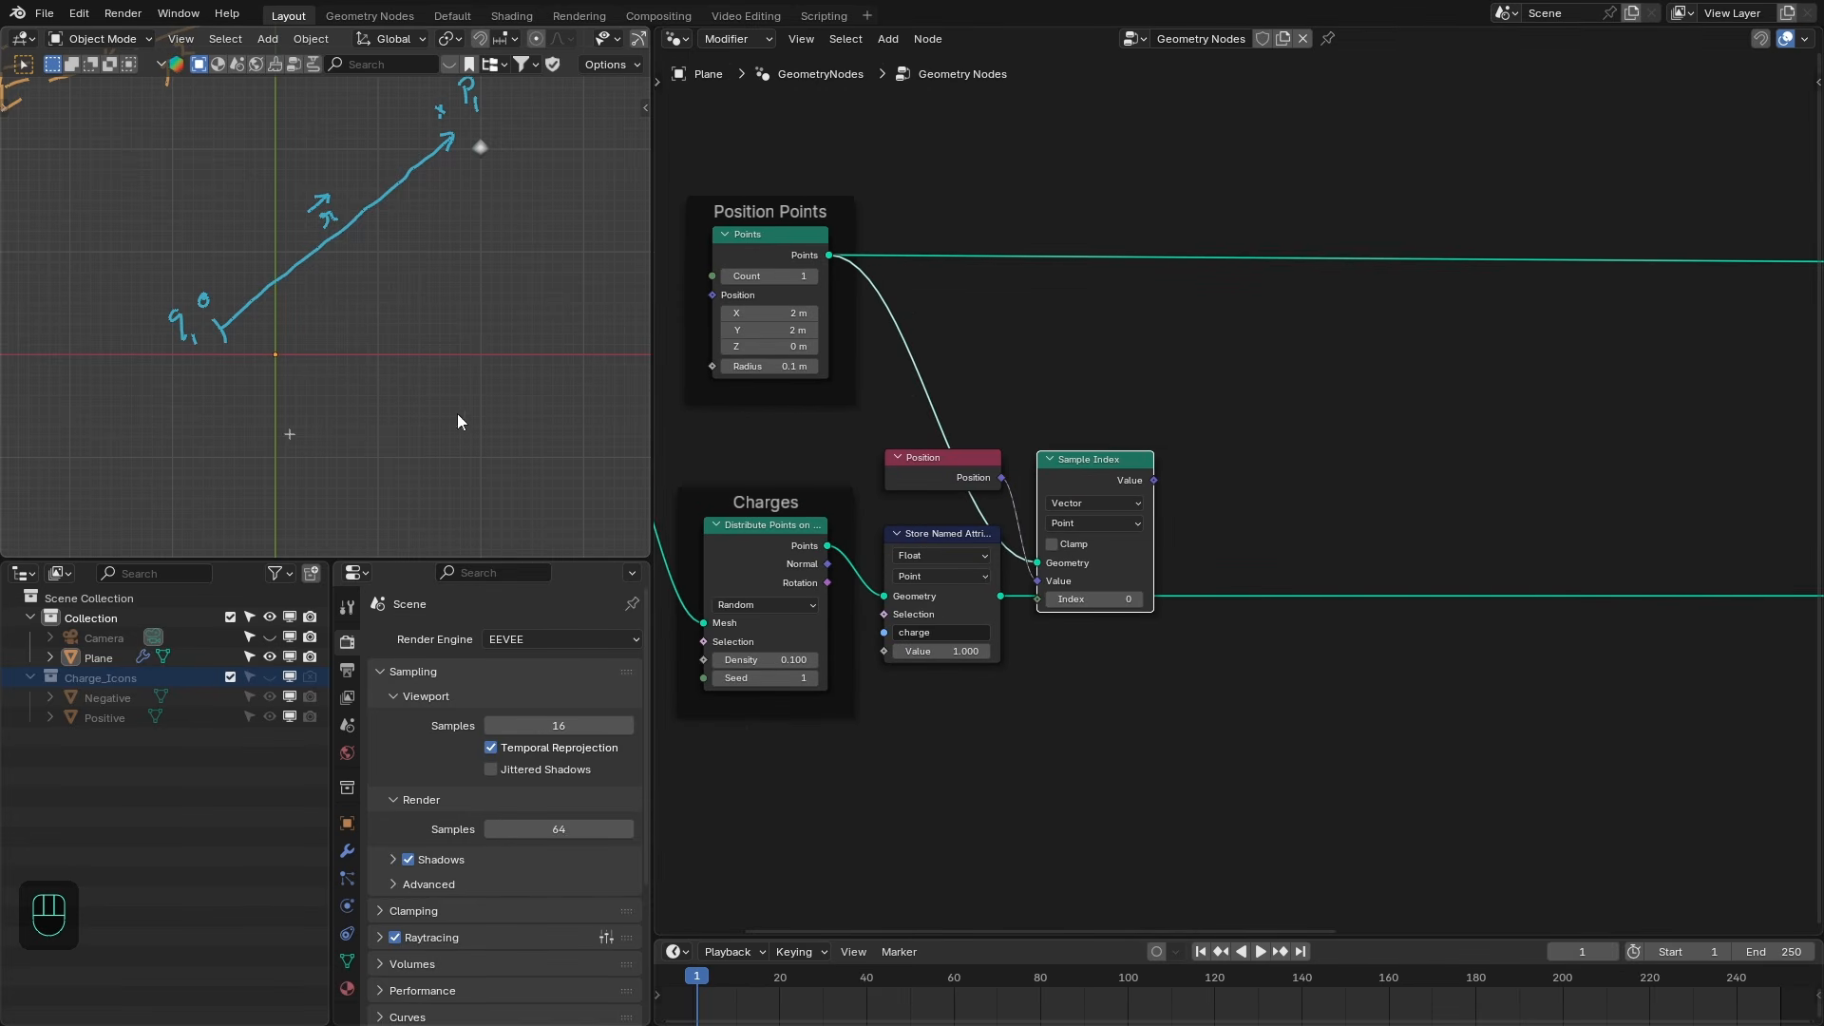
middle_drag(1122, 516, 1084, 481)
- Preview the sampled position and the points in a Viewer, then delete the Viewer node
ctrl+shift+click(1118, 438)
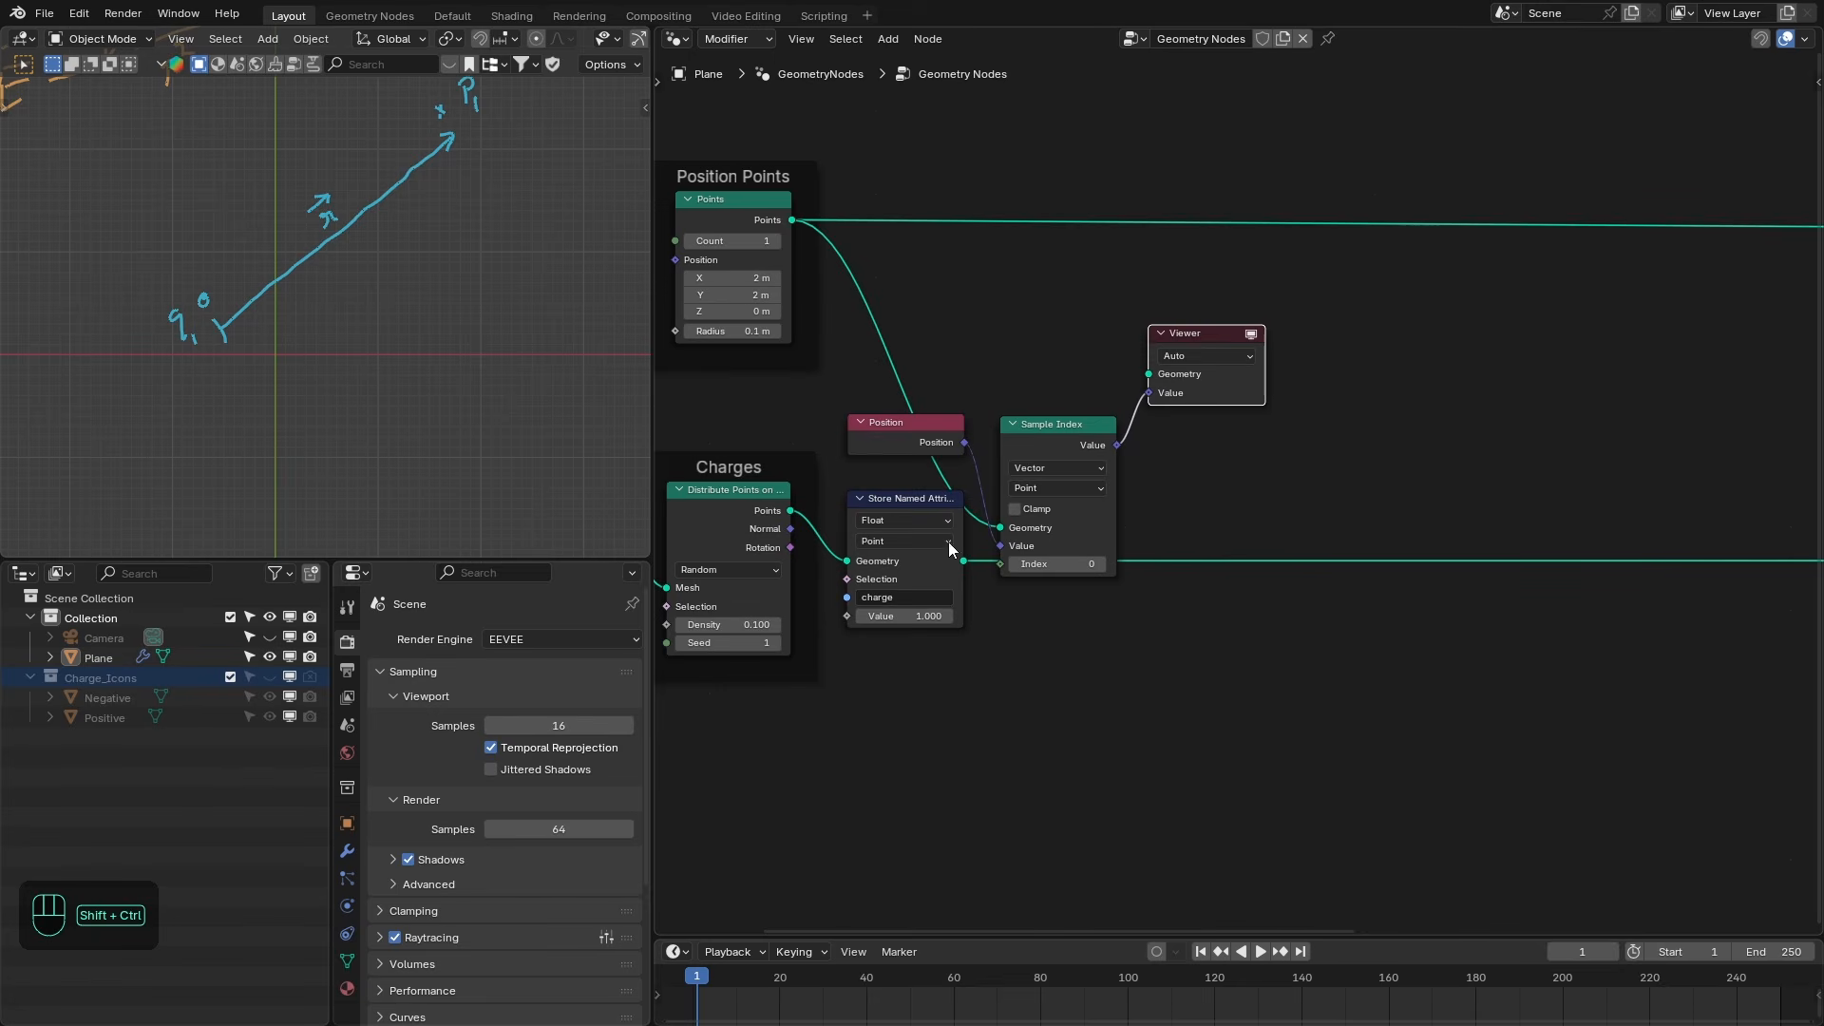
ctrl+shift+click(788, 220)
scroll(482, 136, up, 1)
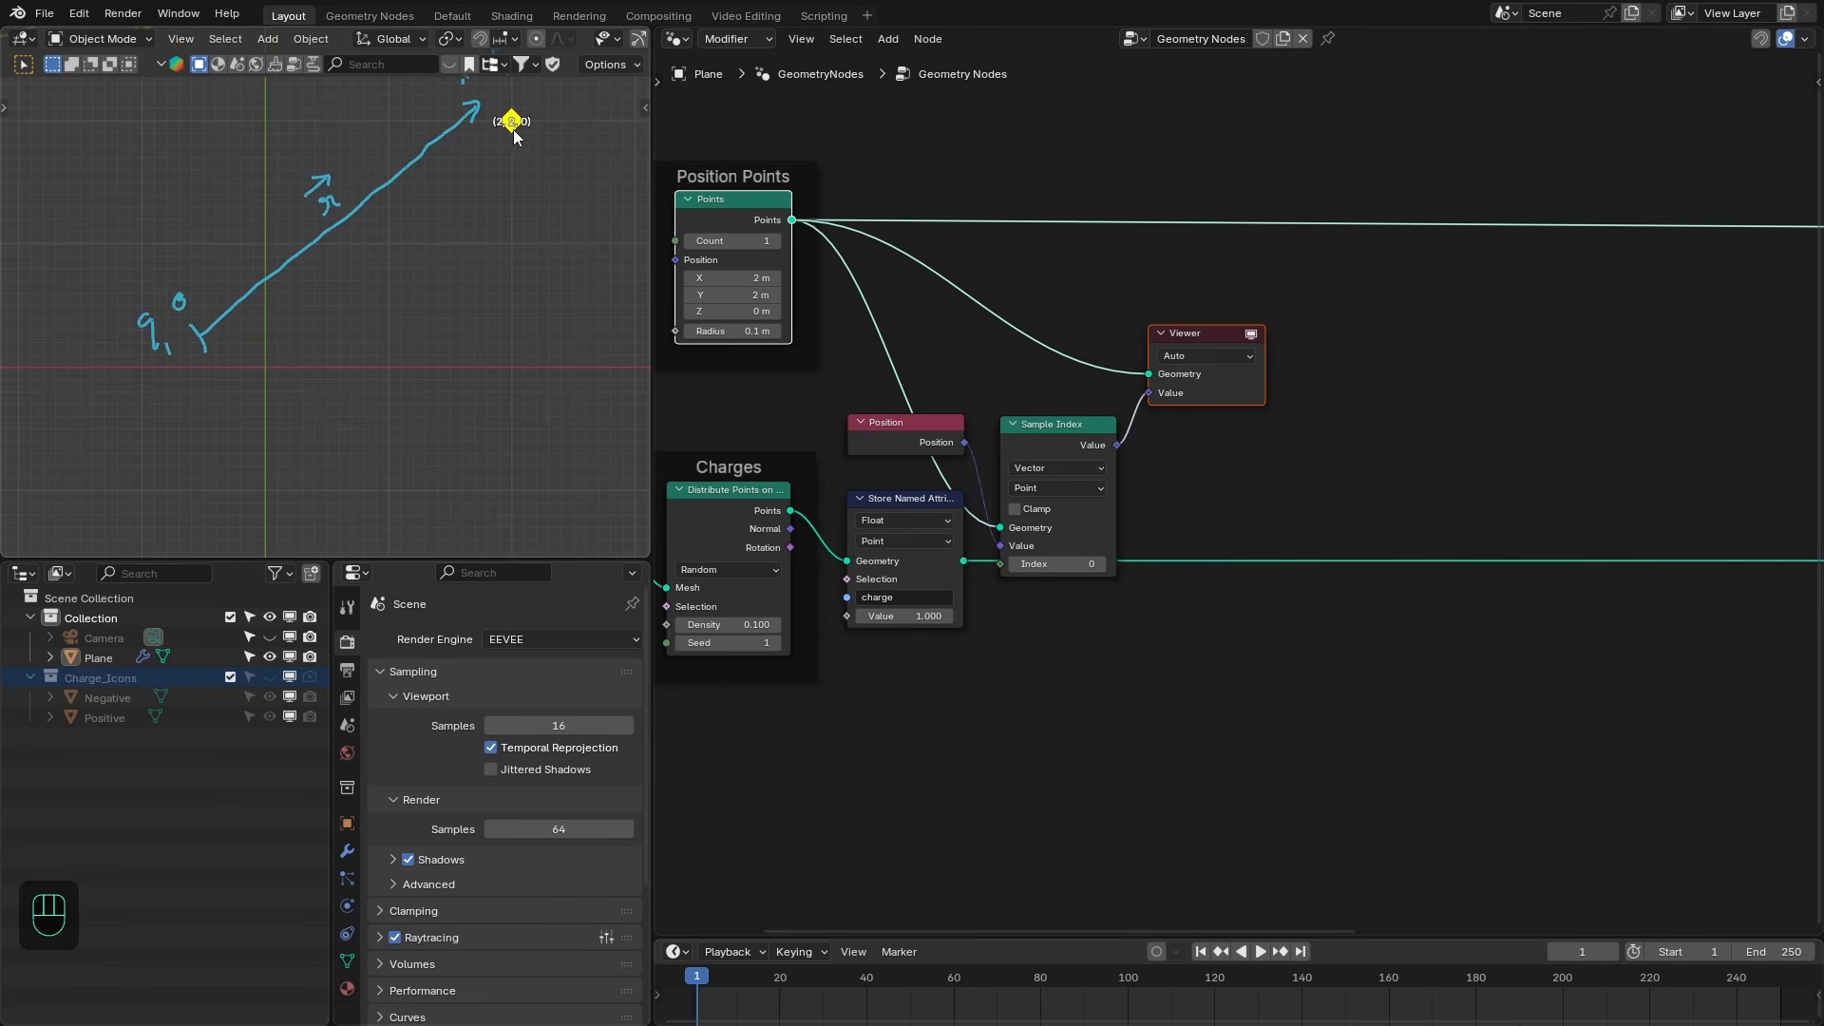
ctrl+shift+click(908, 570)
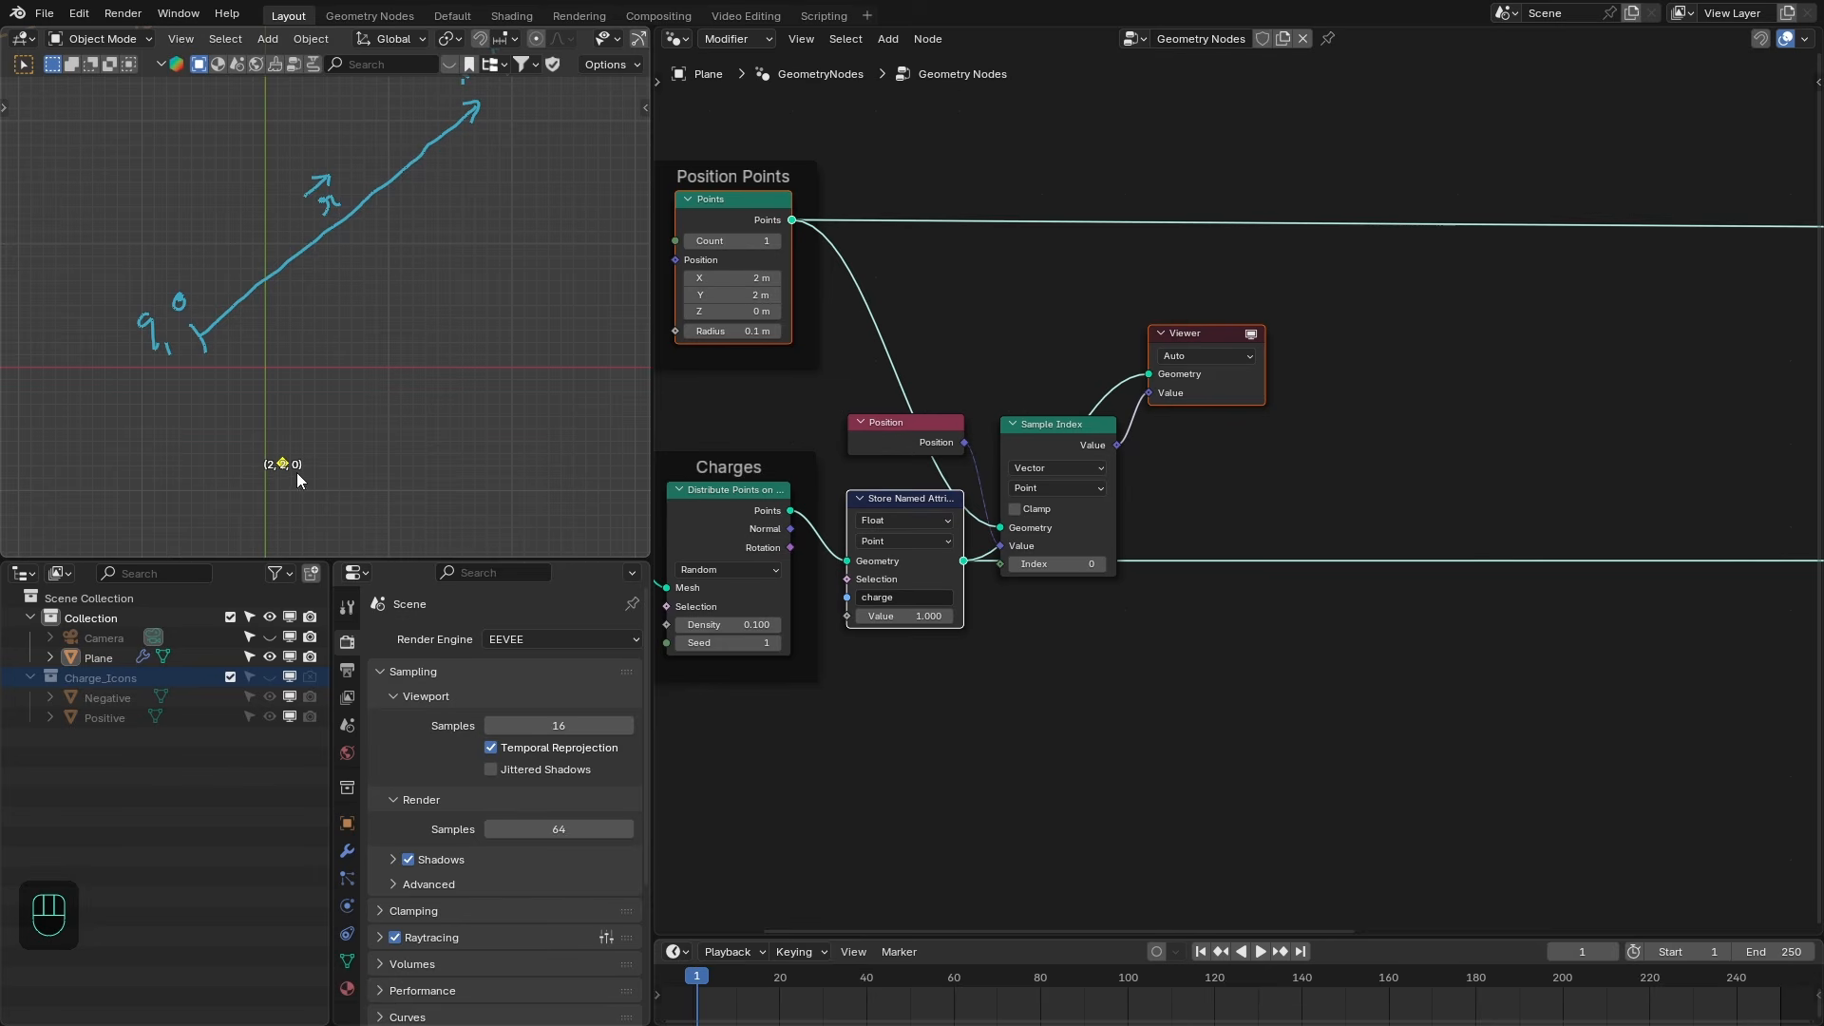
middle_drag(1287, 501, 1262, 488)
click(1174, 381)
key(x)
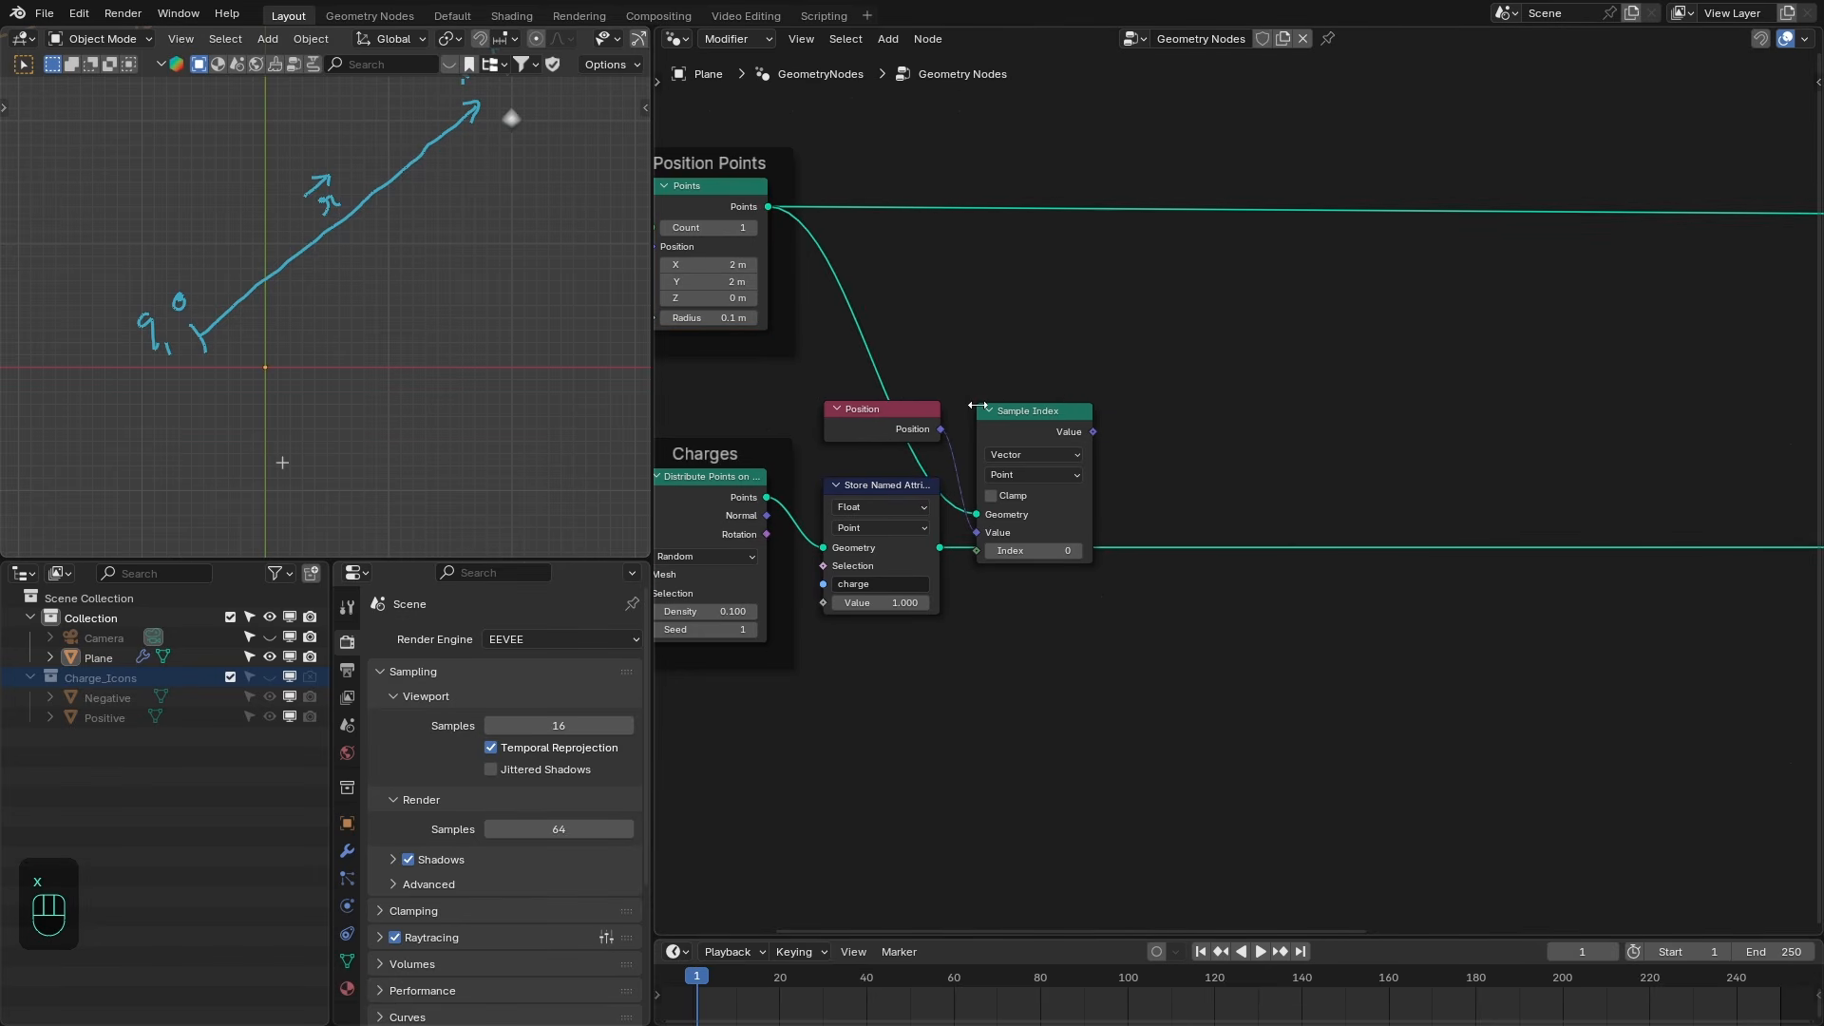
- Subtract a new Position node from the sampled position using a Vector Math Subtract node
drag(902, 384, 1027, 451)
drag(1027, 410, 1263, 392)
text(subtra)
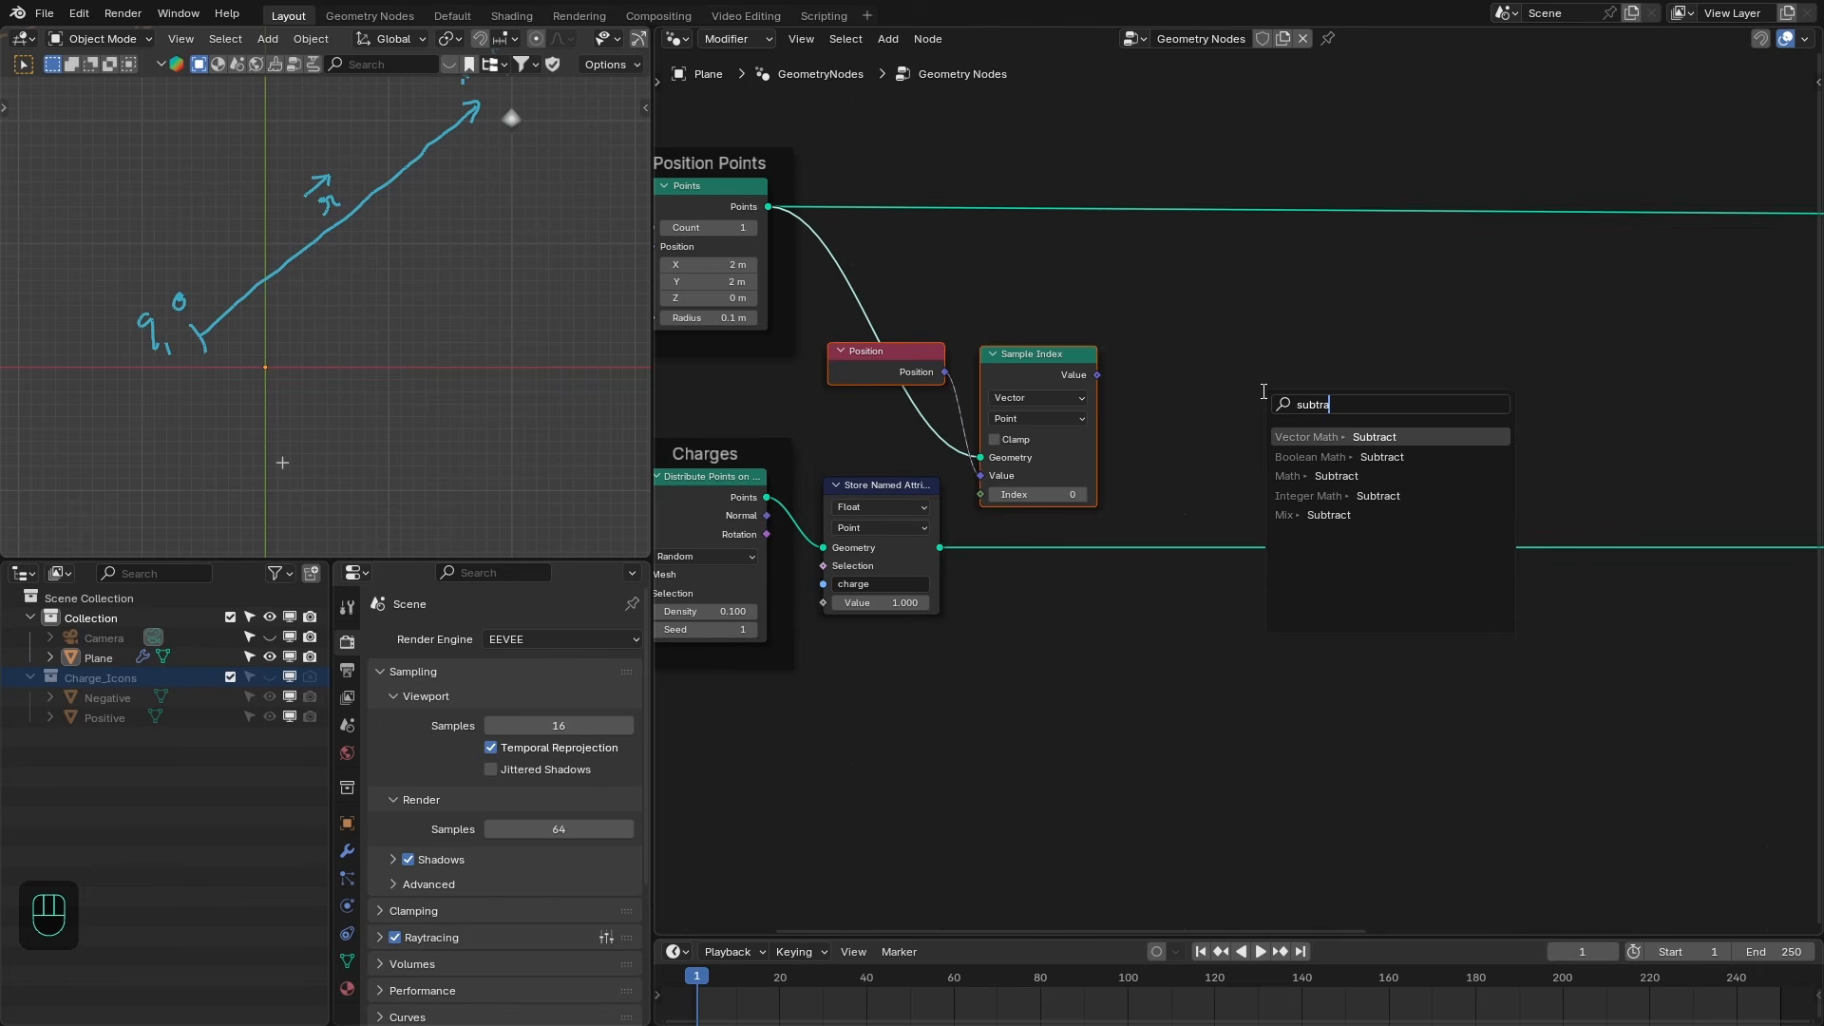
key(Return)
drag(1138, 435, 1112, 589)
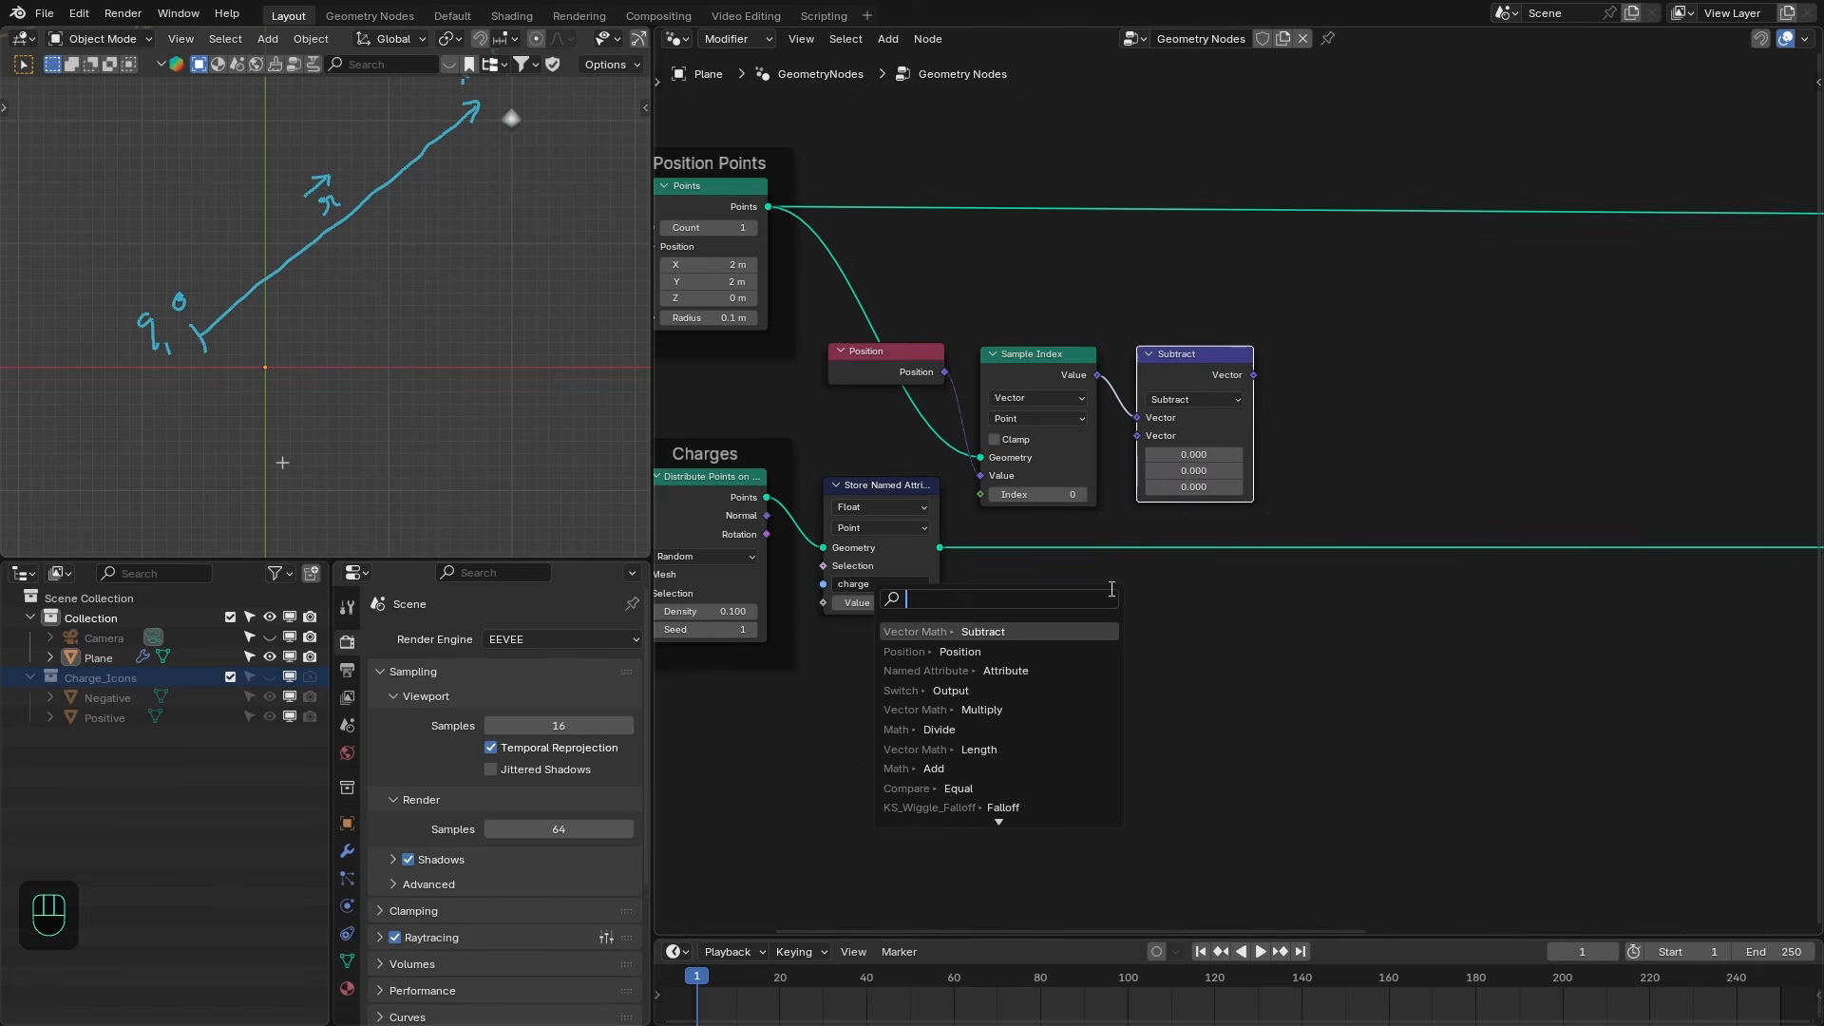
text(pos)
key(Return)
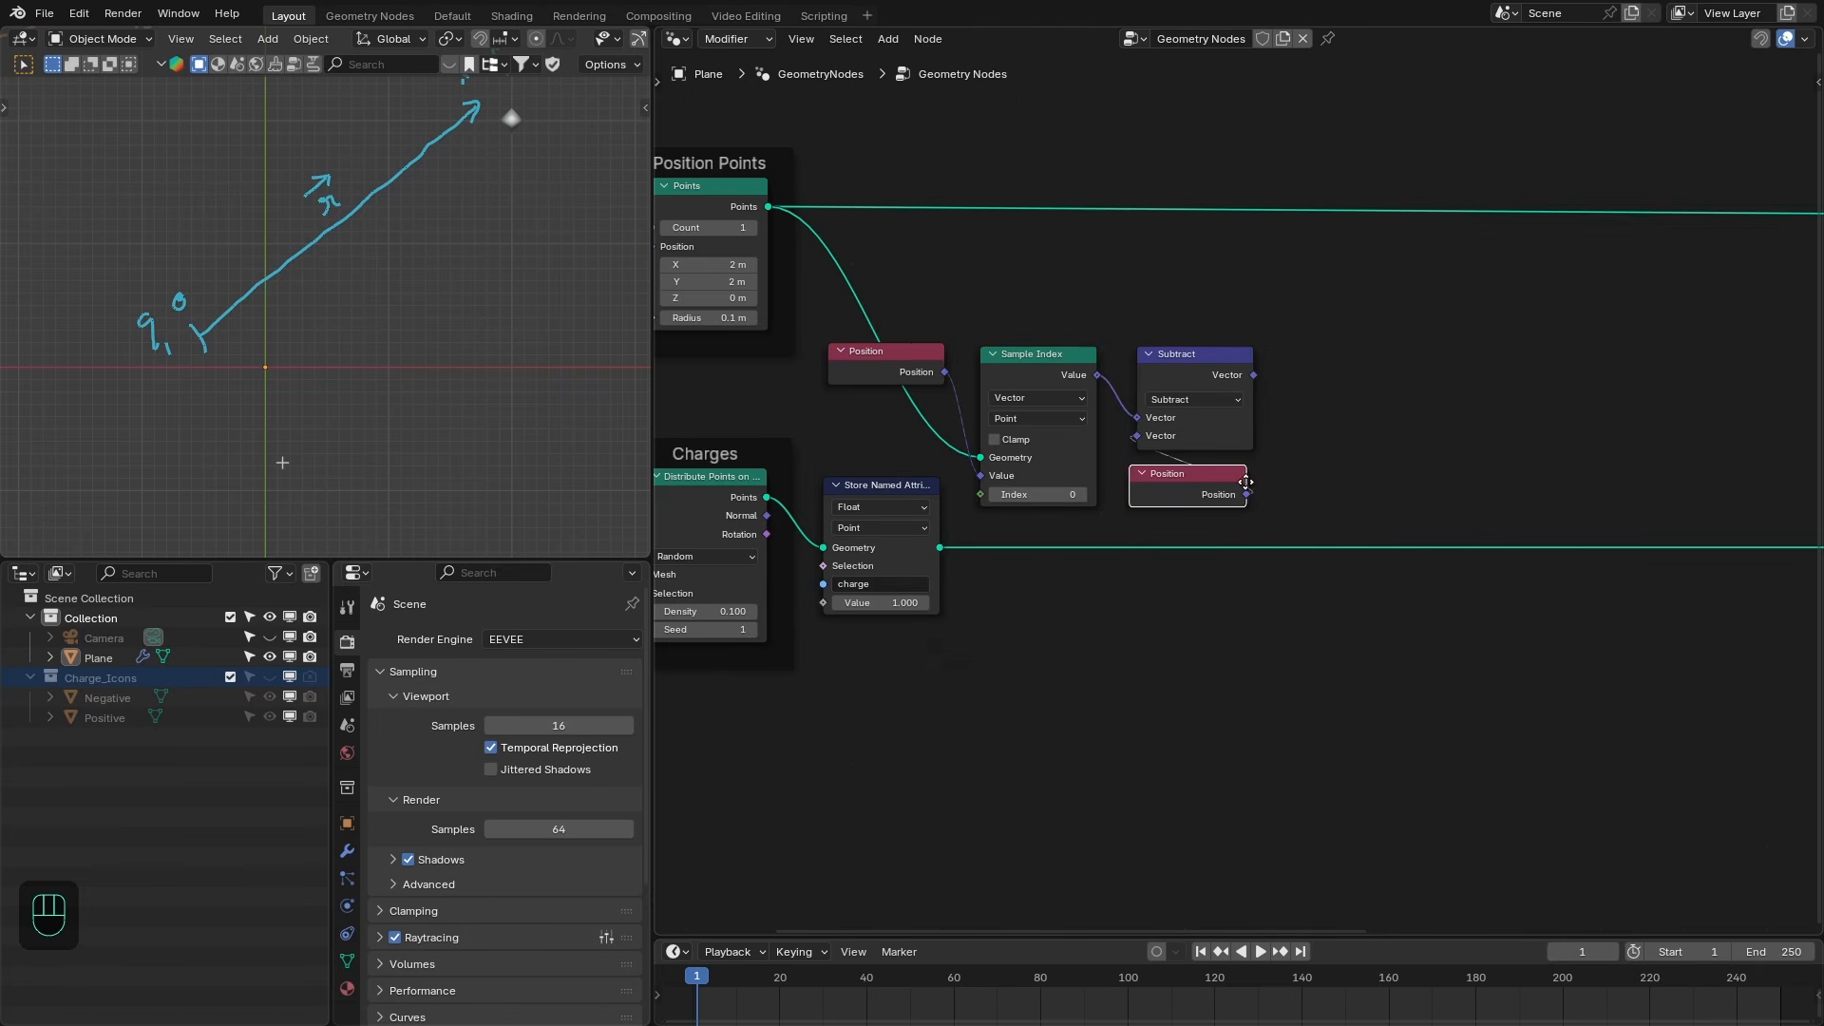
click(1245, 482)
drag(1297, 425, 1224, 474)
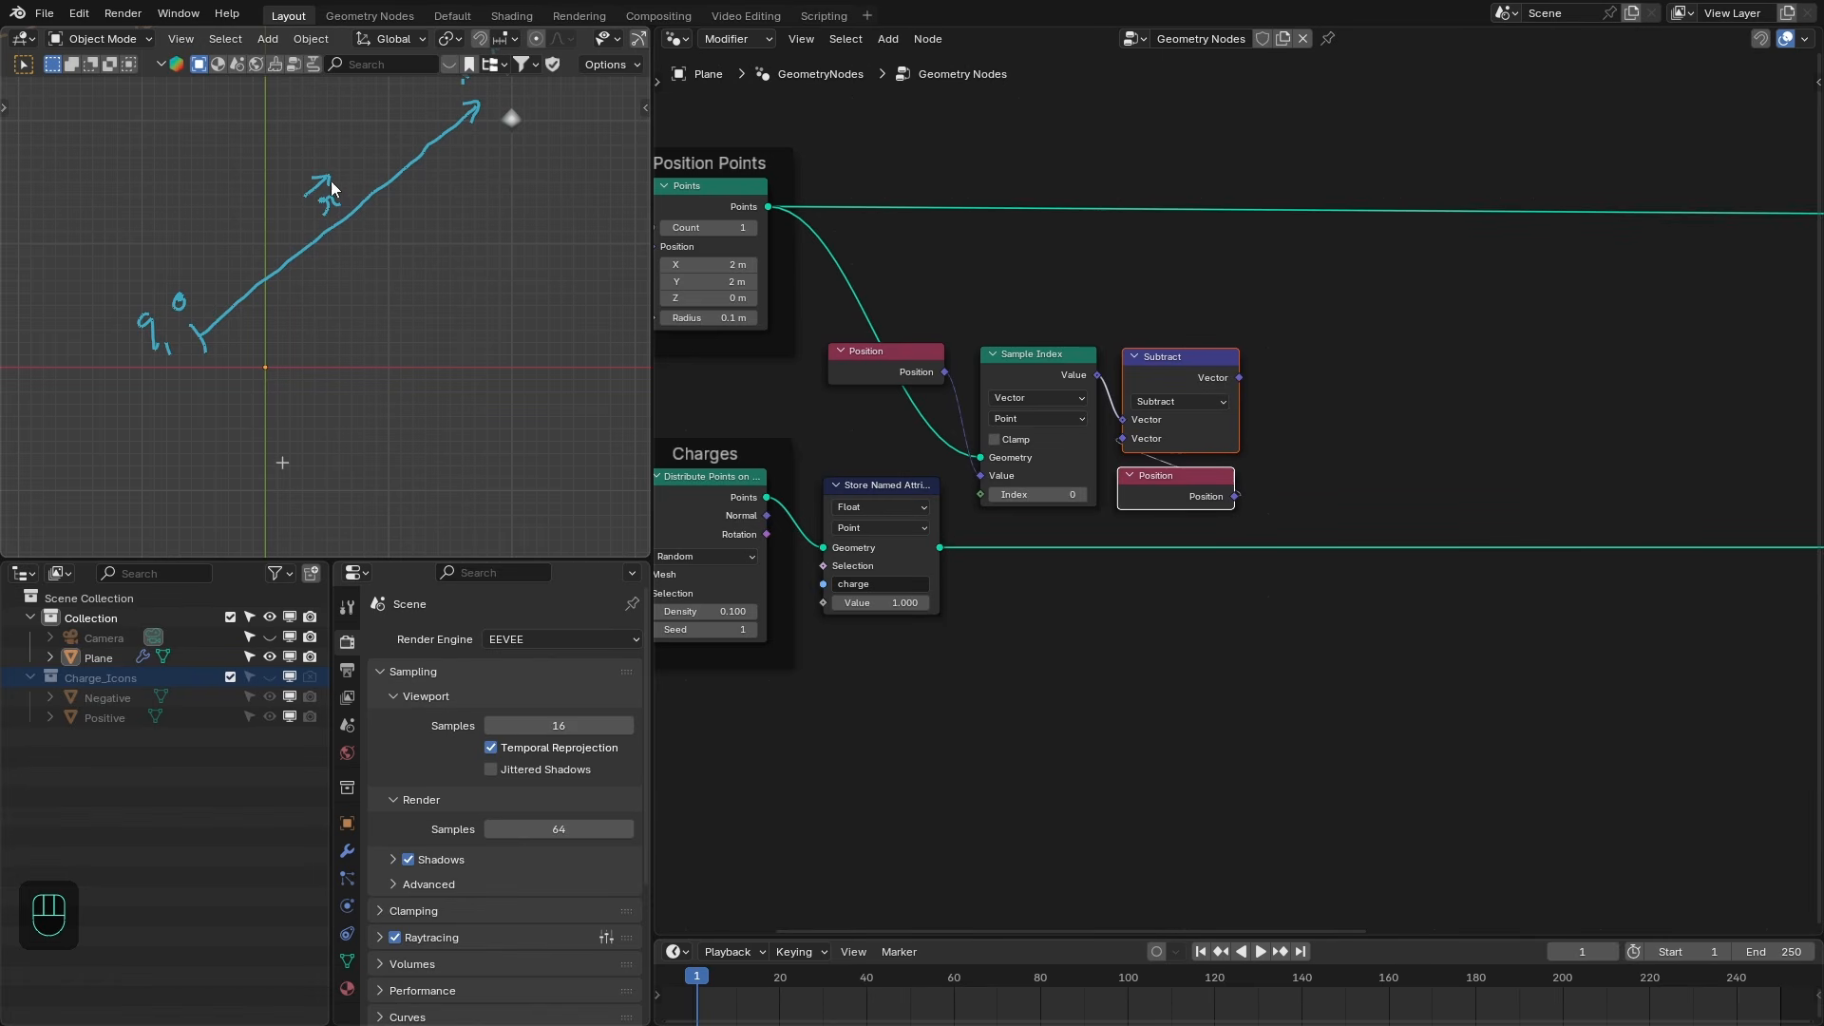
scroll(314, 346, down, 2)
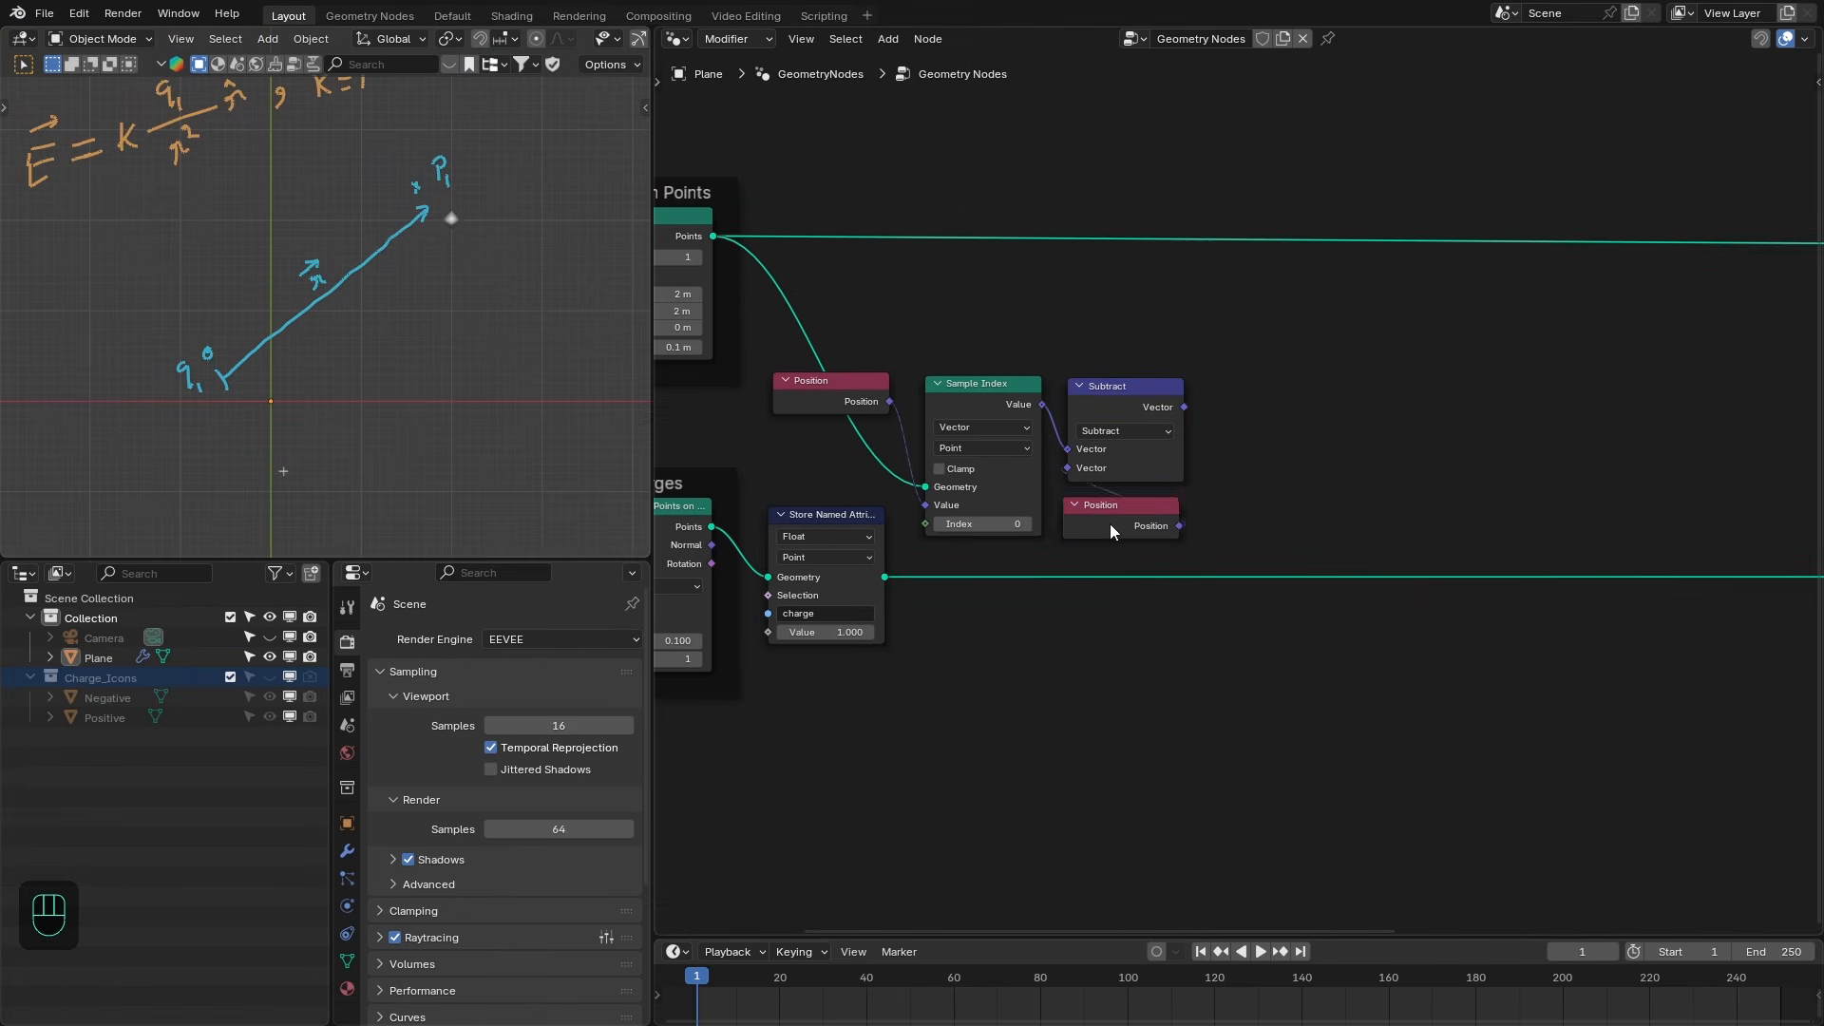
click(1123, 513)
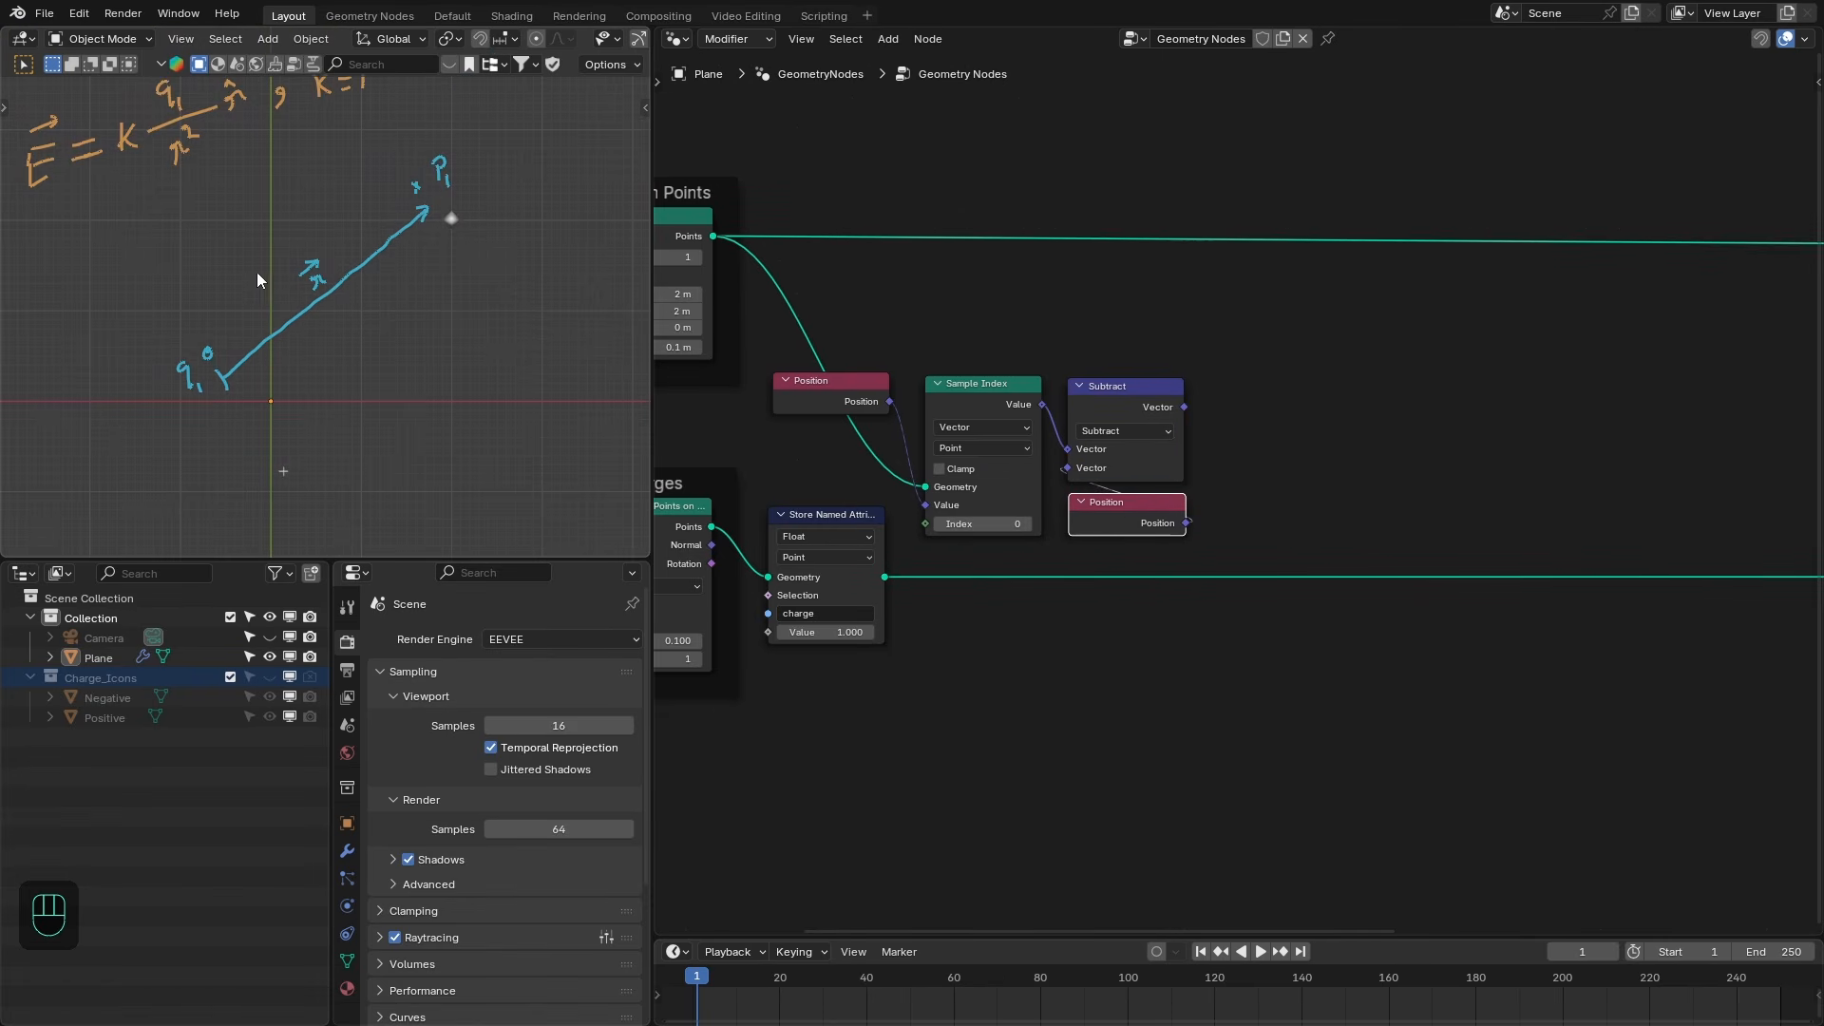
- Add a Normalize vector node on the subtraction result and collapse it
drag(1184, 406, 1205, 389)
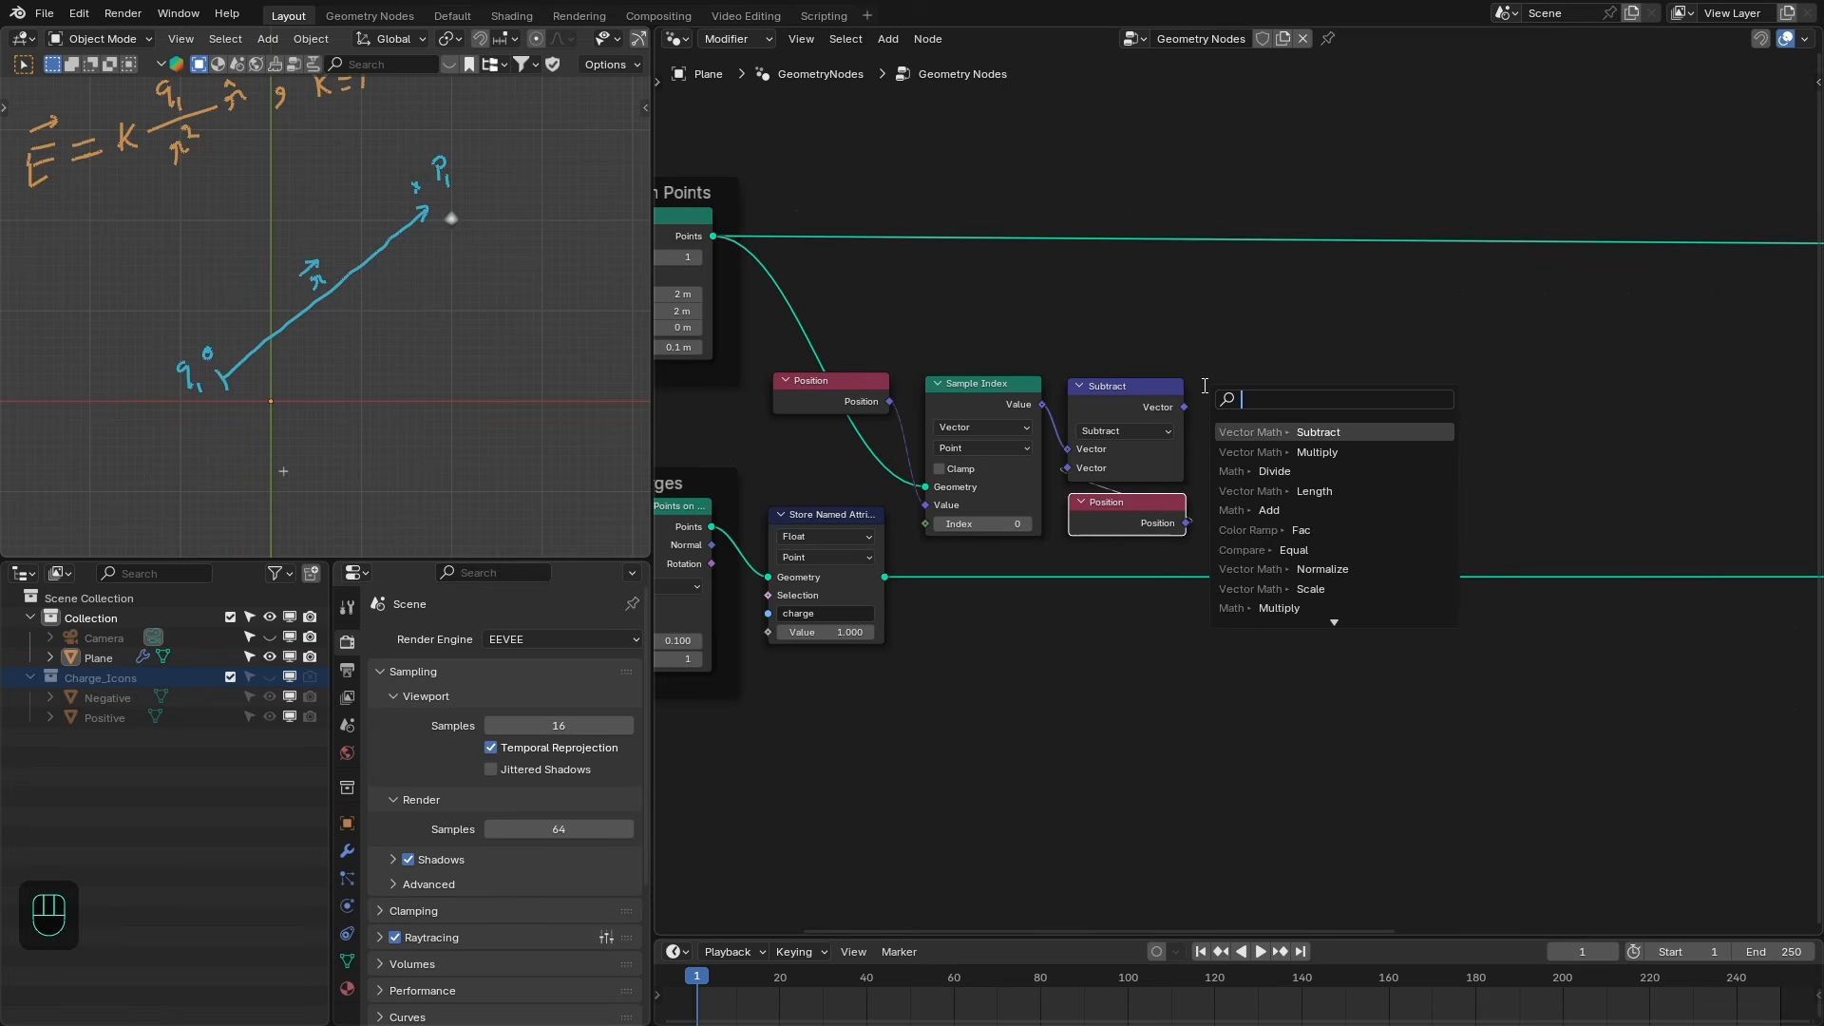
text(dist)
key(BackSpace)
key(BackSpace)
key(BackSpace)
key(BackSpace)
text(normal)
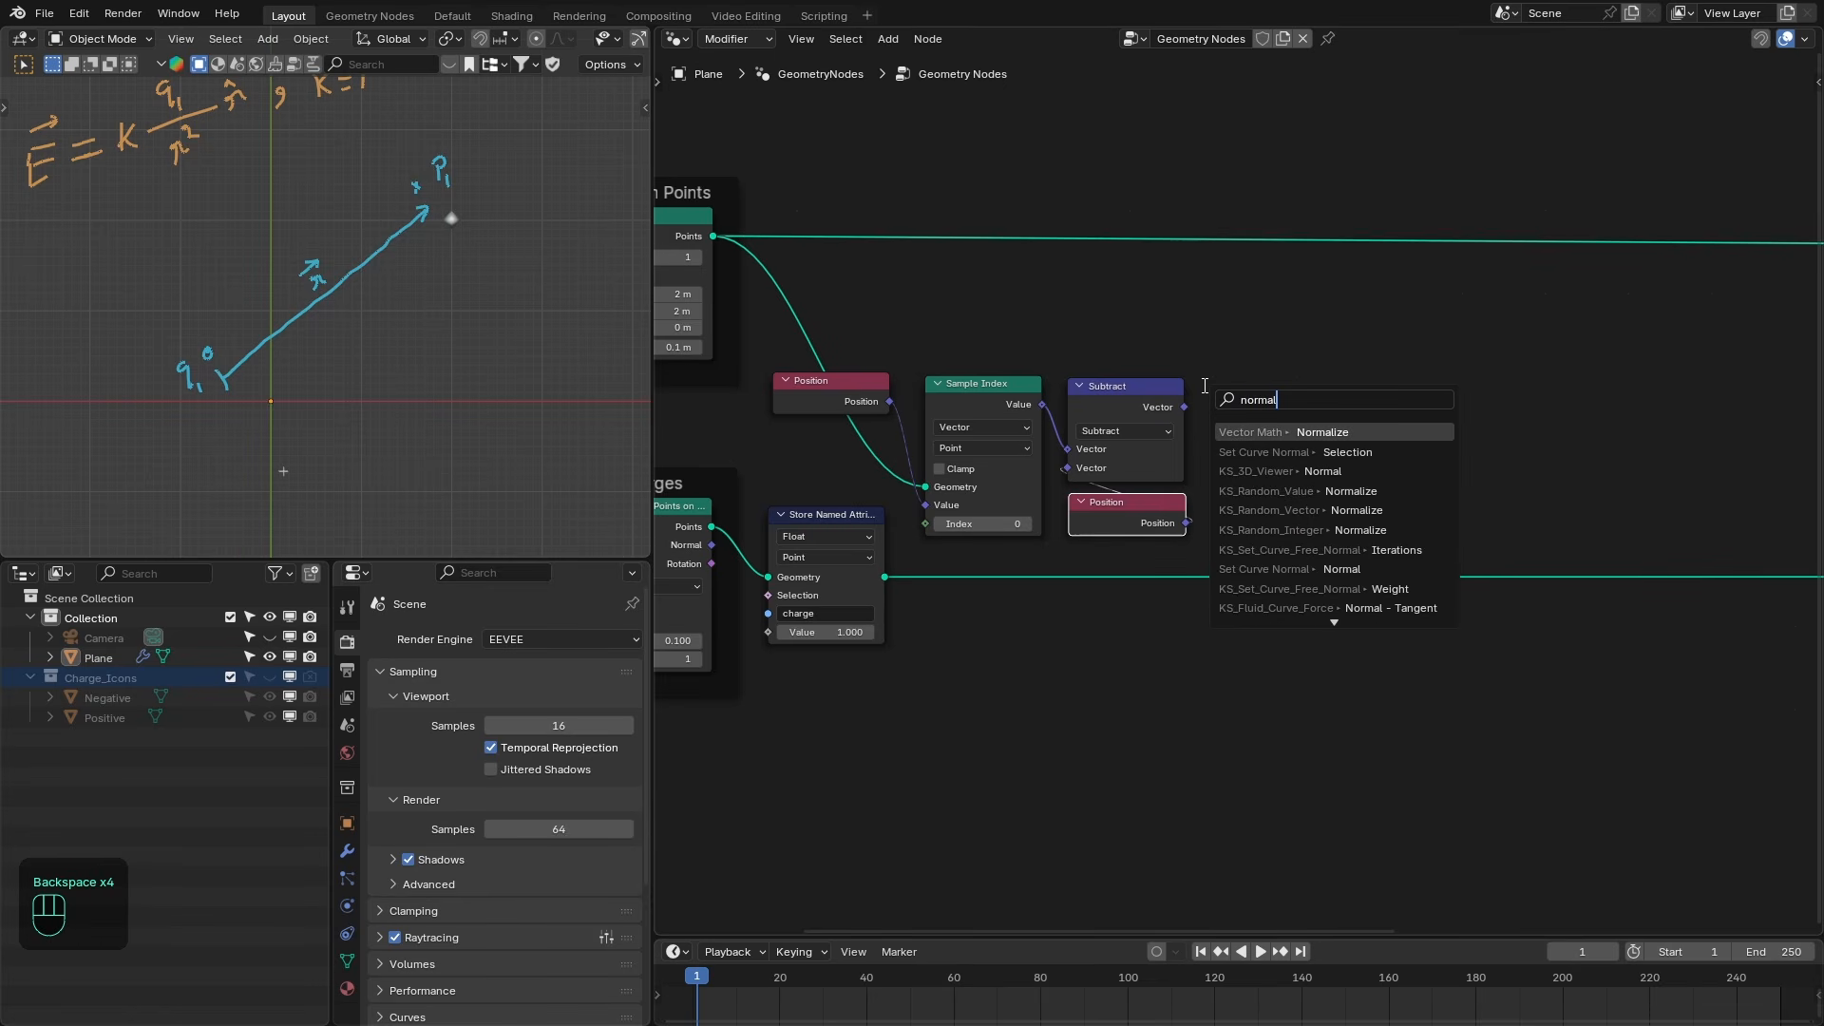
key(Return)
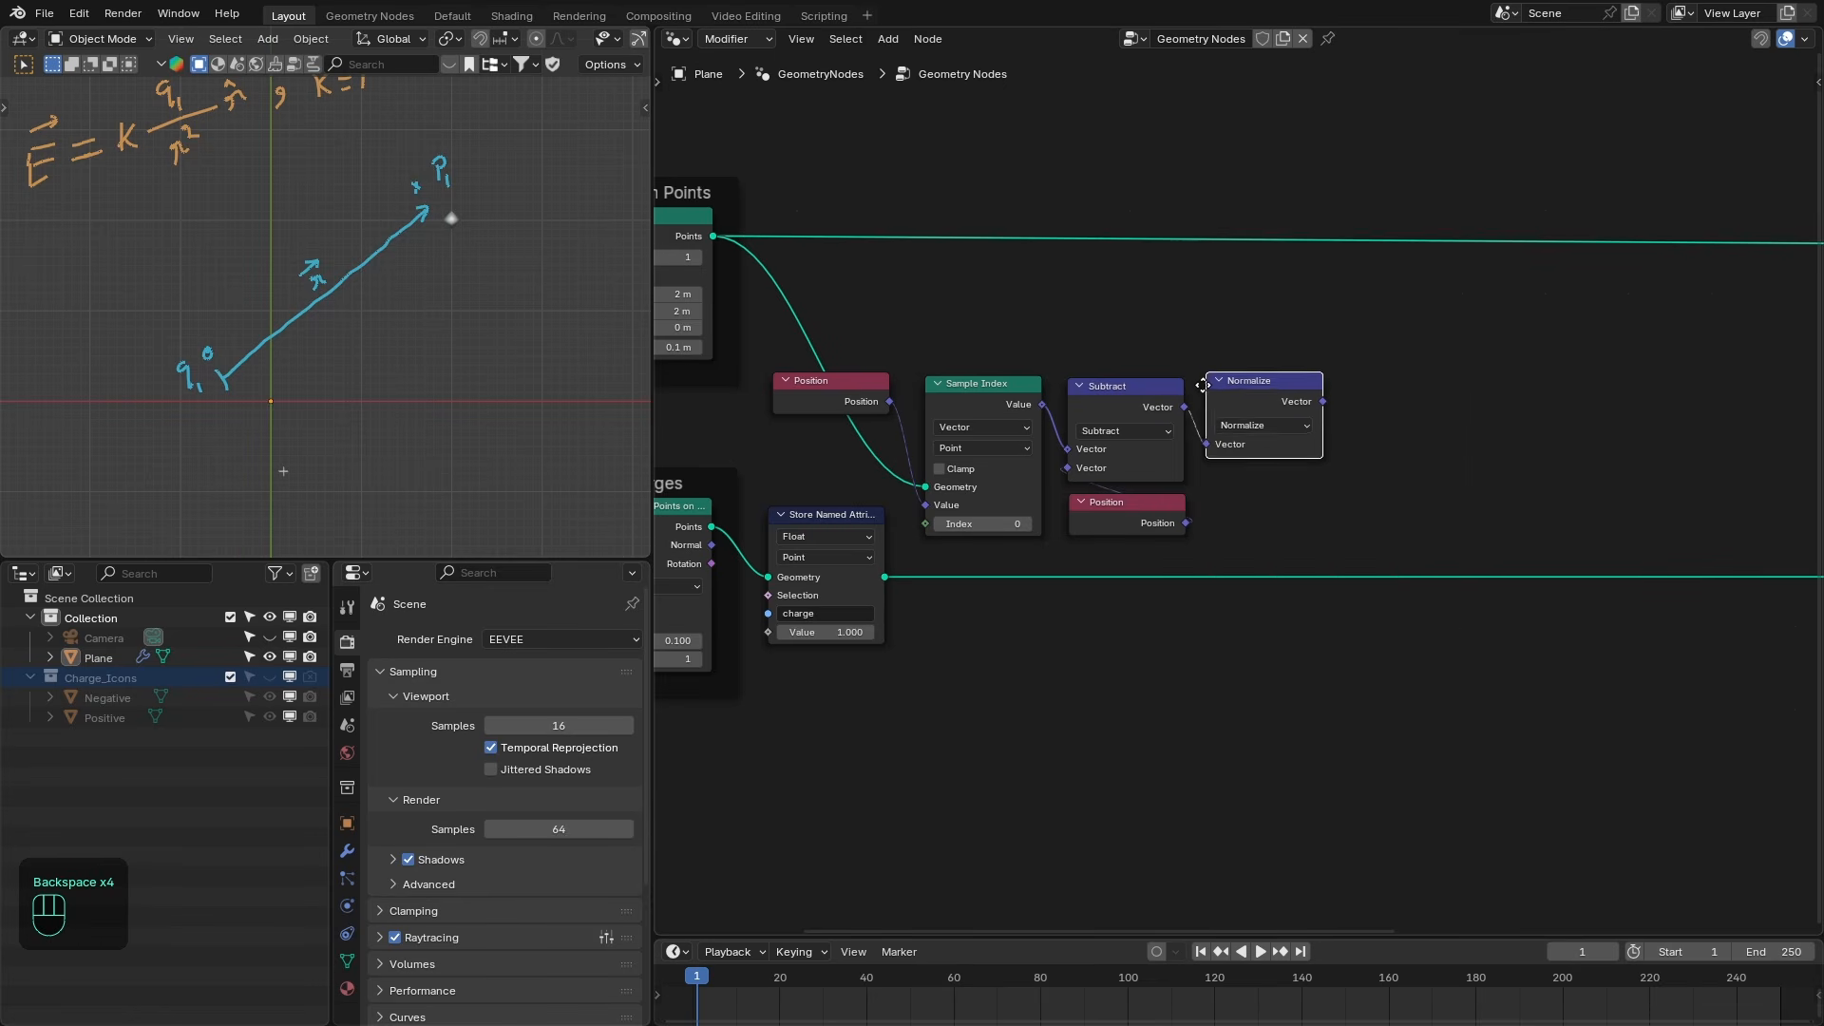
click(1224, 384)
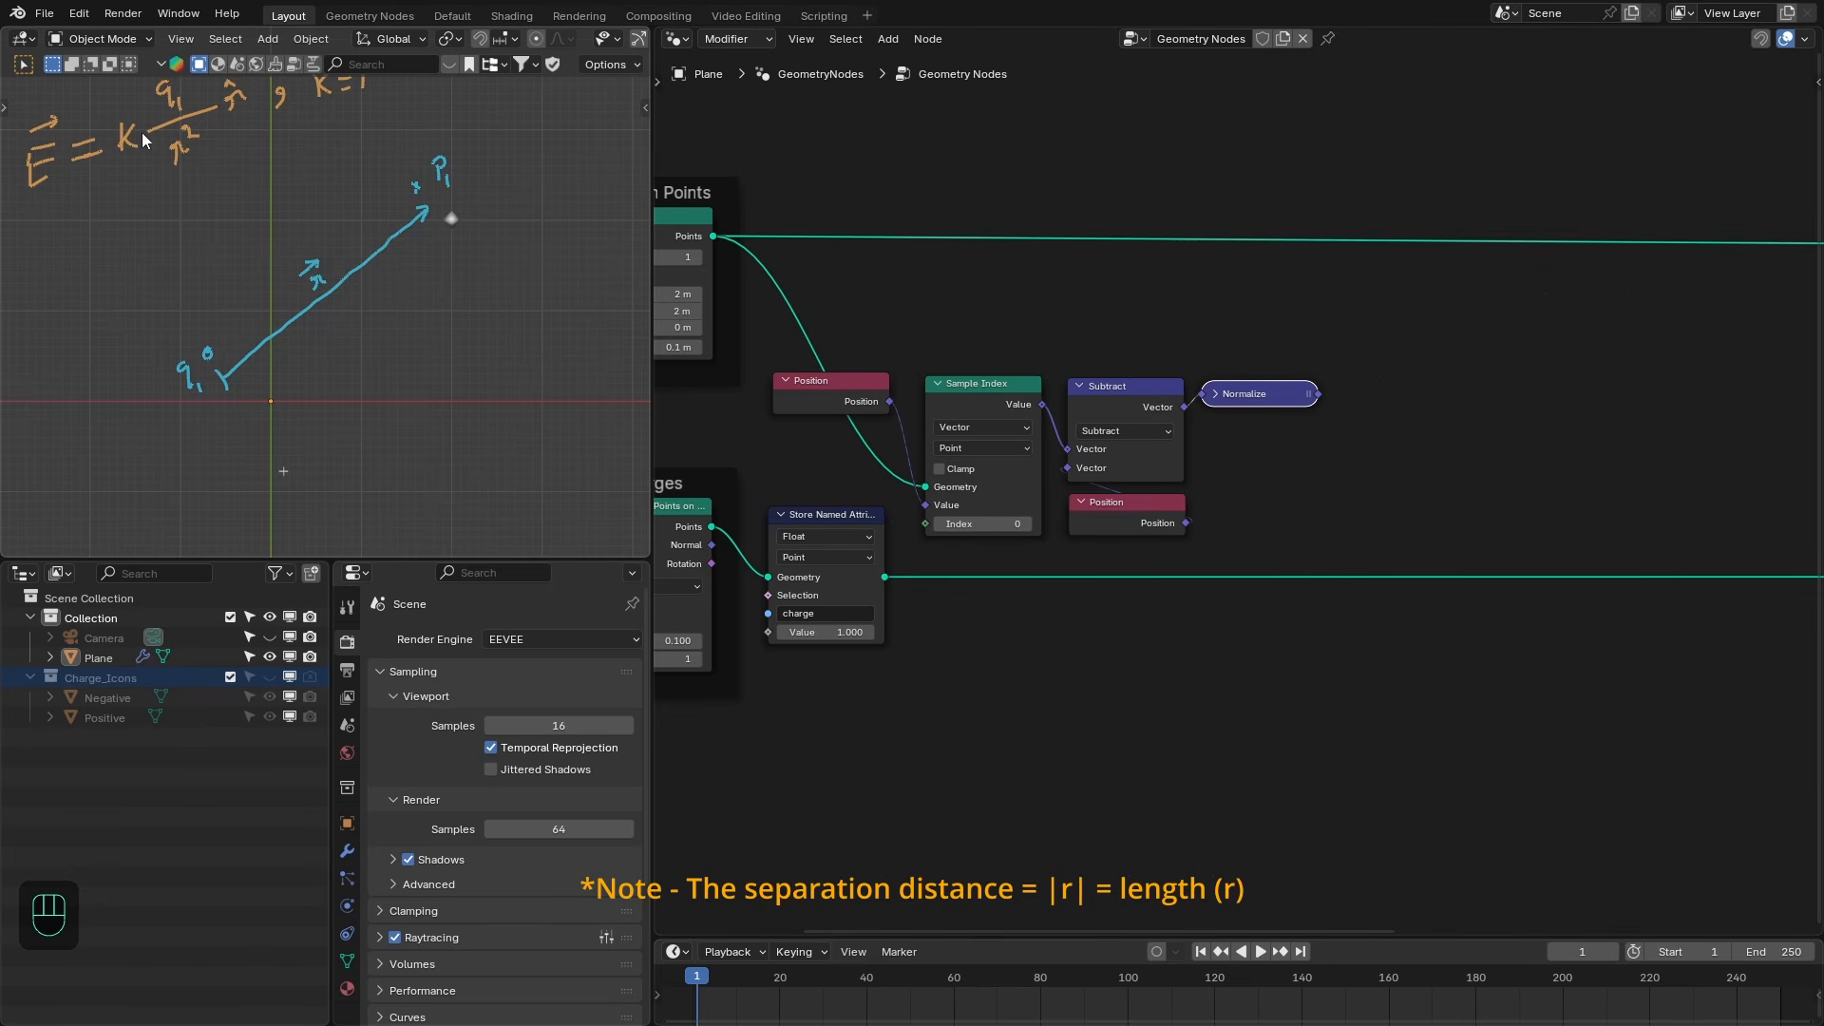
scroll(1254, 475, up, 1)
- Add a Length vector node on the subtraction result and collapse it
drag(1184, 406, 1220, 523)
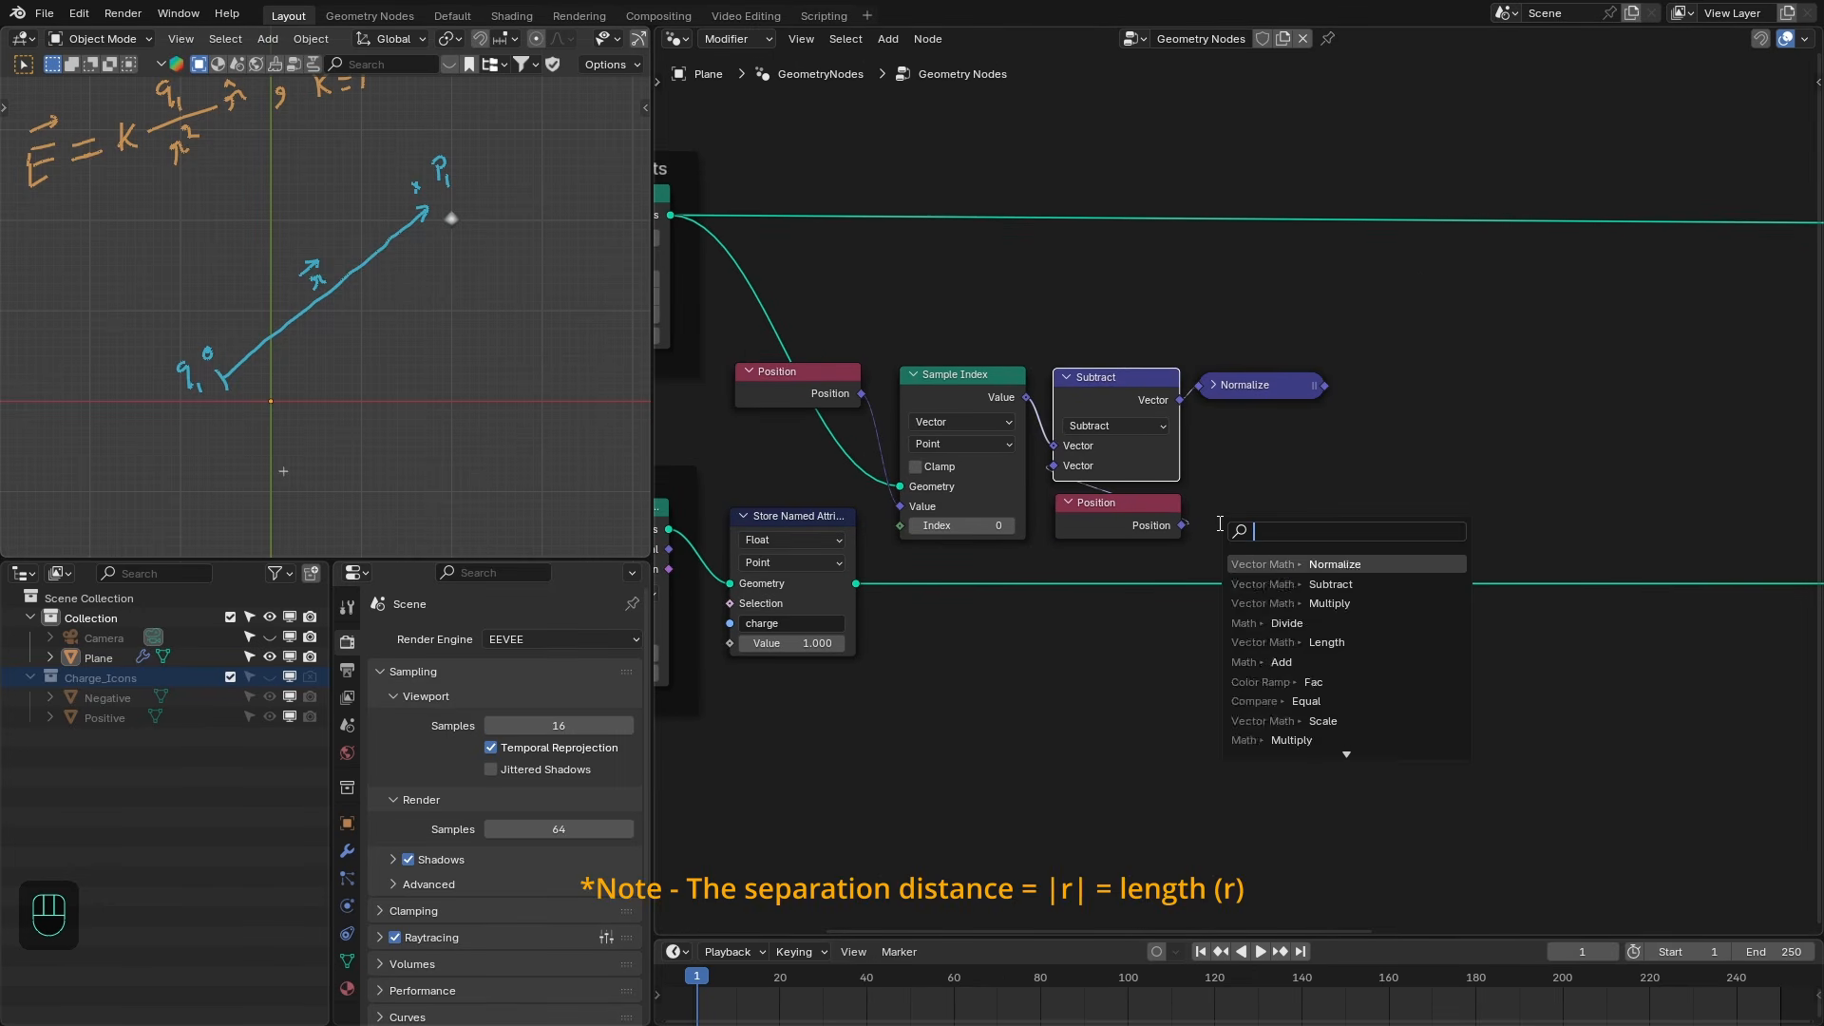
text(length)
key(Return)
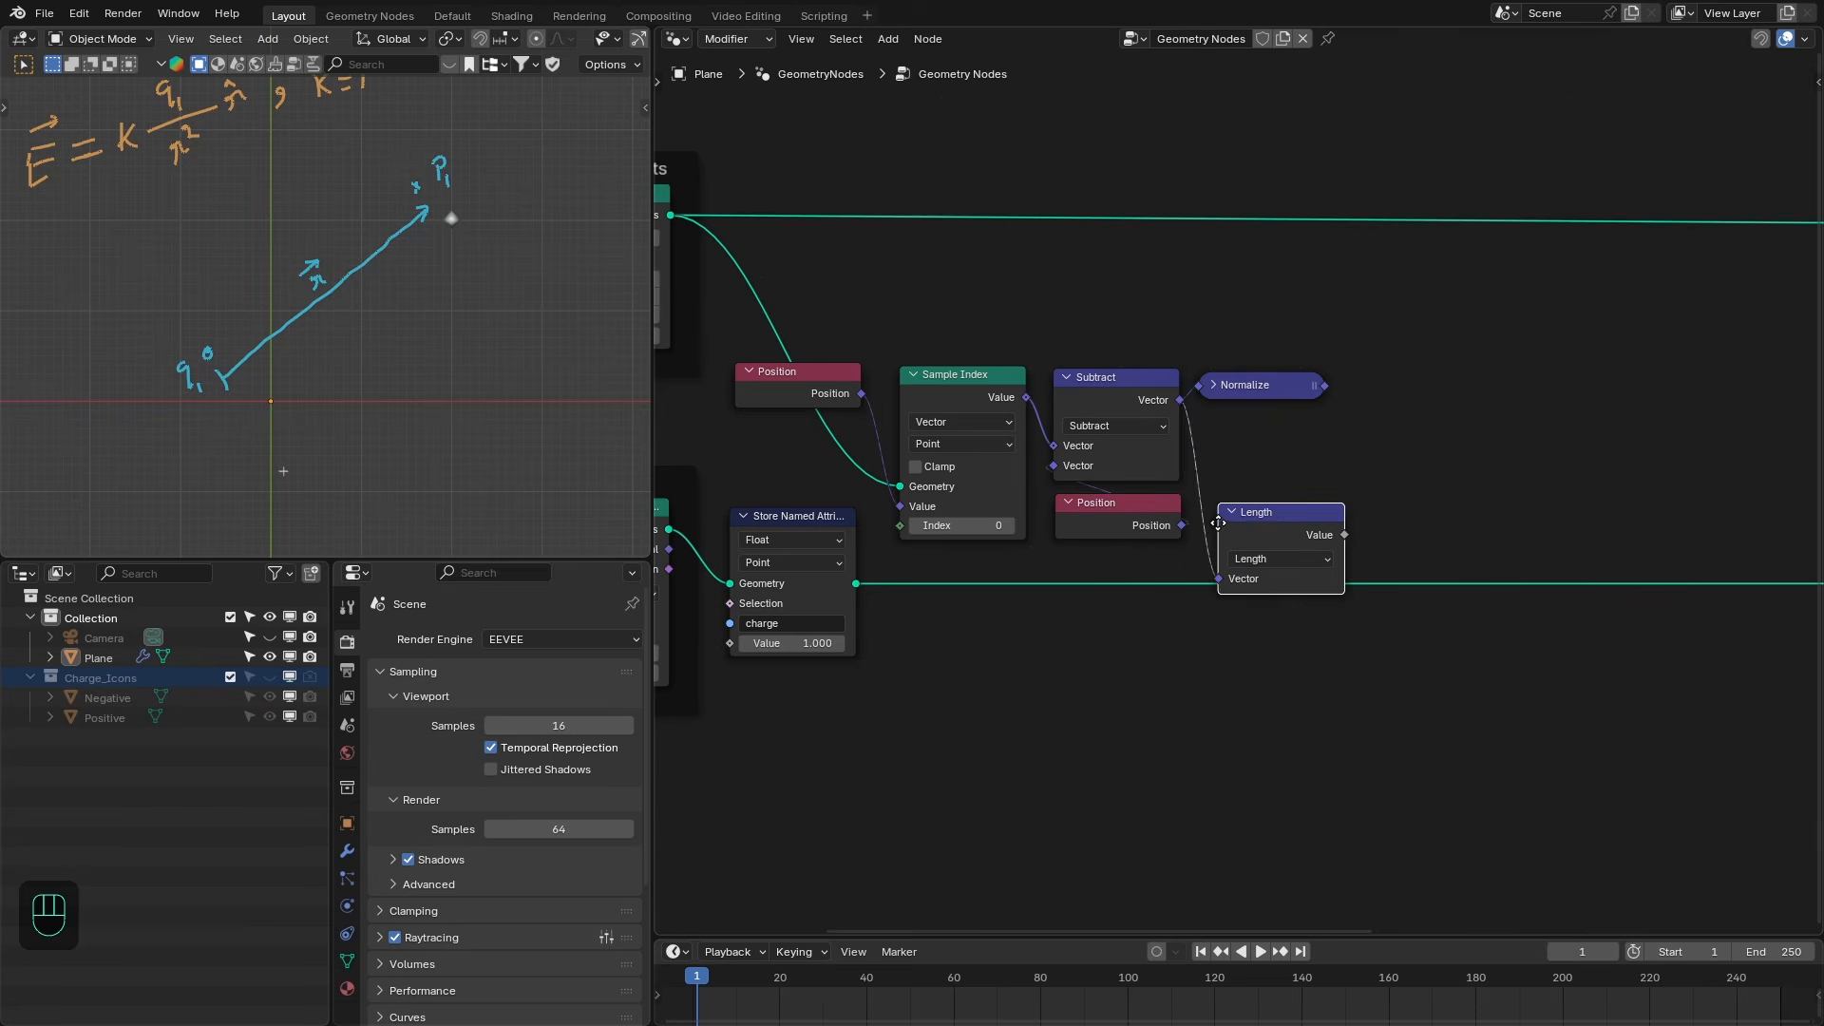
click(1214, 495)
middle_drag(1216, 500, 1071, 530)
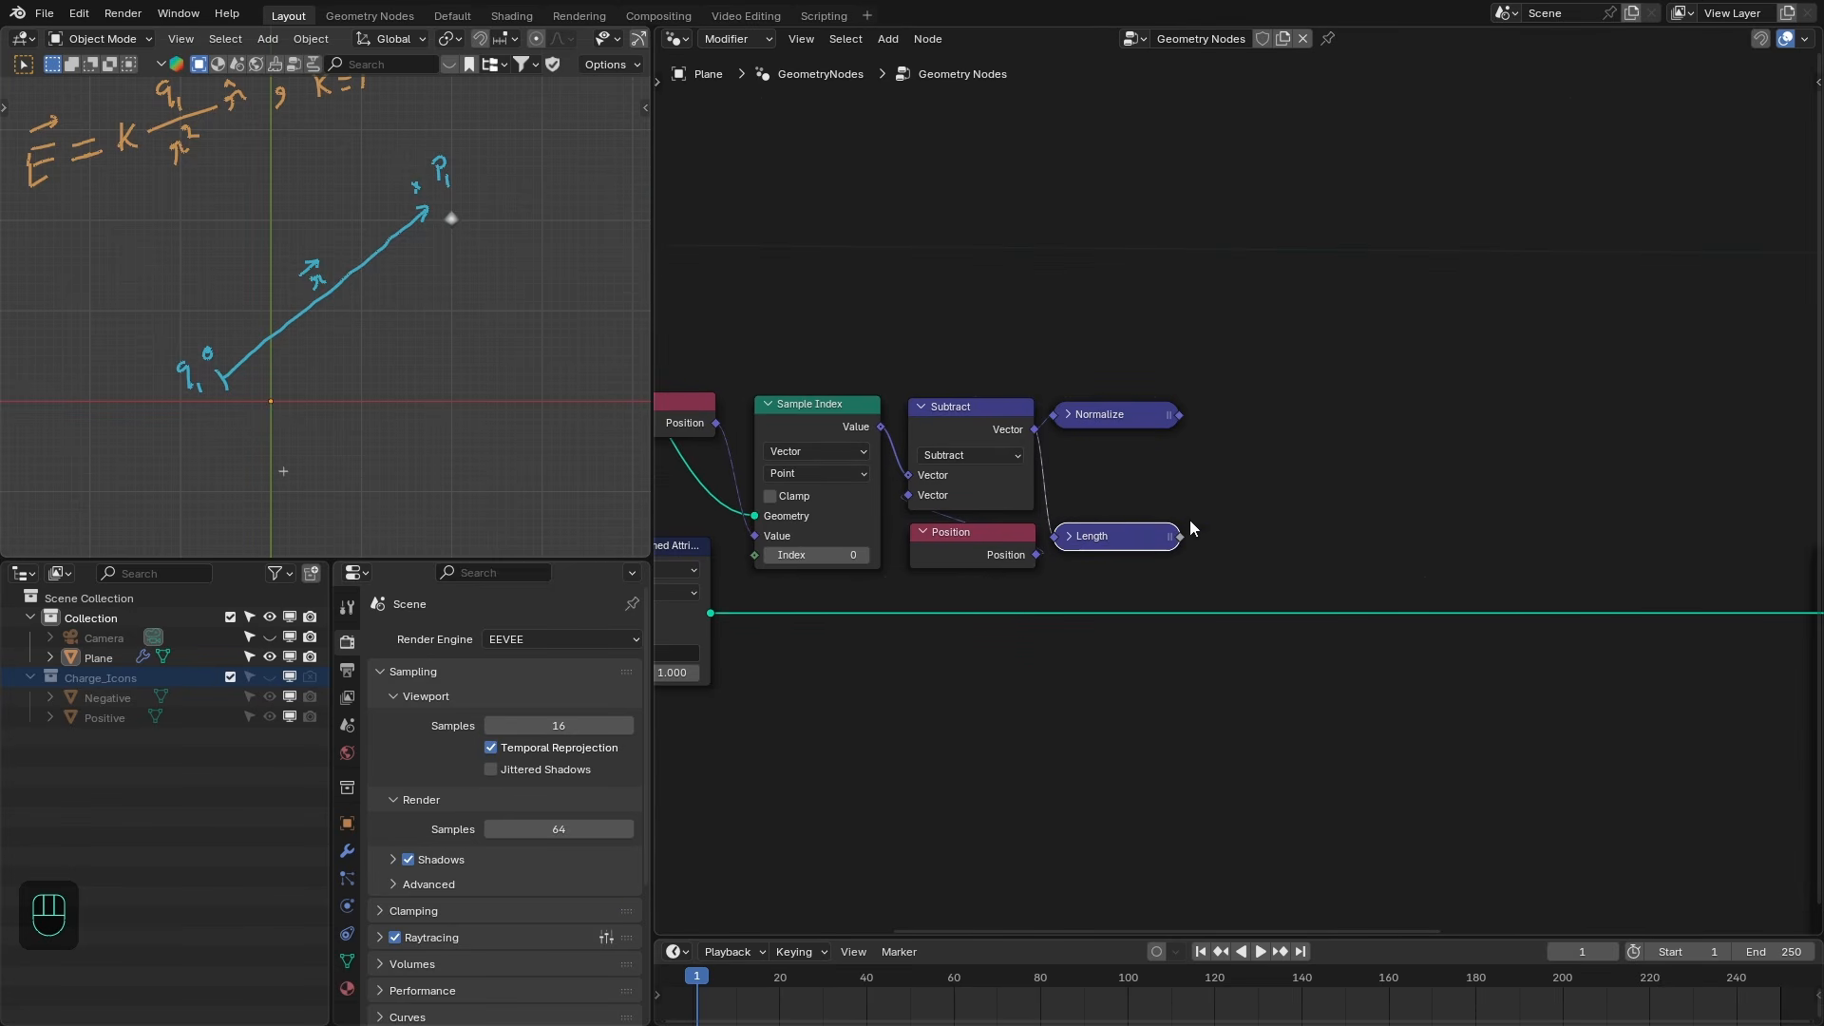
drag(1179, 536, 1275, 517)
mouse_move(190, 145)
shift+middle_down()
mouse_move(224, 186)
mouse_move(202, 178)
shift+middle_up()
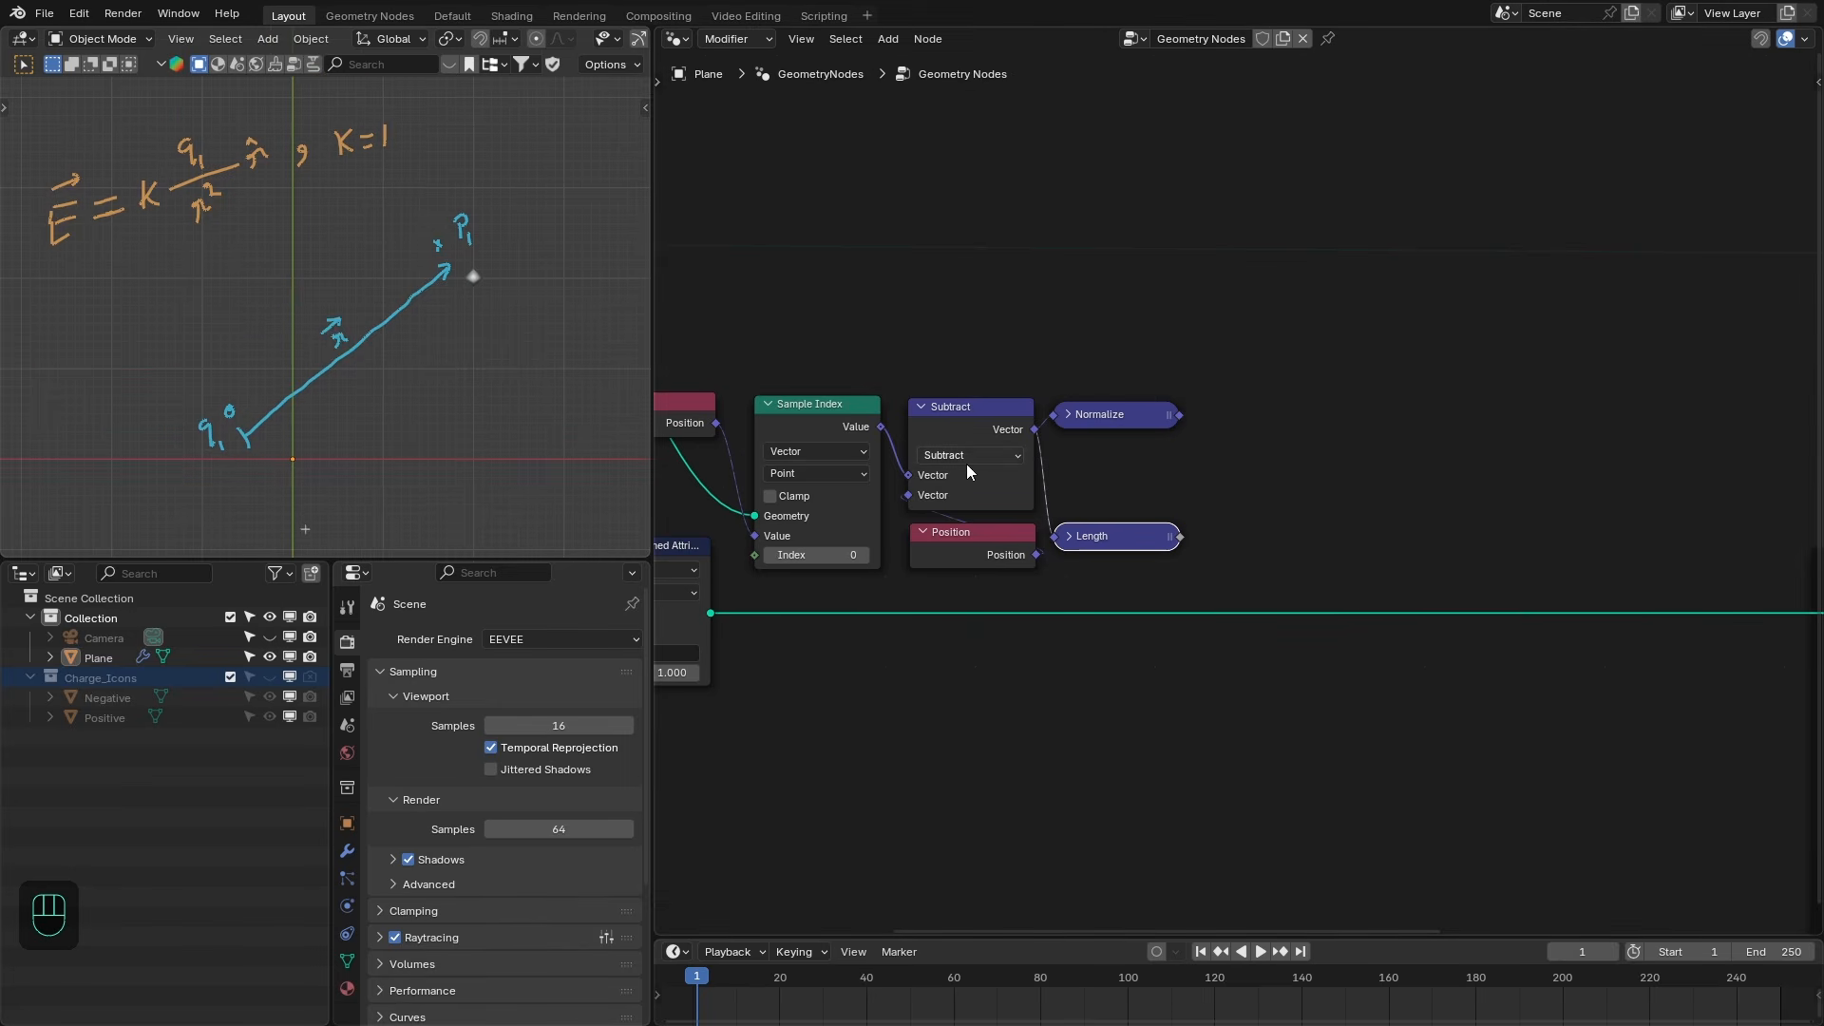
- Add a Math Power node on the length with exponent -2
drag(1179, 537, 1231, 572)
text(power)
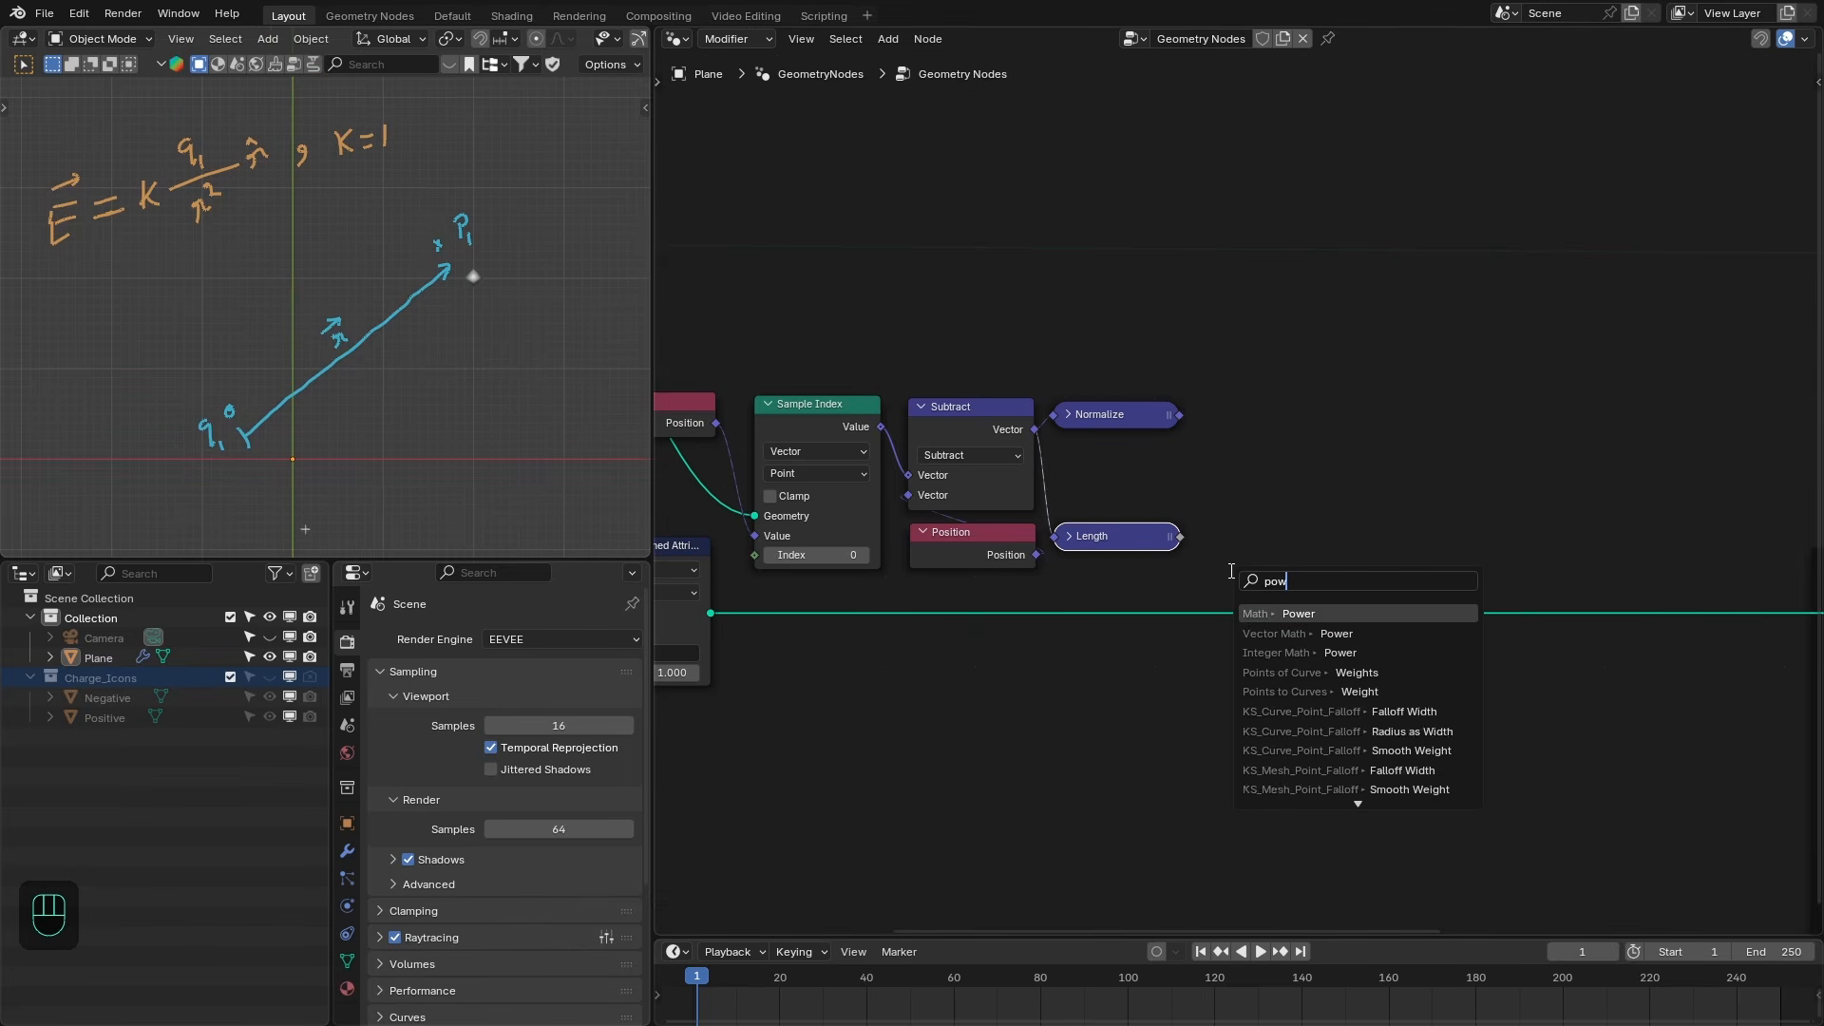
key(Return)
click(1204, 540)
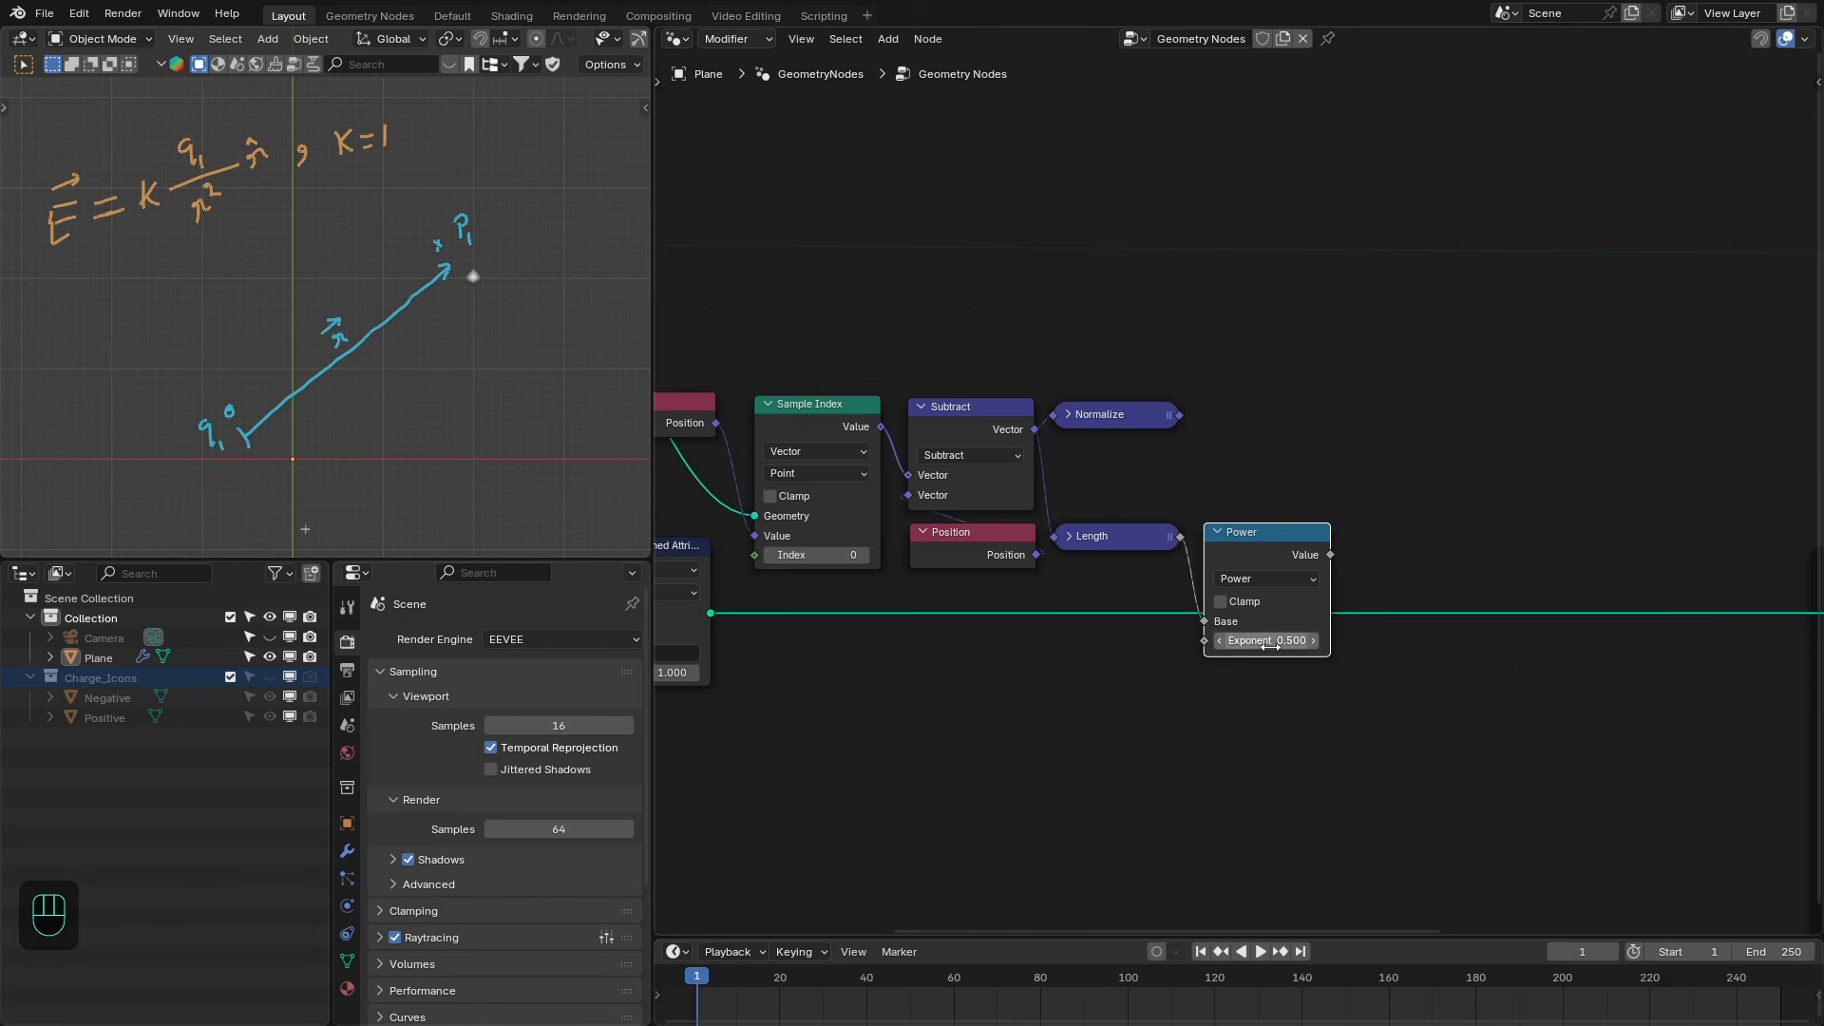
double_click(1270, 647)
text(-2)
key(Return)
middle_drag(1294, 650, 1256, 603)
scroll(1245, 570, up, 1)
- Duplicate the Power node with its links, switch it to Multiply and feed the length into both inputs
click(1217, 500)
key(ctrl+shift+d)
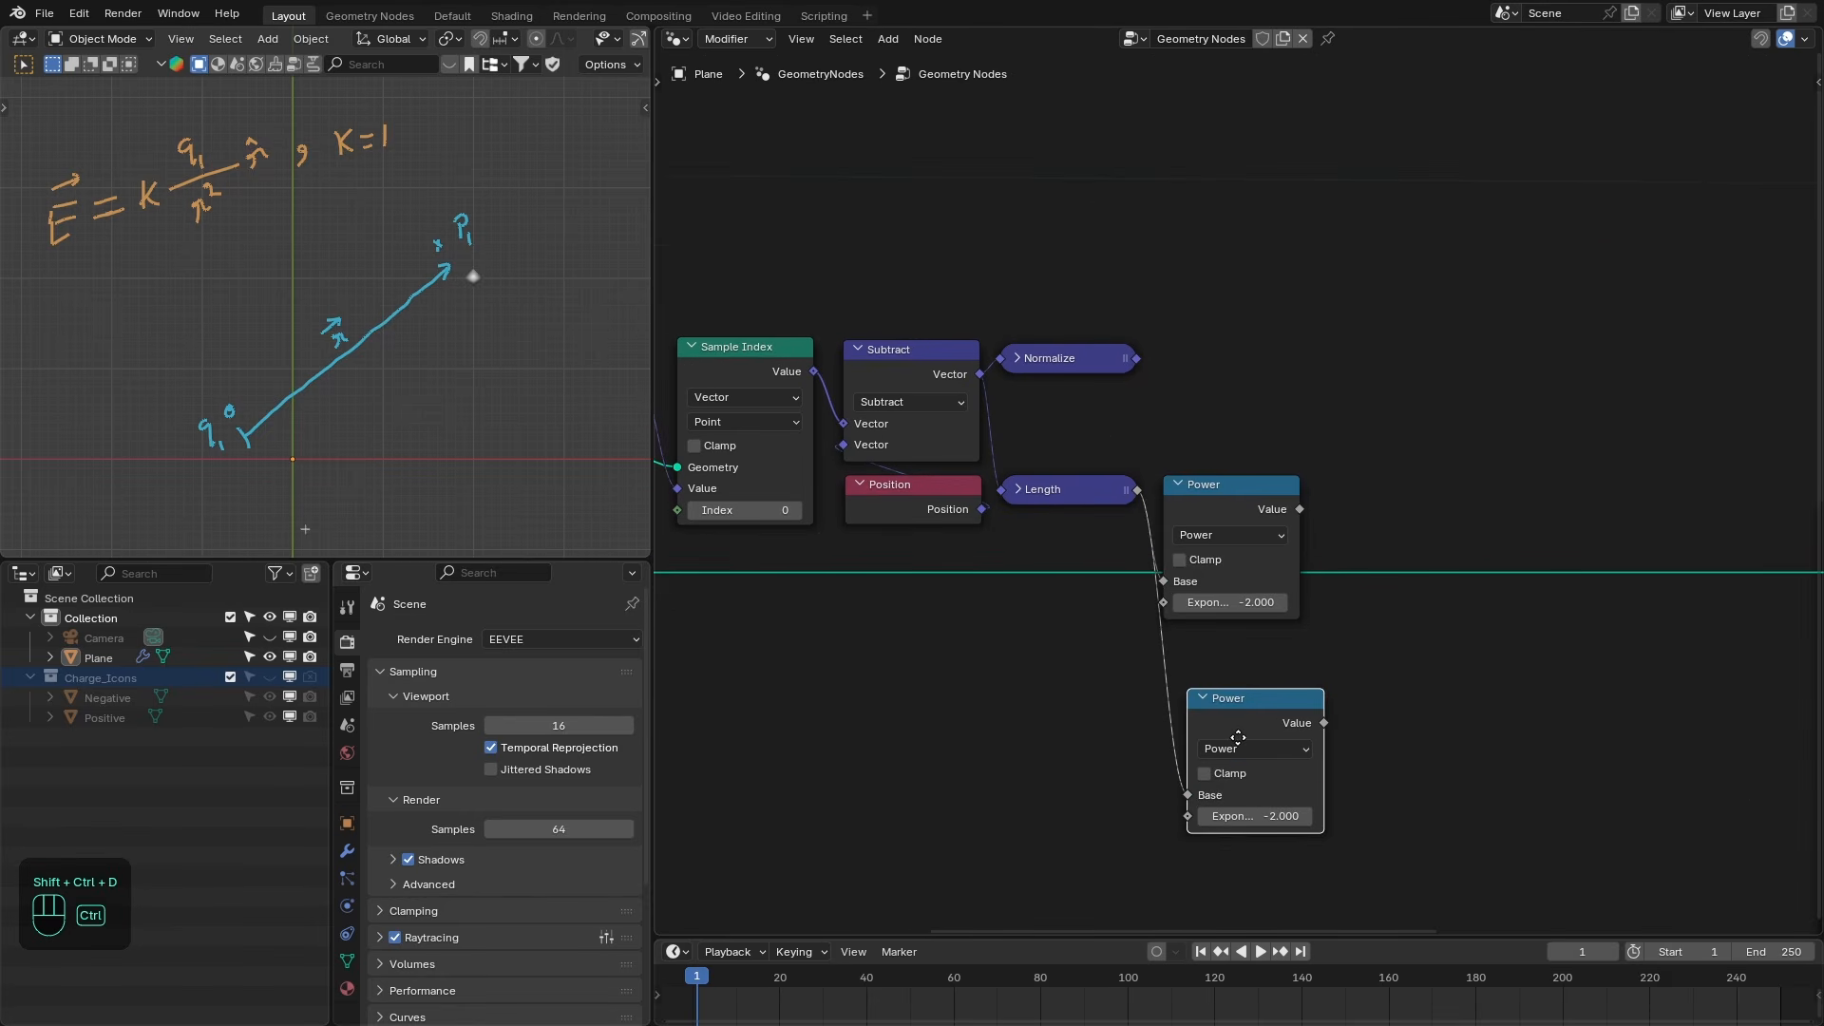
click(1222, 737)
click(1222, 738)
click(616, 532)
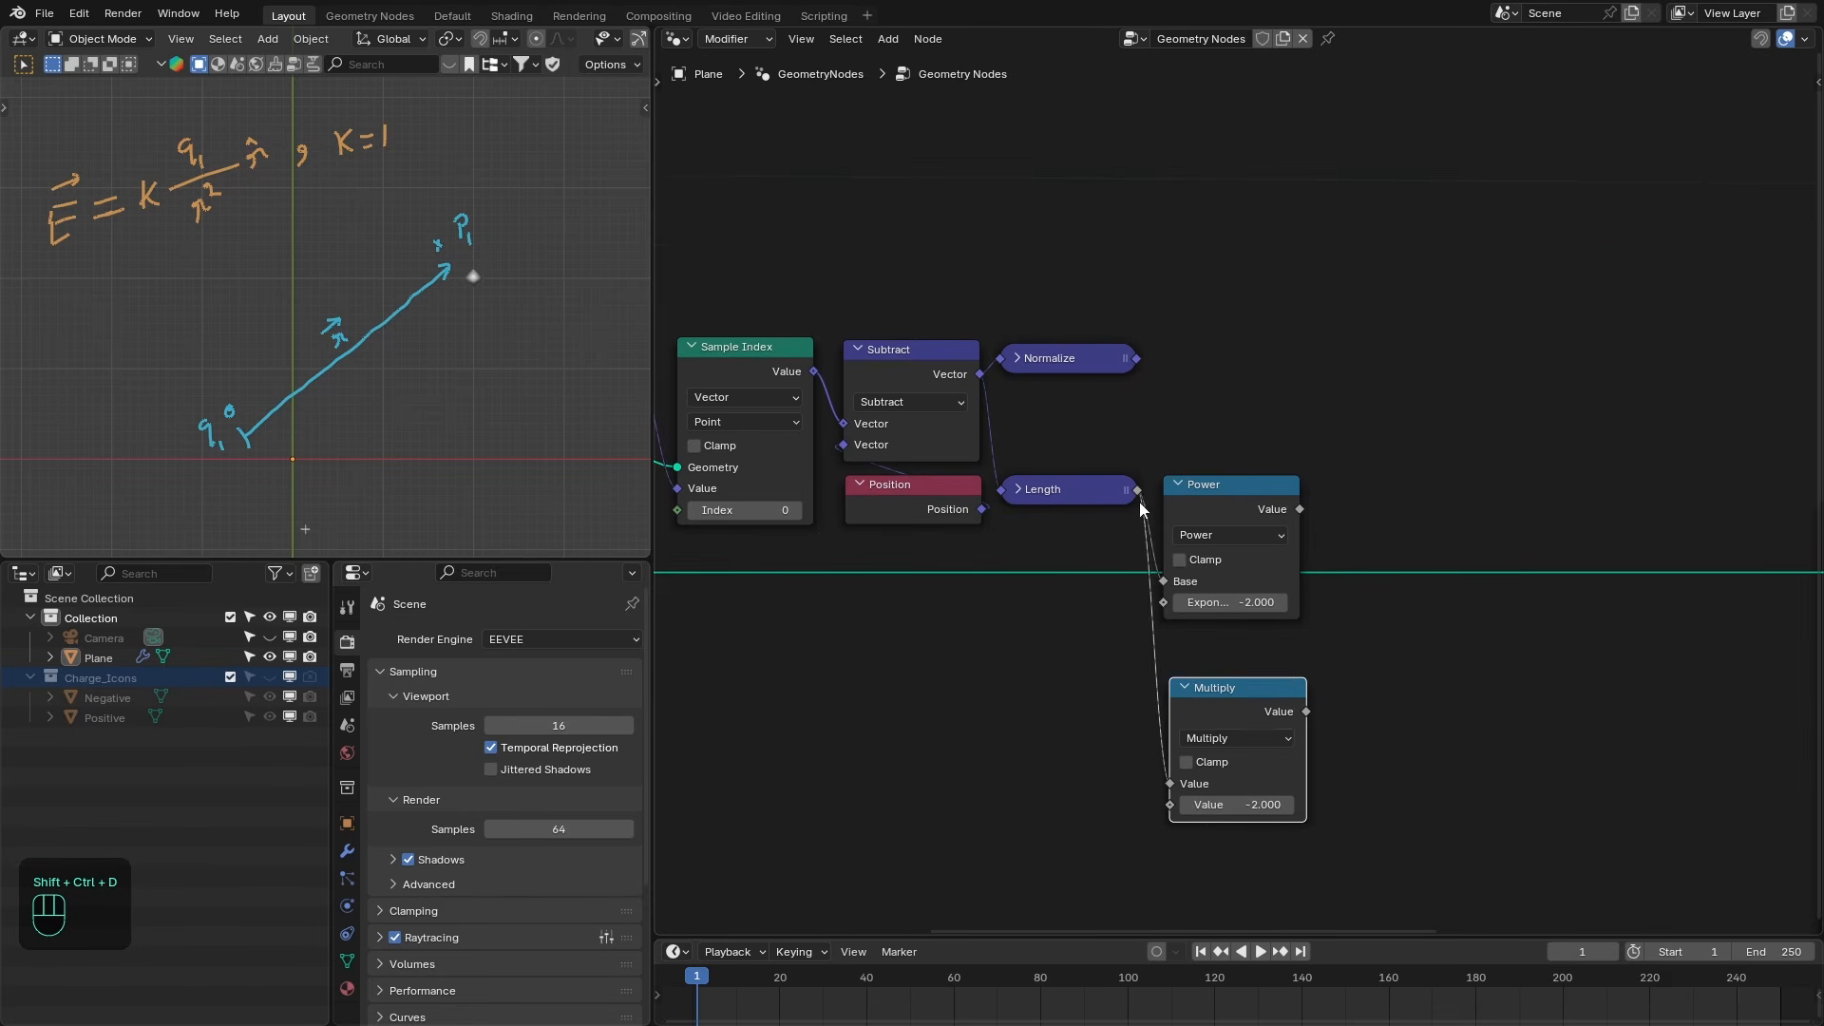
drag(1138, 493, 1169, 804)
middle_drag(1239, 732, 1171, 684)
click(1118, 640)
- Add a Divide math node that divides 1 by the multiplied length
drag(1190, 646, 1268, 770)
key(shift+d)
click(1347, 659)
click(1266, 655)
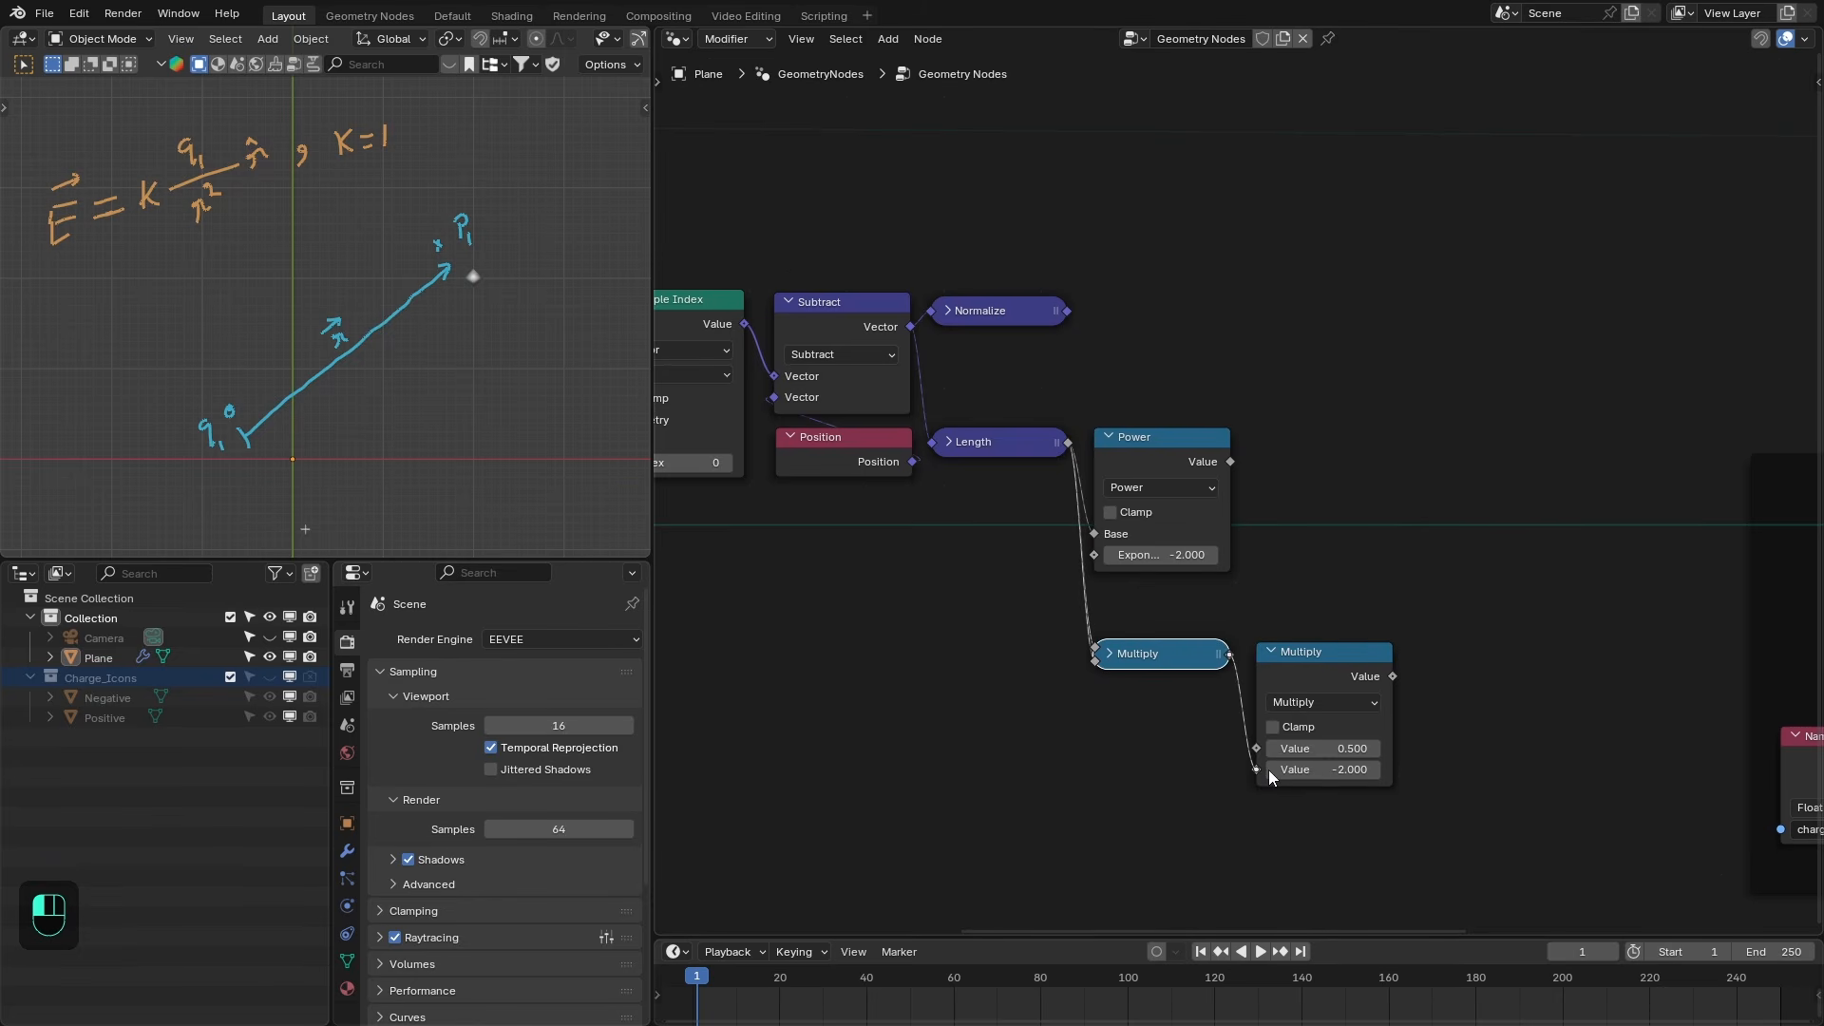
click(1298, 699)
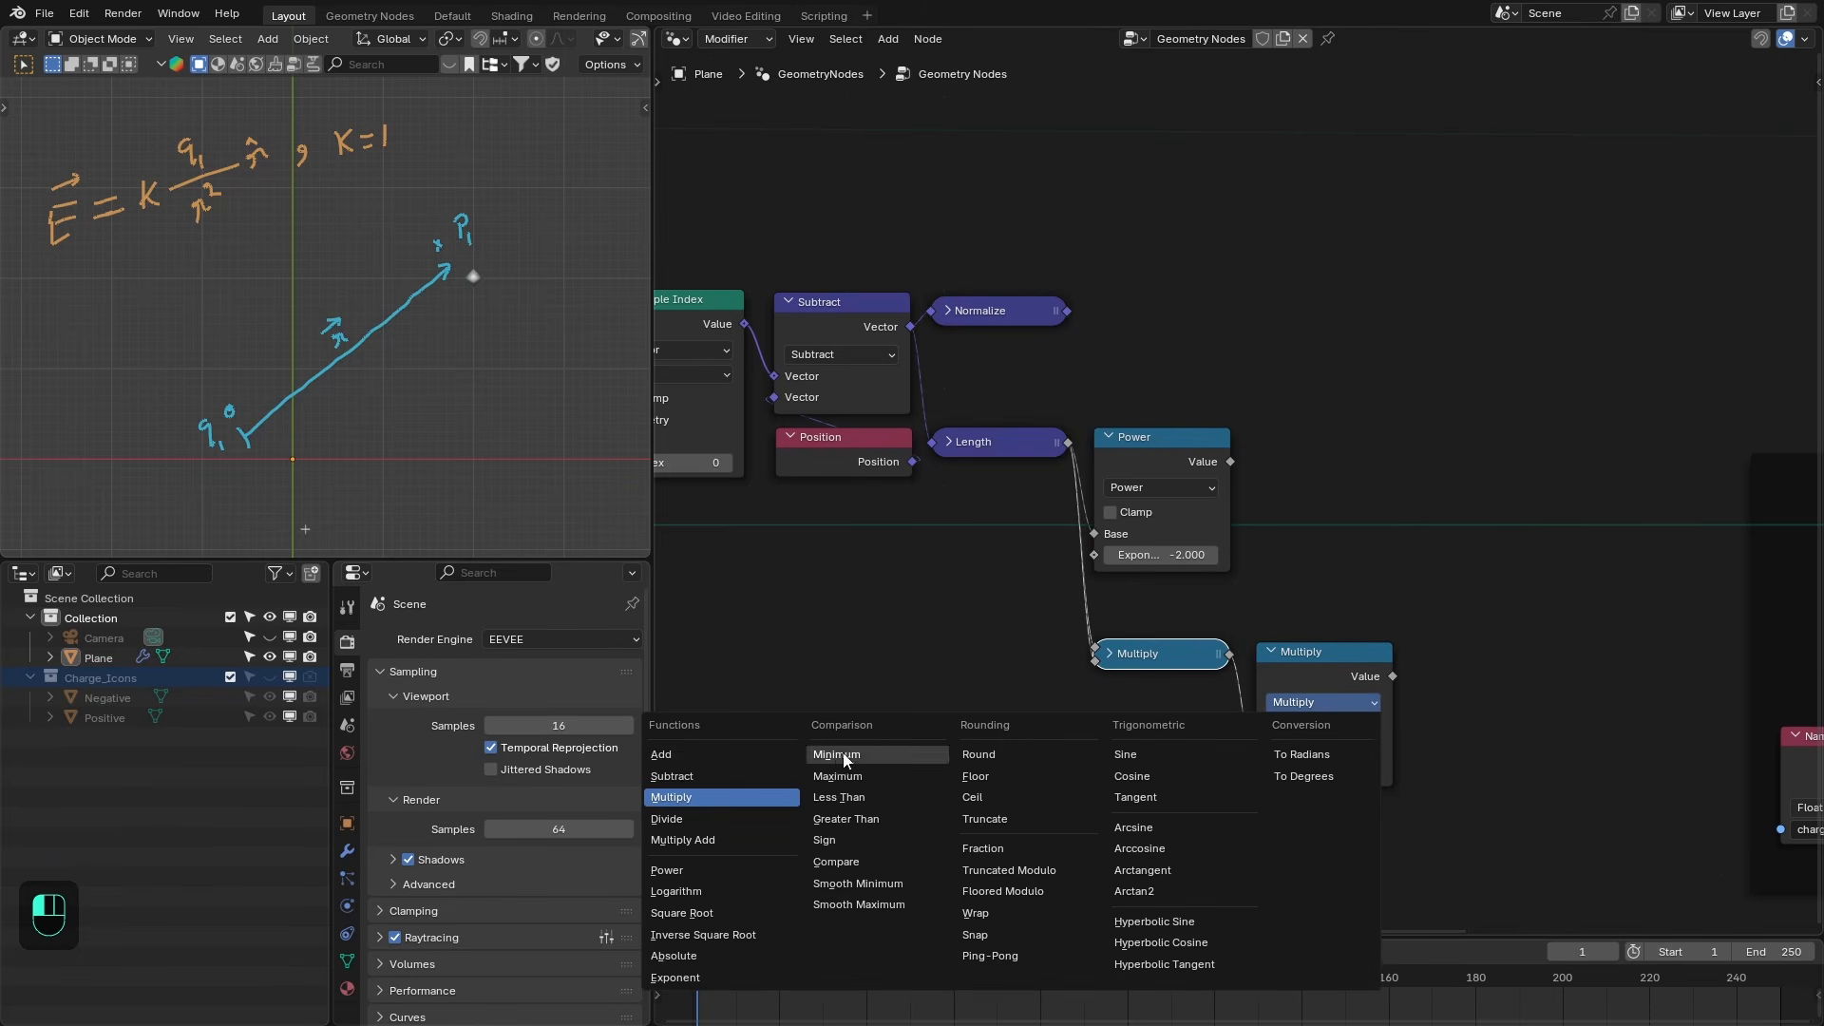
click(686, 818)
middle_drag(1142, 617, 1182, 635)
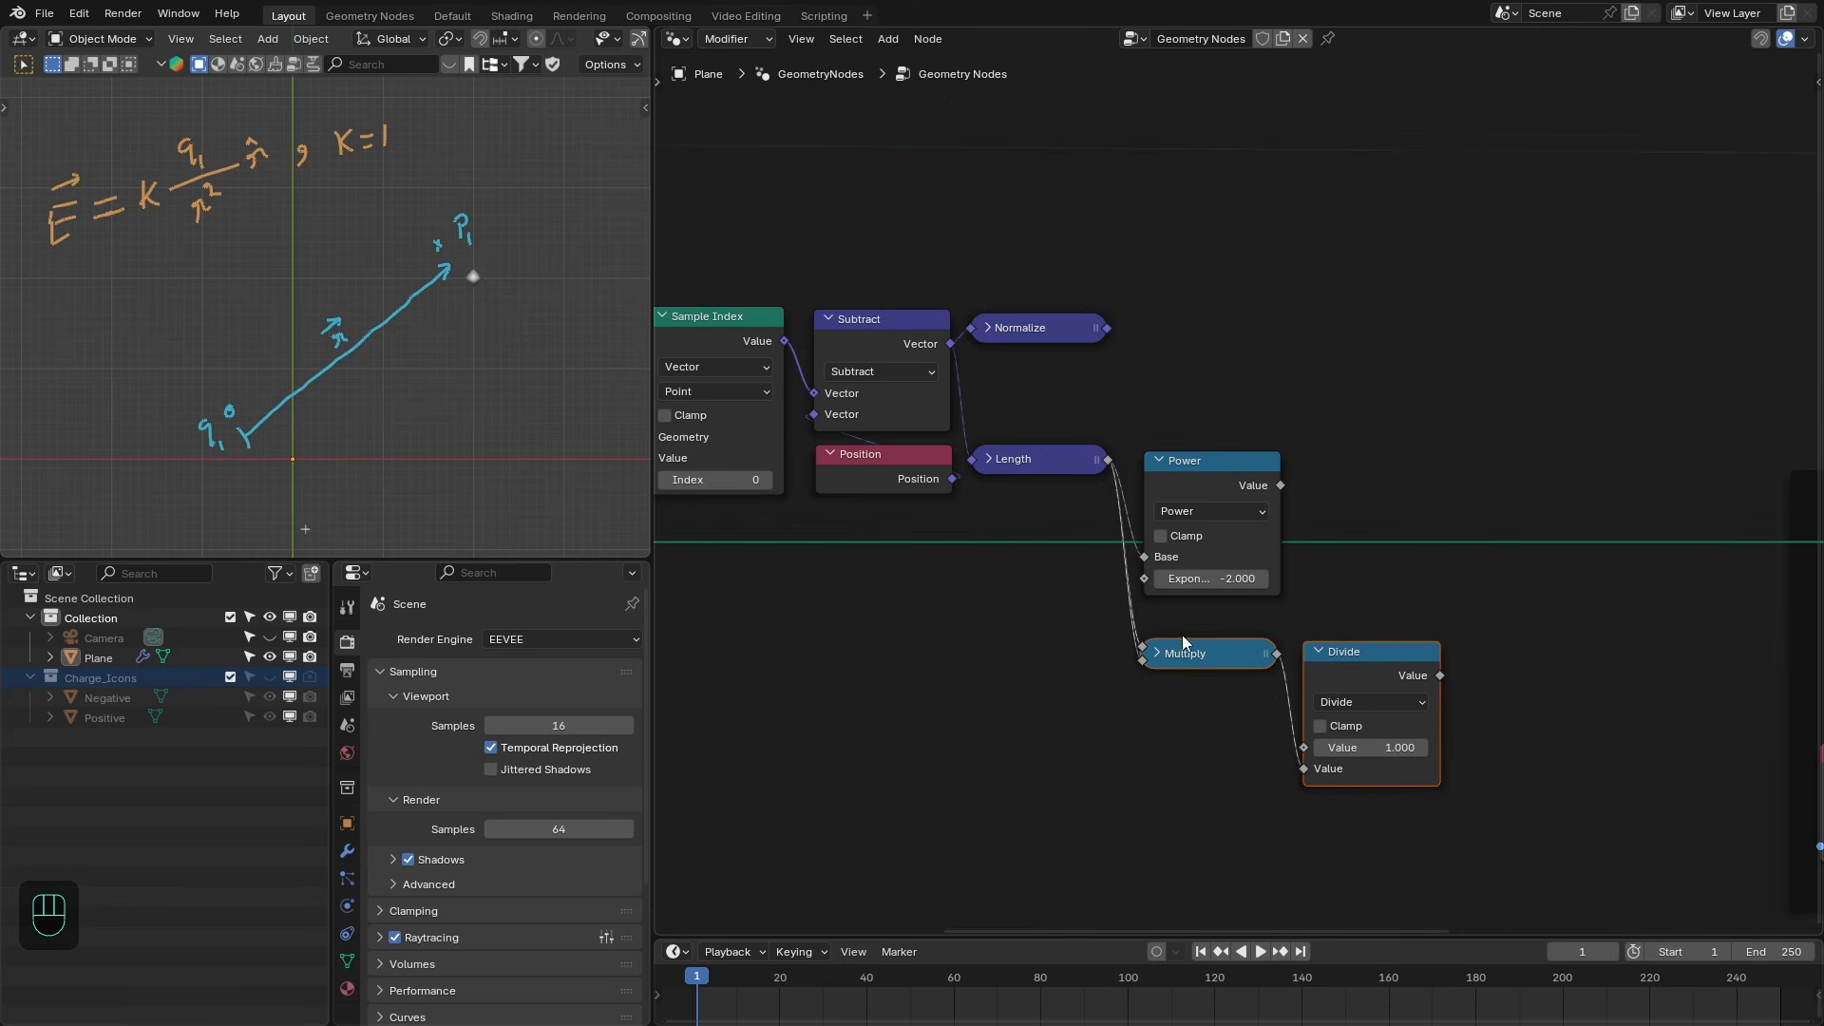
drag(1182, 635, 1406, 687)
mouse_move(1400, 656)
mouse_down()
mouse_move(1432, 629)
mouse_move(1418, 661)
mouse_up()
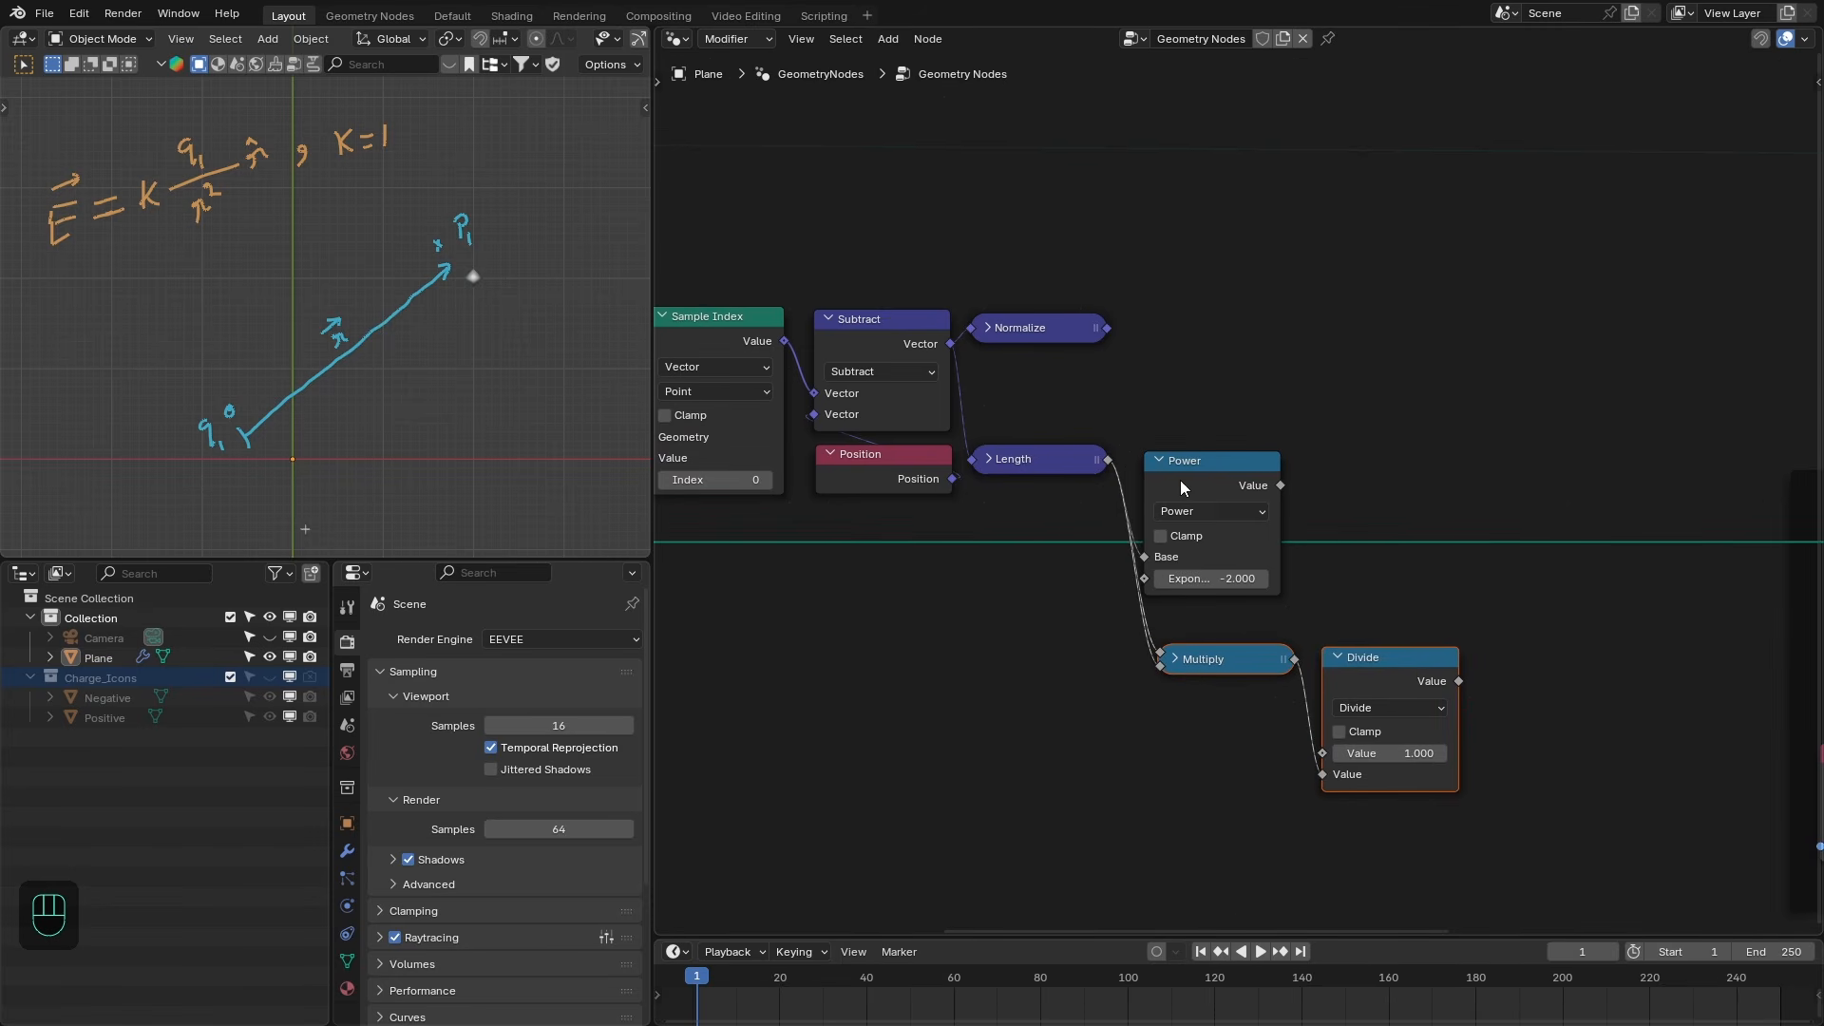
- Delete the Multiply and Divide nodes that follow the Power node
drag(1181, 487, 1182, 483)
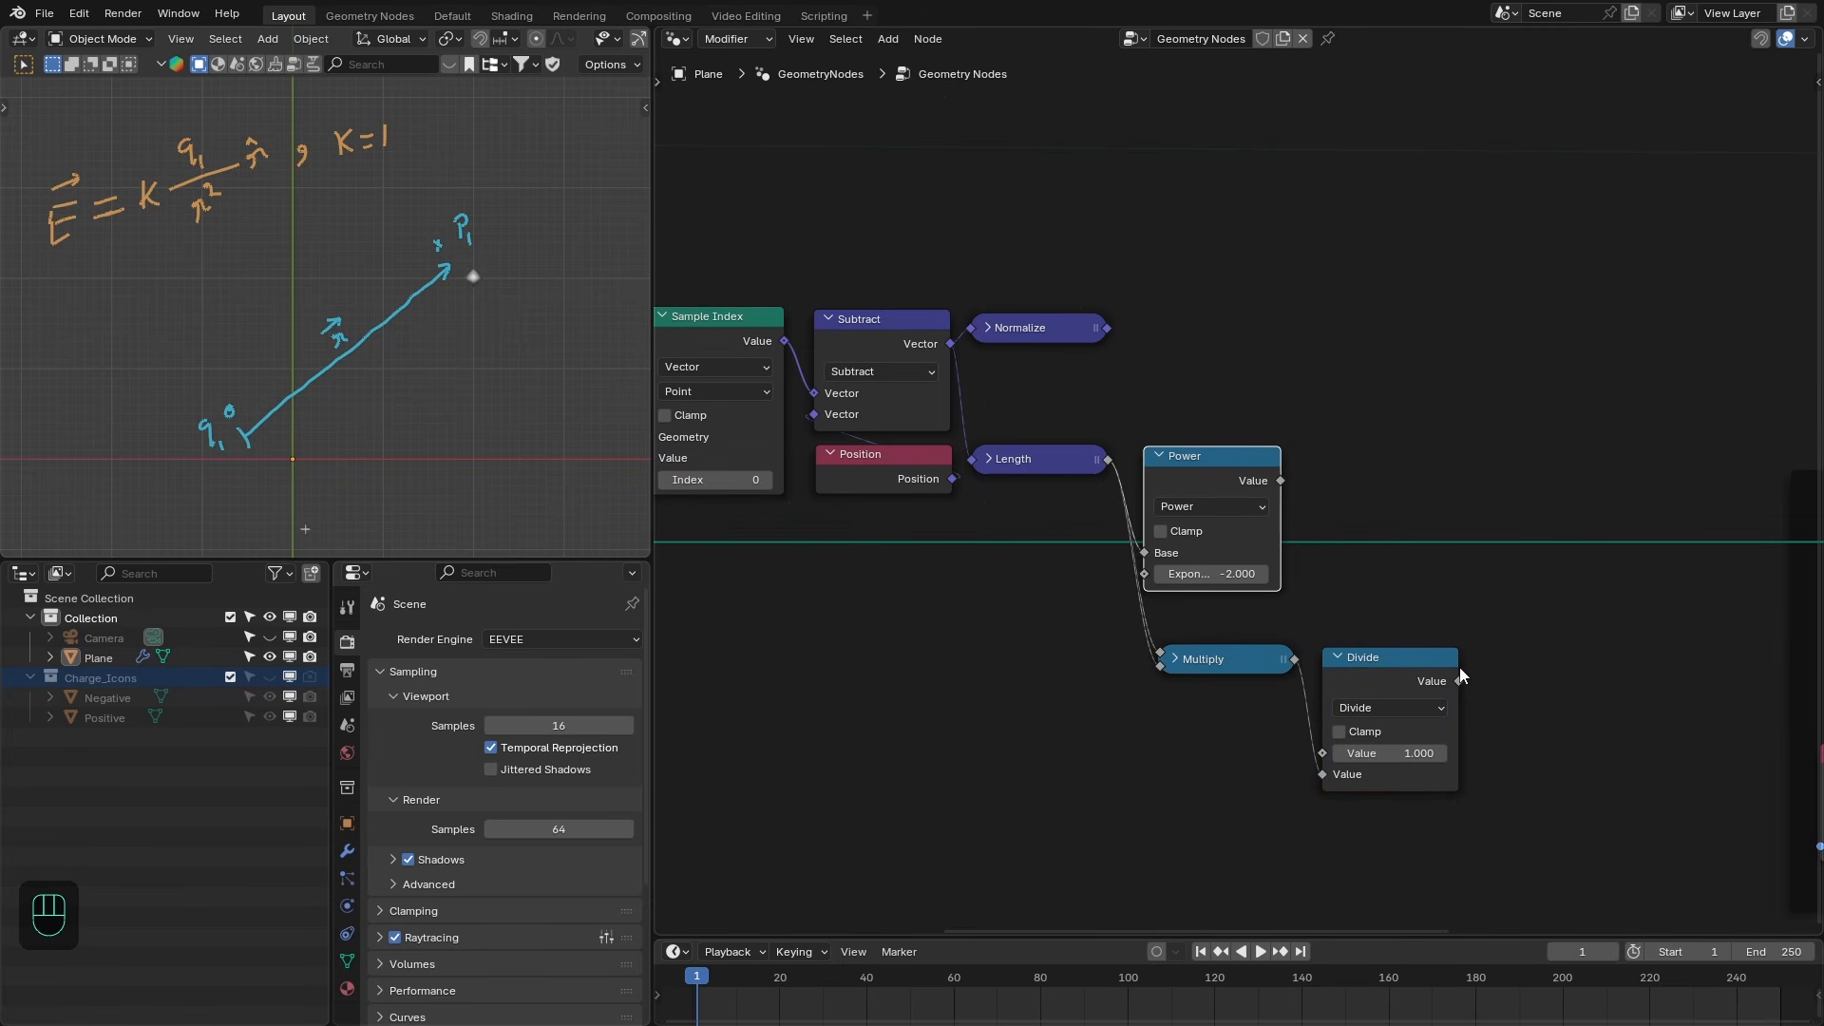
drag(1526, 627, 1140, 717)
key(x)
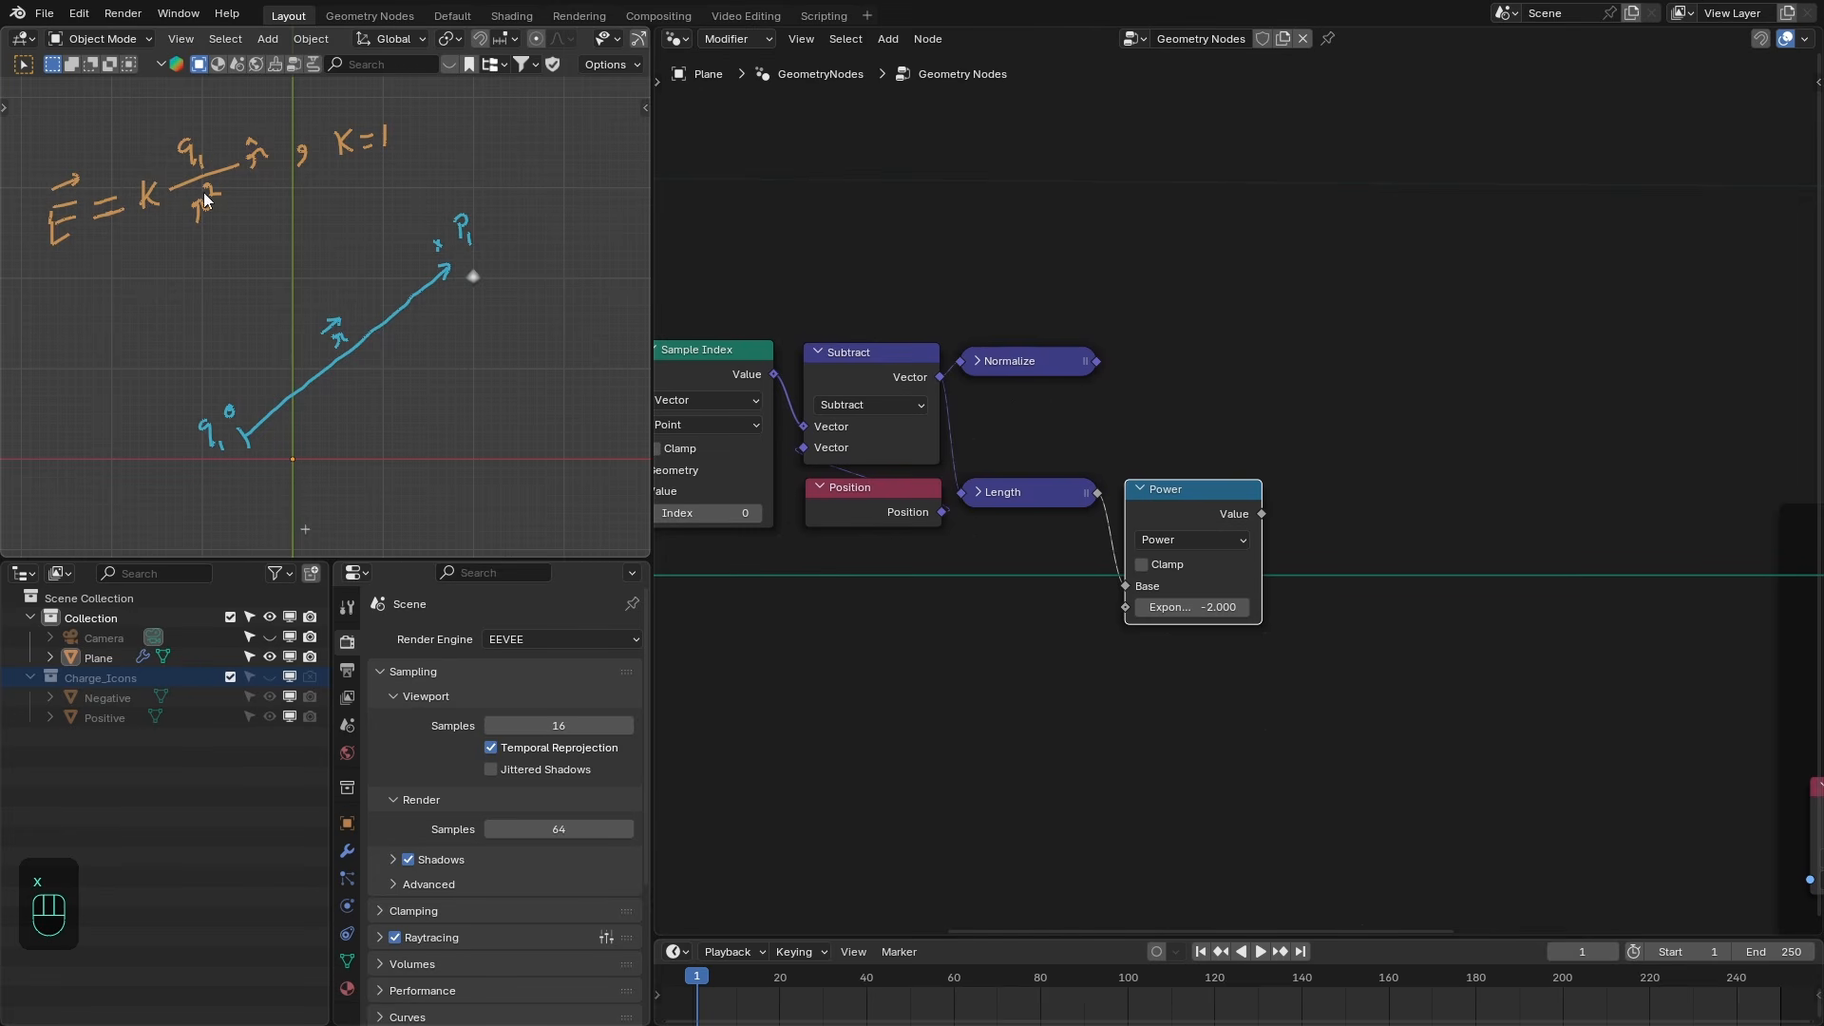
- Add a Multiply math node that takes the Power node's output
key(shift+a)
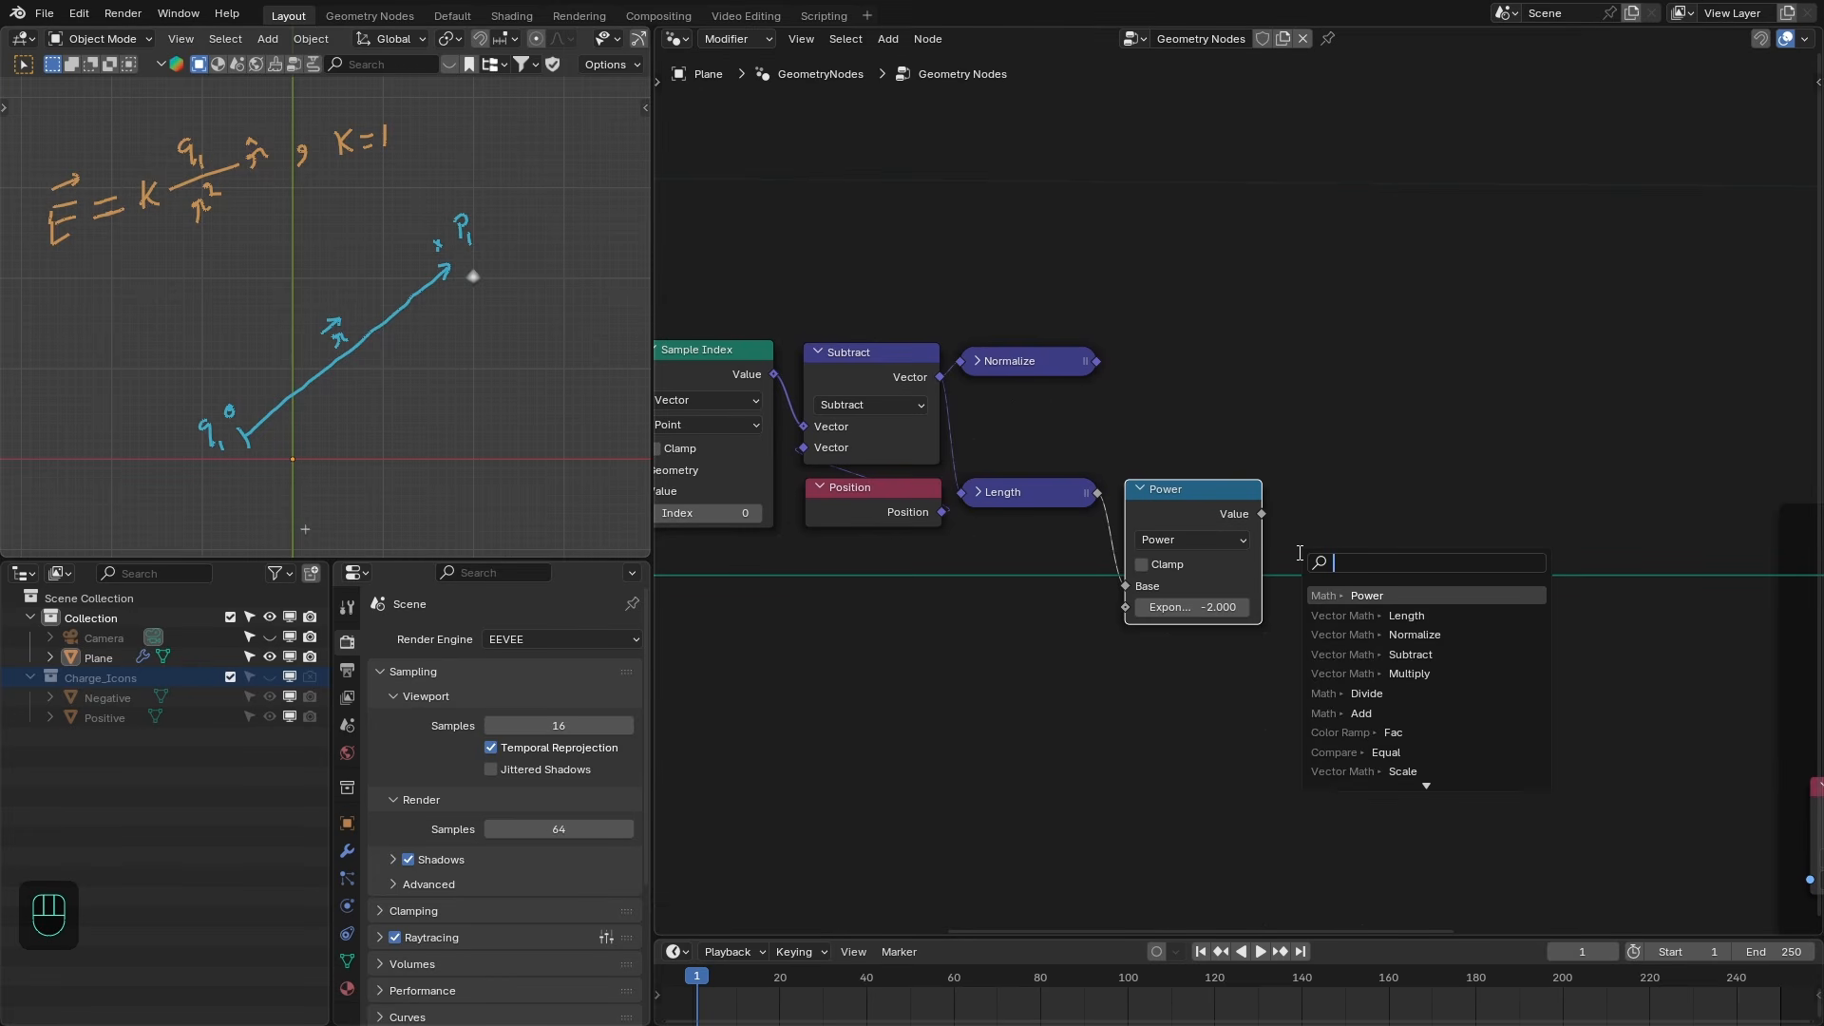
text(mm)
key(Return)
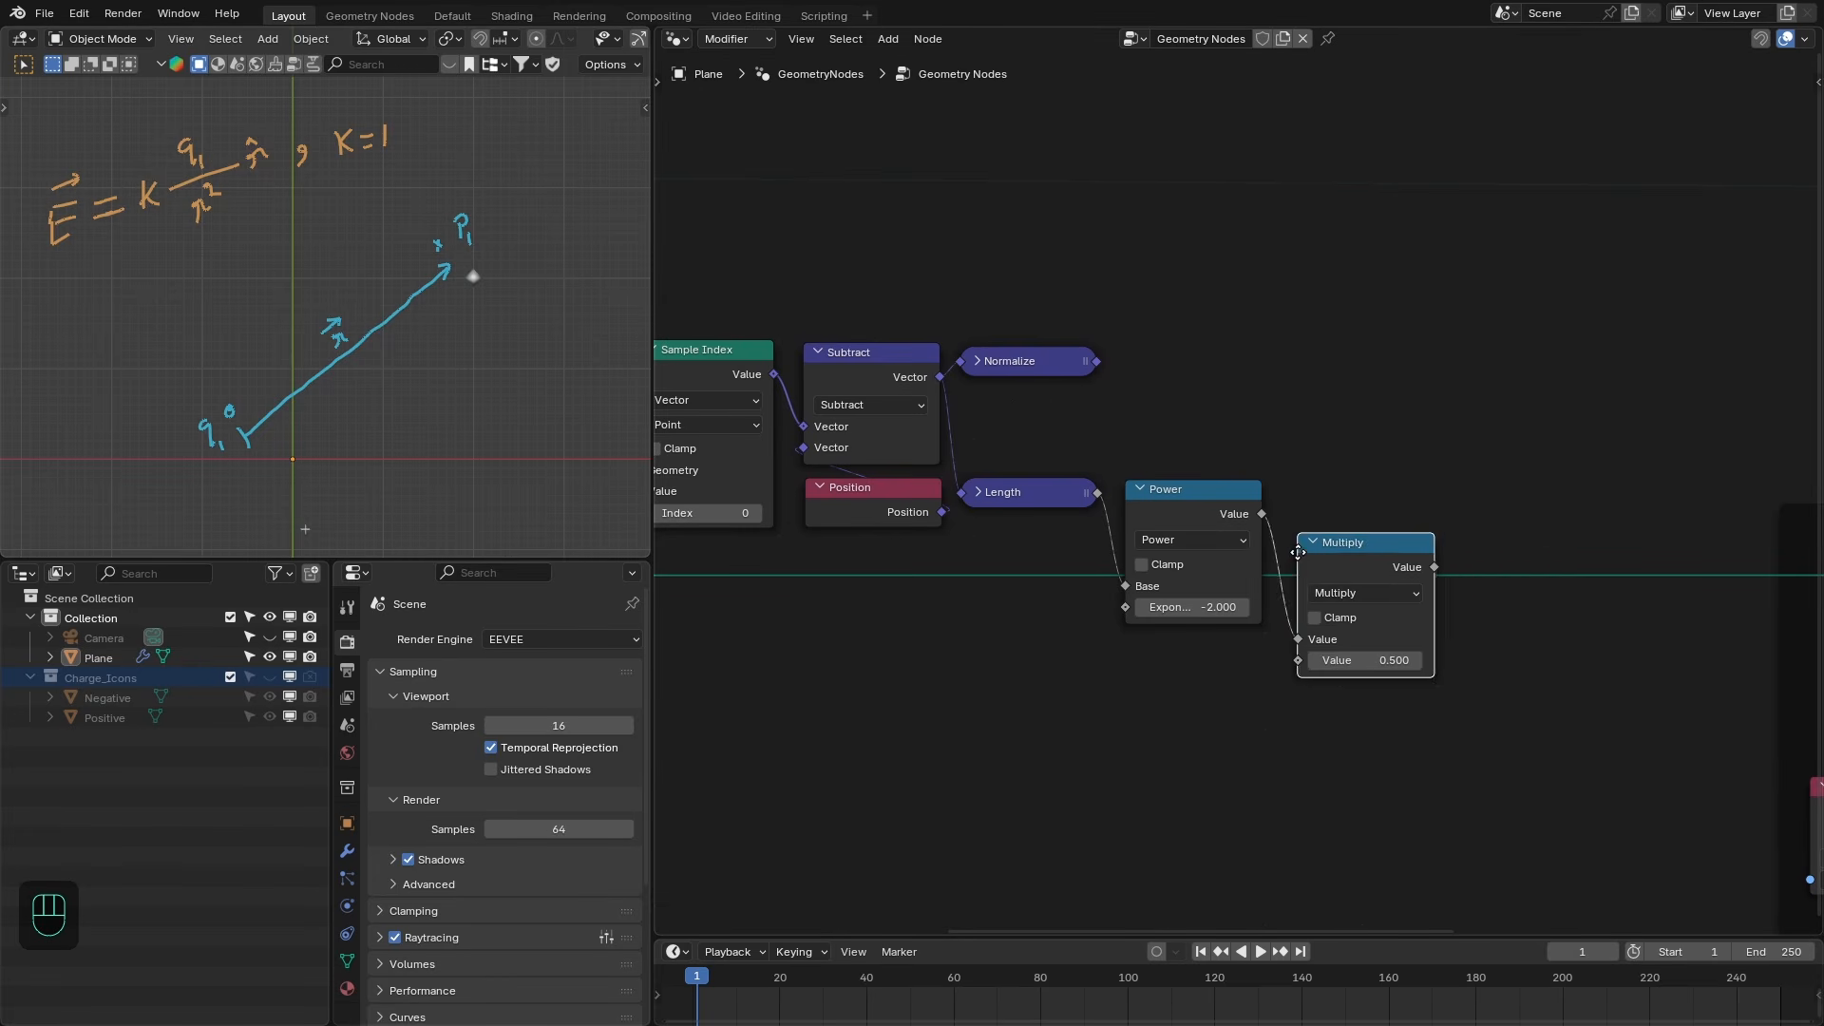
click(1303, 513)
- Feed a Named Attribute node reading the charge attribute into the Multiply node's second input
drag(1304, 616, 1112, 689)
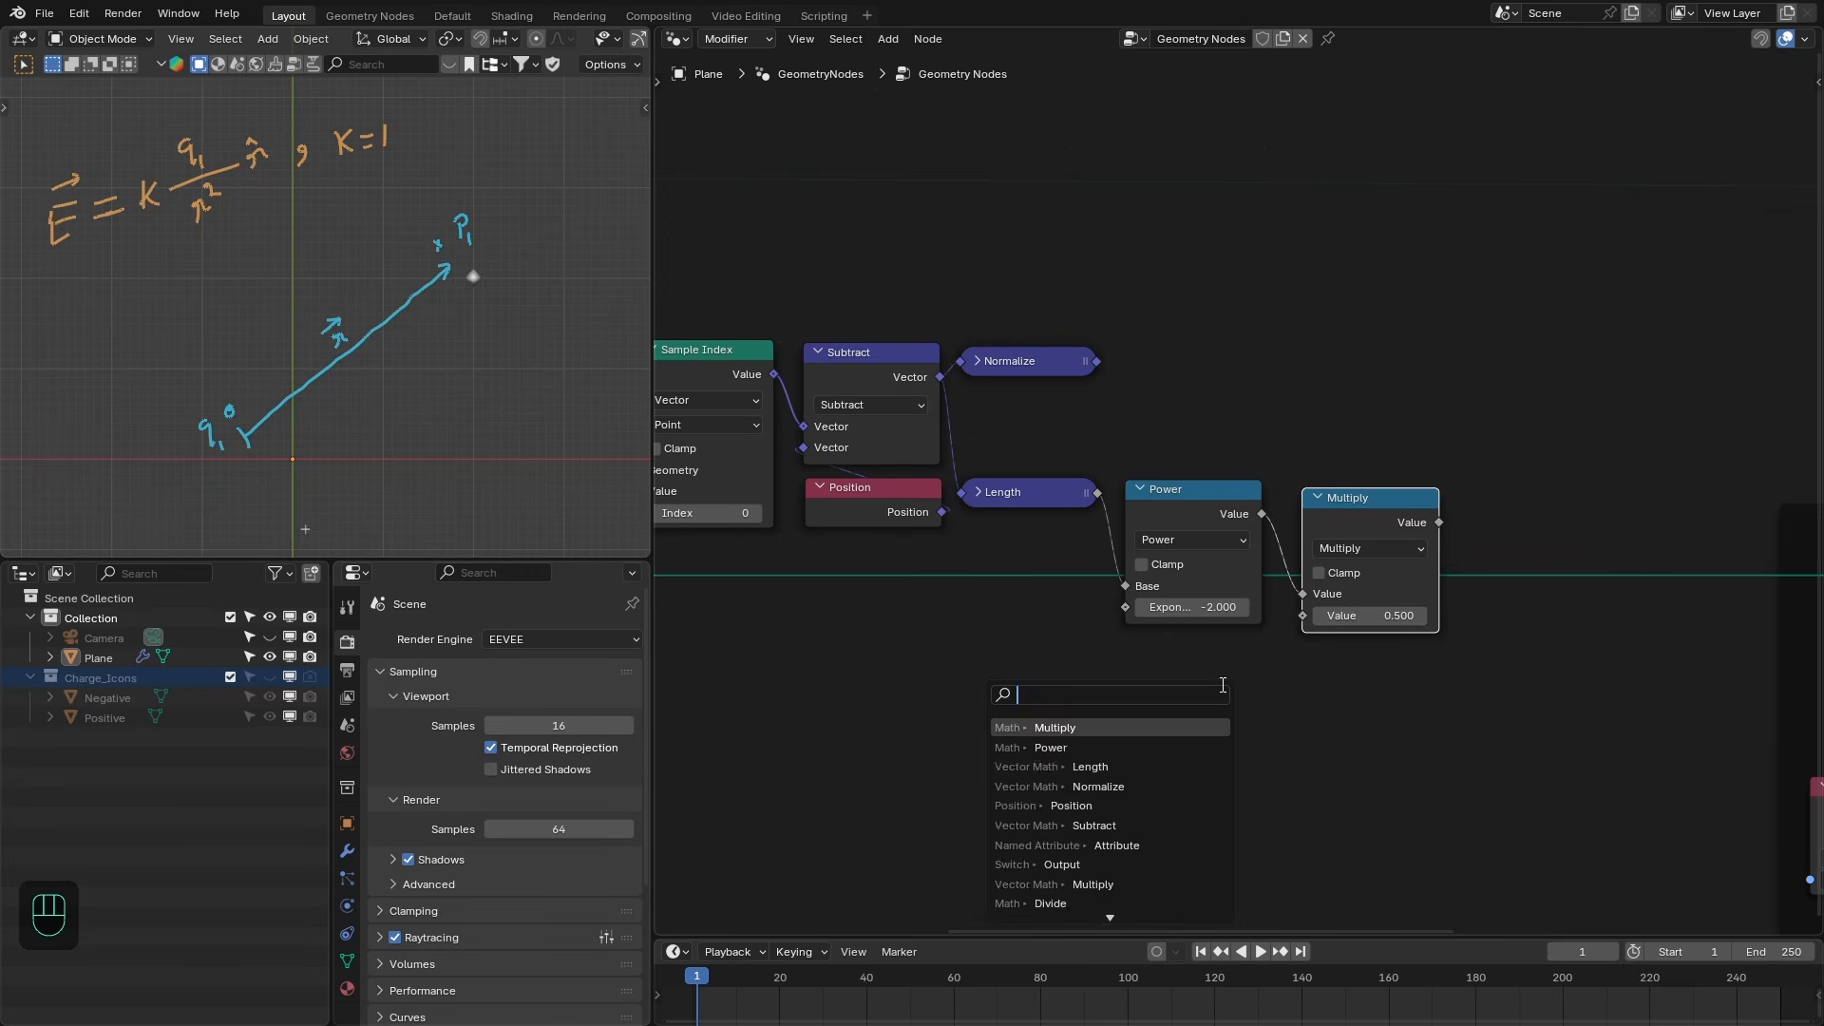
text(name)
key(Return)
click(1276, 664)
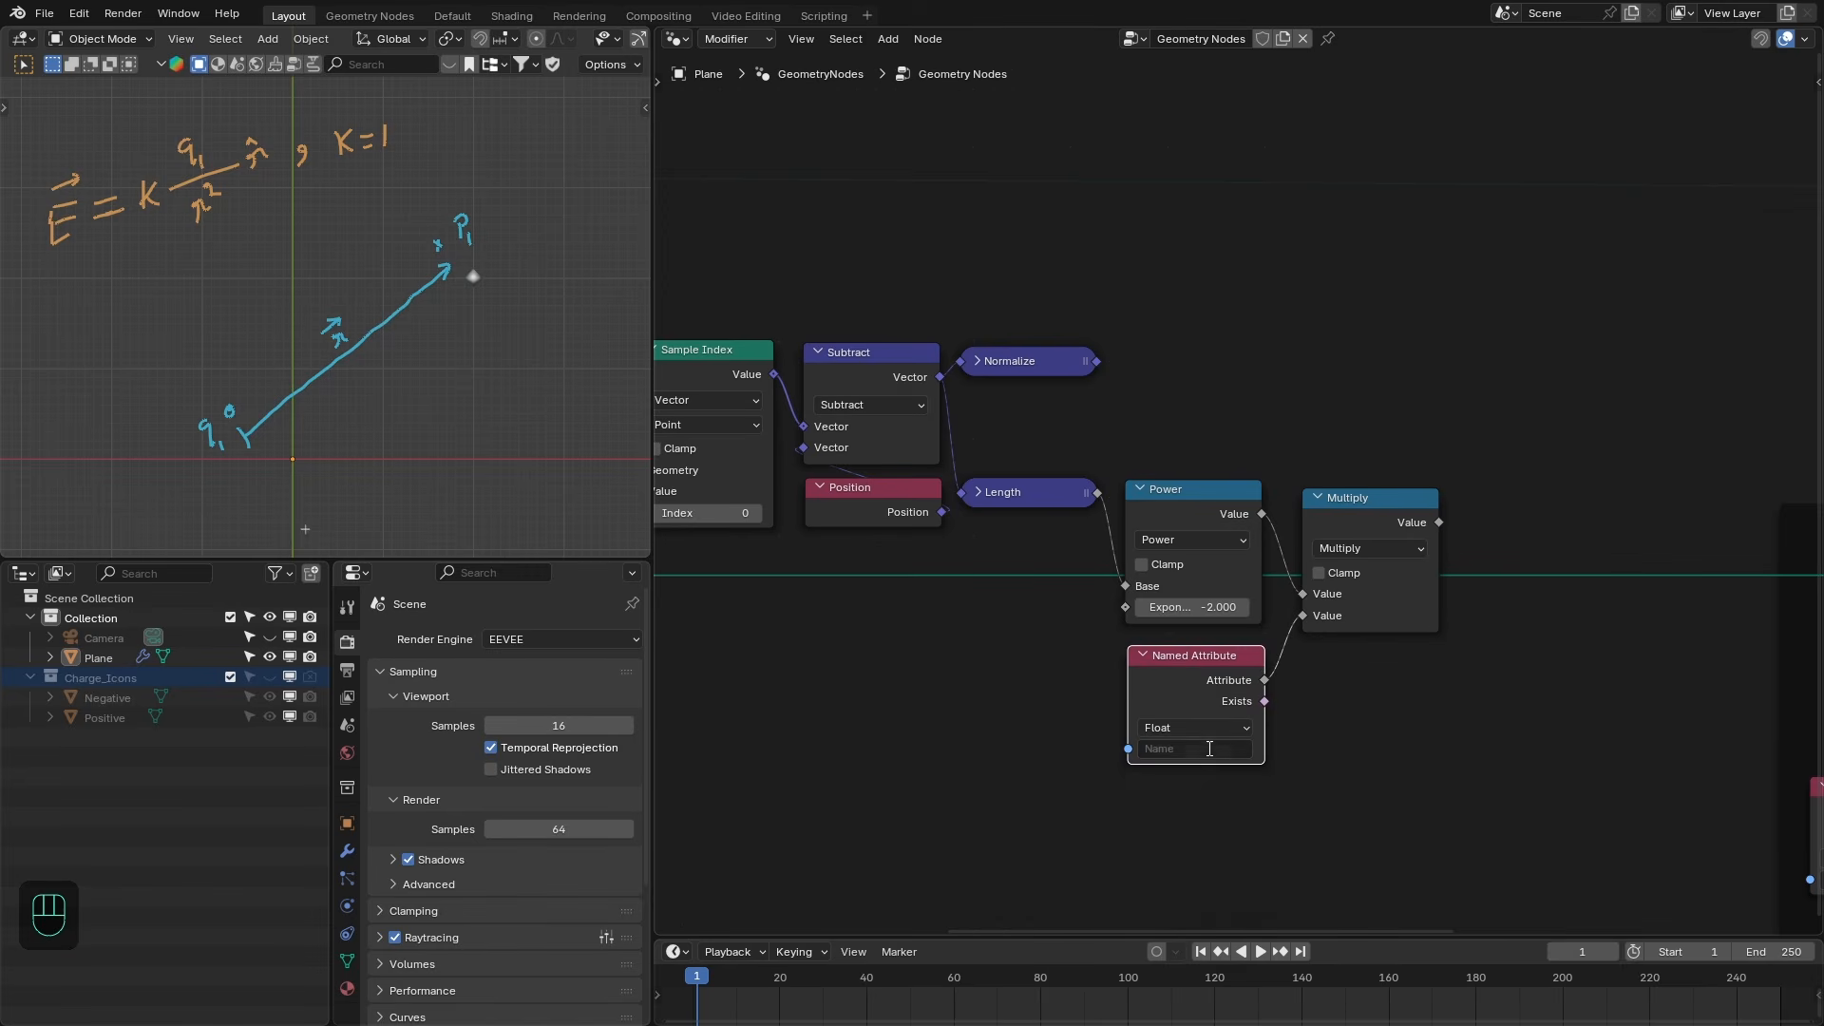
click(1209, 749)
click(1214, 784)
middle_drag(1323, 617, 1311, 627)
drag(1312, 626, 1301, 615)
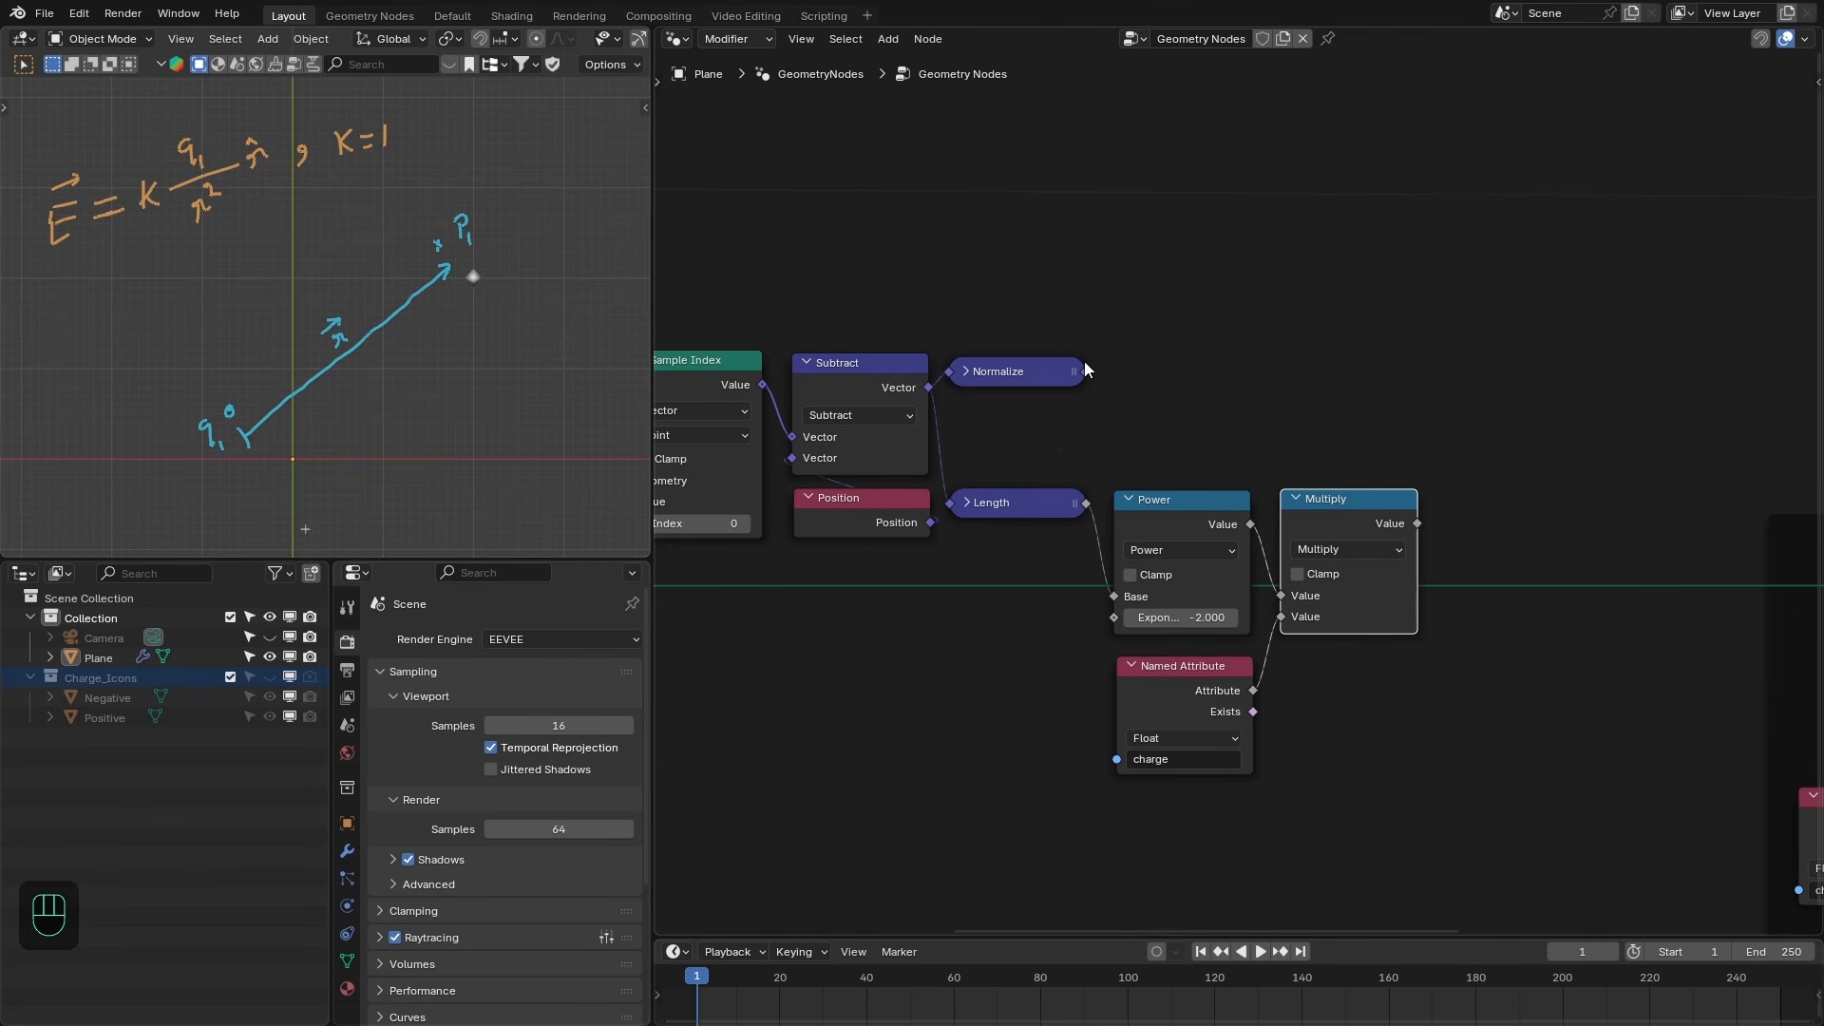
- Add a collapsed Vector Math Scale node that scales the normalized direction by the Multiply result
drag(1085, 372, 1269, 371)
text(scal)
key(Return)
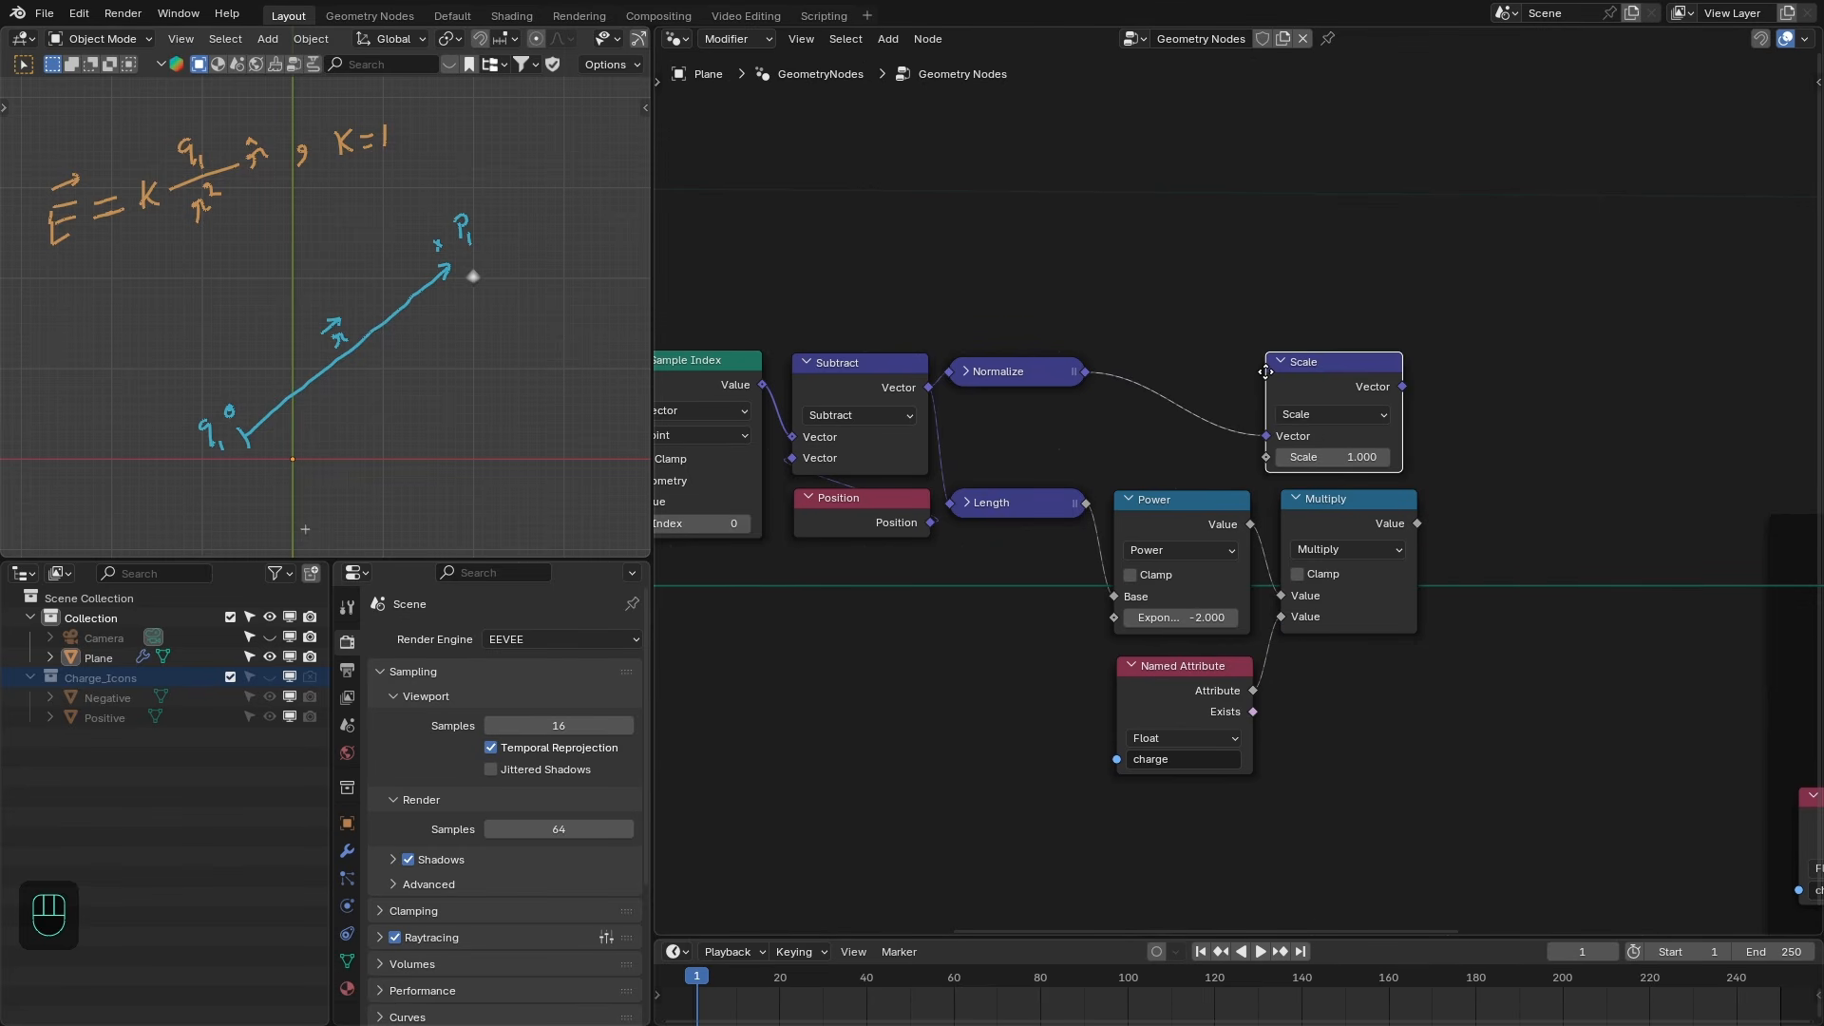
click(1282, 369)
click(1425, 521)
drag(1309, 460, 1292, 460)
click(1297, 359)
drag(1357, 359, 1357, 378)
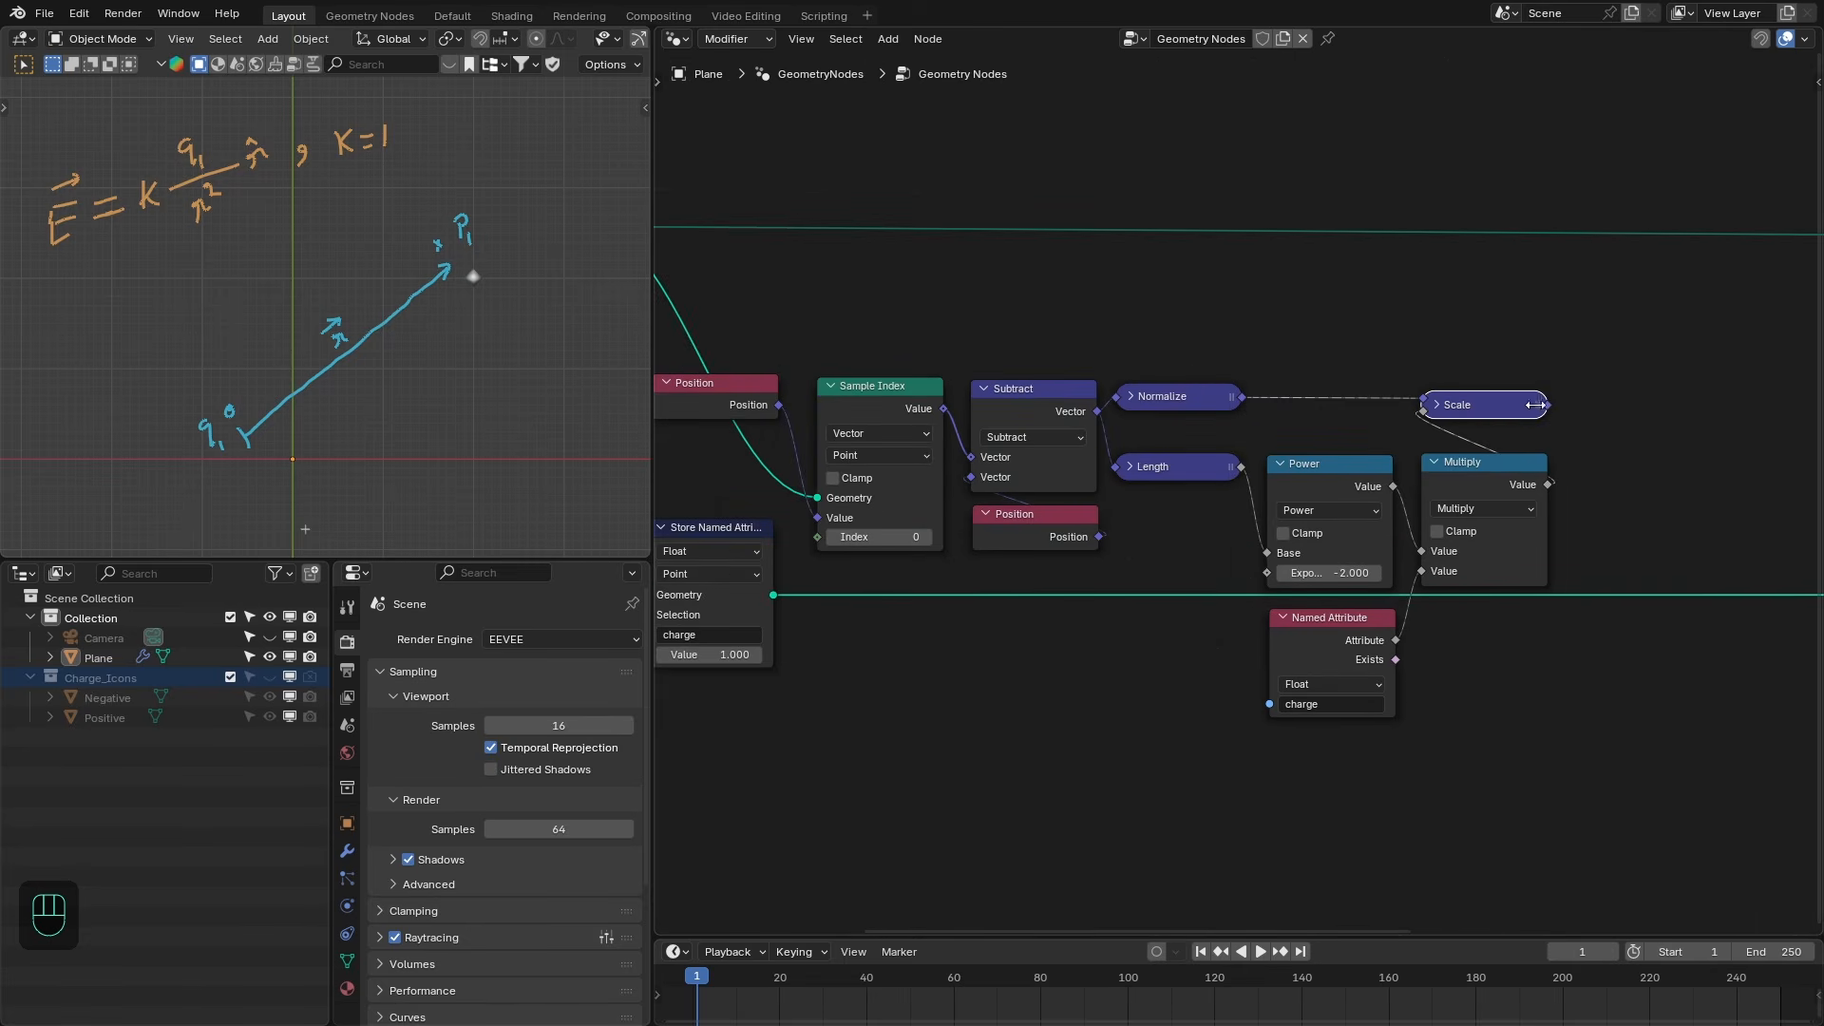
- Preview the scaled field vector on the geometry through a Viewer node
ctrl+shift+click(1520, 407)
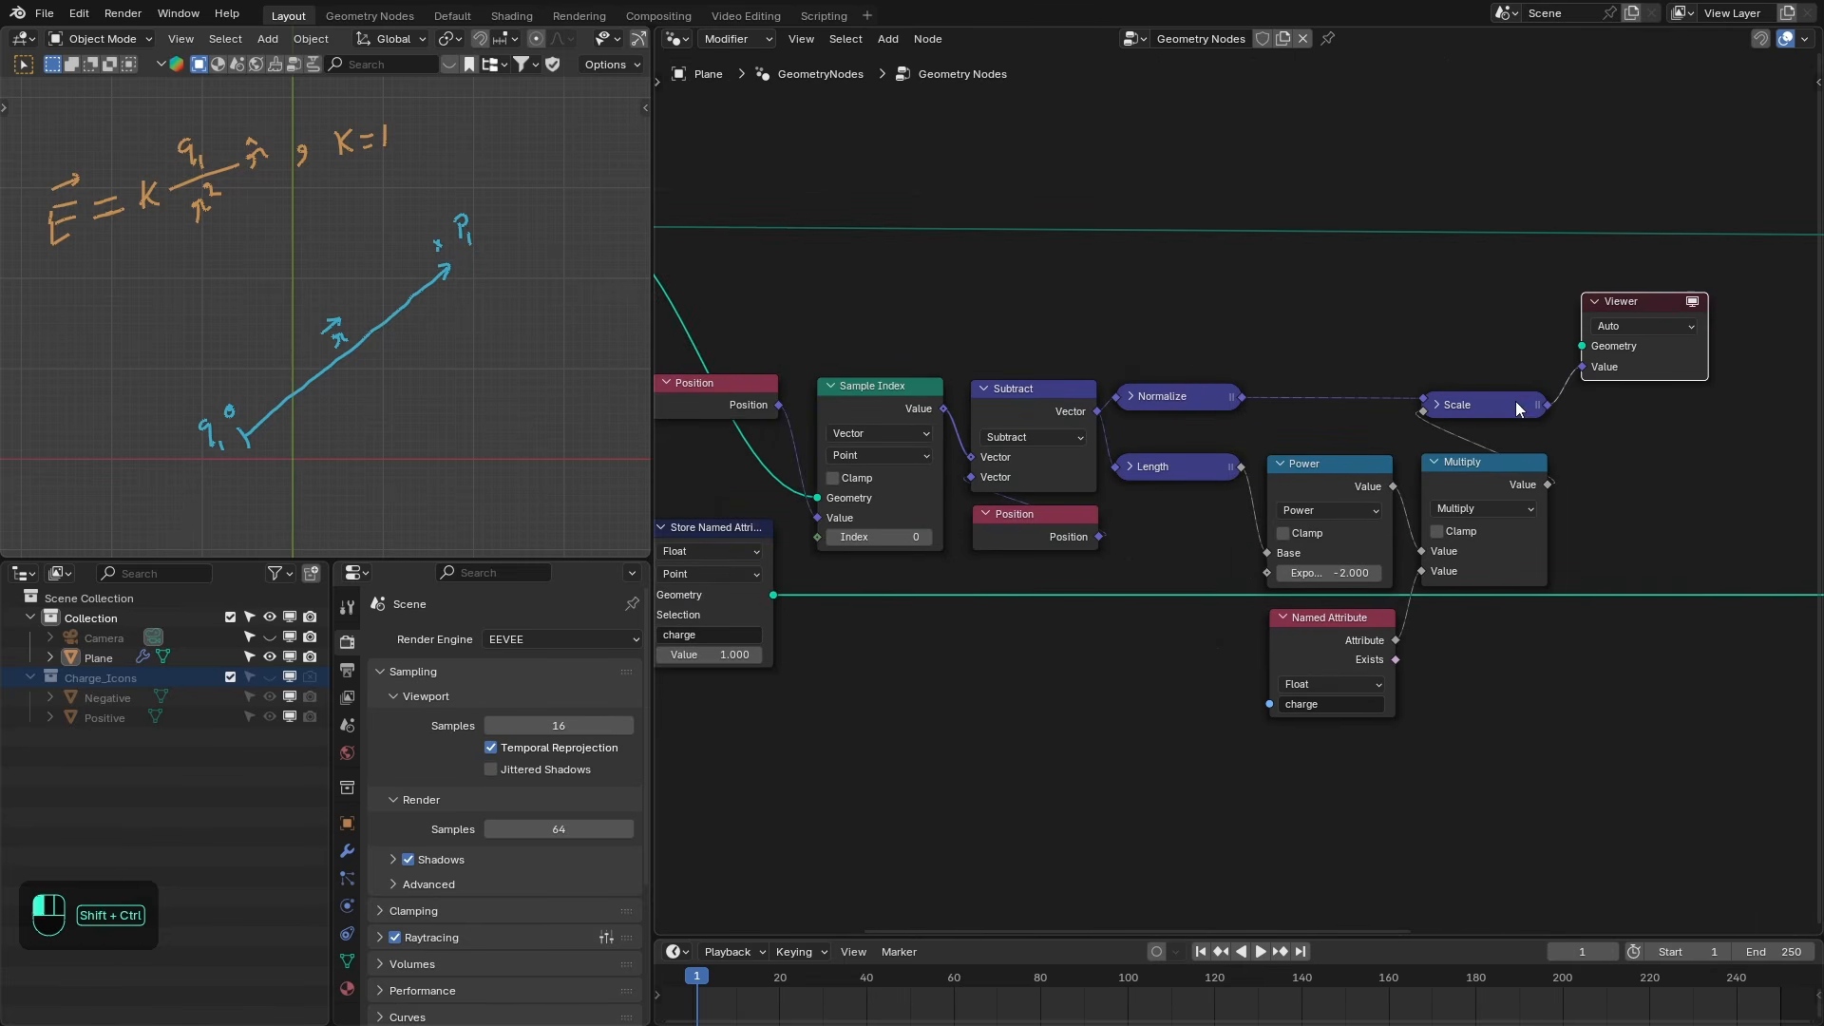
ctrl+shift+click(778, 594)
shift+middle_drag(359, 524, 356, 470)
middle_drag(1271, 372, 1178, 406)
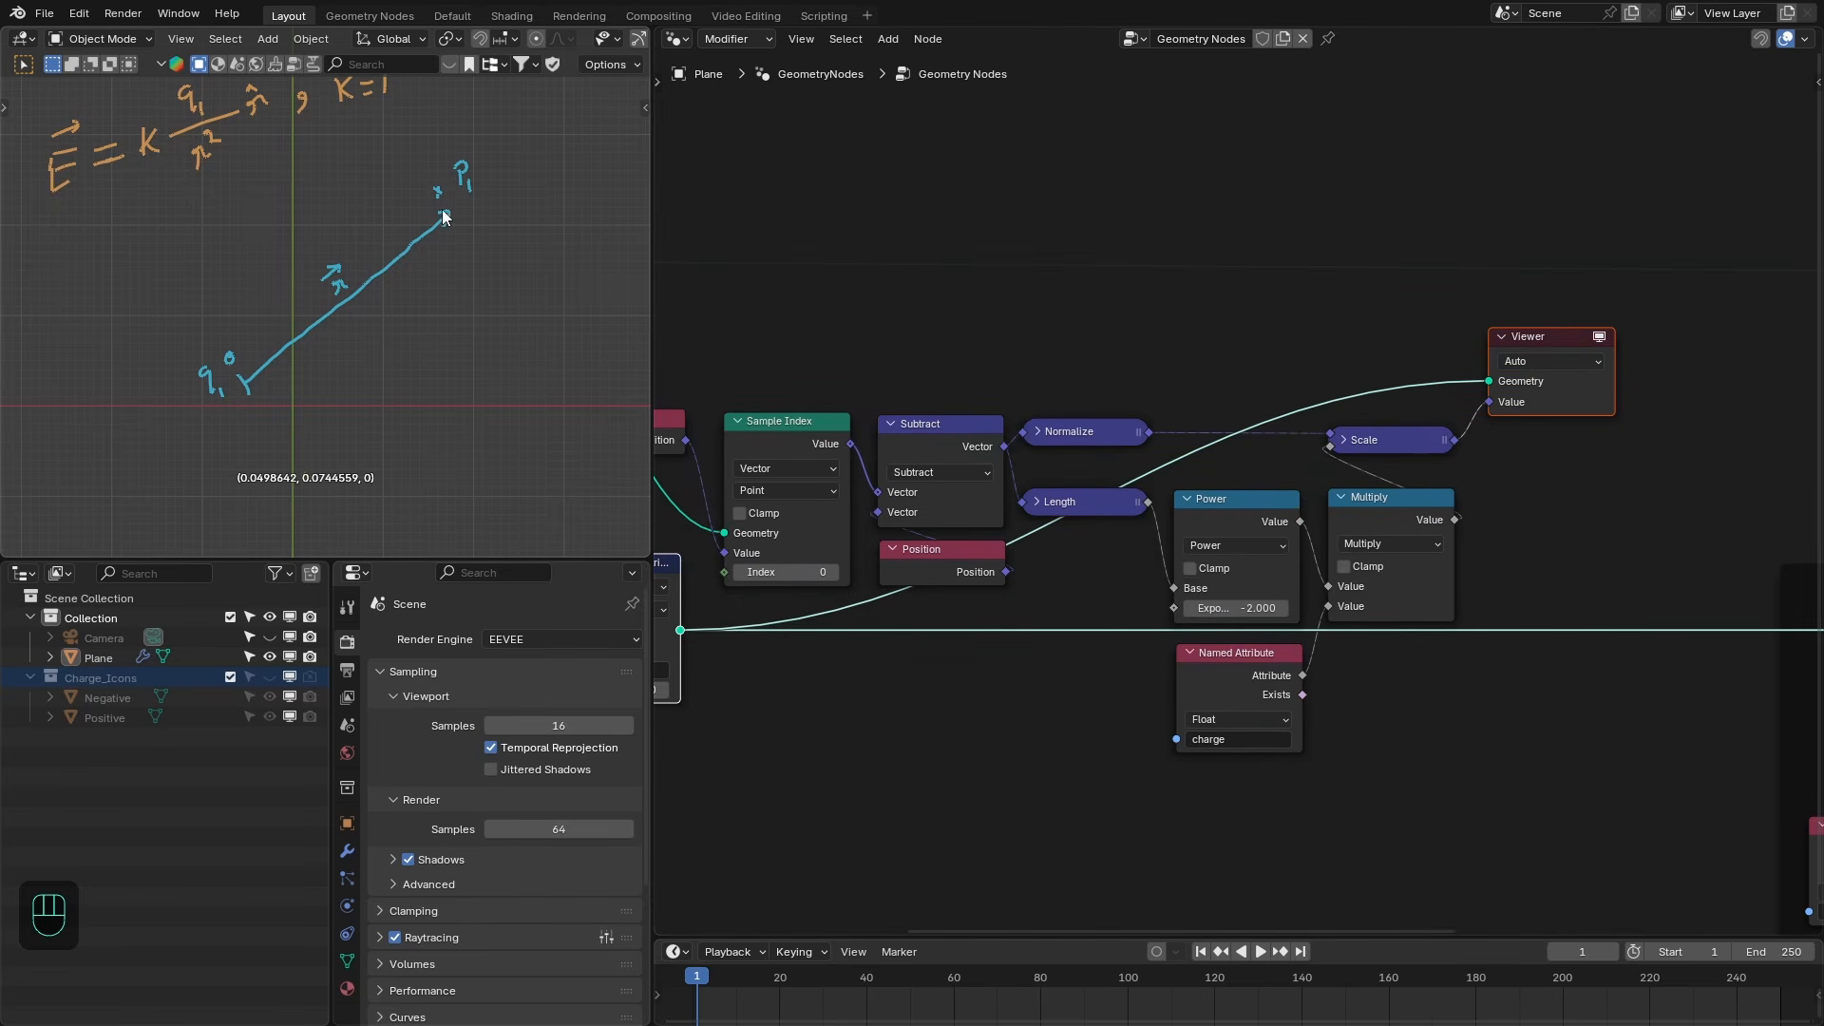
middle_drag(1585, 429, 1562, 519)
scroll(1510, 511, down, 3)
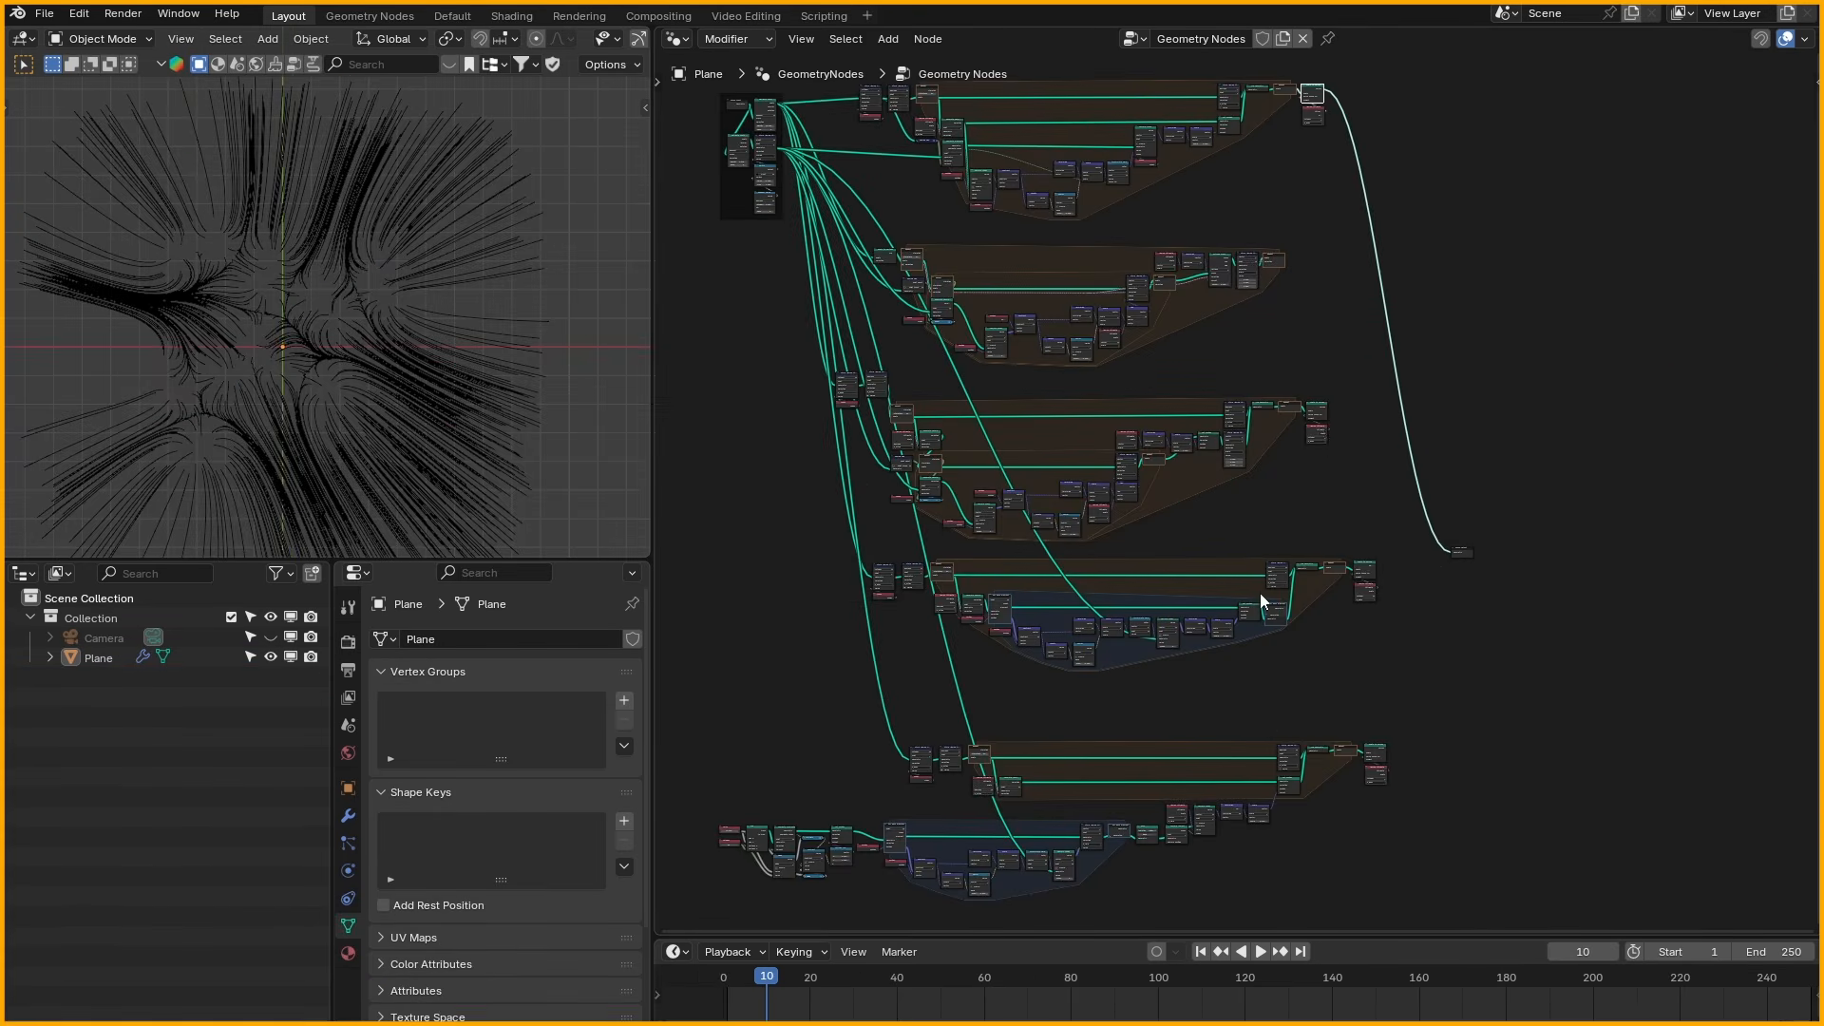
- Preview several branches of the finished reference node tree in the Viewer
middle_drag(1263, 599, 1353, 397)
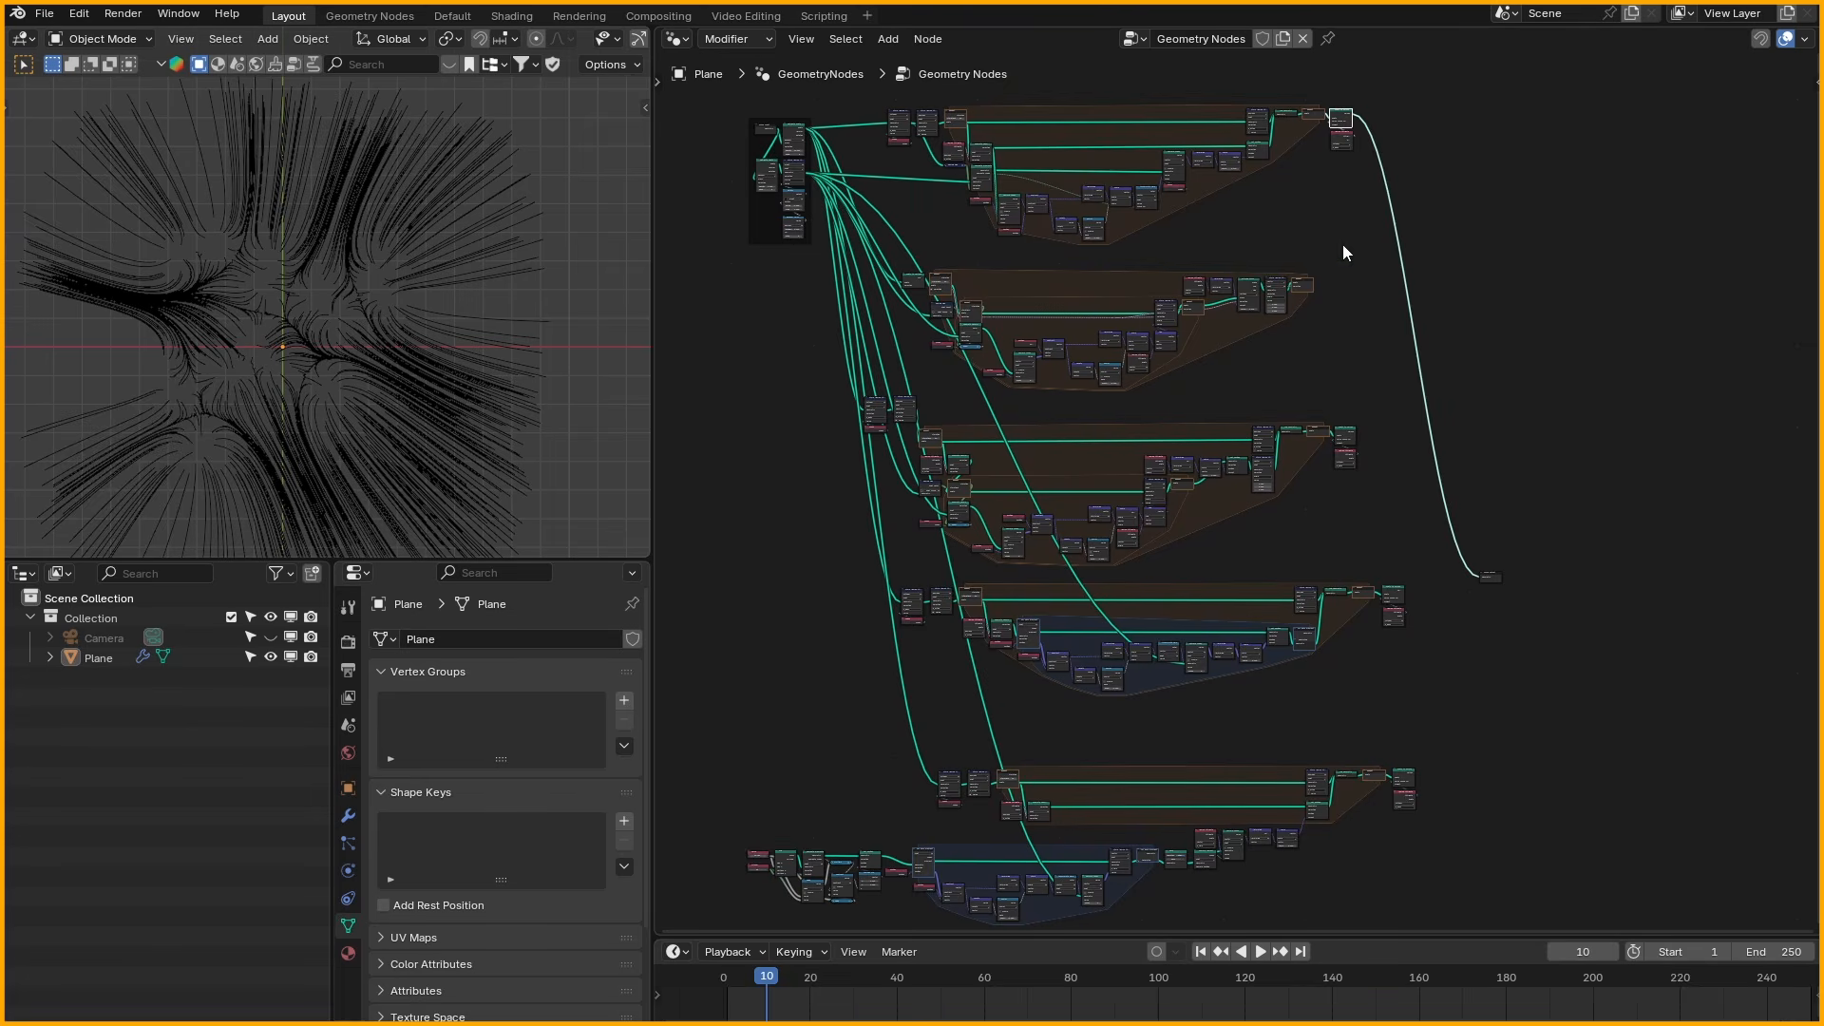
ctrl+shift+click(1302, 285)
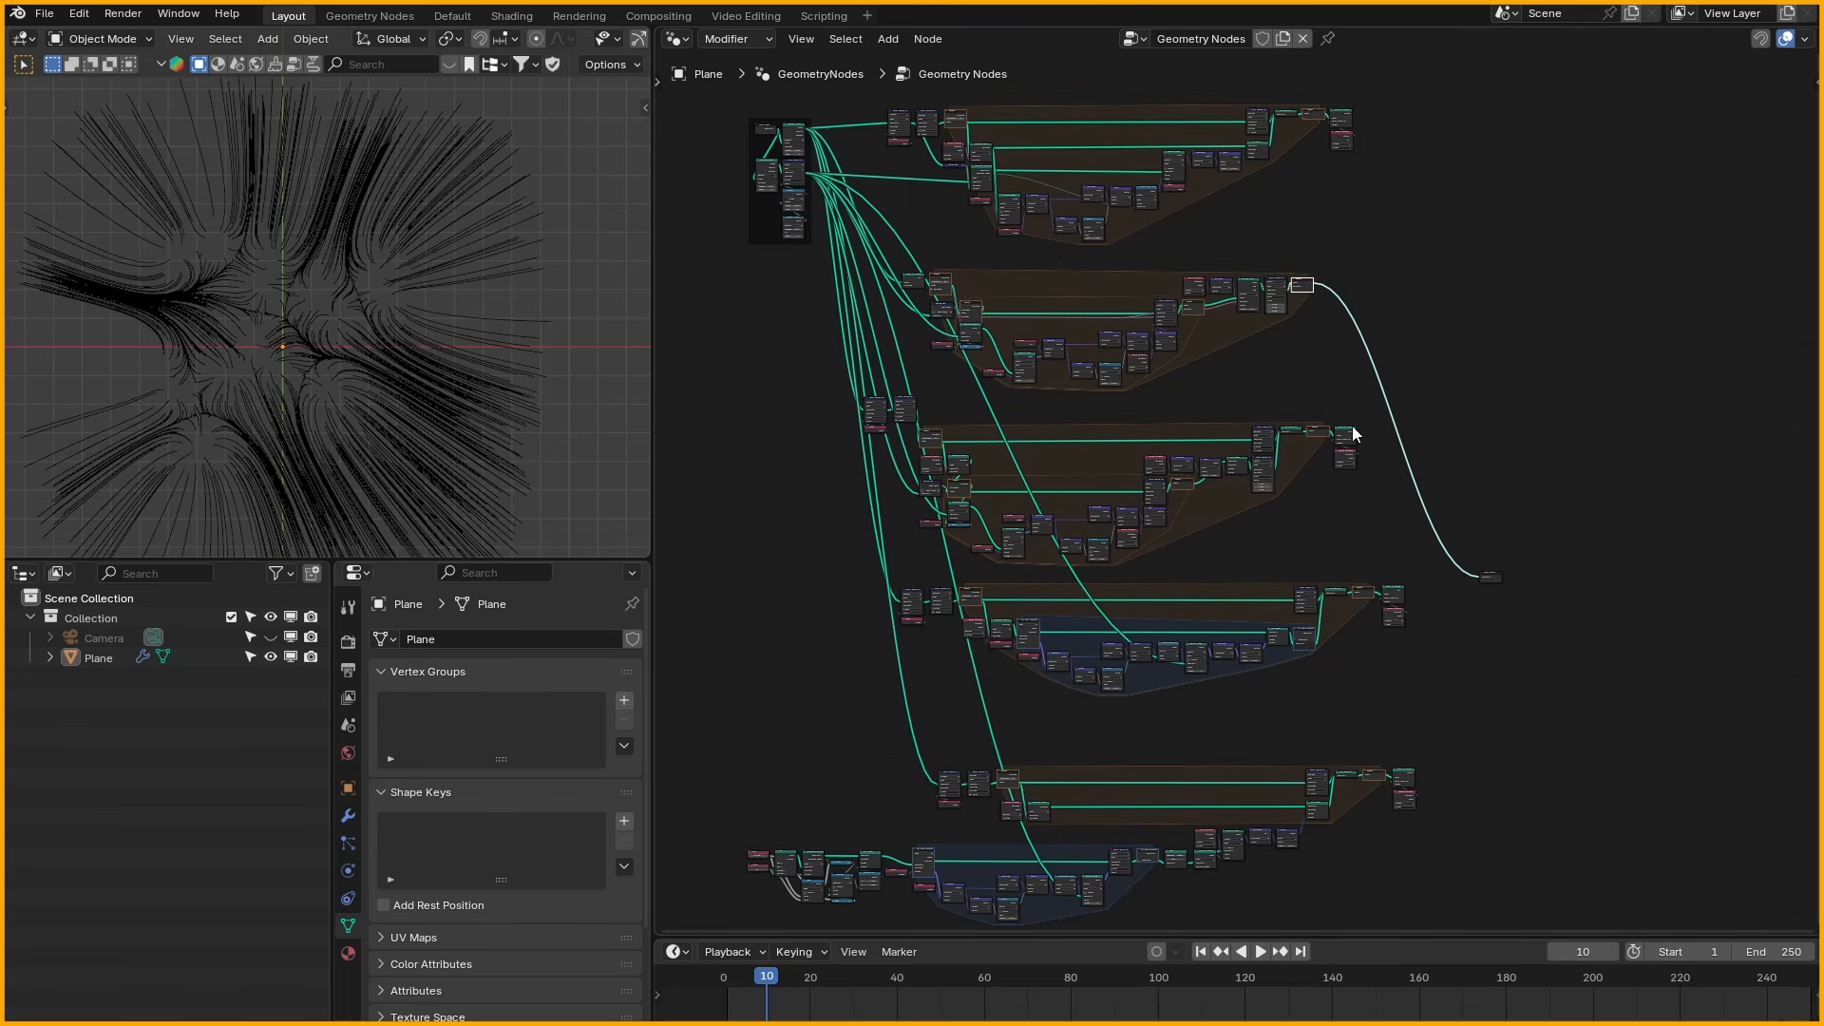
ctrl+shift+click(1349, 437)
ctrl+shift+click(1394, 596)
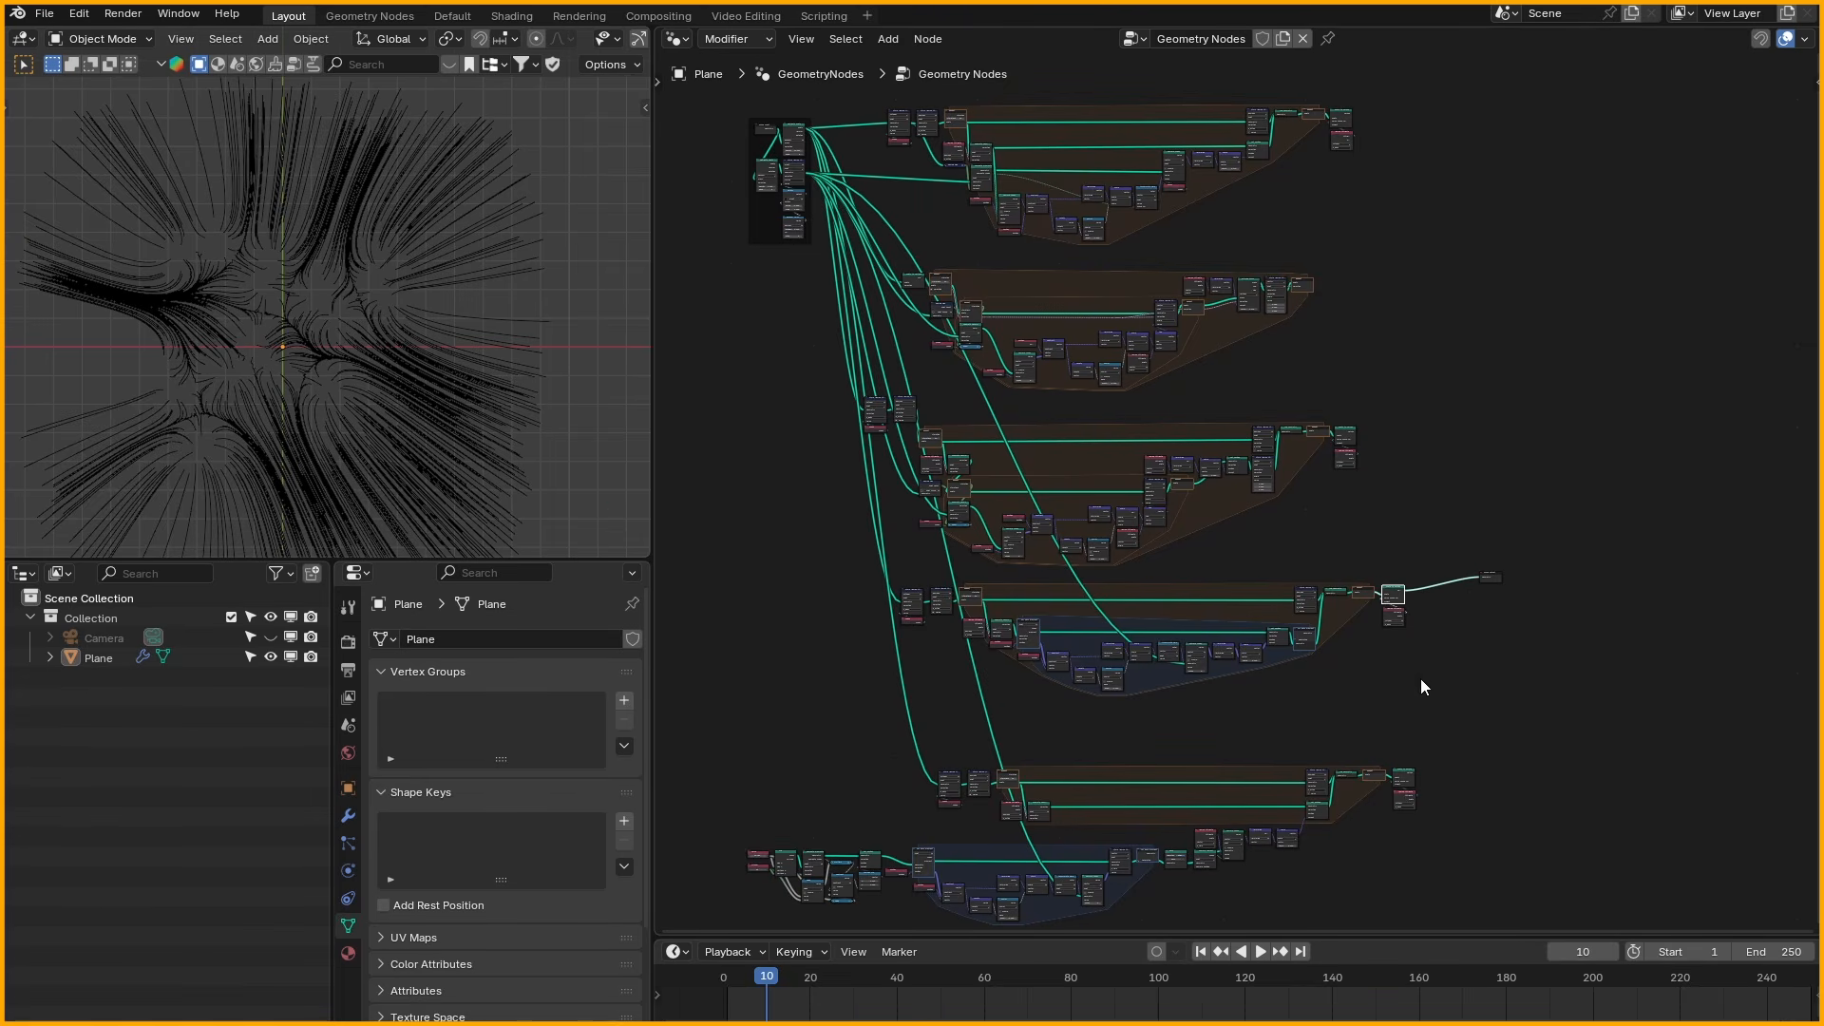
ctrl+shift+click(1406, 777)
- Delete the Viewer node
middle_drag(1420, 639, 1475, 632)
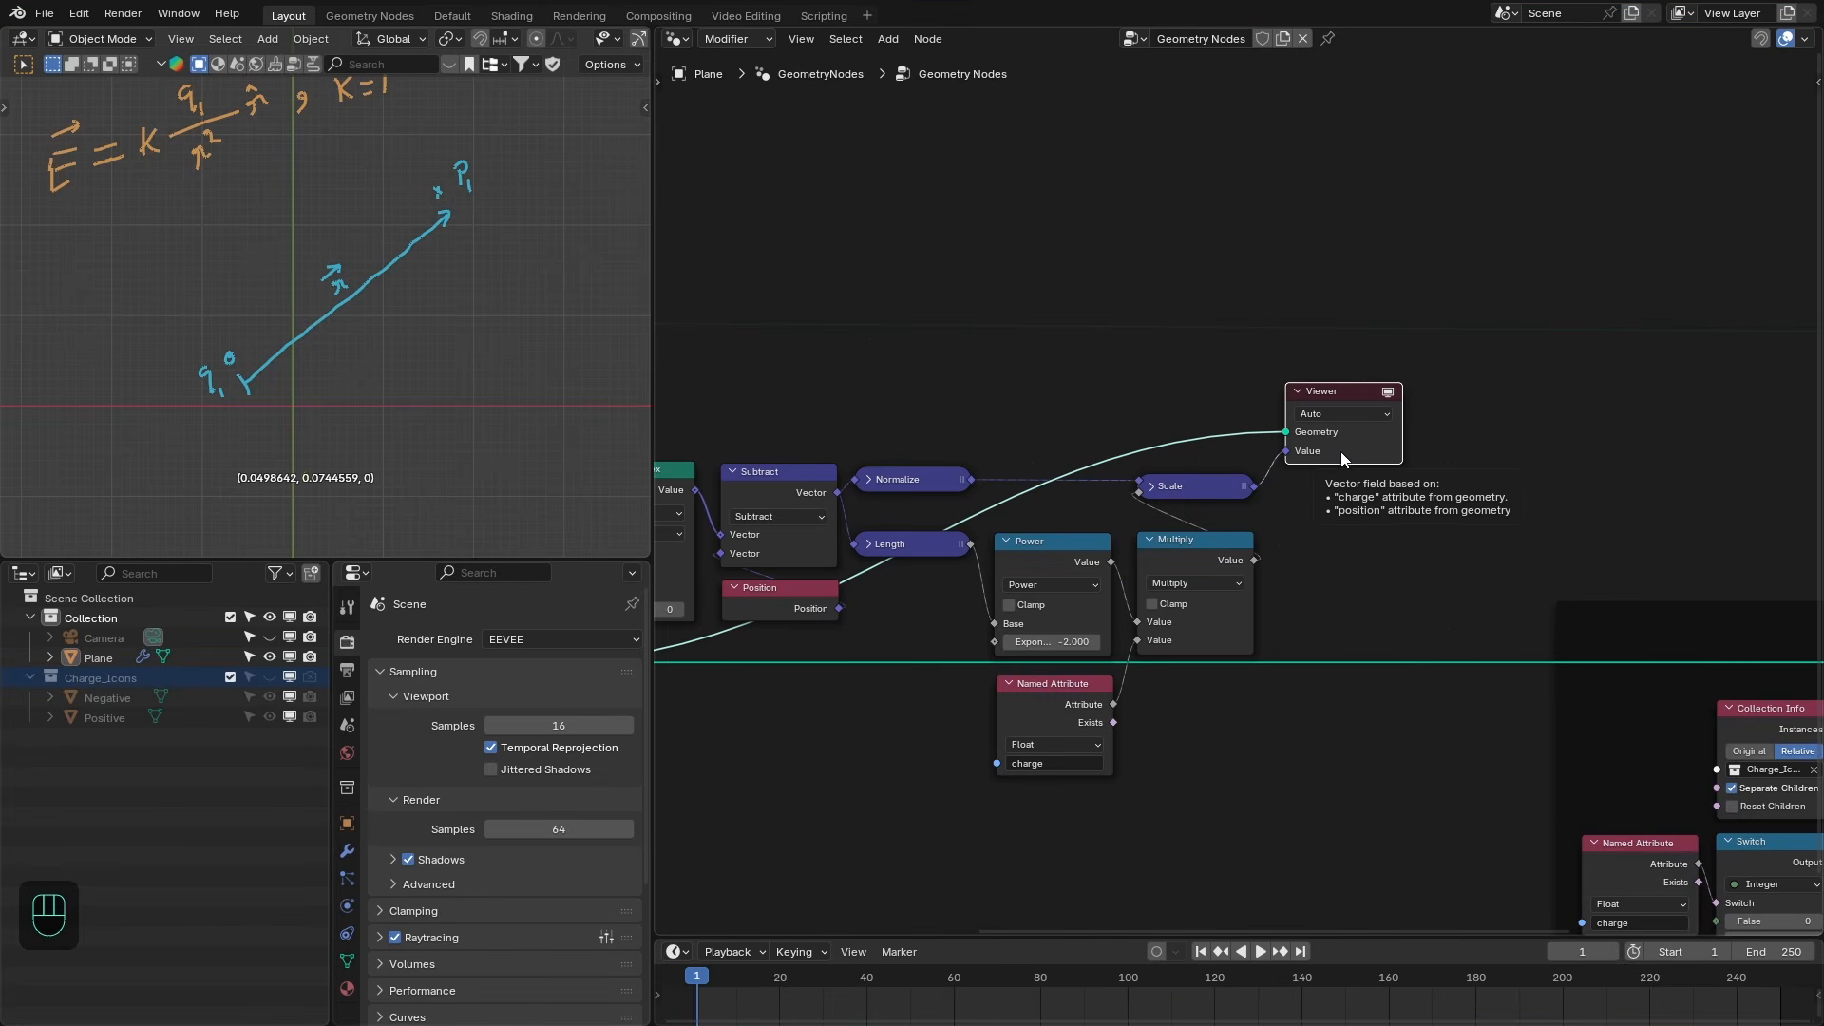
key(x)
scroll(1325, 522, down, 1)
- Add a Sample Index node that samples the scaled field vector from the geometry
key(shift+a)
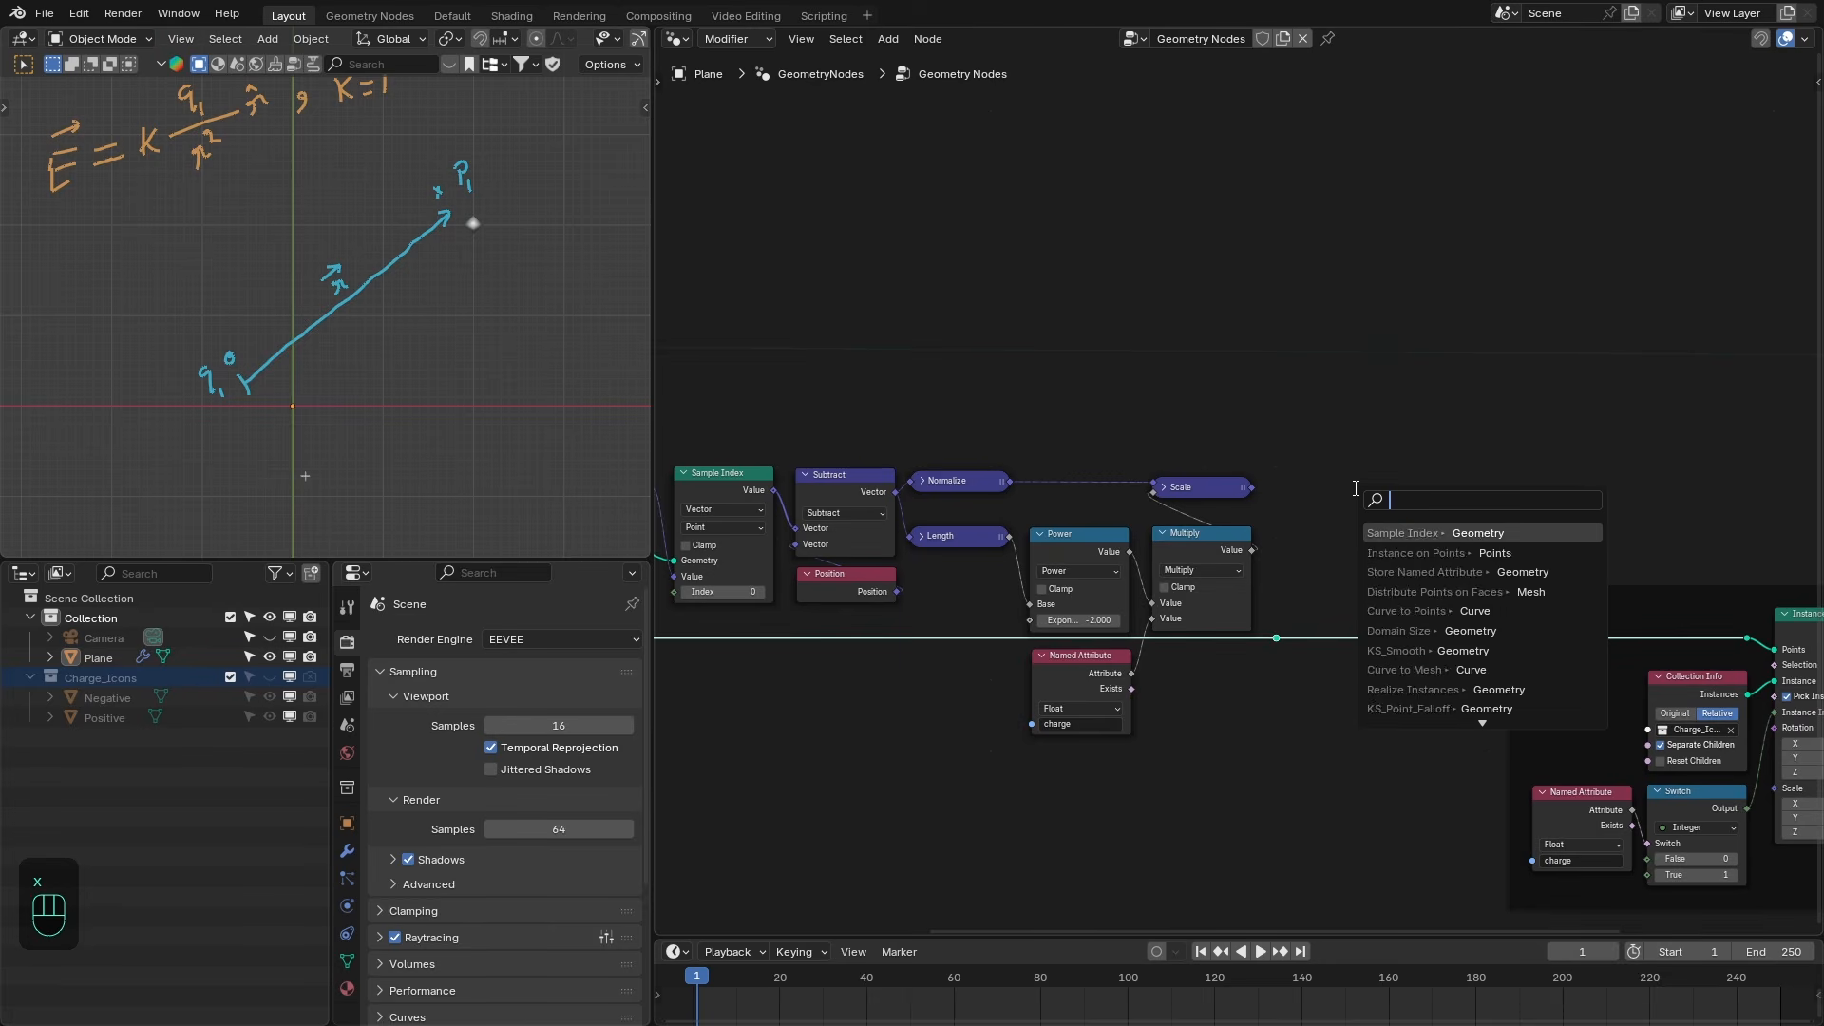
text(sample in)
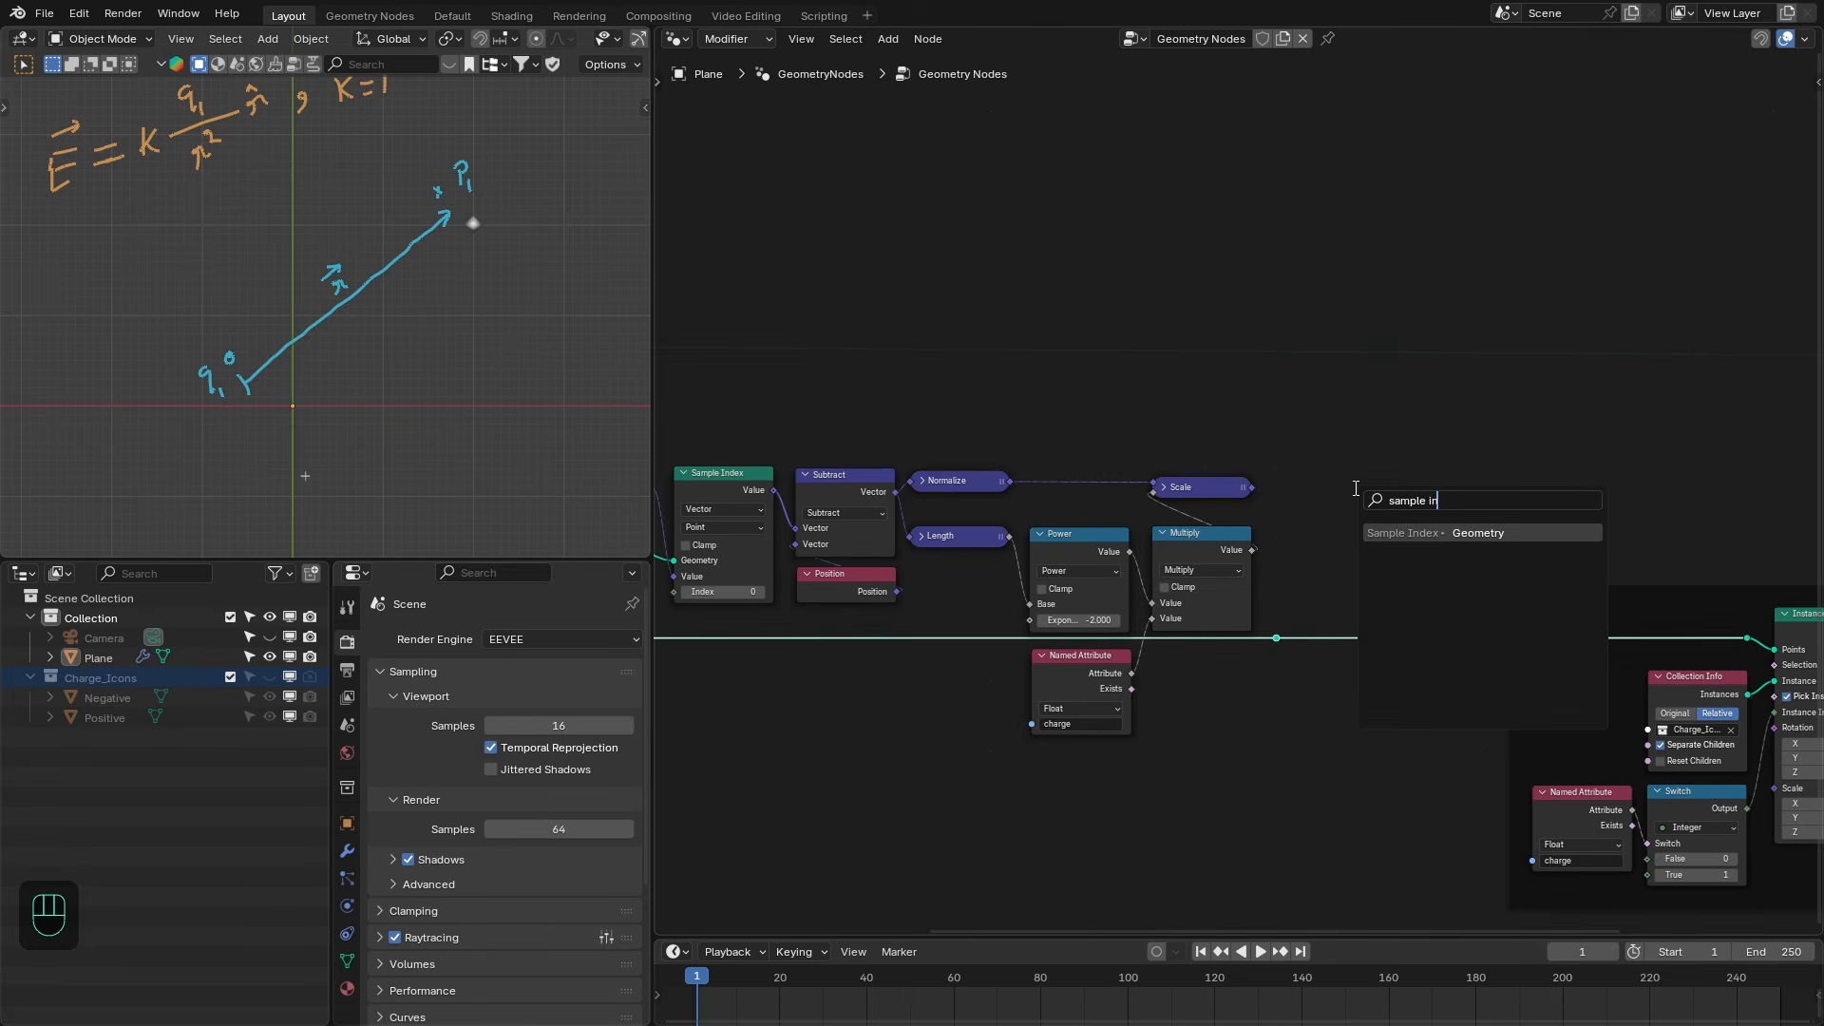
key(Return)
click(1316, 486)
scroll(1327, 503, up, 1)
click(1337, 515)
click(1355, 584)
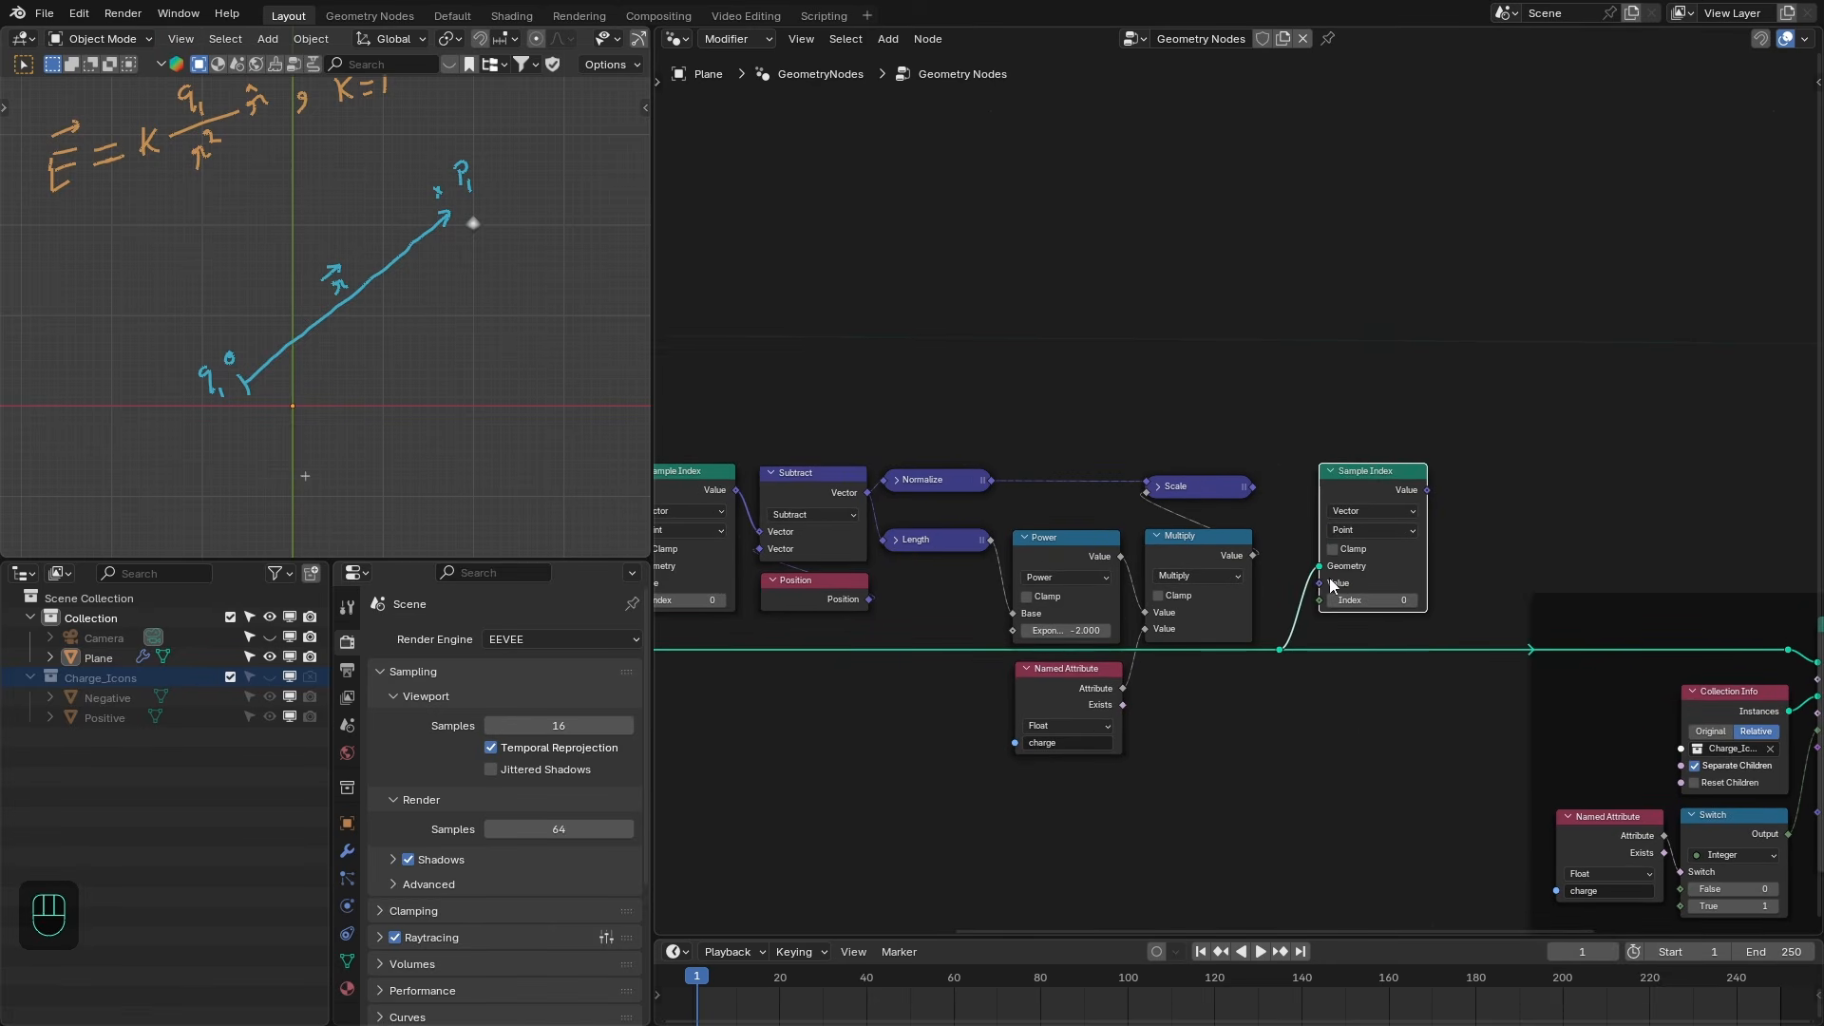
drag(1319, 582, 1254, 486)
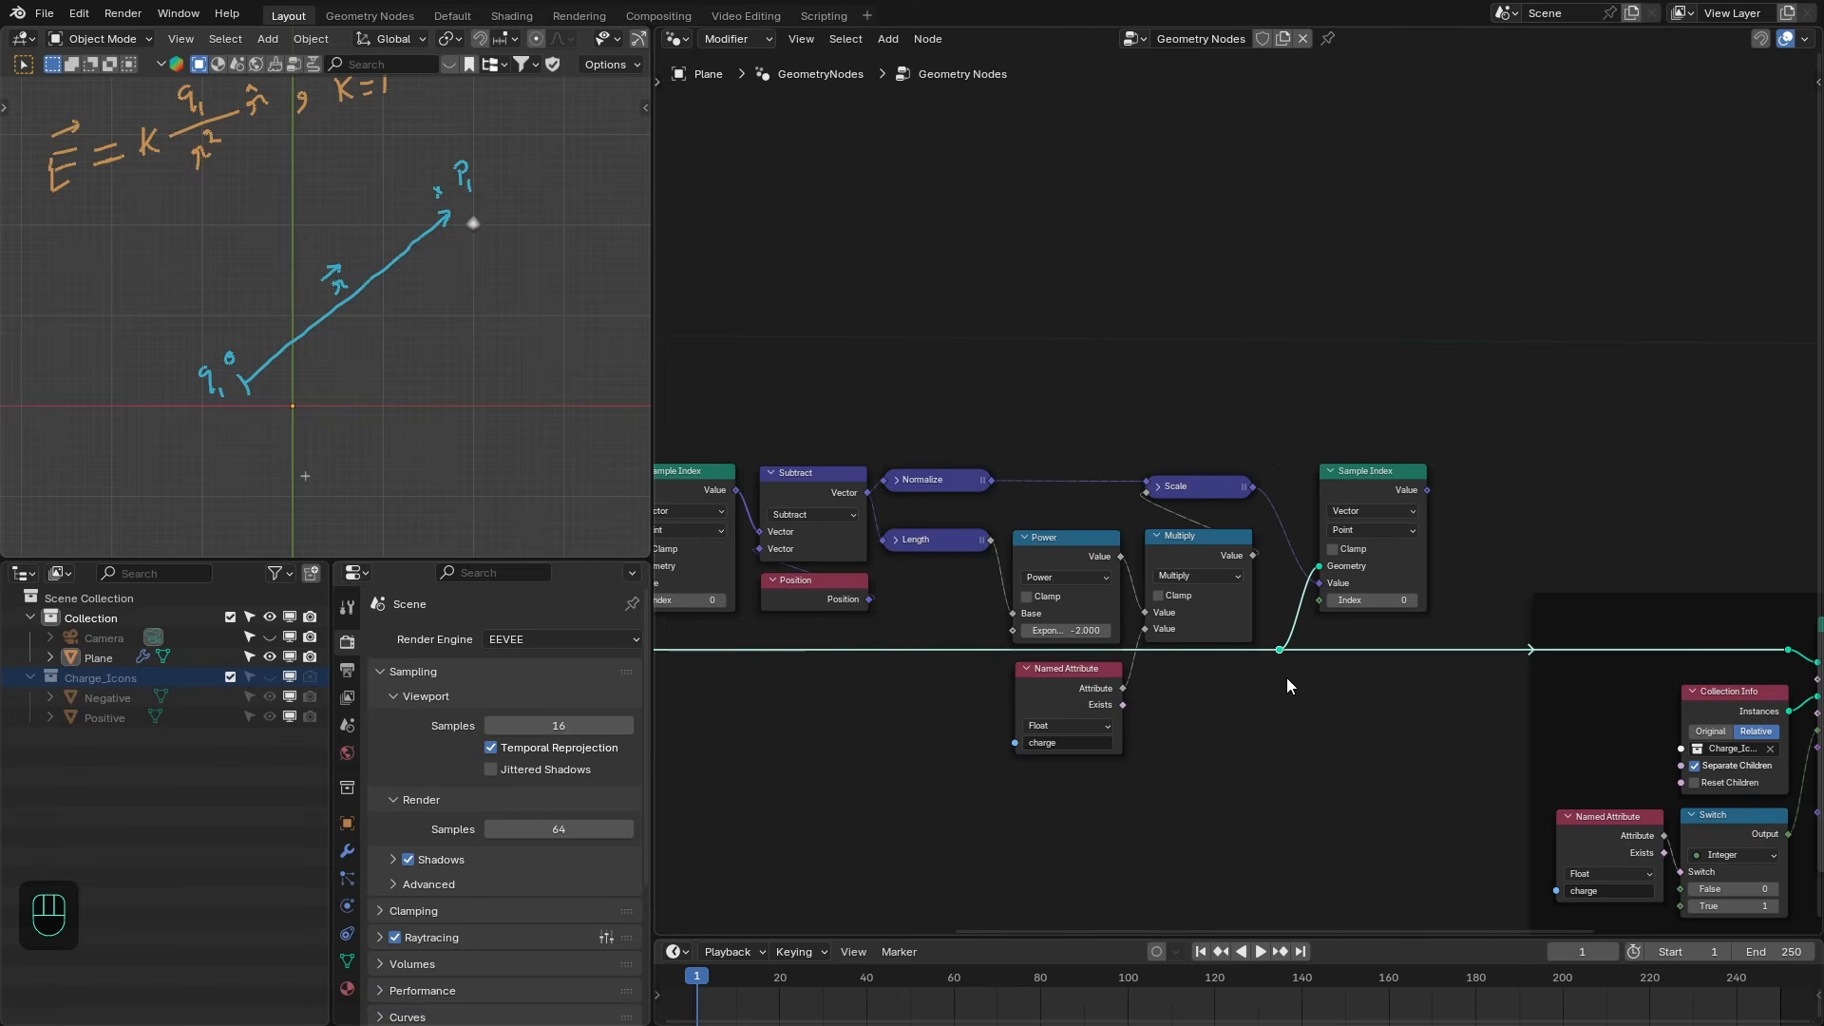
- Preview the Sample Index output in a Viewer node
scroll(1287, 677, down, 1)
middle_drag(1395, 360, 1505, 420)
ctrl+shift+click(1465, 413)
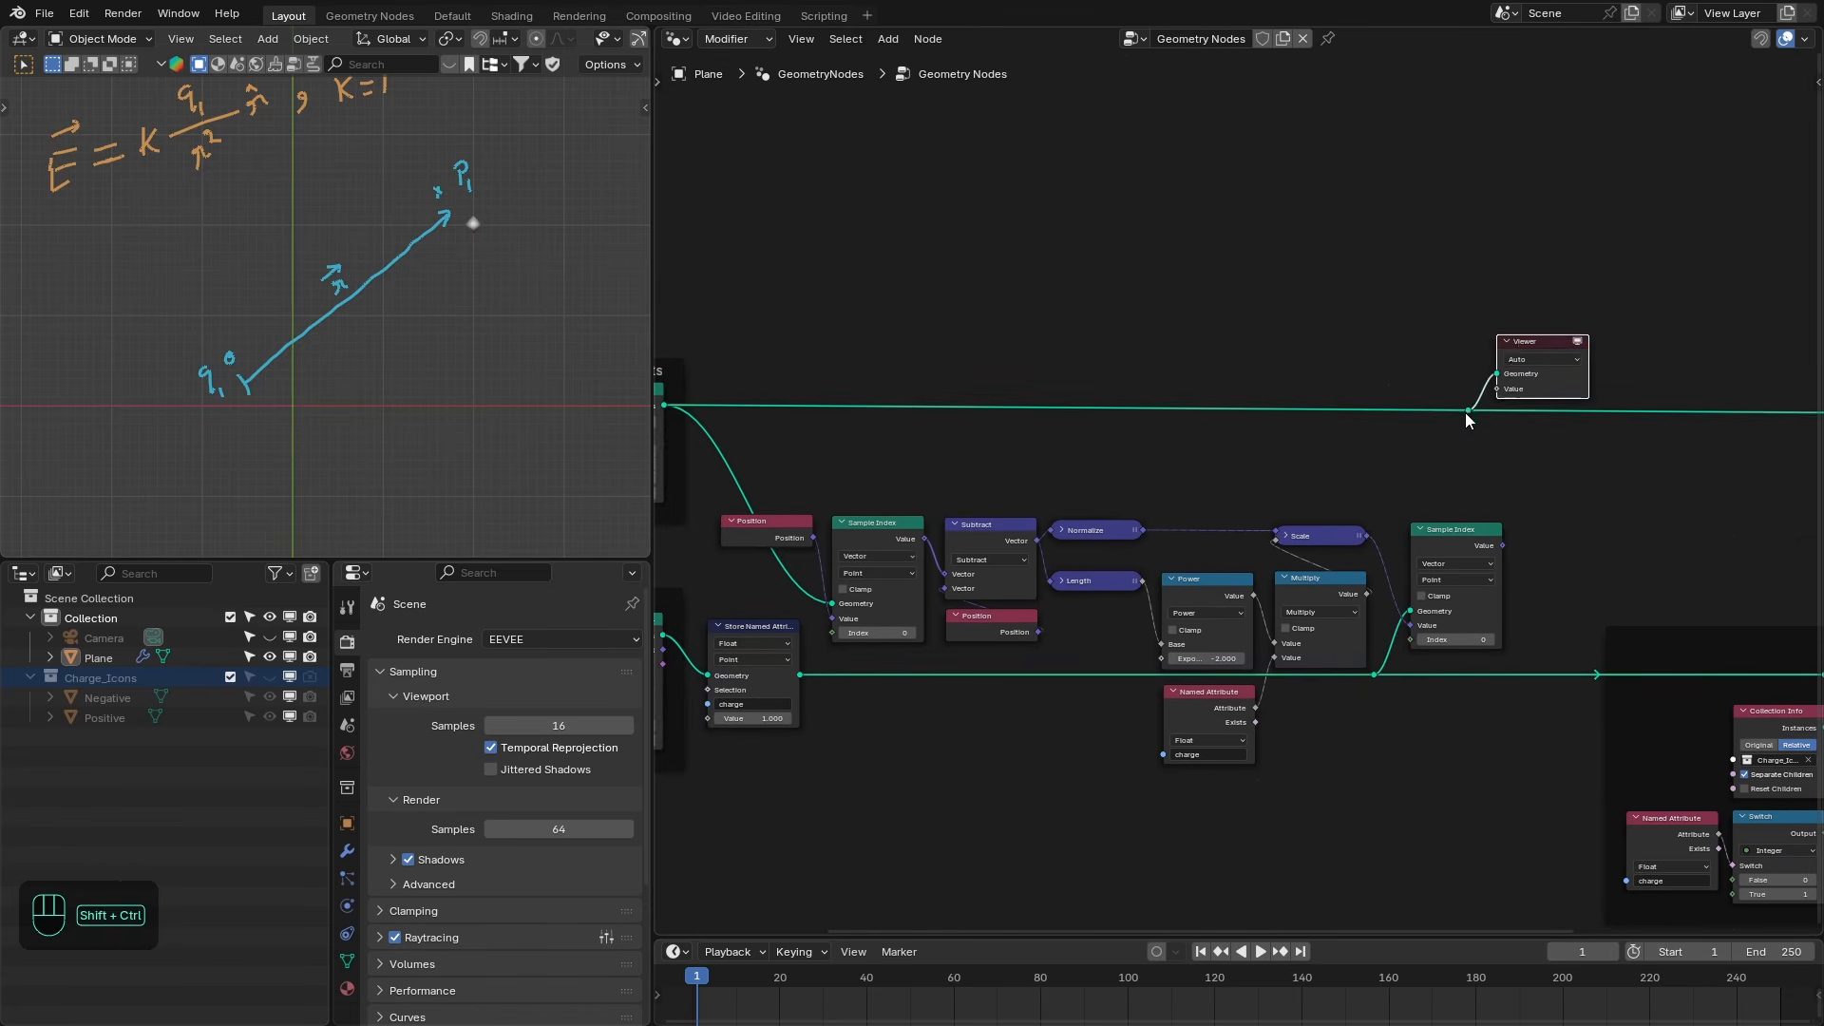
ctrl+shift+click(1487, 543)
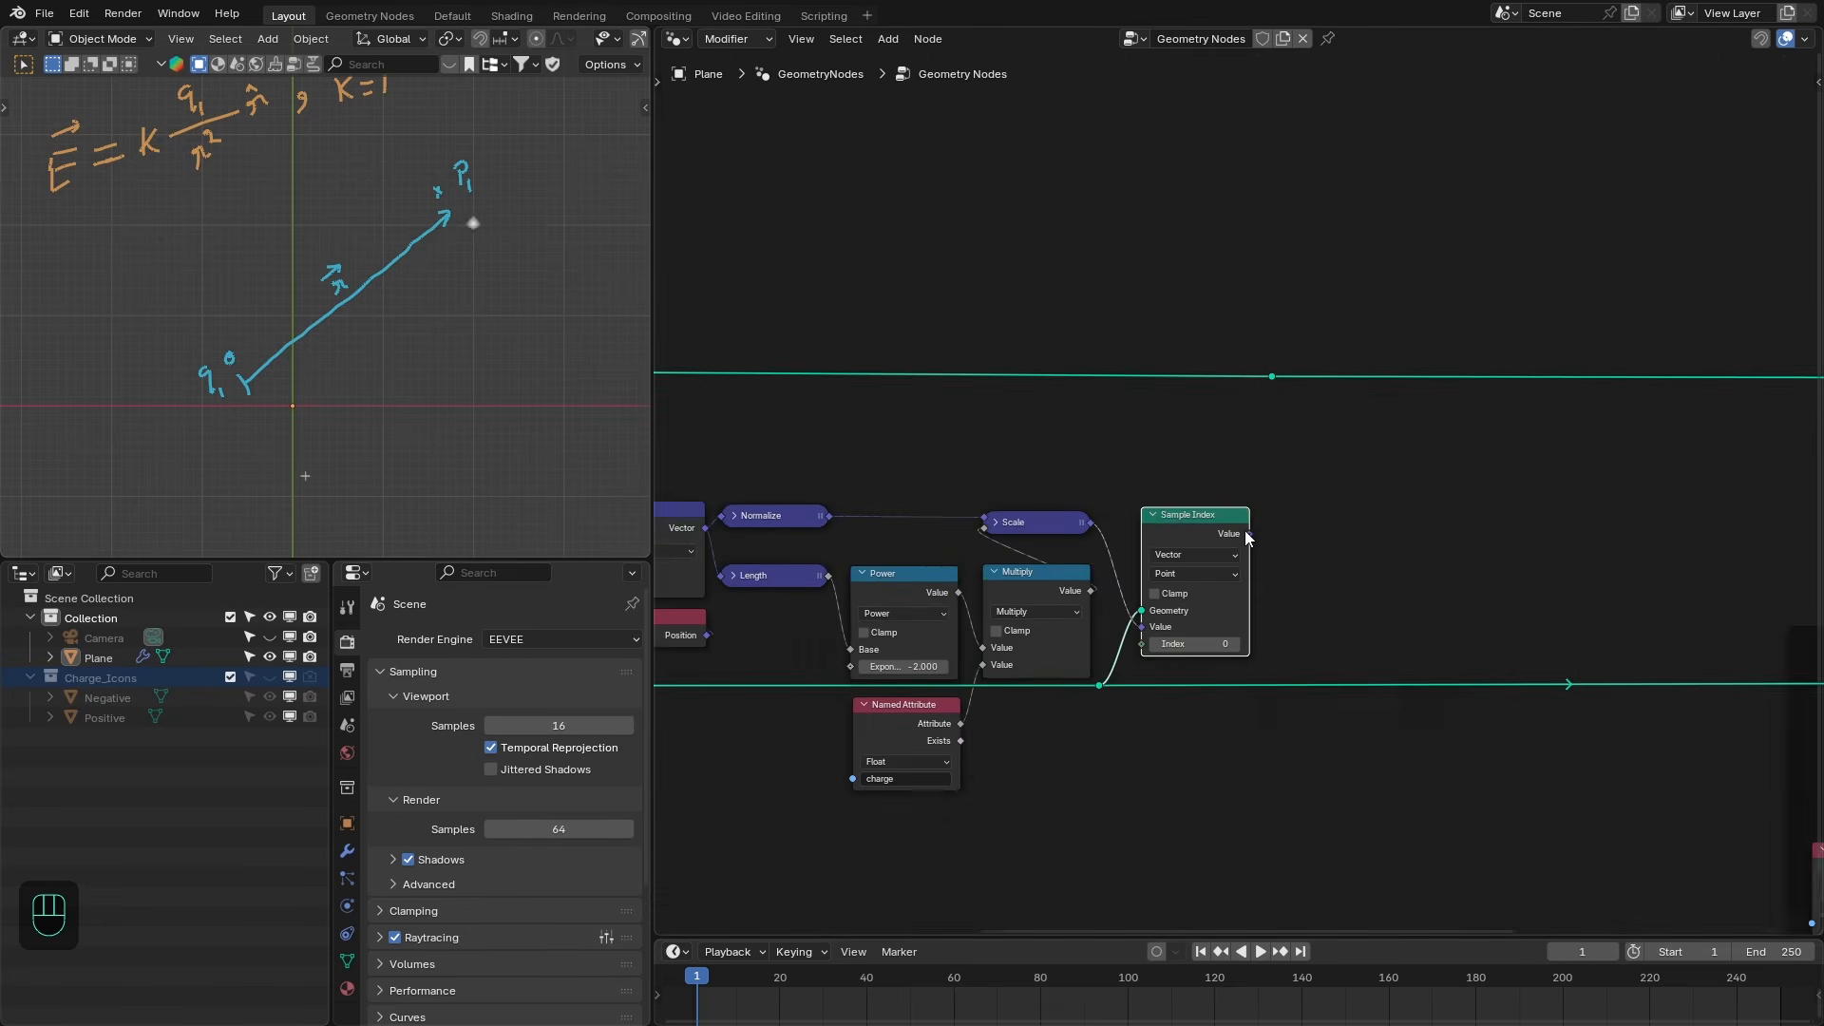
- Add a Set Position node fed by the main geometry line
drag(1249, 534, 1362, 447)
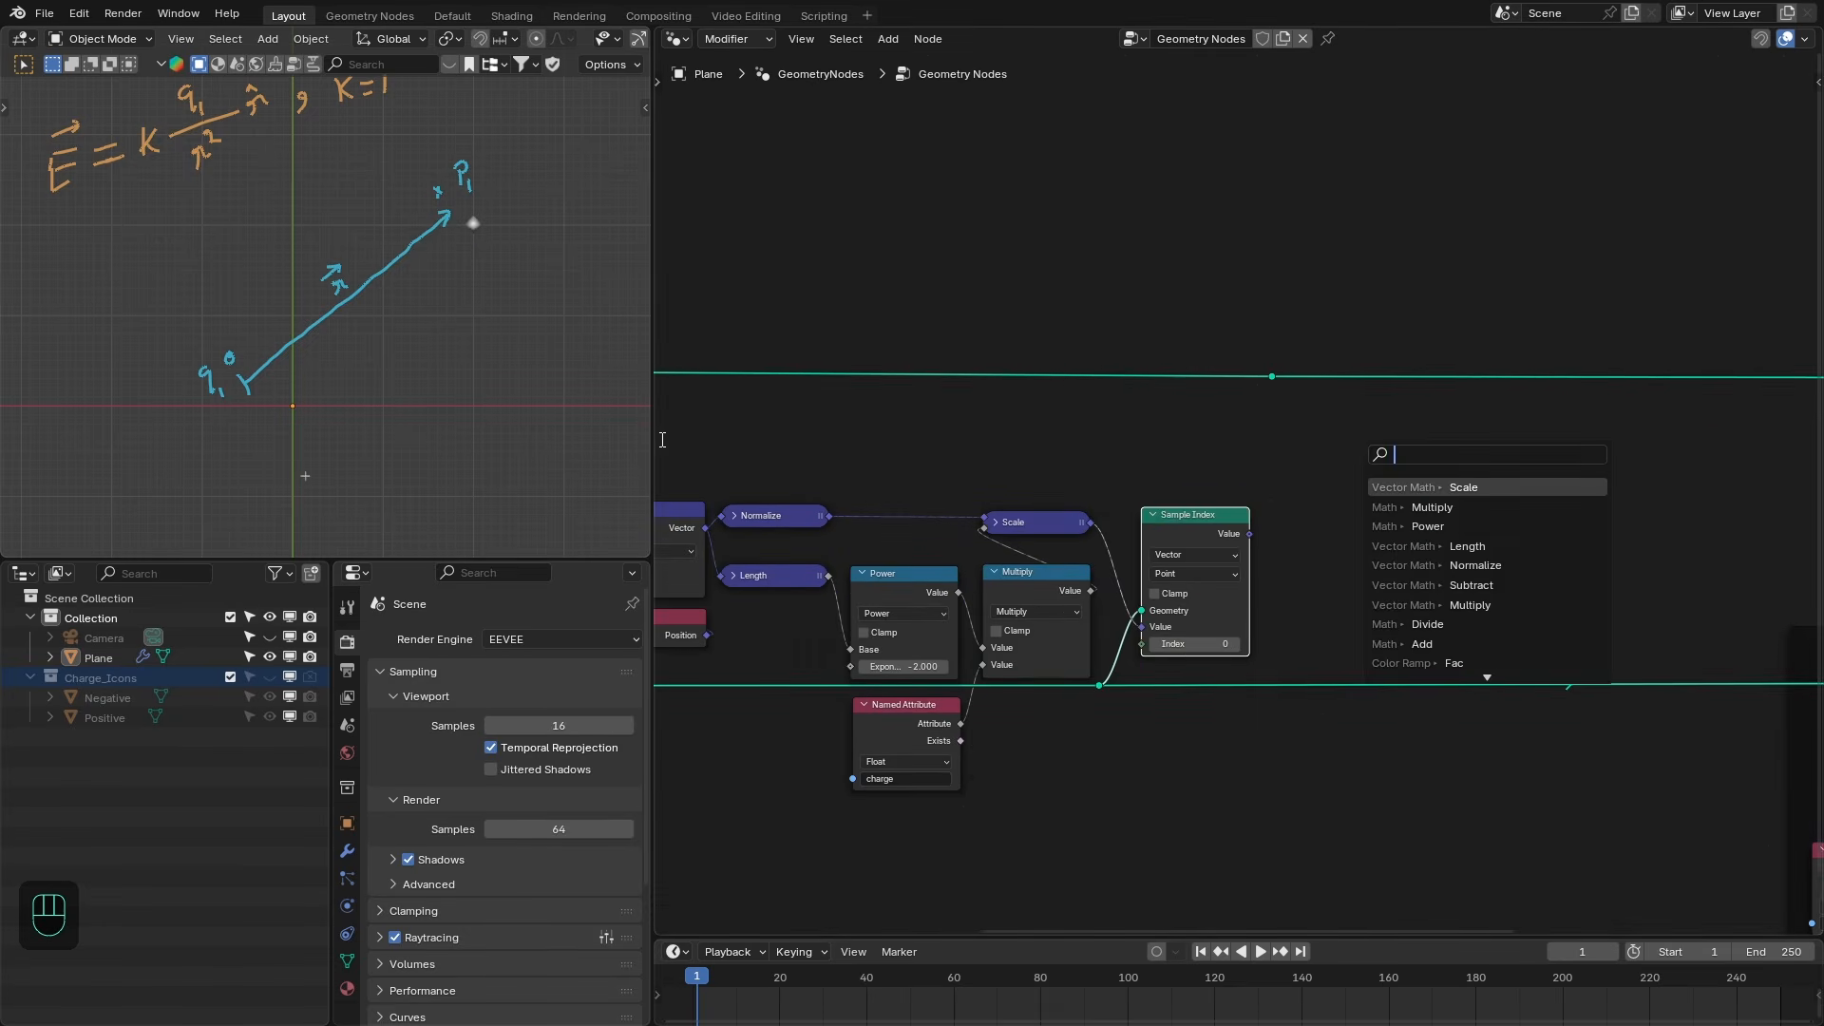
click(1077, 387)
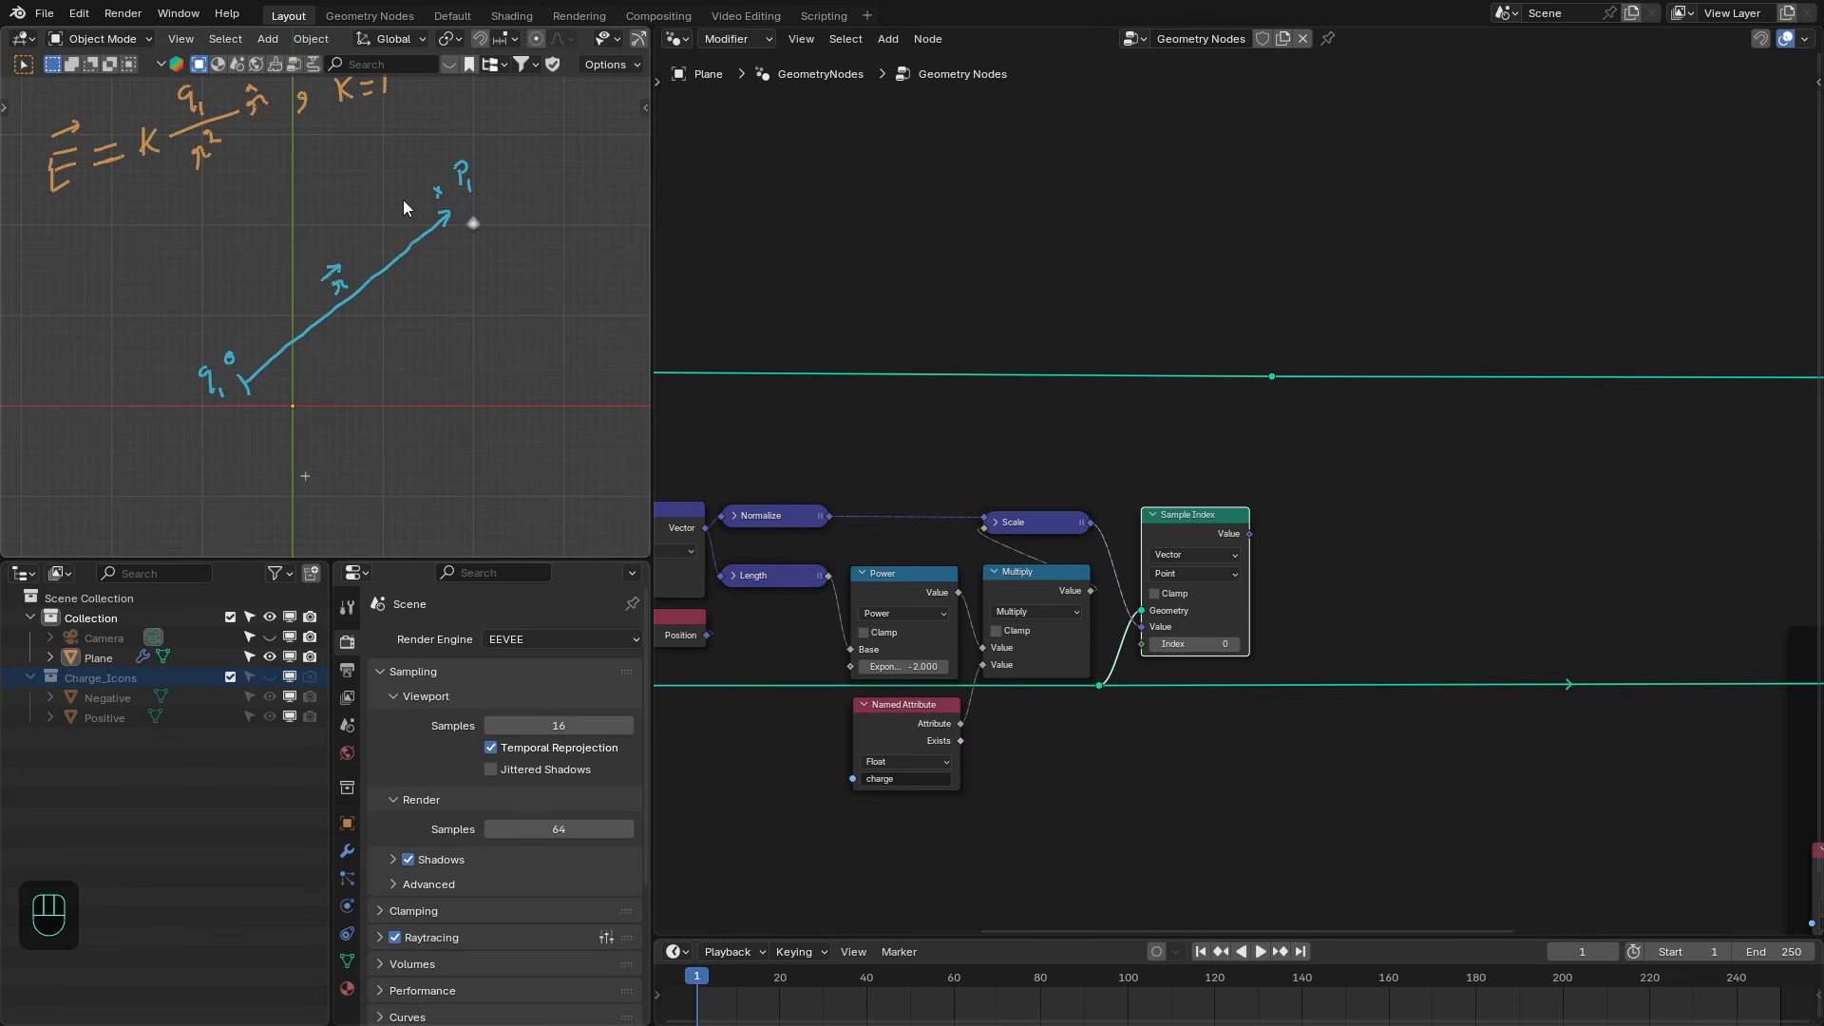
middle_drag(1248, 400, 881, 386)
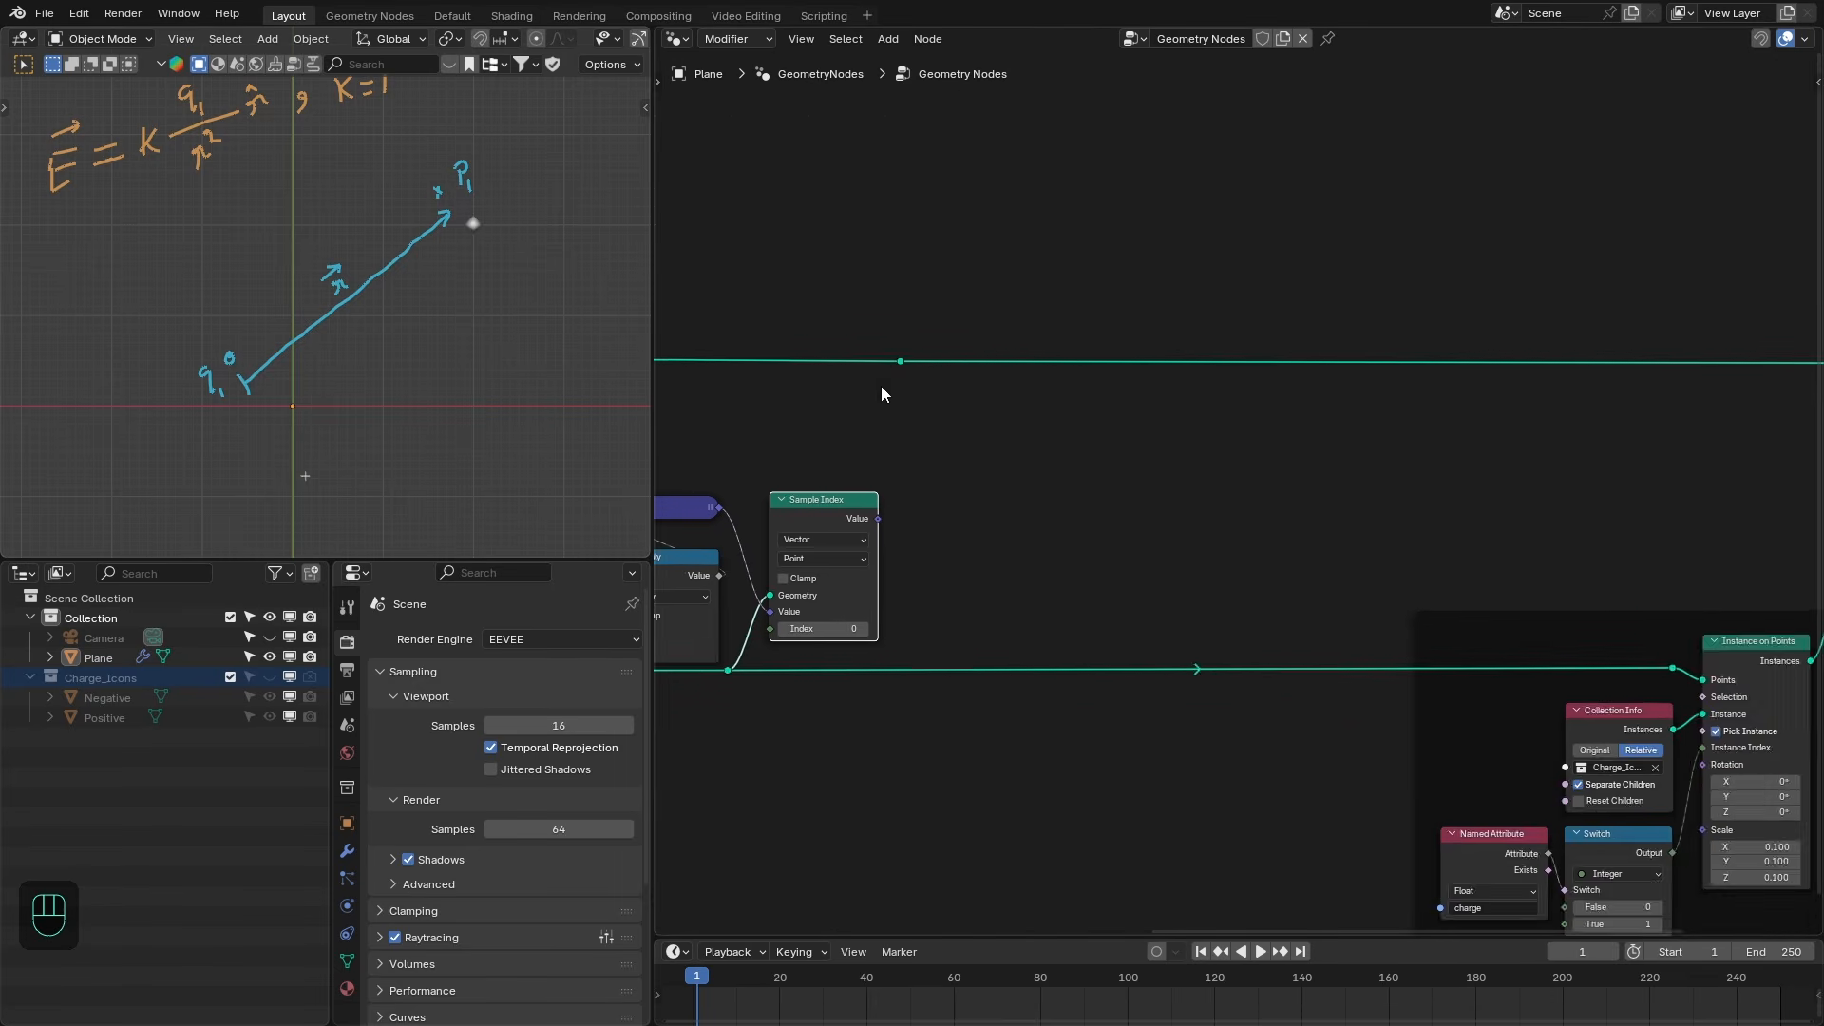
scroll(891, 370, up, 2)
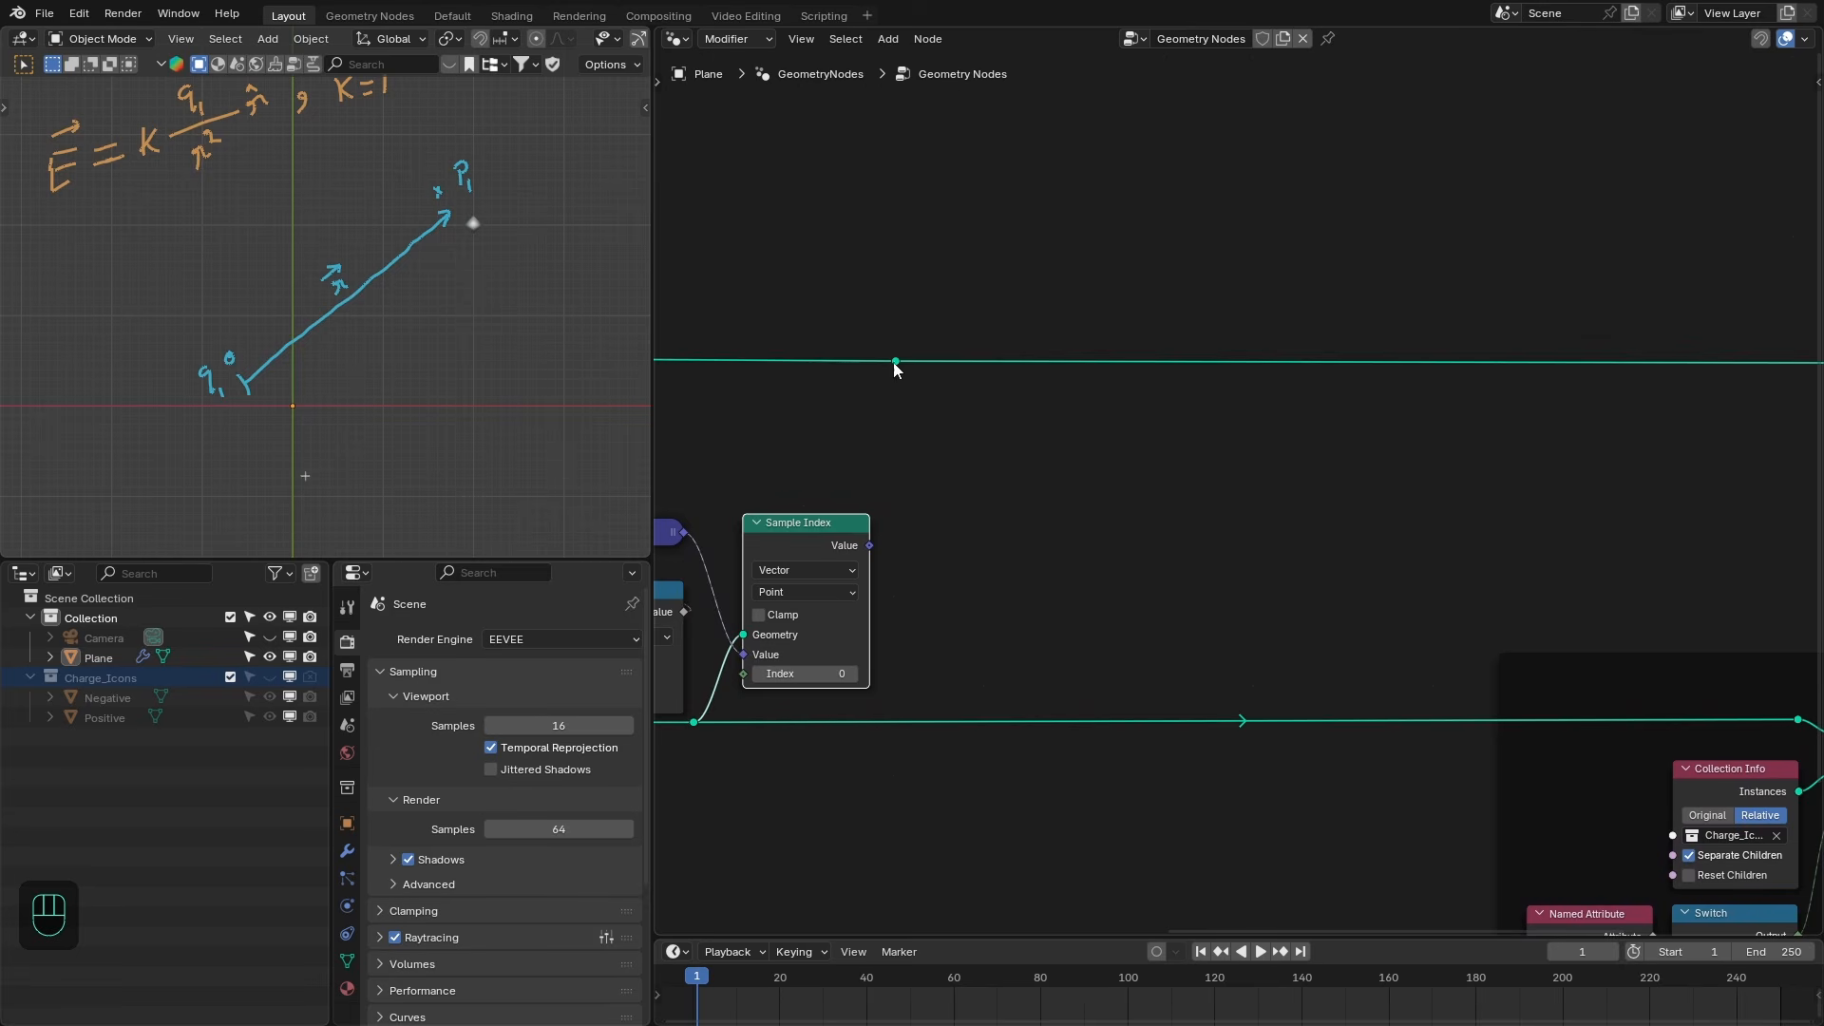
drag(894, 362, 943, 460)
text(set pos)
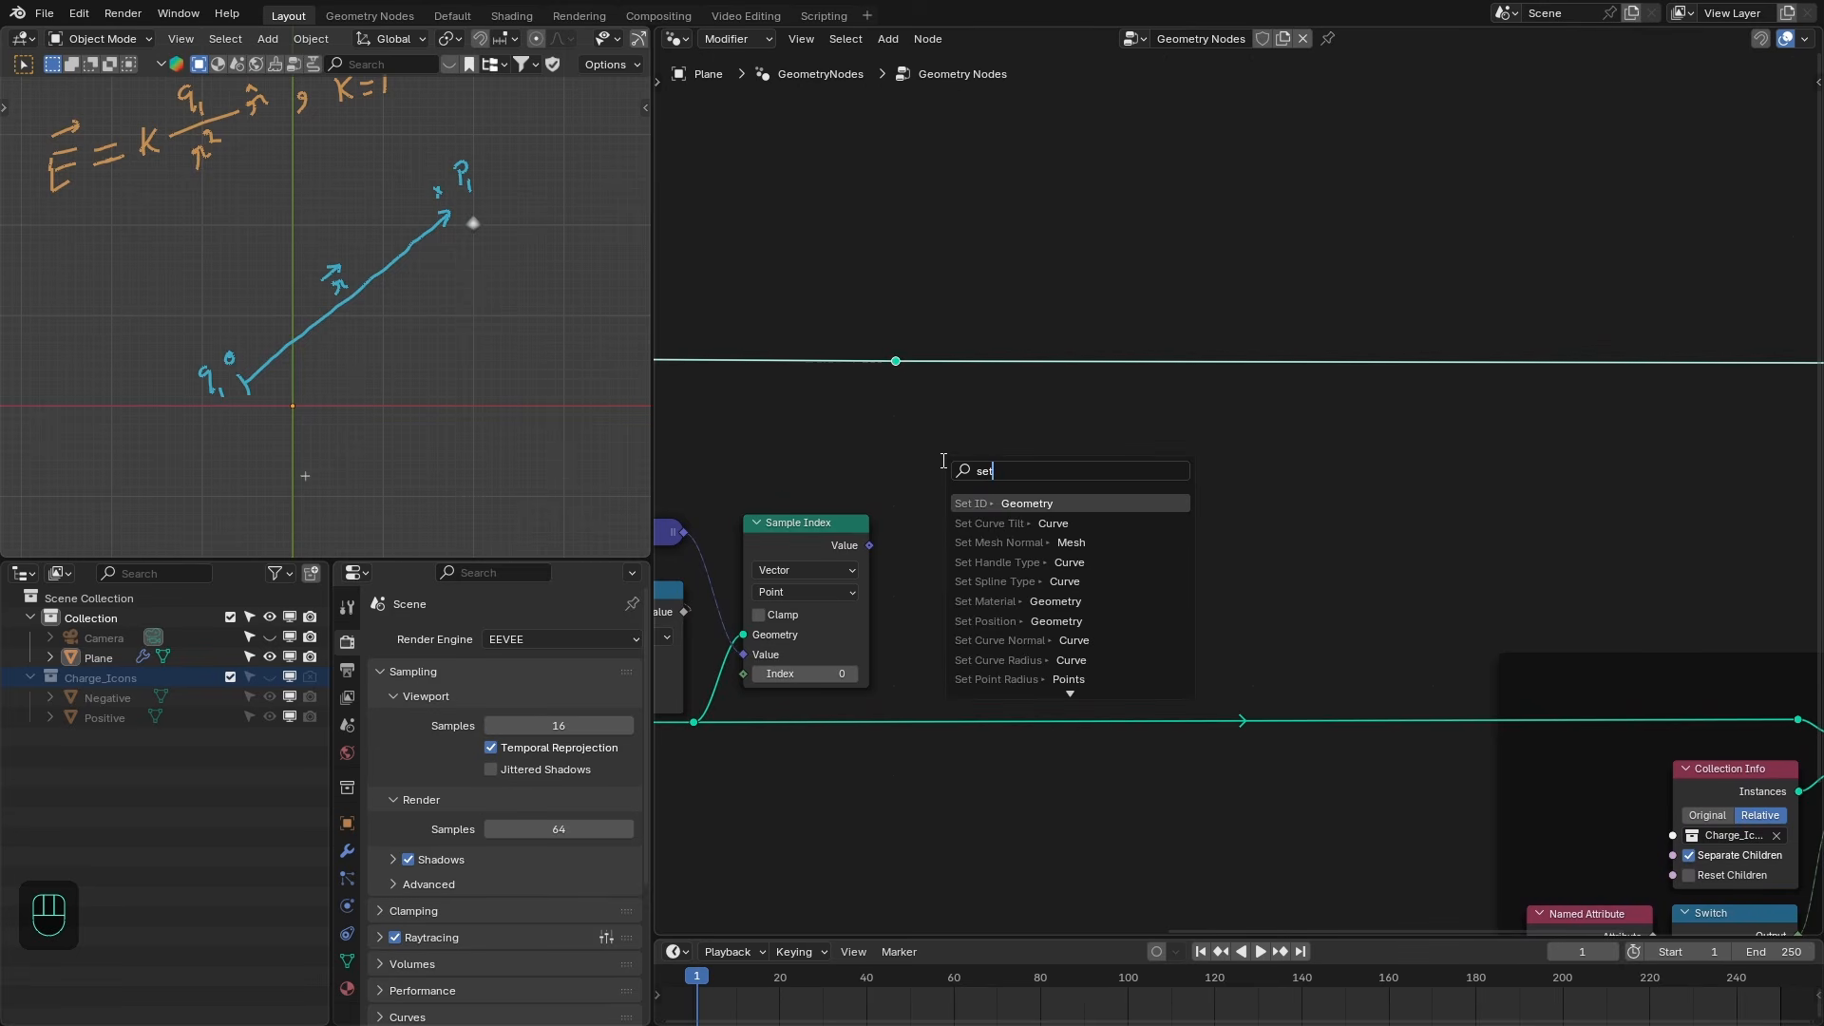
key(Return)
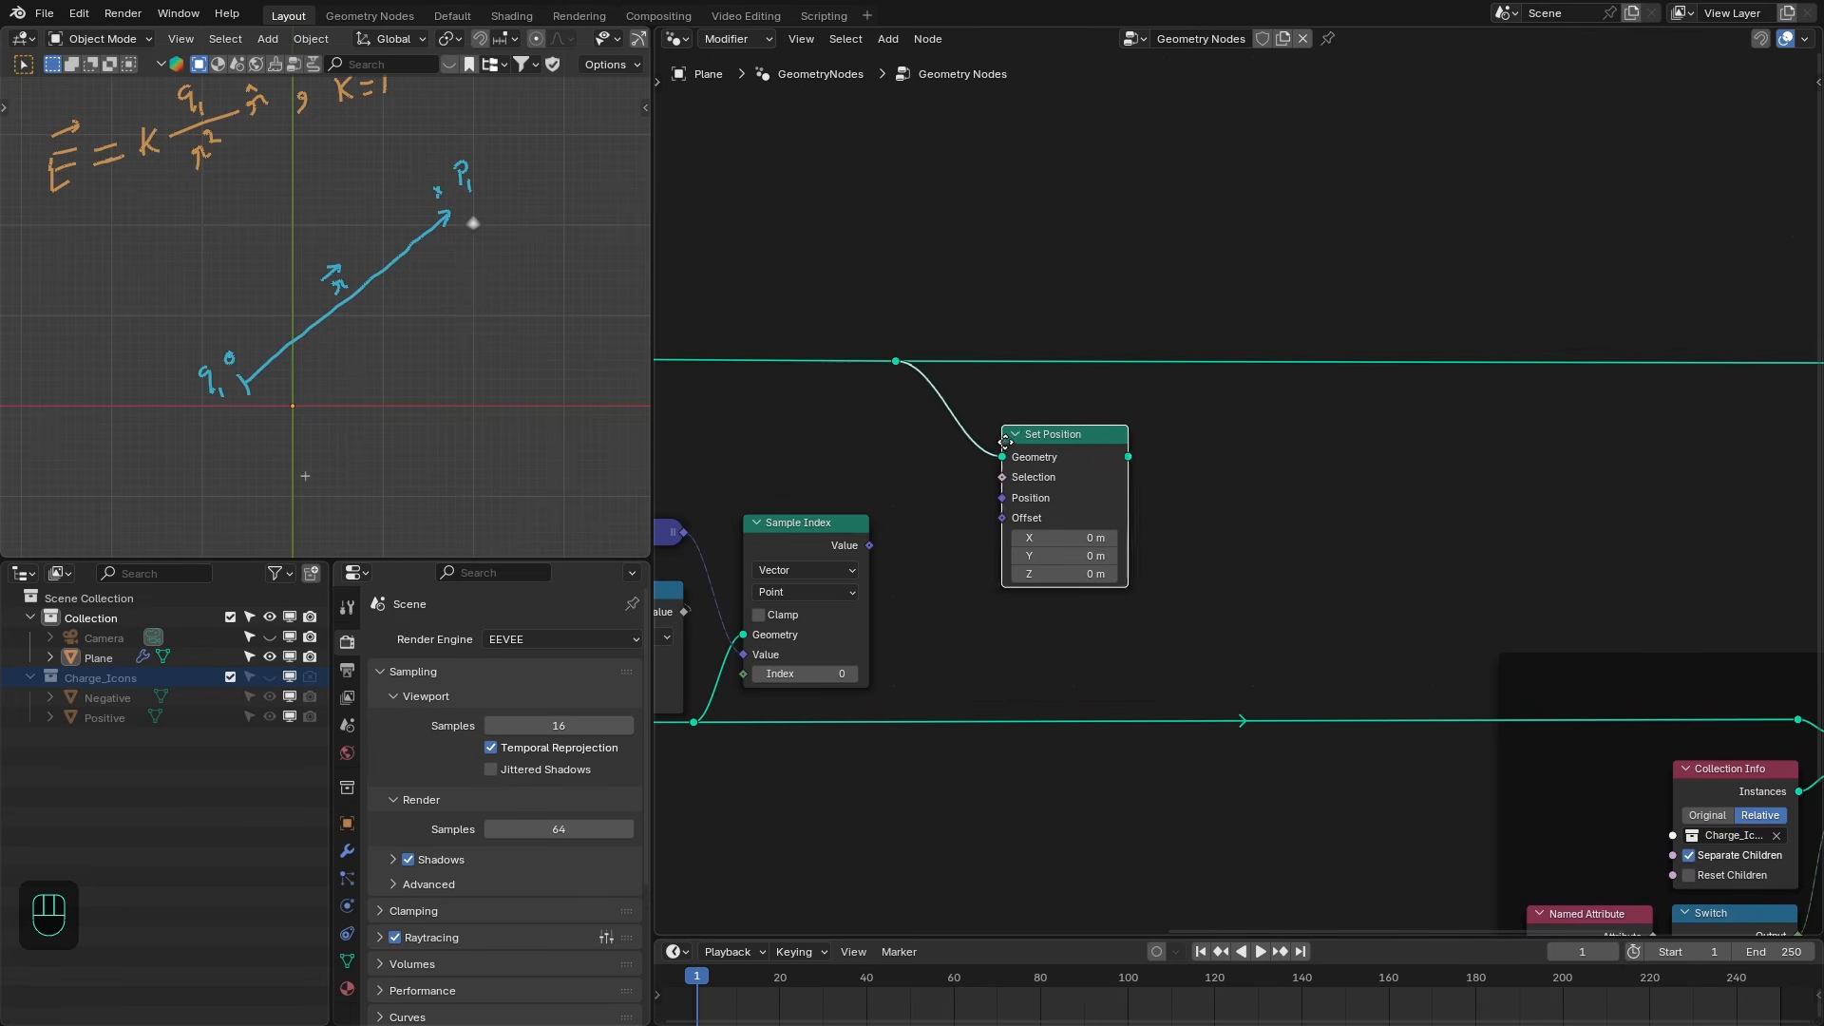
click(1060, 450)
- Add a collapsed Normalize vector node on the Sample Index output
drag(870, 546, 901, 570)
text(norma)
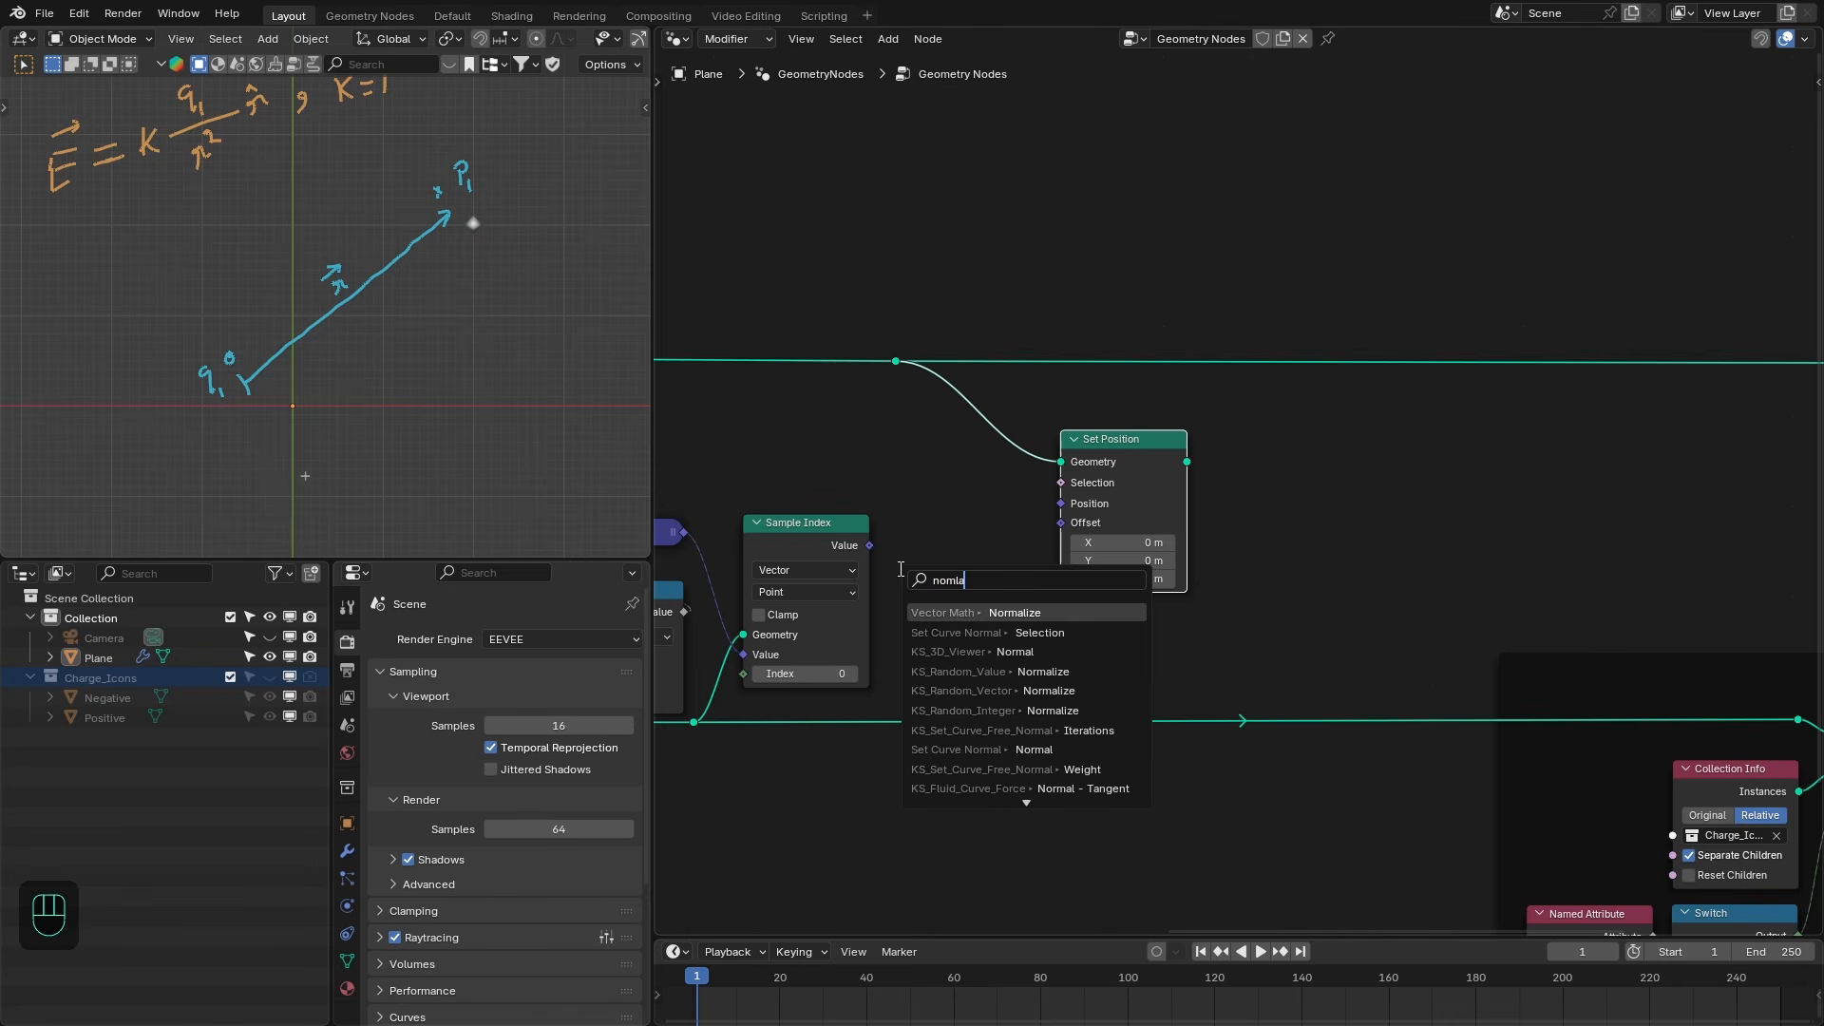
key(Return)
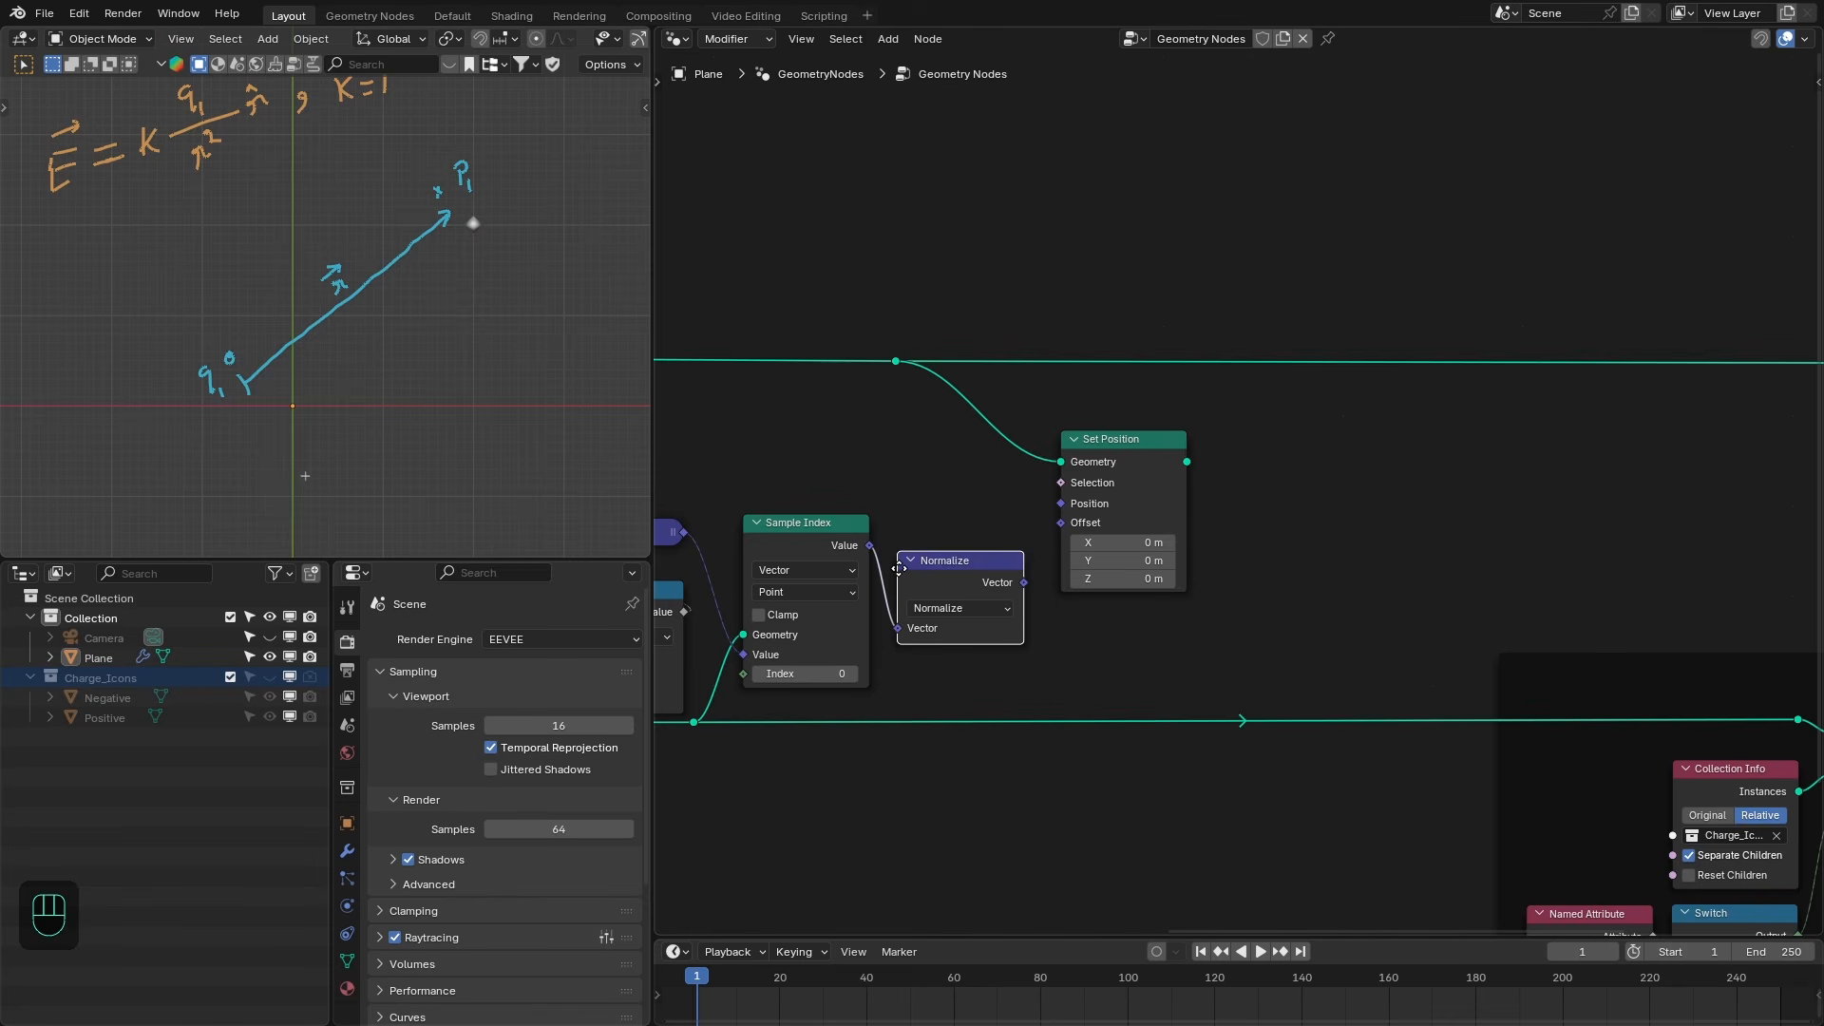
click(895, 529)
click(905, 524)
drag(1079, 483, 1158, 481)
drag(951, 527, 952, 535)
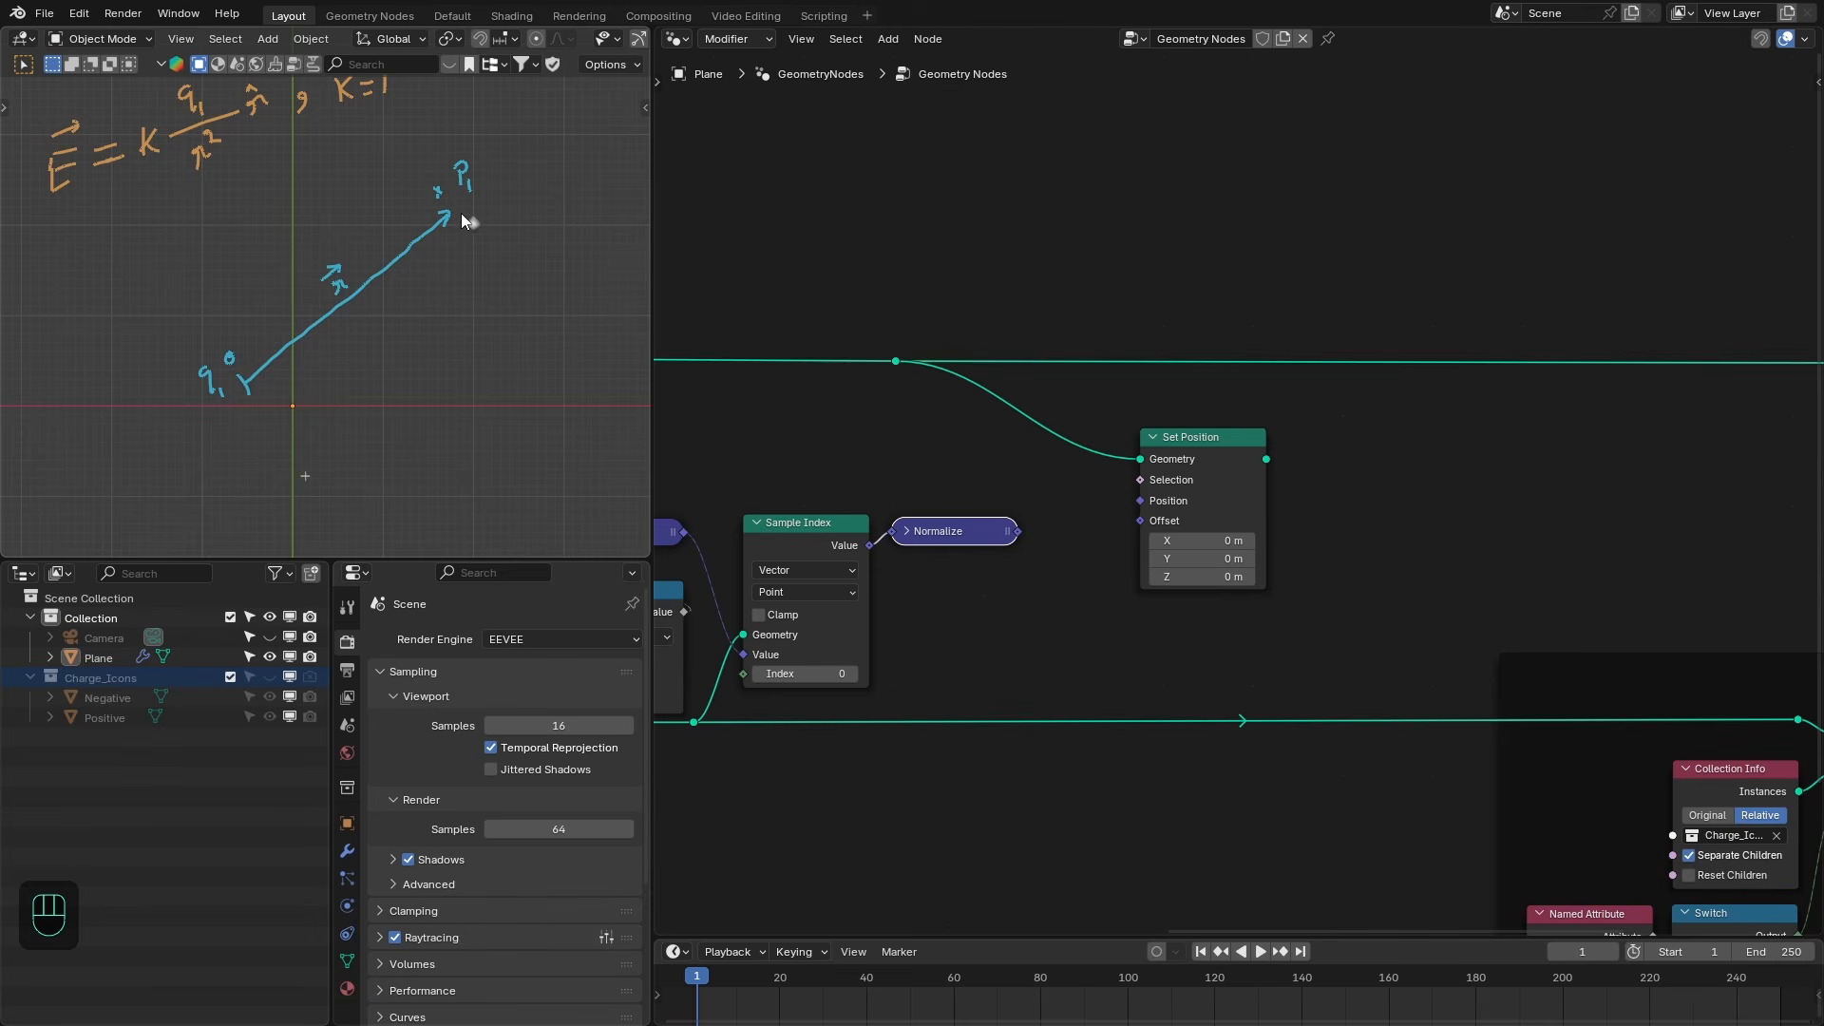
- Scale the normalized vector with a Vector Math Scale node and plug it into the Set Position offset
drag(1029, 548, 1029, 605)
text(v sca)
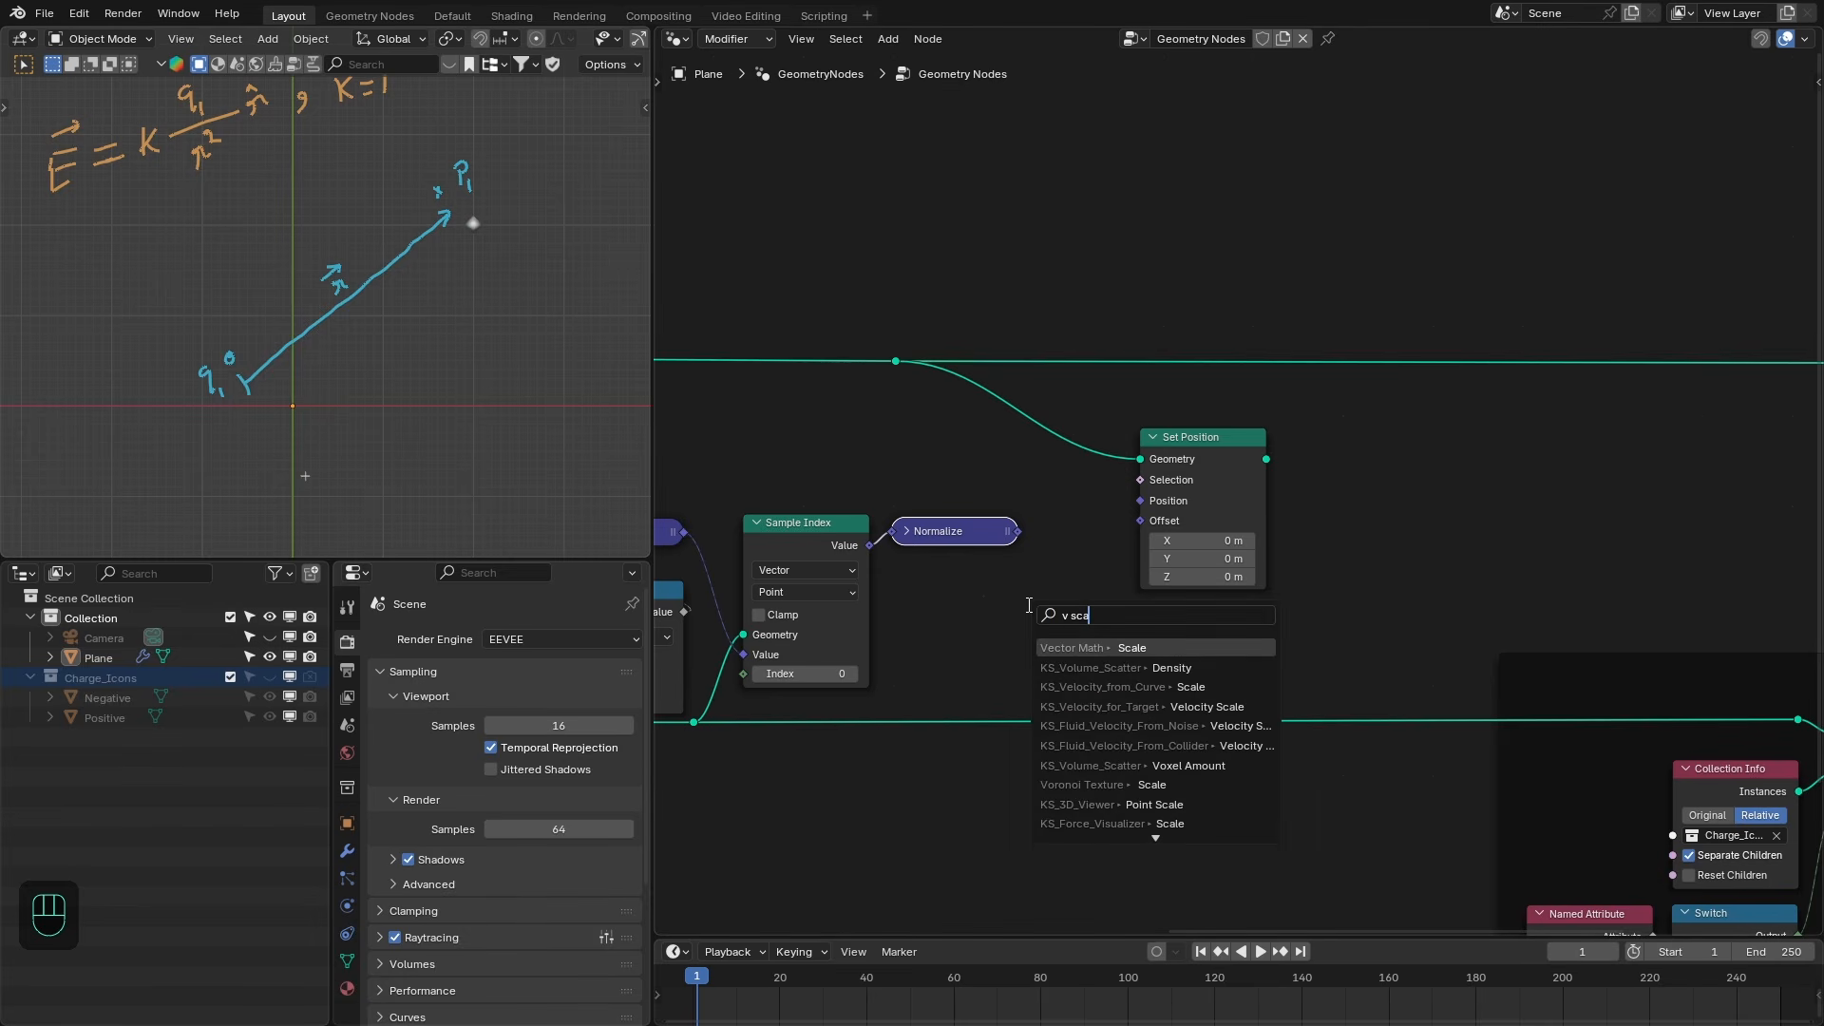
key(Return)
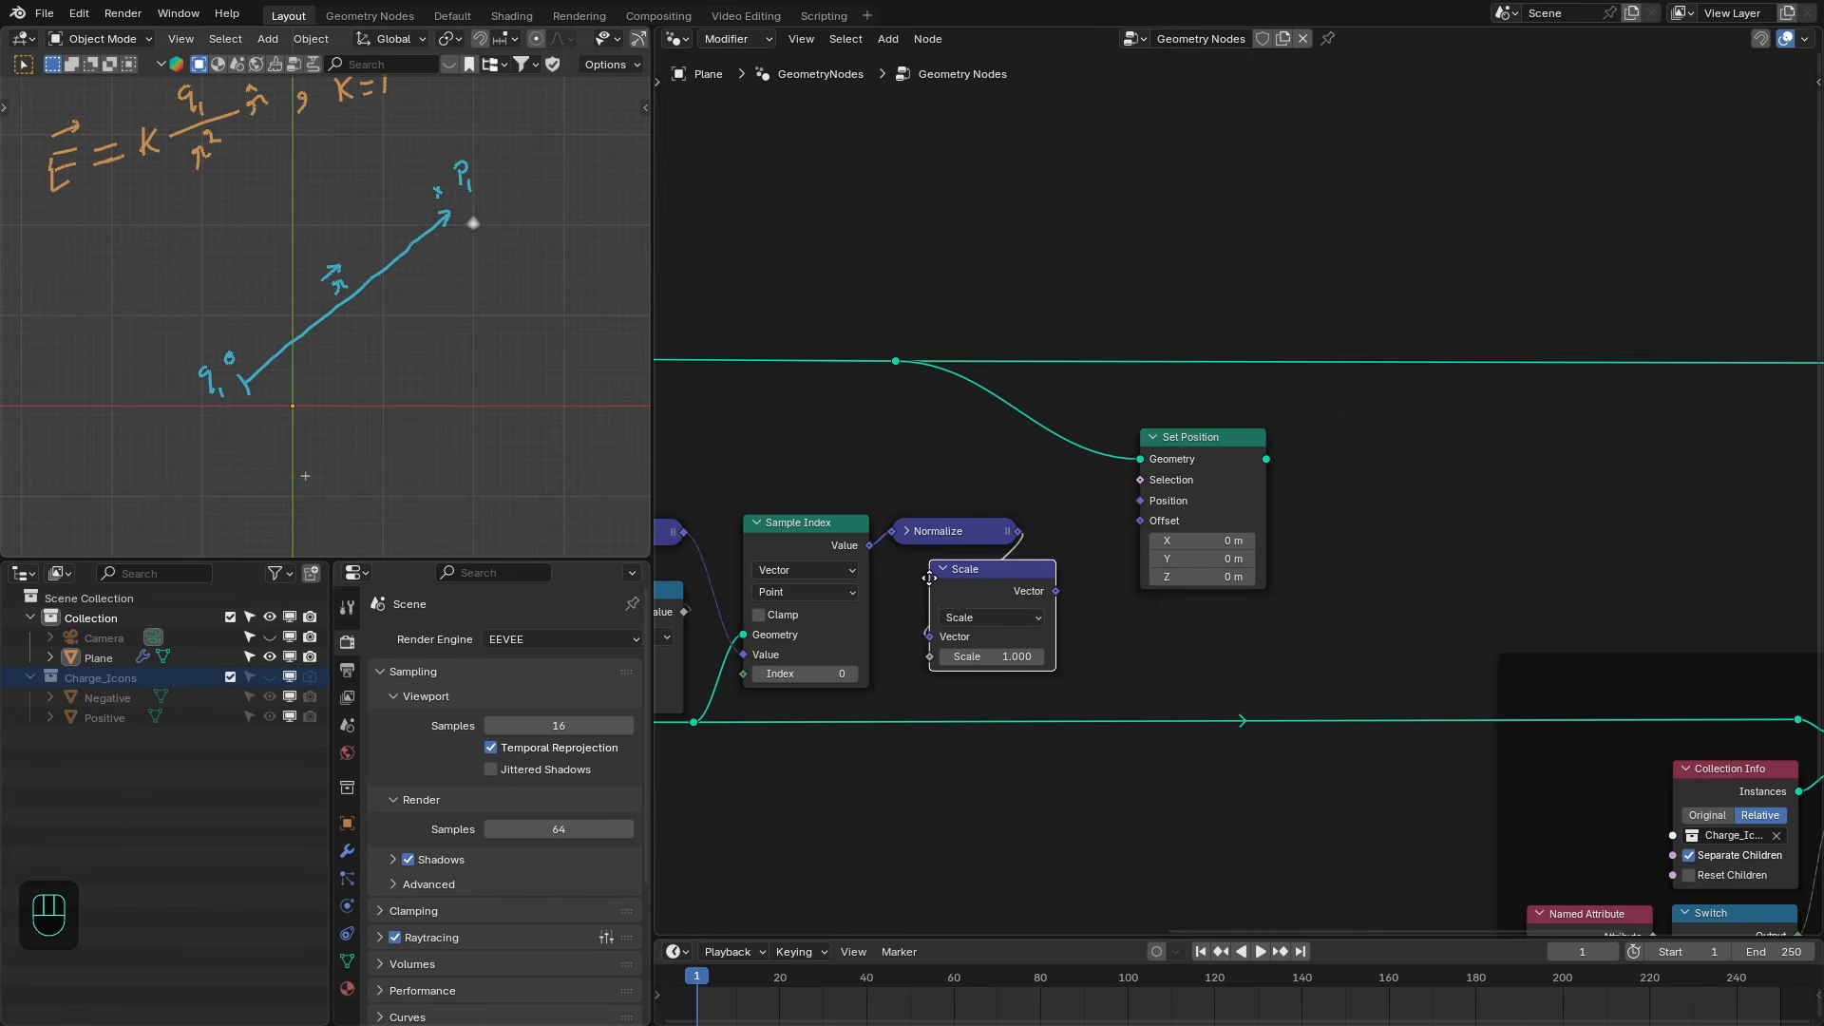
drag(1159, 488, 1070, 487)
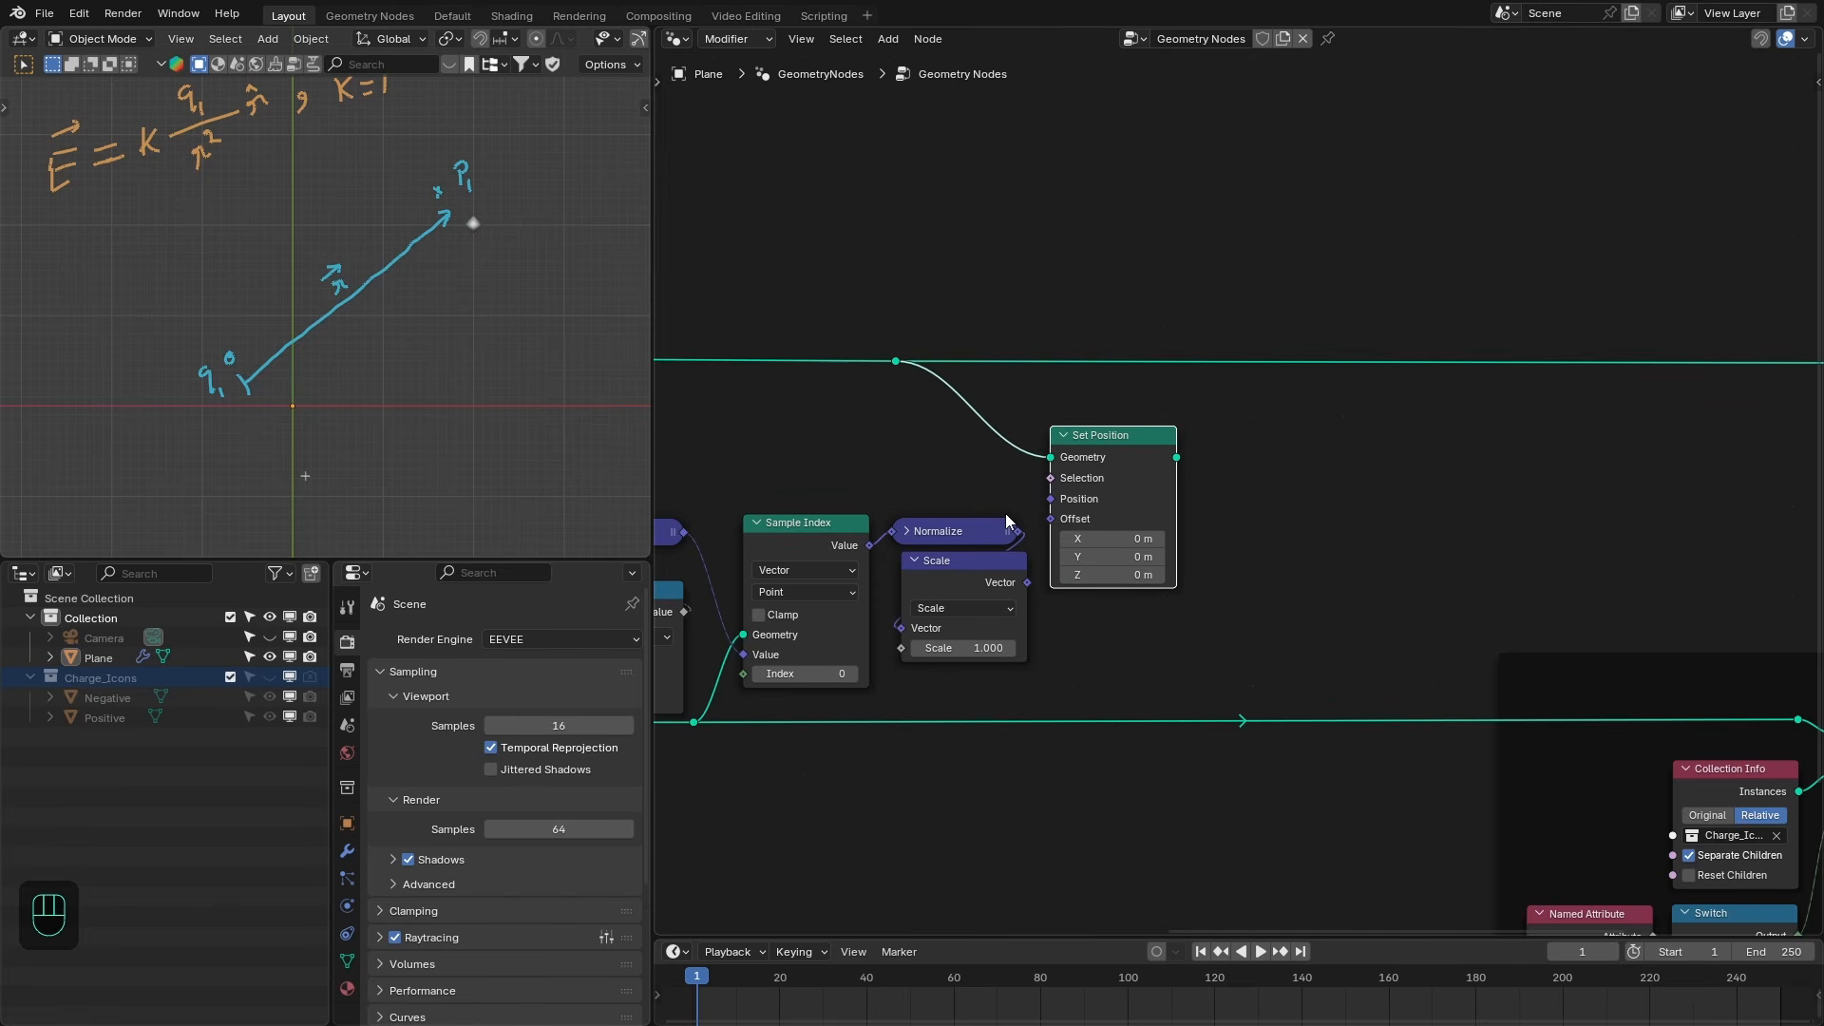
drag(972, 575, 1051, 588)
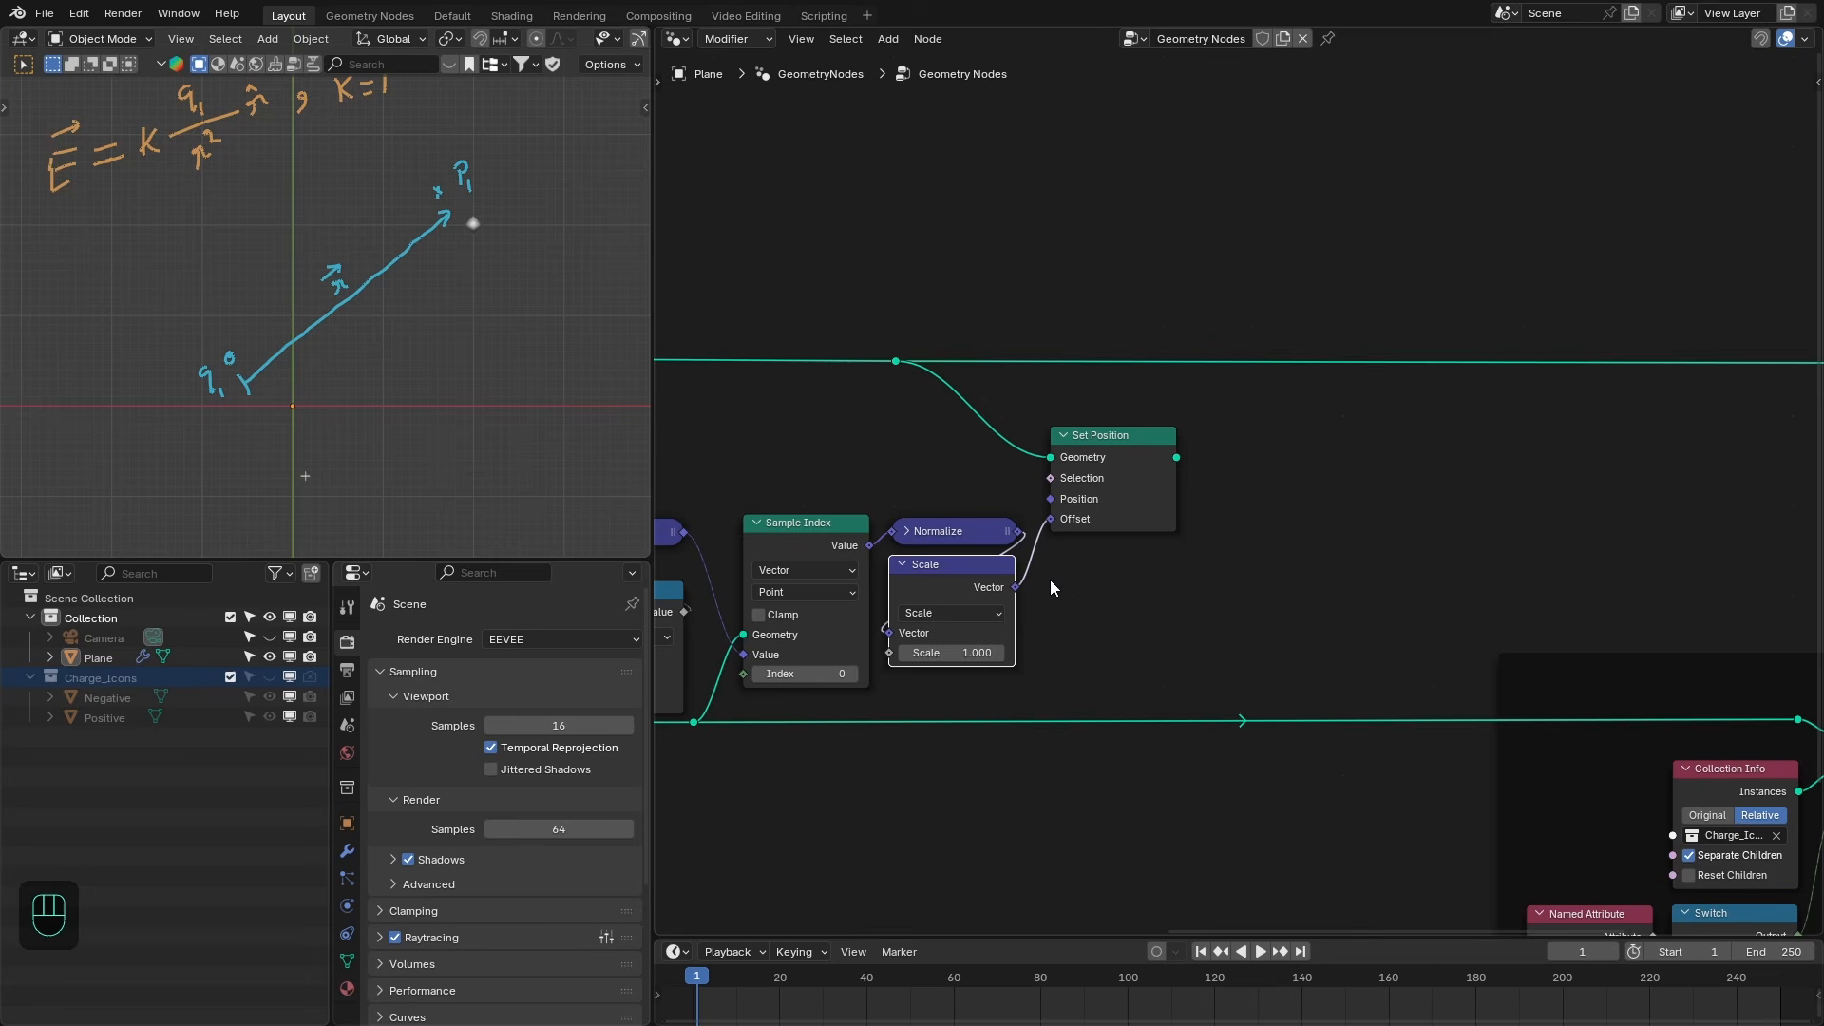
- Set the Scale node's scale factor to 0.25
click(955, 653)
text(.25)
key(Return)
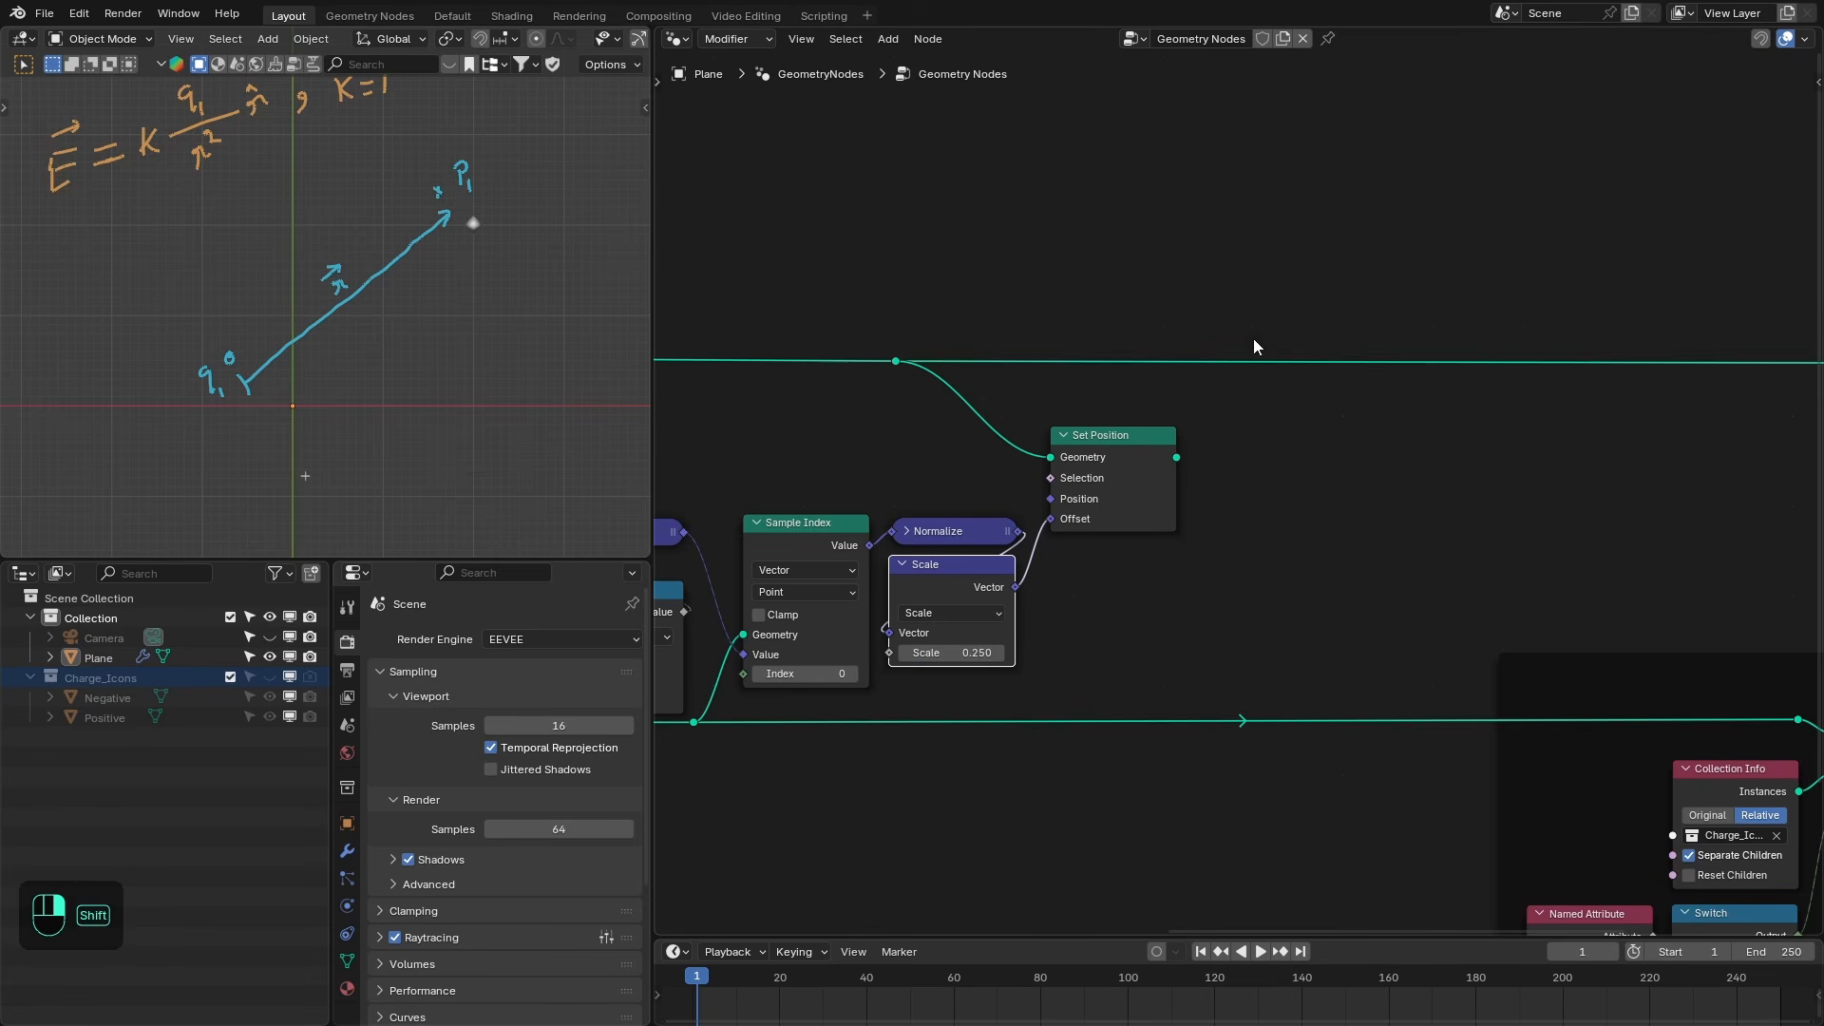
- Insert the Set Position node into the main points geometry line
shift+right_drag(1254, 339, 1235, 383)
drag(1177, 457, 1286, 386)
key(ctrl+x)
drag(1108, 438, 1112, 342)
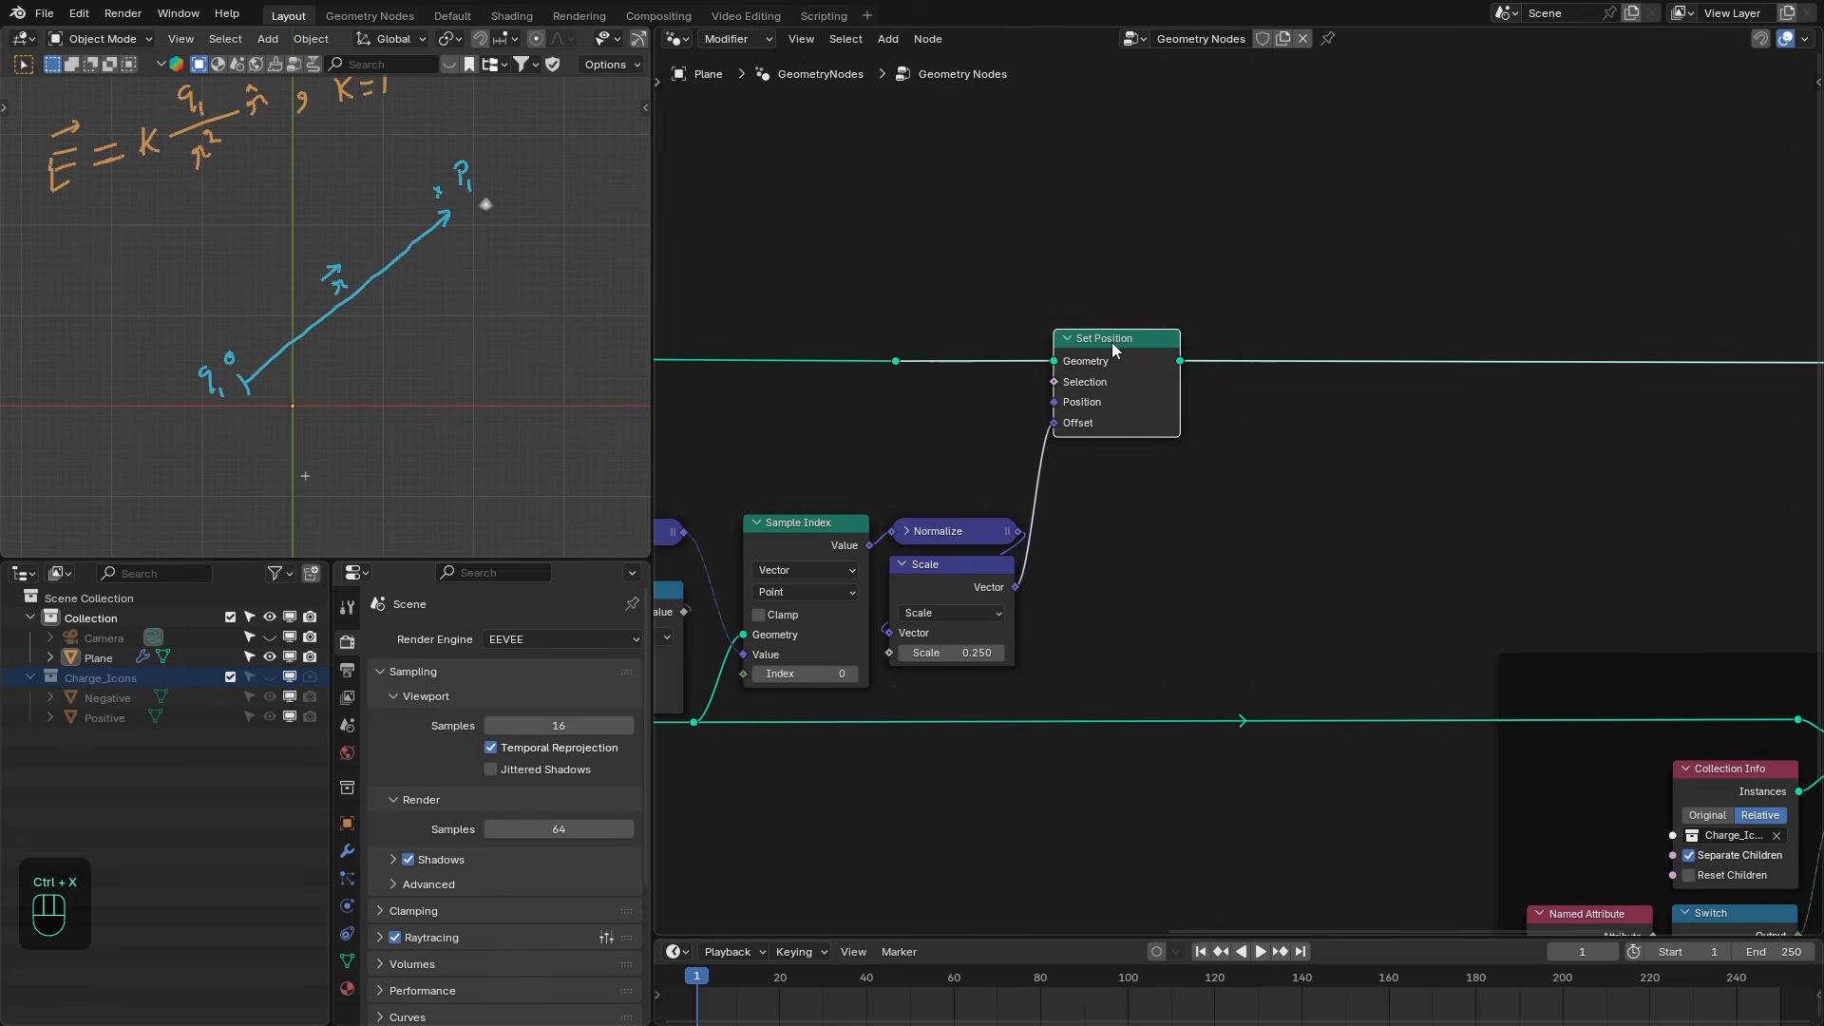
- Toggle muting of the Set Position node to compare the points with and without the offset
key(m)
key(m)
key(m)
key(m)
drag(926, 317, 872, 388)
key(ctrl+x)
drag(1104, 370, 1094, 366)
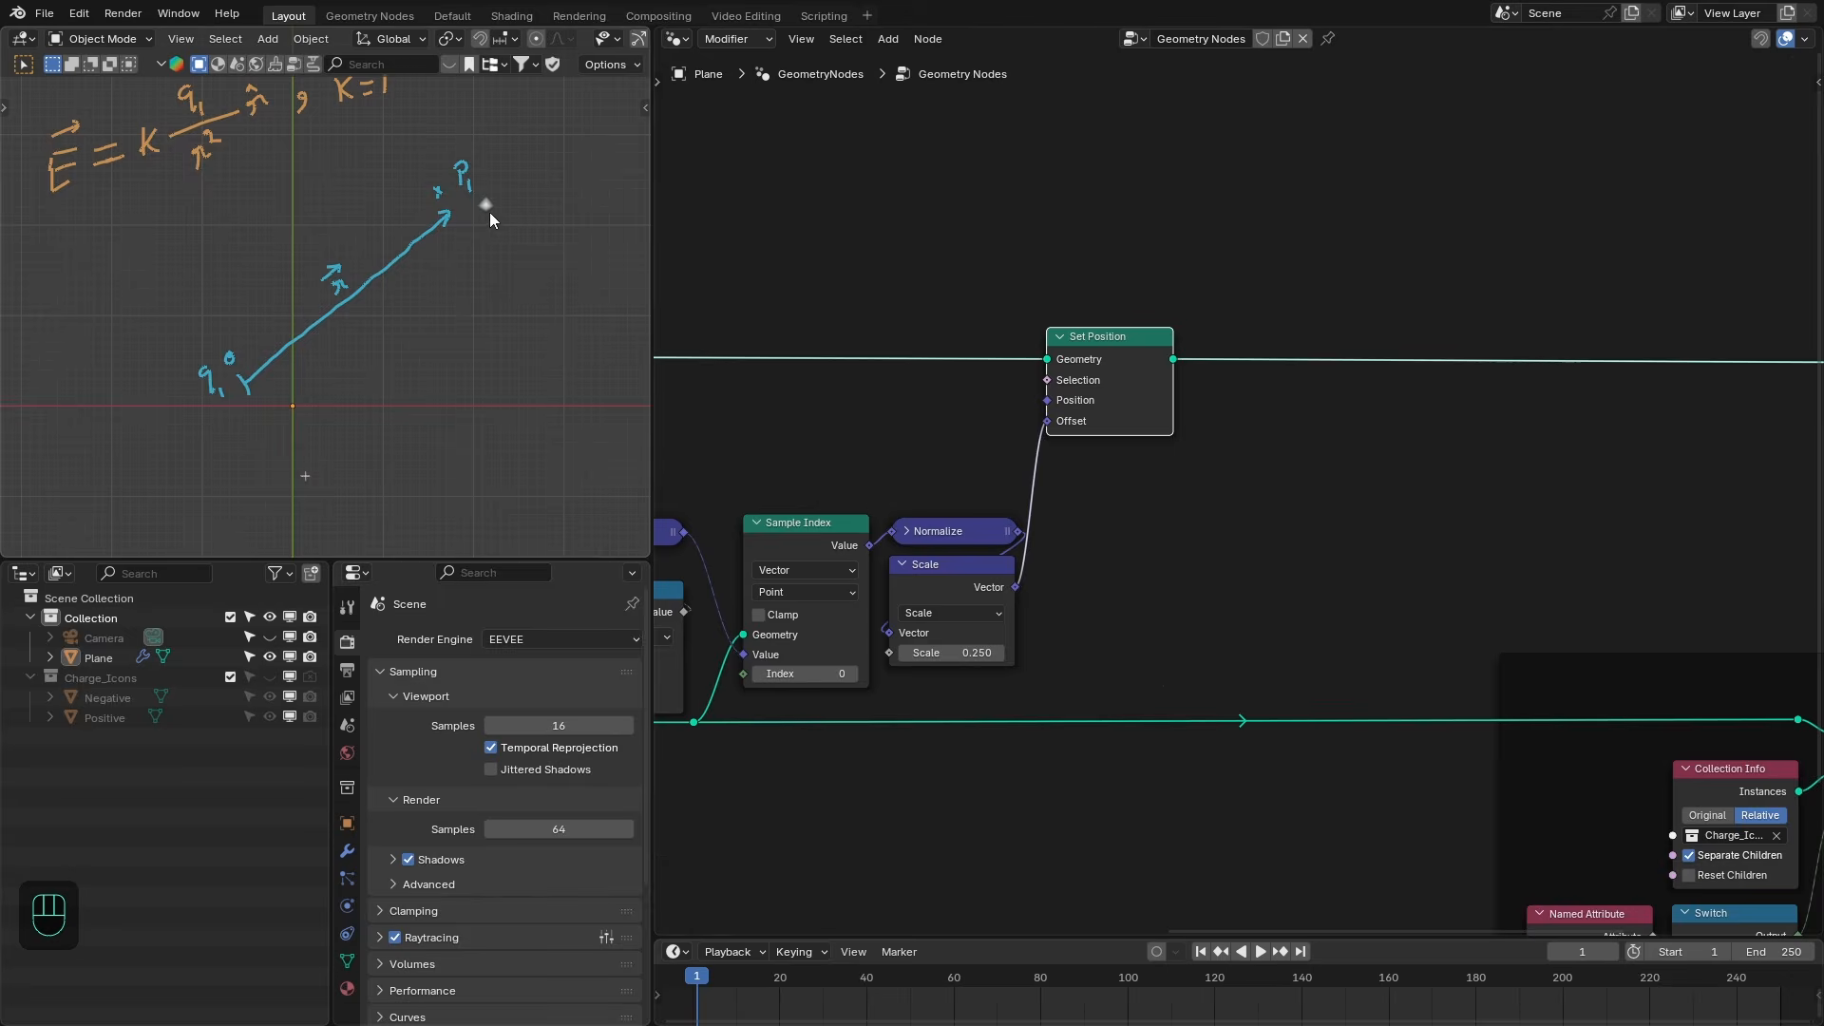
- Add a Repeat zone to the node tree
scroll(1235, 491, down, 3)
middle_drag(870, 506, 1147, 554)
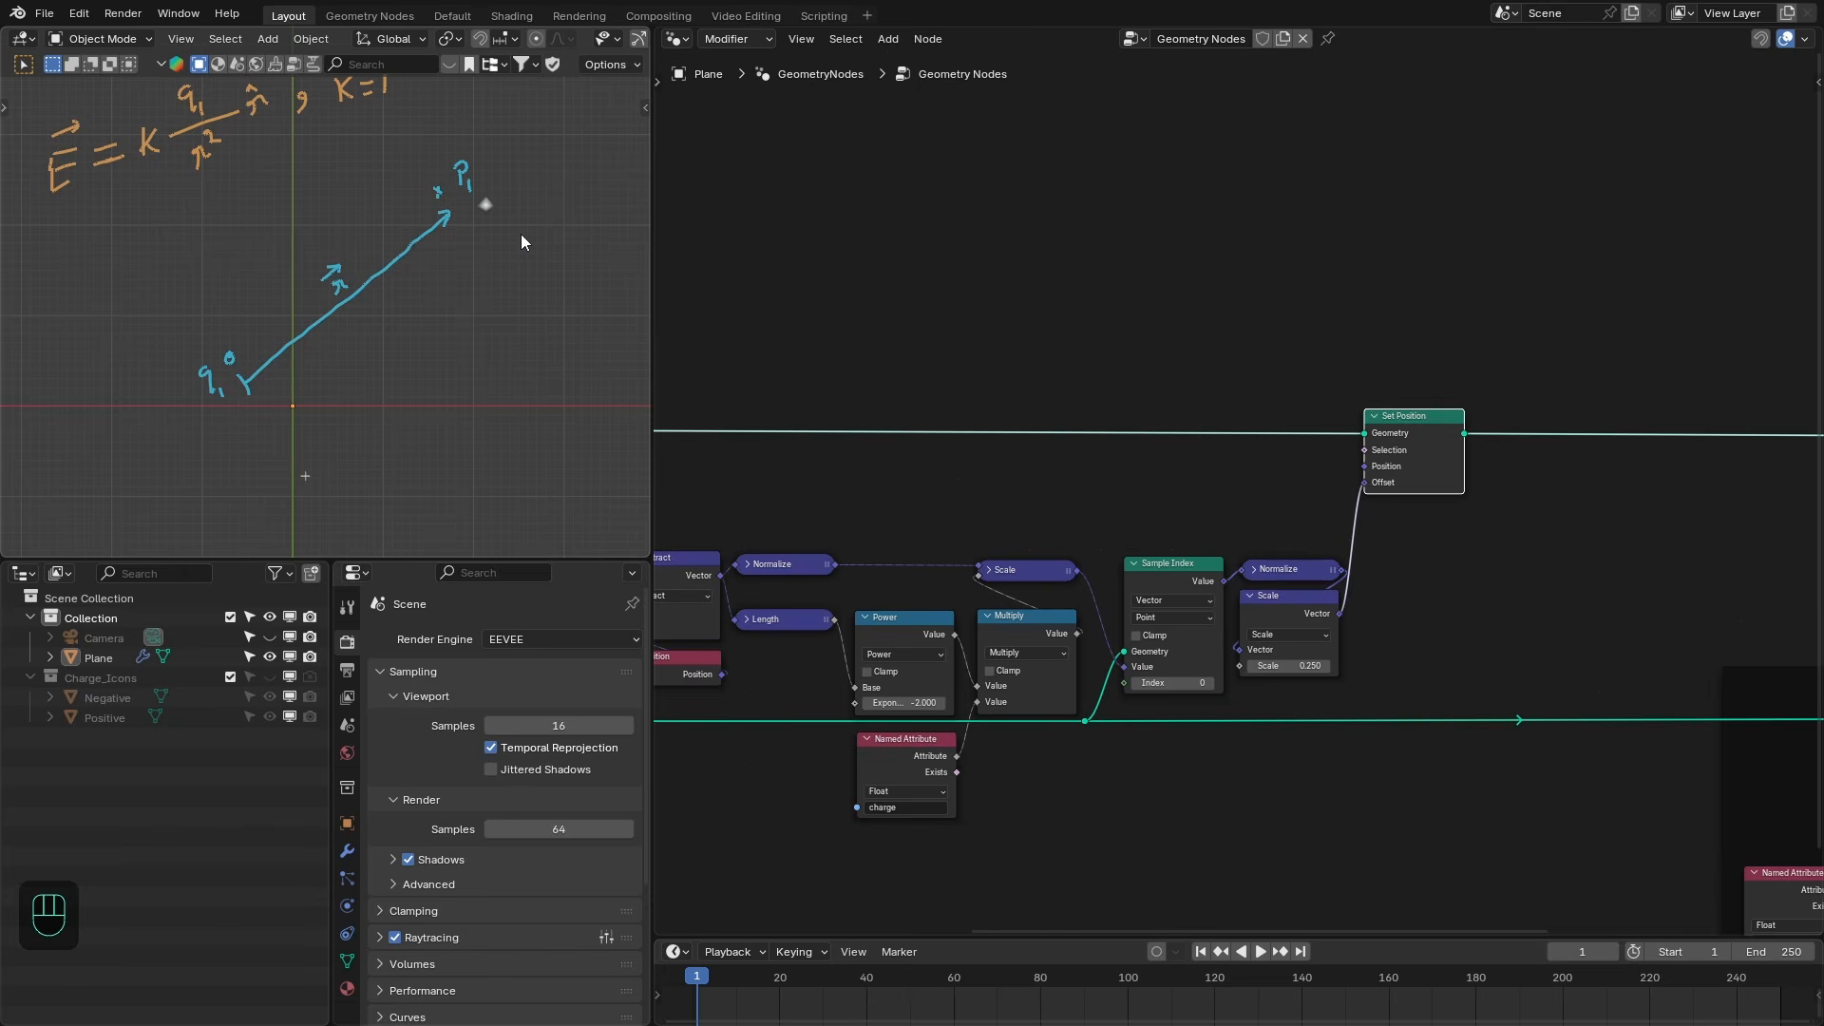
scroll(973, 399, down, 1)
middle_drag(976, 432, 1285, 509)
key(shift+a)
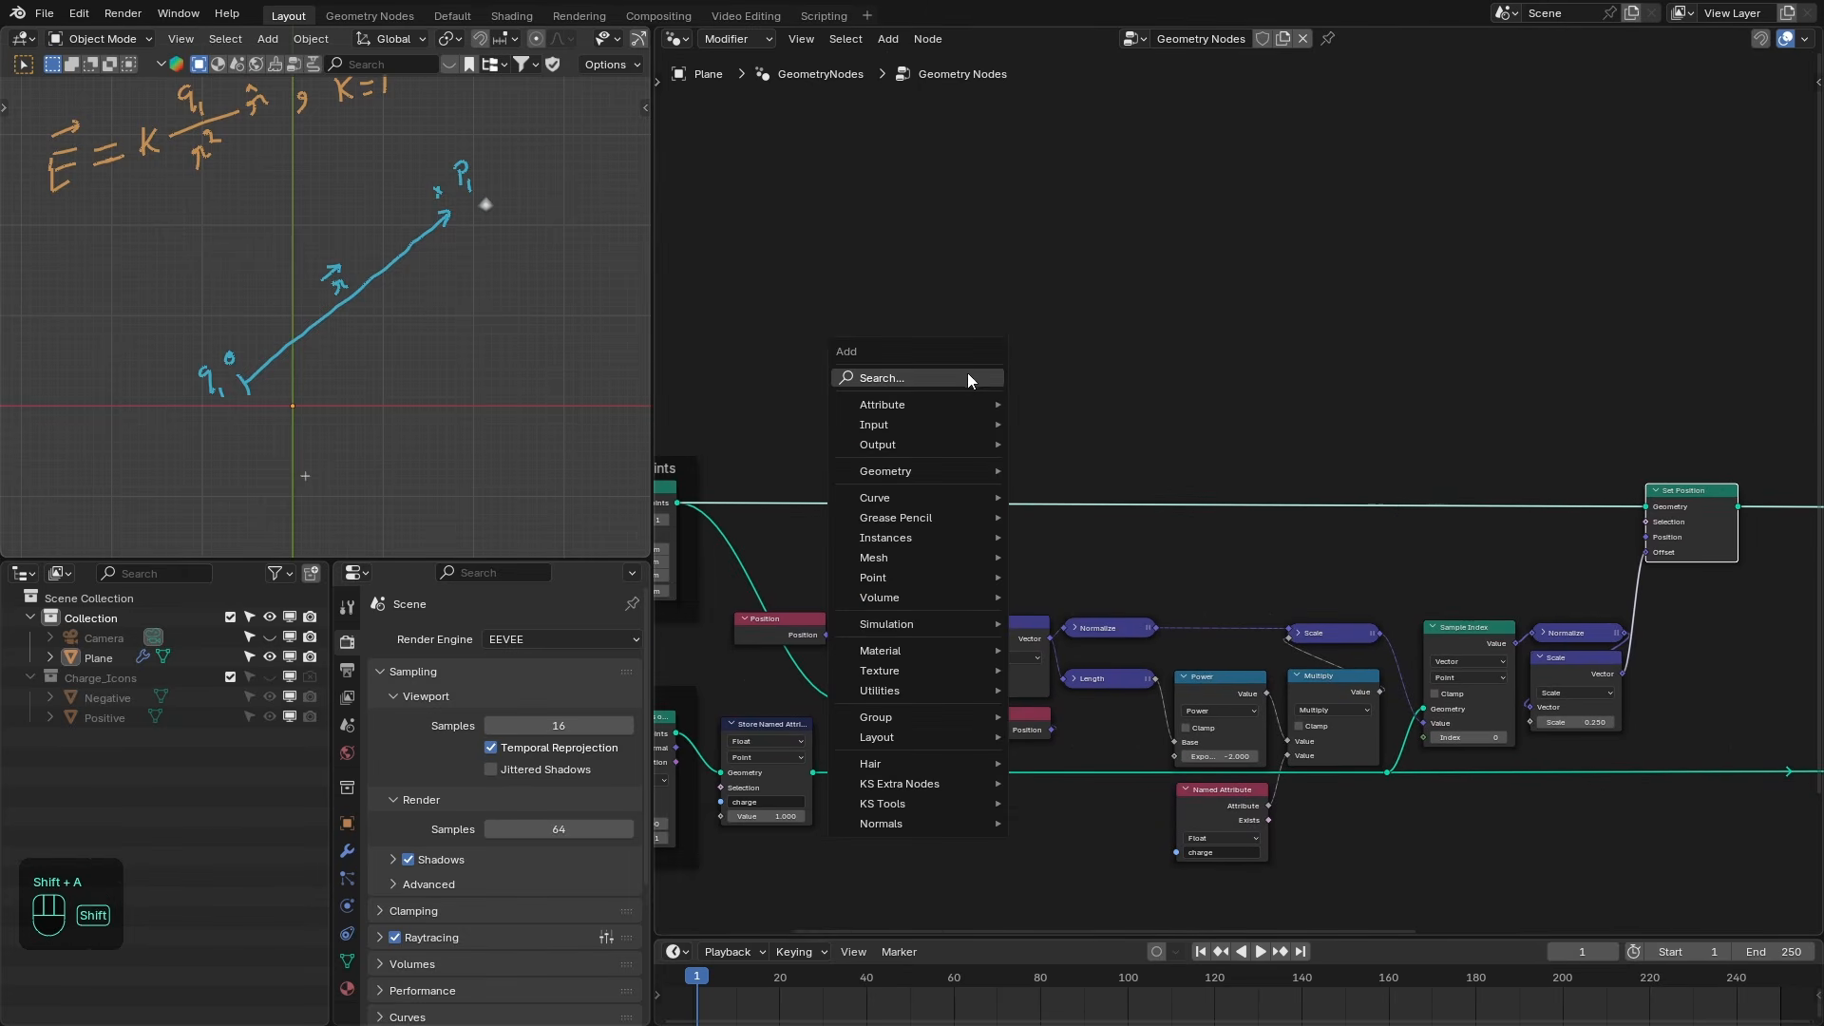
text(repa)
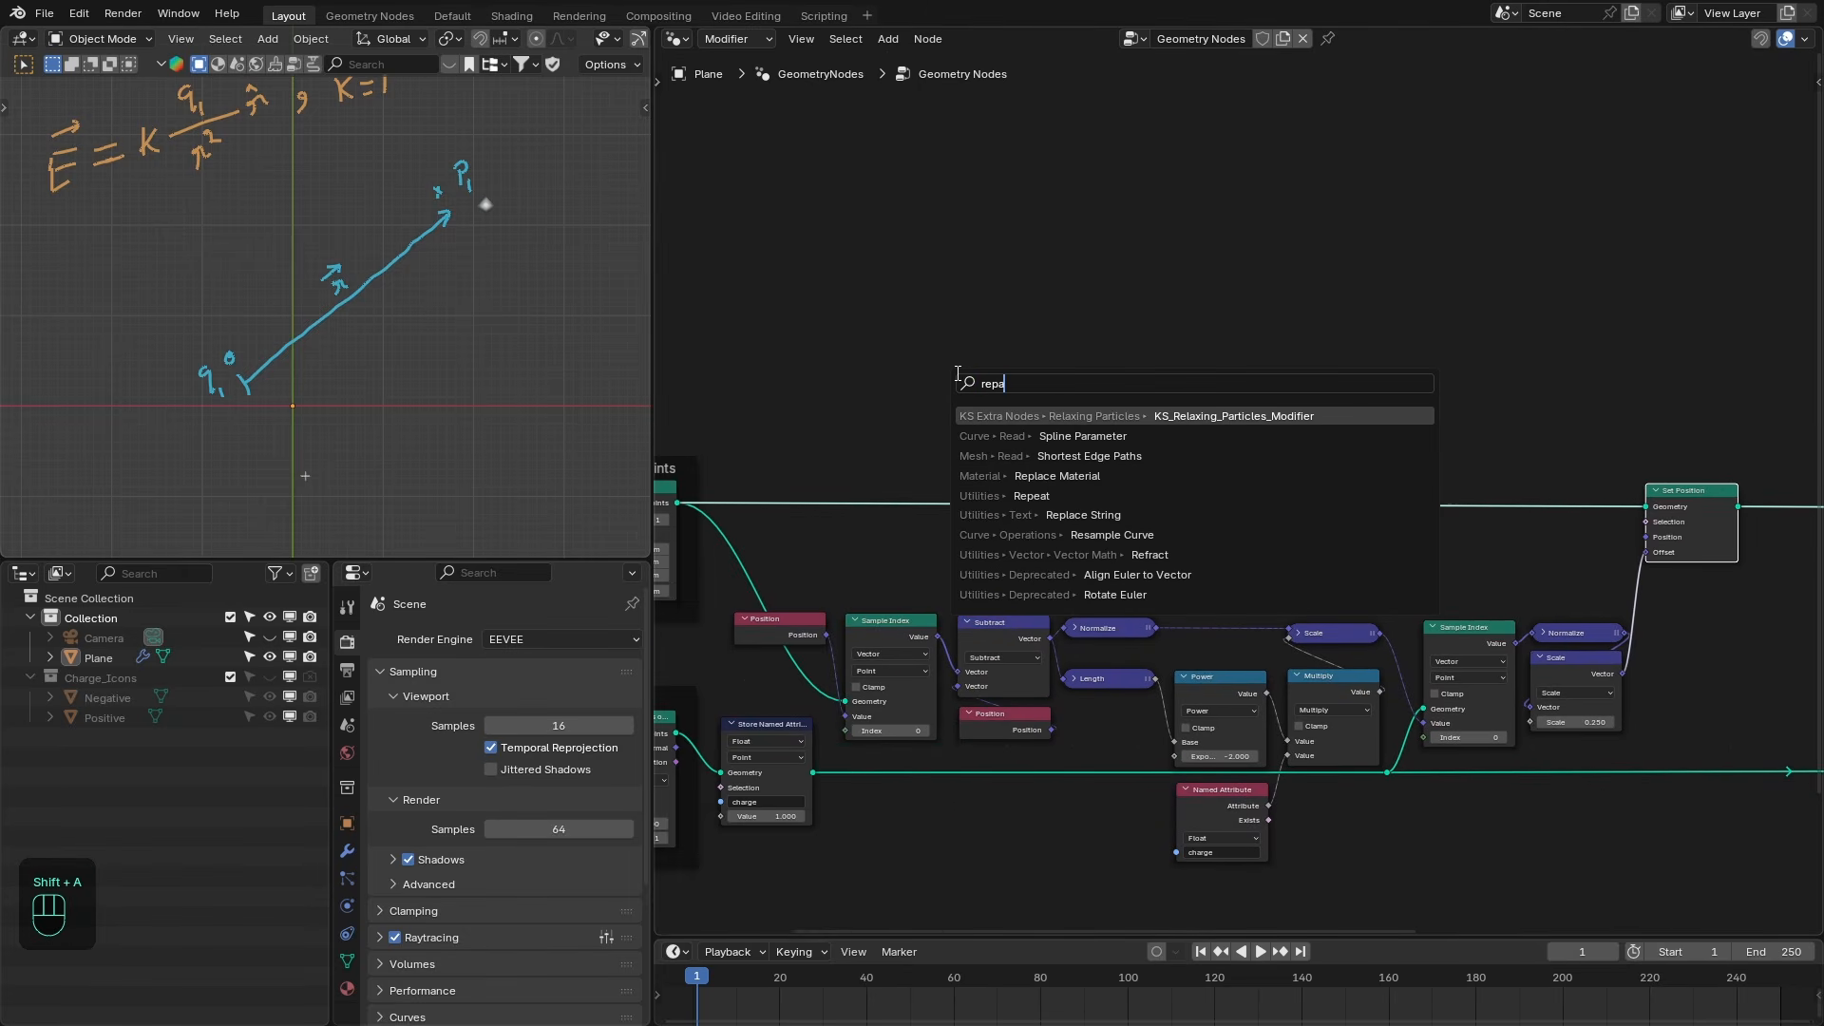
key(Down)
key(Down)
key(Down)
key(Down)
key(Return)
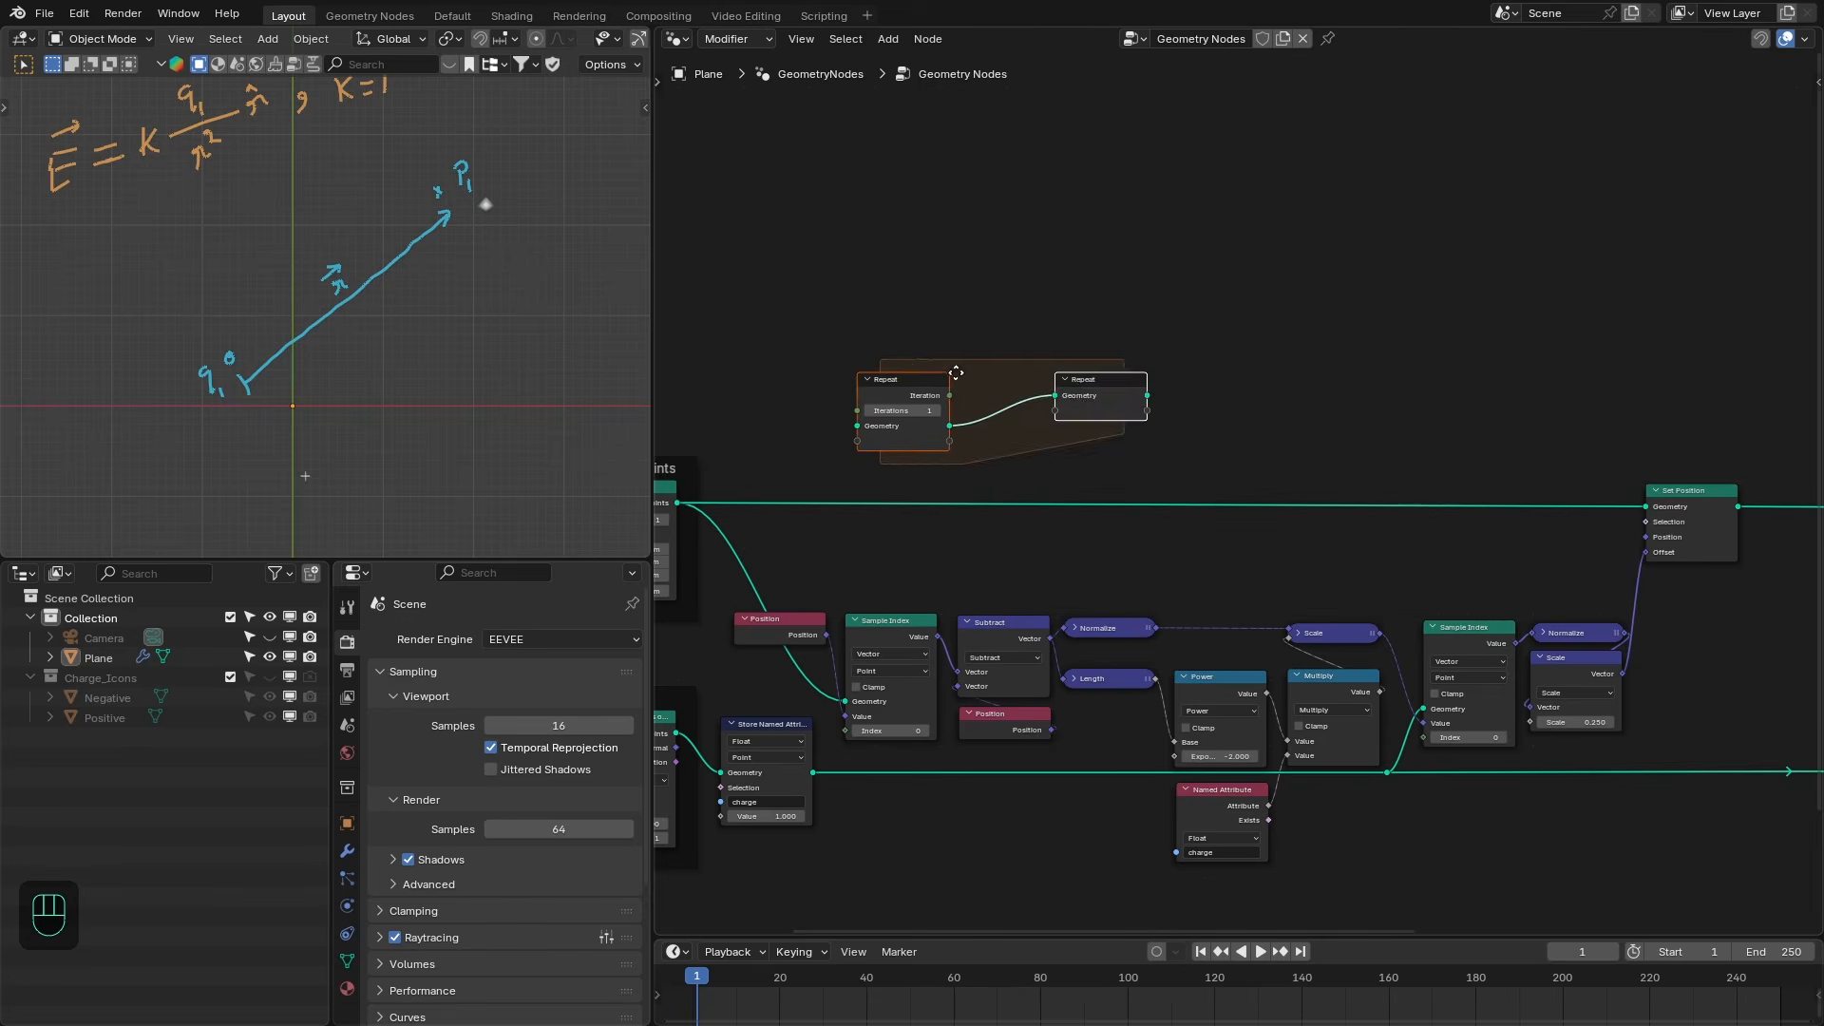
- Spread the Repeat input and output nodes so the zone surrounds the field calculation nodes
drag(1089, 397, 1785, 454)
drag(898, 435, 797, 487)
scroll(797, 488, up, 1)
middle_drag(797, 487, 980, 511)
drag(820, 529, 916, 487)
shift+right_drag(1022, 526, 874, 589)
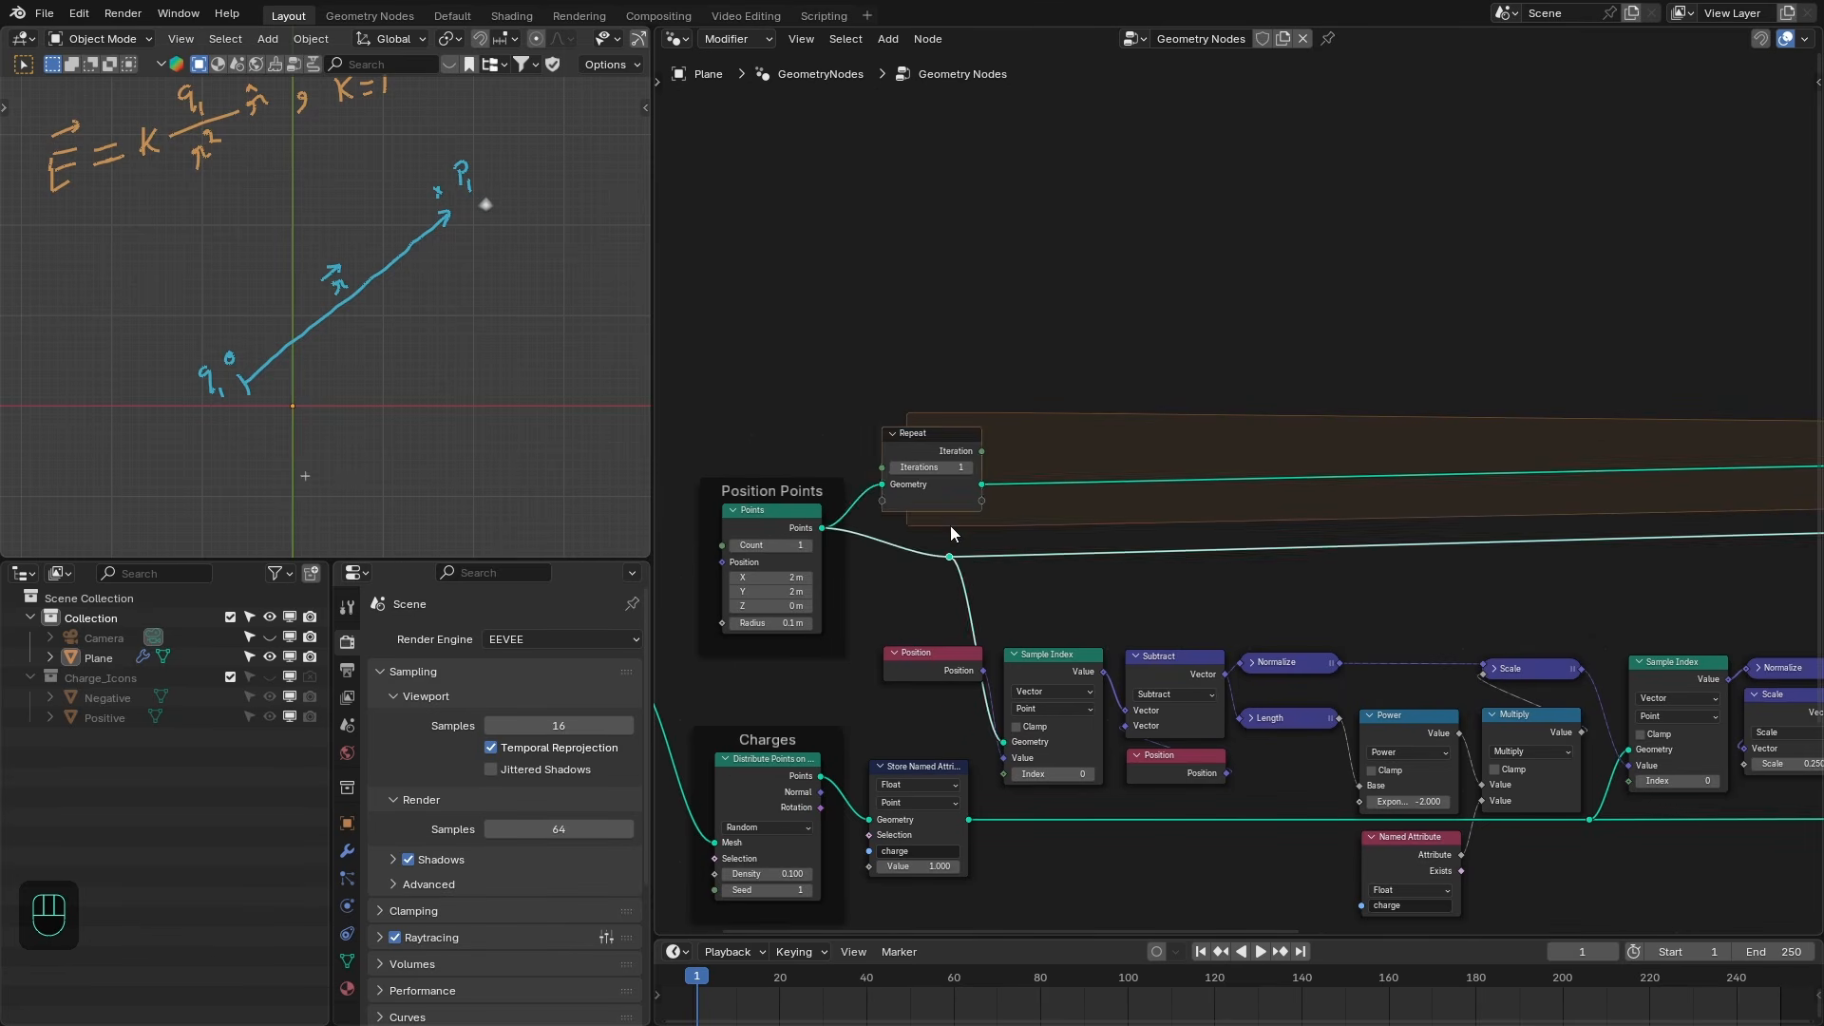
- Route the points geometry through the Repeat input, the field nodes and Set Position into the Repeat output
click(979, 486)
drag(980, 486, 948, 514)
click(951, 558)
key(ctrl+x)
scroll(1243, 494, down, 3)
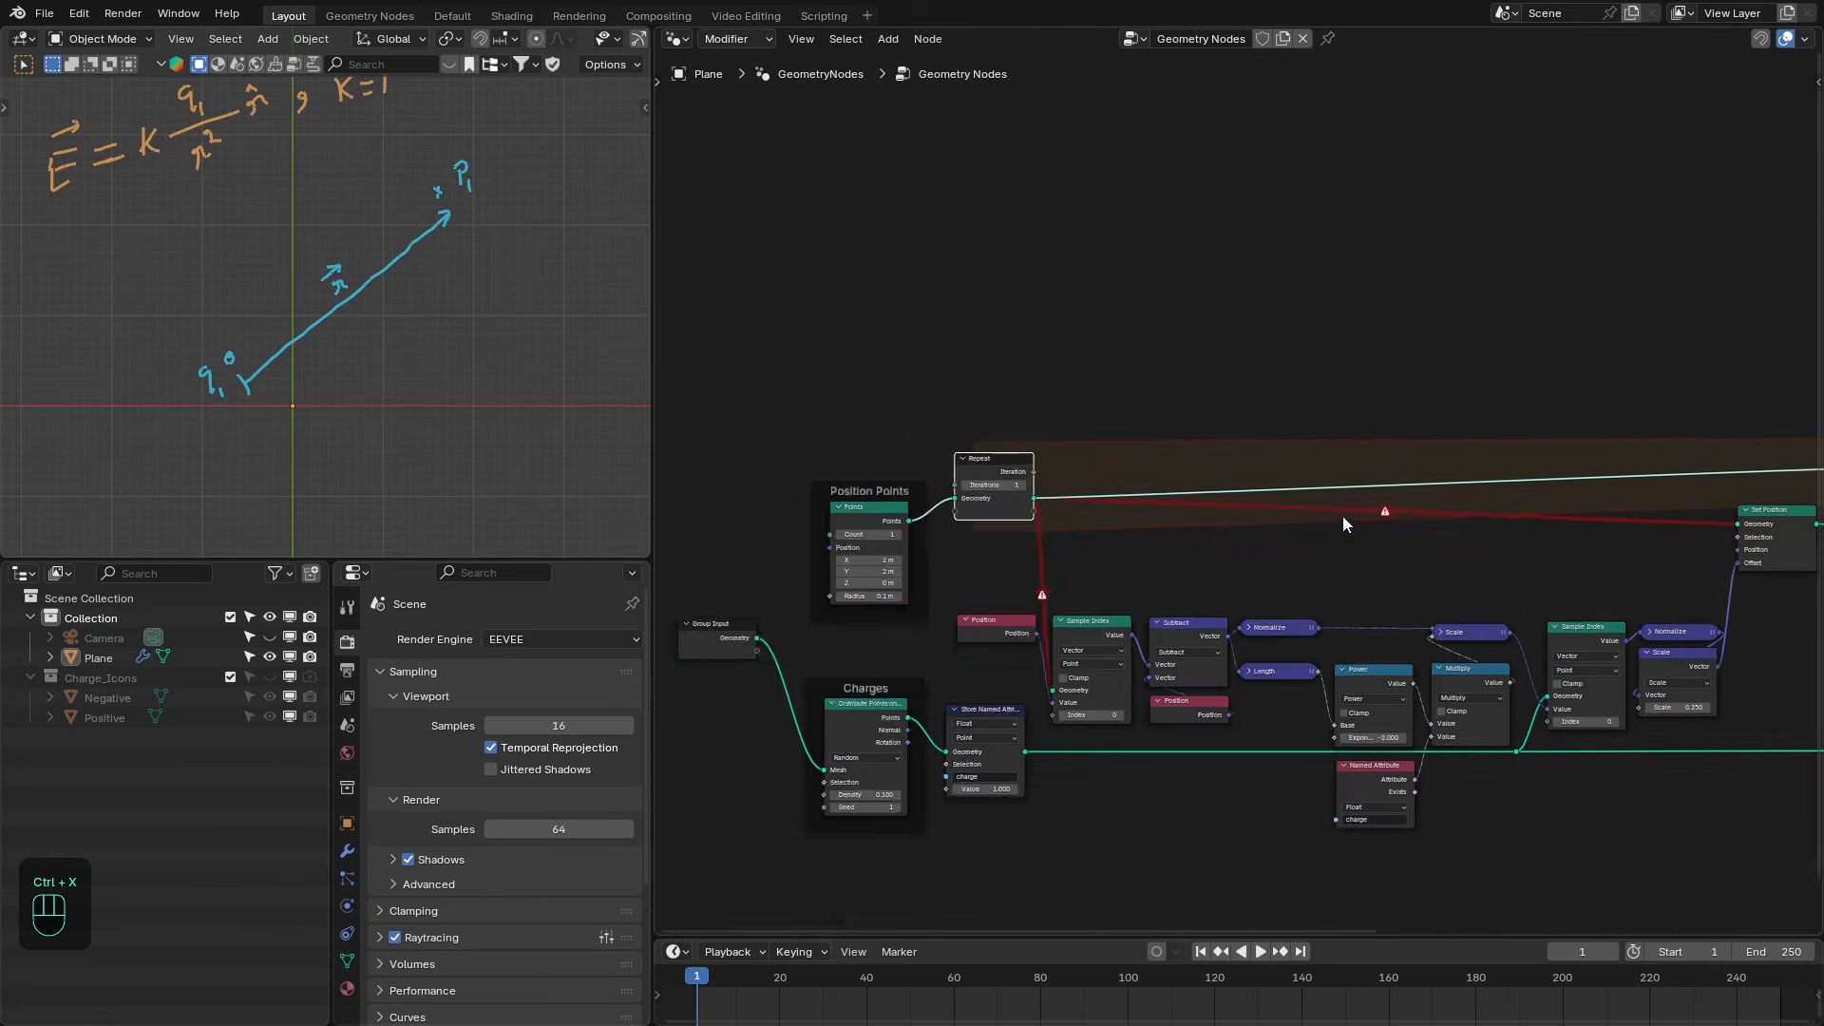
middle_drag(1343, 516, 862, 517)
scroll(1296, 528, up, 3)
ctrl+drag(1302, 527, 1431, 457)
drag(1299, 525, 1343, 465)
shift+click(1264, 513)
middle_drag(1064, 575, 1381, 554)
scroll(1381, 554, down, 3)
drag(730, 403, 1606, 532)
drag(1539, 463, 1539, 482)
click(1597, 580)
drag(771, 474, 769, 466)
middle_drag(710, 514, 807, 511)
scroll(810, 510, up, 1)
- Set the Repeat zone's iteration count to 1
click(828, 481)
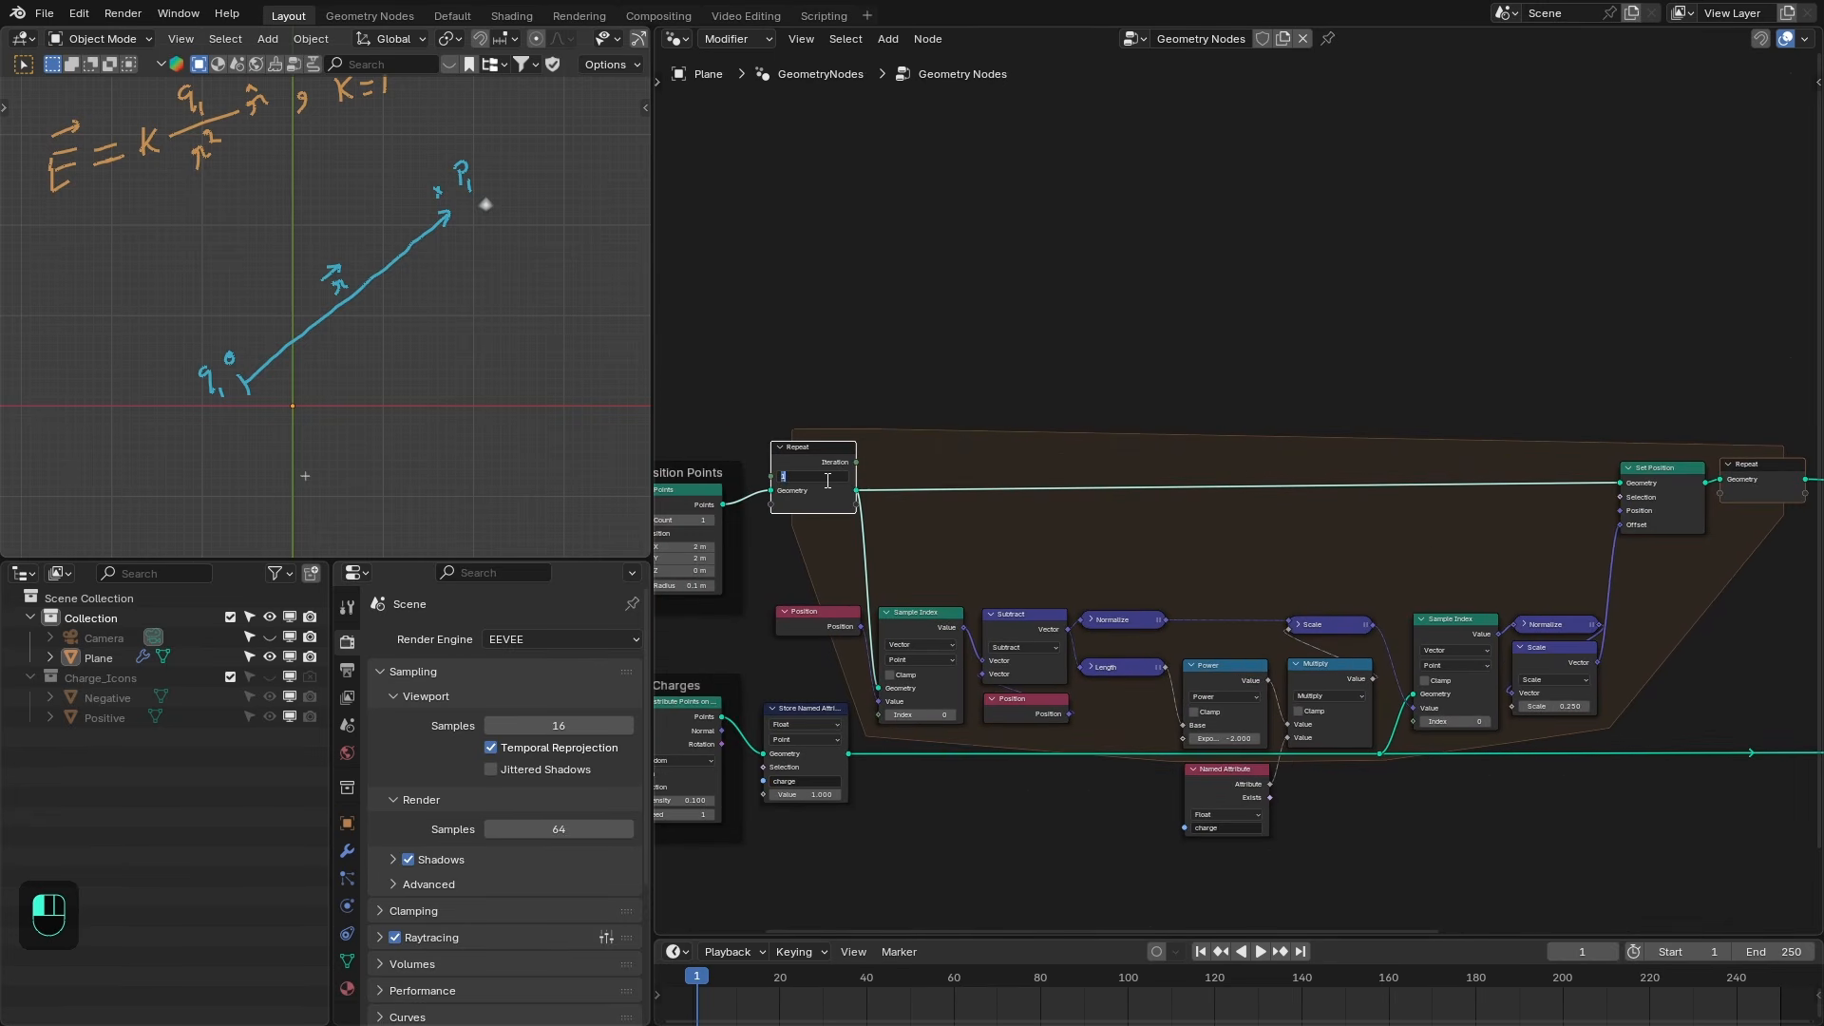
key(Return)
scroll(466, 222, up, 2)
scroll(576, 235, down, 1)
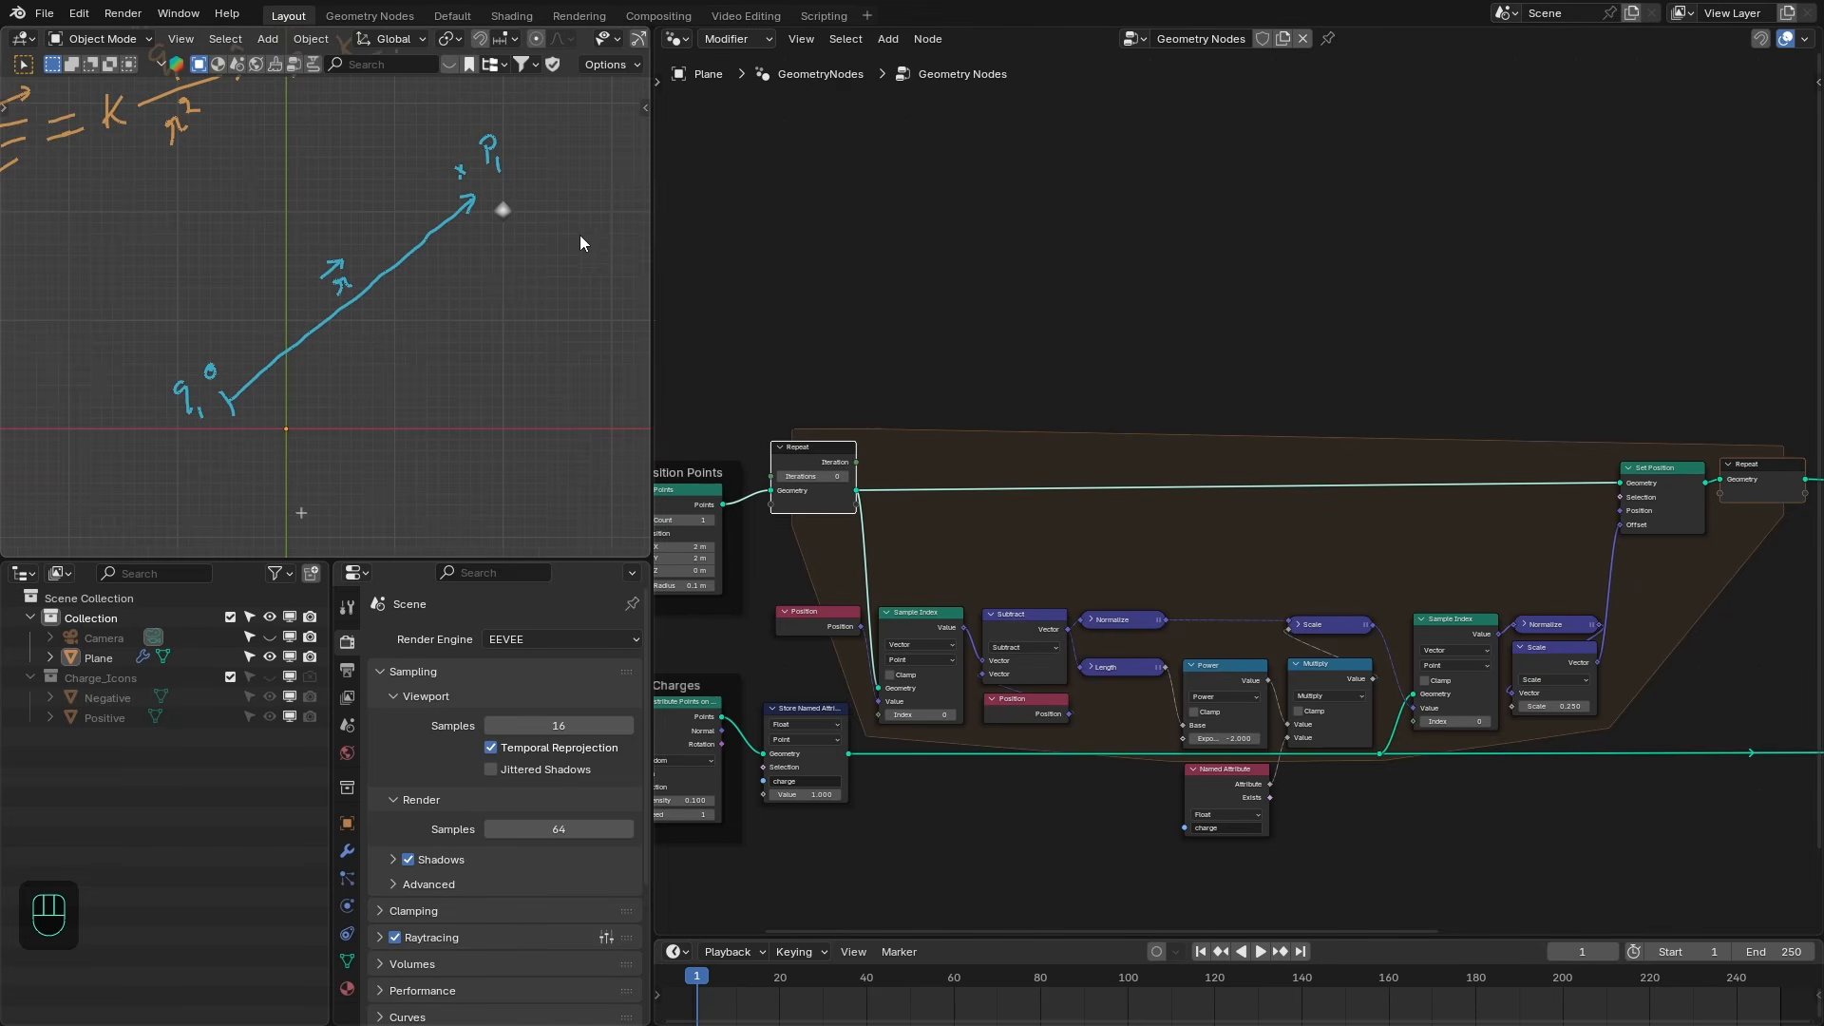
click(845, 479)
shift+middle_drag(520, 187, 465, 192)
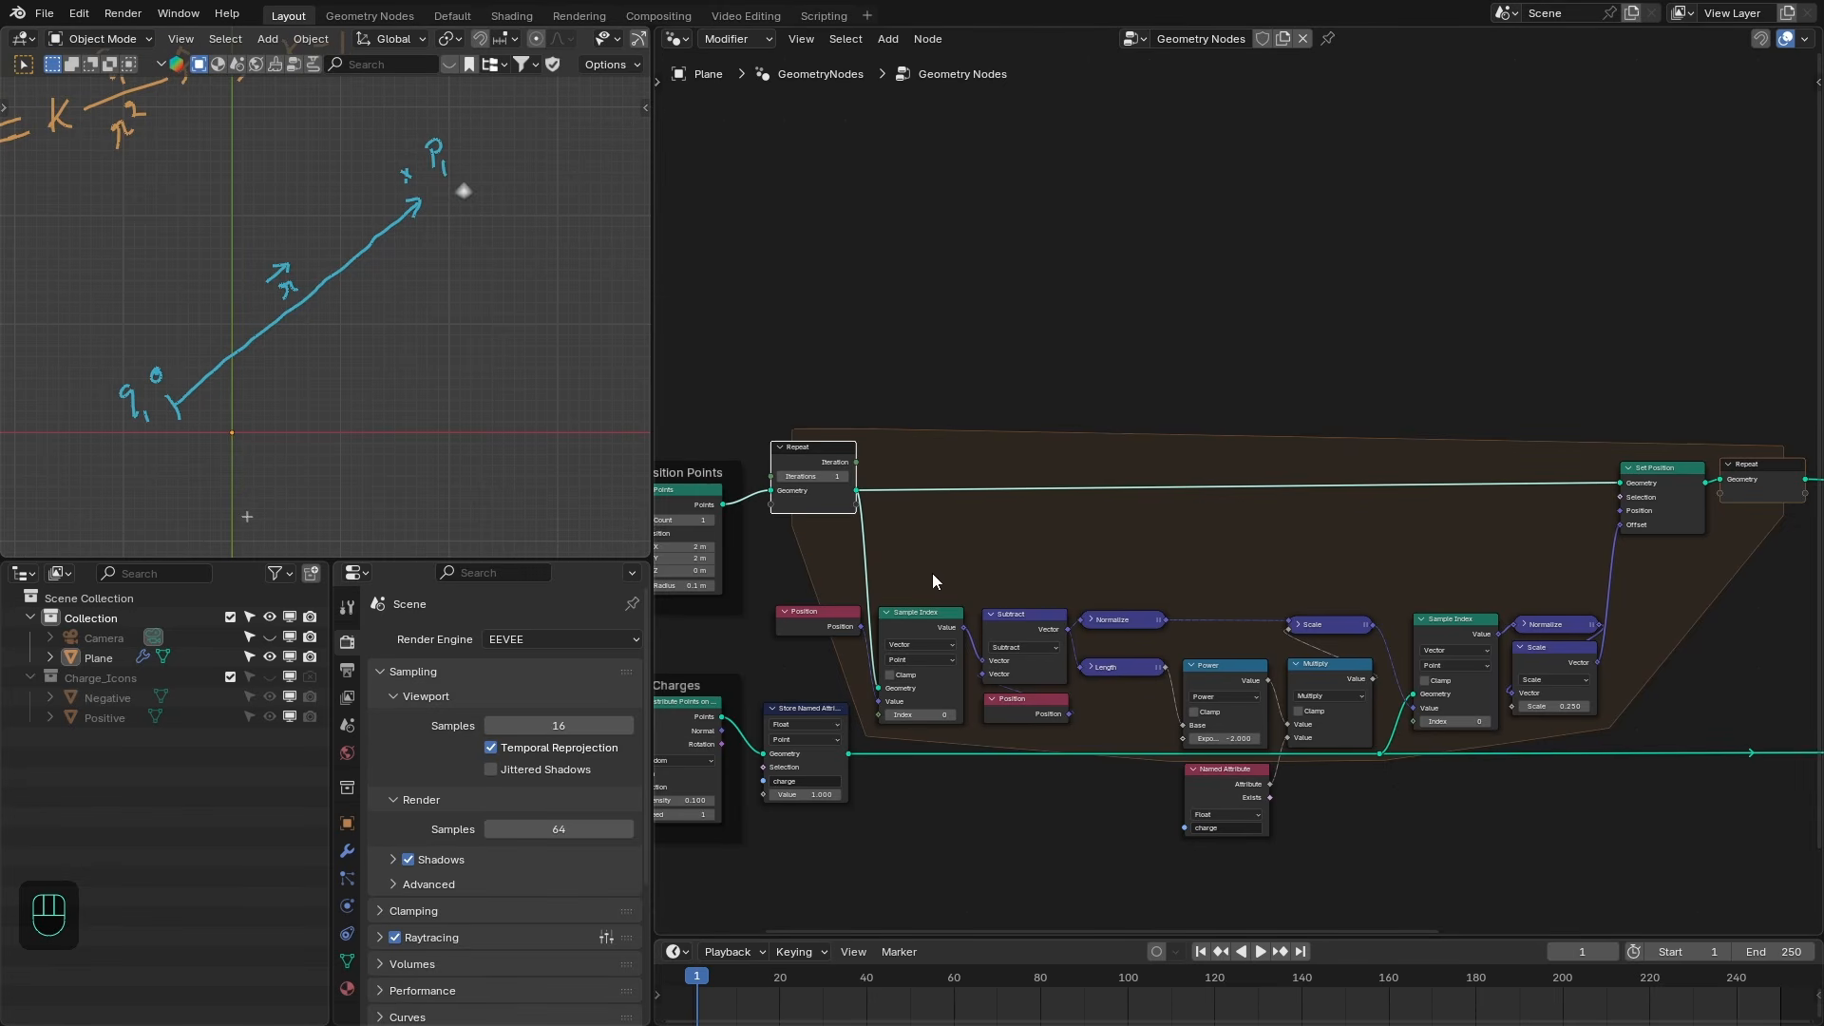
drag(920, 581, 1559, 713)
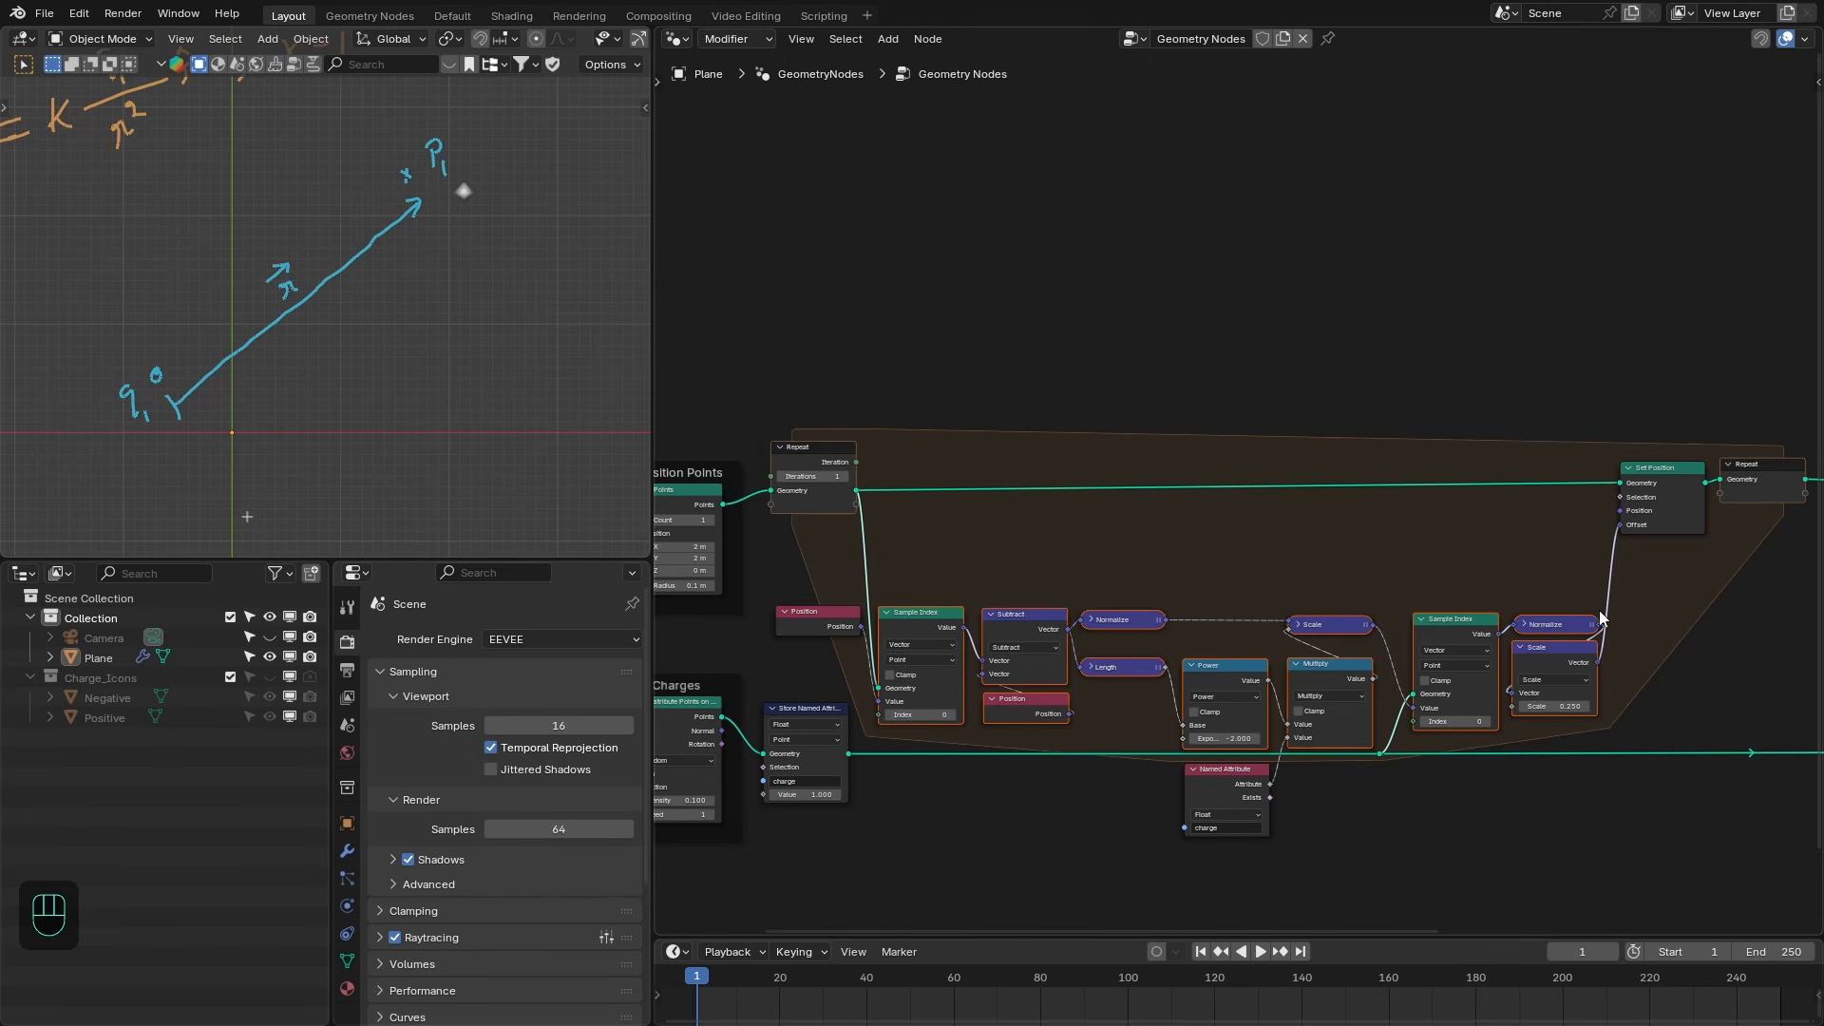
click(844, 476)
click(815, 476)
text(8)
key(Return)
click(819, 476)
text(1)
key(Return)
- Add a Join Geometry node inside the Repeat zone
scroll(818, 471, up, 2)
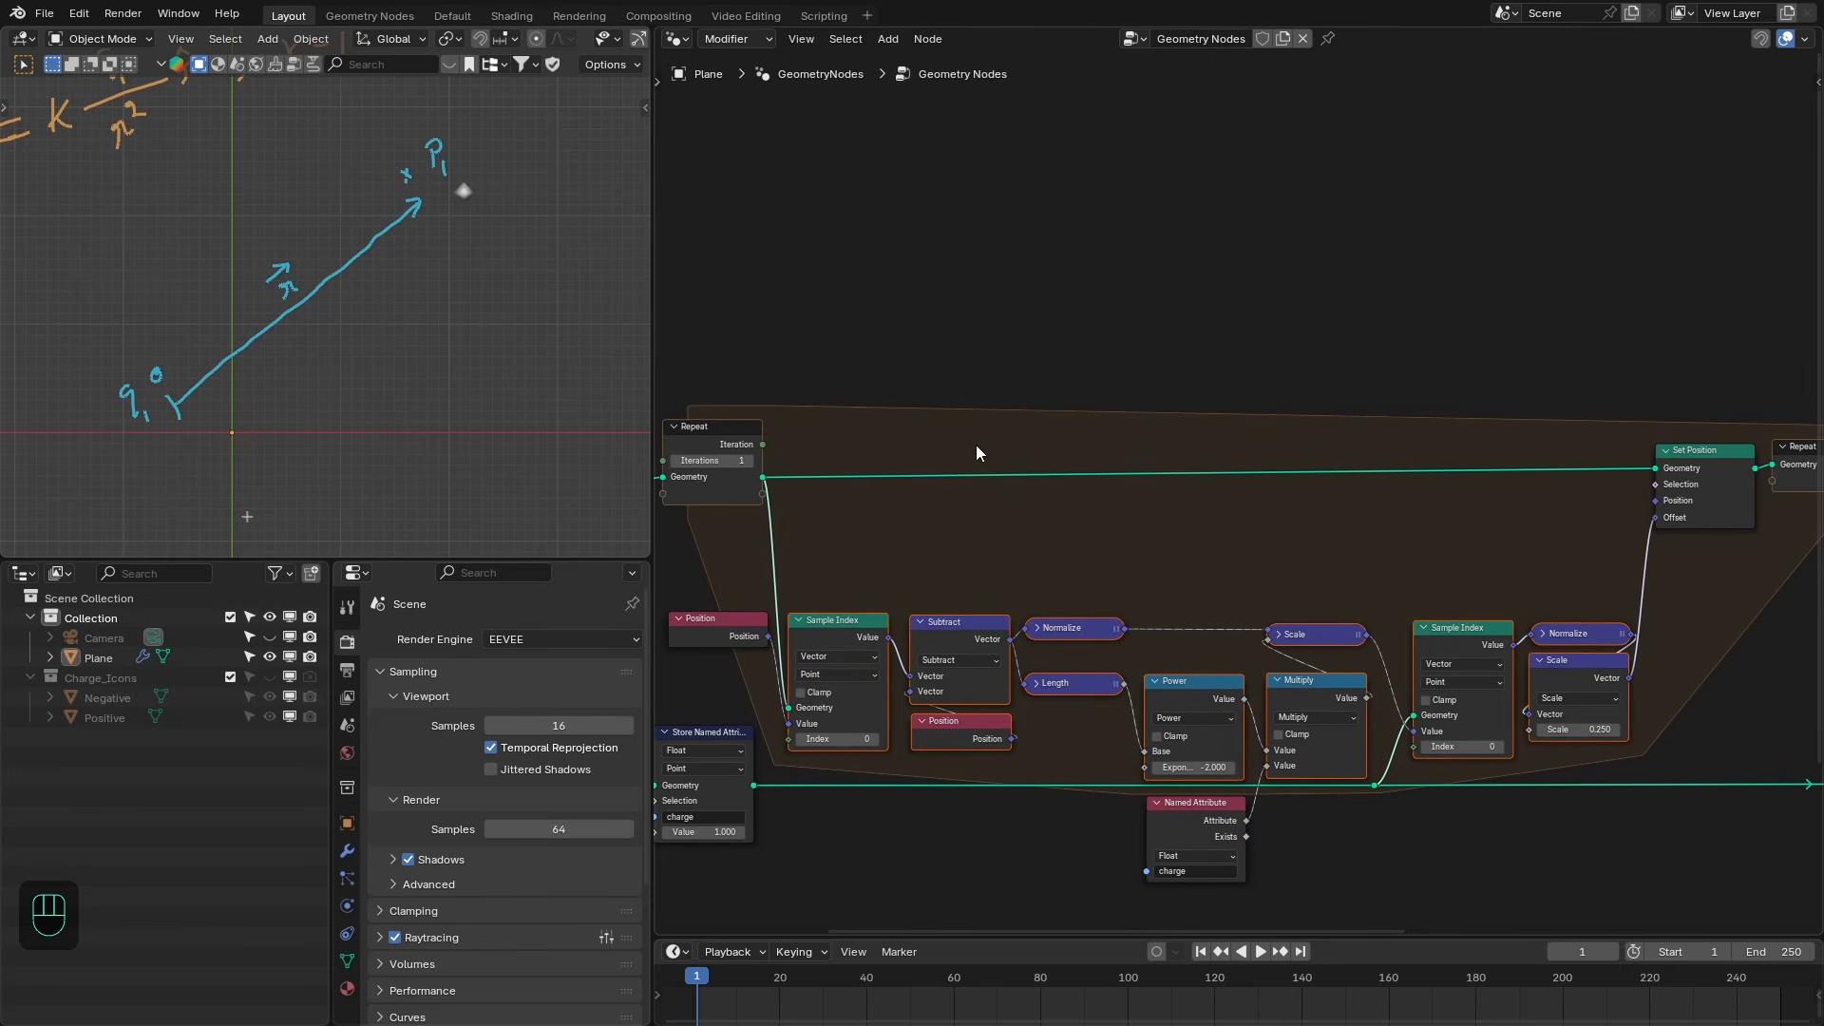
key(shift+a)
text(join)
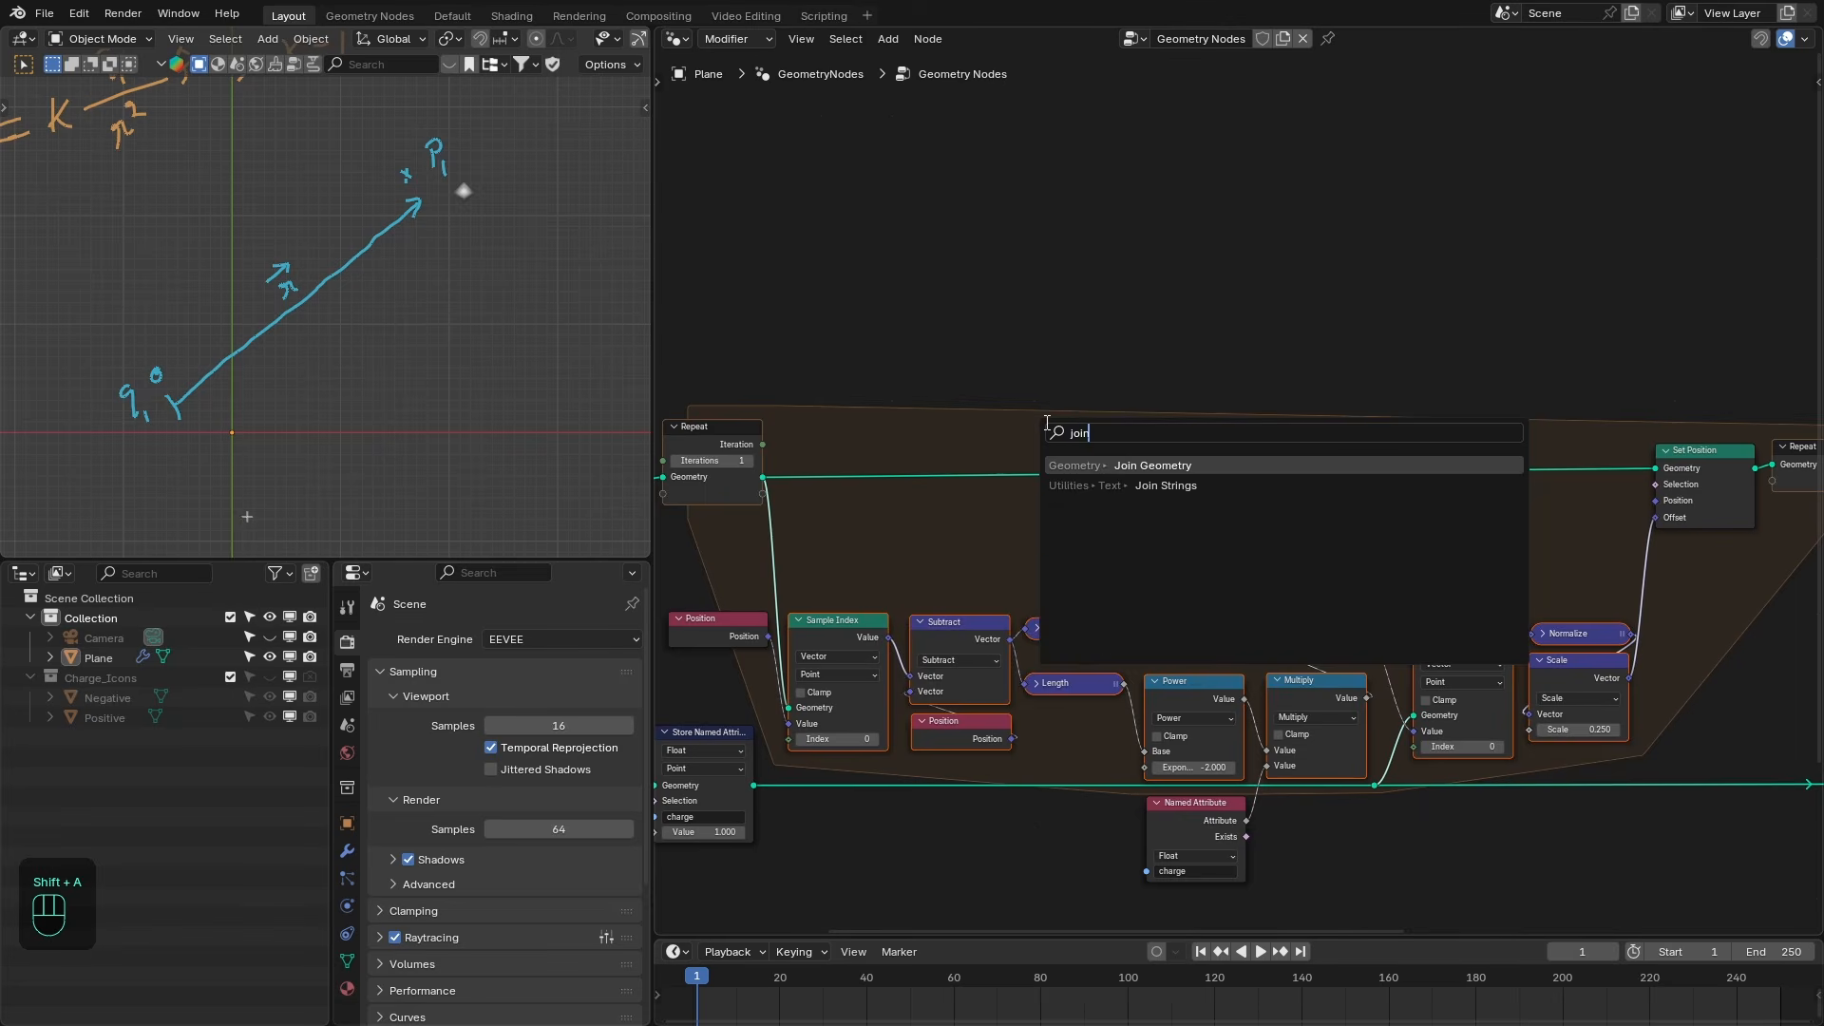
key(Return)
- Join the Repeat input geometry with the Set Position output and feed the result into the Repeat output
scroll(1475, 418, down, 1)
drag(1474, 401, 1600, 389)
drag(798, 479, 1600, 411)
drag(1716, 477, 1677, 428)
drag(1712, 428, 1732, 465)
middle_drag(1730, 454, 1644, 437)
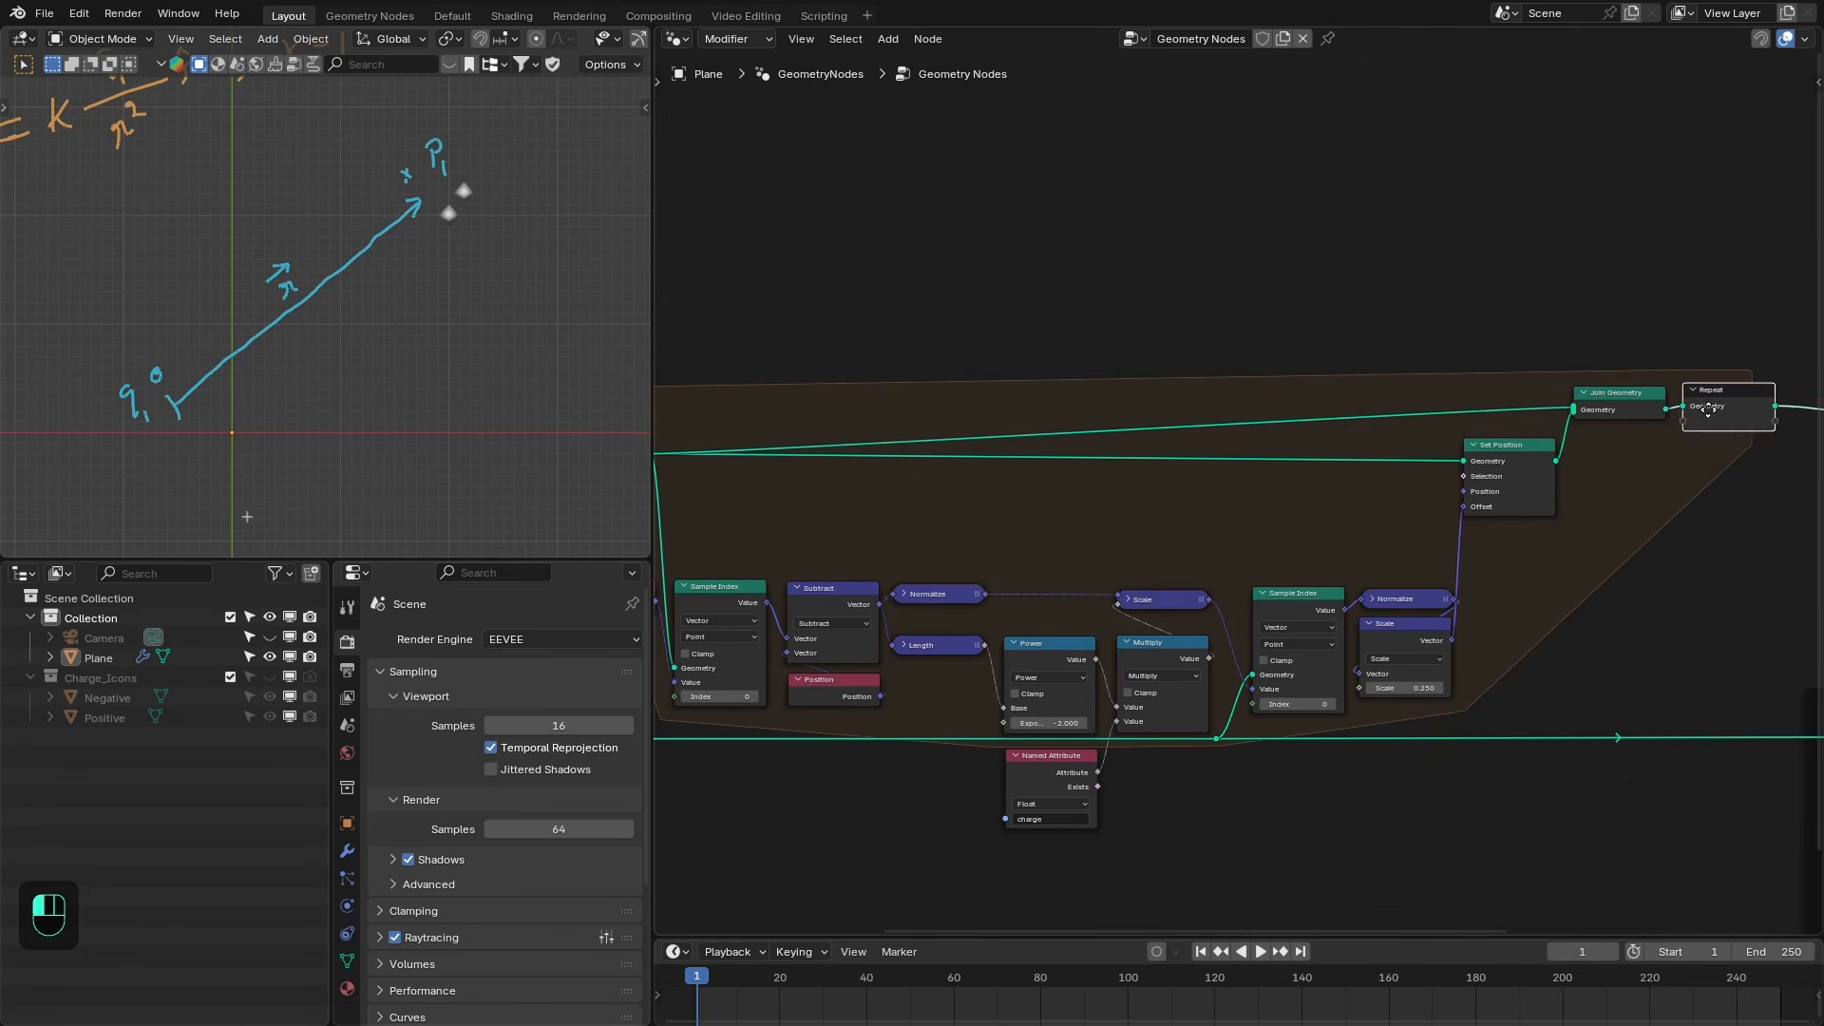
- Increase the Repeat iteration count to preview more offset points
click(863, 443)
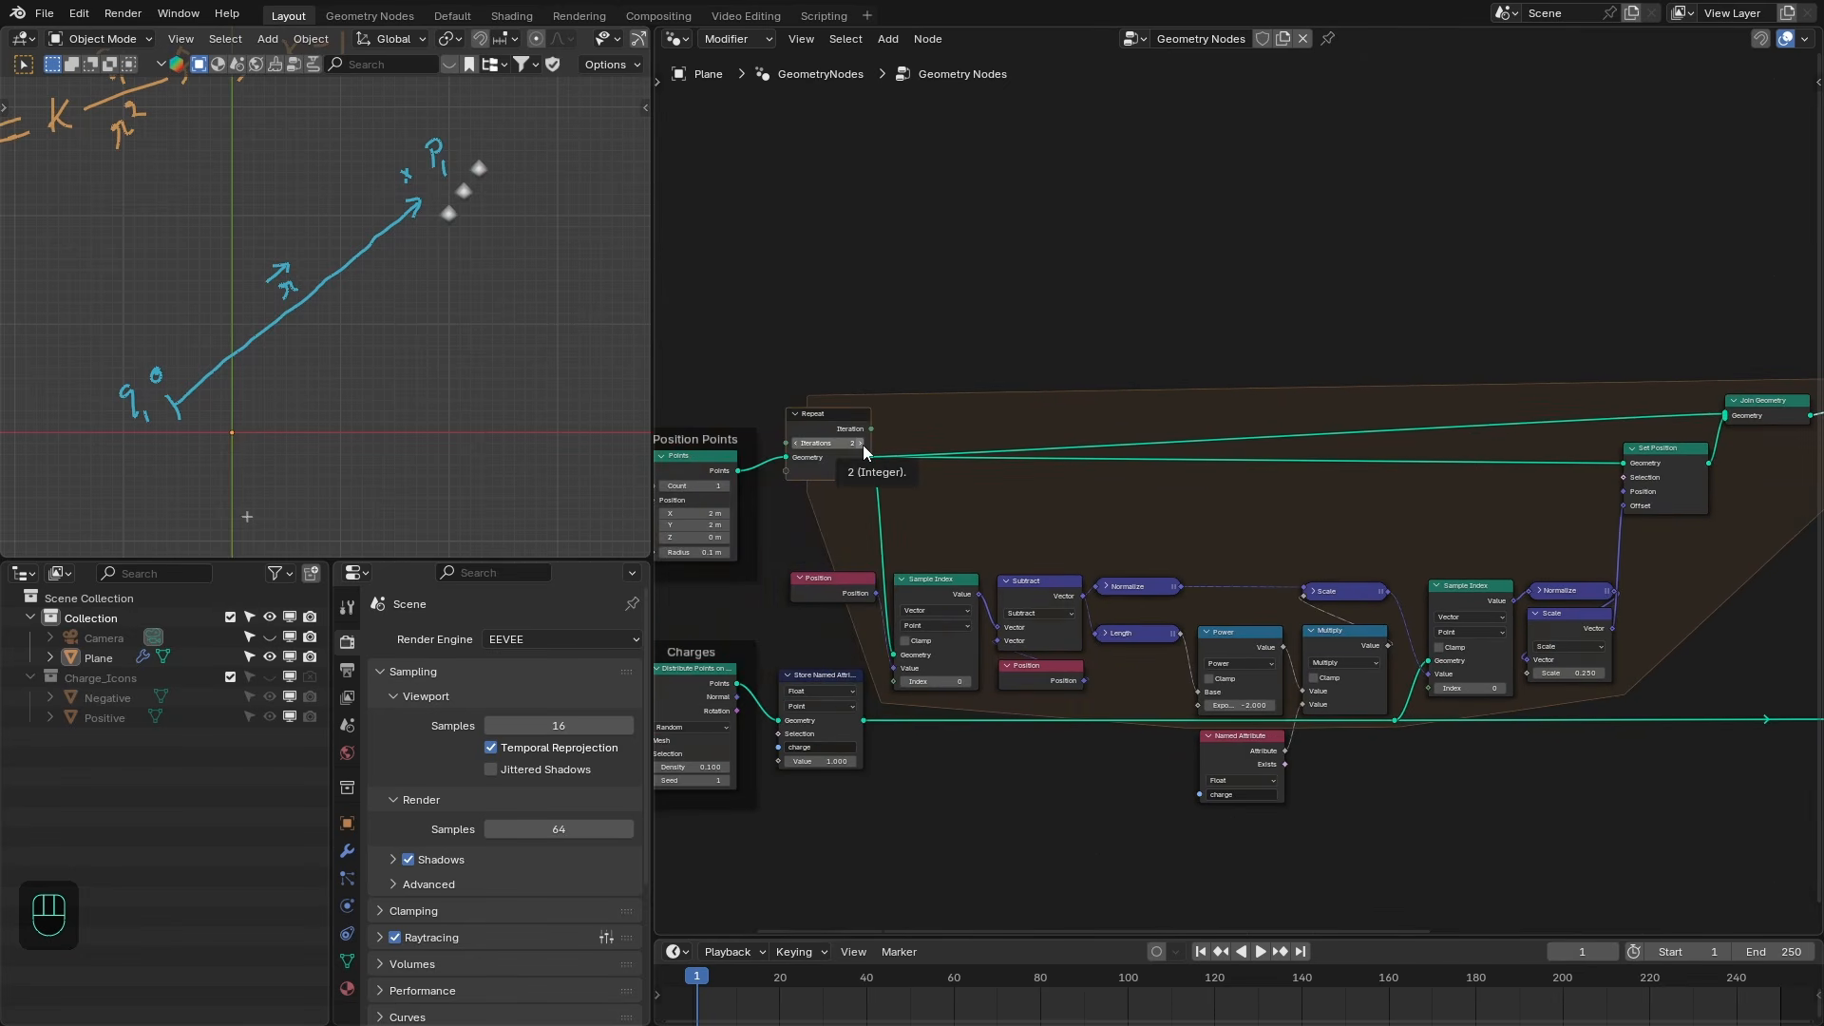
click(863, 444)
click(862, 443)
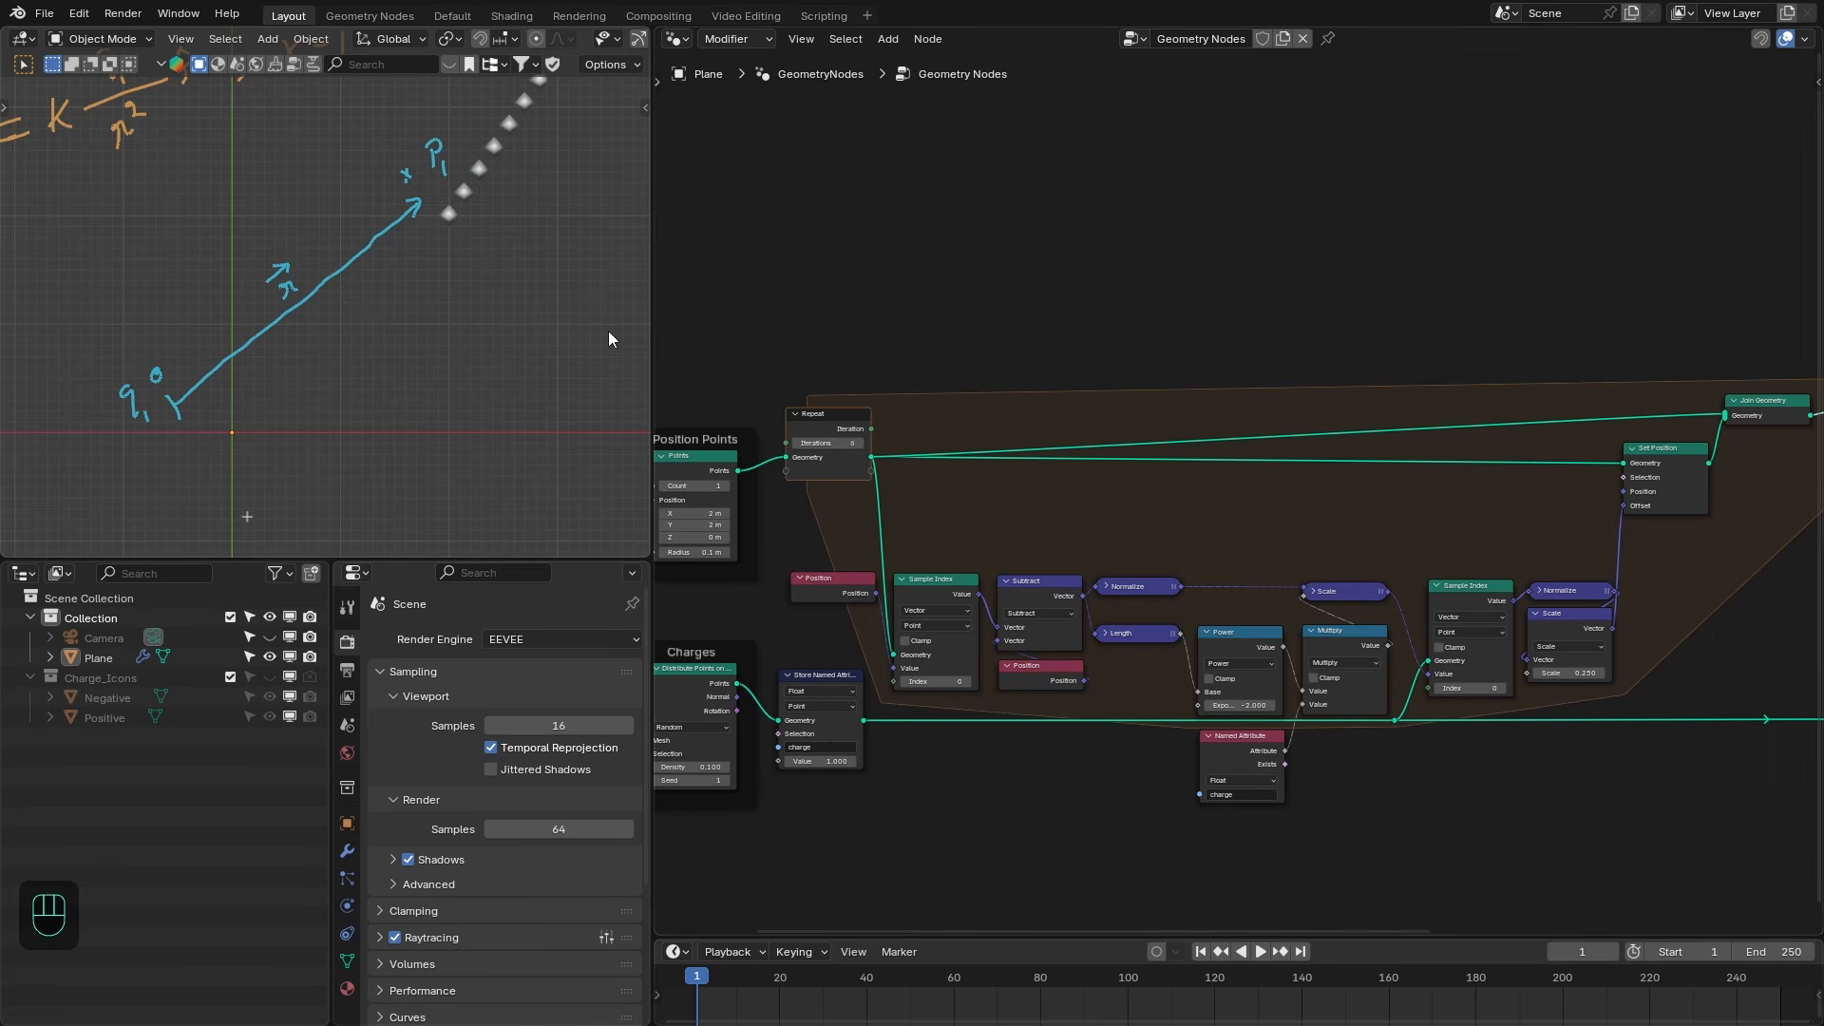
mouse_move(534, 186)
ctrl+middle_down()
mouse_move(534, 207)
mouse_move(534, 171)
ctrl+middle_up()
shift+middle_drag(534, 171, 510, 250)
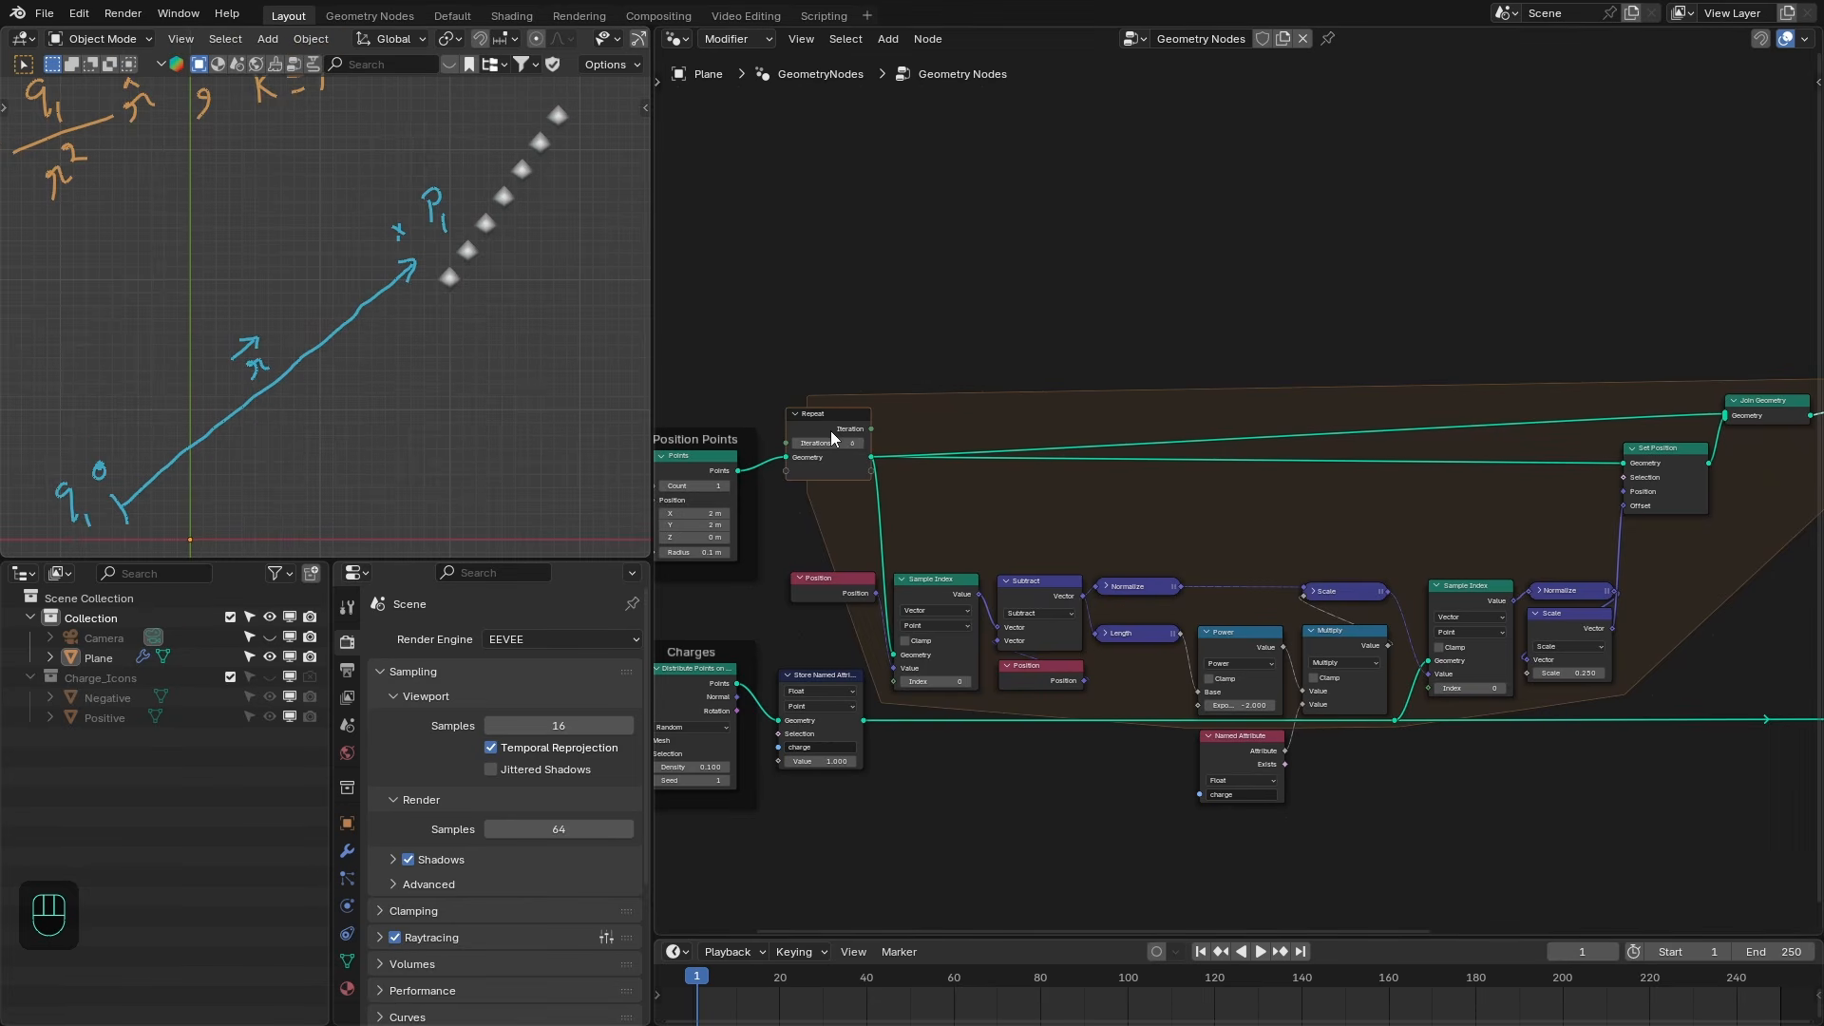
- Set the Repeat iterations to 1
click(848, 444)
text(1)
key(Return)
- Add a Domain Size node on the Repeat output geometry, set to Point Cloud, and preview its point count
scroll(1805, 446, up, 5)
middle_drag(1805, 447, 1402, 423)
drag(1463, 393, 1518, 469)
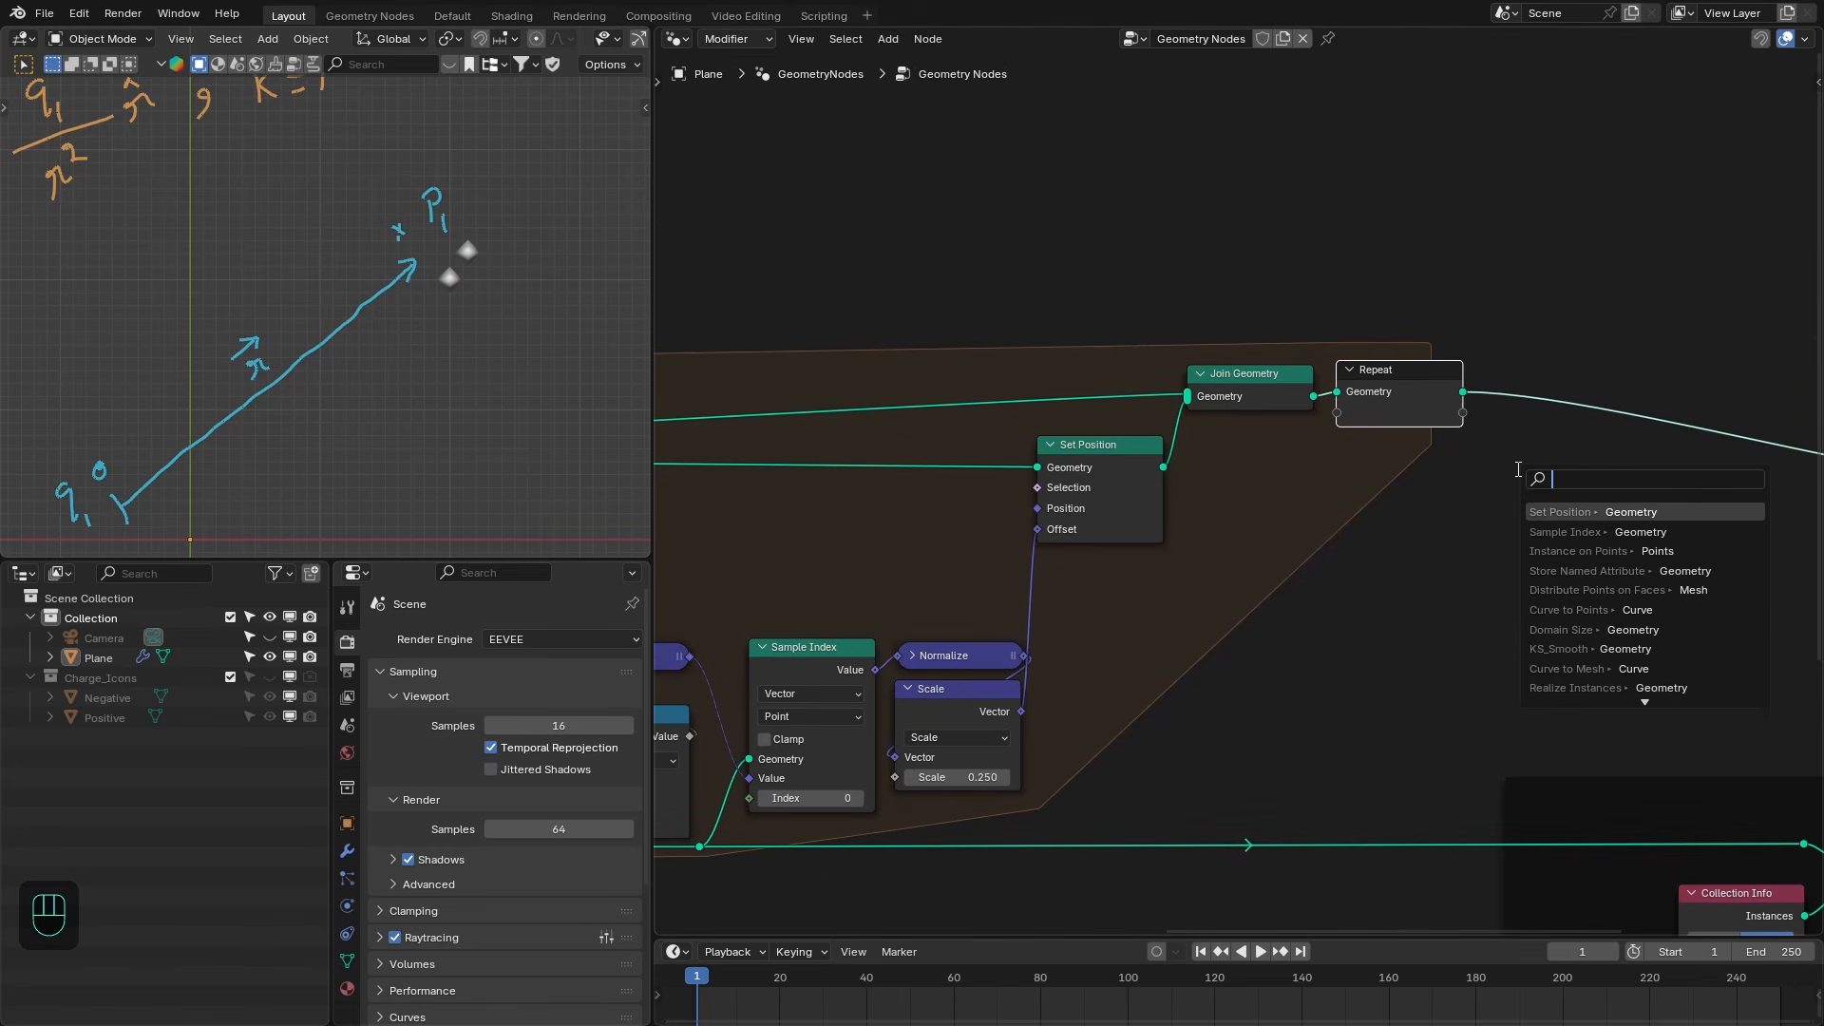
text(domain)
key(Return)
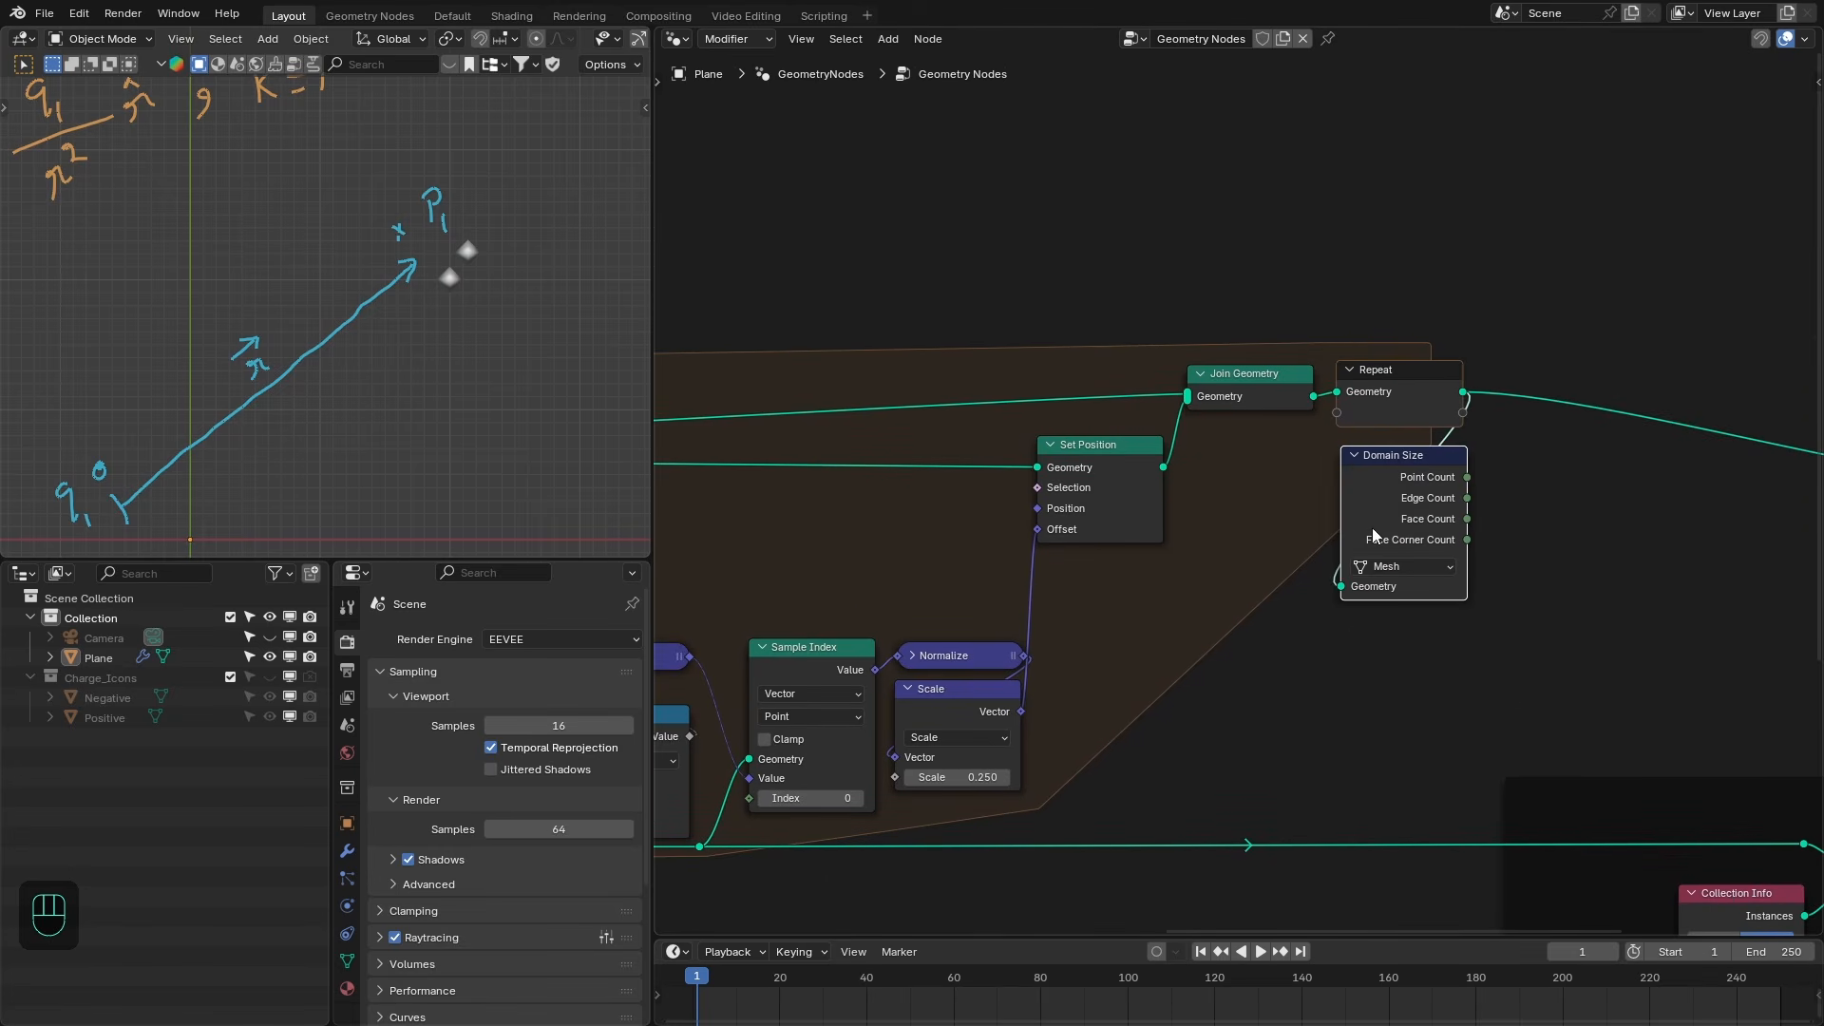
click(1387, 568)
click(1406, 625)
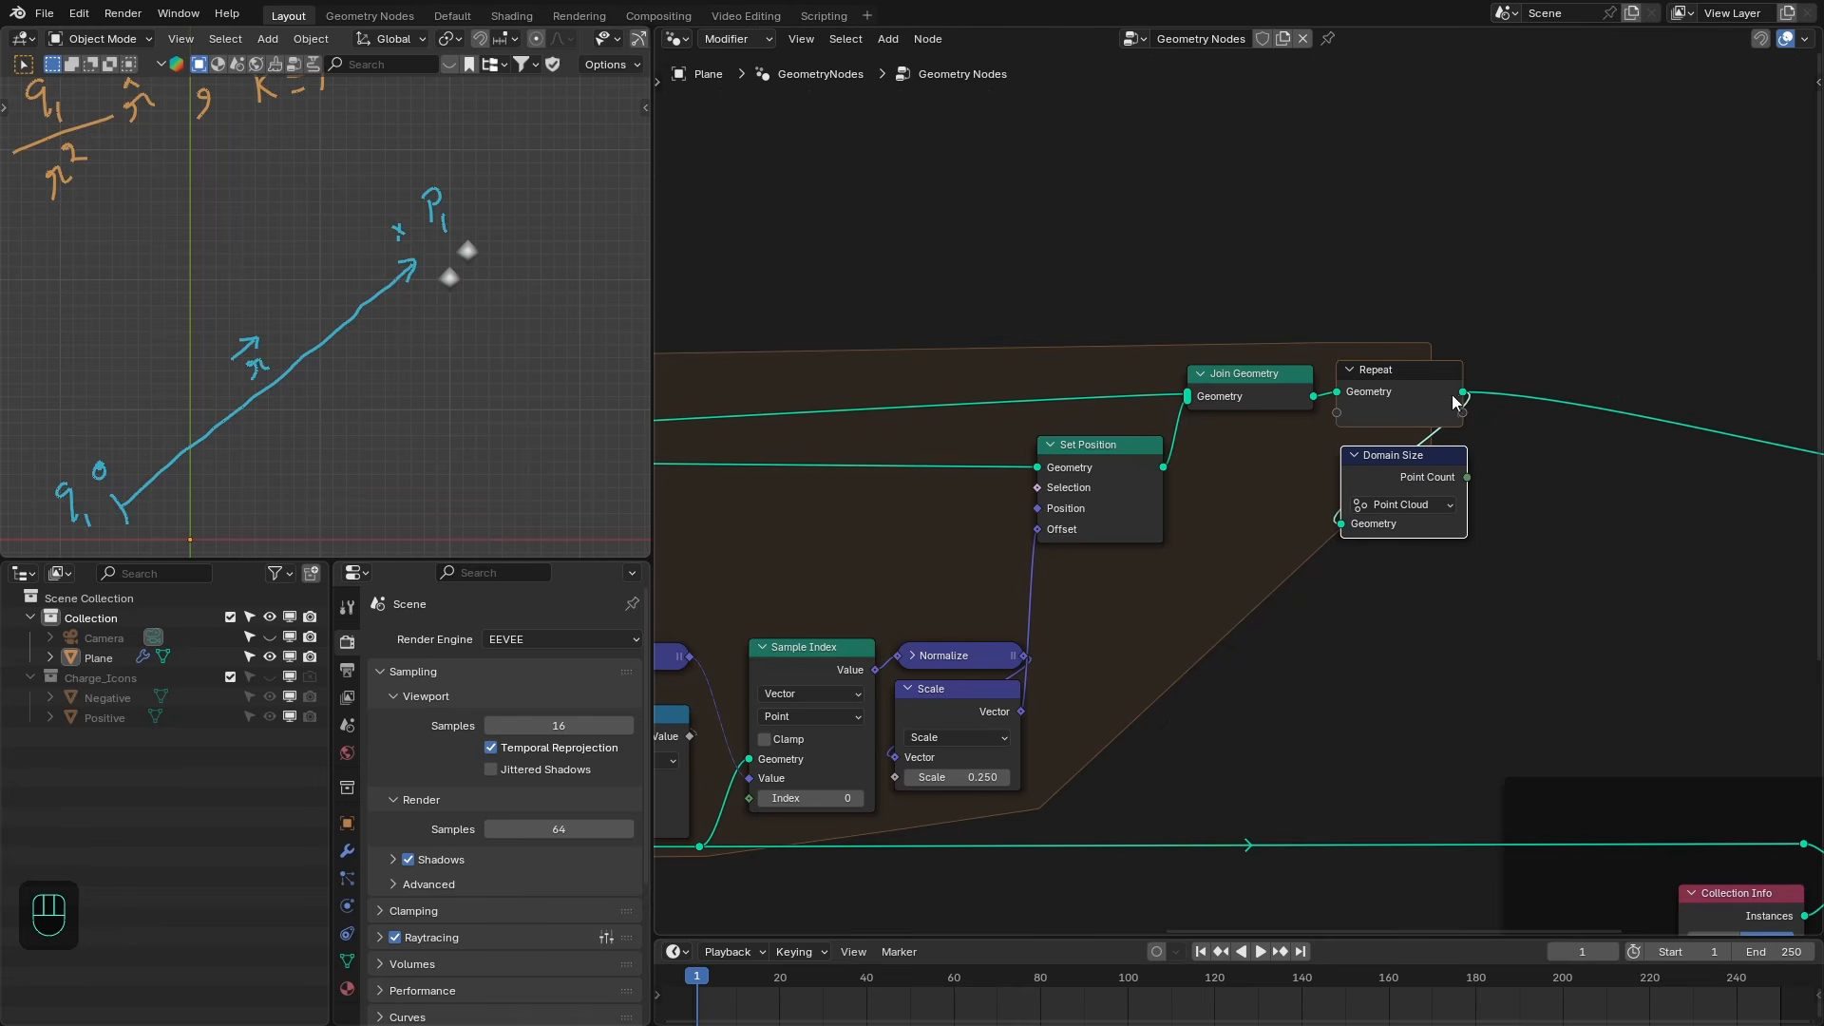
ctrl+shift+click(1445, 461)
- Add a reroute point on the link from the Repeat input to the Join Geometry node
scroll(493, 281, up, 2)
scroll(1205, 397, down, 1)
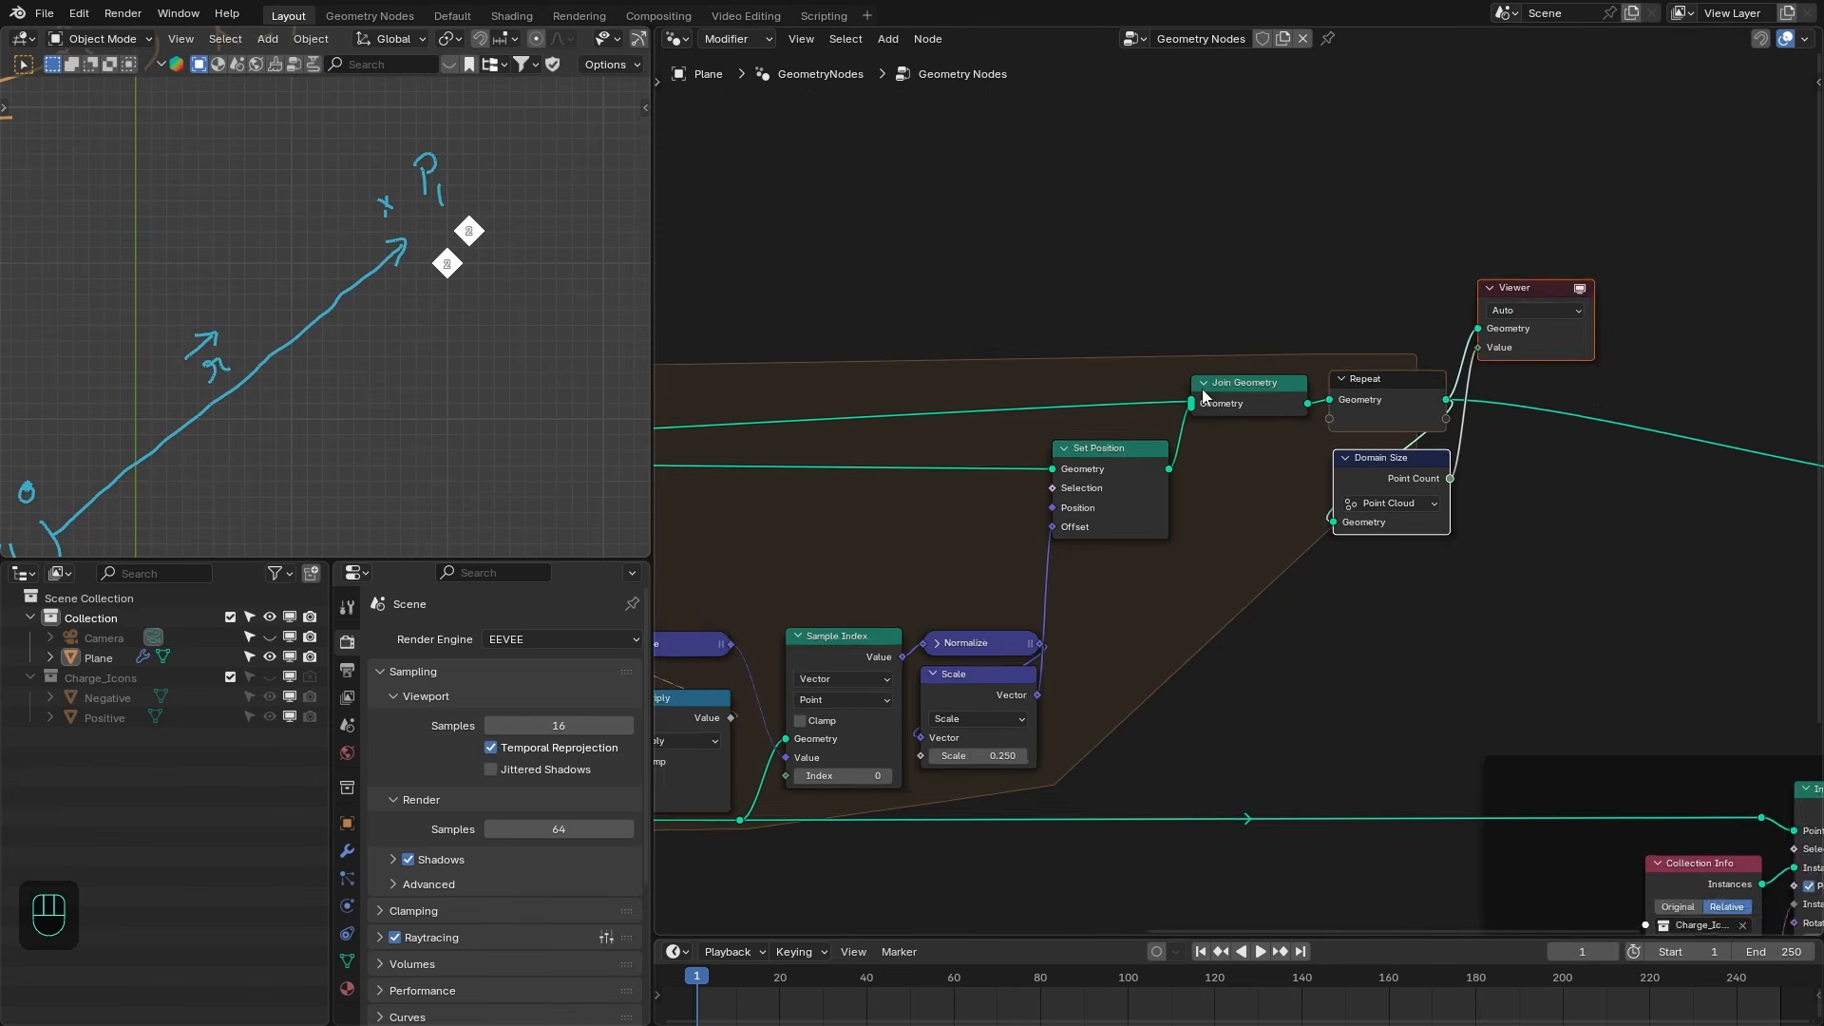
scroll(1205, 397, down, 2)
middle_drag(1034, 389, 1365, 407)
middle_drag(1179, 415, 1338, 416)
scroll(1256, 431, down, 2)
drag(653, 573, 529, 584)
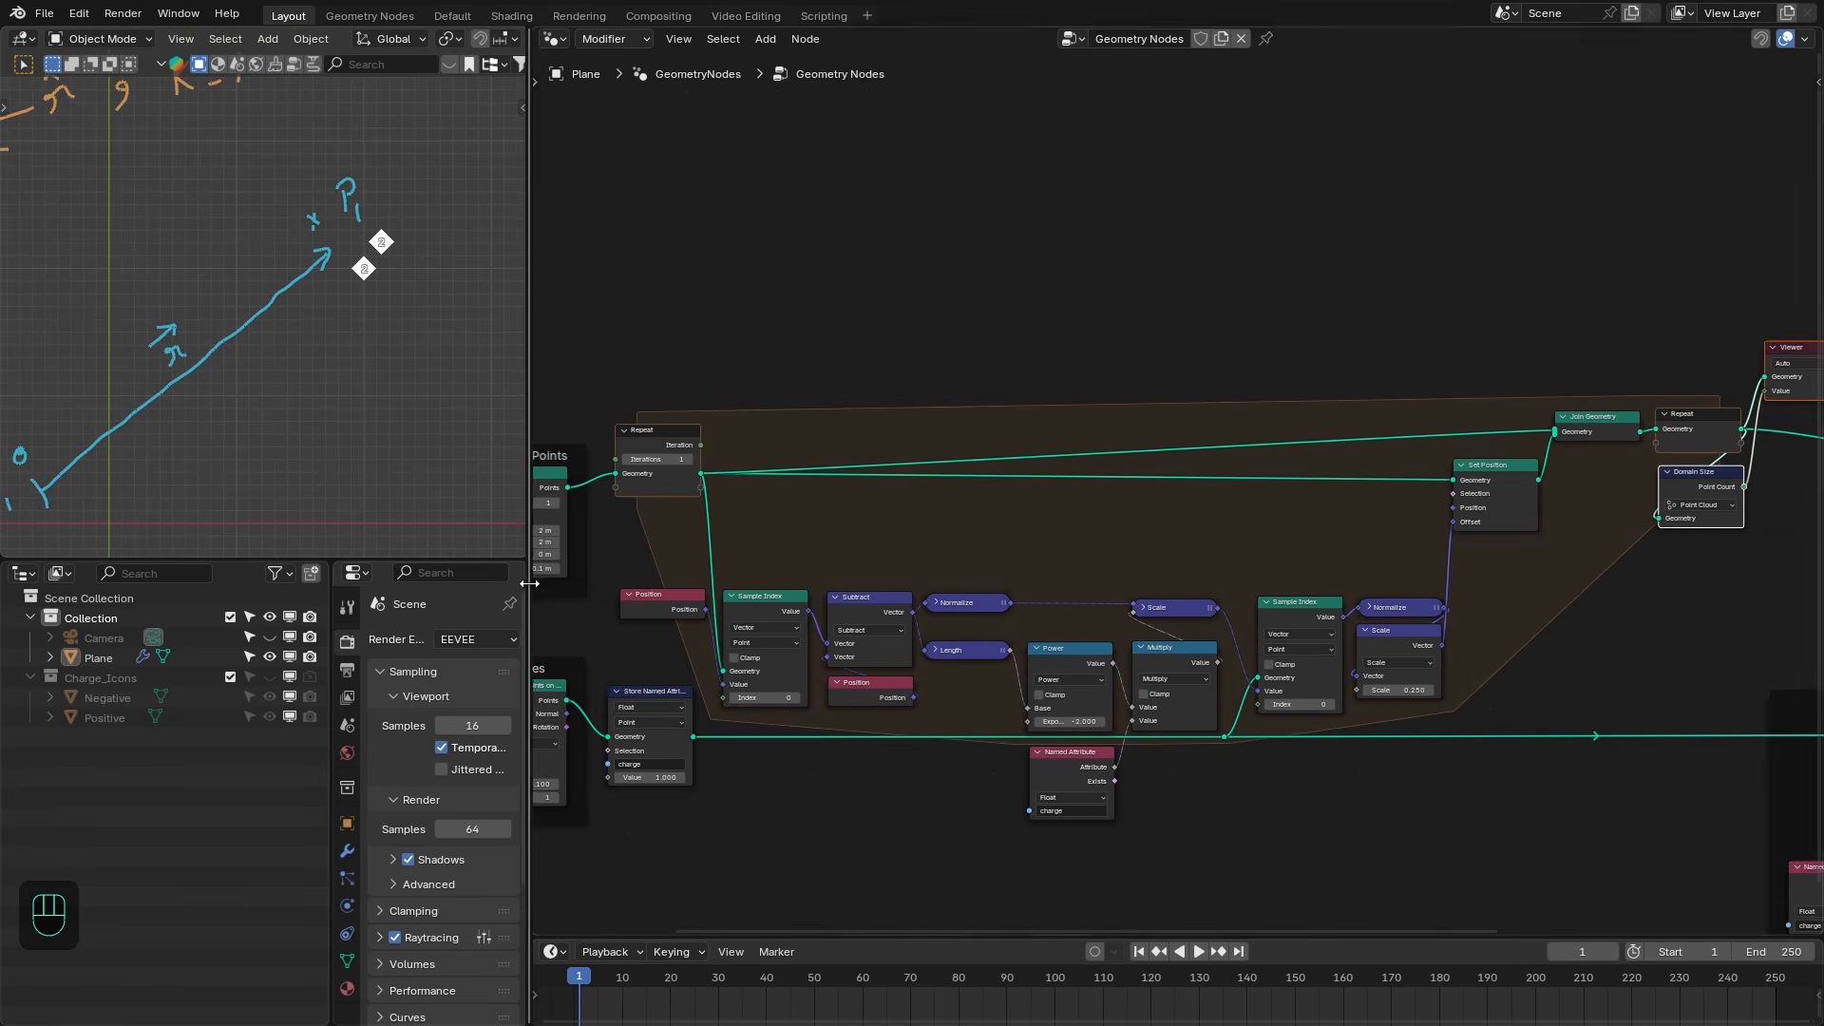
middle_drag(666, 457, 751, 463)
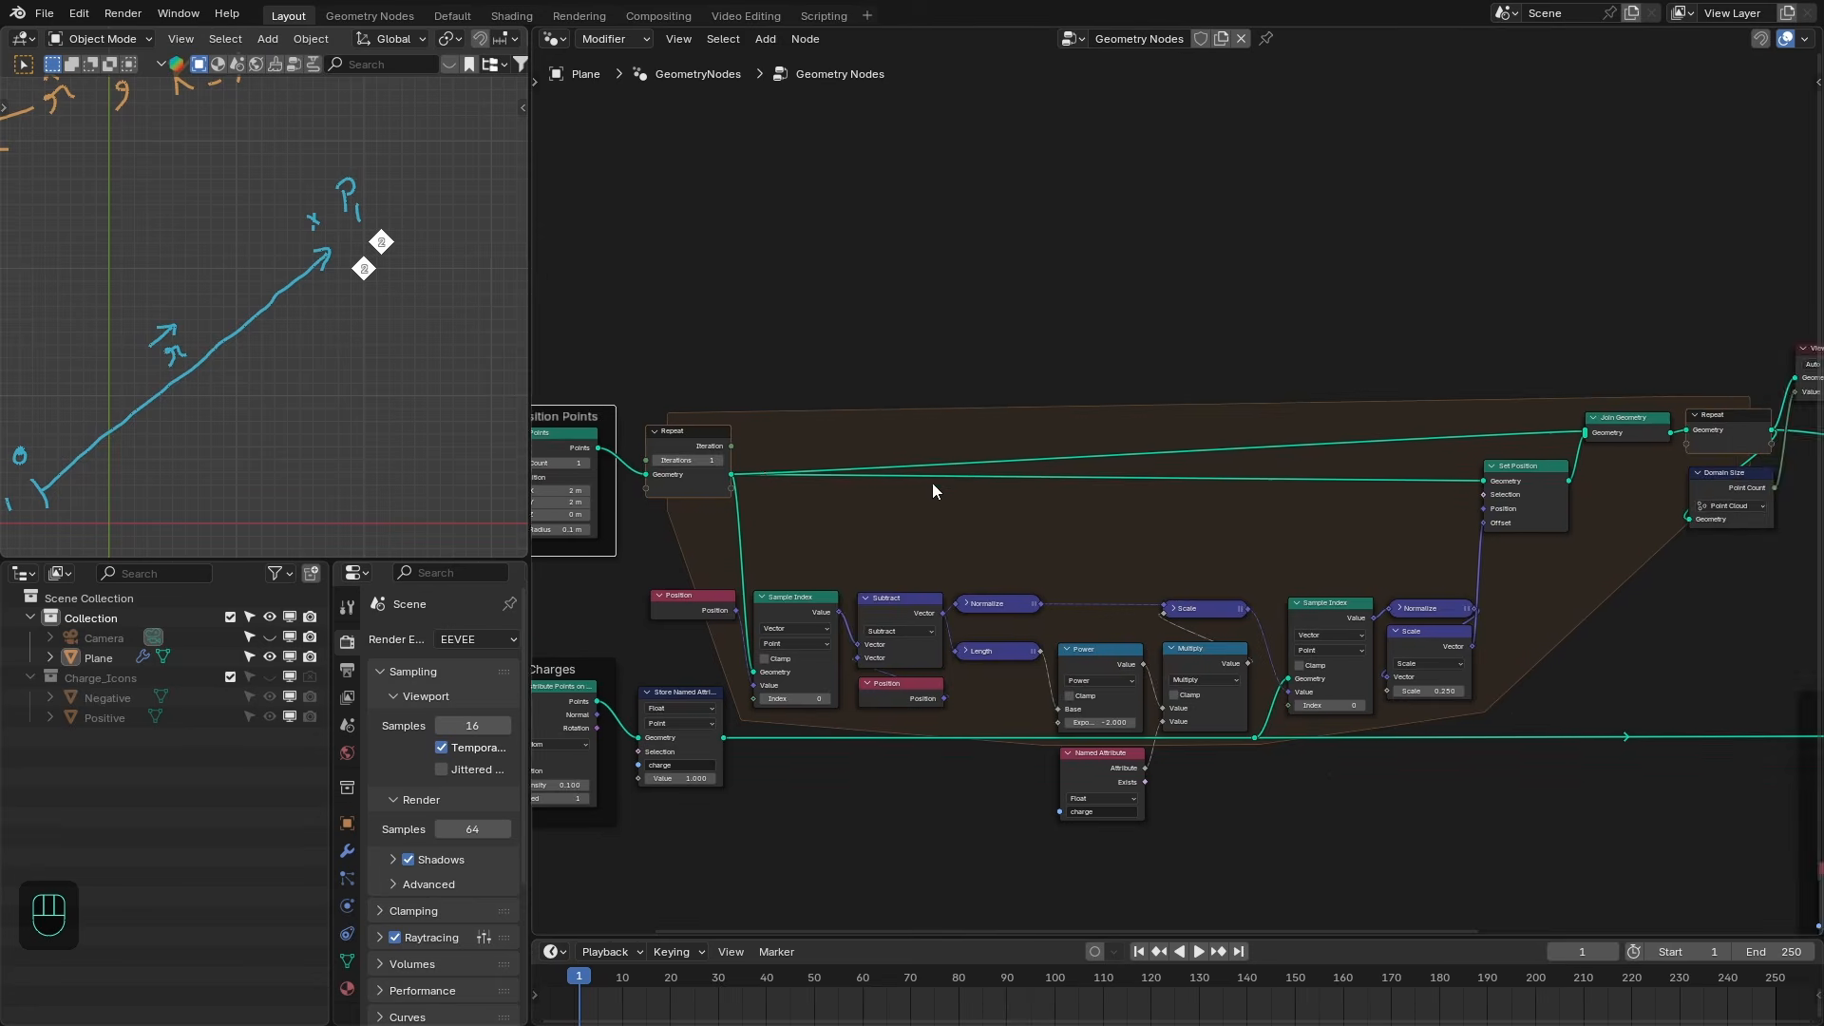
scroll(936, 477, up, 1)
click(944, 441)
shift+right_drag(986, 466, 951, 433)
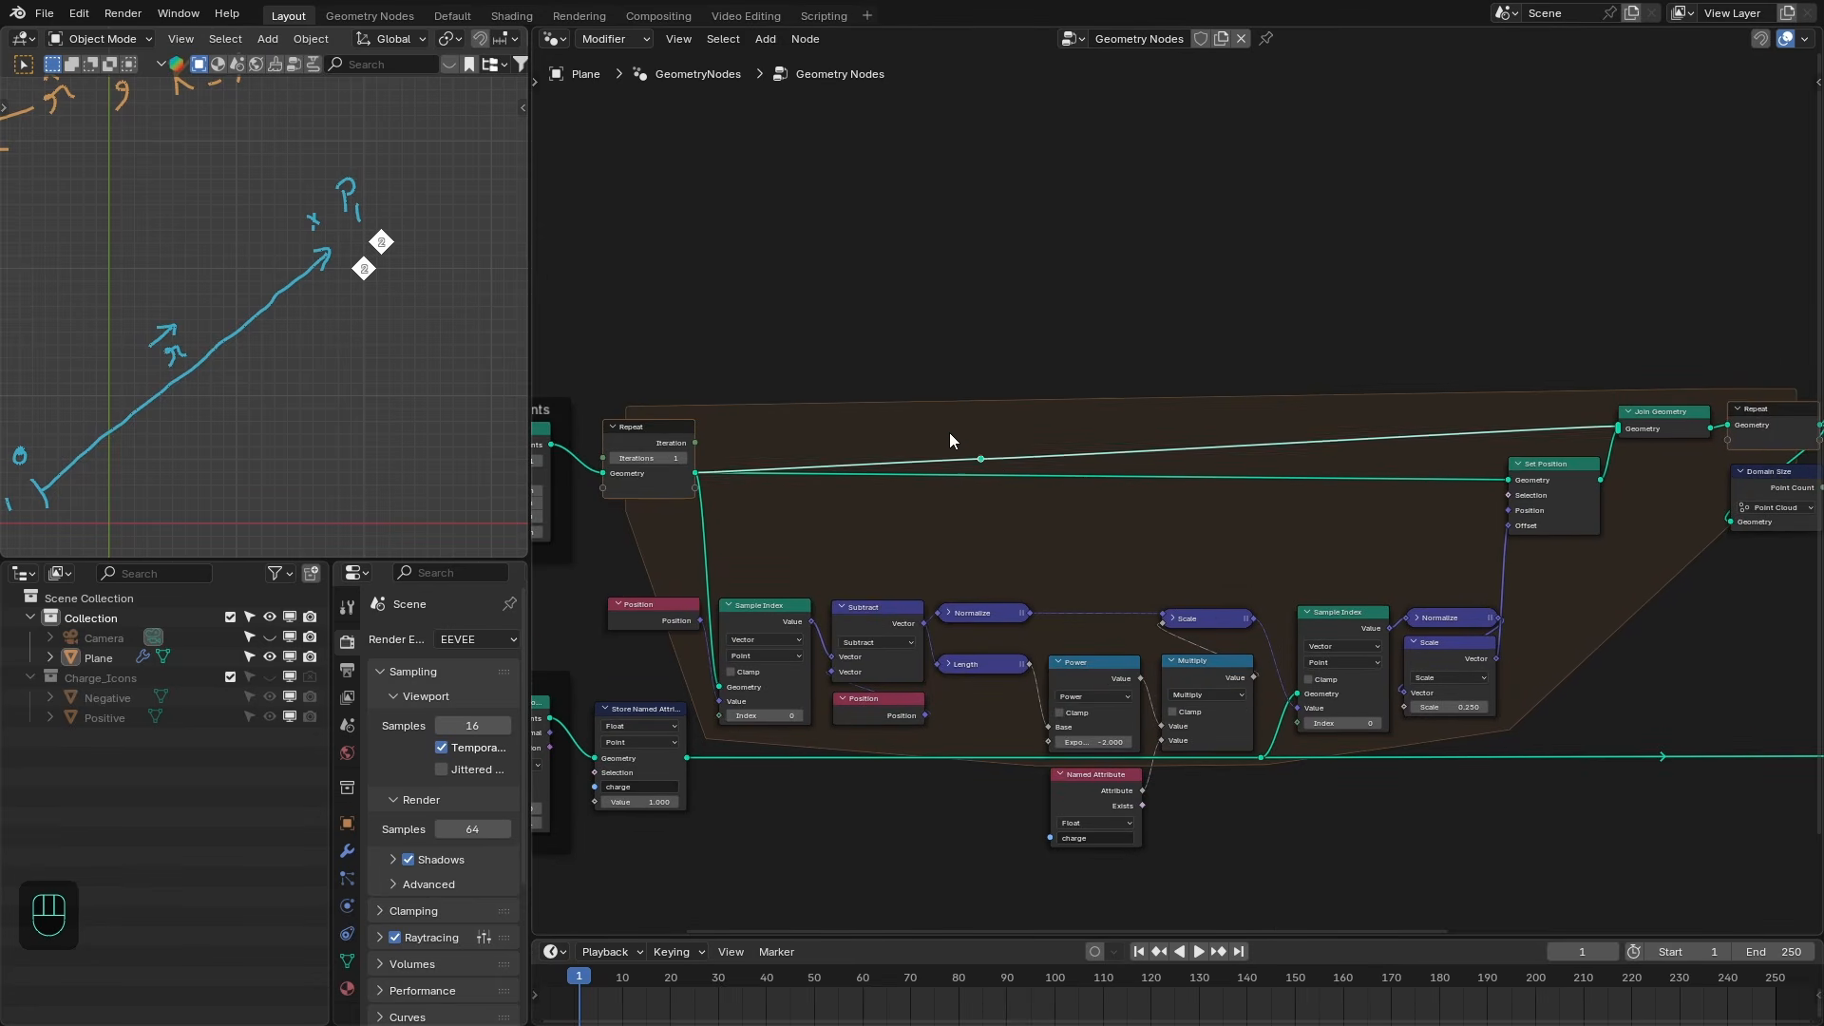
- Reposition the reroute points and nodes to tidy the links inside the Repeat zone
key(g)
click(716, 396)
shift+right_drag(772, 463, 682, 513)
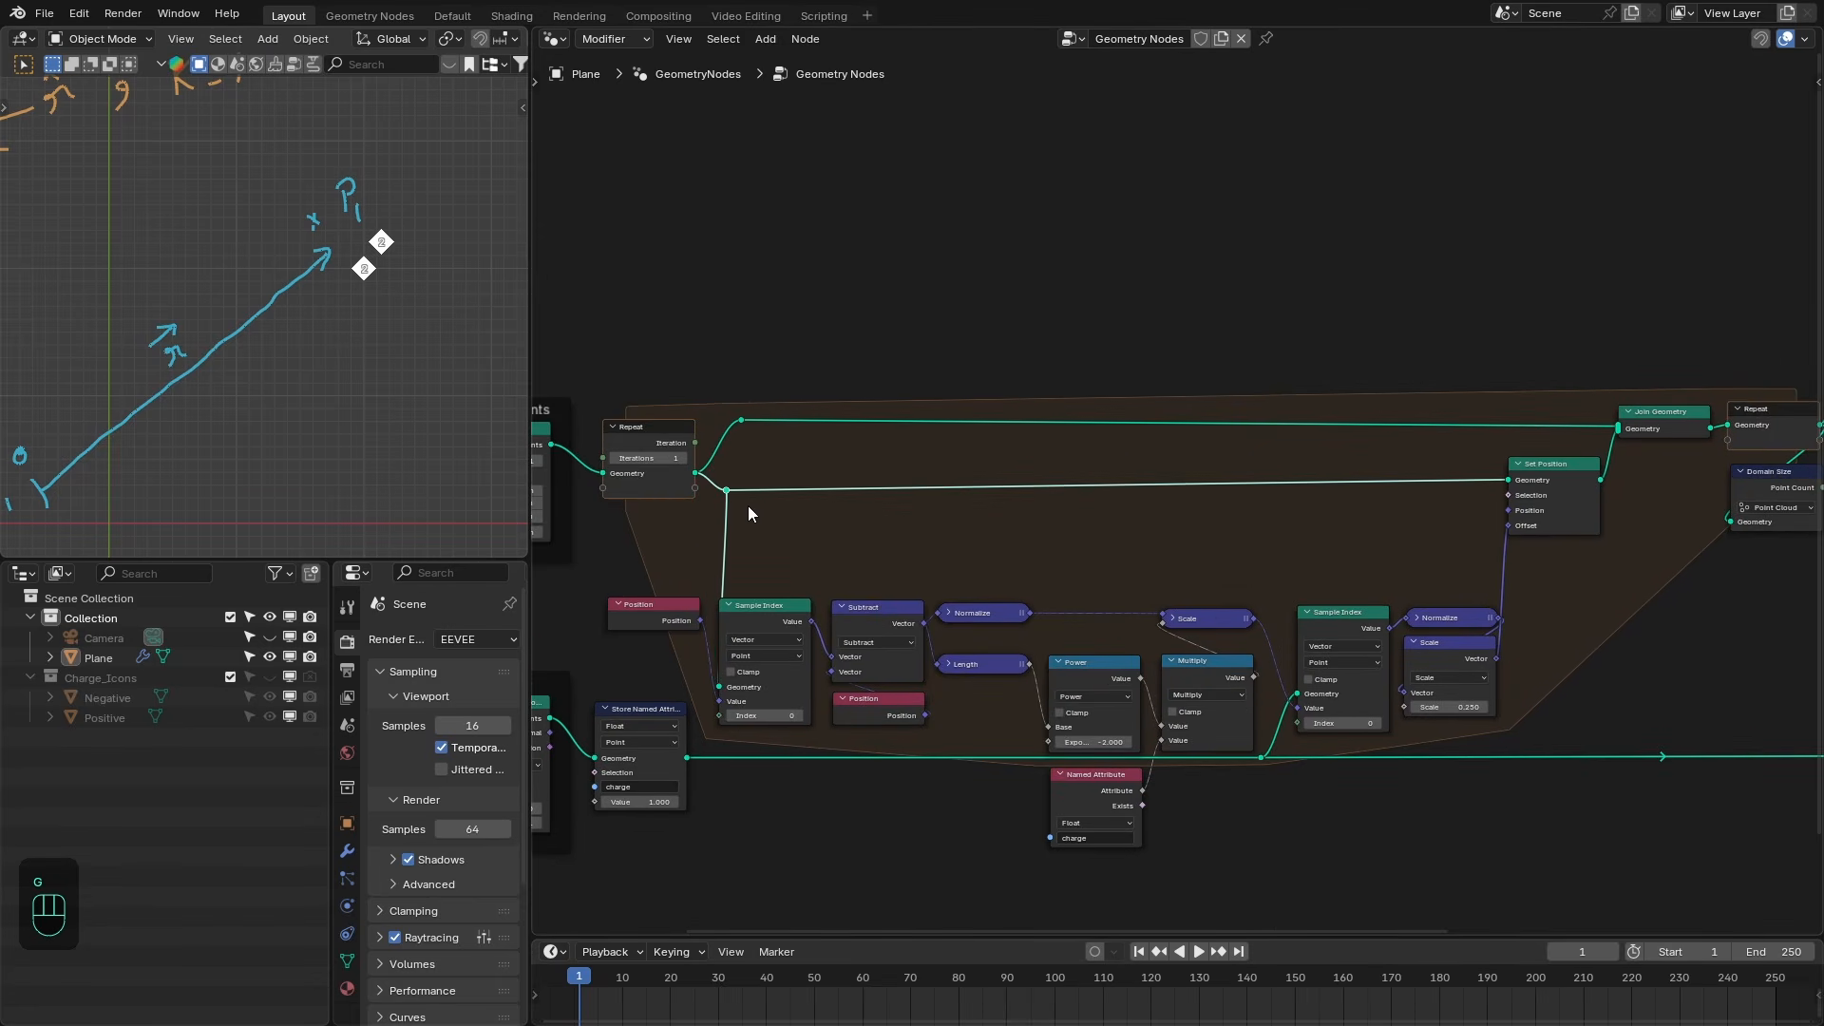
key(g)
click(697, 475)
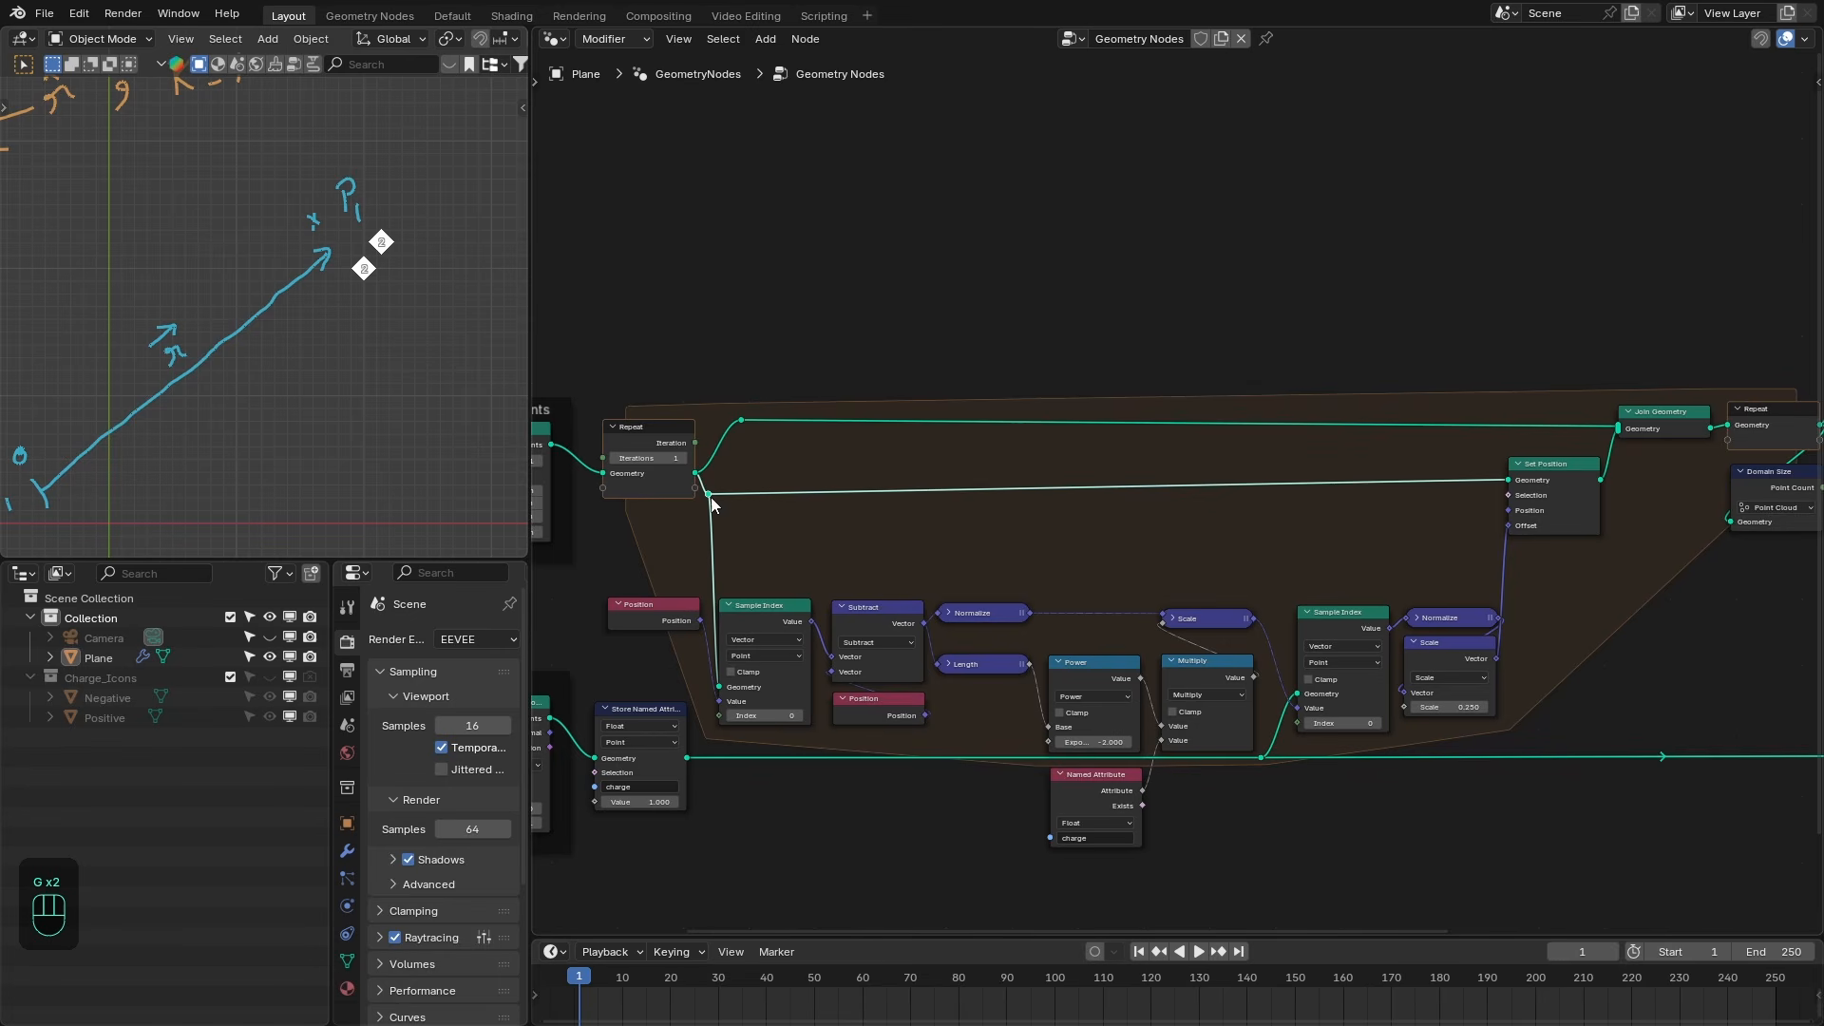
drag(1541, 477, 1541, 489)
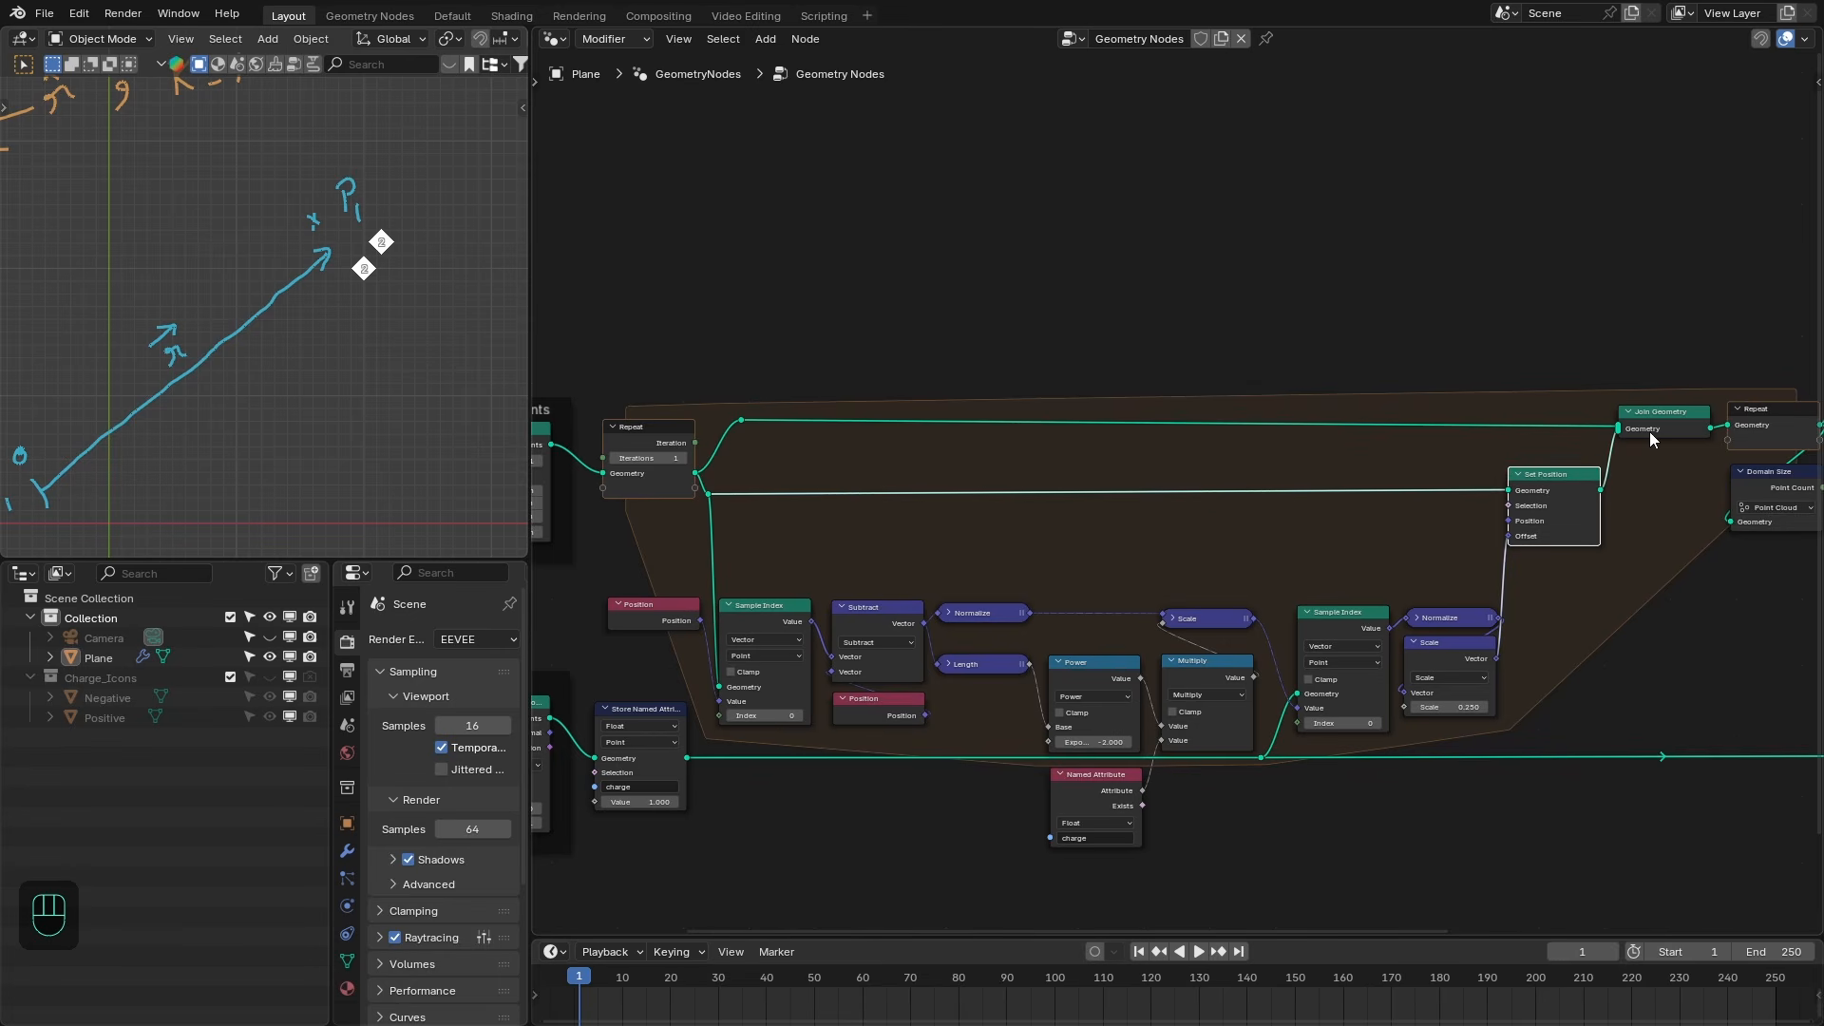
drag(1649, 413, 1640, 403)
middle_drag(1464, 565, 1431, 571)
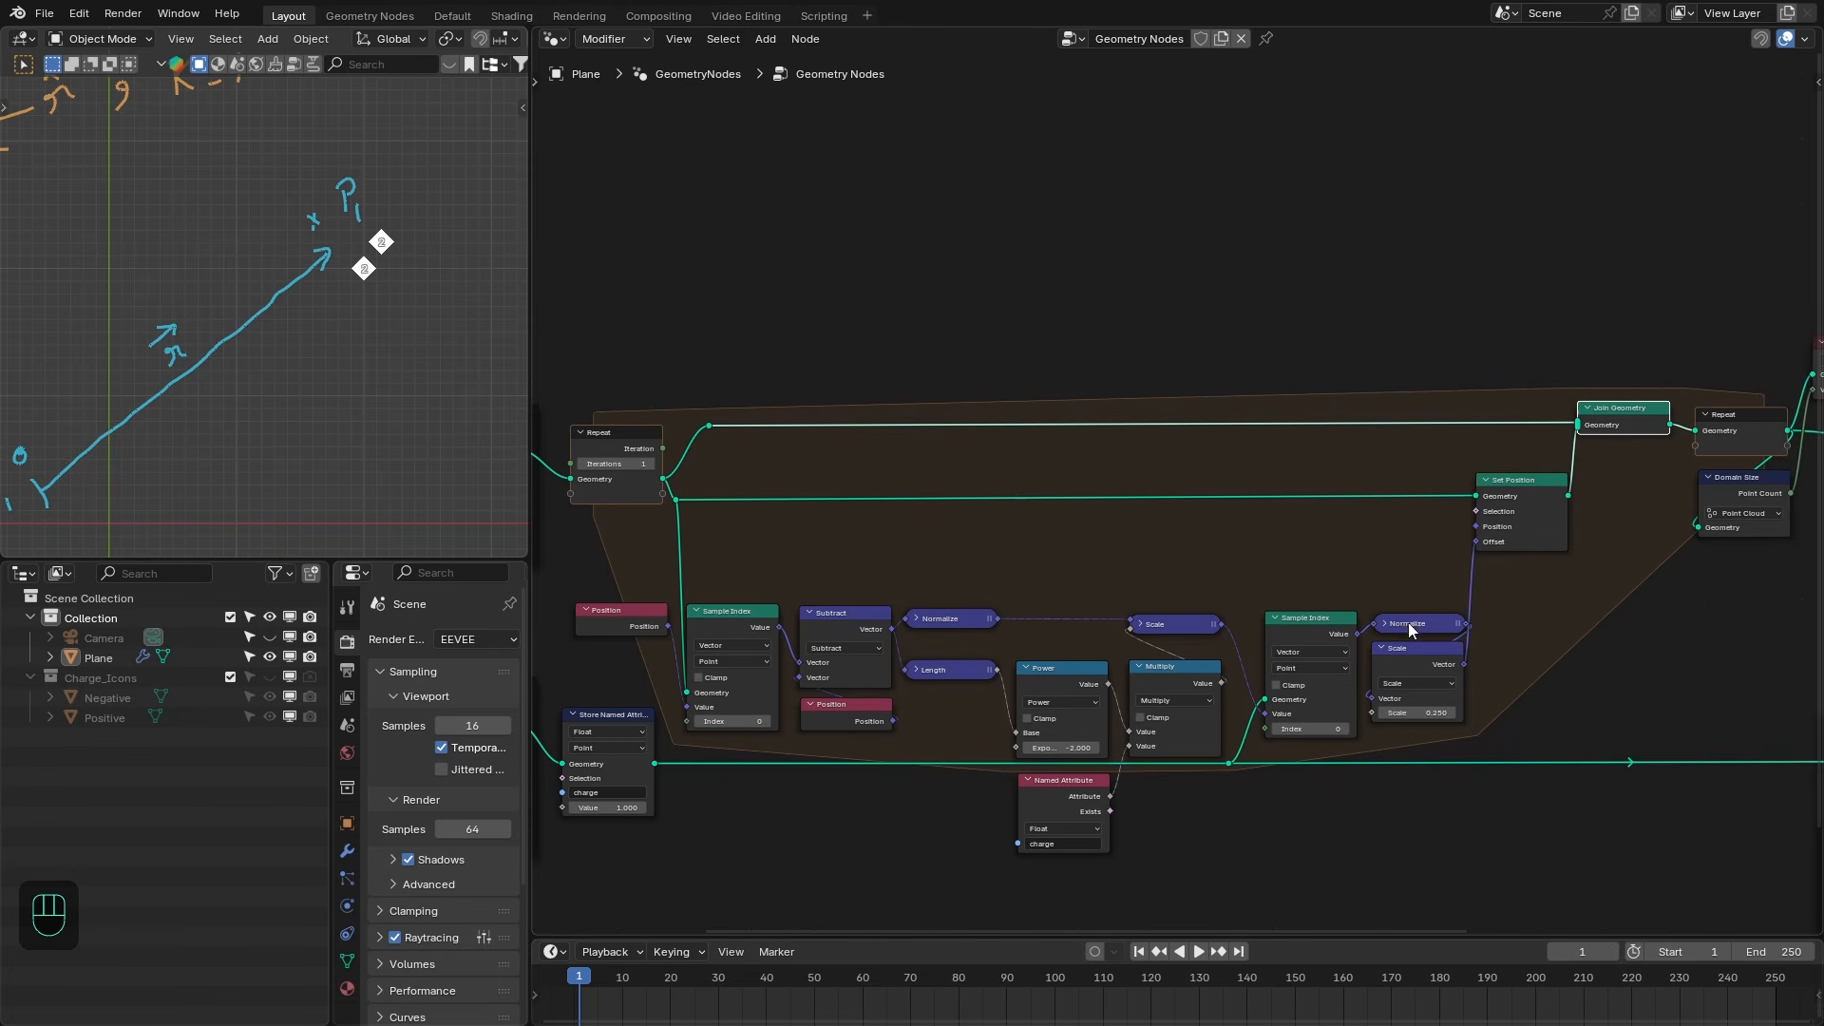
drag(1619, 417, 1635, 418)
drag(1744, 436, 1747, 428)
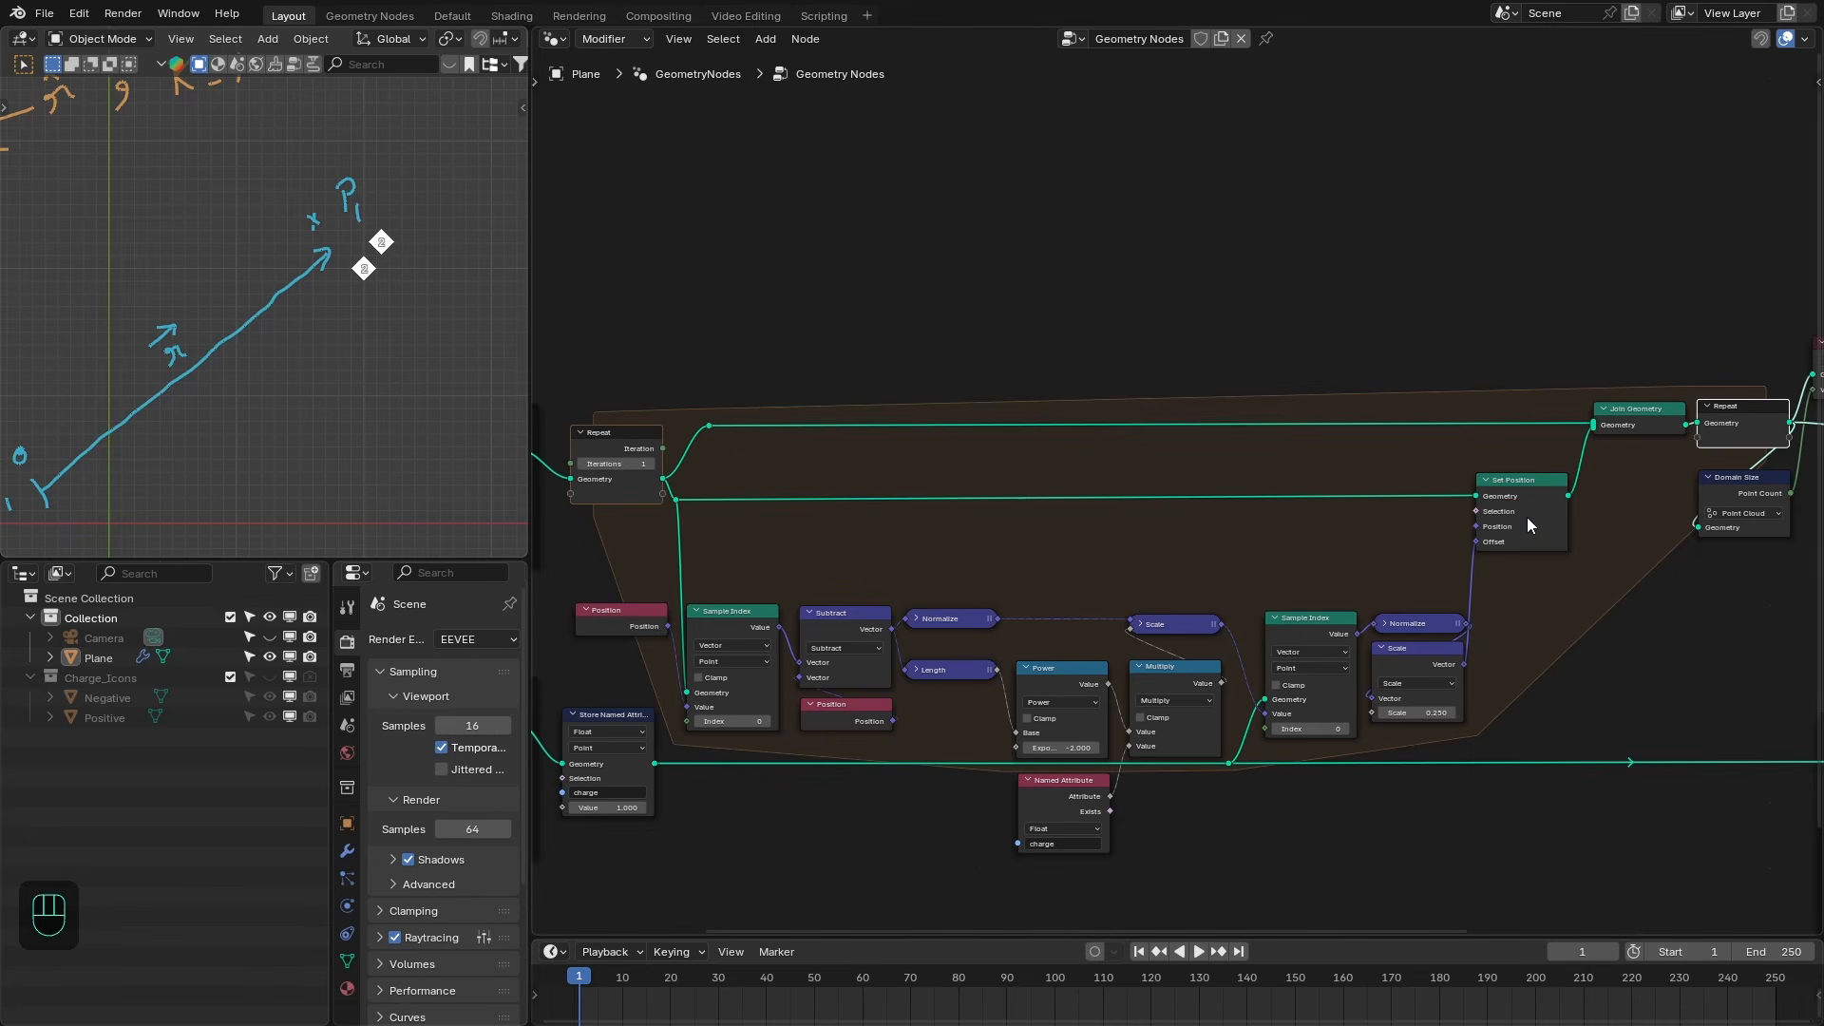
- Raise the Repeat iterations to 5 to extend the chain of offset points
click(650, 463)
click(1680, 427)
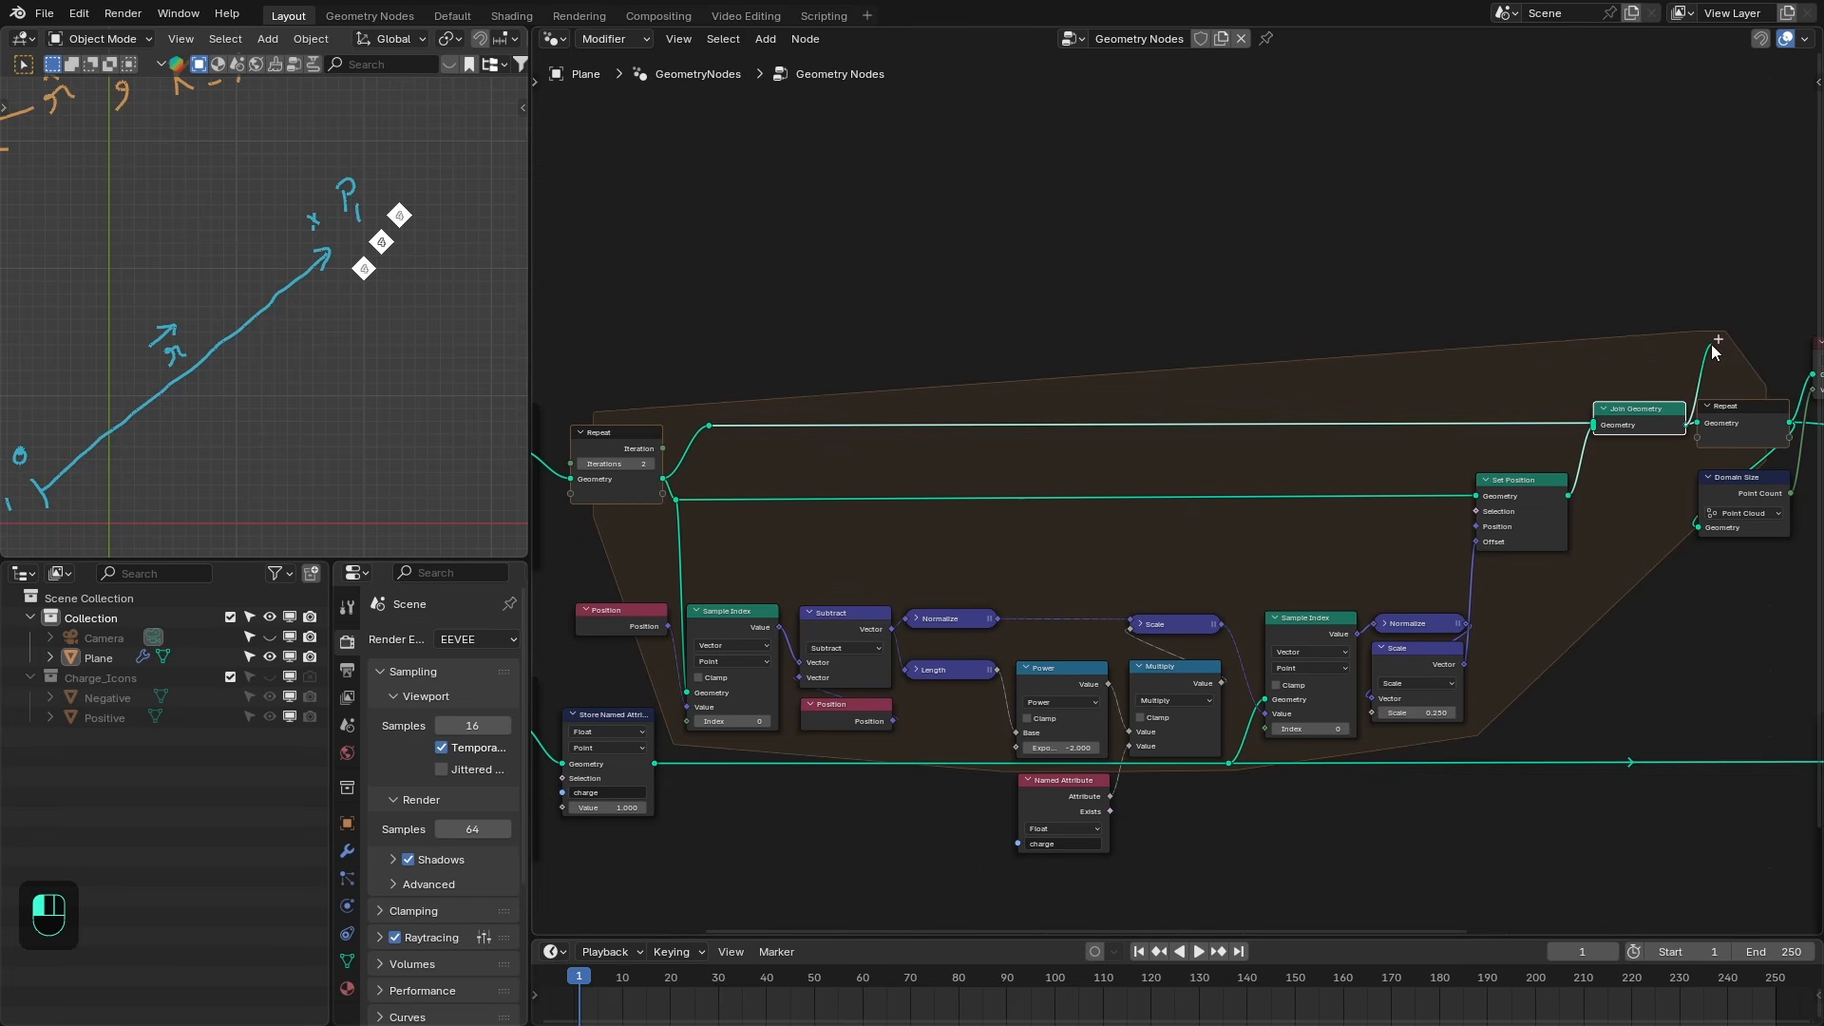
drag(664, 479, 1118, 412)
click(674, 474)
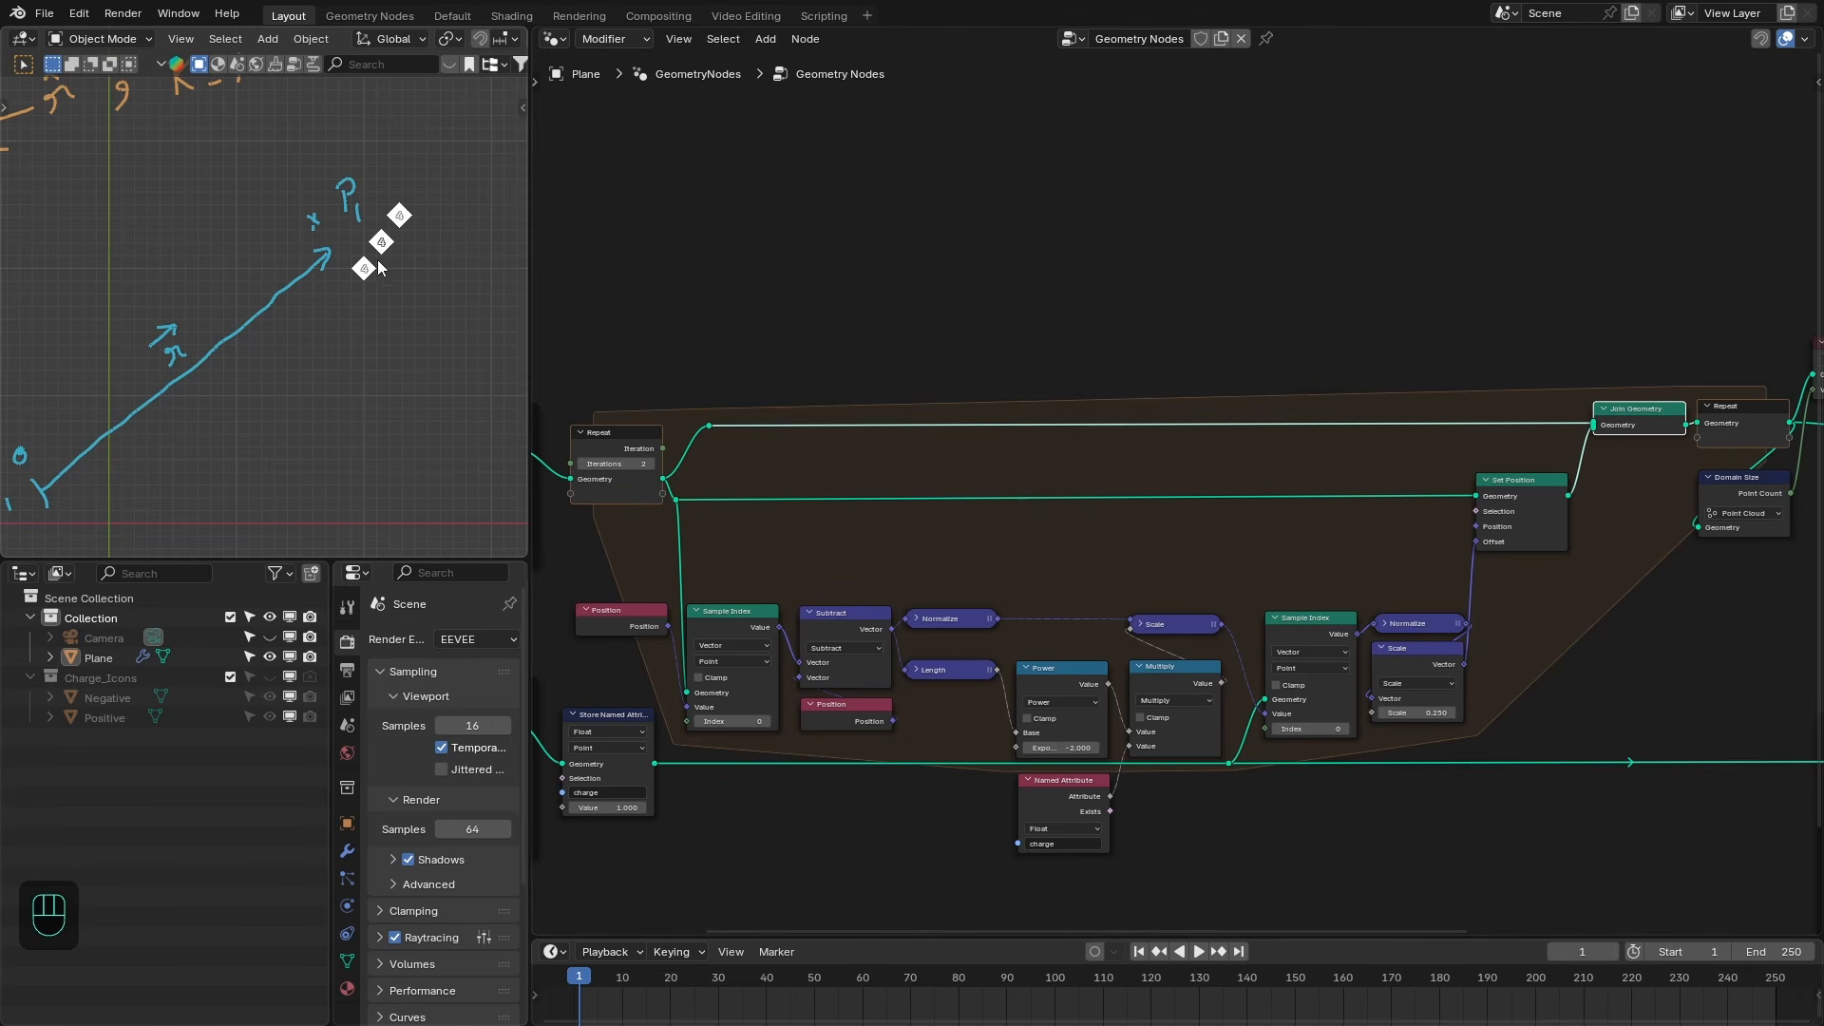
click(650, 464)
click(650, 464)
click(649, 464)
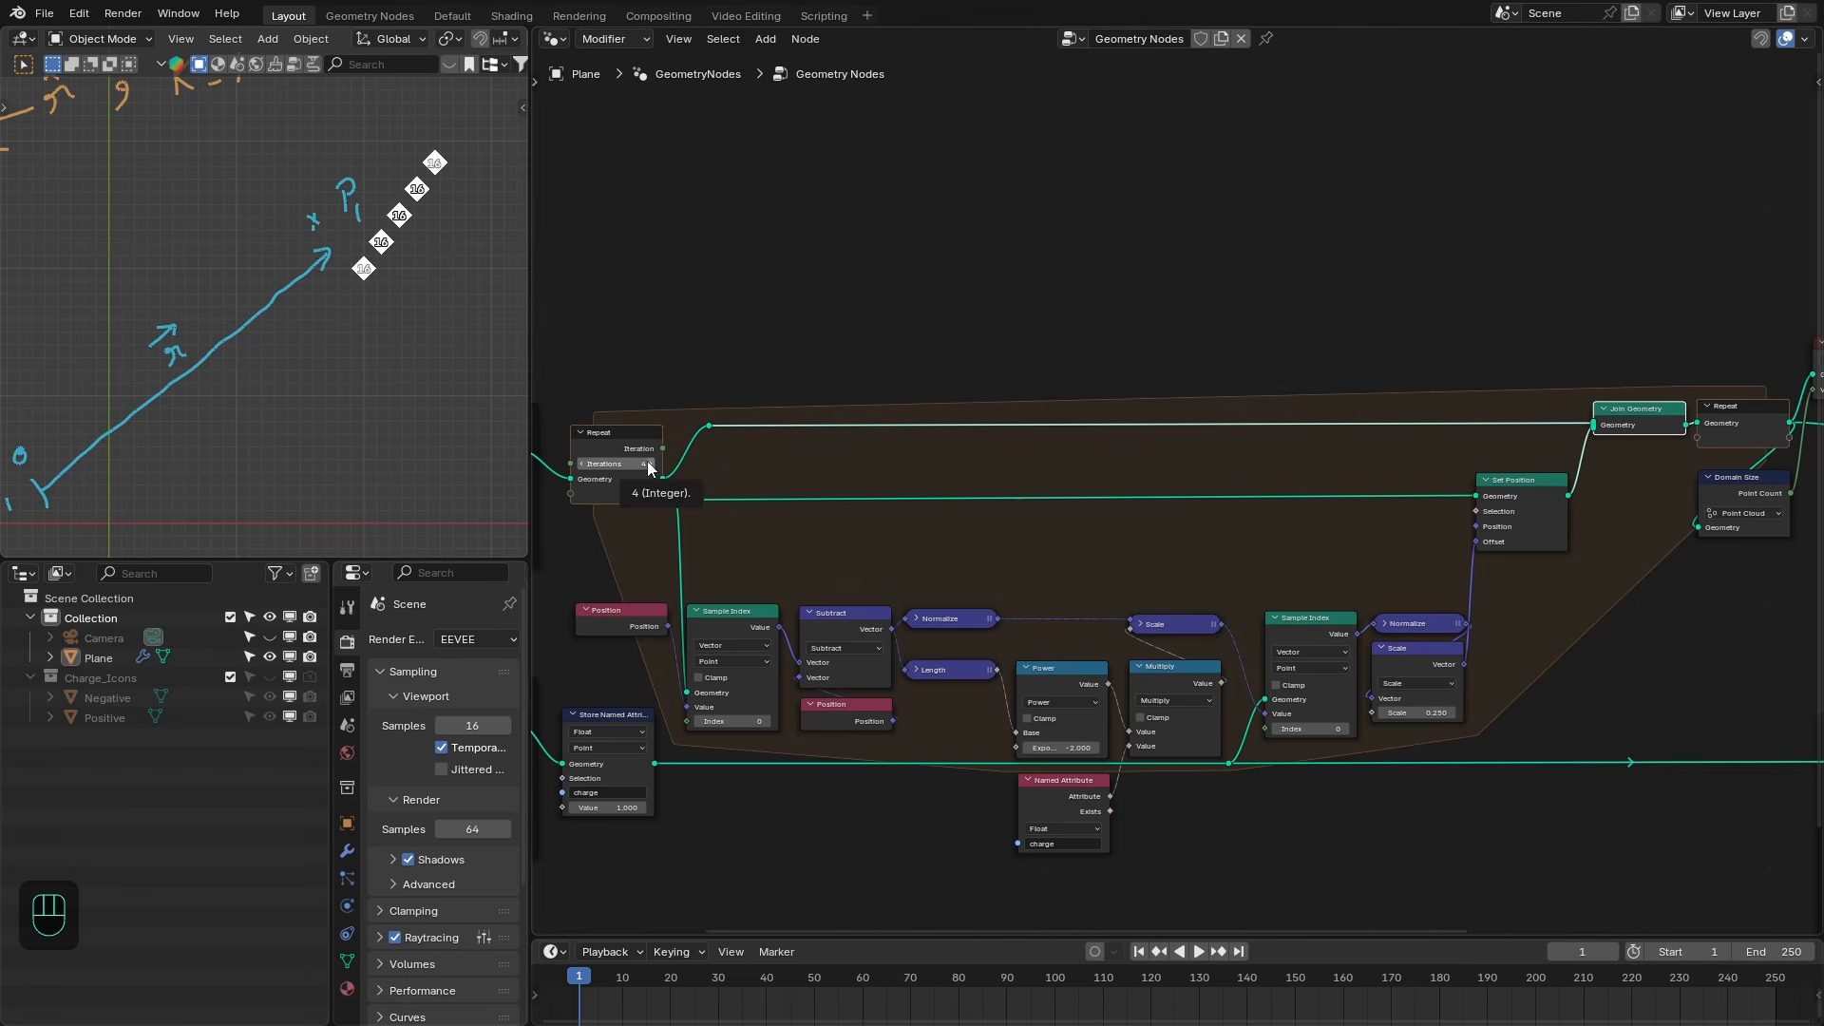
middle_drag(750, 418, 1105, 436)
scroll(879, 463, up, 5)
drag(826, 374, 557, 385)
middle_drag(1140, 315, 839, 301)
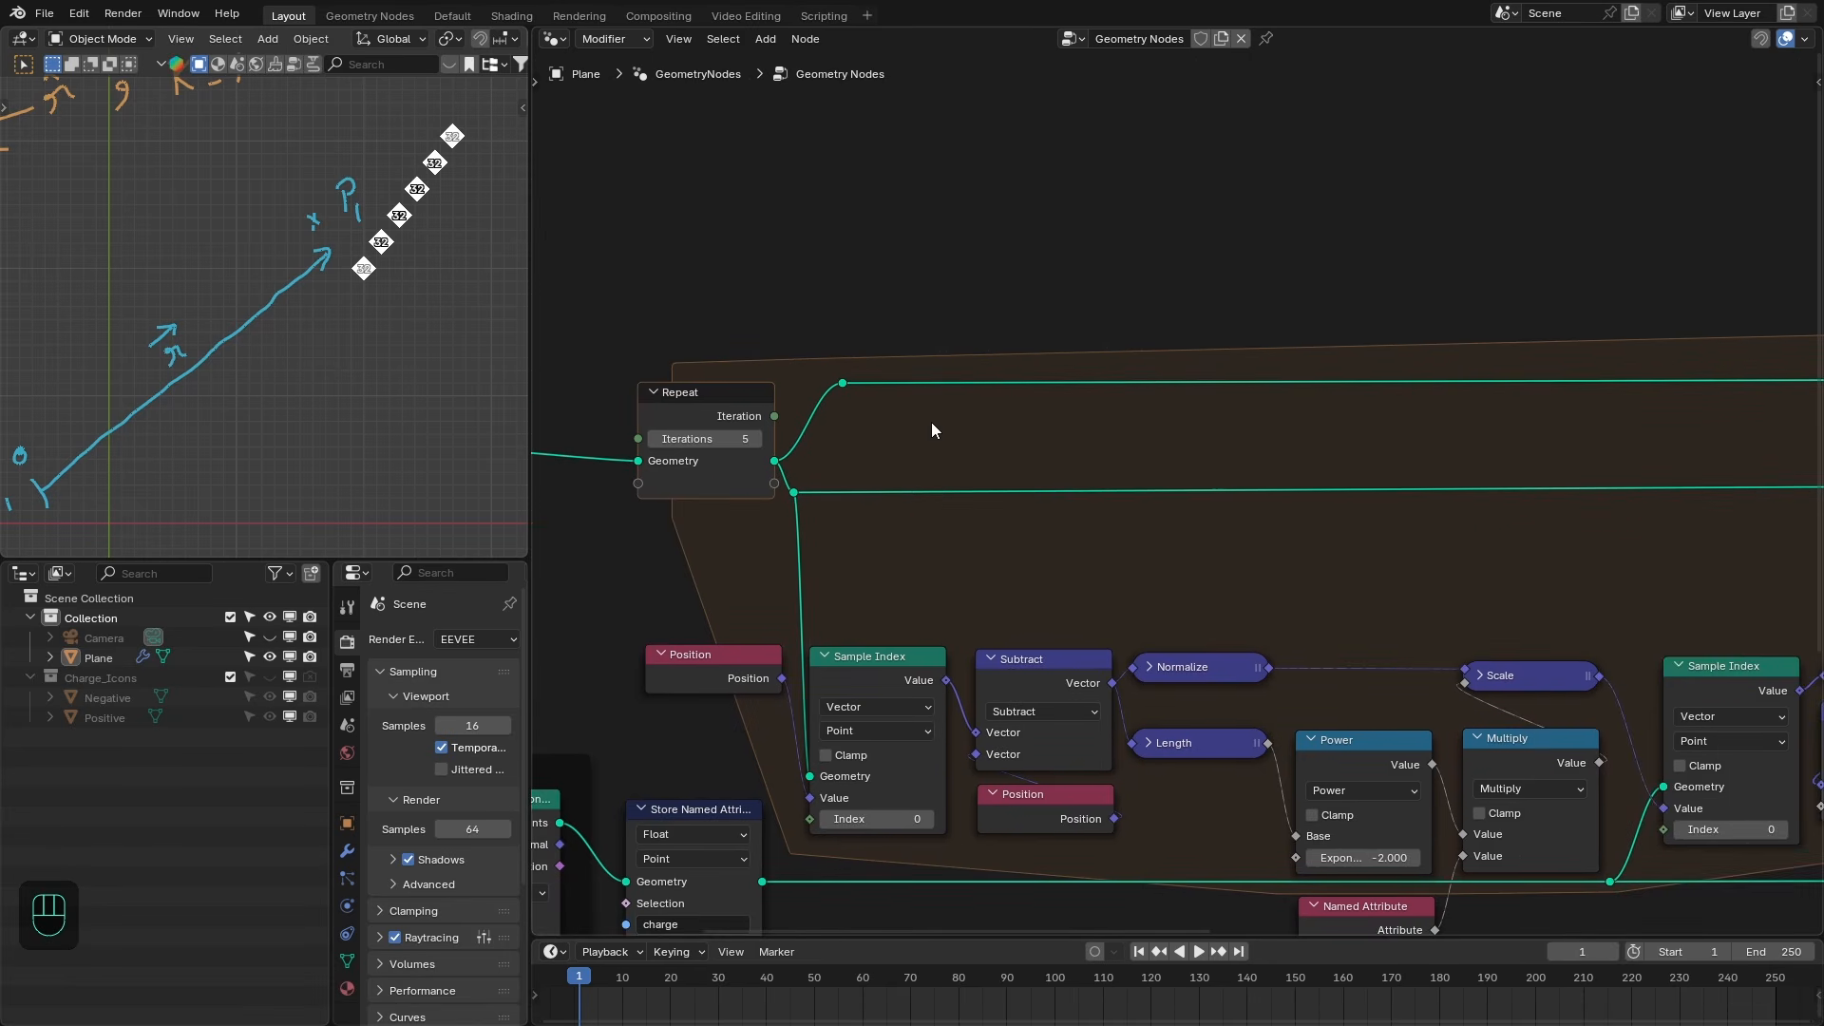
scroll(993, 475, down, 2)
middle_drag(1031, 509, 762, 482)
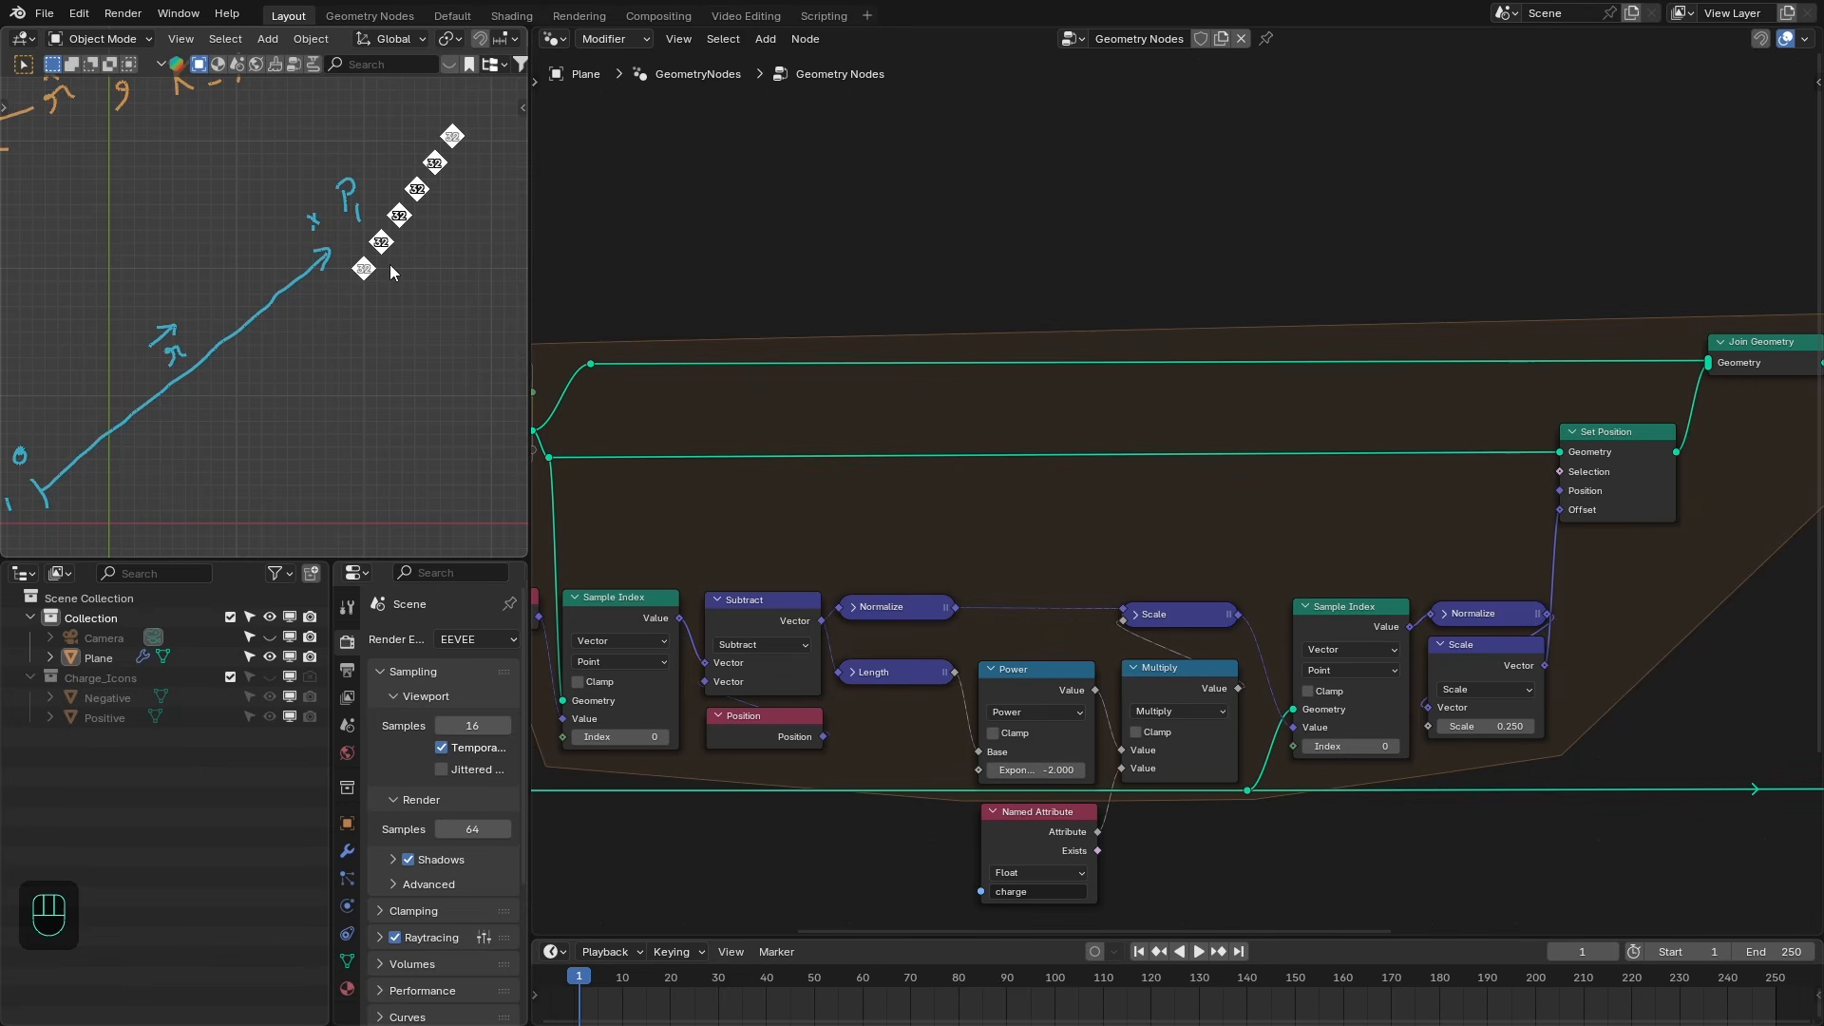
- Insert a Store Named Attribute node between Position Points and the Repeat zone, storing a Boolean named "active" with Value enabled
key(shift+a)
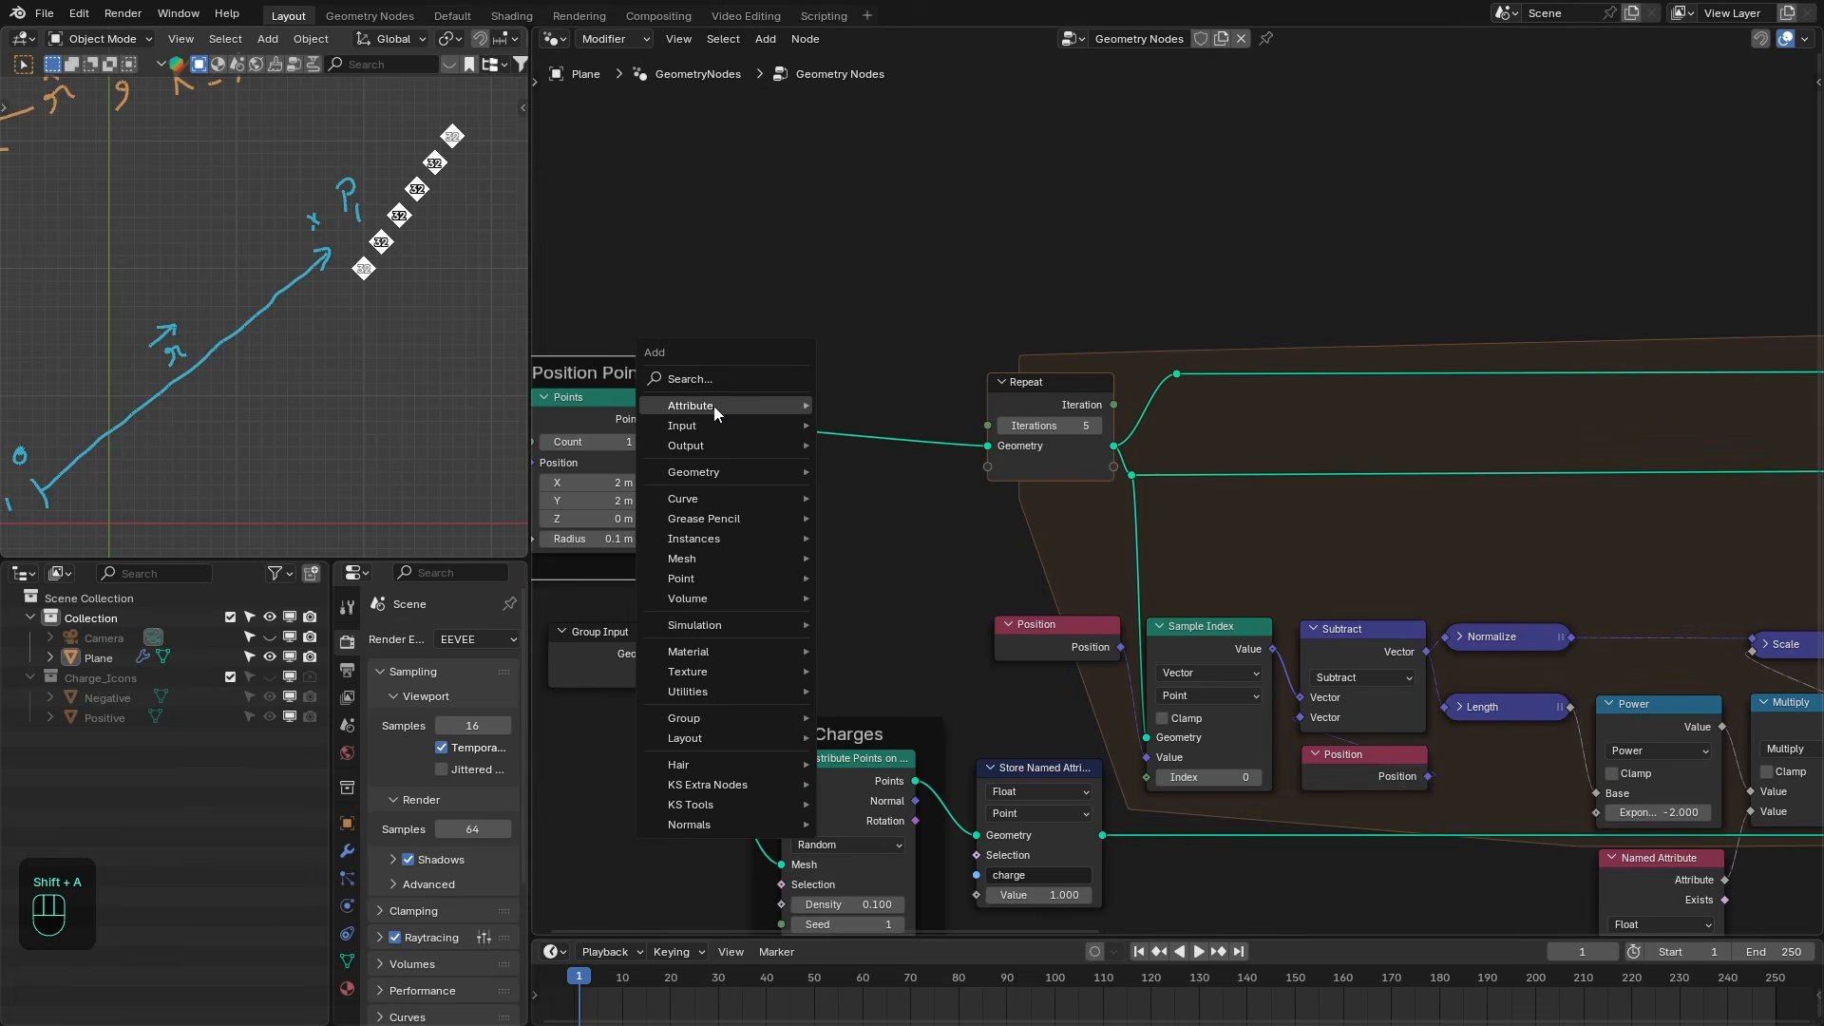
mouse_move(715, 407)
click(865, 512)
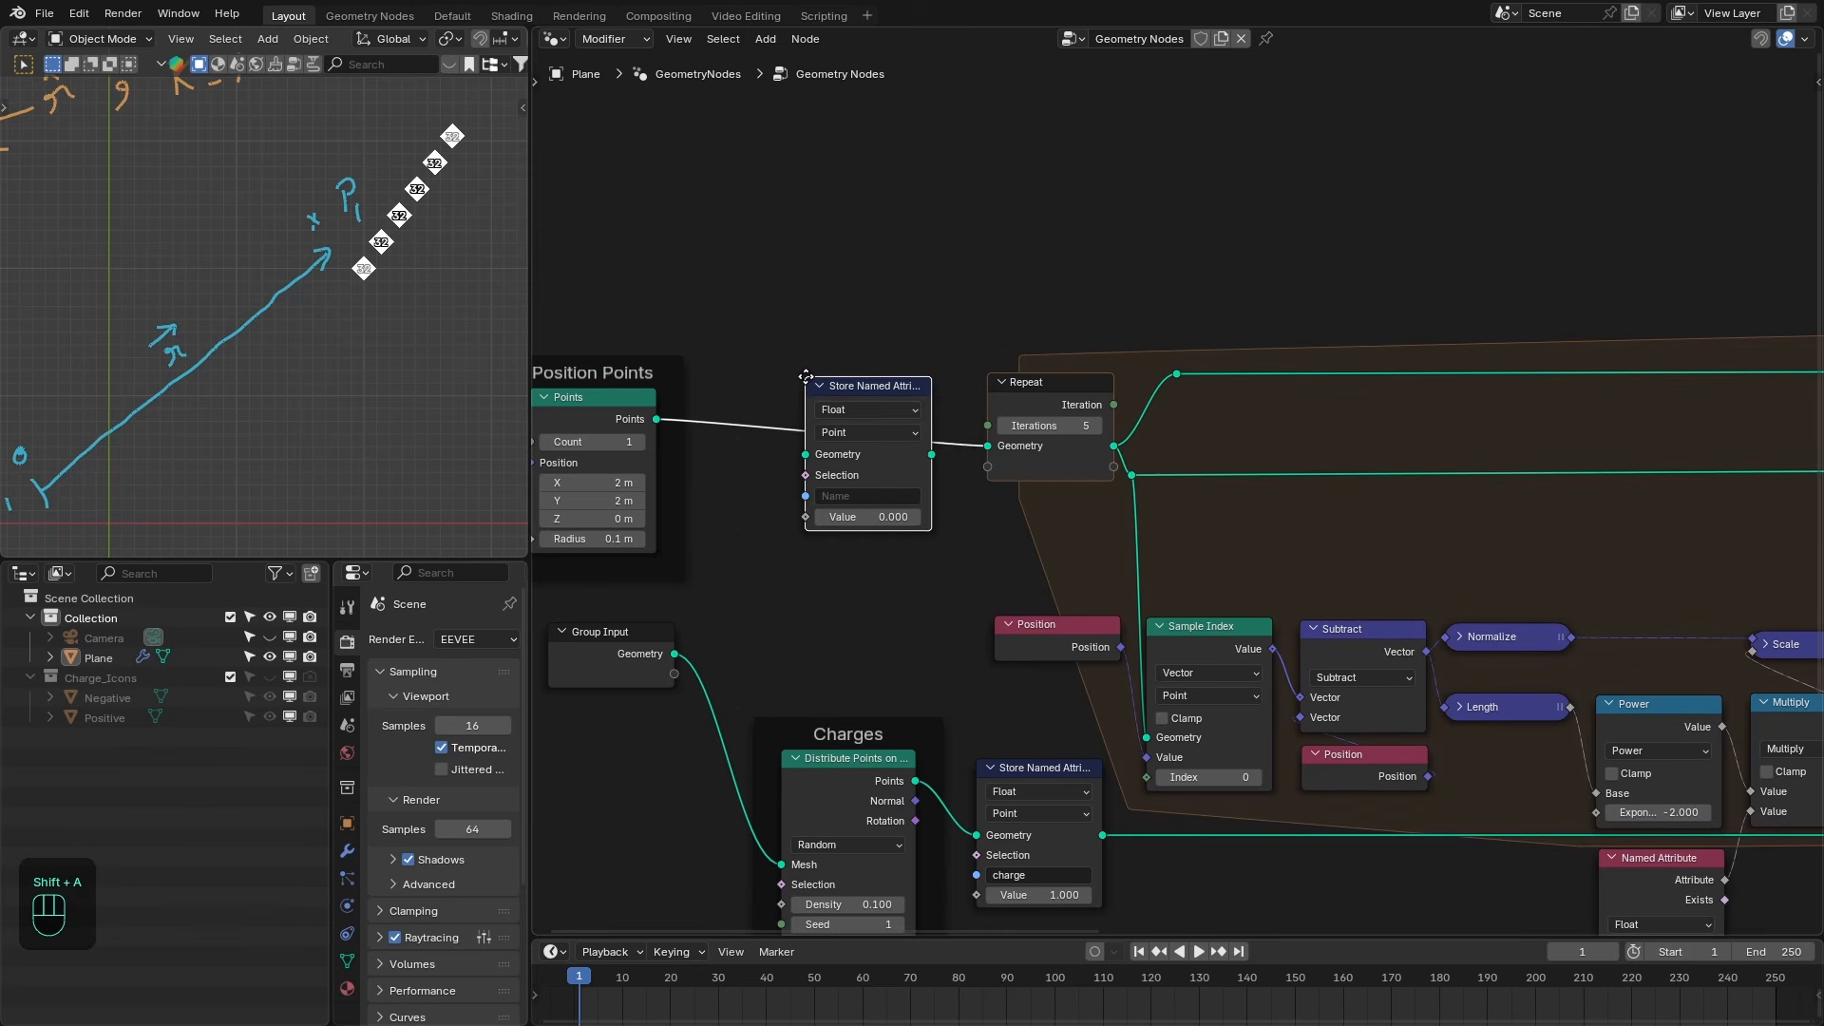
click(873, 415)
click(862, 410)
click(855, 553)
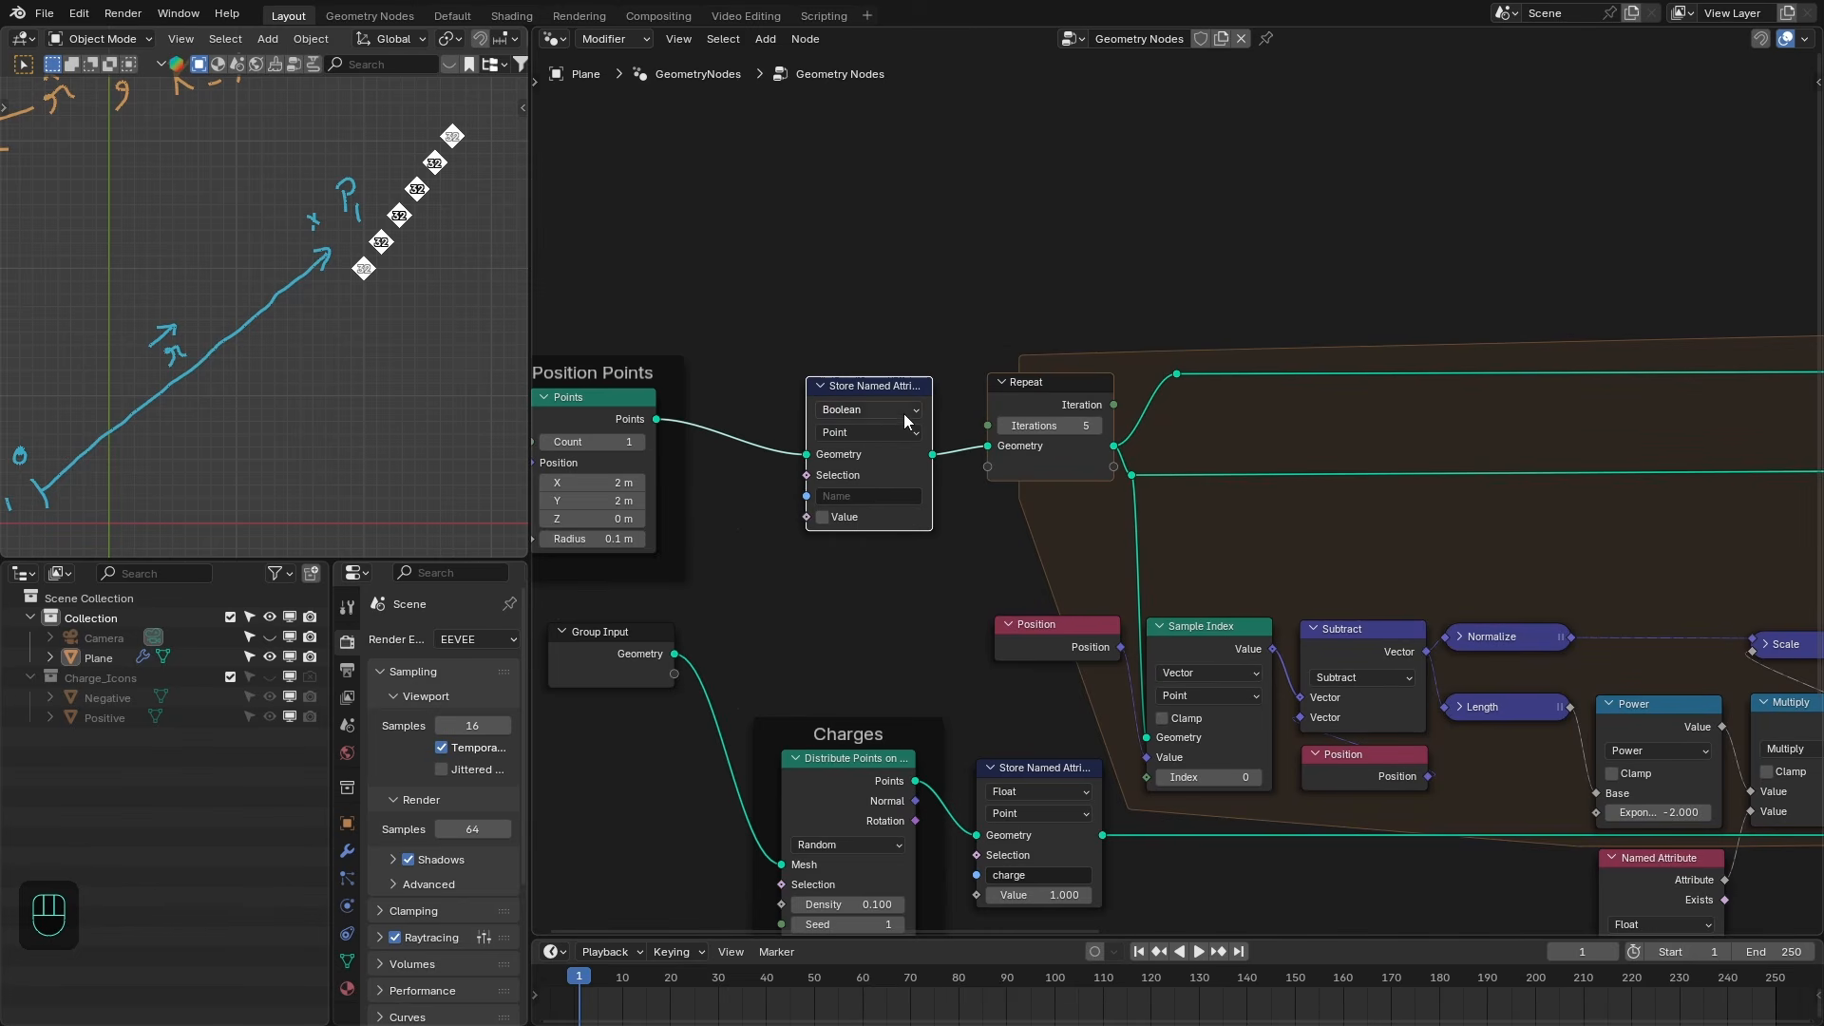
drag(887, 382, 904, 374)
click(864, 487)
text(act)
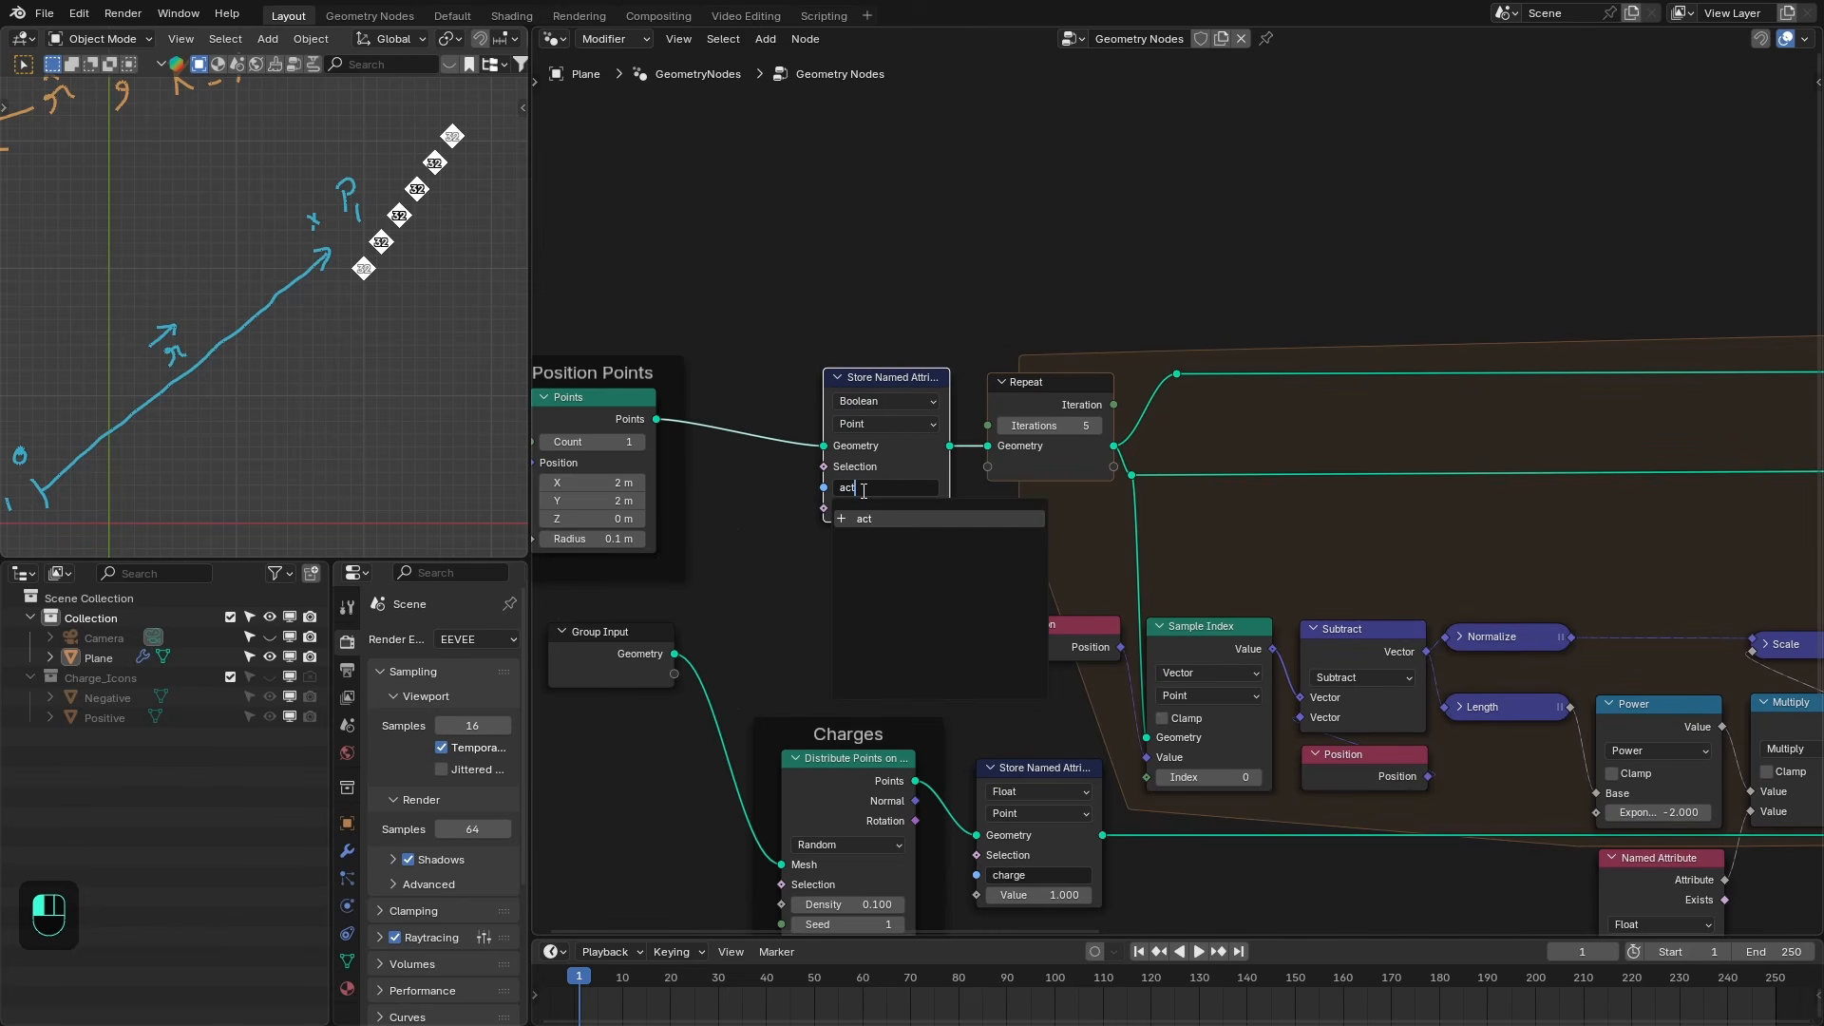
text(ive)
key(Return)
click(840, 510)
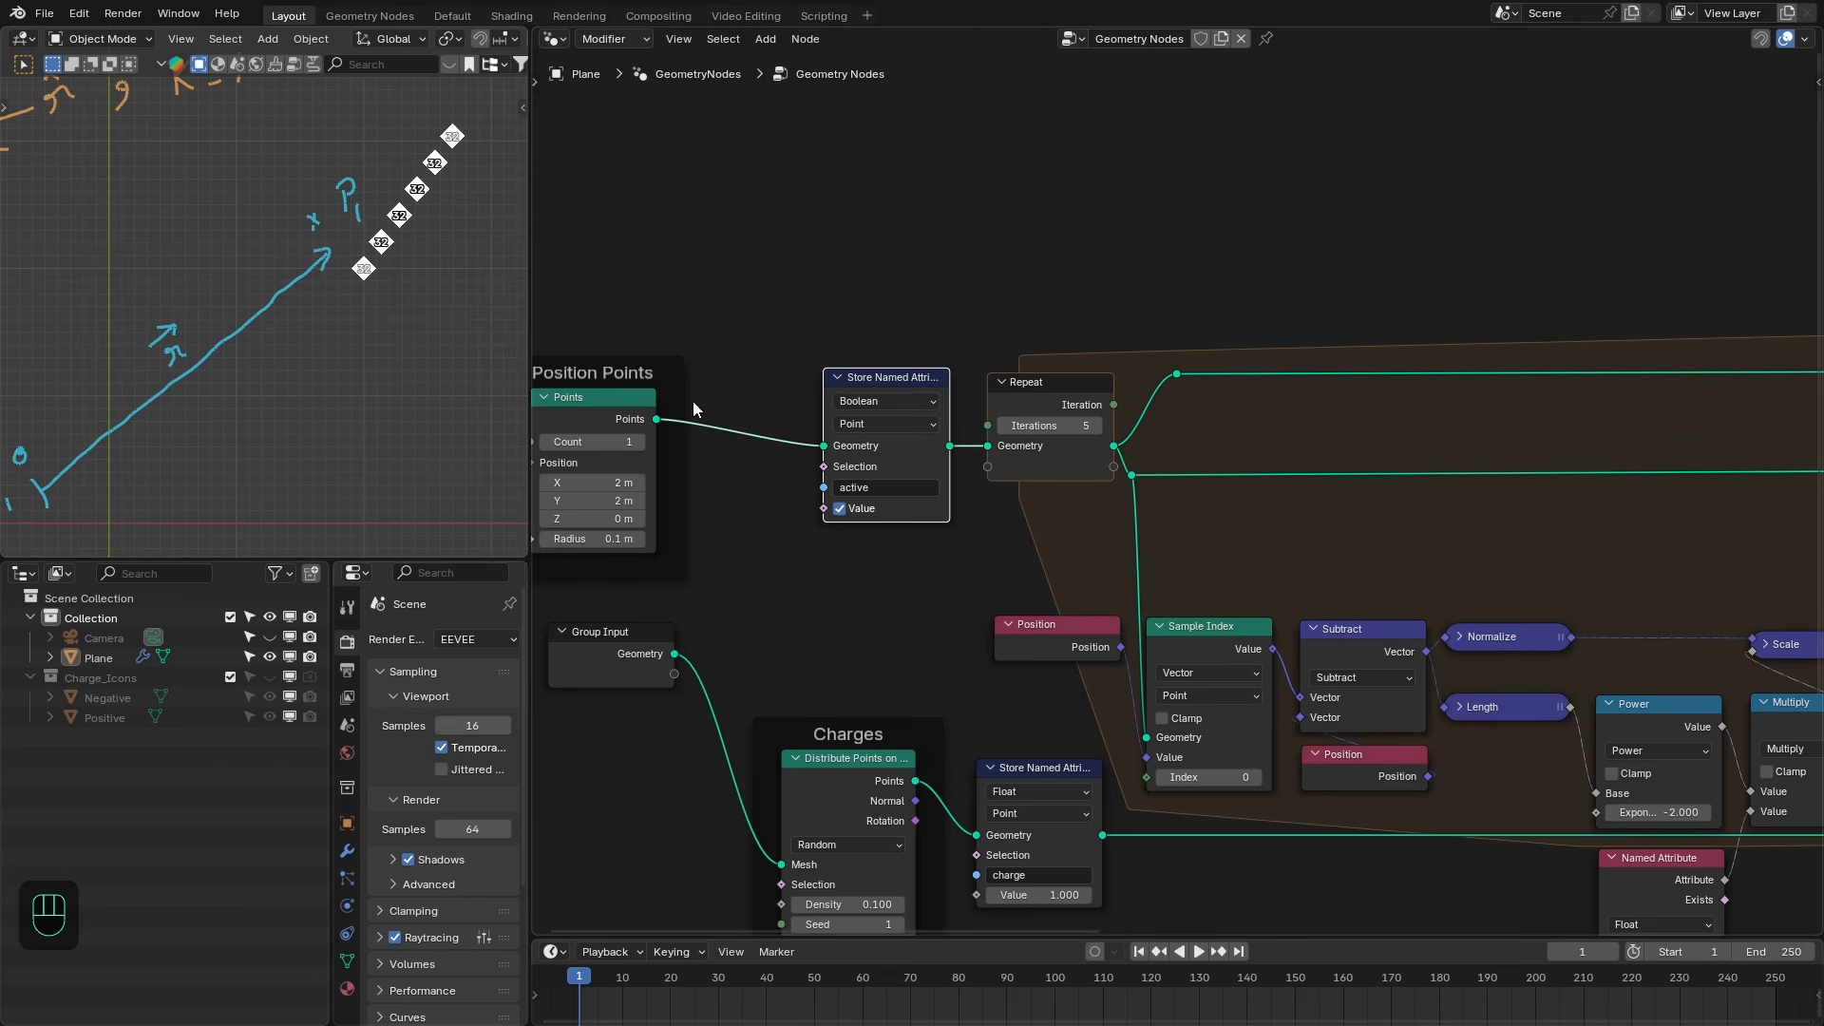
- Rearrange the nodes and insert a Separate Geometry node on the Repeat zone's input geometry
drag(726, 361, 730, 361)
drag(640, 361, 761, 364)
drag(789, 343, 888, 392)
drag(889, 384, 889, 371)
scroll(950, 480, down, 2)
drag(767, 318, 868, 458)
scroll(1122, 474, up, 2)
drag(867, 430, 1061, 512)
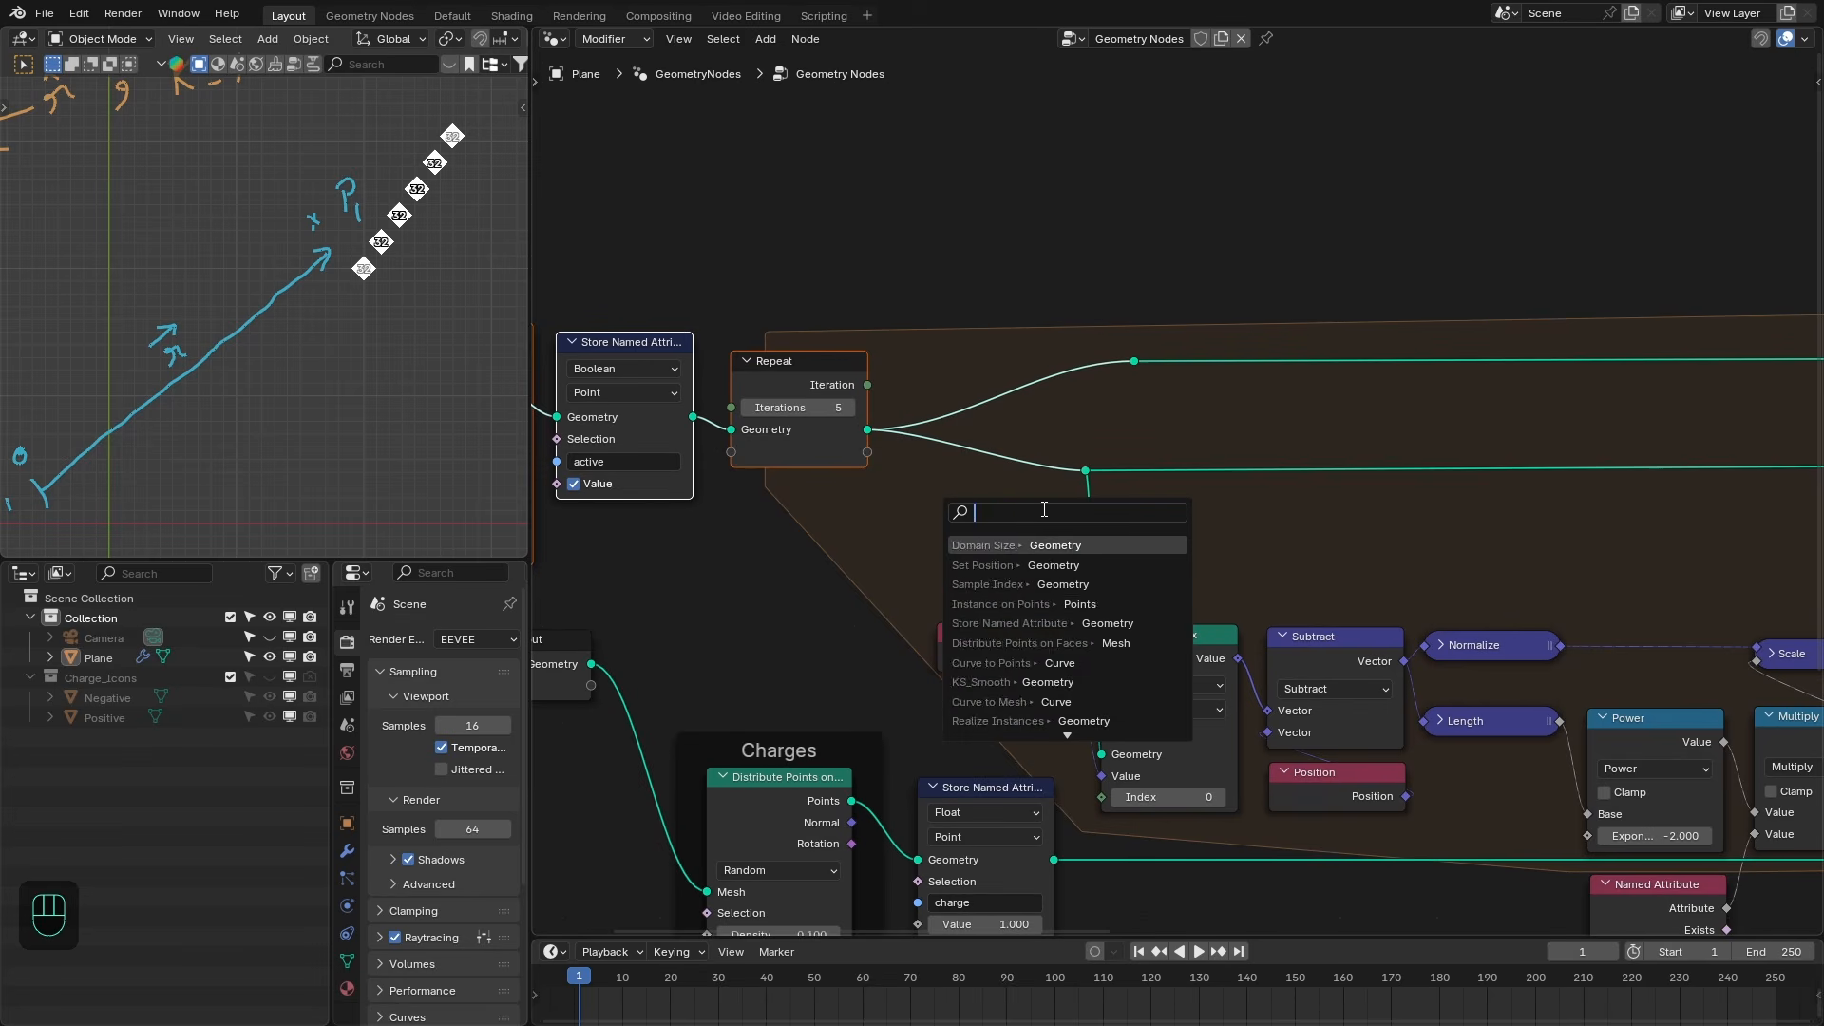
text(sepa)
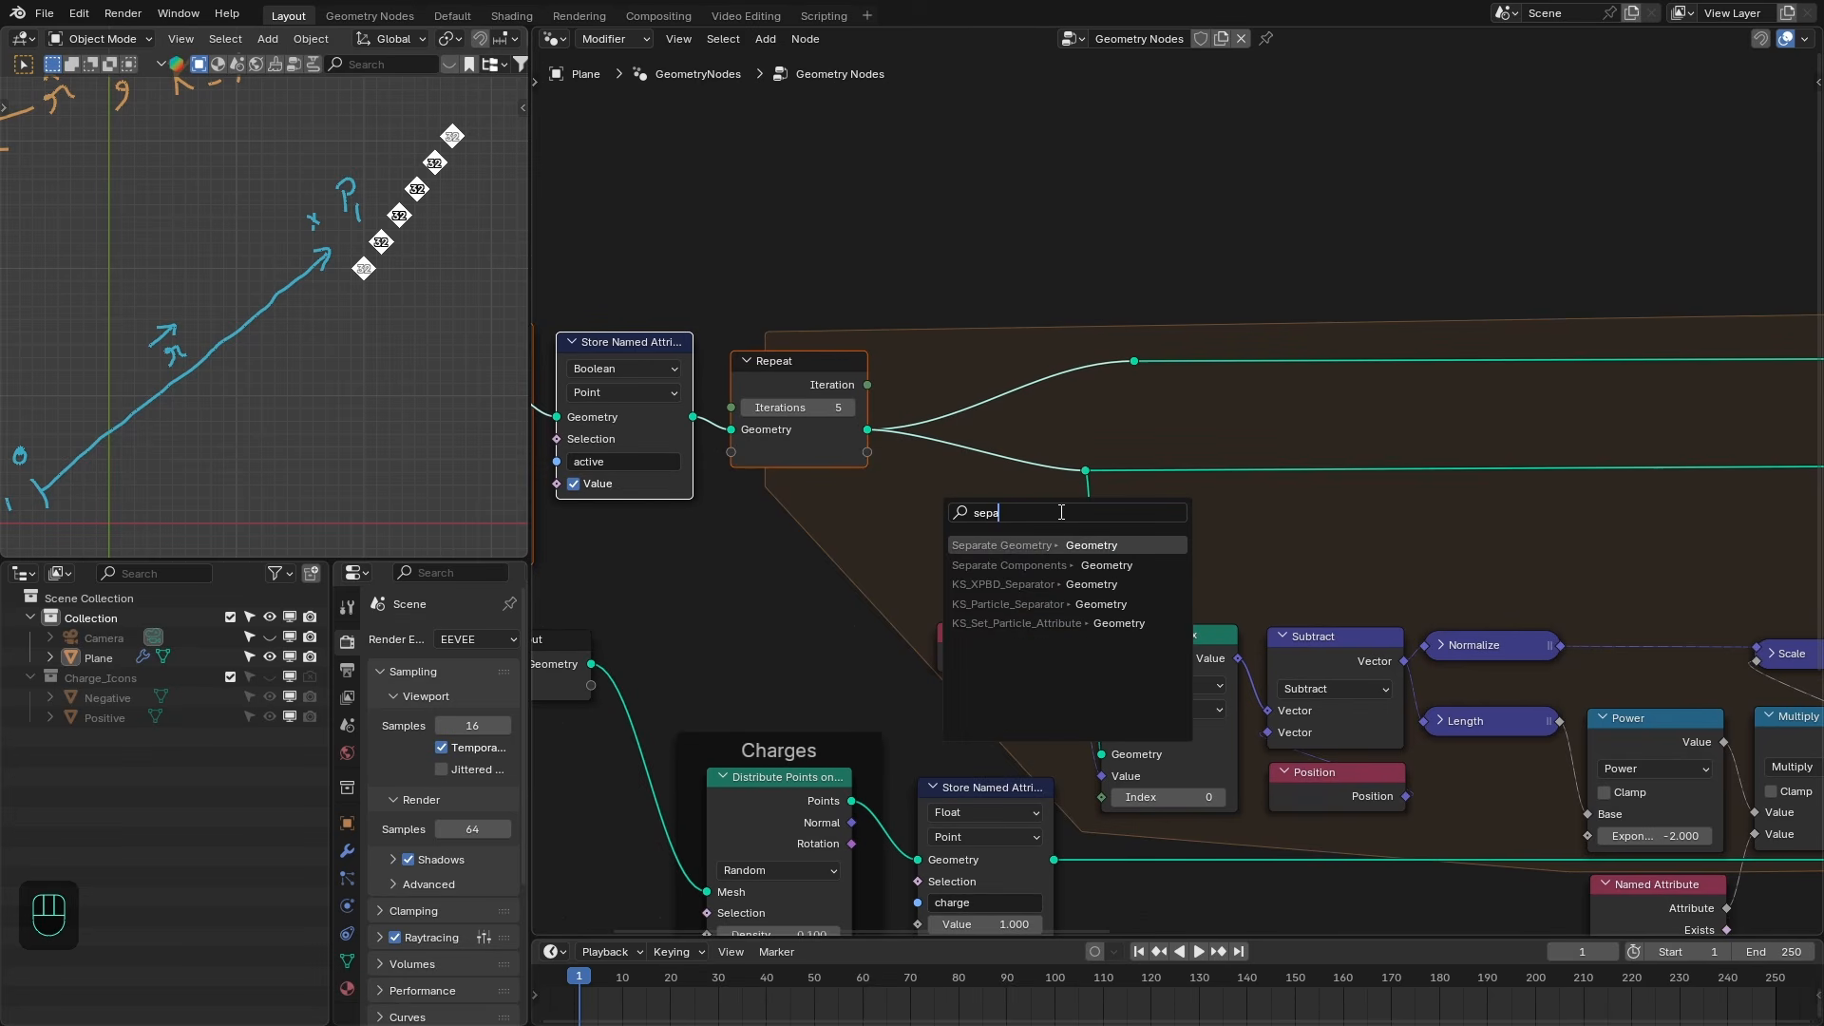
key(Return)
click(1059, 460)
click(1085, 471)
key(ctrl+x)
- Feed the Separate Geometry selection with a Named Attribute node set to Boolean and named "active"
drag(931, 565, 796, 578)
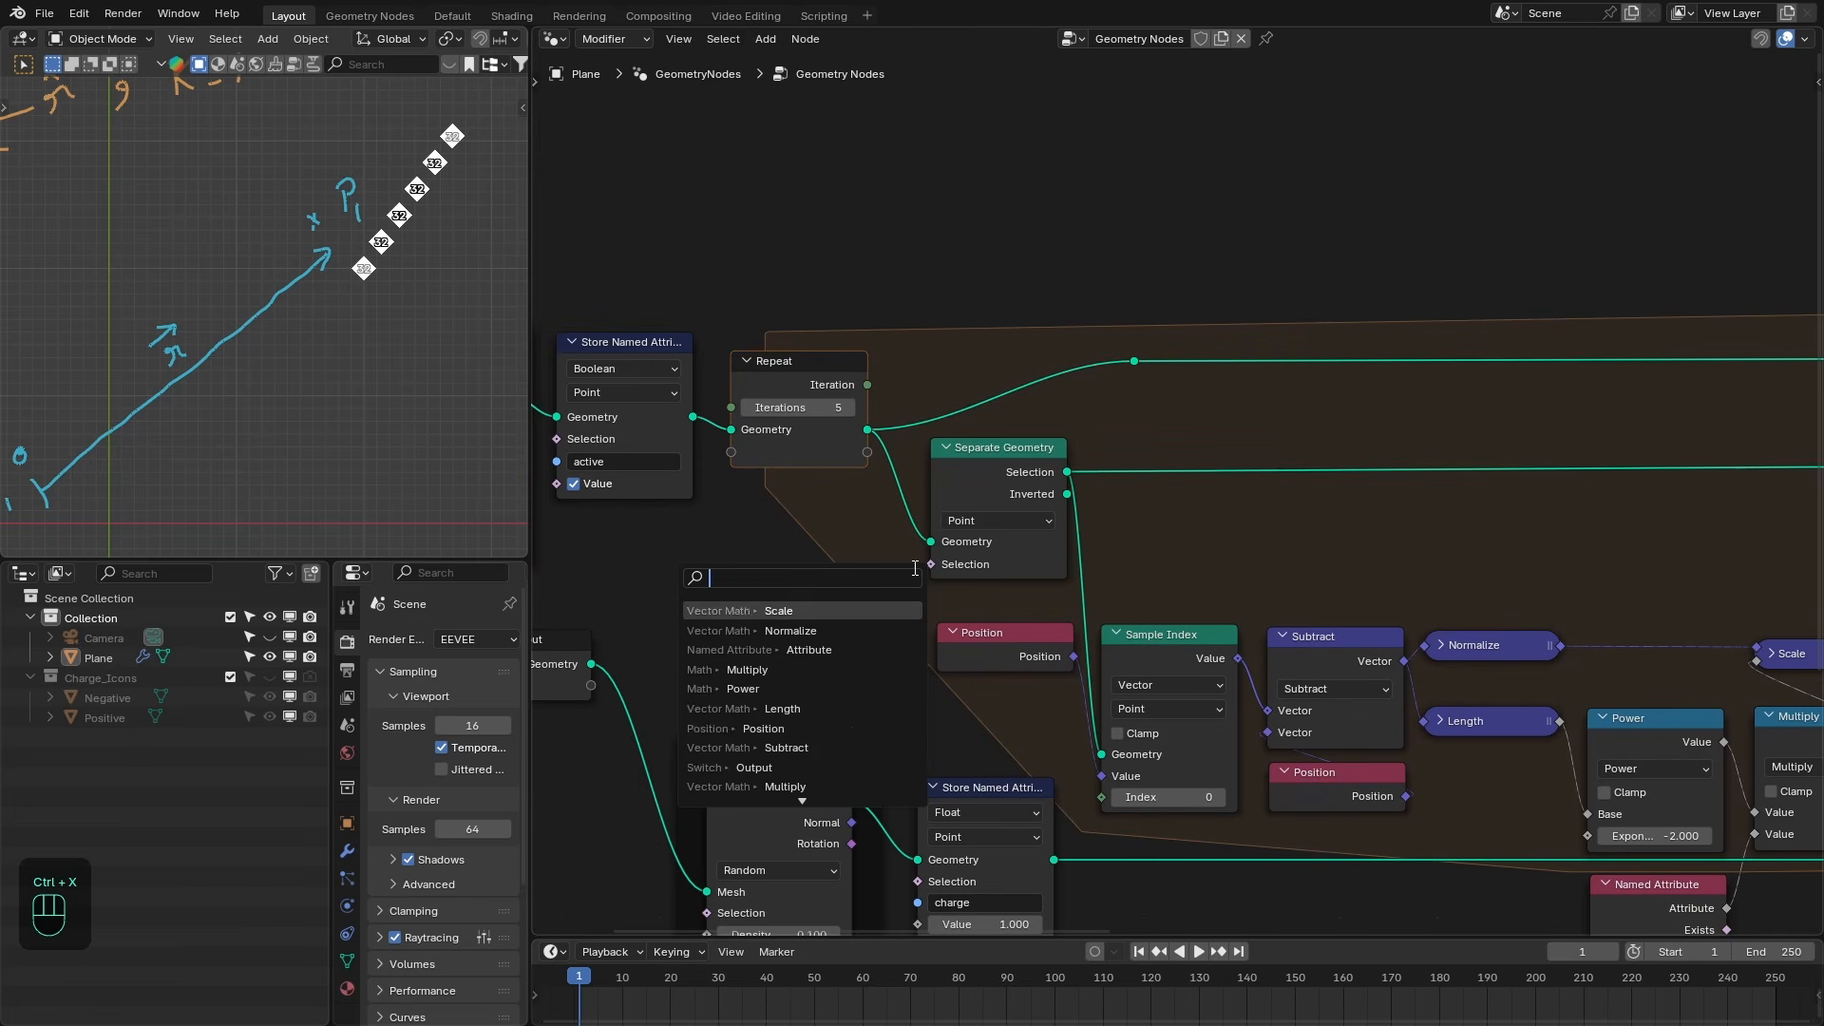
text(nam)
key(Return)
click(855, 582)
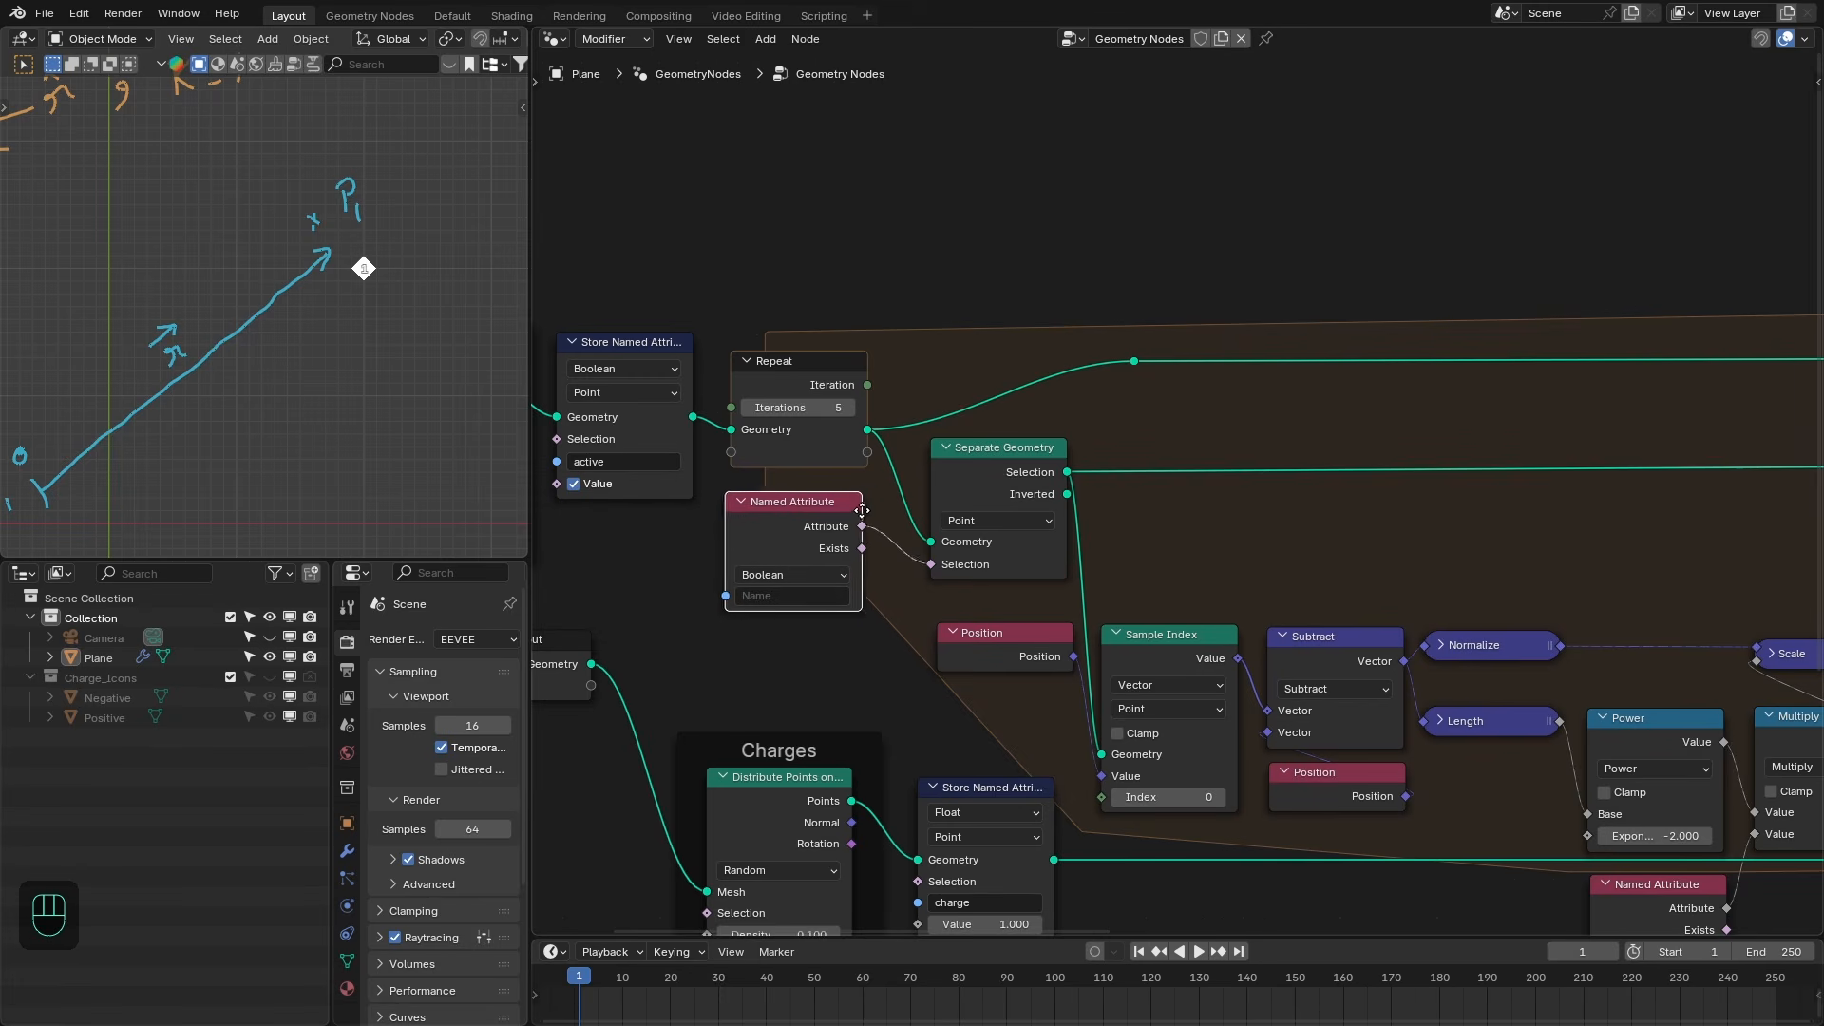
click(817, 591)
click(788, 625)
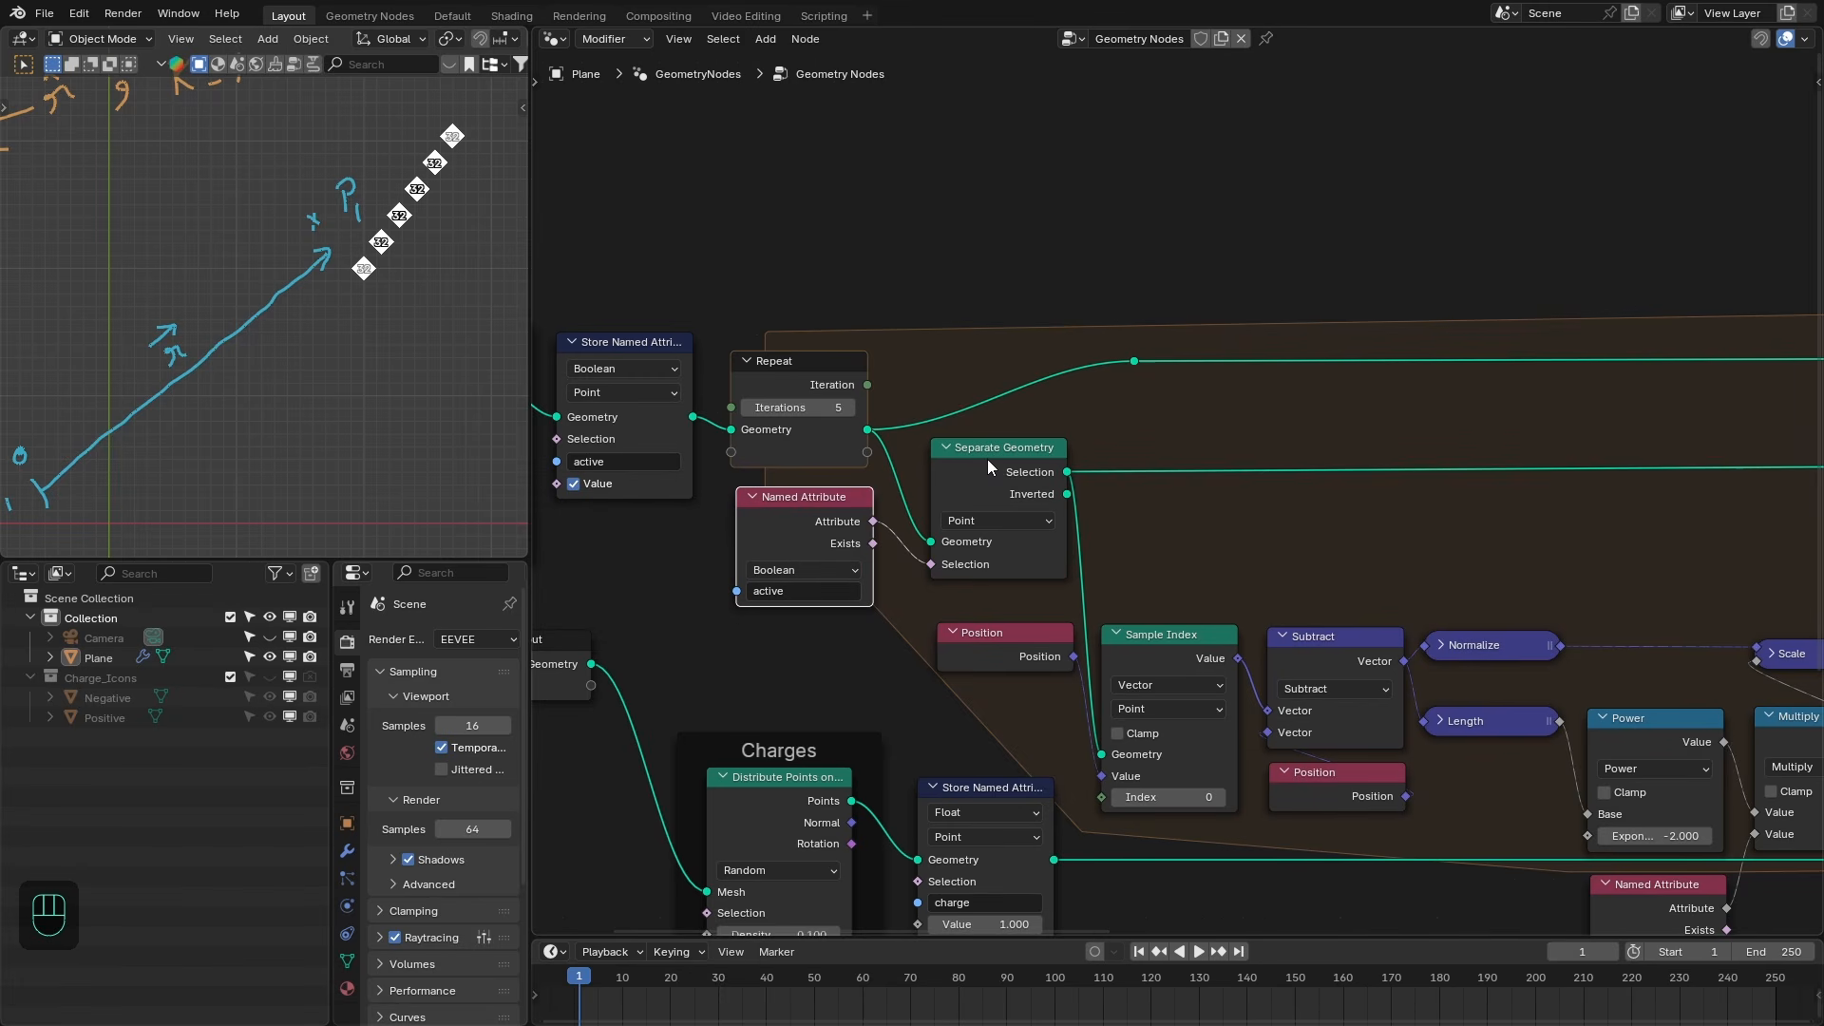
- Hide the unused sockets of Separate Geometry and move the reroute point above it
drag(989, 459, 990, 473)
key(ctrl+h)
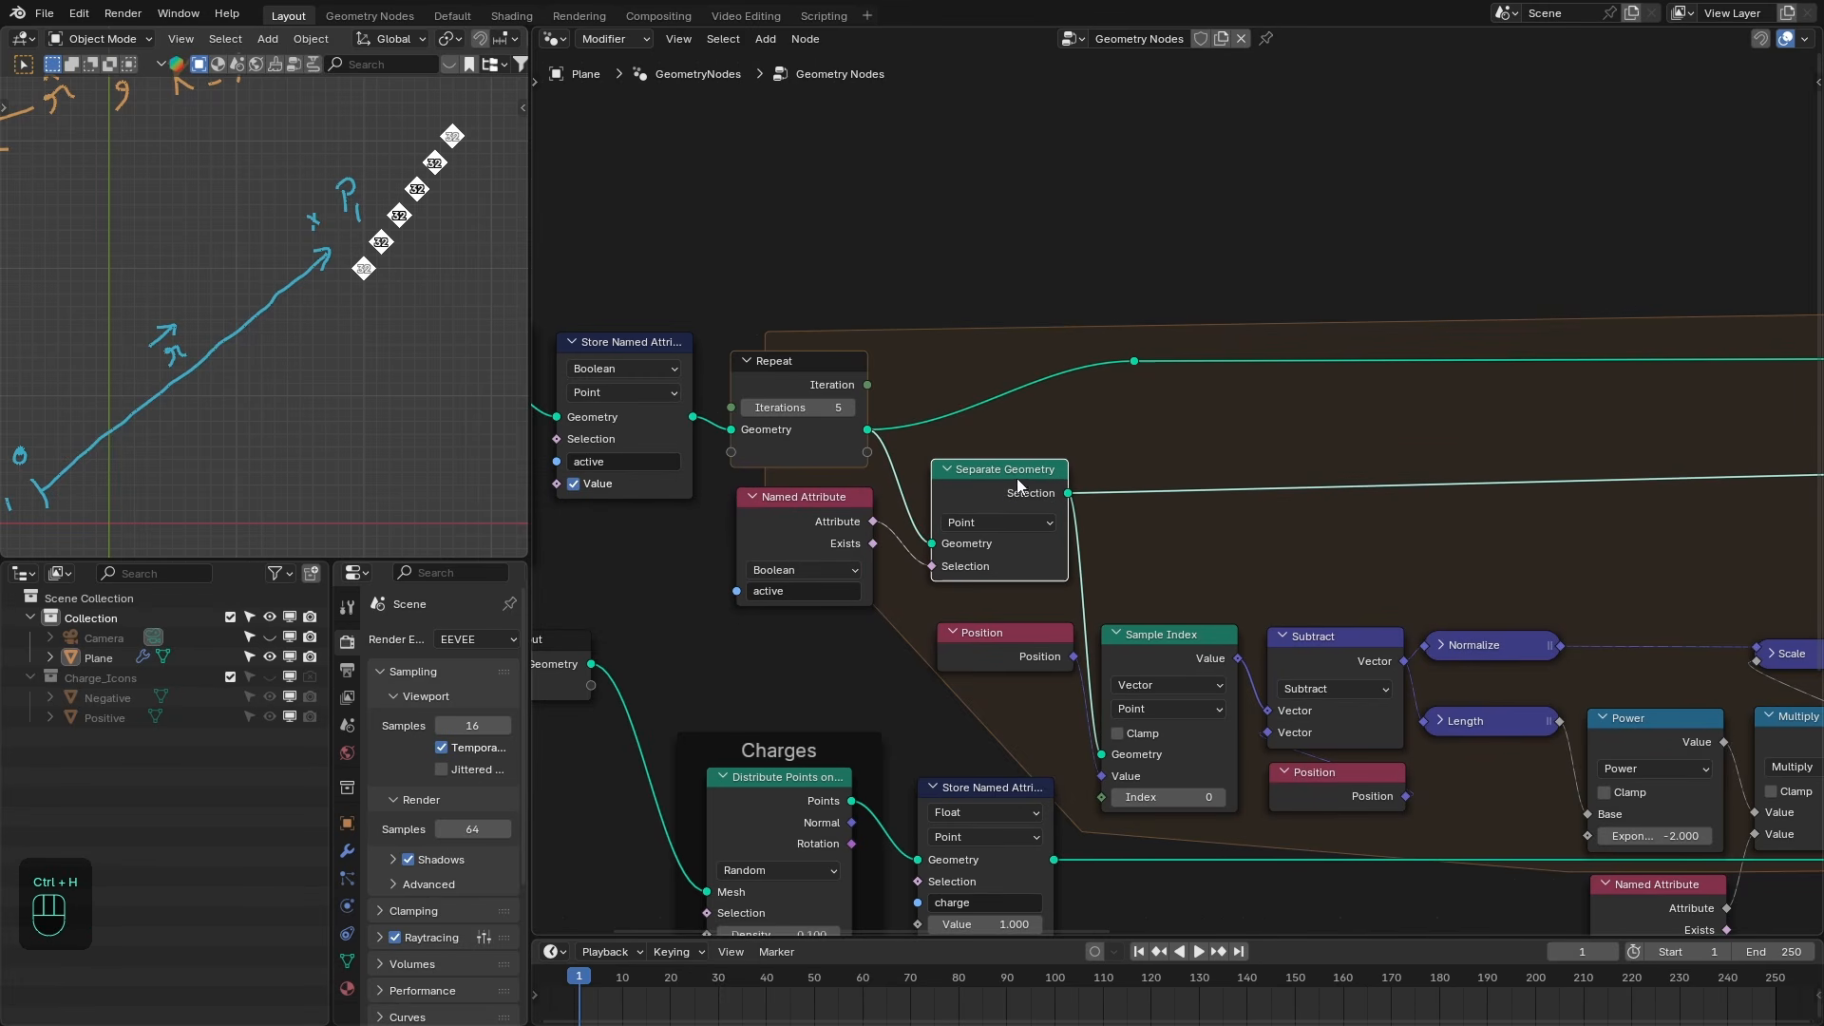
click(1134, 361)
key(g)
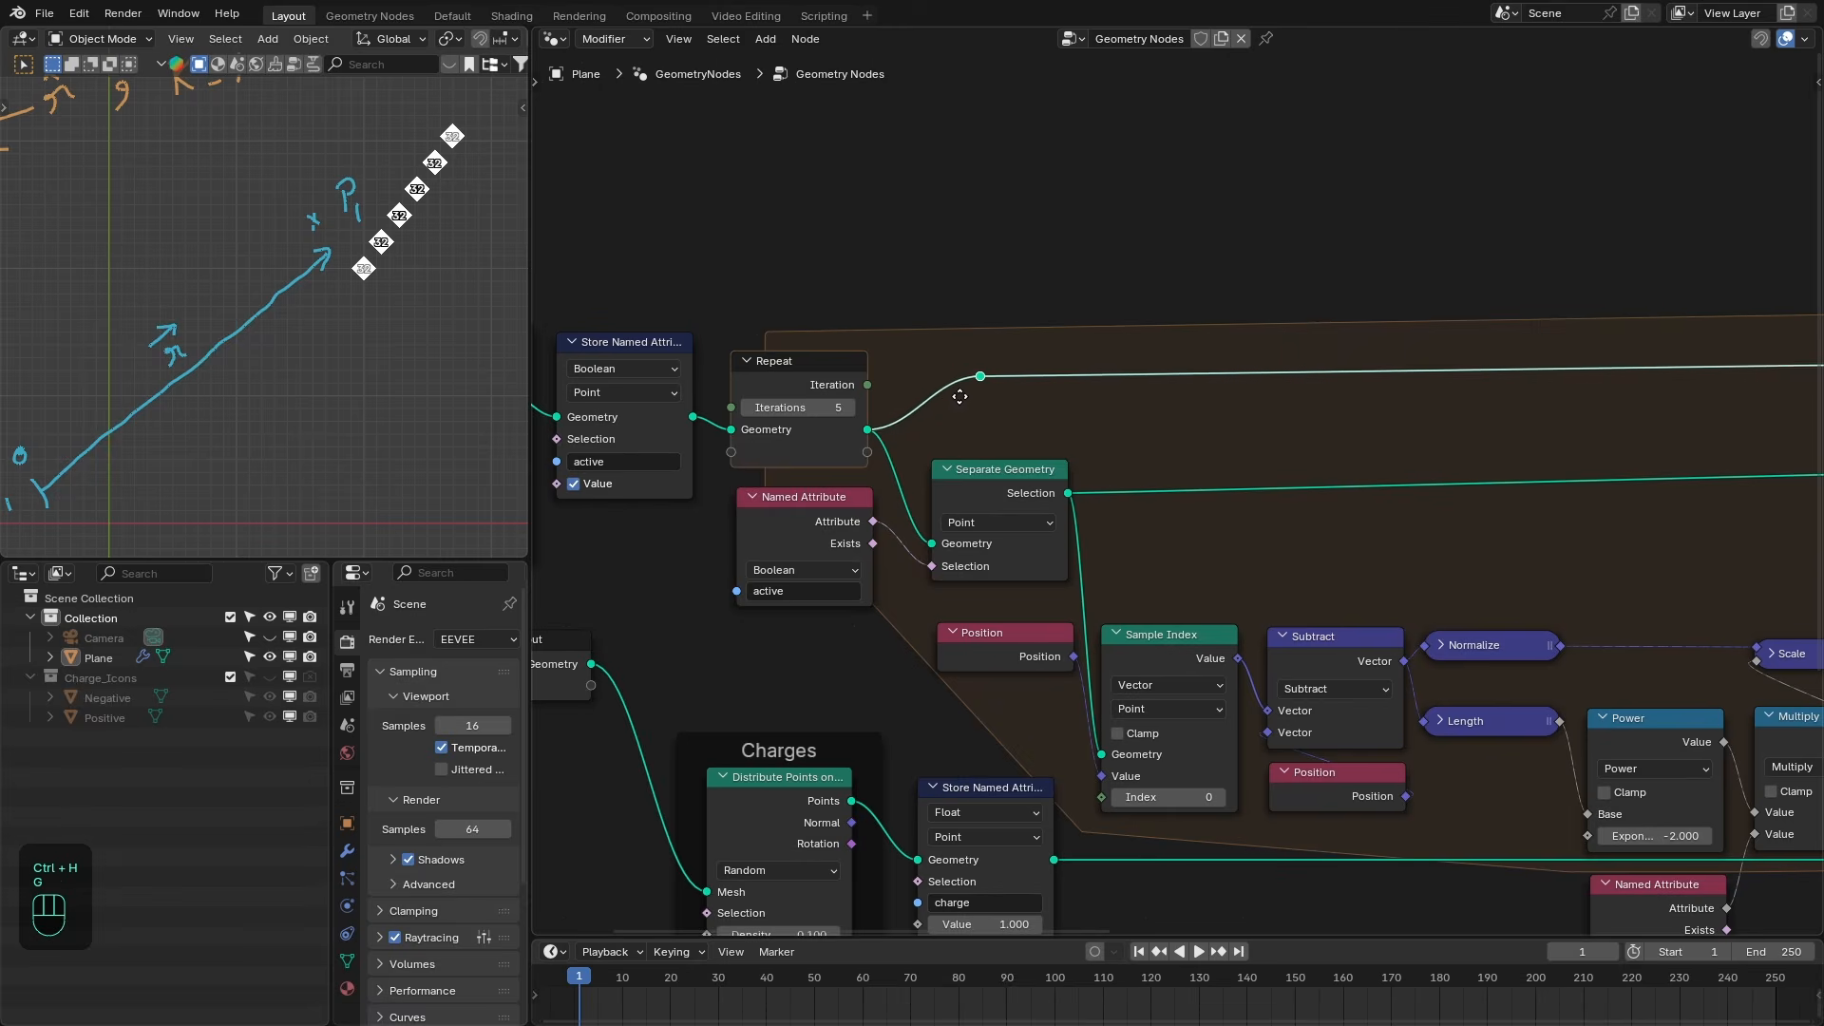
click(927, 393)
scroll(927, 392, down, 2)
middle_drag(926, 393, 708, 425)
drag(663, 451, 829, 299)
click(811, 268)
scroll(800, 357, down, 4)
middle_drag(797, 361, 802, 365)
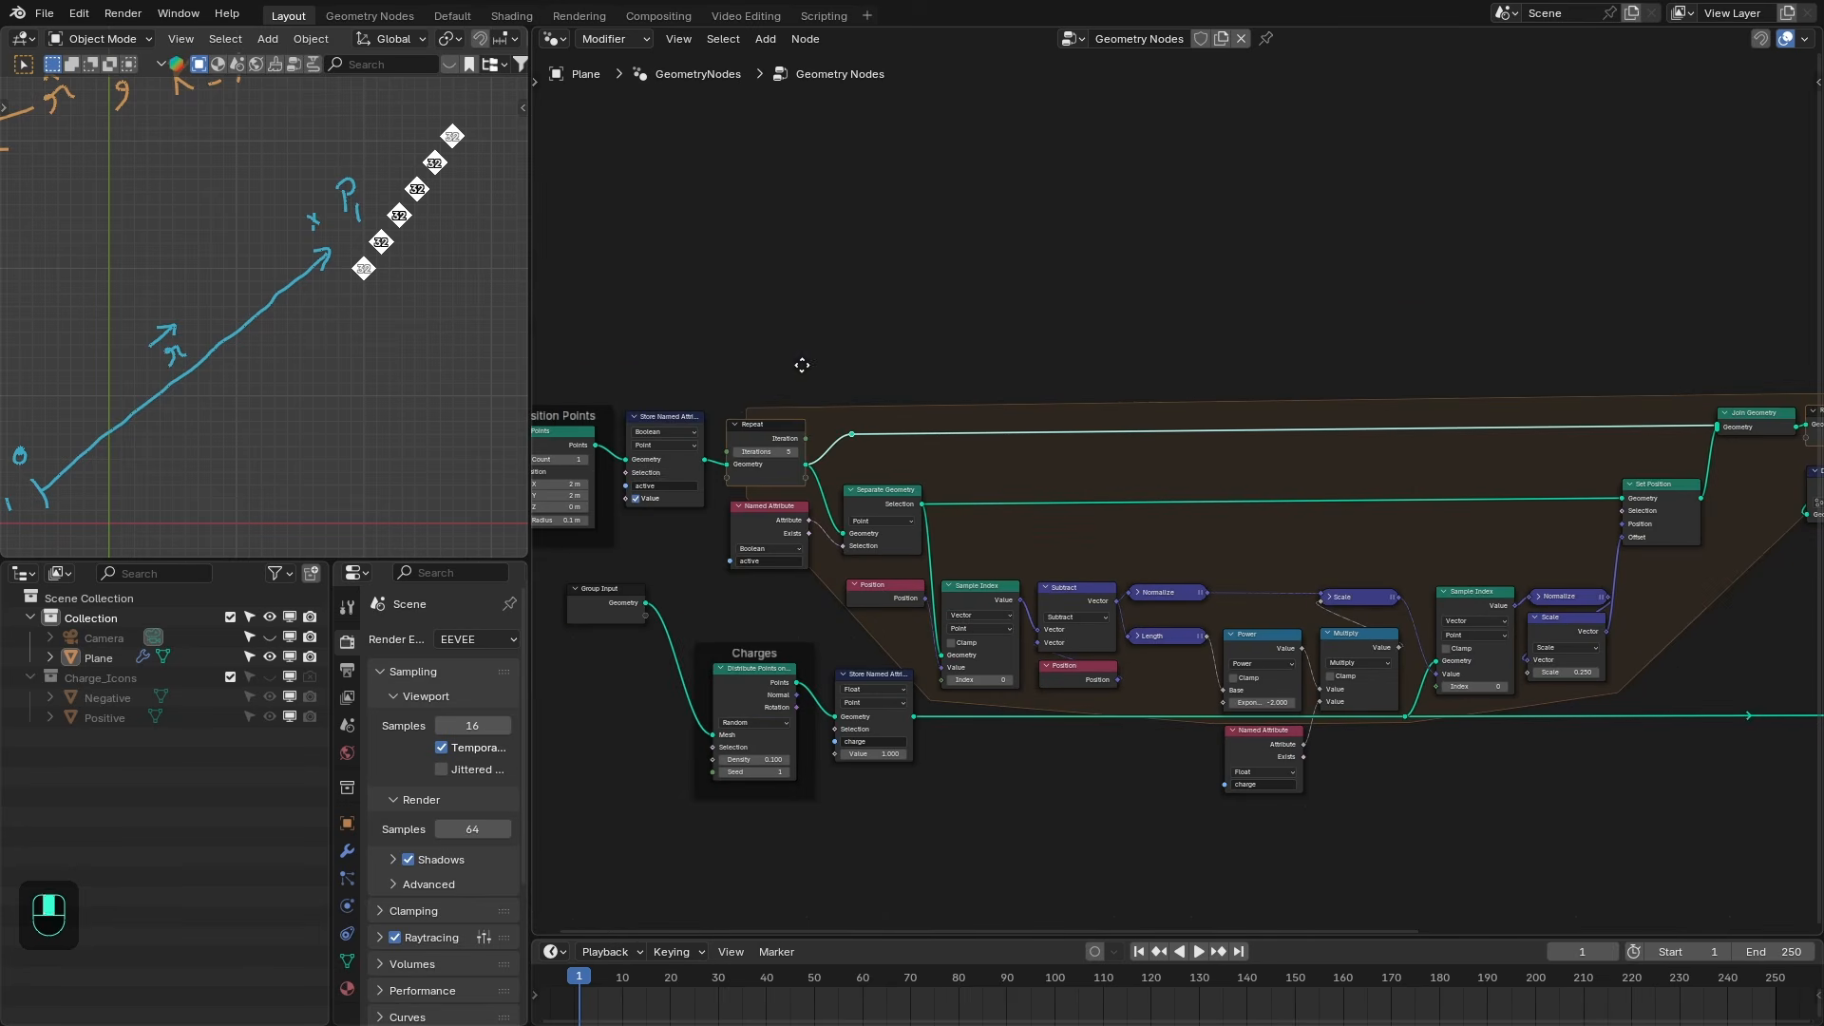
- Duplicate the Store Named Attribute node with Value disabled and insert it on the link into Join Geometry
key(shift+d)
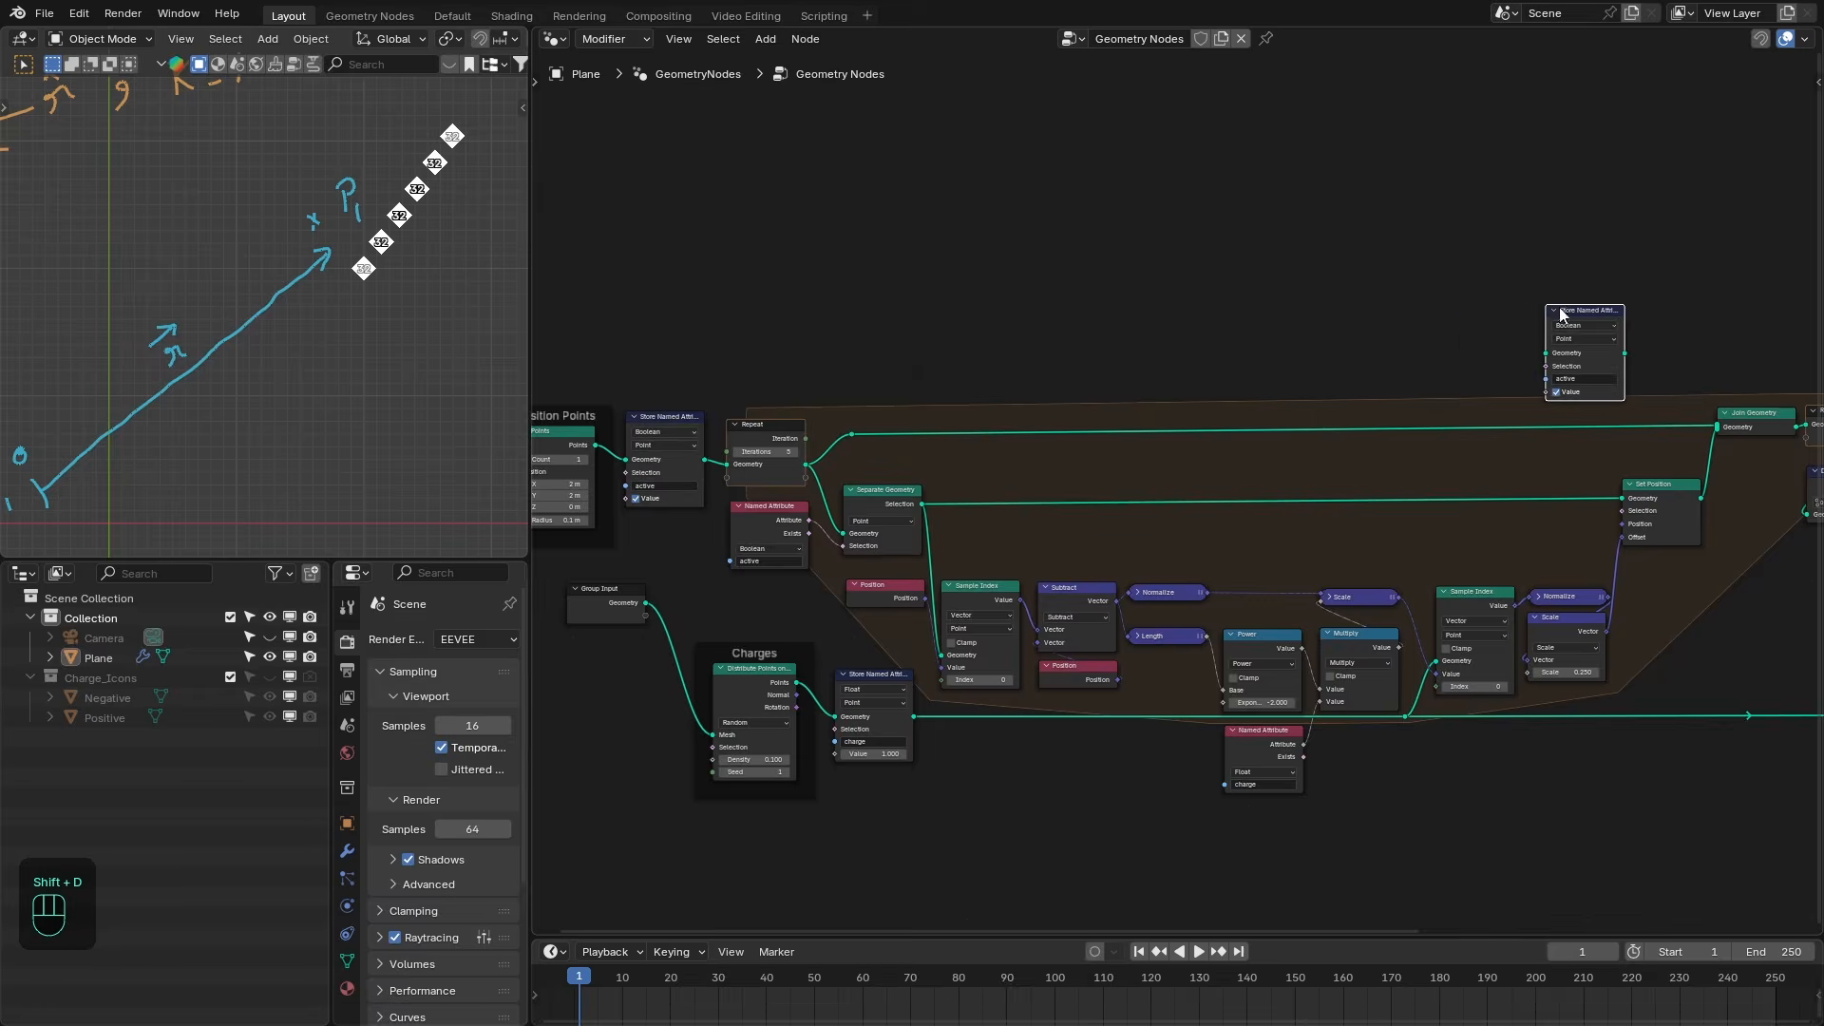
click(1198, 388)
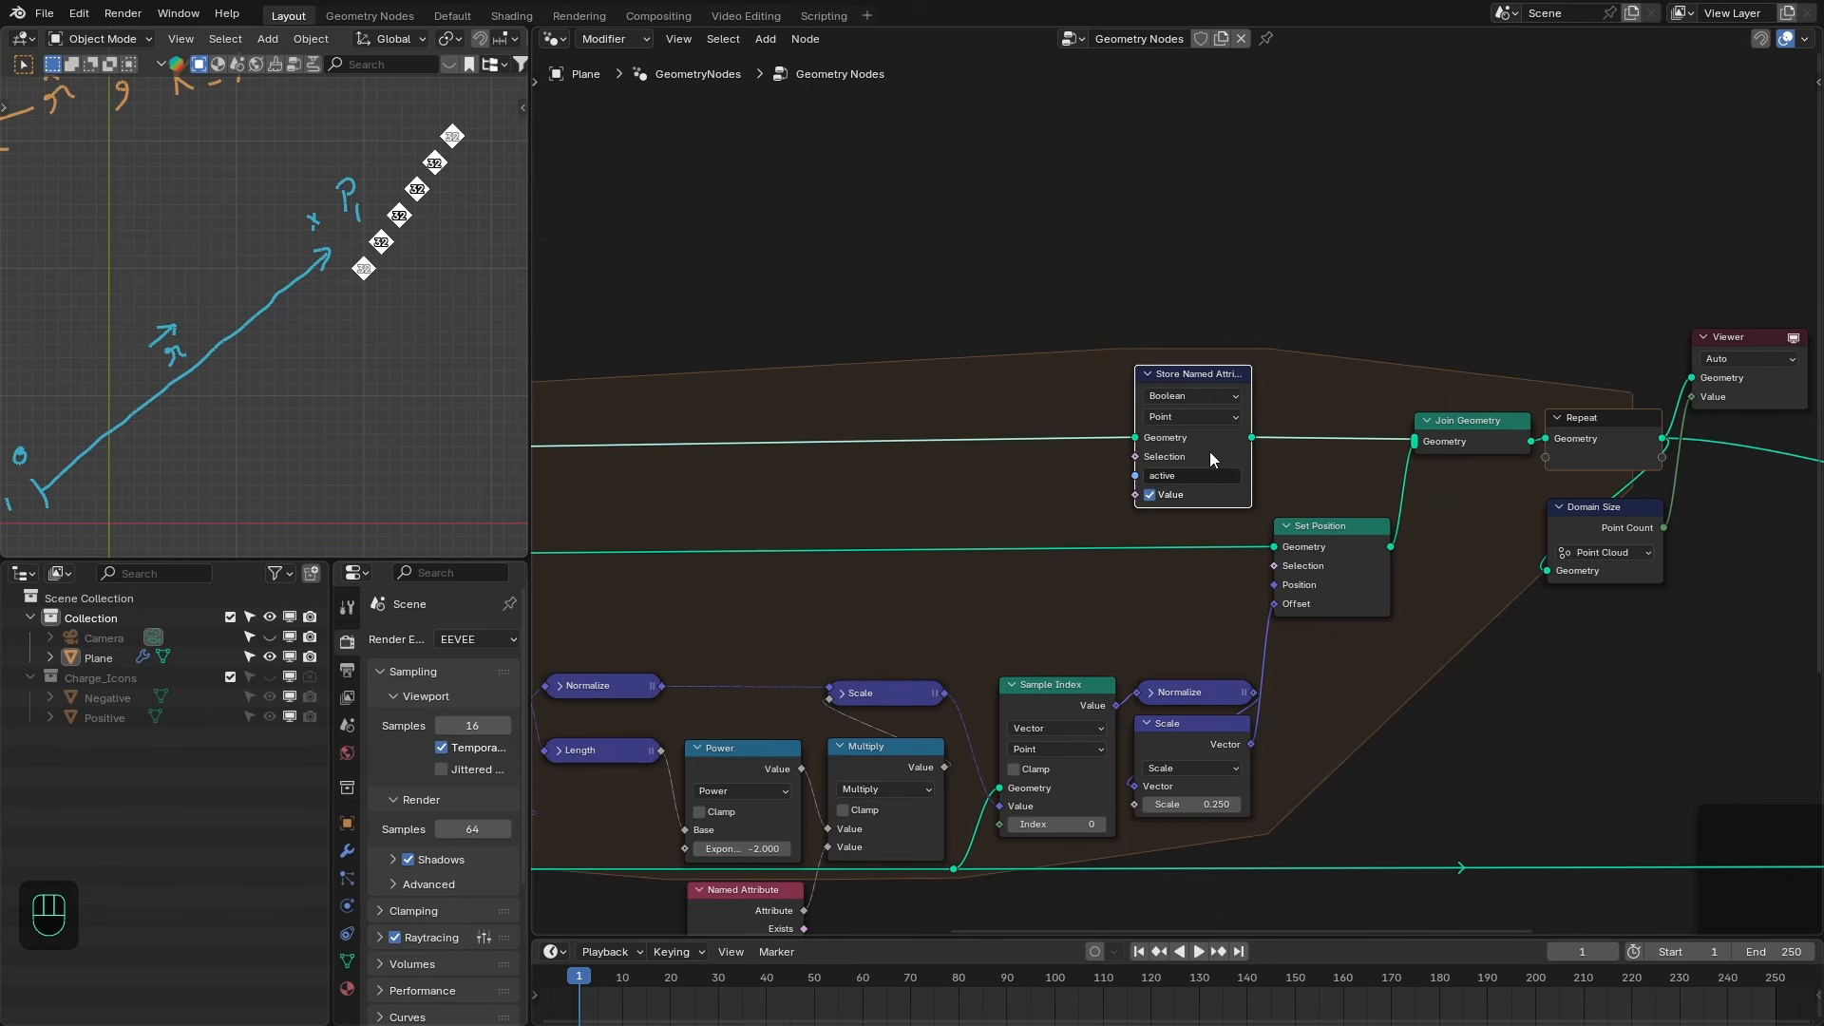
click(1165, 498)
drag(1178, 373, 1317, 375)
middle_drag(1504, 515, 1295, 472)
drag(1269, 554, 1586, 327)
drag(1529, 361, 1549, 466)
- Tidy the node layout and delete the Domain Size node after the Repeat output
scroll(927, 380, down, 3)
middle_drag(589, 368, 1290, 380)
scroll(663, 423, up, 1)
middle_drag(1482, 423, 1180, 406)
middle_drag(732, 313, 1110, 341)
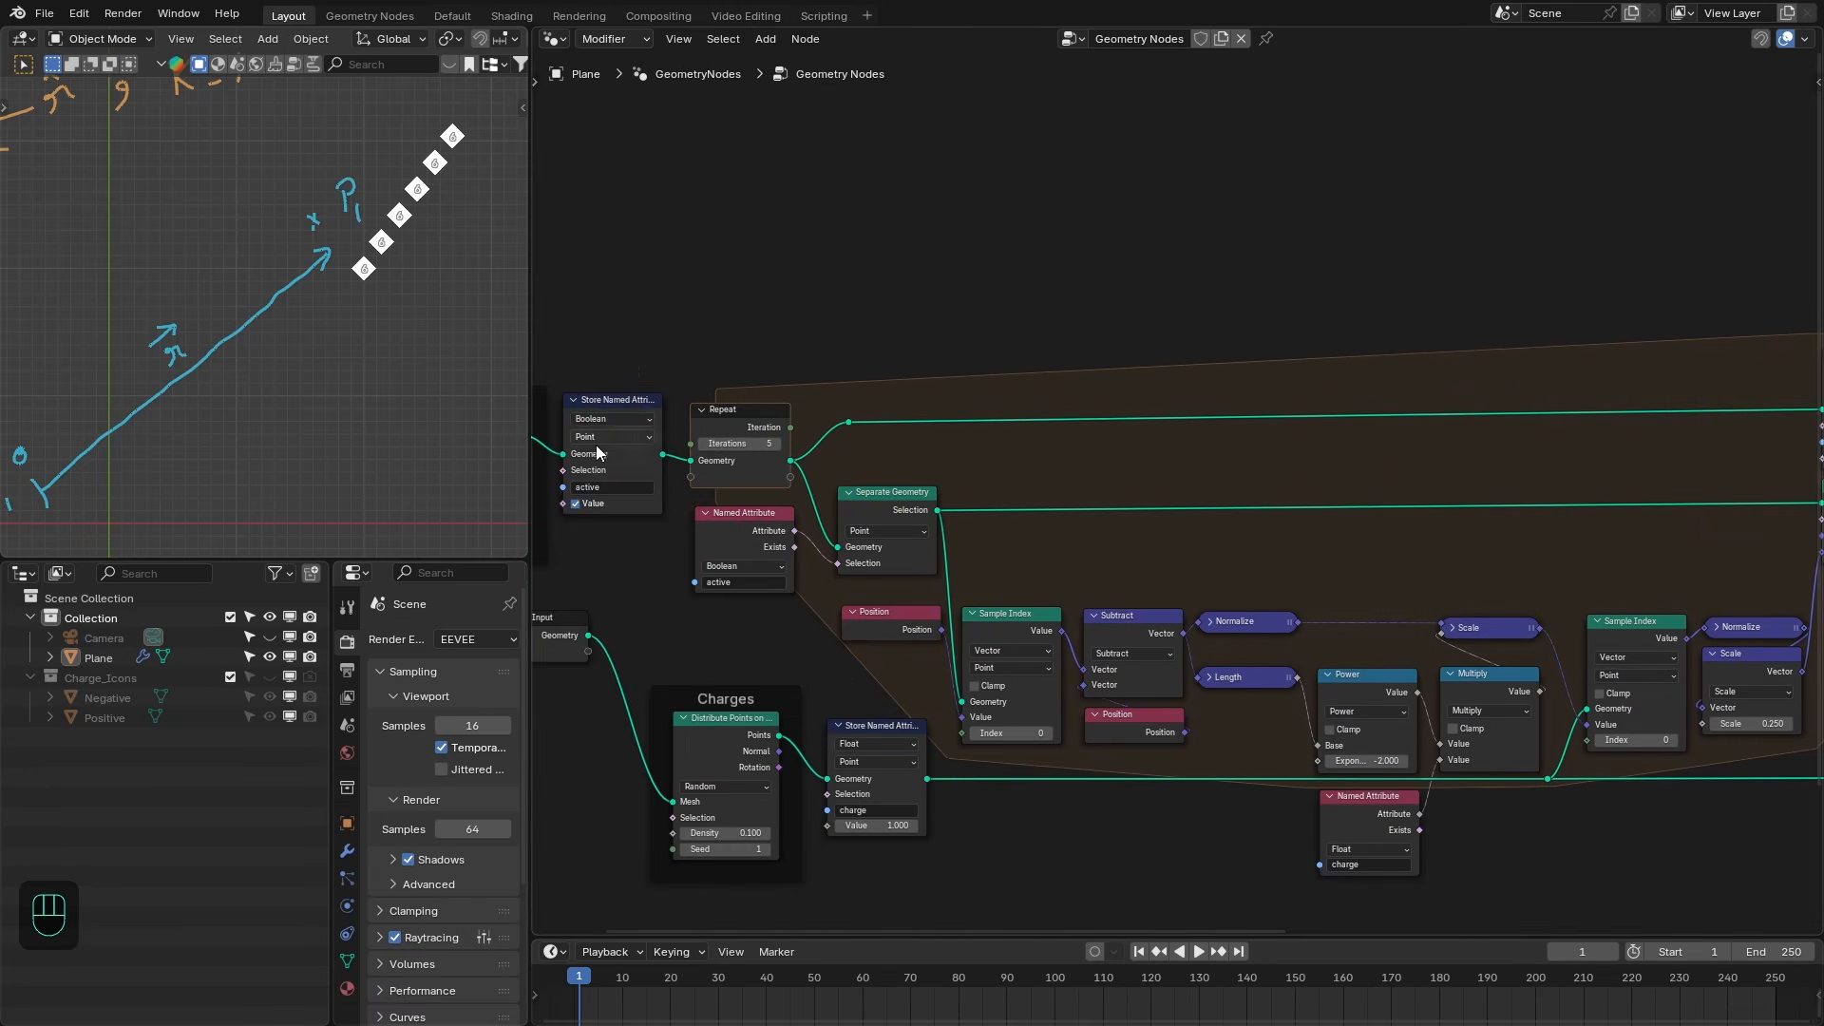
drag(600, 352, 640, 414)
scroll(1230, 453, down, 3)
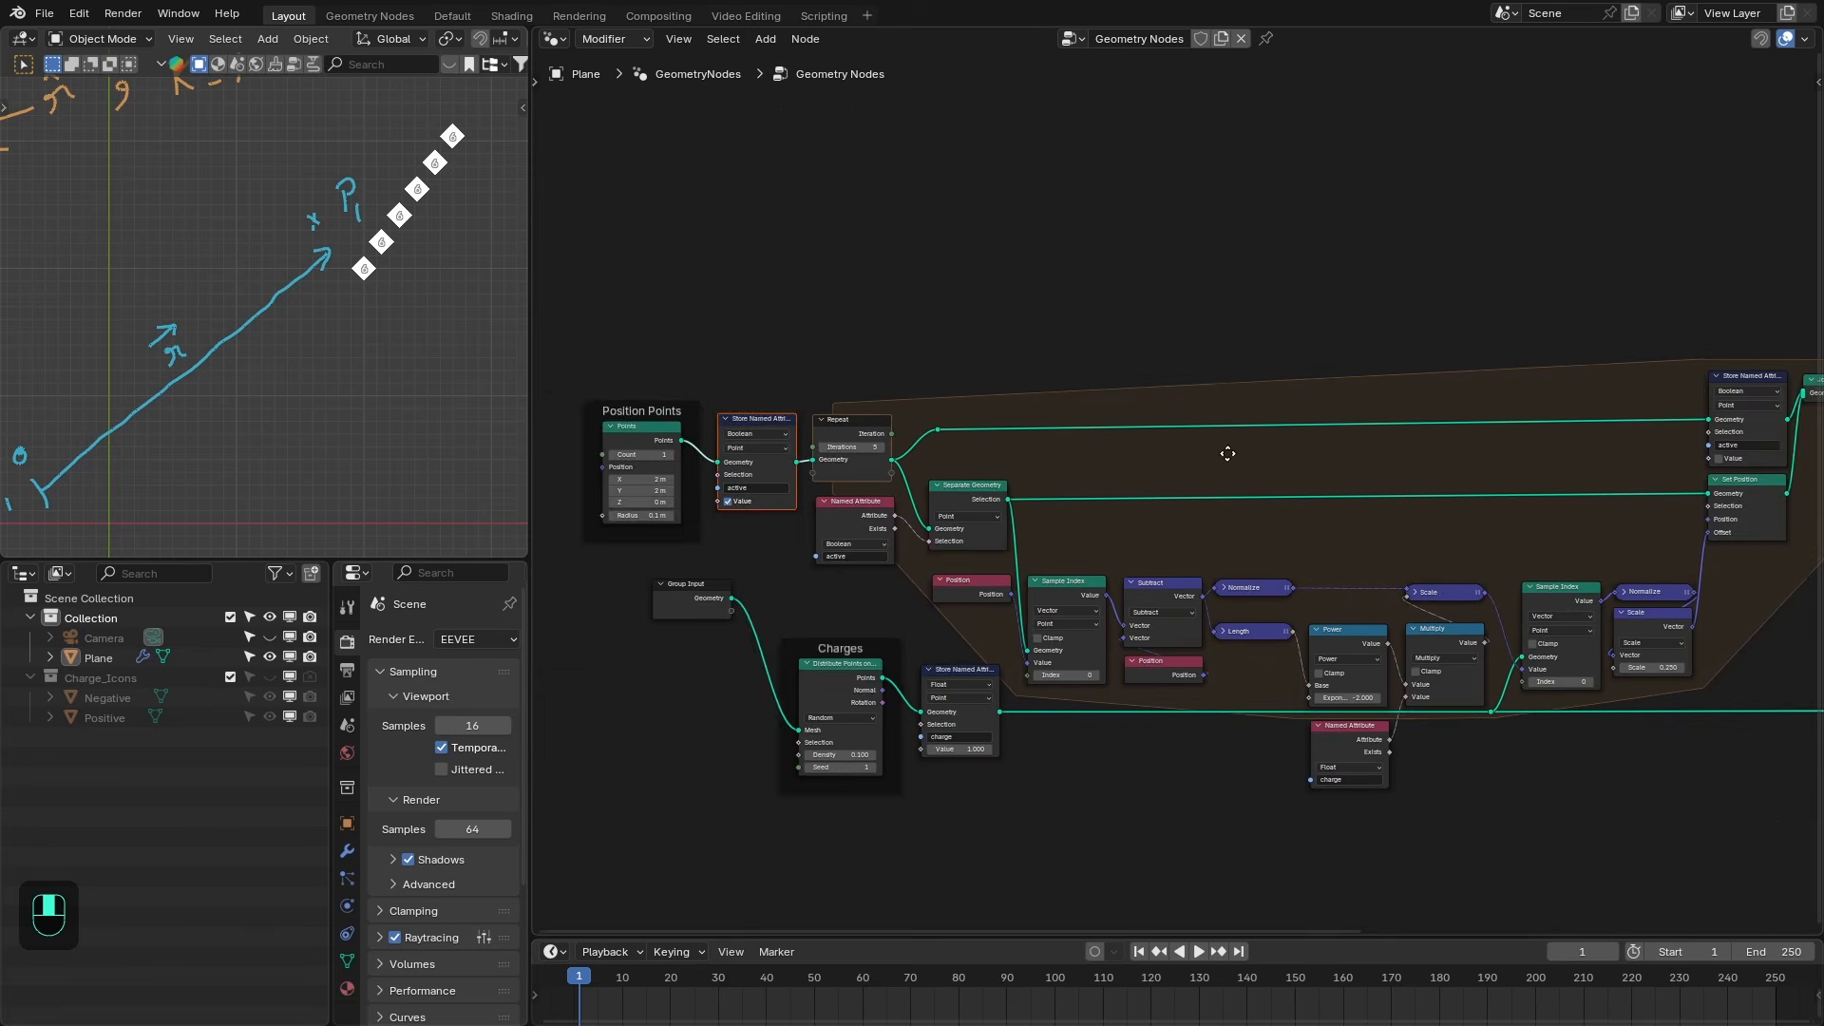
middle_drag(1229, 452, 798, 440)
drag(1519, 511, 1615, 423)
key(x)
middle_drag(990, 278, 1355, 276)
- Set the Repeat iterations to 20
click(790, 438)
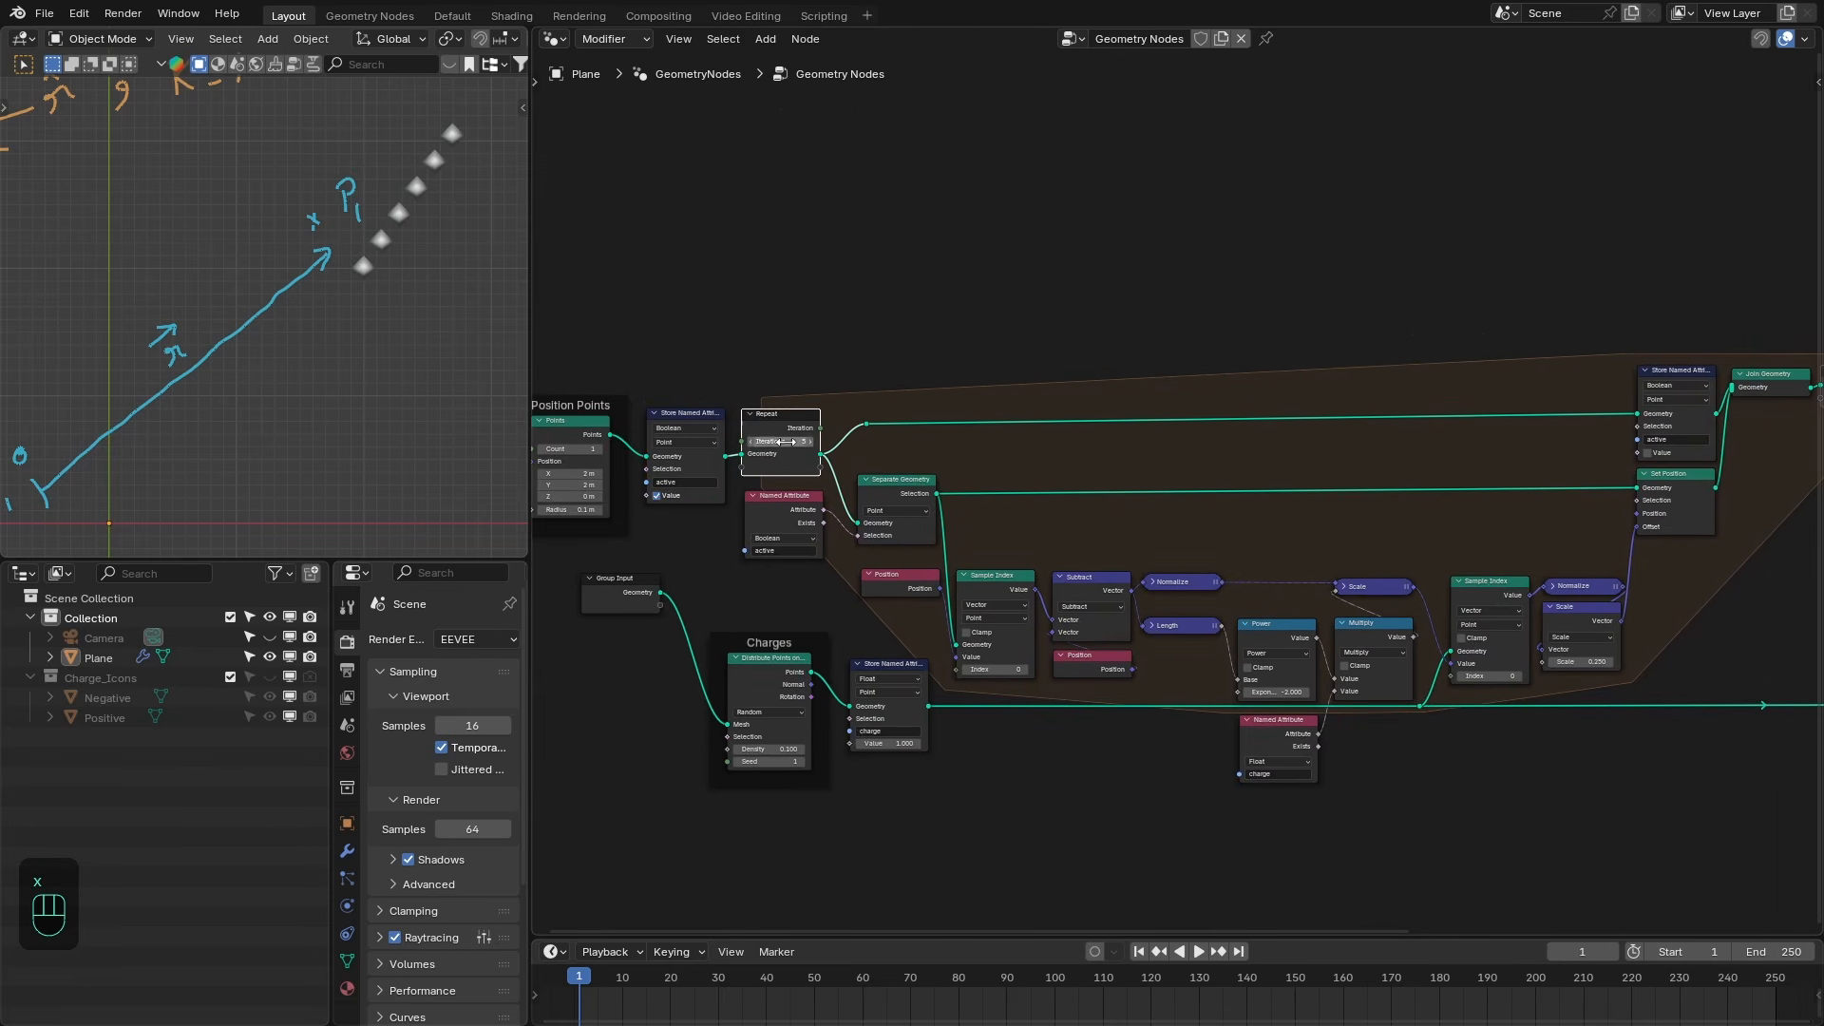
text(20)
key(Return)
scroll(365, 302, down, 4)
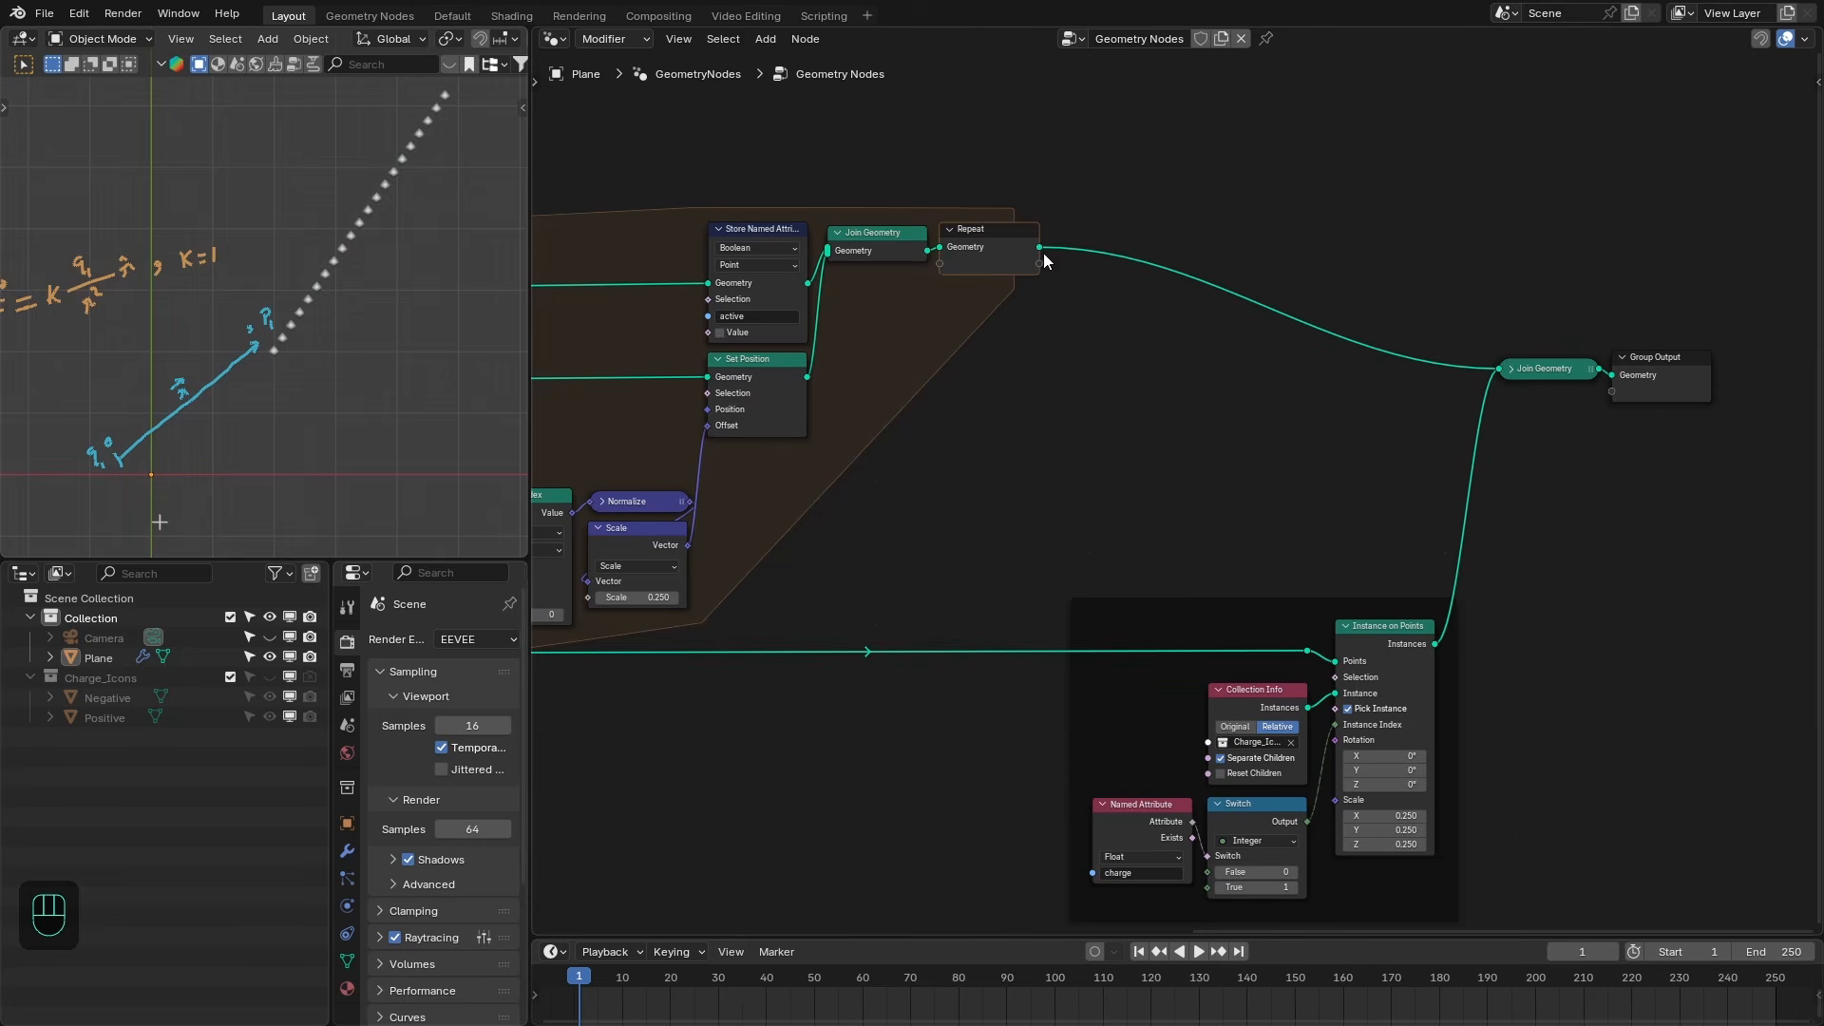
- Add a Points to Curves node after the Repeat output and connect its curves to the final Join Geometry
drag(1040, 248, 1136, 358)
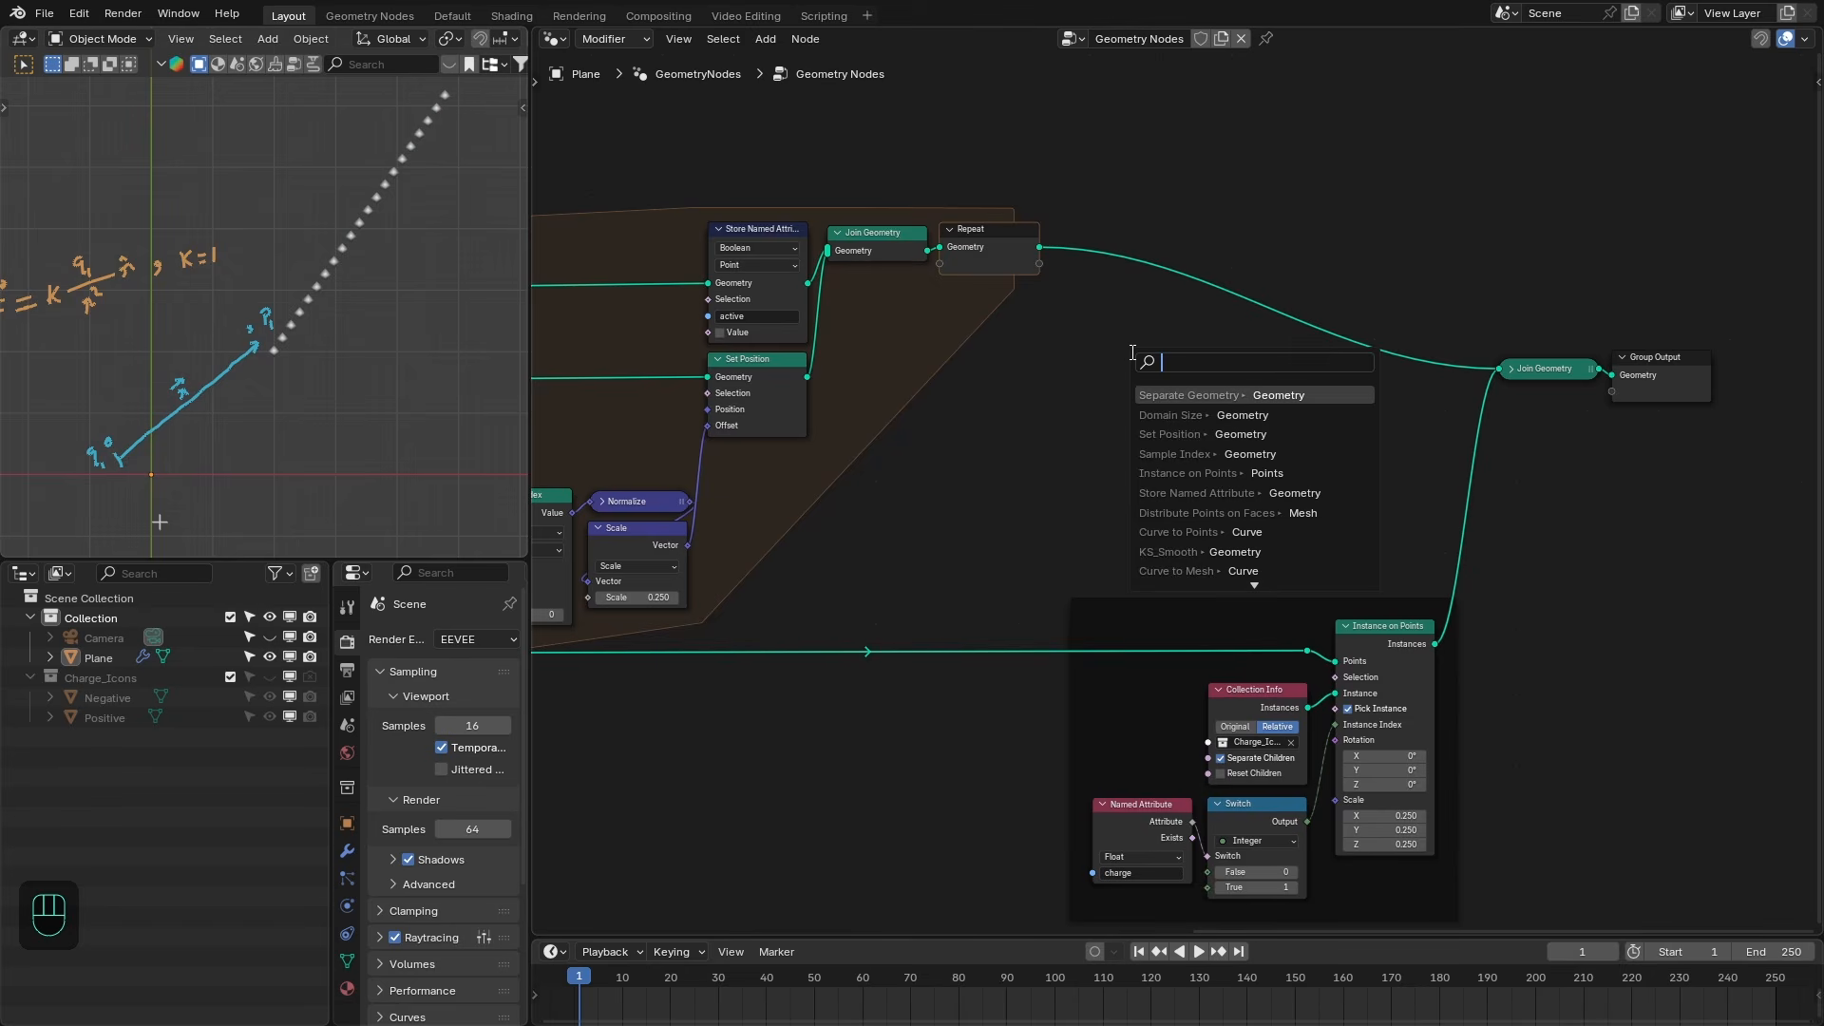
text(po cu)
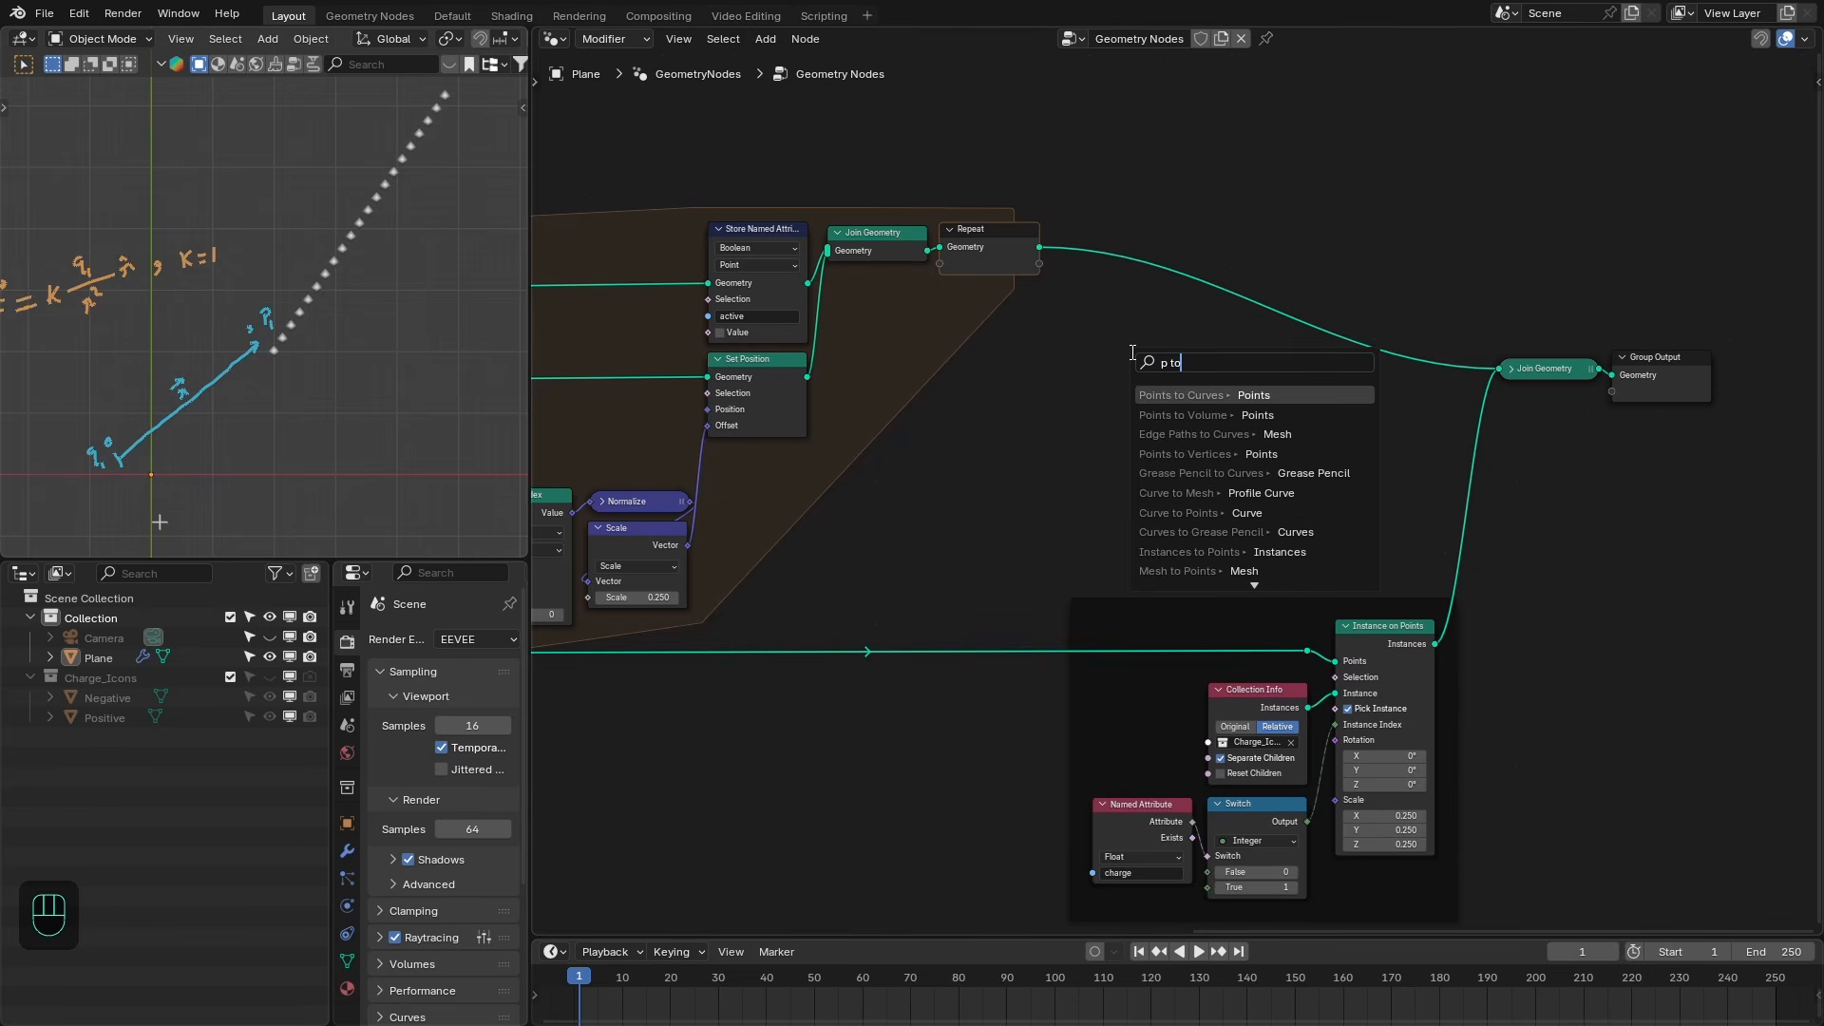
key(Return)
click(1070, 238)
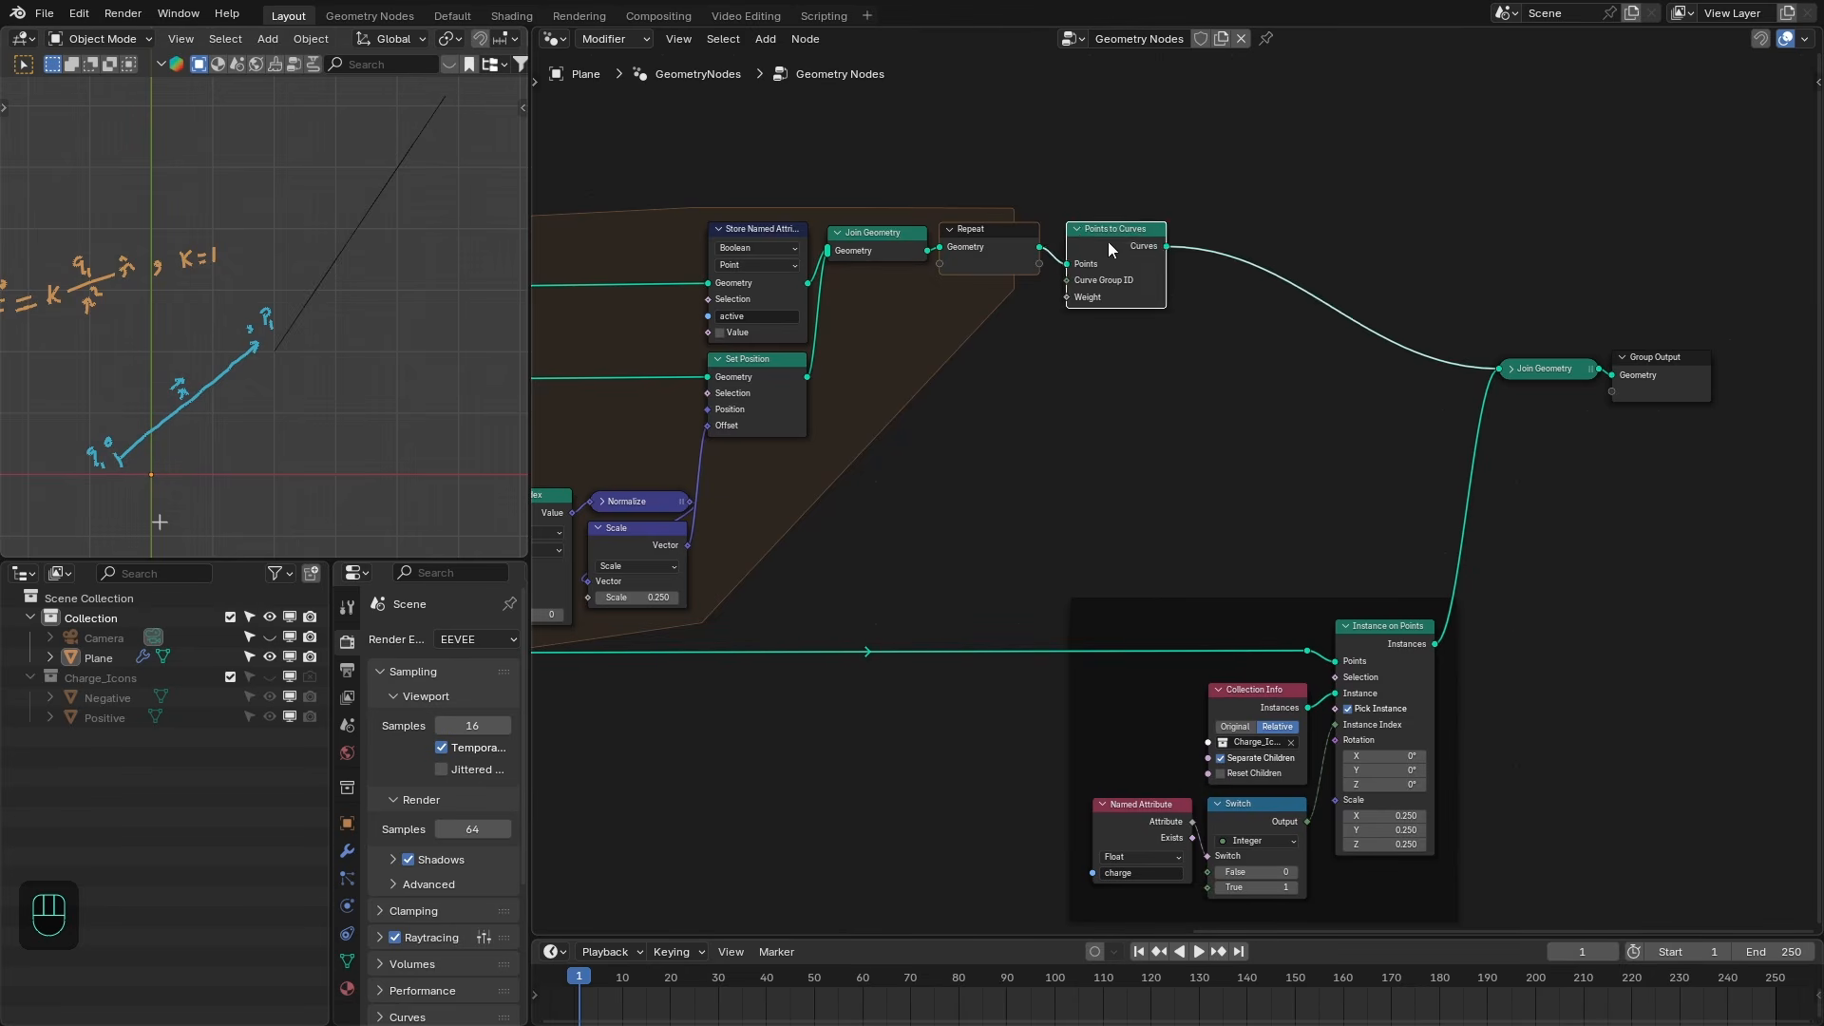
drag(1108, 242, 1101, 245)
middle_drag(924, 426, 1365, 381)
- Set the Position Points location to X -0.2 m and Y -0.4 m
key(ctrl+space)
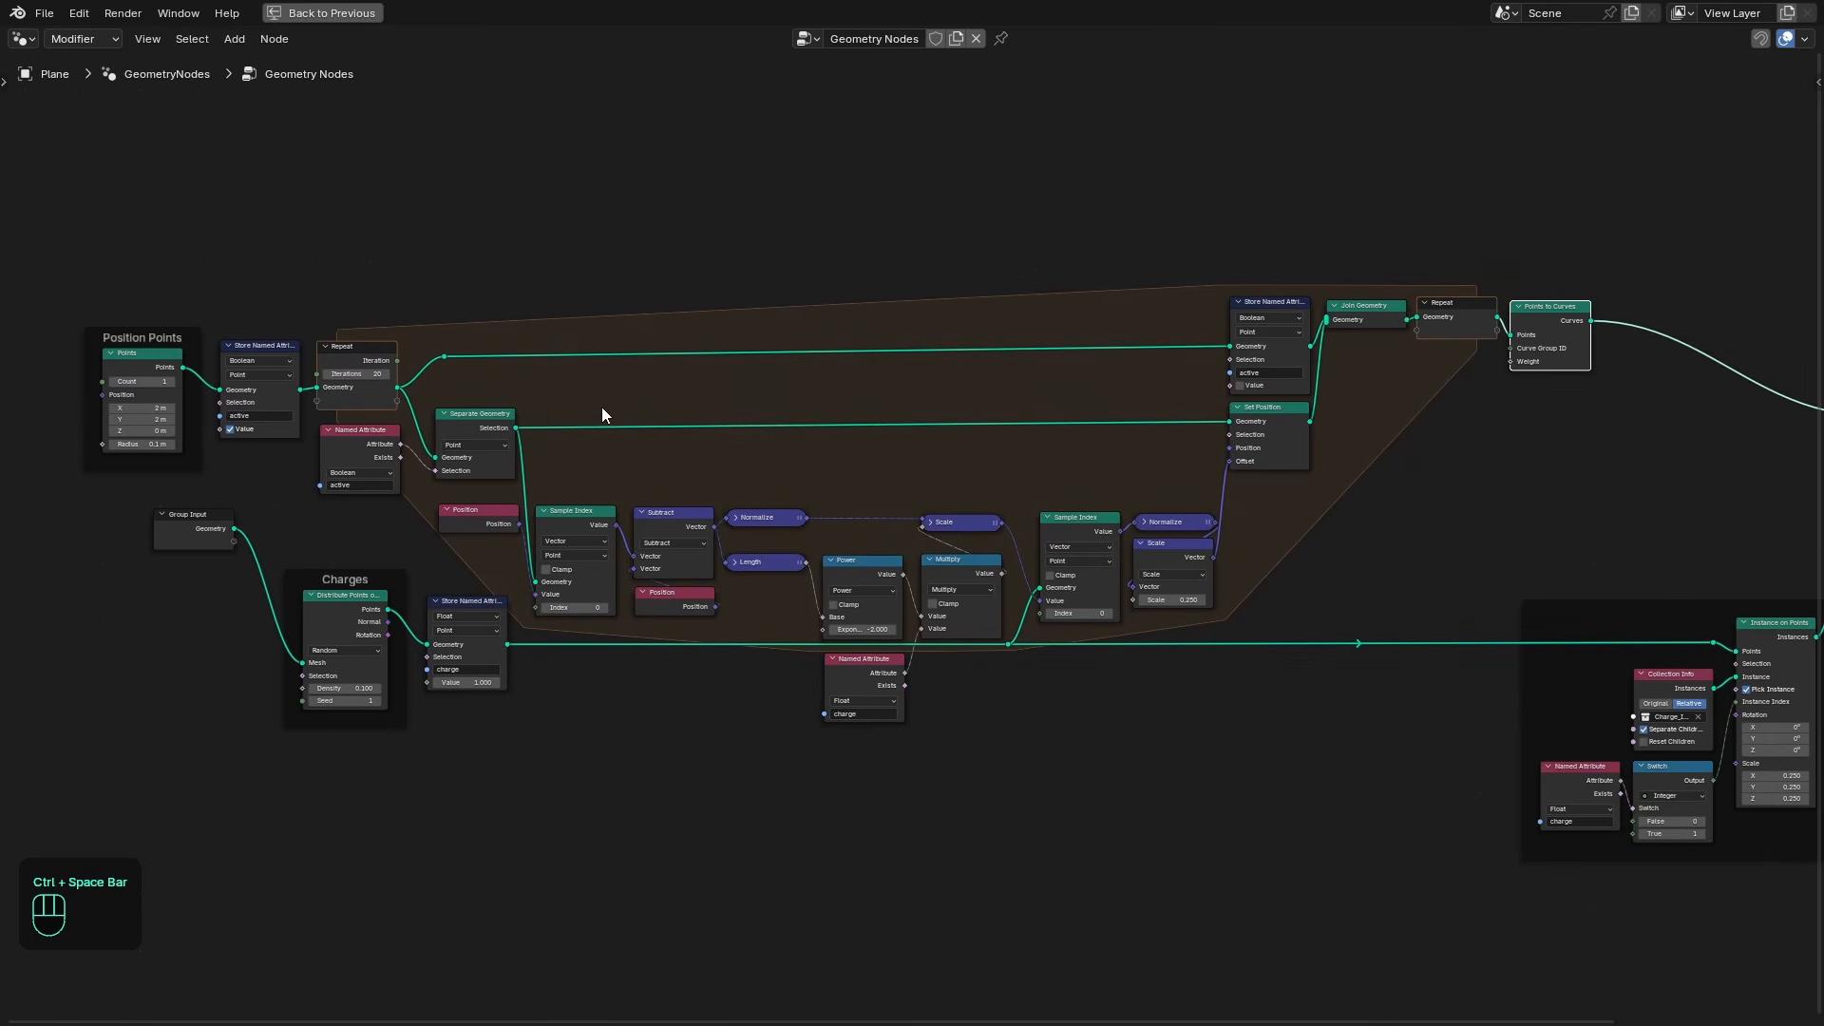
key(ctrl+space)
scroll(948, 365, up, 2)
scroll(248, 304, down, 2)
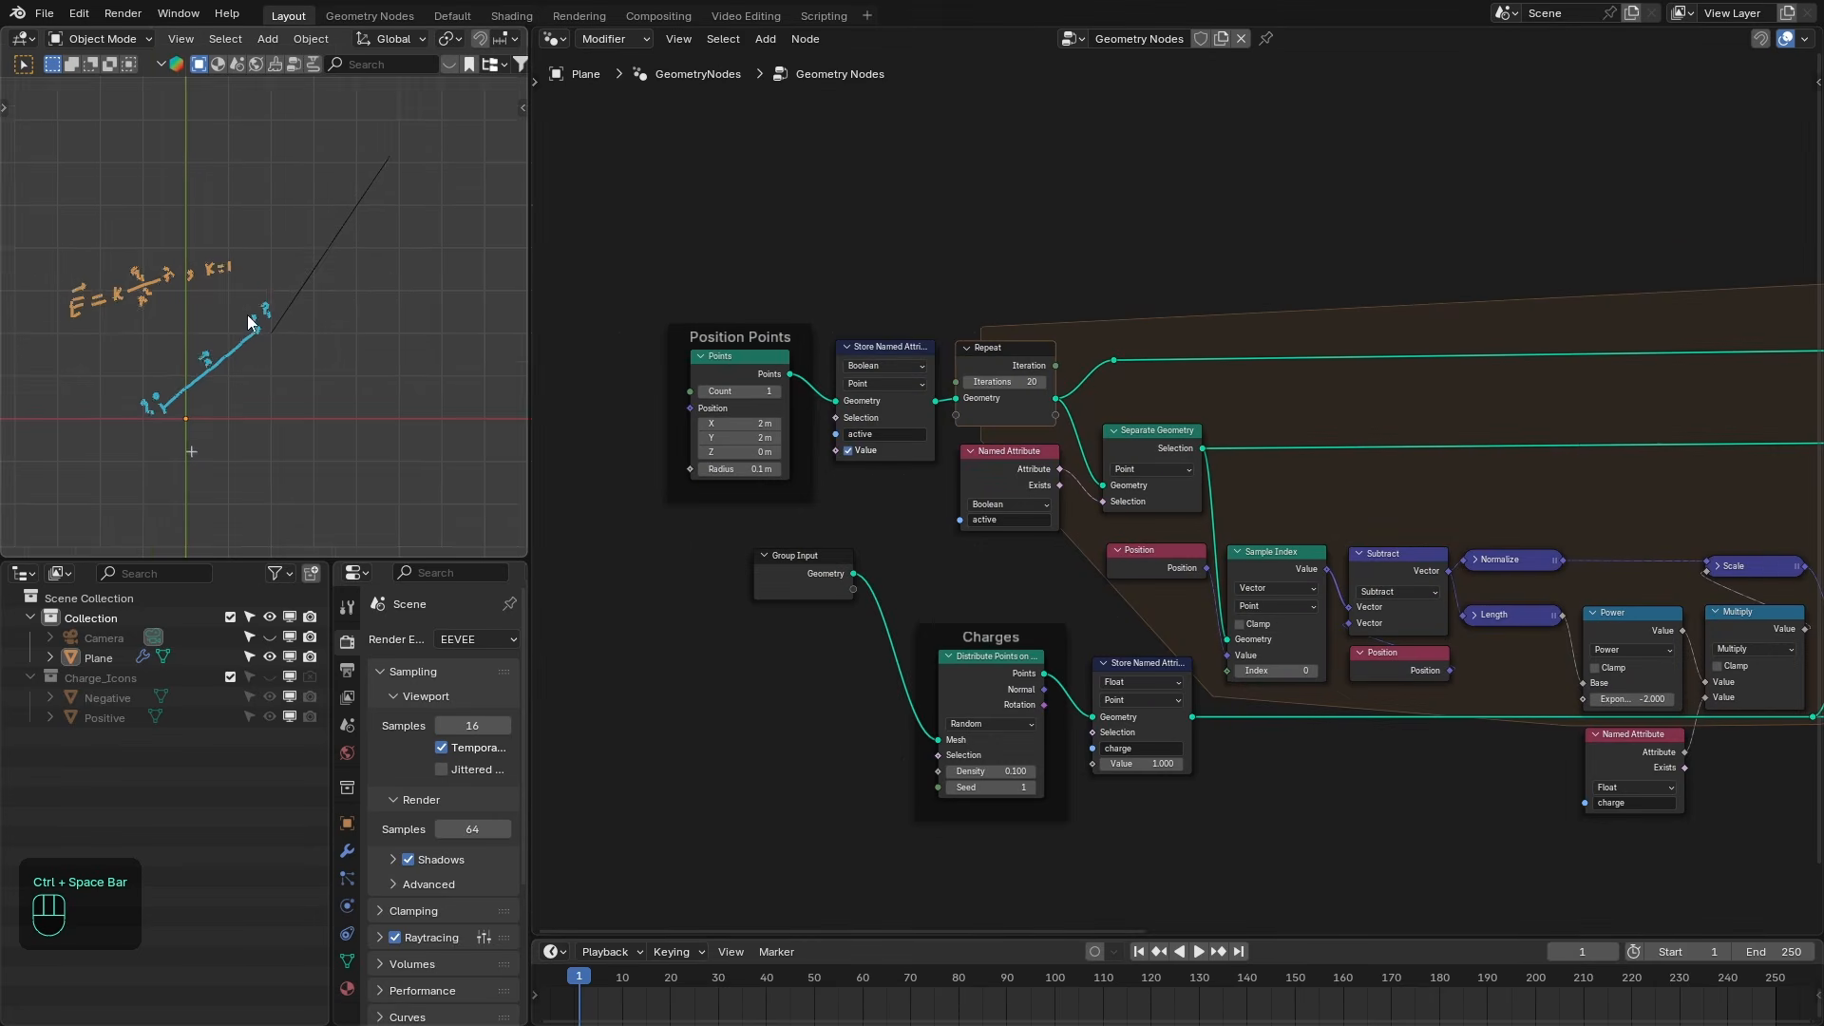
shift+middle_drag(281, 364, 296, 335)
scroll(310, 310, up, 1)
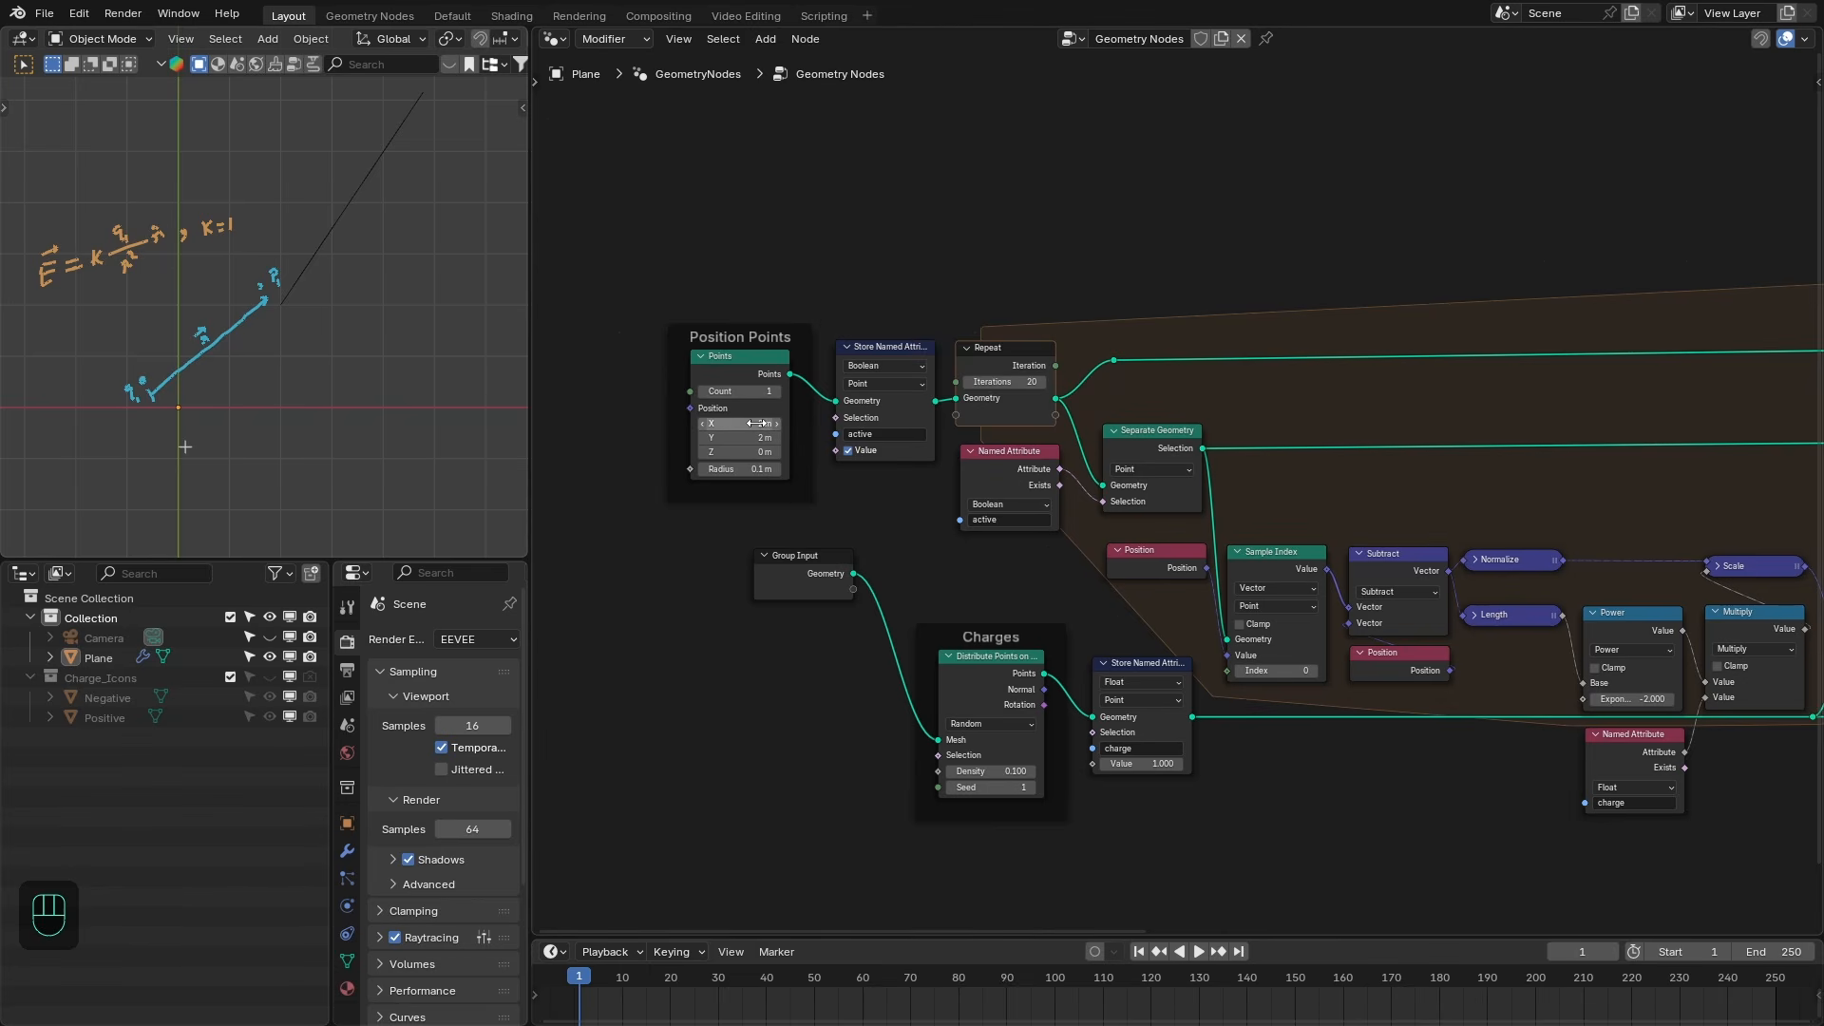
drag(742, 424, 570, 438)
drag(399, 438, 561, 438)
drag(760, 423, 570, 424)
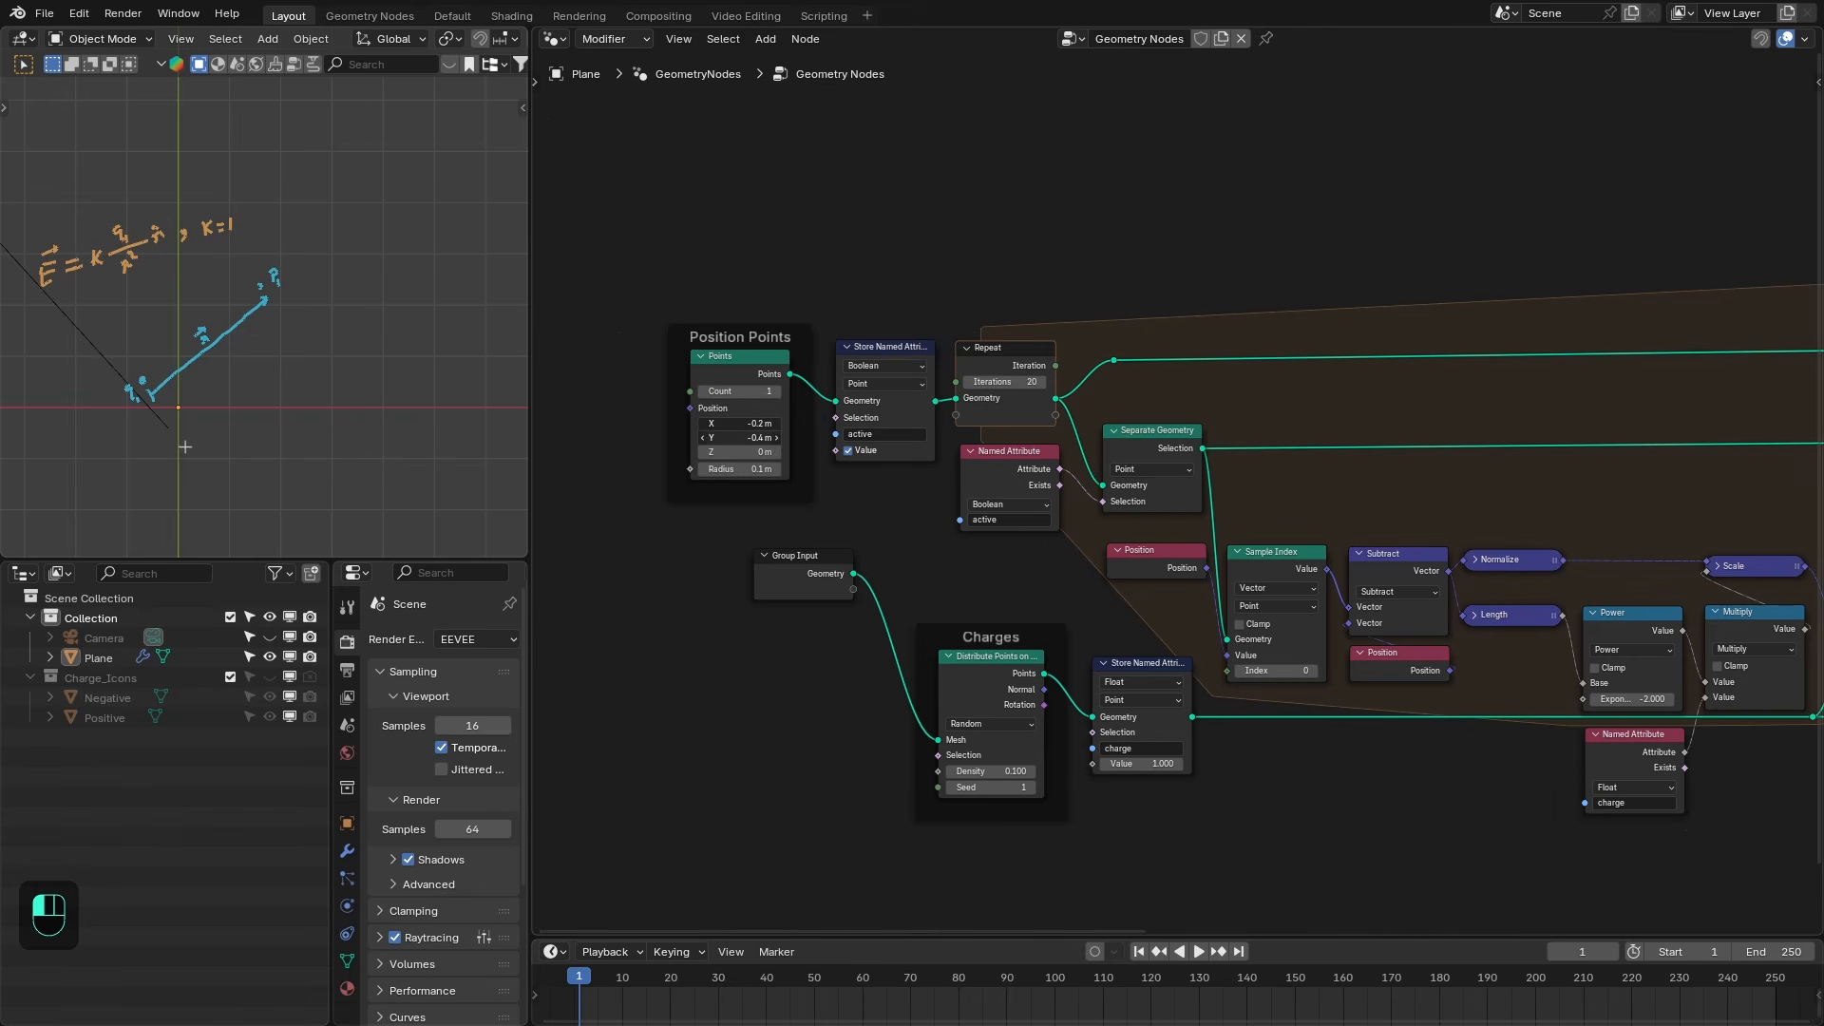
- Show the "More Ch..." and "CL2" annotation layers in the maximized viewport
key(ctrl+space)
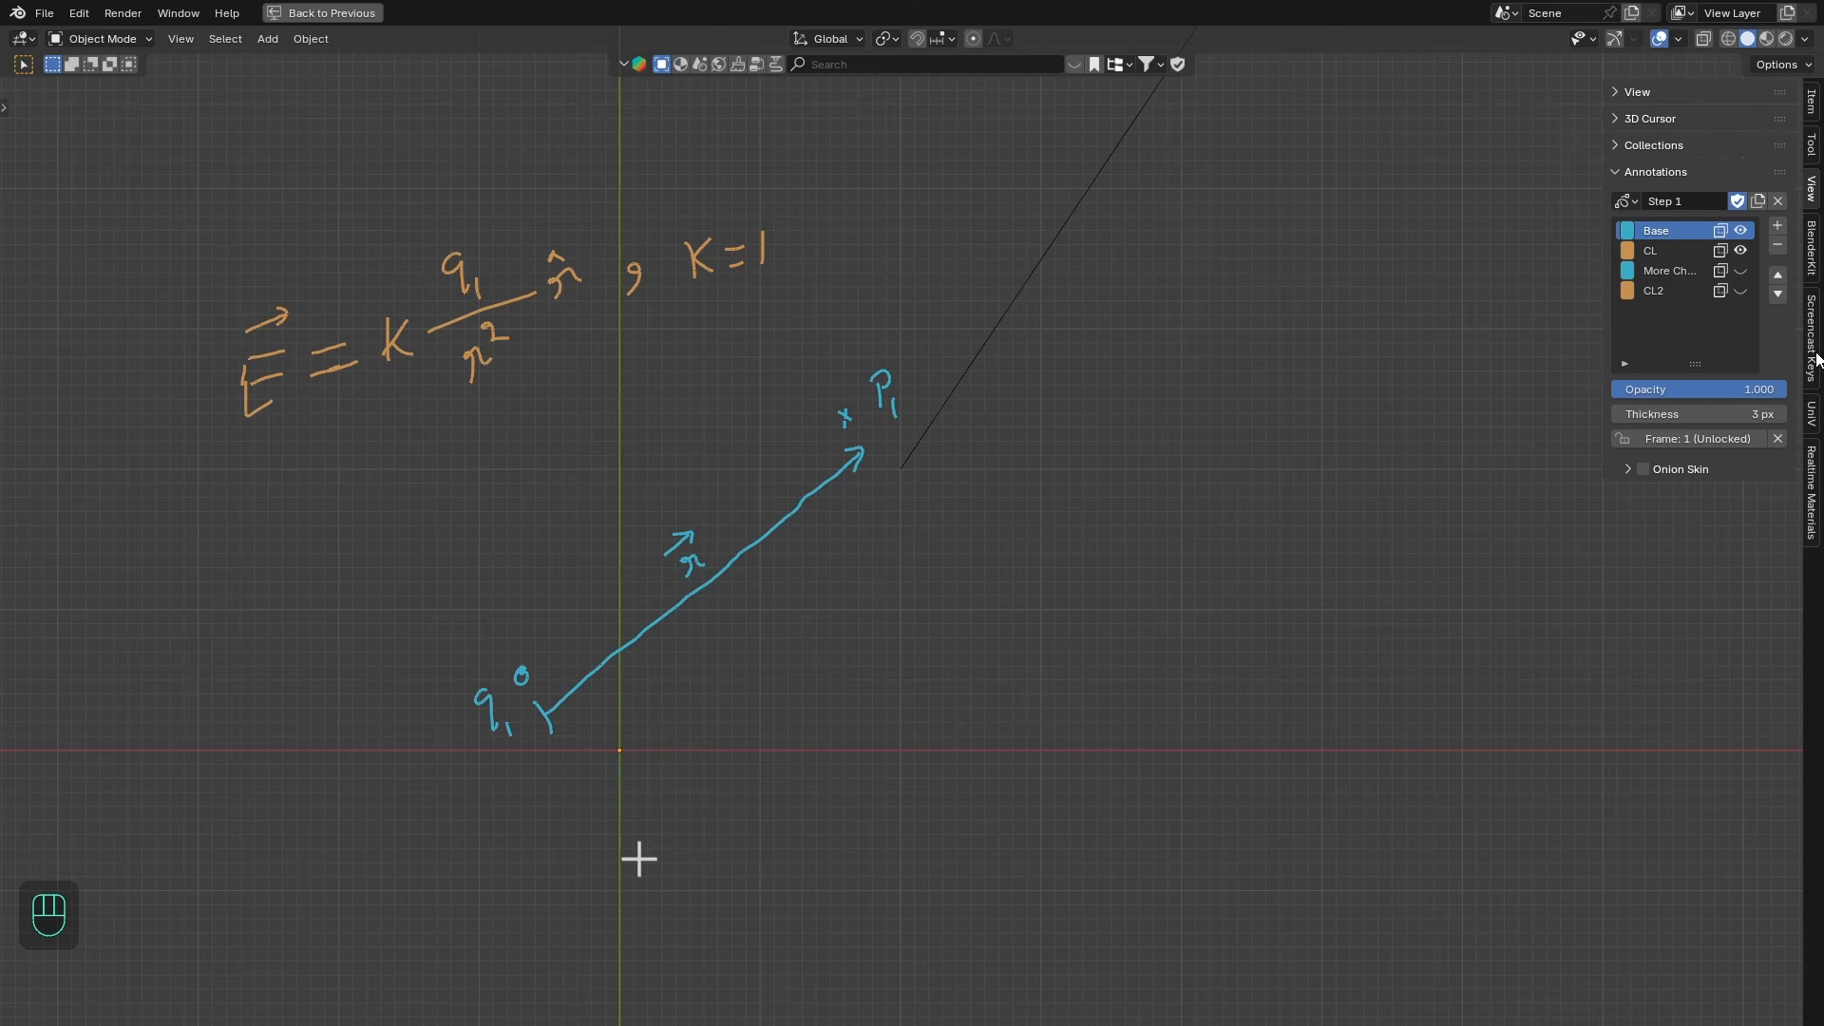
click(1740, 270)
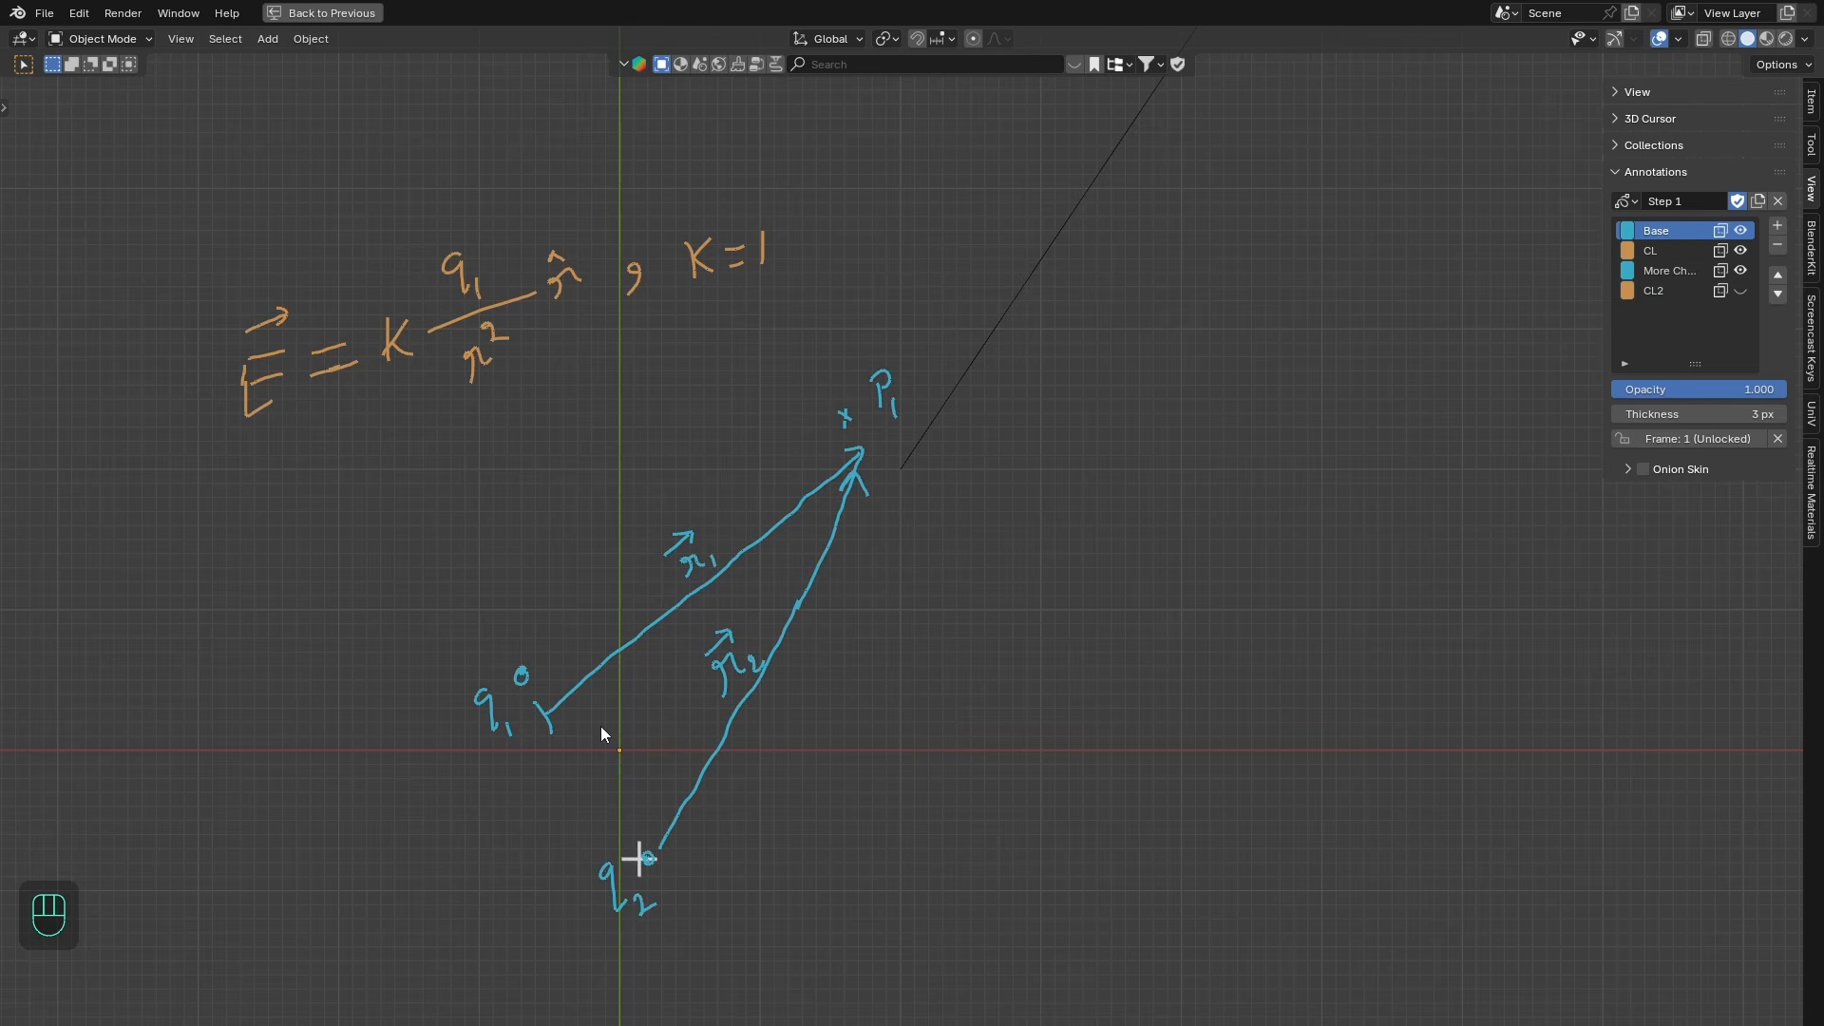
shift+middle_drag(601, 733, 595, 703)
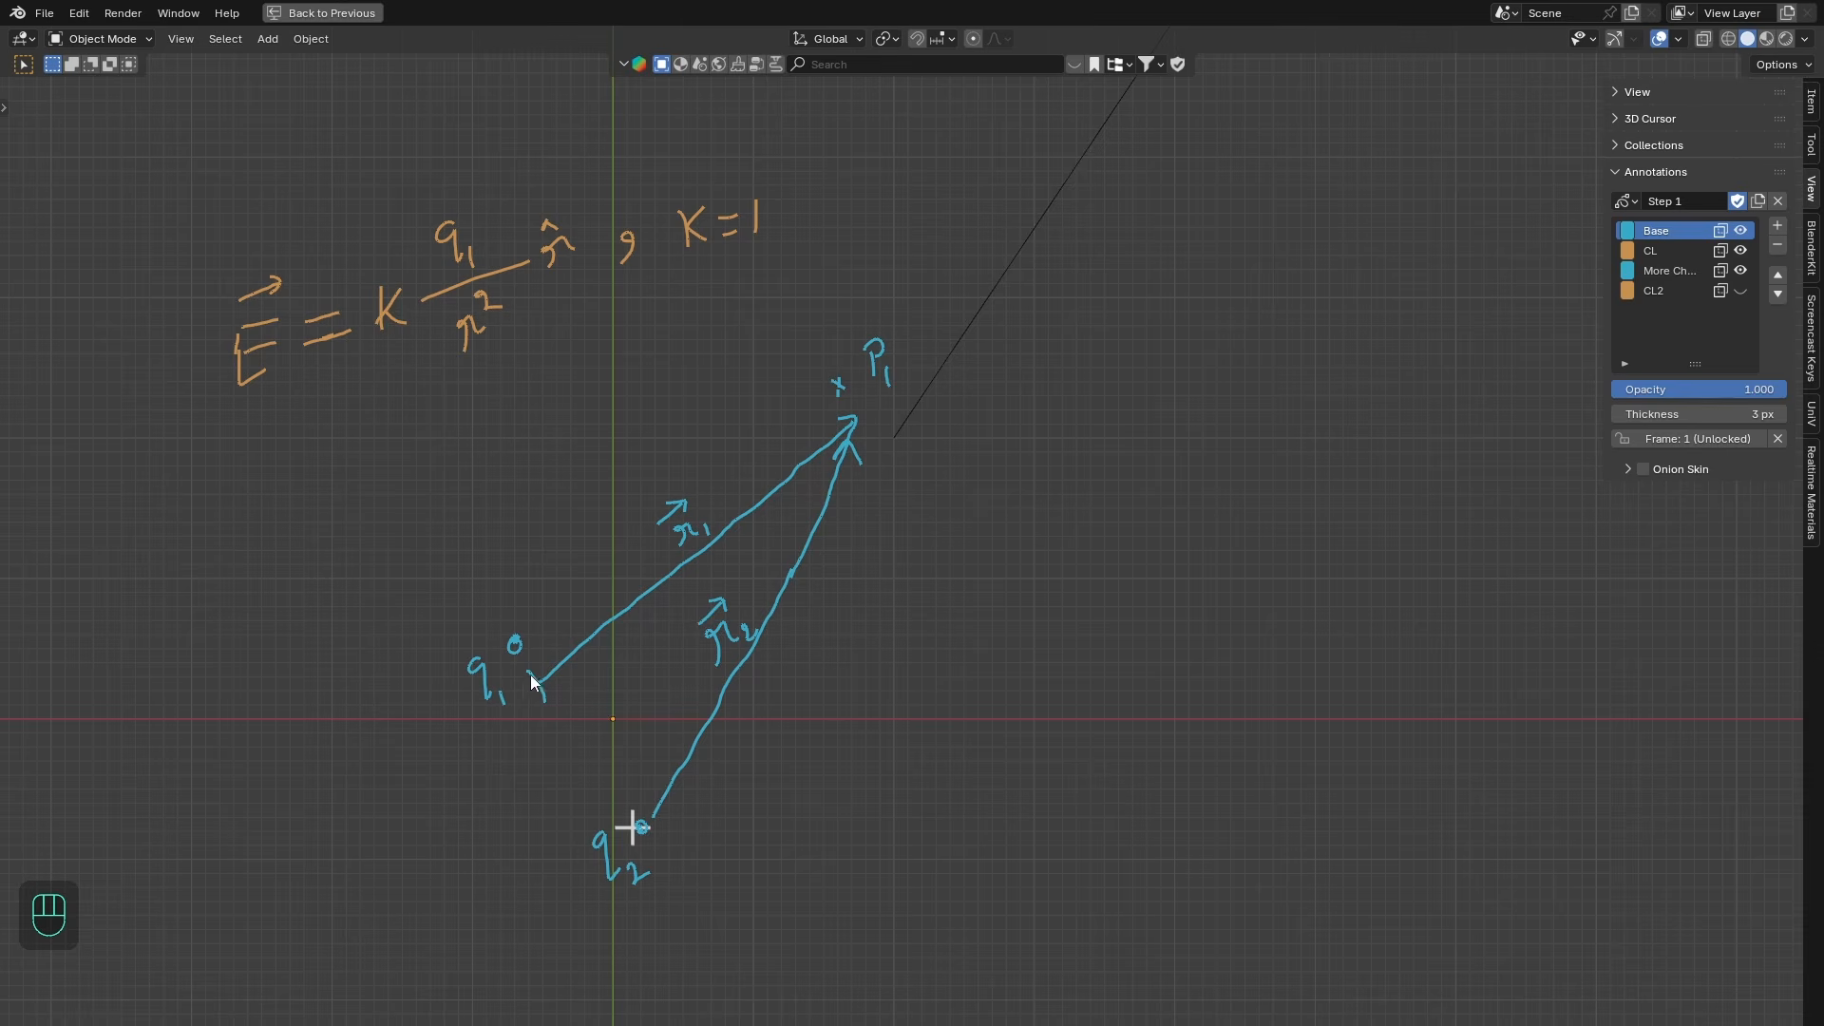
click(1740, 290)
shift+middle_drag(1241, 356, 1196, 363)
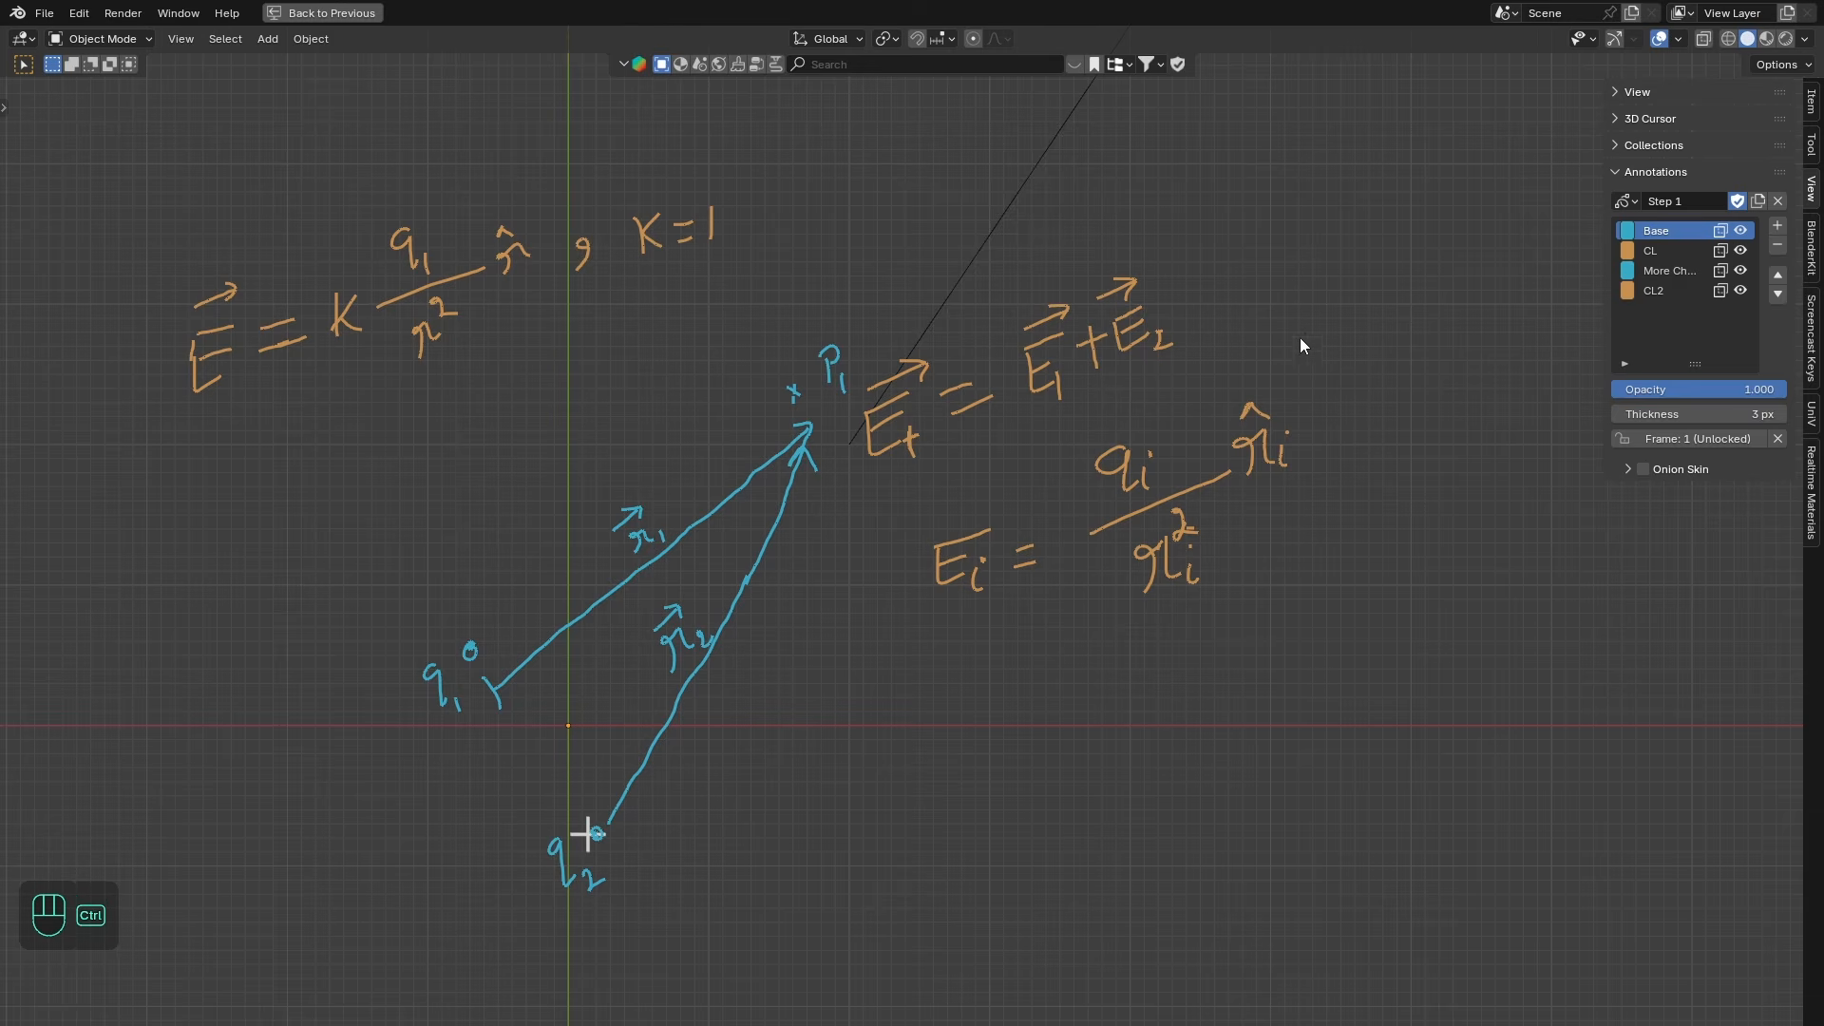
- Raise the Distribute Points on Faces density to 0.300 for the charges
key(ctrl+space)
middle_drag(899, 630, 1066, 492)
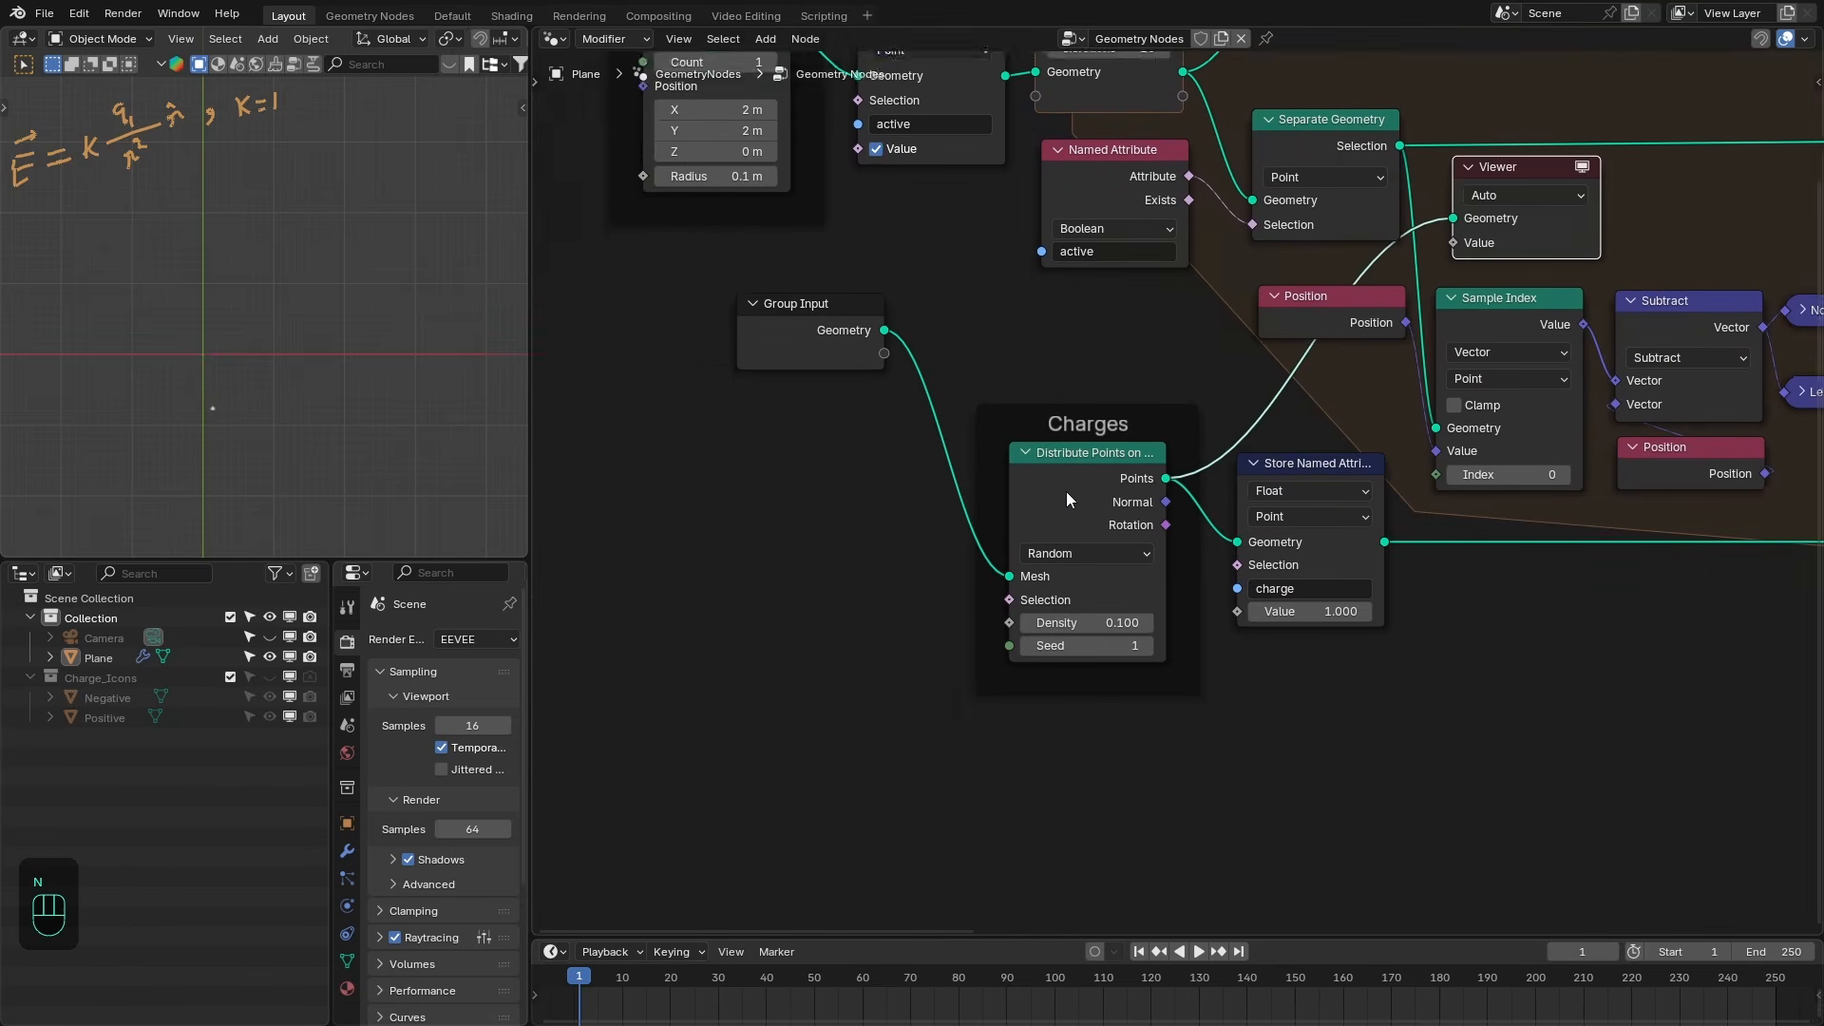
scroll(1066, 492, up, 3)
click(1142, 690)
click(1142, 690)
- Delete the Viewer node near the Separate Geometry node
scroll(1142, 689, down, 1)
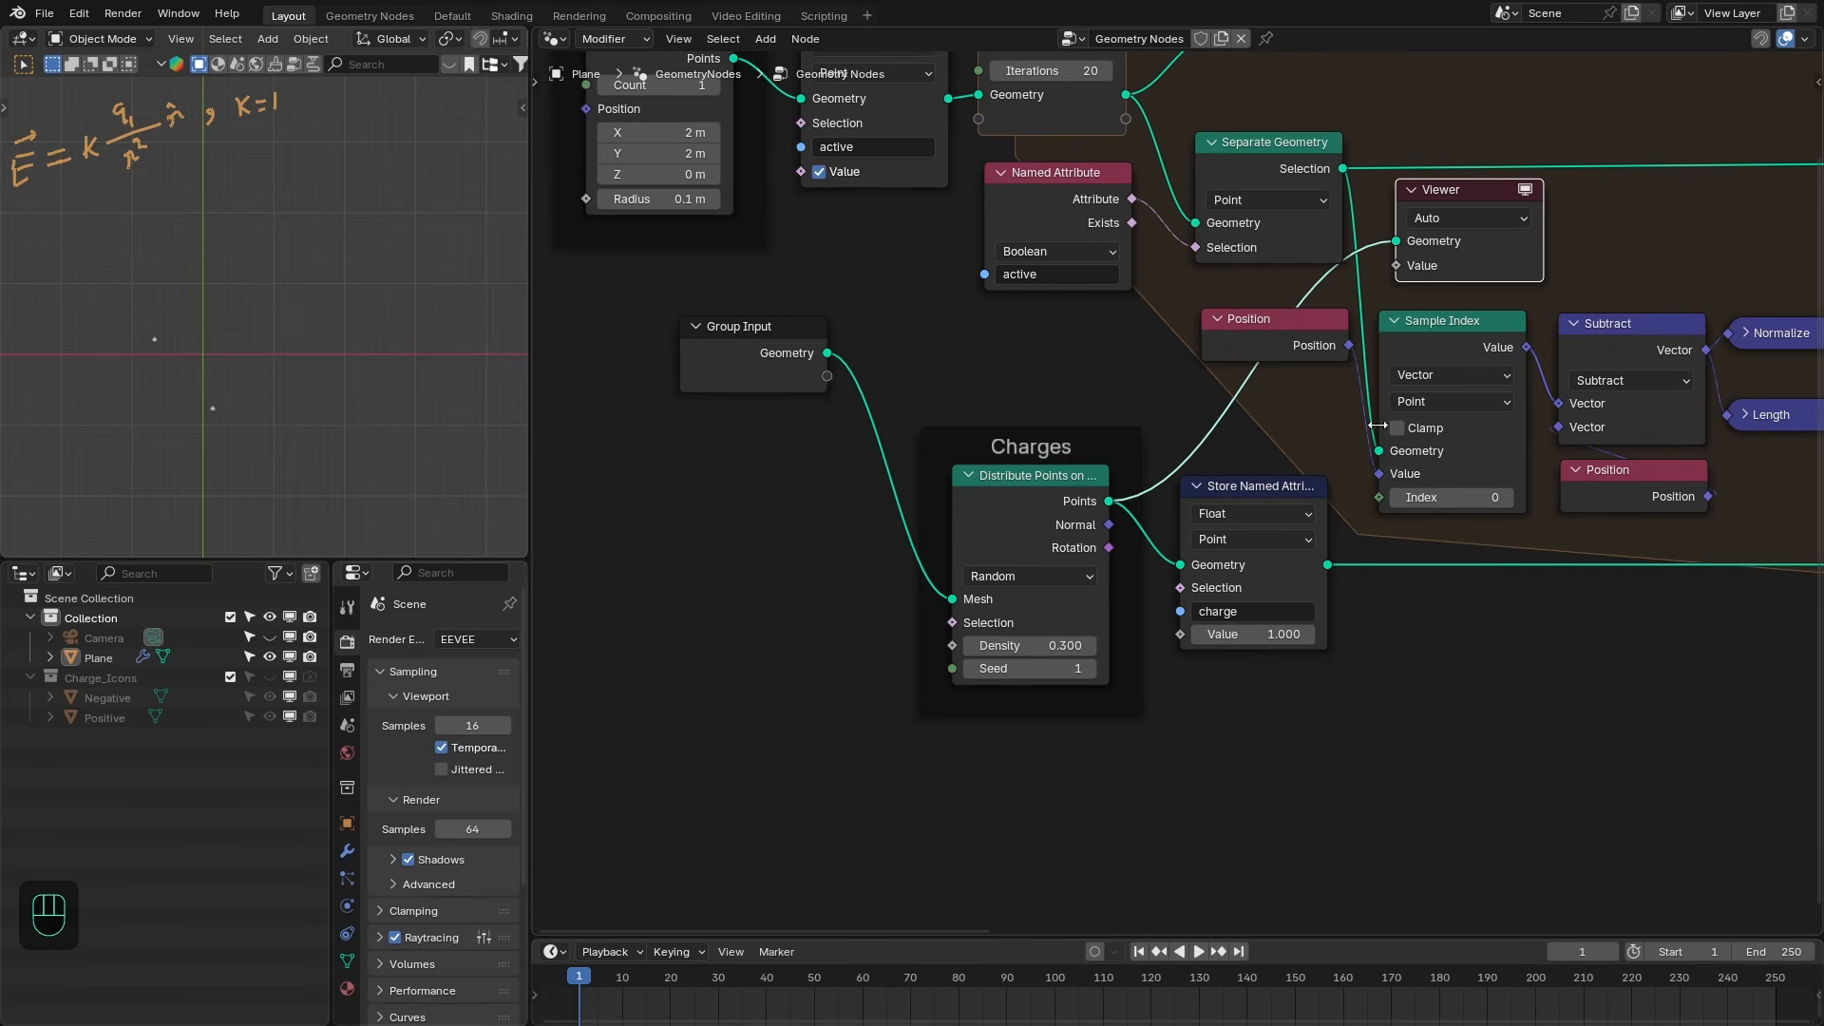
scroll(1189, 570, down, 1)
ctrl+shift+click(1123, 539)
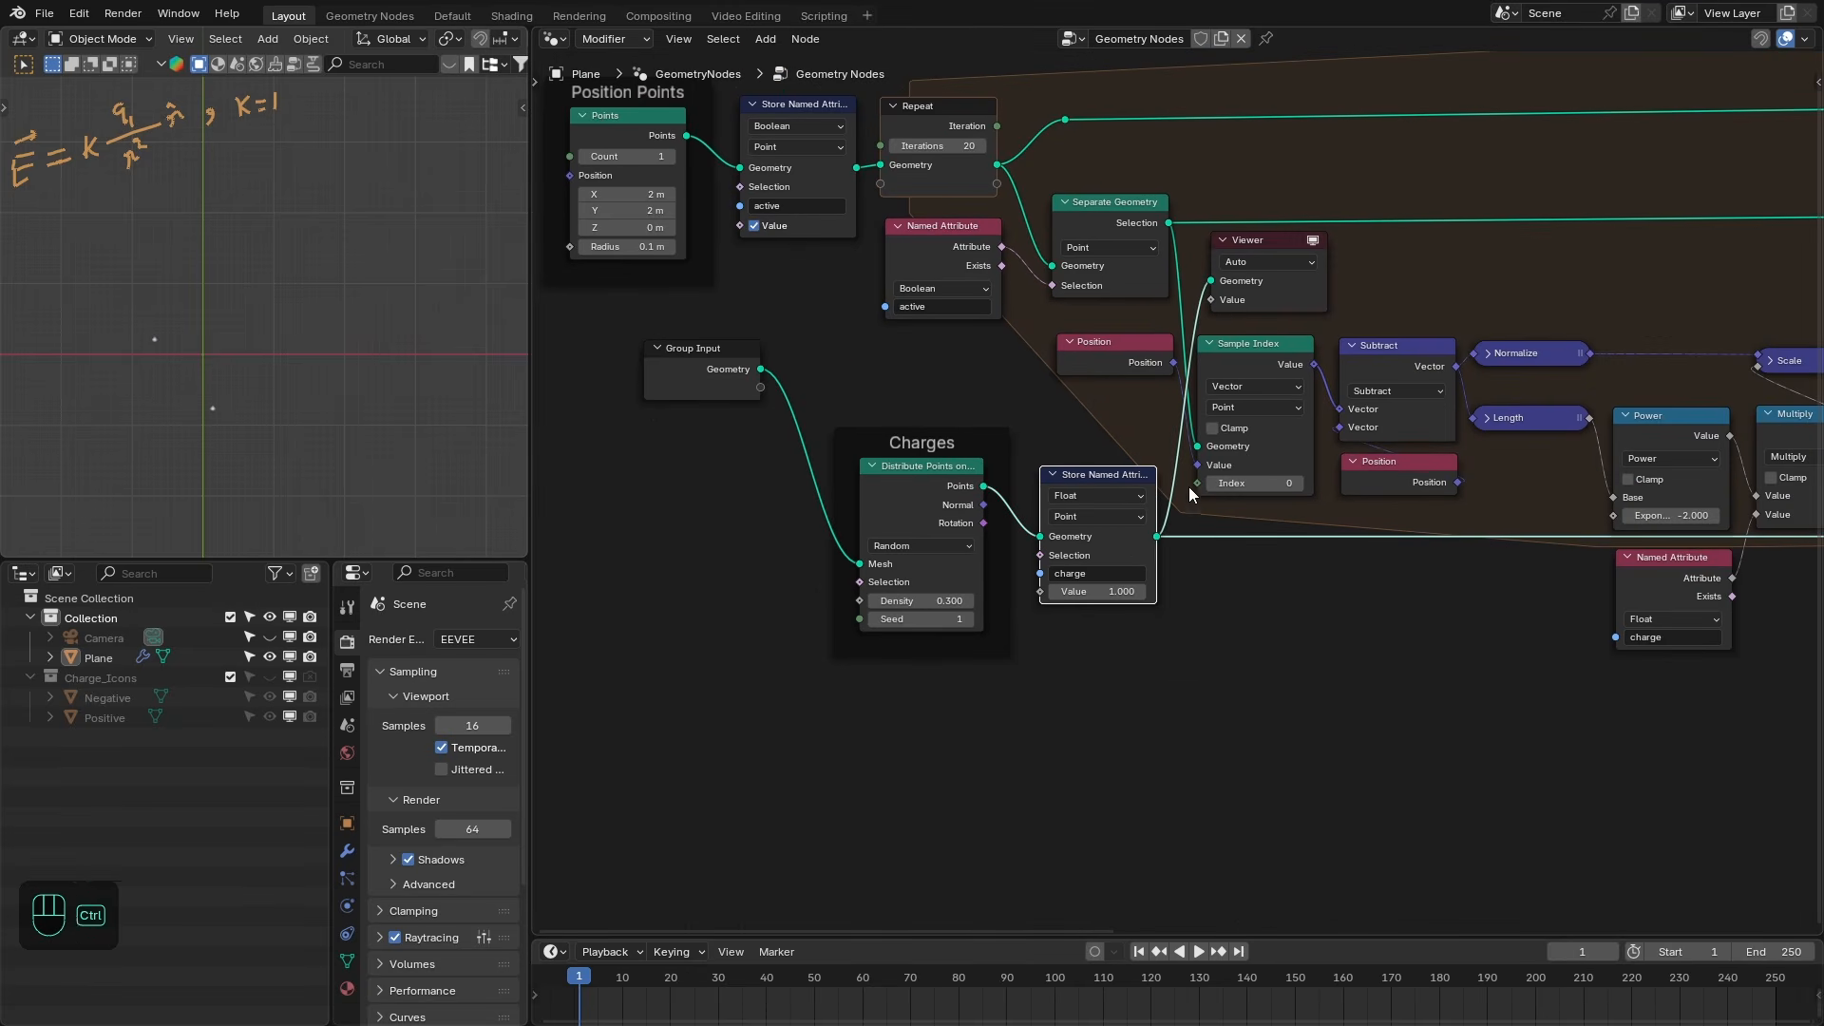
drag(1277, 278, 1443, 585)
scroll(1442, 585, down, 1)
middle_drag(1442, 584, 1087, 623)
key(x)
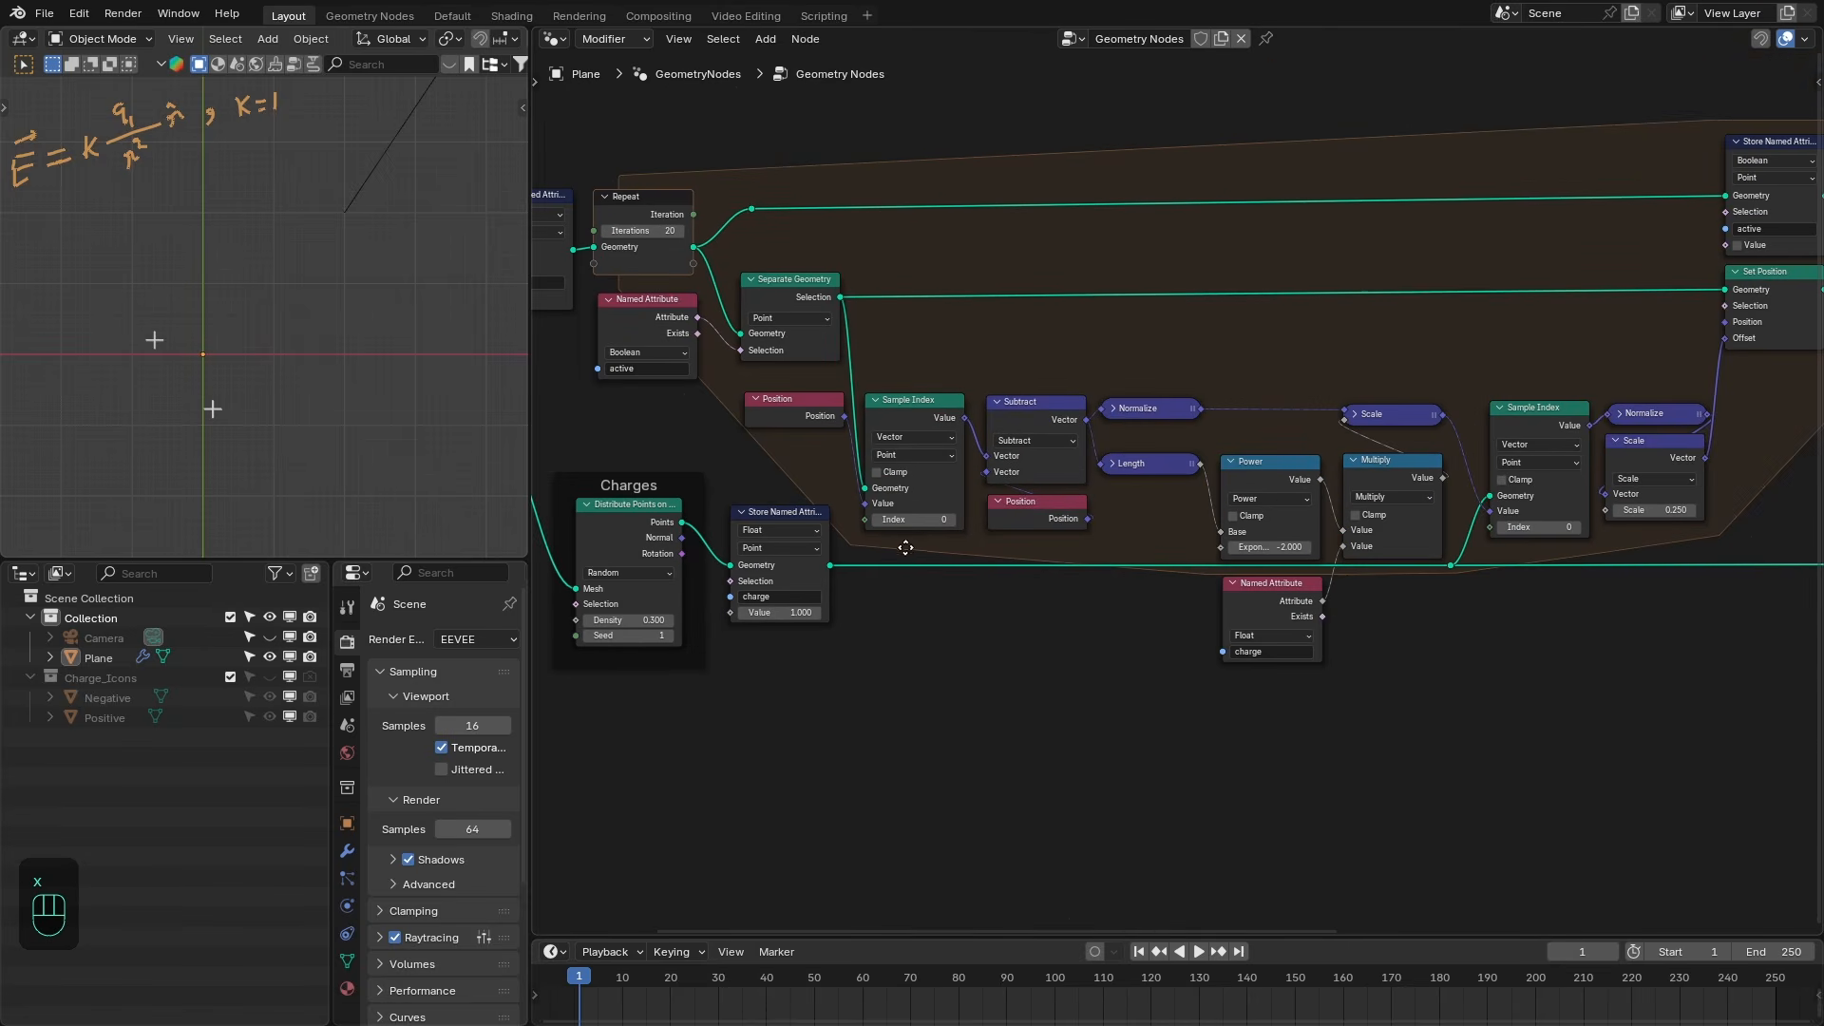
middle_drag(1112, 547, 1218, 557)
middle_drag(1650, 498, 1319, 501)
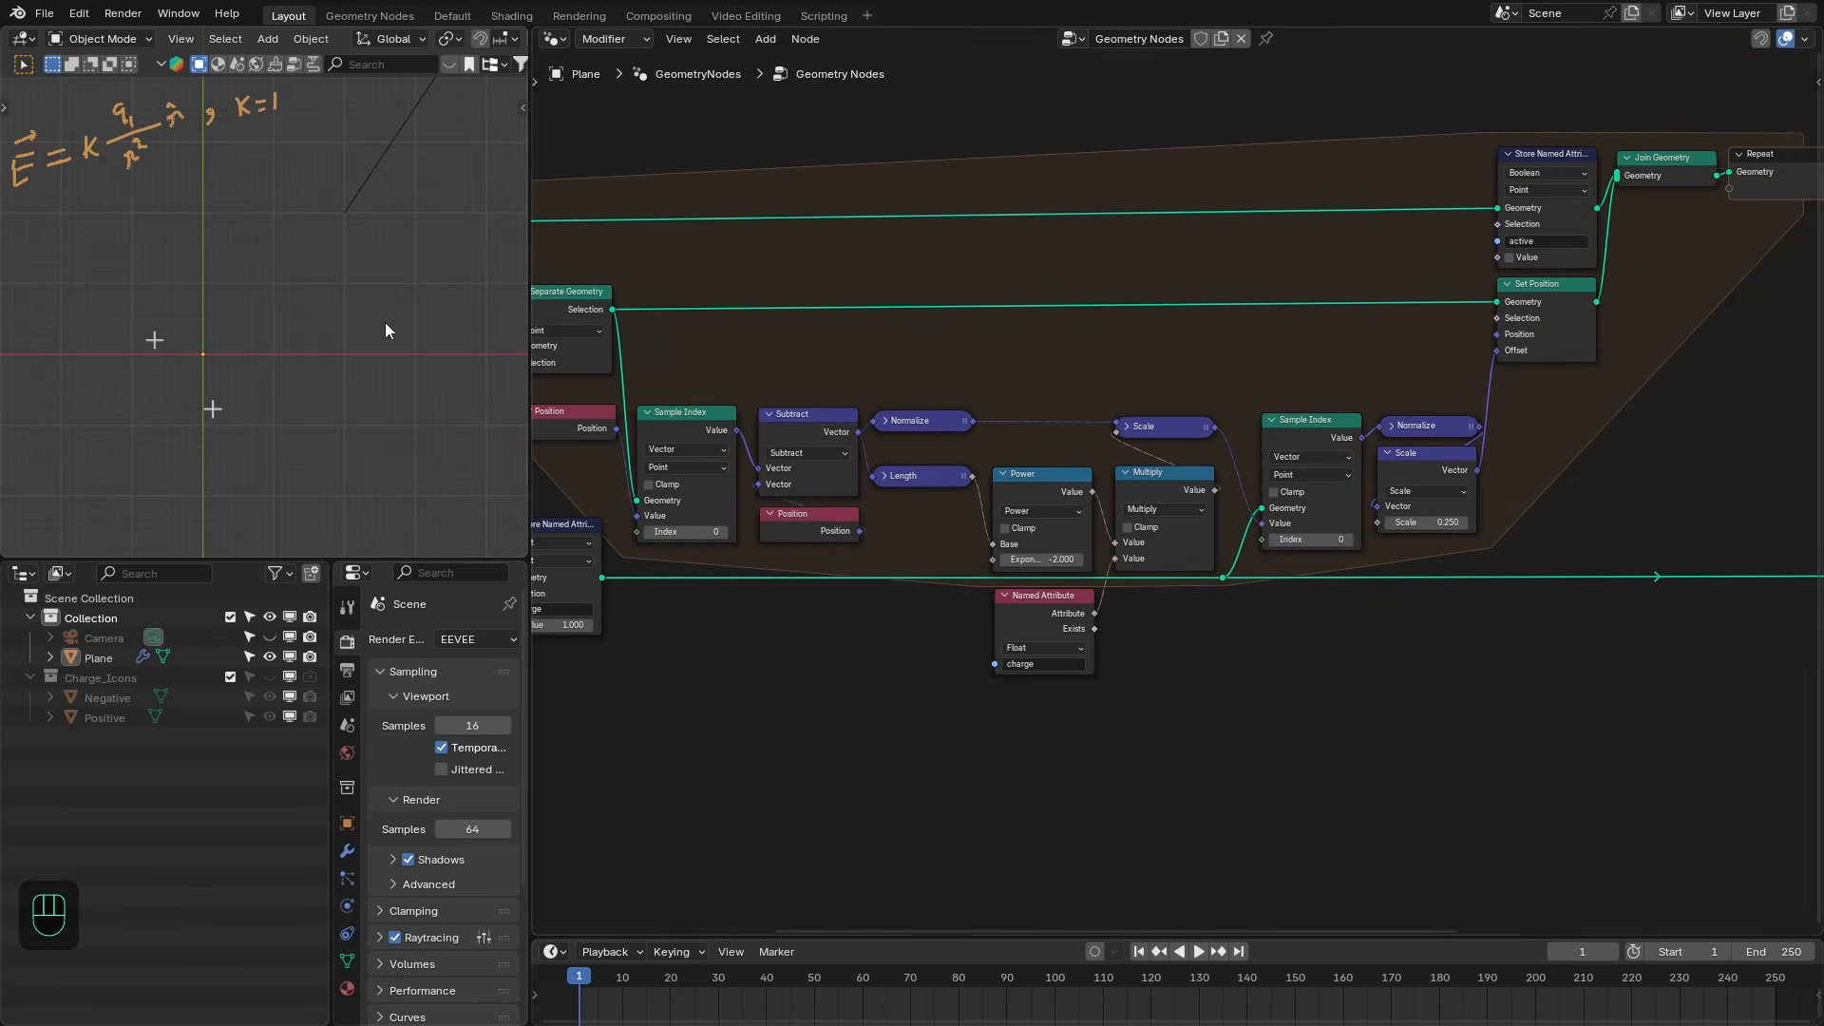
- Attach a Viewer node to the Scale node's output to inspect the per-point field vectors
middle_drag(1085, 371, 1272, 354)
scroll(1286, 395, up, 2)
ctrl+shift+click(1428, 588)
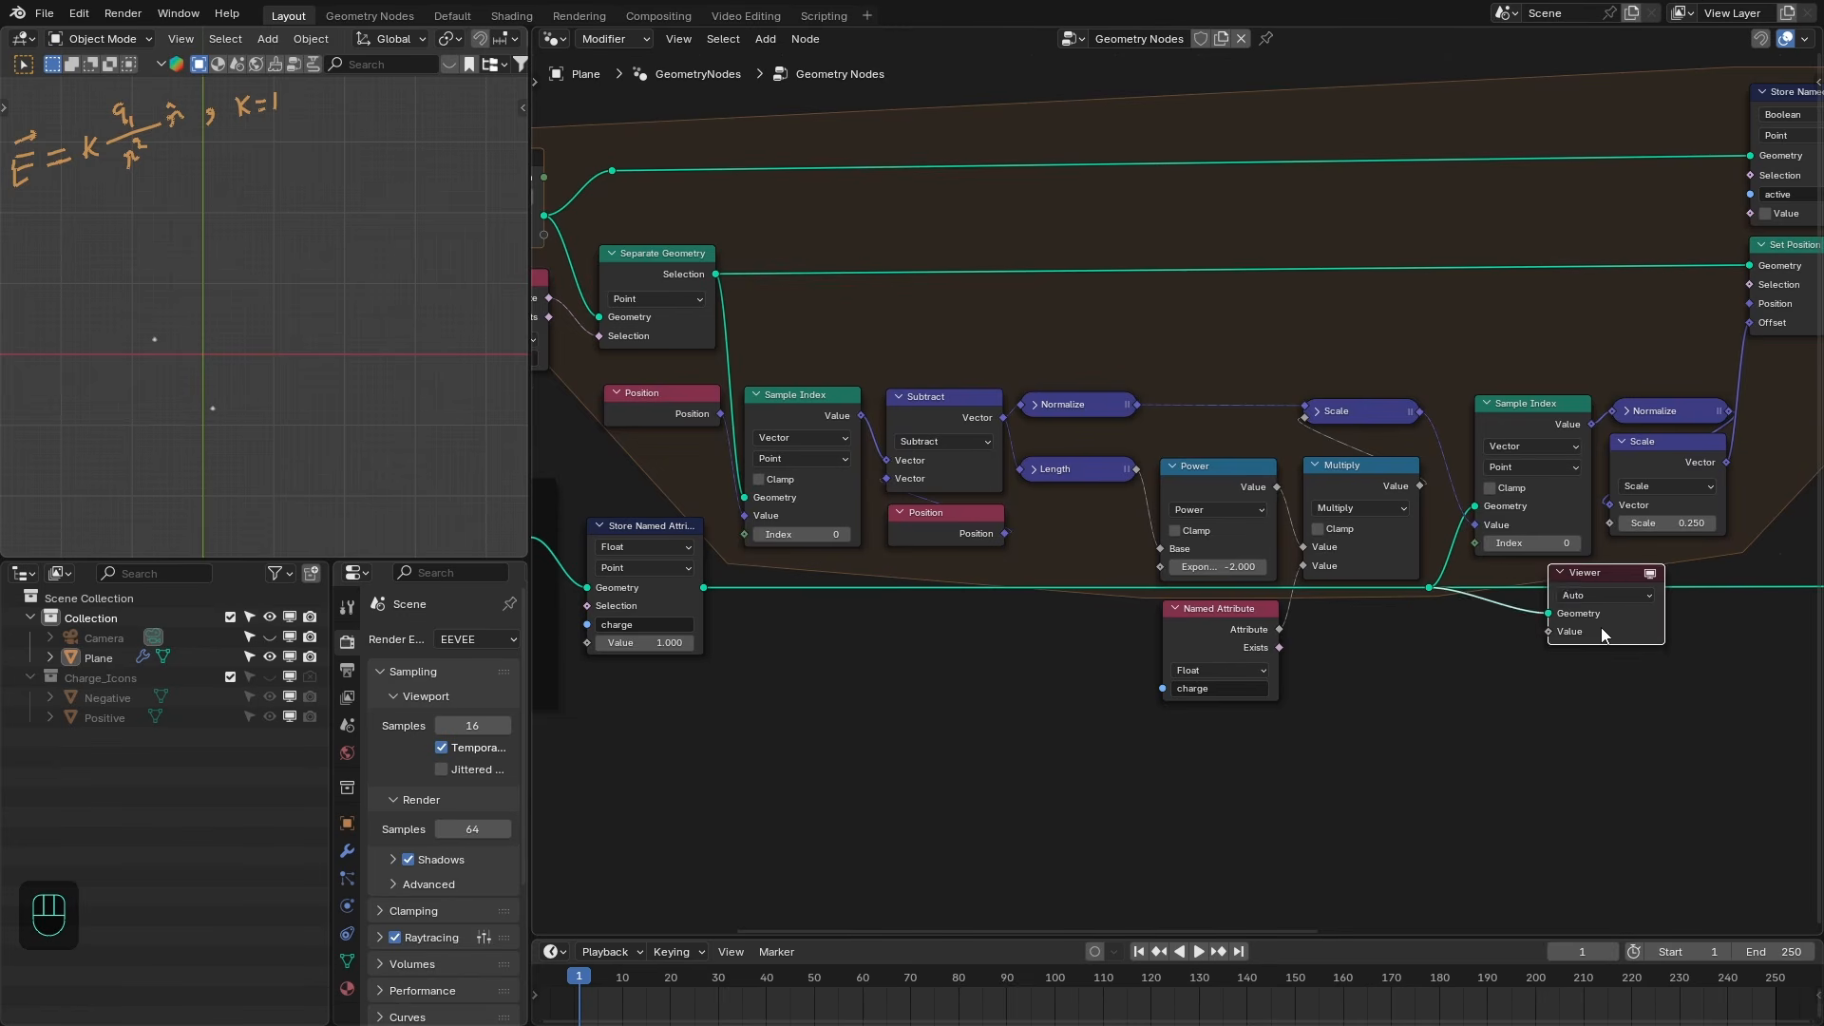
drag(1601, 627, 1565, 693)
ctrl+shift+click(1371, 407)
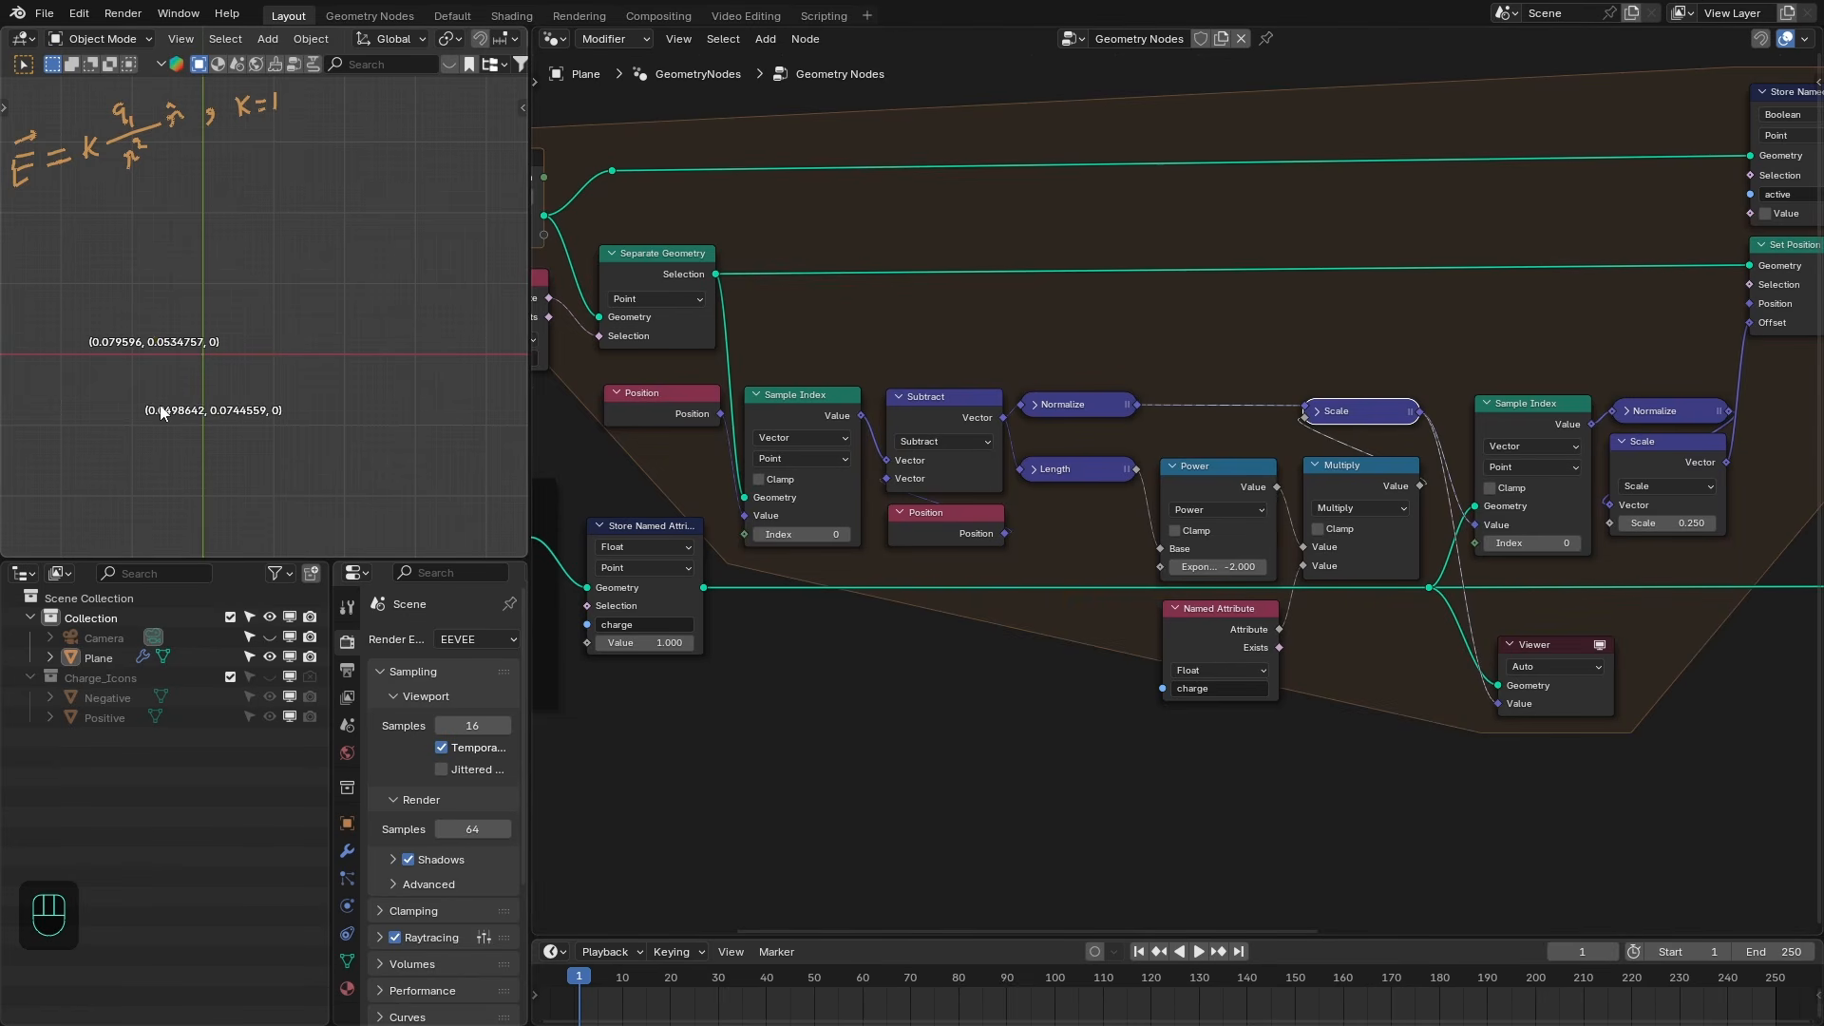
- Preview the Set Position geometry and the Sample Index value through the Viewer
scroll(254, 361, up, 2)
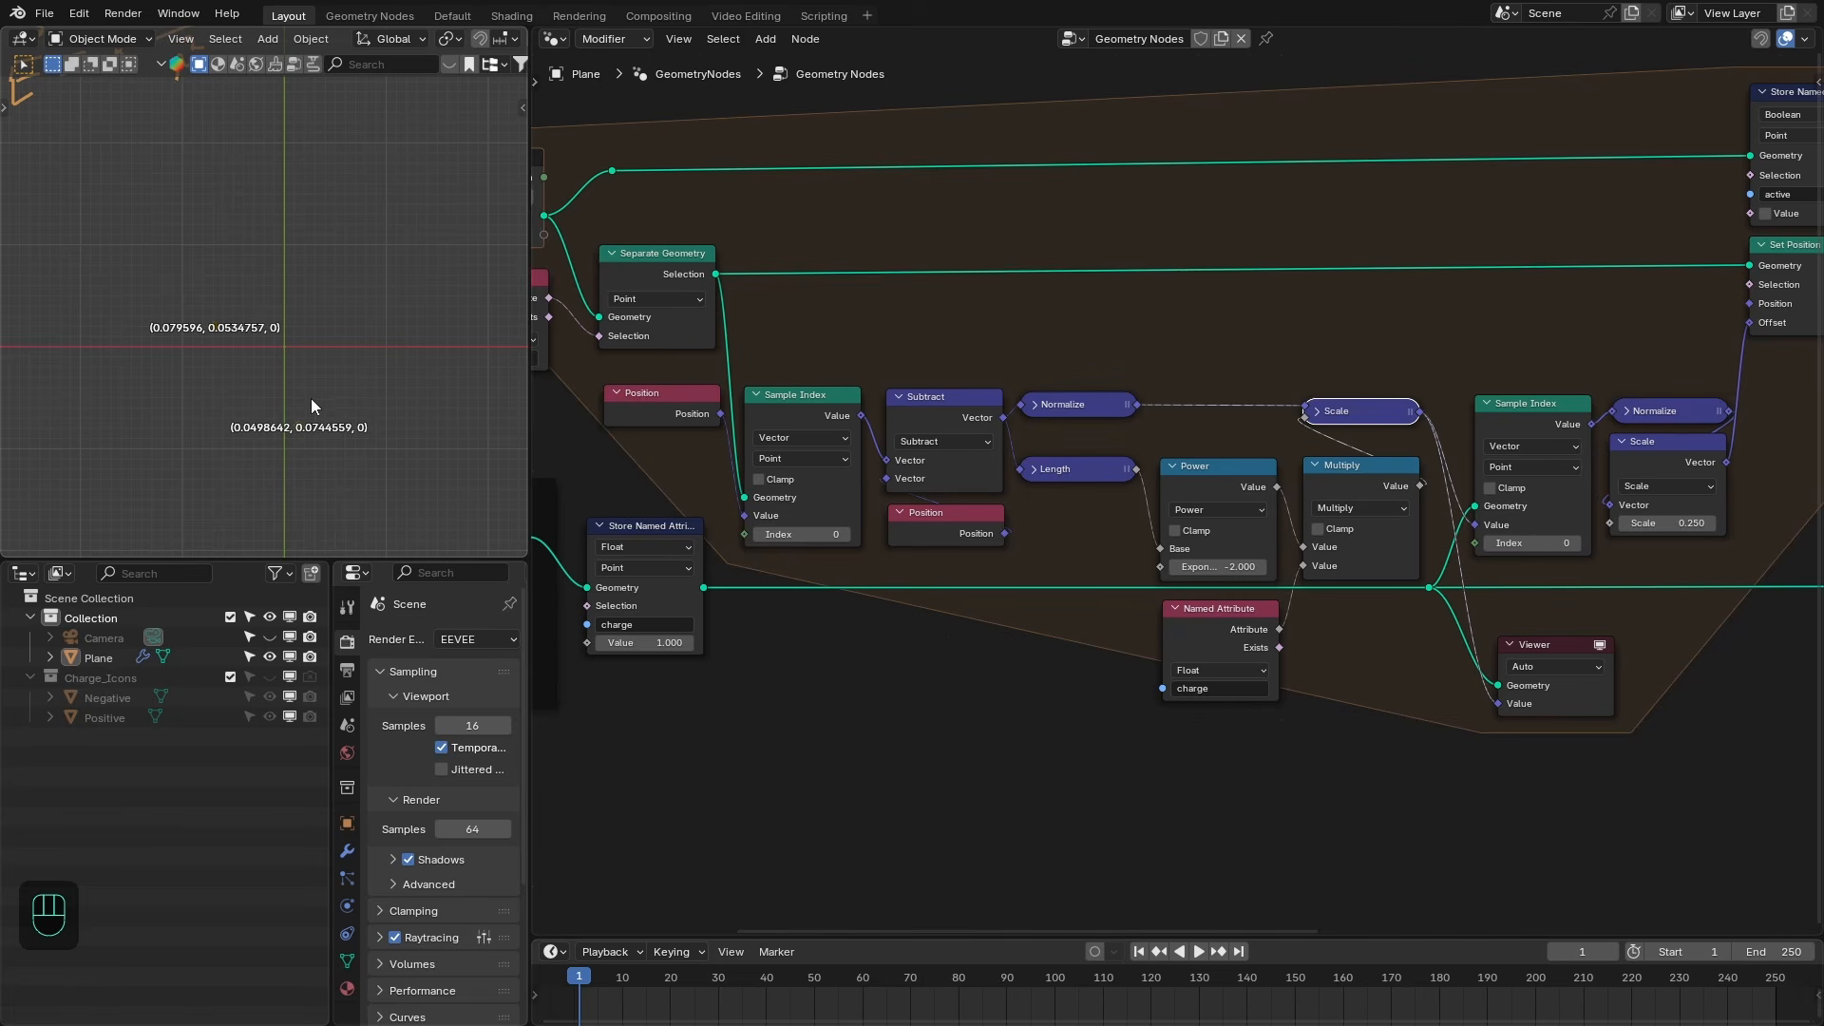
middle_drag(1602, 591, 1319, 672)
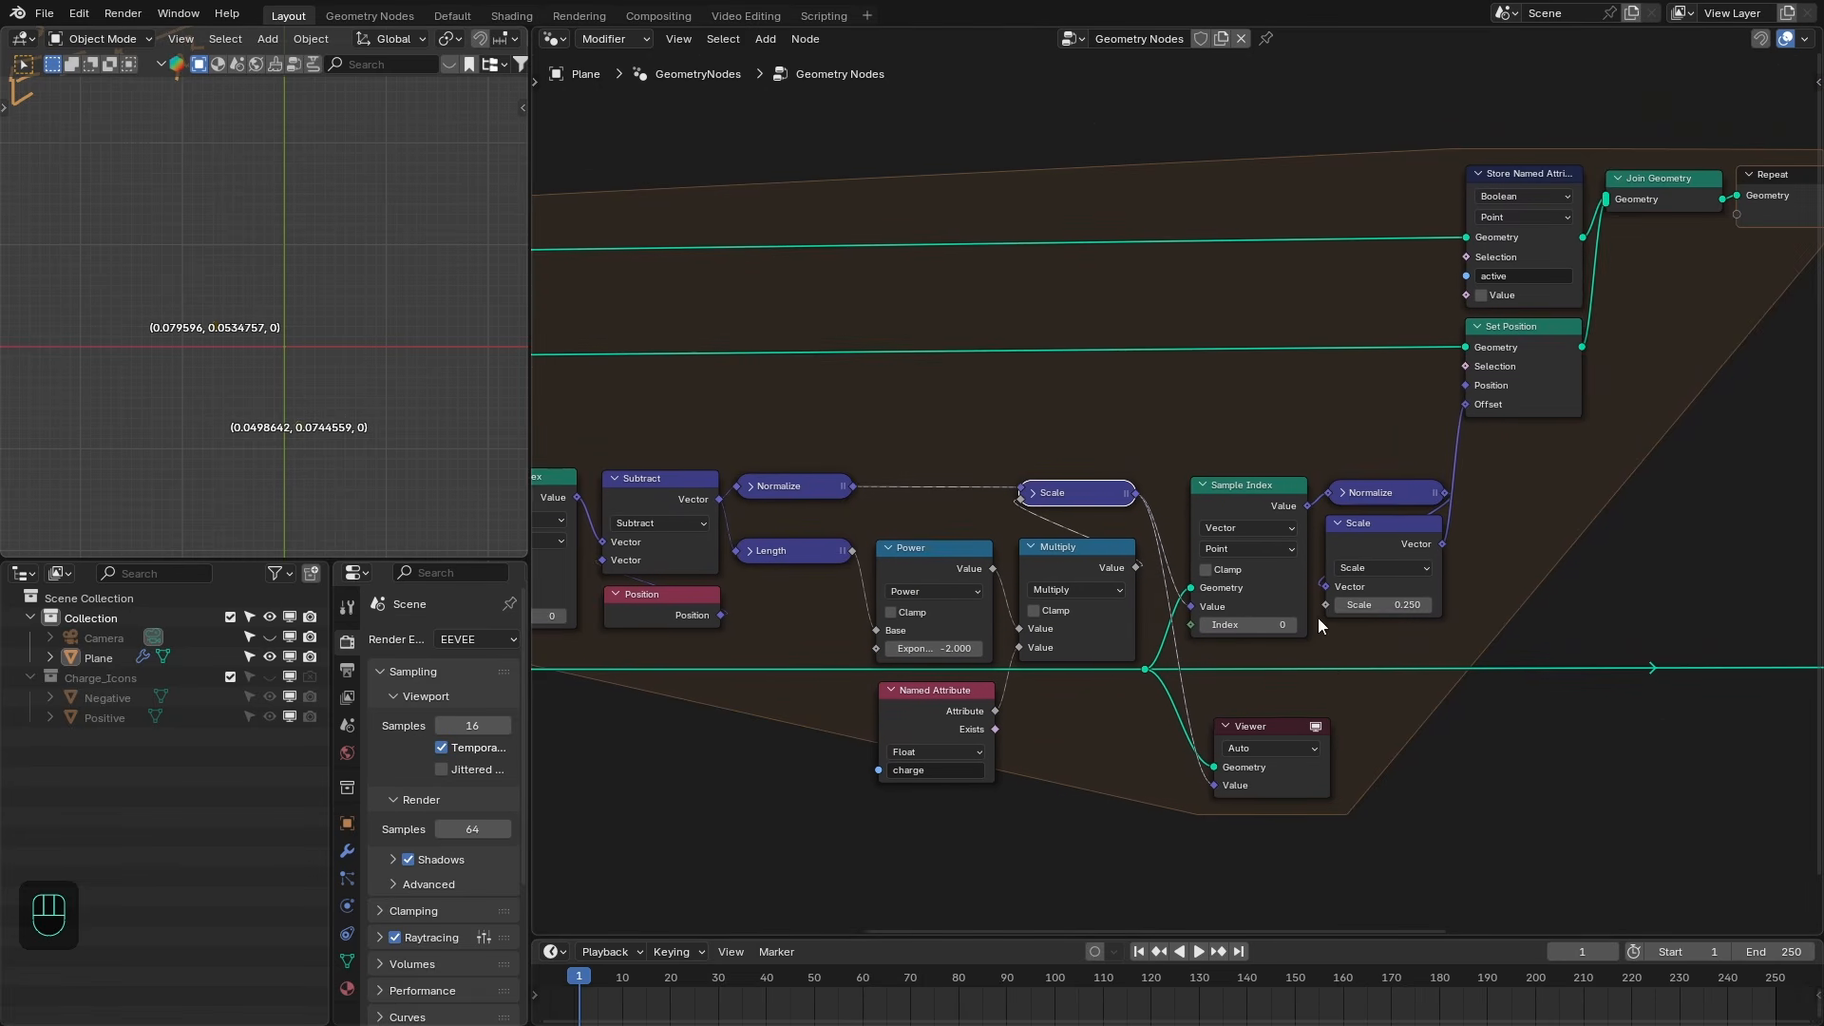
shift+right_drag(1281, 332, 1292, 376)
ctrl+shift+click(1285, 353)
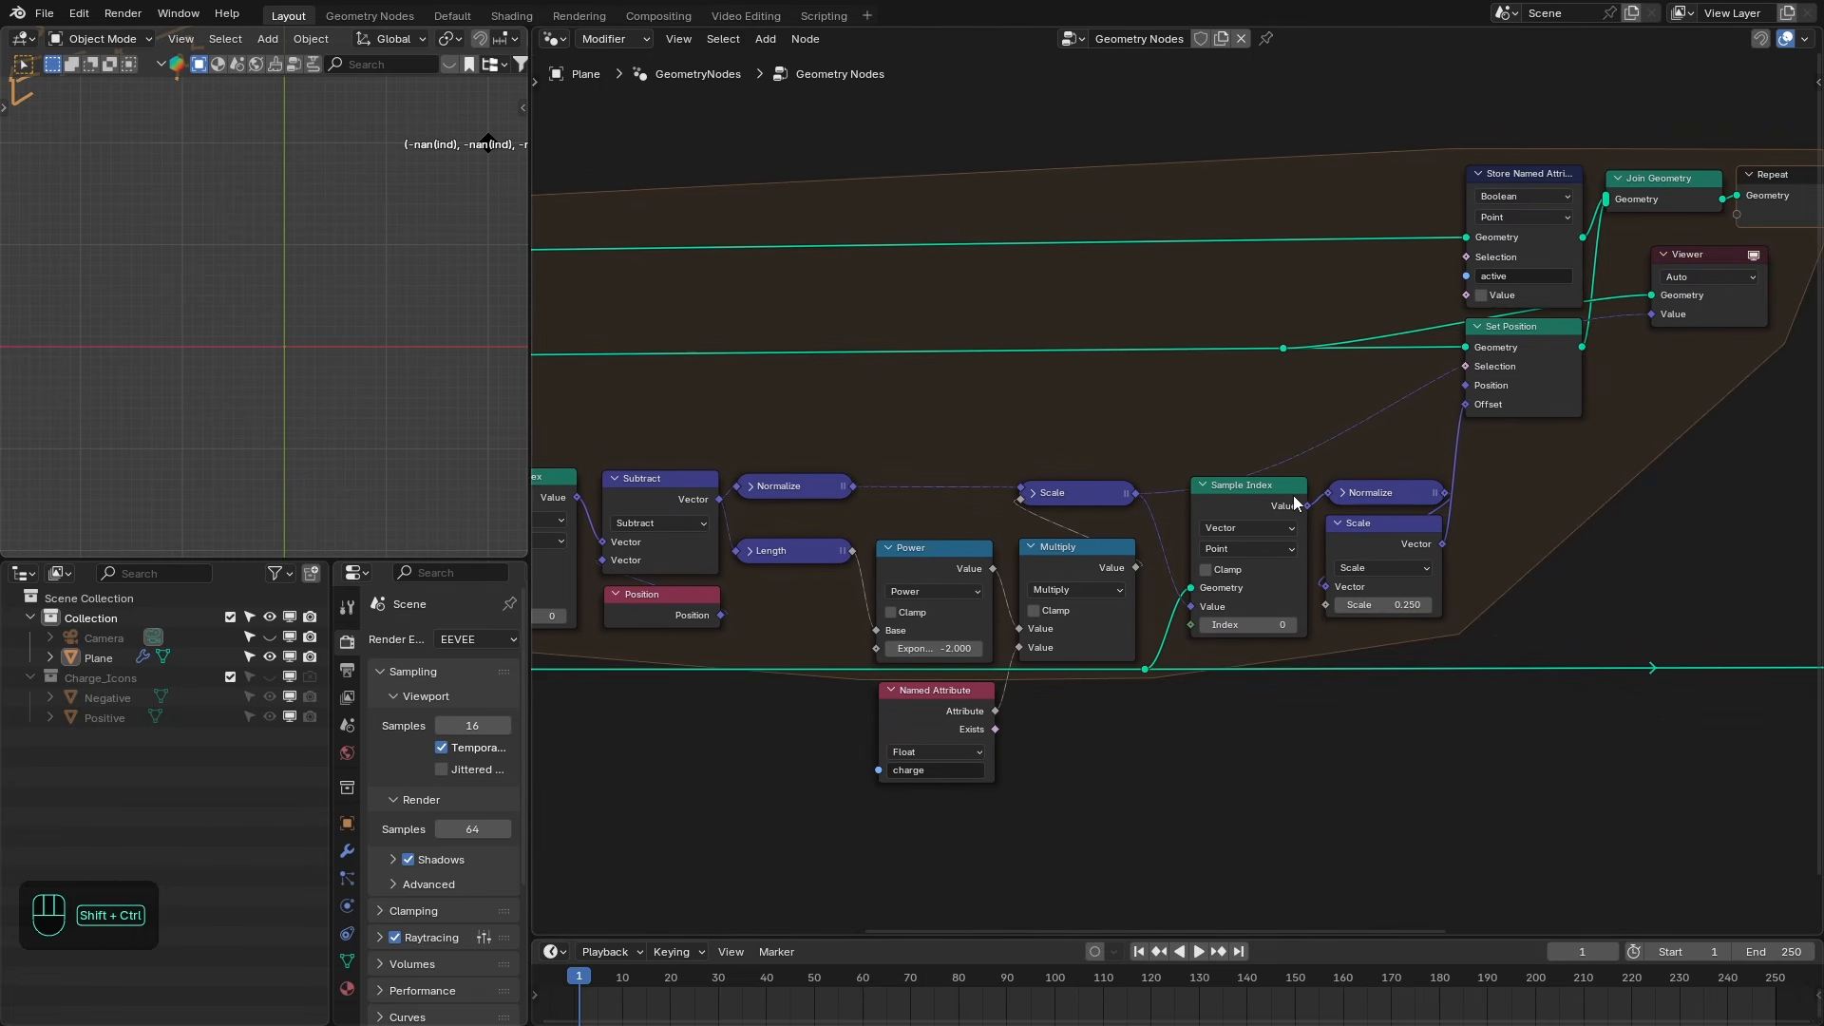
ctrl+shift+click(1302, 499)
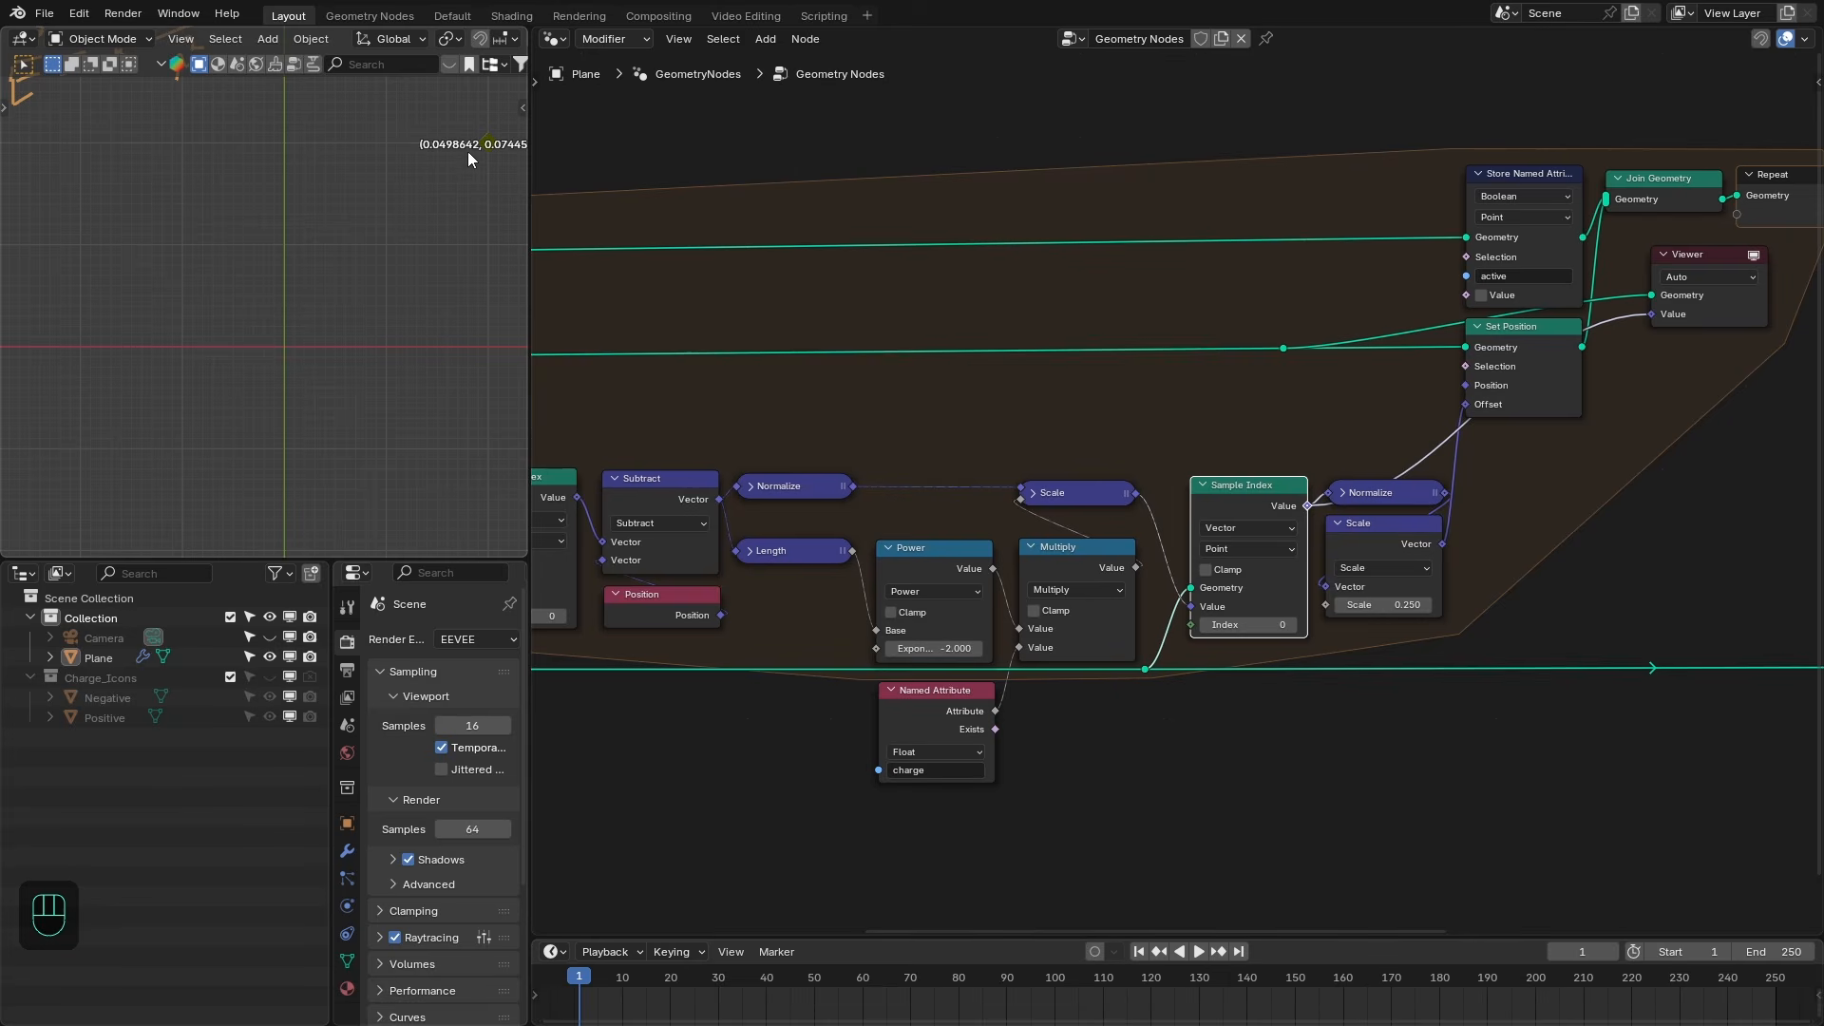
shift+middle_drag(467, 151, 463, 188)
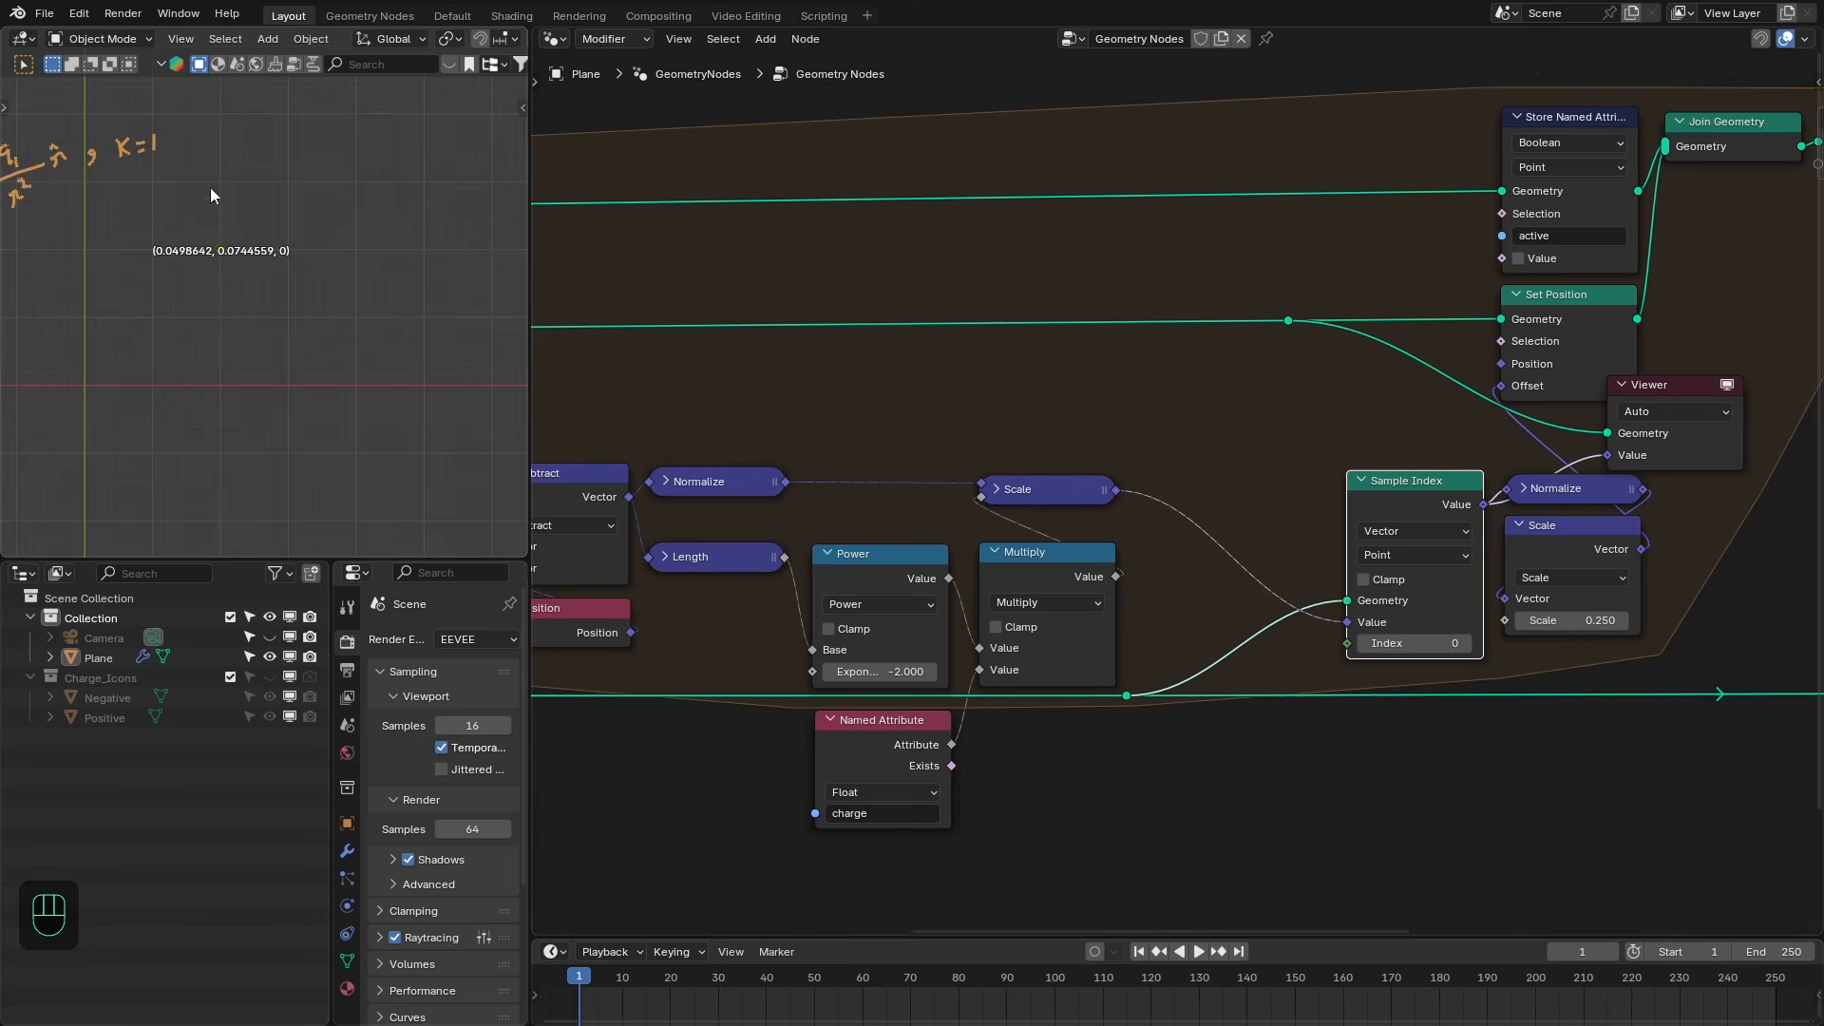
scroll(1029, 507, up, 1)
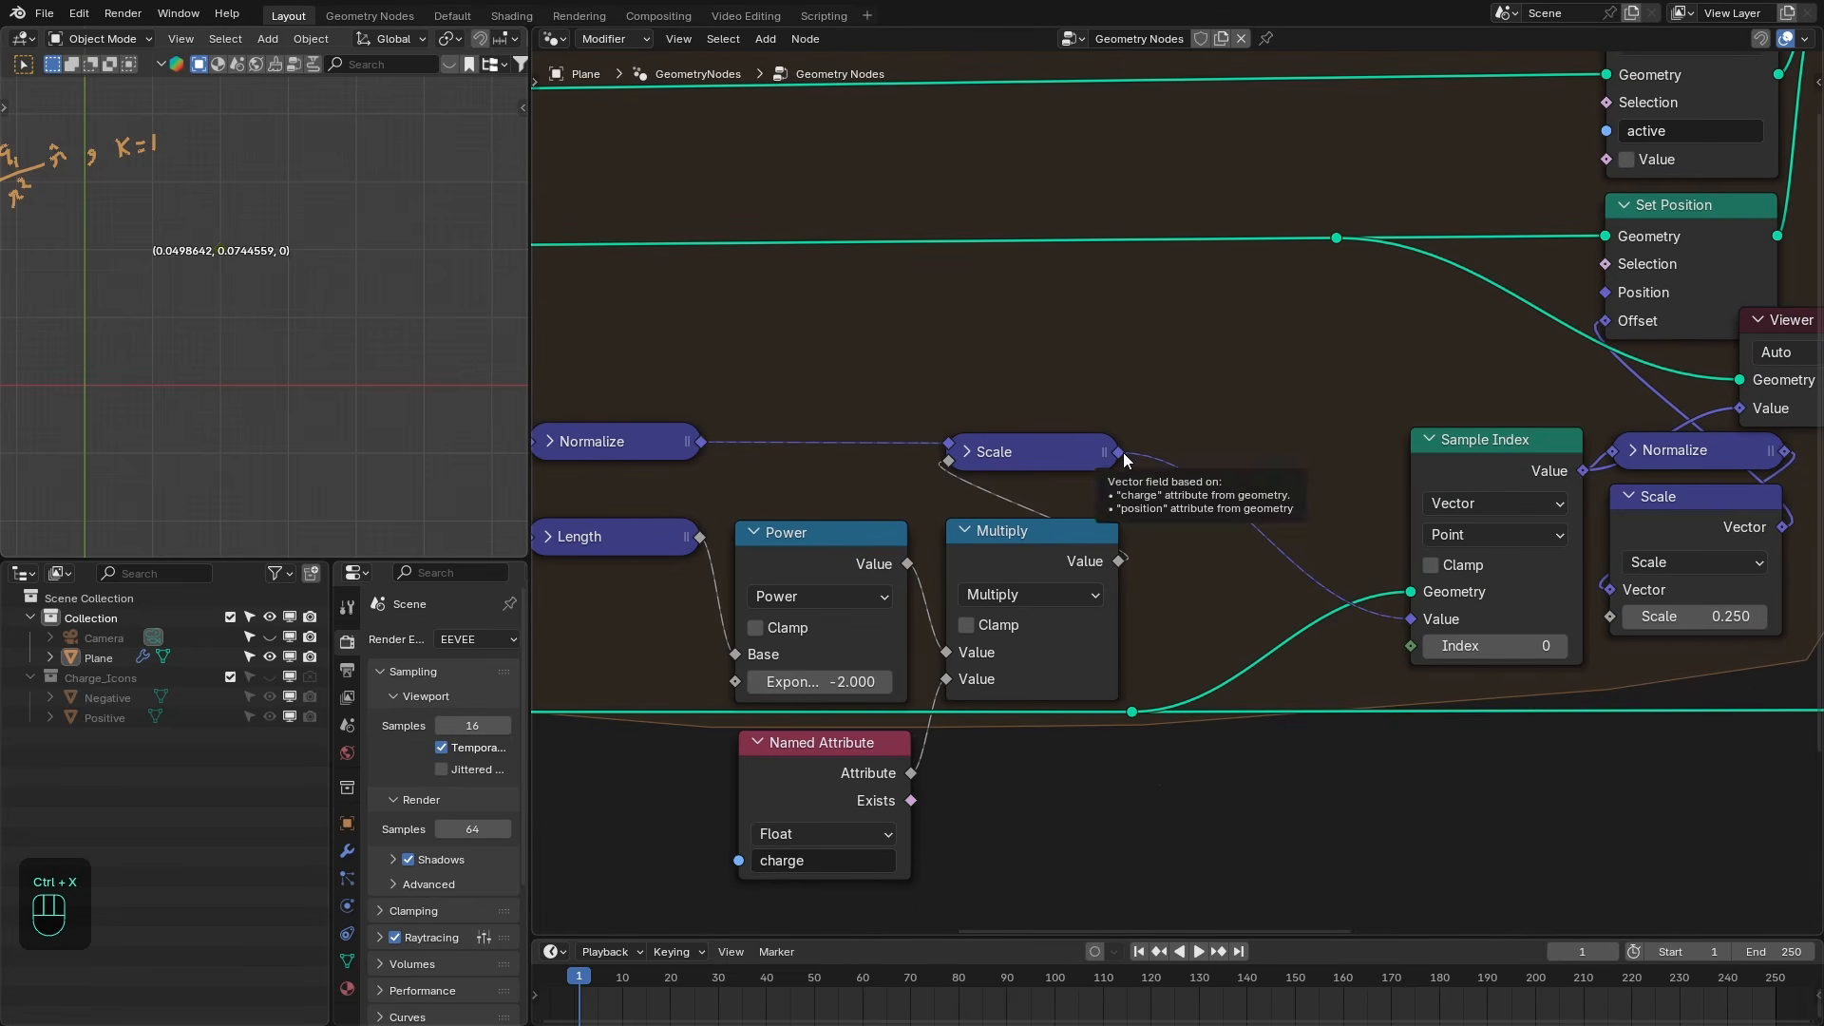
- Insert an Accumulate Field node after the Scale node and feed its Total into the Sample Index value
drag(1120, 452, 1181, 382)
text(acc)
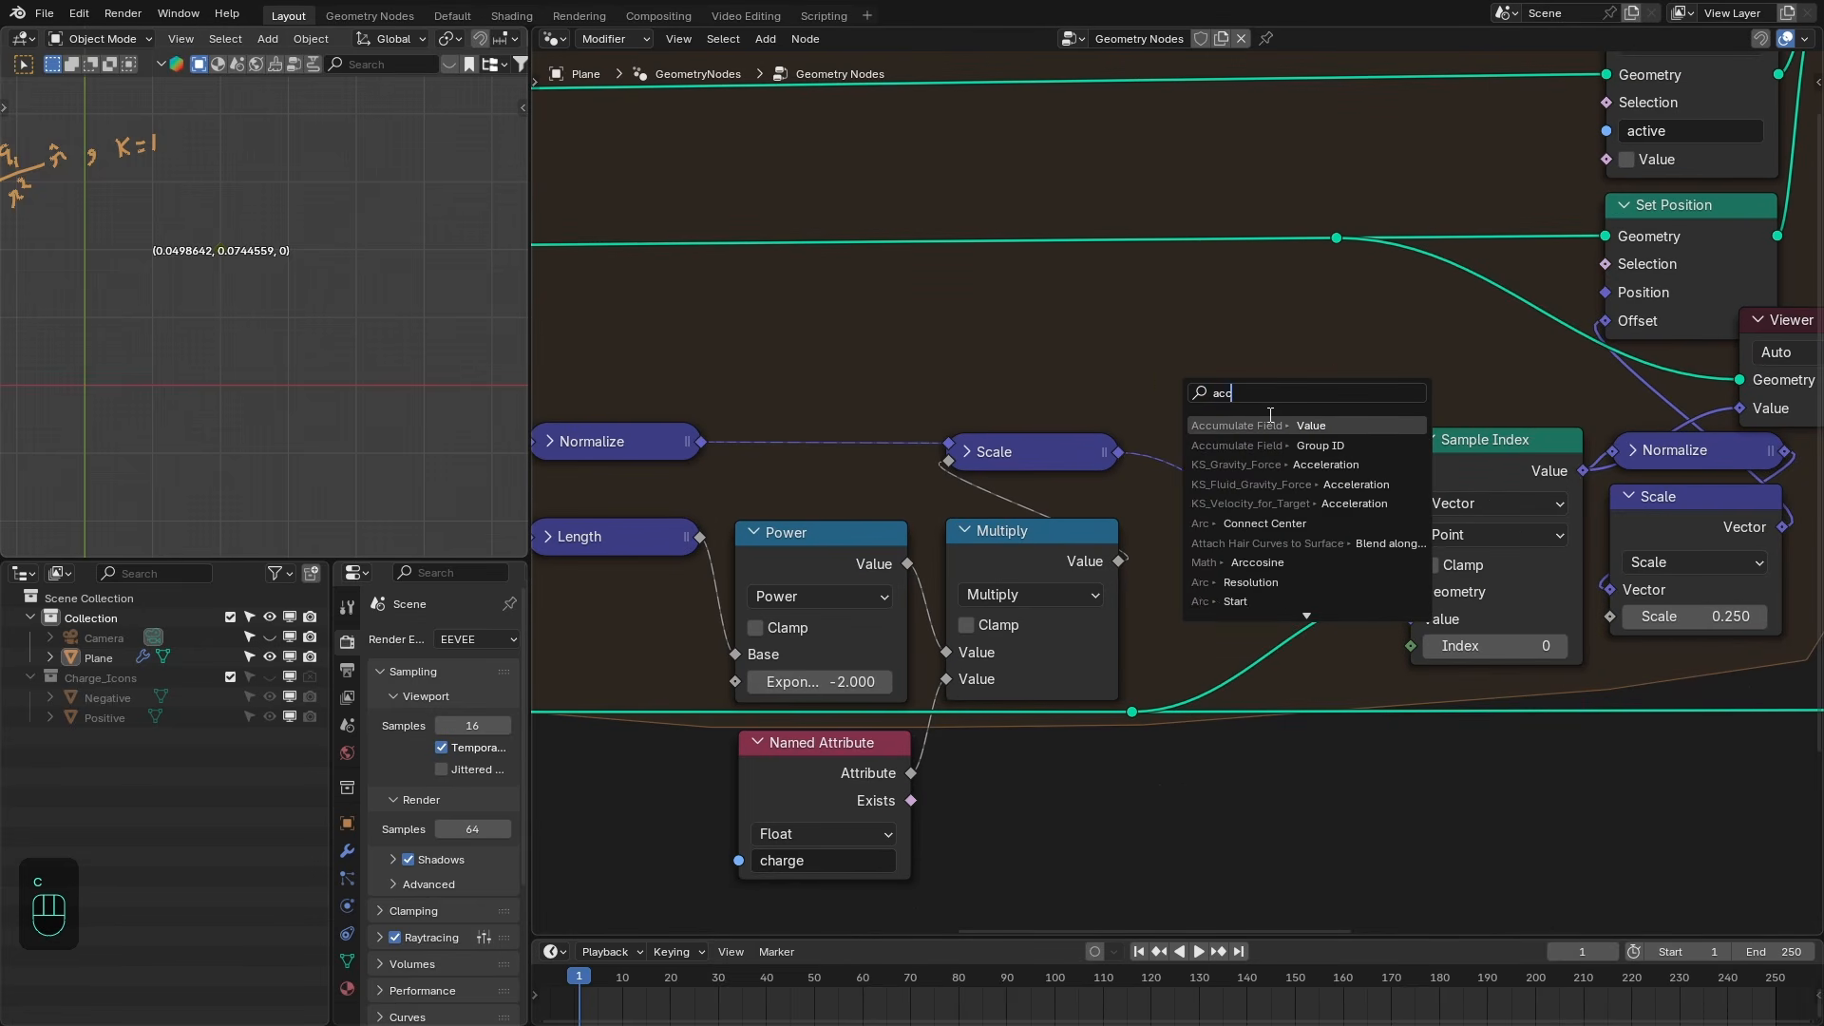
click(1272, 420)
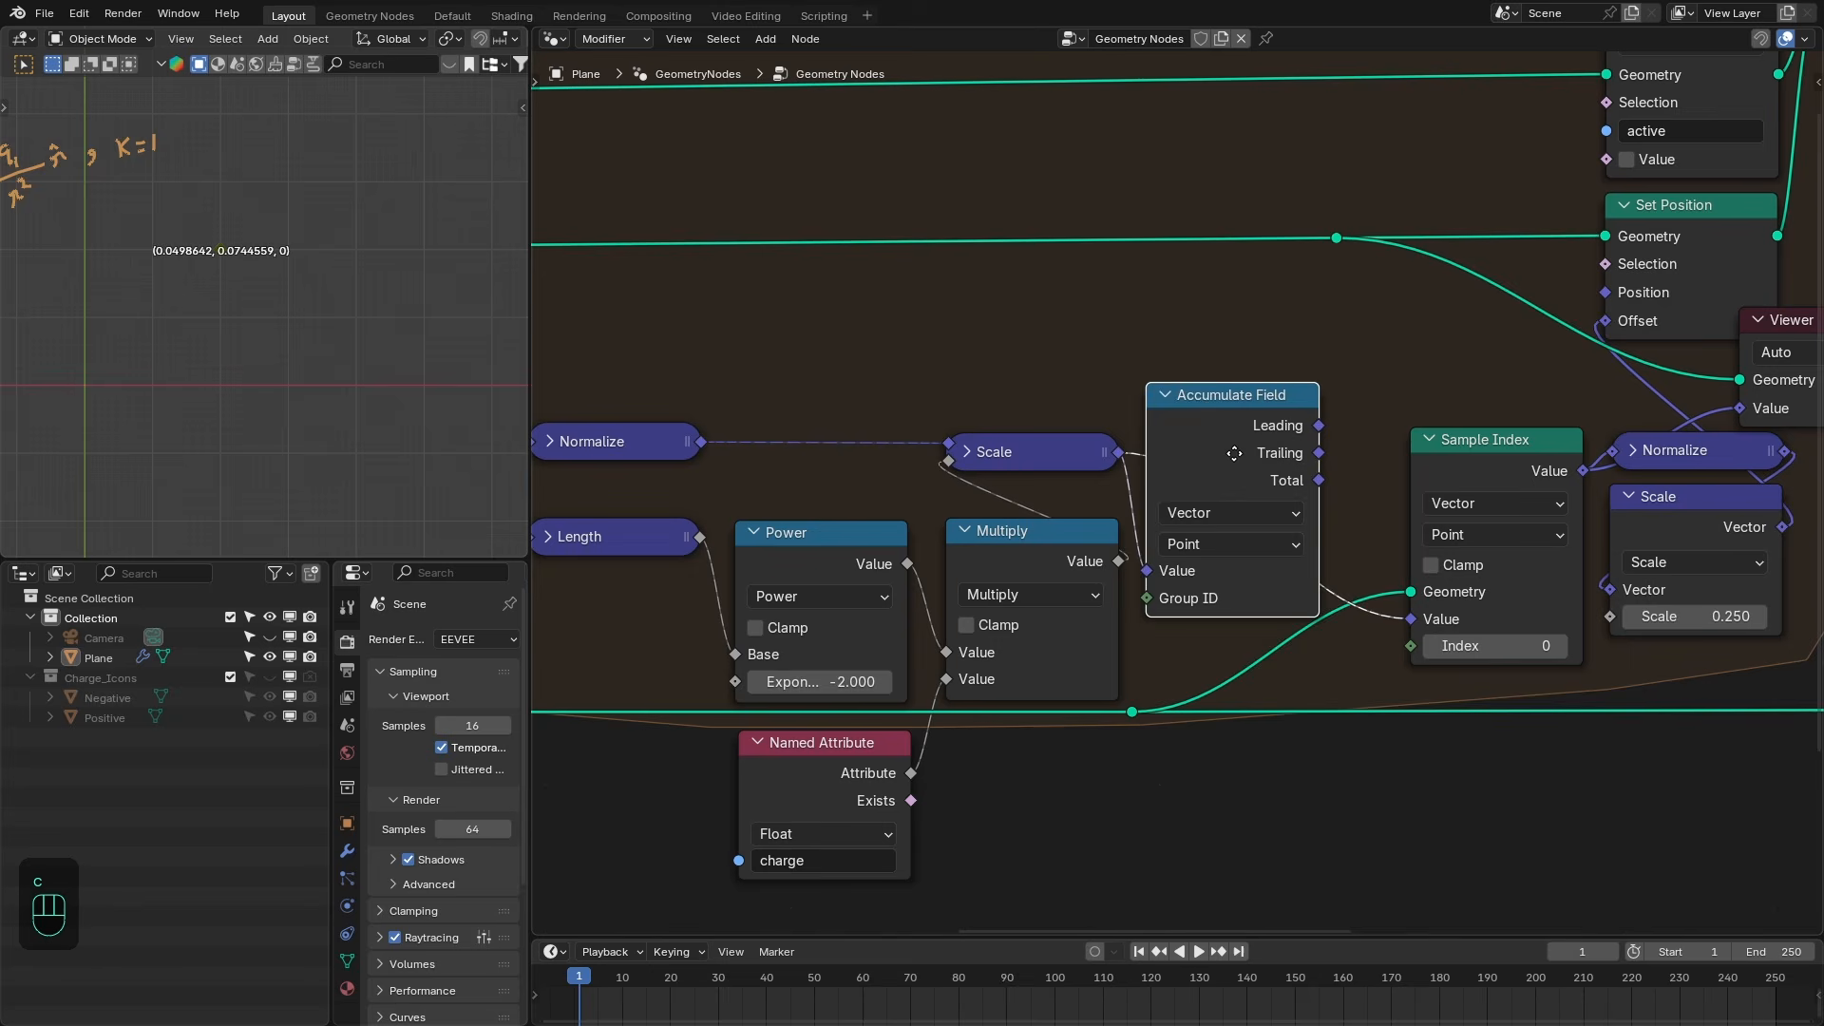
click(1276, 497)
ctrl+drag(1411, 618, 1361, 523)
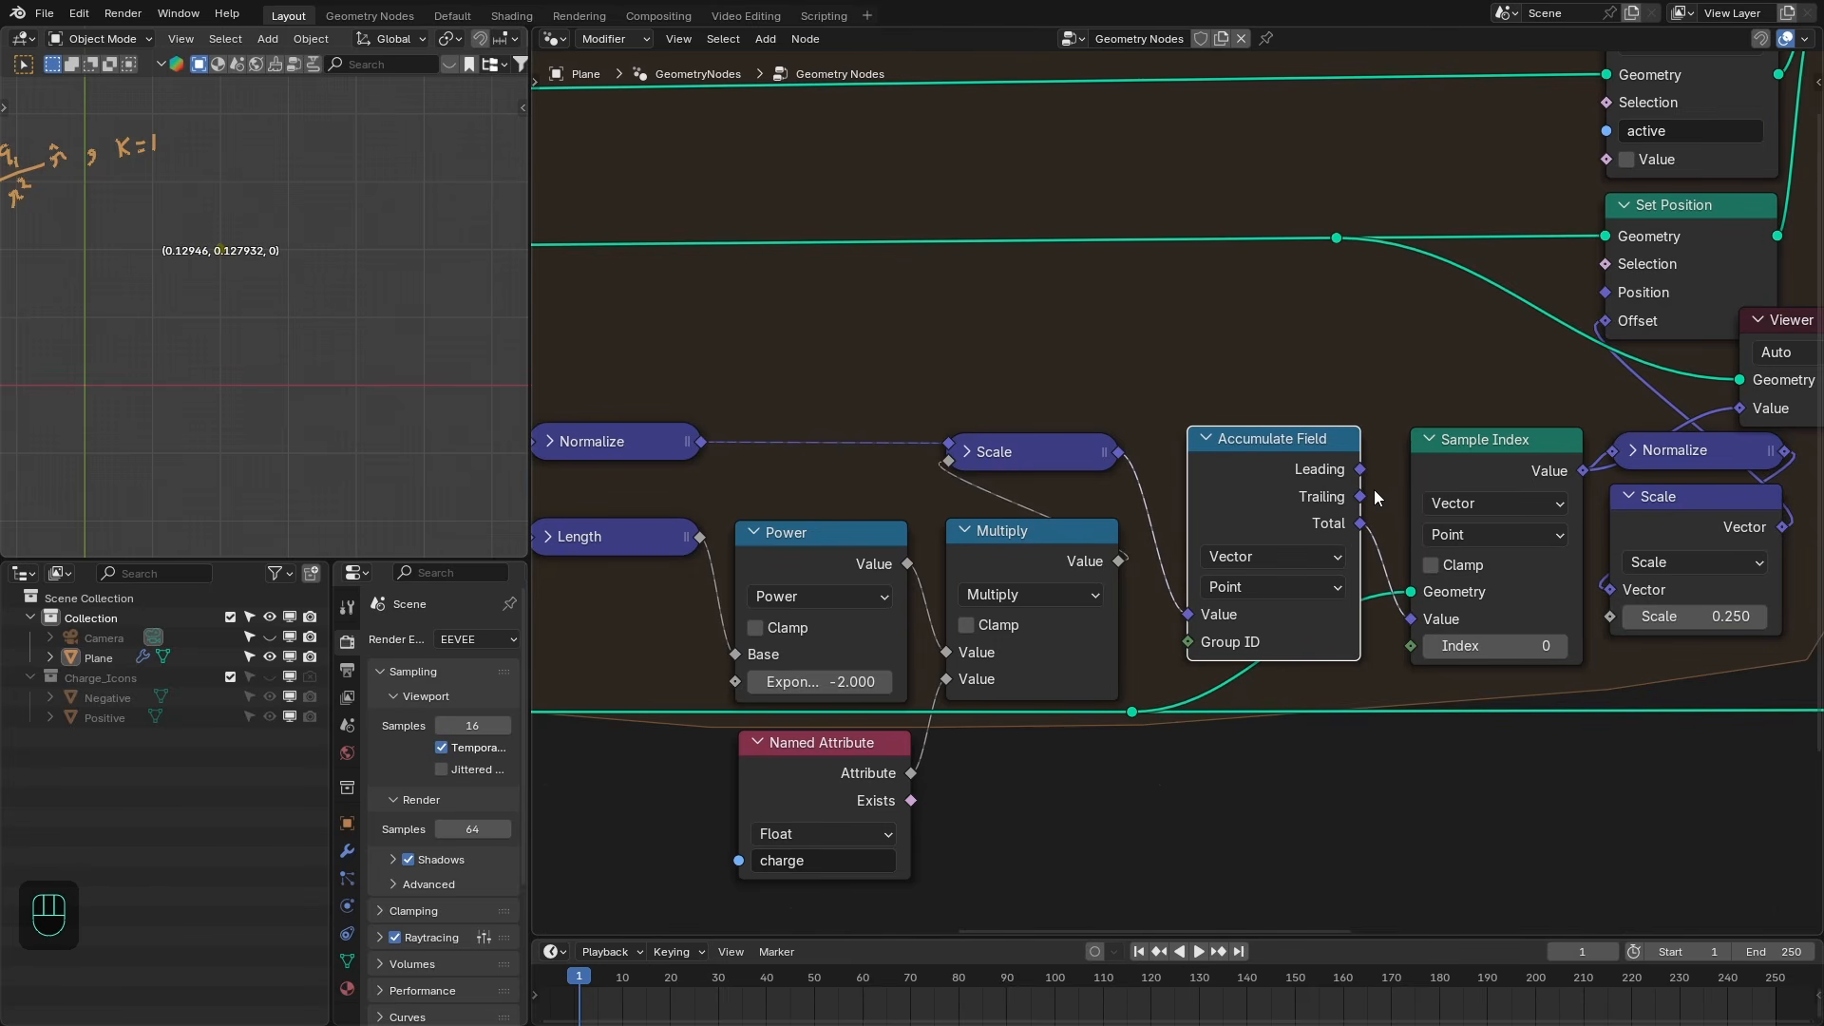
middle_drag(1324, 525, 1268, 501)
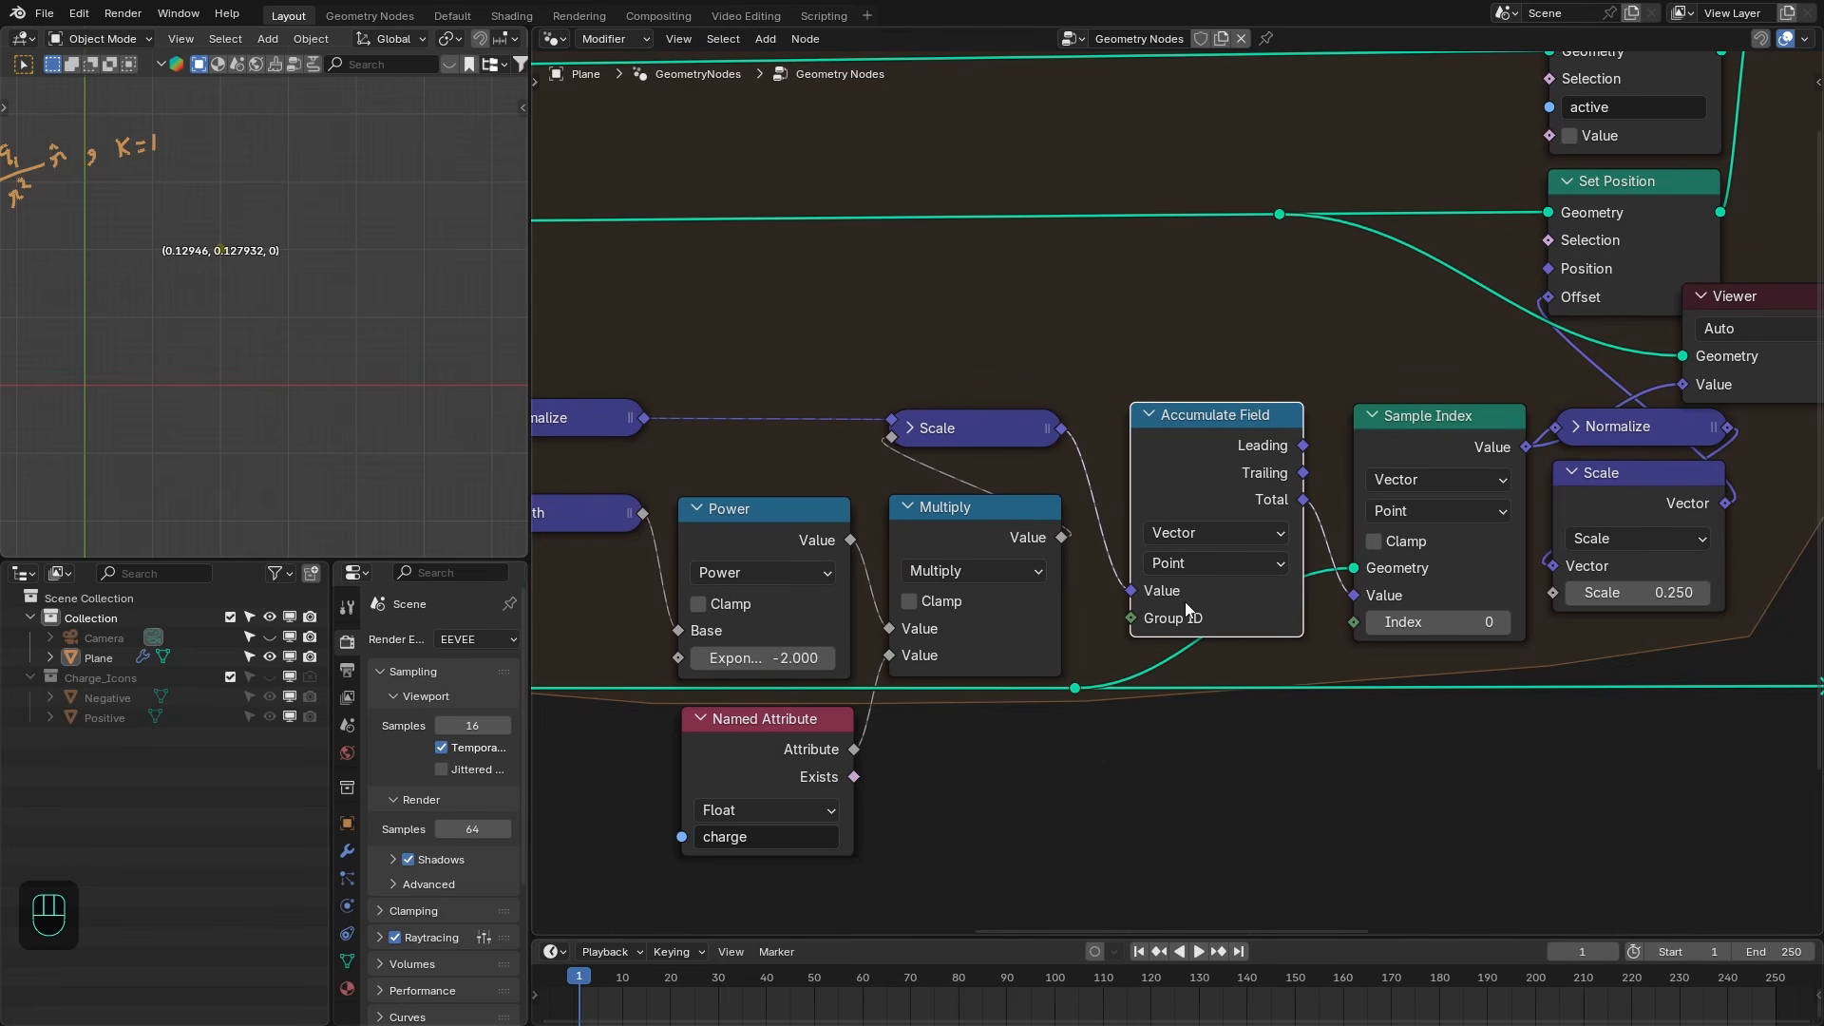
- Preview the Accumulate Field total and the Scale output through the Viewer
mouse_move(1185, 605)
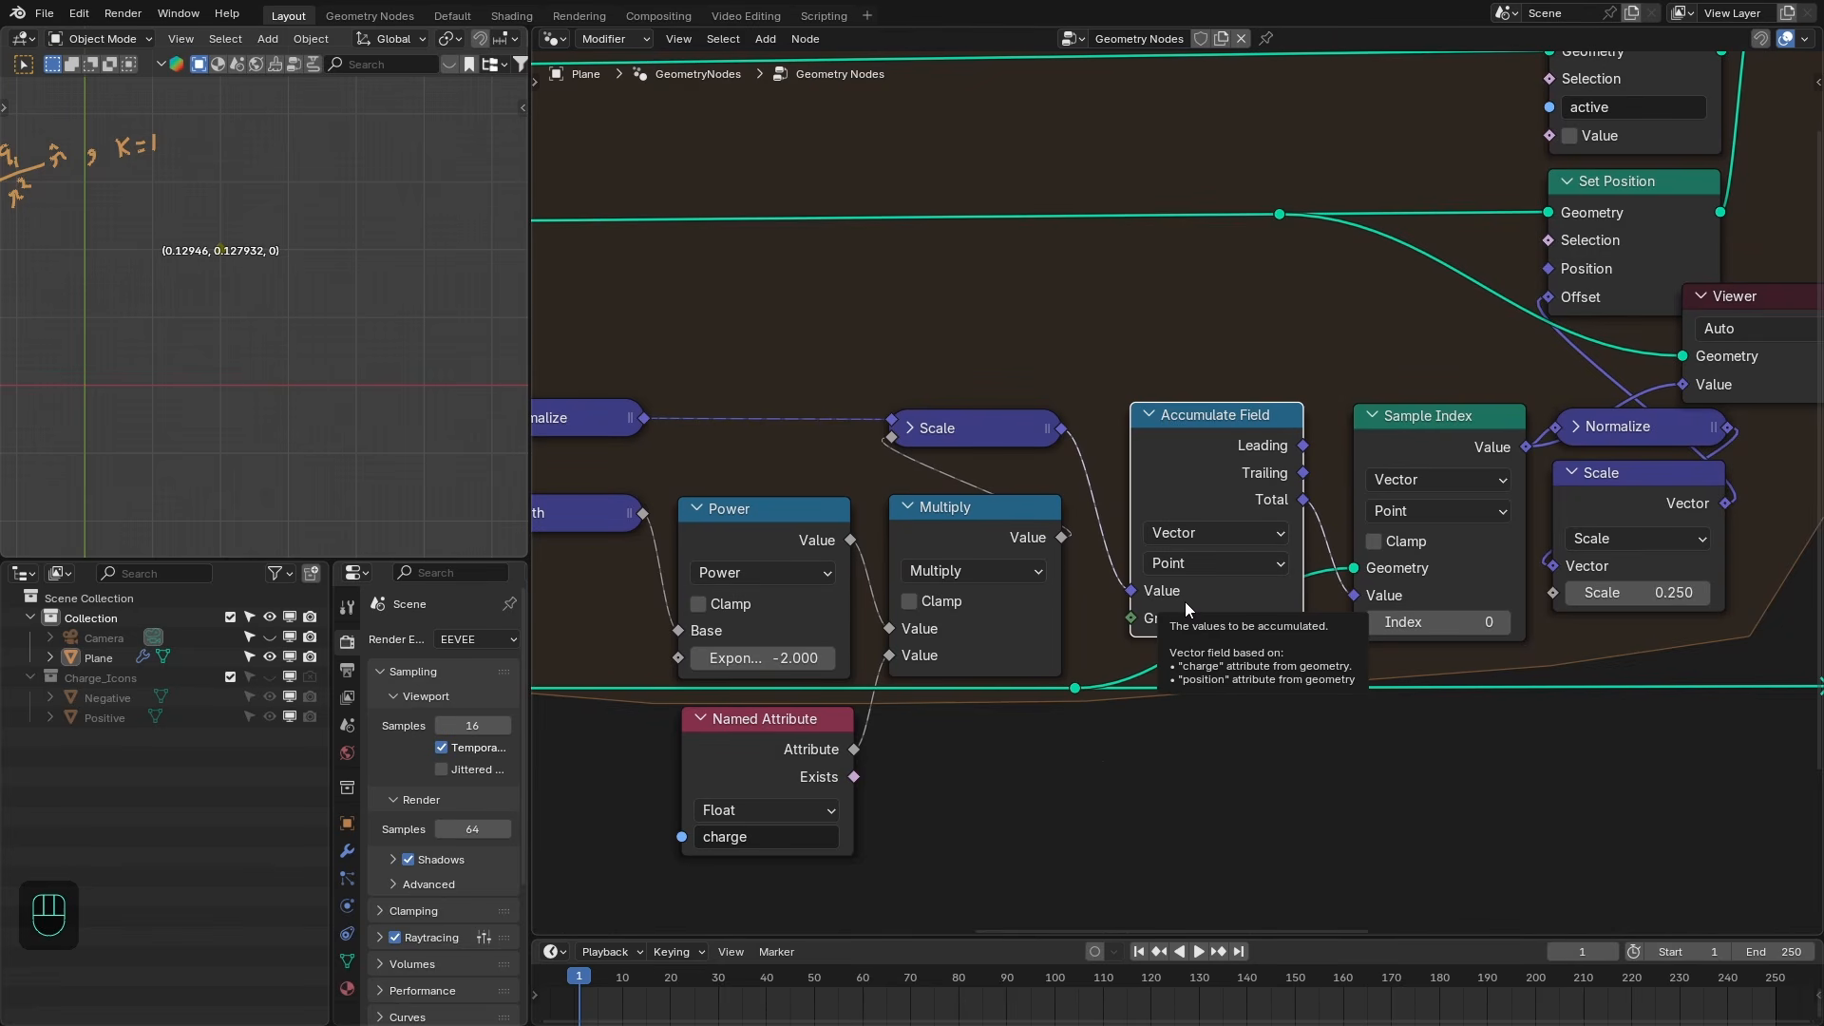
drag(1304, 500, 1362, 342)
scroll(1216, 494, down, 4)
ctrl+shift+click(1217, 551)
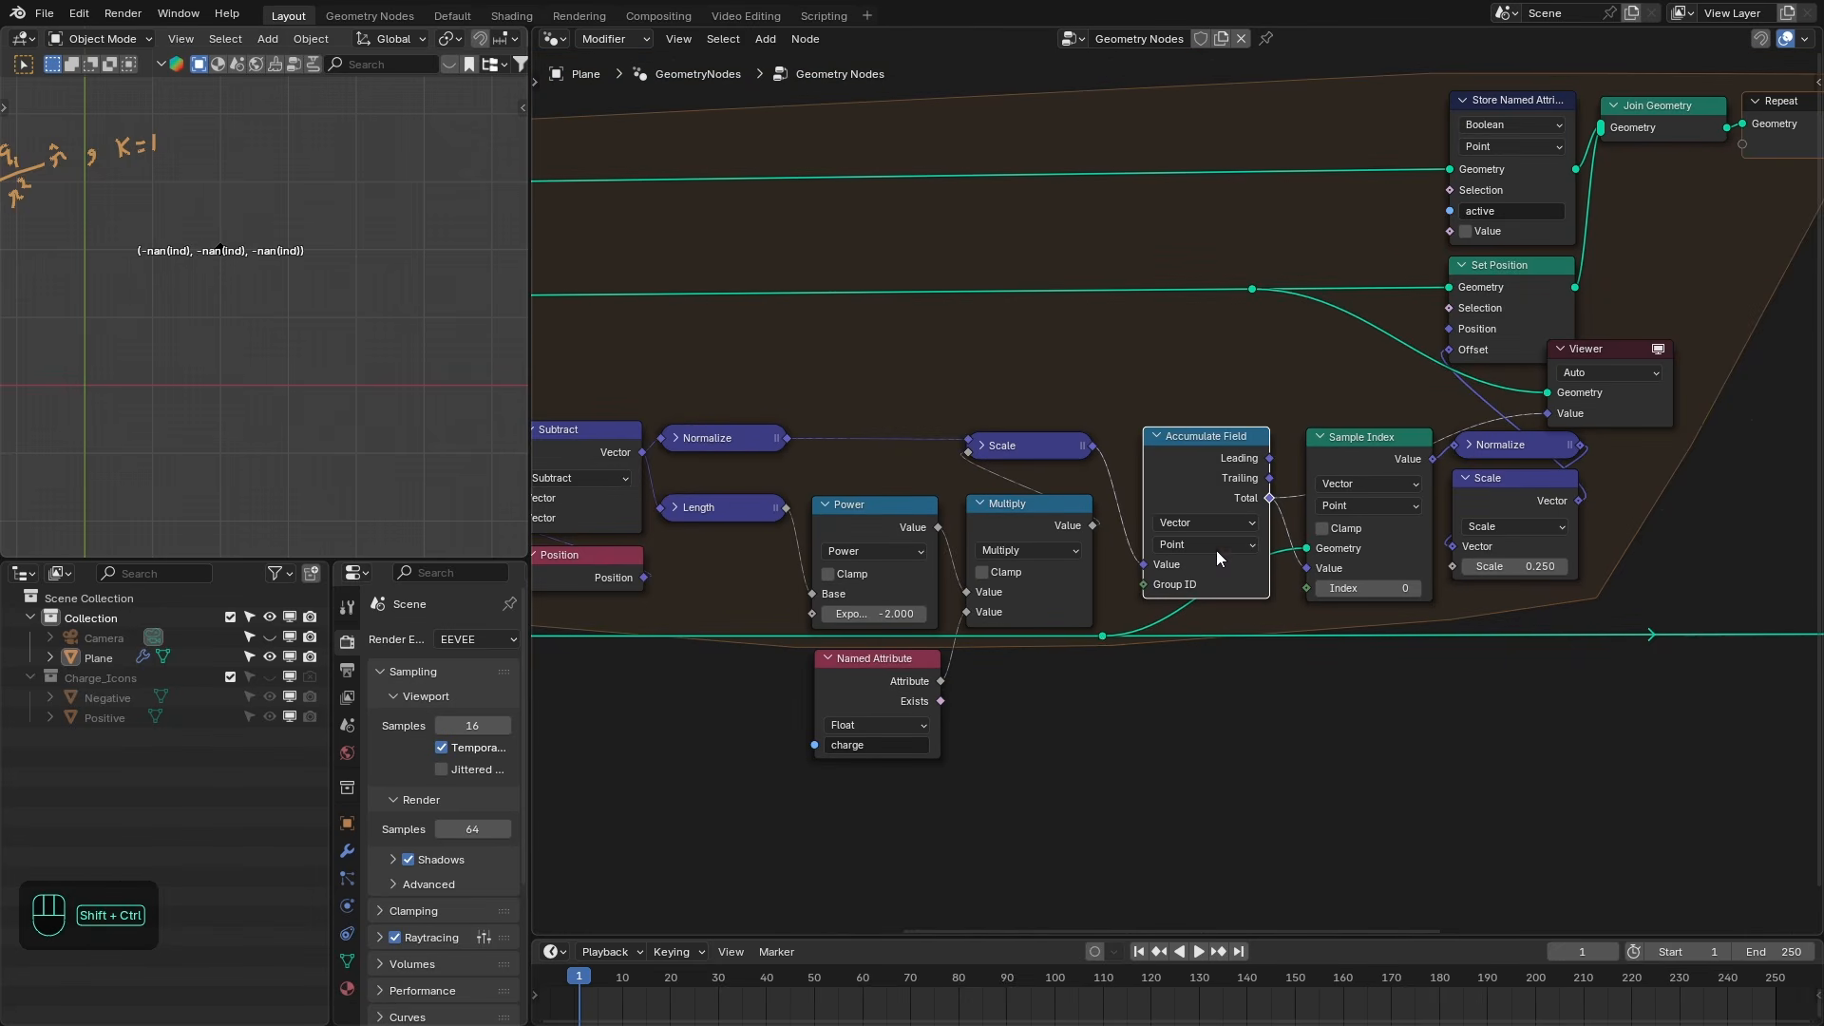
ctrl+shift+click(1102, 637)
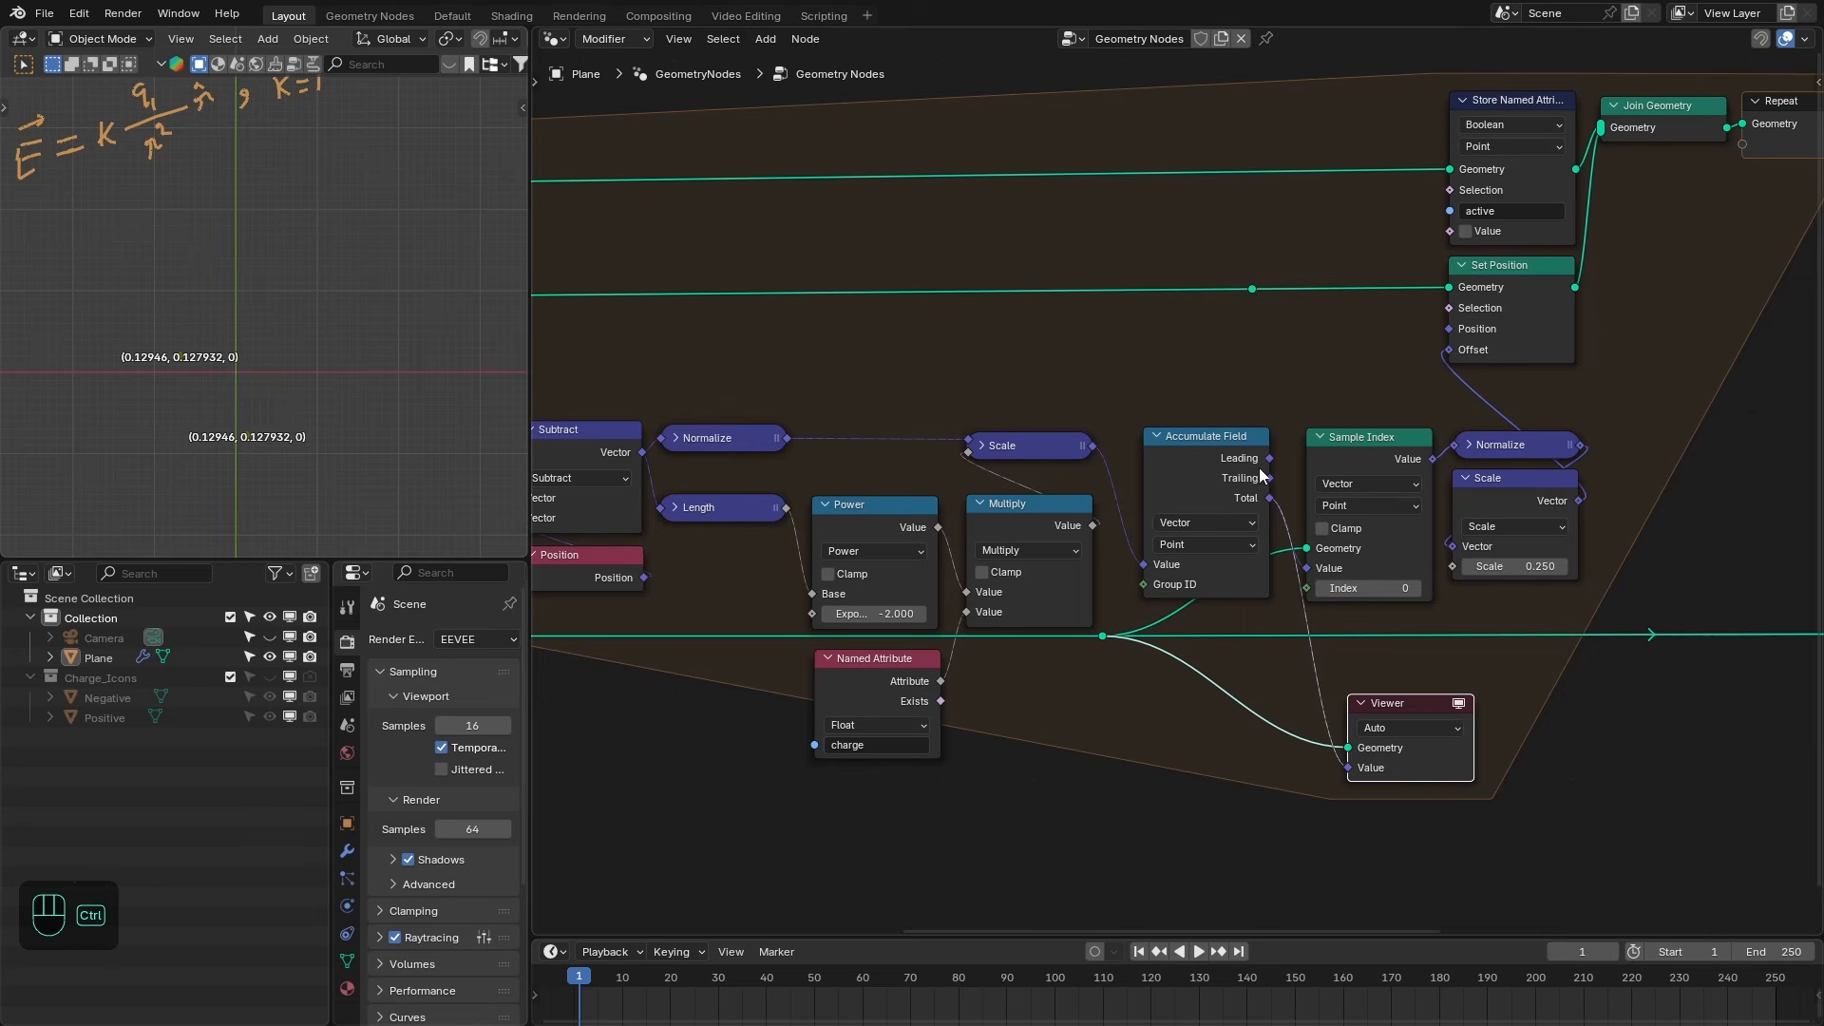
ctrl+shift+click(1082, 449)
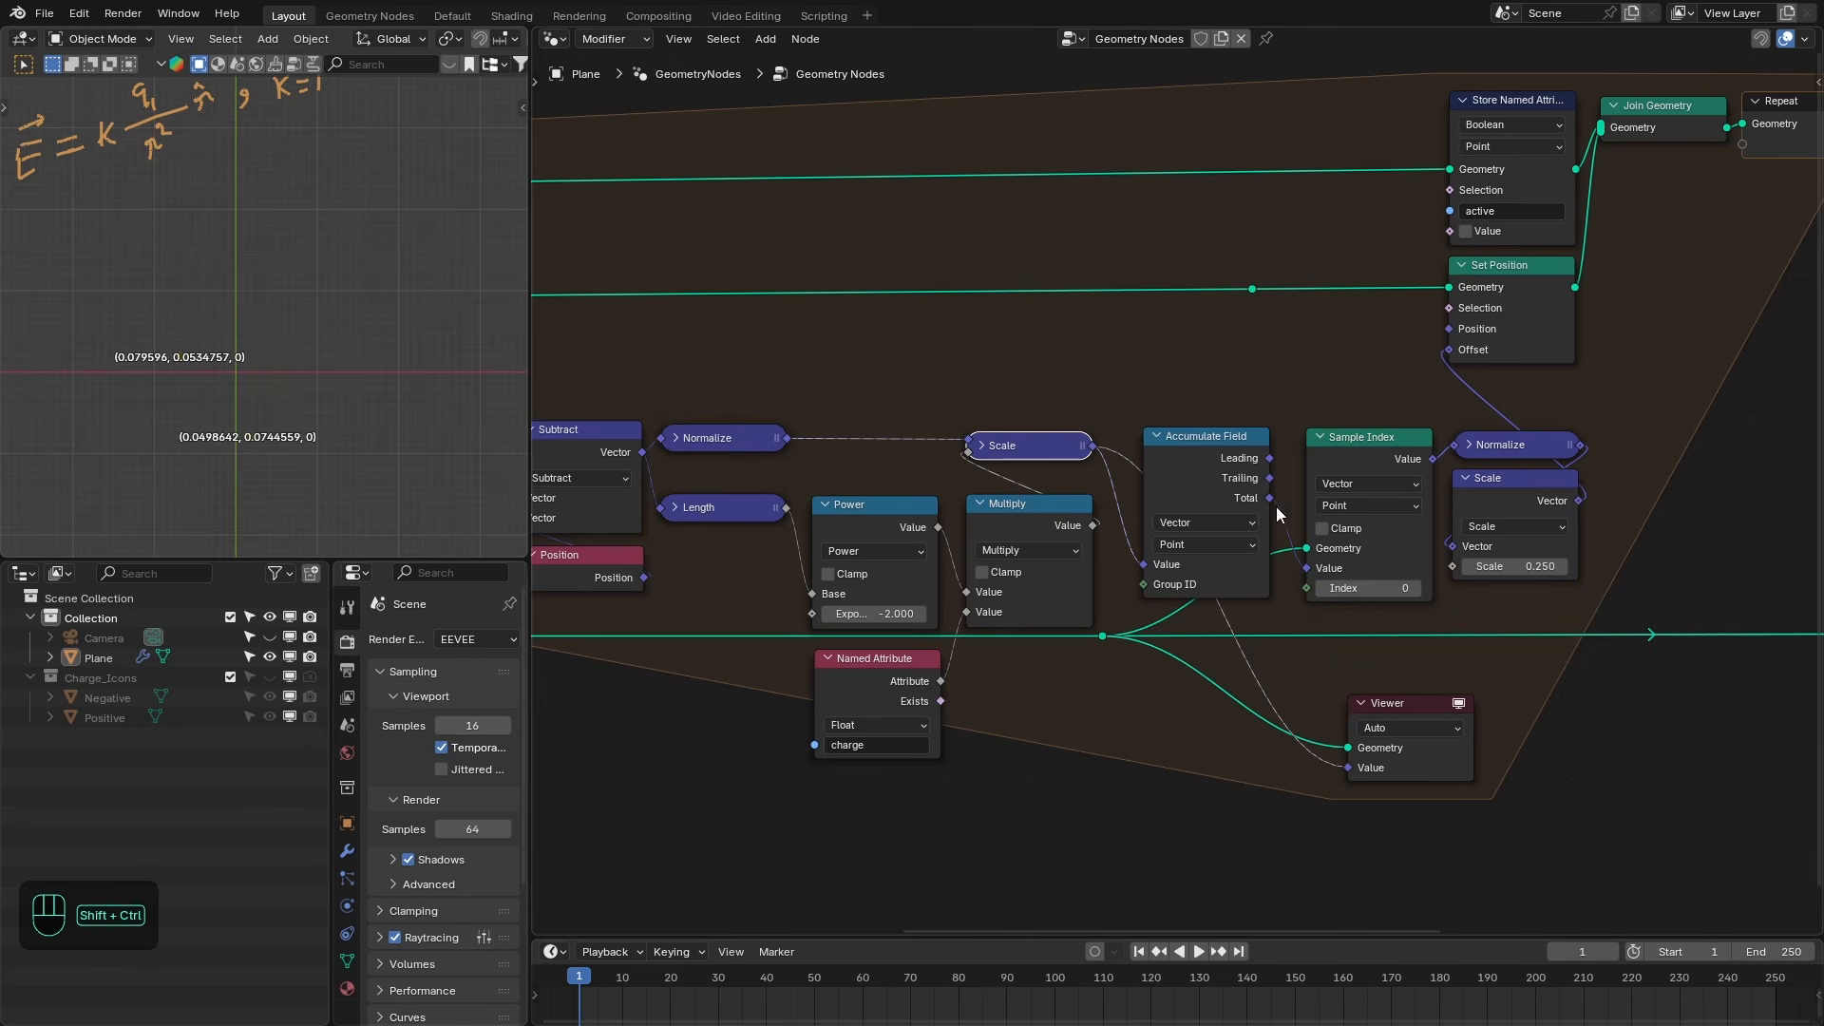
ctrl+shift+click(1273, 504)
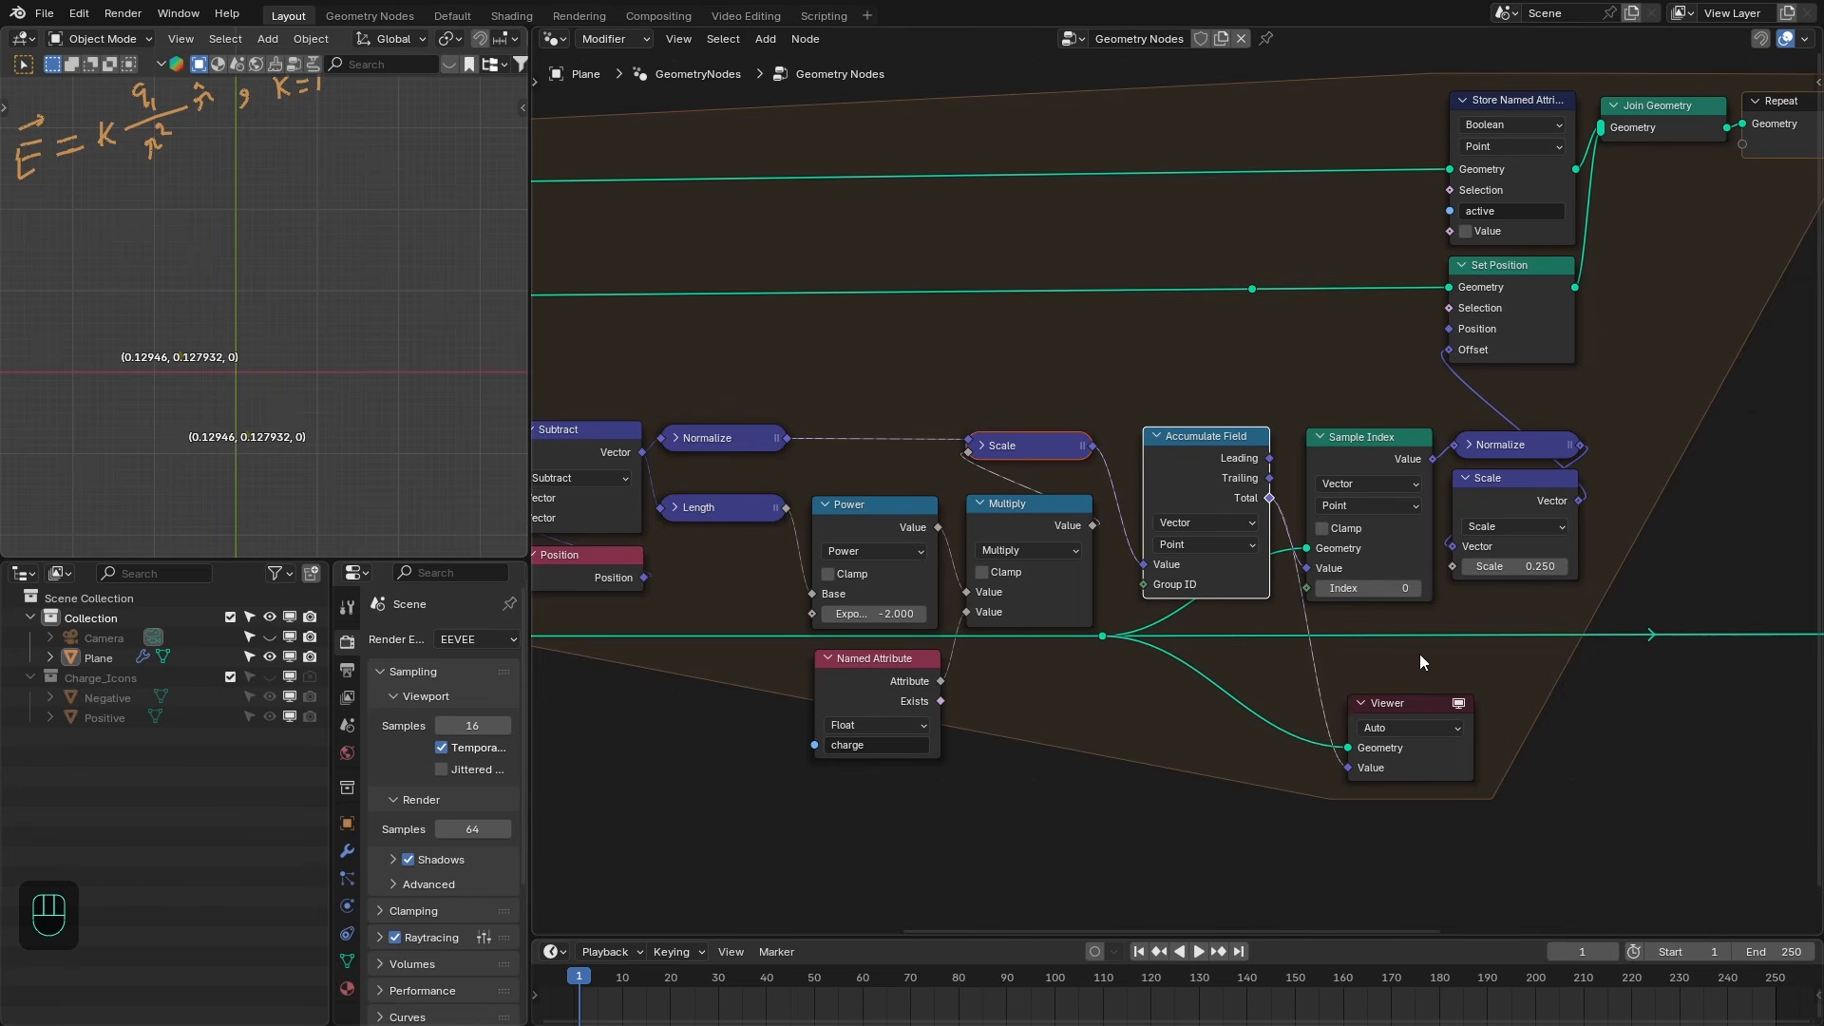
- Delete the Viewer node and hide the unused sockets of the Accumulate Field node
click(1407, 762)
key(x)
click(1225, 562)
key(ctrl+h)
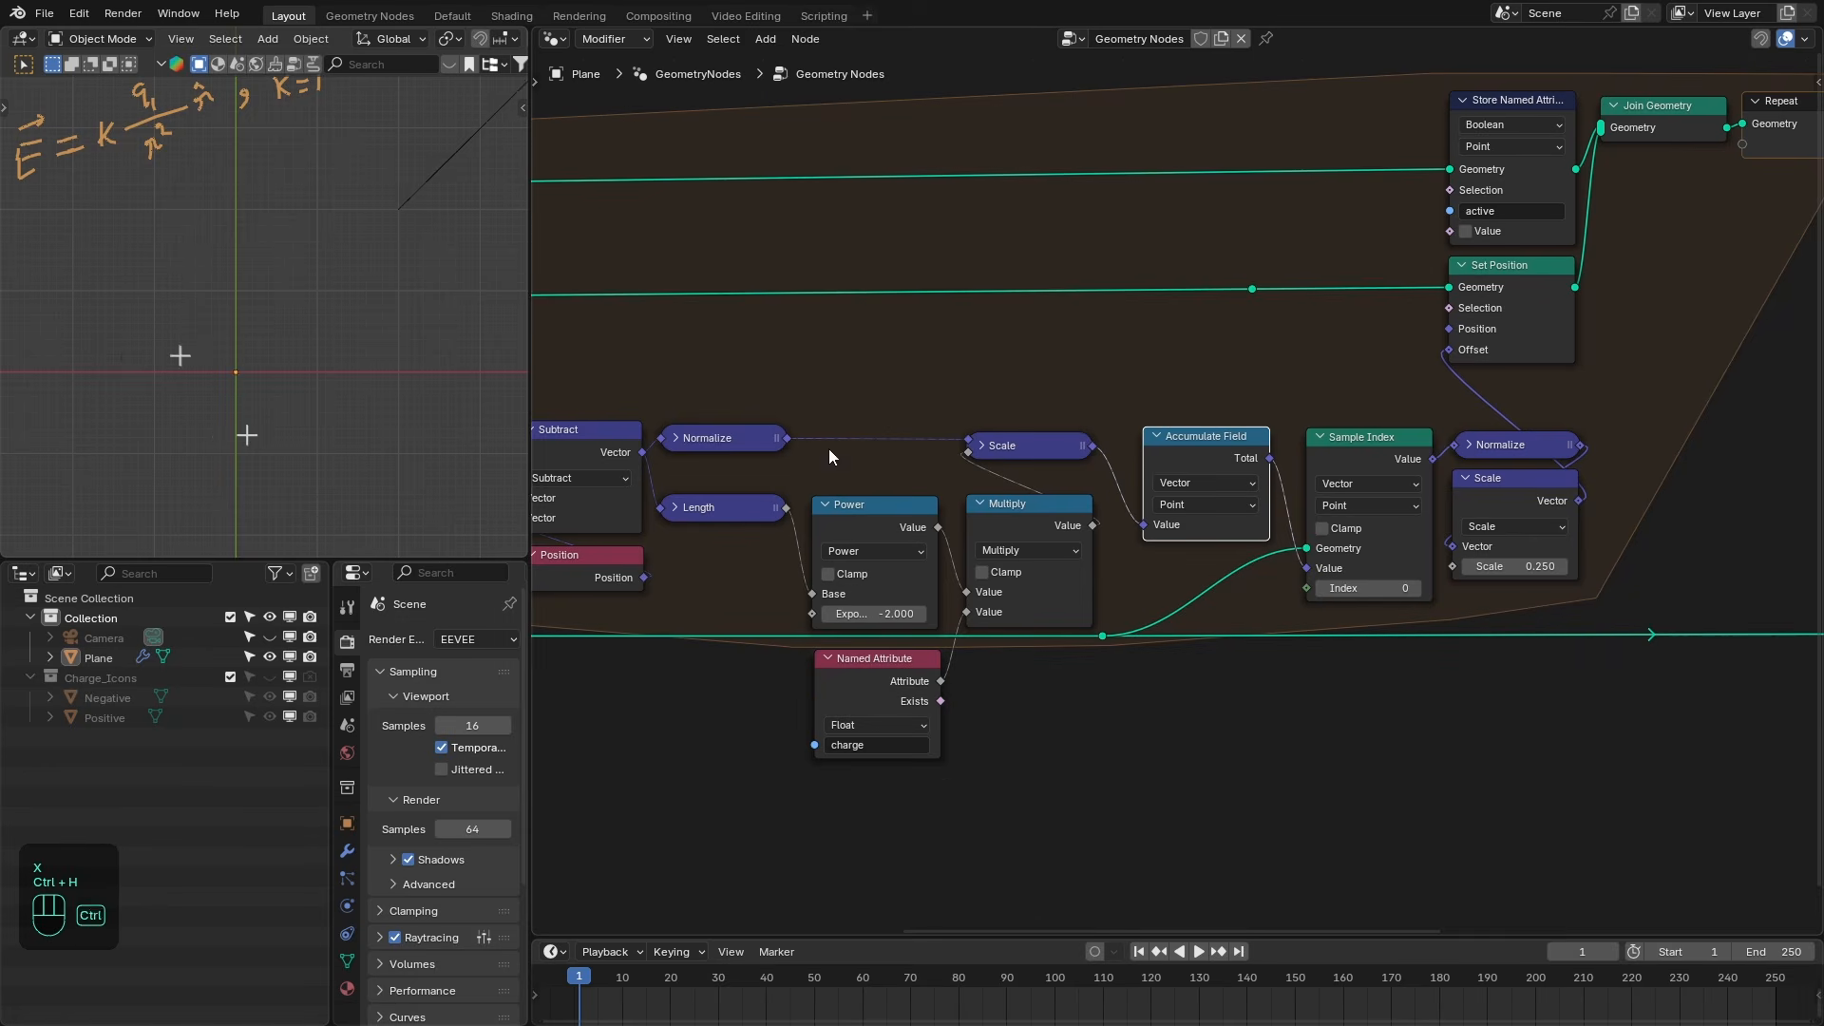
- Move the Accumulate Field node closer to the Sample Index node, briefly muting and unmuting it
scroll(316, 335, down, 2)
shift+middle_drag(353, 307, 246, 352)
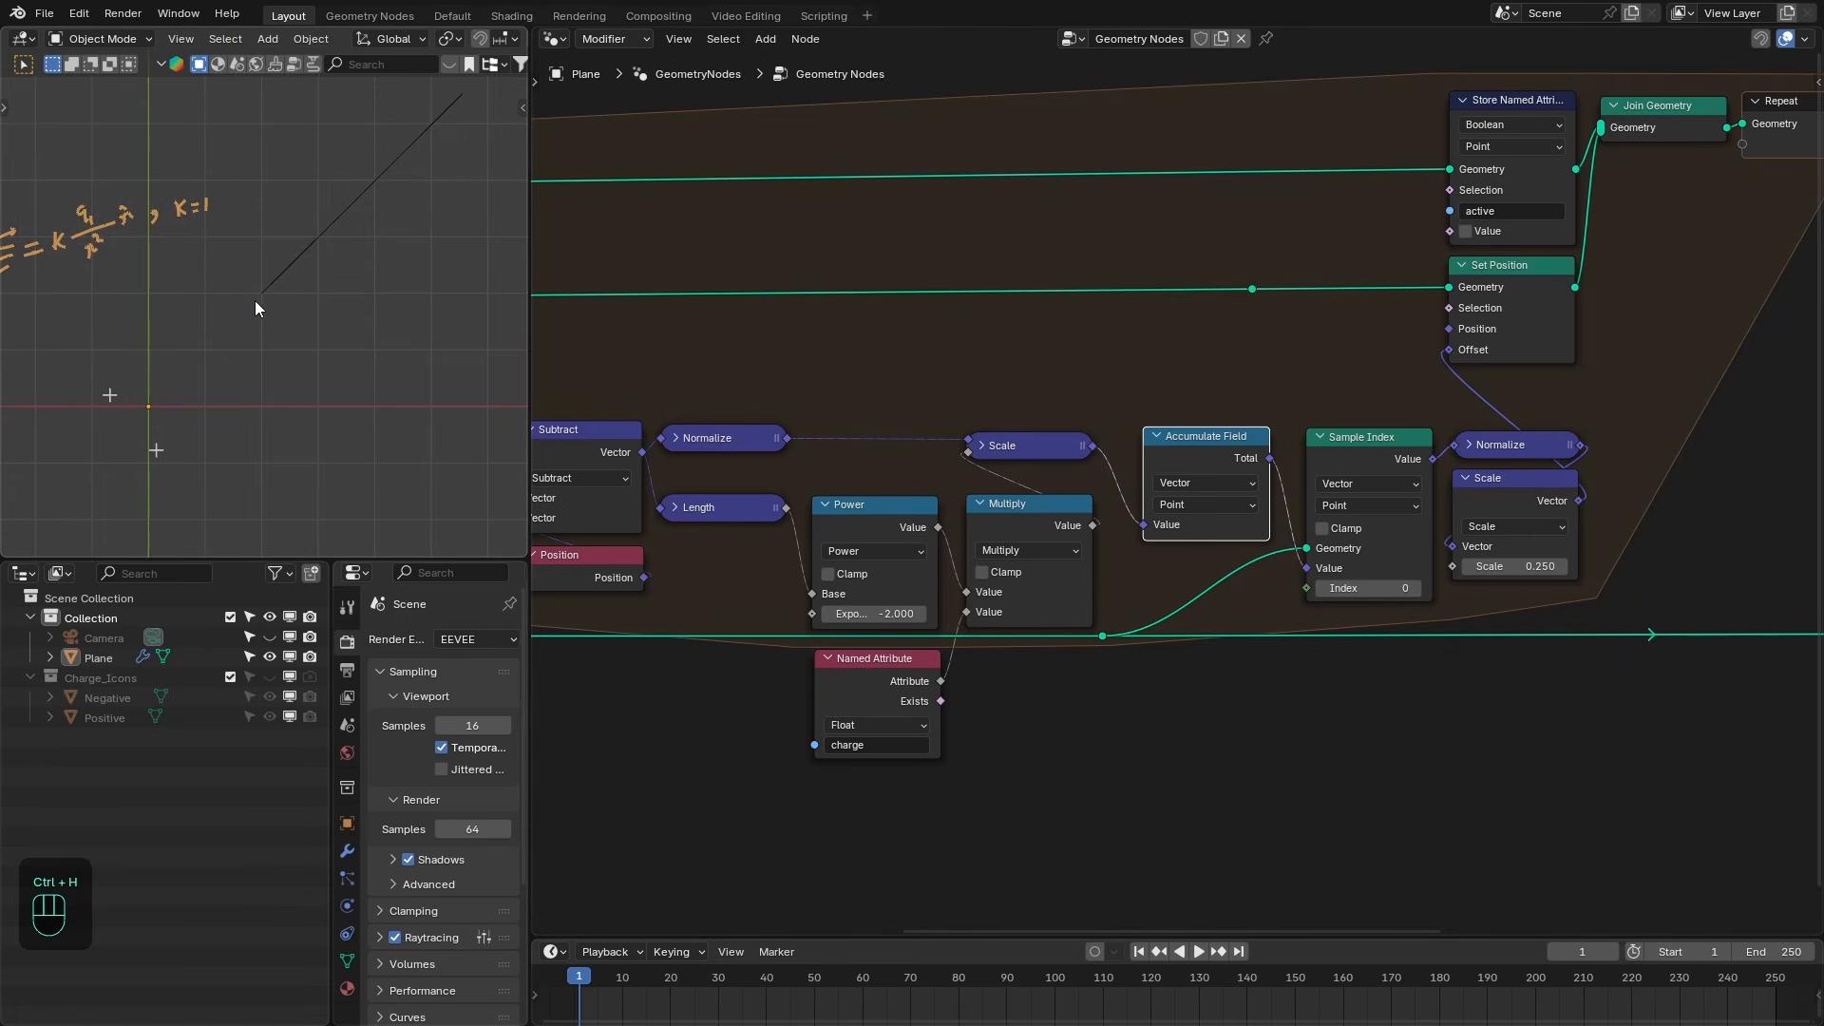
middle_drag(1219, 463, 1314, 464)
key(m)
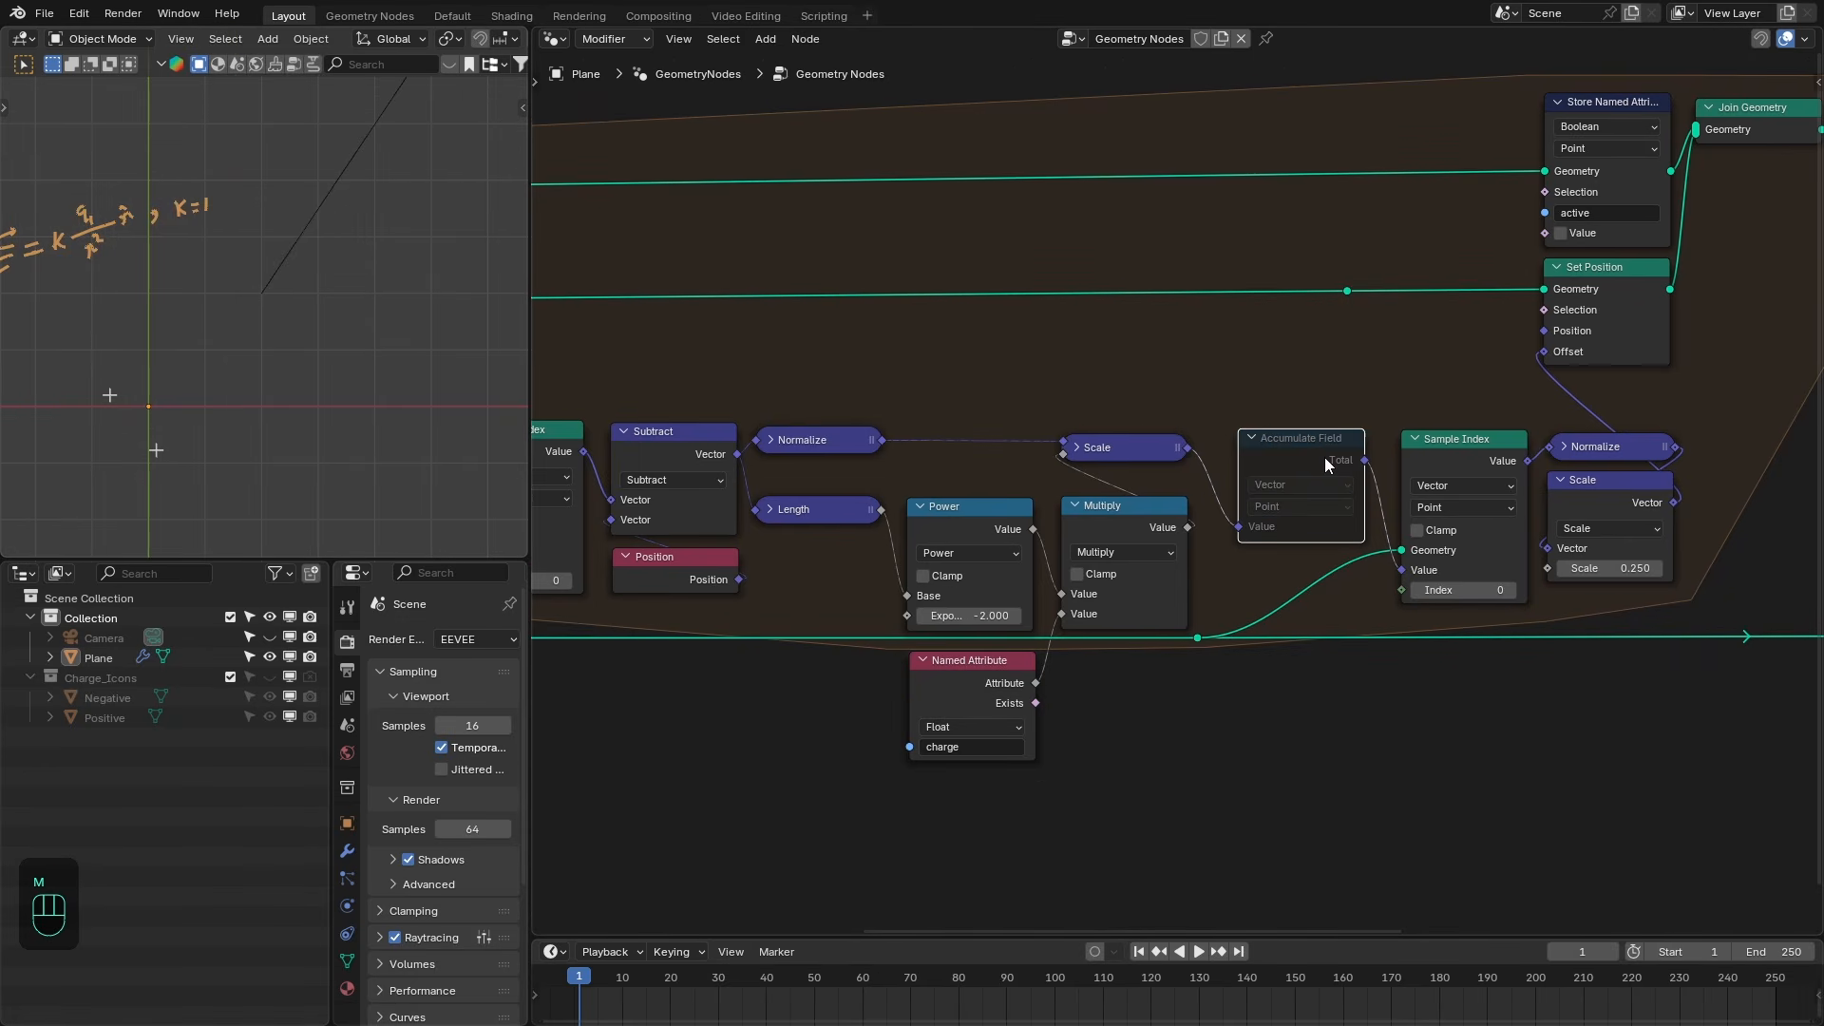
key(m)
- Add a Float Switch node feeding the charge value of the Store Named Attribute node
middle_drag(1077, 425, 1429, 415)
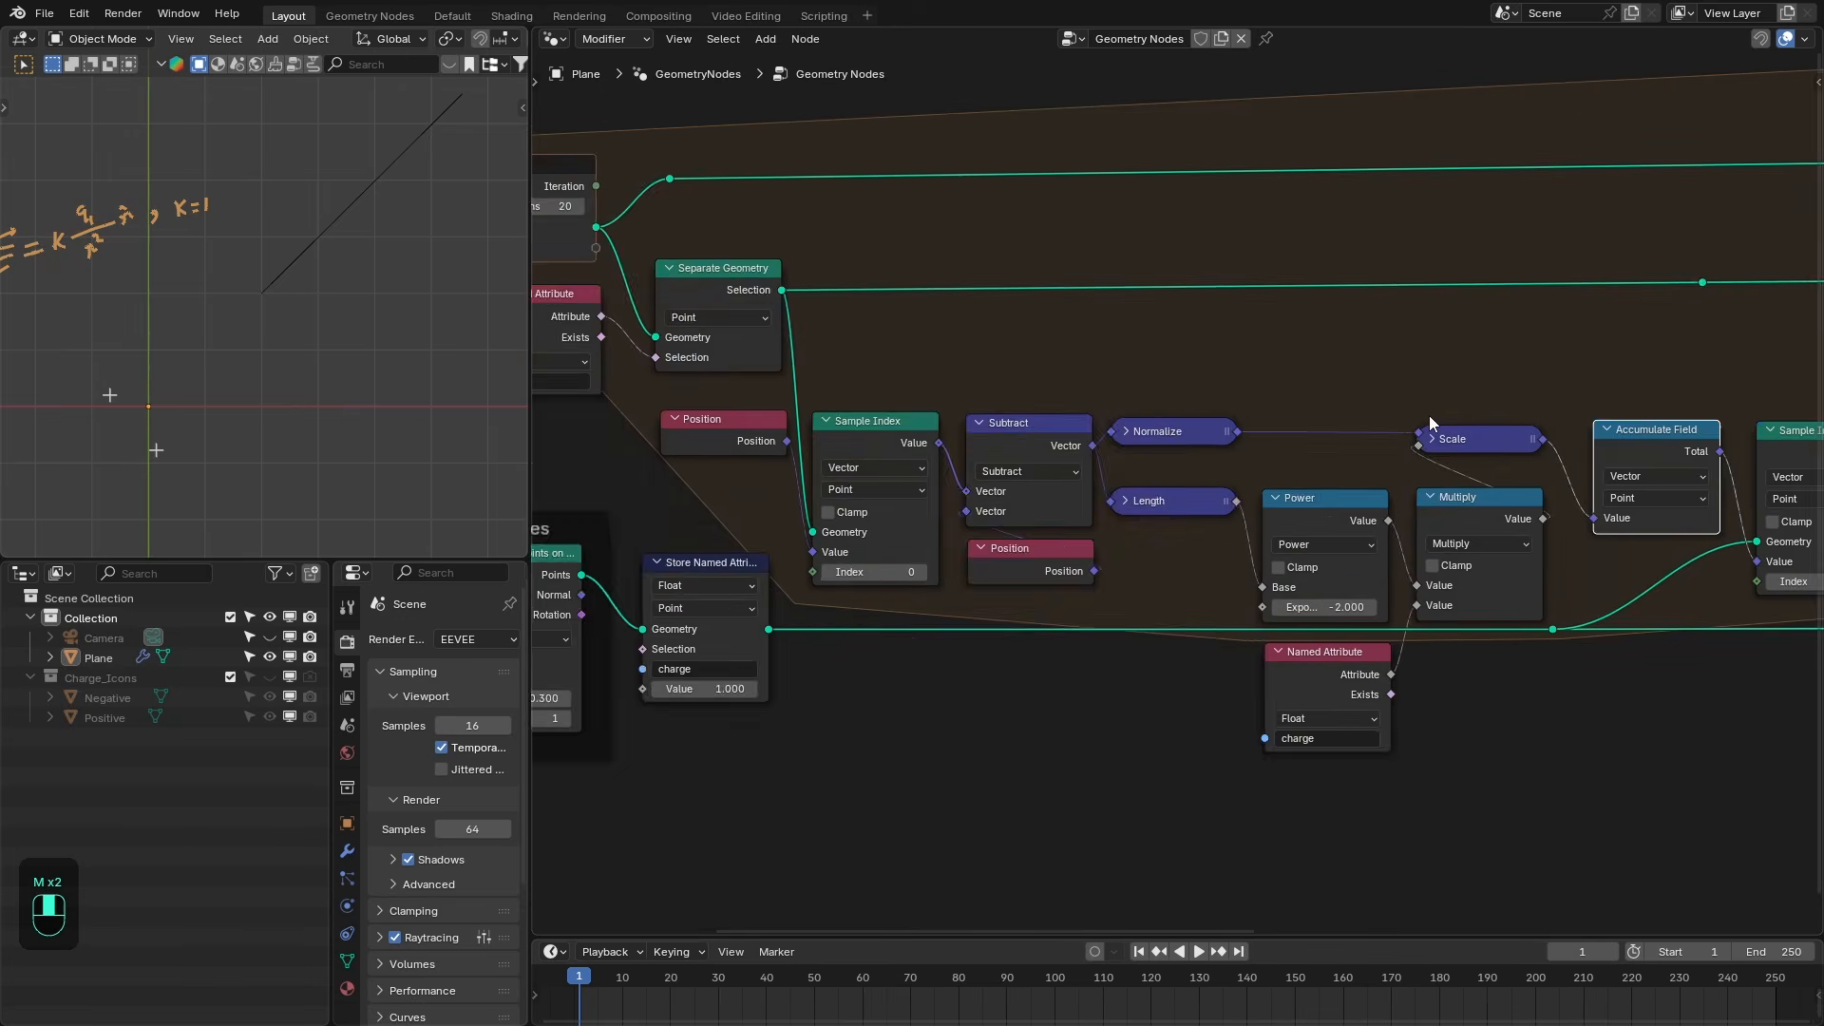
middle_drag(633, 718, 948, 544)
scroll(949, 545, up, 1)
click(949, 542)
key(shift+a)
text(swt)
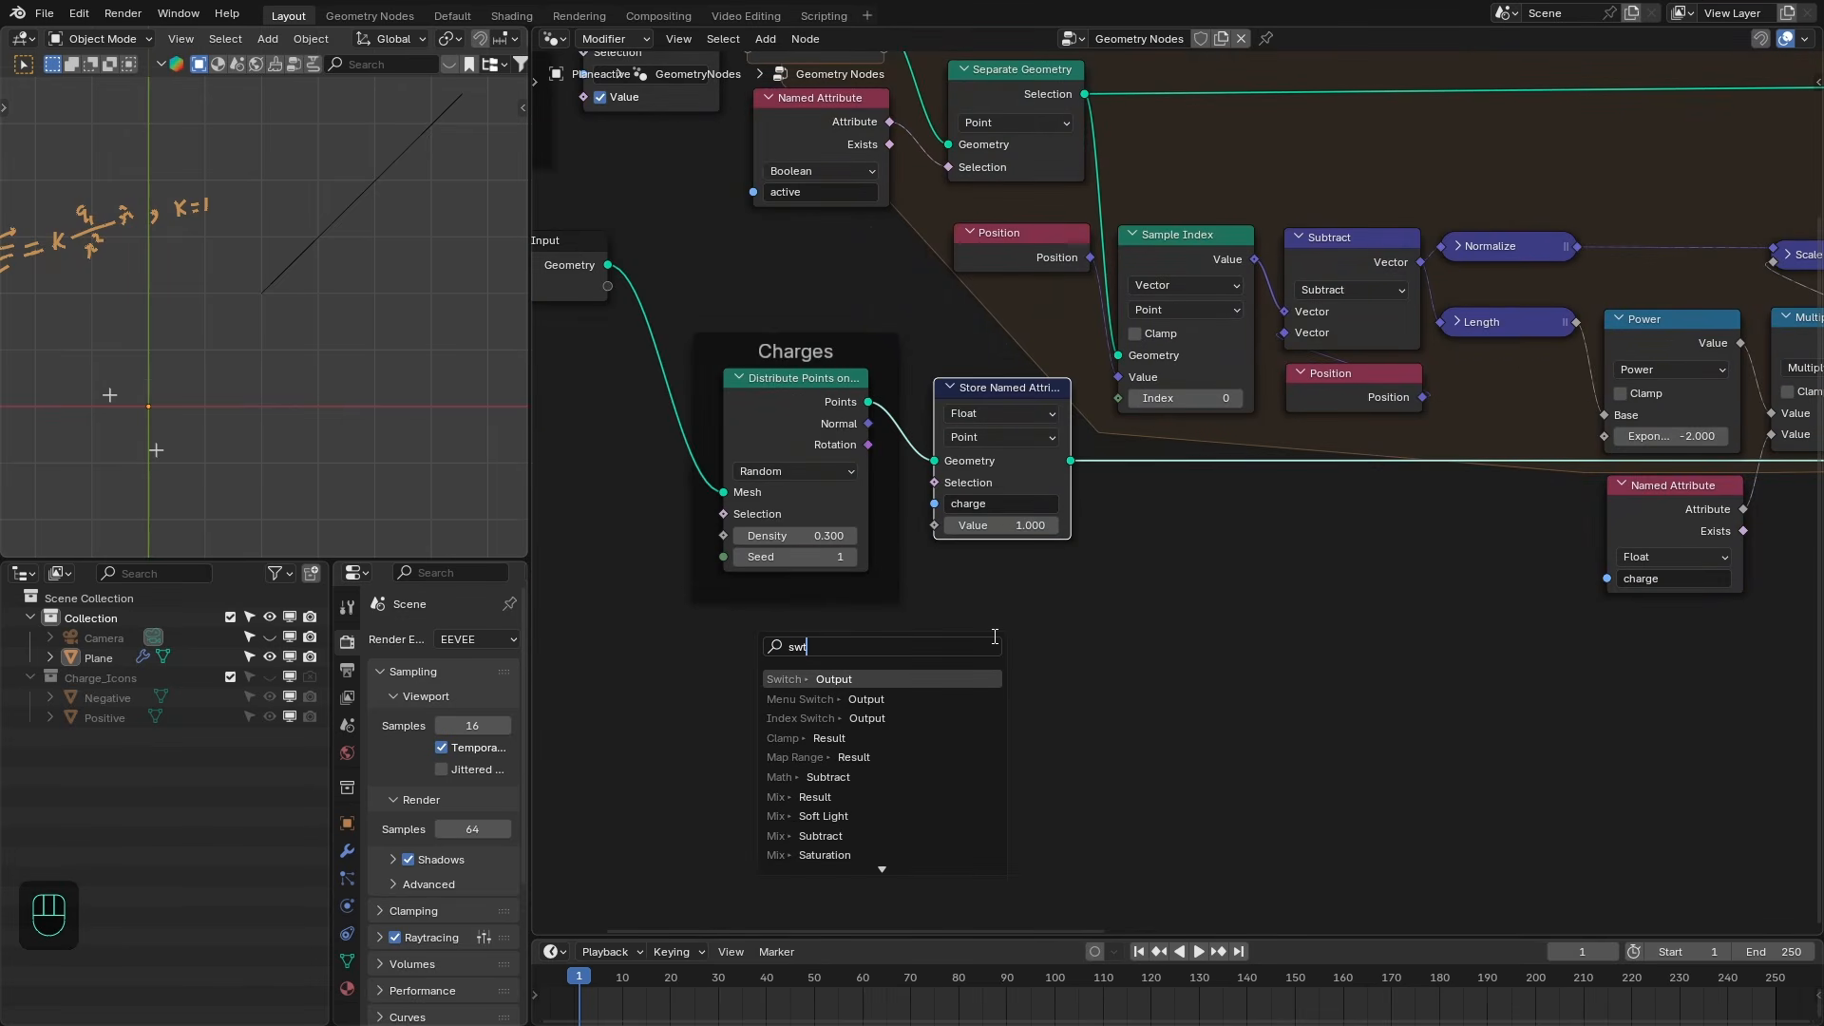
key(Return)
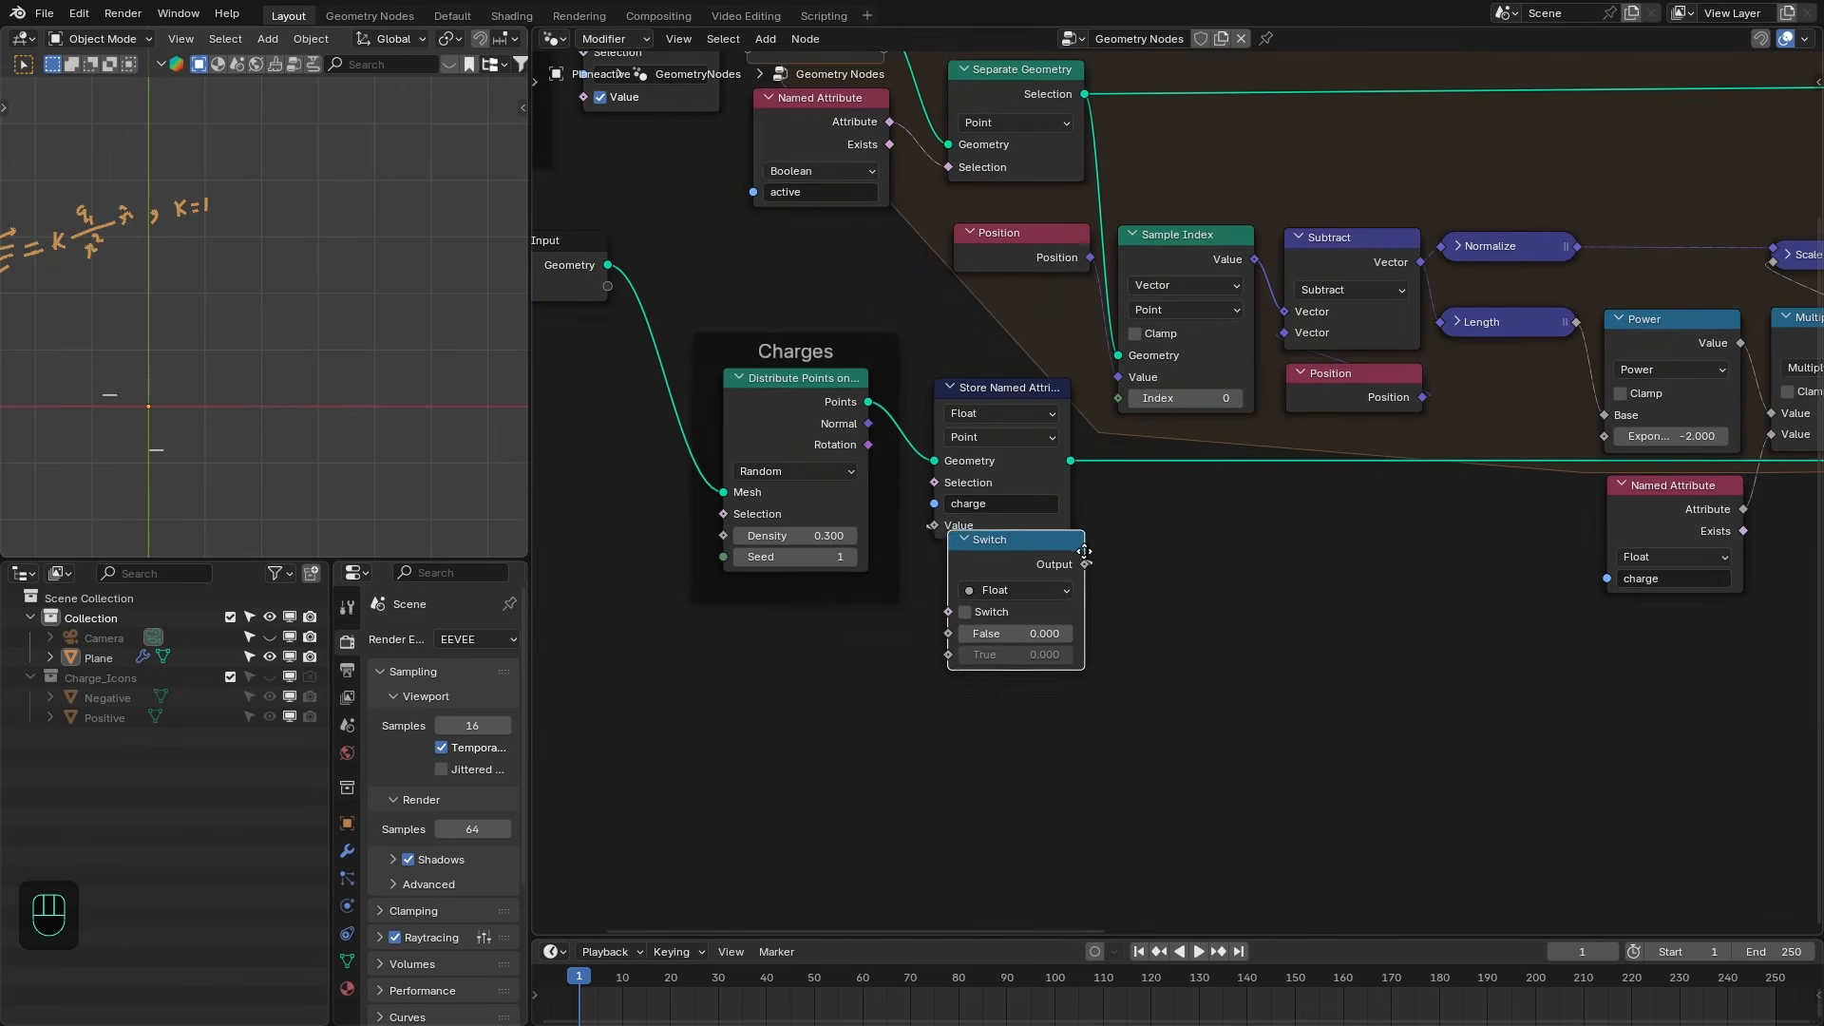
- Connect a Boolean Random Value node to the Switch node's selector input
click(945, 651)
drag(945, 651, 981, 879)
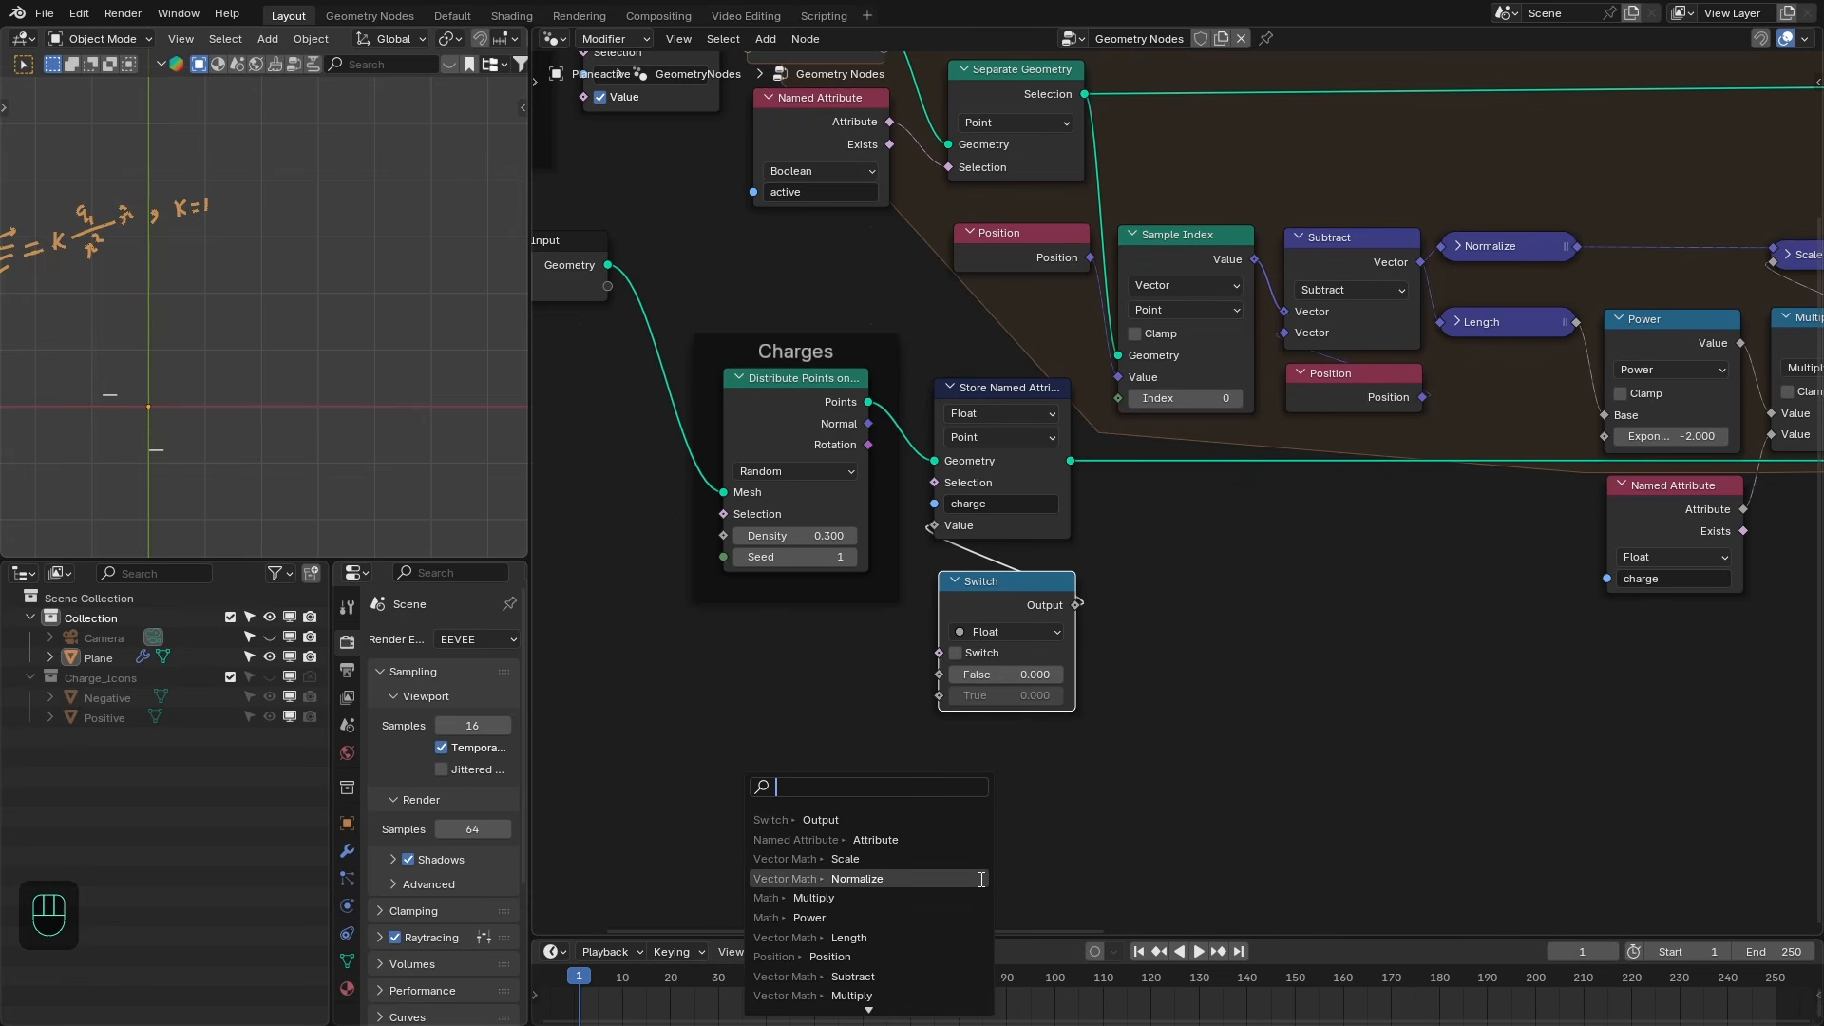
text(rando)
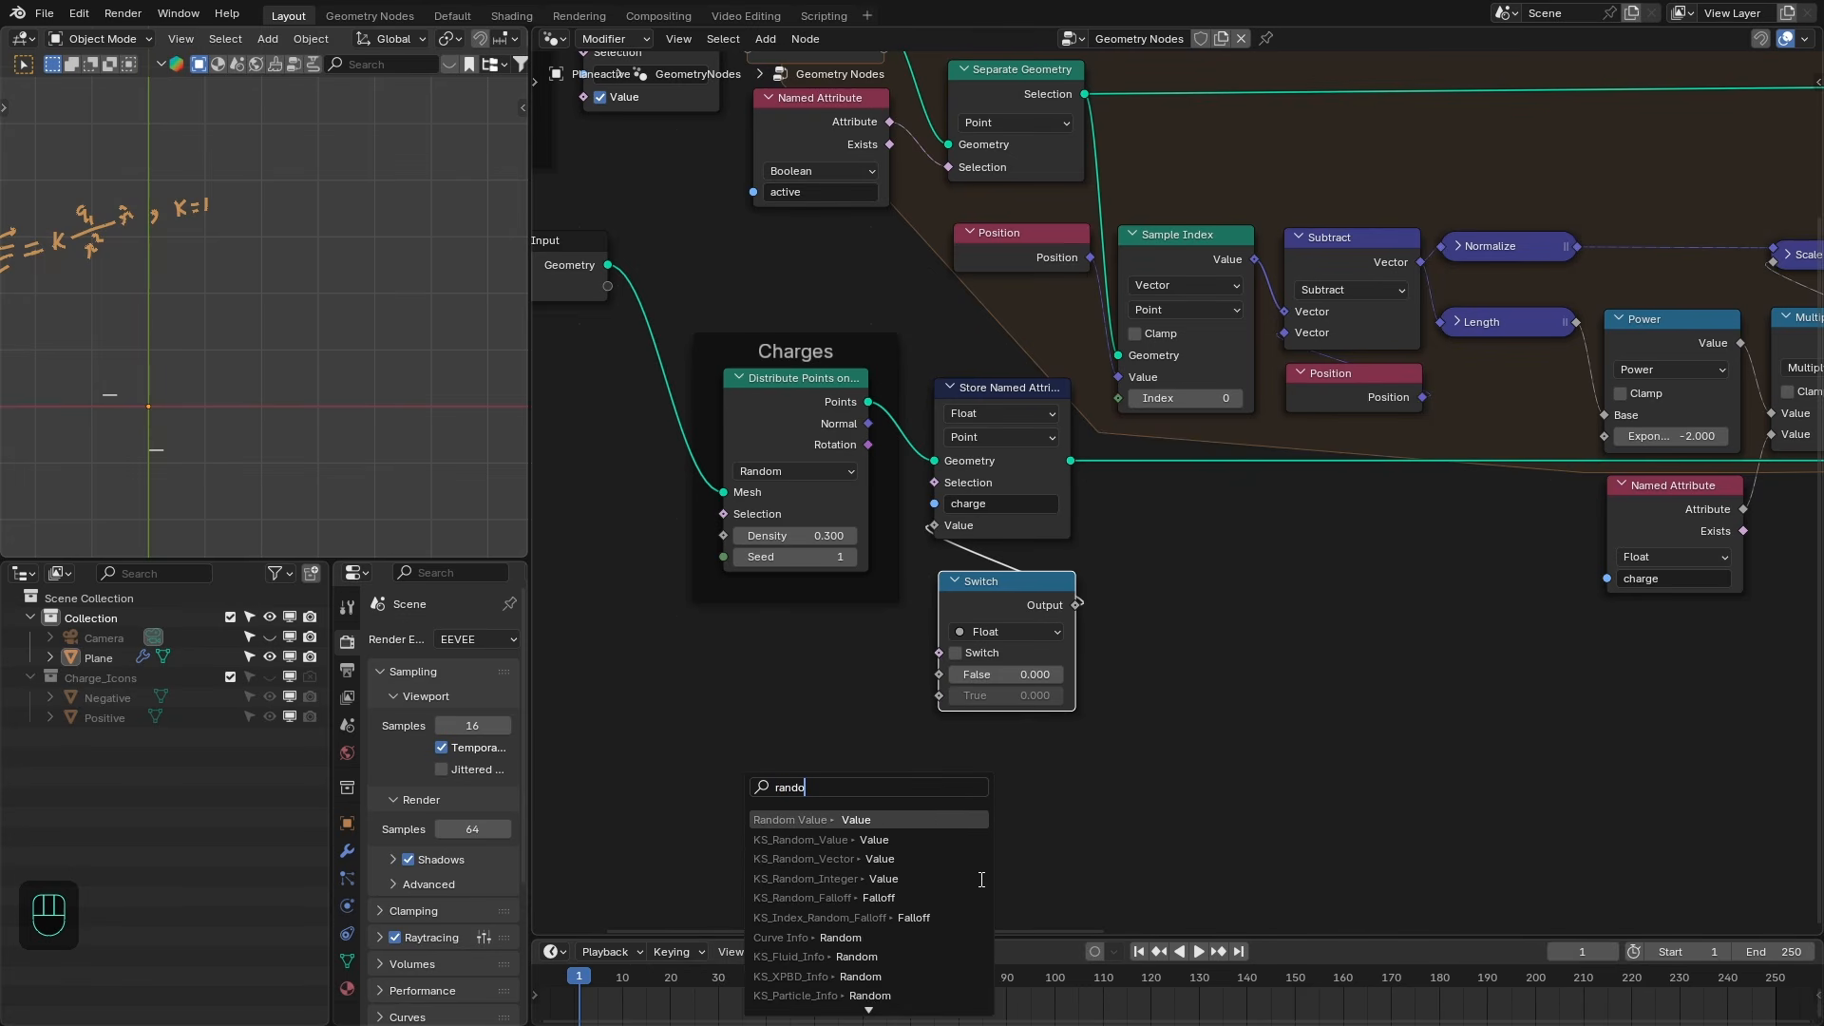
key(Return)
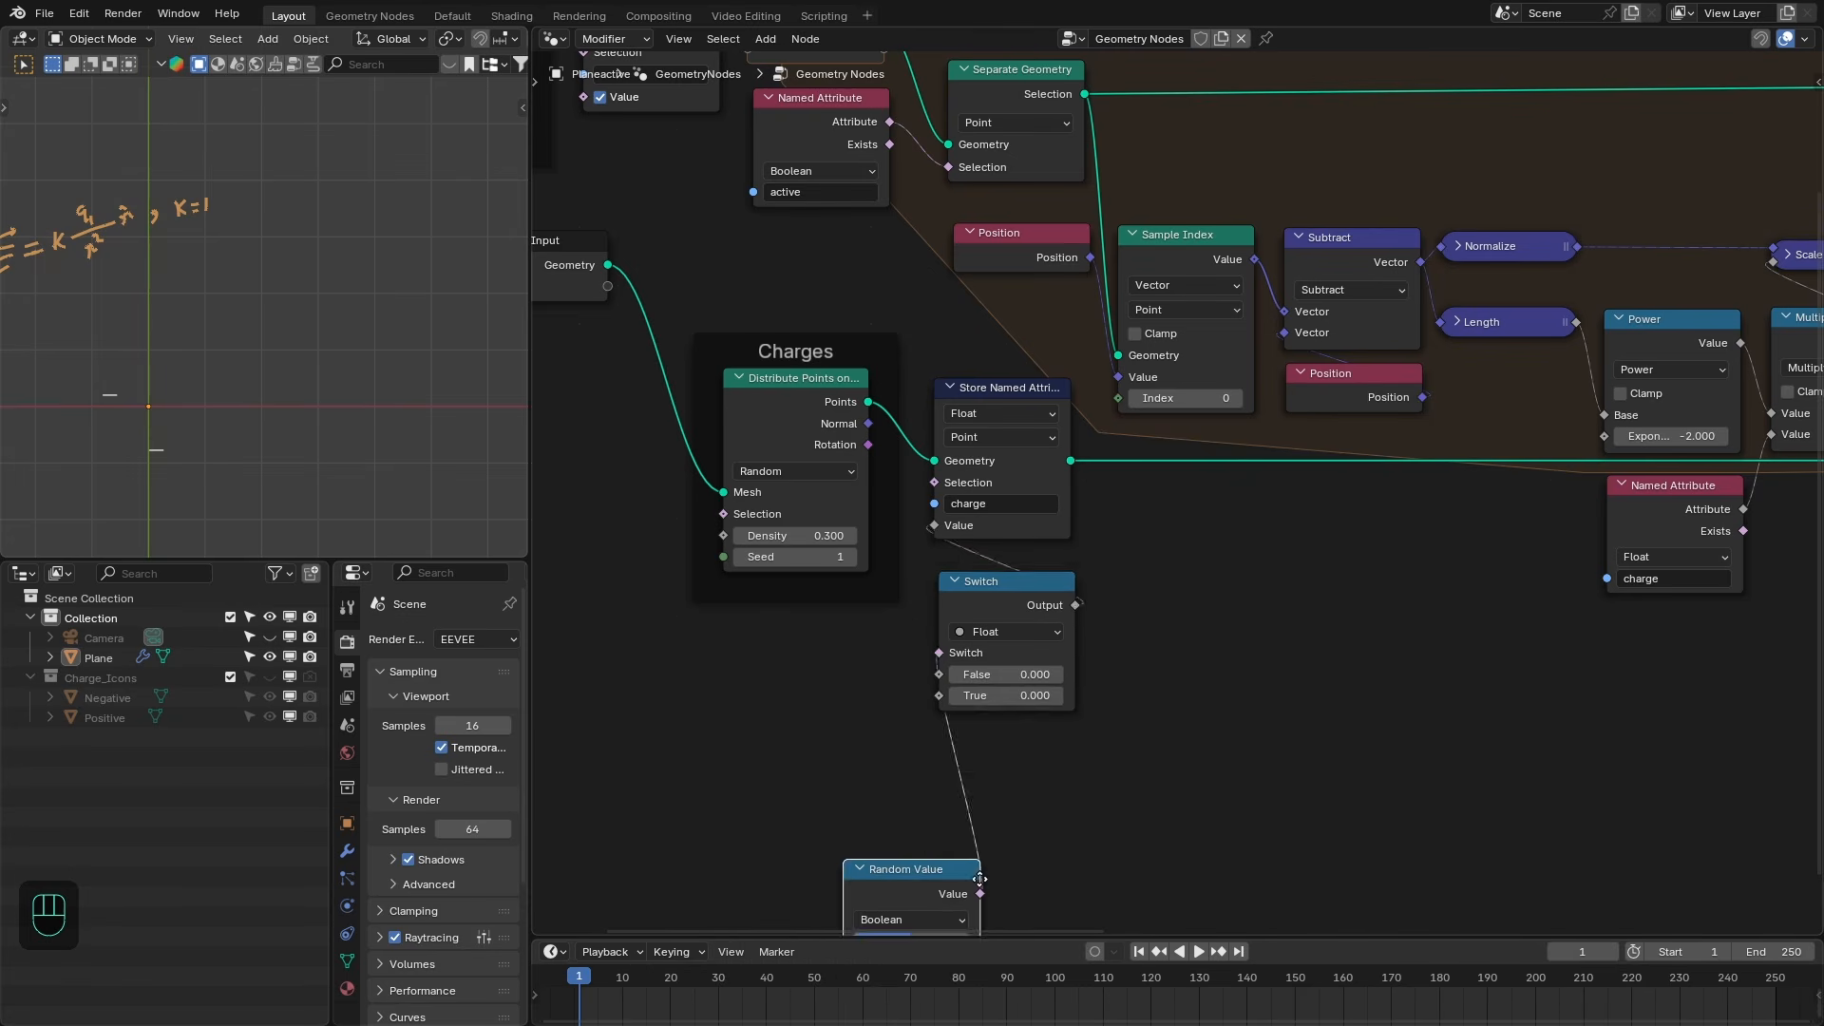
click(1072, 727)
- Set the Switch False value to -1, True to 1, and the Random Value seed to 1
click(1010, 657)
text(-1)
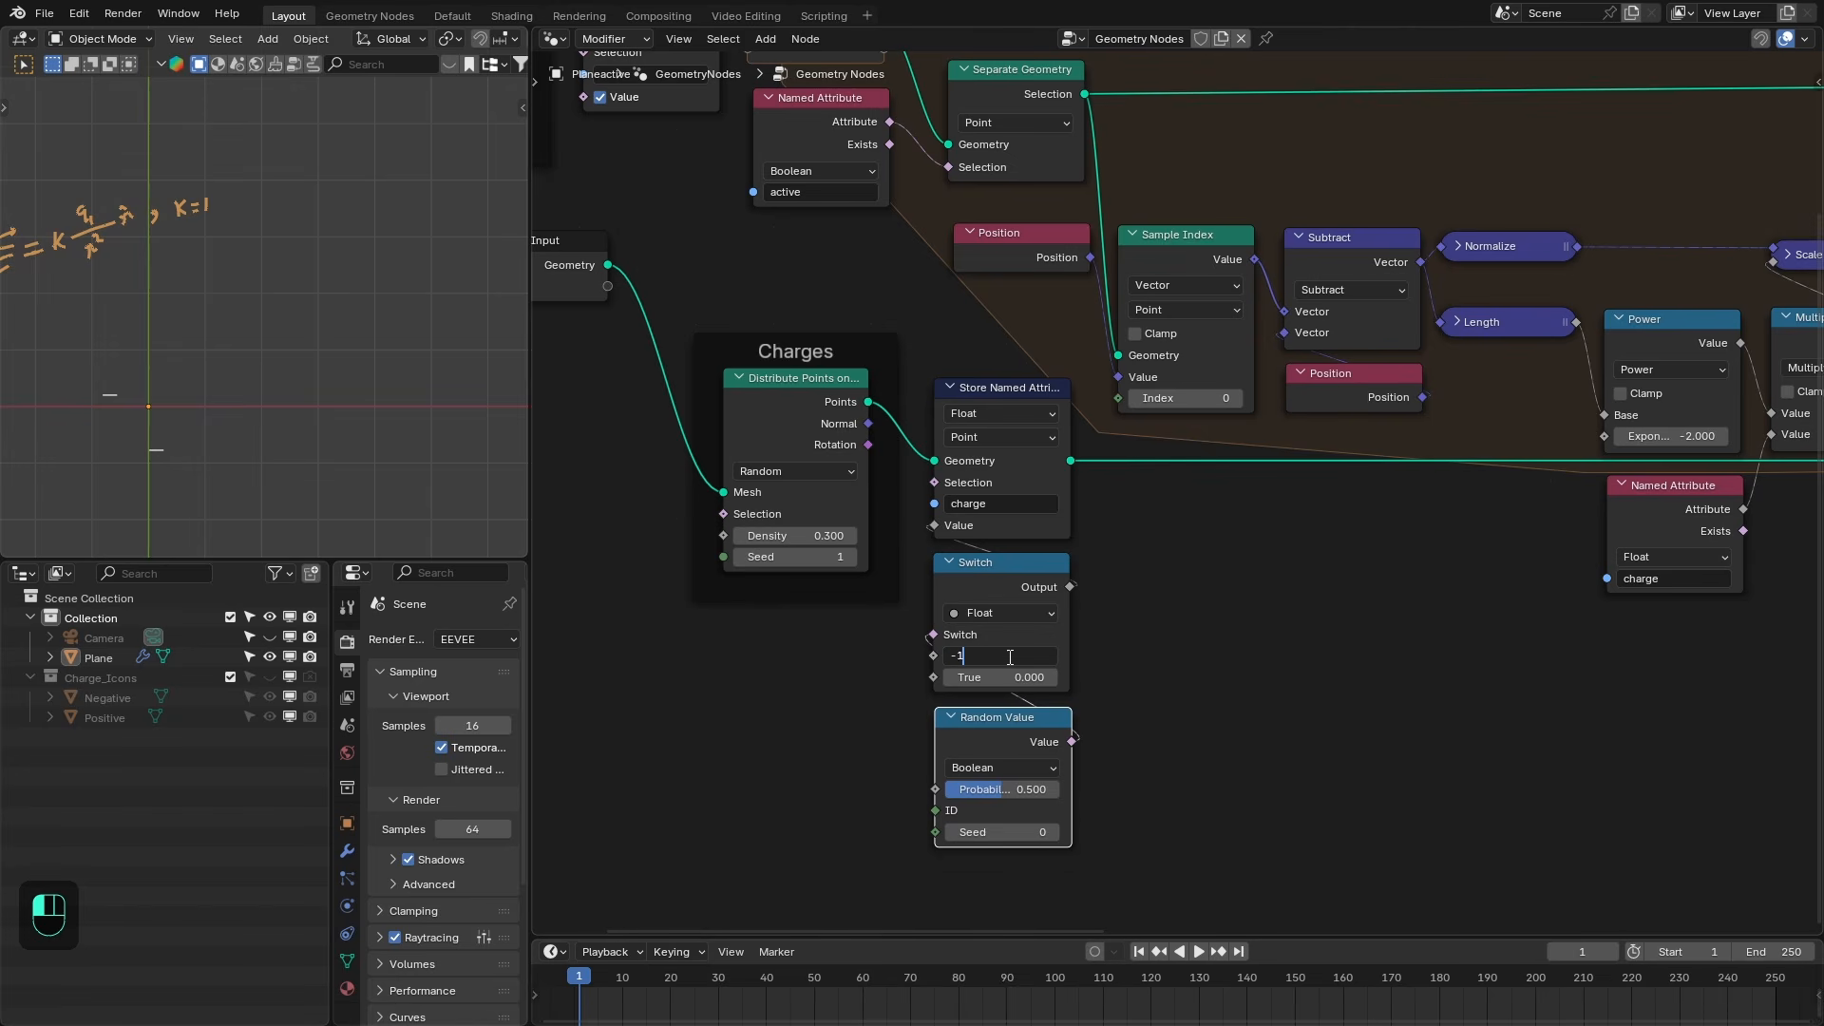
key(Tab)
text(1)
key(Return)
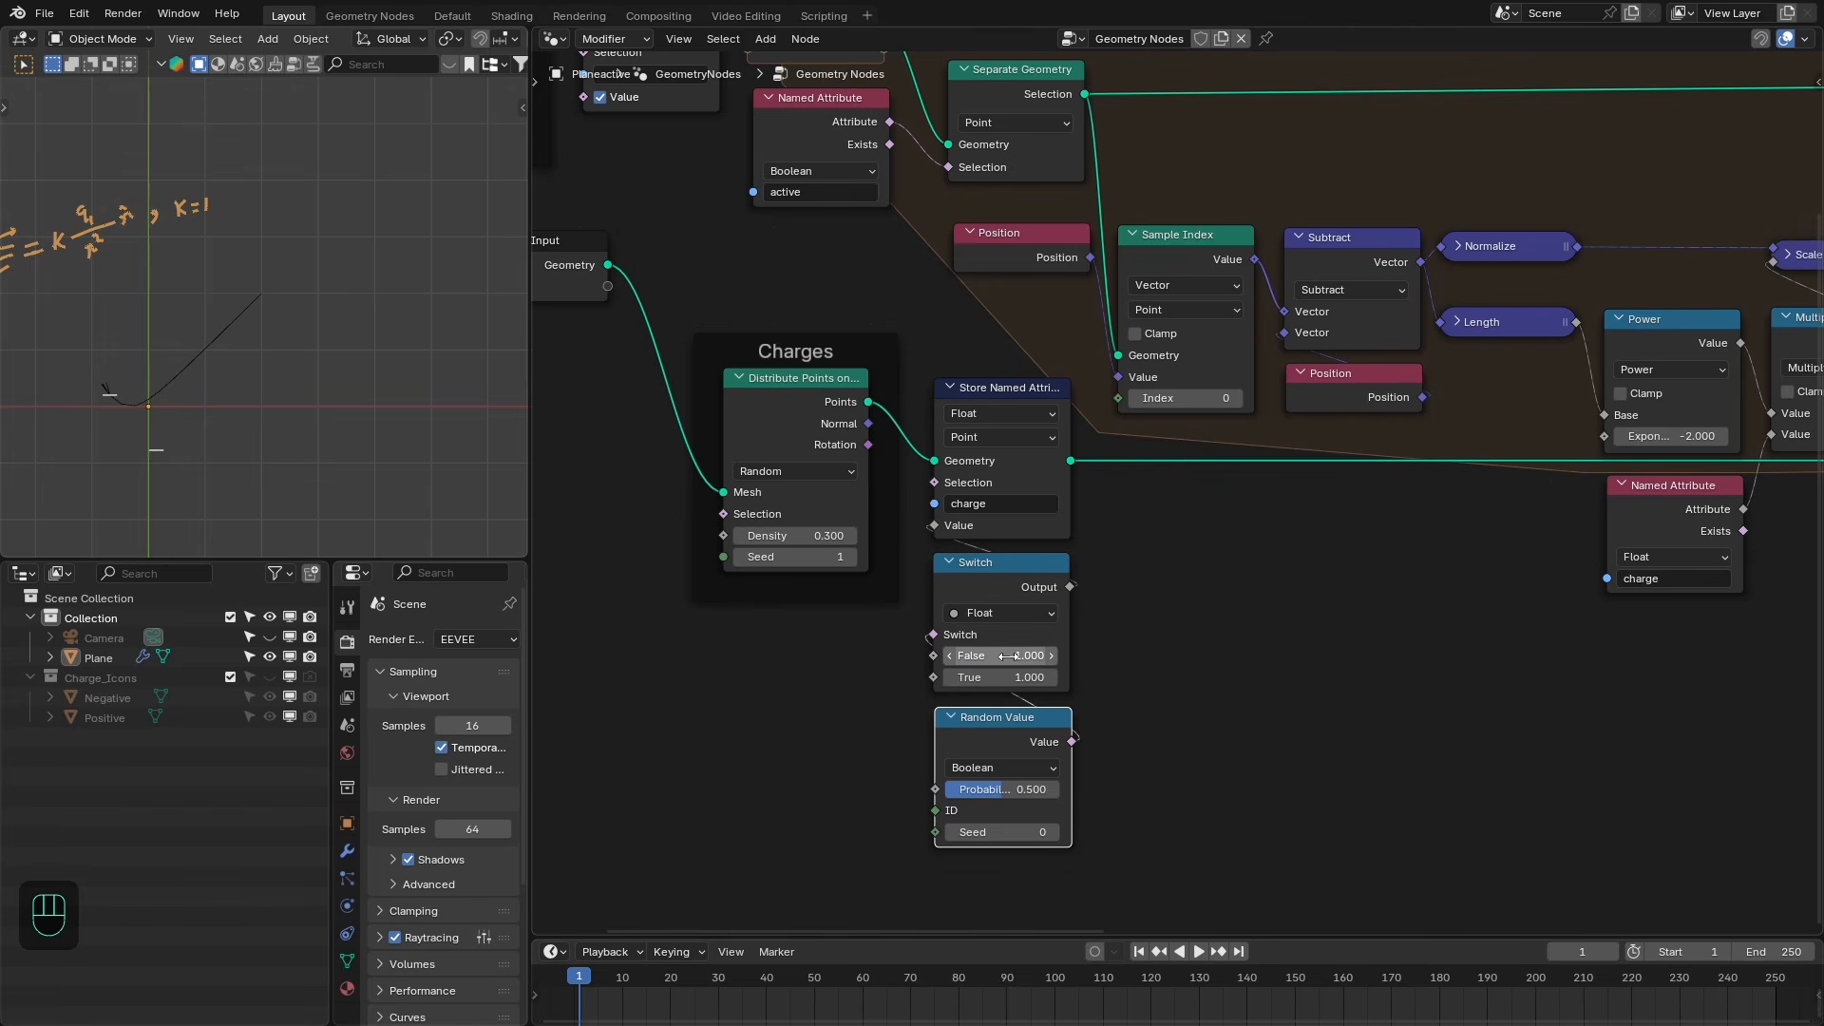
click(1056, 833)
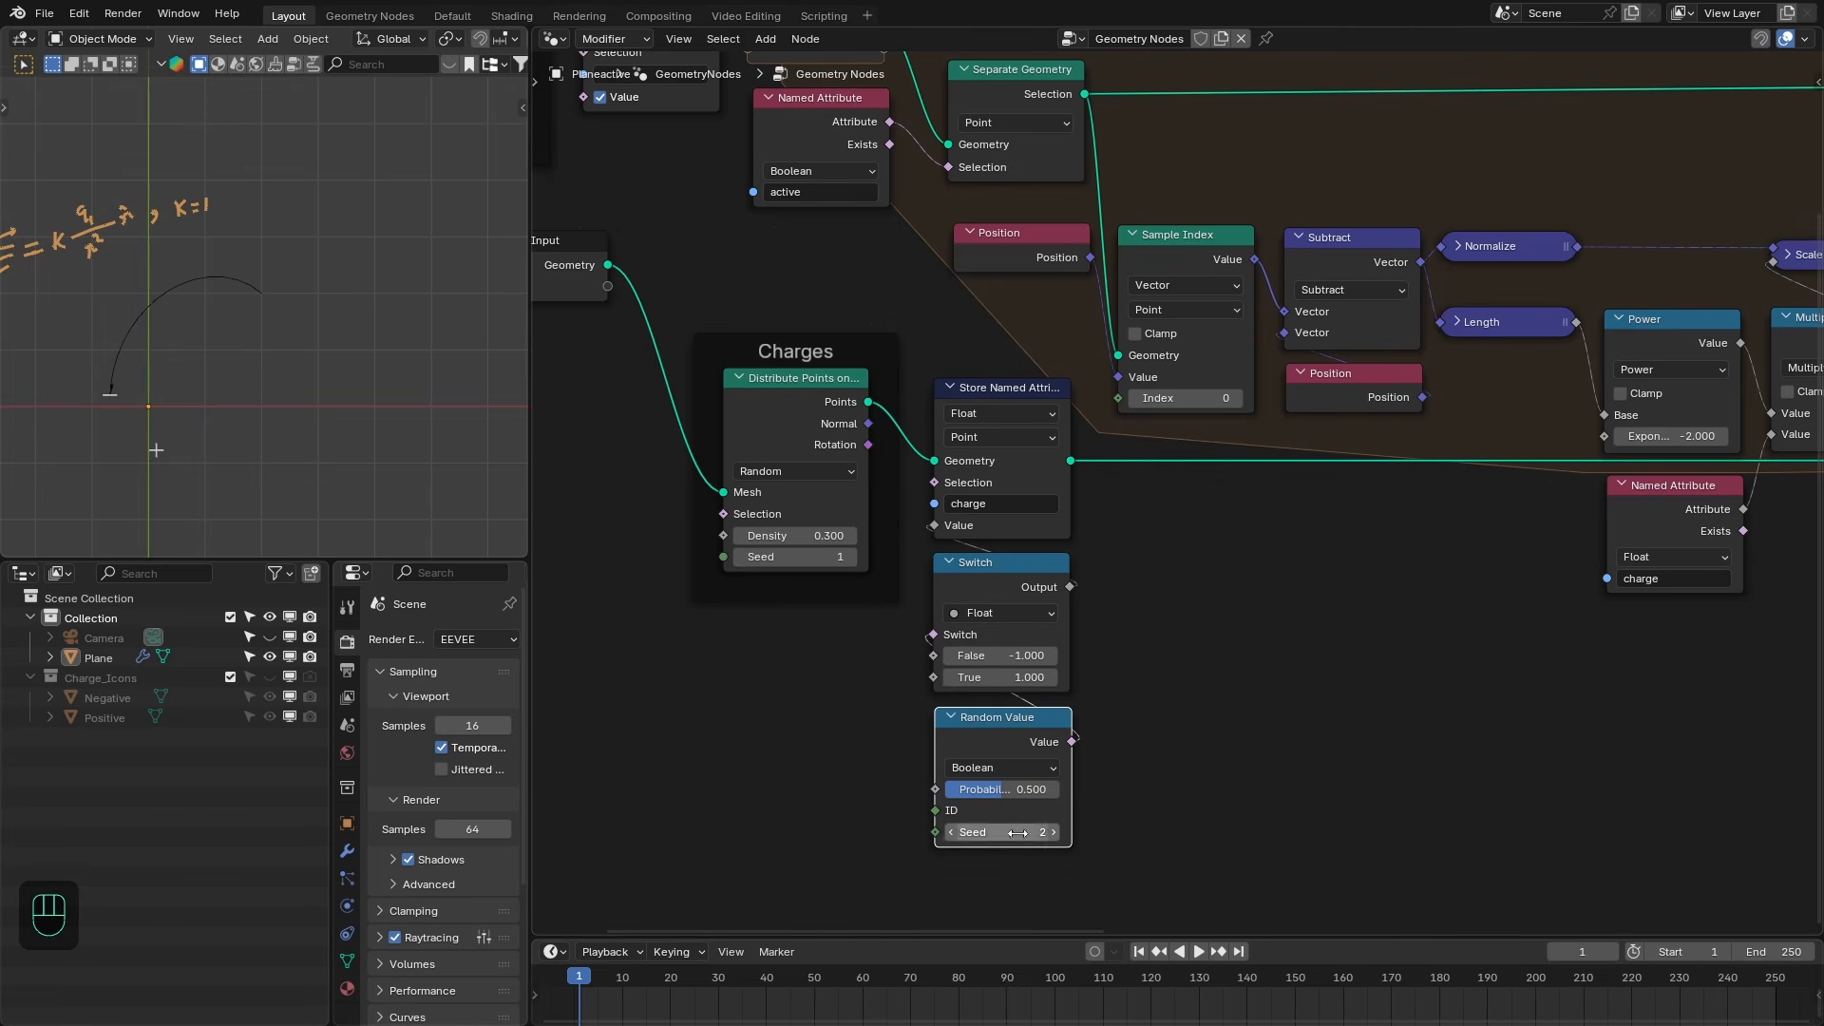
- Adjust the Position Points location values to move the test point to a new spot
scroll(158, 394, up, 2)
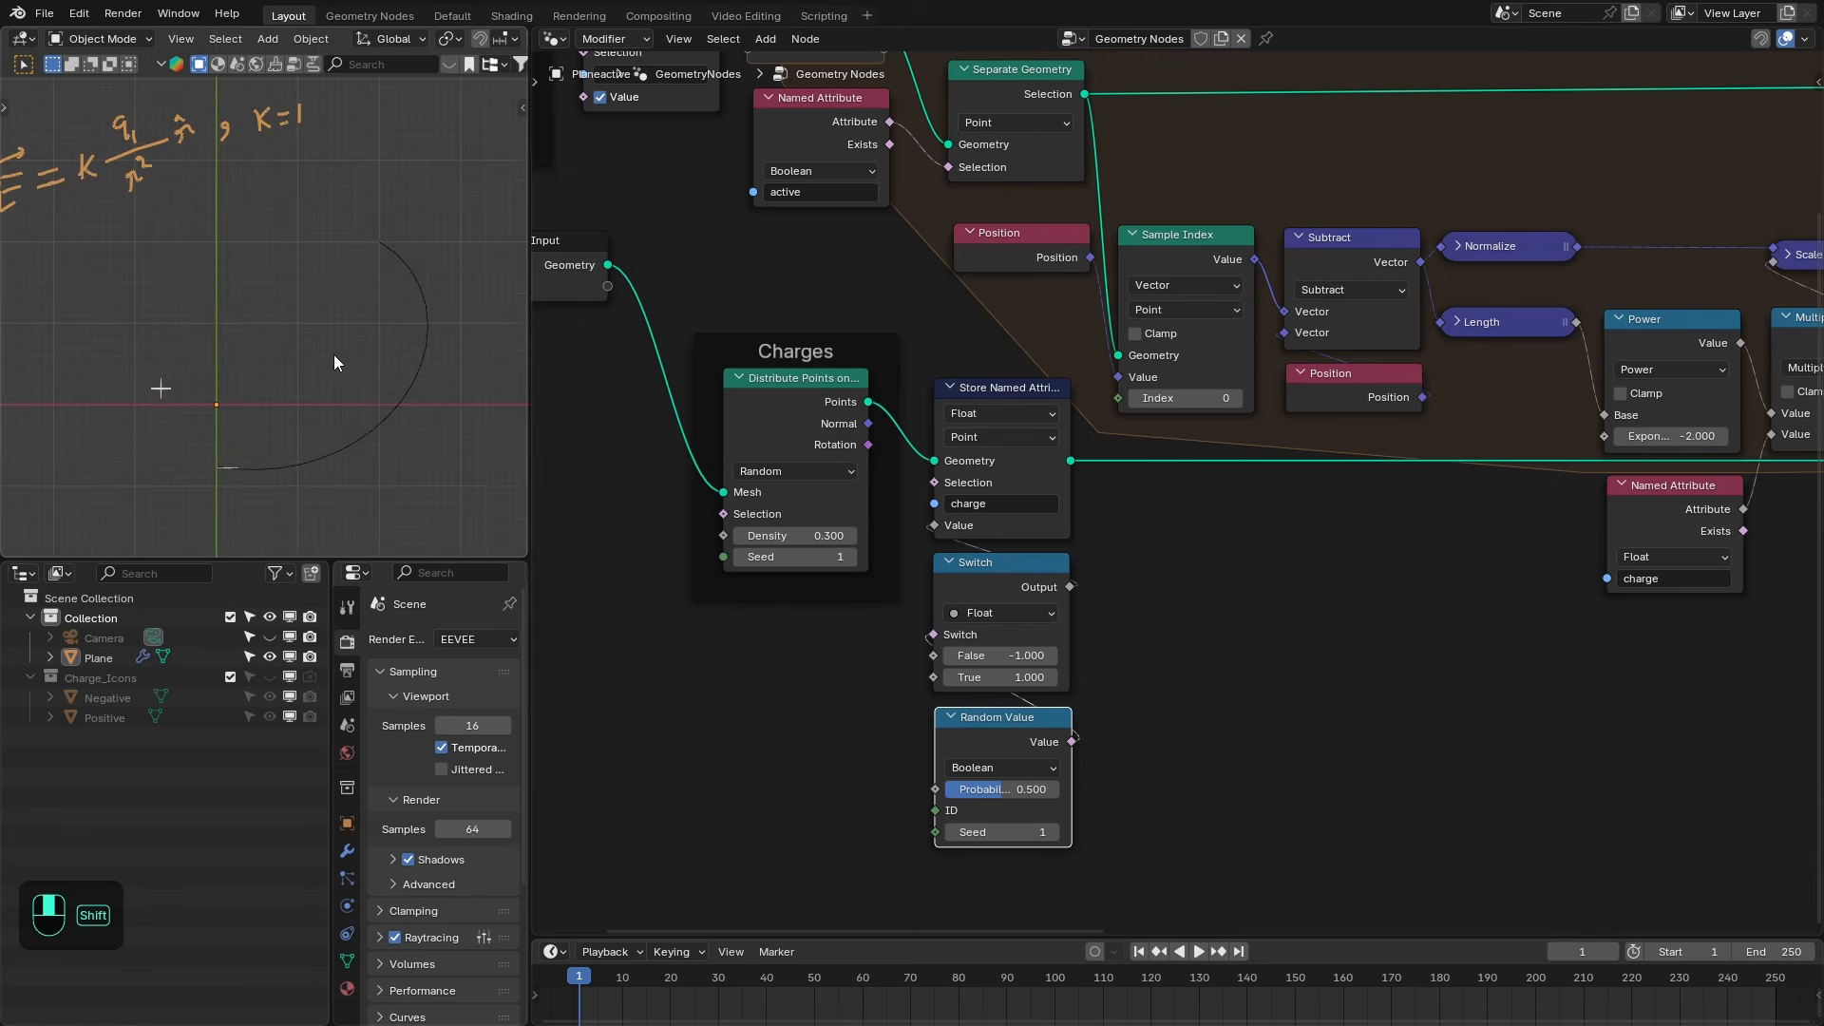
middle_drag(733, 275, 1014, 498)
mouse_move(737, 284)
shift+mouse_down()
mouse_move(635, 284)
mouse_move(762, 296)
mouse_move(728, 296)
mouse_move(749, 284)
shift+mouse_up()
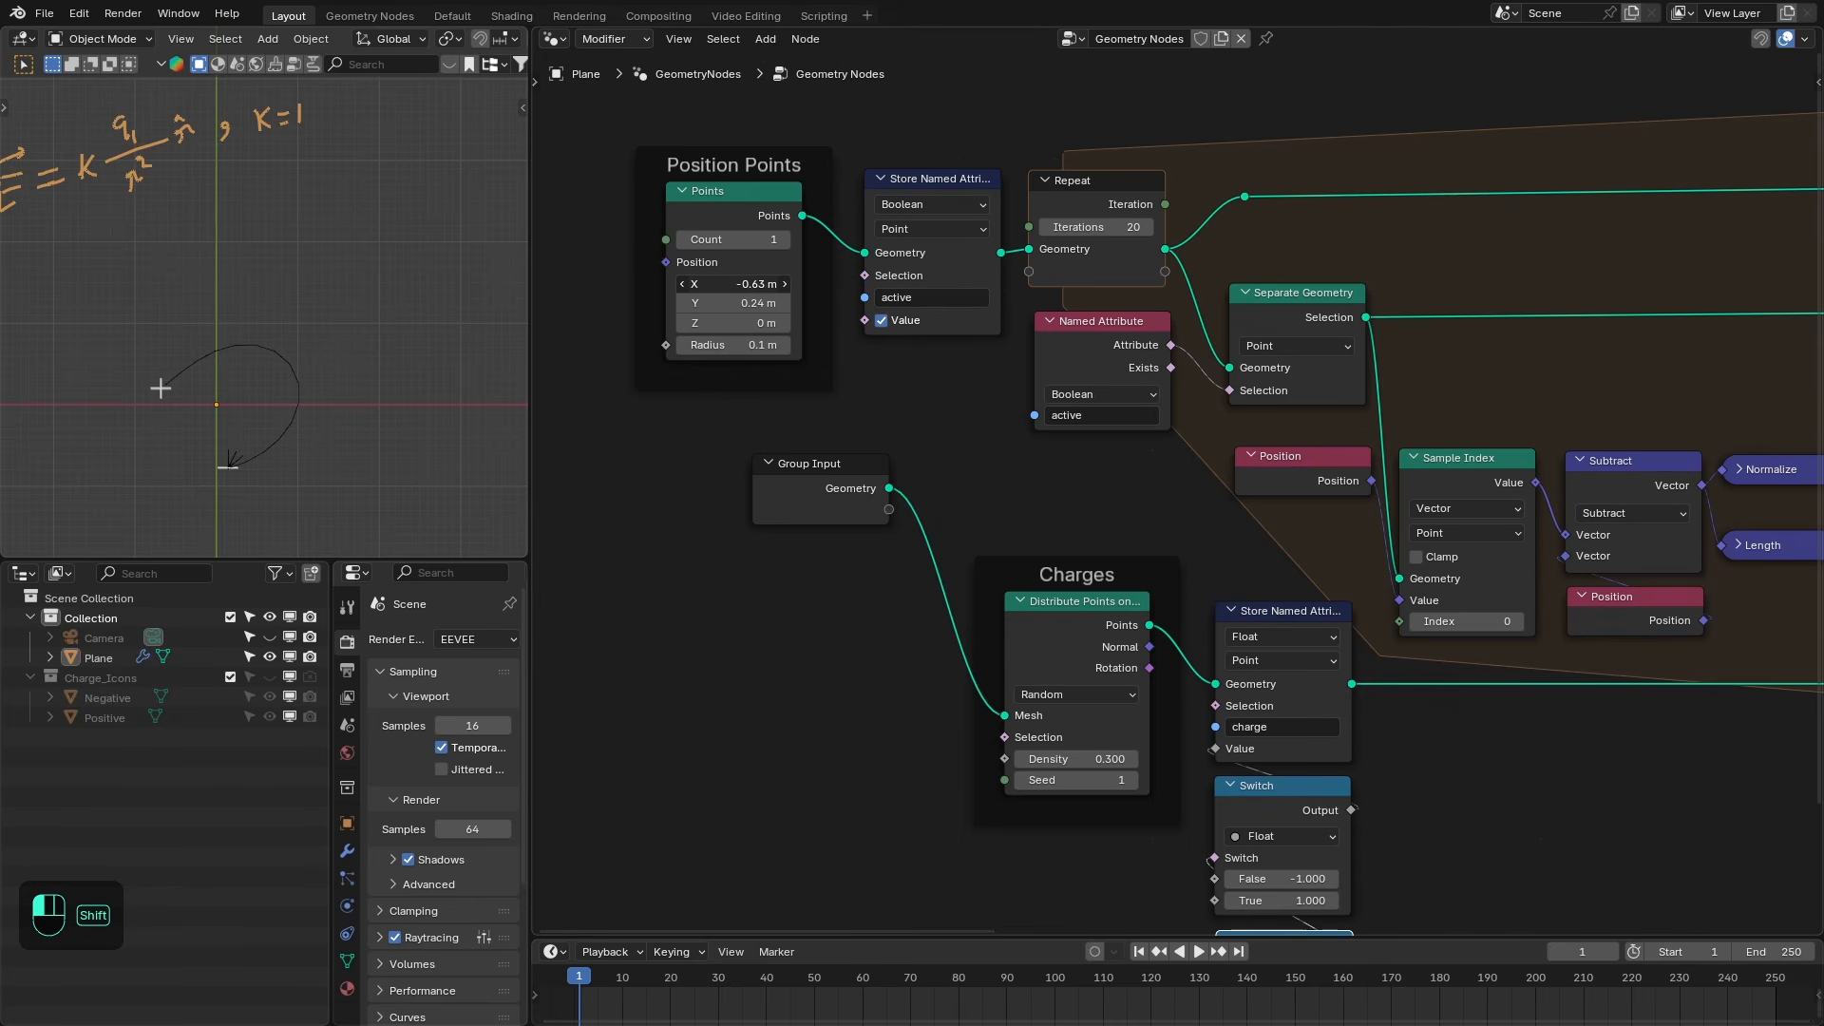
shift+drag(748, 284, 733, 284)
shift+drag(733, 284, 765, 390)
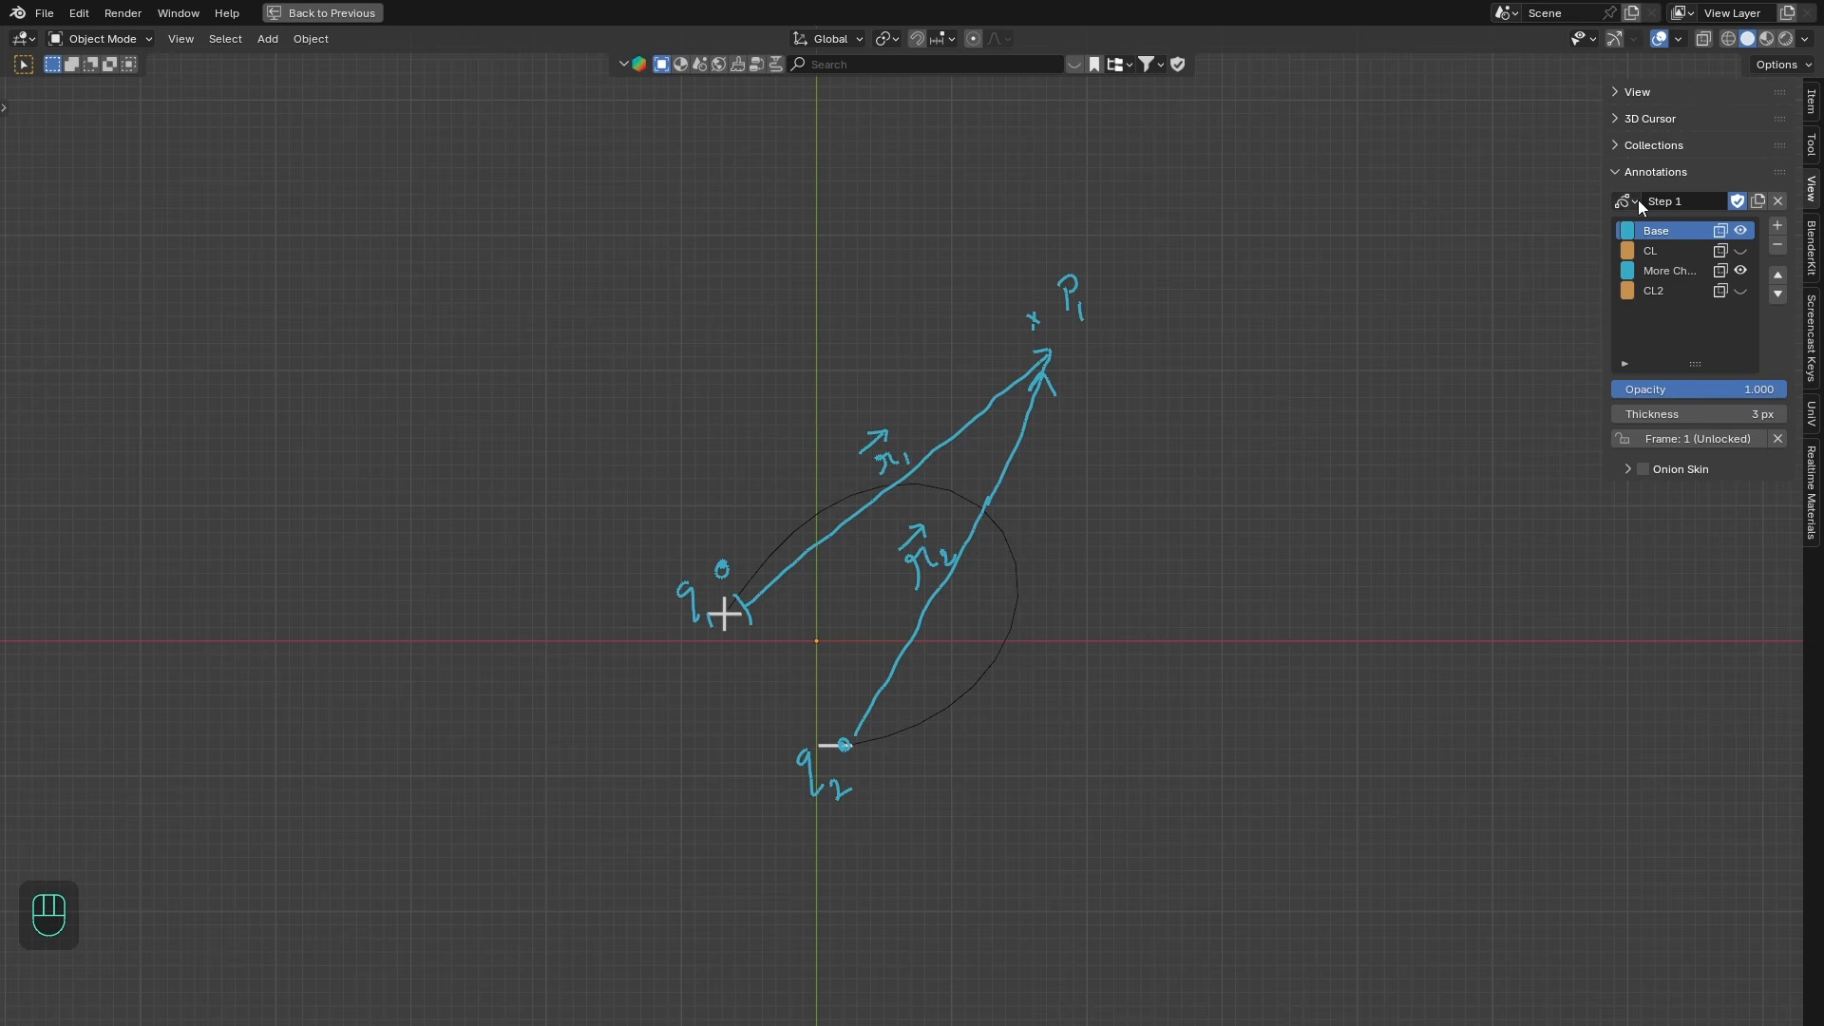
- Hide the Base and More Ch... annotation layers, switch to the Step 2 annotations and show its More Po... layer
click(1741, 230)
click(1740, 271)
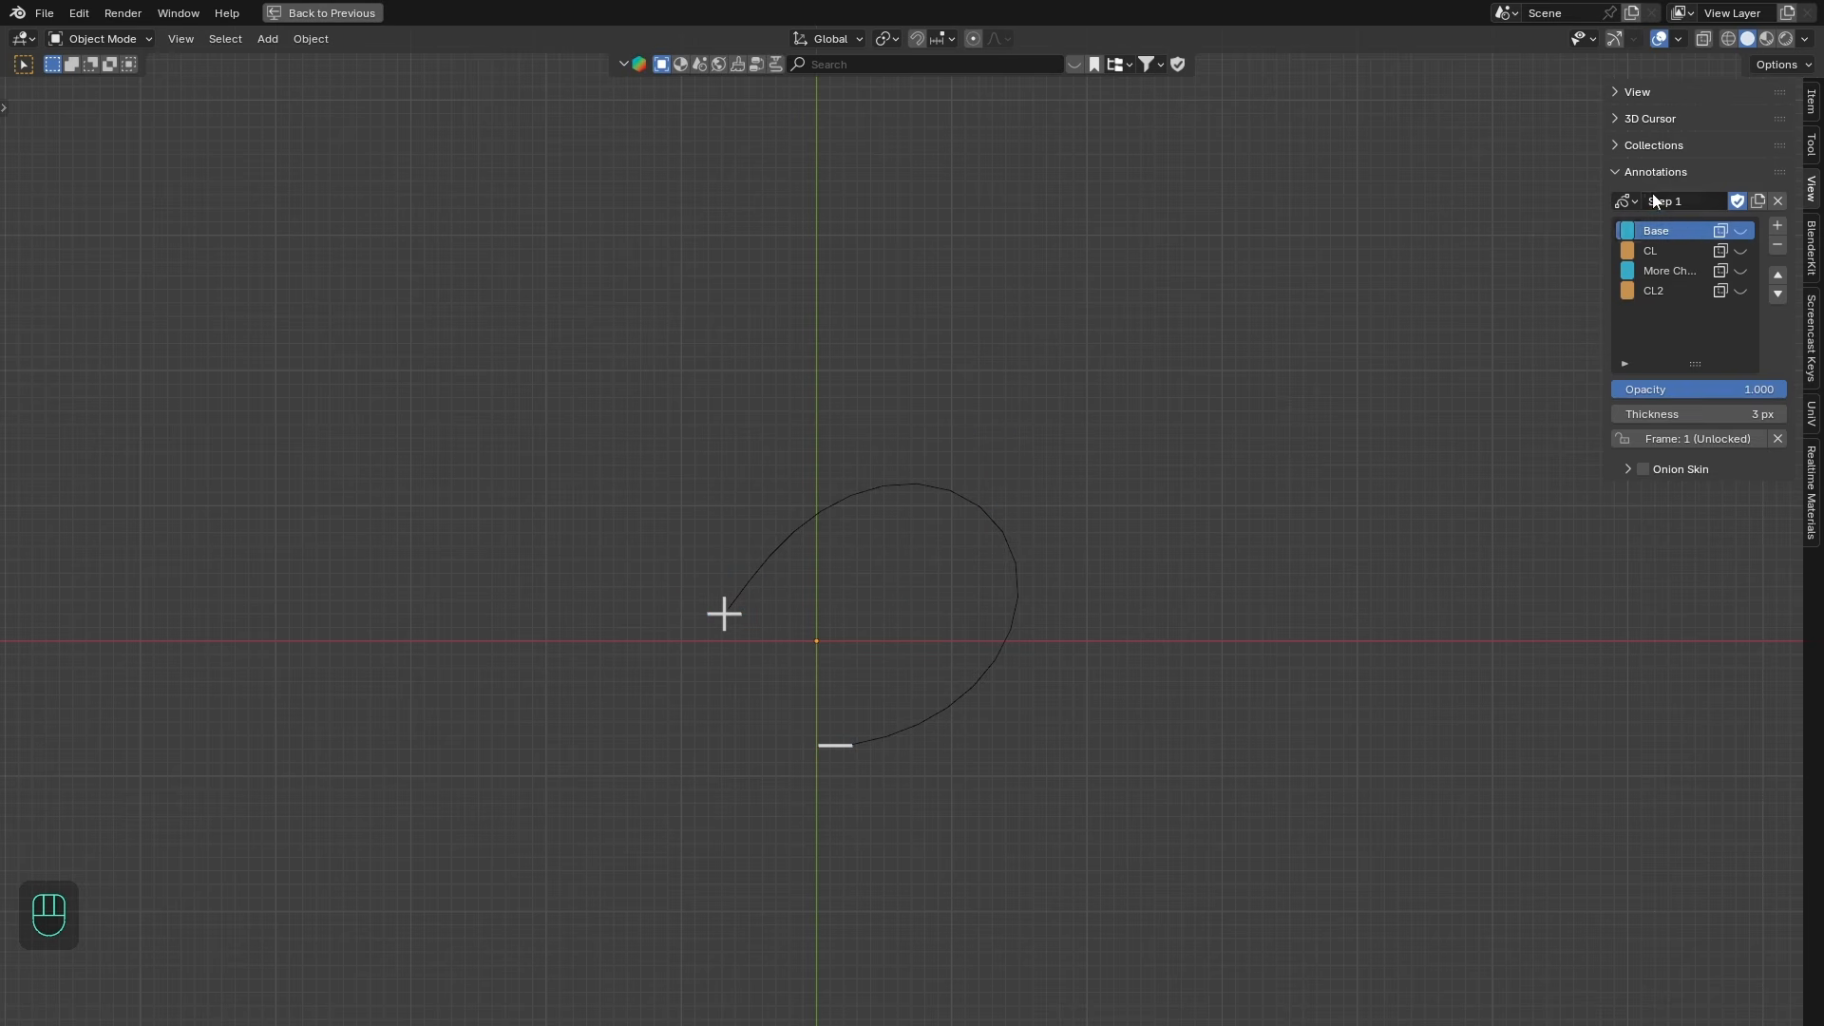
click(1625, 200)
click(1507, 252)
click(1740, 249)
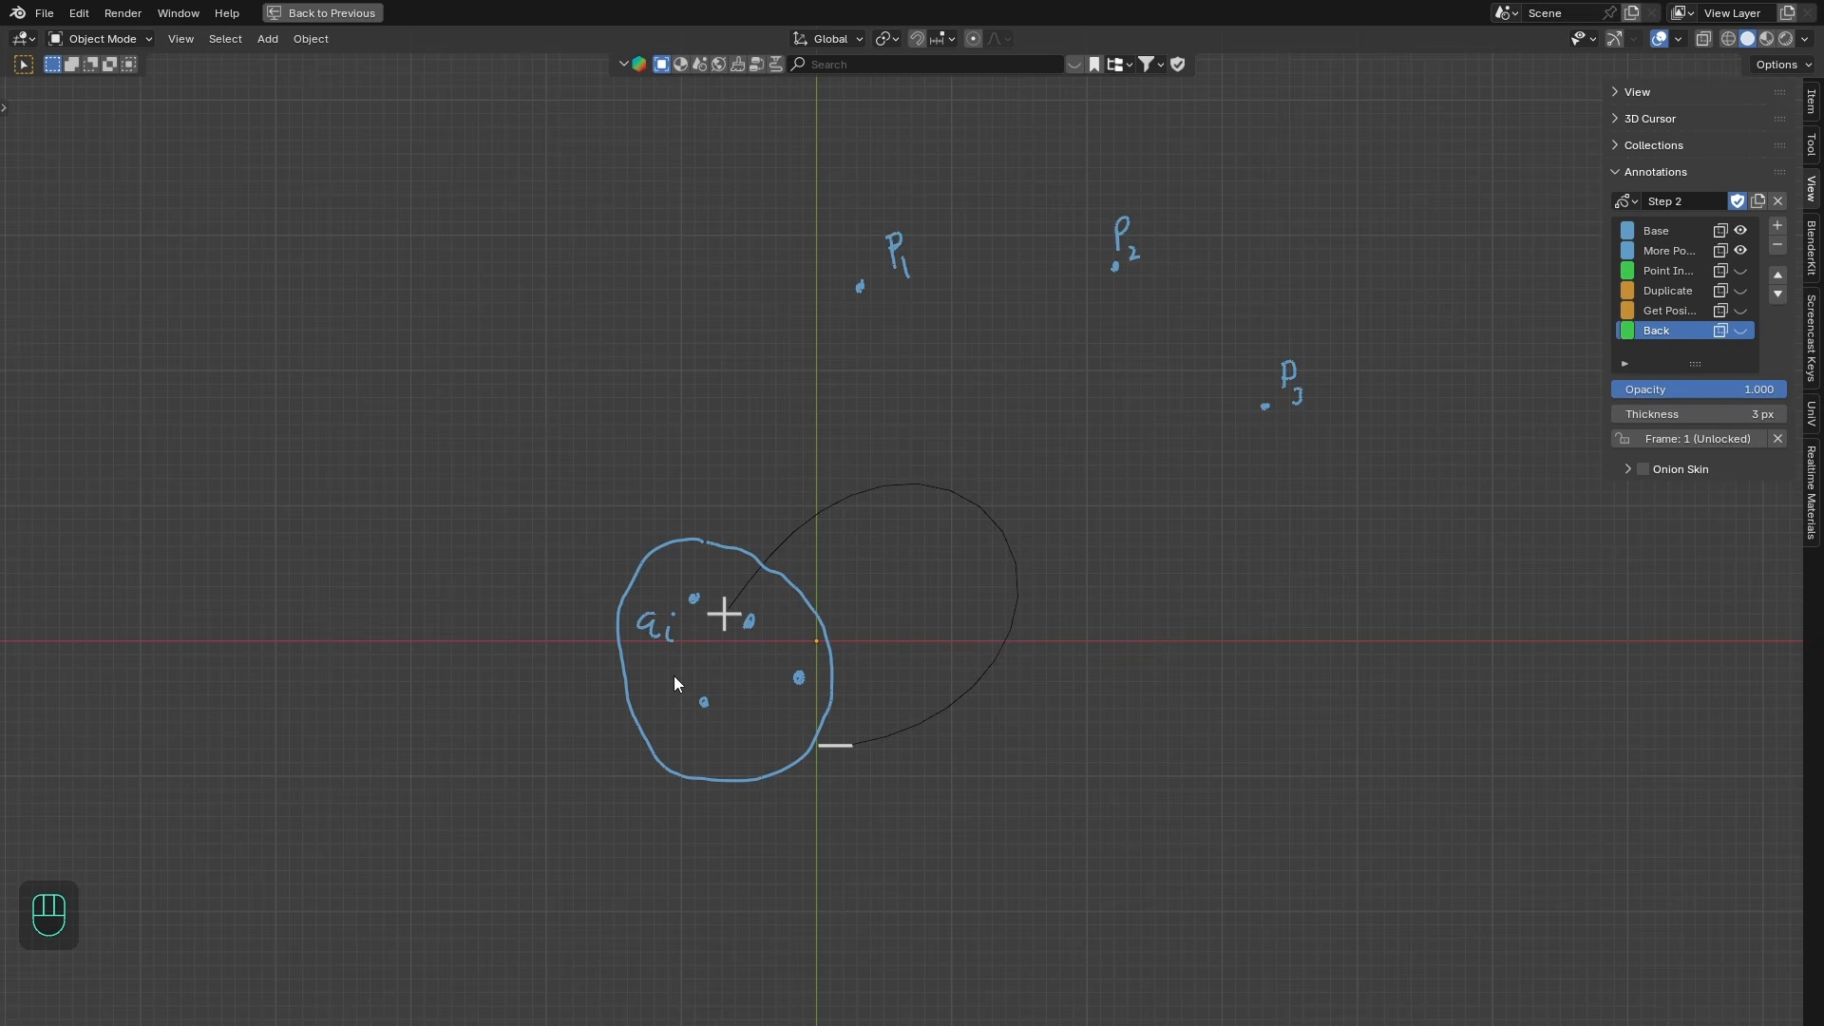
shift+middle_drag(1632, 651, 1568, 680)
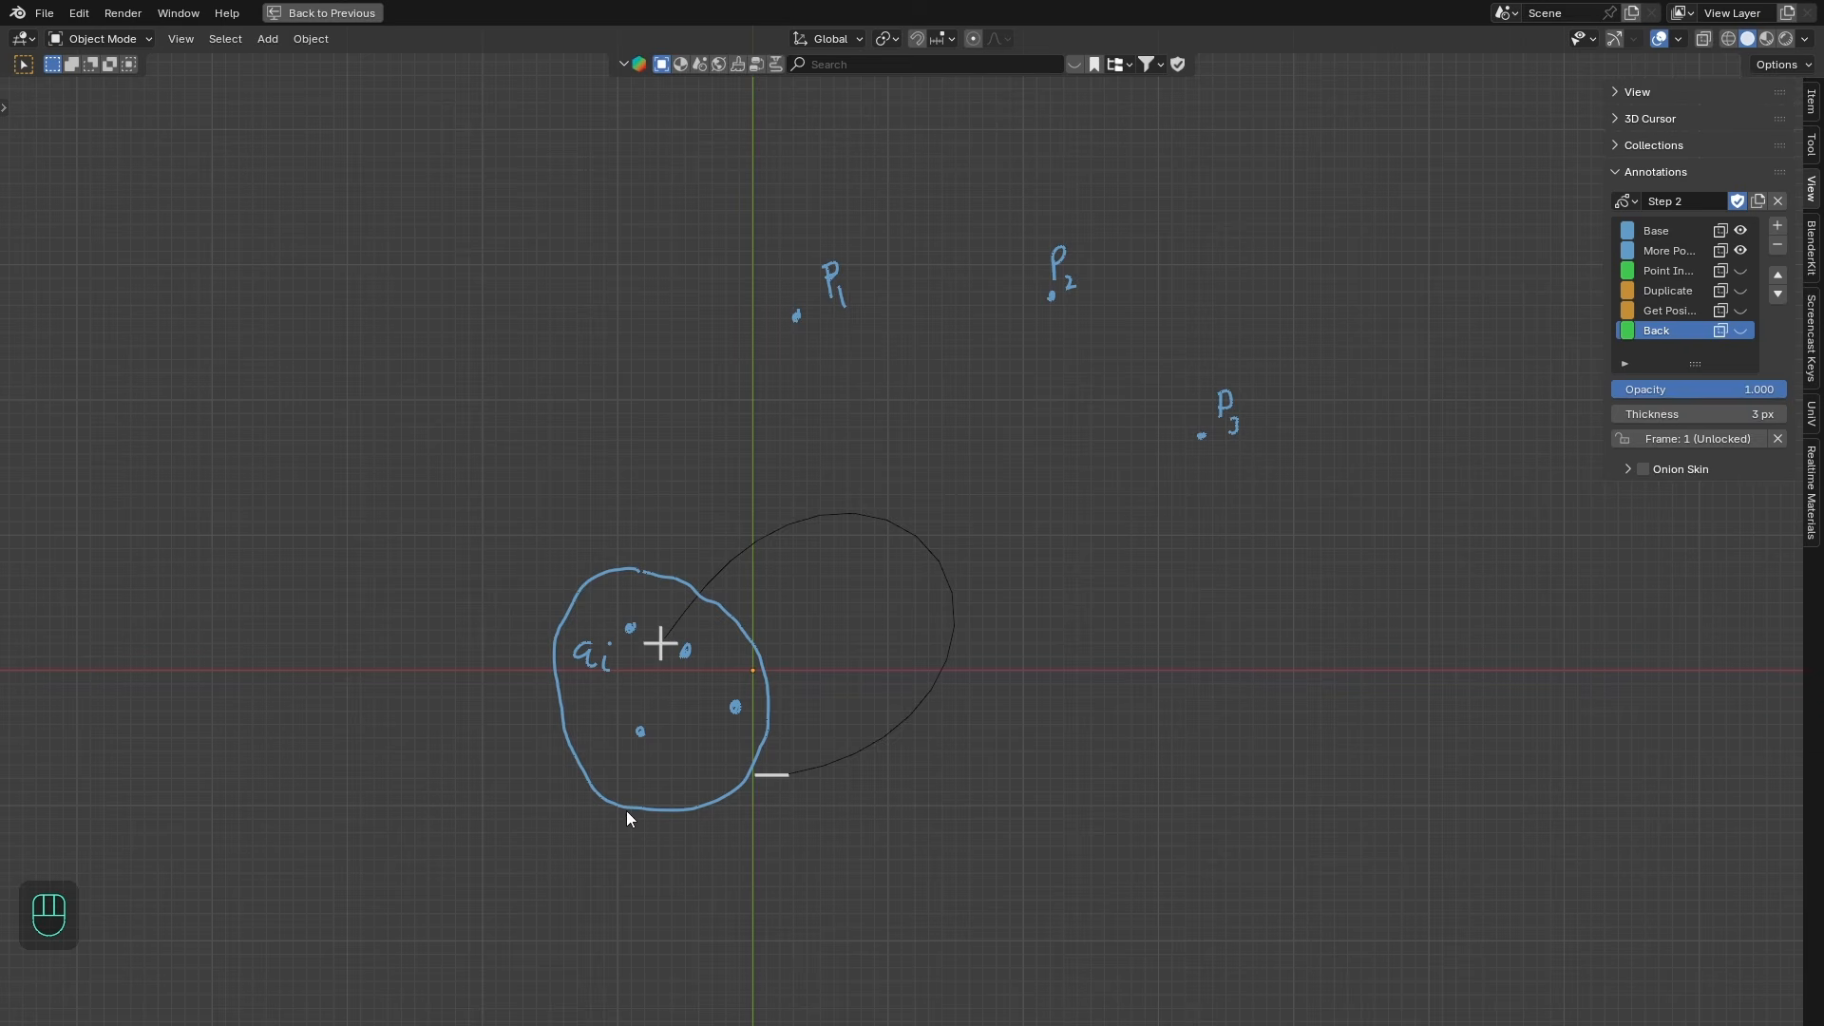
- Reveal the Point In..., Duplicate and Get Posi... annotation layers of Step 2 one after another
shift+middle_drag(762, 675, 785, 658)
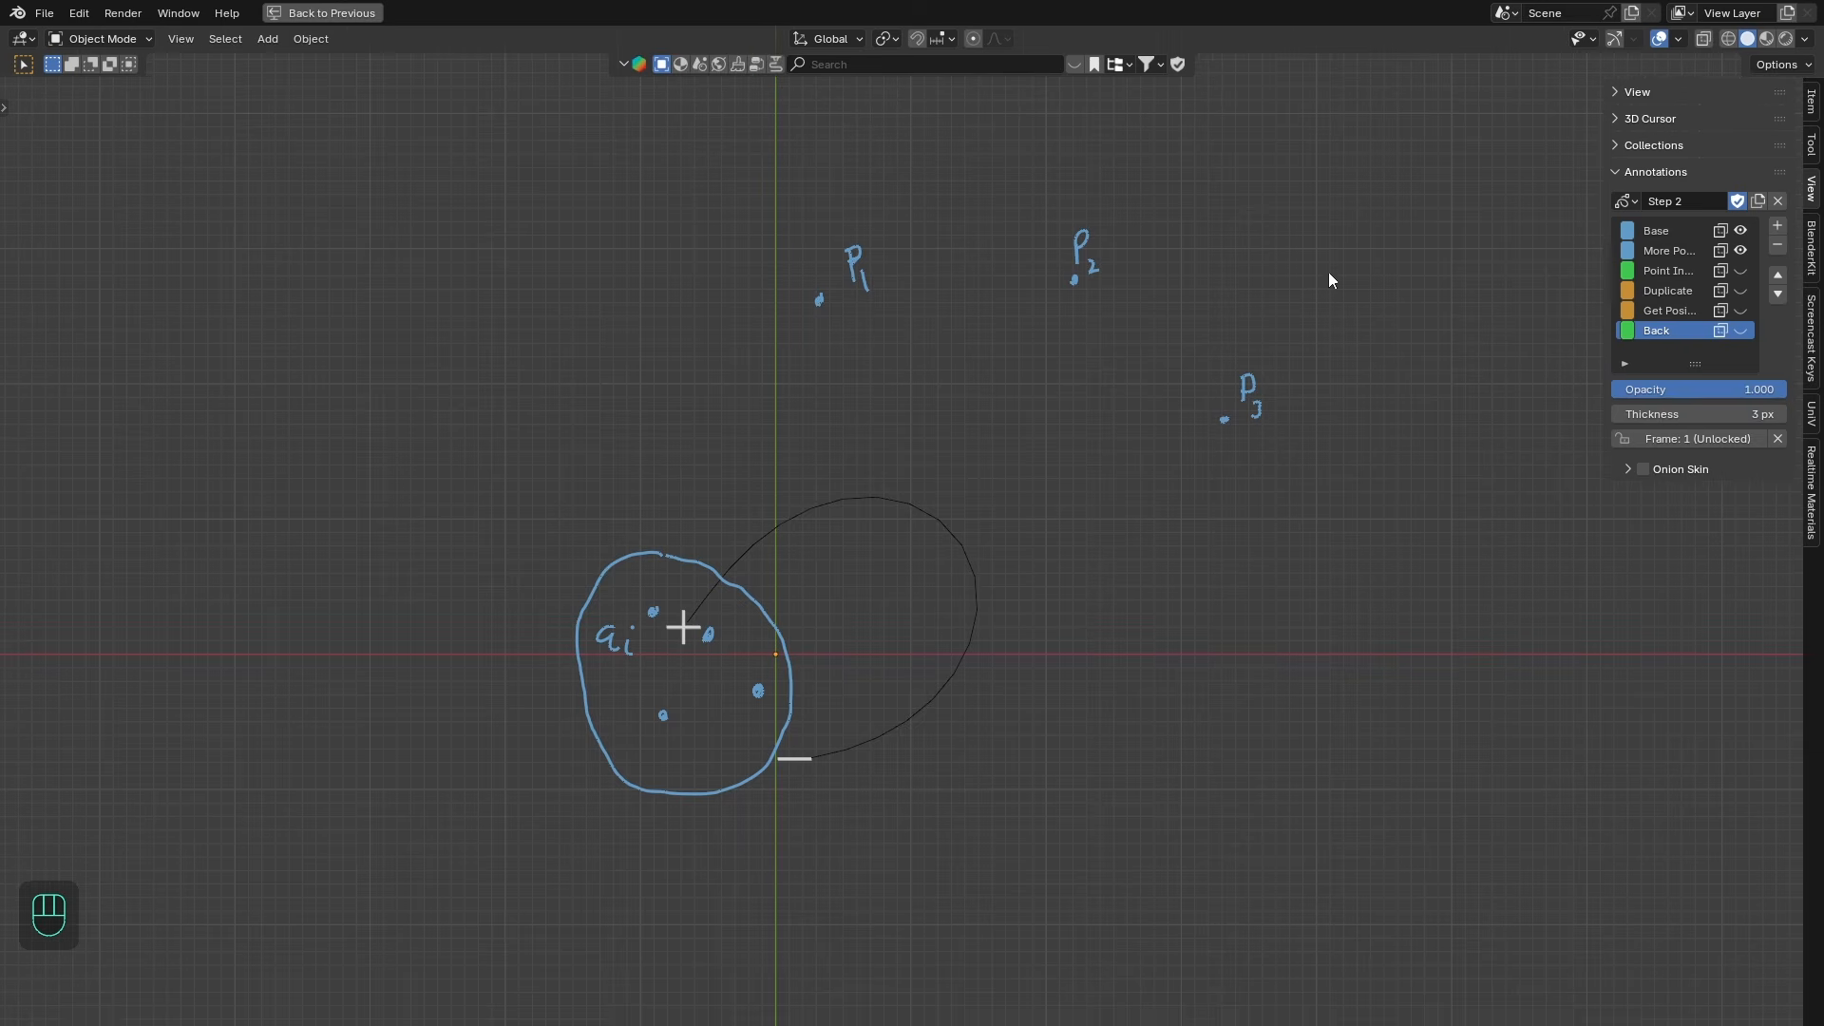
click(1744, 271)
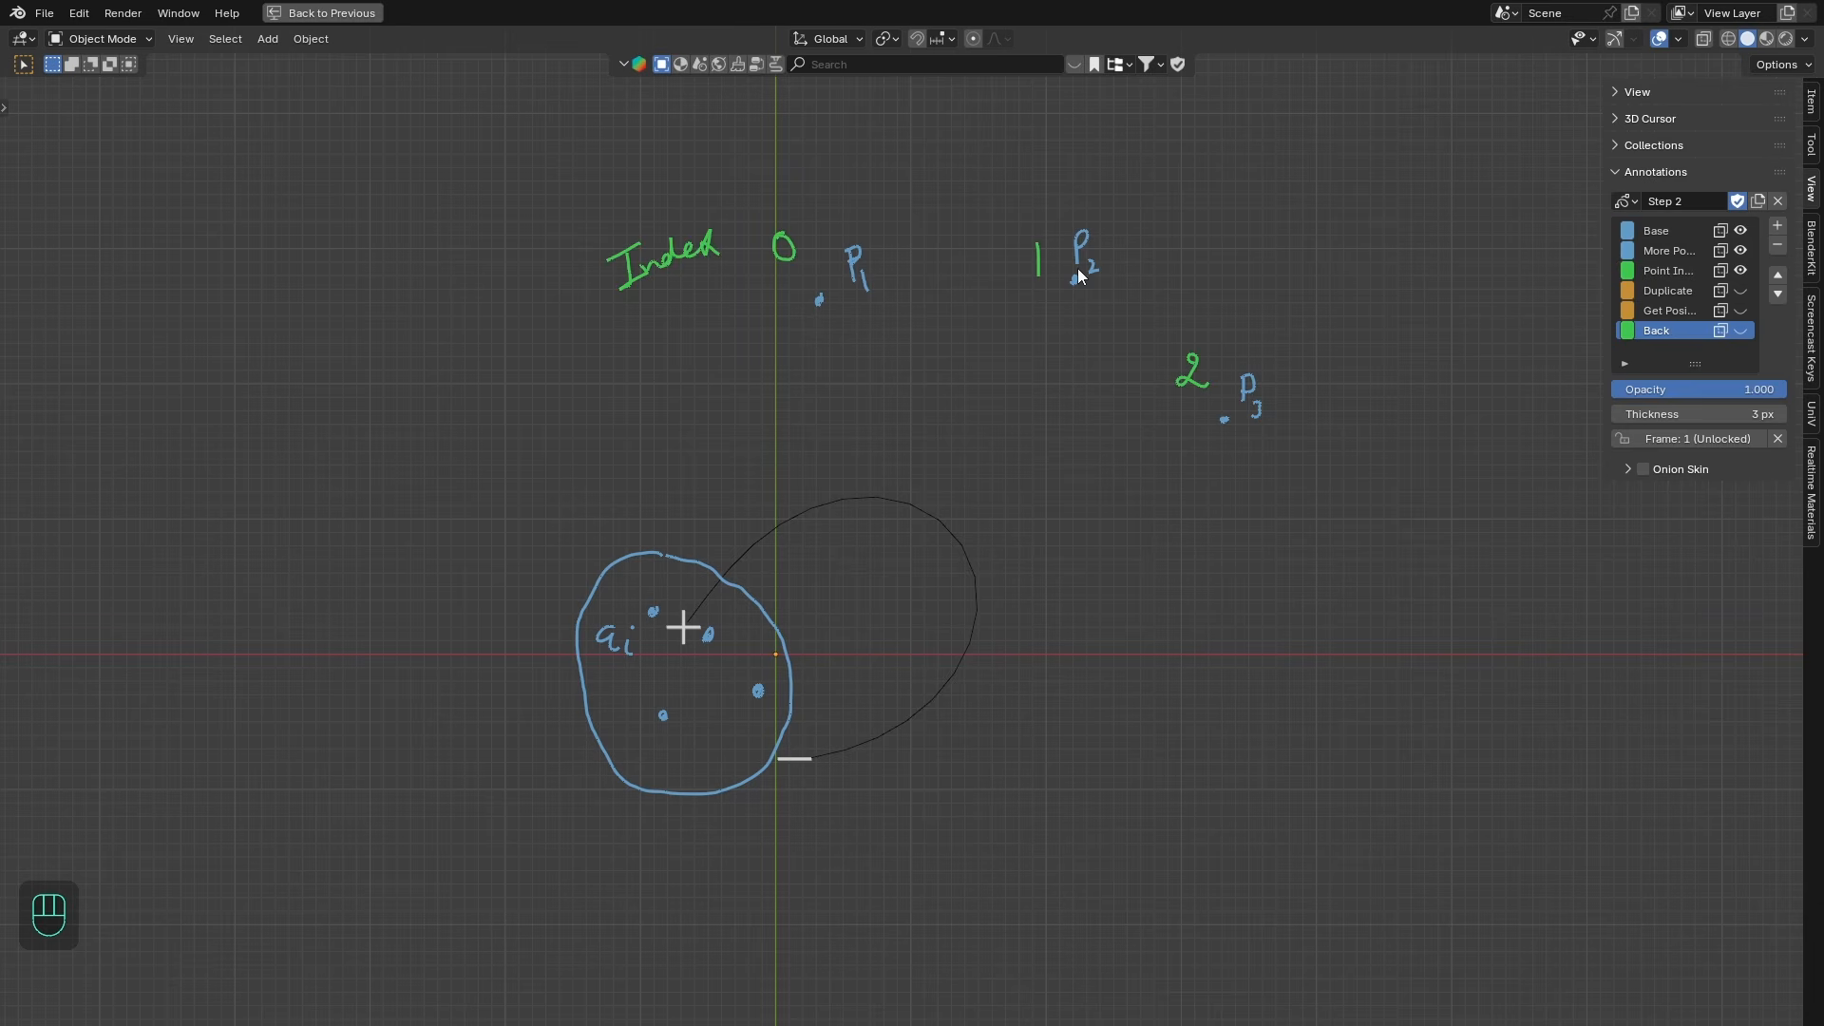
shift+middle_drag(1053, 265, 1030, 193)
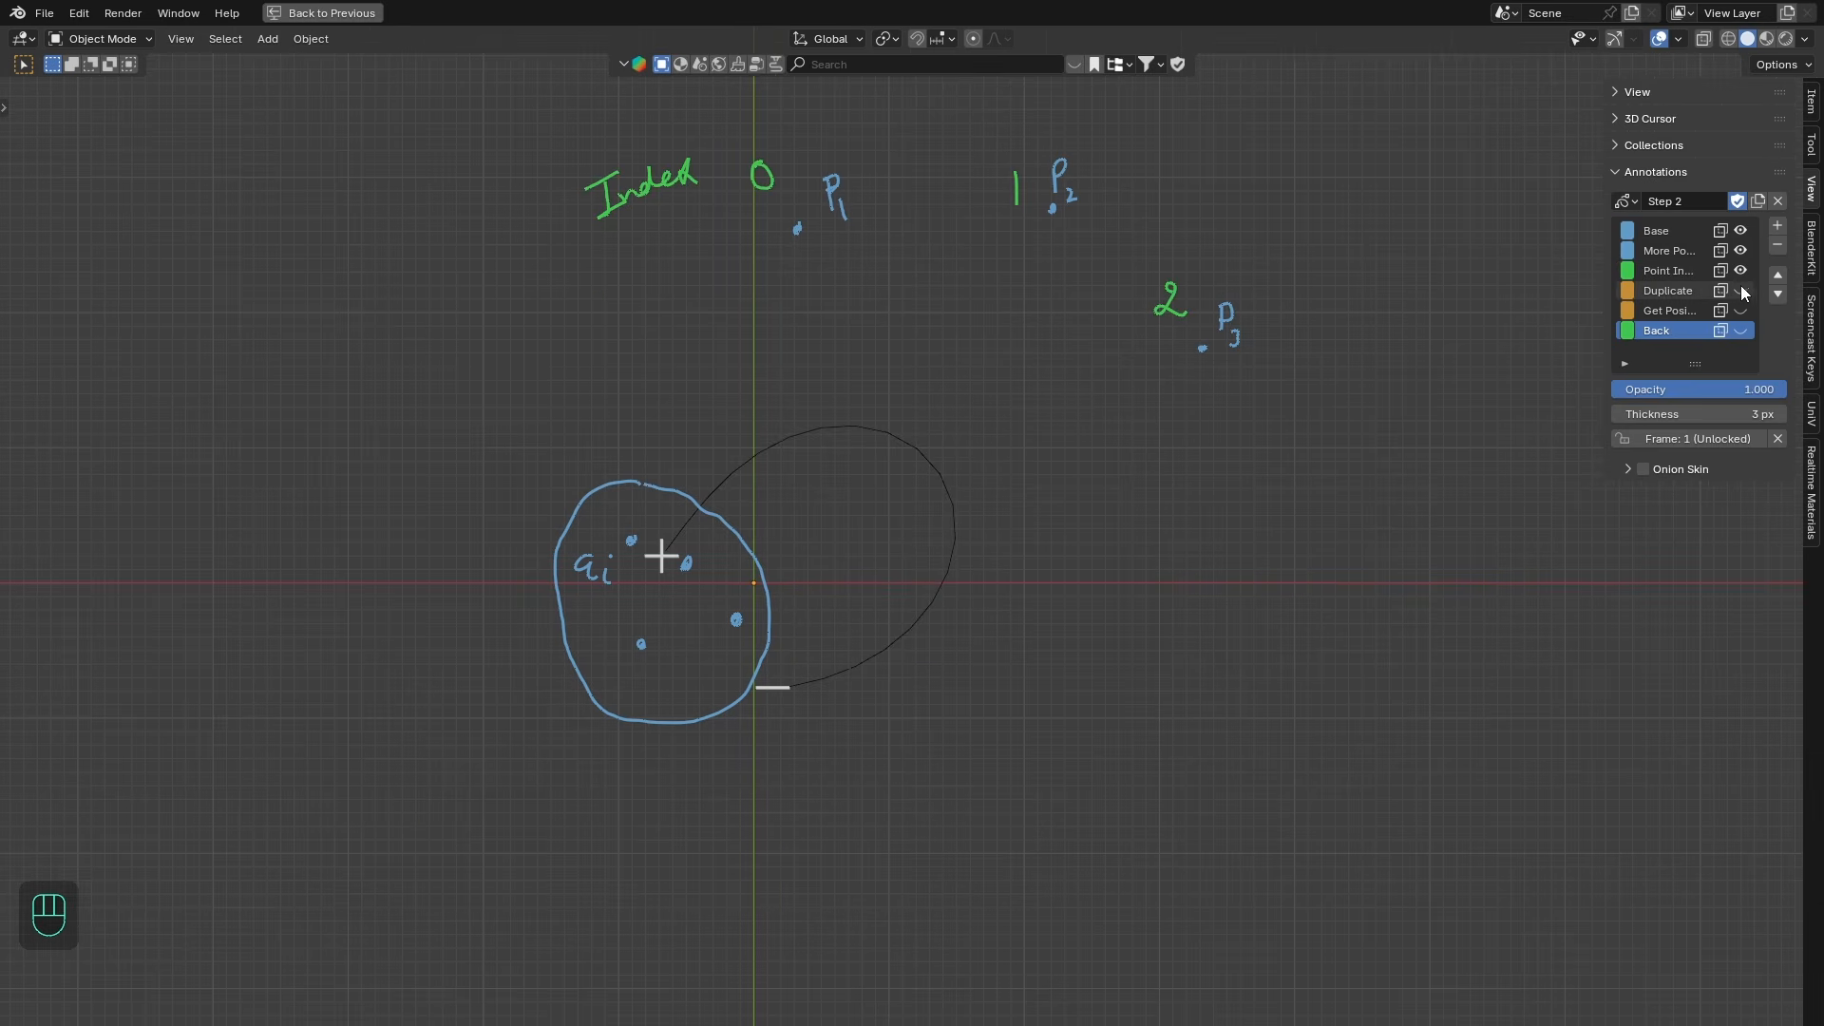
click(1741, 289)
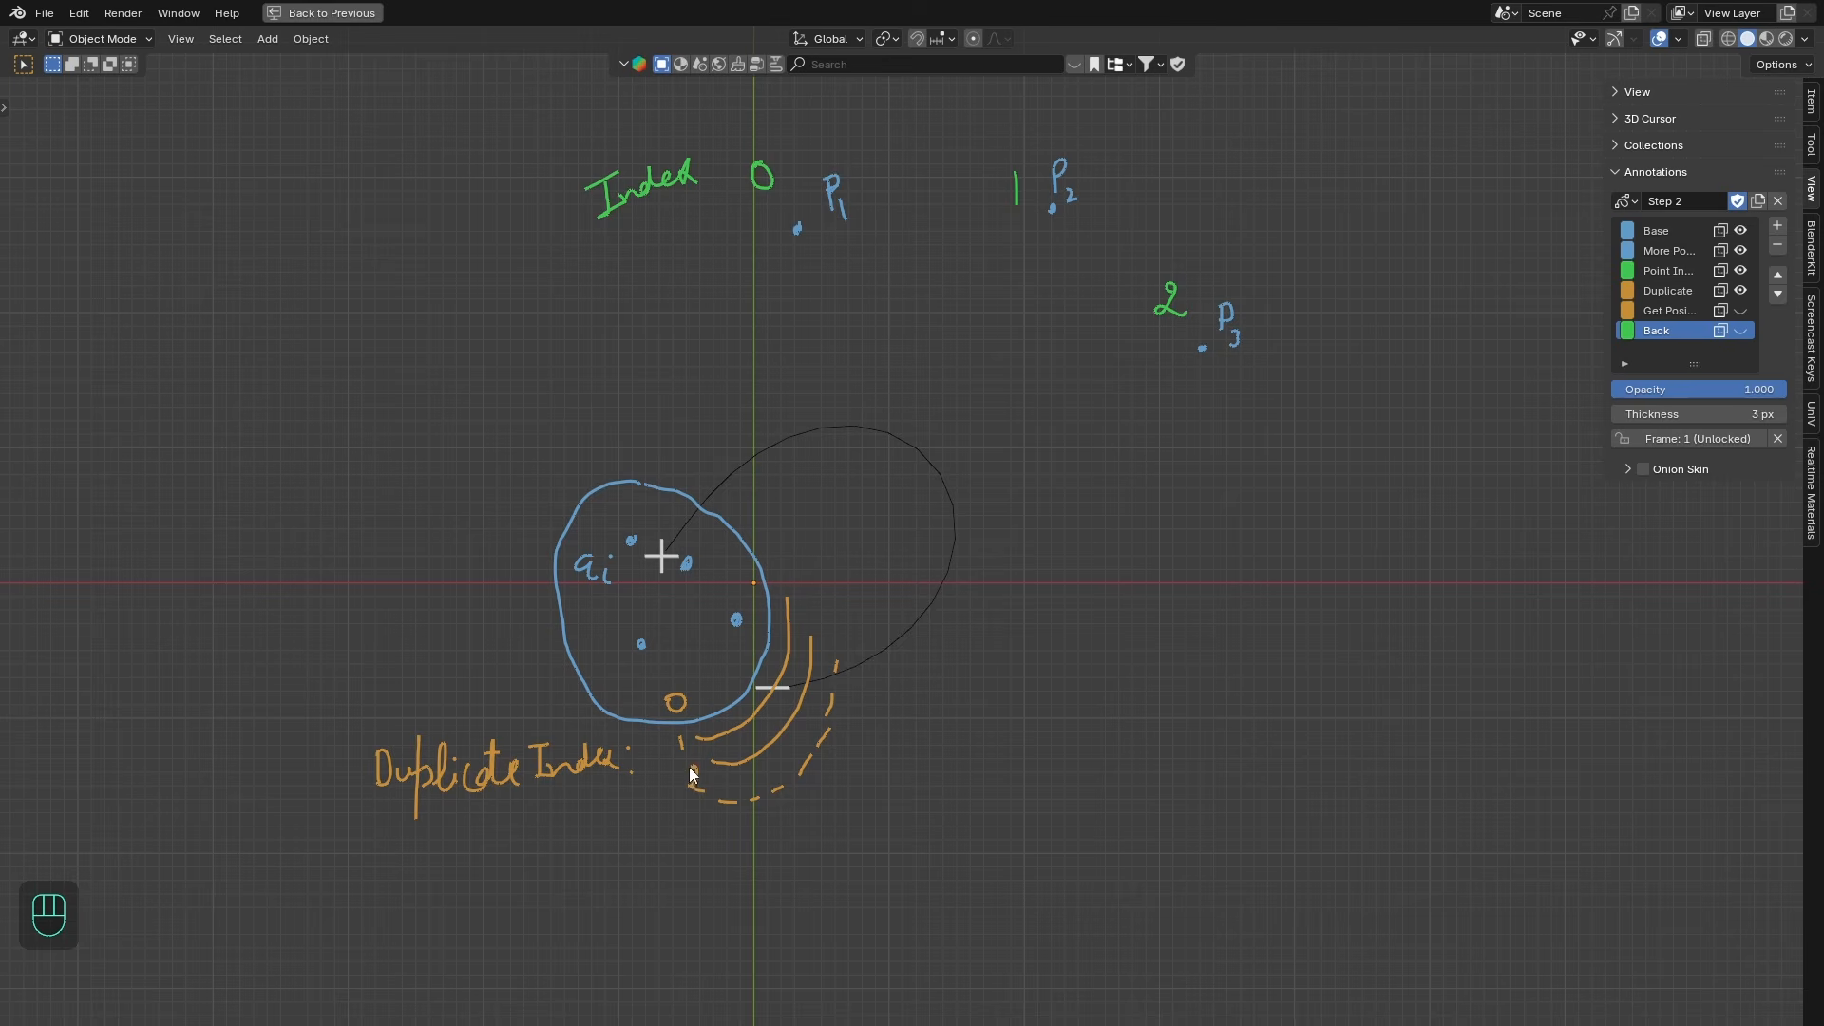
drag(690, 767, 695, 788)
shift+middle_drag(790, 508, 771, 607)
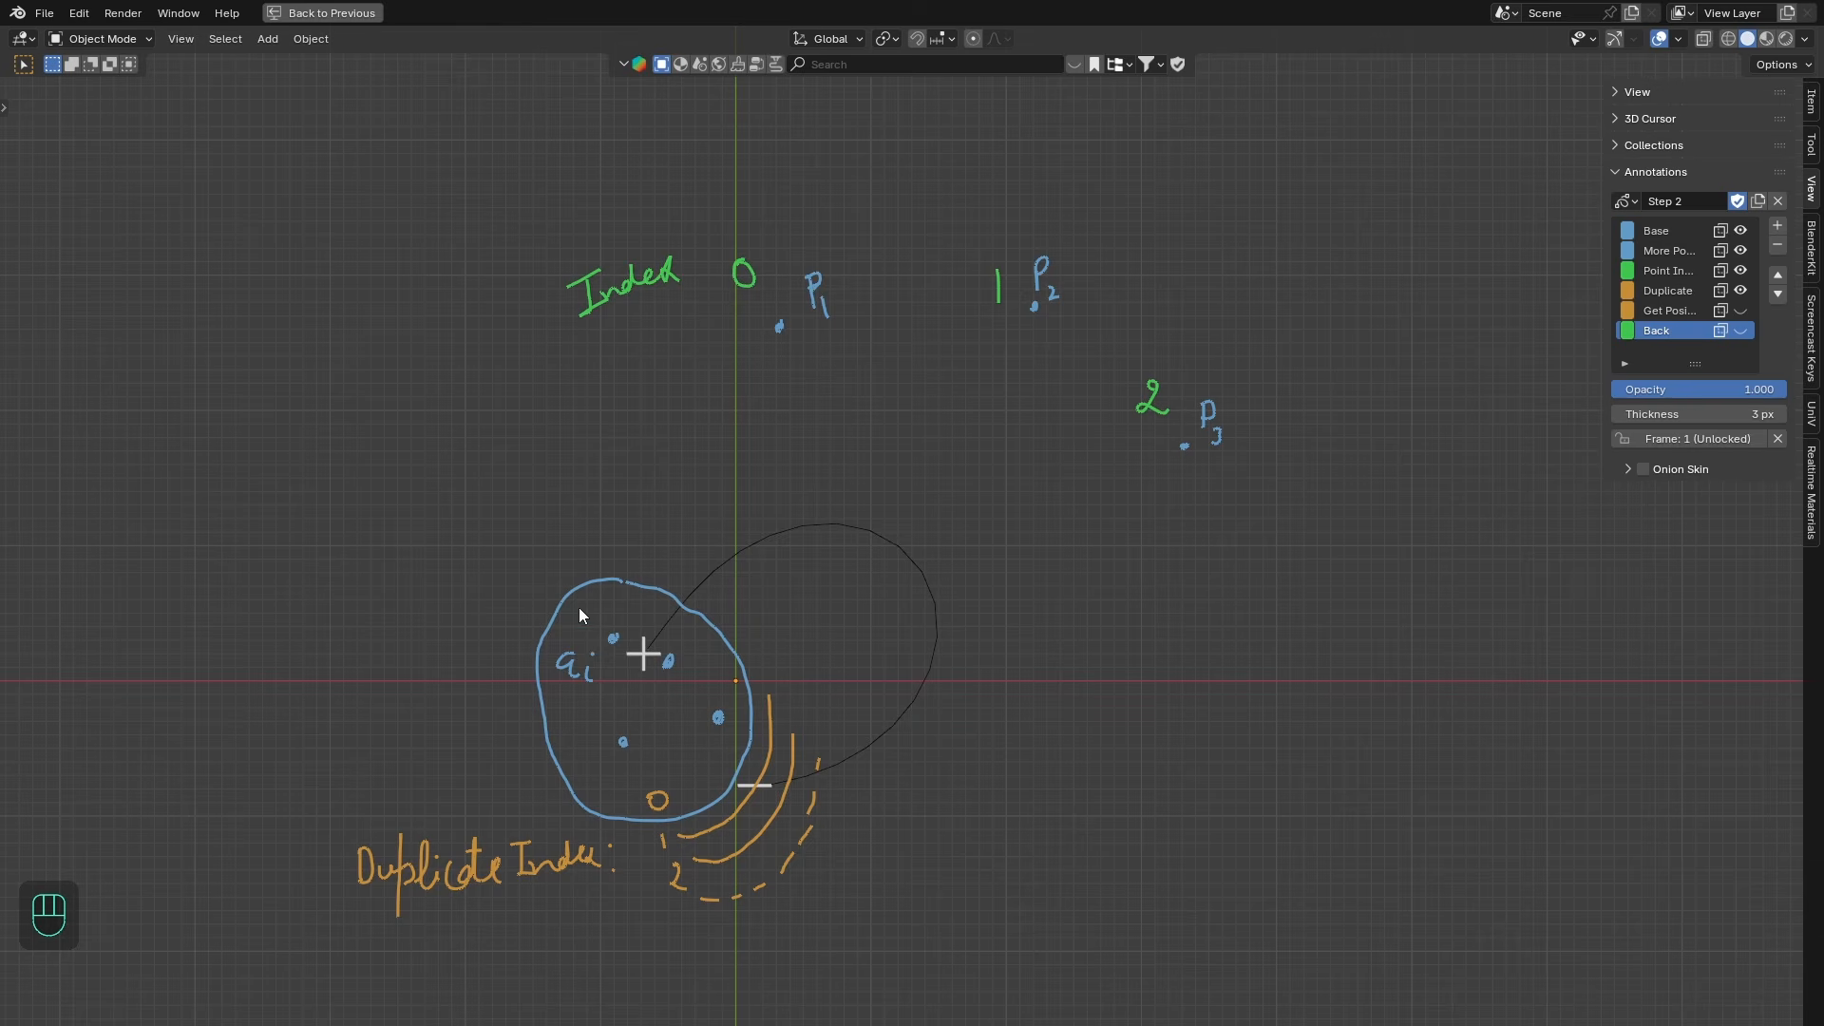
click(1741, 310)
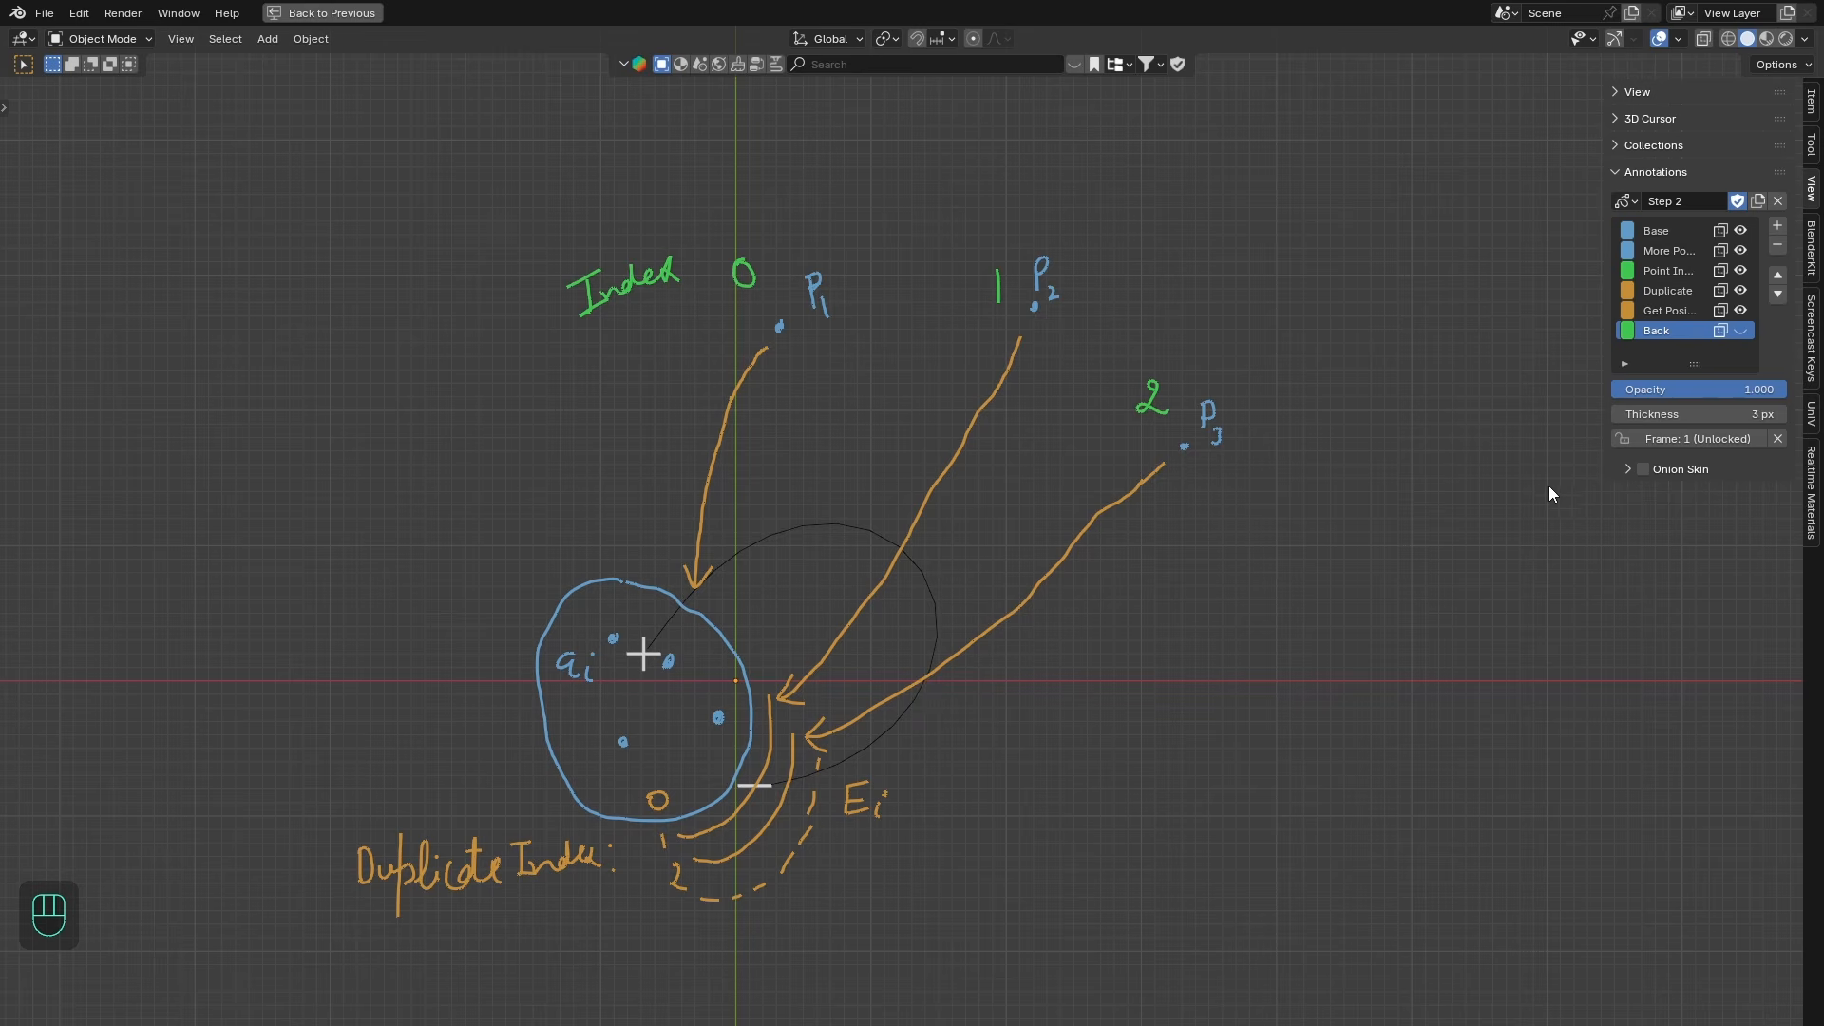
- Show the Back annotation layer, then hide Back and Get Posi... and return to the node editor layout
click(1741, 330)
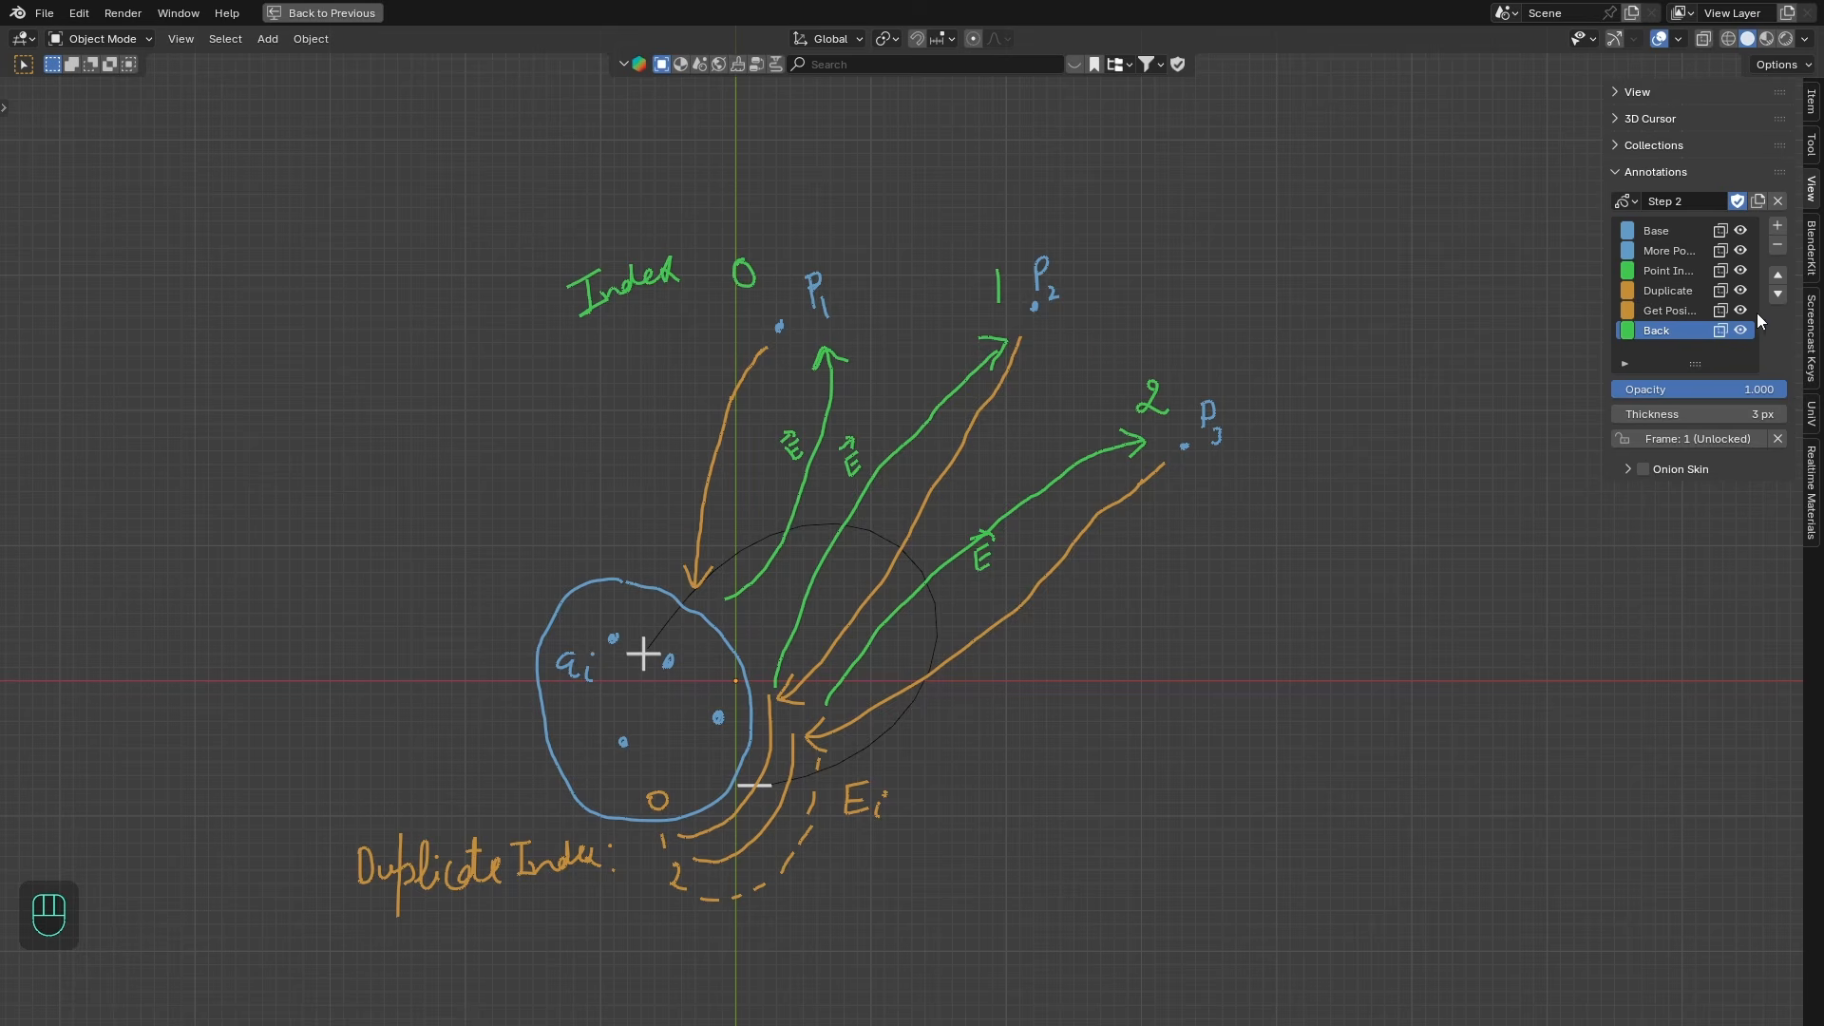
drag(1741, 330, 1740, 311)
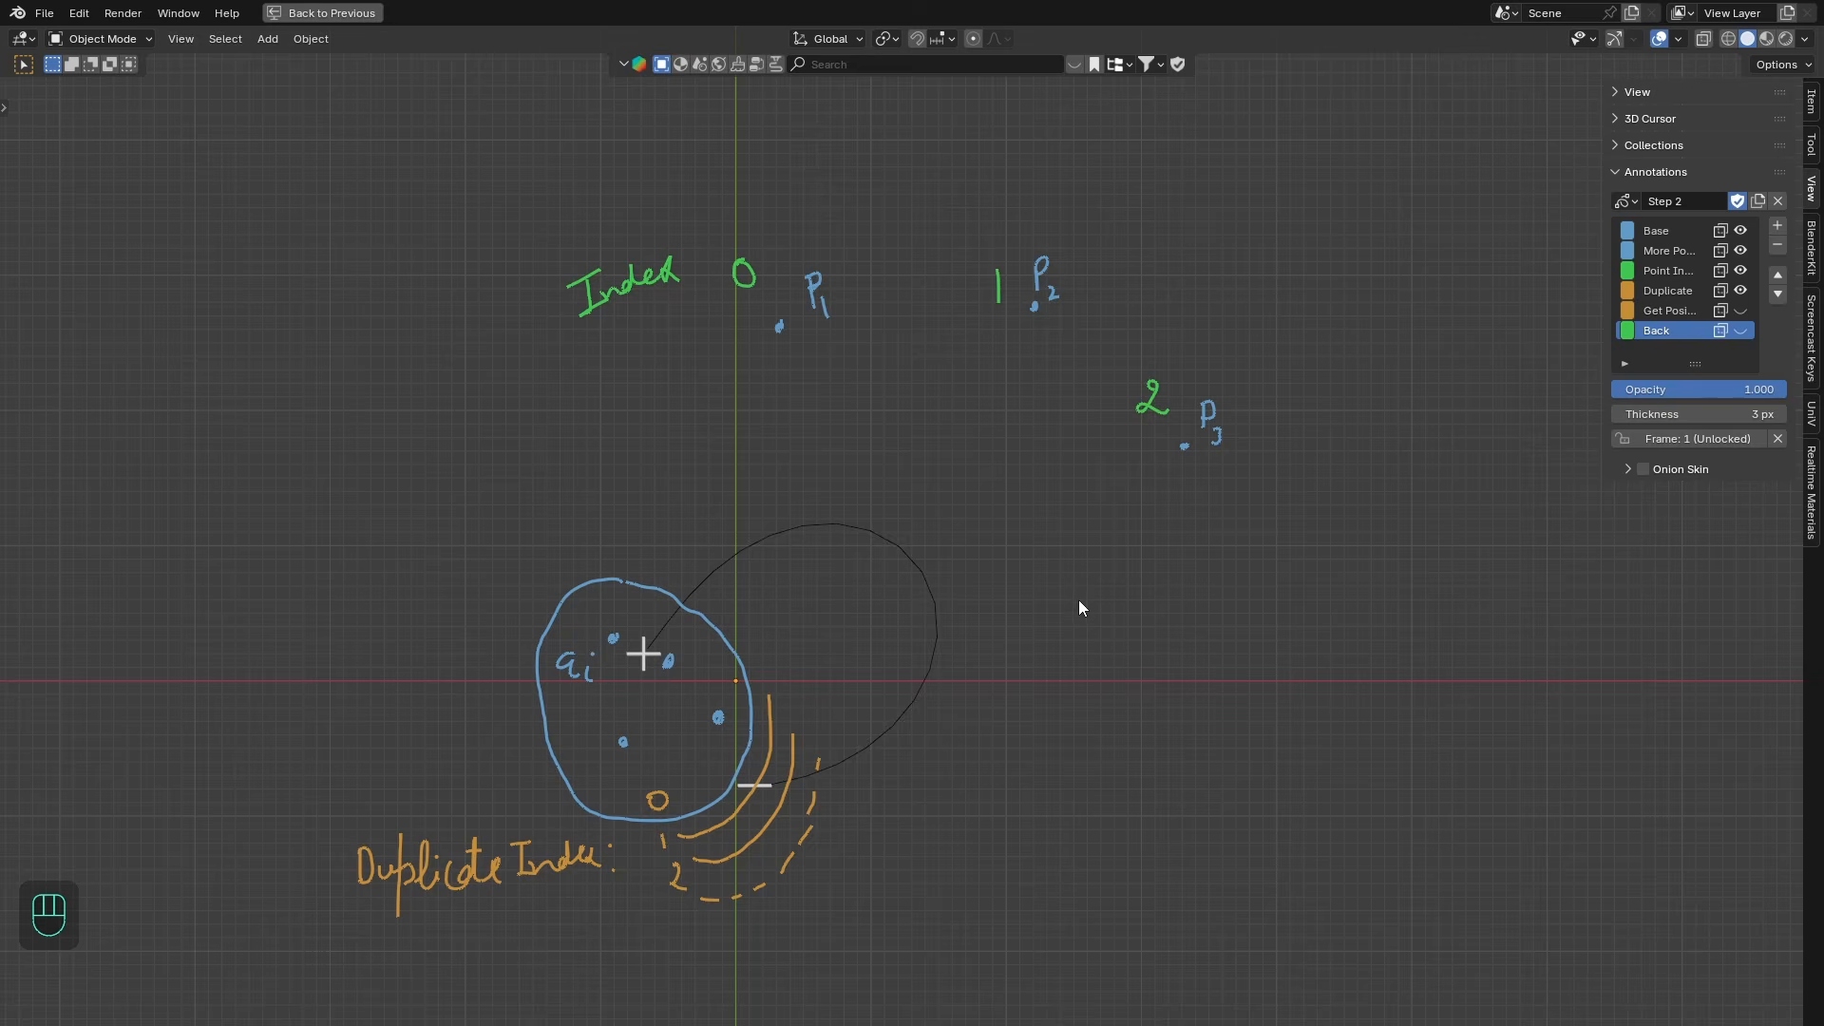
key(ctrl+space)
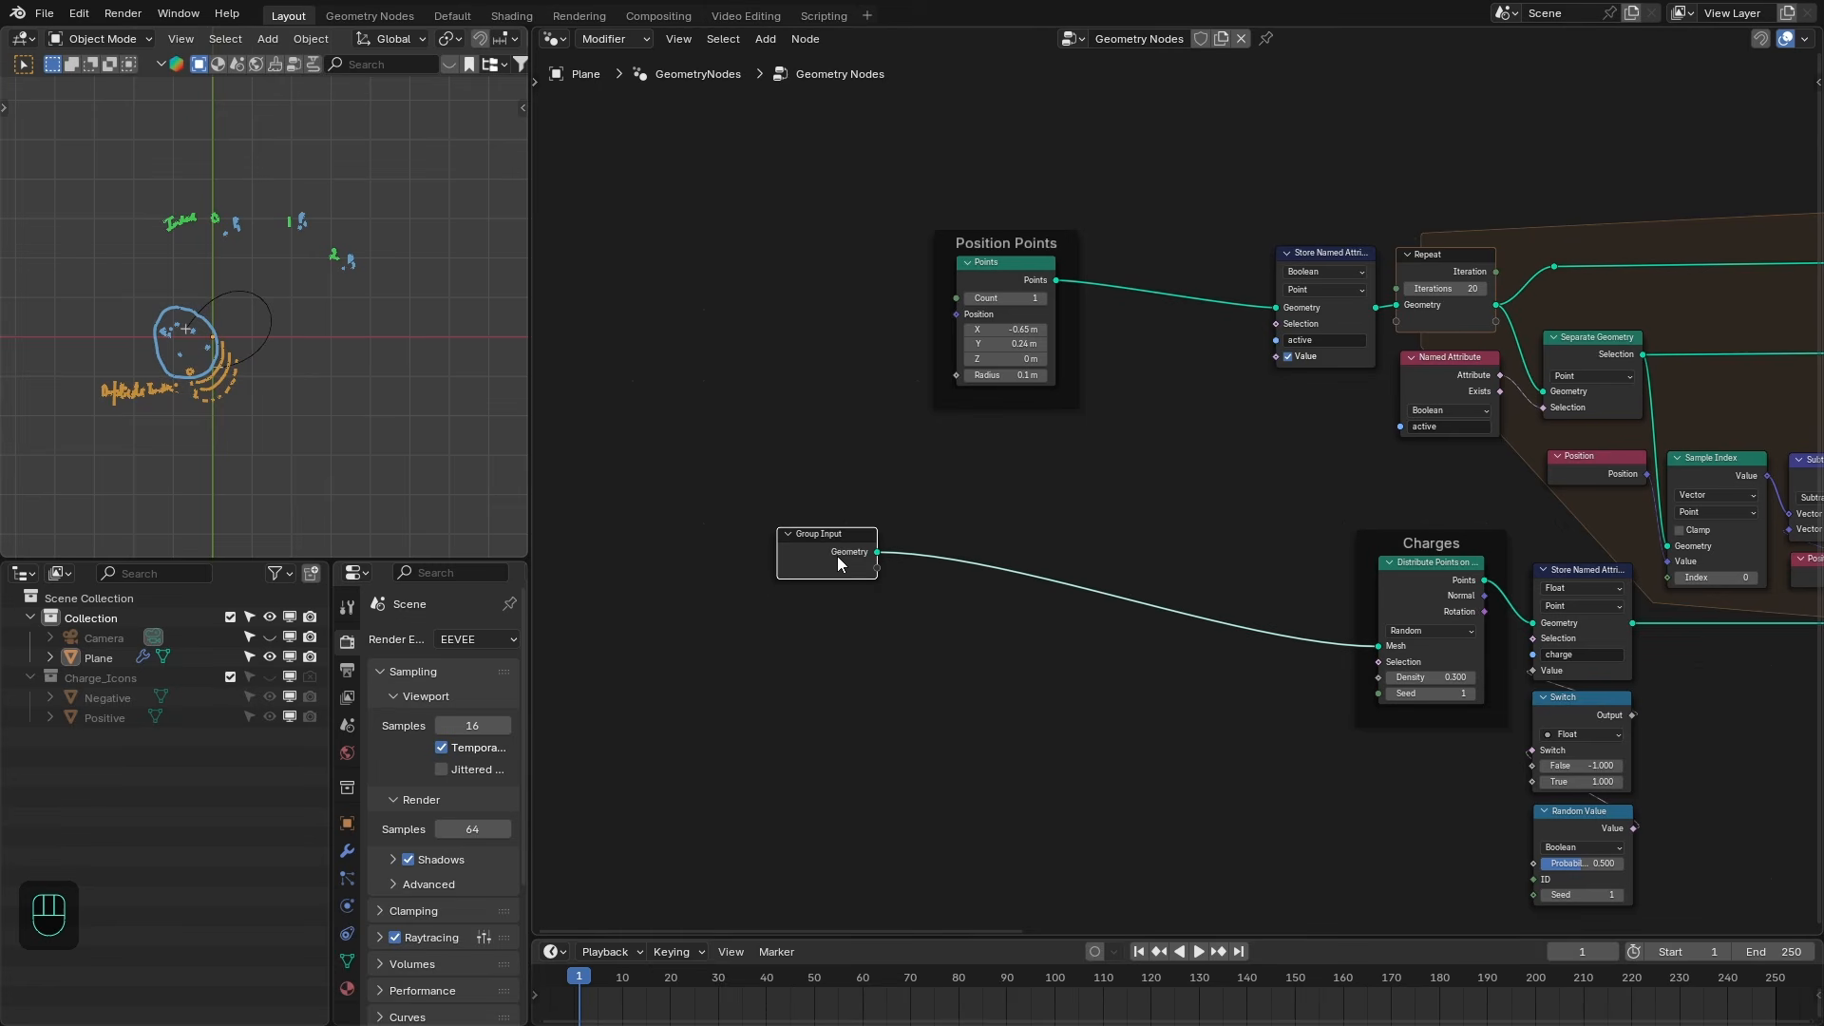
- Replace the Points node in Position Points with a Distribute Points on Faces node fed by the Group Input geometry
drag(877, 552, 1052, 489)
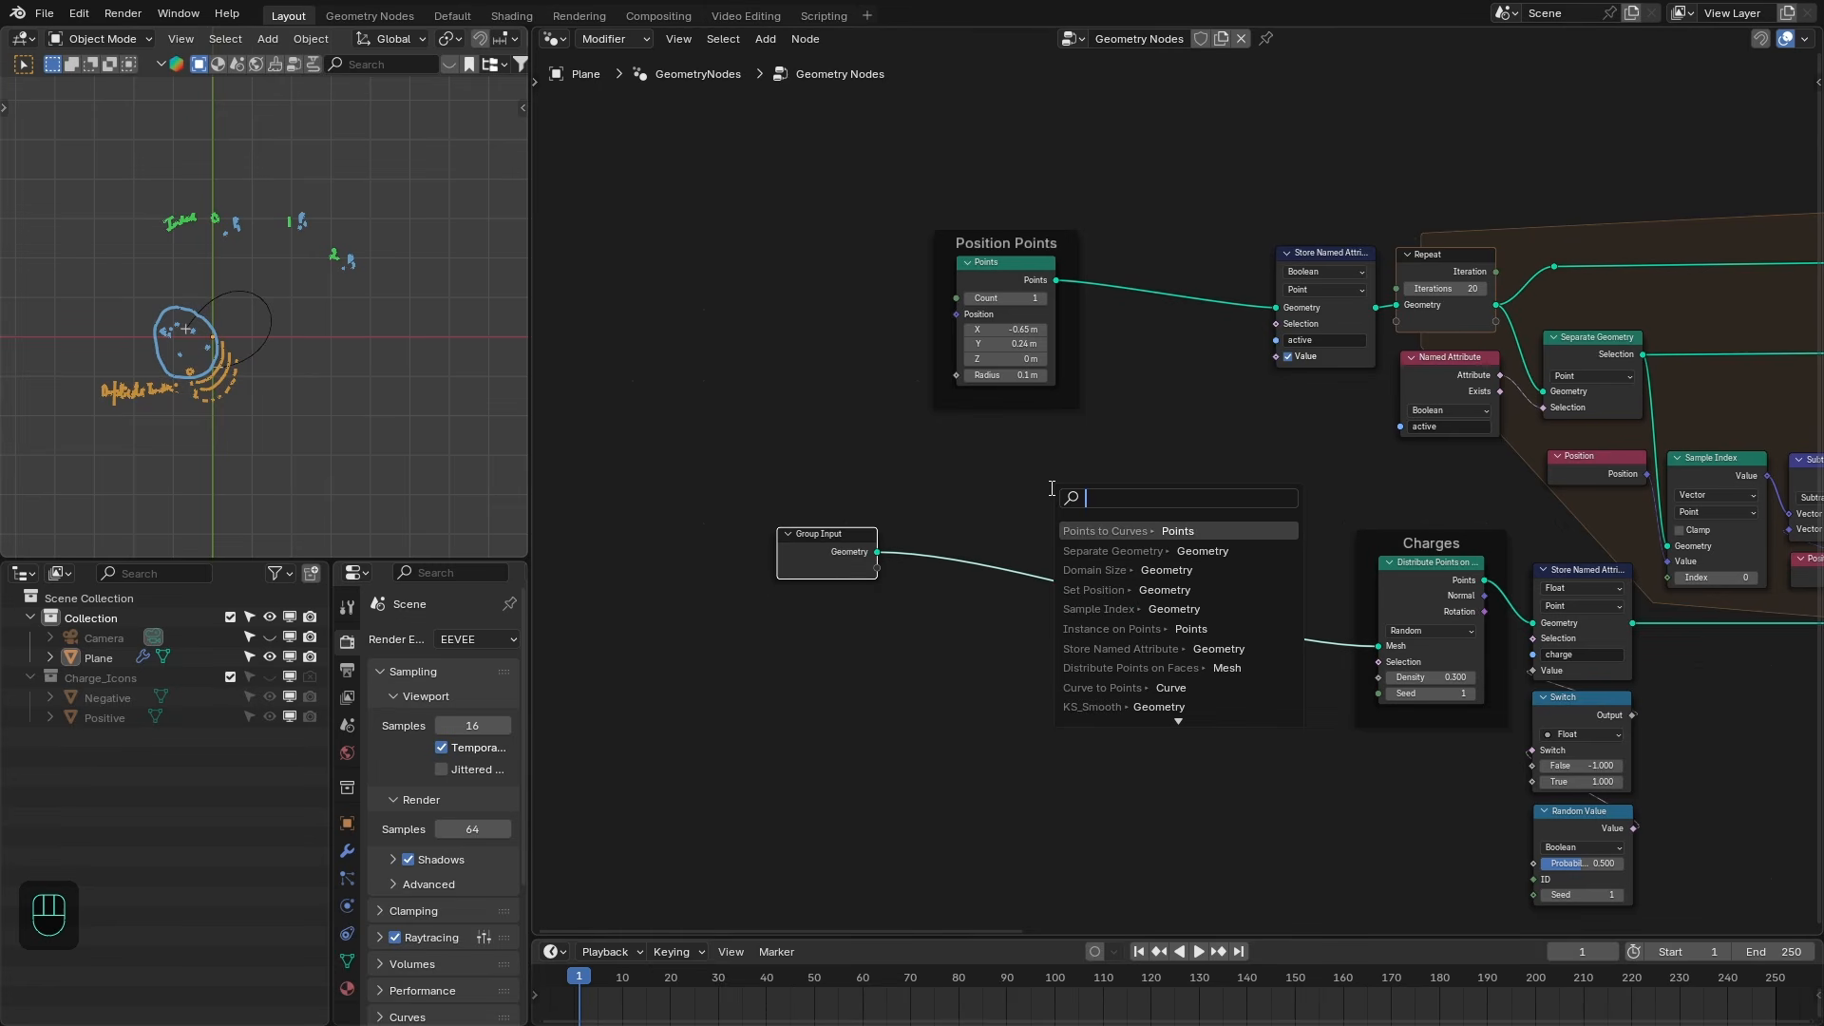
text(distr)
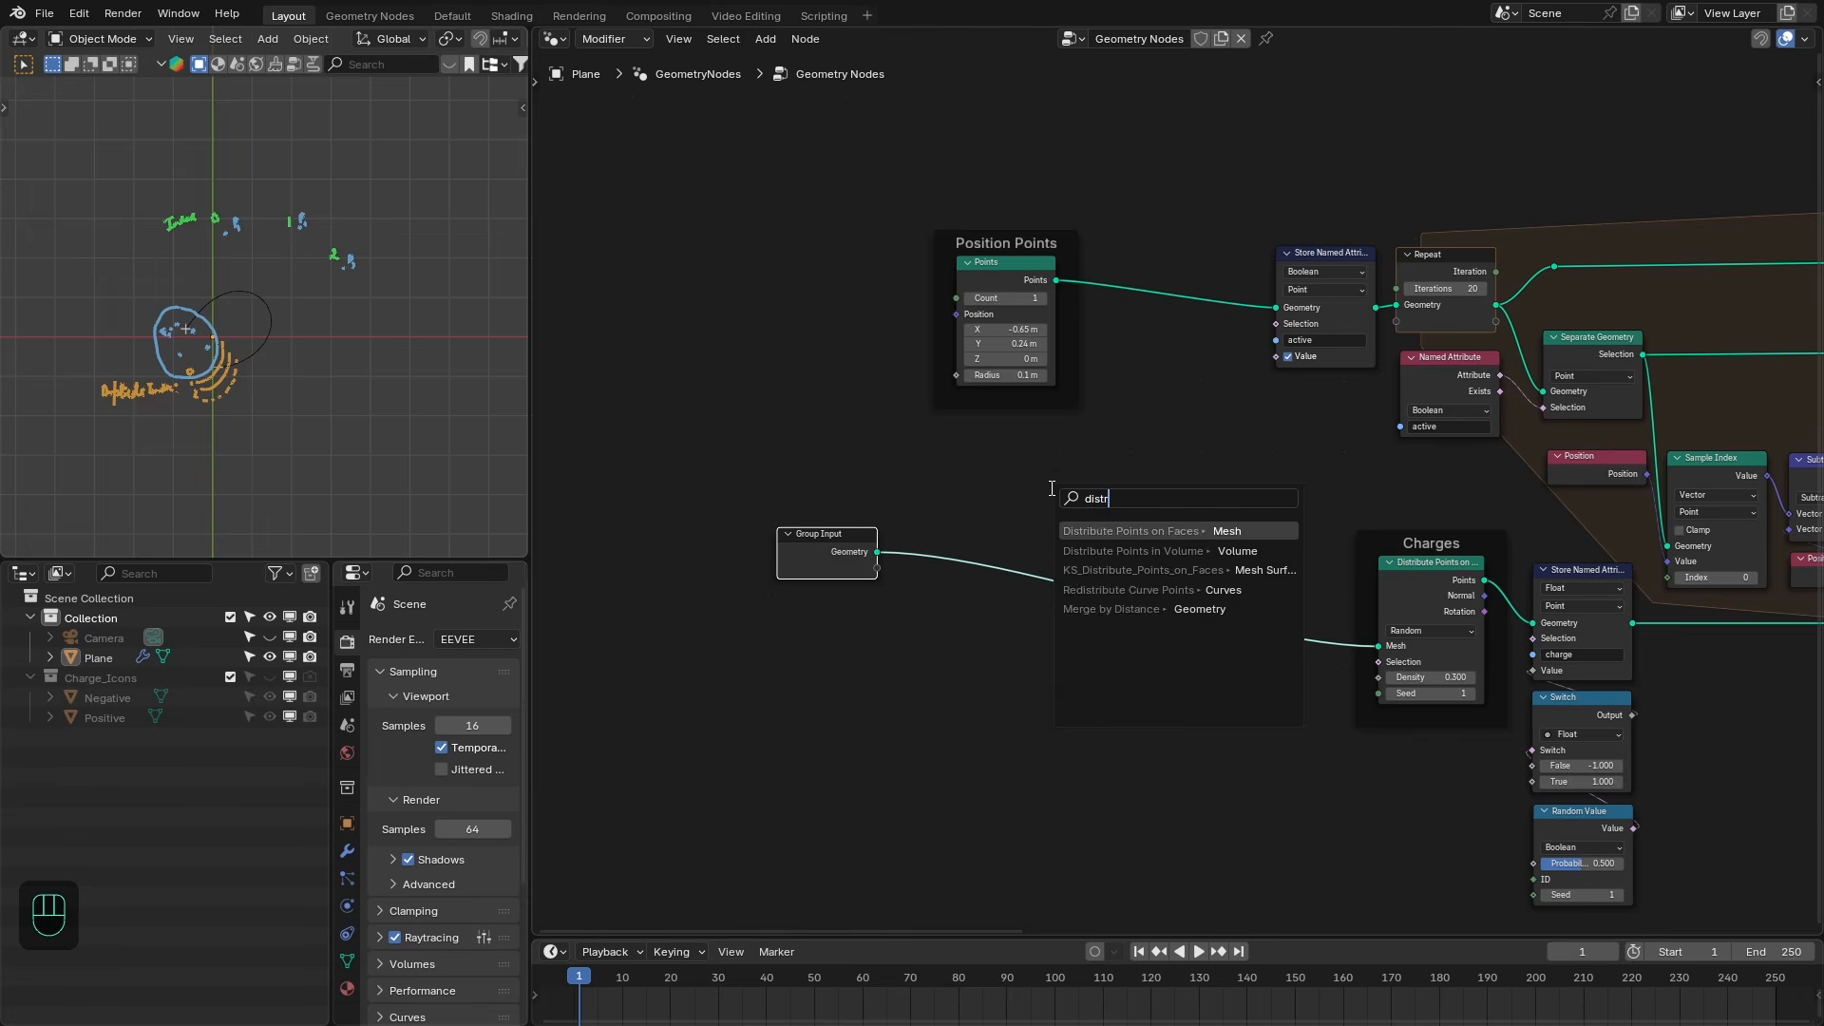
key(Return)
click(1078, 414)
click(1019, 270)
key(x)
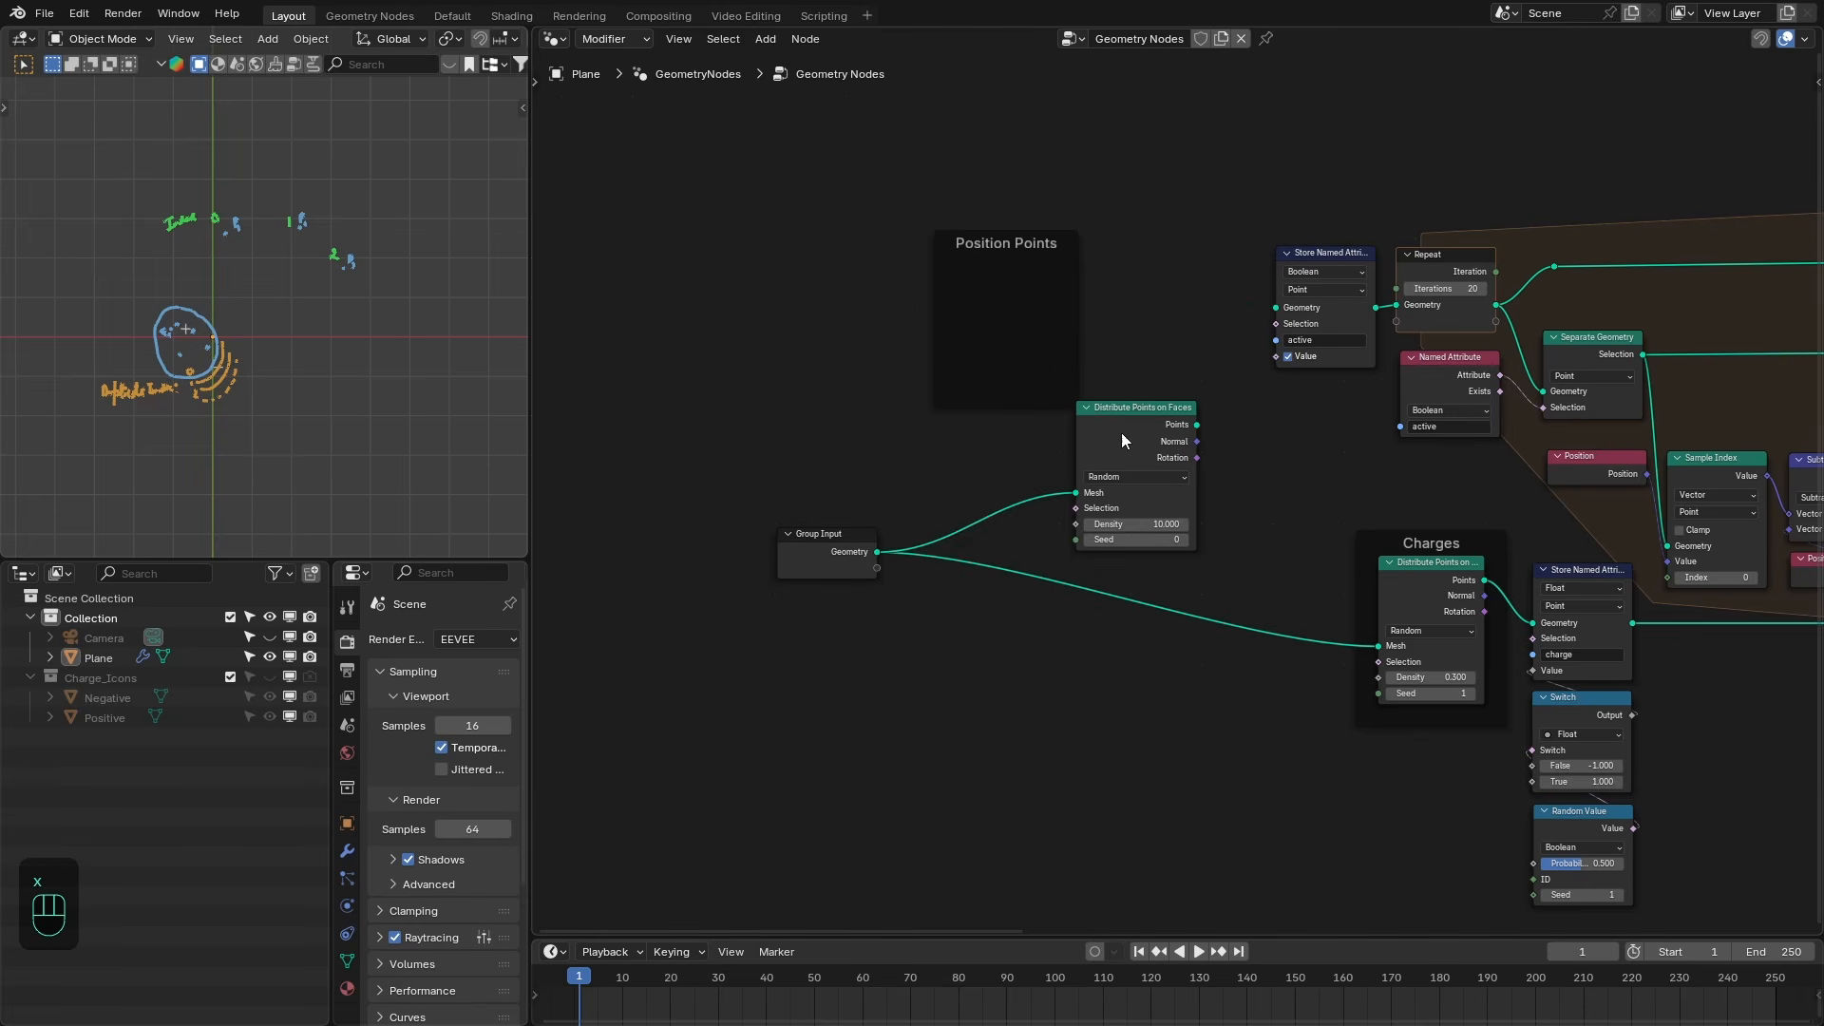
- Move the new node into the Position Points frame and insert a Transform Geometry node before it
drag(1120, 405, 1030, 243)
drag(854, 573, 955, 508)
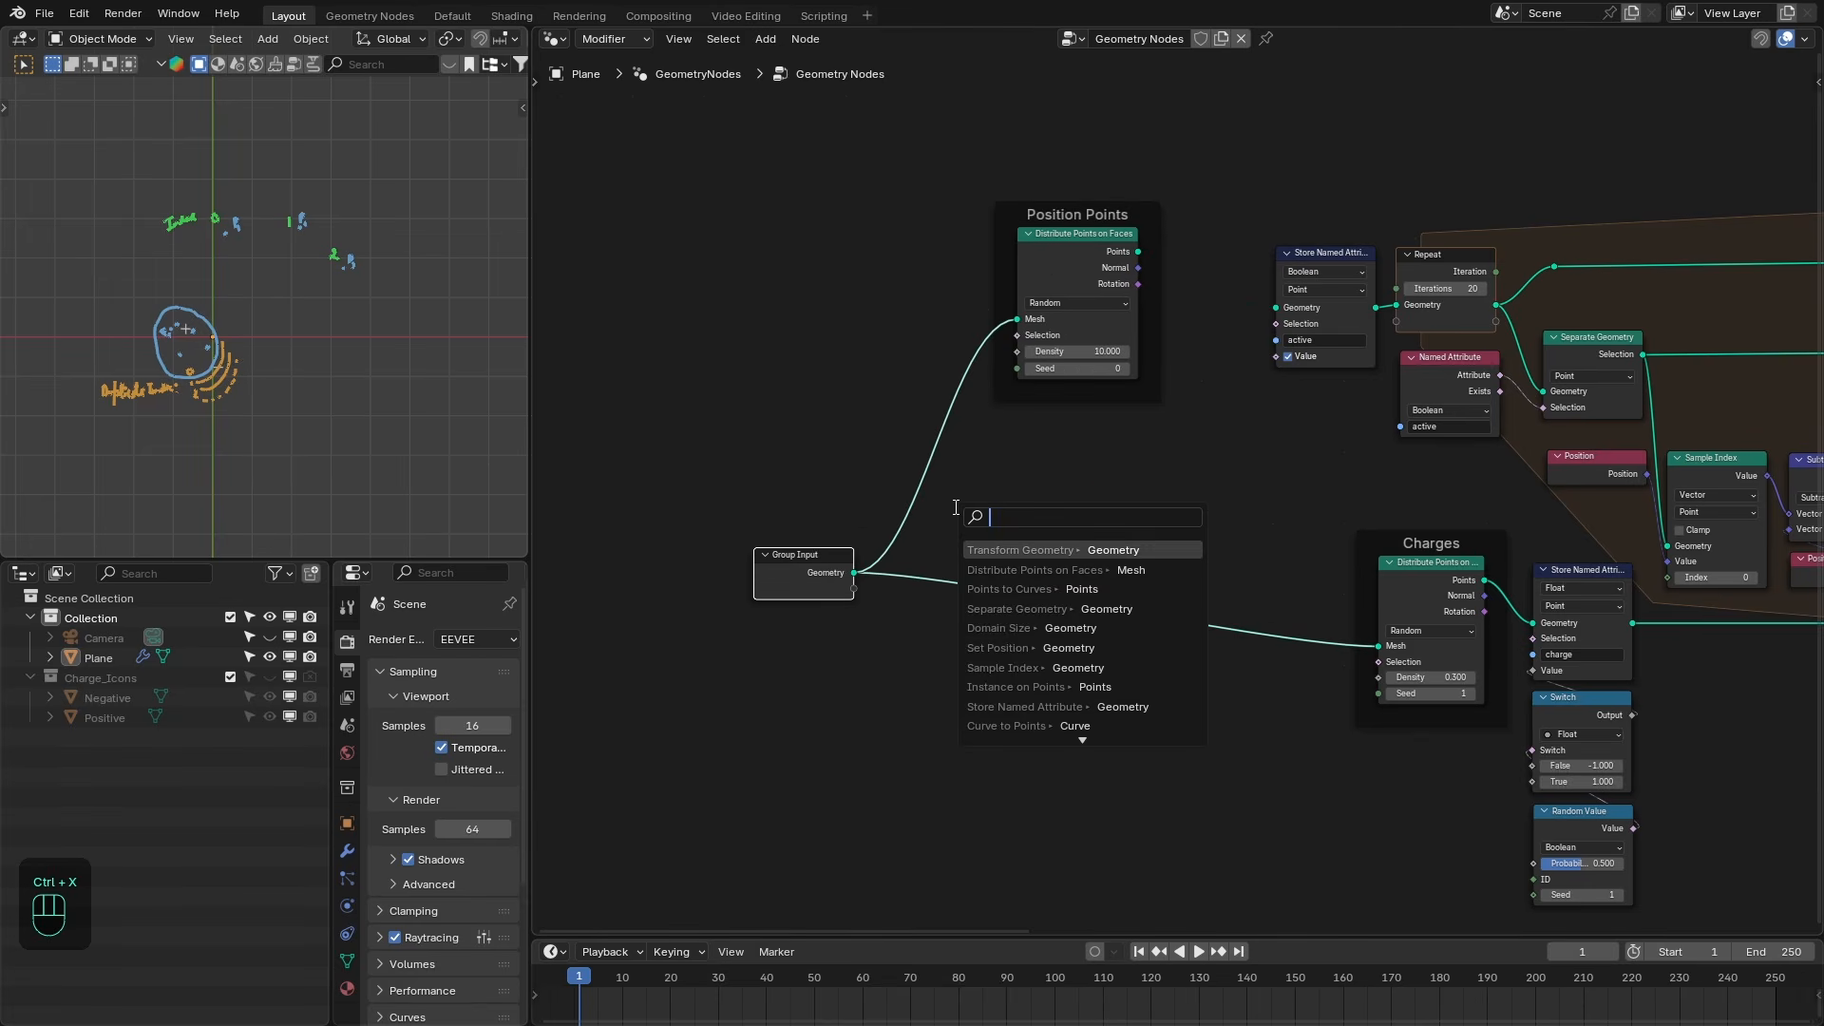
text(tg)
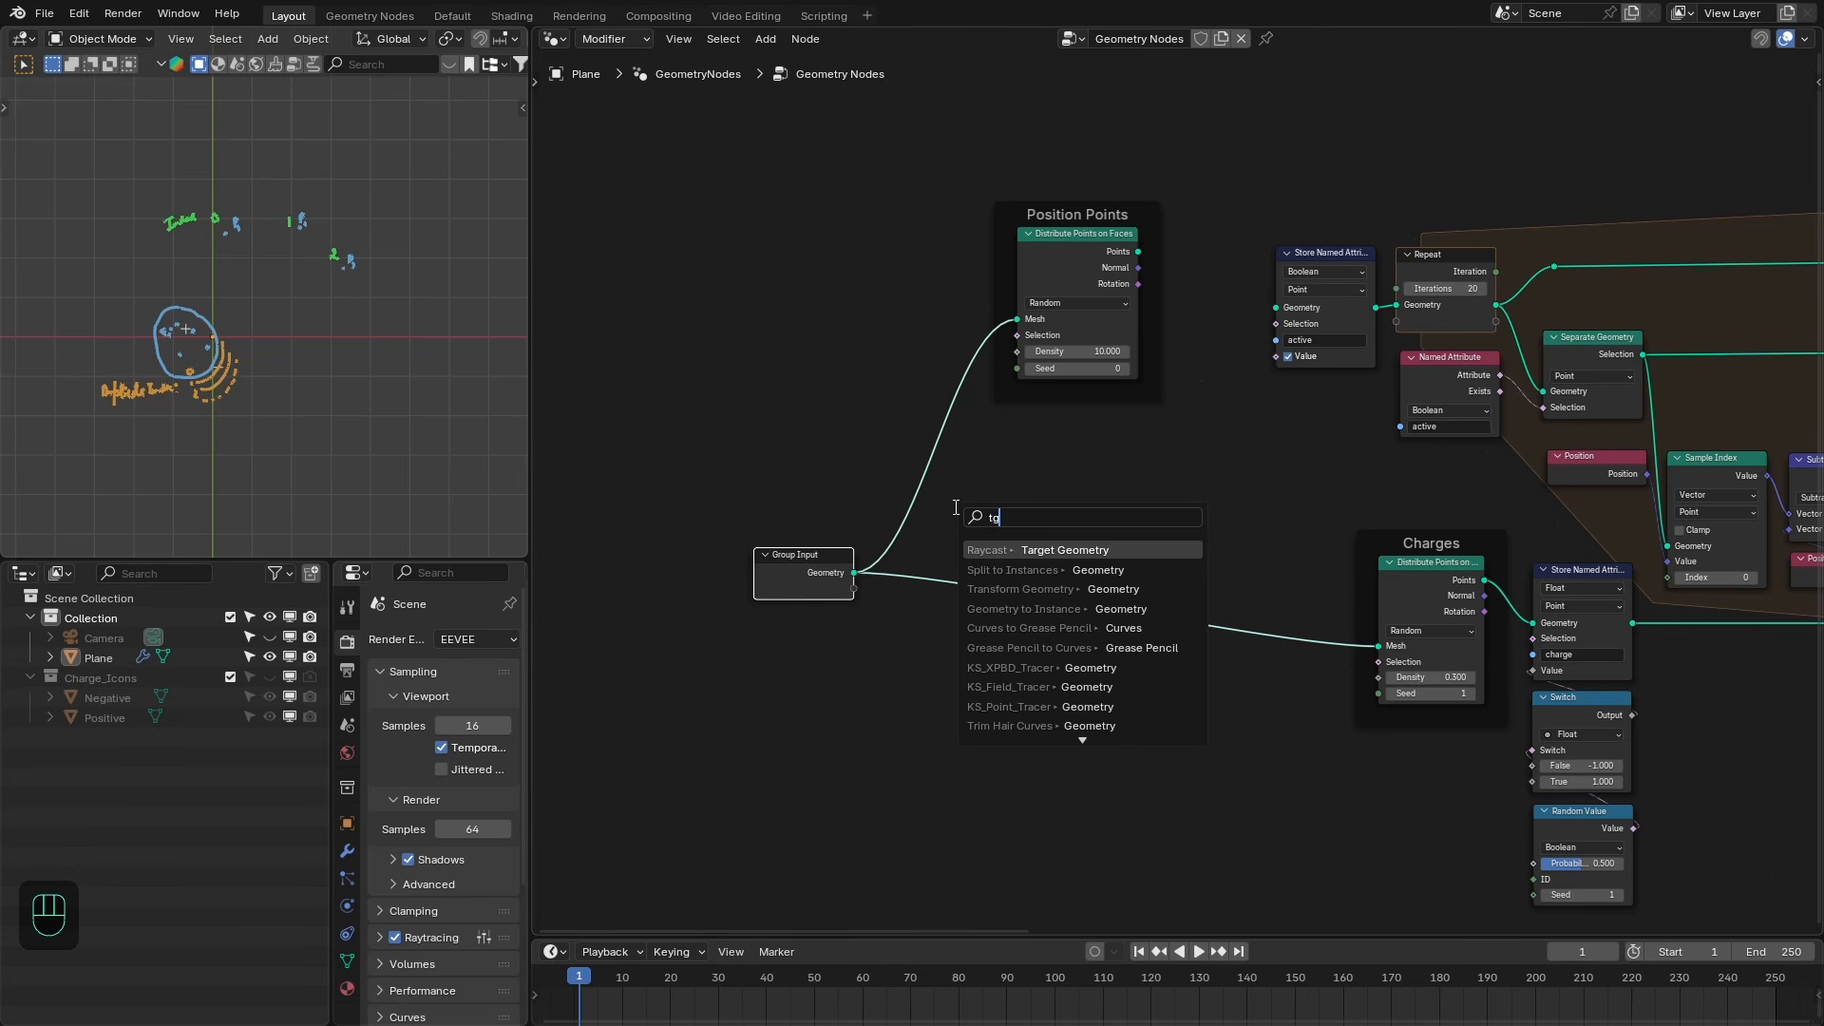
click(1018, 589)
drag(996, 517, 914, 264)
- Set the Distribute Points on Faces density to 1 and its seed to 3
ctrl+shift+click(1077, 285)
double_click(1078, 340)
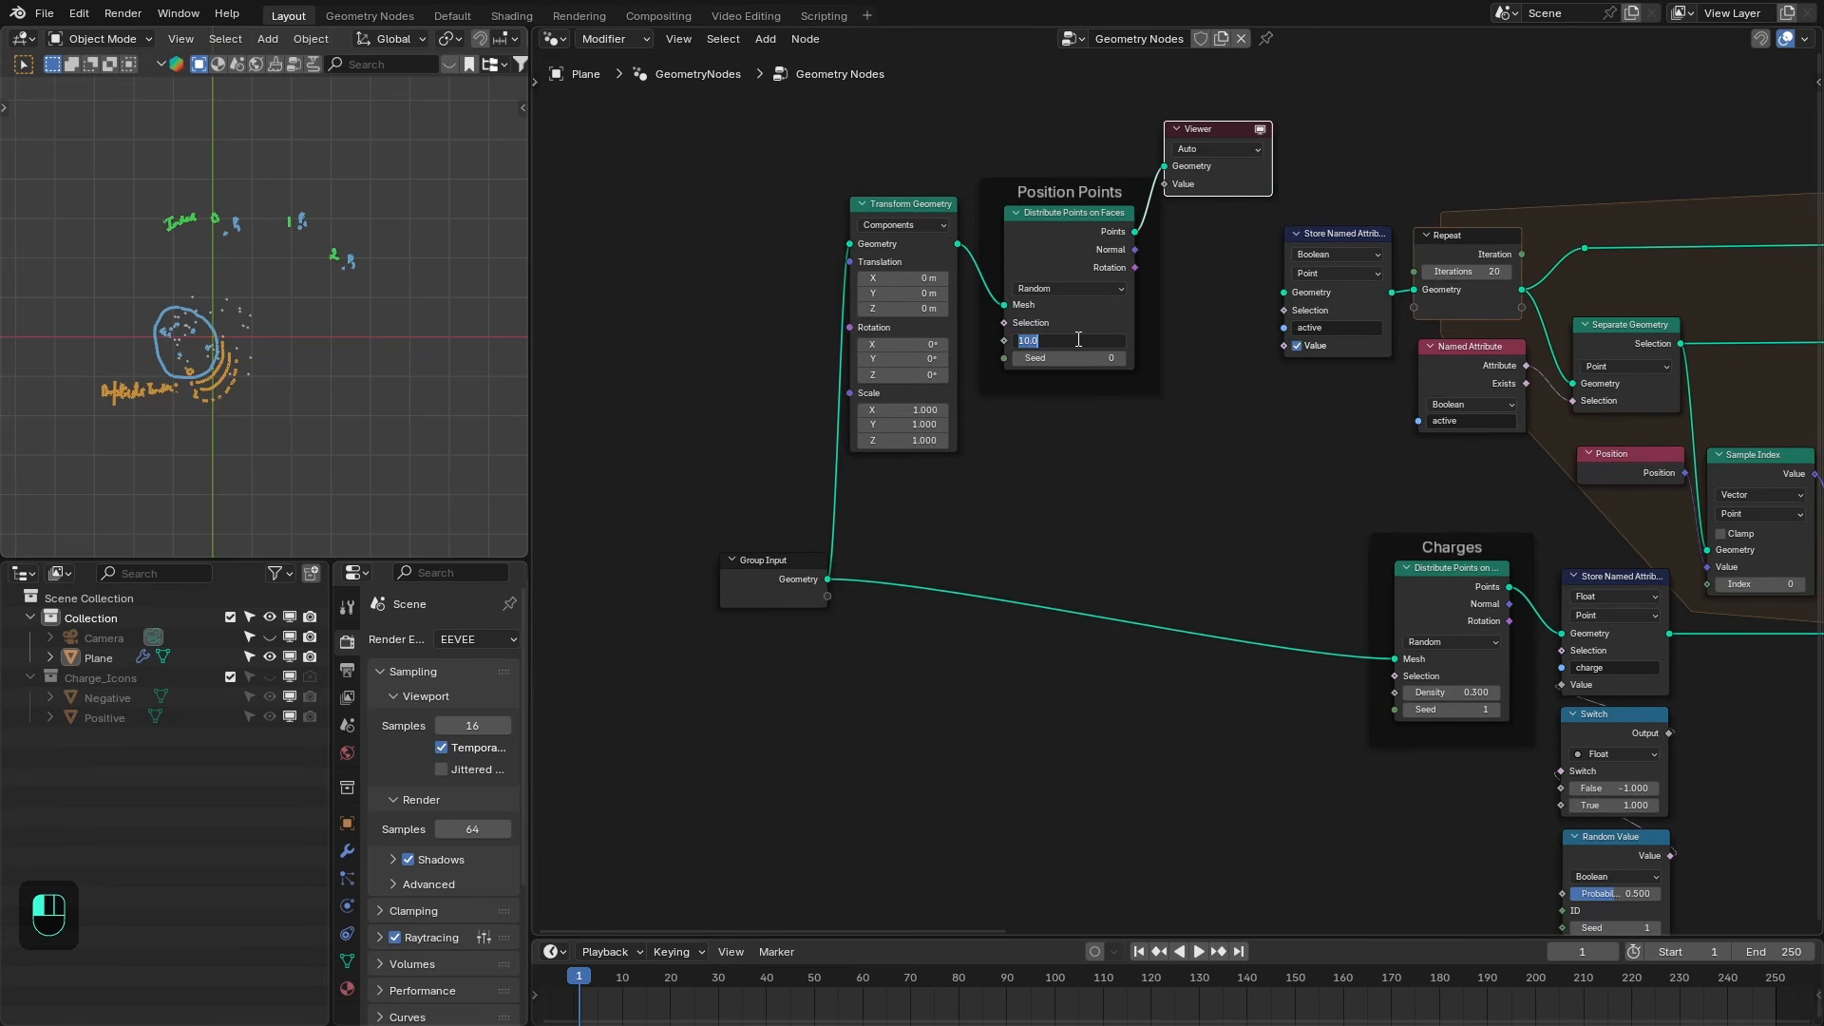
text(2)
key(Return)
double_click(1077, 339)
text(1)
key(Return)
click(1121, 357)
click(1121, 357)
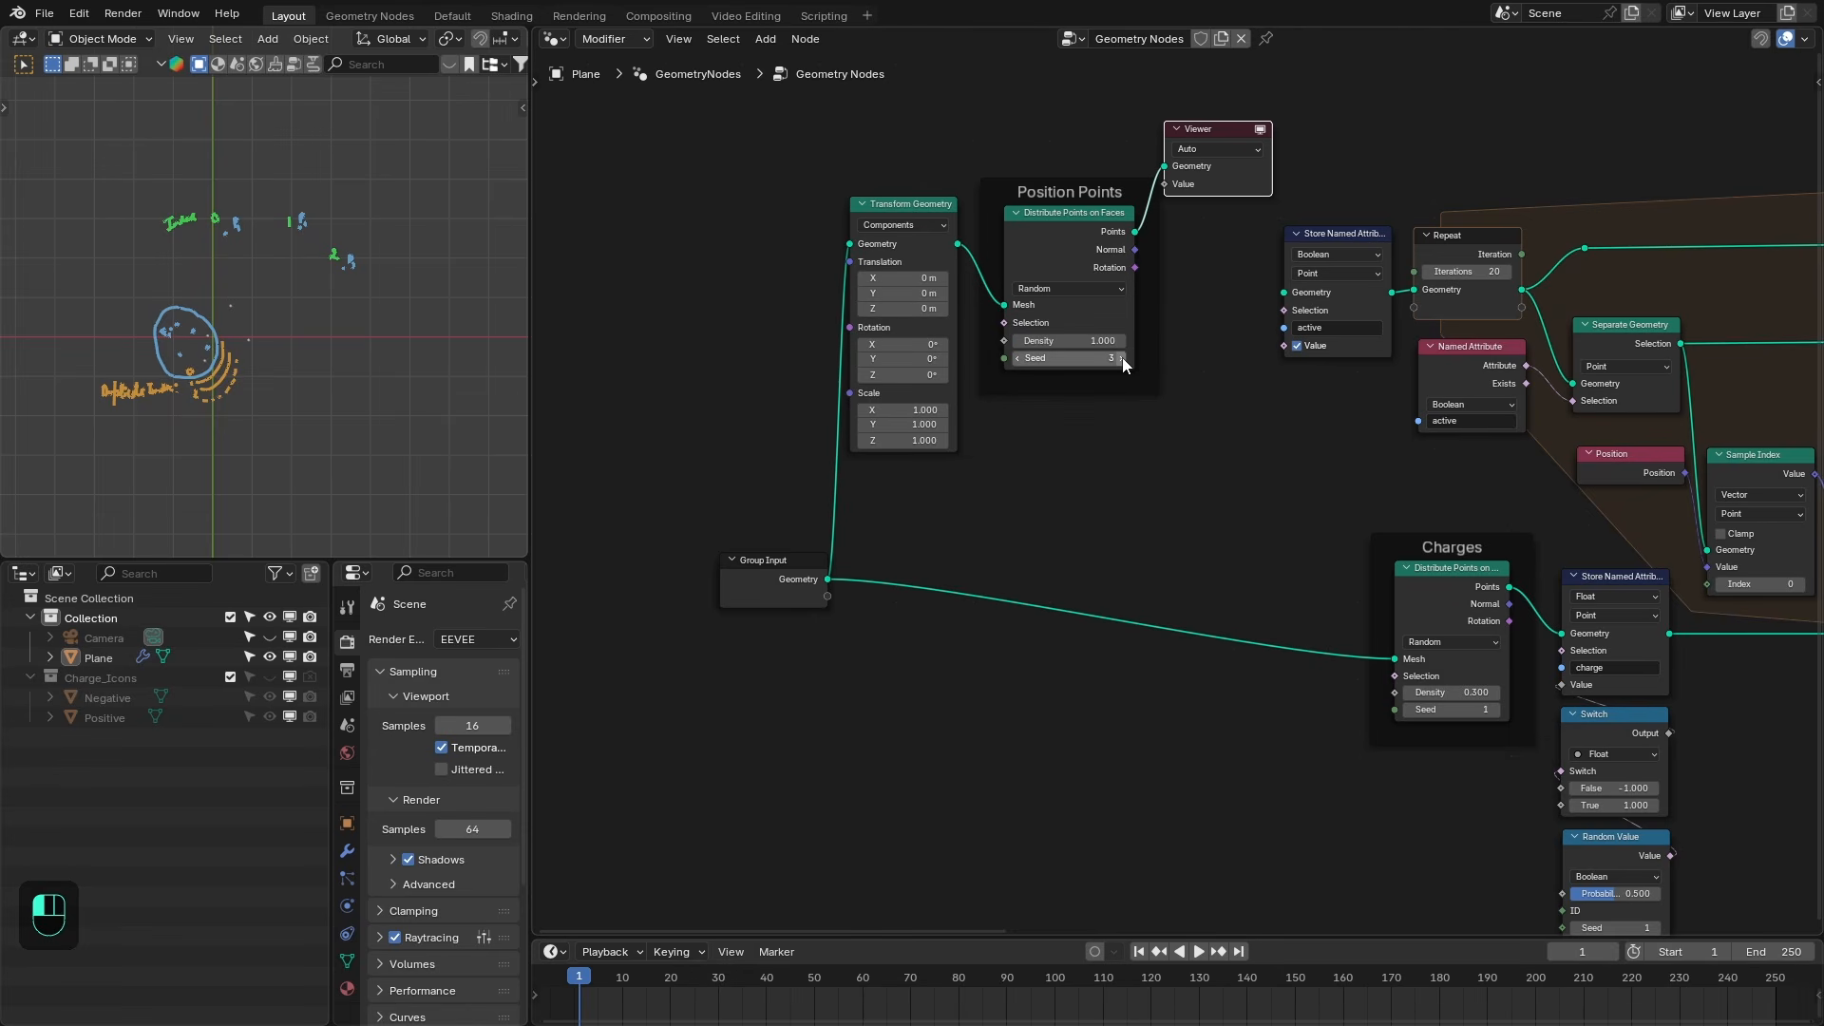
click(1122, 357)
- Set the Transform Geometry translation to X 1.5 m, Y 3.08 m and rearrange the frame and Group Input
mouse_move(902, 278)
shift+mouse_down()
mouse_move(960, 278)
mouse_move(922, 294)
mouse_move(955, 294)
mouse_move(917, 279)
shift+mouse_up()
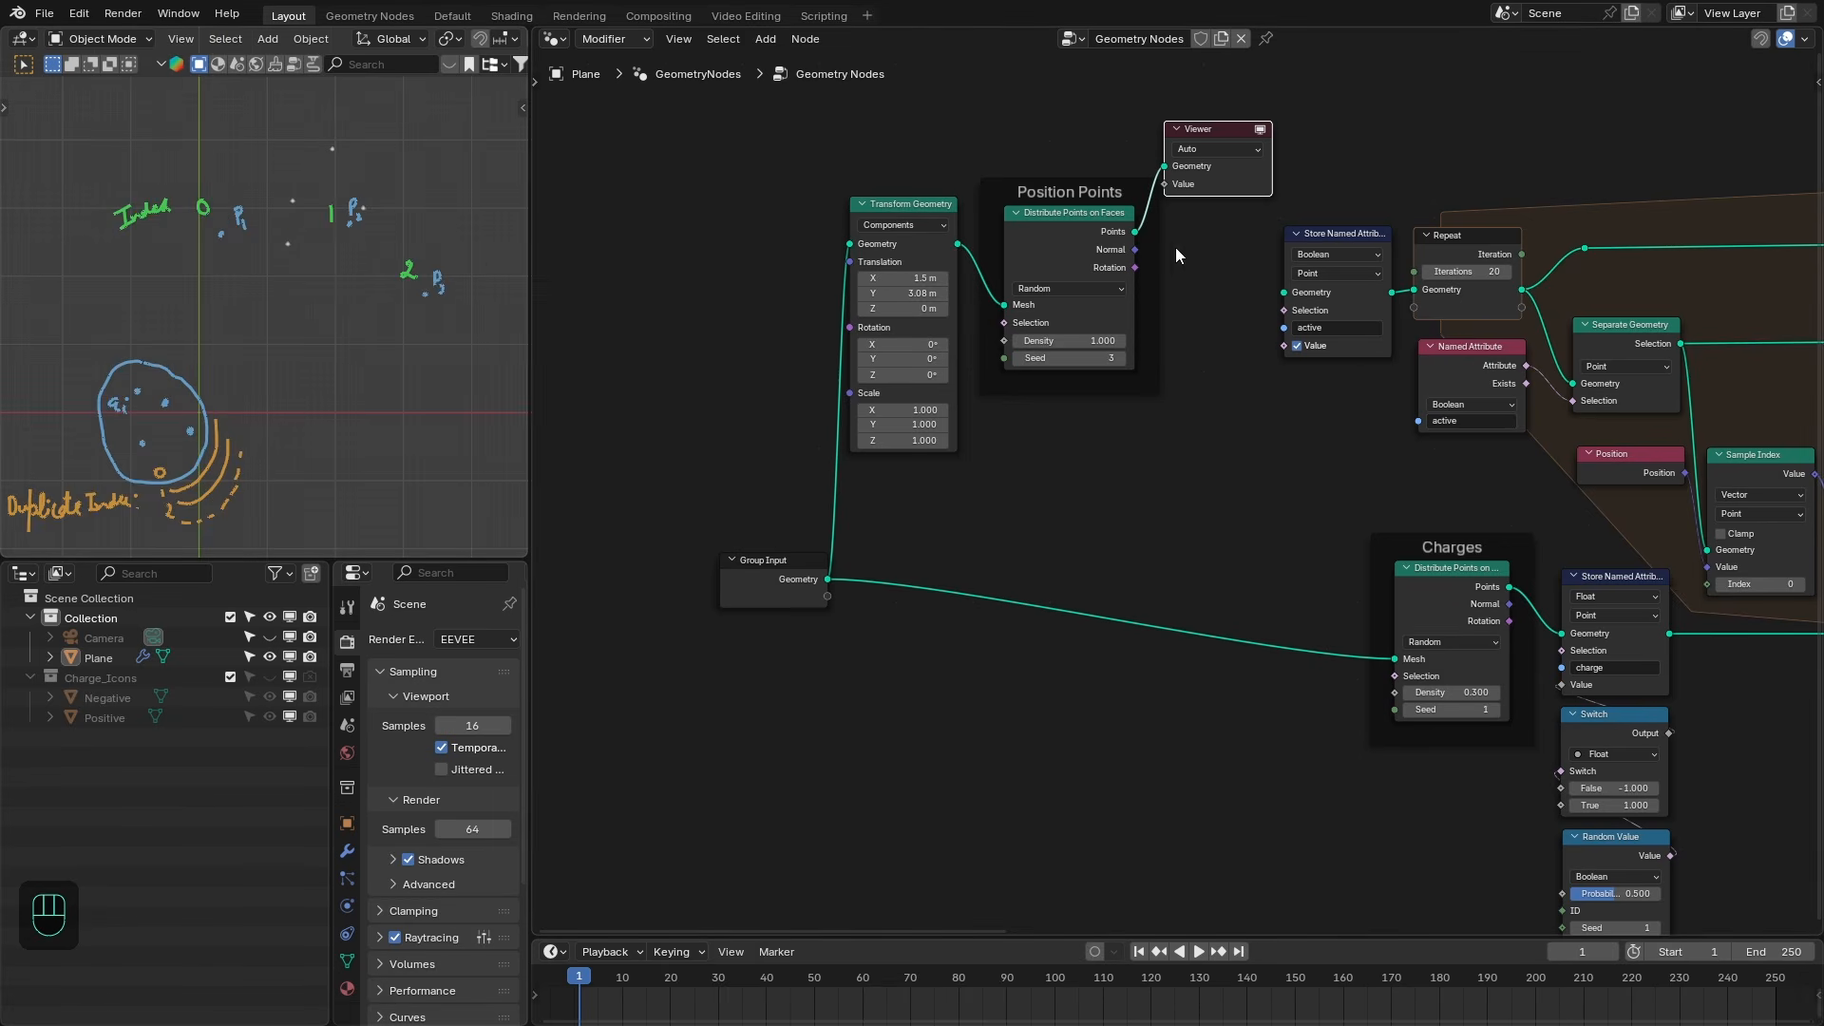
drag(1083, 236, 972, 280)
drag(771, 585, 644, 615)
- Duplicate the active-flag Store Named Attribute node and connect the distributed points into it
click(1311, 254)
key(shift+d)
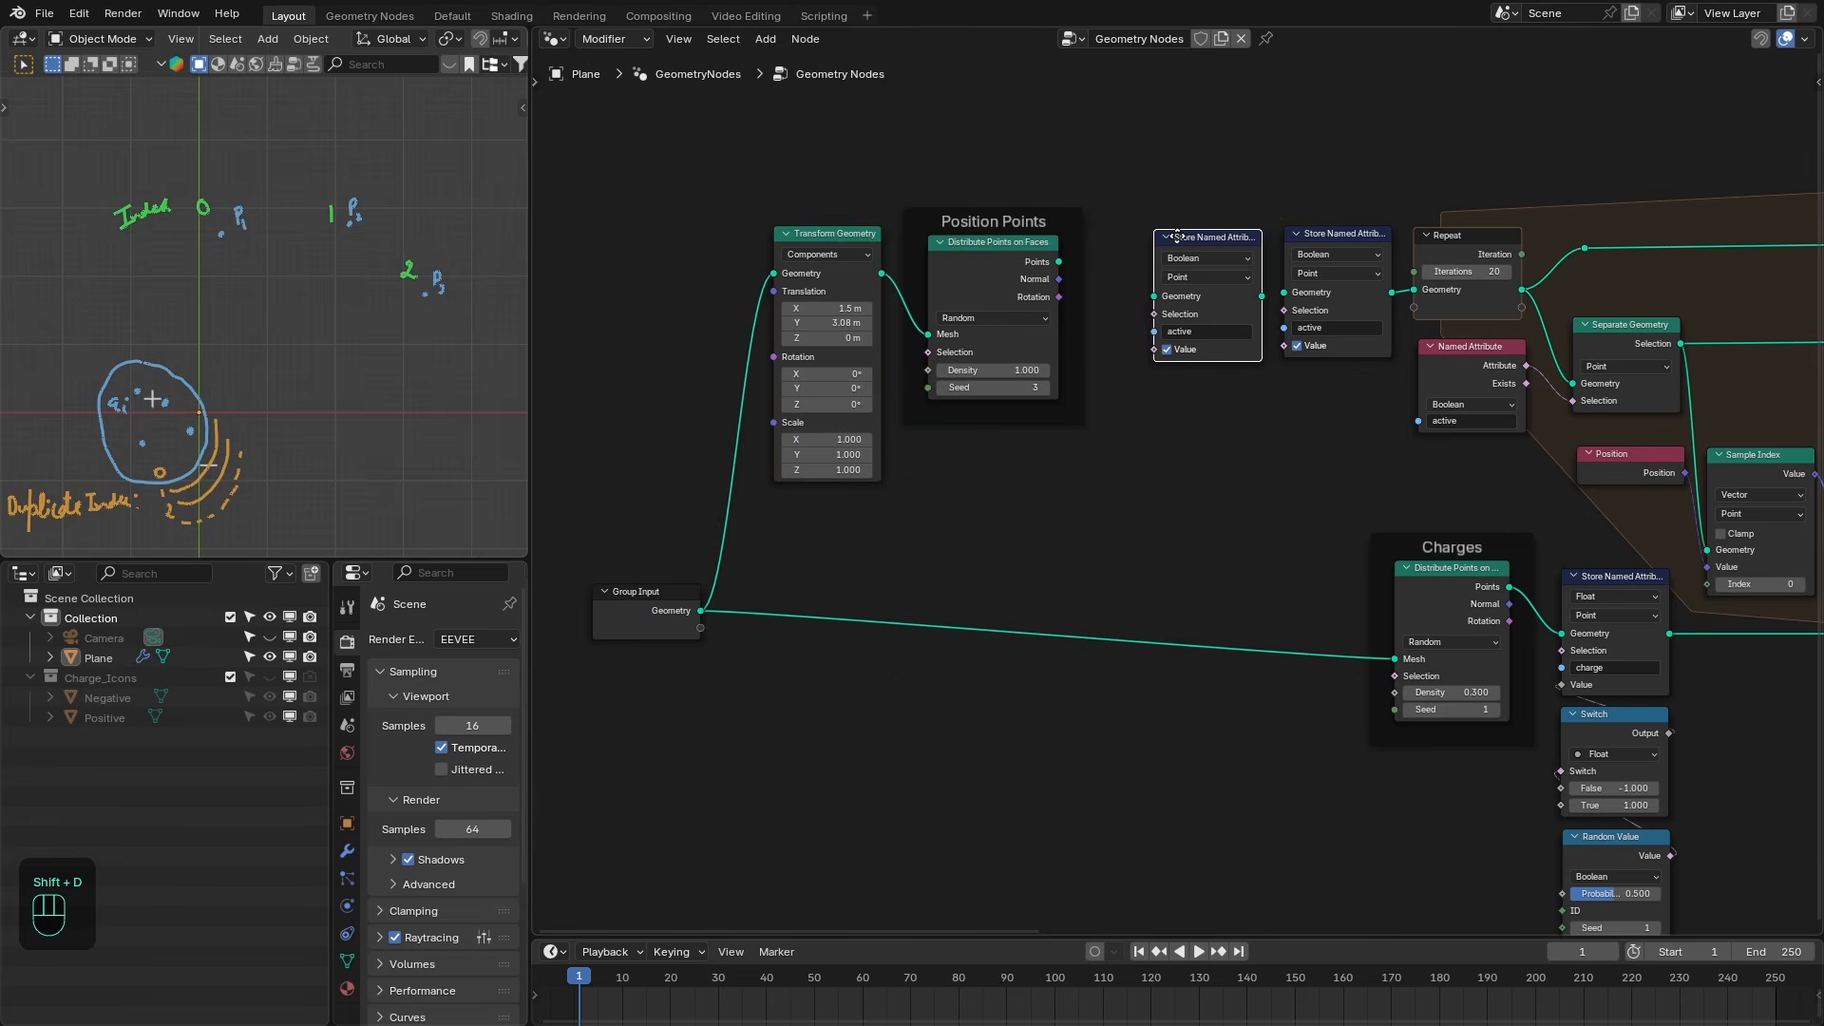
click(1197, 269)
scroll(1197, 269, up, 1)
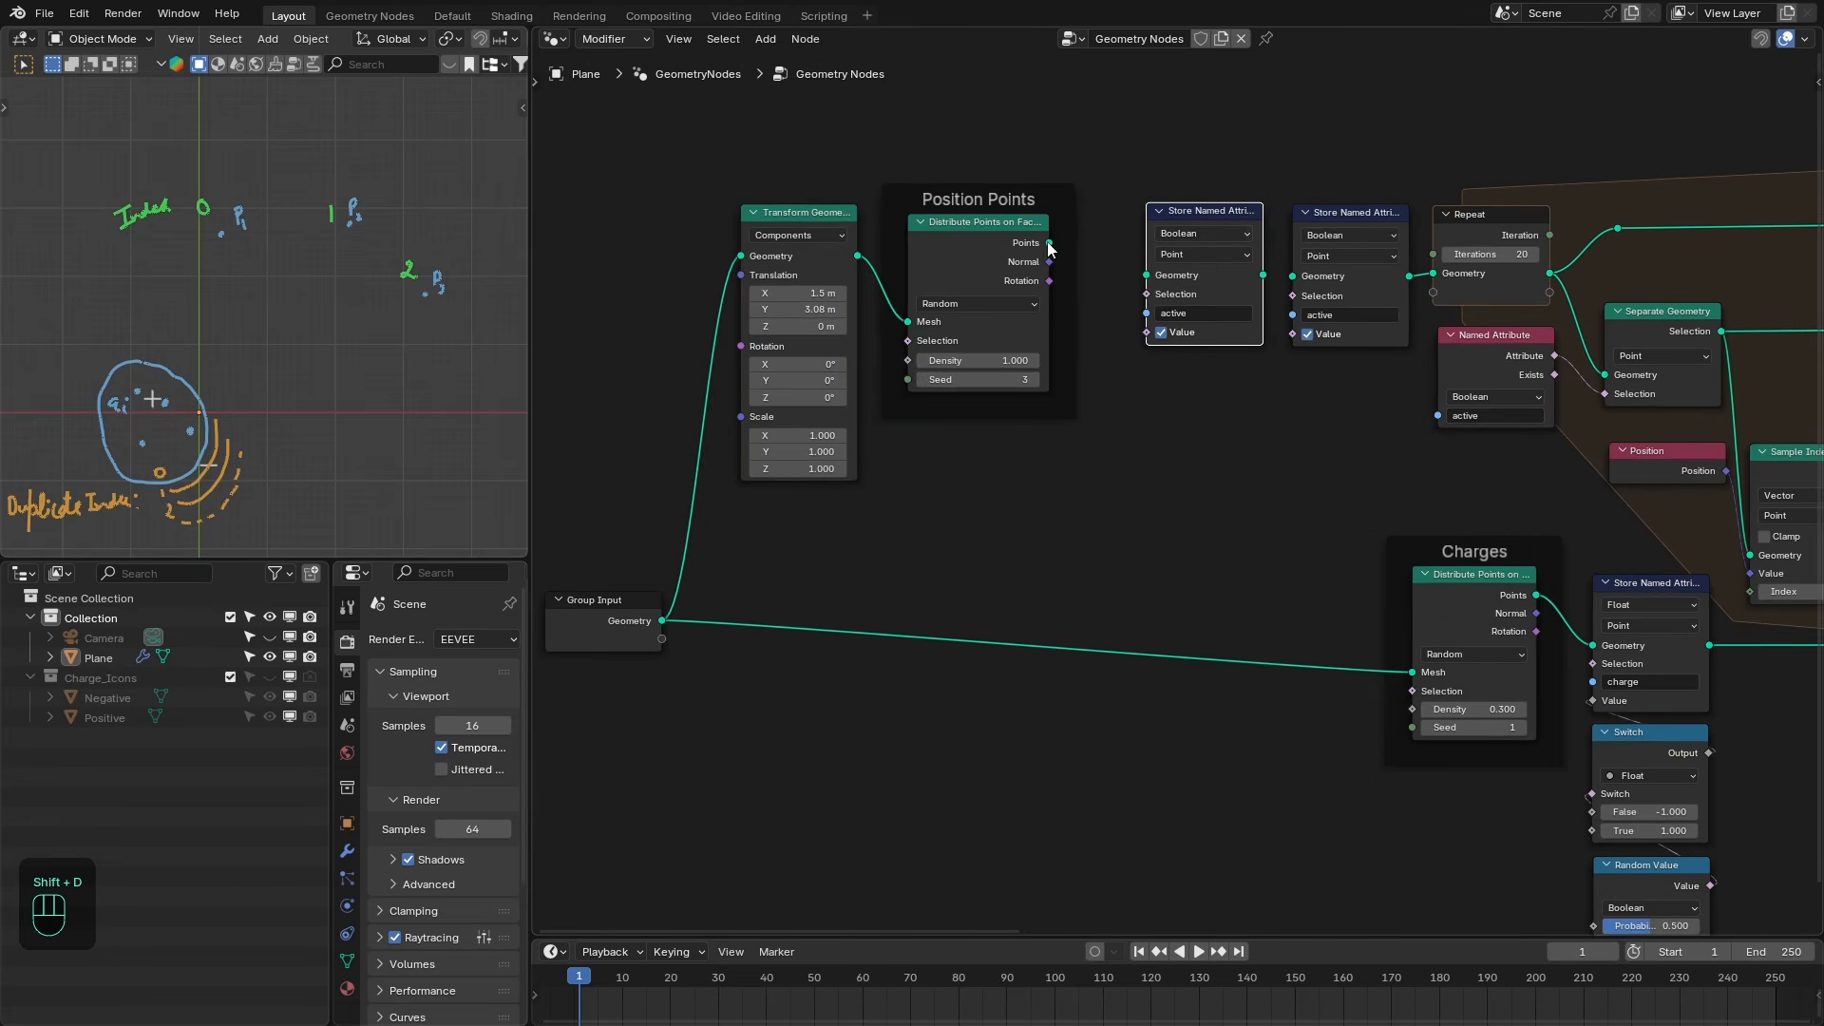
drag(1049, 244, 1147, 275)
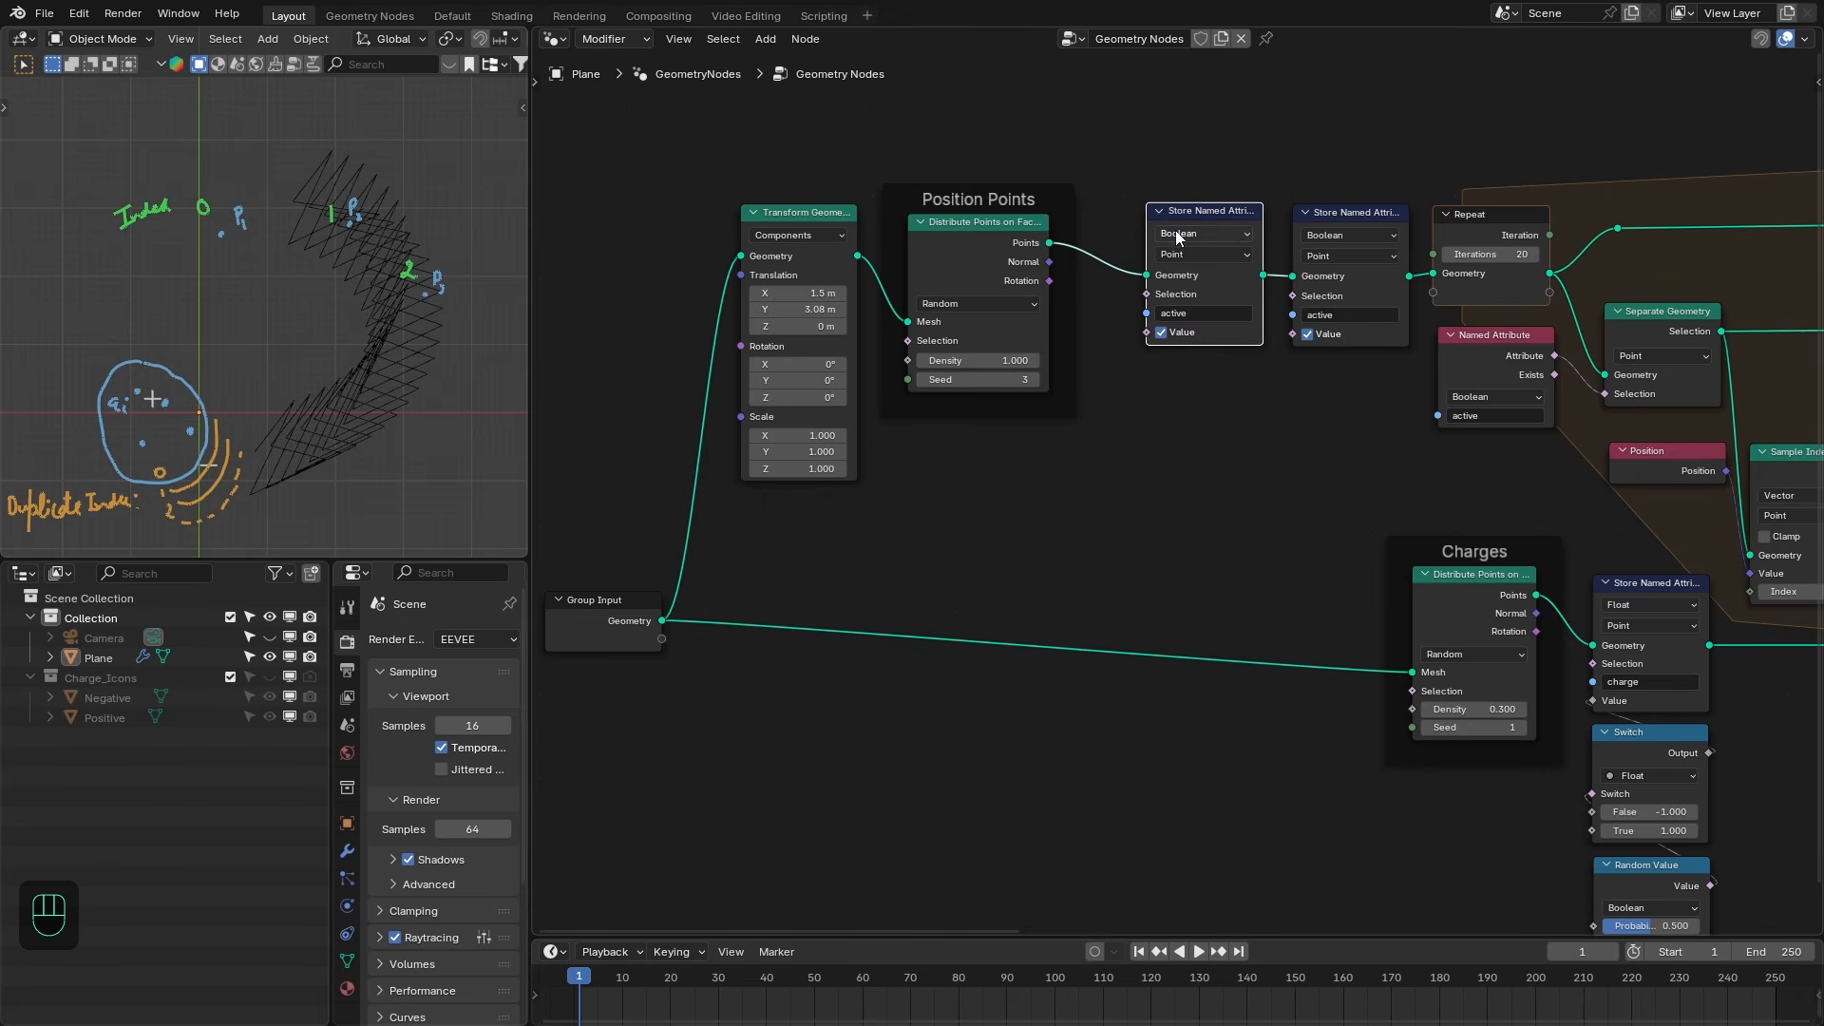
- Set the duplicate's data type to Integer and its attribute name to p_id
click(1177, 237)
click(1194, 289)
click(1193, 313)
text(p)
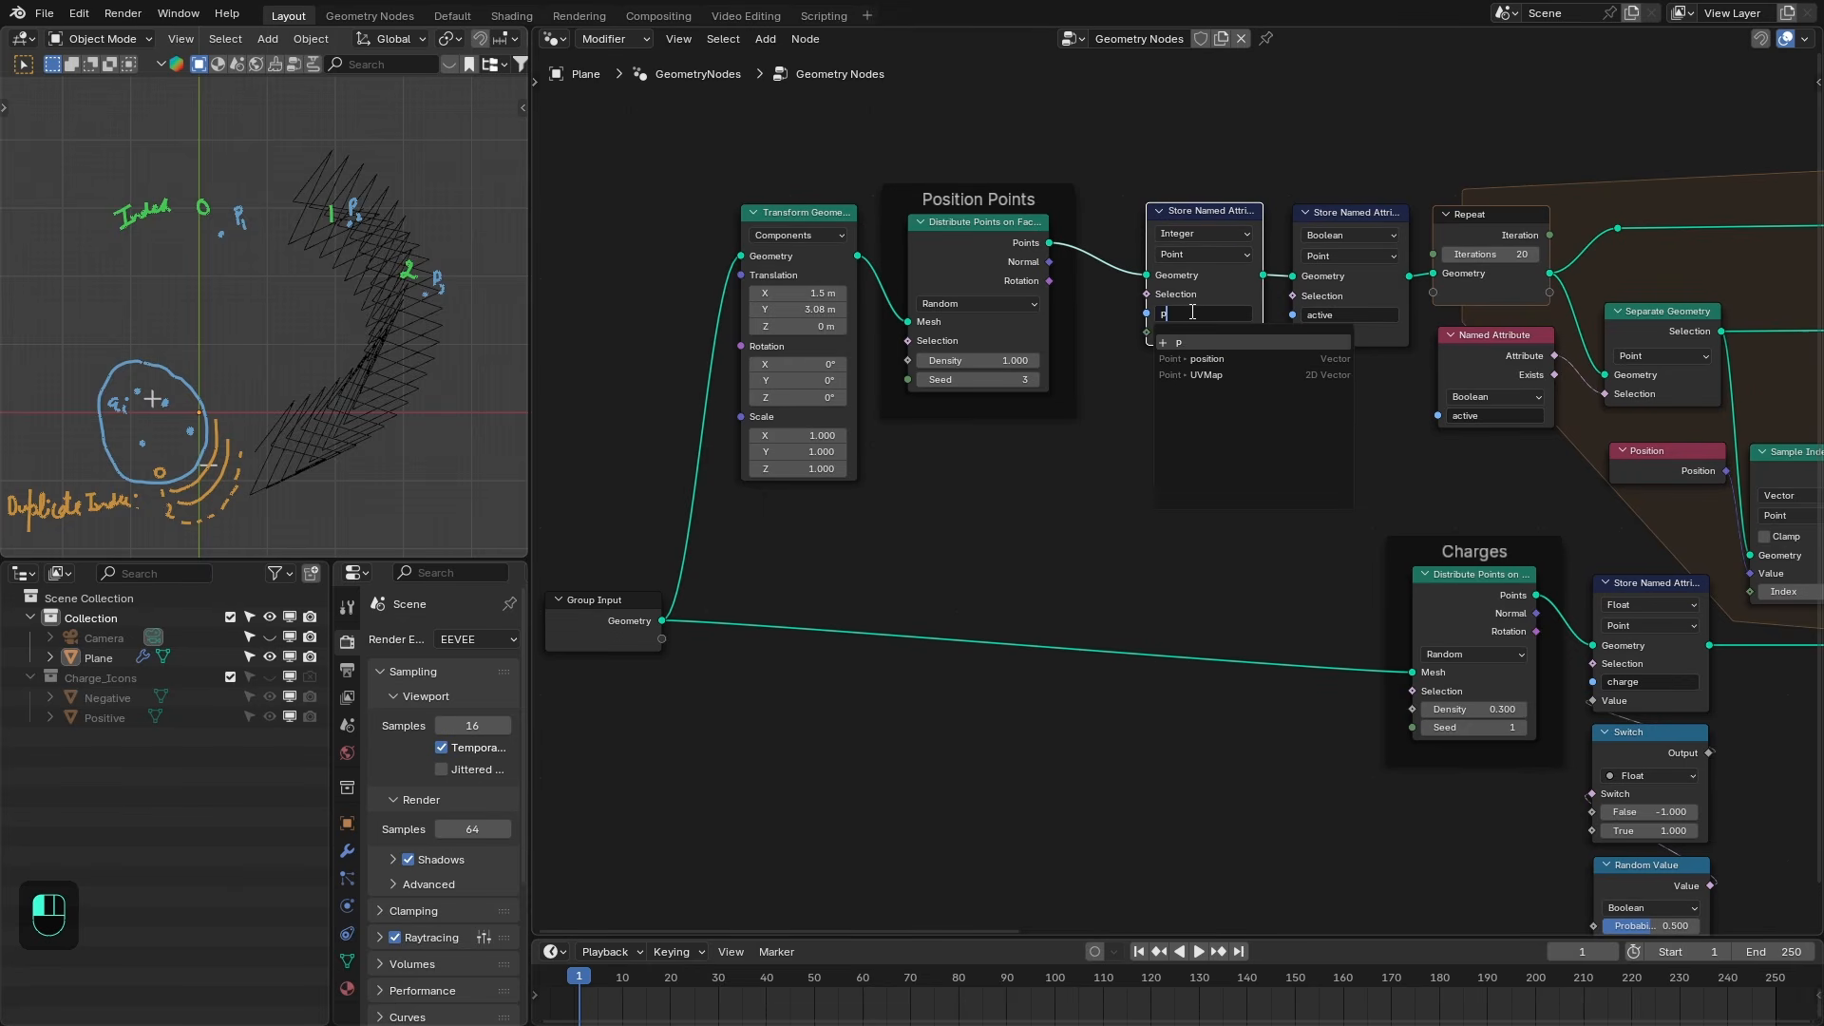
text(_id)
key(Return)
- Feed an Index node into the p_id Store Named Attribute's value
drag(1148, 332, 1182, 387)
text(index)
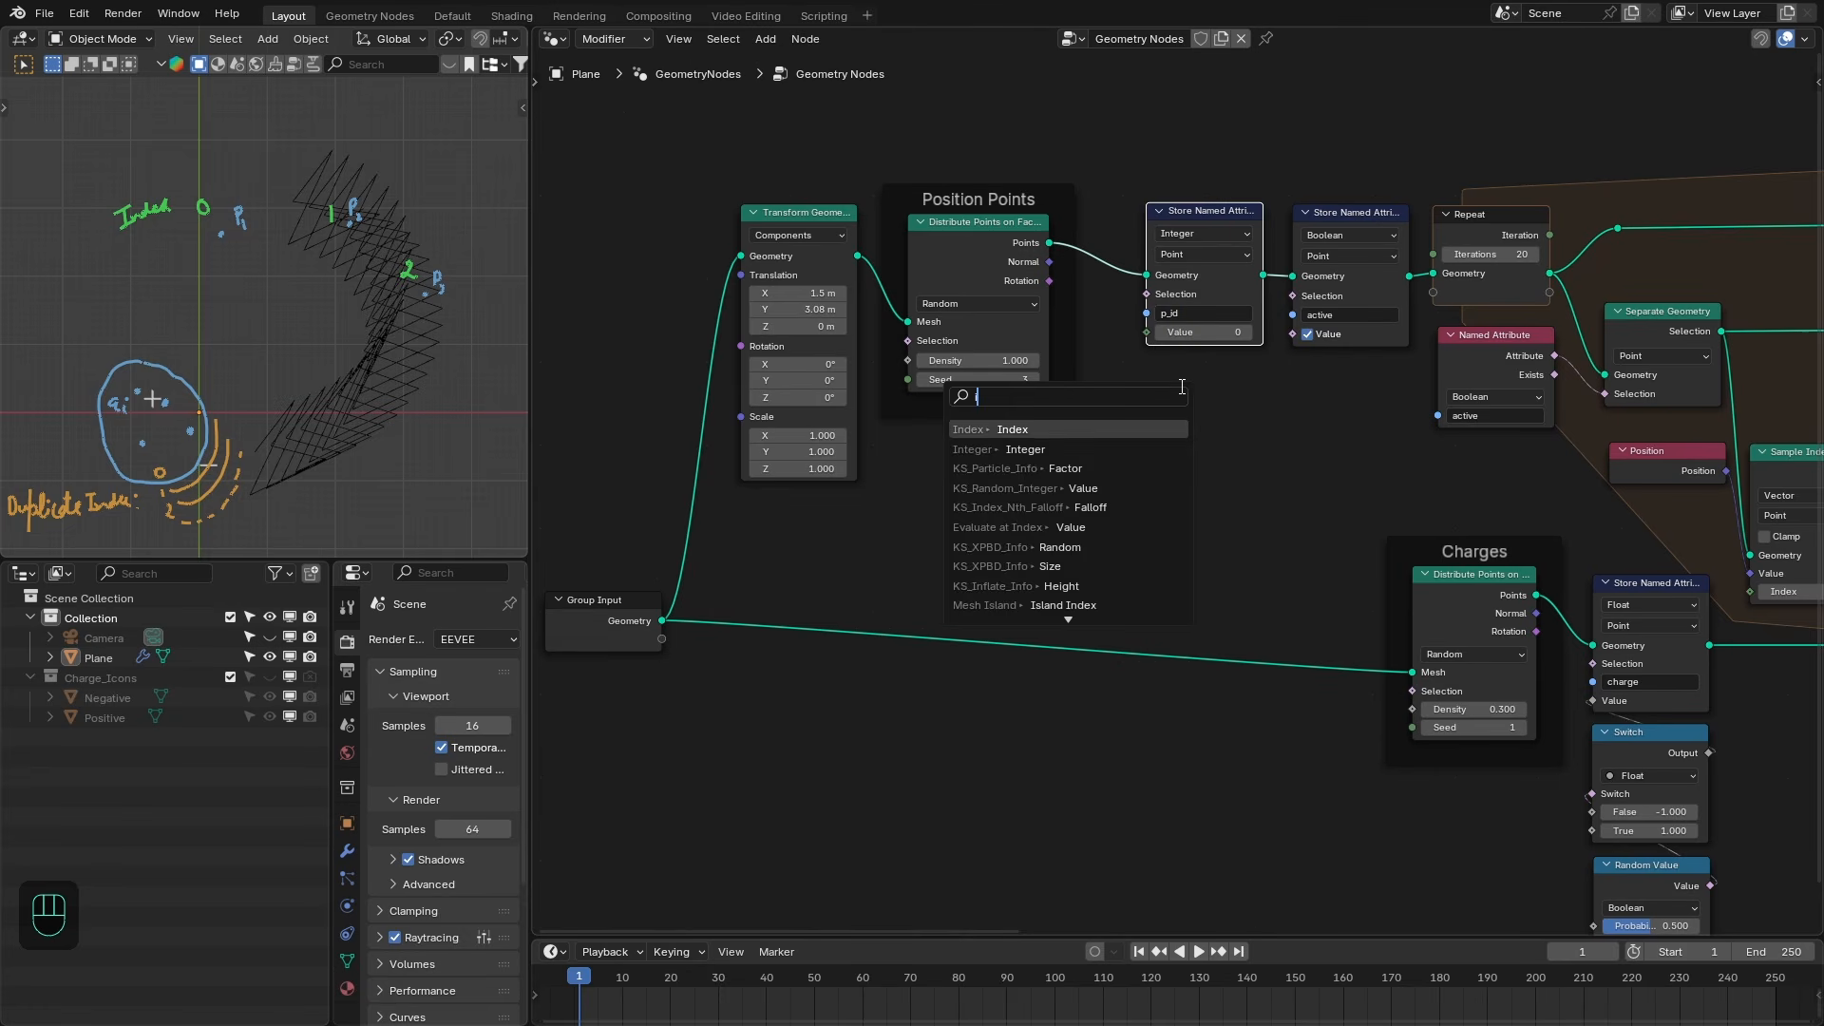
key(Return)
click(1264, 379)
- Shift the left-hand nodes over and set the Repeat zone's iterations to 1
drag(814, 163, 960, 242)
drag(976, 245, 1010, 244)
middle_drag(1491, 252, 1354, 268)
double_click(1354, 268)
text(1)
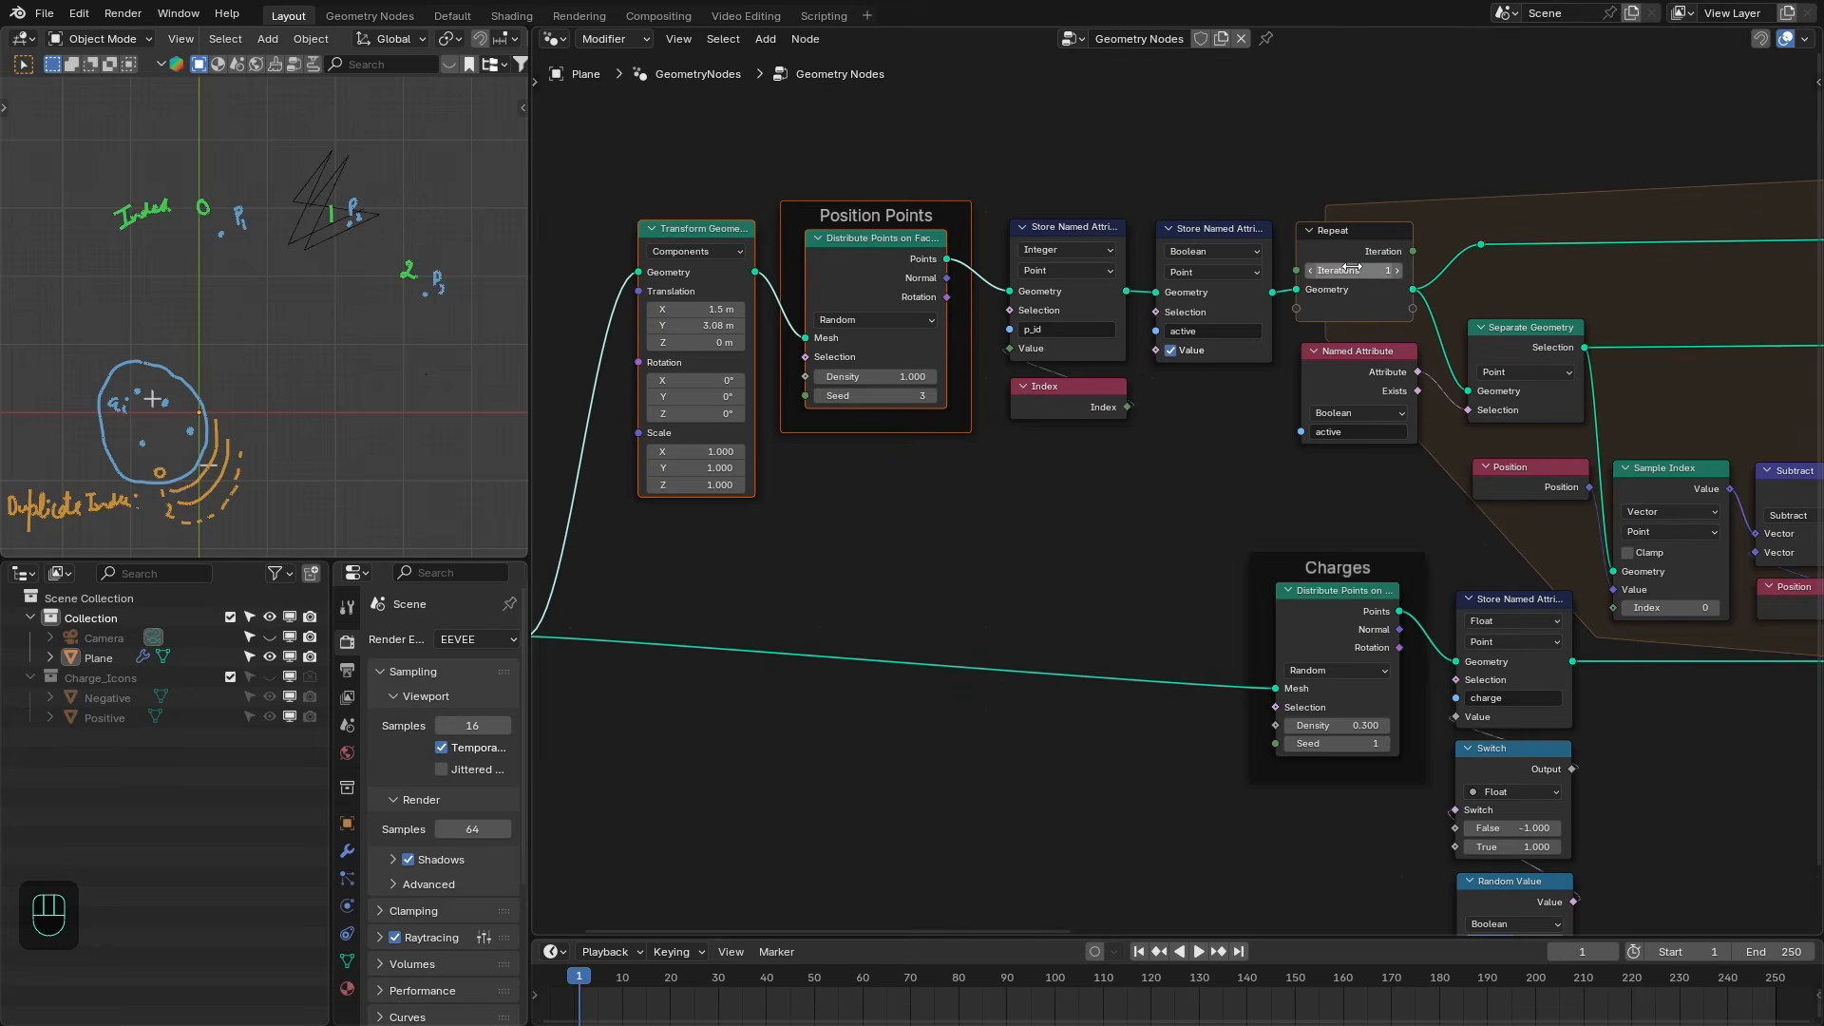
key(Return)
- Move the Charges nodes aside and insert a Duplicate Elements node after the charge Store Named Attribute
scroll(617, 613, down, 1)
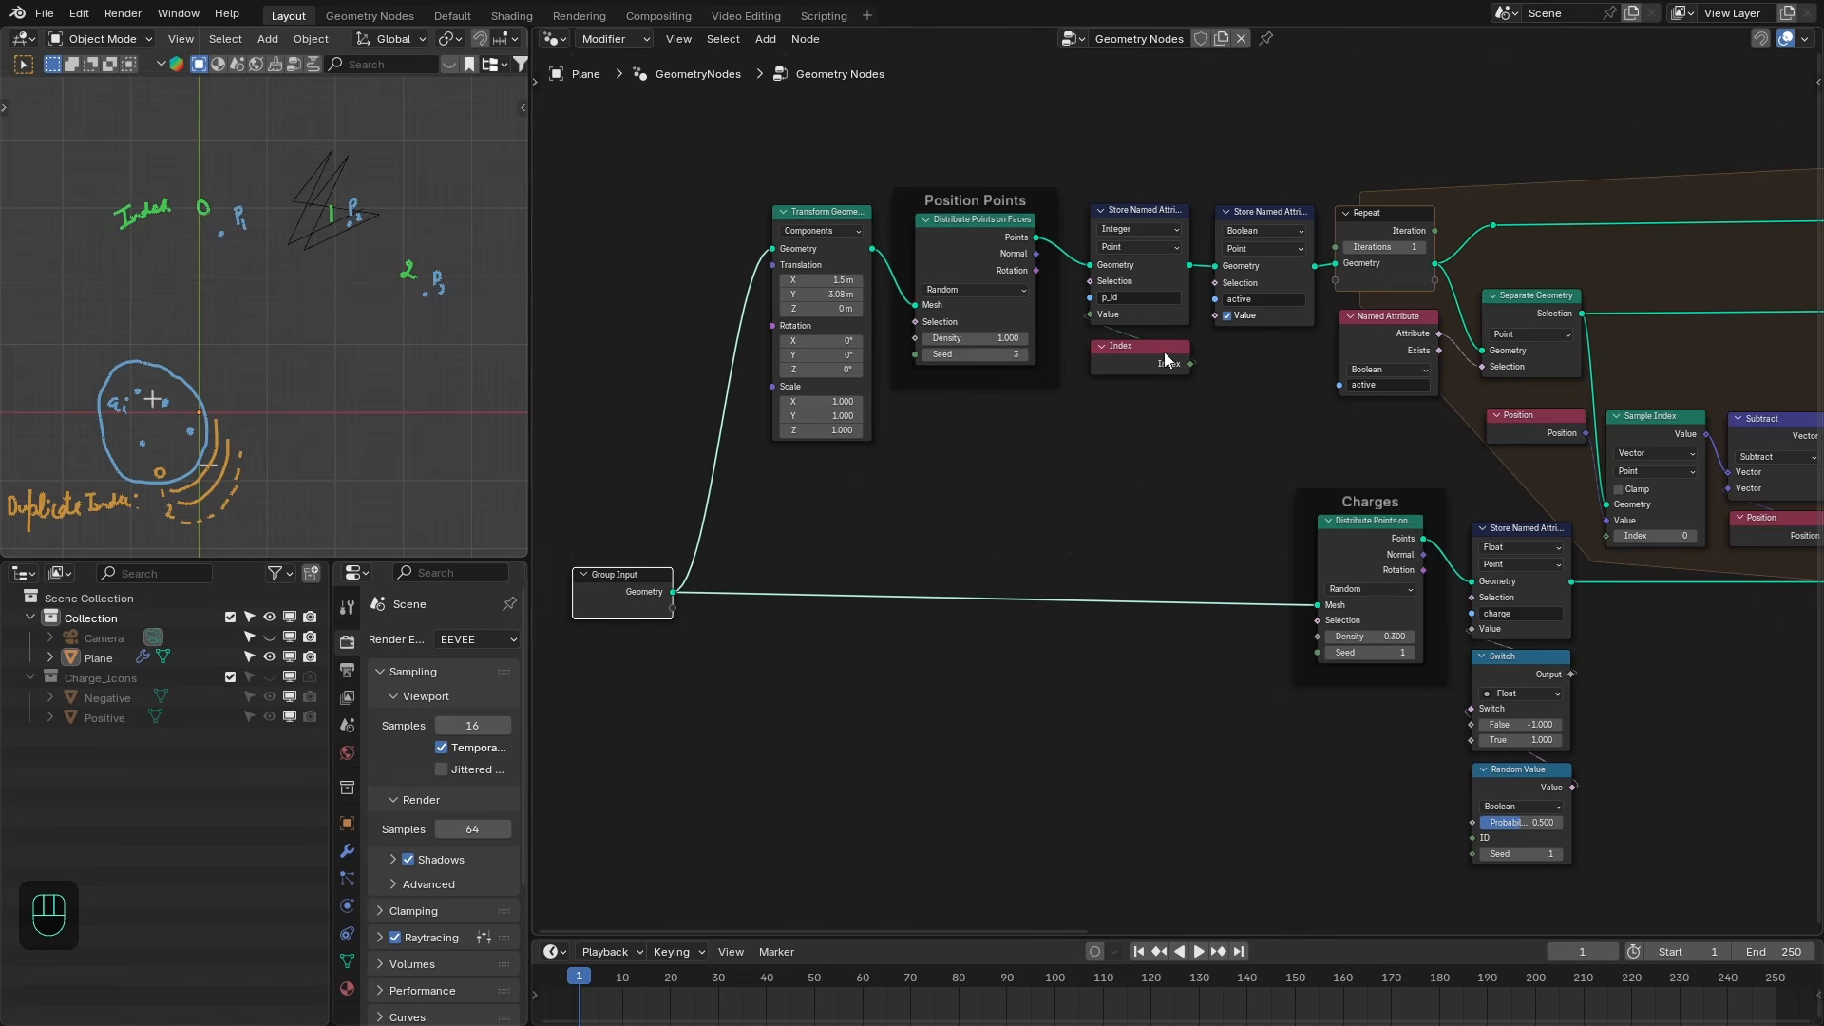
middle_drag(1160, 424, 1092, 285)
scroll(1091, 285, up, 1)
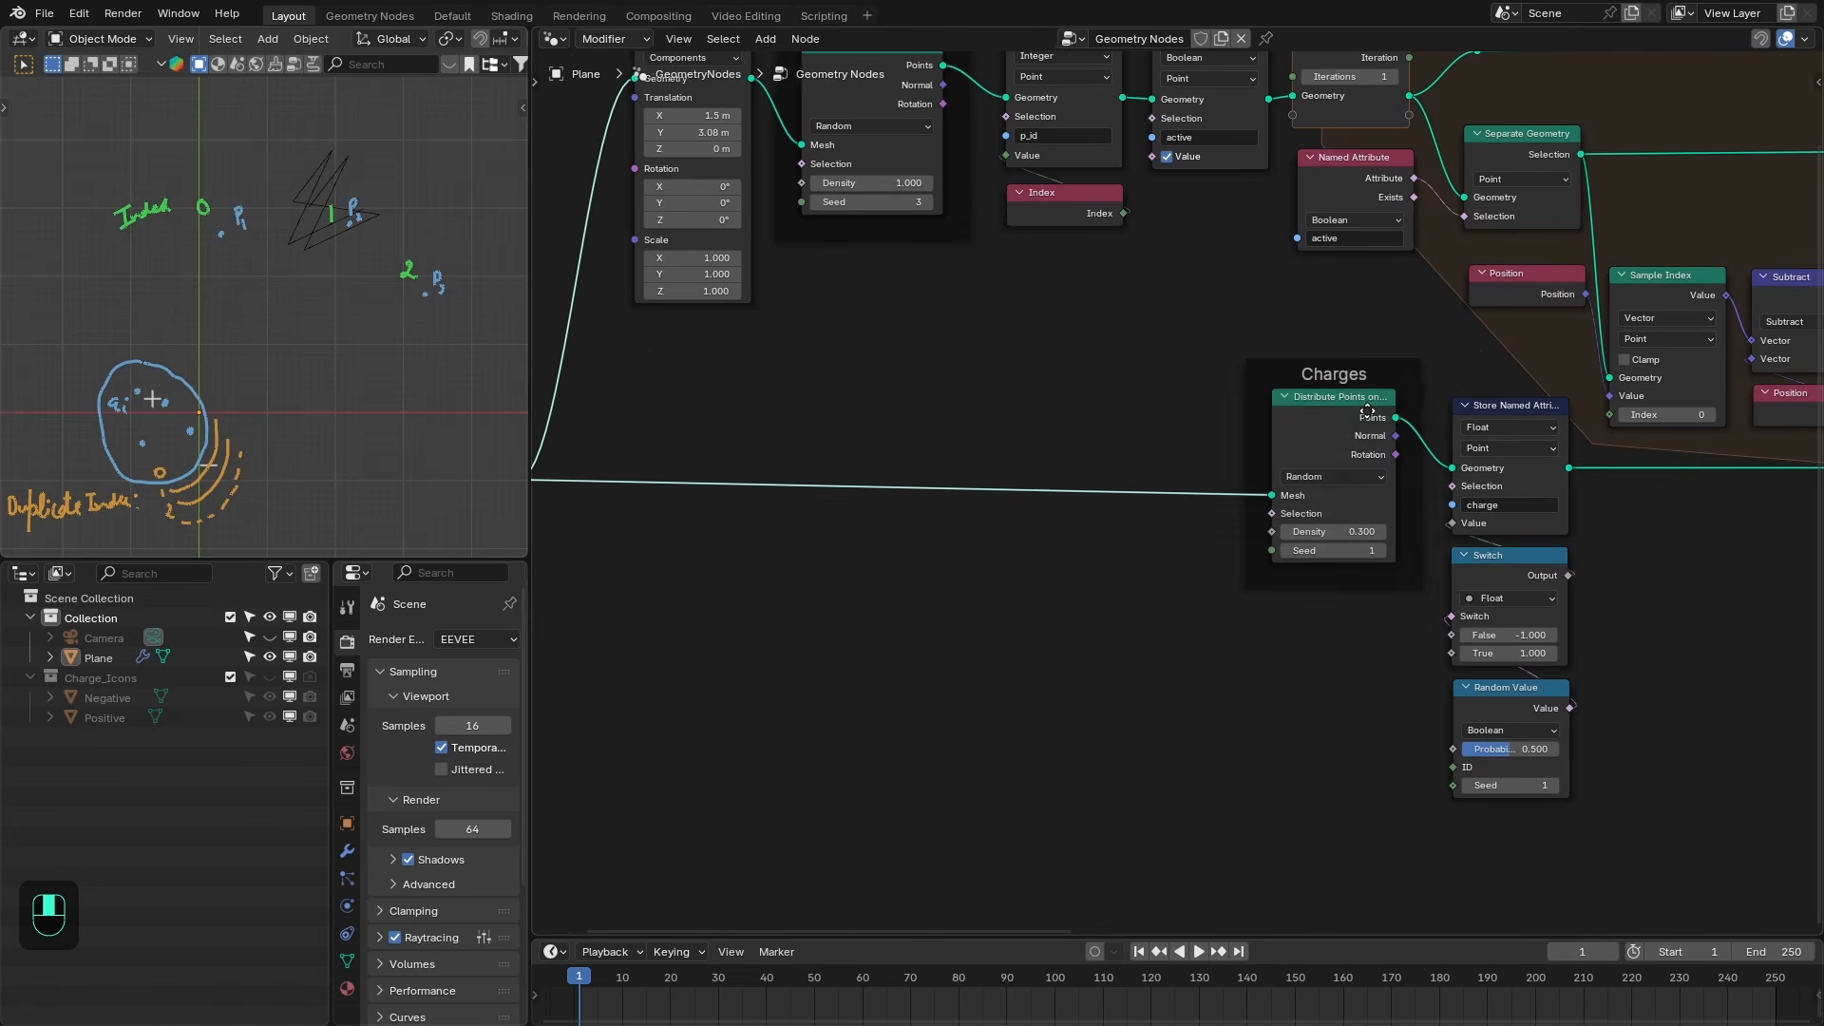
drag(1200, 371, 1507, 731)
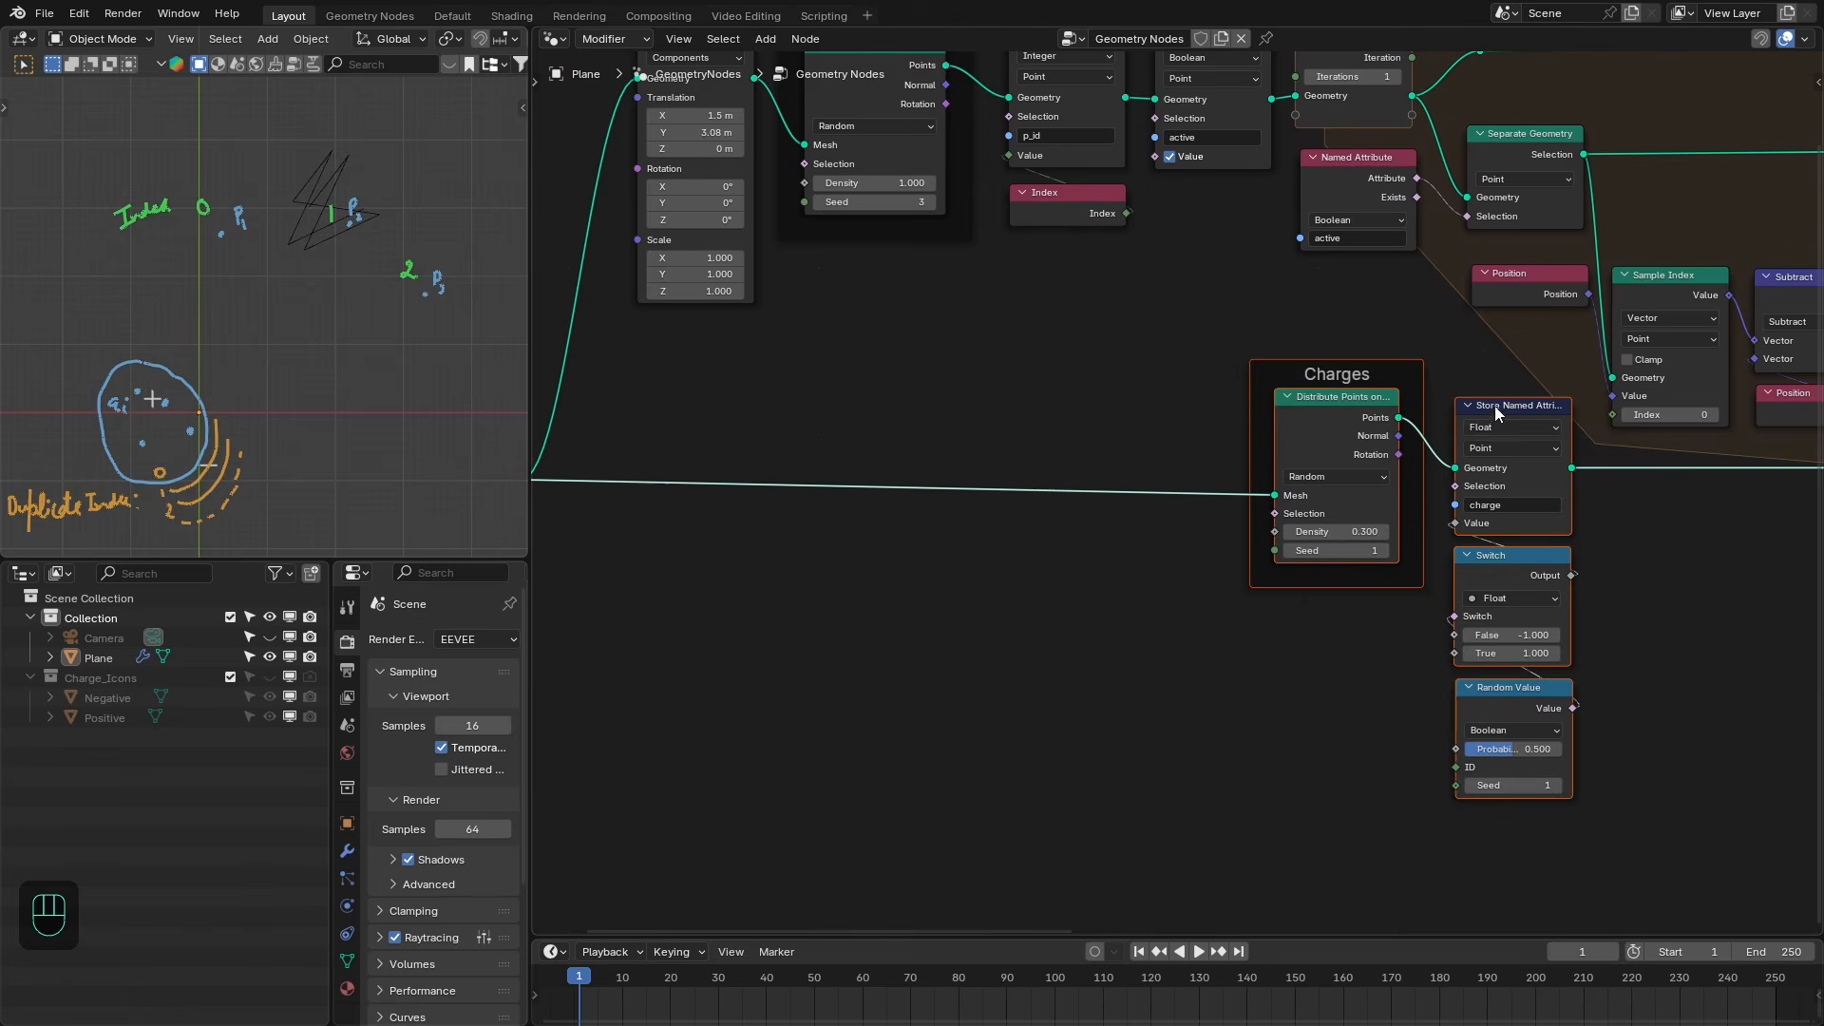
drag(1492, 406, 1216, 391)
middle_drag(1386, 442, 1284, 460)
key(shift+a)
text(du)
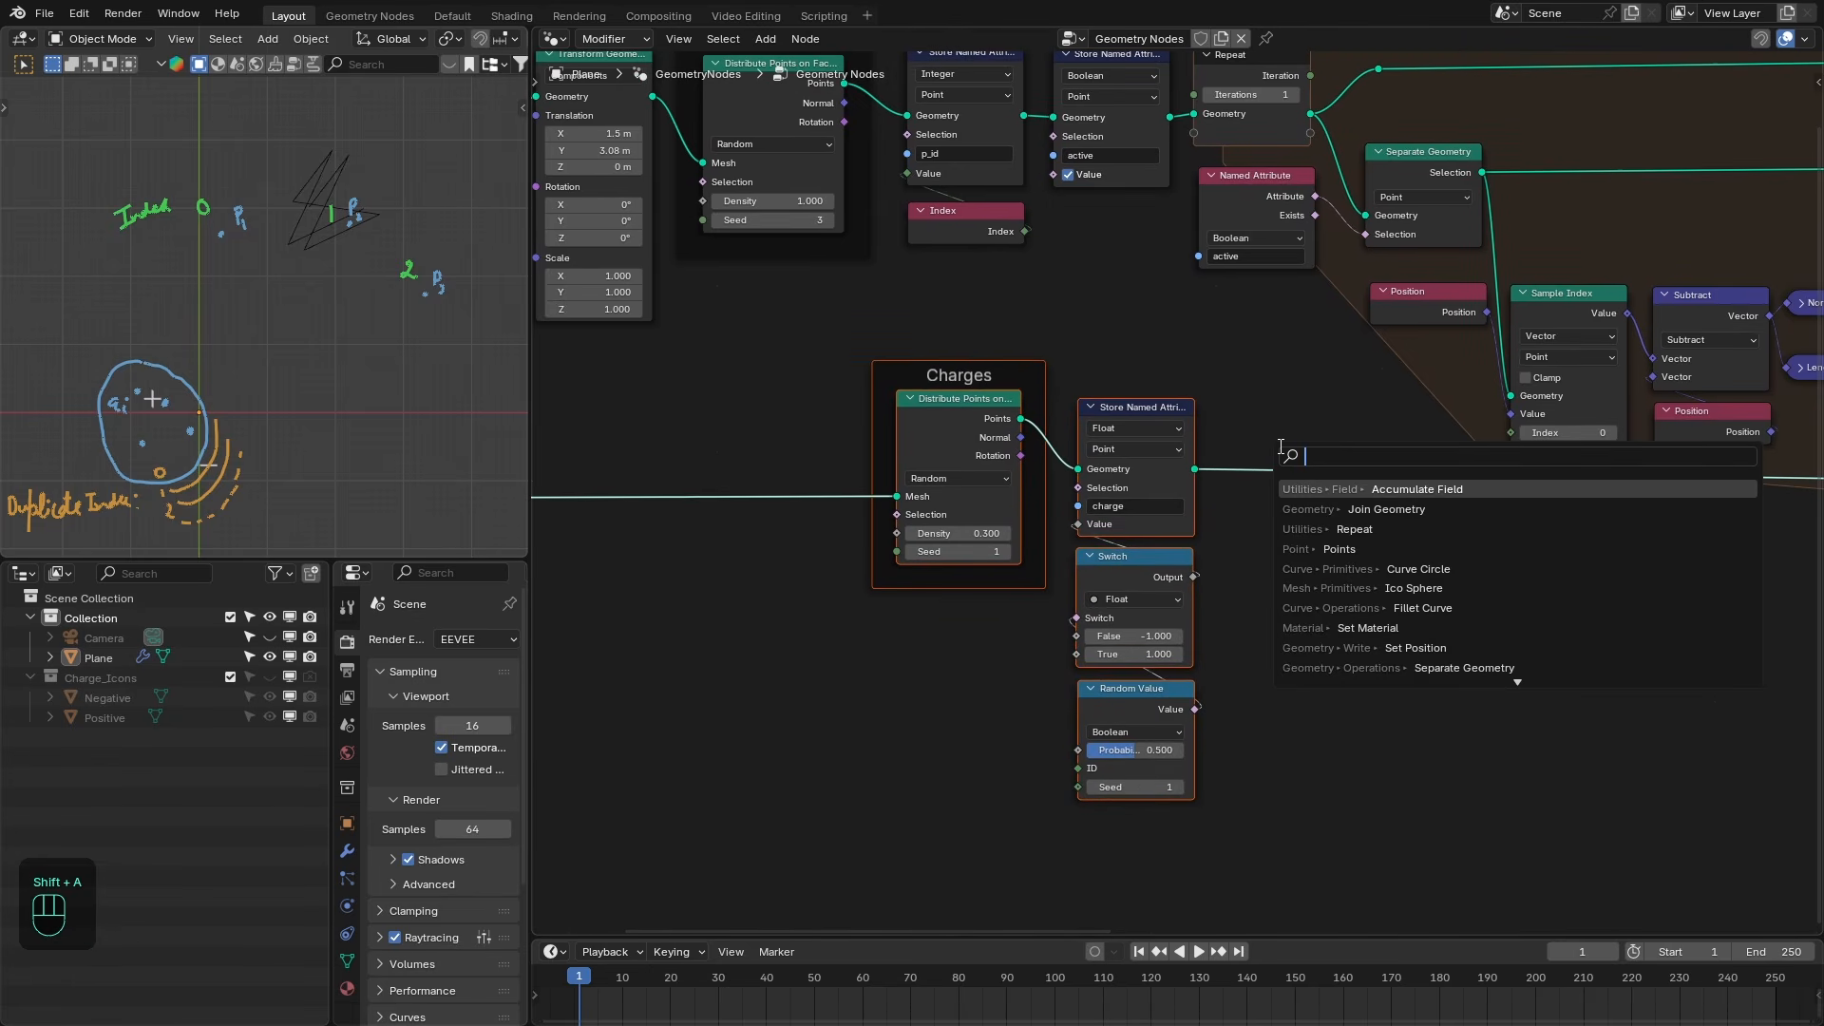
text(pl)
key(Return)
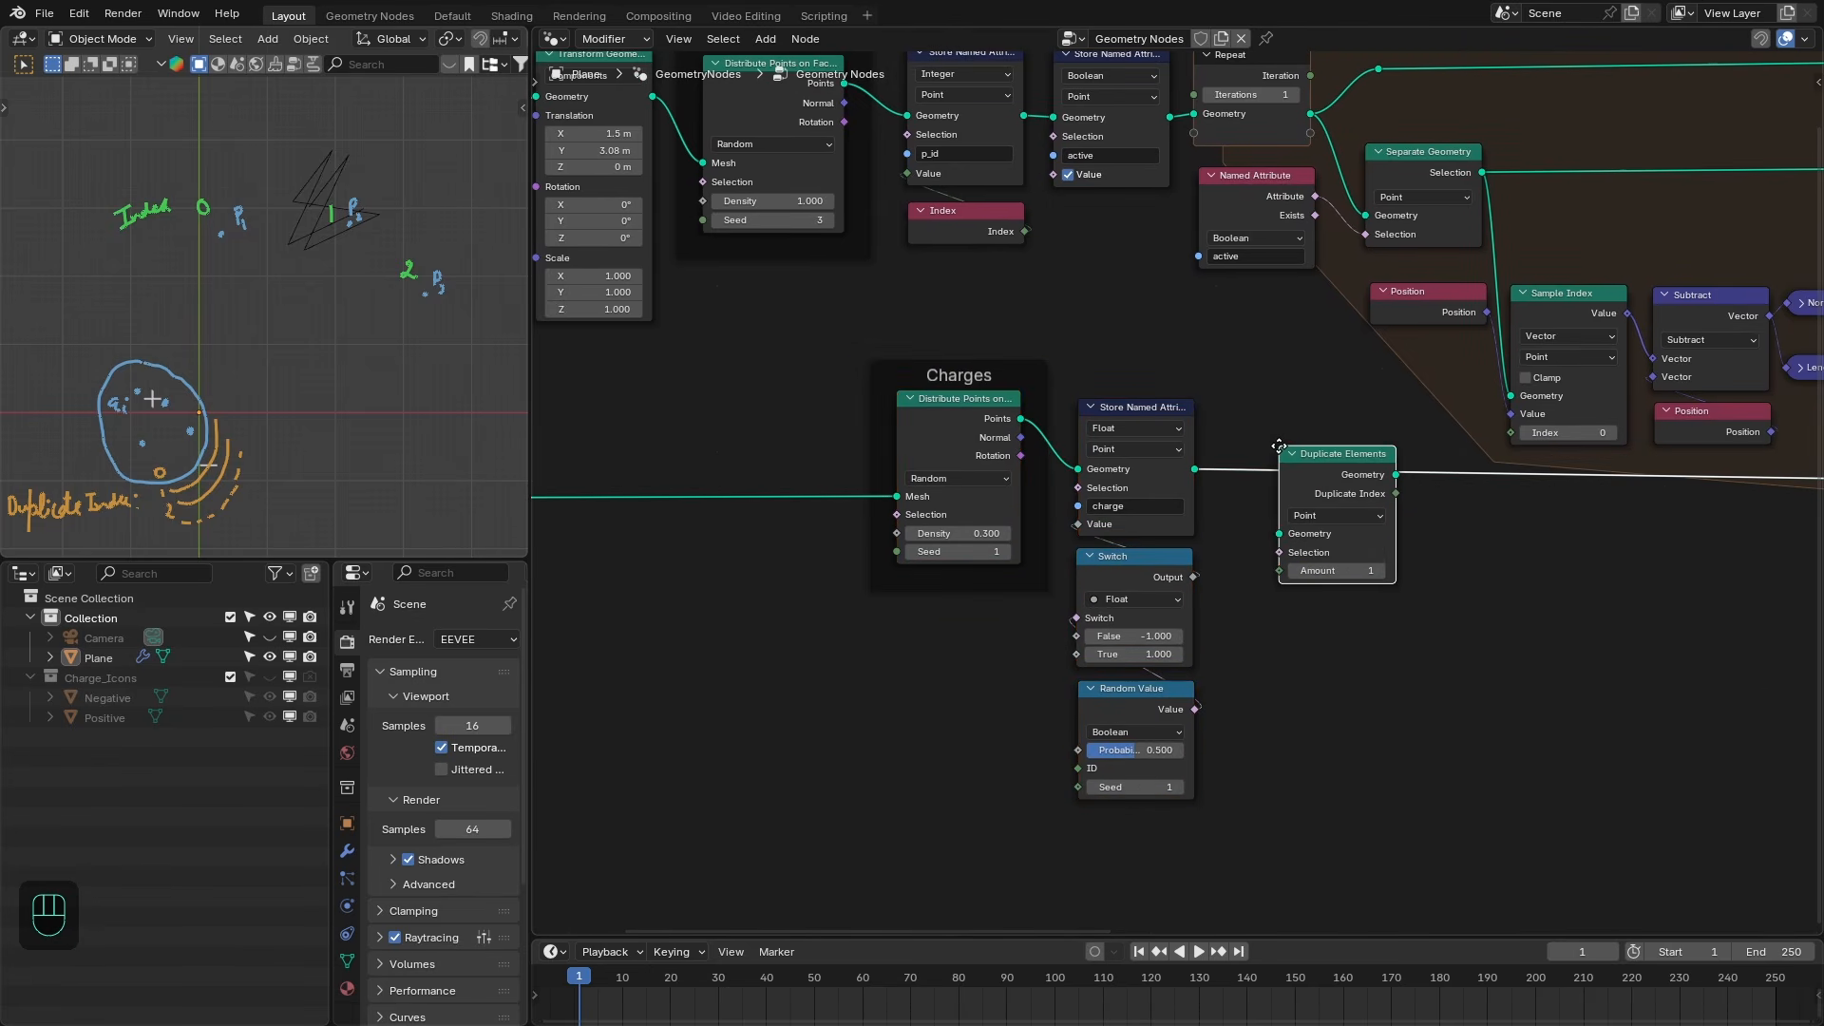
click(1205, 416)
- Rearrange the Charges and Duplicate Elements nodes to open up space
drag(952, 335, 1294, 732)
drag(1262, 426, 1252, 456)
click(1292, 424)
middle_drag(1342, 480, 1243, 494)
scroll(1237, 504, up, 1)
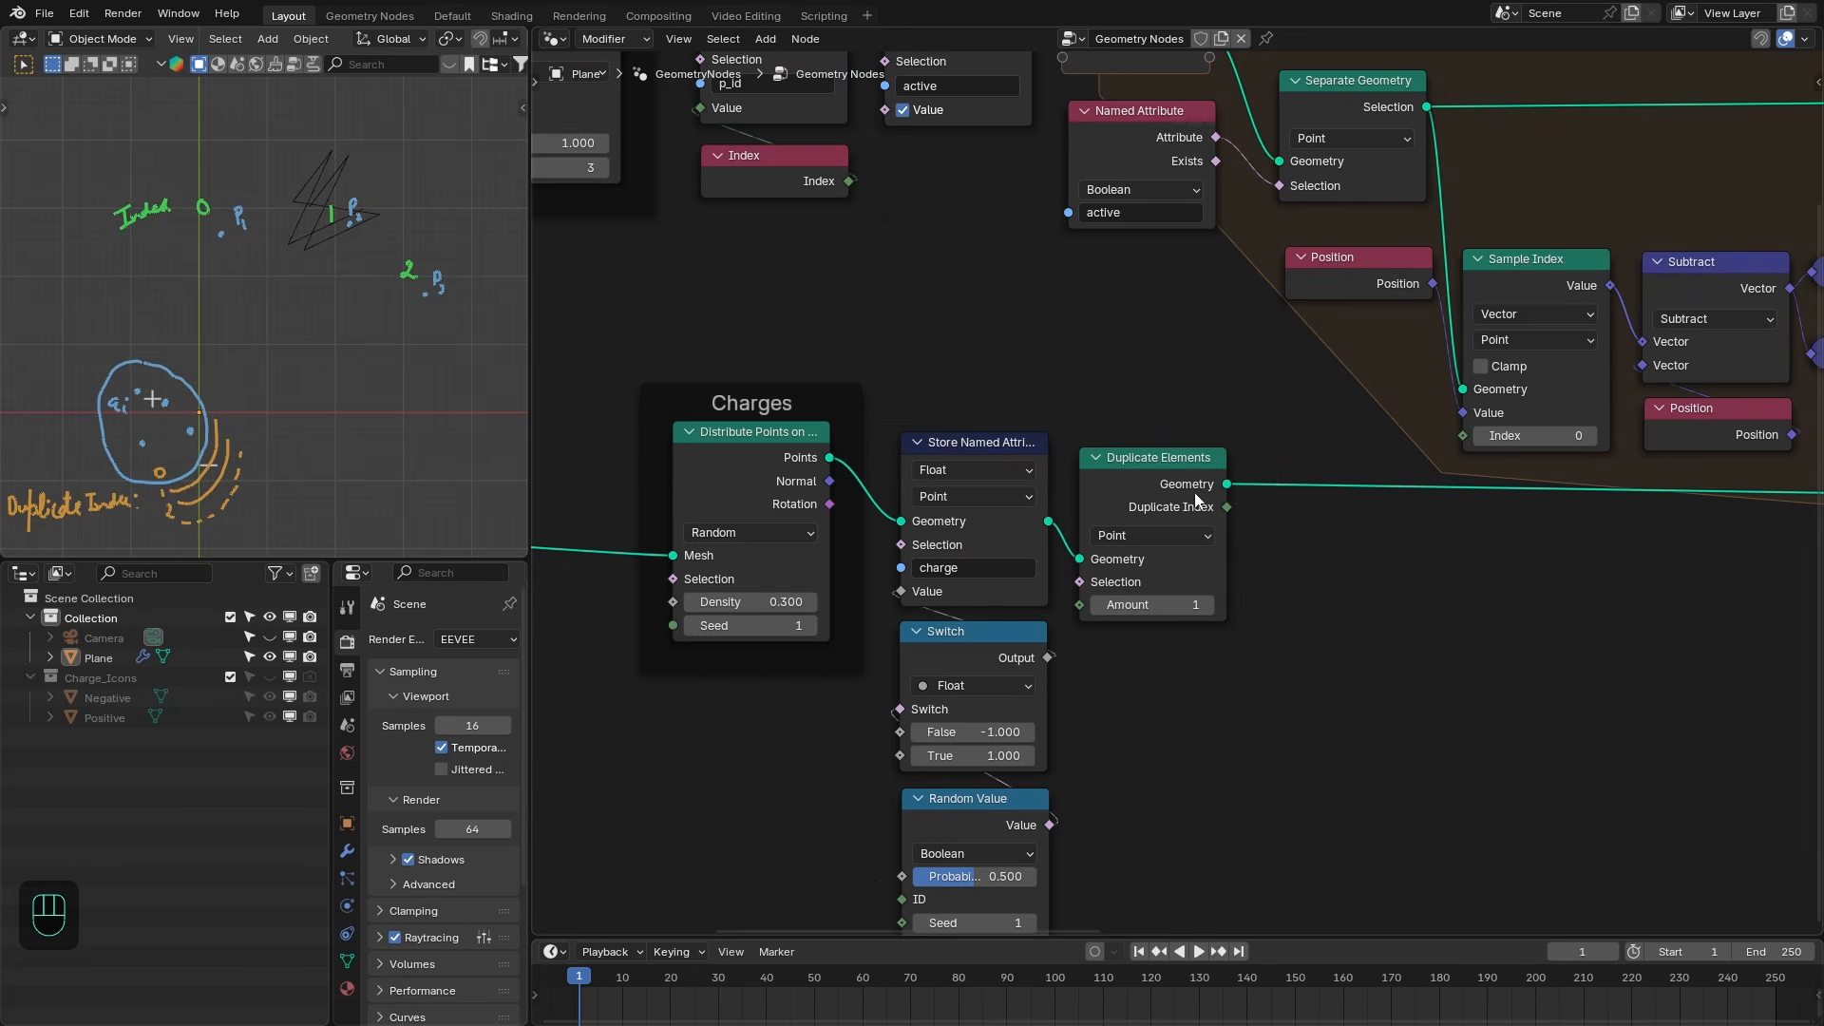
scroll(1206, 489, up, 1)
drag(1229, 508, 1329, 562)
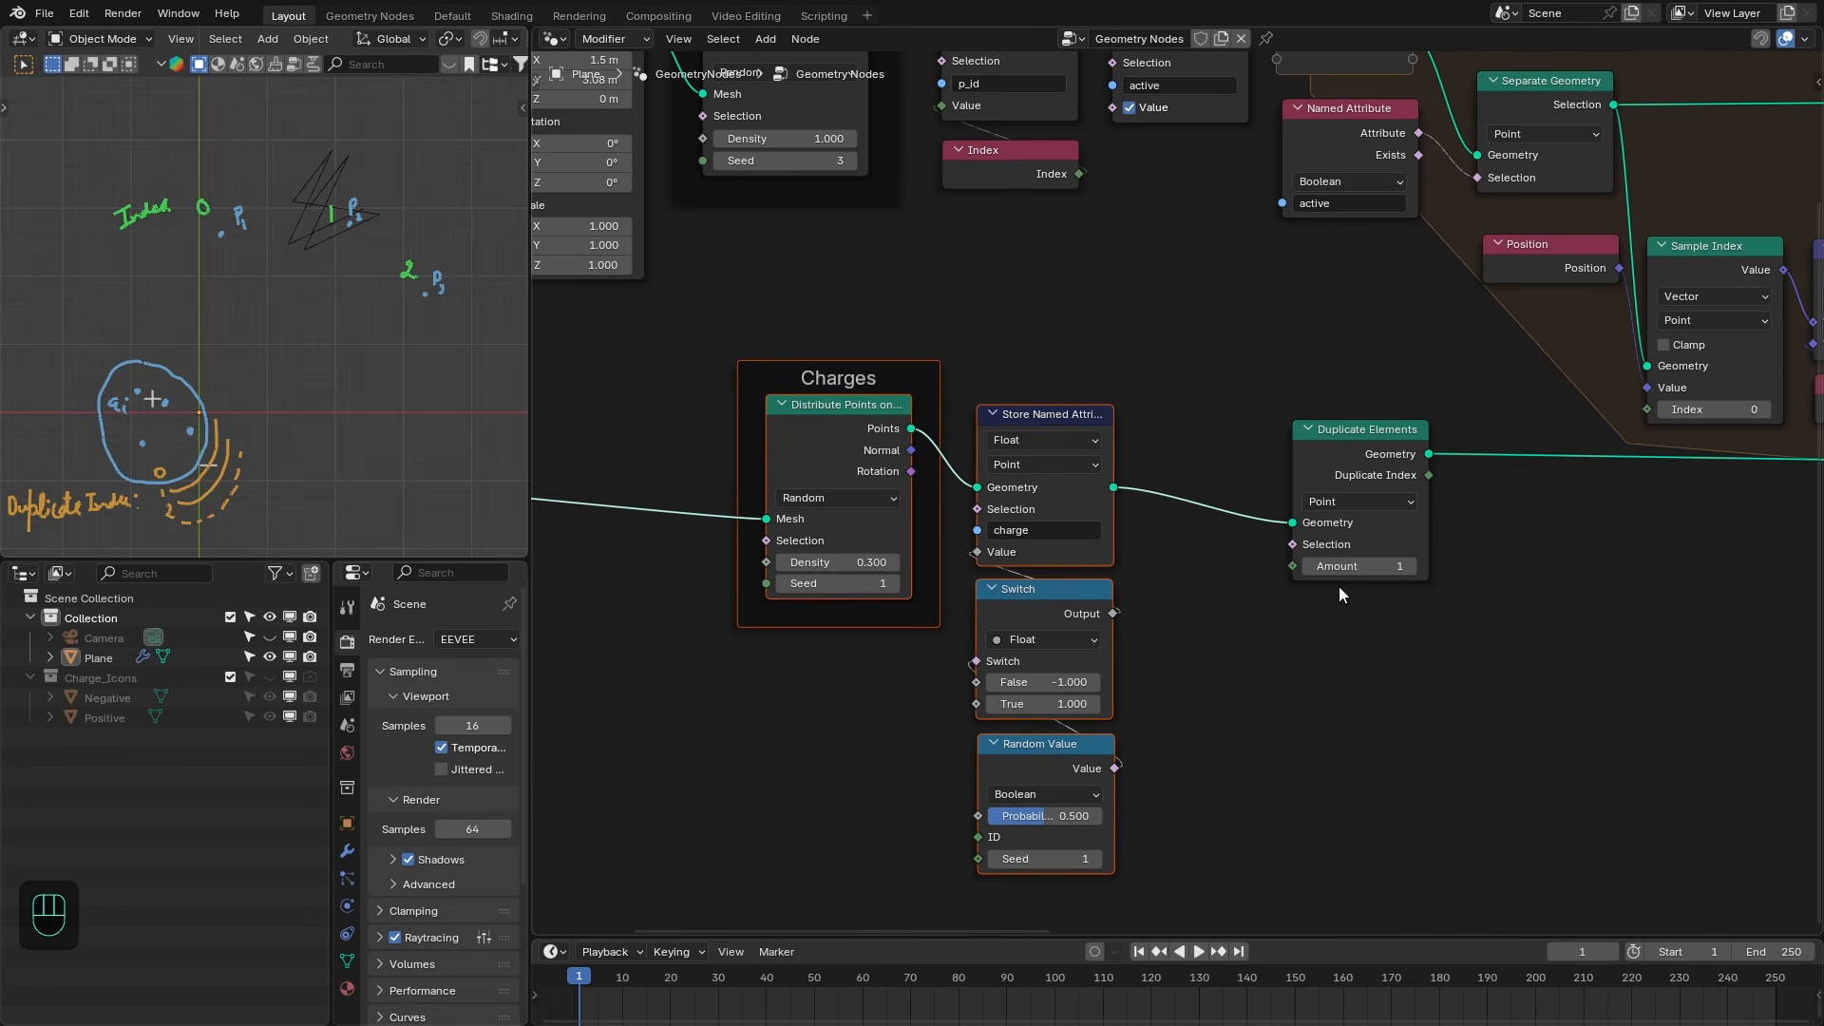
drag(1293, 567, 1287, 571)
click(1286, 570)
middle_drag(1264, 182, 1246, 311)
scroll(1245, 311, down, 1)
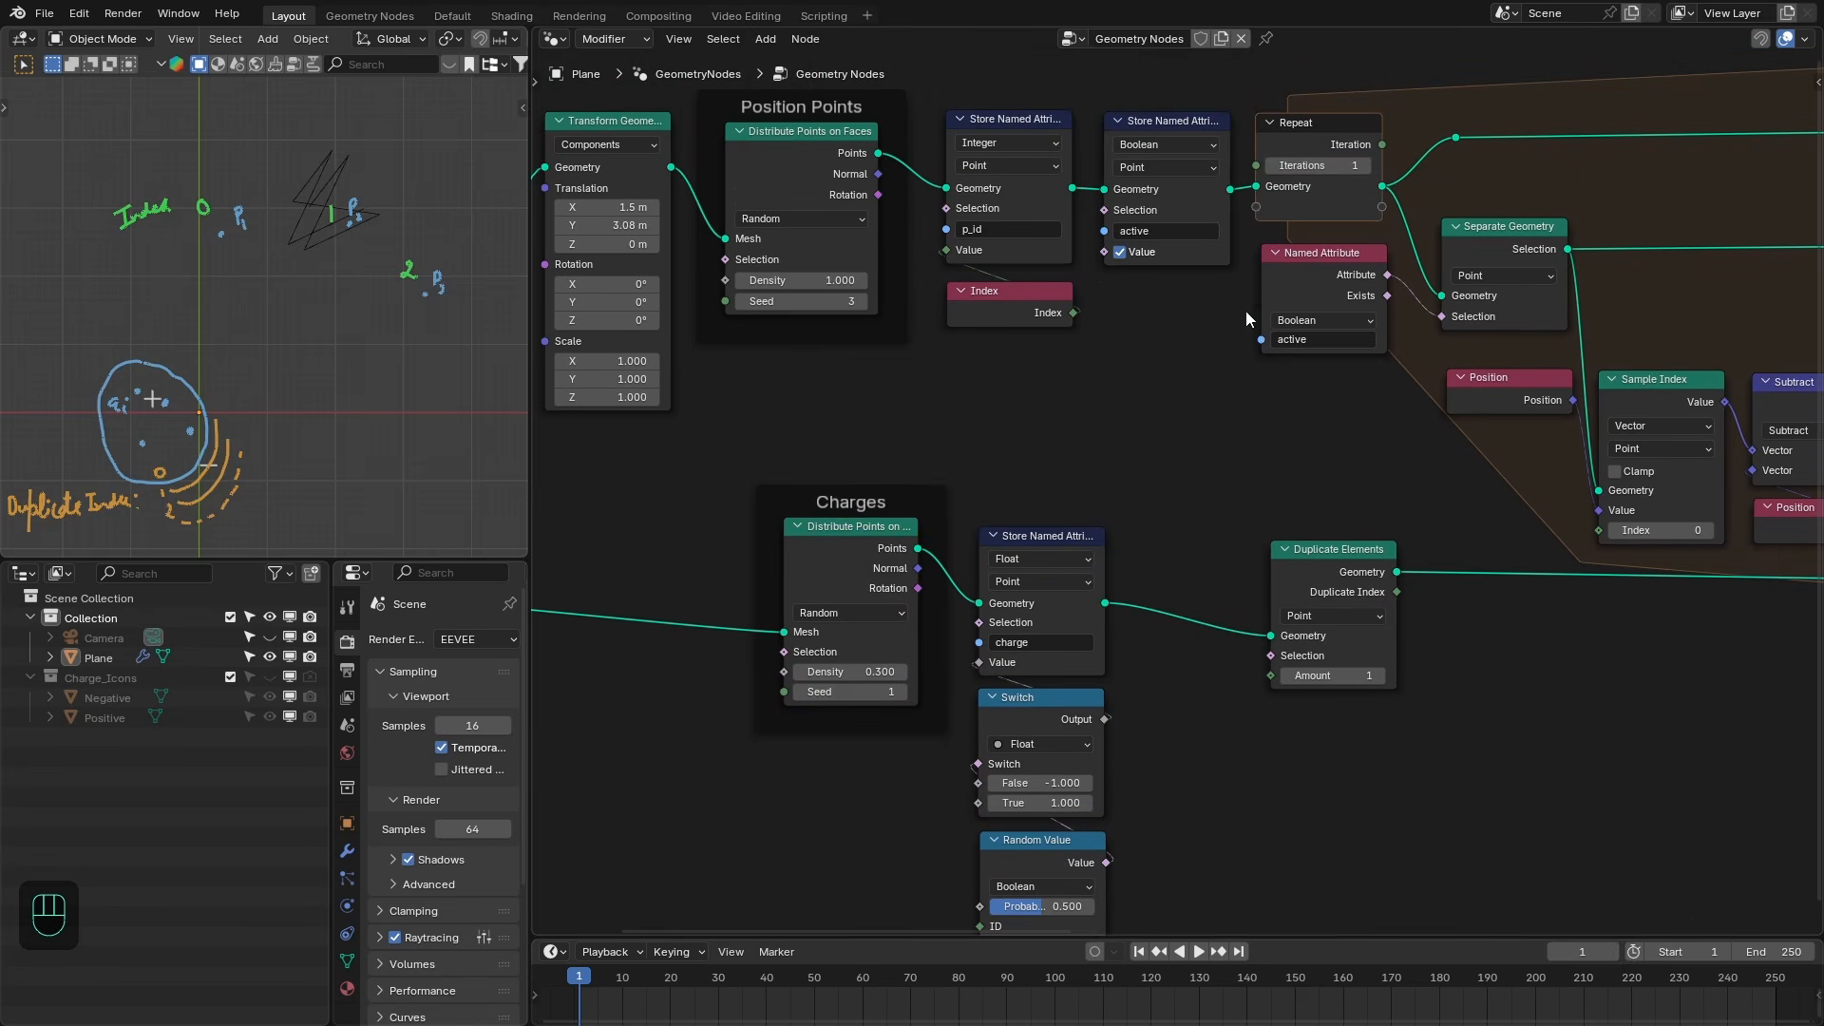
- Add a Domain Size node from the active-flag Store Named Attribute geometry and set it to Point Cloud
drag(1230, 189, 1231, 398)
text(domain)
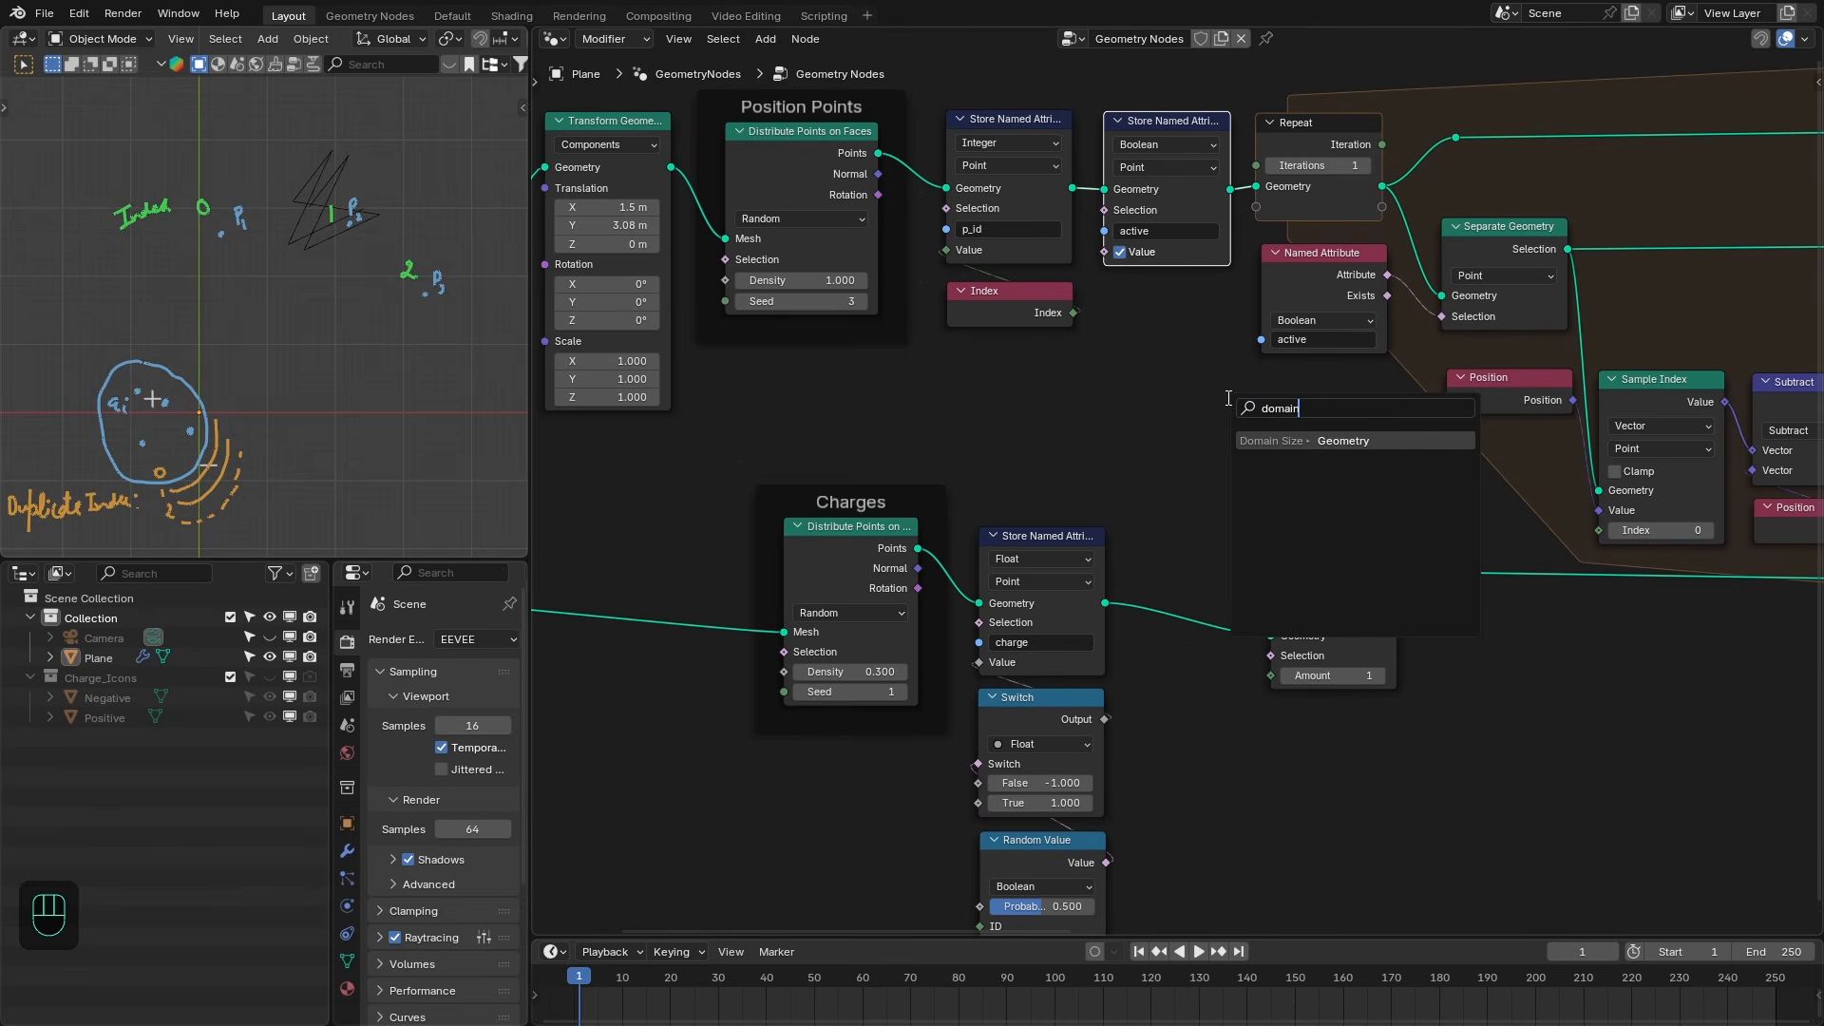
key(Return)
click(1192, 400)
click(1248, 497)
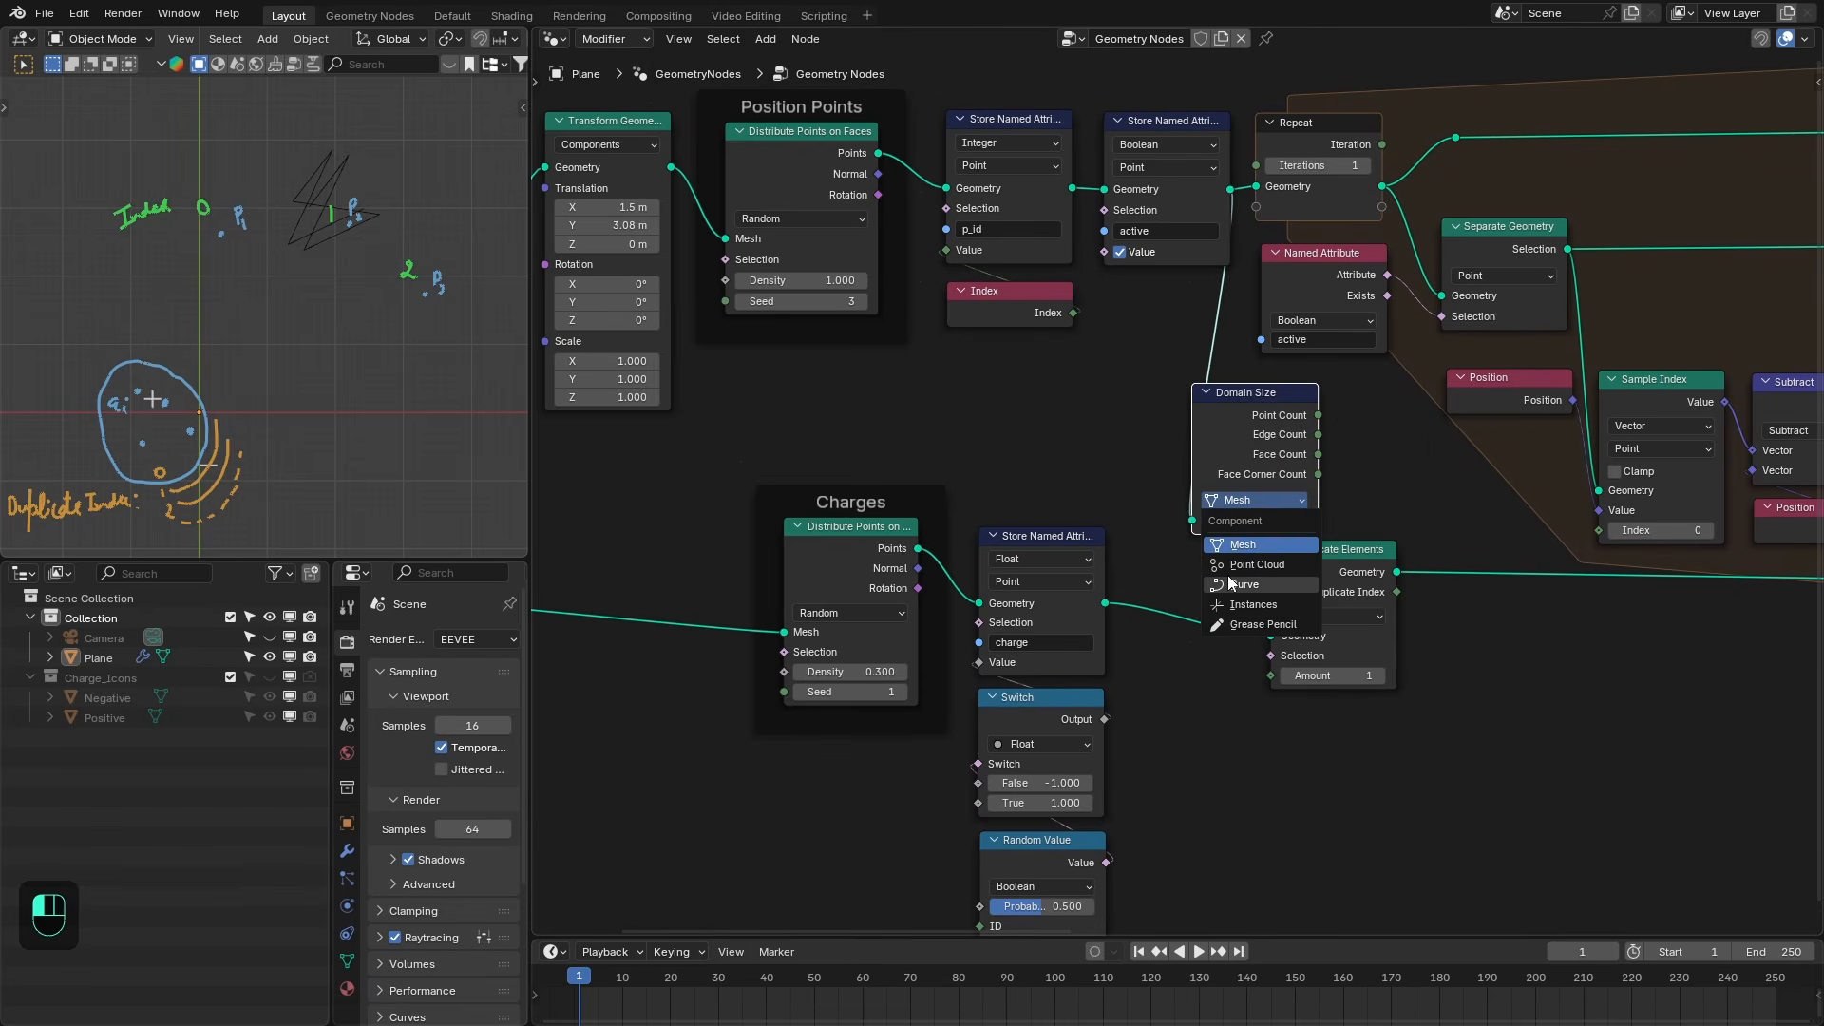
click(1237, 566)
- Wire the Point Count into the Duplicate Elements Amount, then collapse and move the Domain Size node
drag(1319, 416, 1268, 674)
click(1204, 392)
drag(1233, 393, 1307, 722)
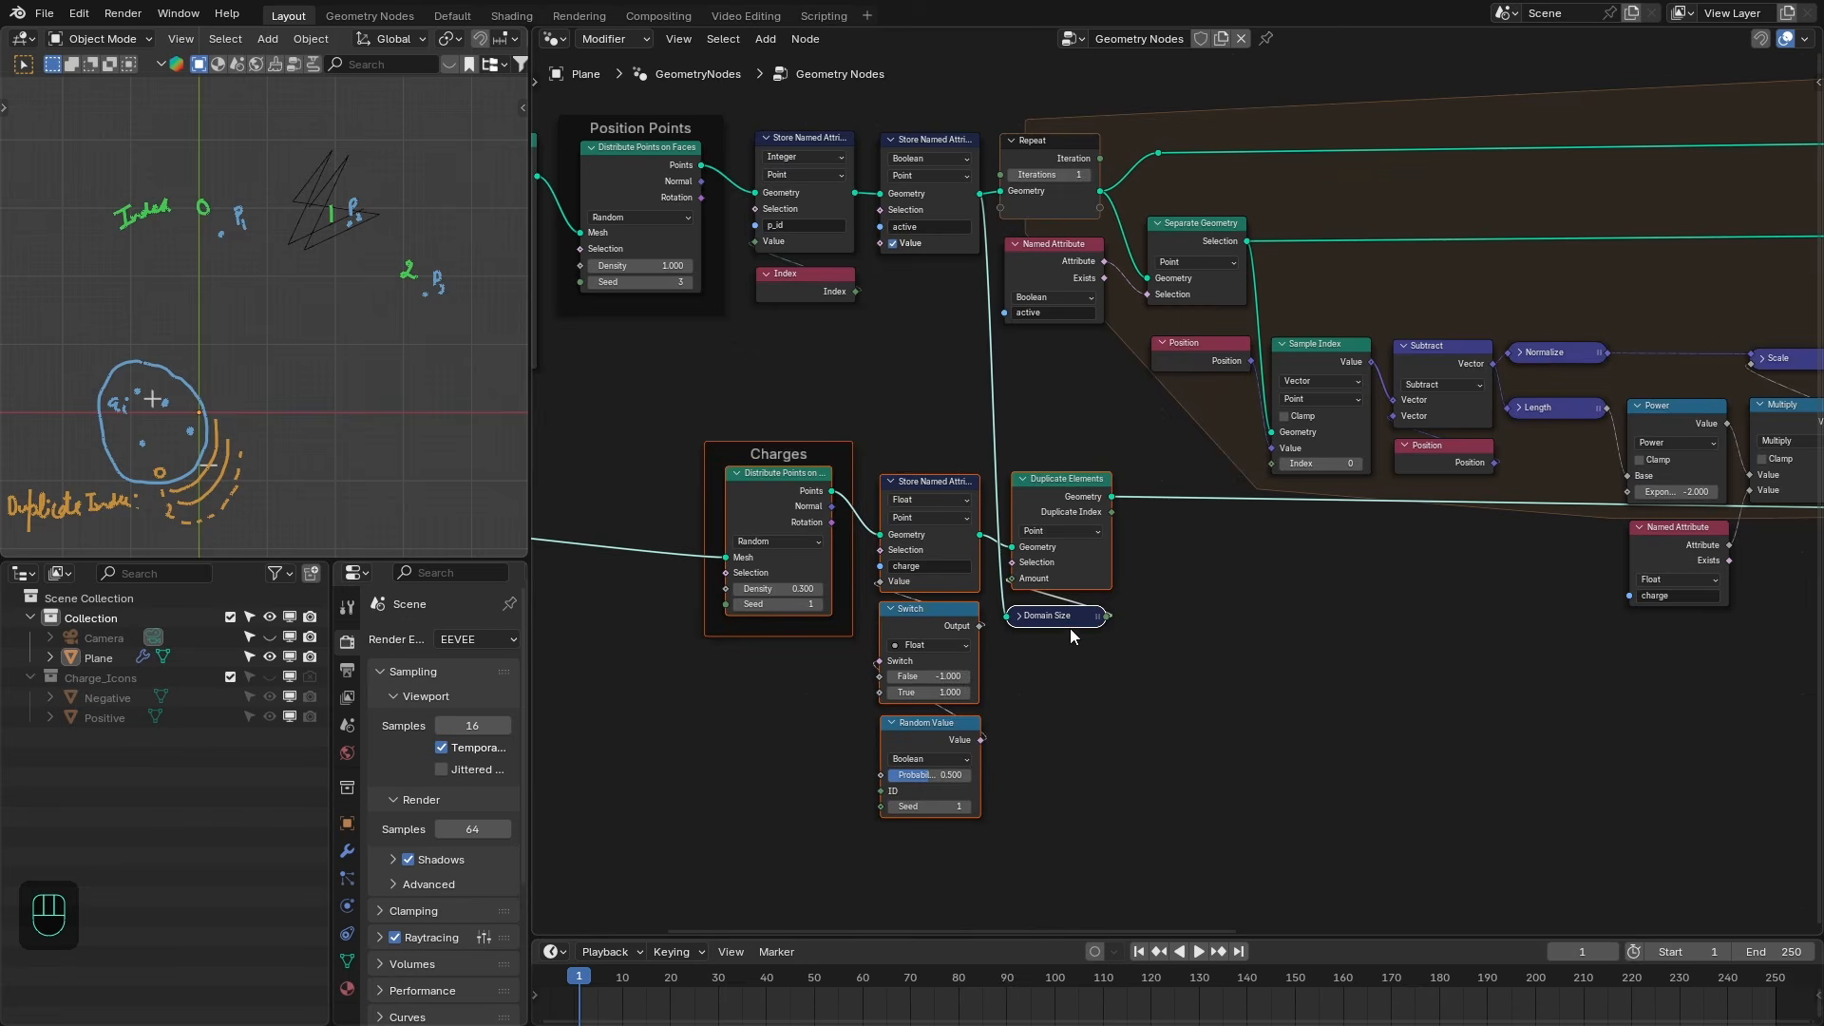
- Insert a Set Position node after Duplicate Elements with Duplicate Index driving its Offset, previewing it in a Viewer
drag(1070, 627, 1070, 646)
scroll(1178, 541, up, 1)
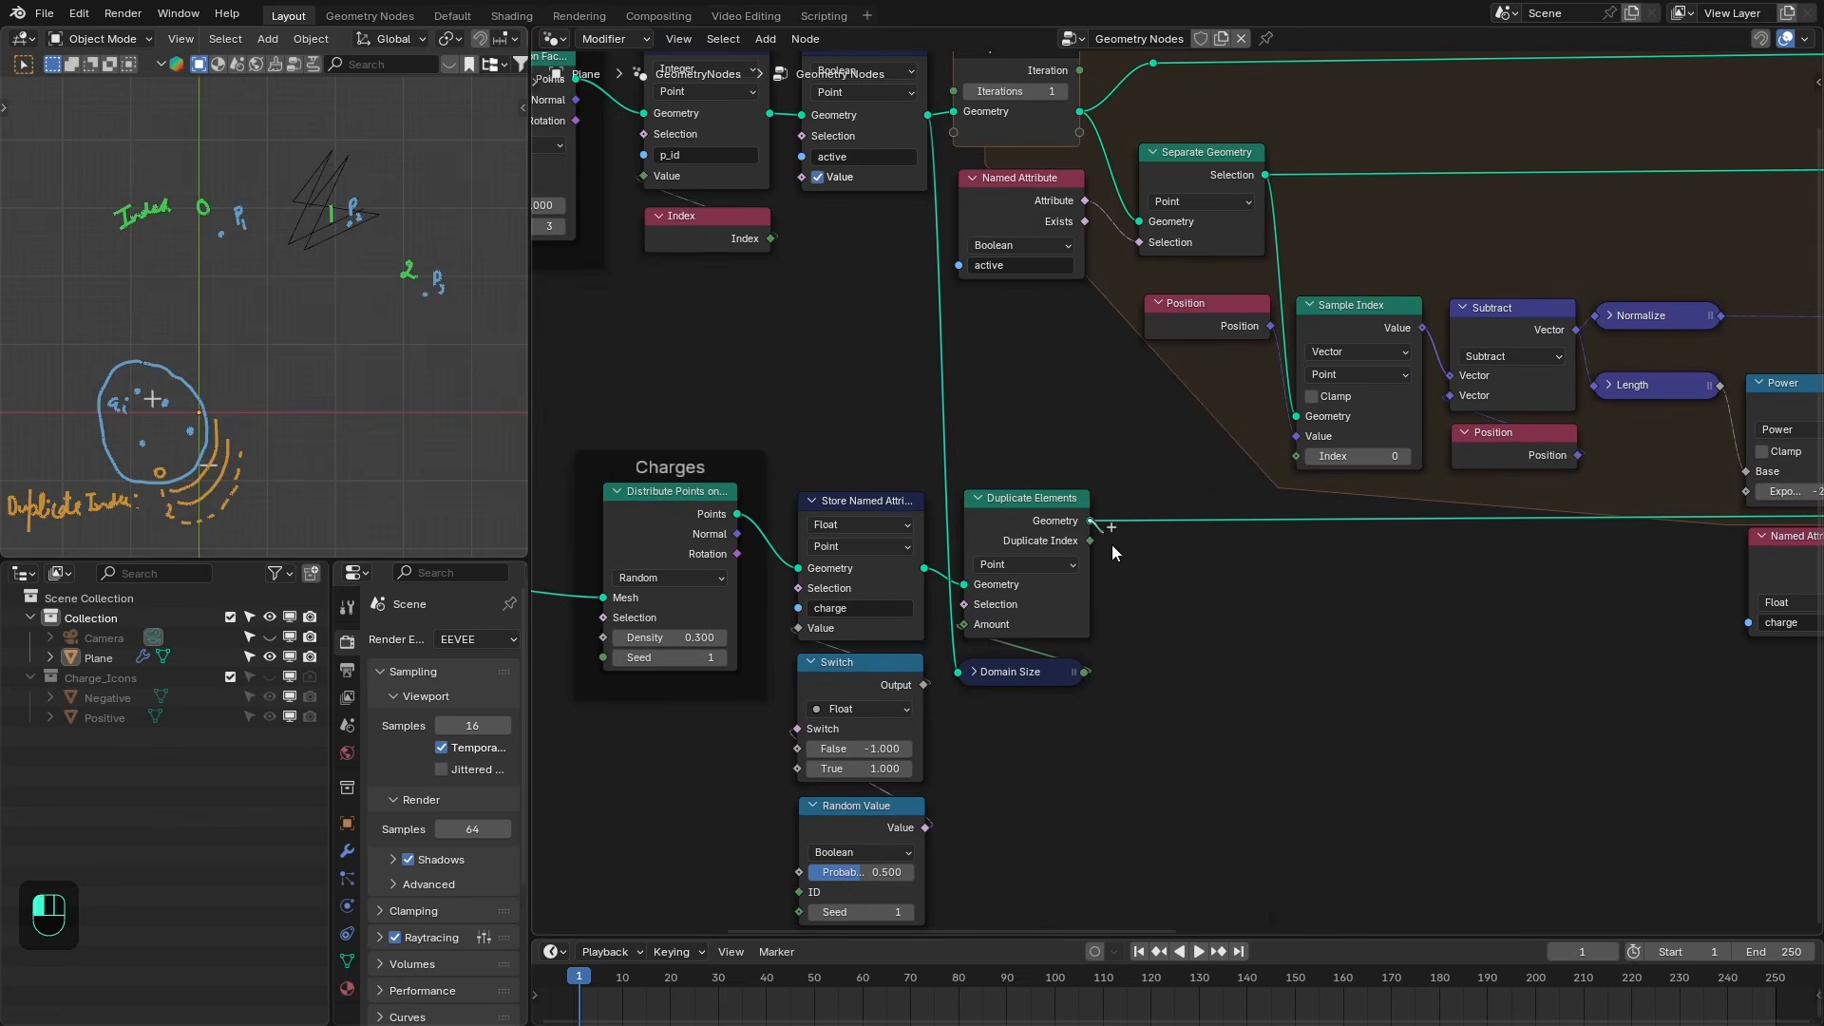
key(shift+a)
text(set poa)
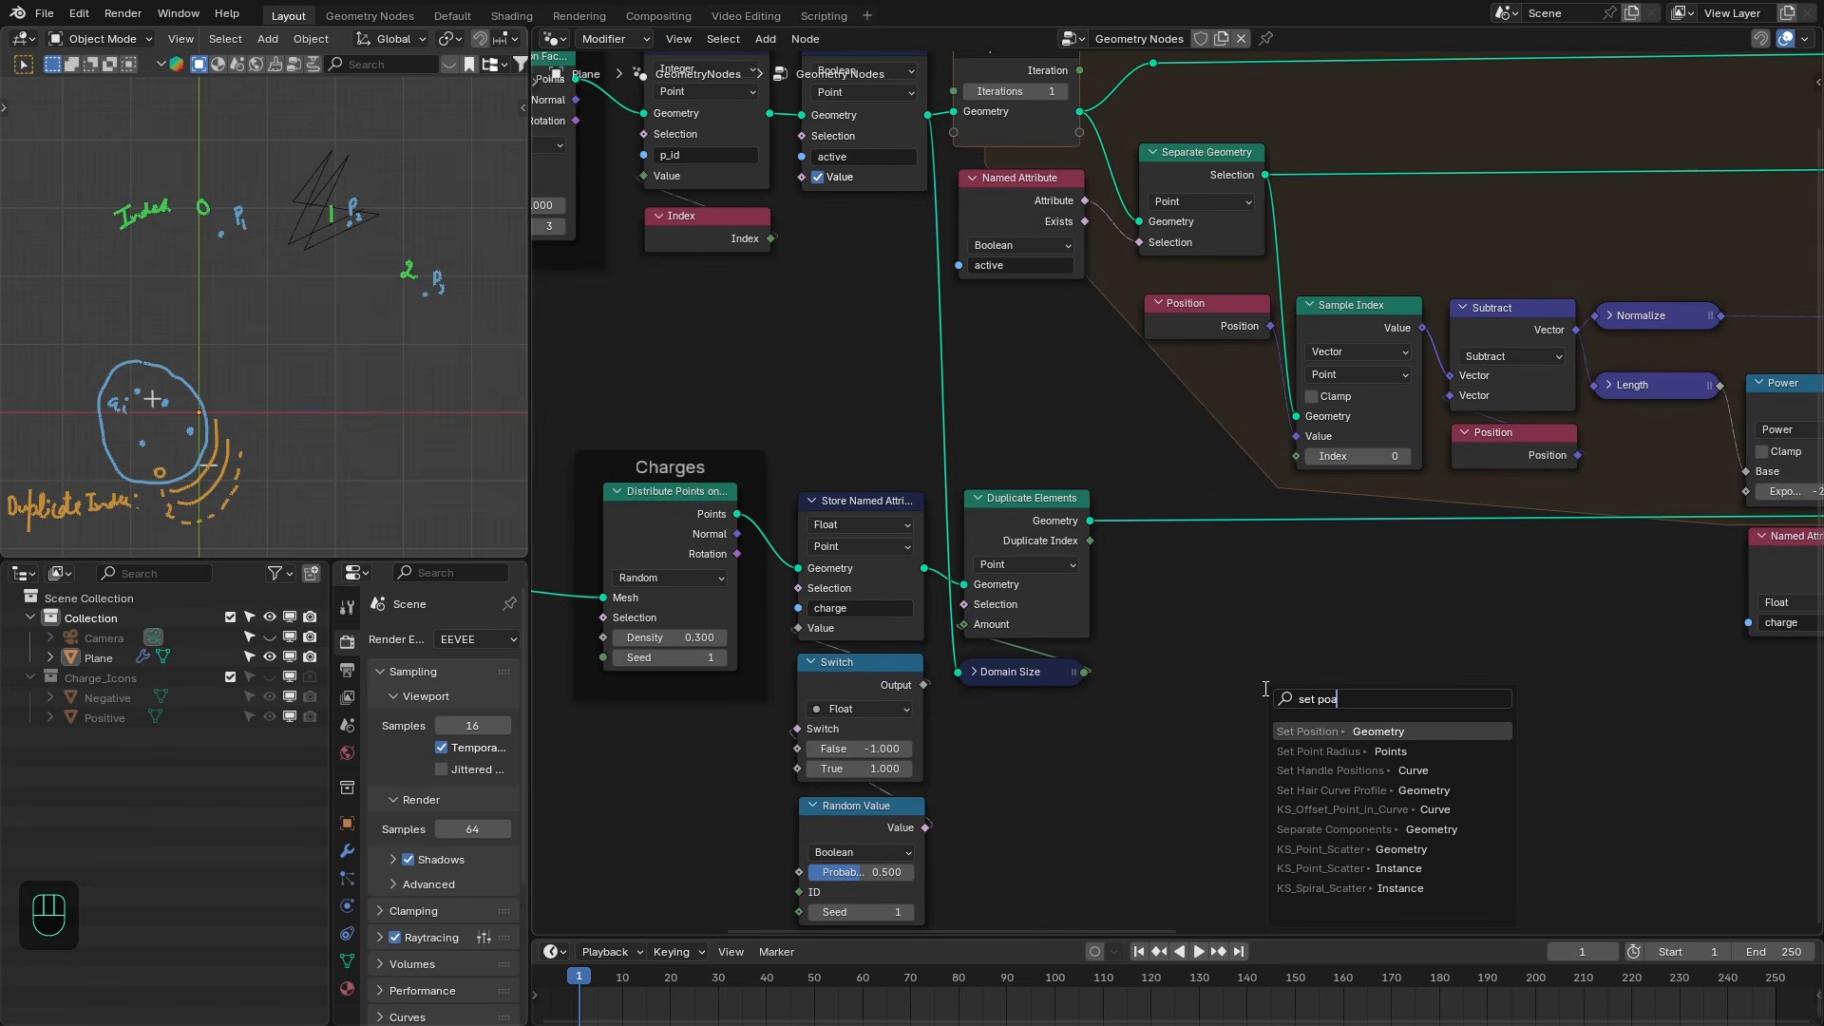
key(Return)
click(1315, 586)
drag(1088, 546, 1310, 656)
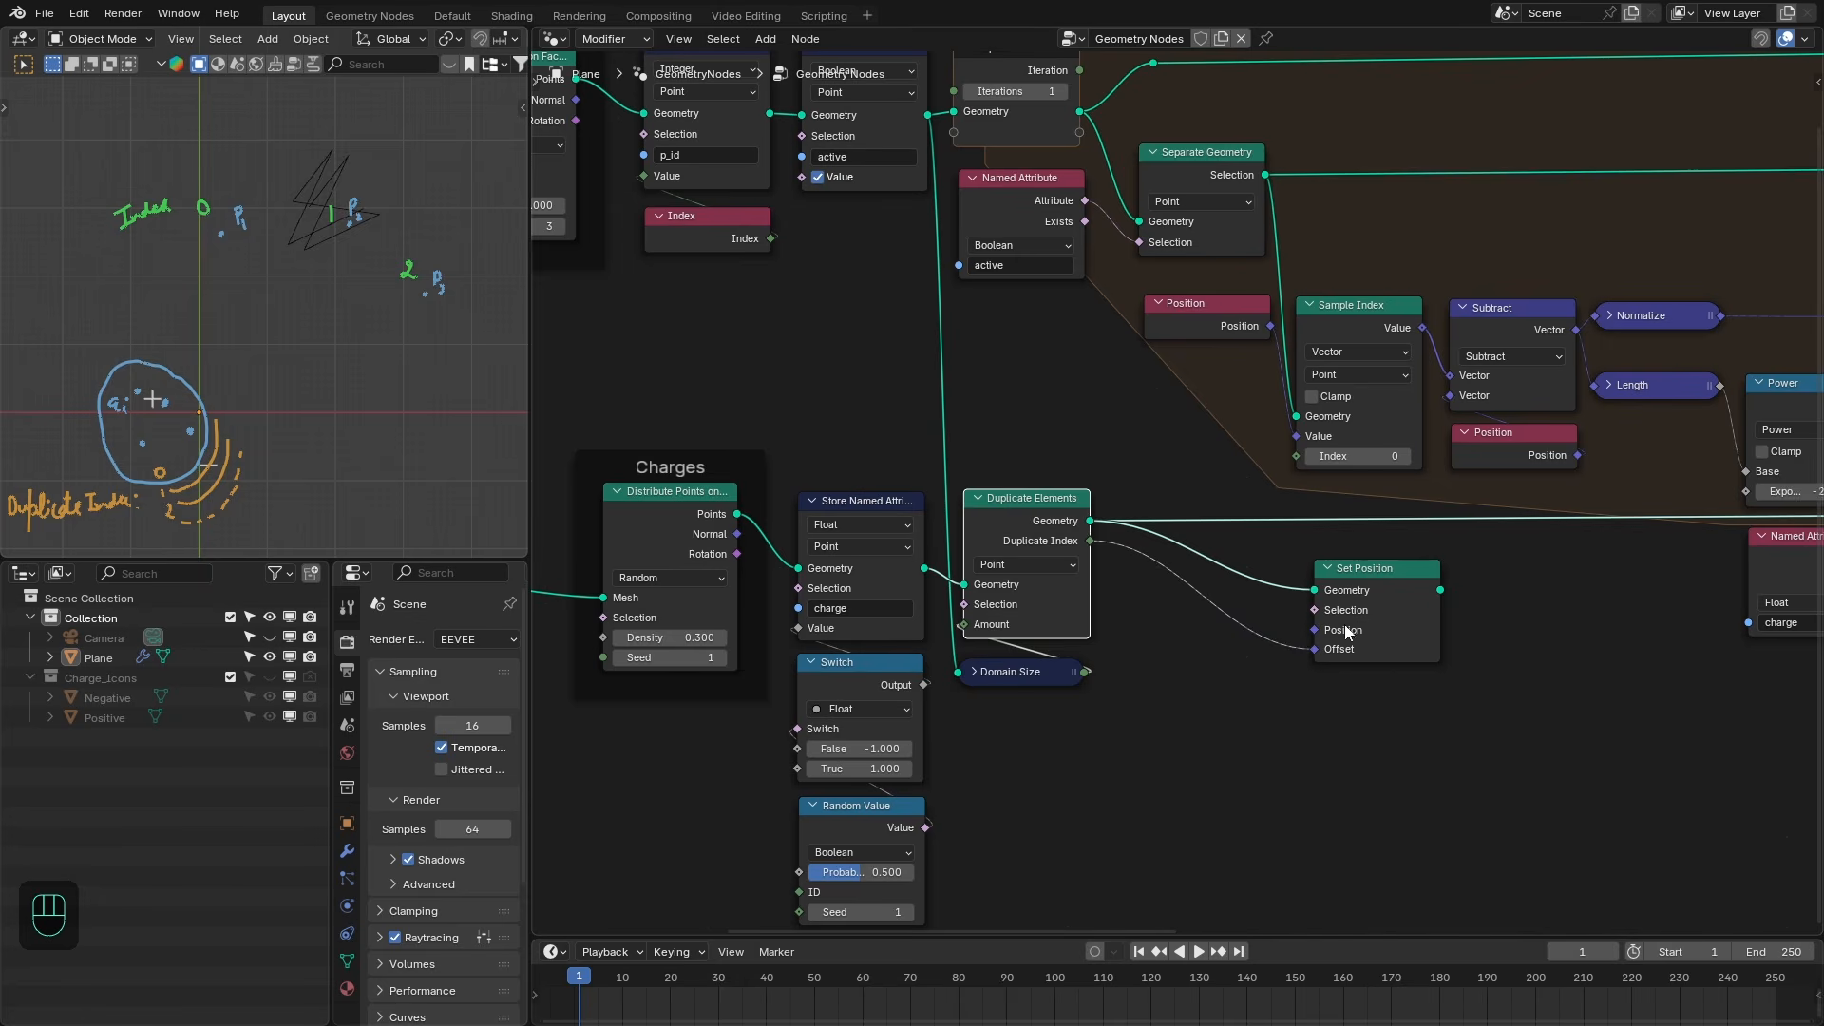
ctrl+shift+click(1393, 593)
- Hide the remaining Step 2 annotation layers in the viewport sidebar
key(n)
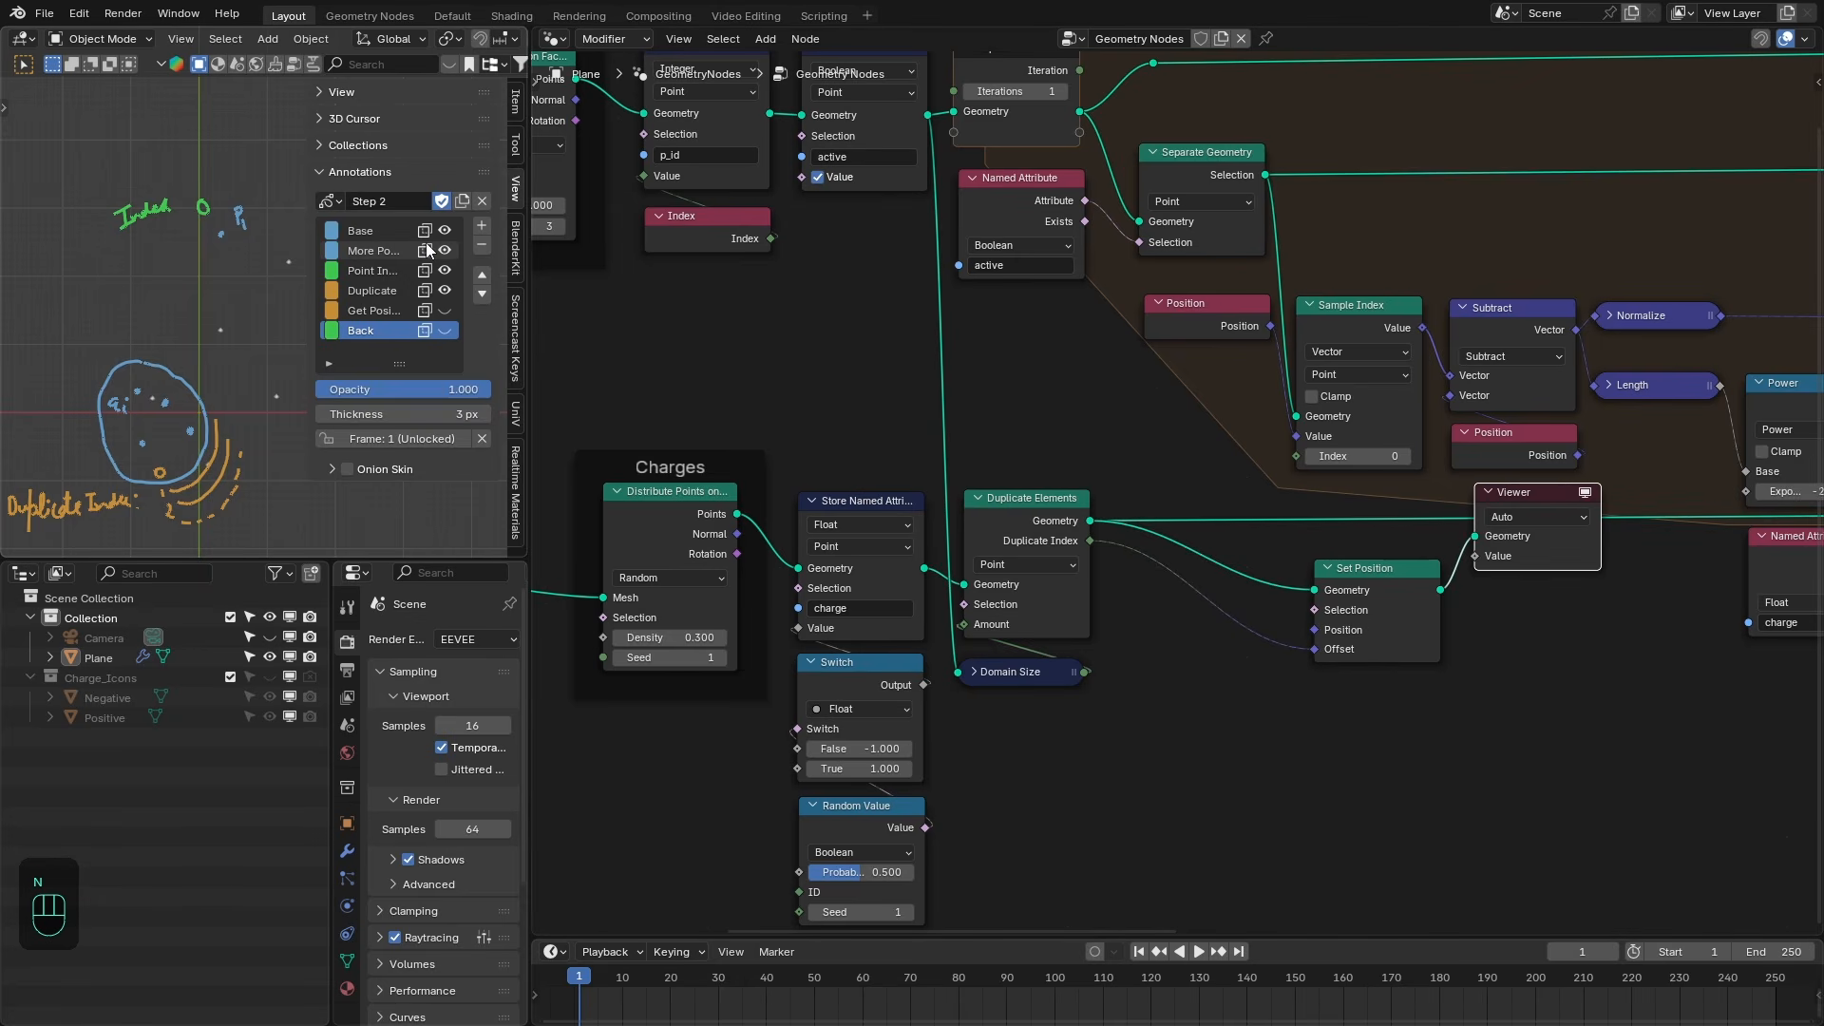
drag(442, 230, 443, 291)
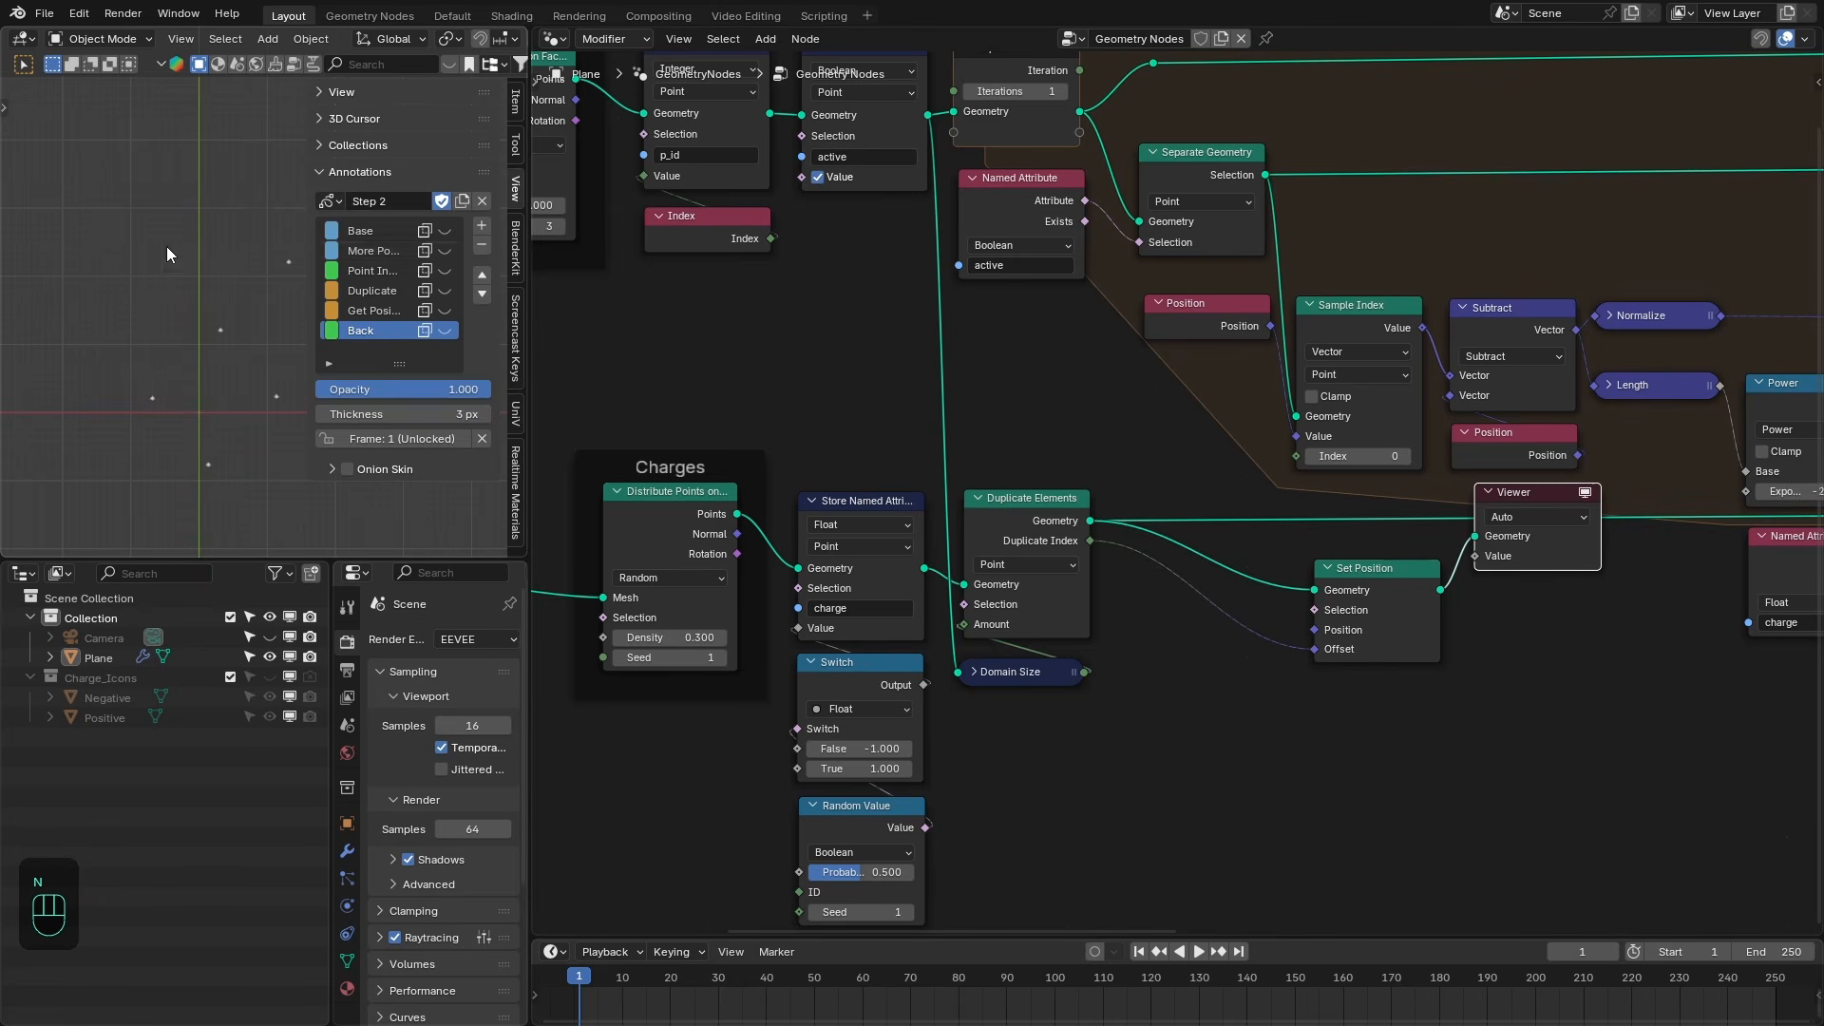
key(n)
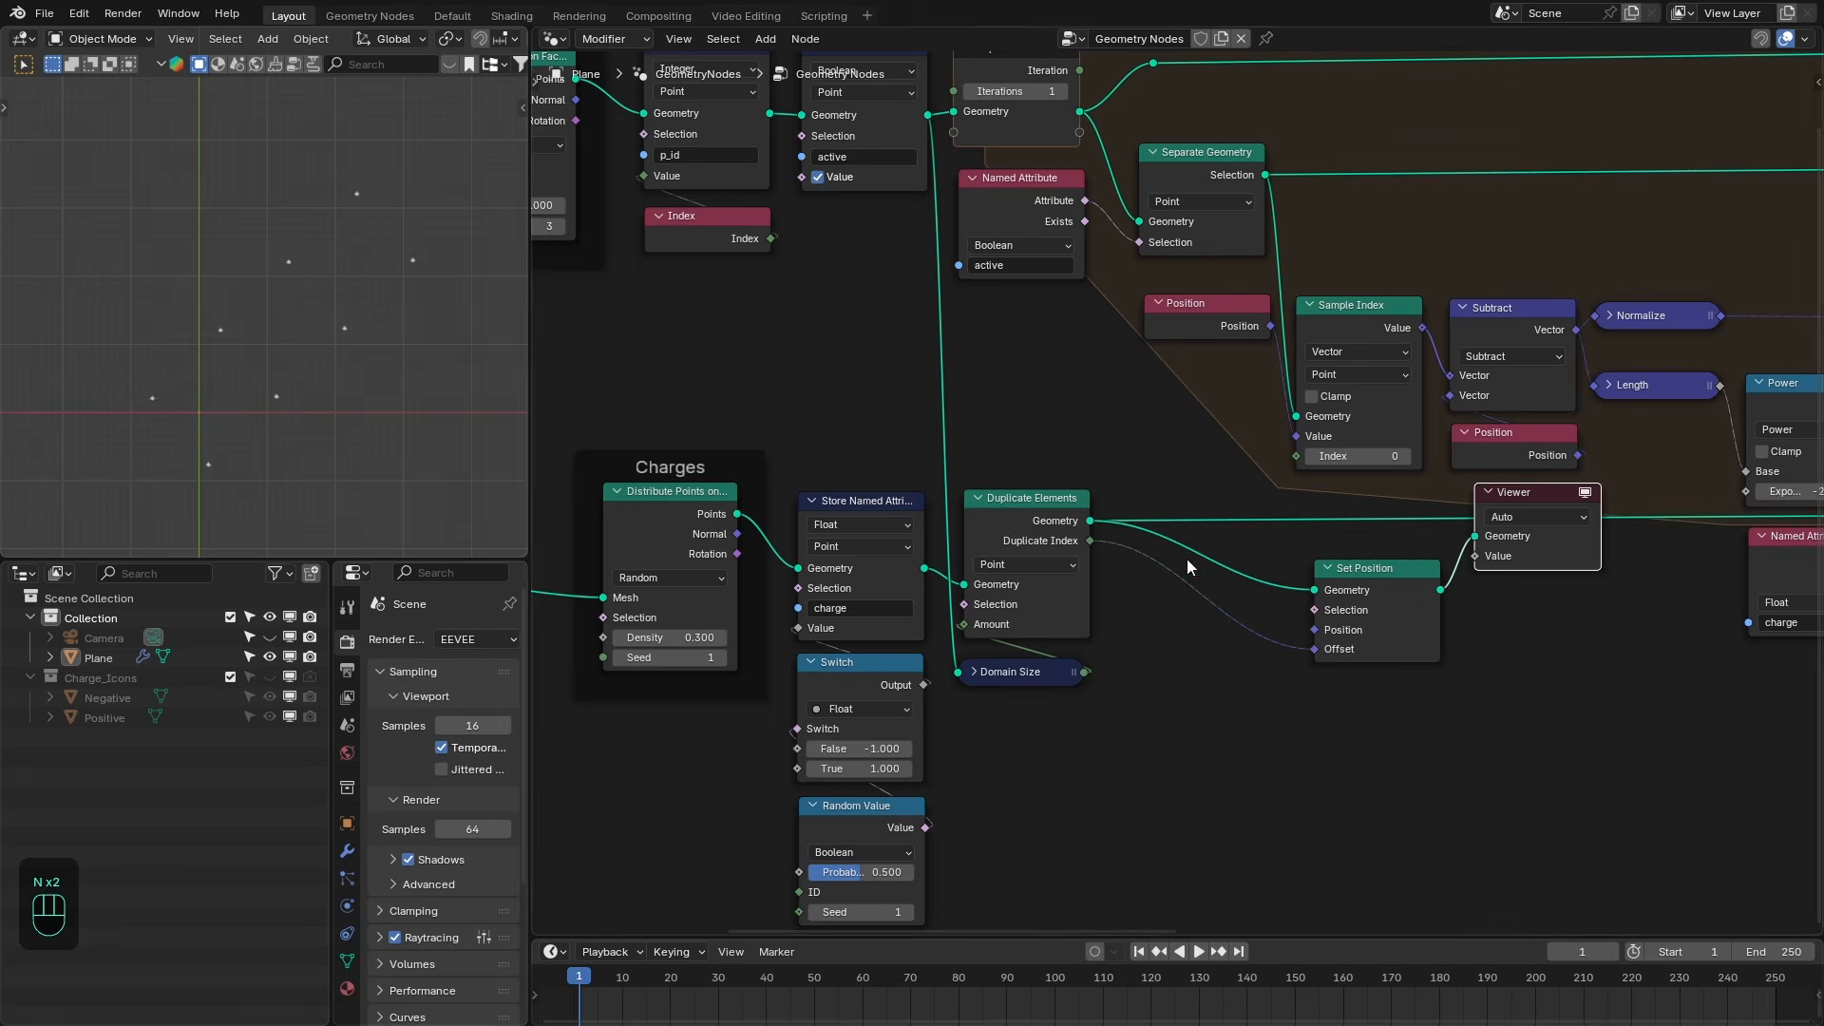
- Maximize the 3D viewport to examine the duplicated points
key(ctrl+space)
shift+middle_drag(1051, 737, 1066, 600)
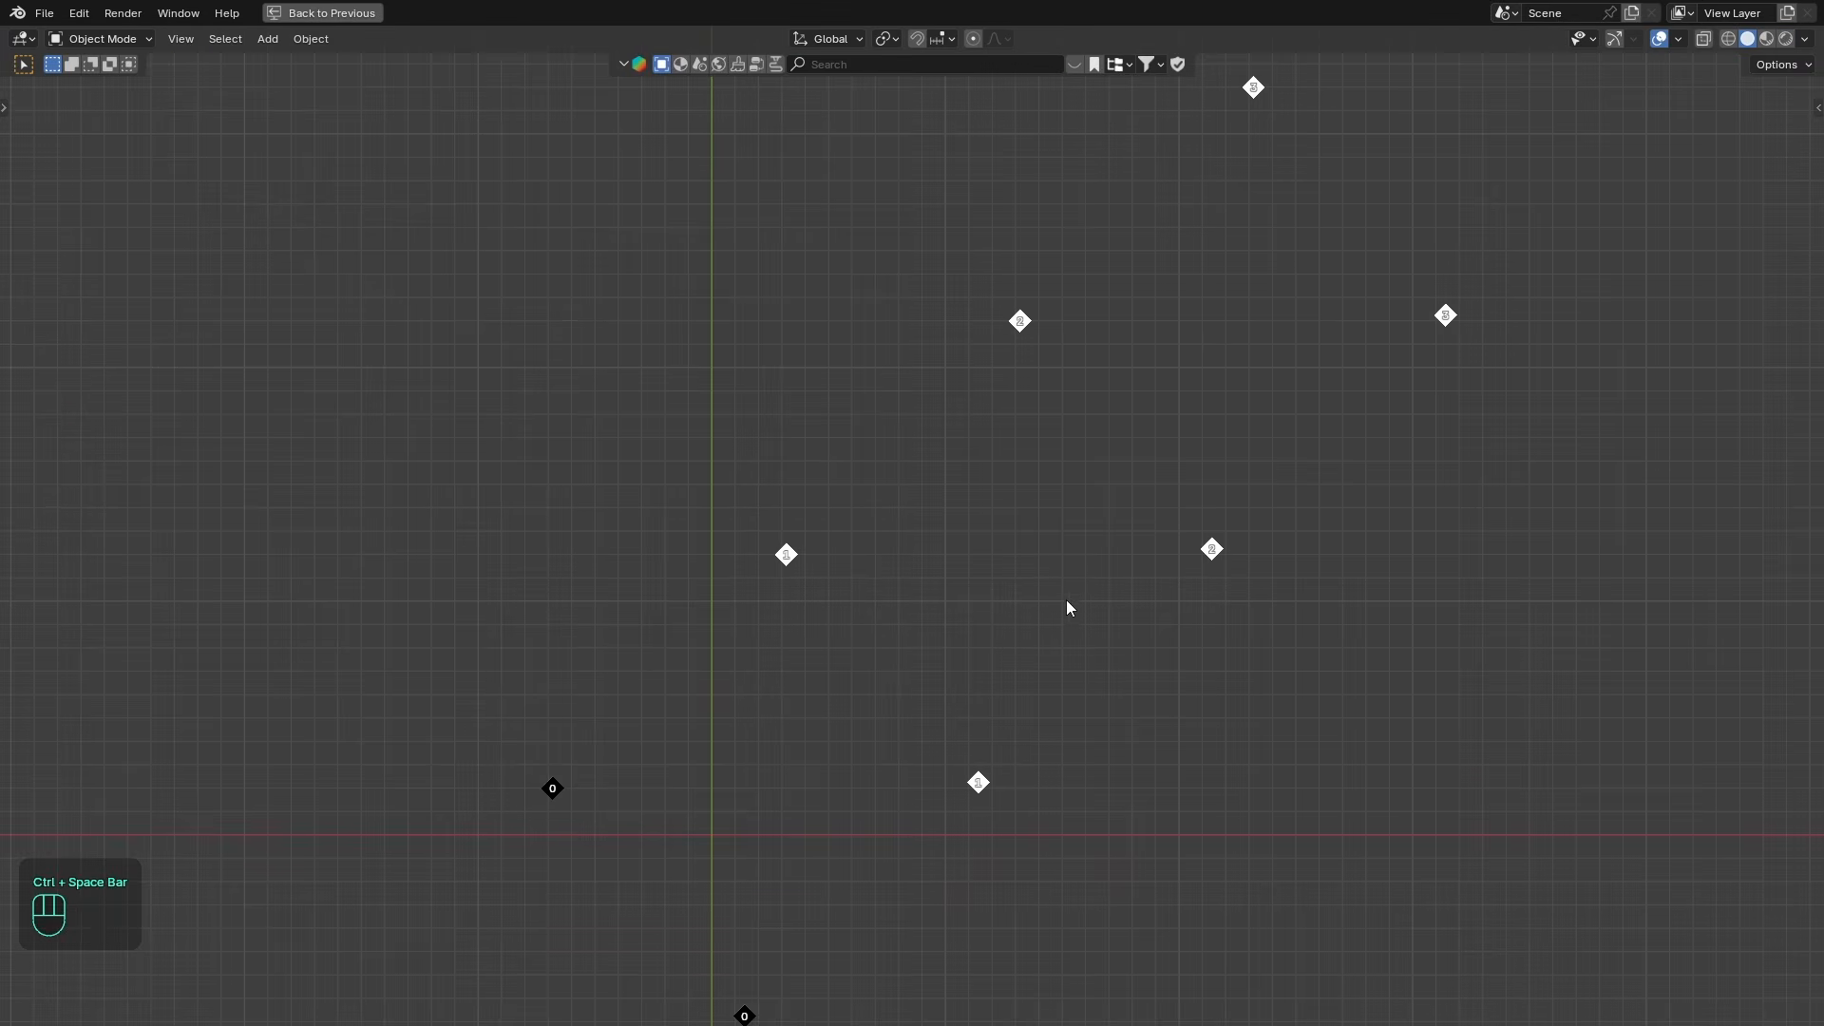
- Leave the maximized viewport and delete the Set Position and Viewer nodes placed after Duplicate Elements
scroll(1055, 617, down, 2)
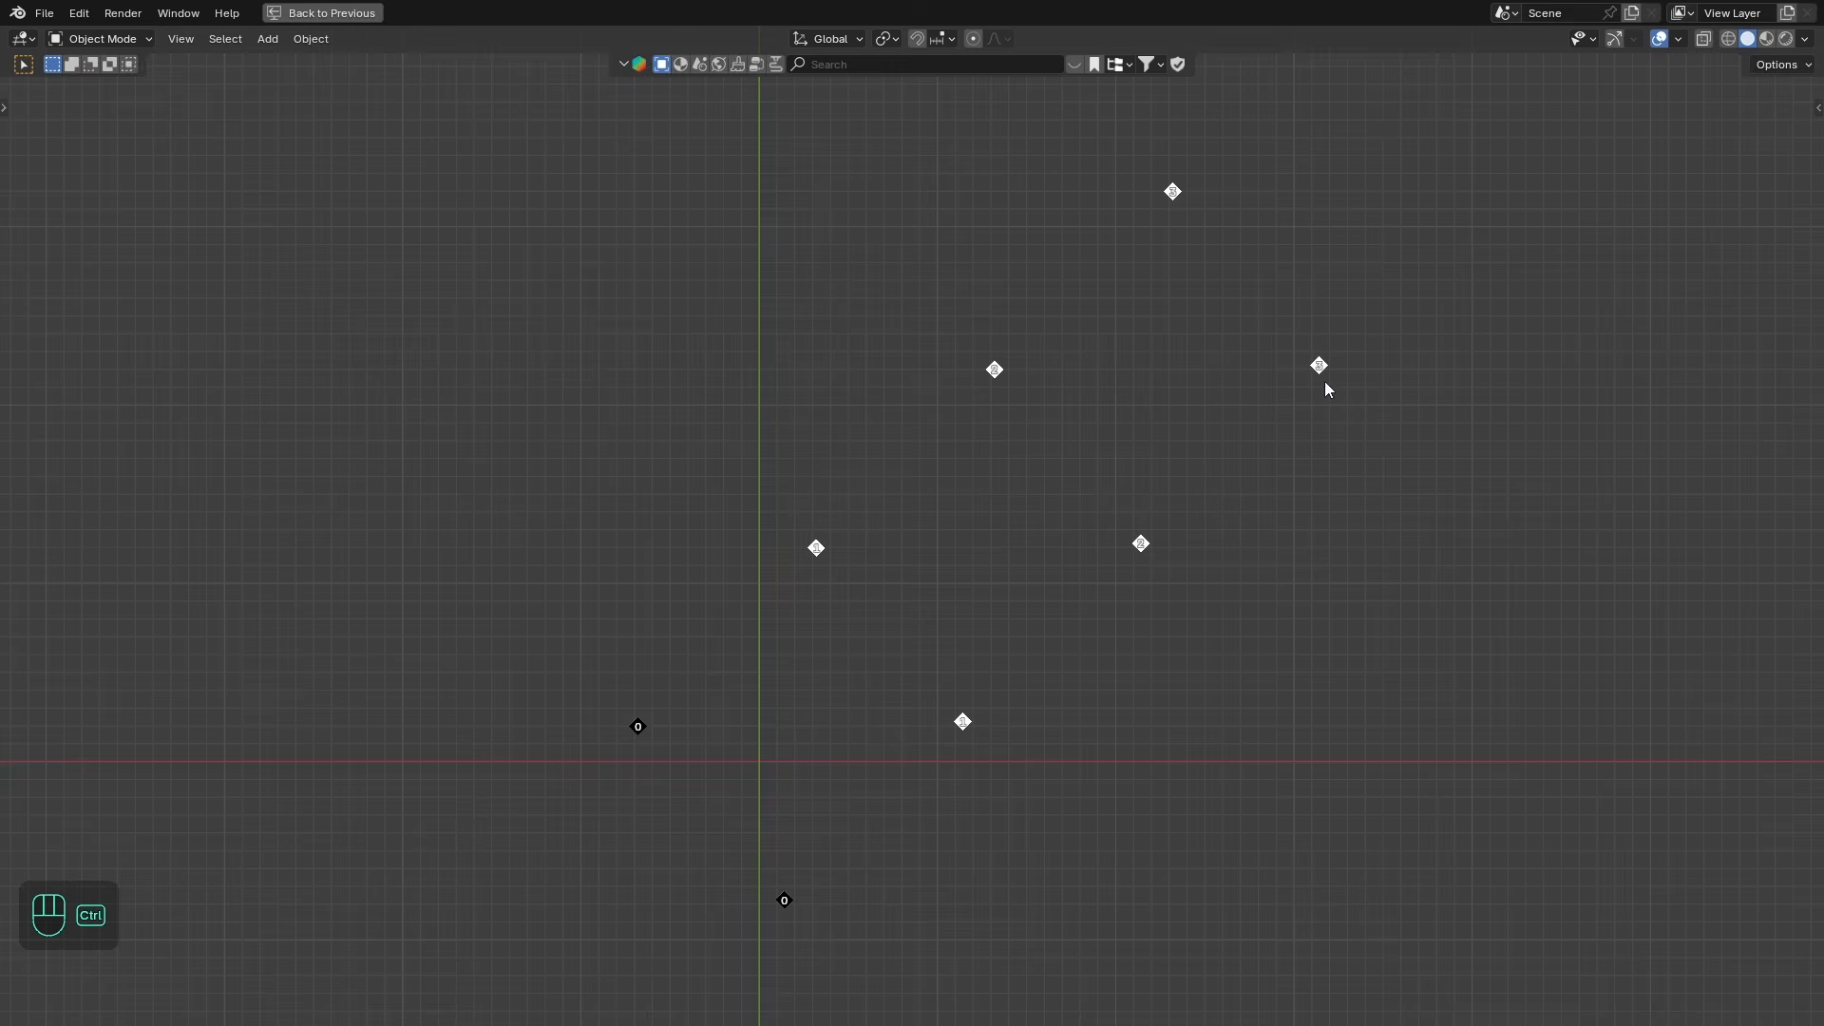
key(ctrl+space)
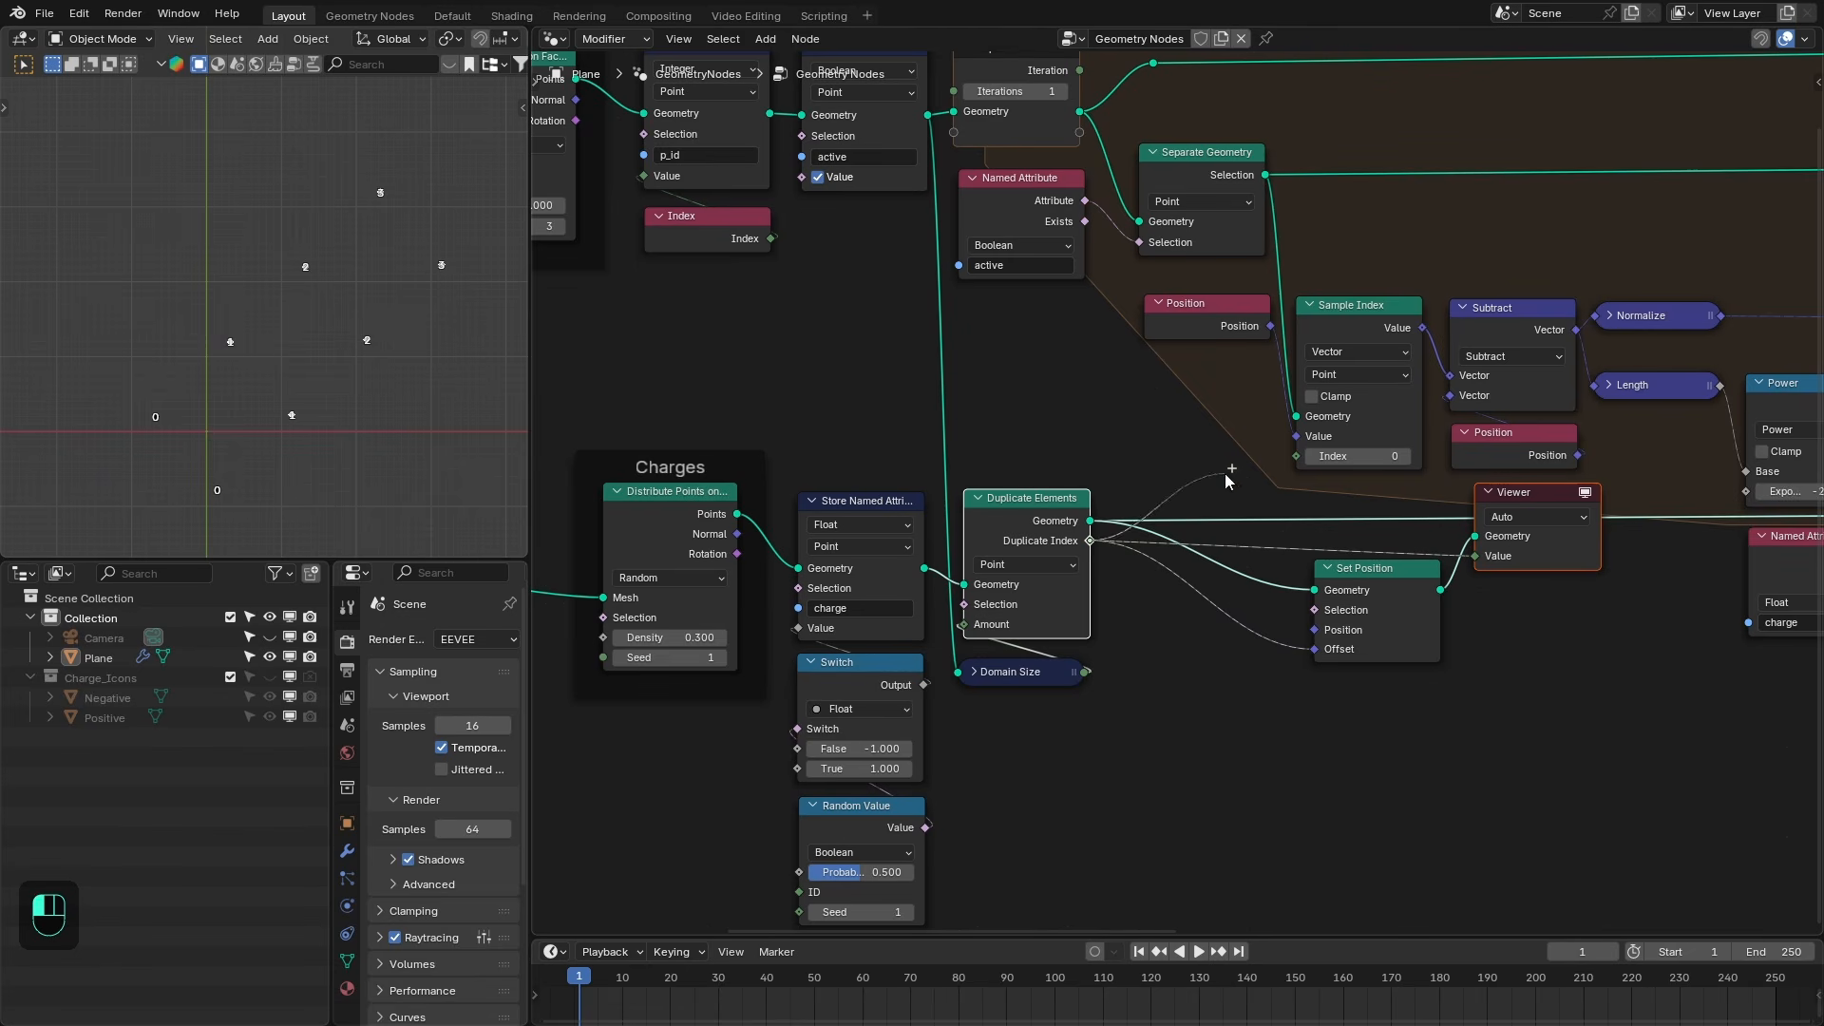
right_click(1223, 474)
middle_drag(1342, 511, 1265, 521)
drag(1255, 523, 1400, 612)
key(x)
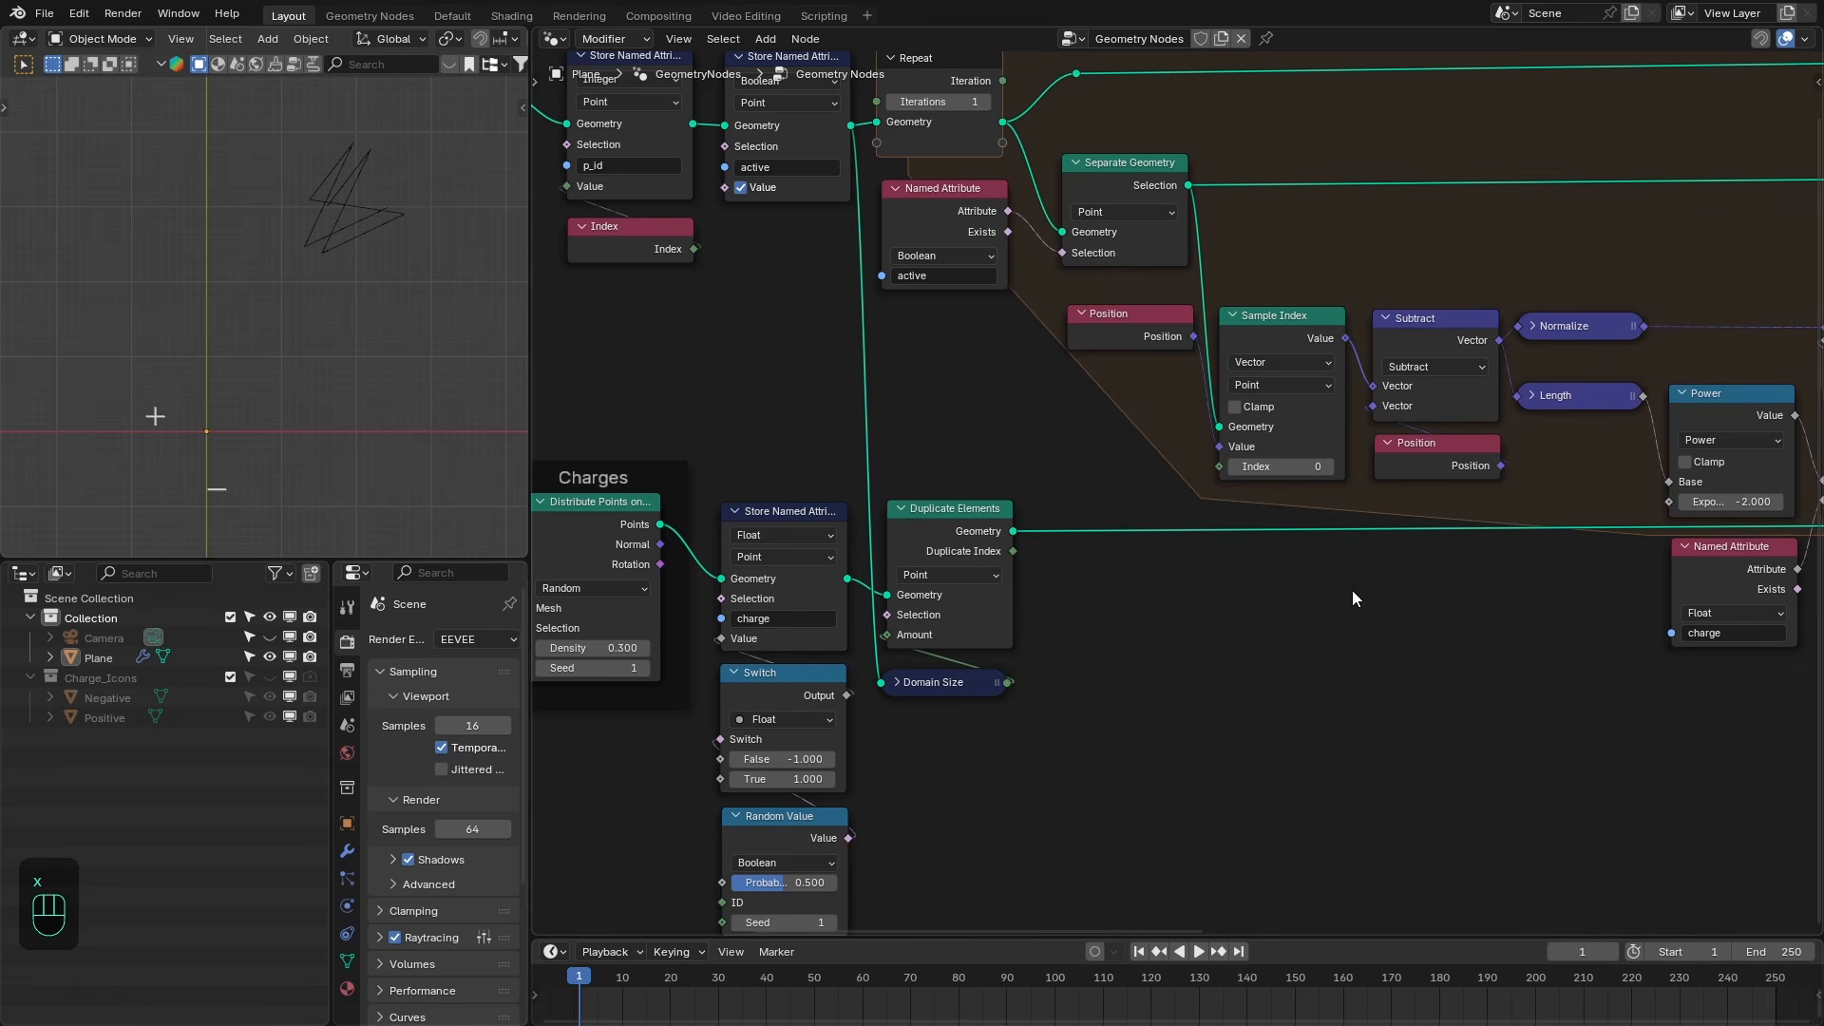
- Connect Duplicate Index to the Sample Index node's Index input and move the Domain Size node beside Duplicate Elements
drag(1015, 550, 1214, 469)
middle_drag(997, 542, 974, 555)
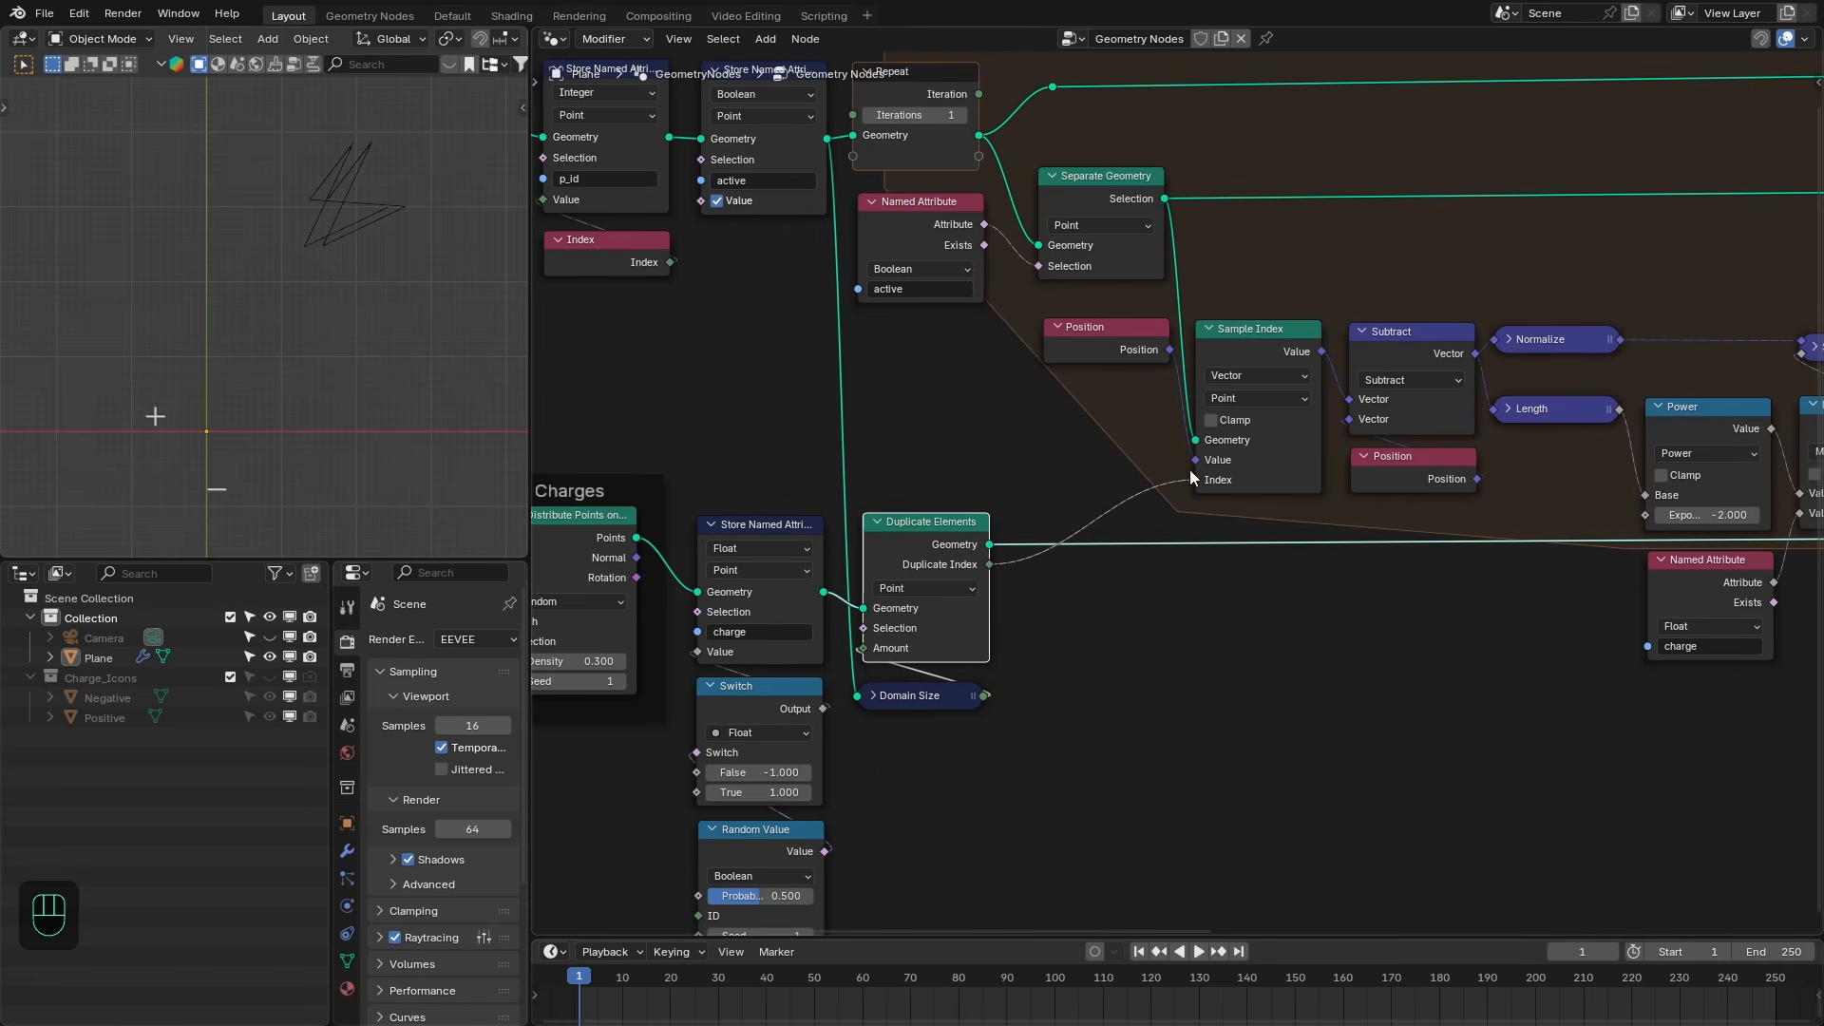
shift+click(934, 698)
drag(935, 698, 1081, 691)
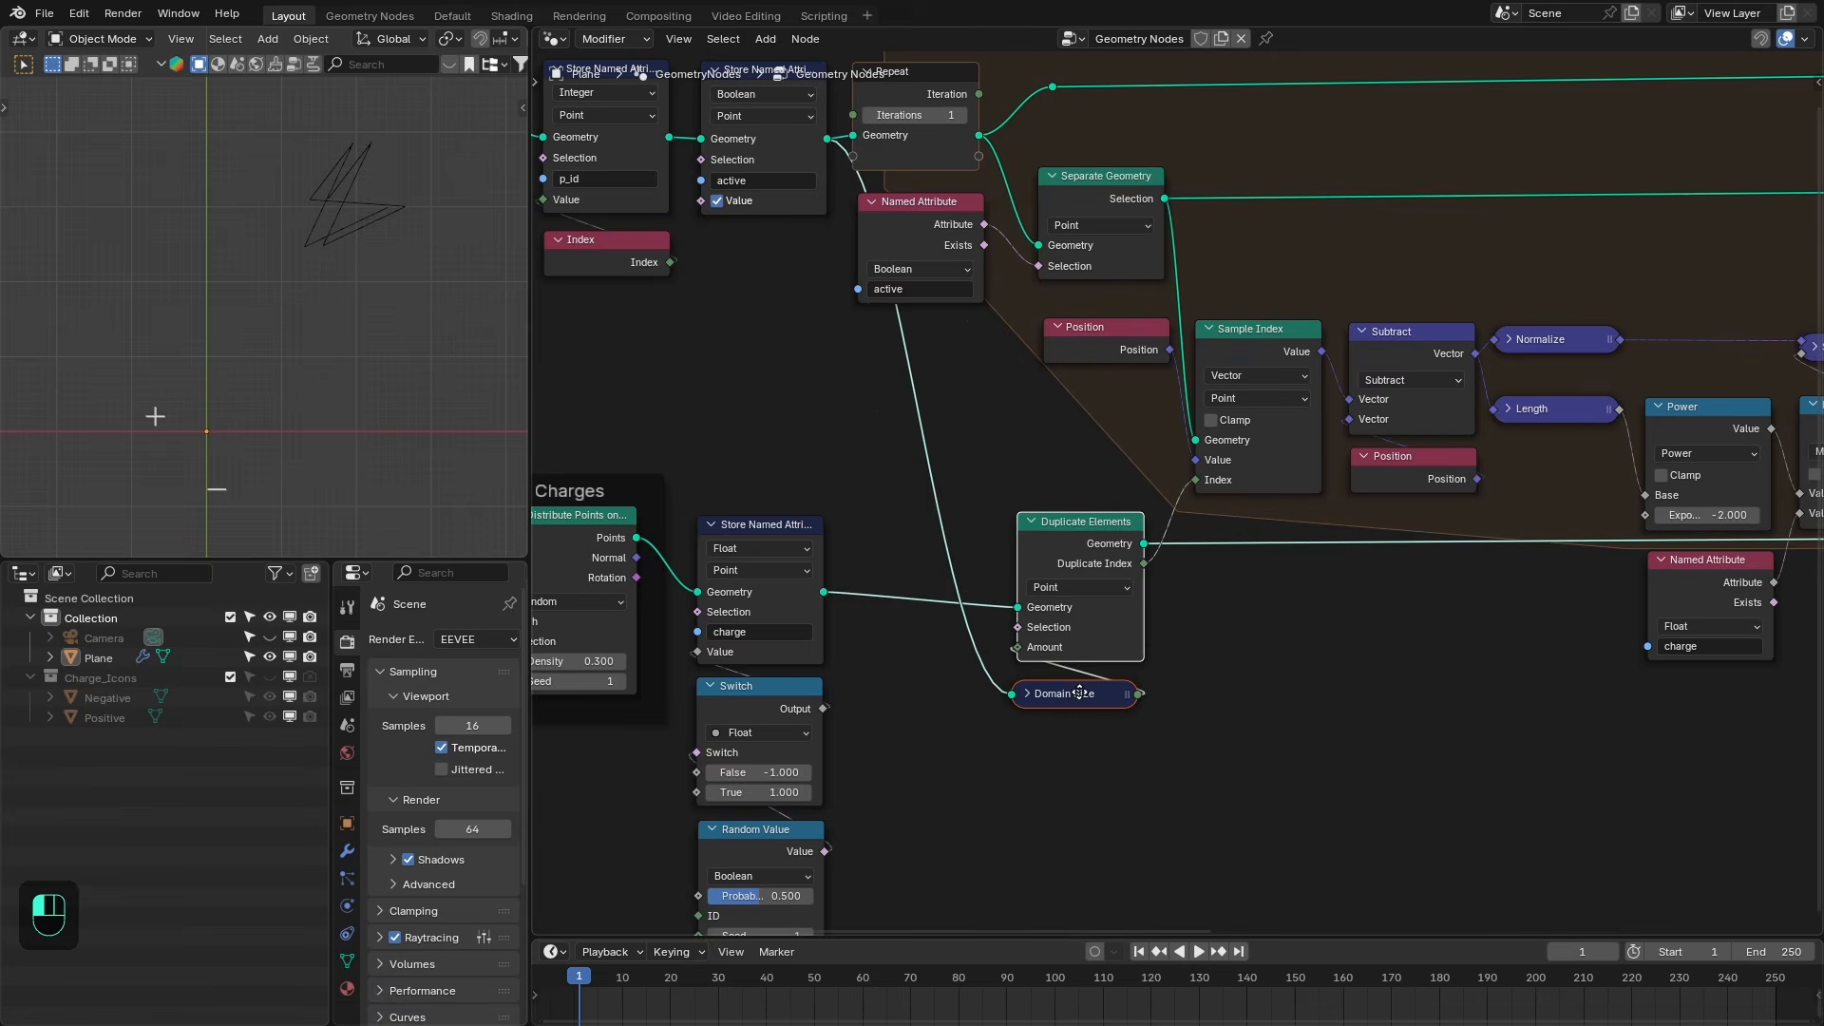
- Add a Set Position node fed from the Duplicate Elements geometry output and place it to the right
scroll(1026, 679, down, 1)
drag(1085, 520, 1185, 654)
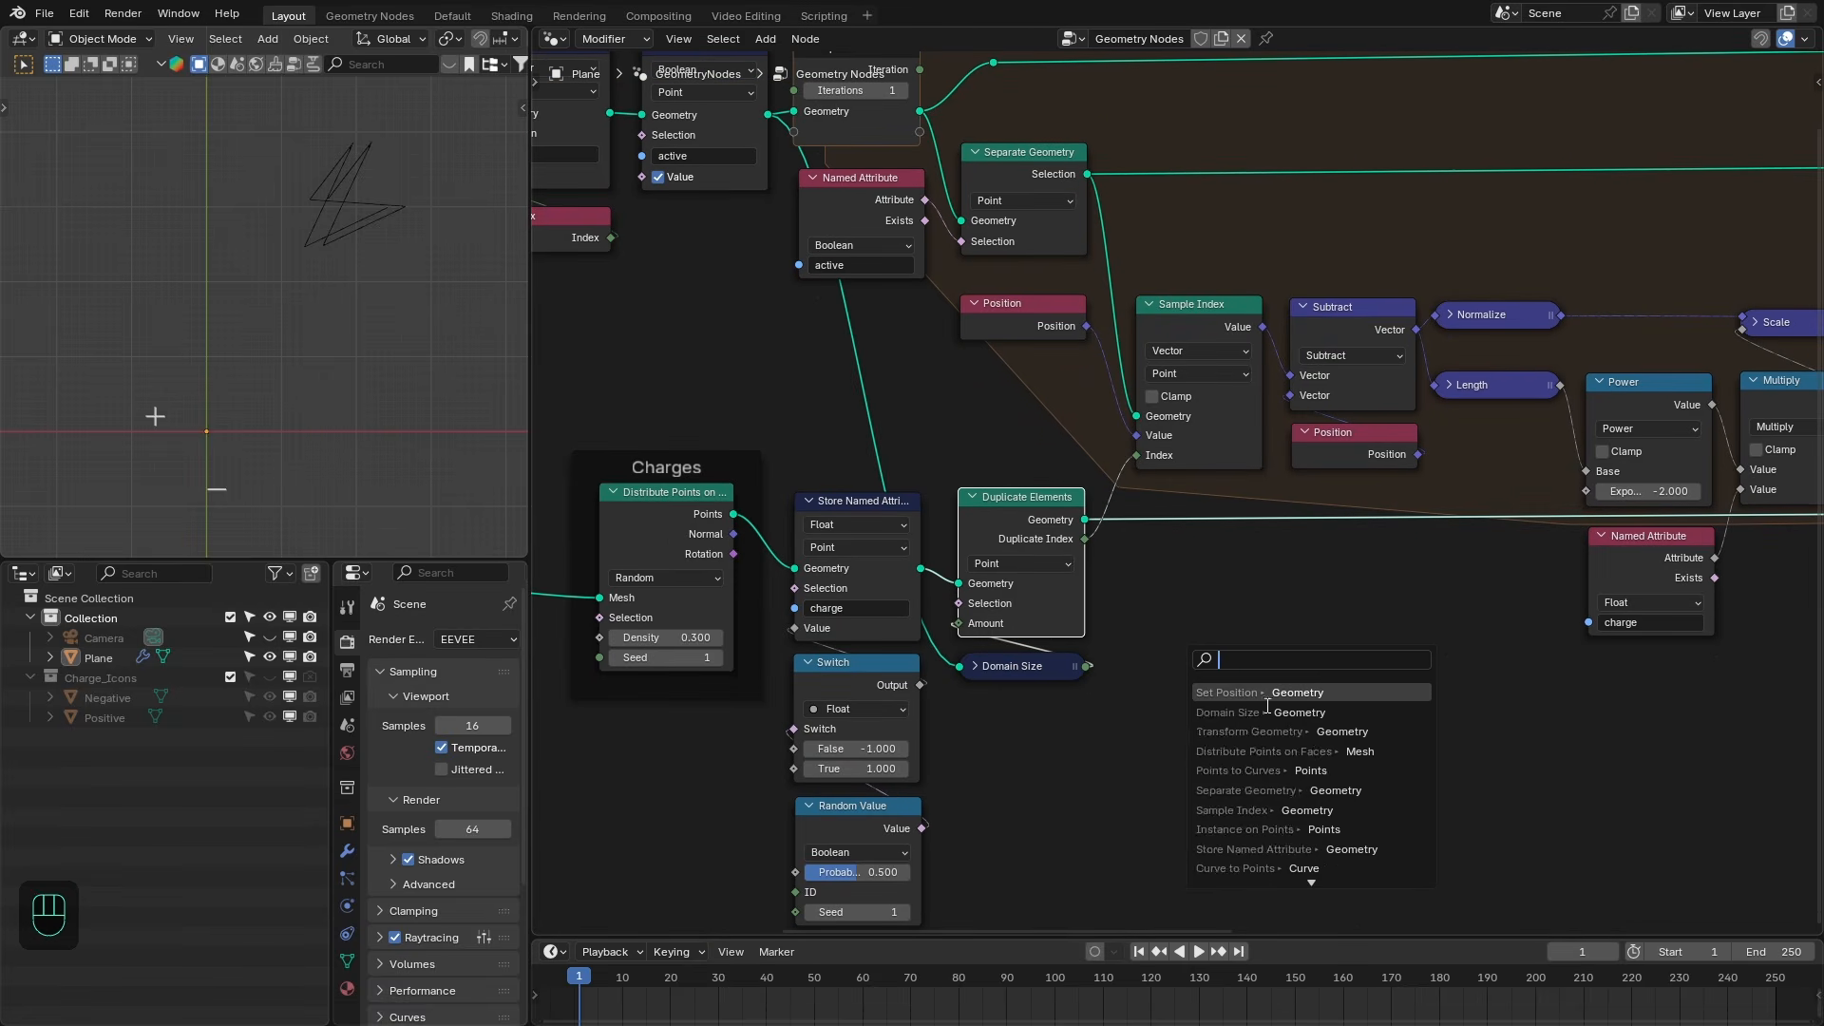
text(set)
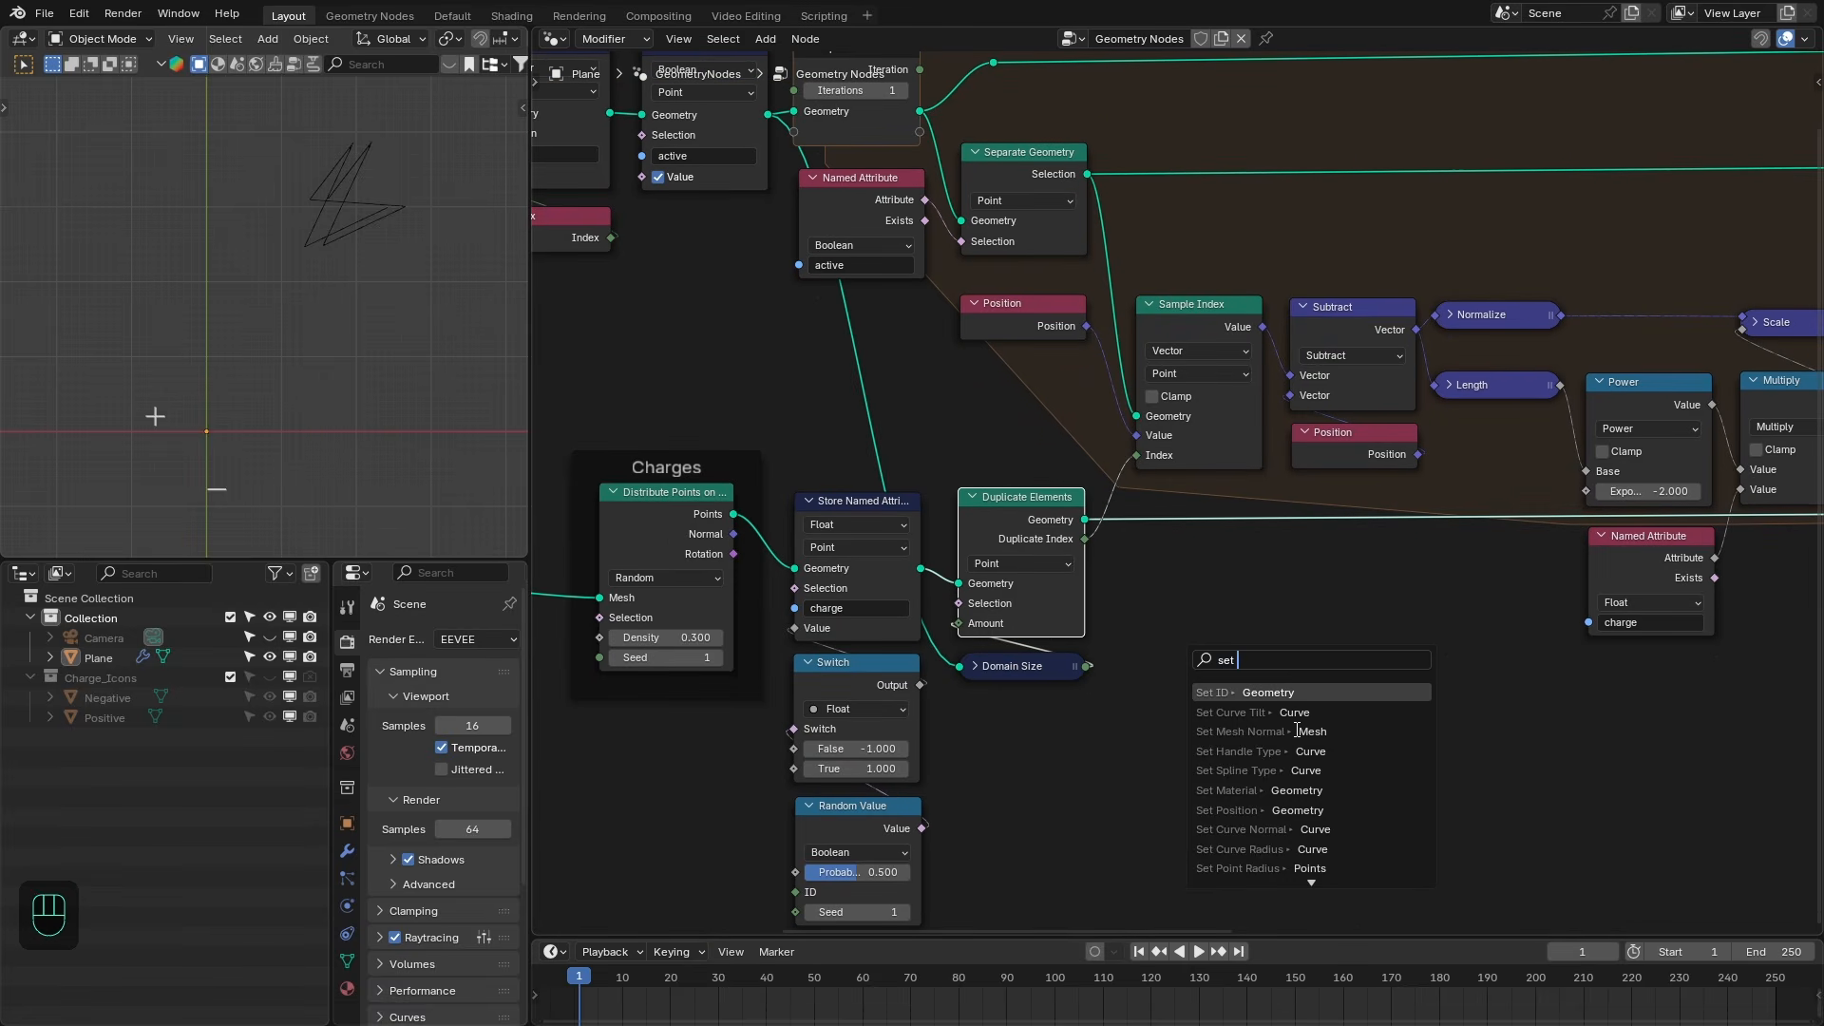
text( pos)
key(Return)
click(1274, 563)
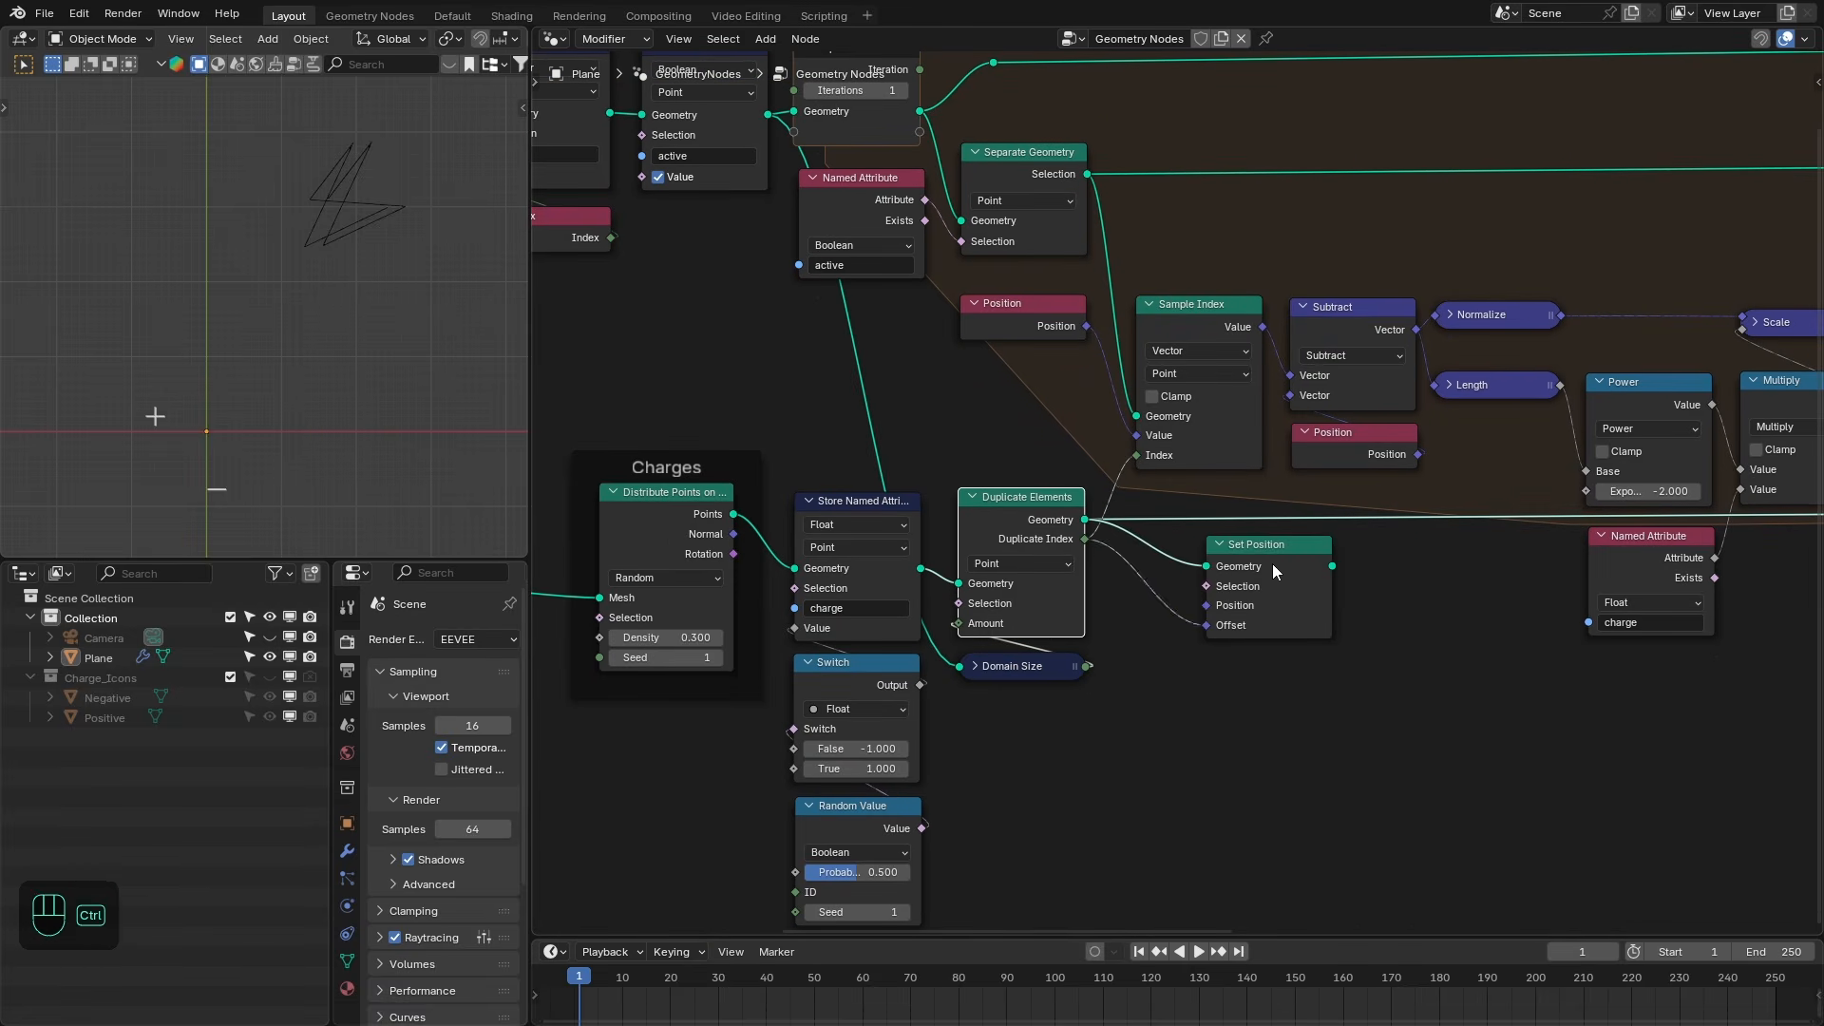
ctrl+shift+click(1273, 562)
drag(1284, 543, 1261, 565)
- Preview the Separate Geometry, Position, Sample Index and Set Position outputs in the Viewer, then undo the last change
ctrl+shift+click(1060, 163)
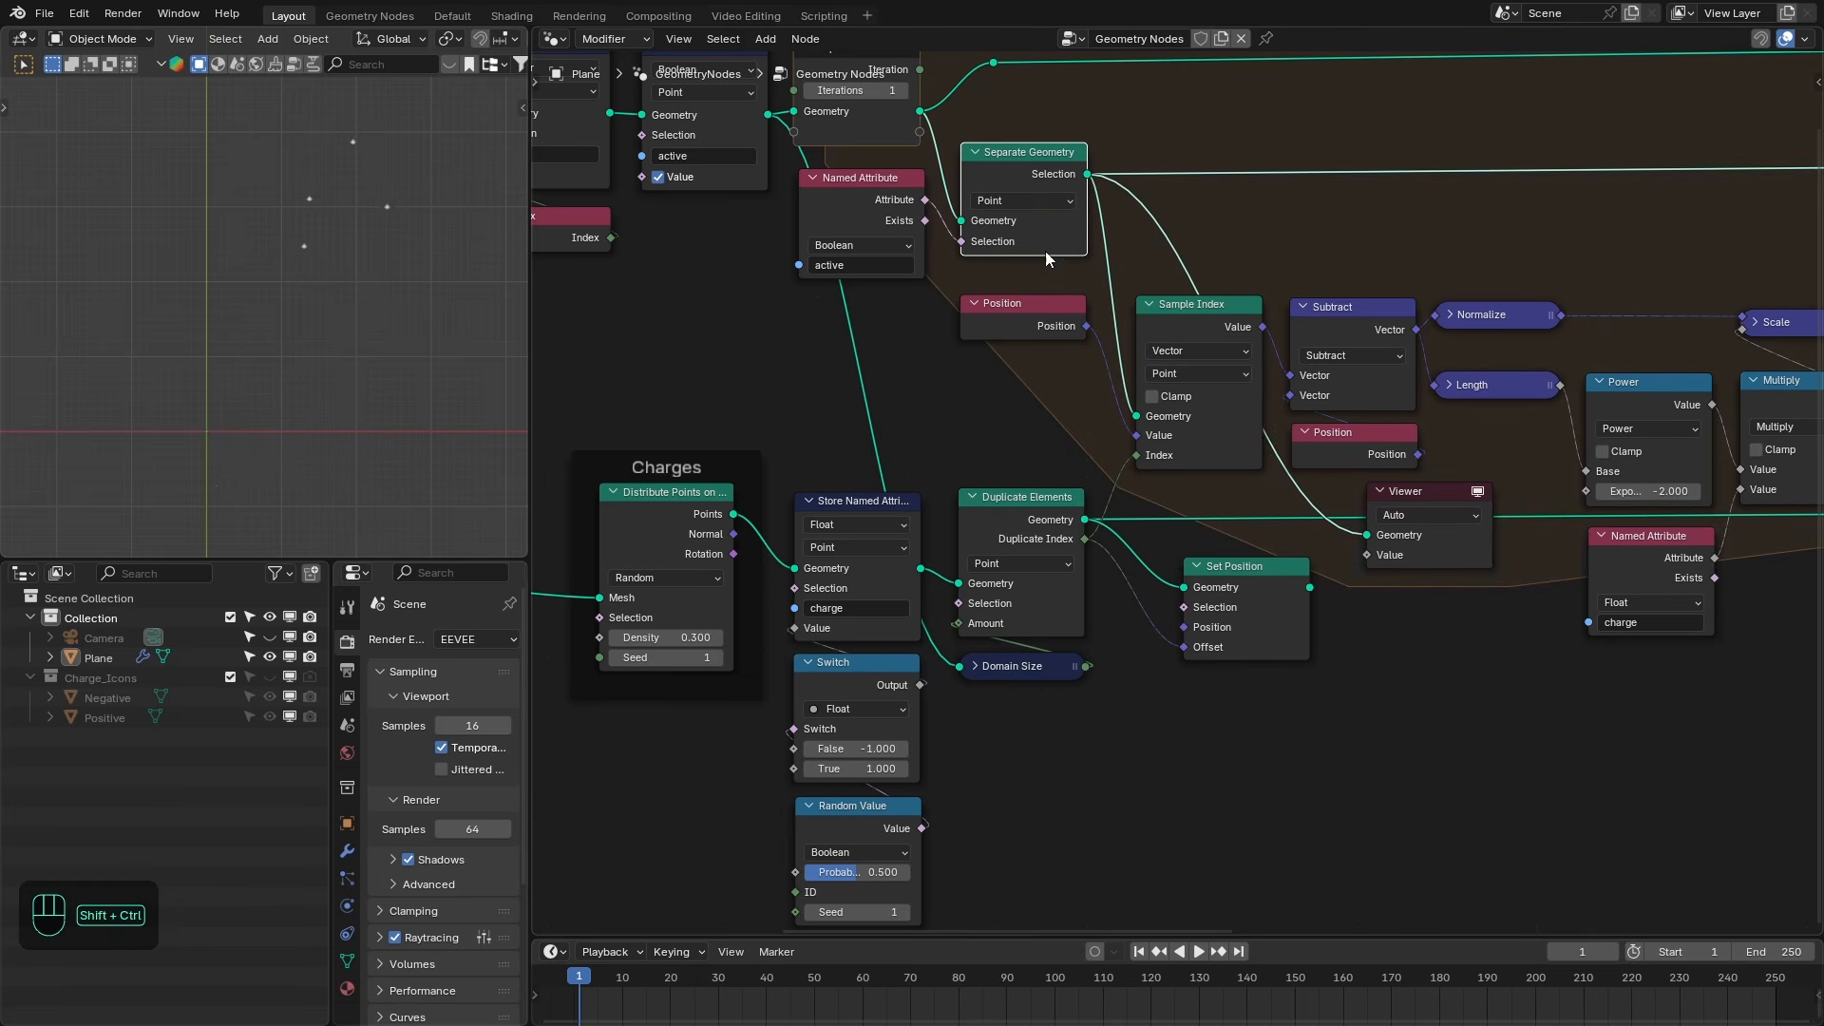
ctrl+shift+click(1026, 319)
scroll(341, 198, up, 3)
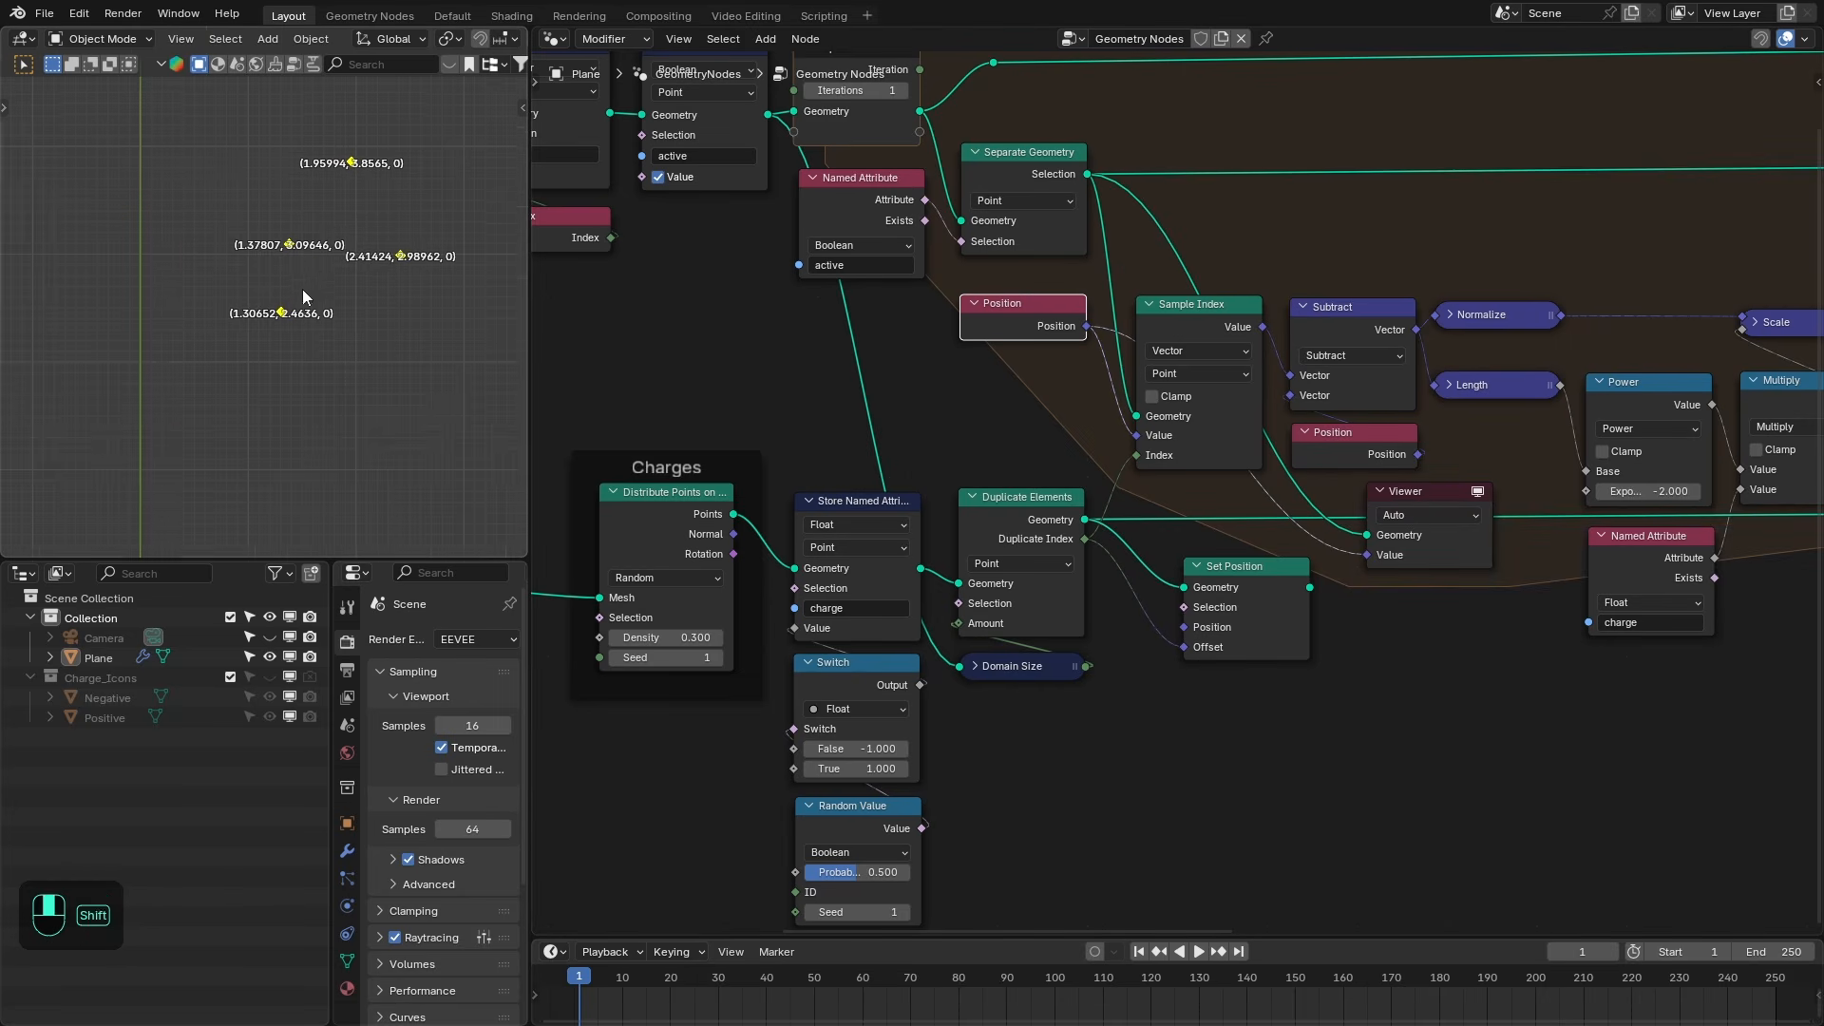
ctrl+shift+click(1209, 449)
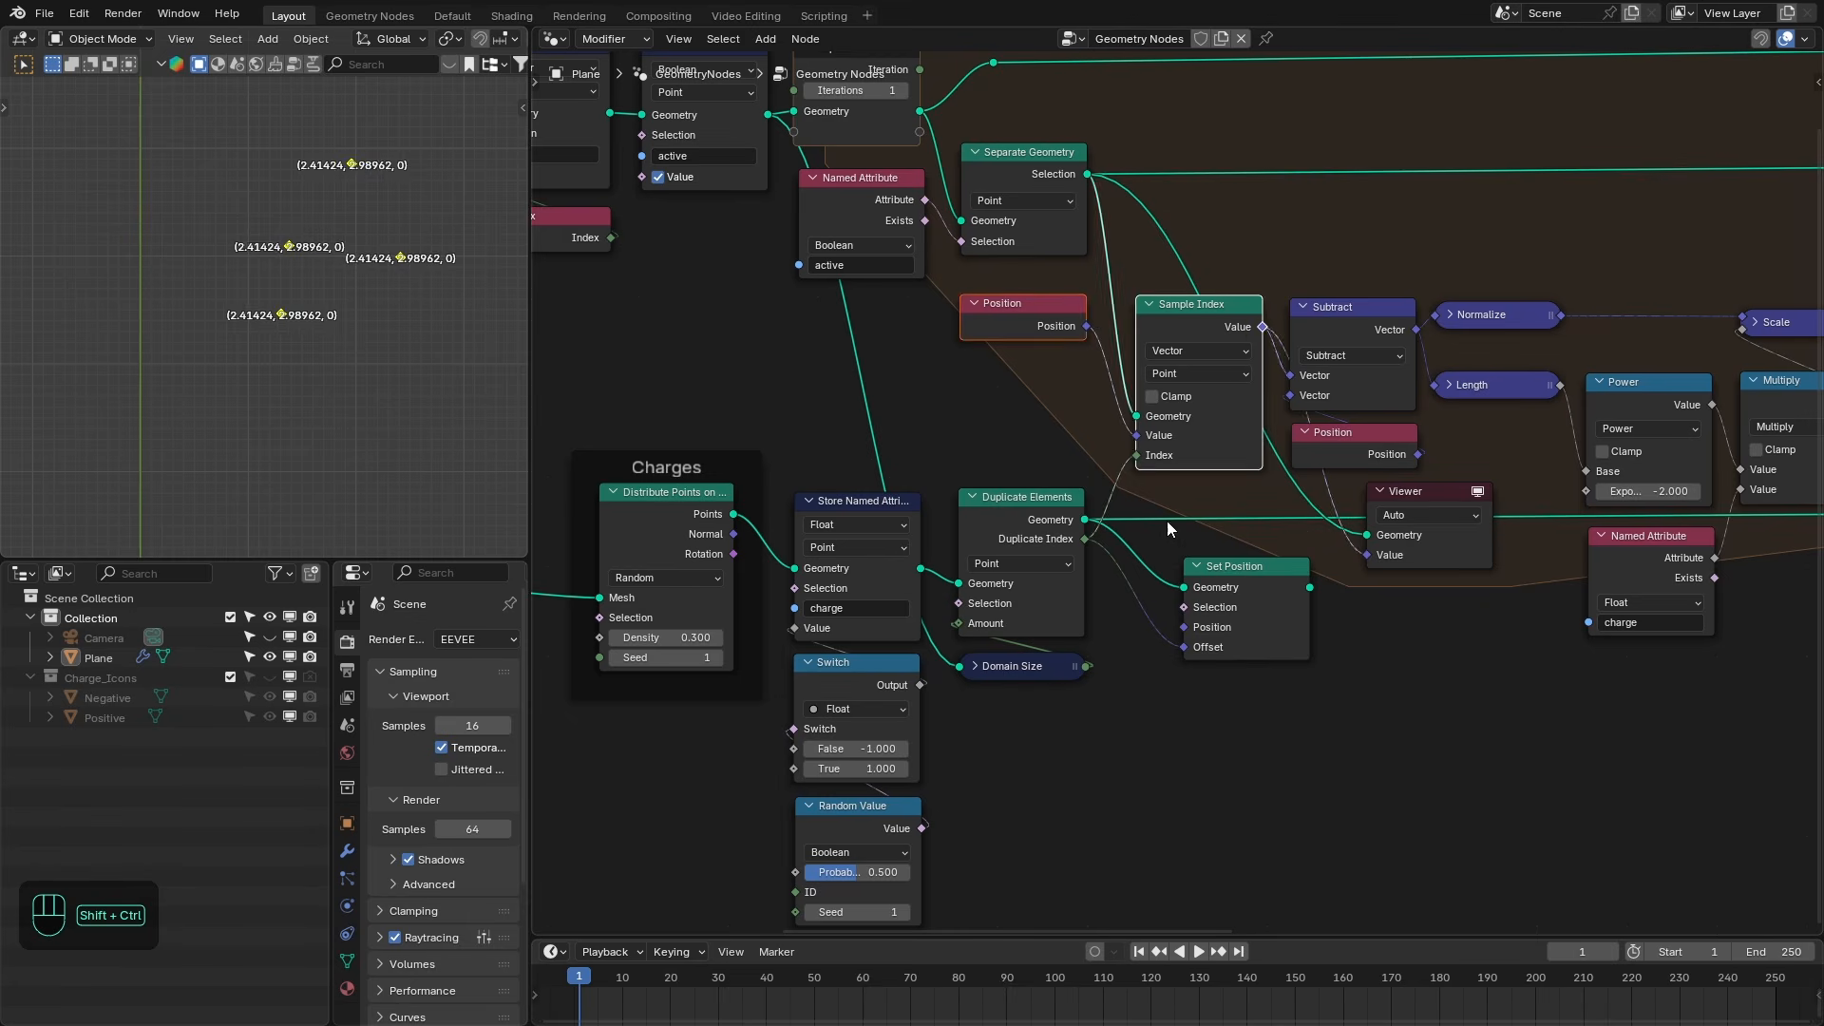
ctrl+shift+click(1264, 591)
scroll(285, 418, down, 2)
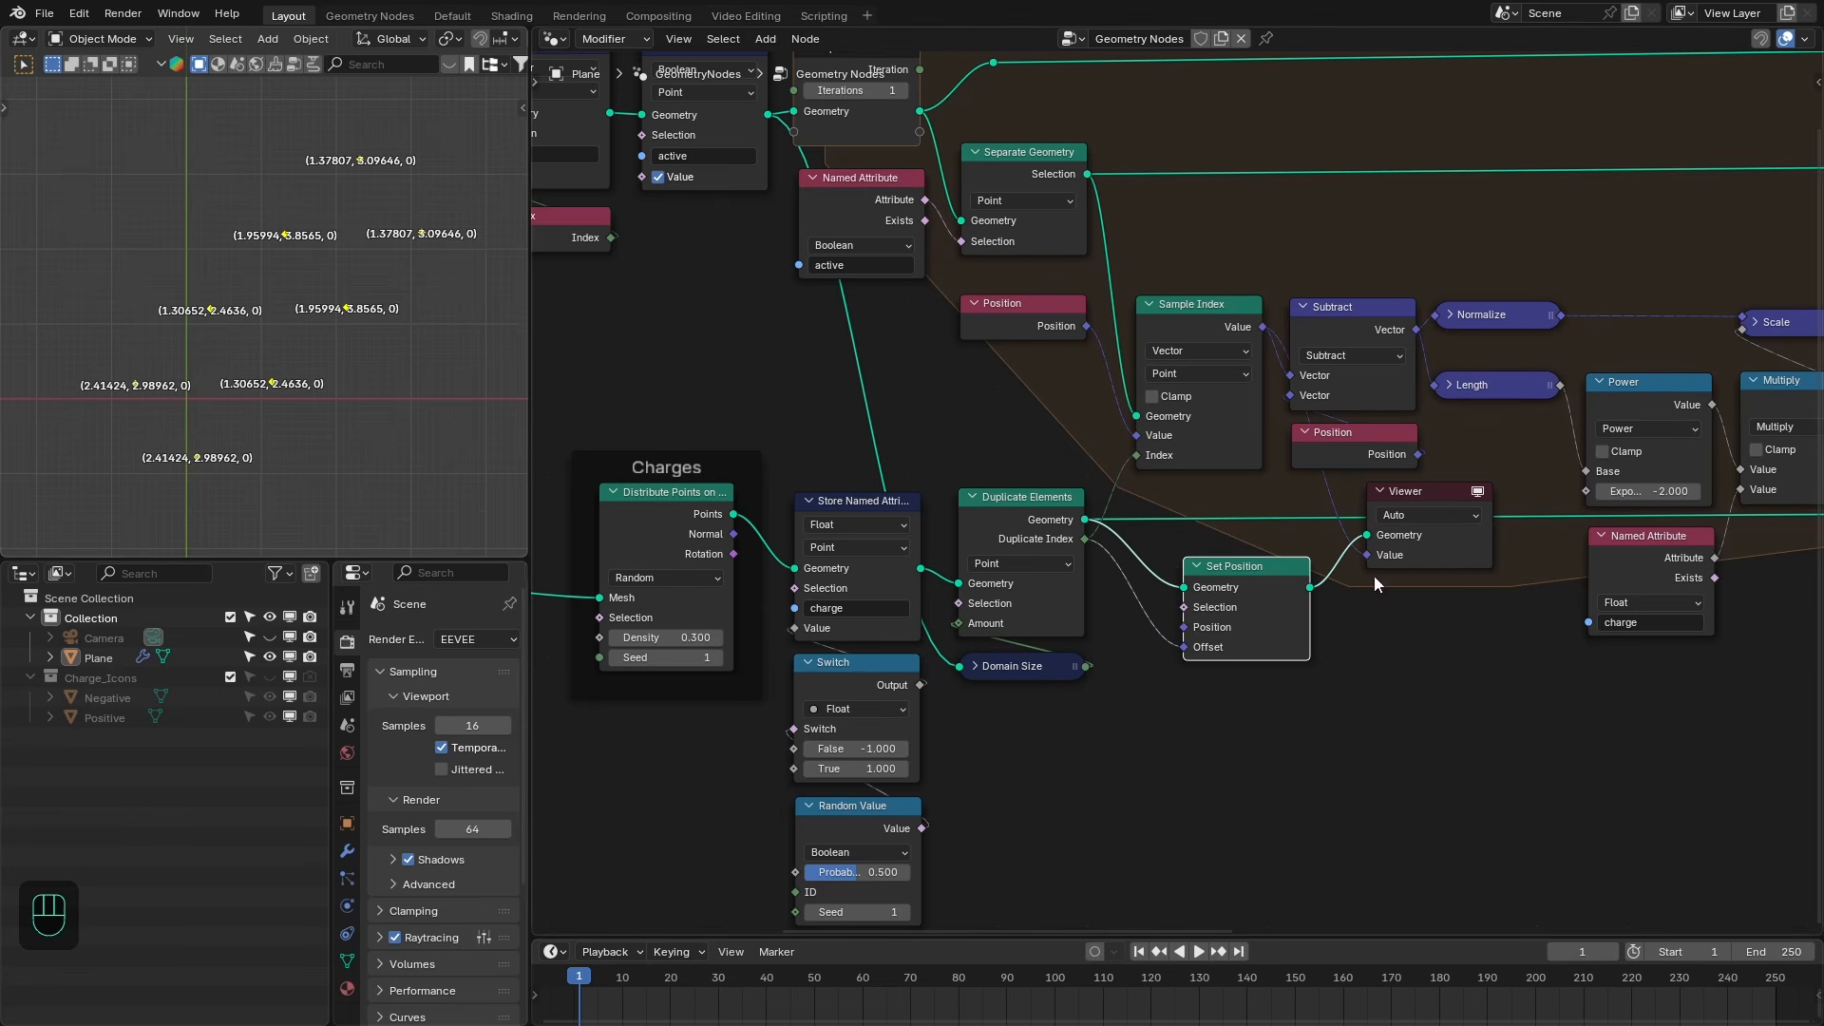
key(ctrl+z)
- Connect Duplicate Index to the Accumulate Field's Group ID input and hide the node's unused sockets
drag(990, 279, 1422, 603)
middle_drag(1577, 595, 1270, 585)
click(1200, 405)
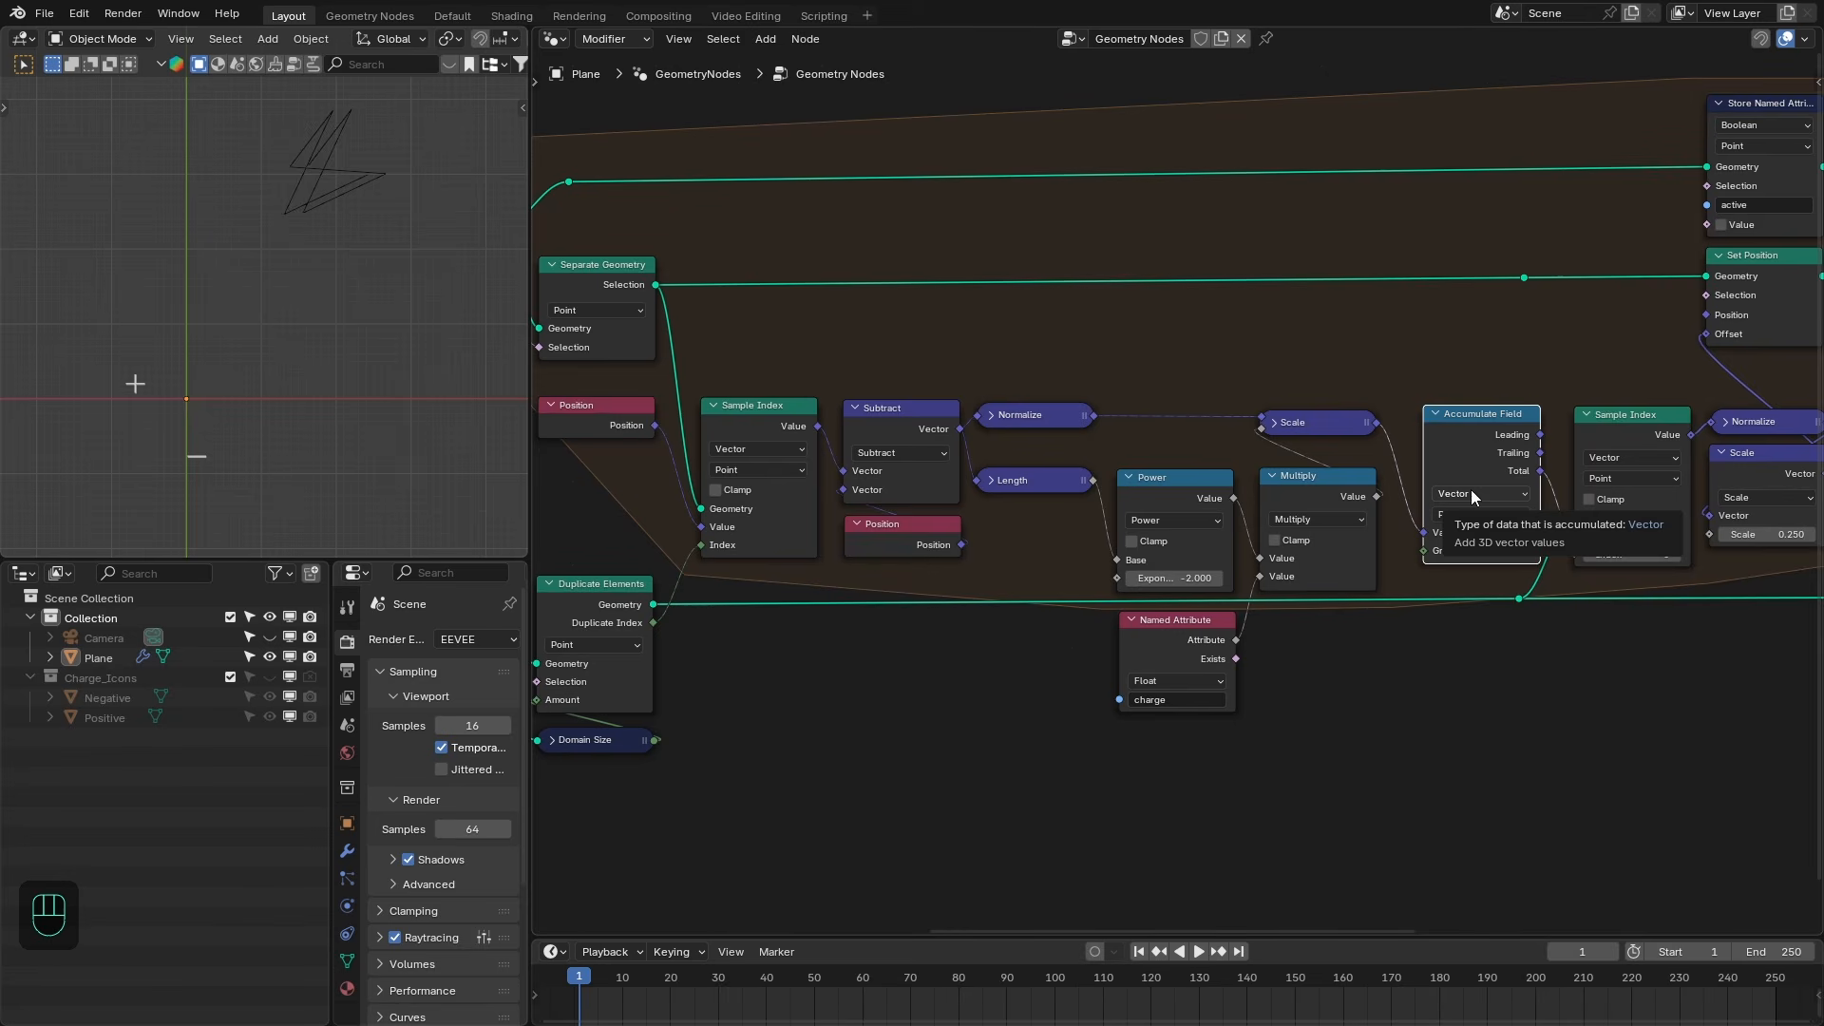
middle_drag(1482, 526, 1566, 584)
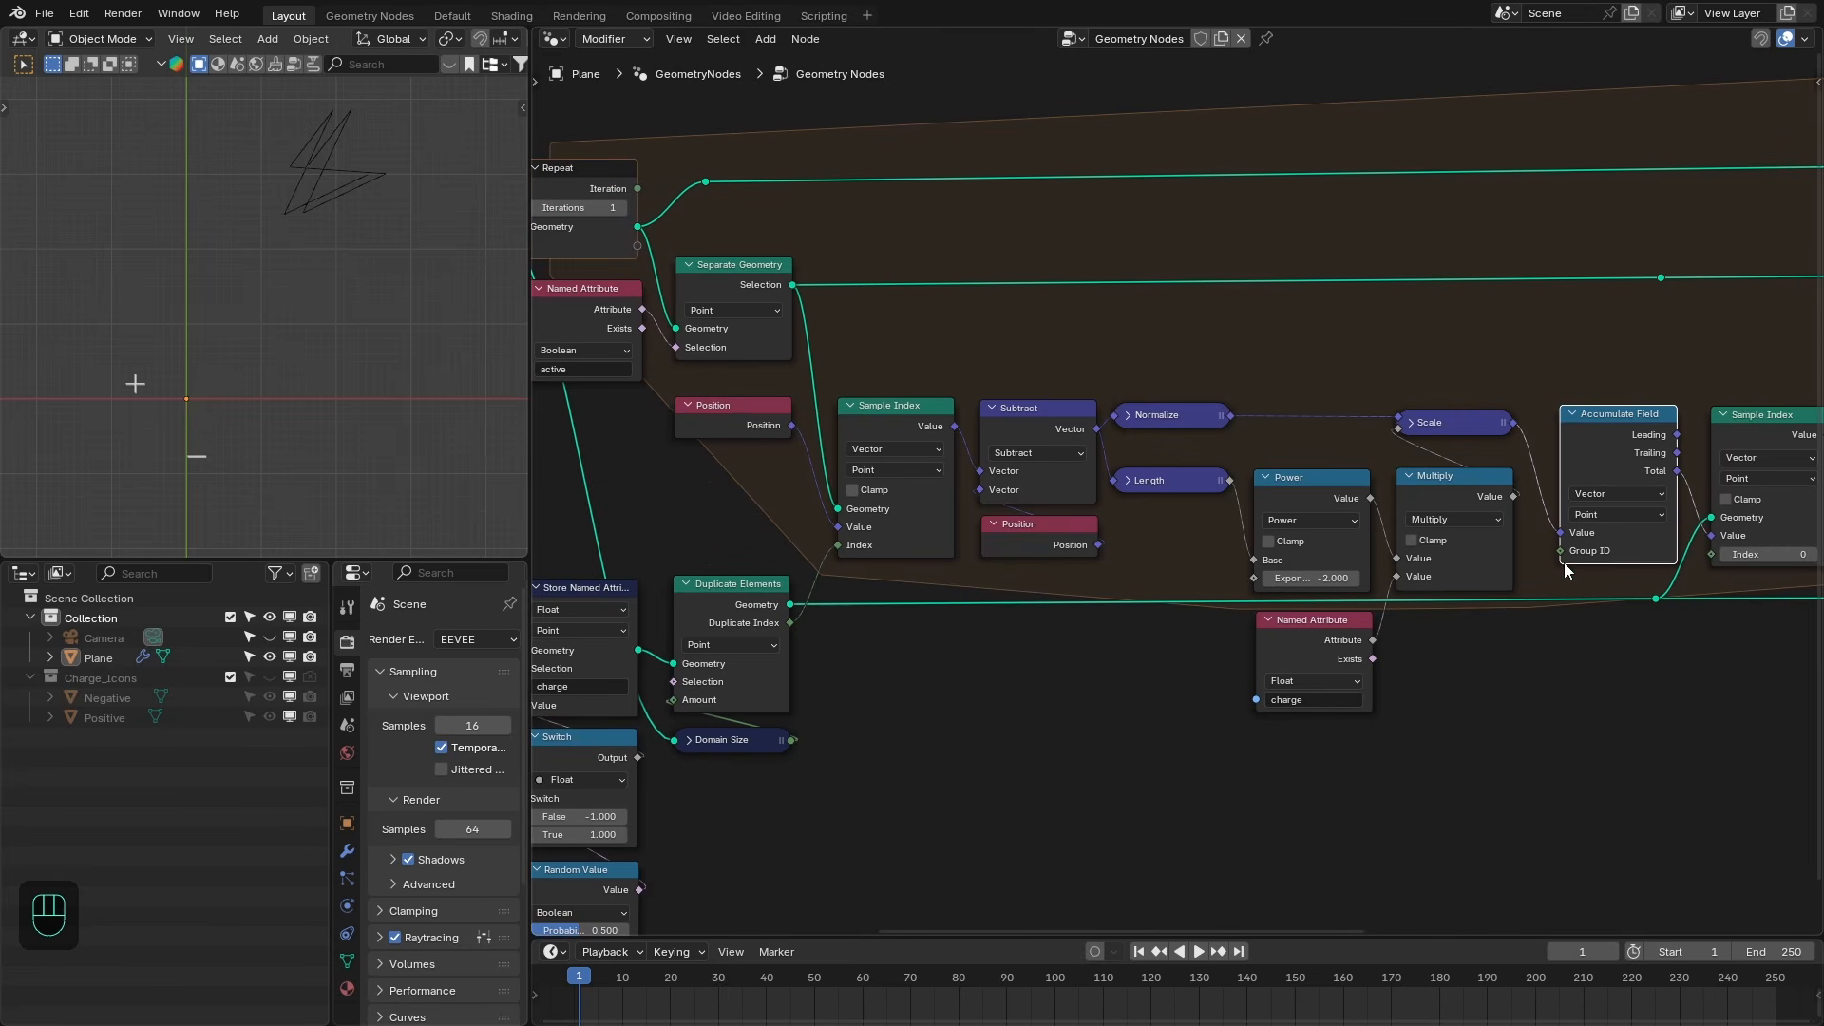
drag(791, 622, 1557, 550)
middle_drag(1557, 550, 1307, 540)
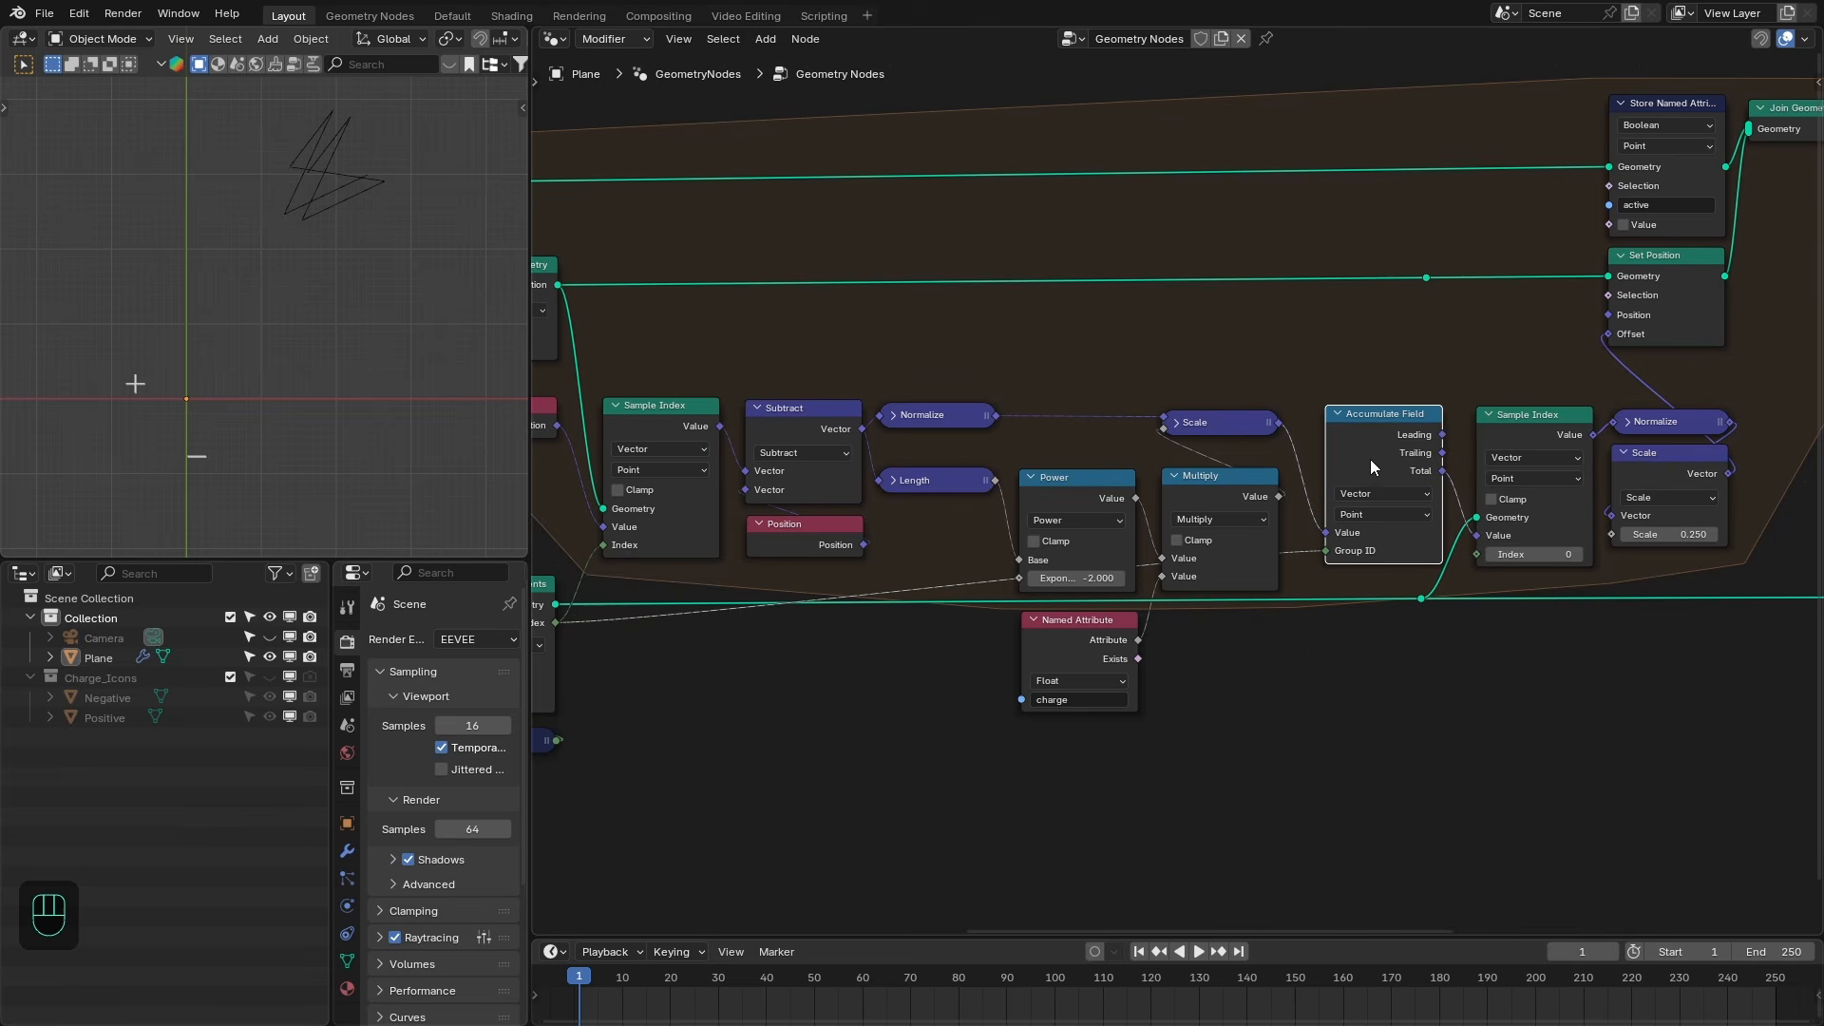
key(ctrl+h)
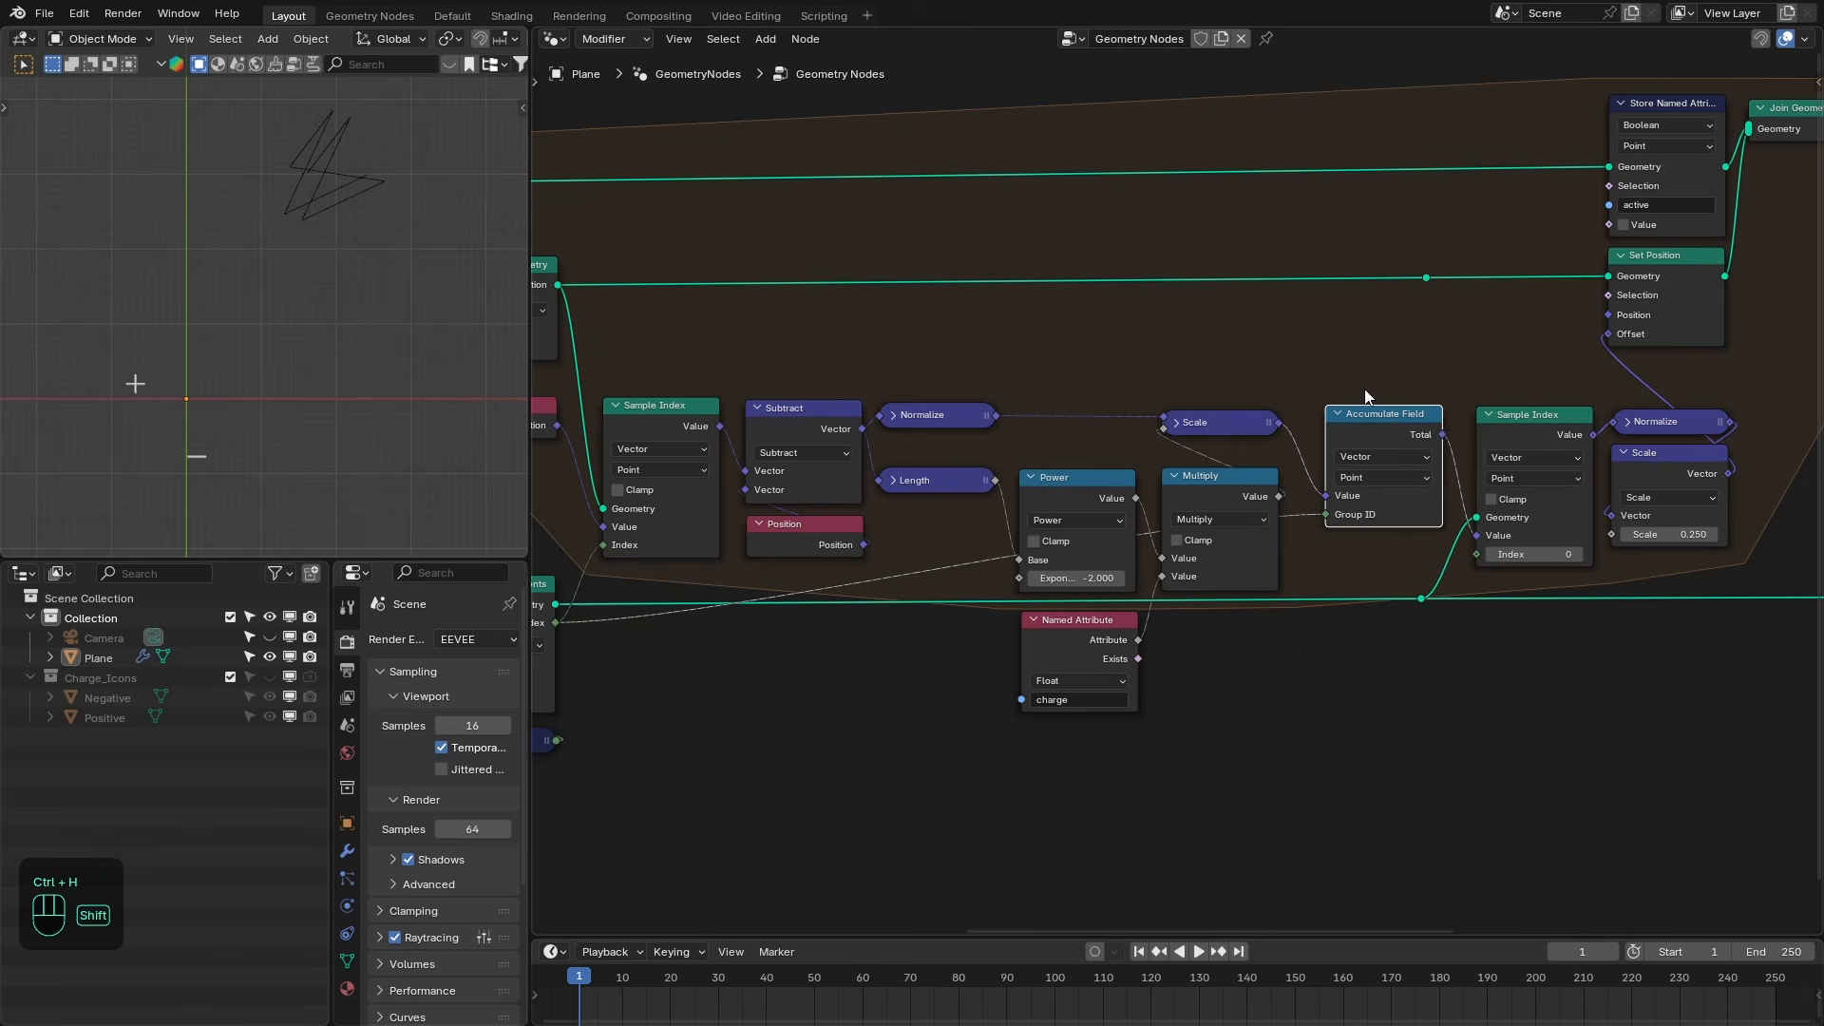
- Add a Set Position node on the duplicated geometry with Duplicate Index driving Offset, previewing it in a Viewer
key(shift+a)
click(1329, 390)
text(set pos)
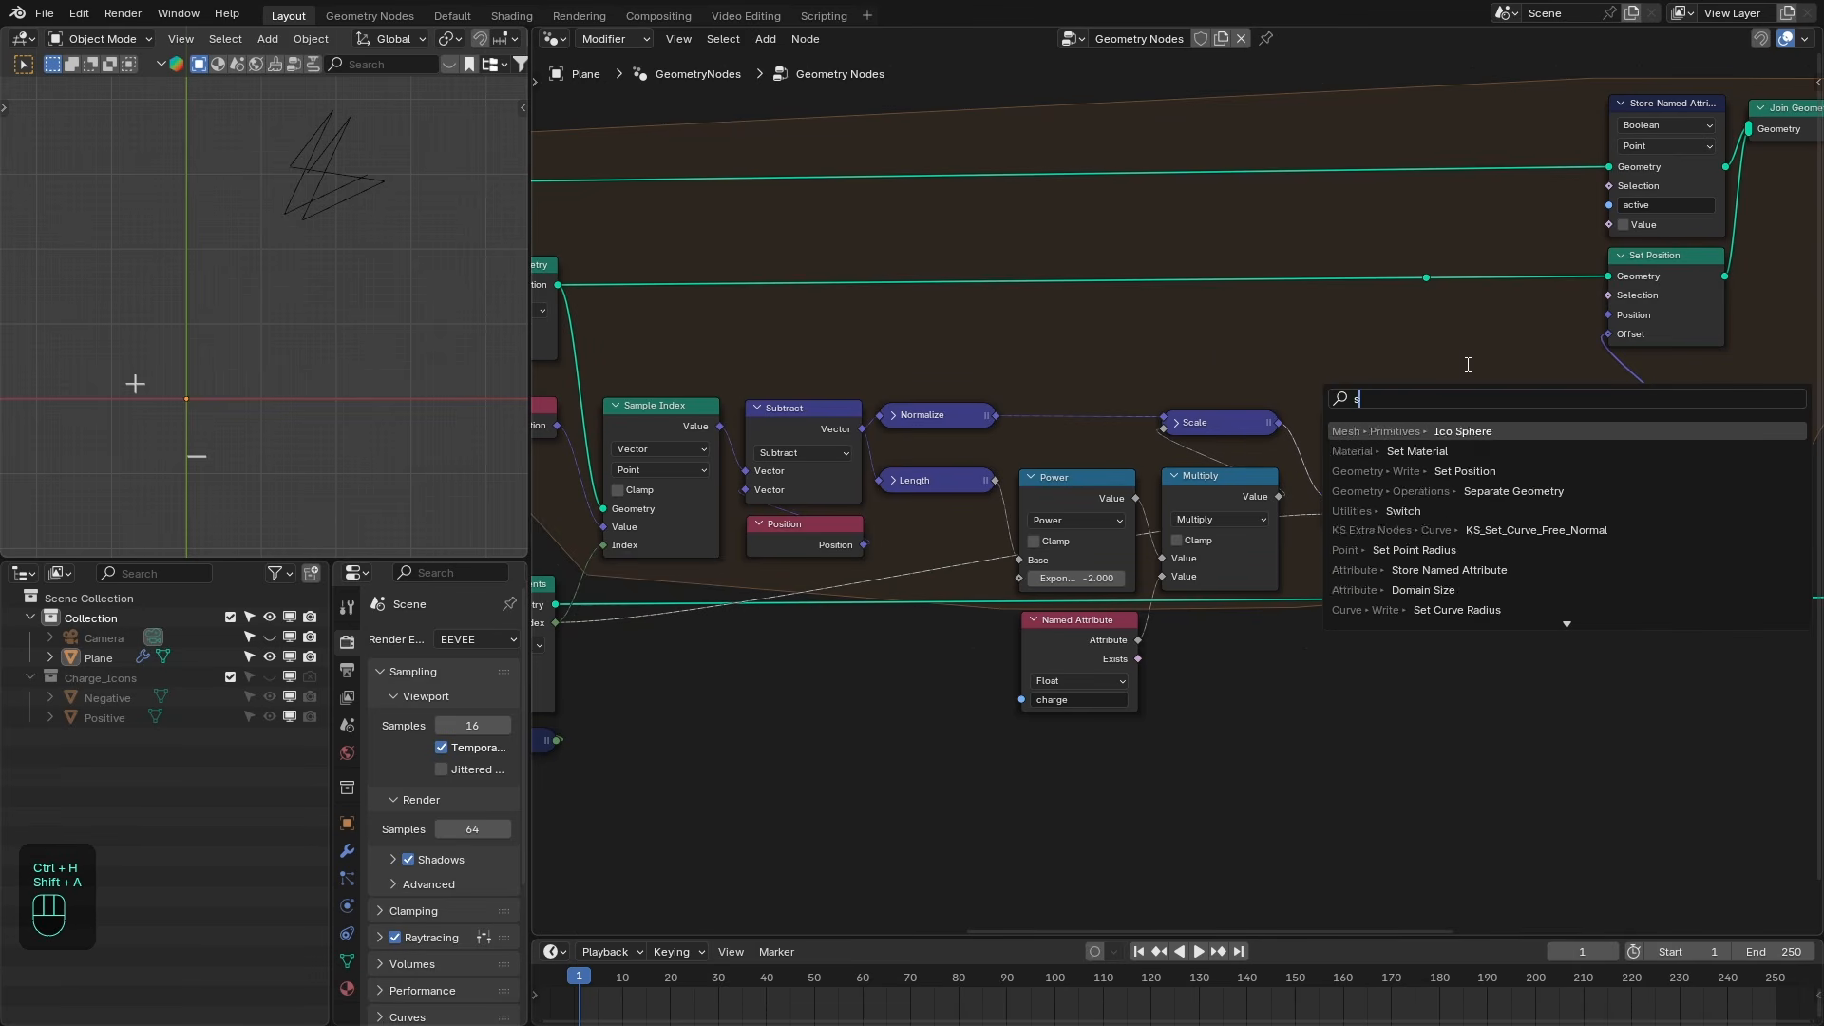
key(Return)
click(1337, 658)
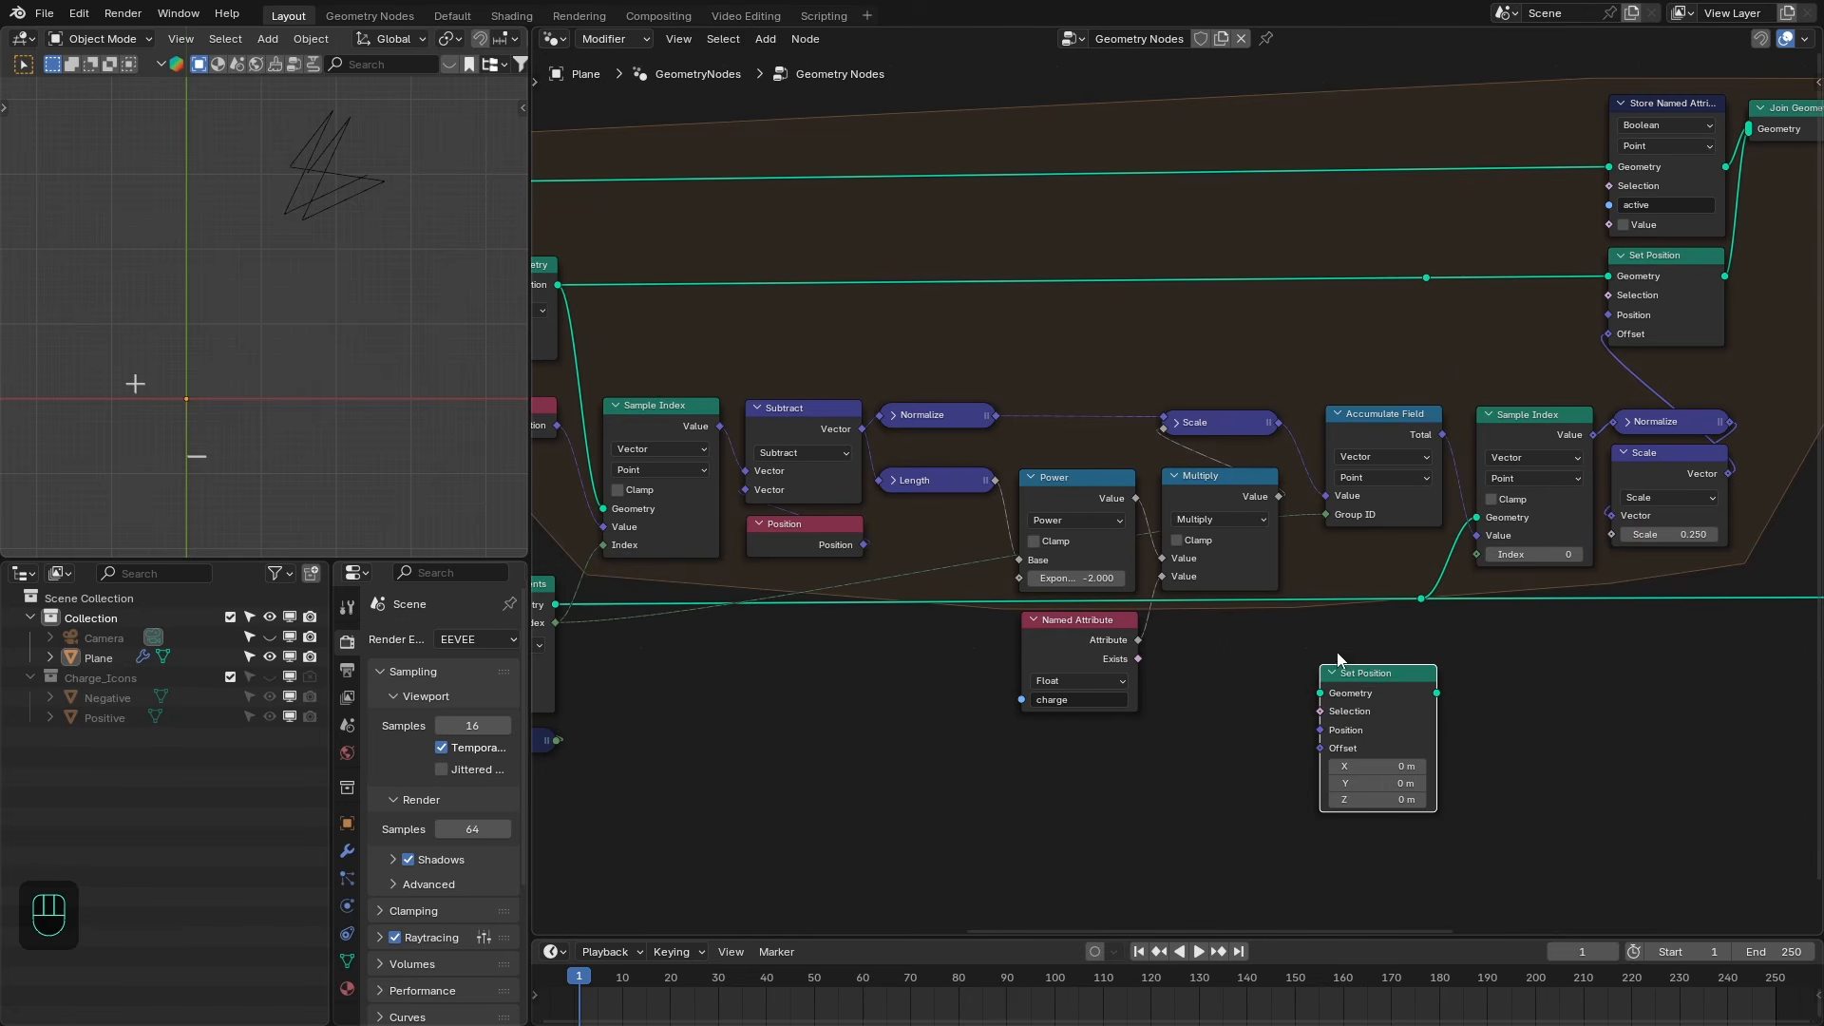
drag(1419, 599, 1514, 669)
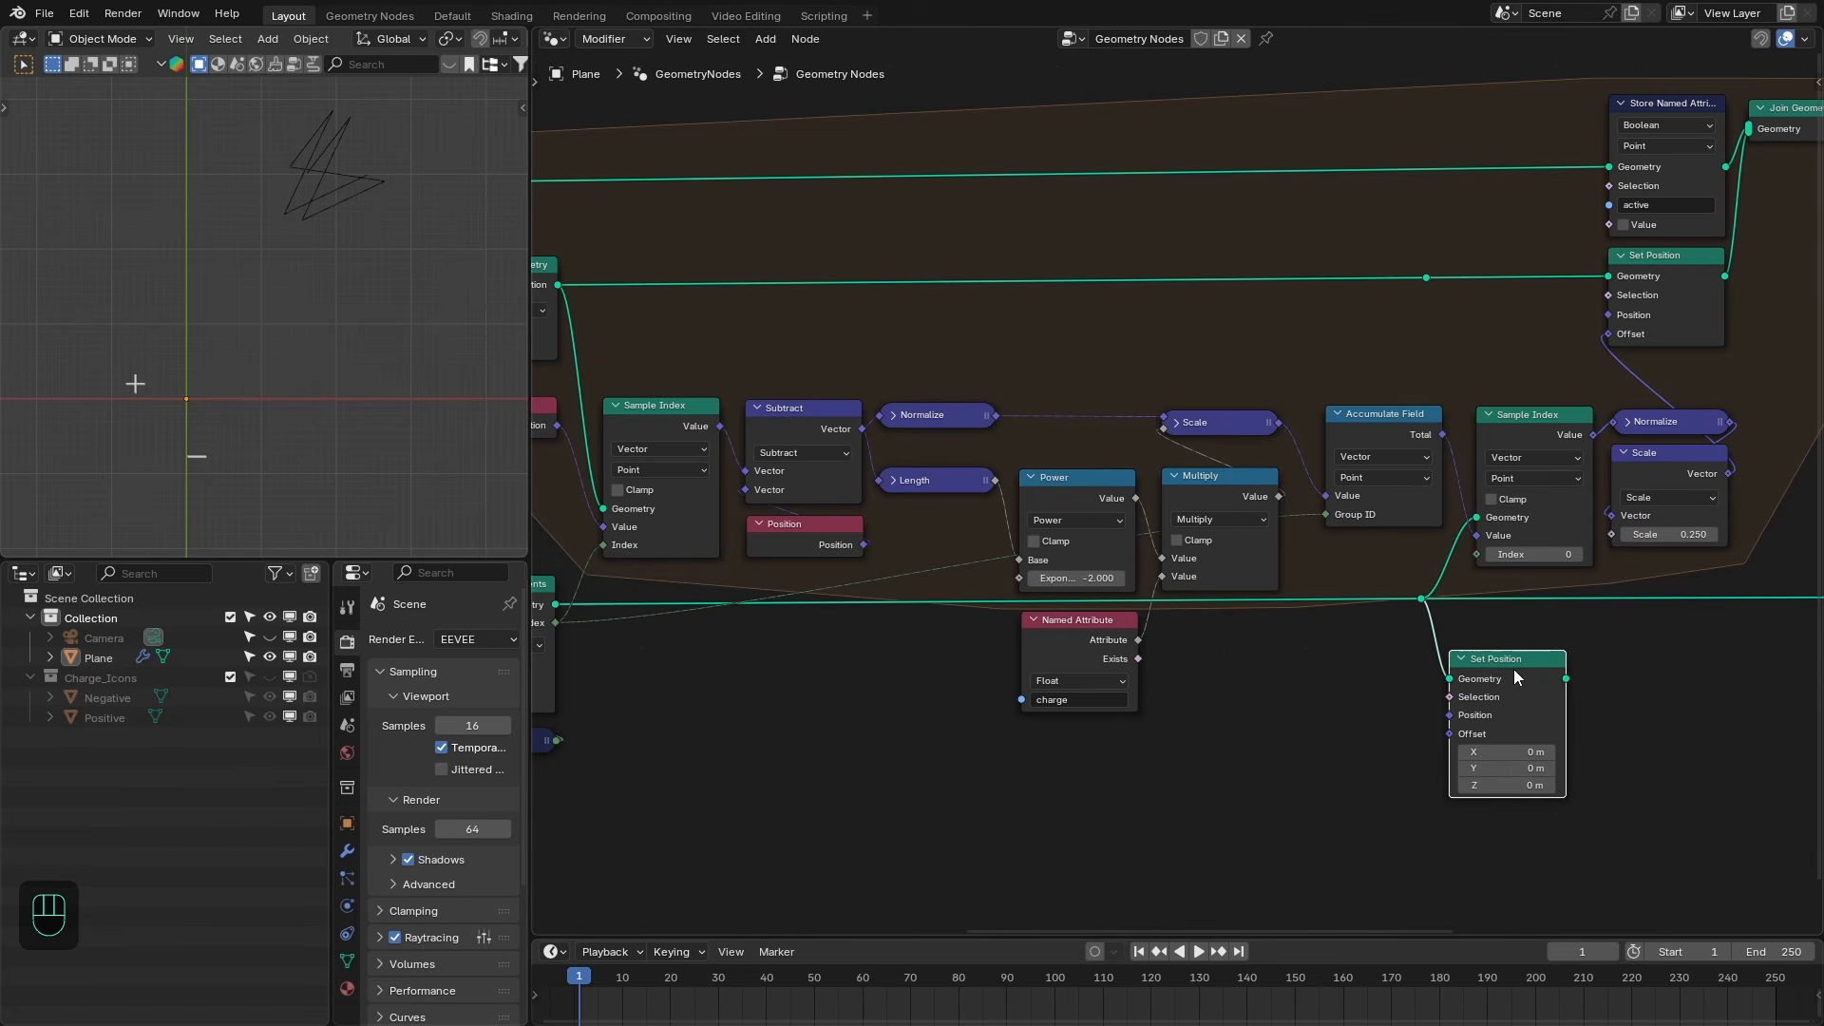
drag(556, 623, 1450, 734)
ctrl+shift+click(1482, 708)
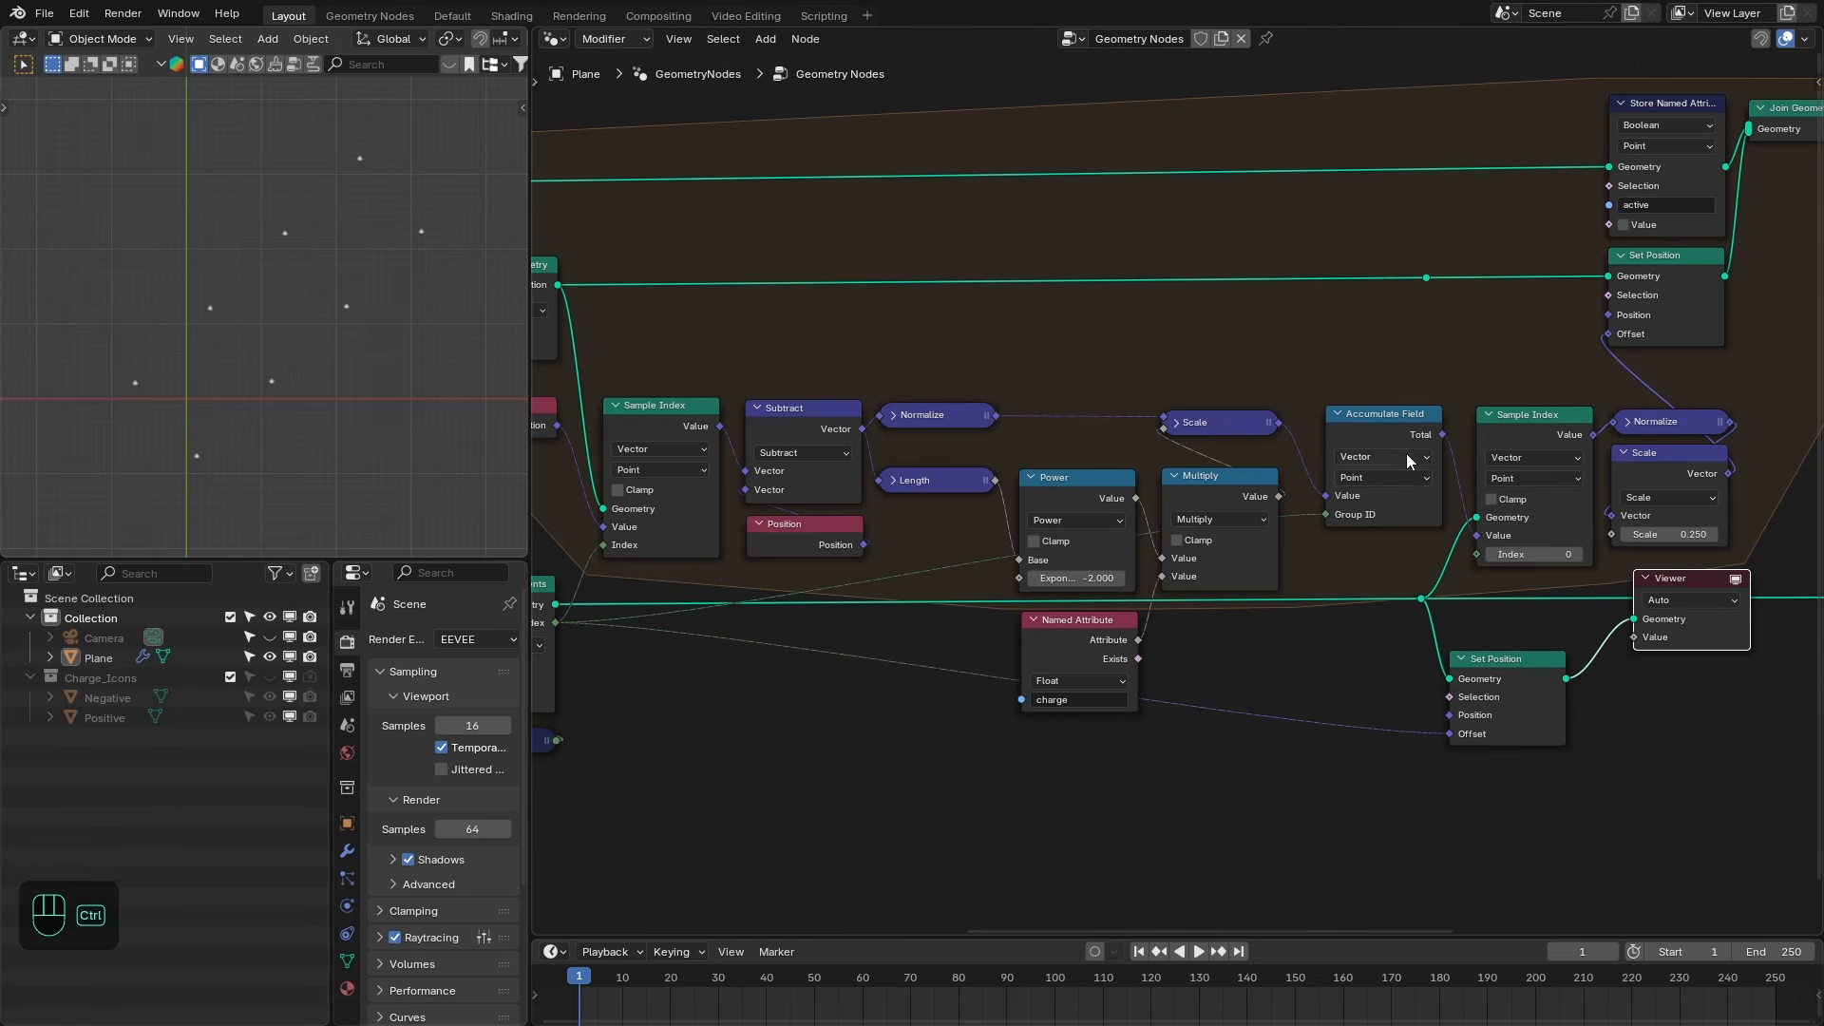
ctrl+shift+click(1296, 415)
- Inspect the Viewer's position values in the maximized and normal 3D viewport
key(ctrl+space)
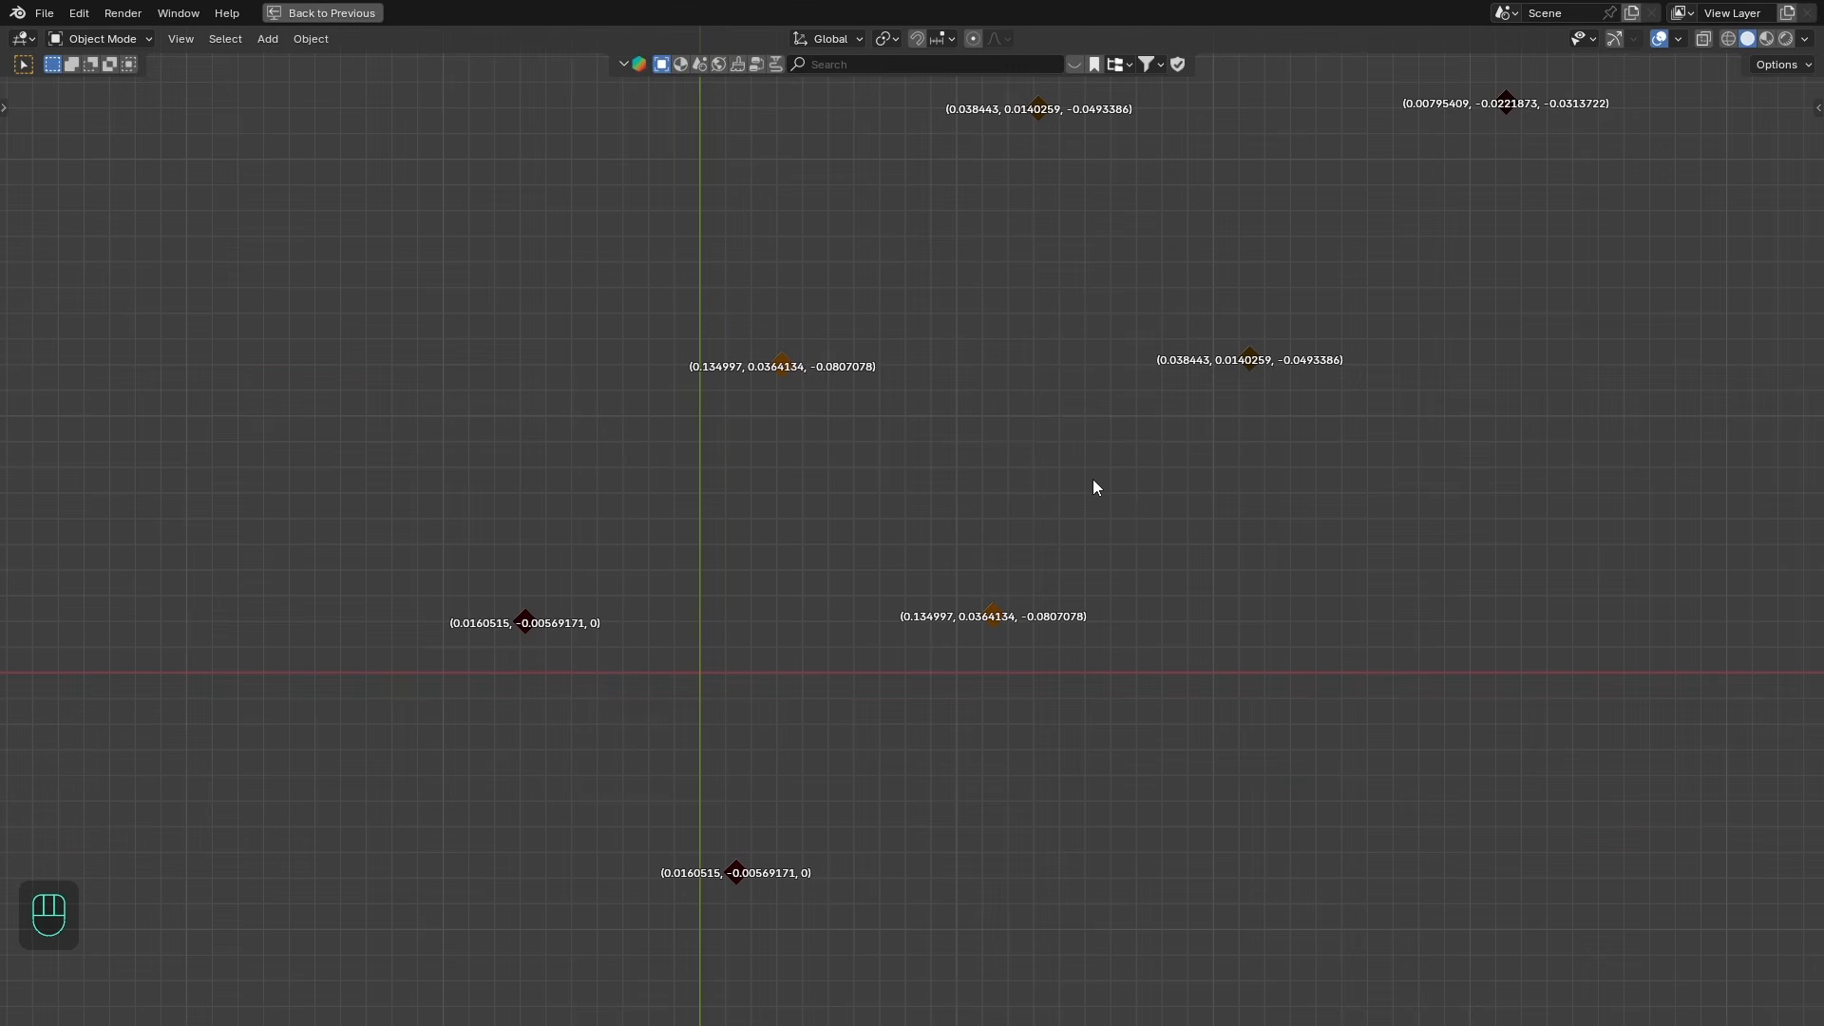
key(ctrl+space)
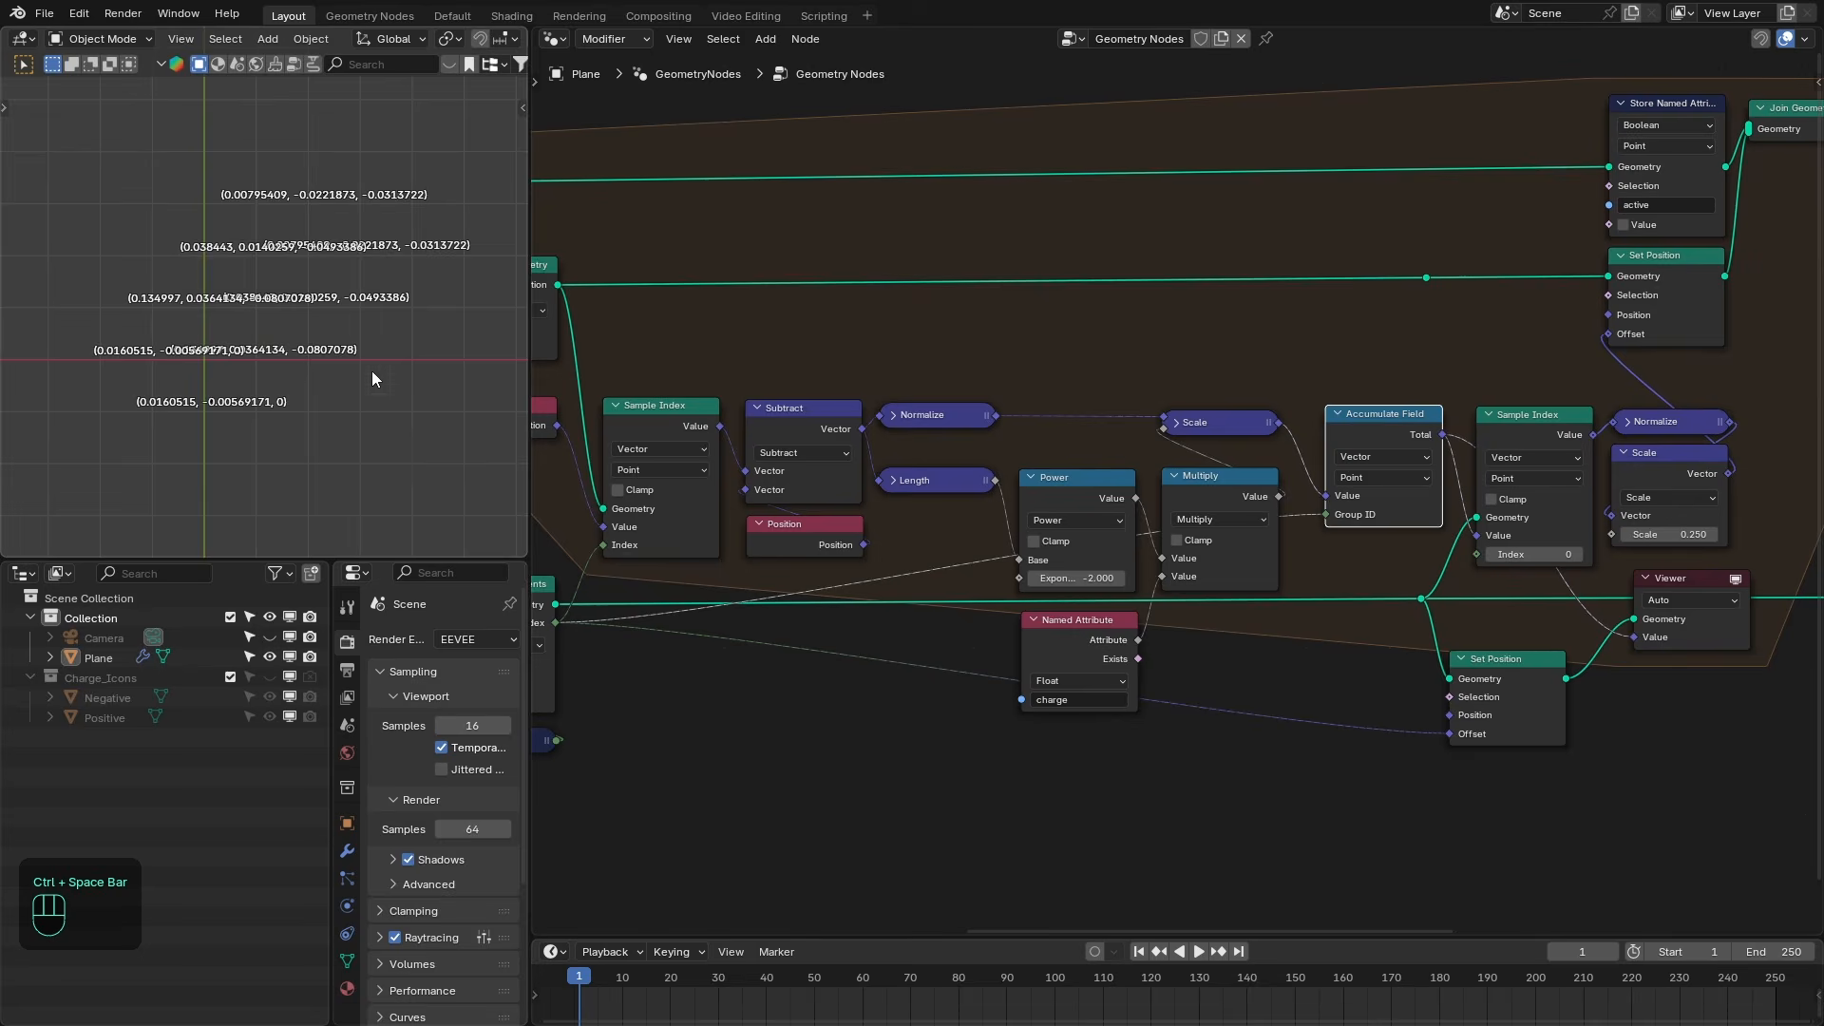
ctrl+alt+right_drag(1306, 503, 1302, 528)
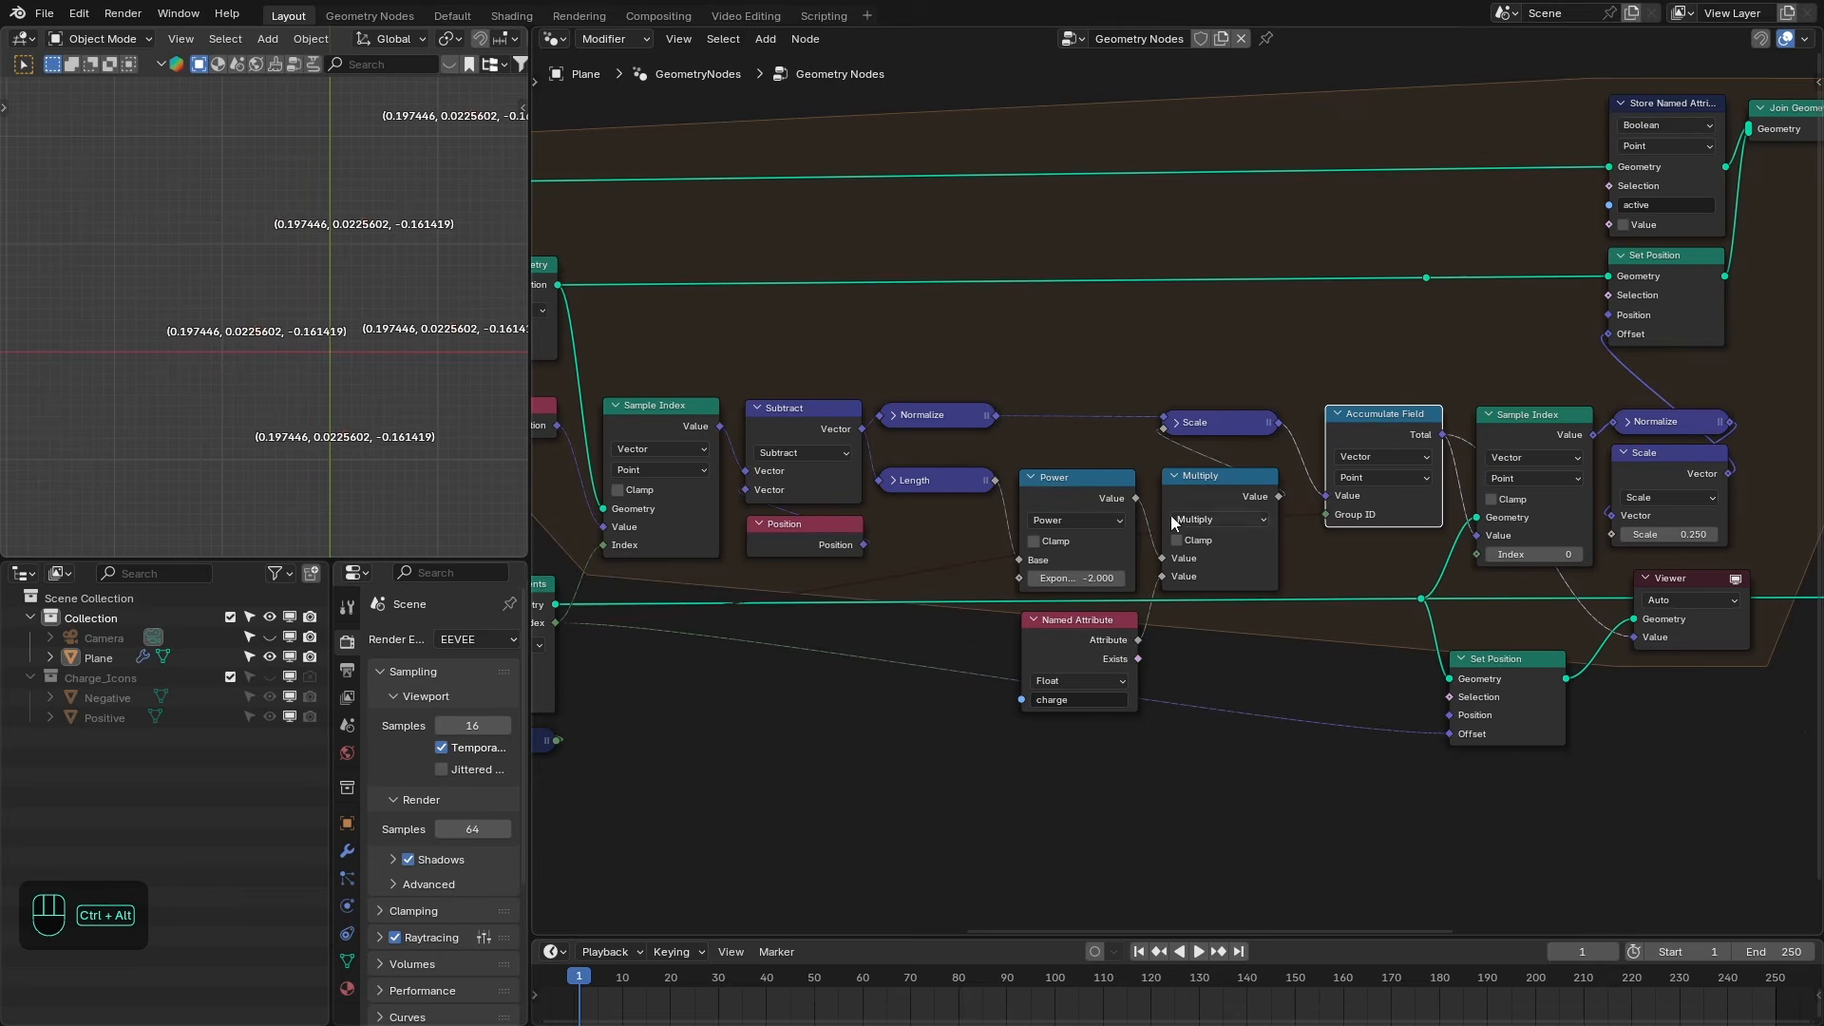
key(ctrl+space)
scroll(1178, 315, down, 3)
shift+middle_drag(1346, 263, 1159, 438)
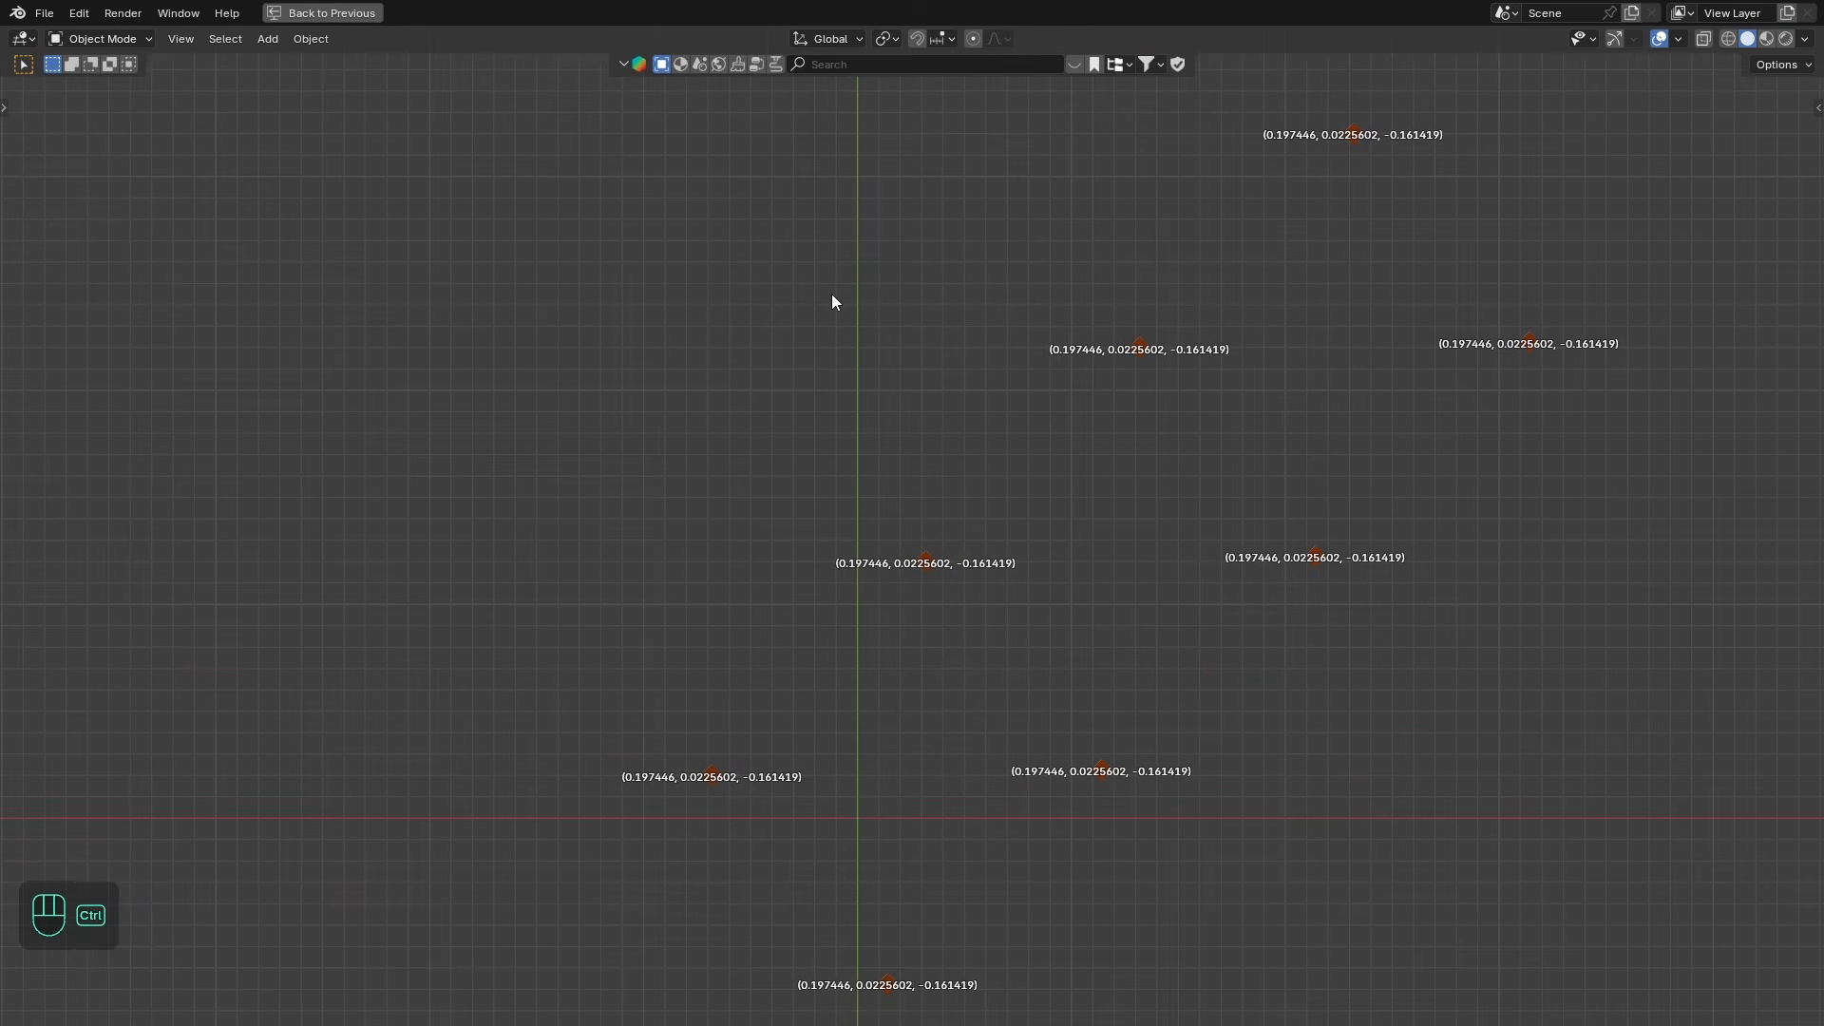
key(ctrl+space)
ctrl+alt+right_drag(1306, 503, 1304, 549)
scroll(207, 401, up, 1)
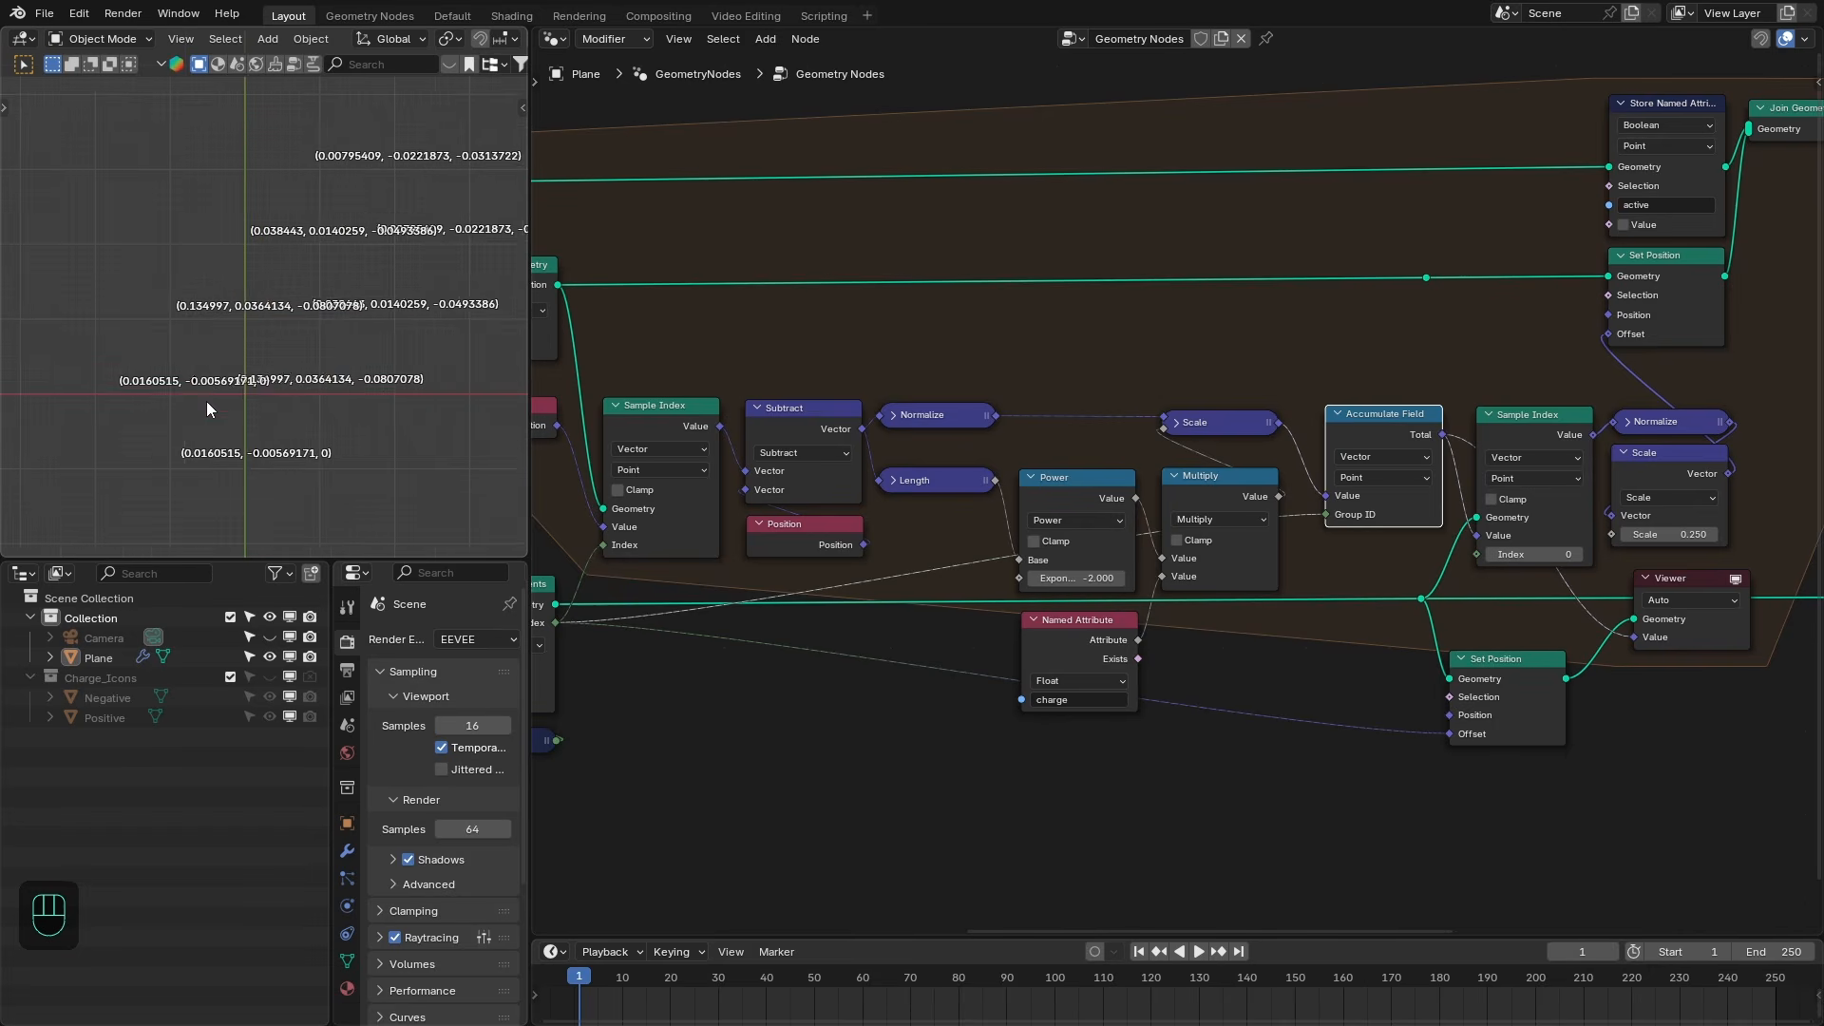
scroll(215, 403, up, 1)
shift+middle_drag(296, 449, 348, 369)
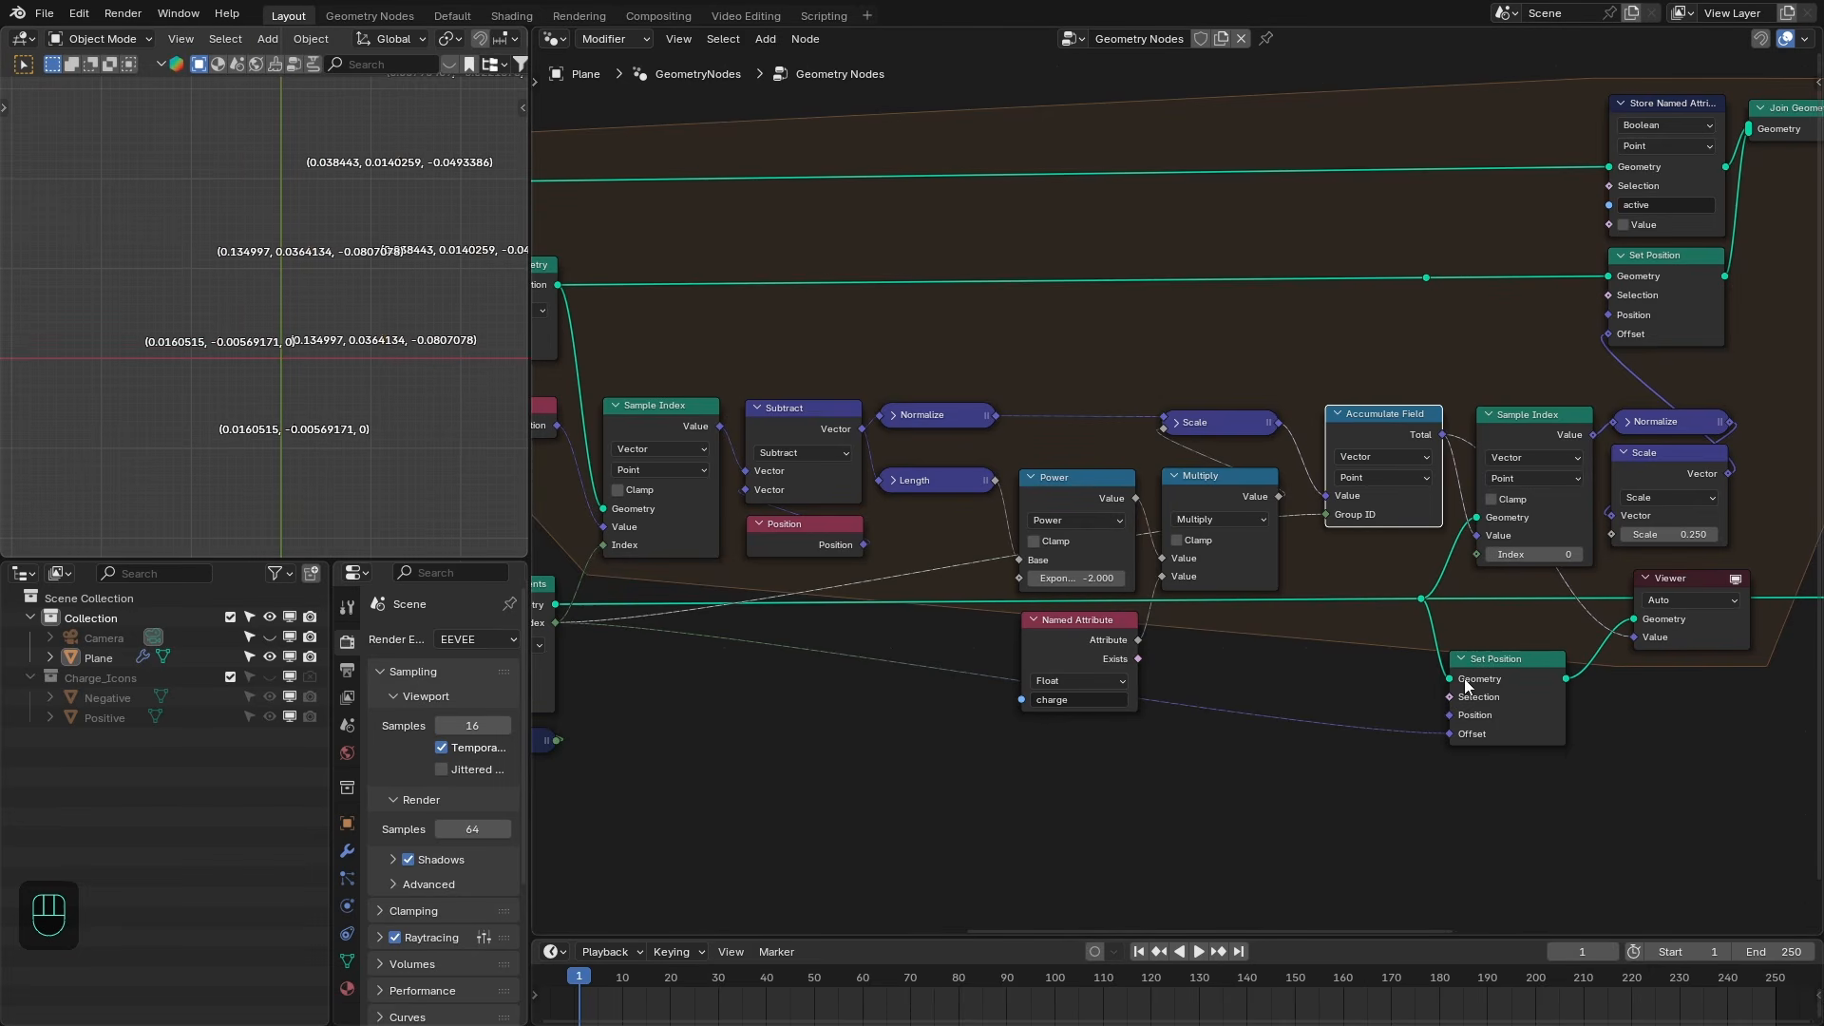
- Delete the newly added Set Position and Viewer nodes
middle_drag(1510, 661, 1319, 660)
drag(1492, 582, 1311, 720)
key(ctrl+x)
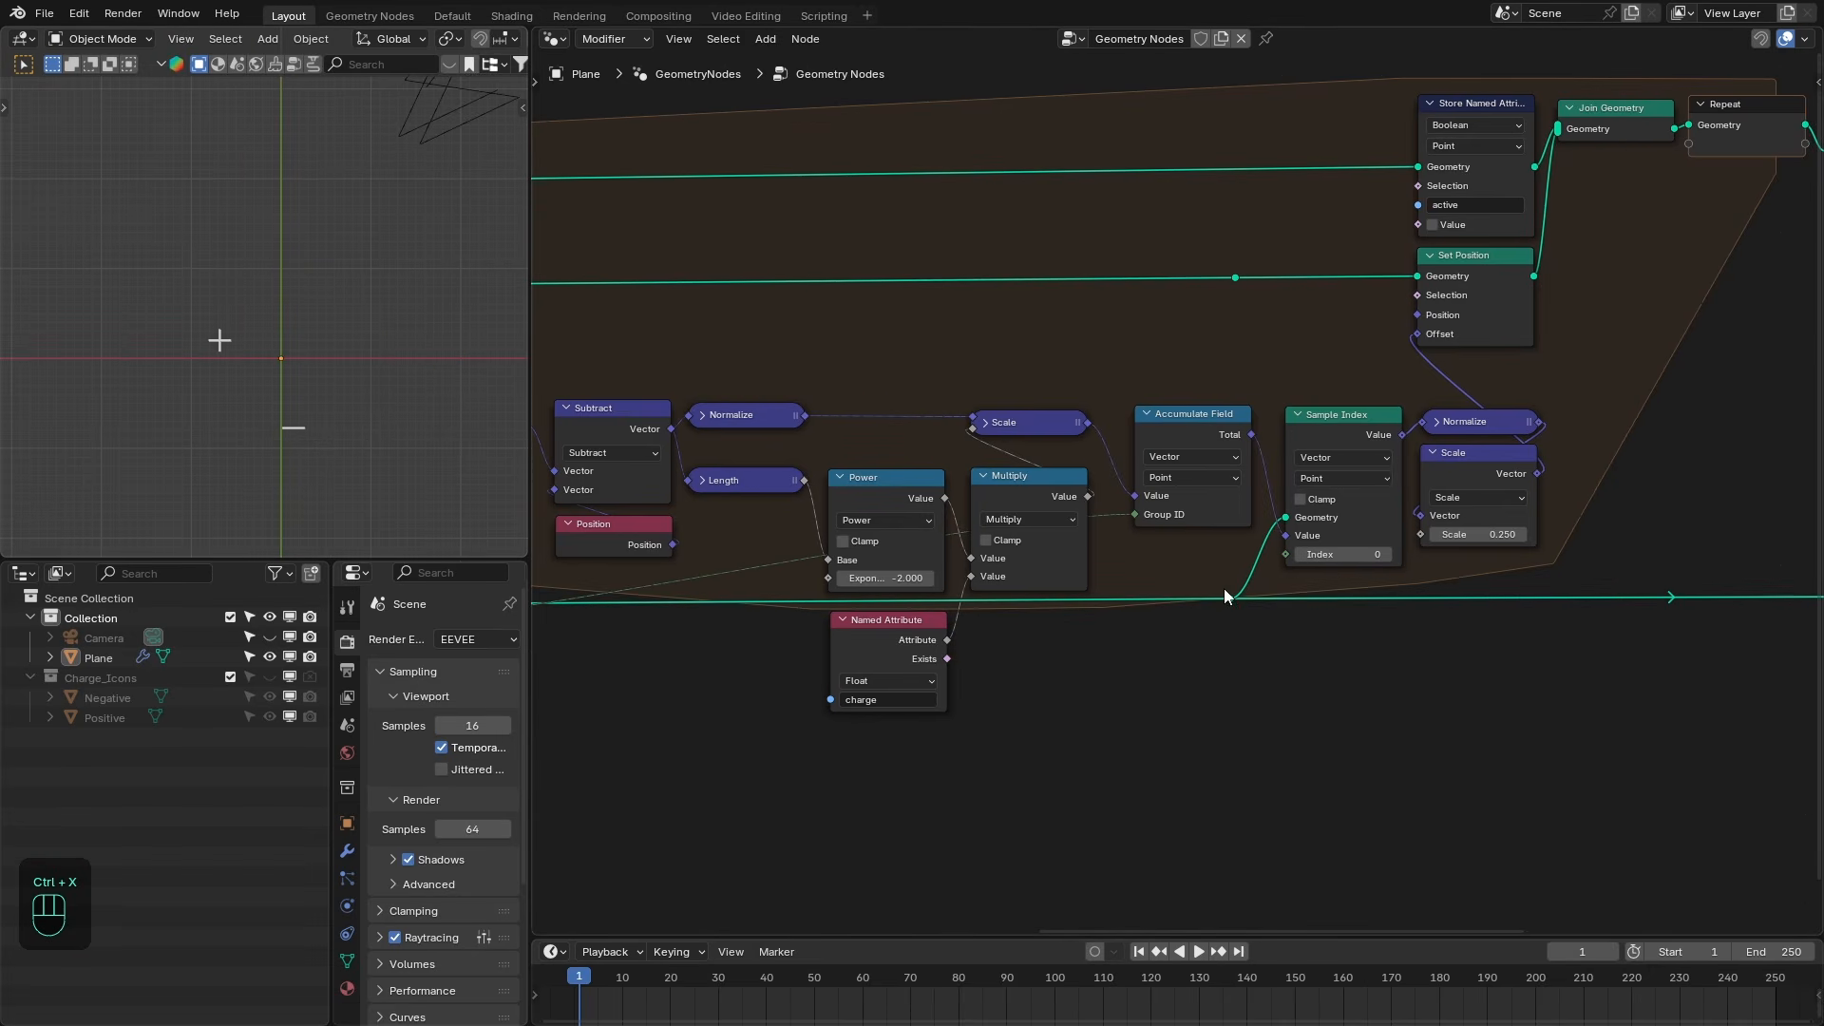
middle_drag(1264, 588, 1207, 597)
drag(901, 547, 894, 547)
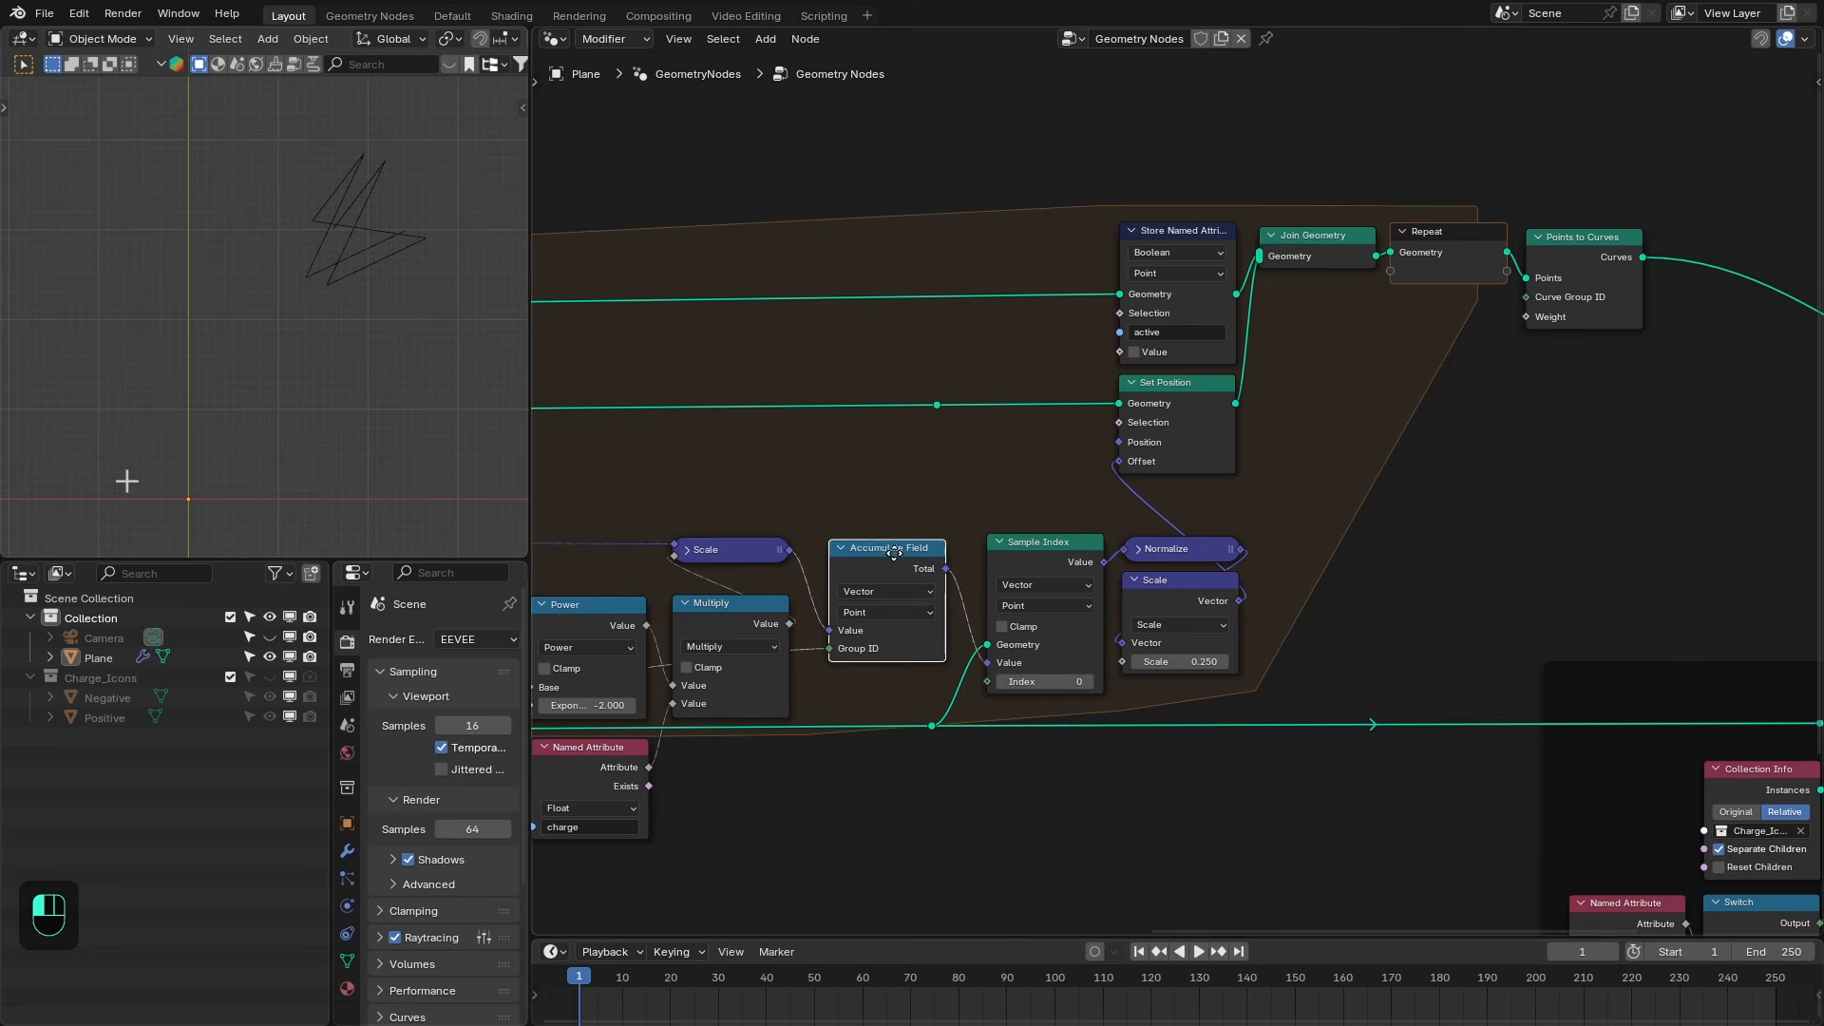
drag(1041, 541, 1037, 541)
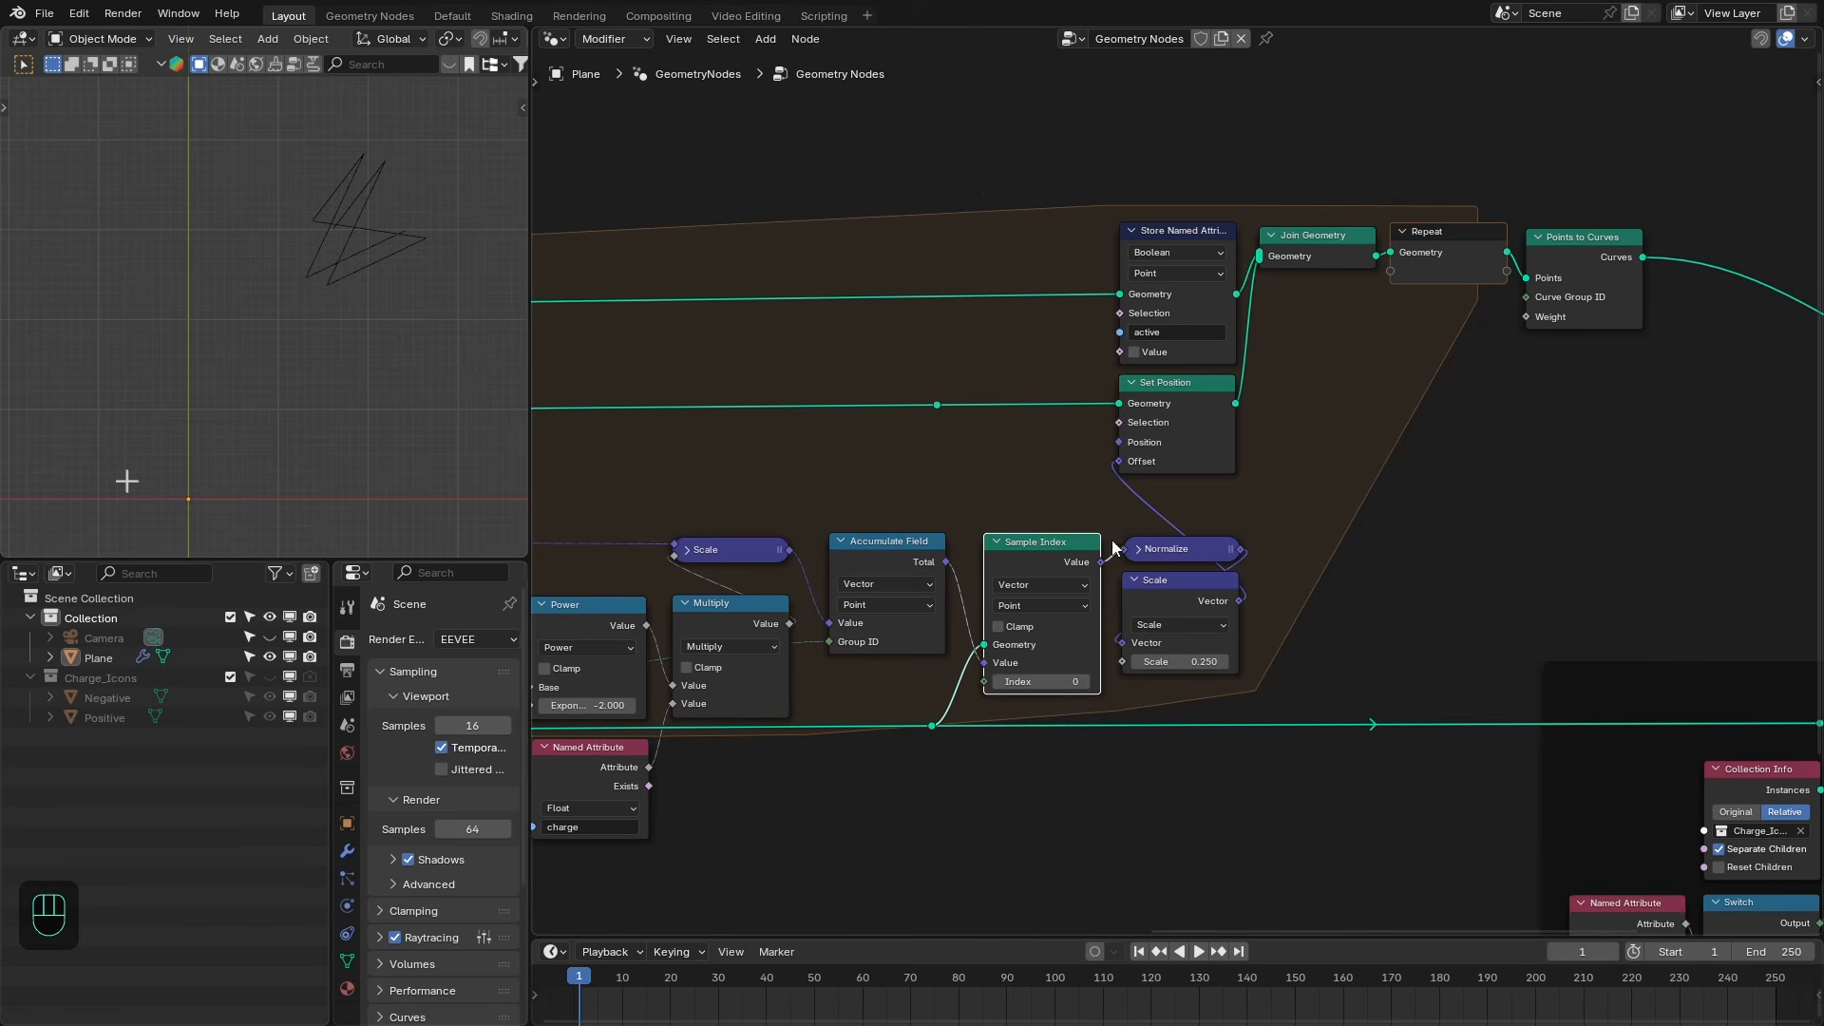
middle_drag(1317, 244, 1226, 285)
shift+middle_drag(329, 237, 292, 271)
scroll(1397, 374, up, 1)
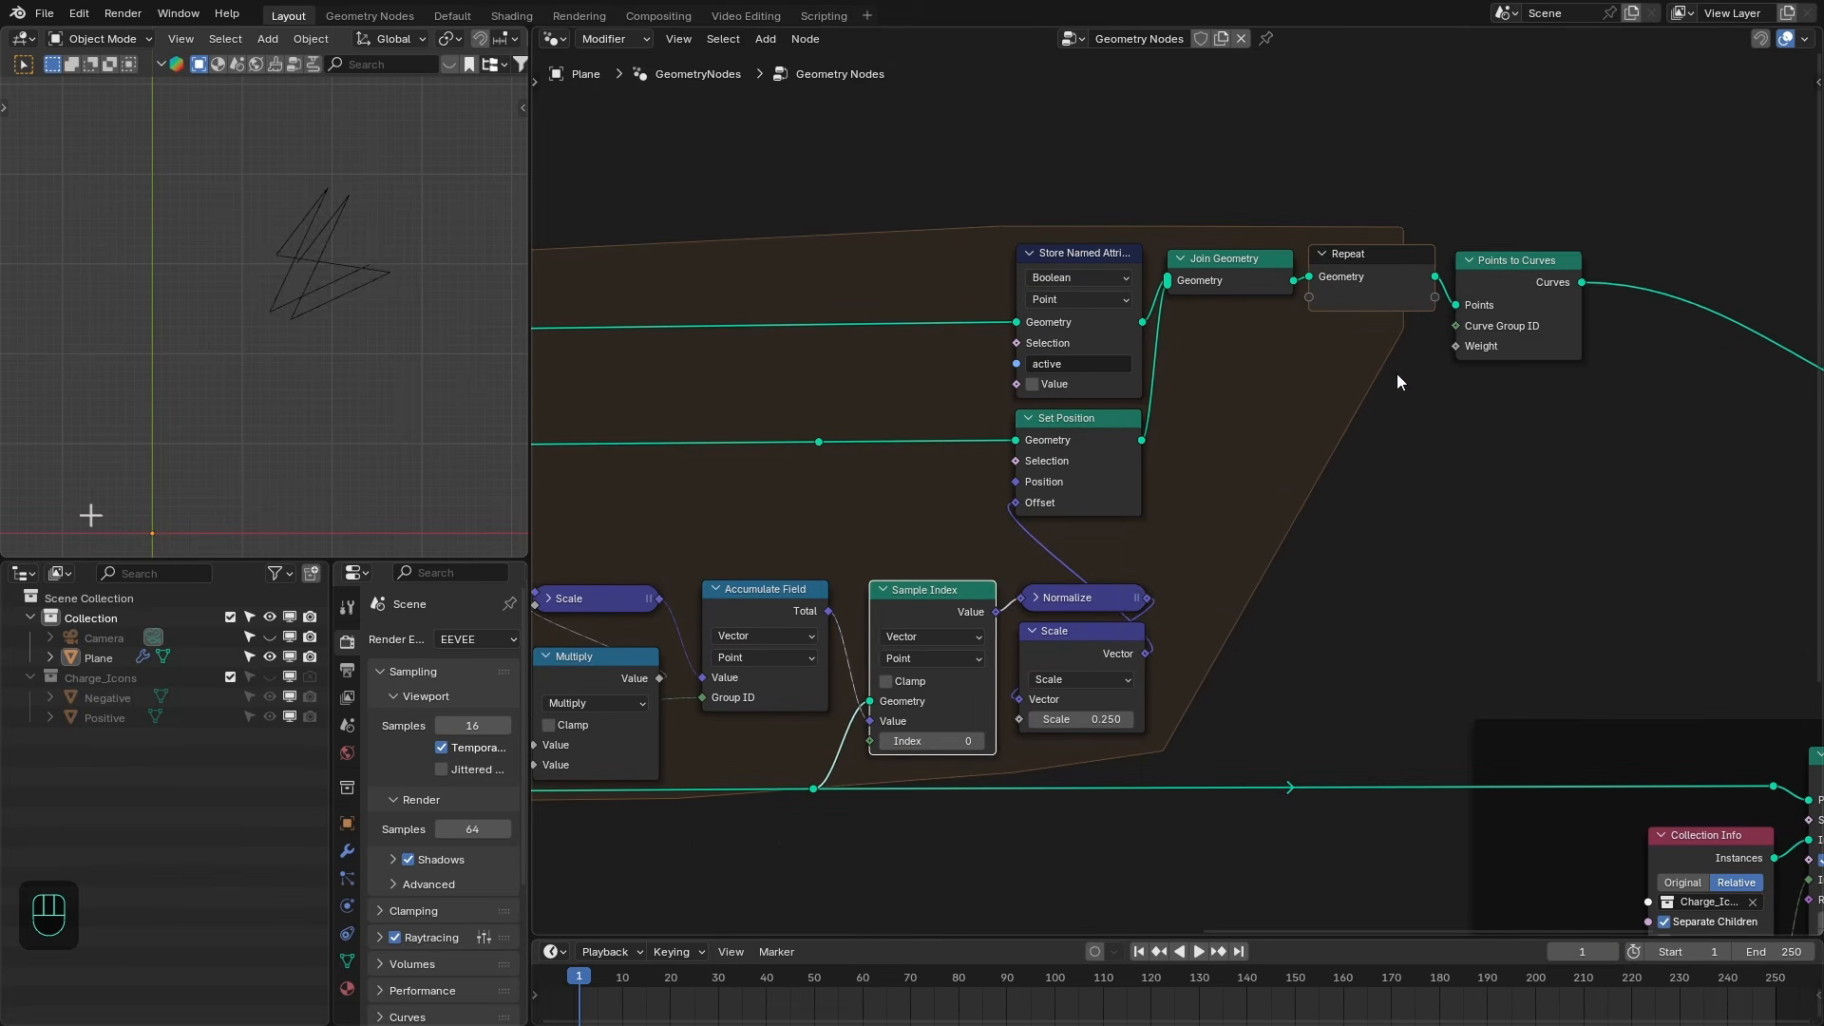
- Add a Named Attribute node reading p_id and connect it to the Points to Curves node's Curve Group ID
key(shift+a)
text(named)
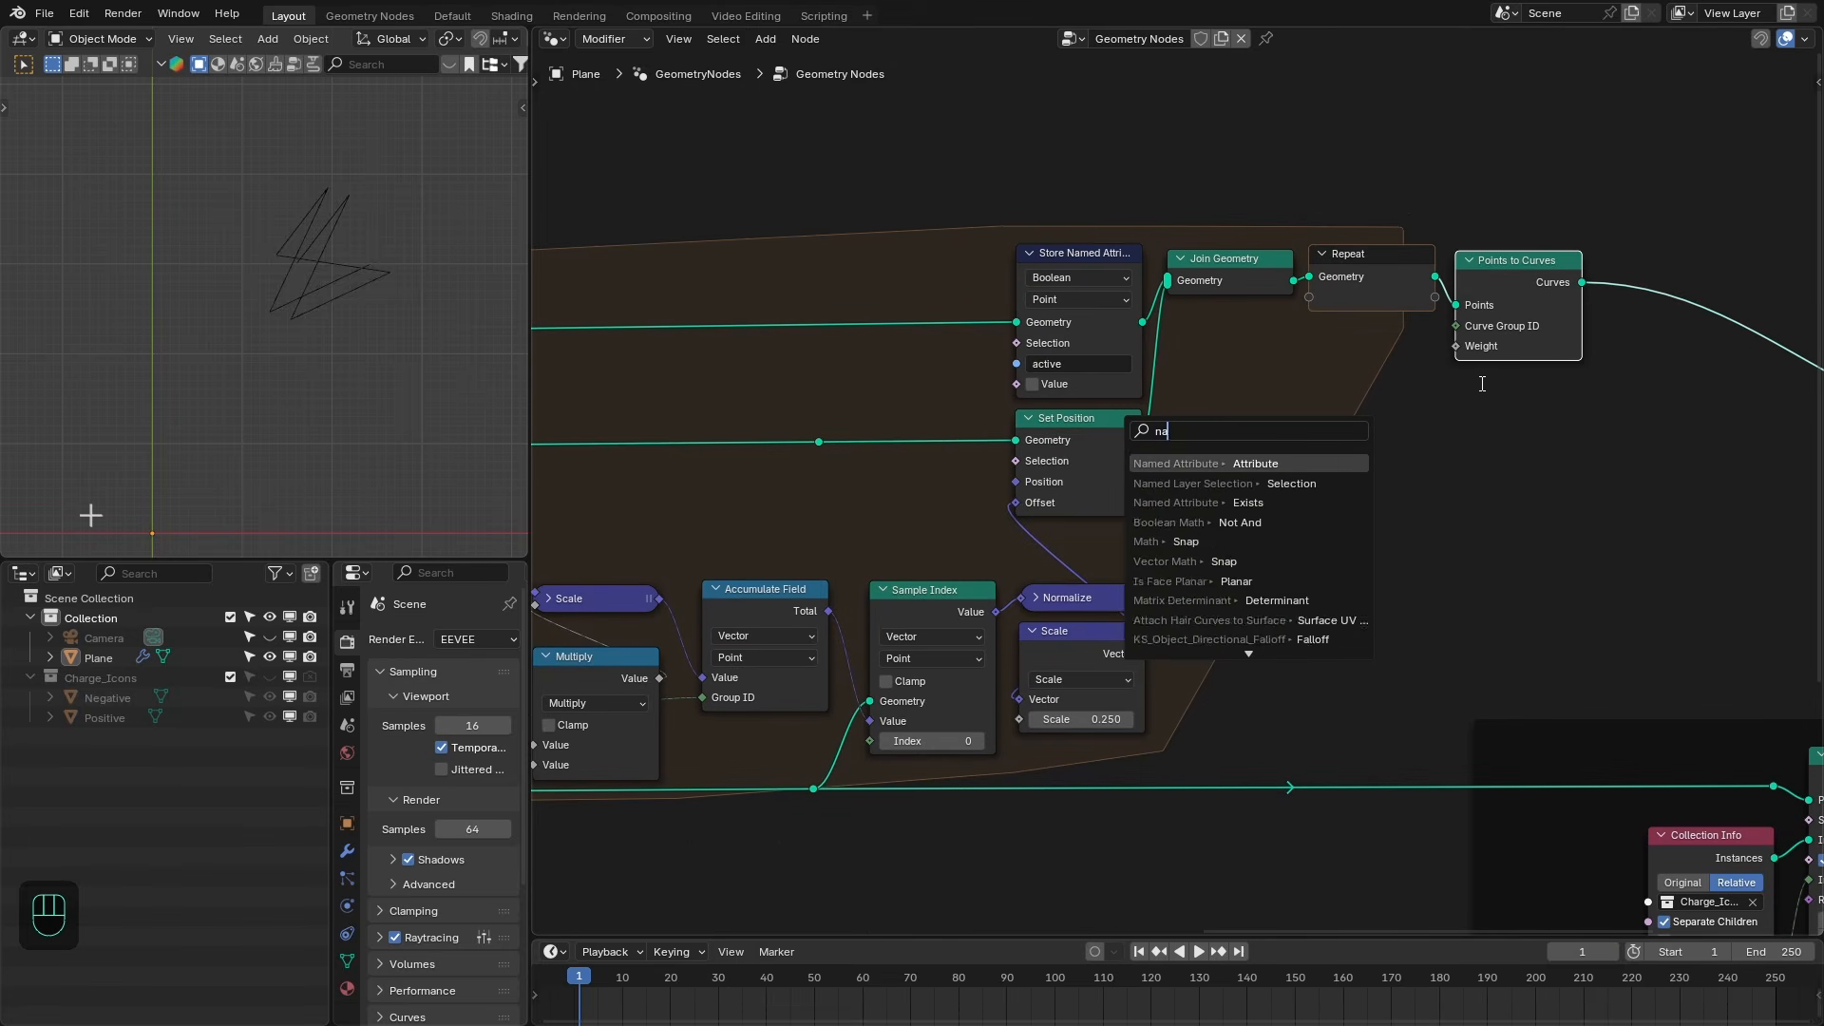
key(Return)
click(1377, 432)
click(1377, 432)
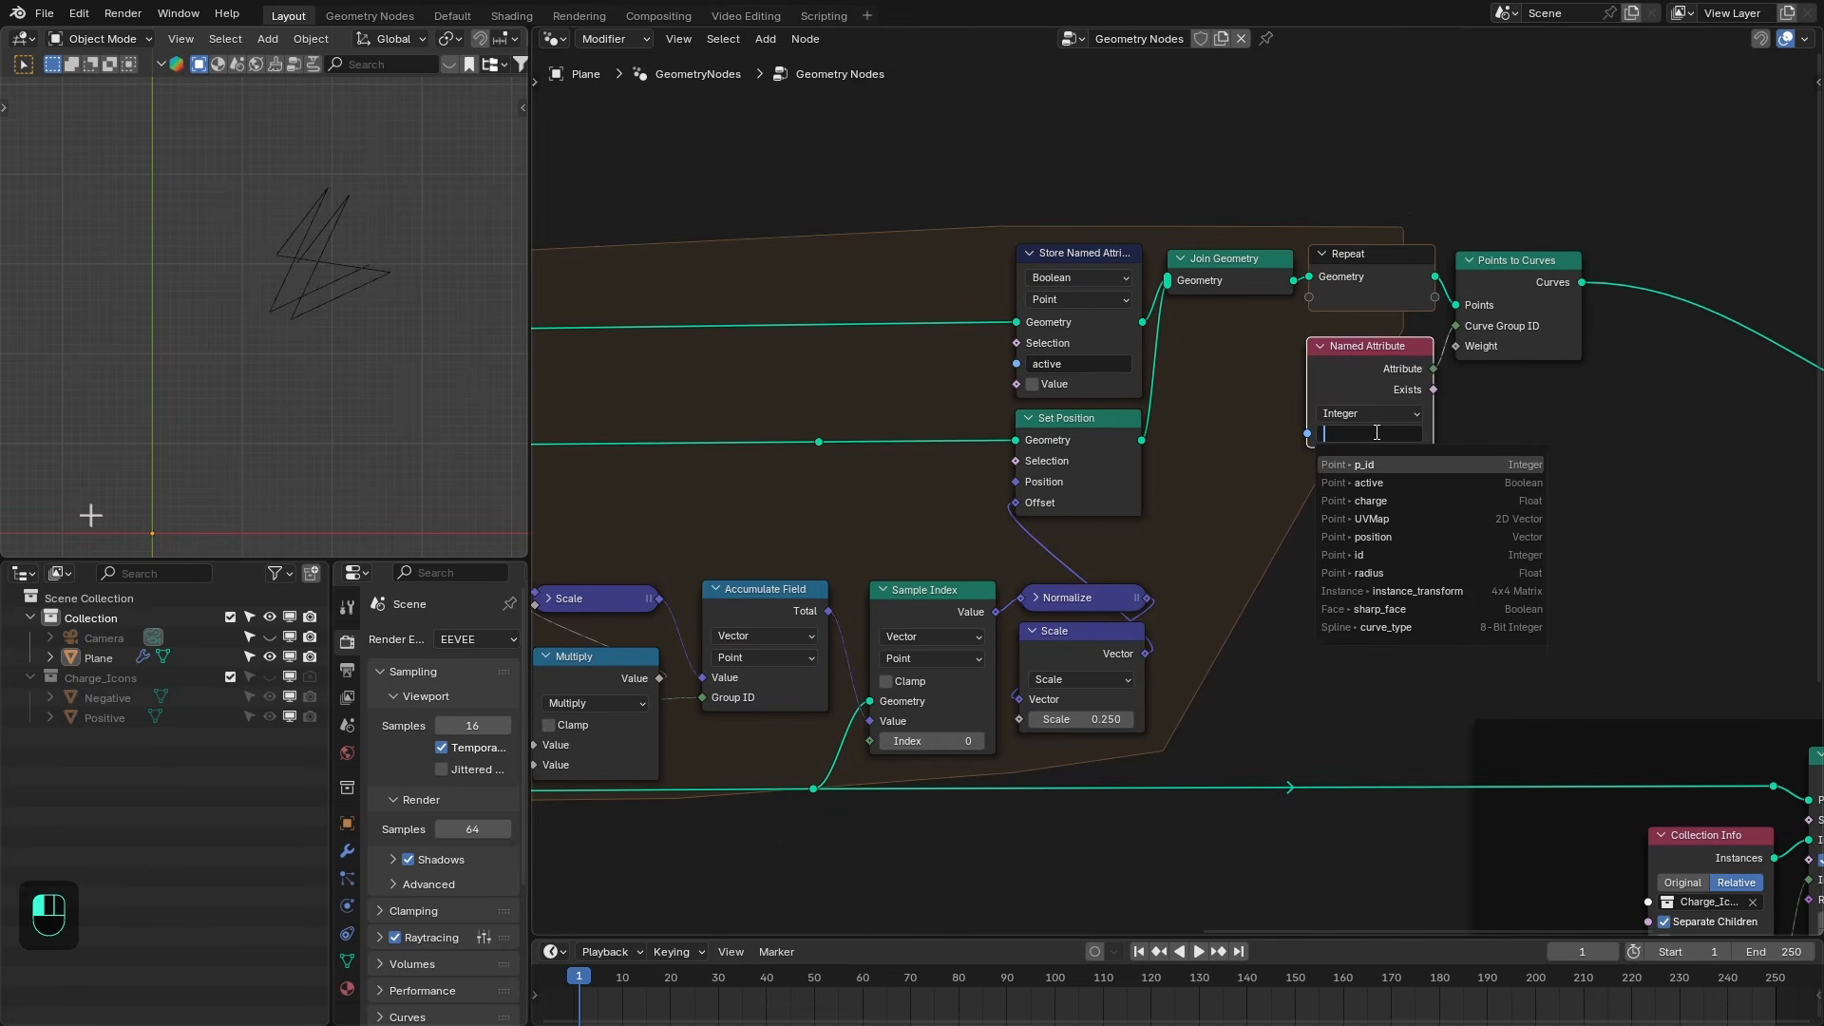
click(1375, 461)
drag(1376, 382, 1380, 369)
drag(1512, 305, 1525, 302)
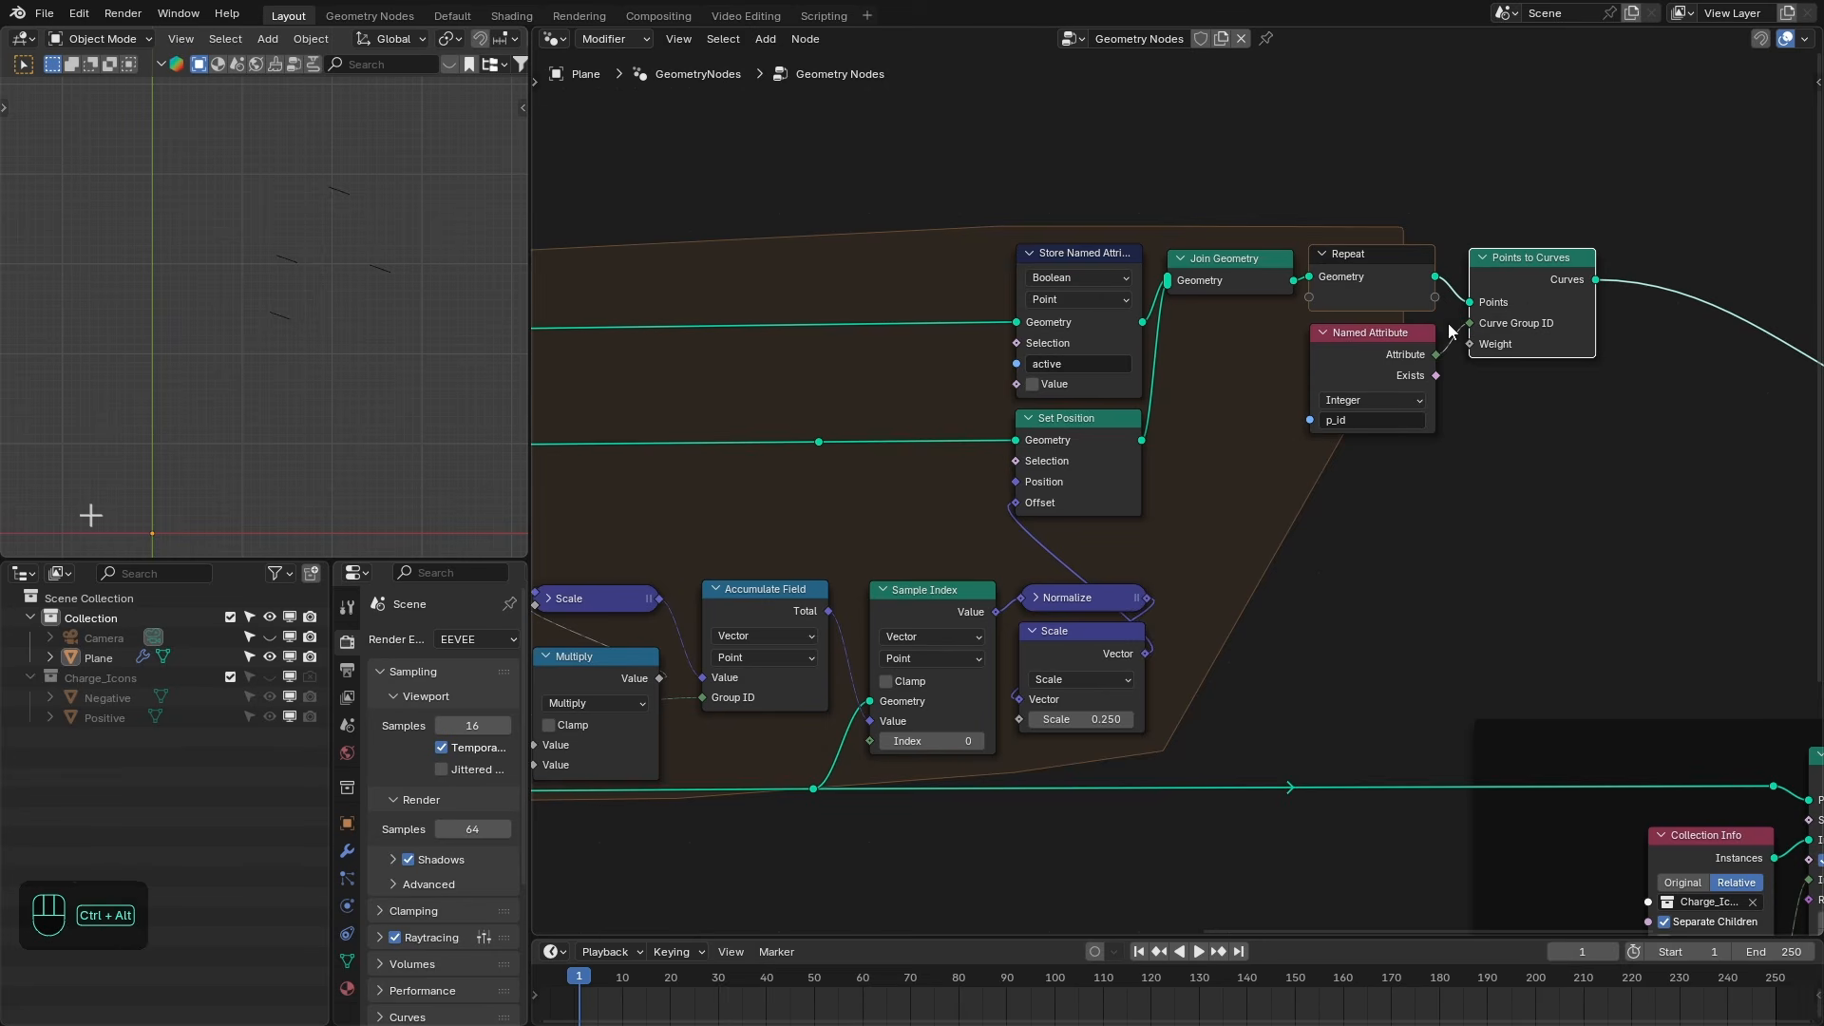
ctrl+right_drag(1450, 329, 1465, 367)
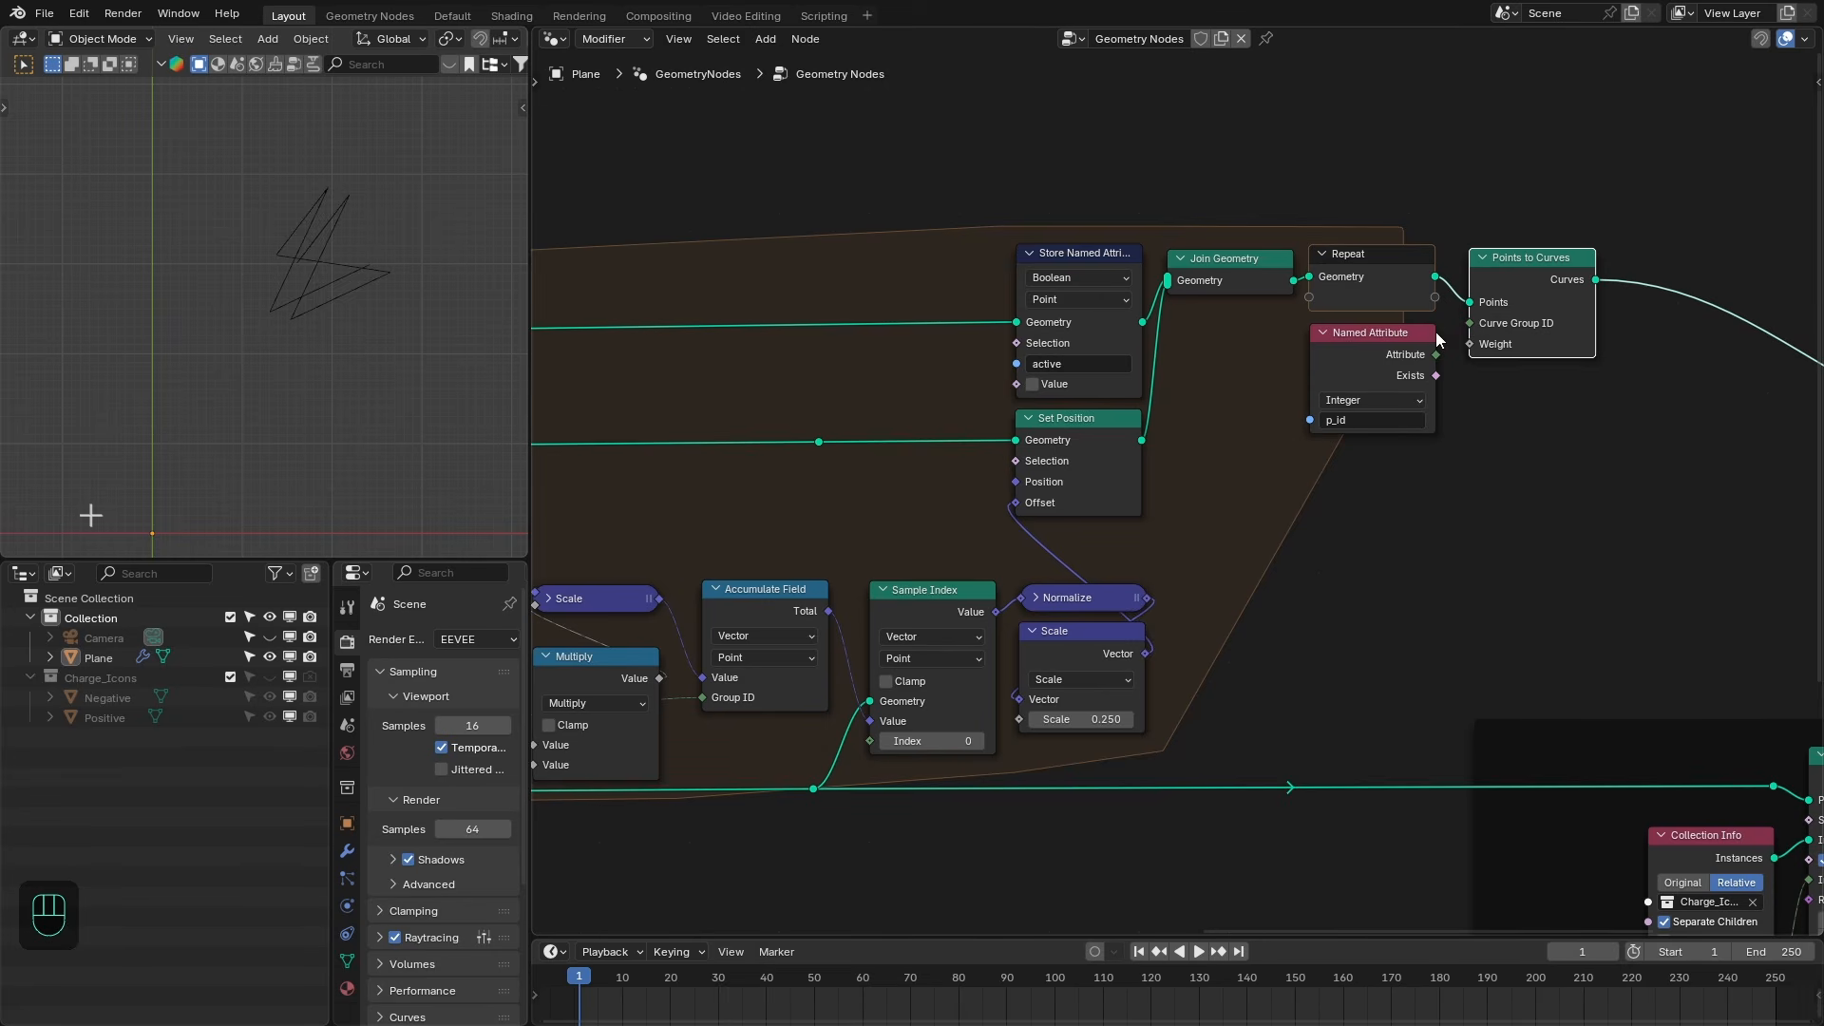
drag(1436, 354, 1470, 323)
- Edit the Repeat zone's Iterations value to extend the field lines
scroll(1320, 239, down, 3)
middle_drag(1378, 247, 1605, 375)
scroll(858, 283, down, 3)
middle_drag(858, 283, 1343, 338)
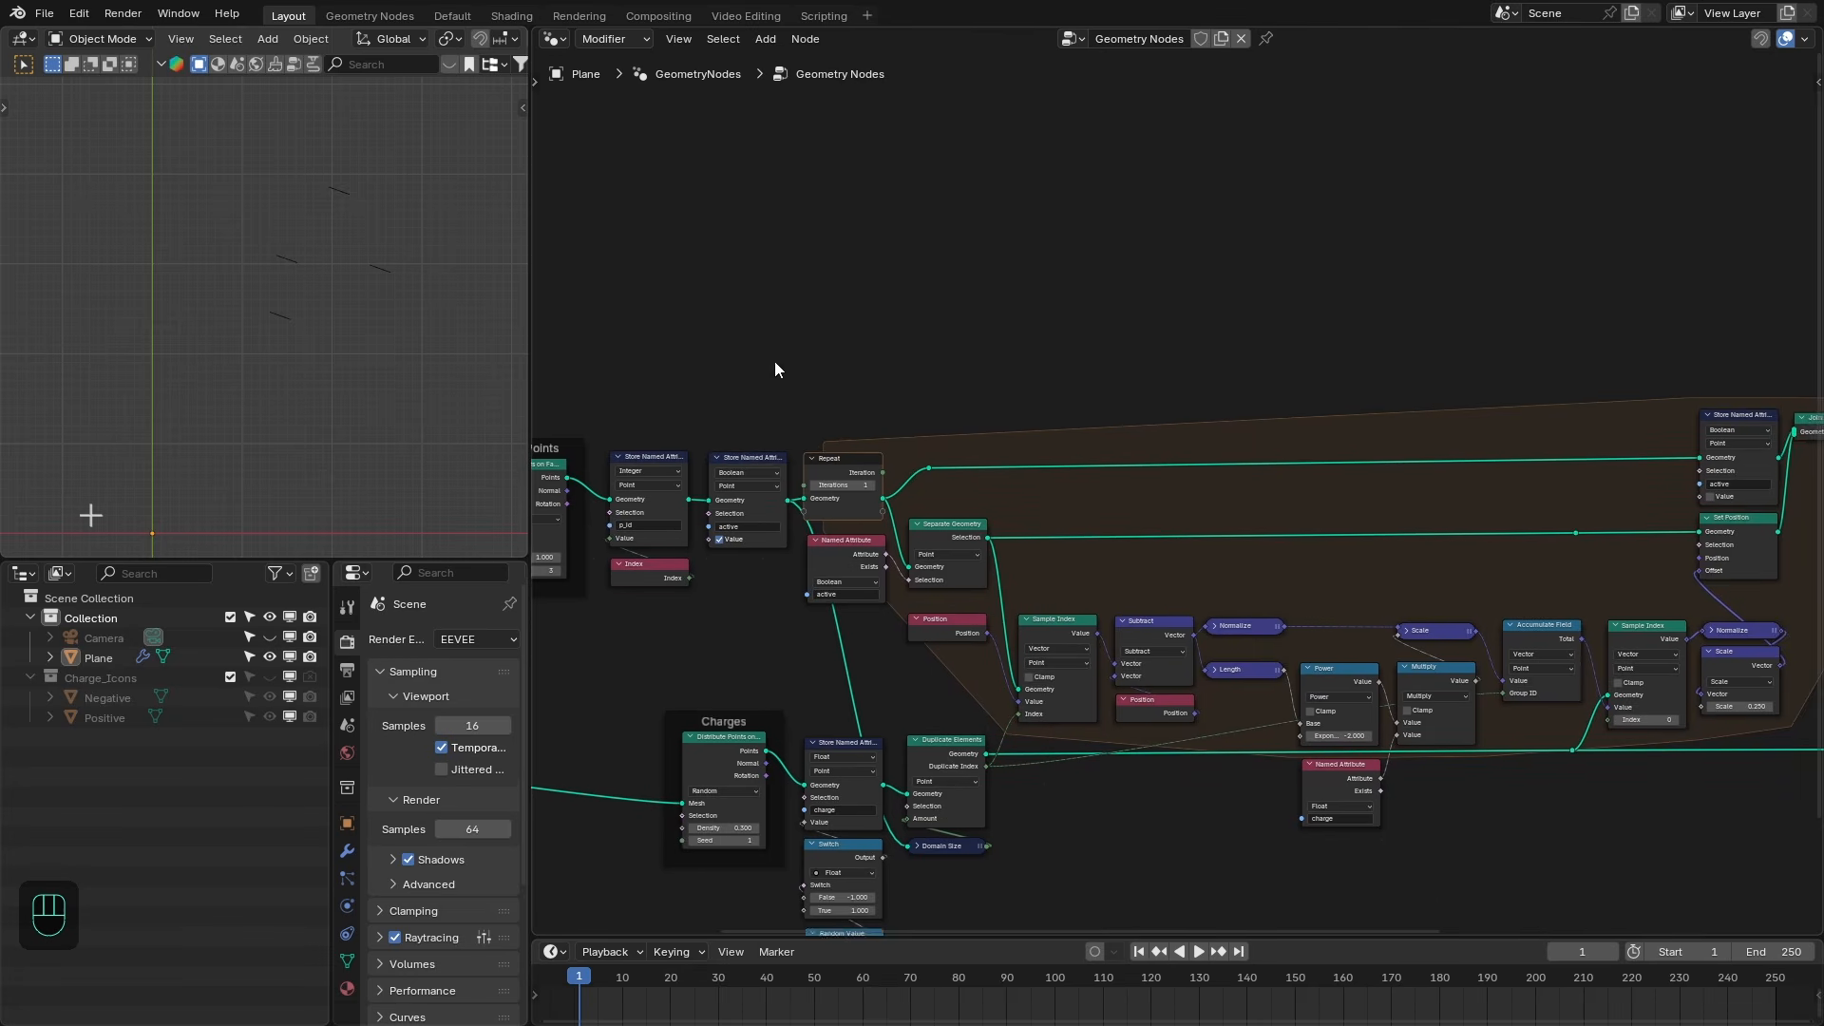
middle_drag(775, 370, 831, 374)
click(901, 489)
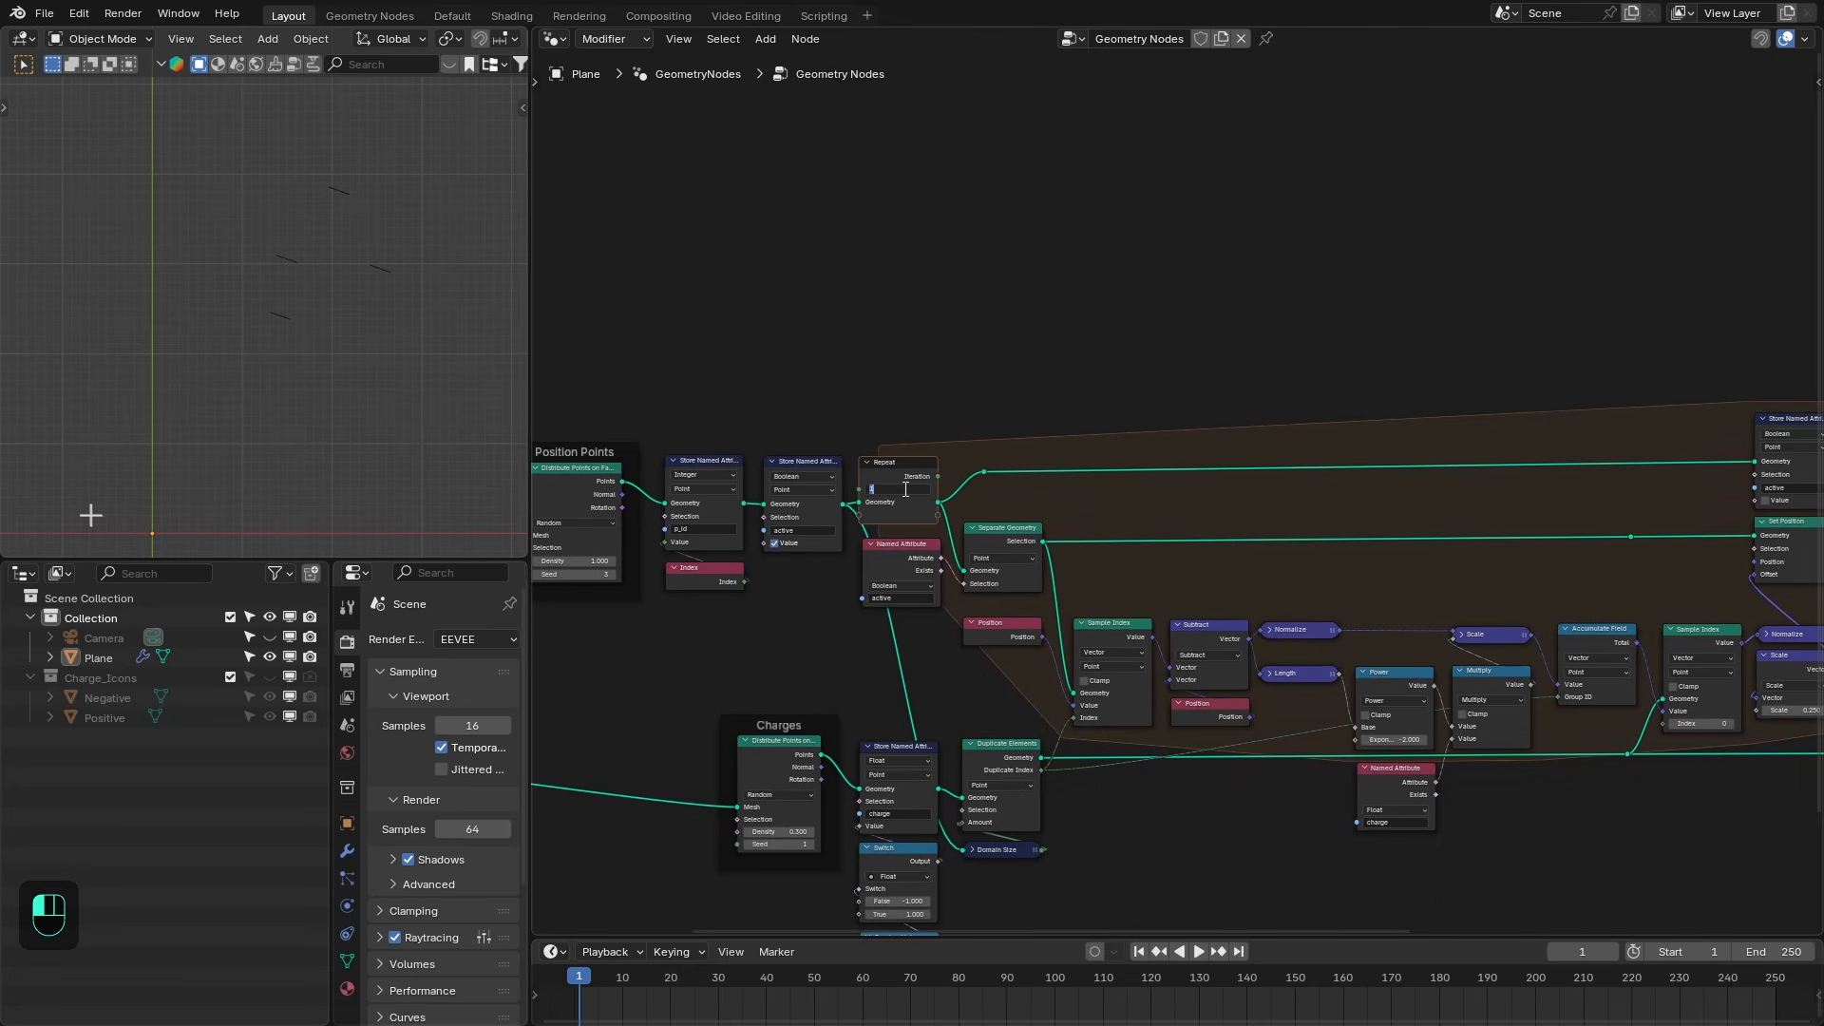
key(Return)
scroll(1344, 395, down, 2)
middle_drag(1349, 394, 670, 414)
scroll(1206, 505, up, 8)
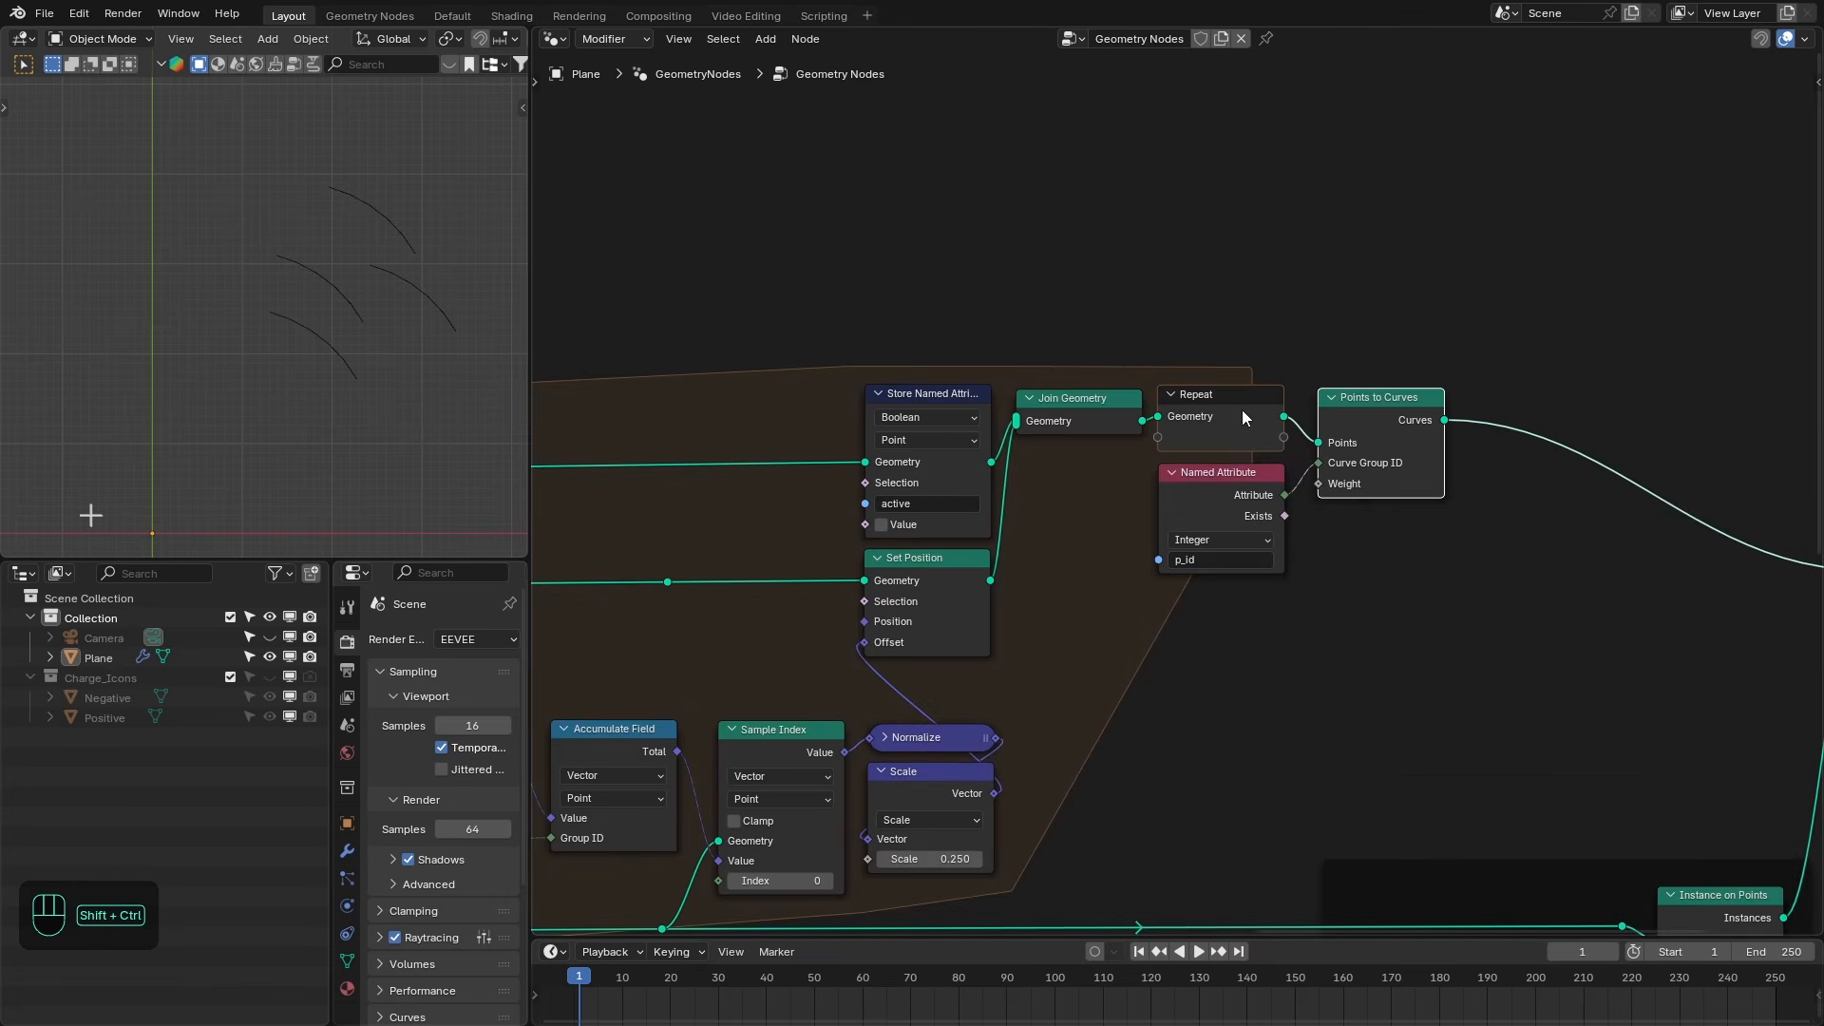
- Preview the Repeat zone's output in a Viewer node and inspect the test points in the maximized viewport
ctrl+shift+click(1241, 409)
ctrl+shift+click(1263, 506)
key(ctrl+space)
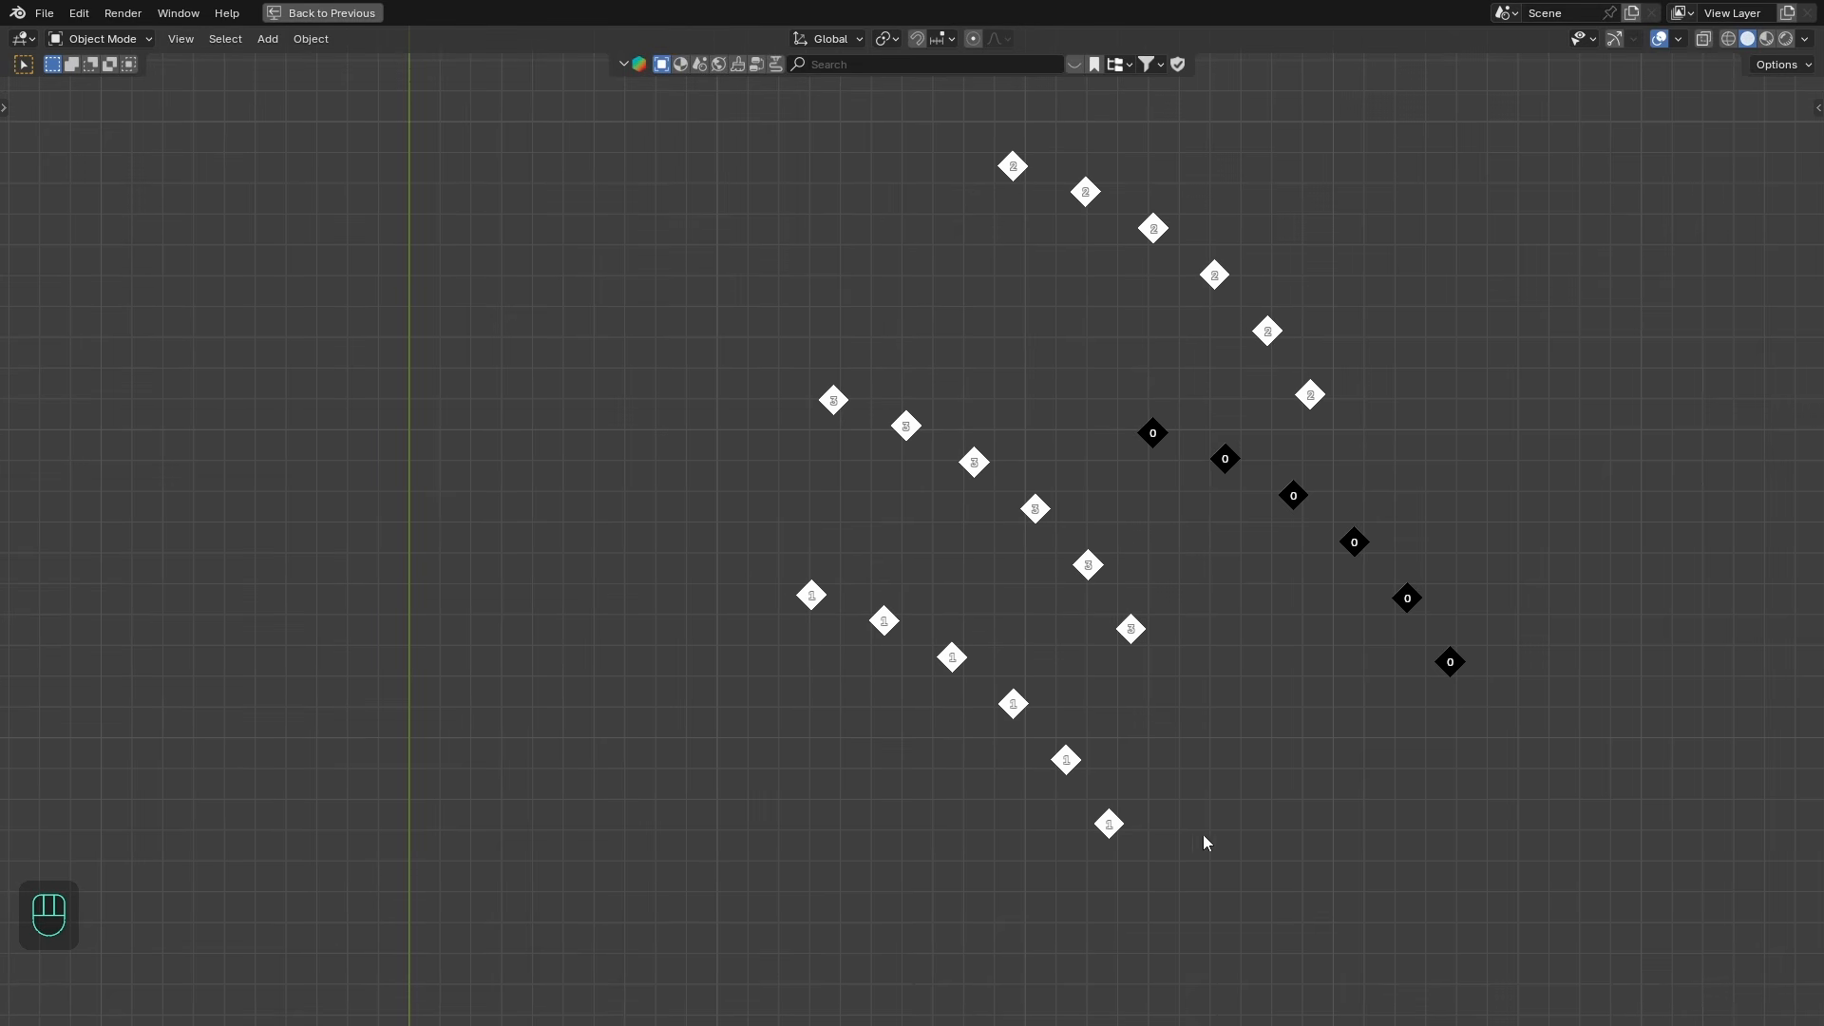
key(ctrl+space)
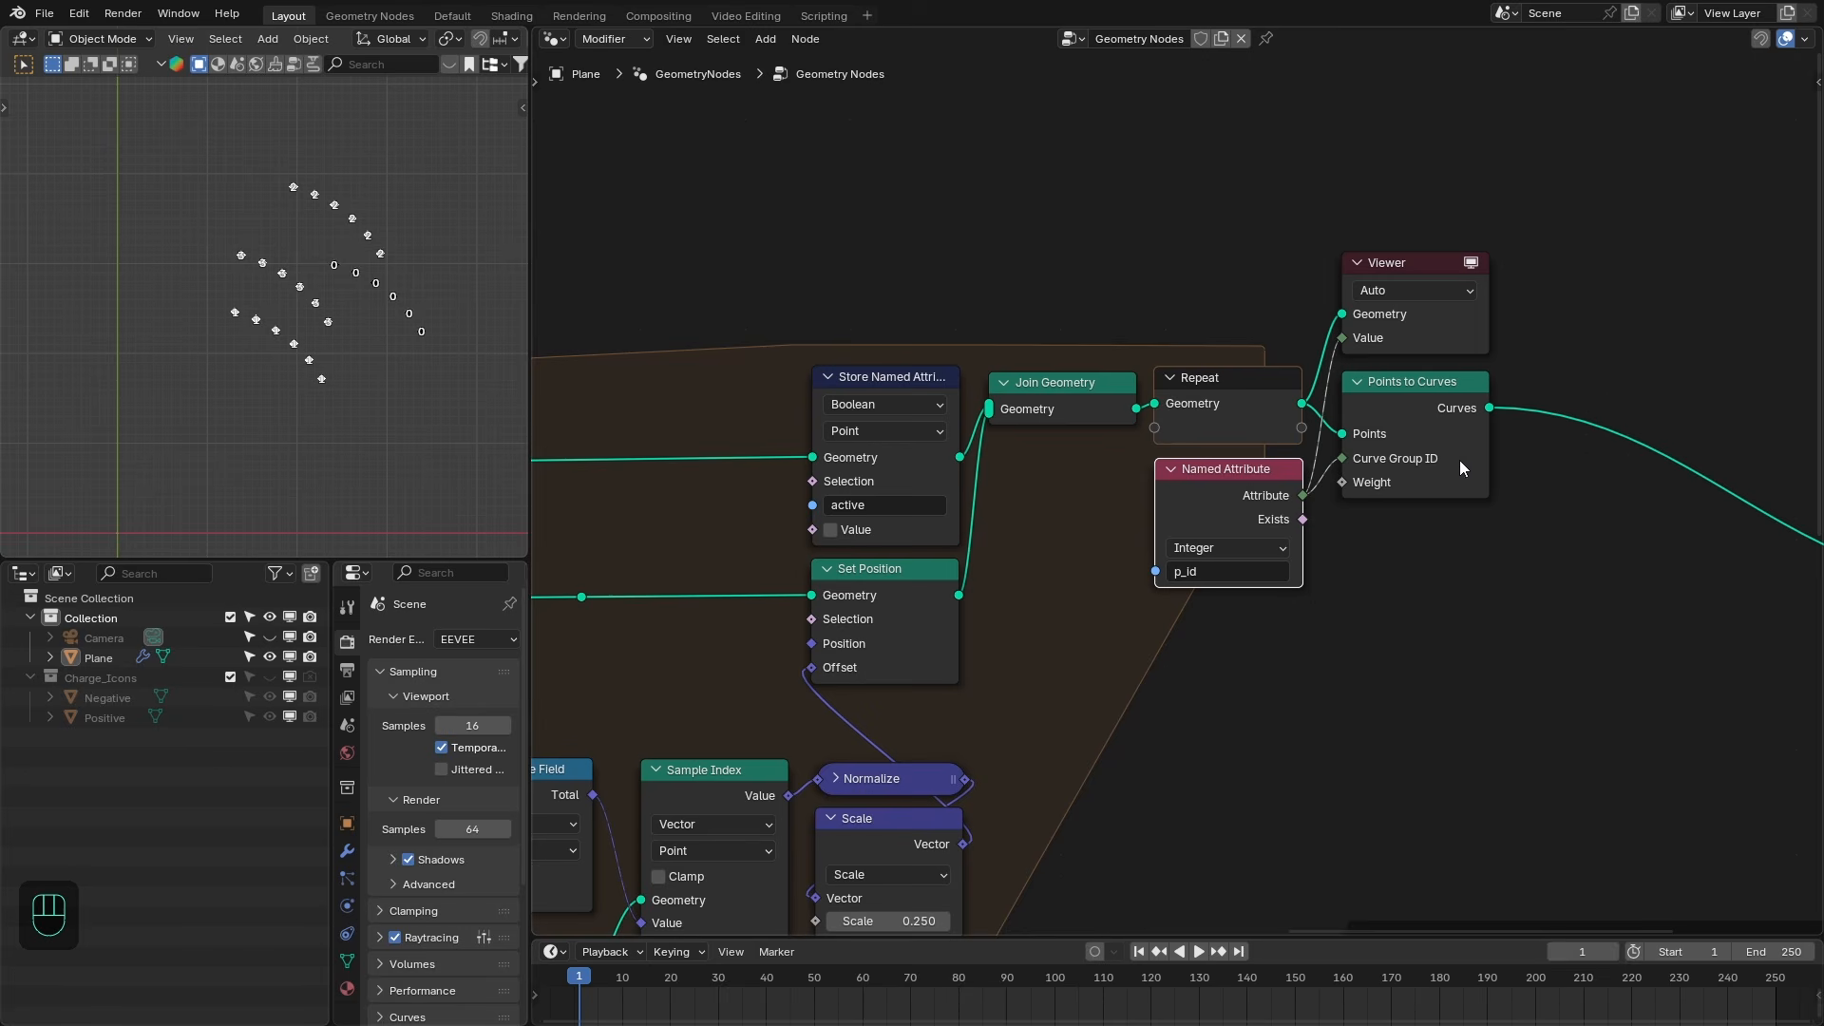
scroll(399, 316, up, 2)
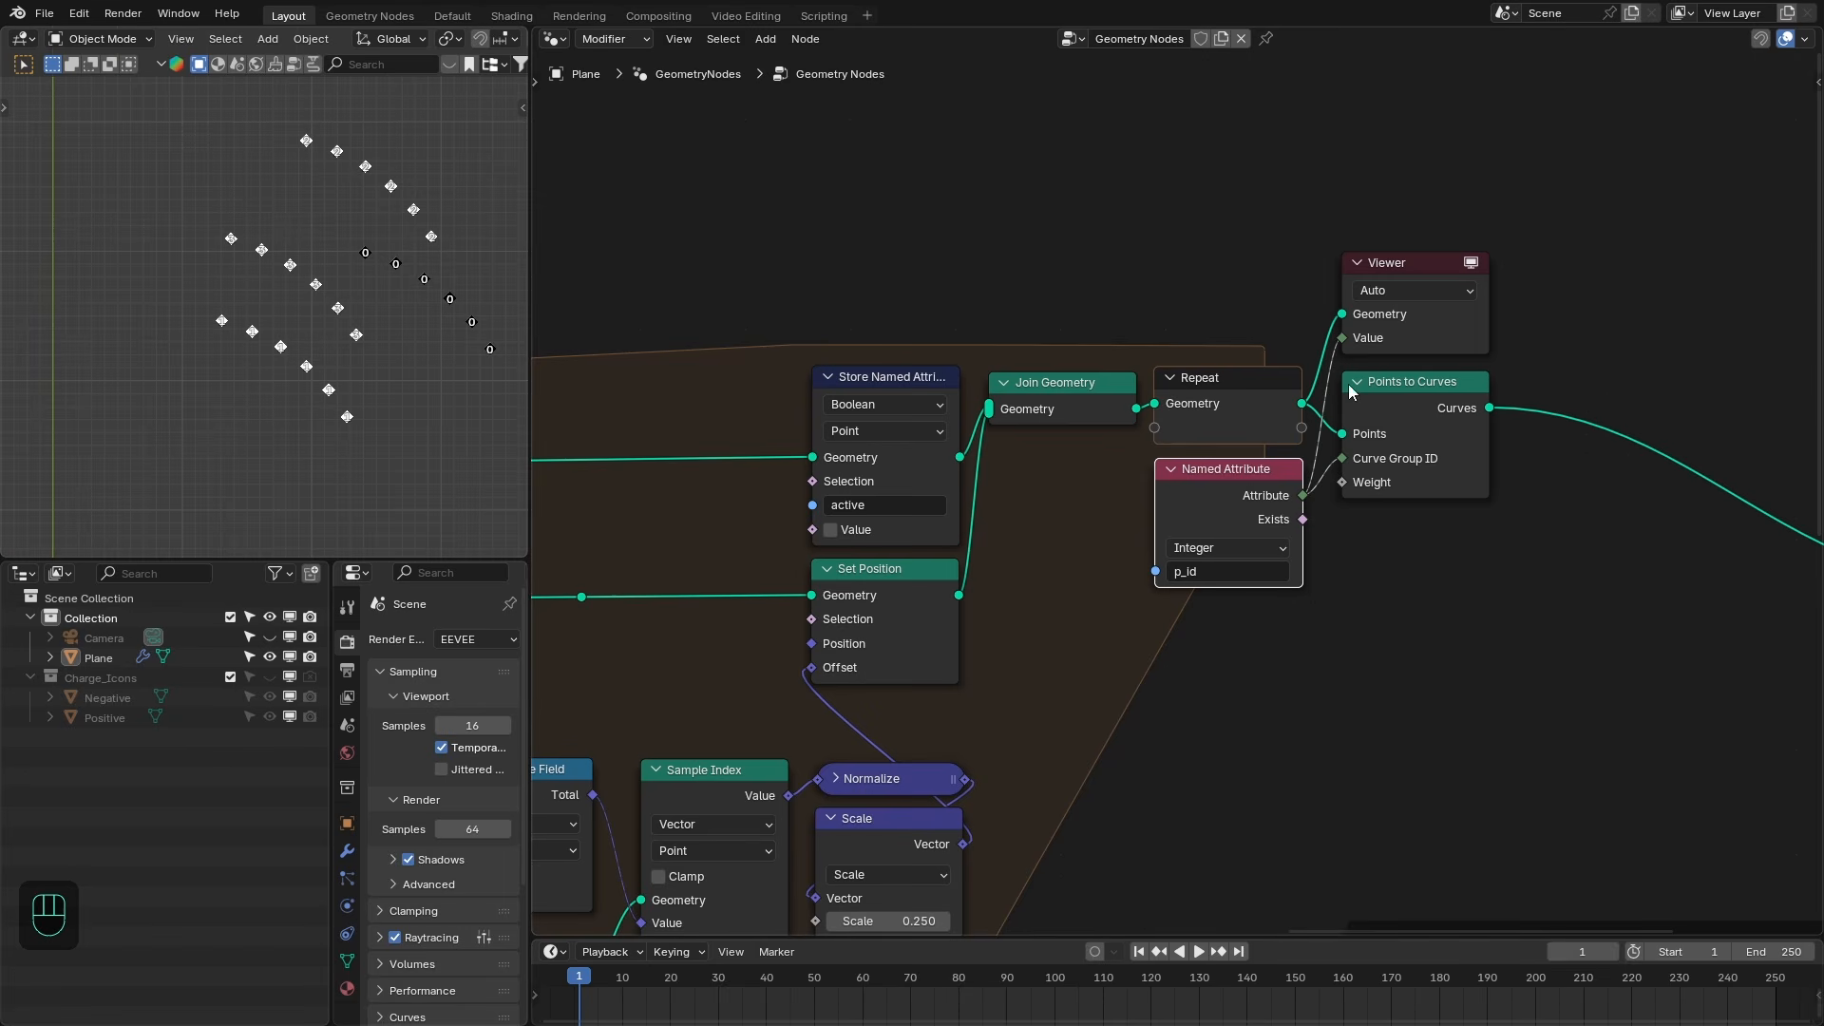
- Delete the Viewer node and move the p_id Named Attribute node below Points to Curves
click(1401, 330)
key(x)
drag(1216, 469, 1399, 519)
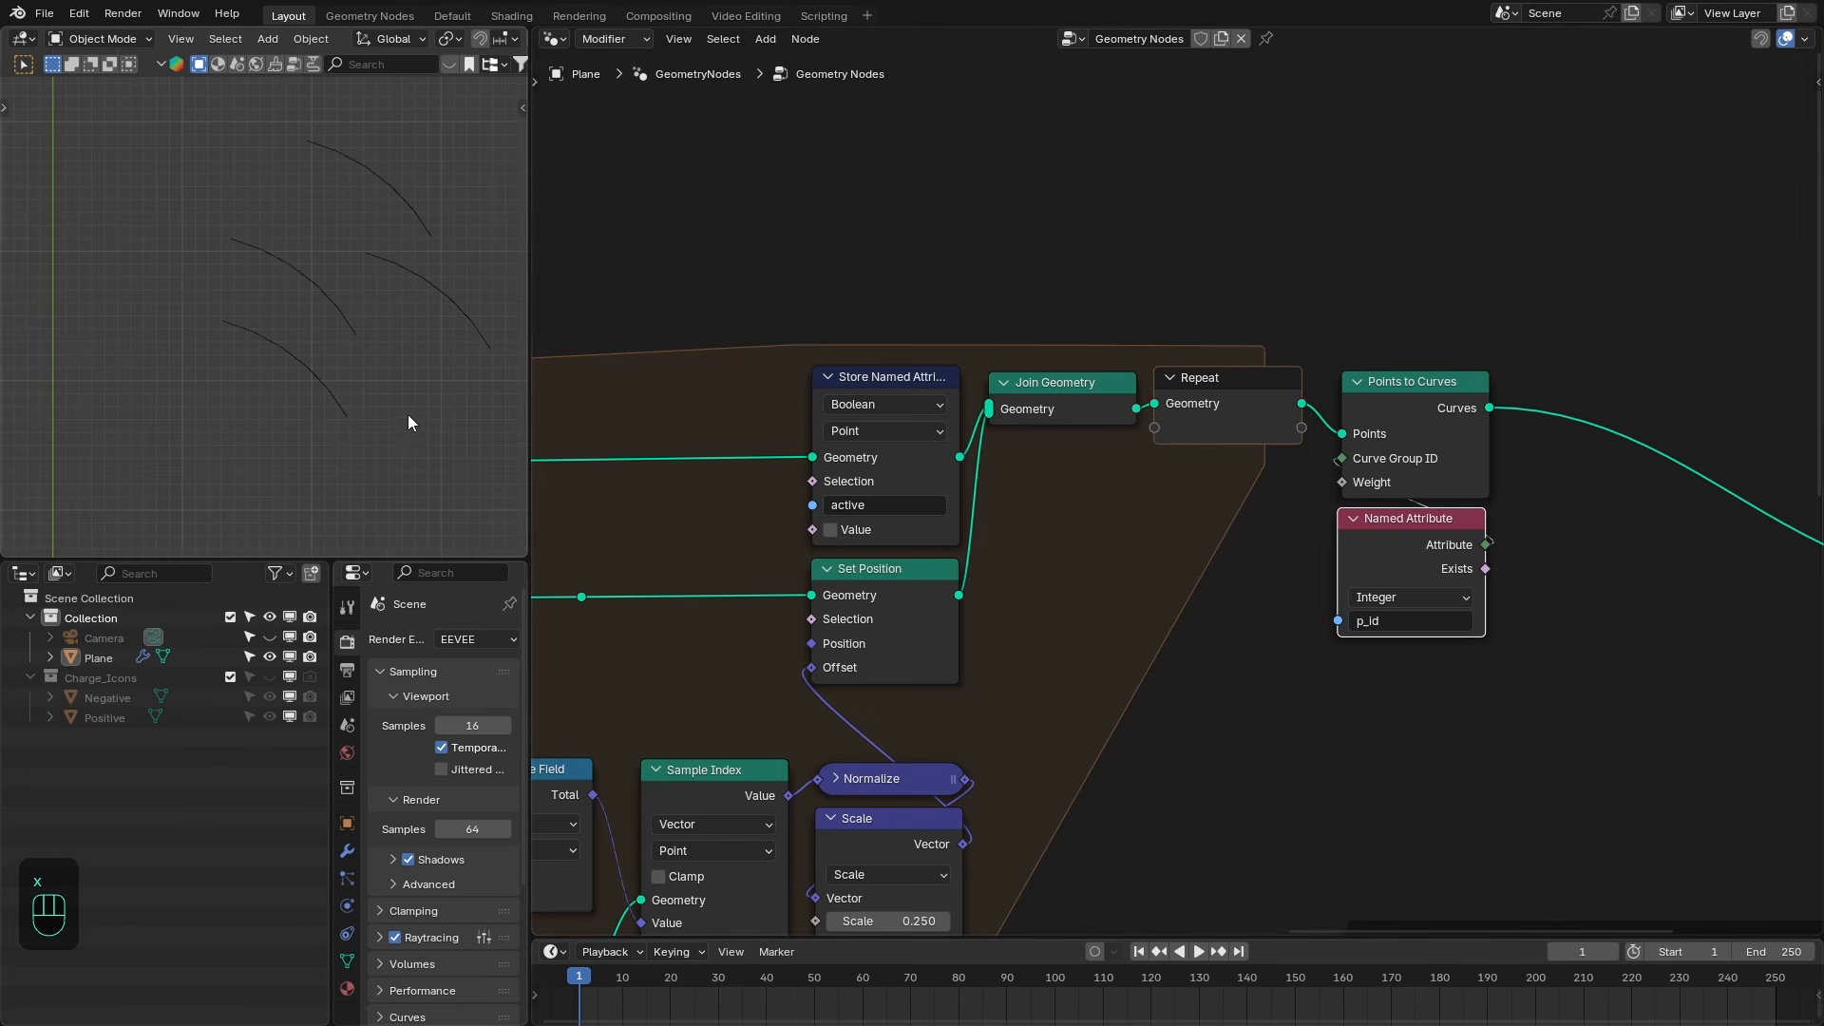
- Add an Index node and connect it to the Index input of the last Sample Index node in the field chain
scroll(353, 367, down, 2)
key(Home)
text(1)
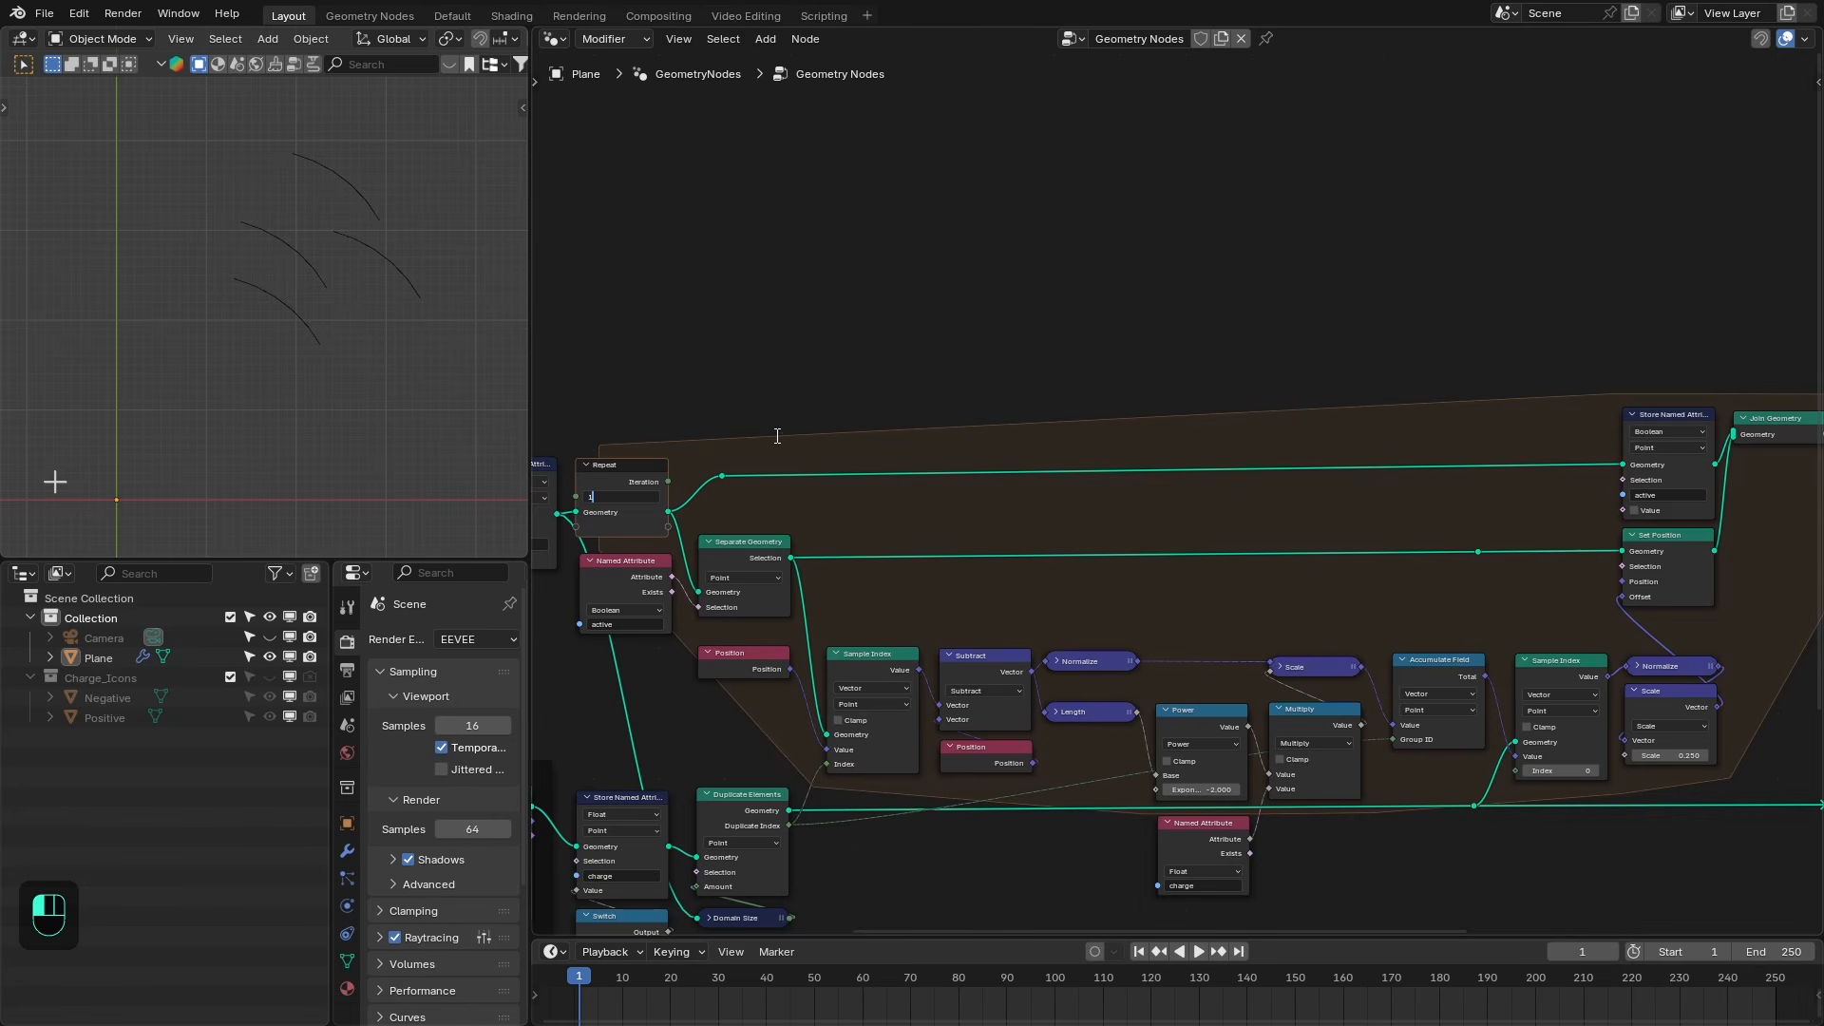
text(0)
key(Return)
middle_drag(1312, 580, 885, 425)
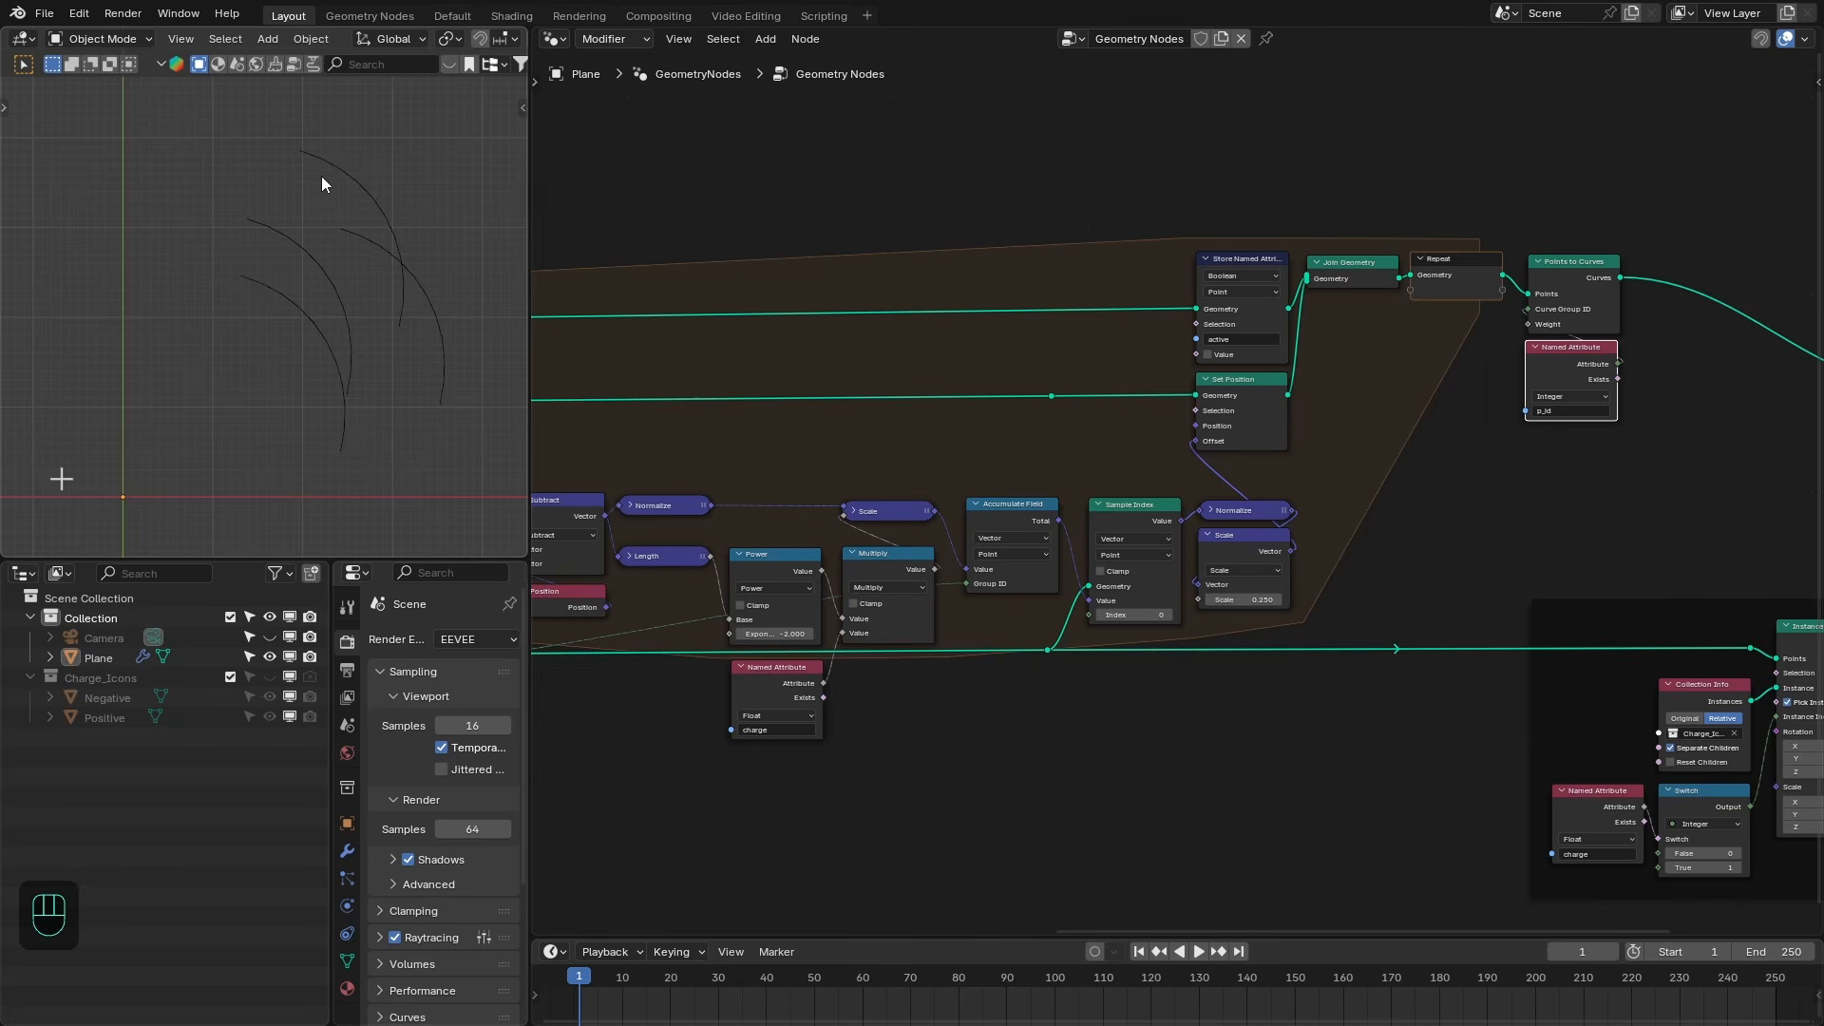
scroll(1178, 638, up, 1)
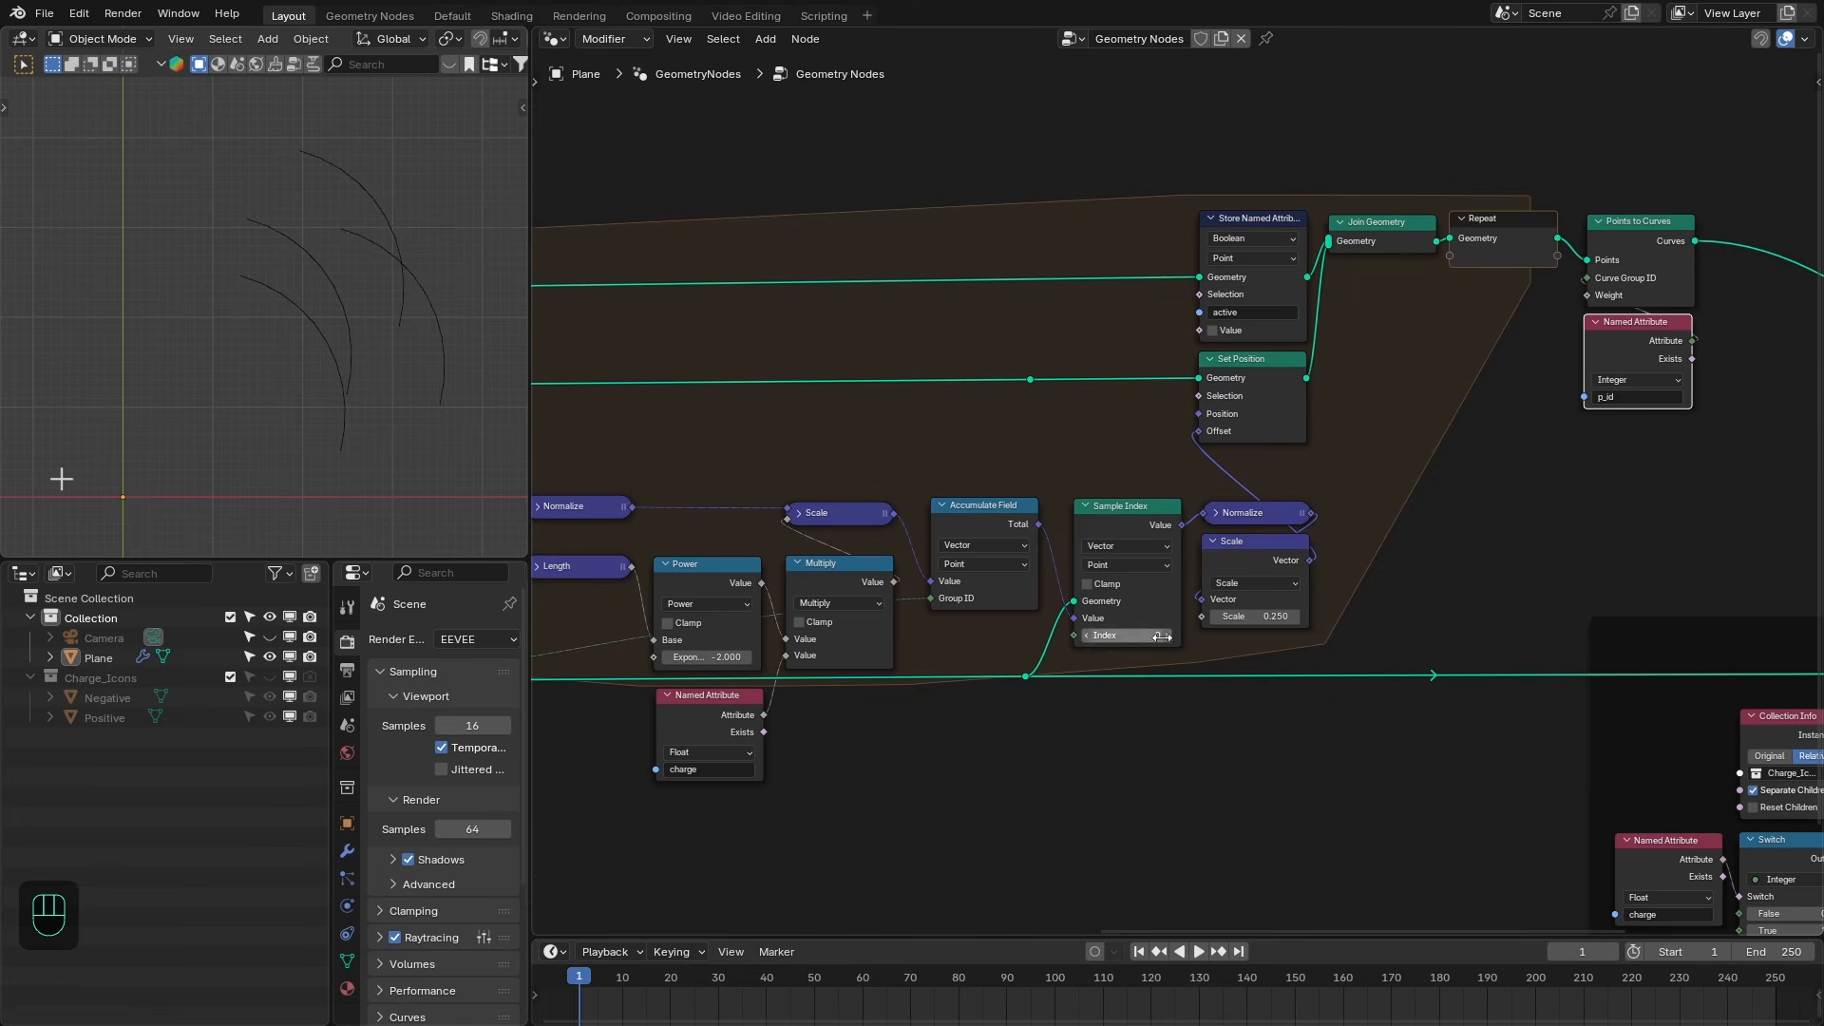
click(1167, 635)
click(1168, 635)
click(1168, 635)
click(1086, 635)
click(1086, 635)
click(1086, 635)
middle_drag(1086, 638, 1188, 658)
drag(1222, 701, 1224, 703)
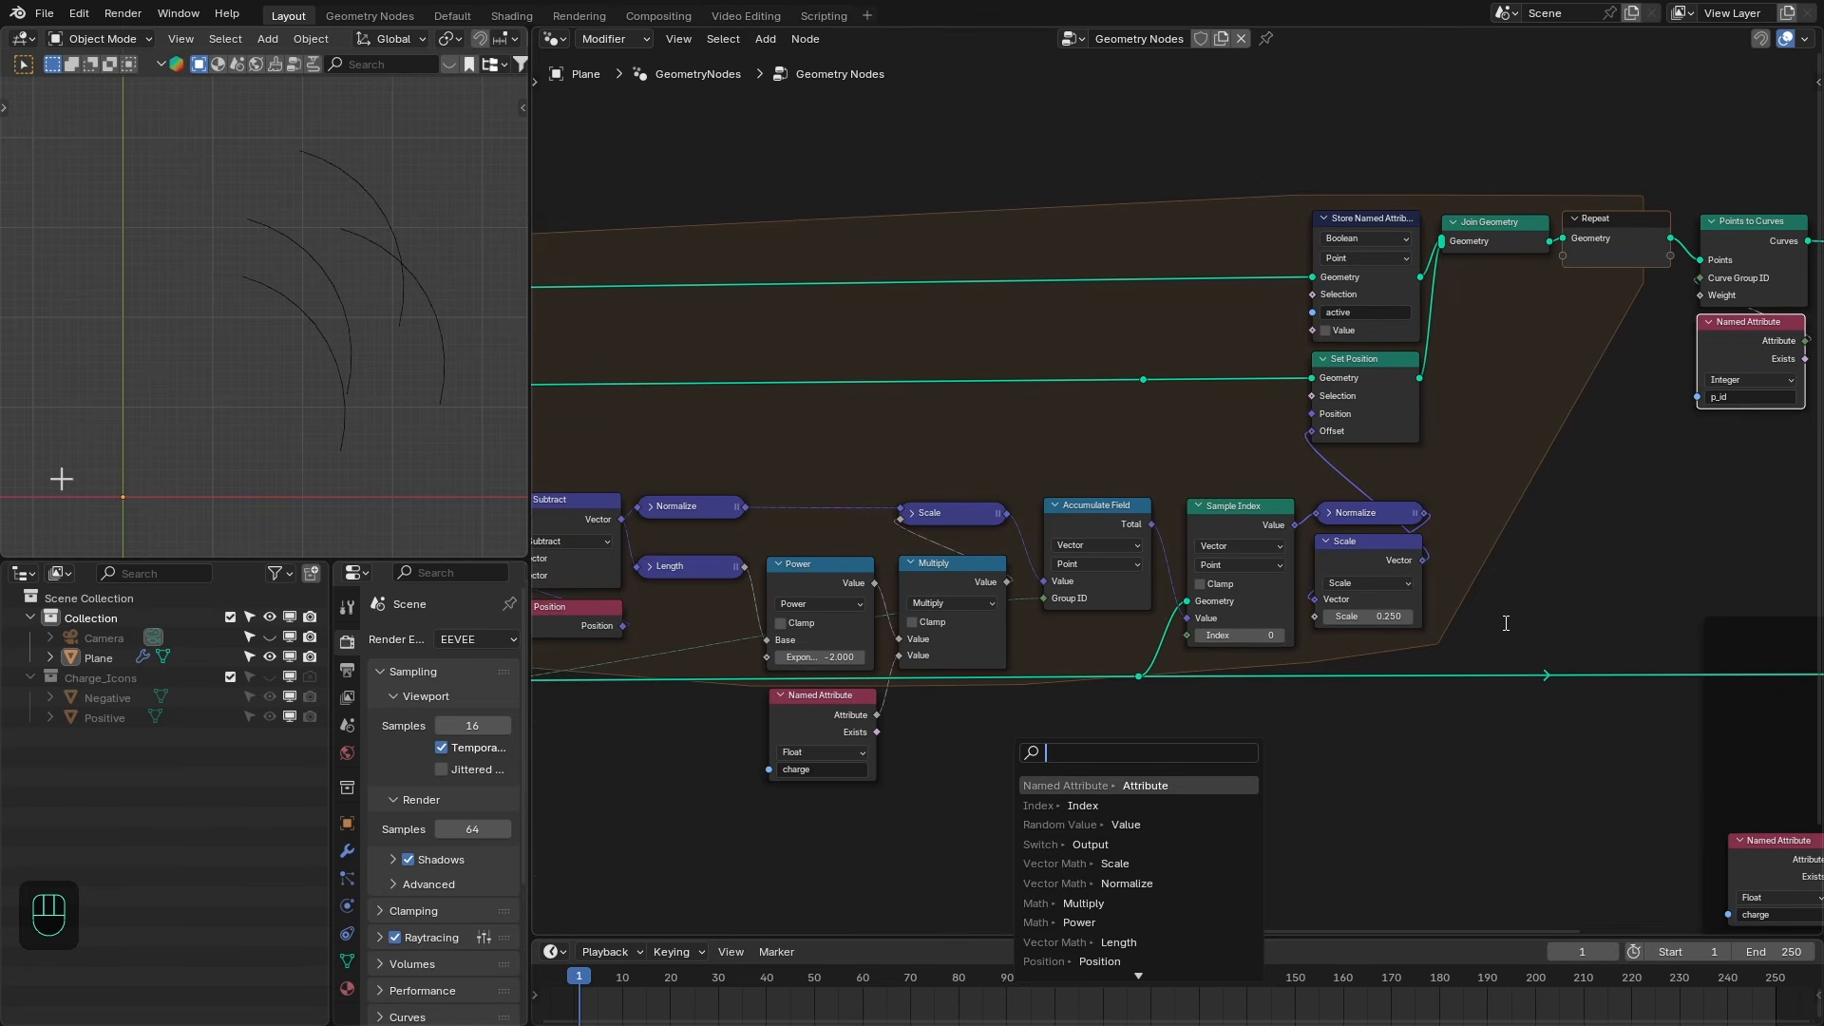
text(index)
key(Return)
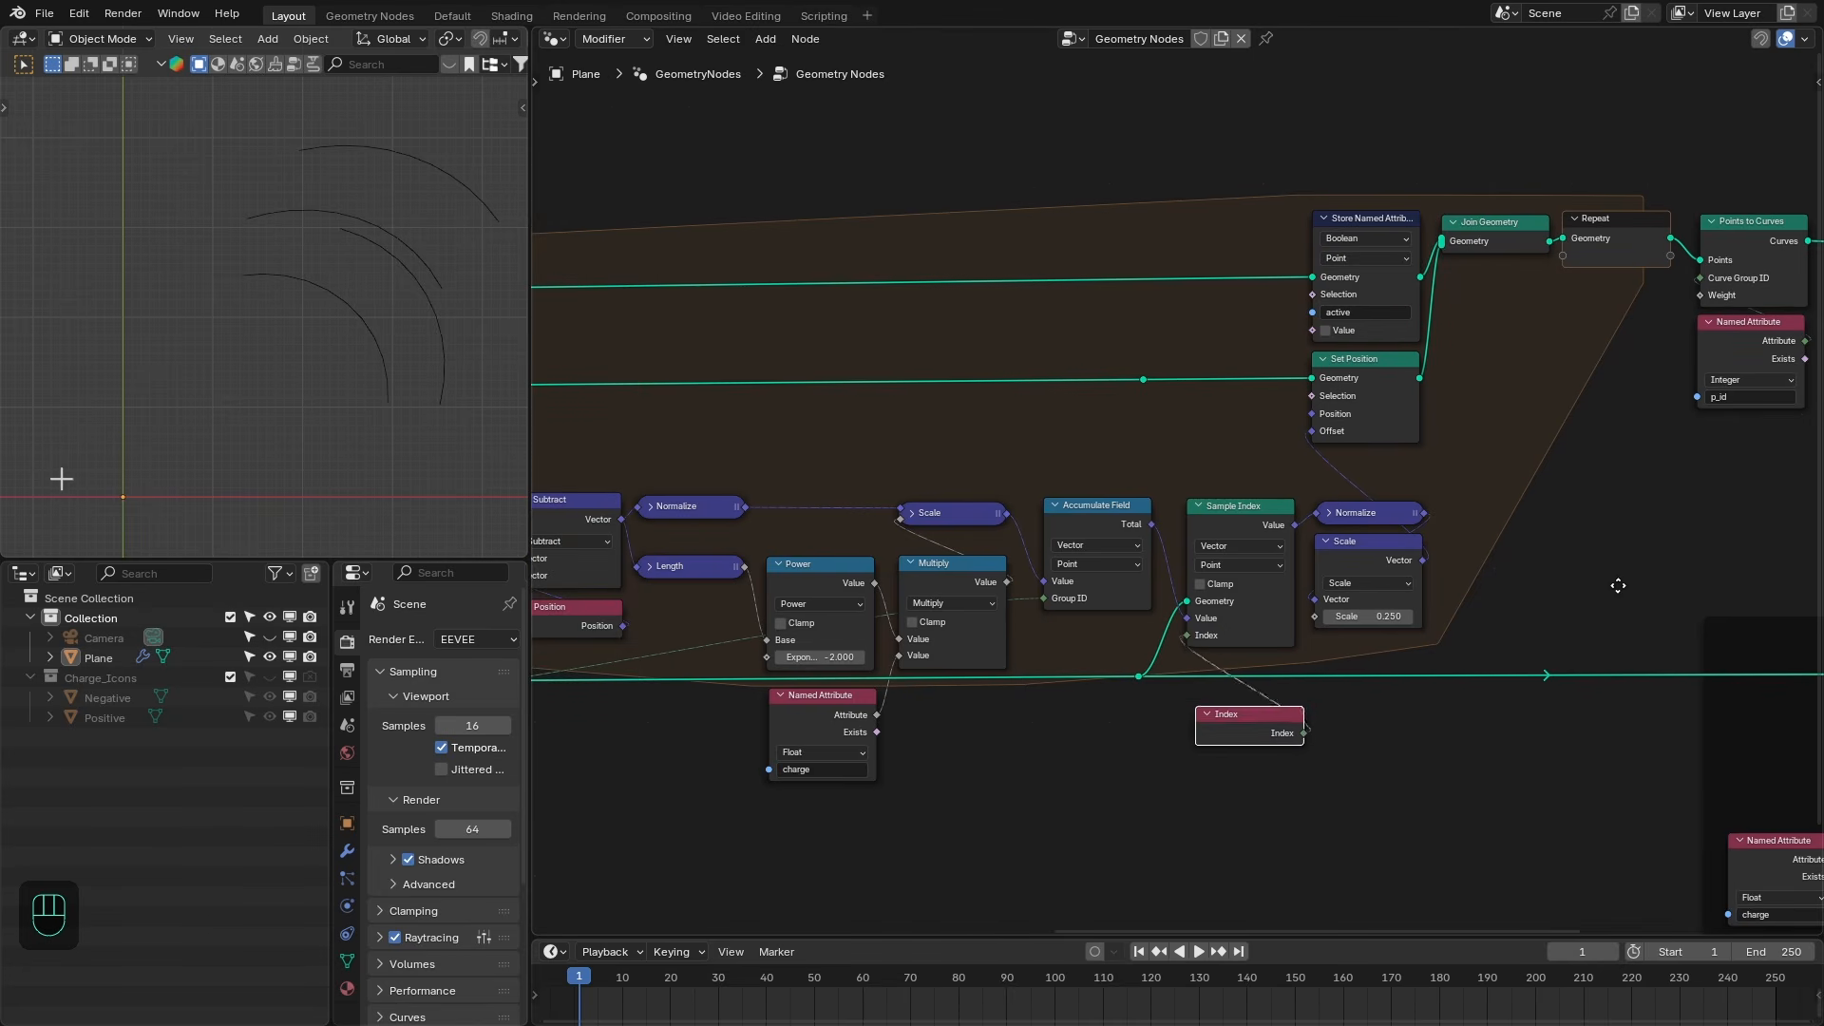
click(1219, 684)
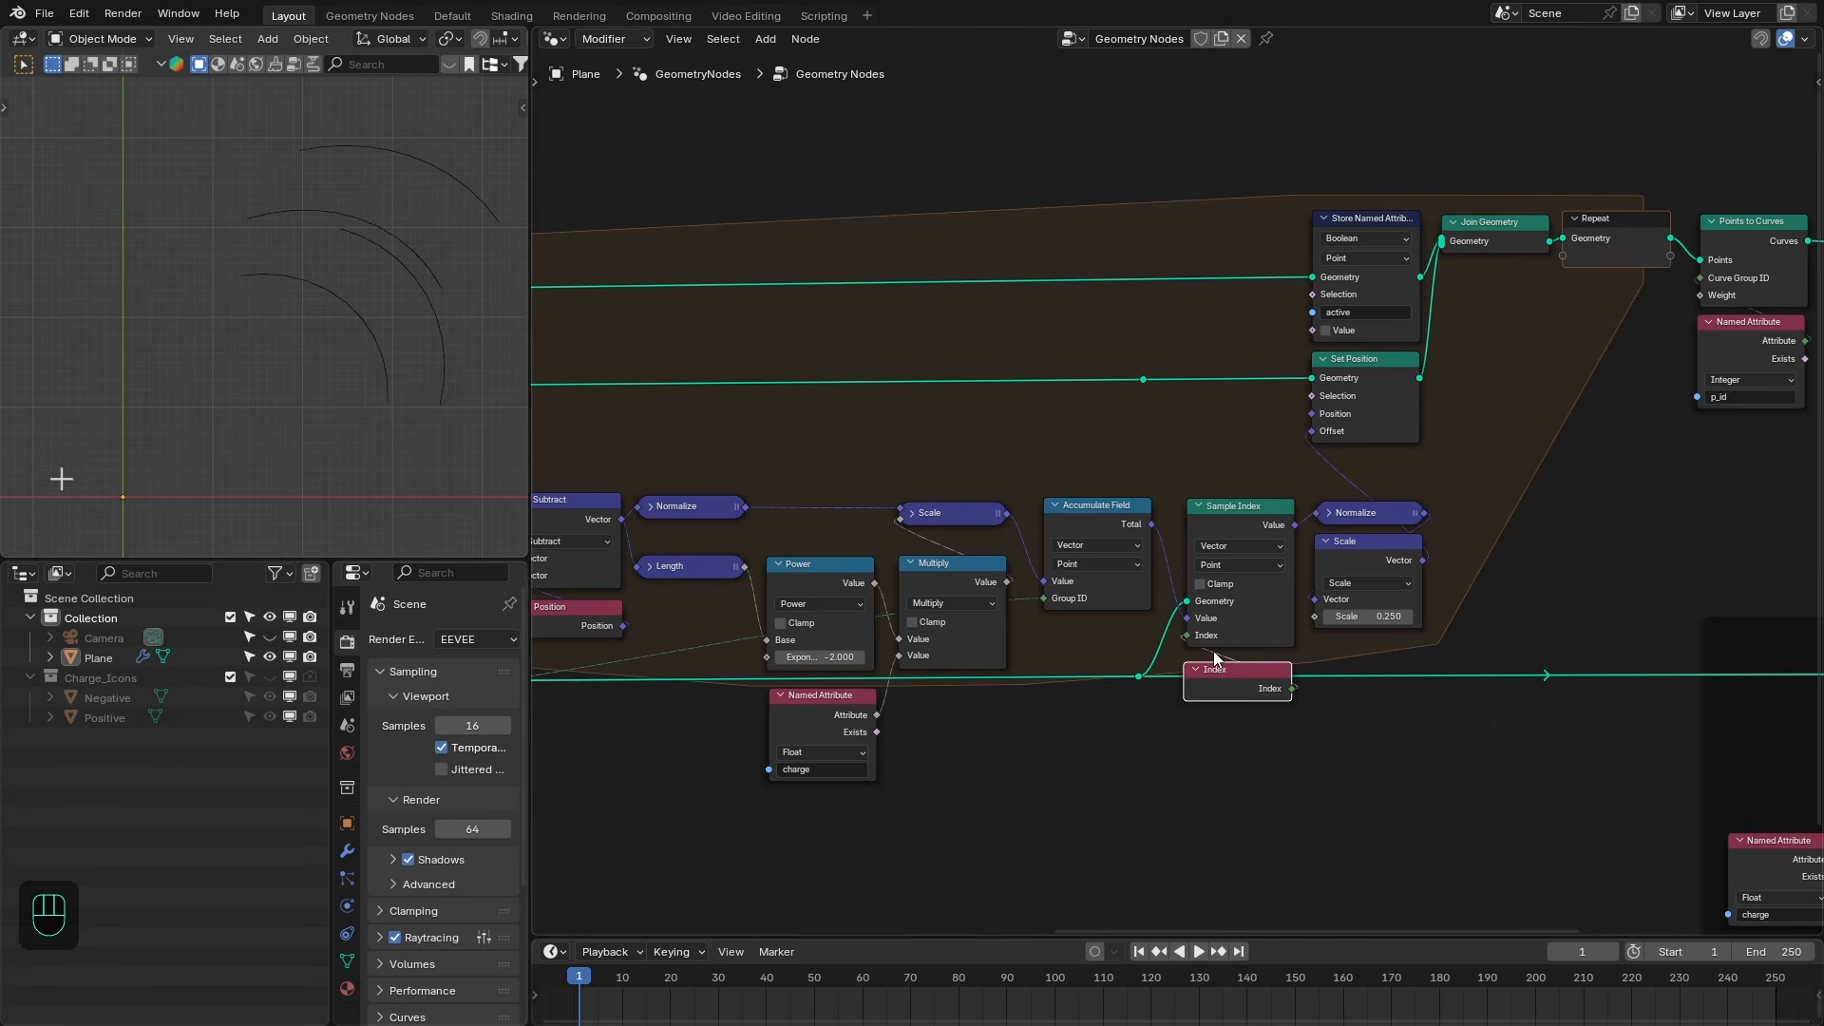
- Set the Repeat zone's Iterations to 25
scroll(1223, 534, down, 2)
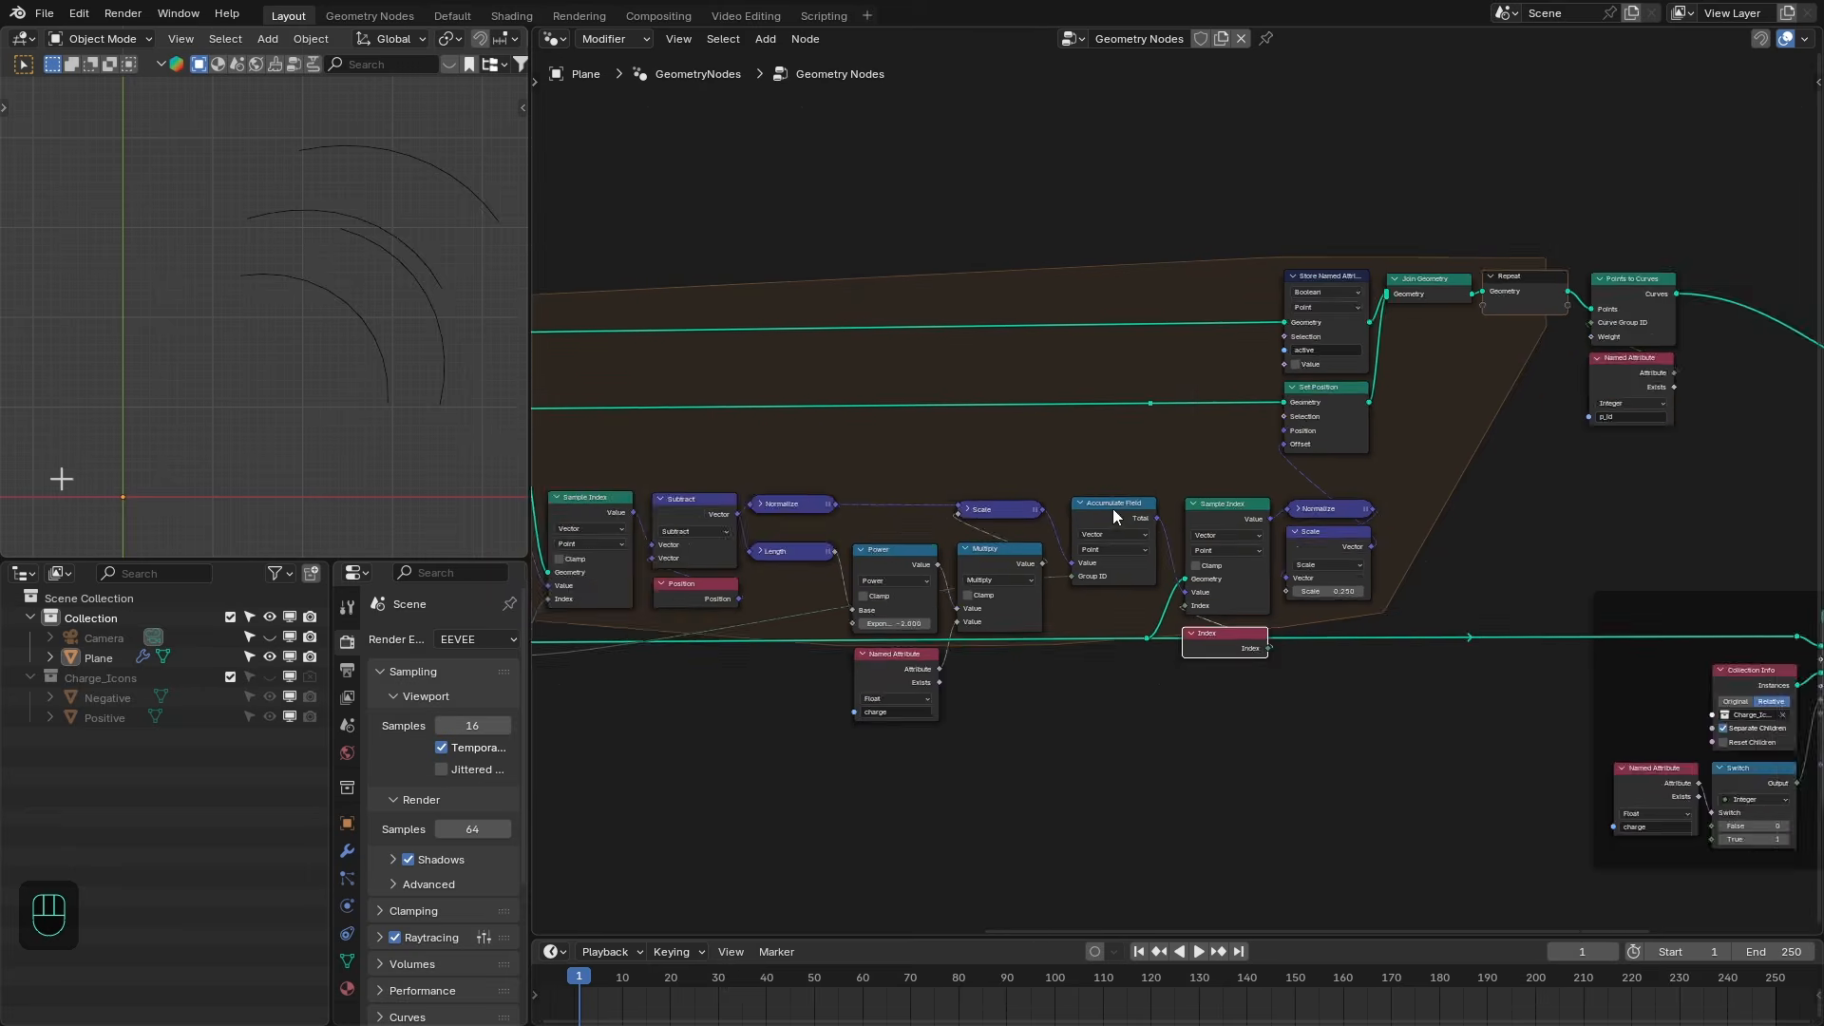
middle_drag(1113, 509, 1416, 517)
scroll(1416, 517, down, 2)
scroll(905, 491, up, 2)
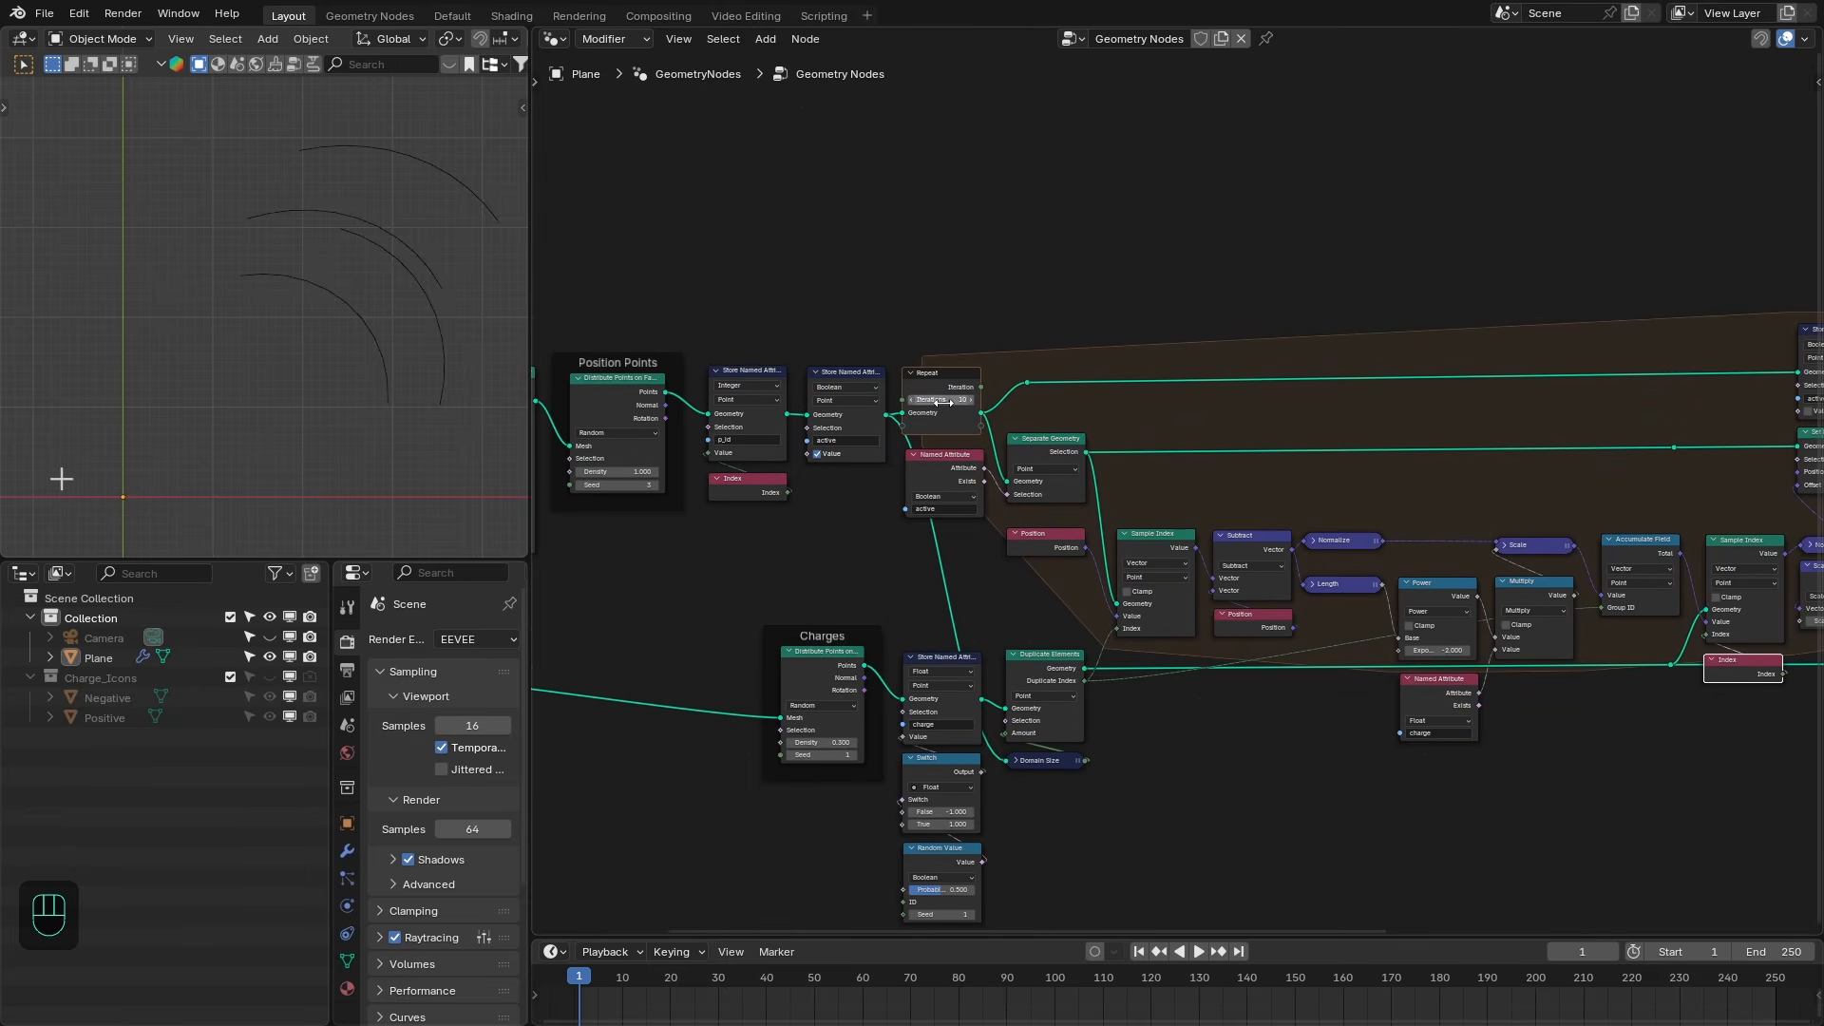
click(943, 403)
text(25)
key(Return)
- Raise the Position Points Distribute Points density to about 73.5
scroll(345, 372, down, 3)
scroll(832, 371, up, 1)
middle_drag(833, 372, 1100, 433)
scroll(1100, 432, up, 1)
shift+drag(627, 479, 585, 493)
scroll(608, 493, up, 1)
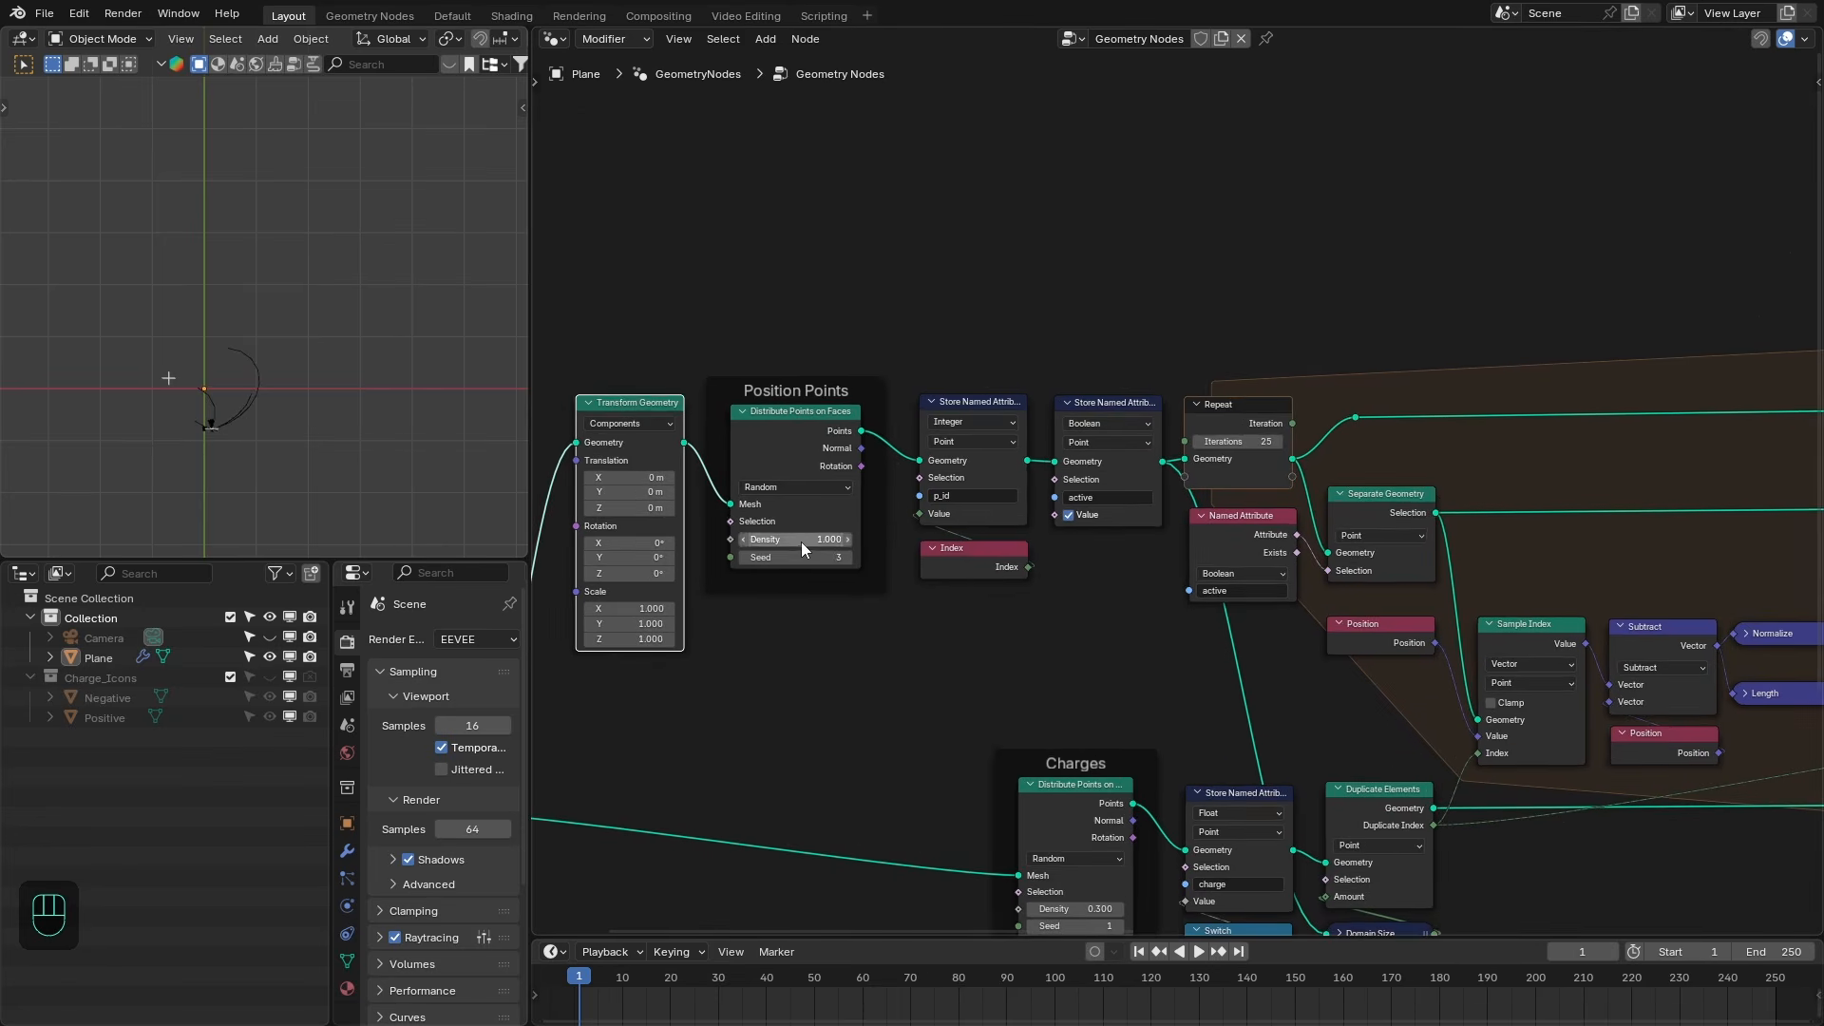
drag(802, 543, 848, 542)
- Inspect the field lines around the charges in the maximized 3D viewport from several angles
key(ctrl+space)
shift+middle_drag(880, 715, 848, 629)
scroll(847, 629, up, 1)
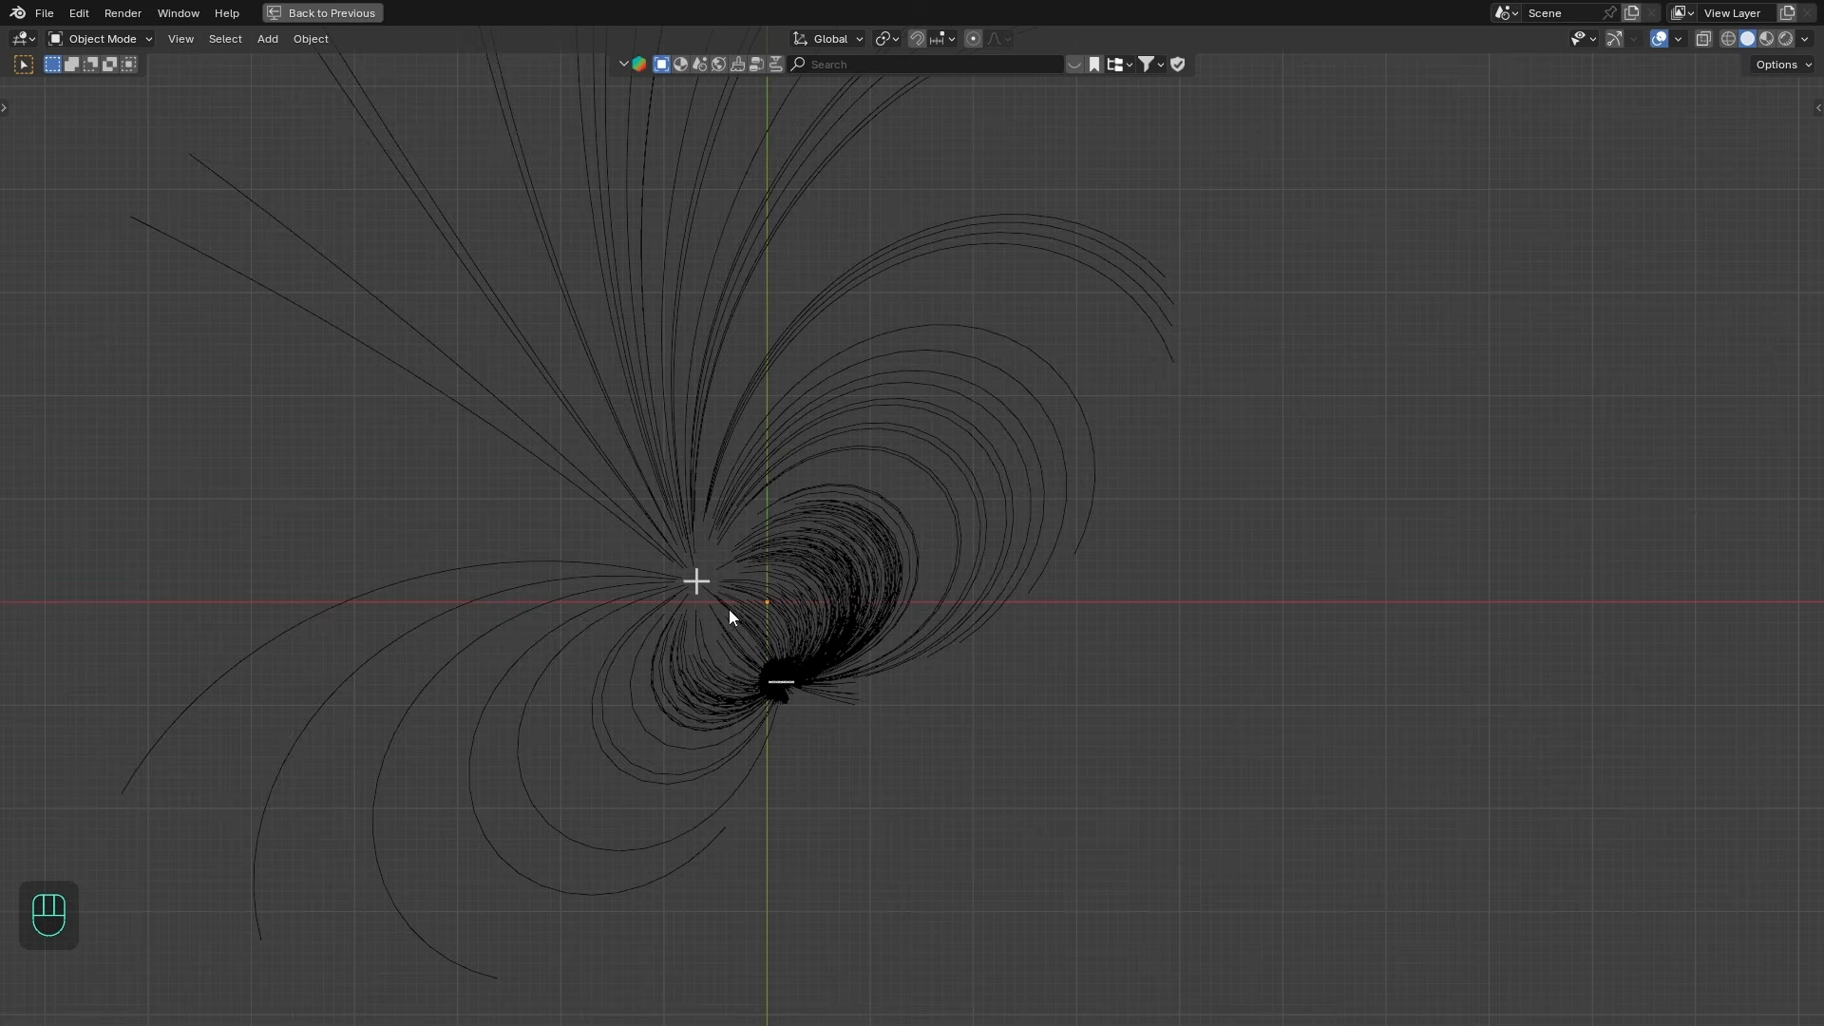
key(ctrl+space)
key(ctrl+space)
middle_drag(874, 673, 894, 681)
scroll(894, 681, up, 1)
scroll(570, 513, up, 4)
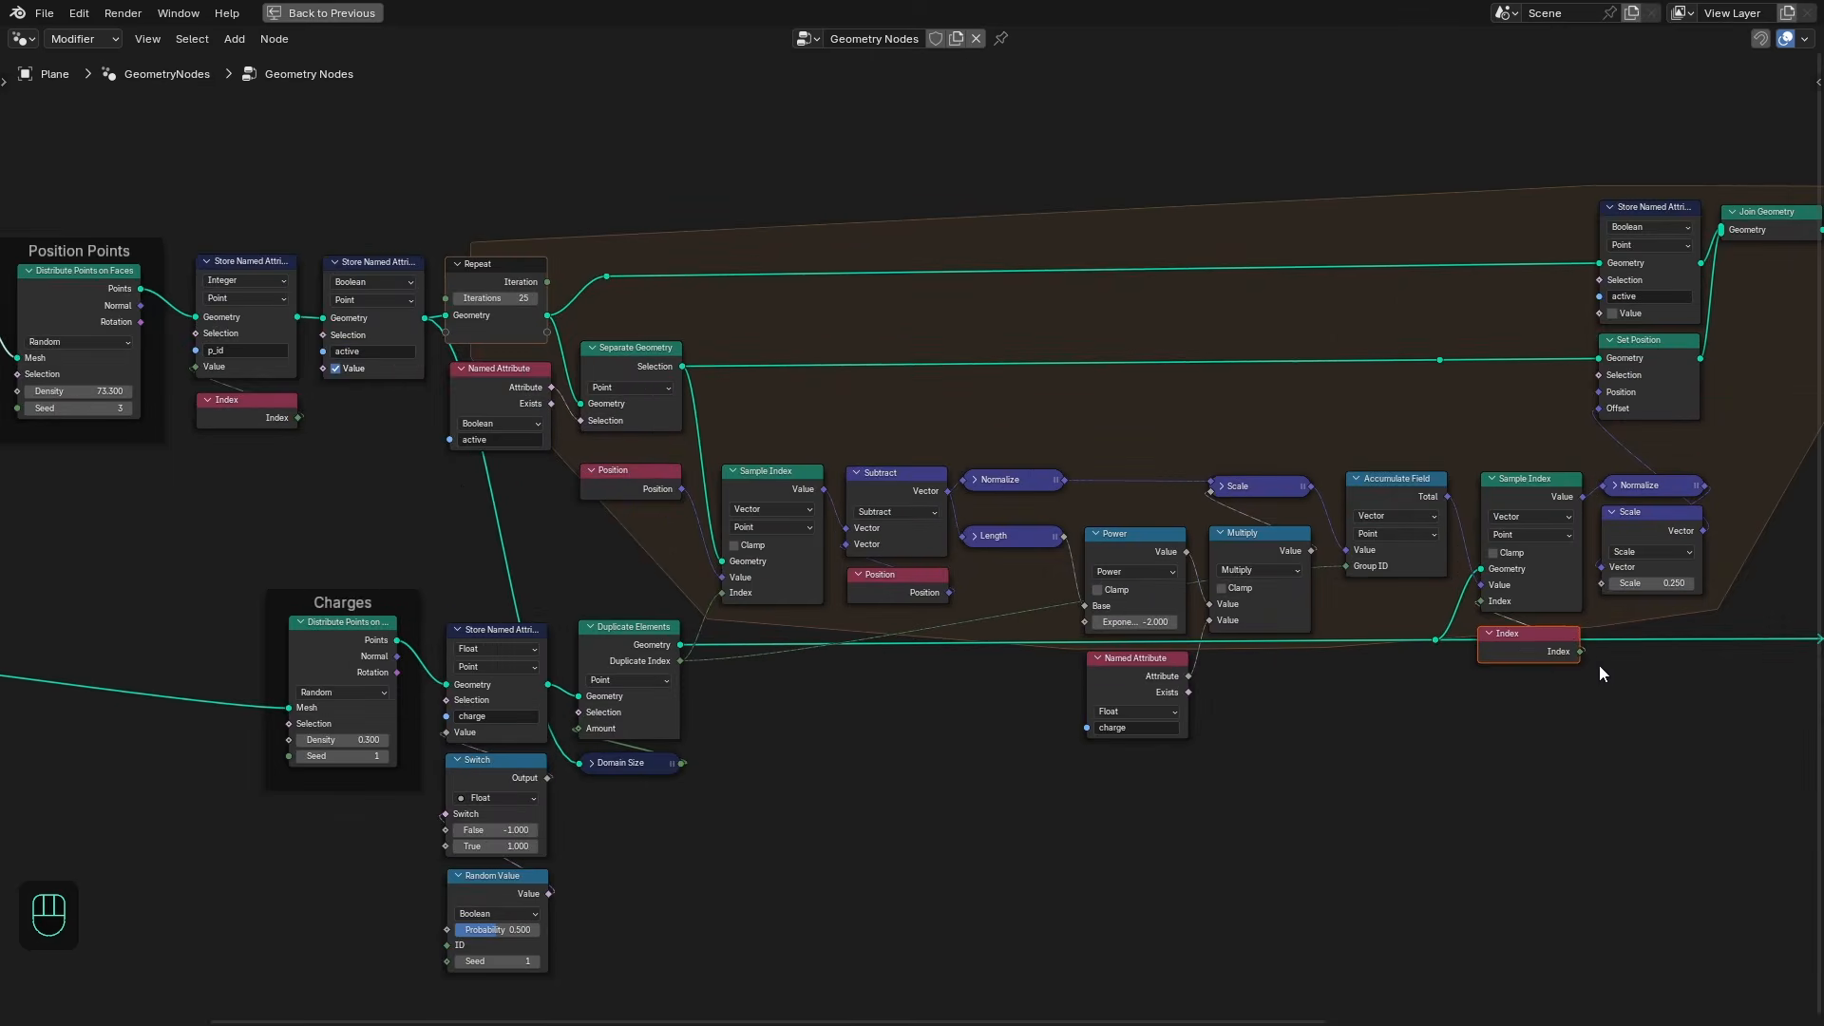
middle_drag(1602, 659, 1257, 648)
scroll(1507, 629, up, 2)
key(ctrl+space)
middle_drag(1507, 629, 1017, 635)
scroll(1140, 616, up, 3)
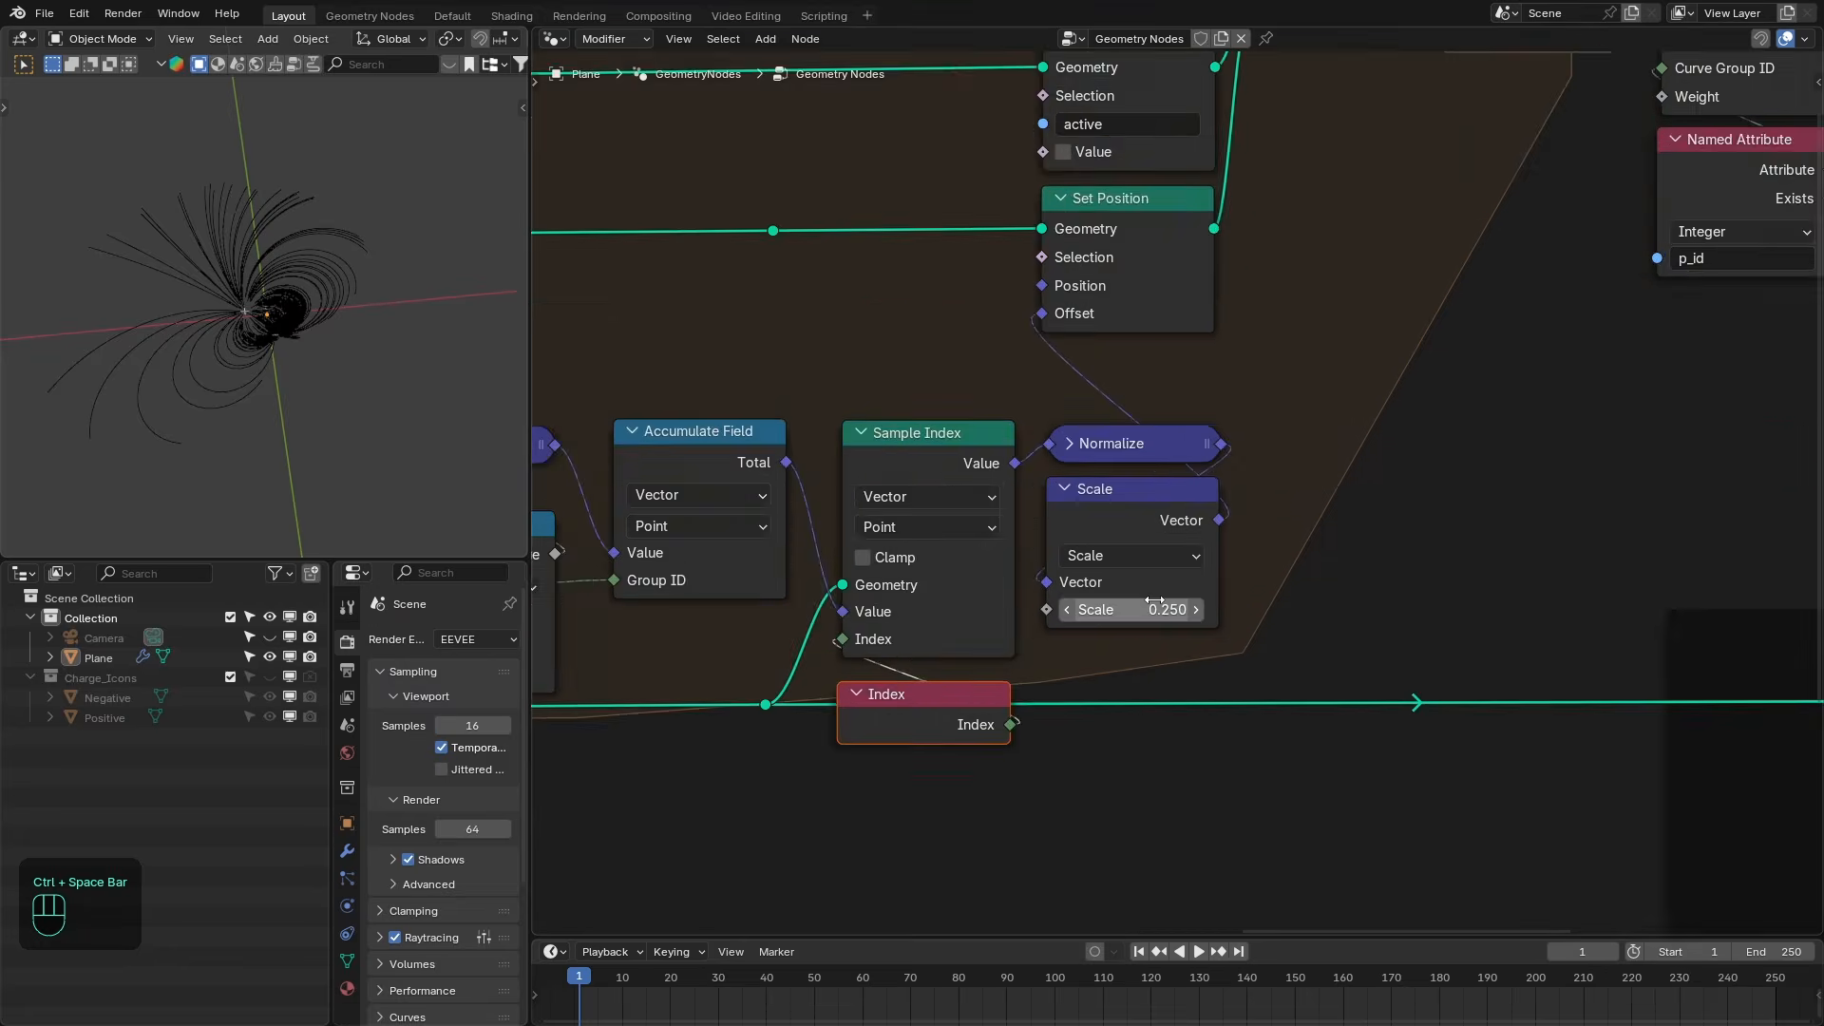
scroll(311, 403, up, 3)
middle_drag(311, 403, 319, 361)
scroll(350, 396, up, 3)
shift+middle_drag(320, 361, 245, 393)
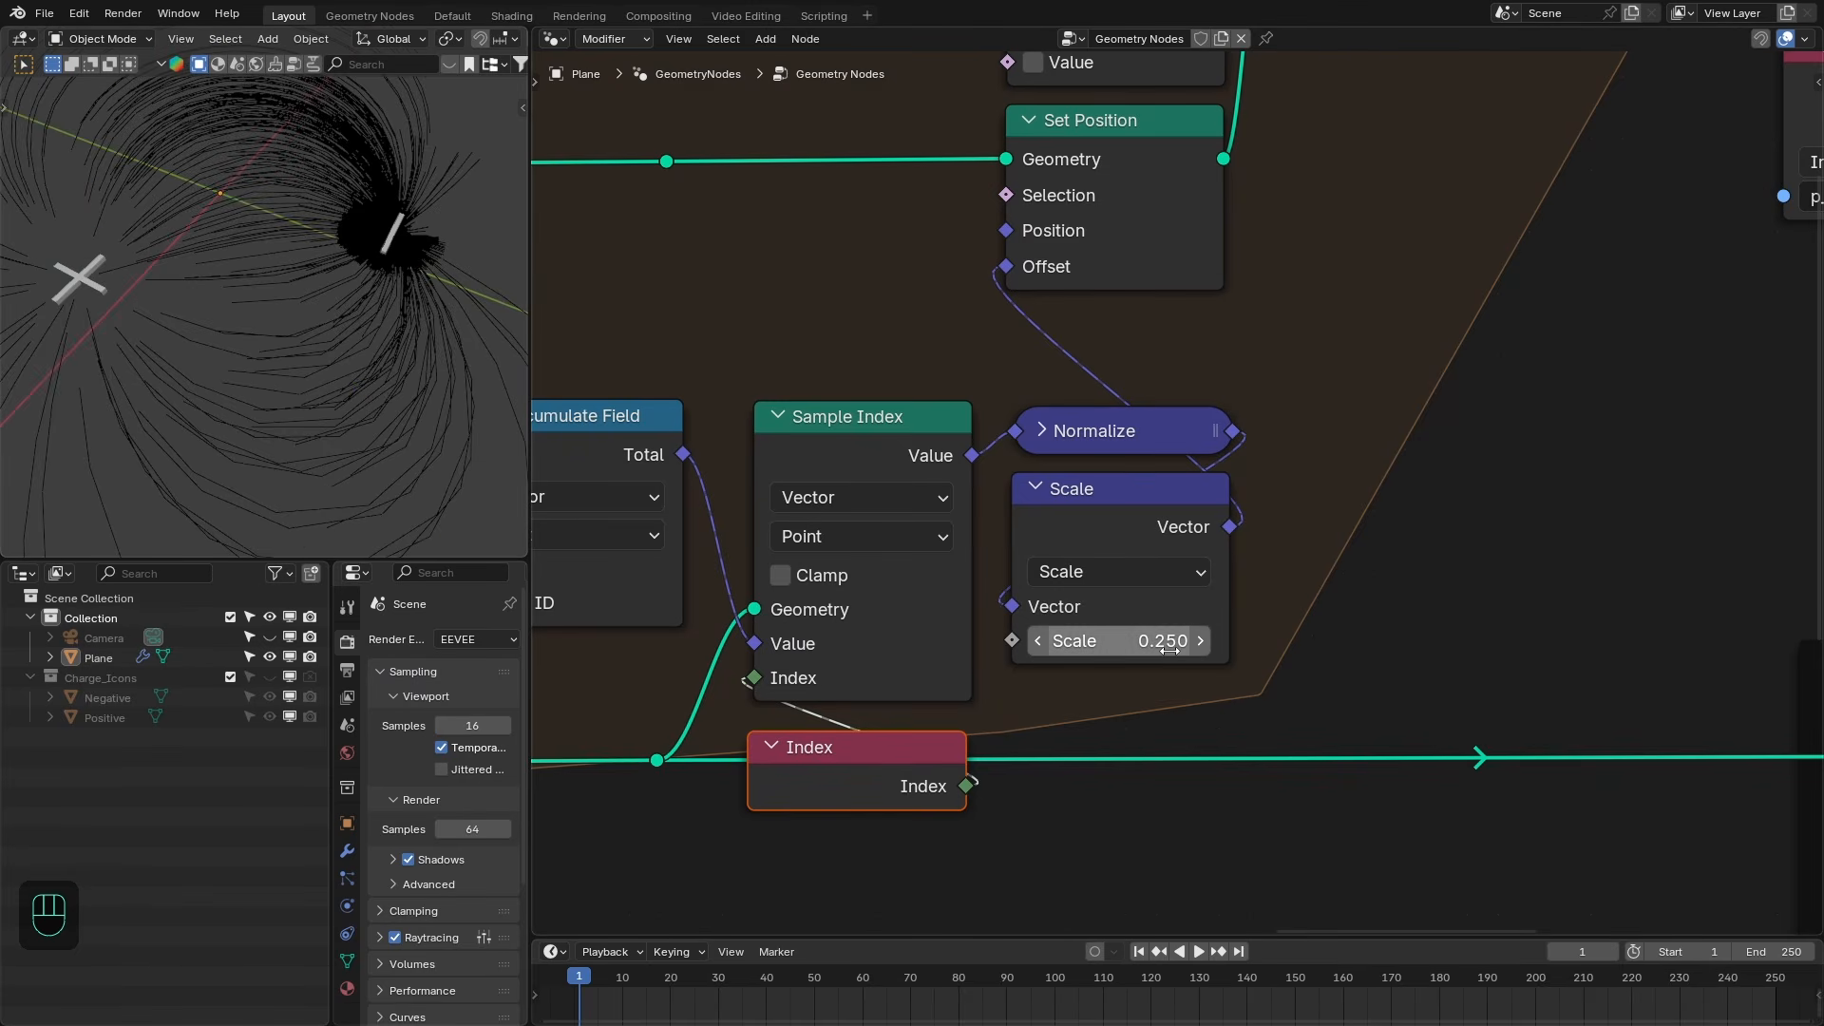
- Set the step Scale node's scale value to 0.05
click(1128, 641)
text(0.1)
key(Return)
click(1128, 649)
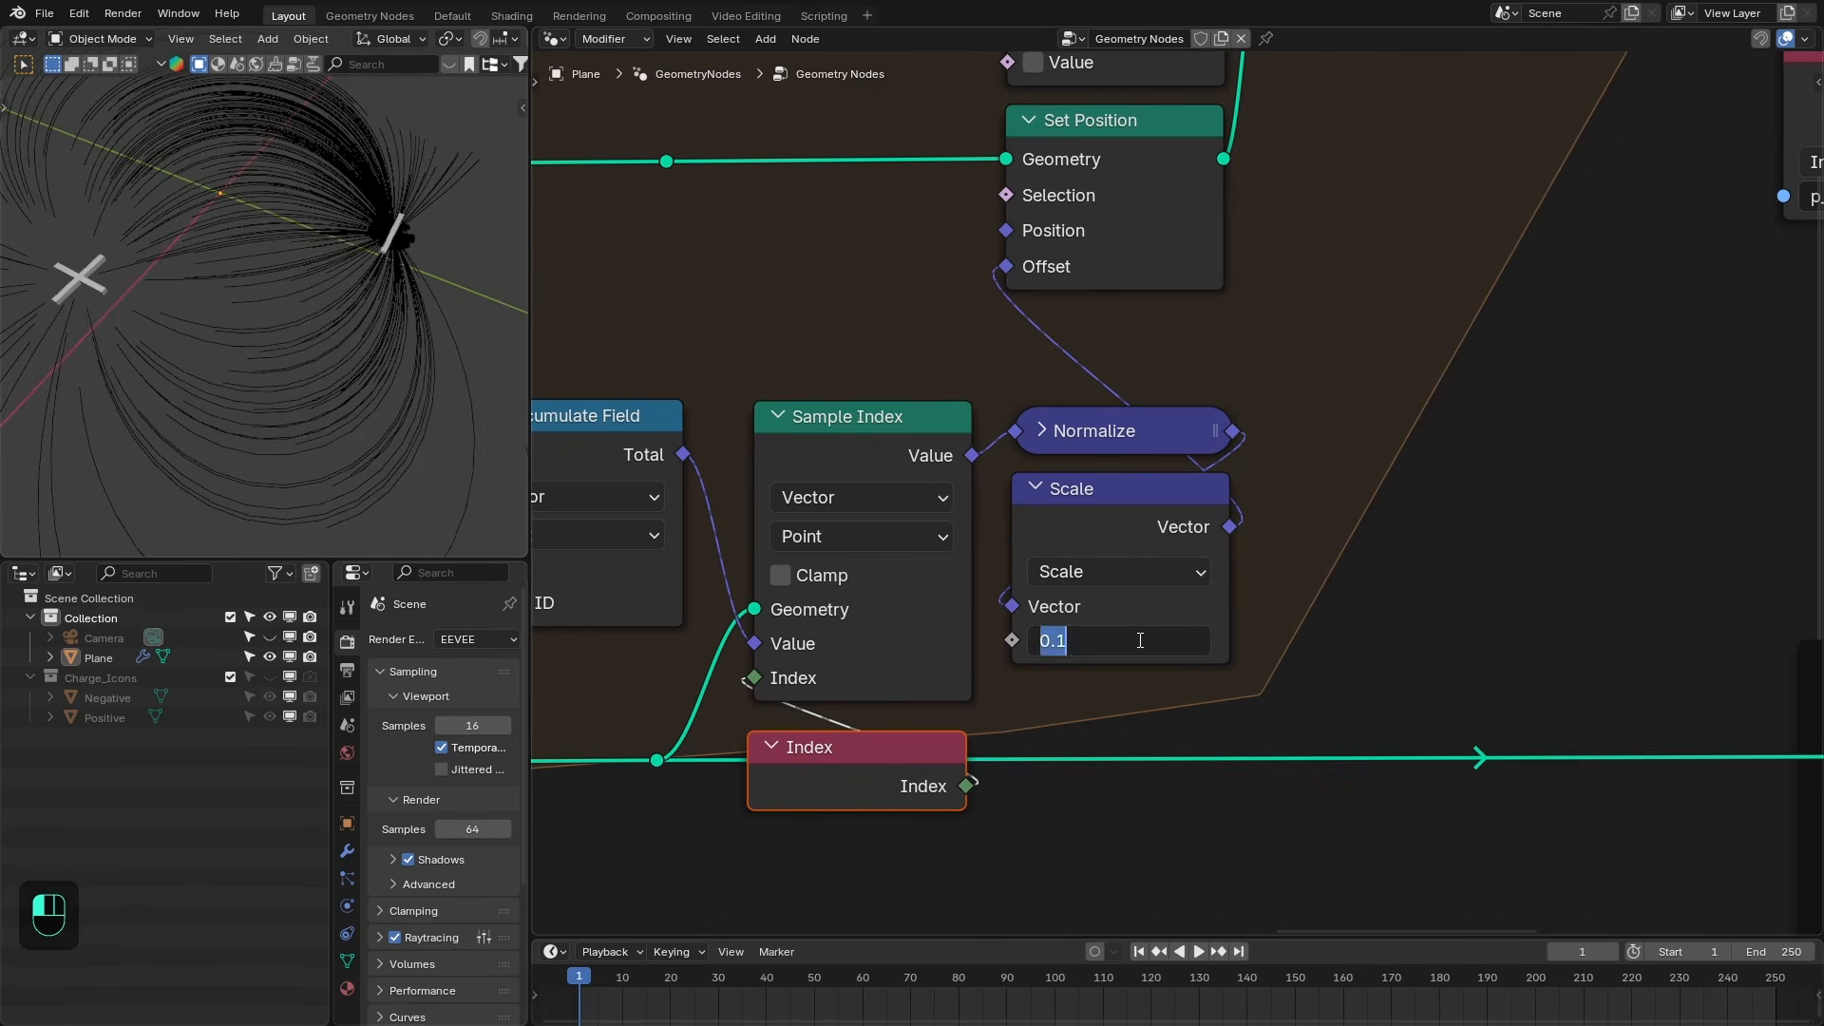
text(0.05)
key(Return)
- Move the Normalize and Scale nodes up above the Sample Index node
scroll(1138, 640, down, 4)
middle_drag(1138, 641, 1325, 647)
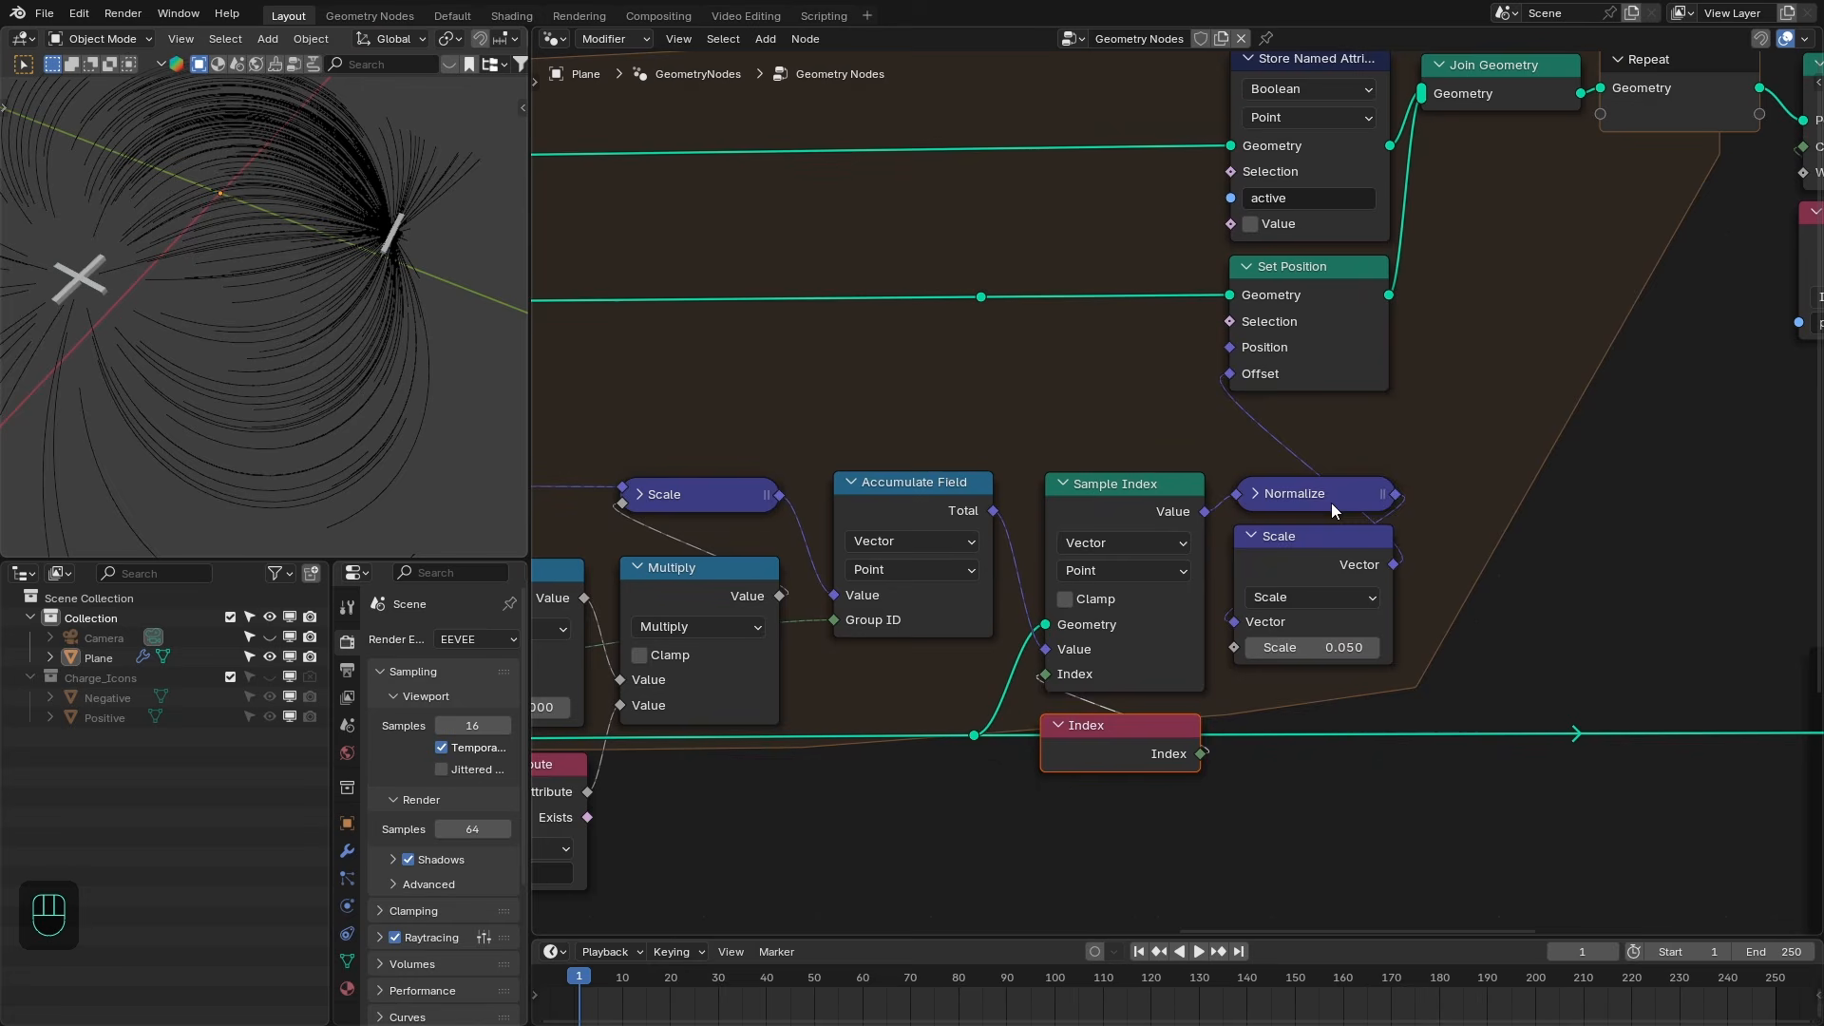
drag(1339, 495, 1159, 435)
drag(1307, 537, 1307, 421)
drag(1161, 434, 1152, 437)
scroll(1152, 437, down, 3)
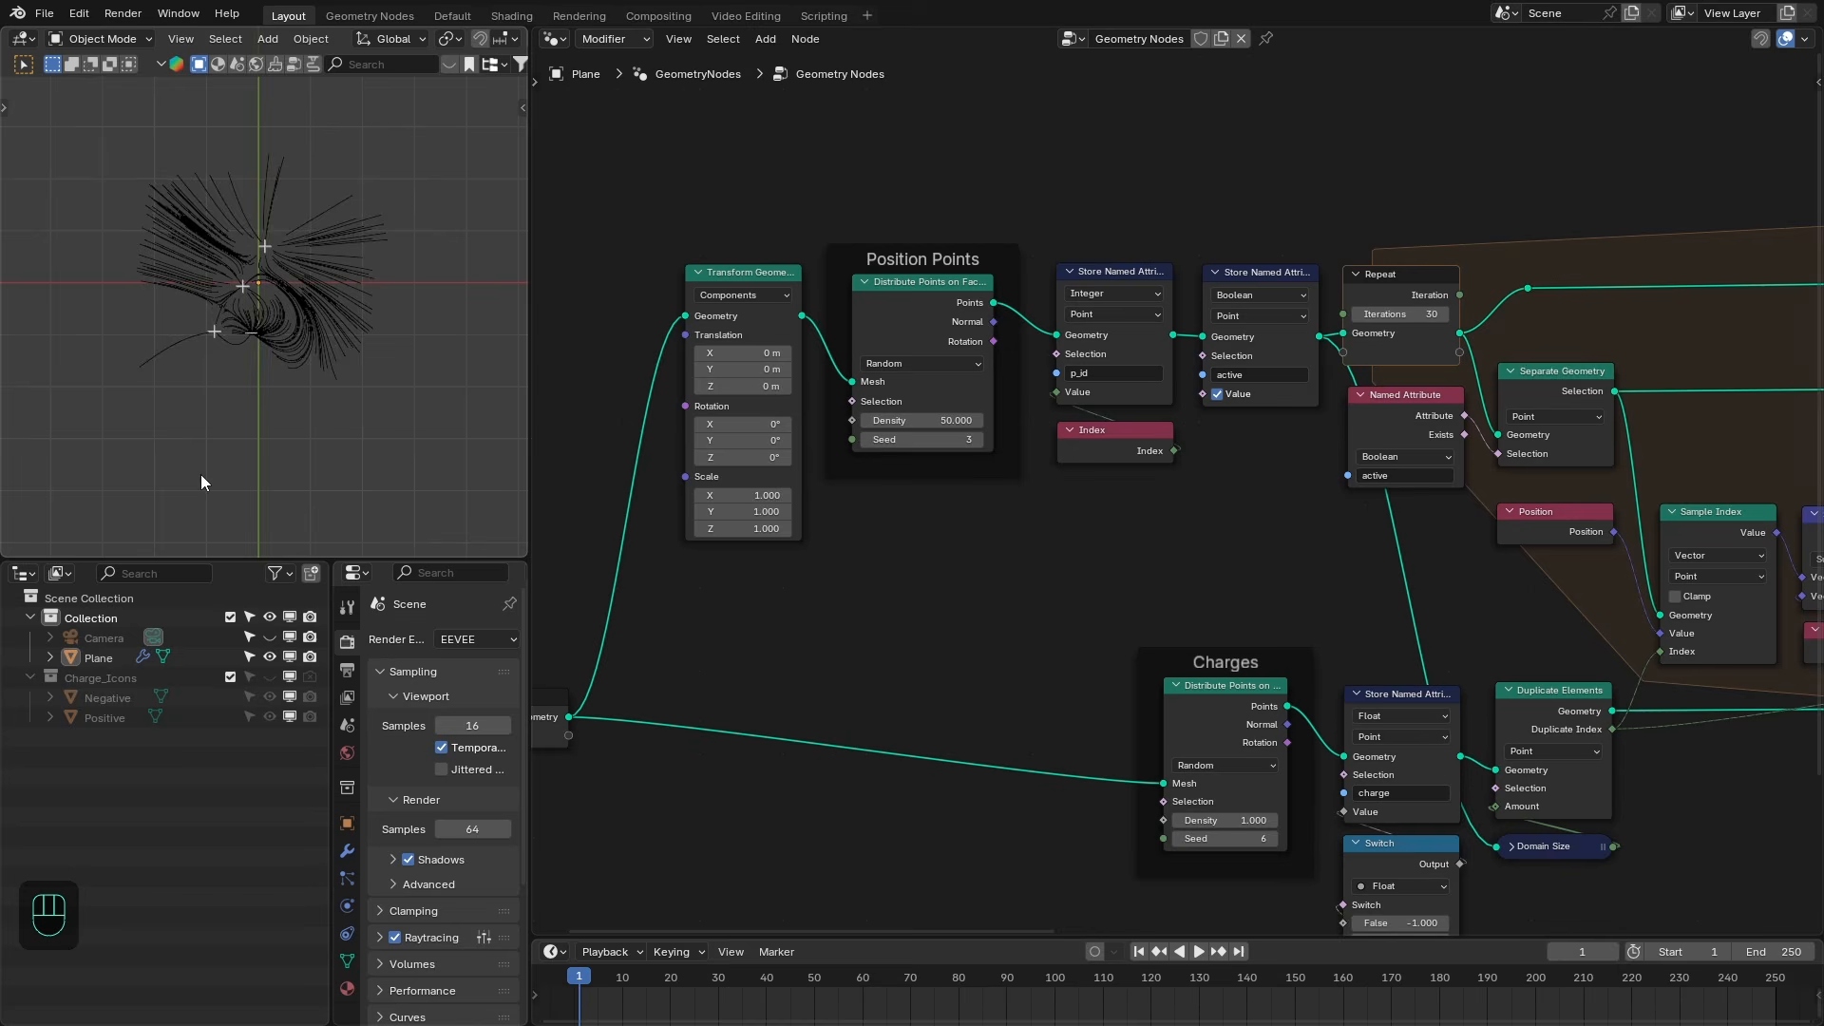
- Increase the Charges Distribute Points seed to 23 and check the new charge layout in the viewport
scroll(201, 483, up, 3)
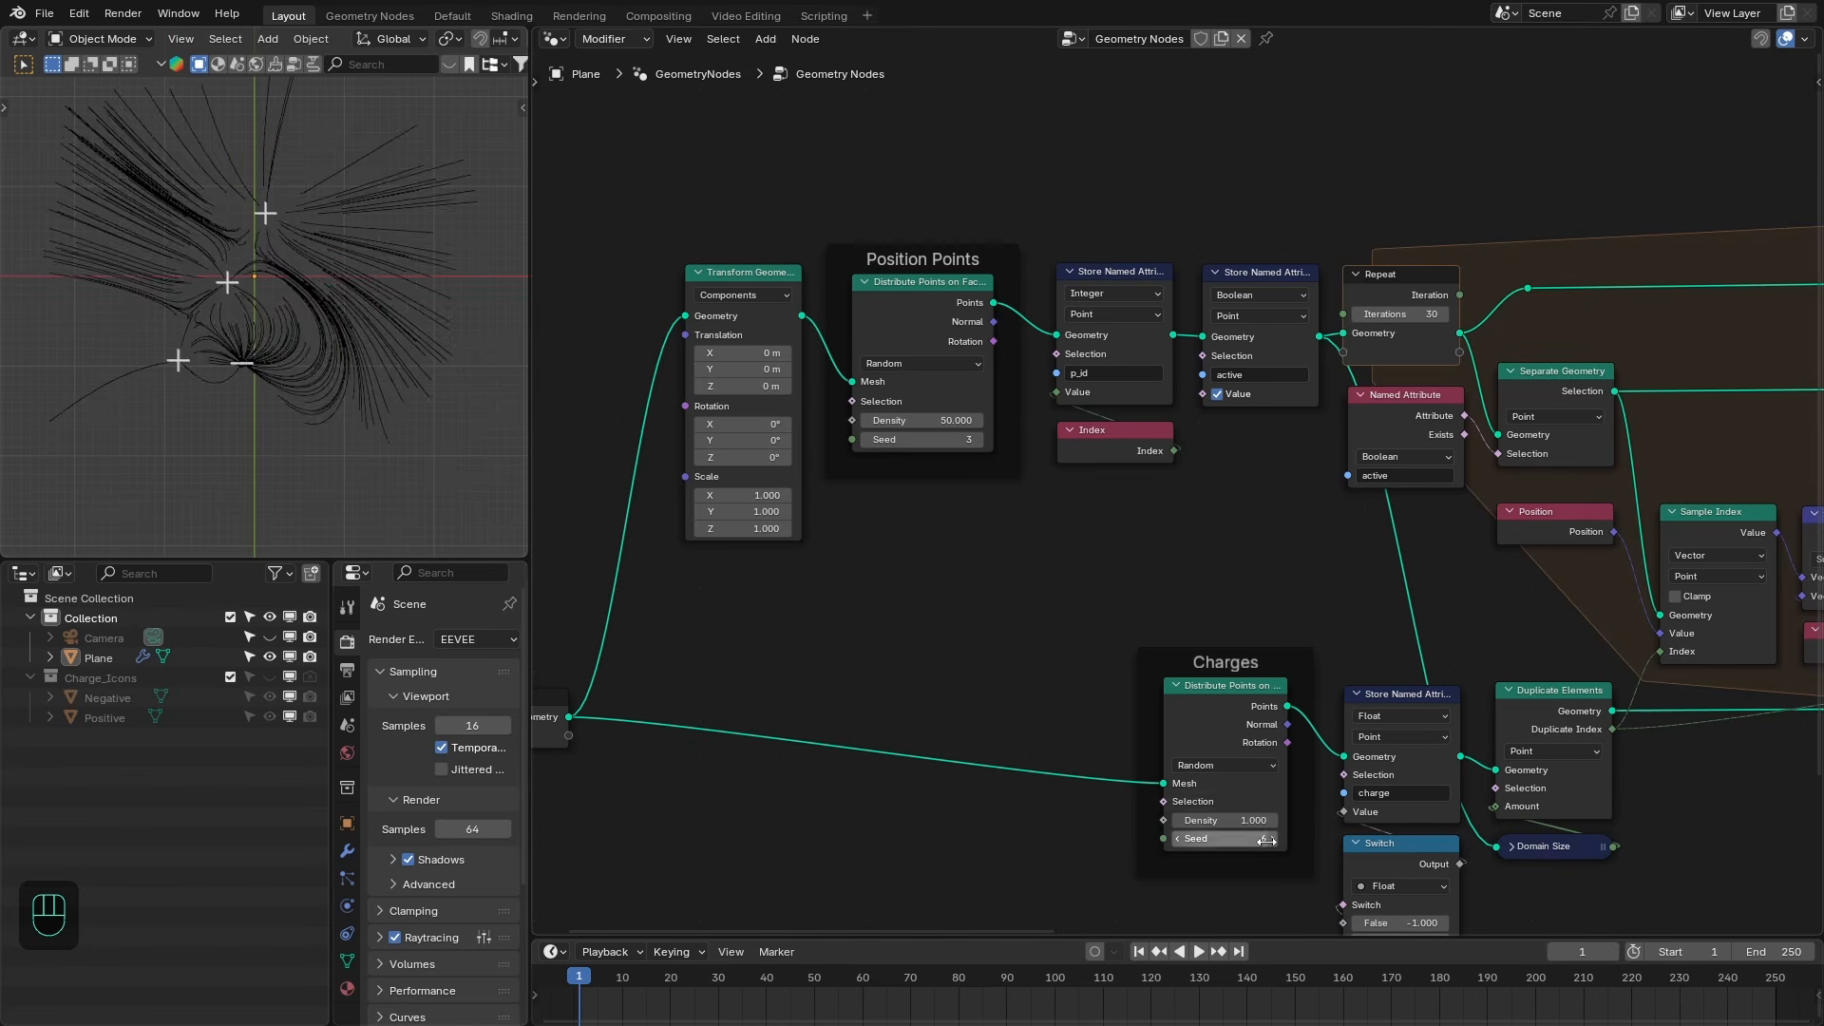
click(1271, 841)
click(1272, 841)
click(1271, 841)
click(1271, 841)
click(1271, 841)
click(1271, 843)
click(1272, 843)
click(1272, 841)
scroll(363, 388, up, 8)
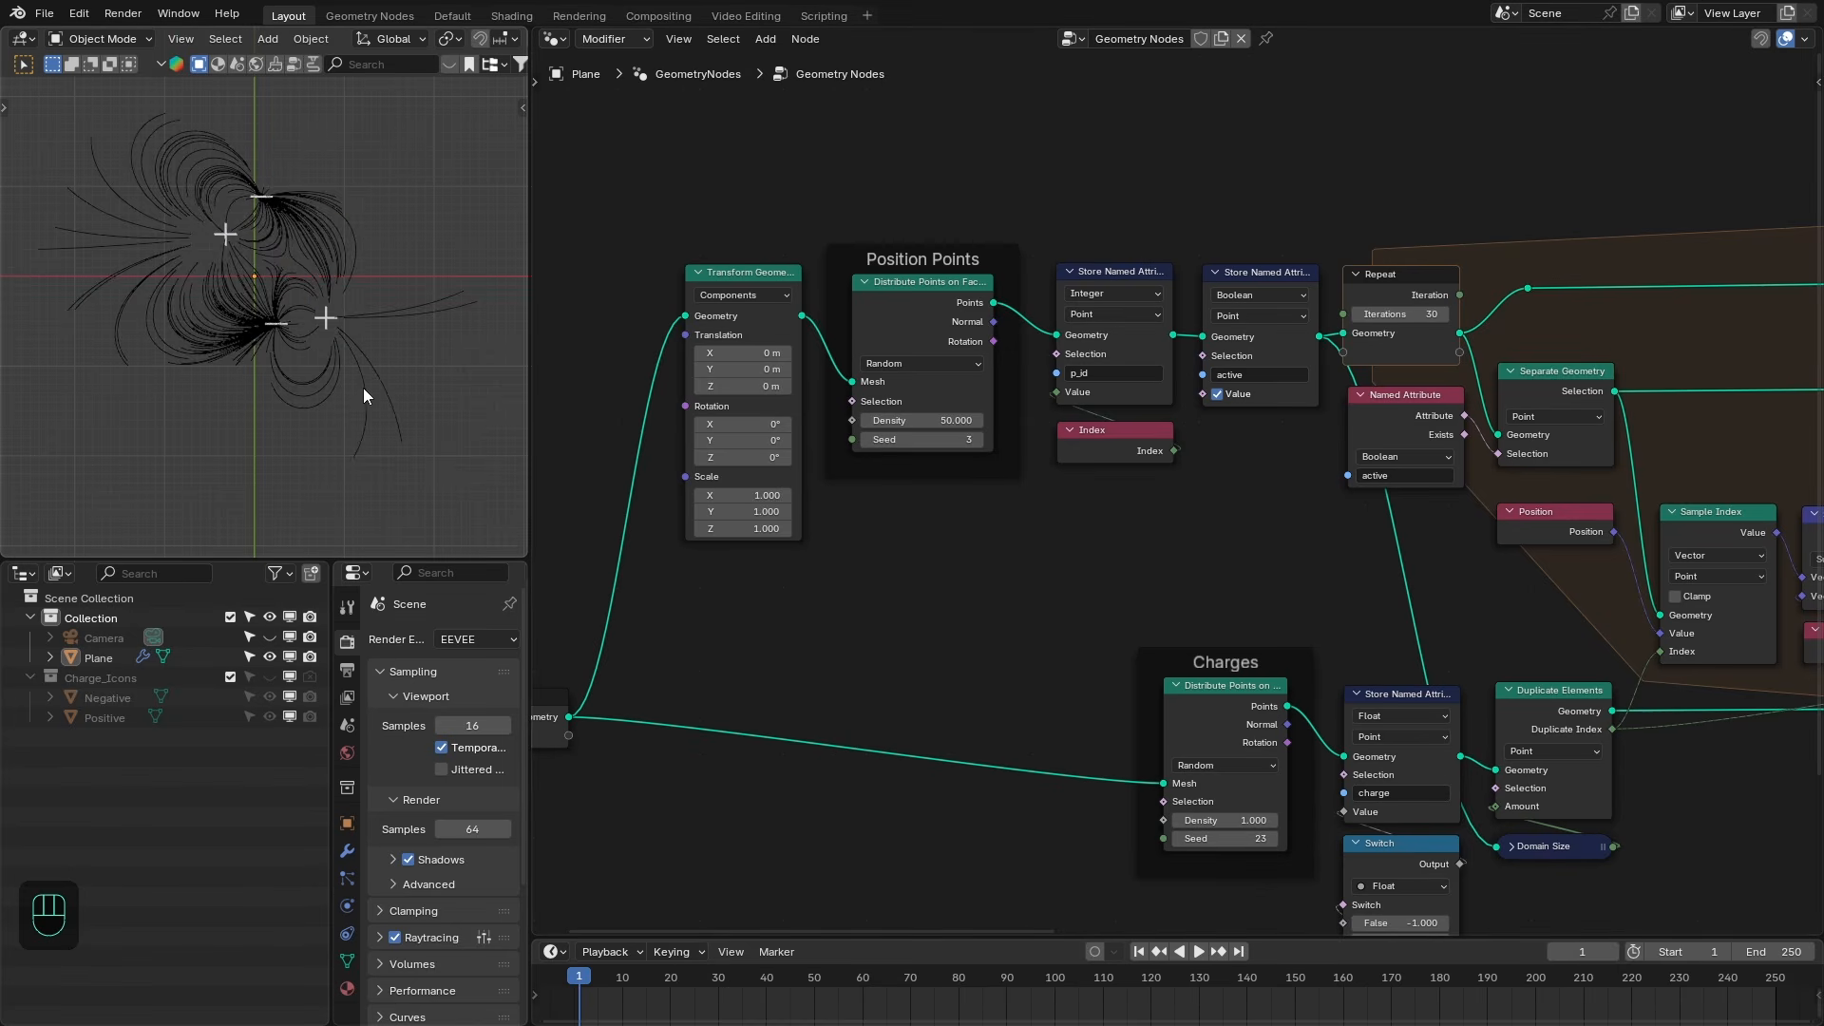
shift+middle_drag(345, 368, 302, 290)
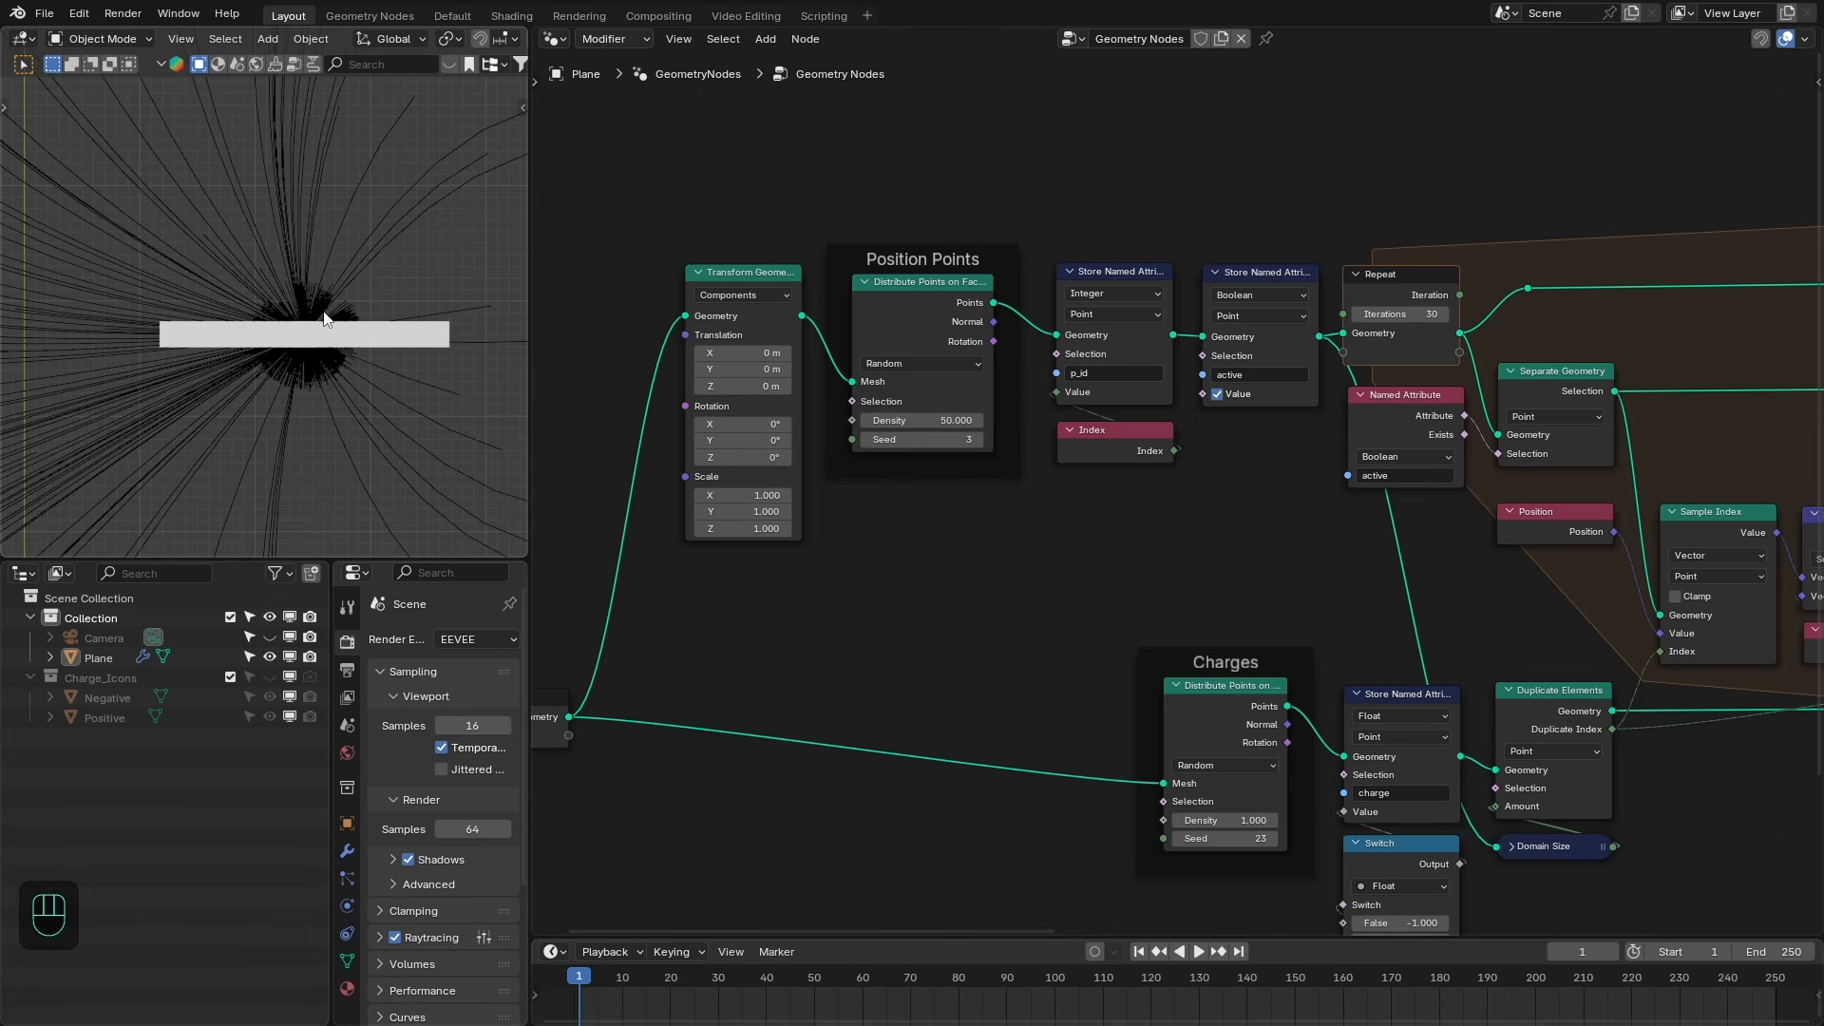
- Insert a Delete Geometry node between the Set Position and Join Geometry nodes inside the Repeat zone
scroll(1355, 574, down, 3)
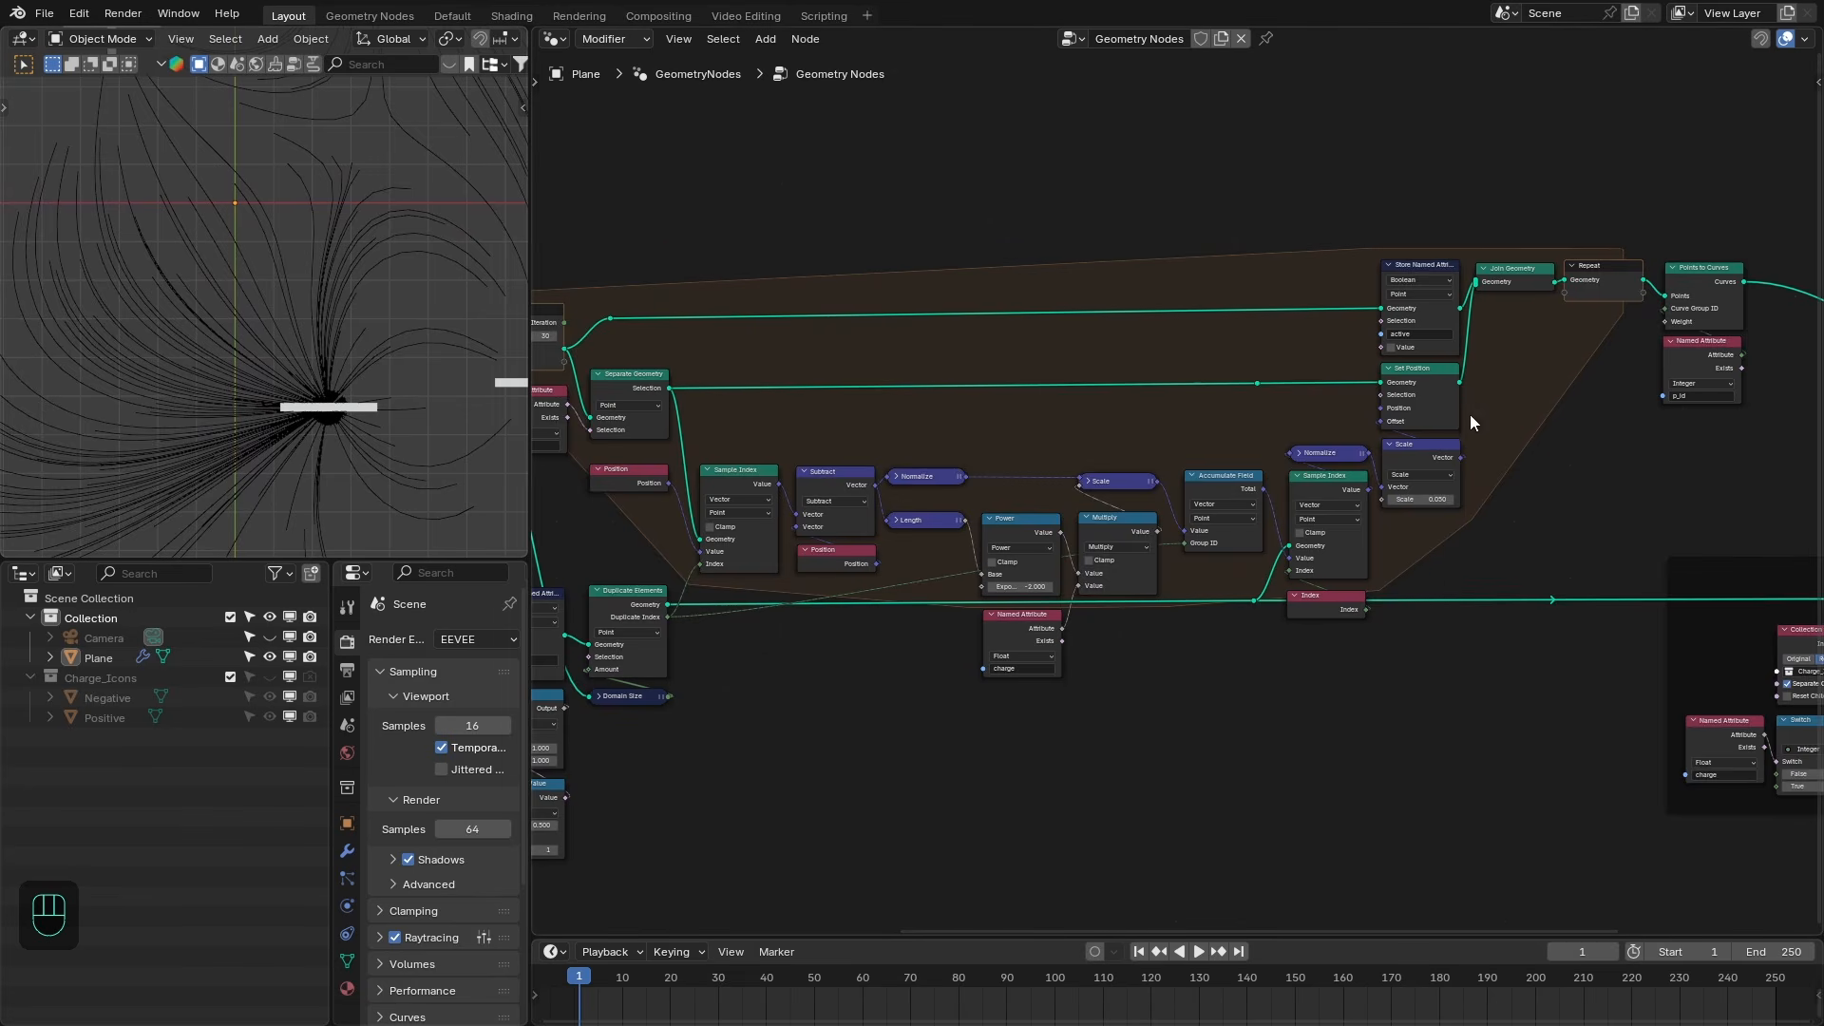
scroll(1482, 399, up, 1)
key(shift+a)
text(dele)
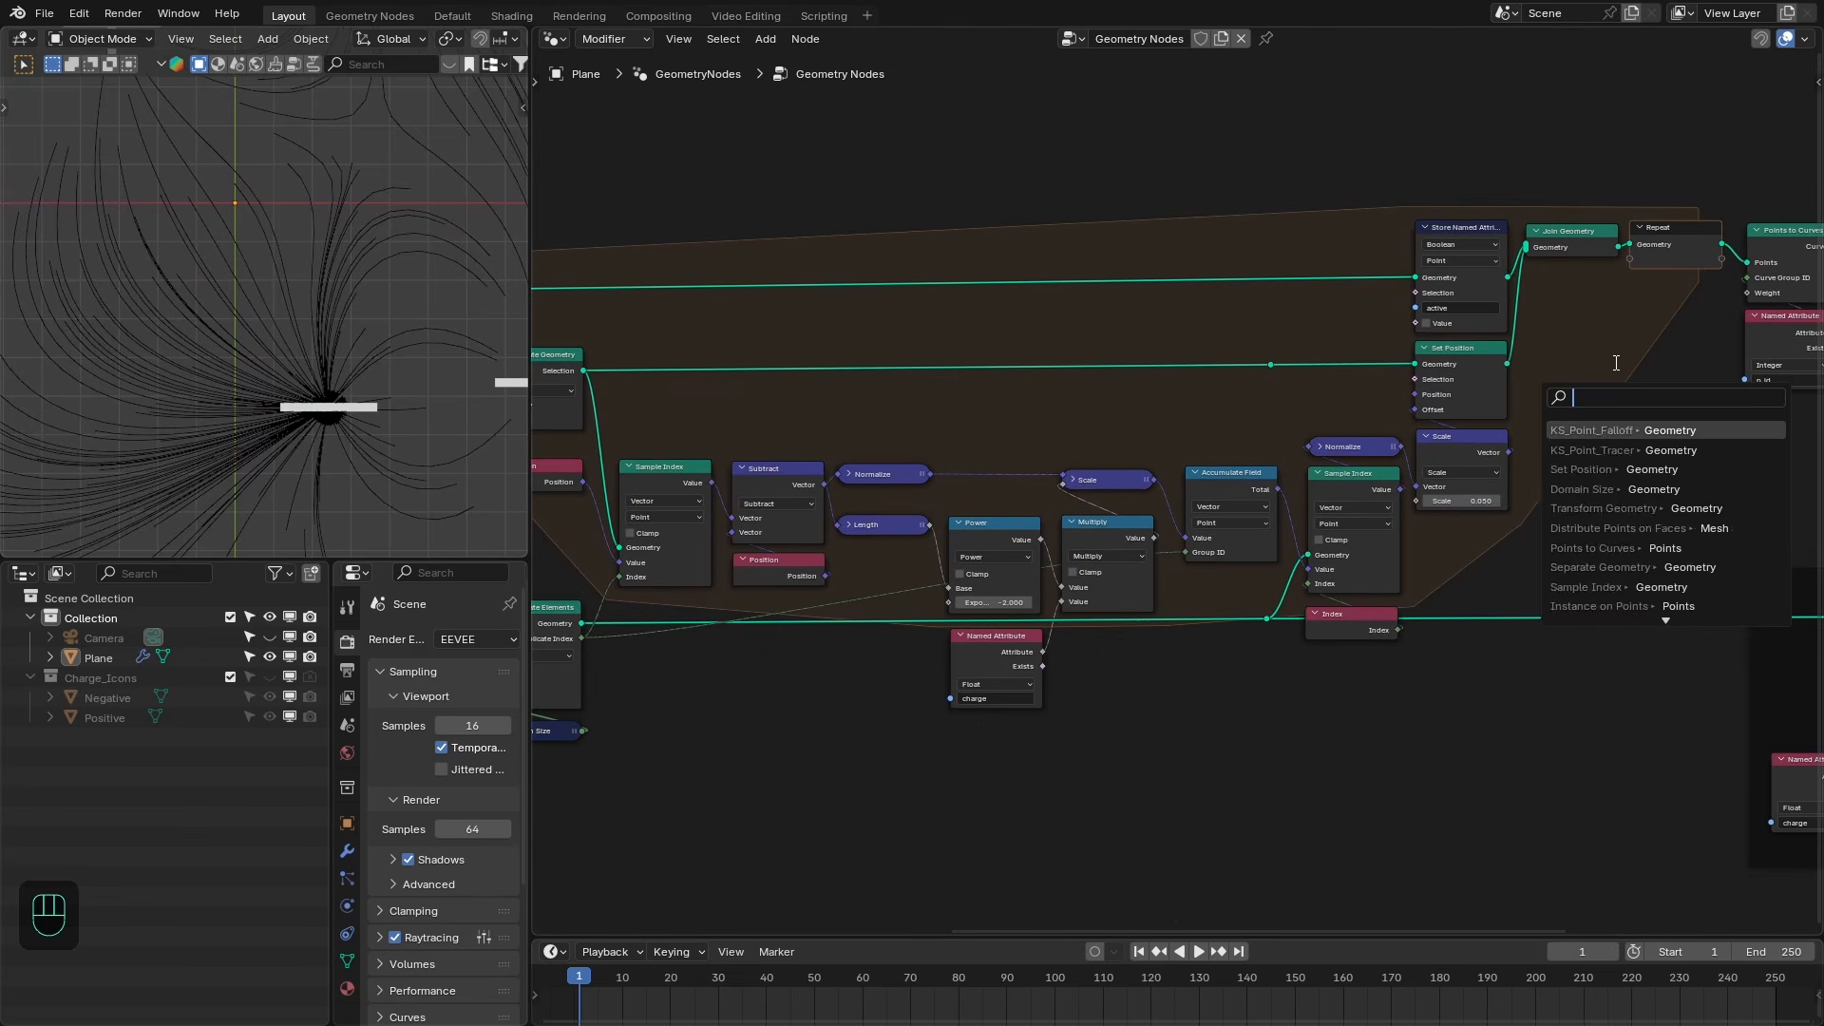
key(Return)
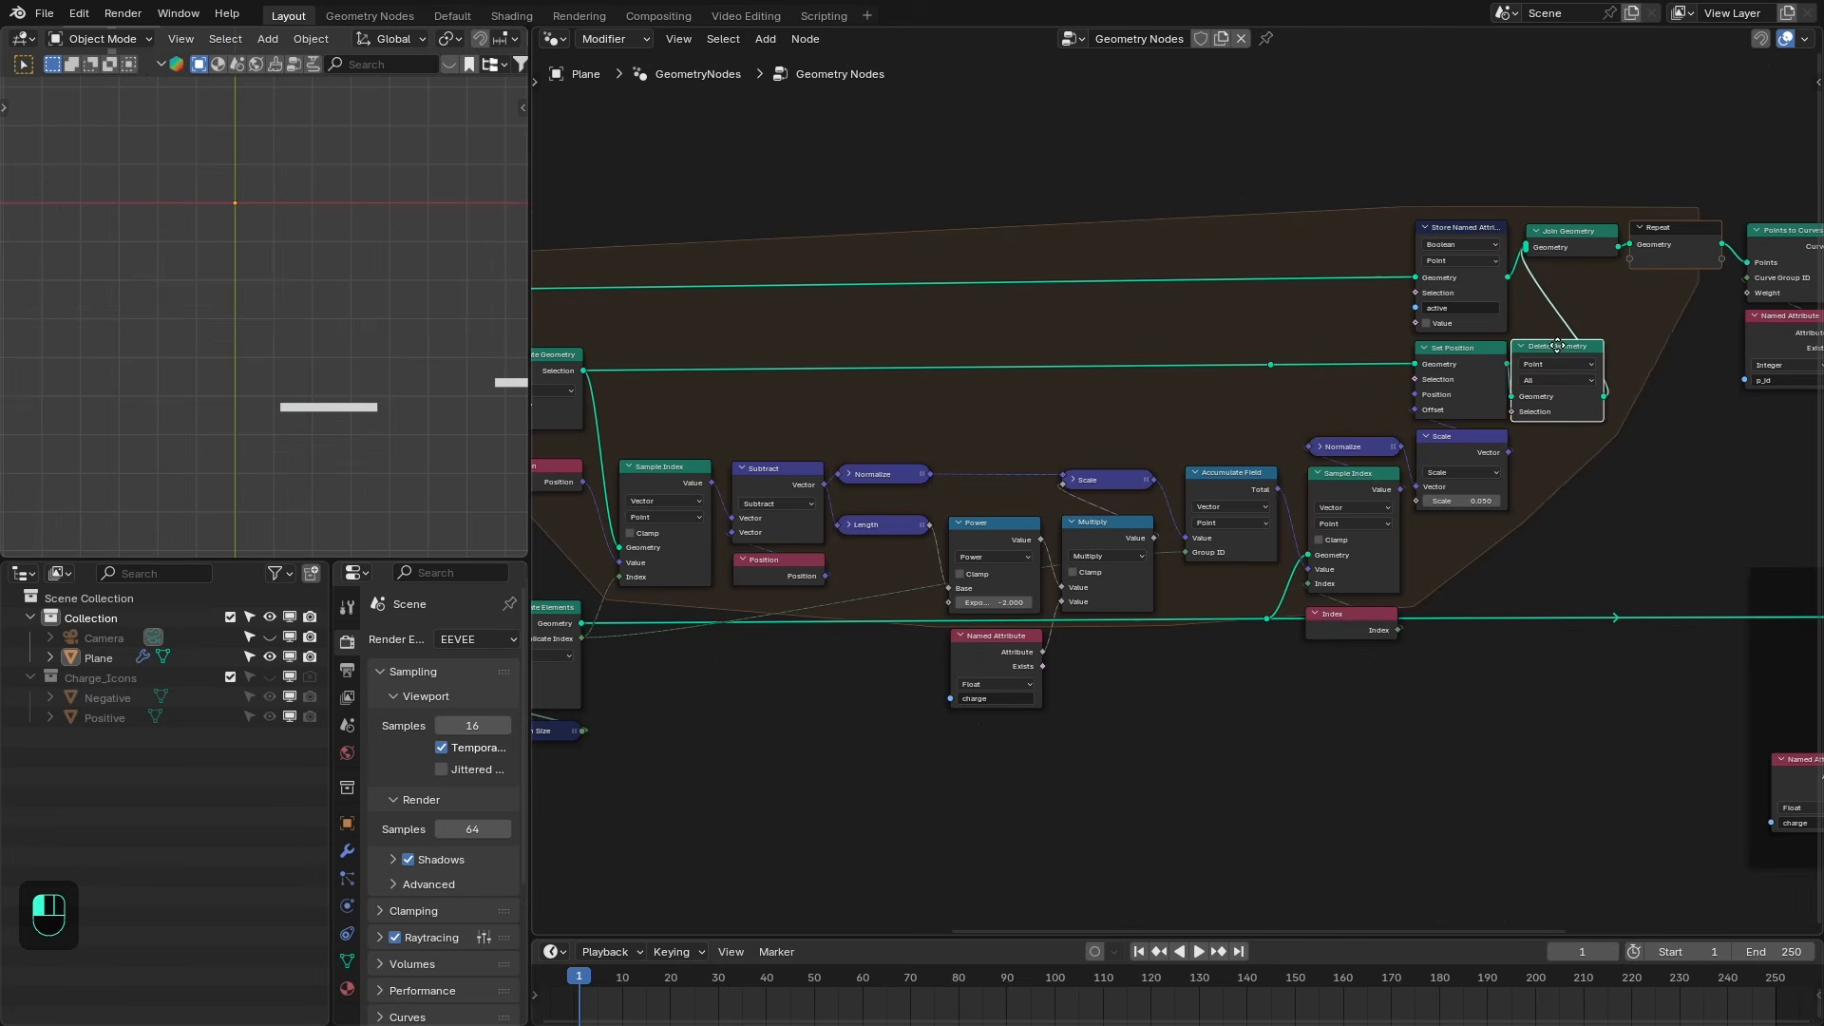
click(1536, 429)
- Add a KS_Point_Falloff node and wire it into the Delete Geometry node's selection
scroll(1047, 720, down, 1)
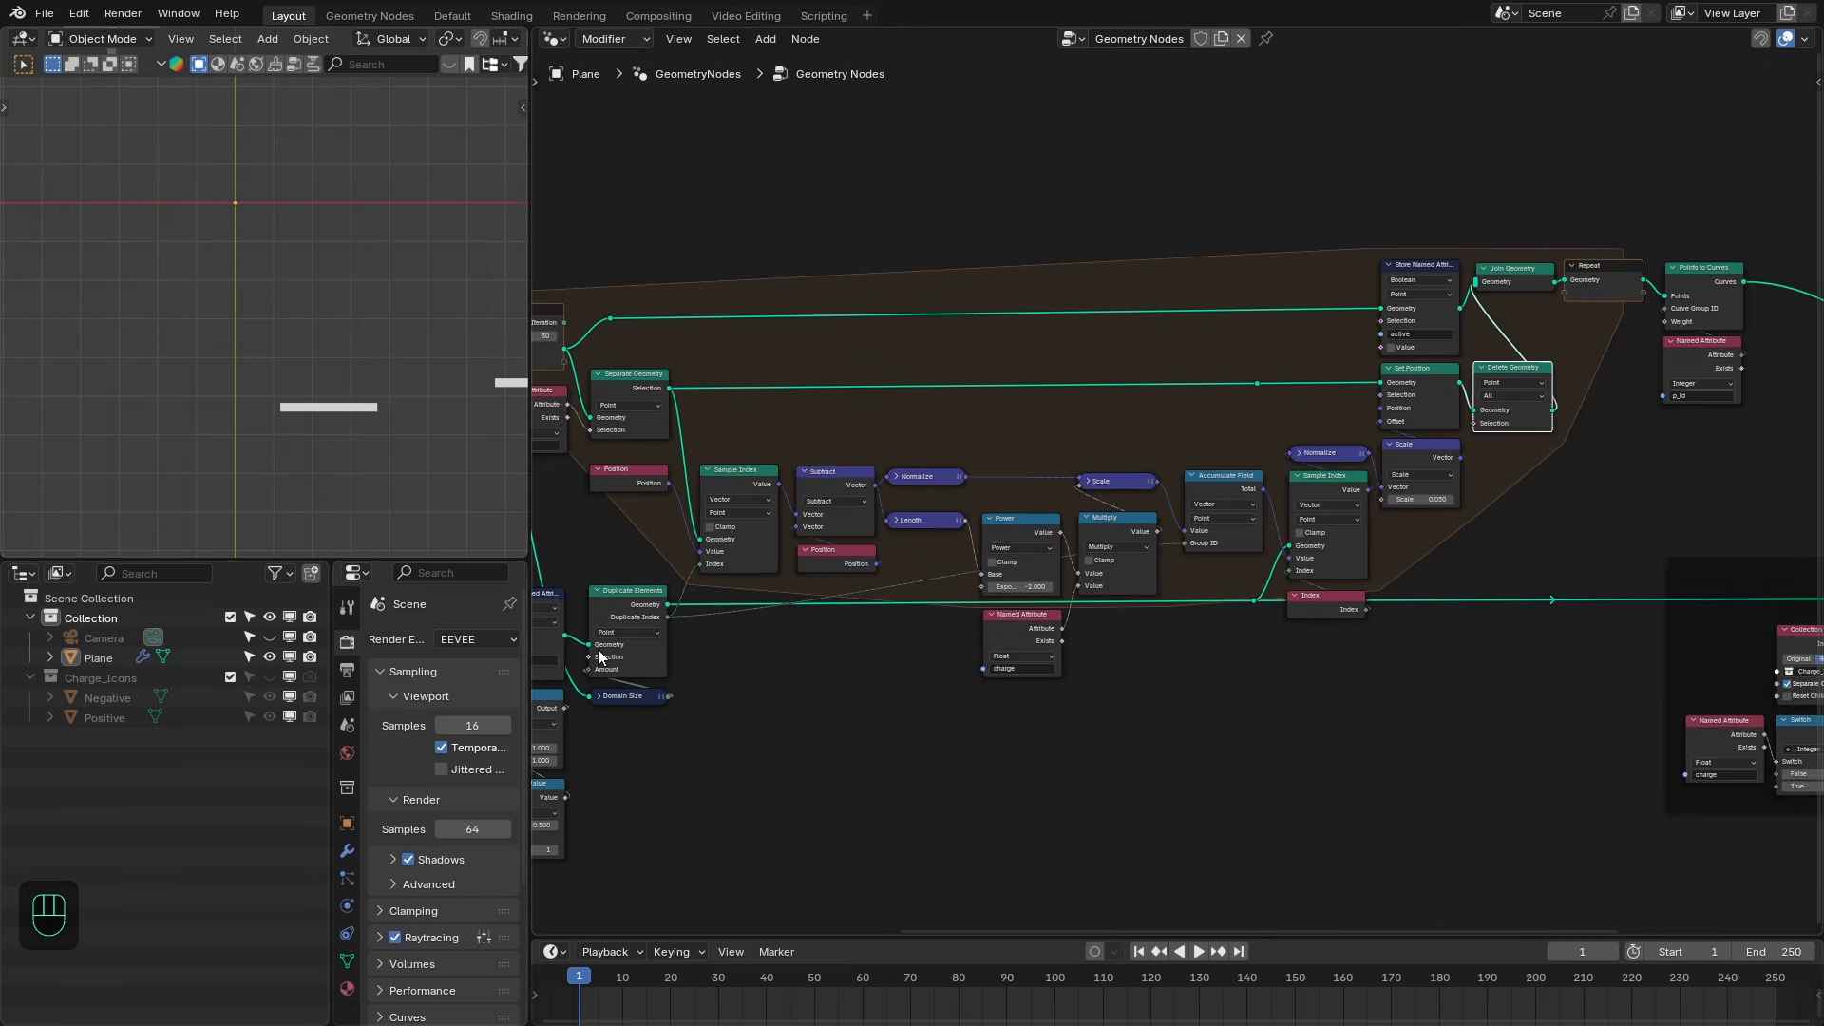
scroll(608, 646, down, 1)
click(625, 614)
key(shift+a)
text(k)
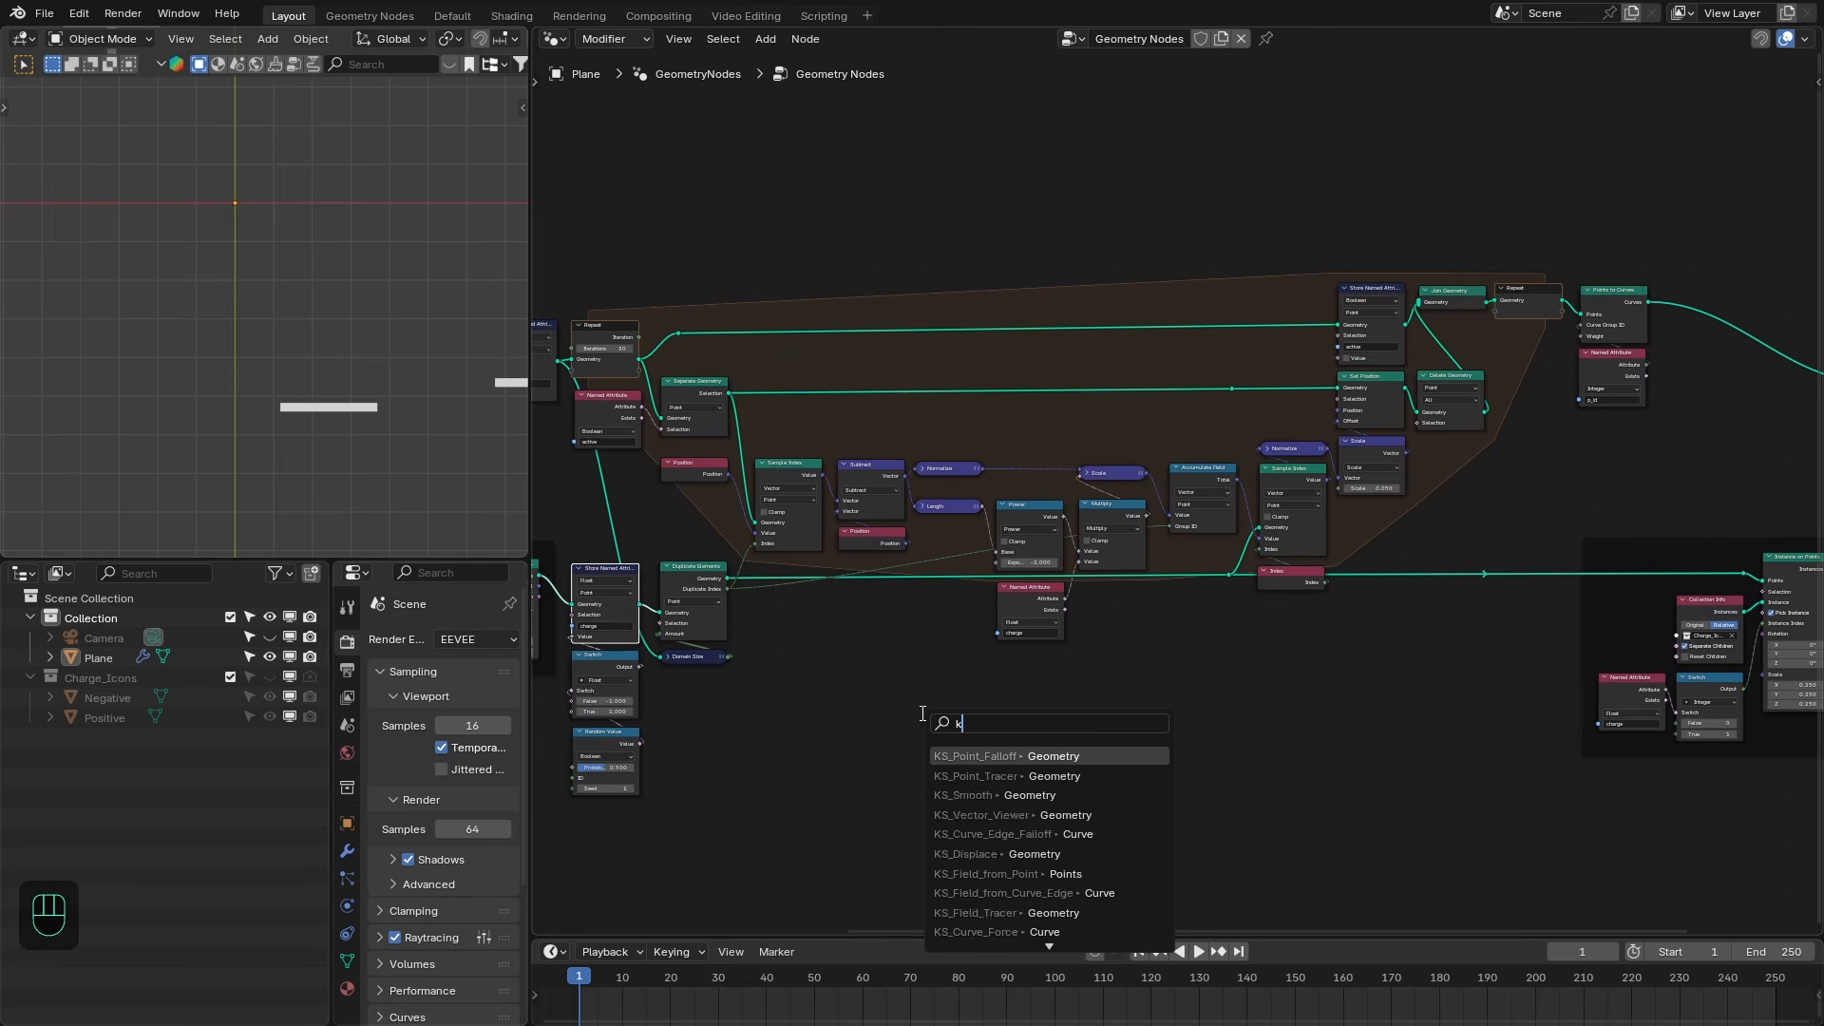
text(s_point fall)
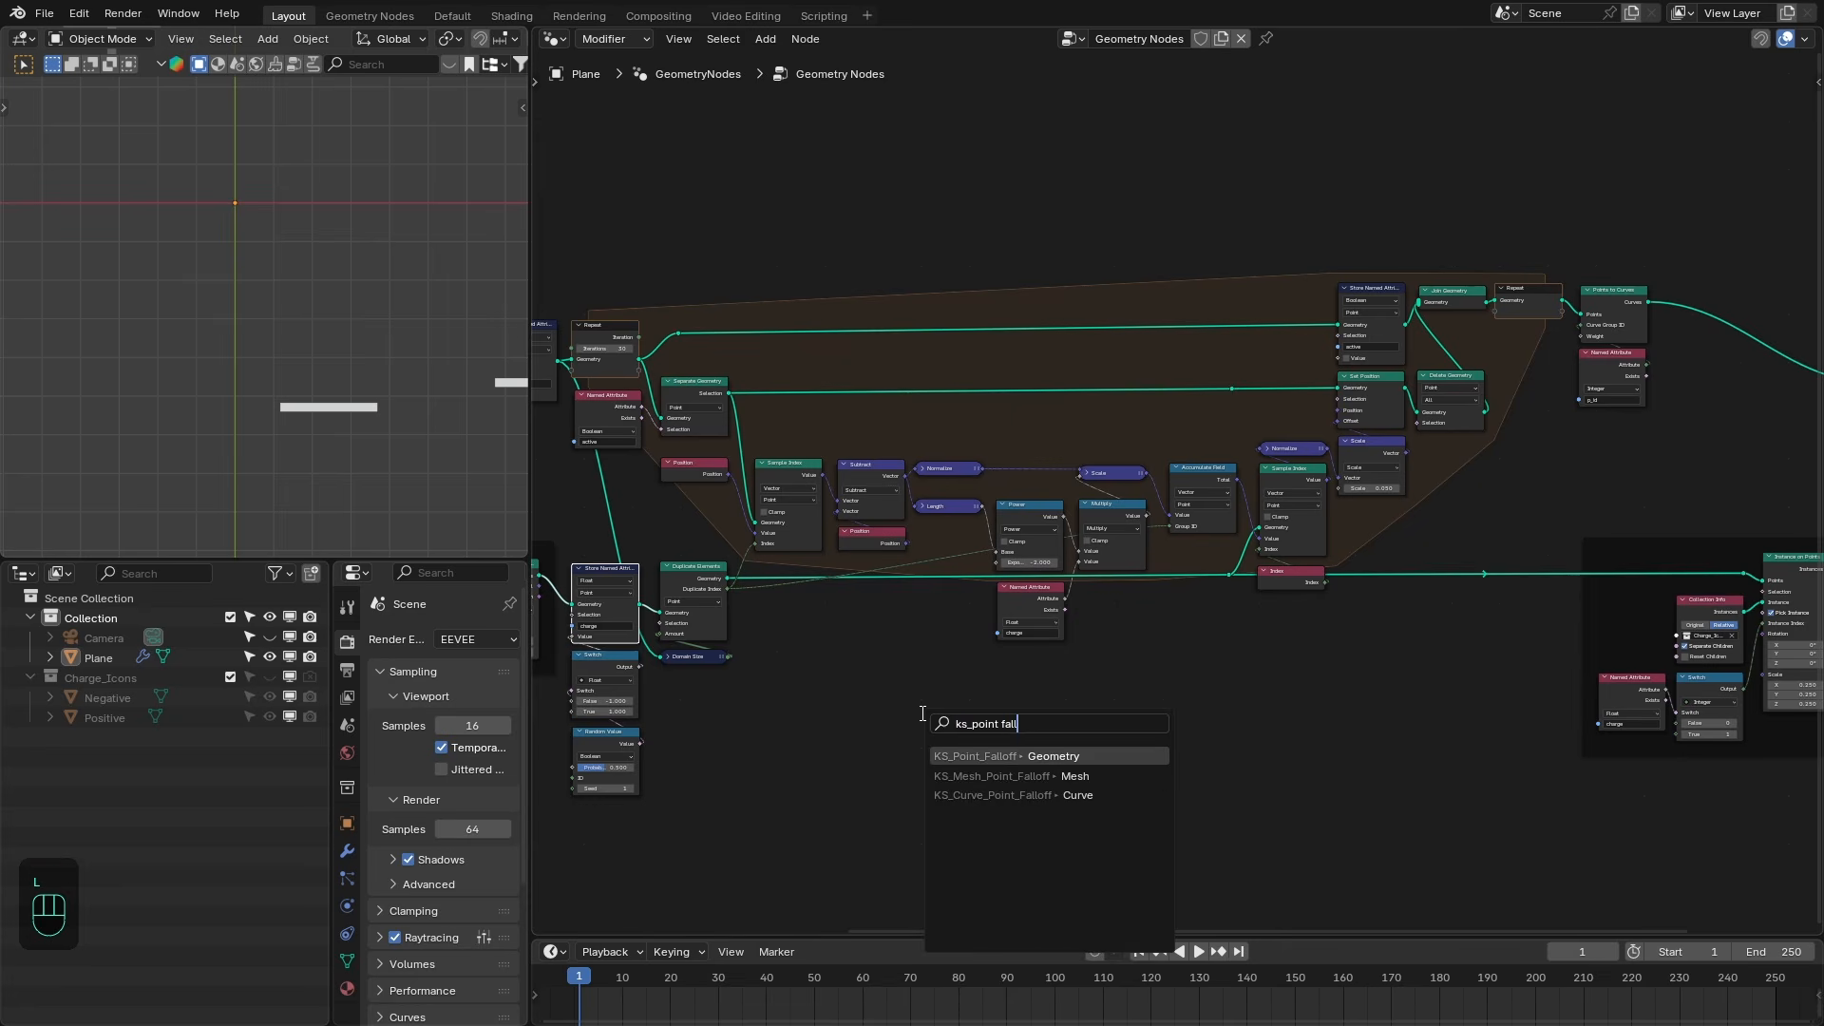
key(Return)
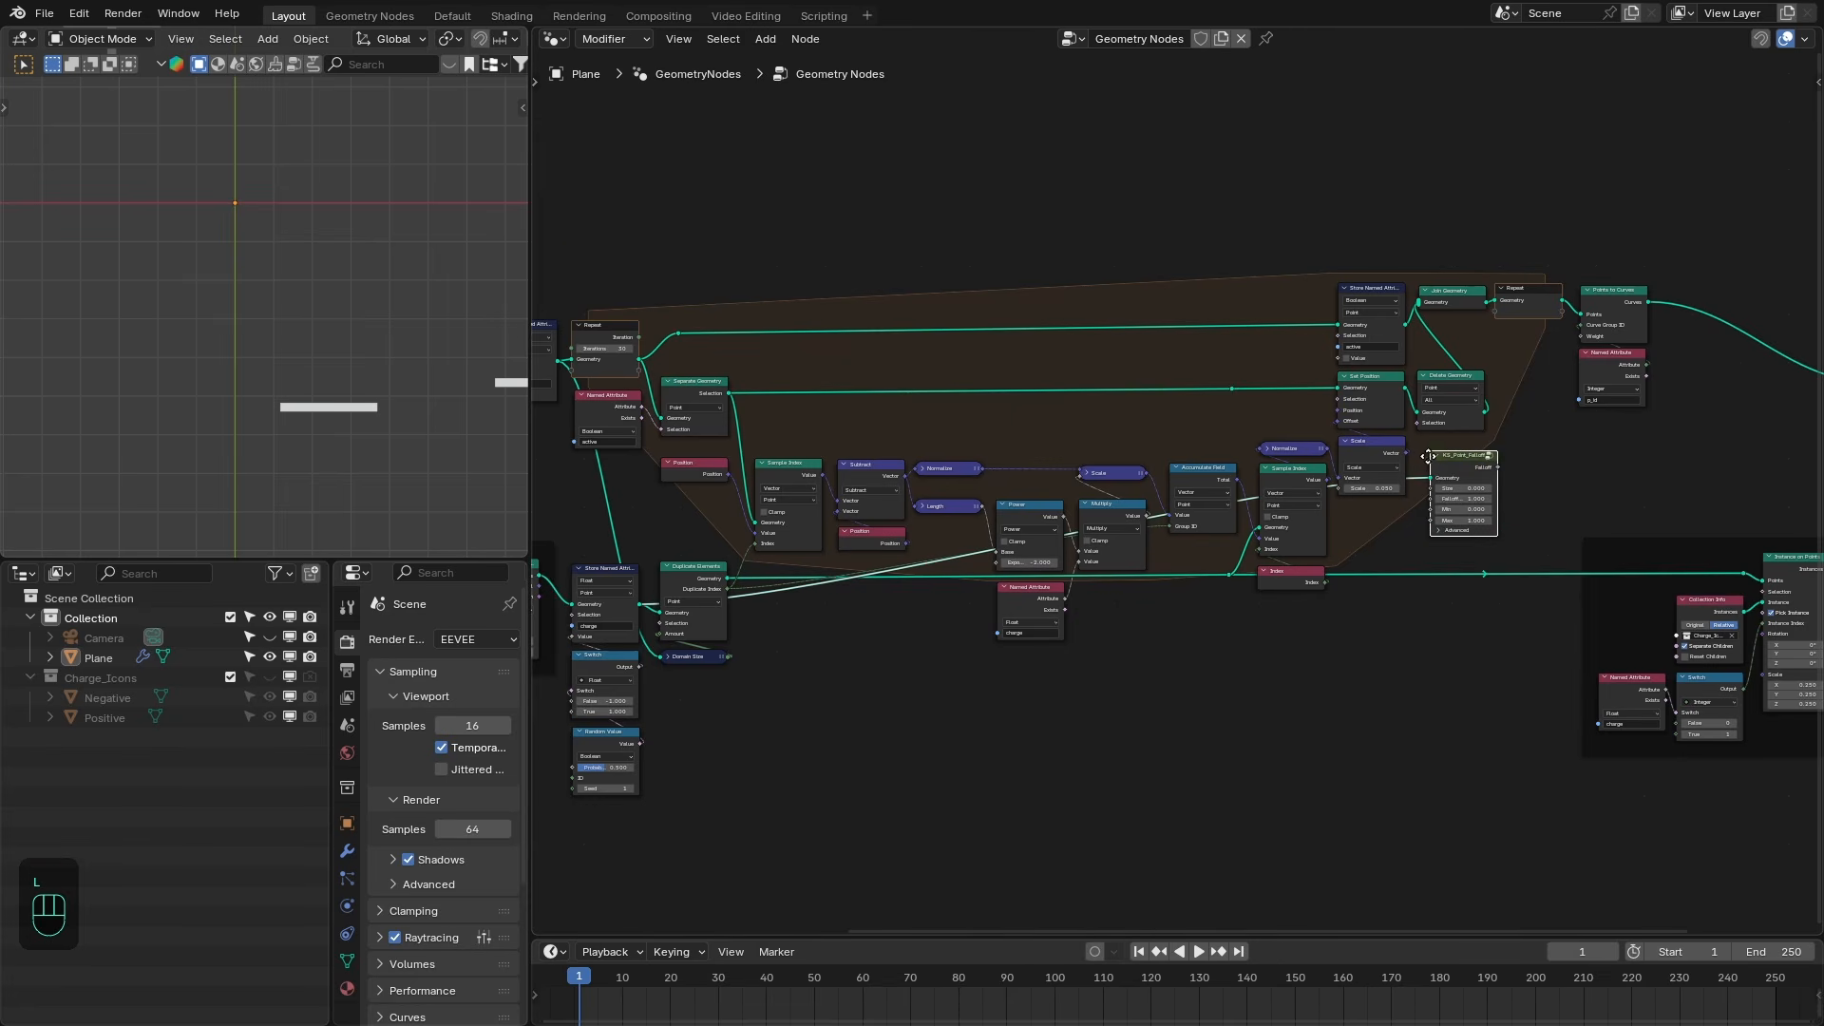
click(1437, 463)
scroll(1445, 475, up, 3)
drag(1464, 481, 1336, 412)
scroll(1454, 480, up, 1)
drag(1459, 488, 1450, 485)
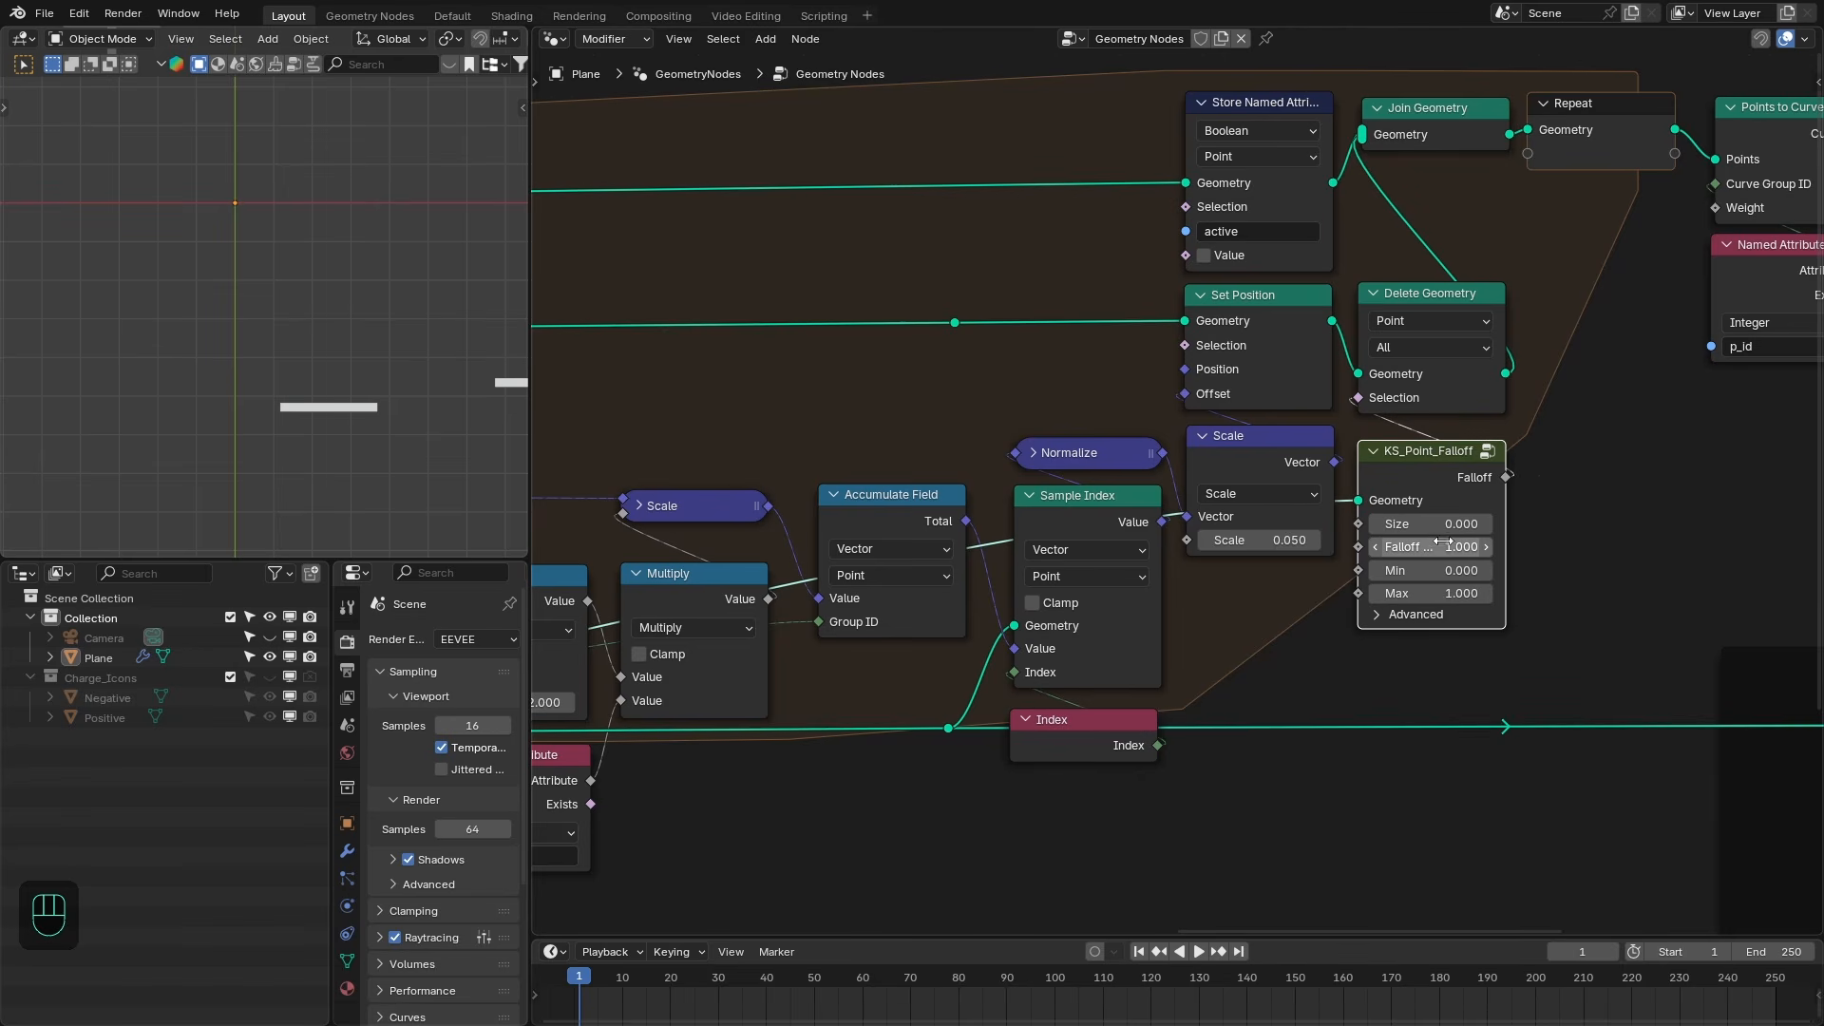
- Set the KS_Point_Falloff node's Falloff to 0 and Size to 0.05
double_click(1425, 546)
text(0)
key(Return)
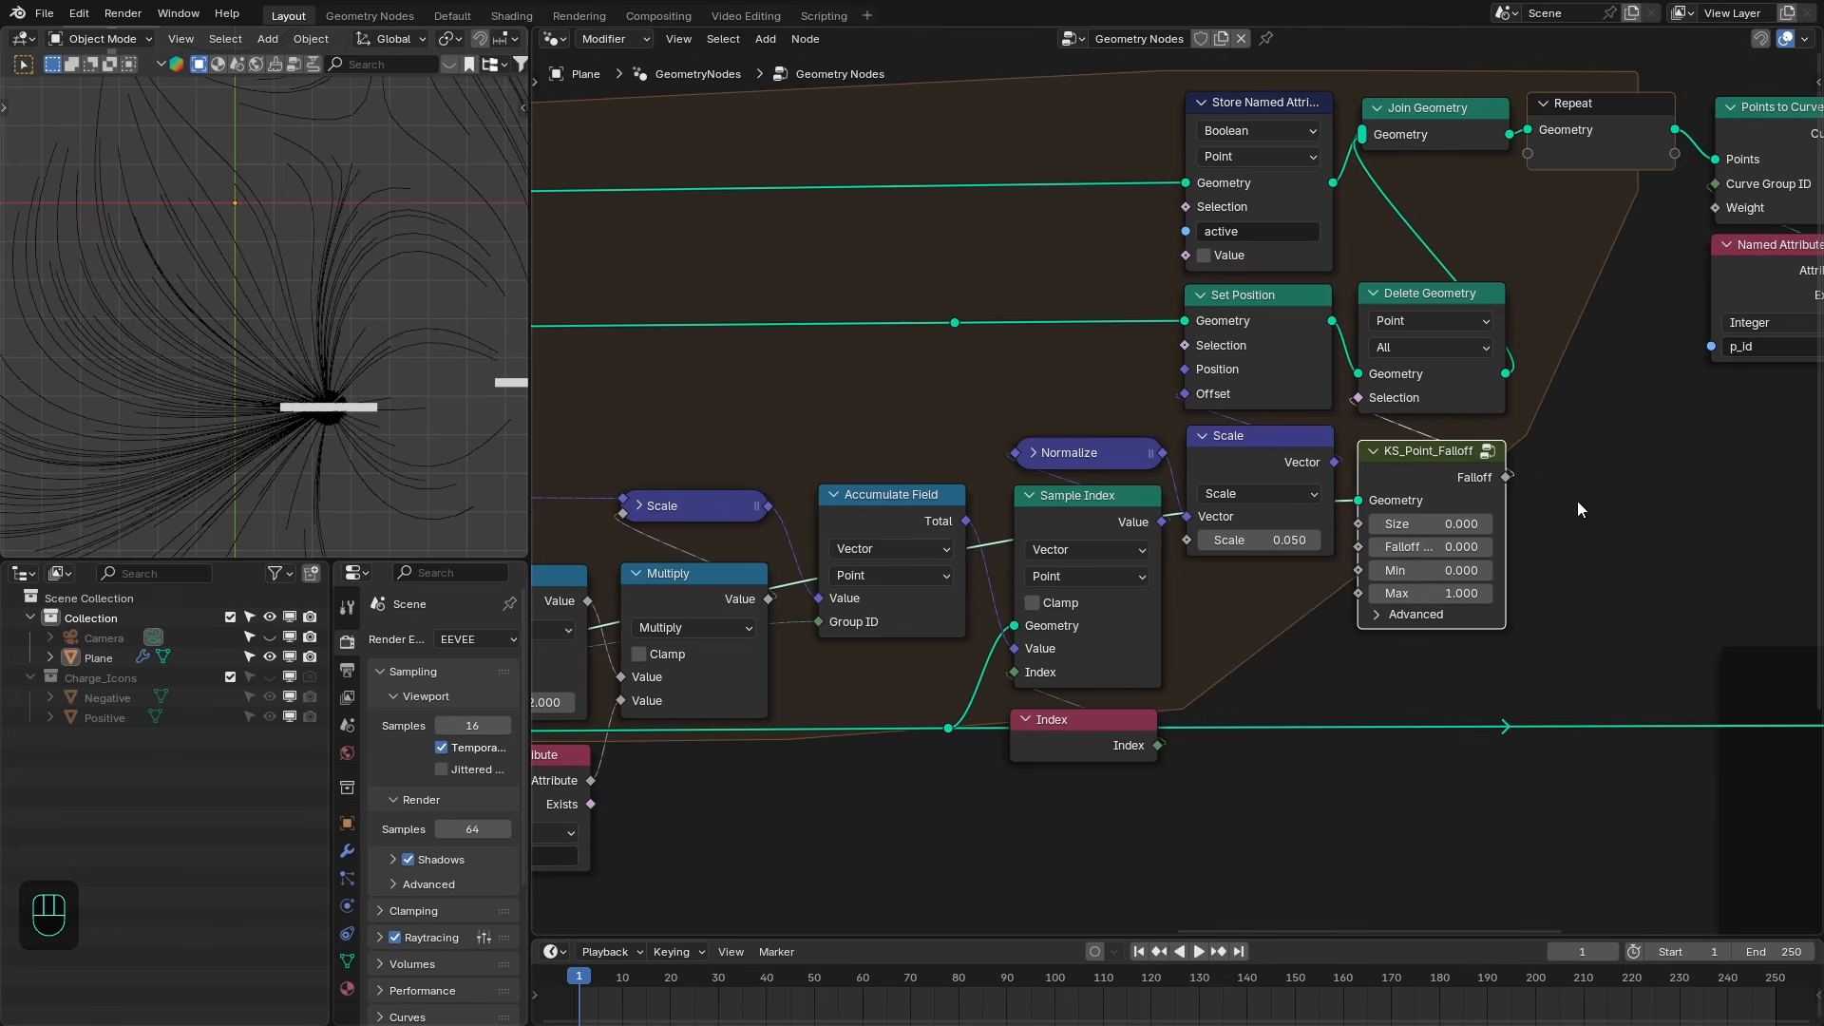
click(1444, 524)
text(0.01)
key(Return)
click(1421, 523)
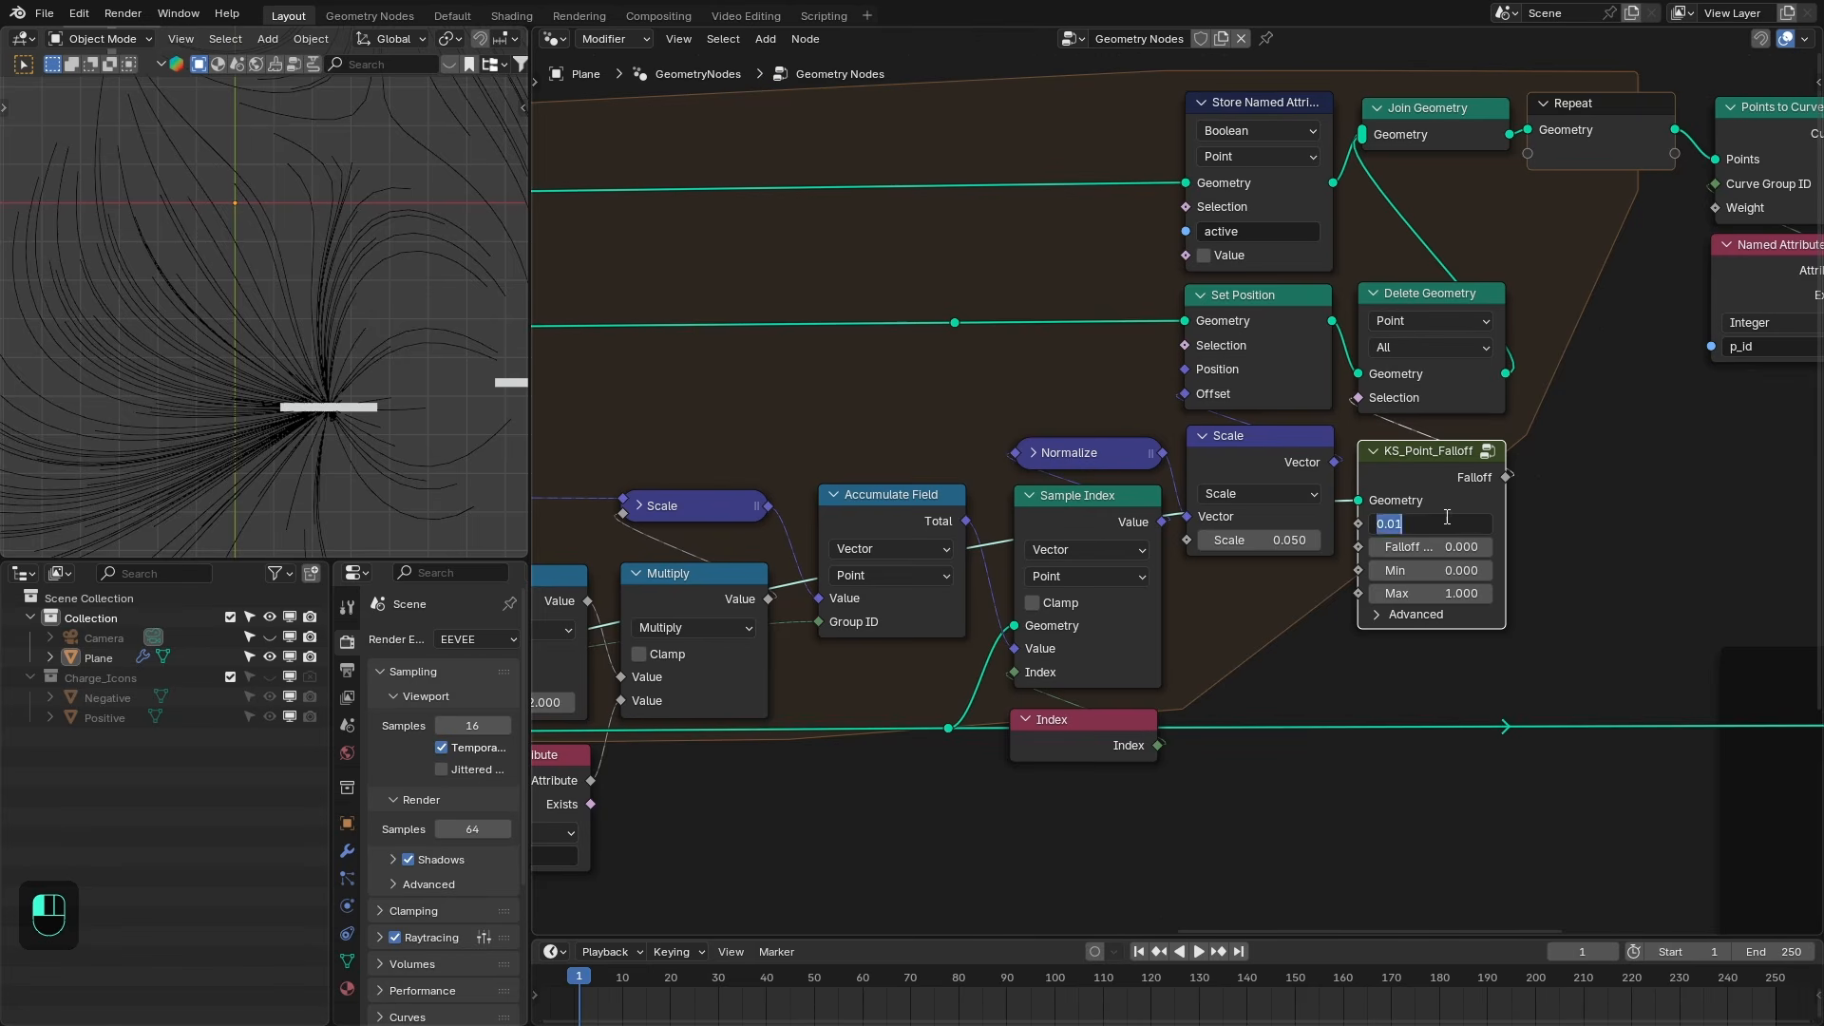
text(.05)
key(Return)
- Move the Instance on Points frame lower in the node tree
scroll(318, 411, down, 2)
scroll(1425, 454, down, 5)
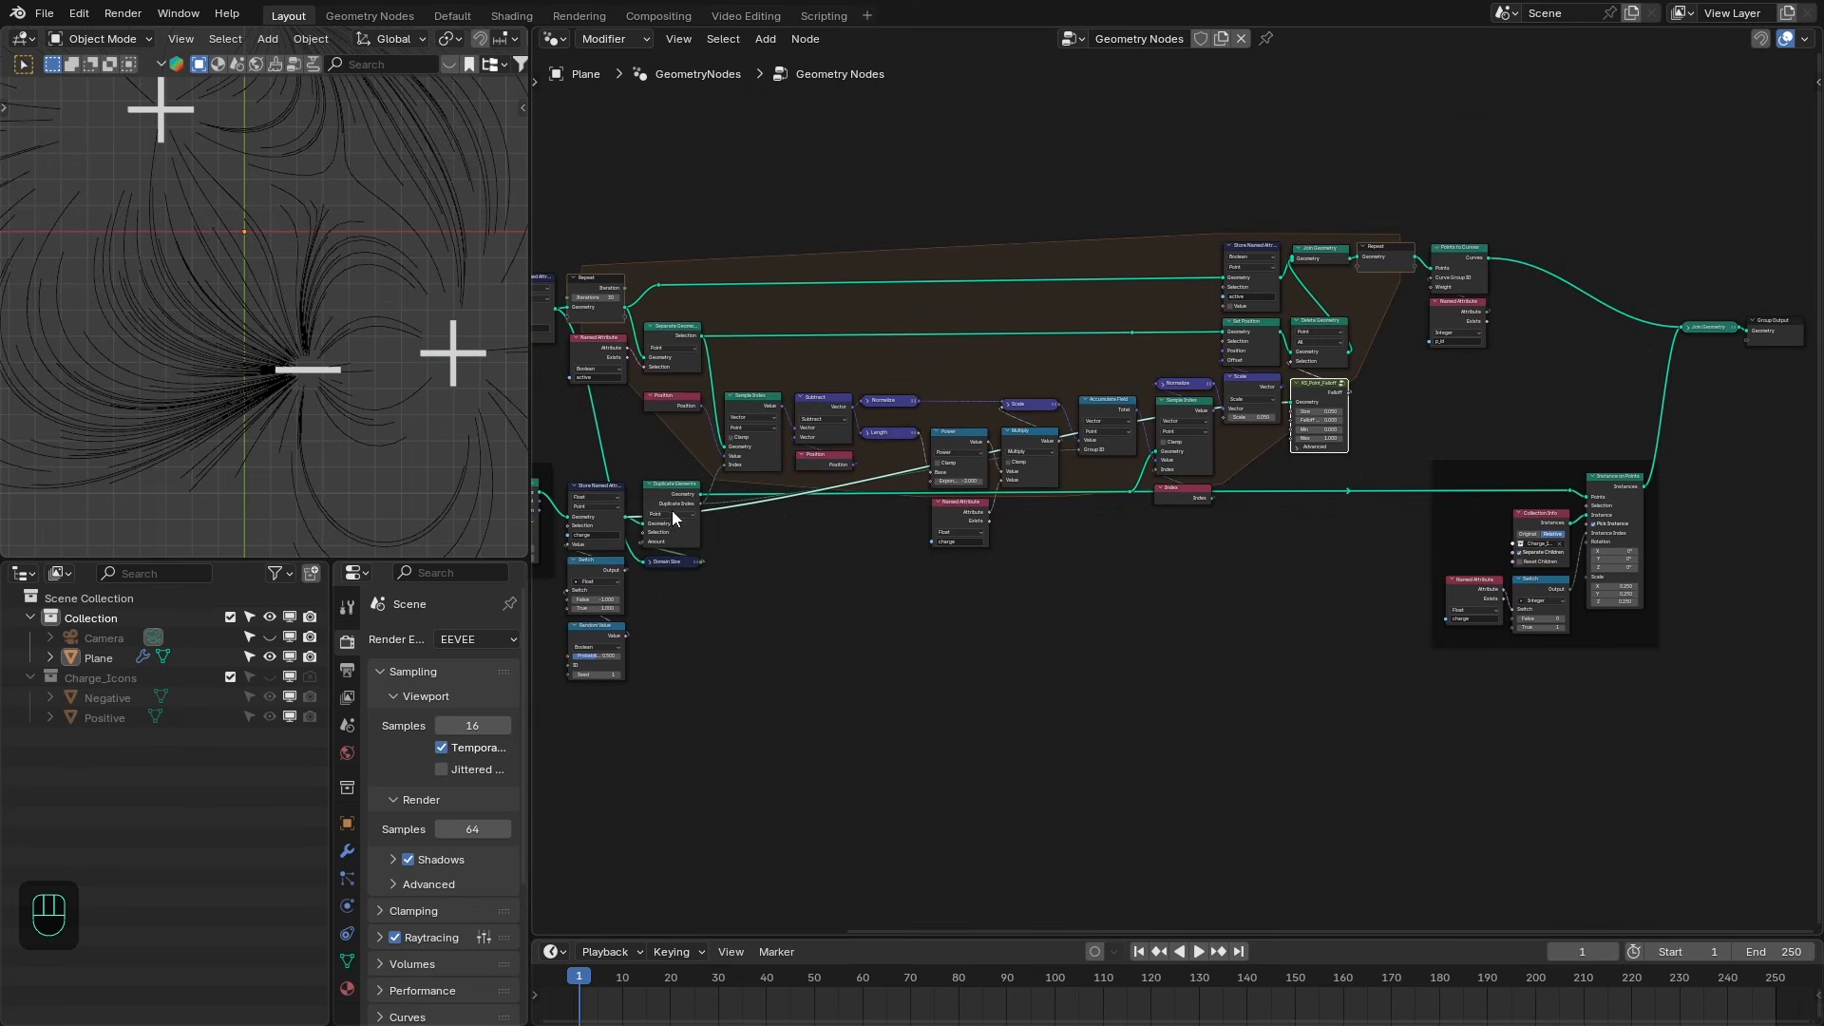
drag(632, 522, 1420, 679)
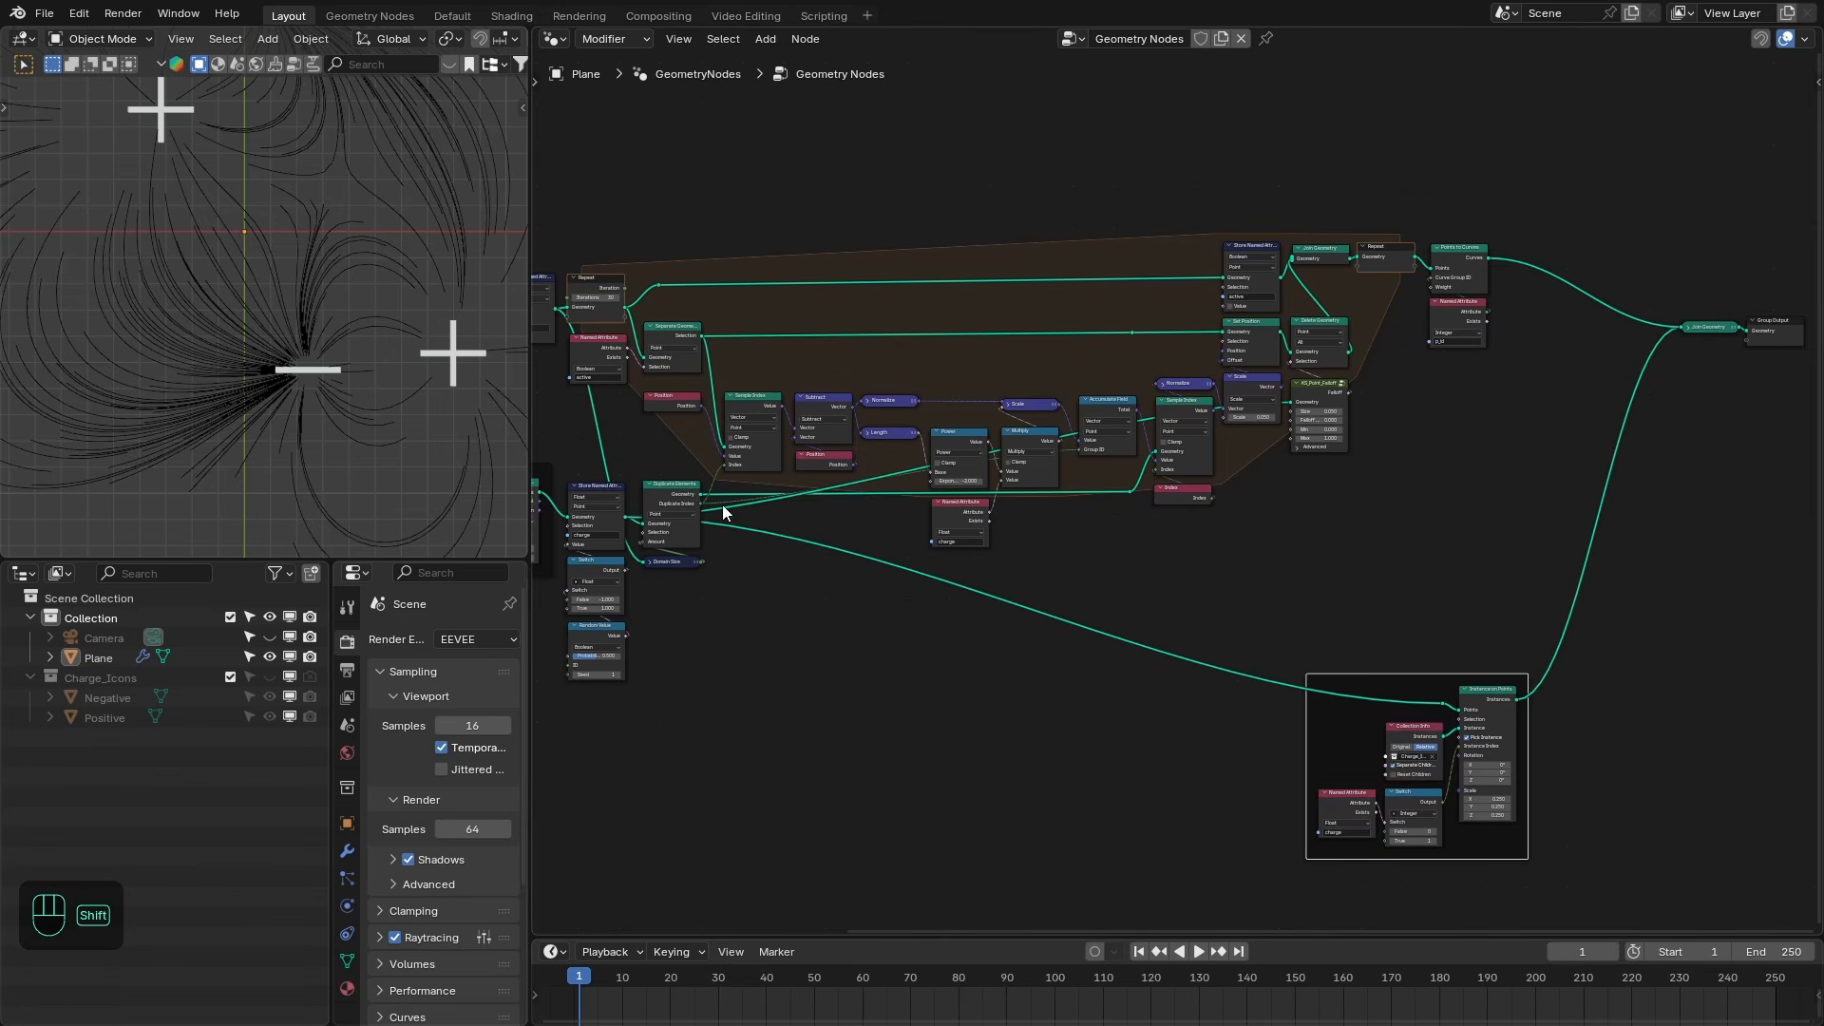
- Reposition the reroute points and output nodes to tidy the links around the Instance on Points frame
shift+right_drag(724, 500, 728, 575)
key(g)
click(727, 728)
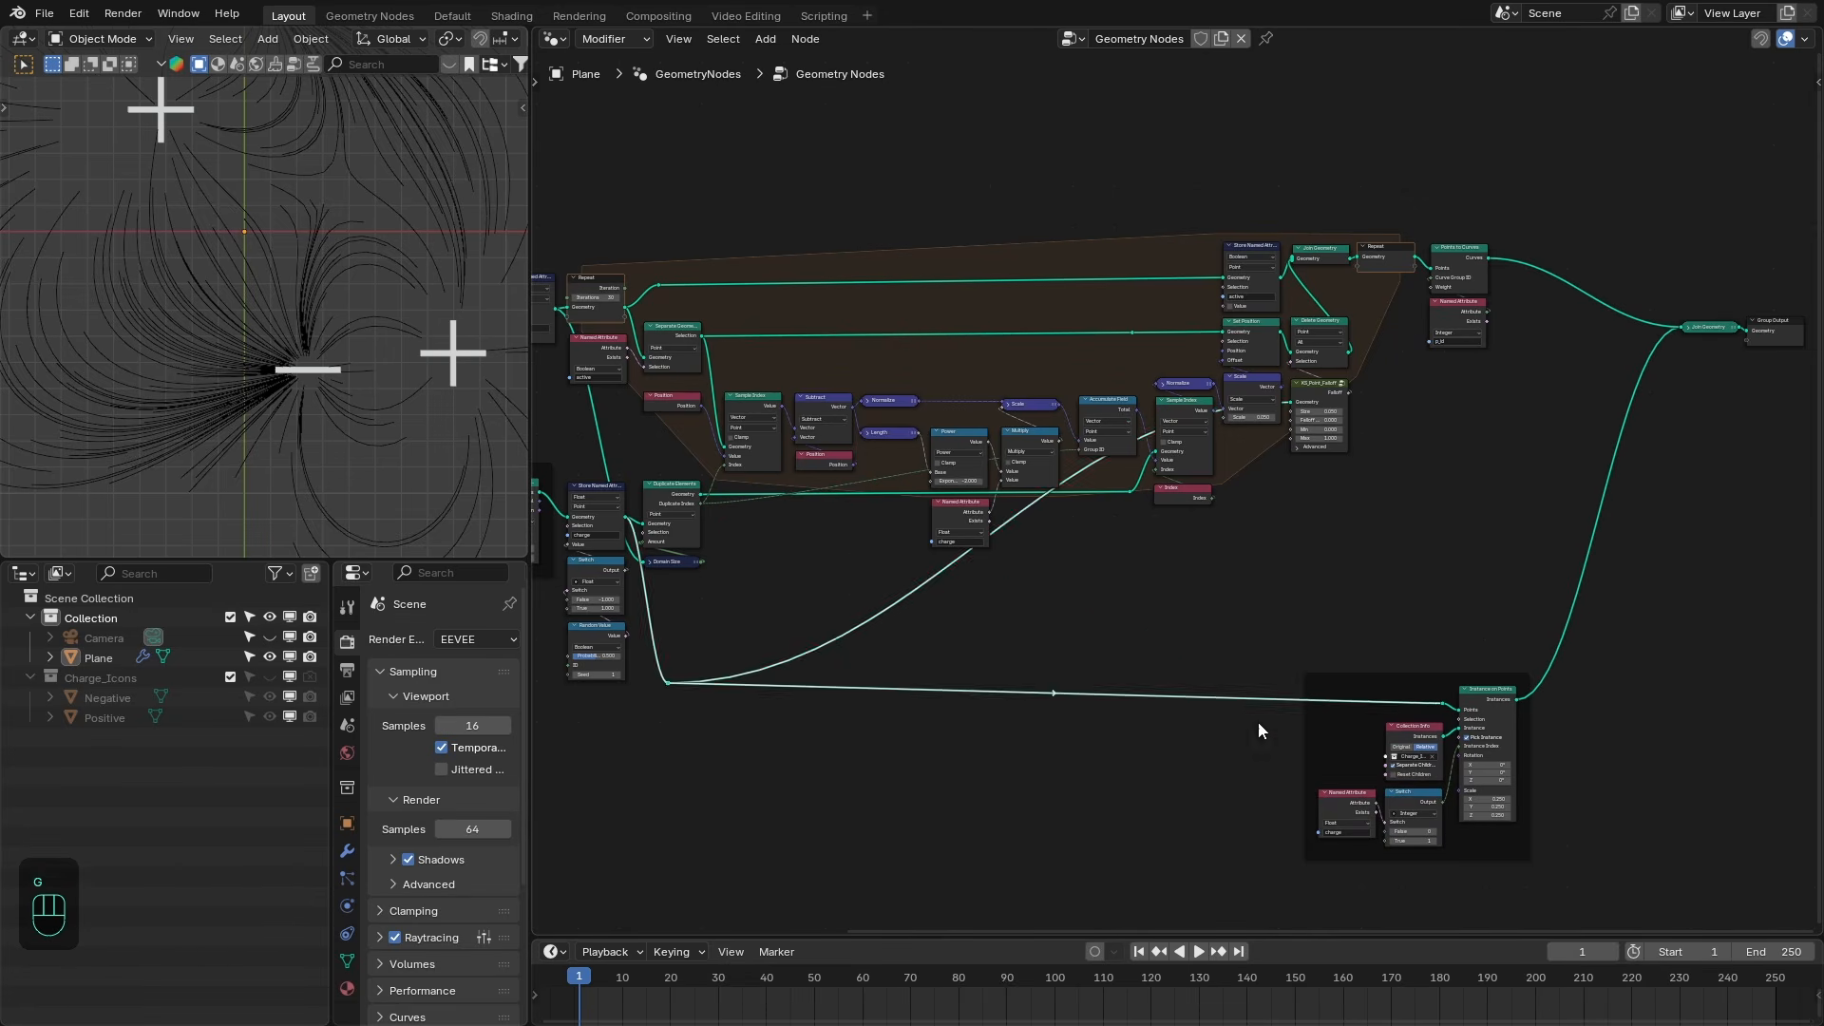
drag(1378, 677, 1452, 587)
click(669, 682)
key(g)
click(784, 629)
drag(1758, 267, 1724, 385)
key(g)
click(1620, 365)
mouse_move(1651, 272)
mouse_down()
mouse_move(1629, 258)
mouse_move(1651, 263)
mouse_up()
- Pan and zoom across the node tree to review its layout from the input nodes to the output
middle_drag(762, 426, 1048, 441)
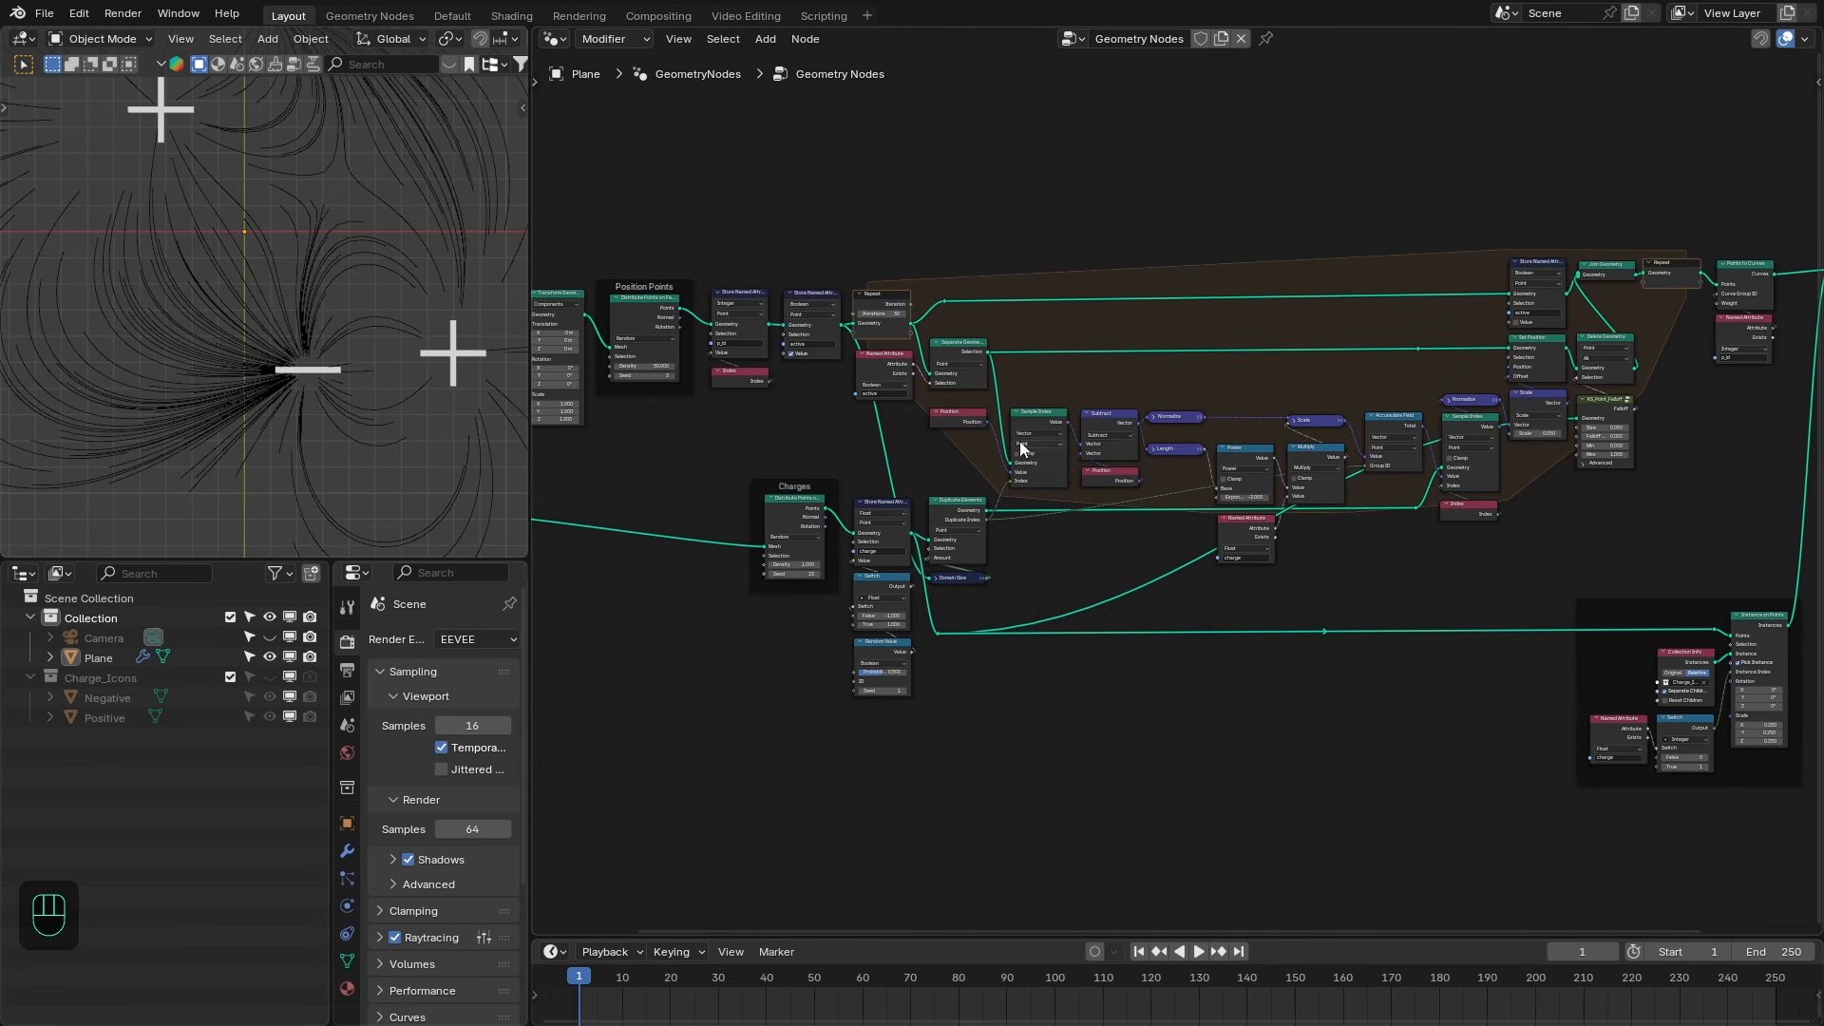
scroll(289, 305, down, 4)
shift+middle_drag(848, 362, 939, 453)
scroll(927, 428, up, 3)
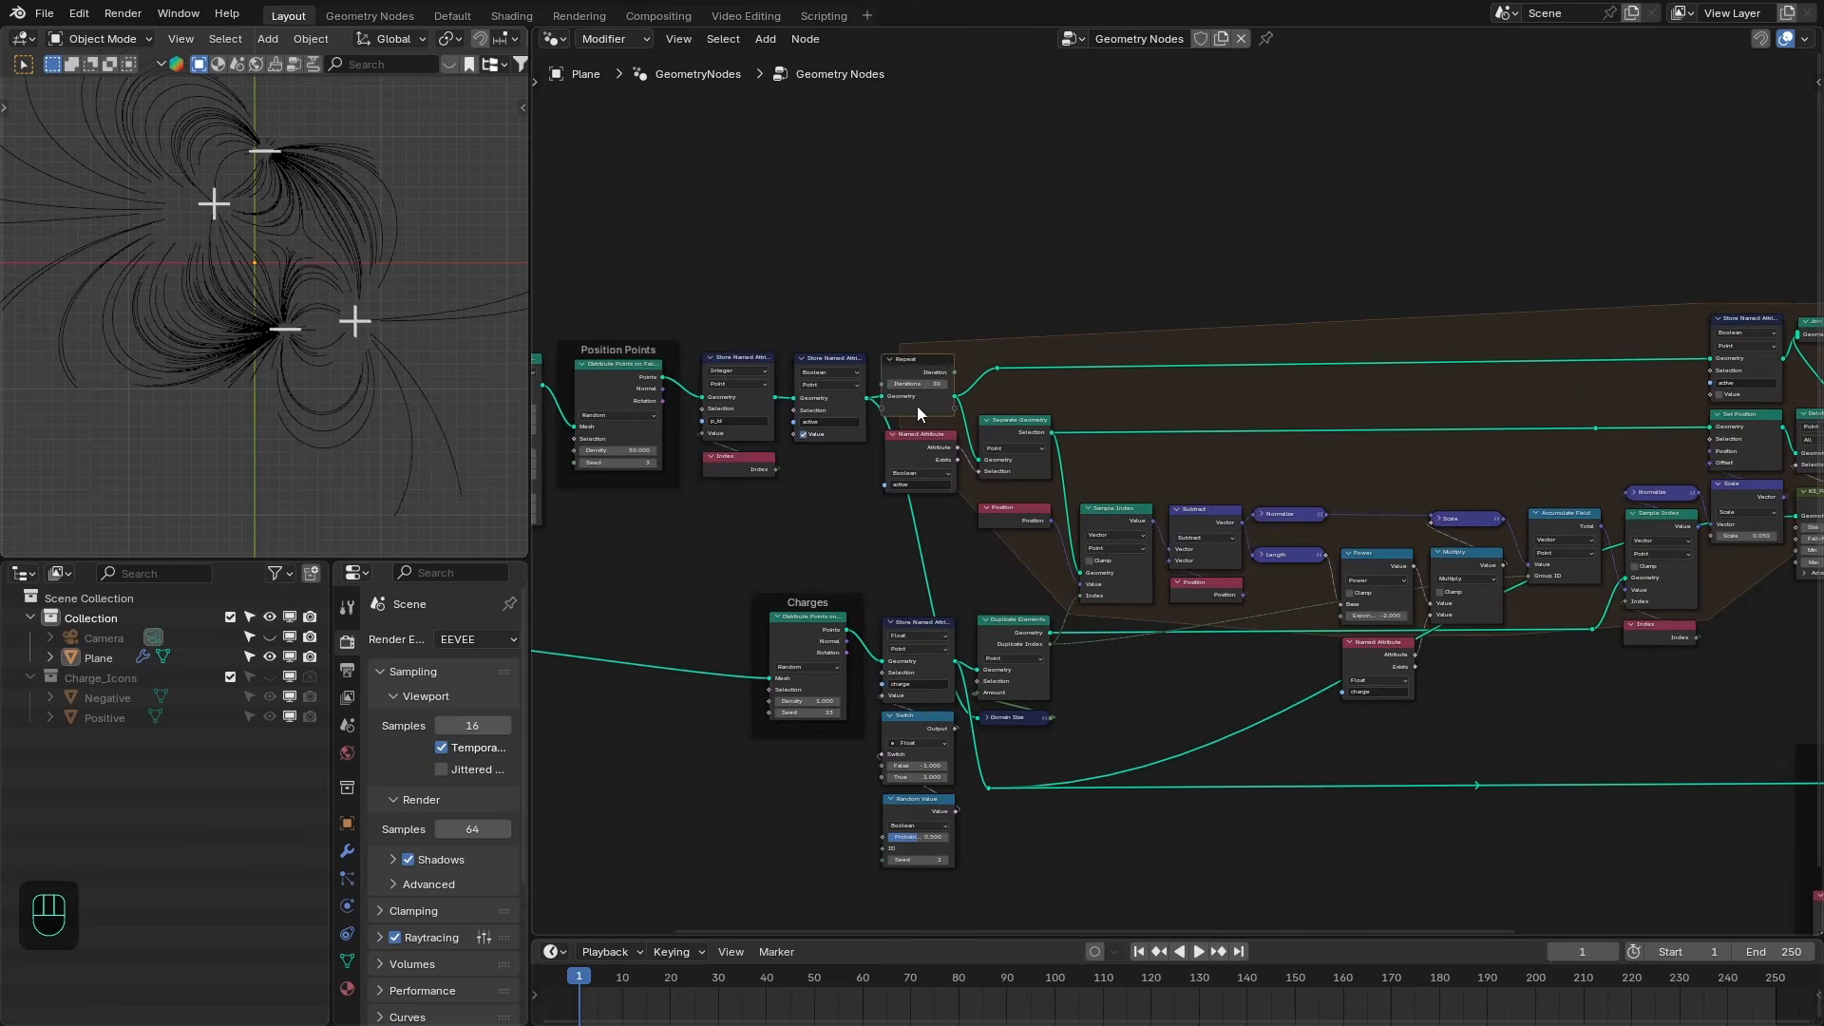
middle_drag(629, 419, 755, 310)
scroll(754, 310, up, 2)
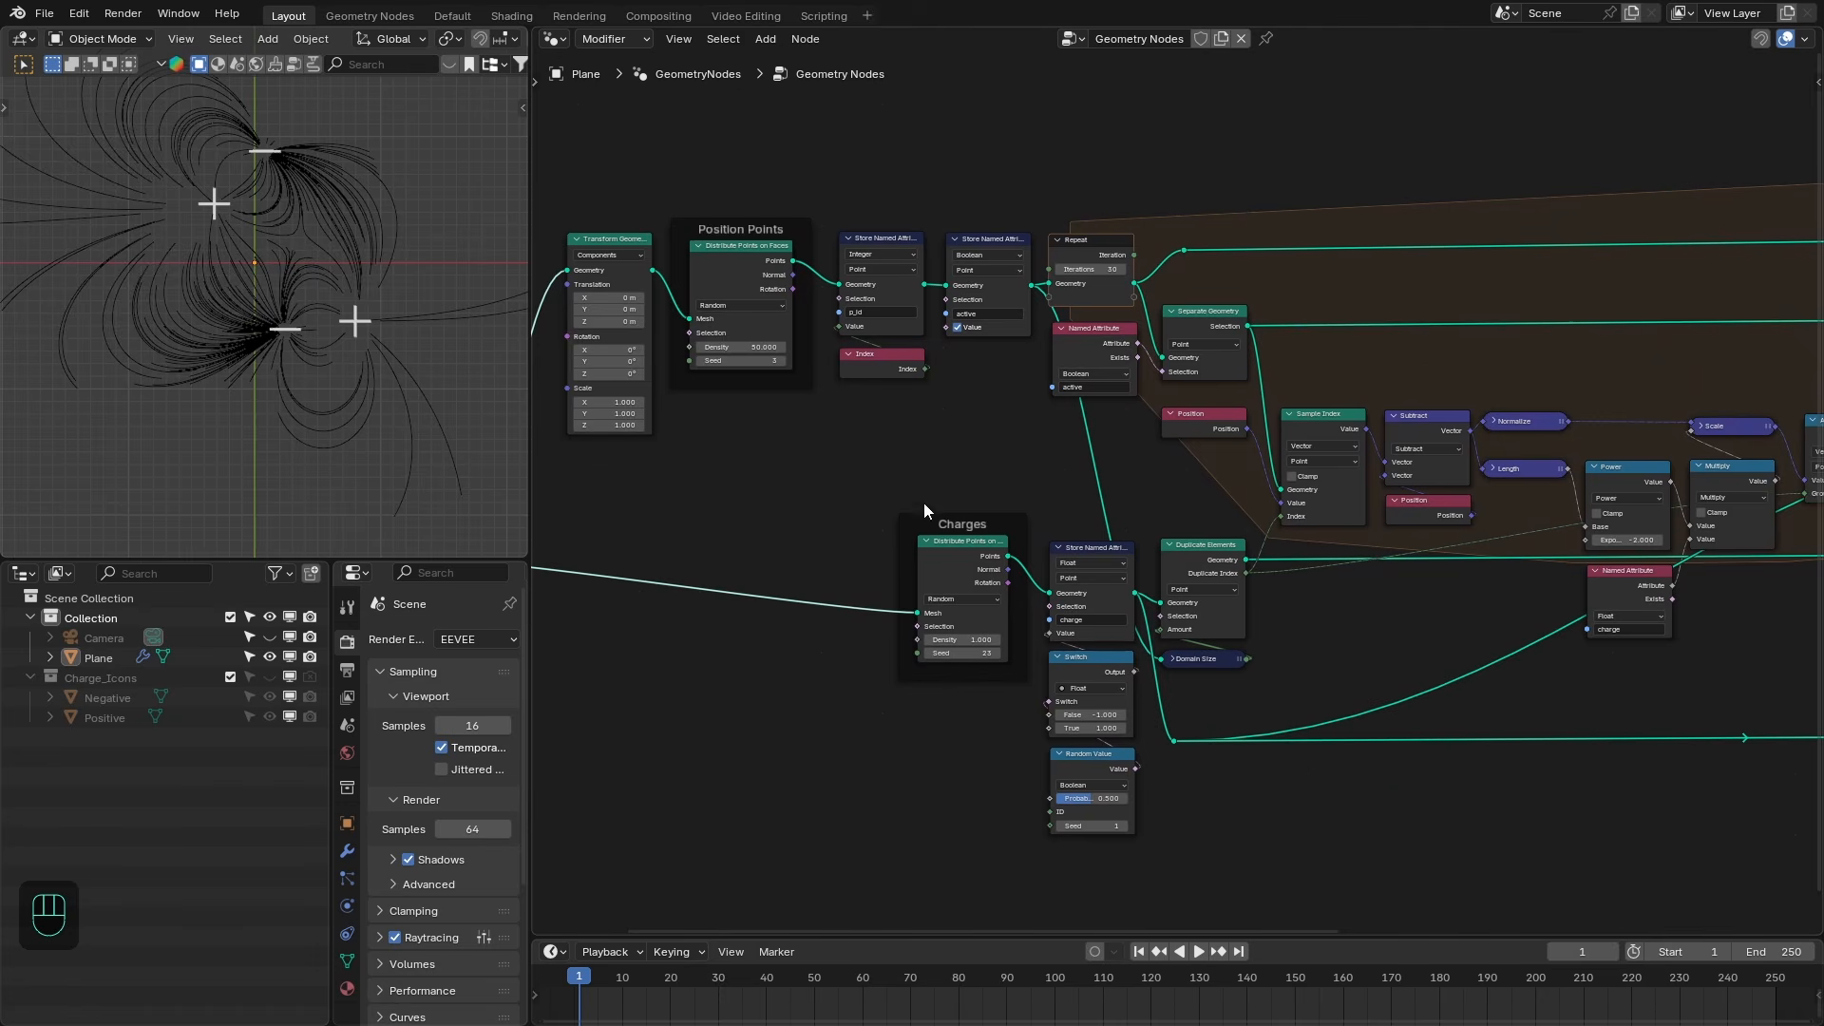
middle_drag(925, 506, 998, 485)
scroll(1305, 565, down, 2)
middle_drag(1439, 651, 548, 670)
scroll(551, 668, up, 3)
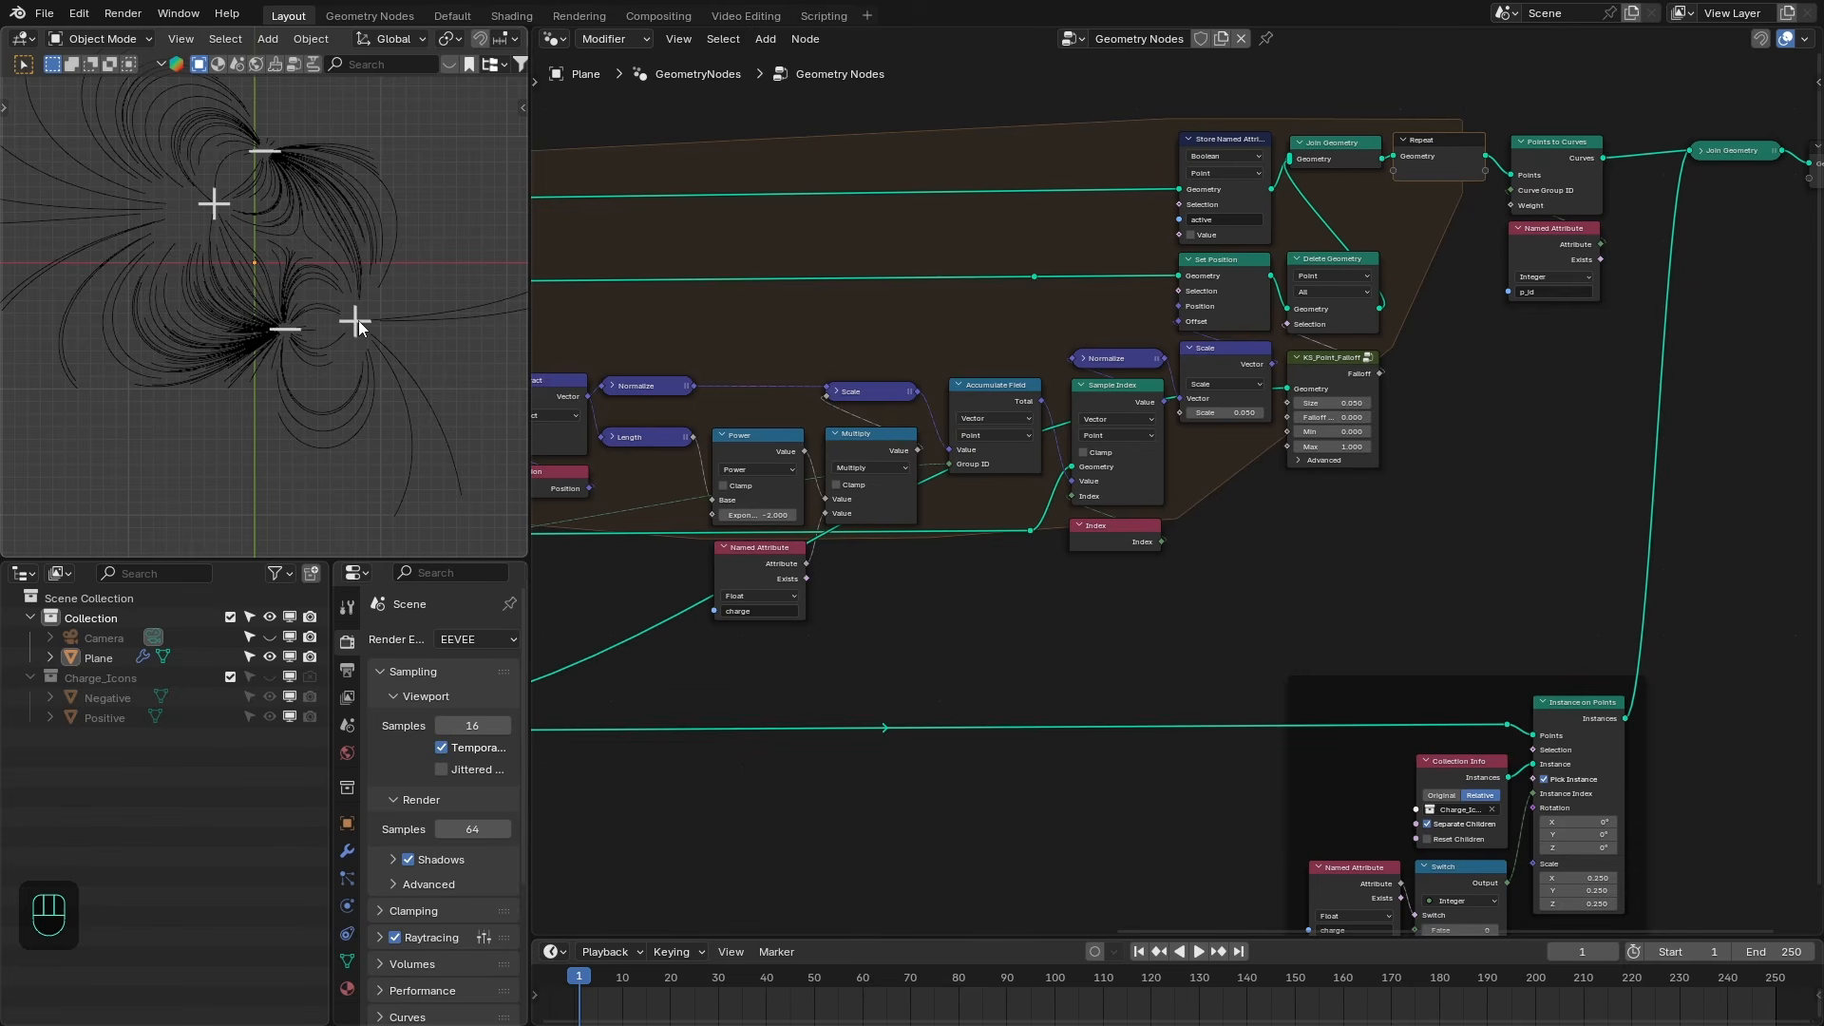
- Make room before the Group Output and insert a Set Material node after the final Join Geometry
middle_drag(1658, 307, 1400, 385)
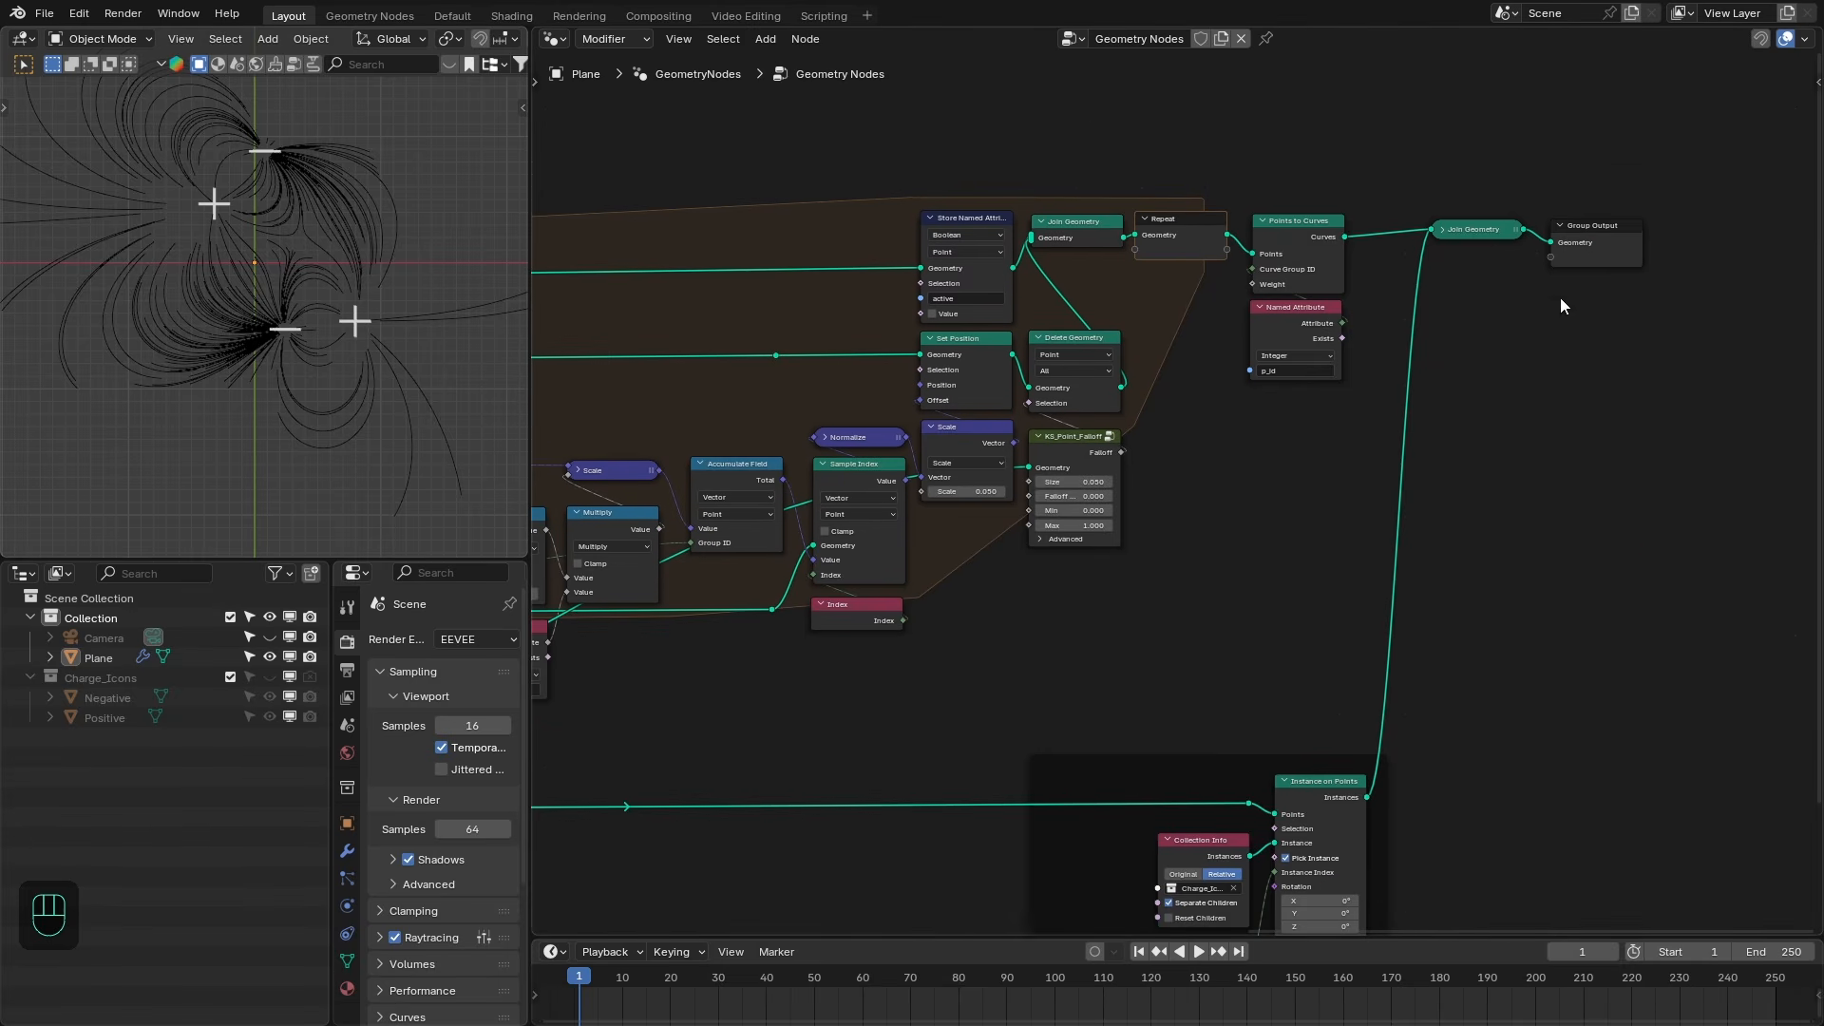
drag(1489, 230, 1457, 240)
drag(1582, 234, 1695, 237)
text(set)
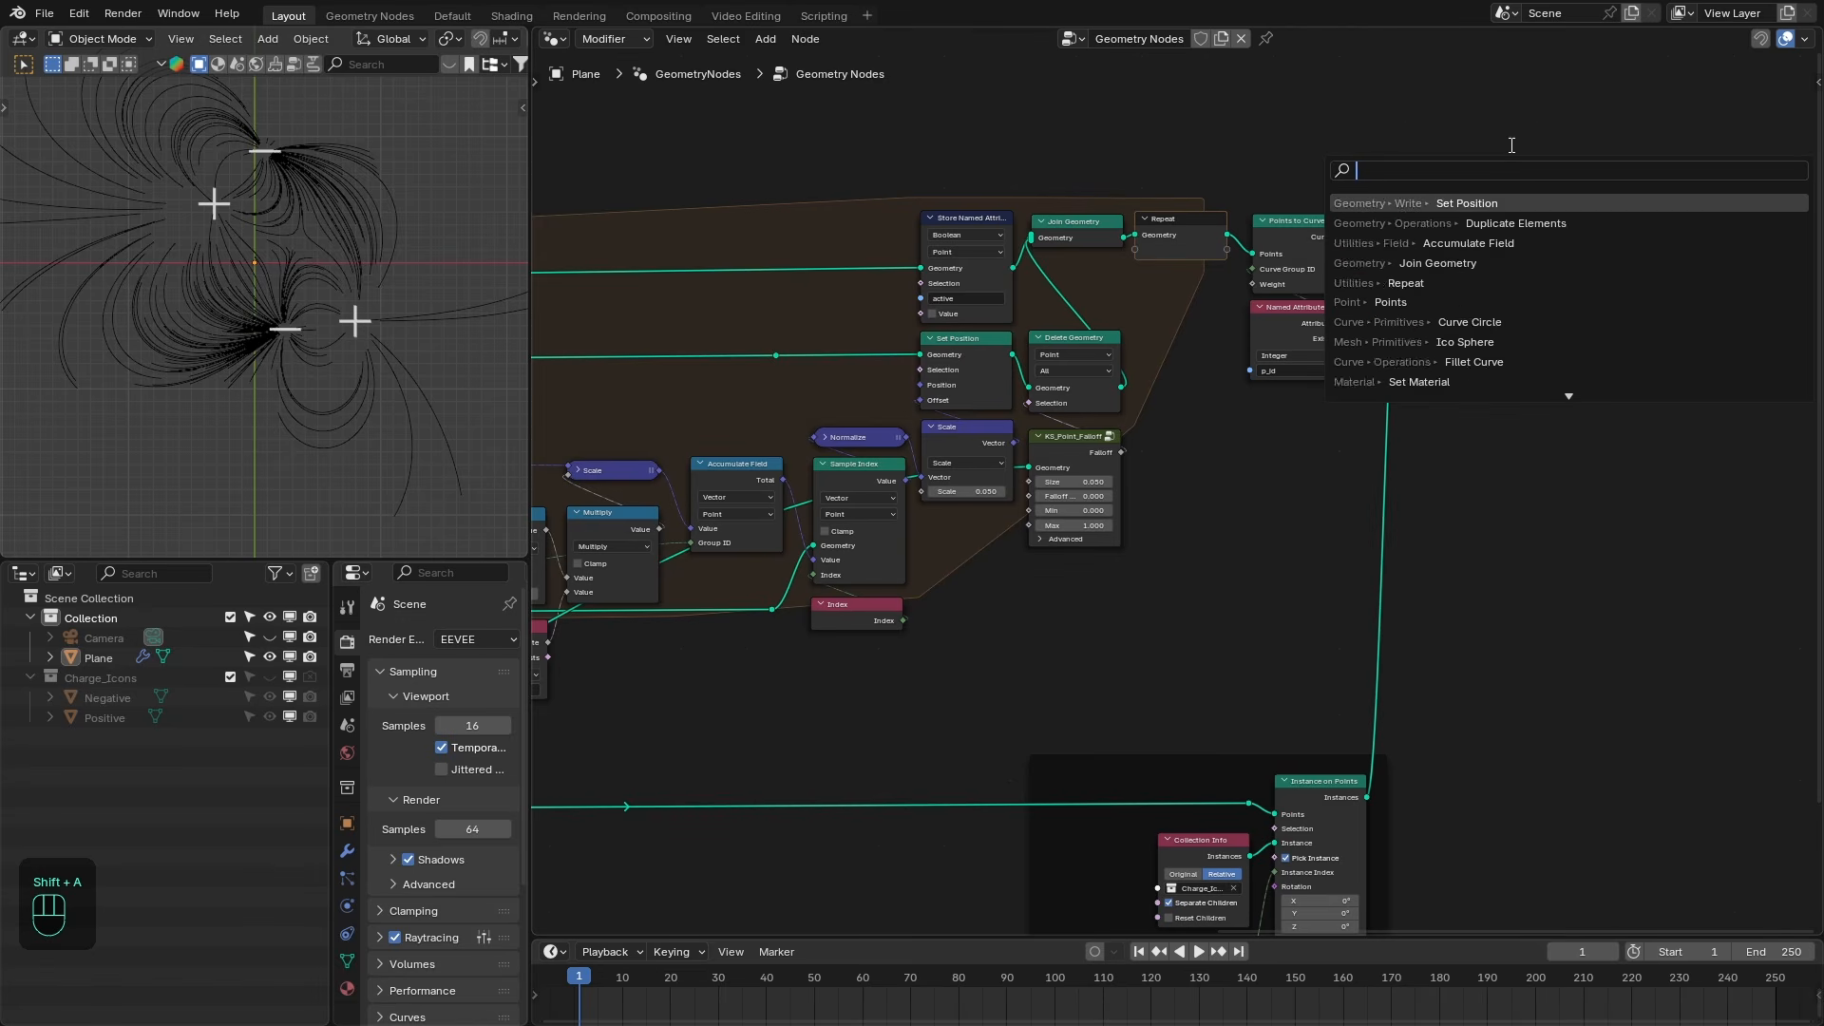
key(Return)
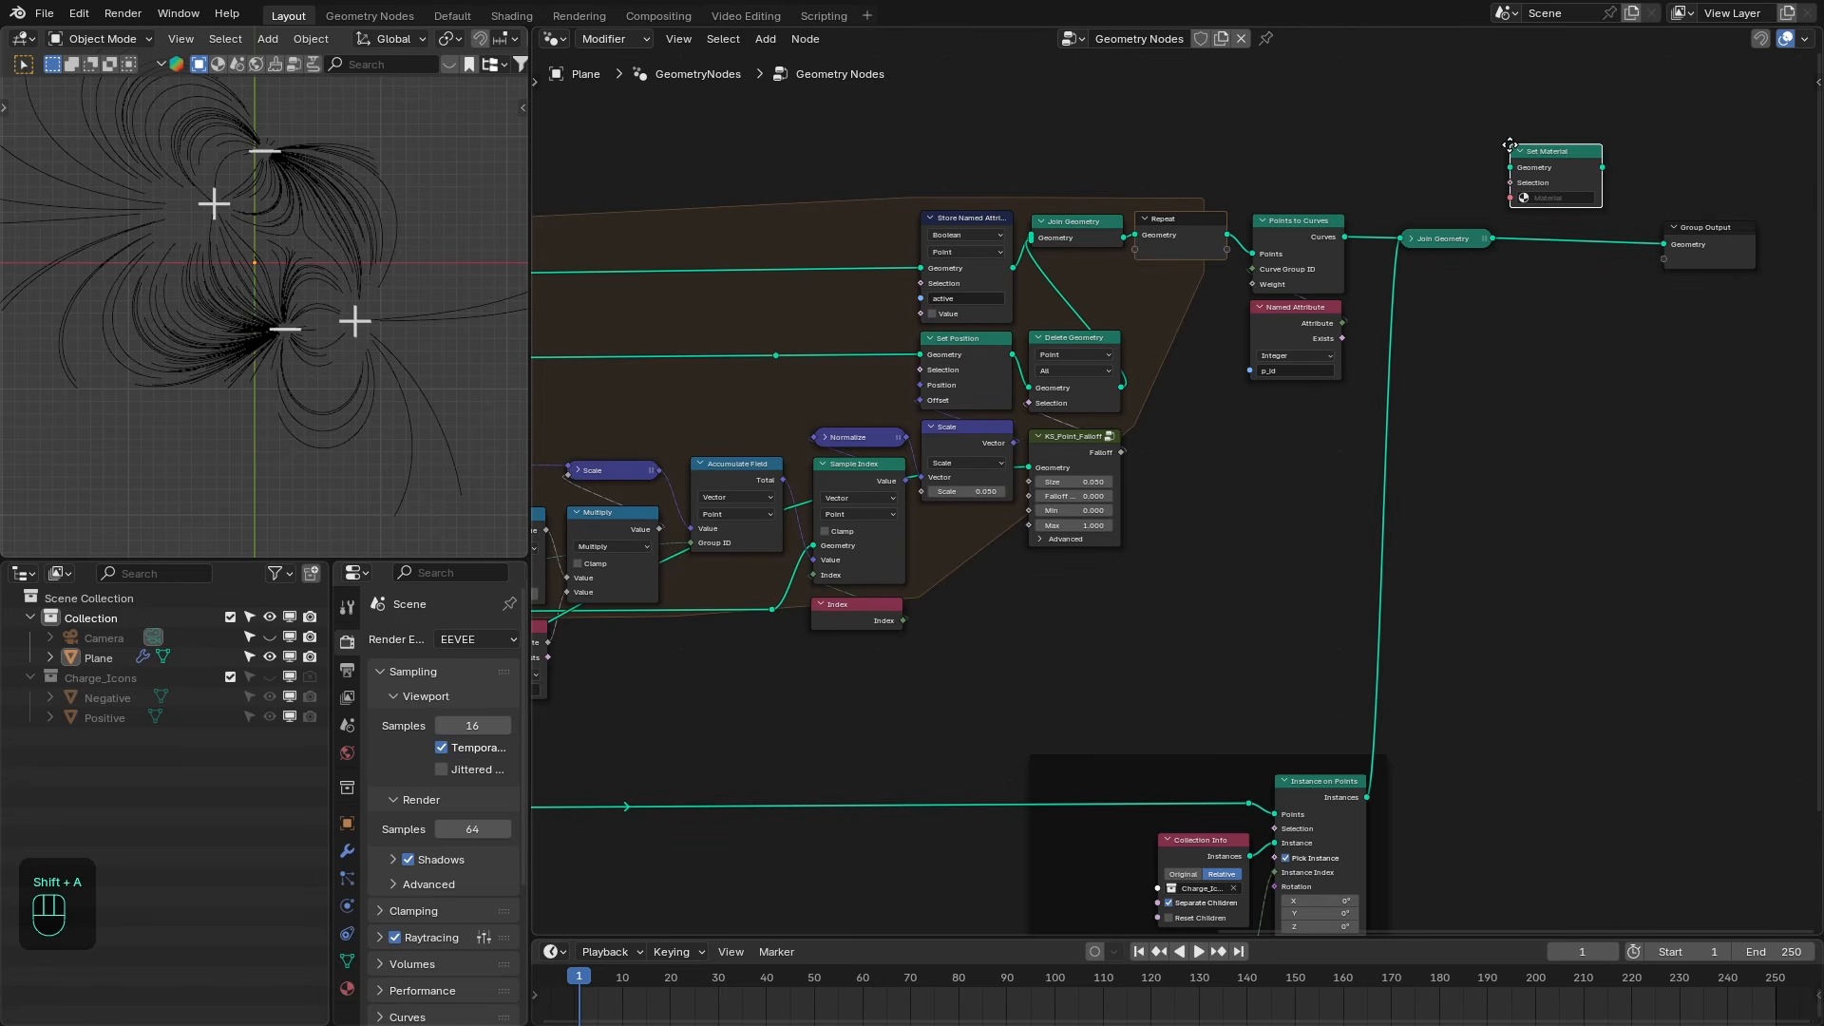
click(1558, 249)
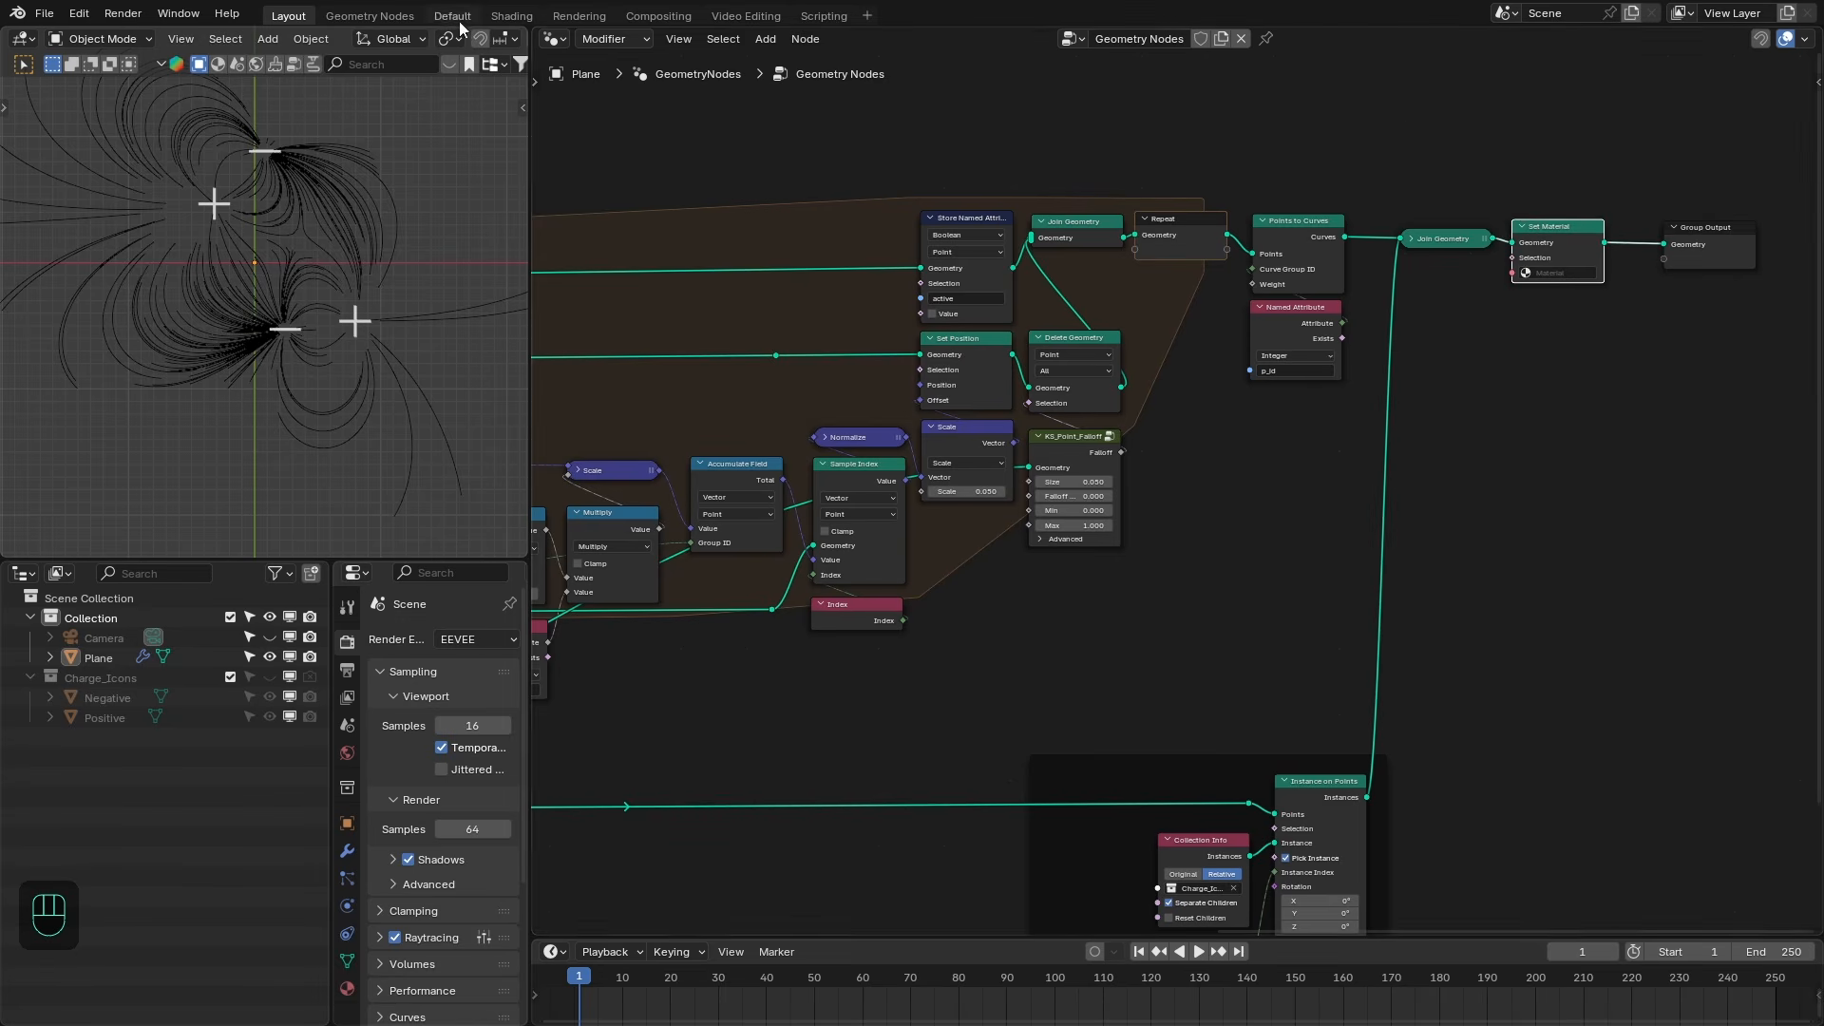
- Create a new material in the Shading workspace and select it in the Set Material node
click(513, 17)
click(1208, 40)
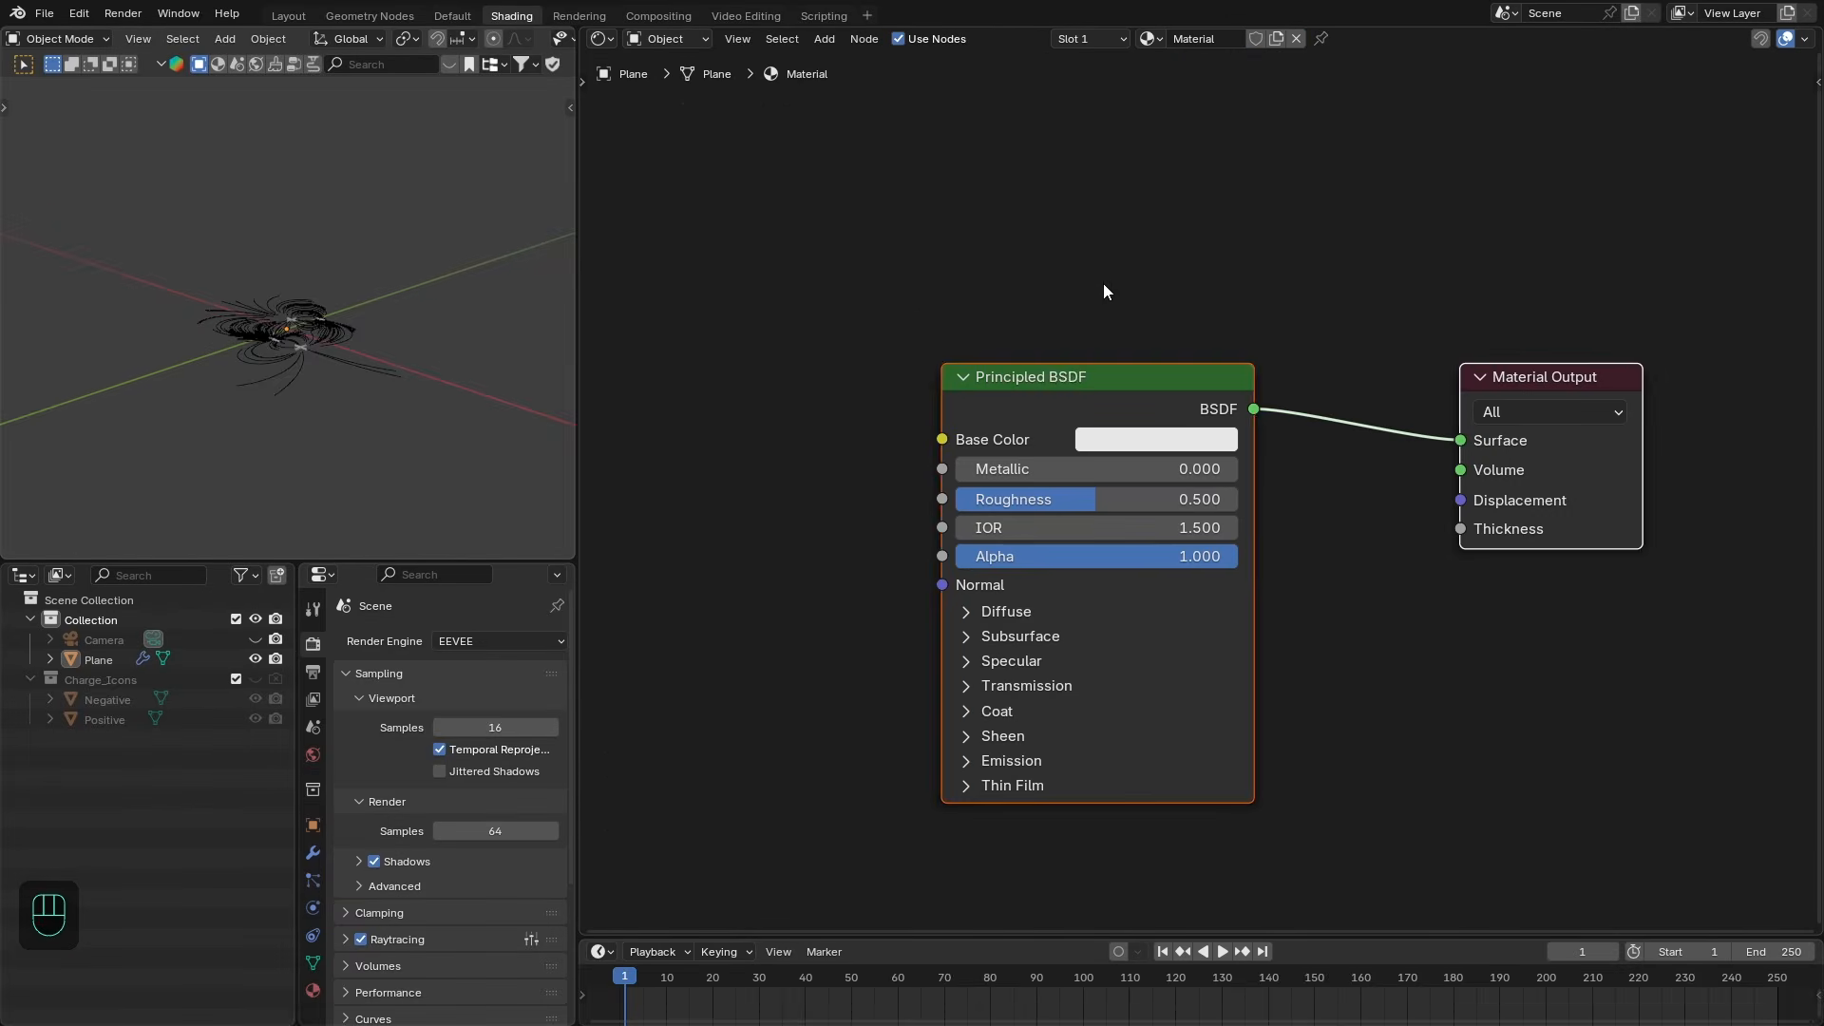
drag(1050, 374, 1205, 373)
click(288, 16)
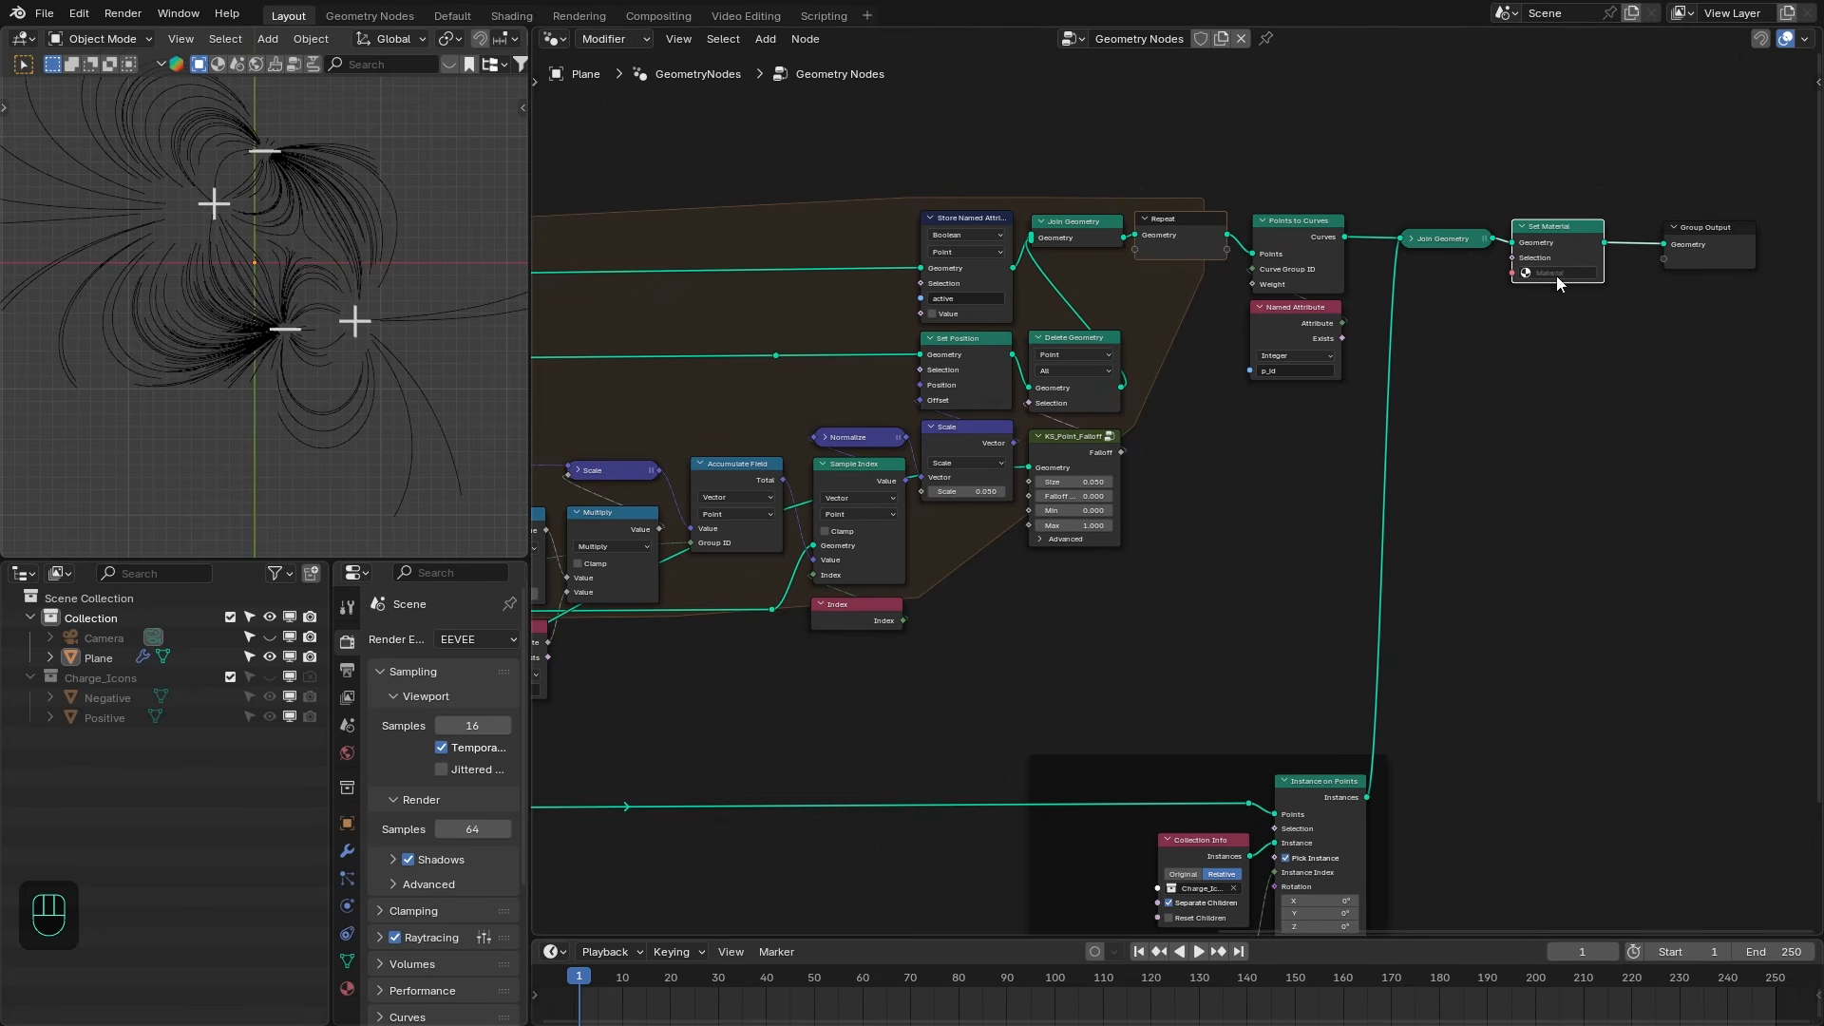
click(1559, 273)
click(1554, 310)
- In the material's node tree, add an Attribute node reading charge with the attribute type set to Instancer
click(509, 17)
key(KP_7)
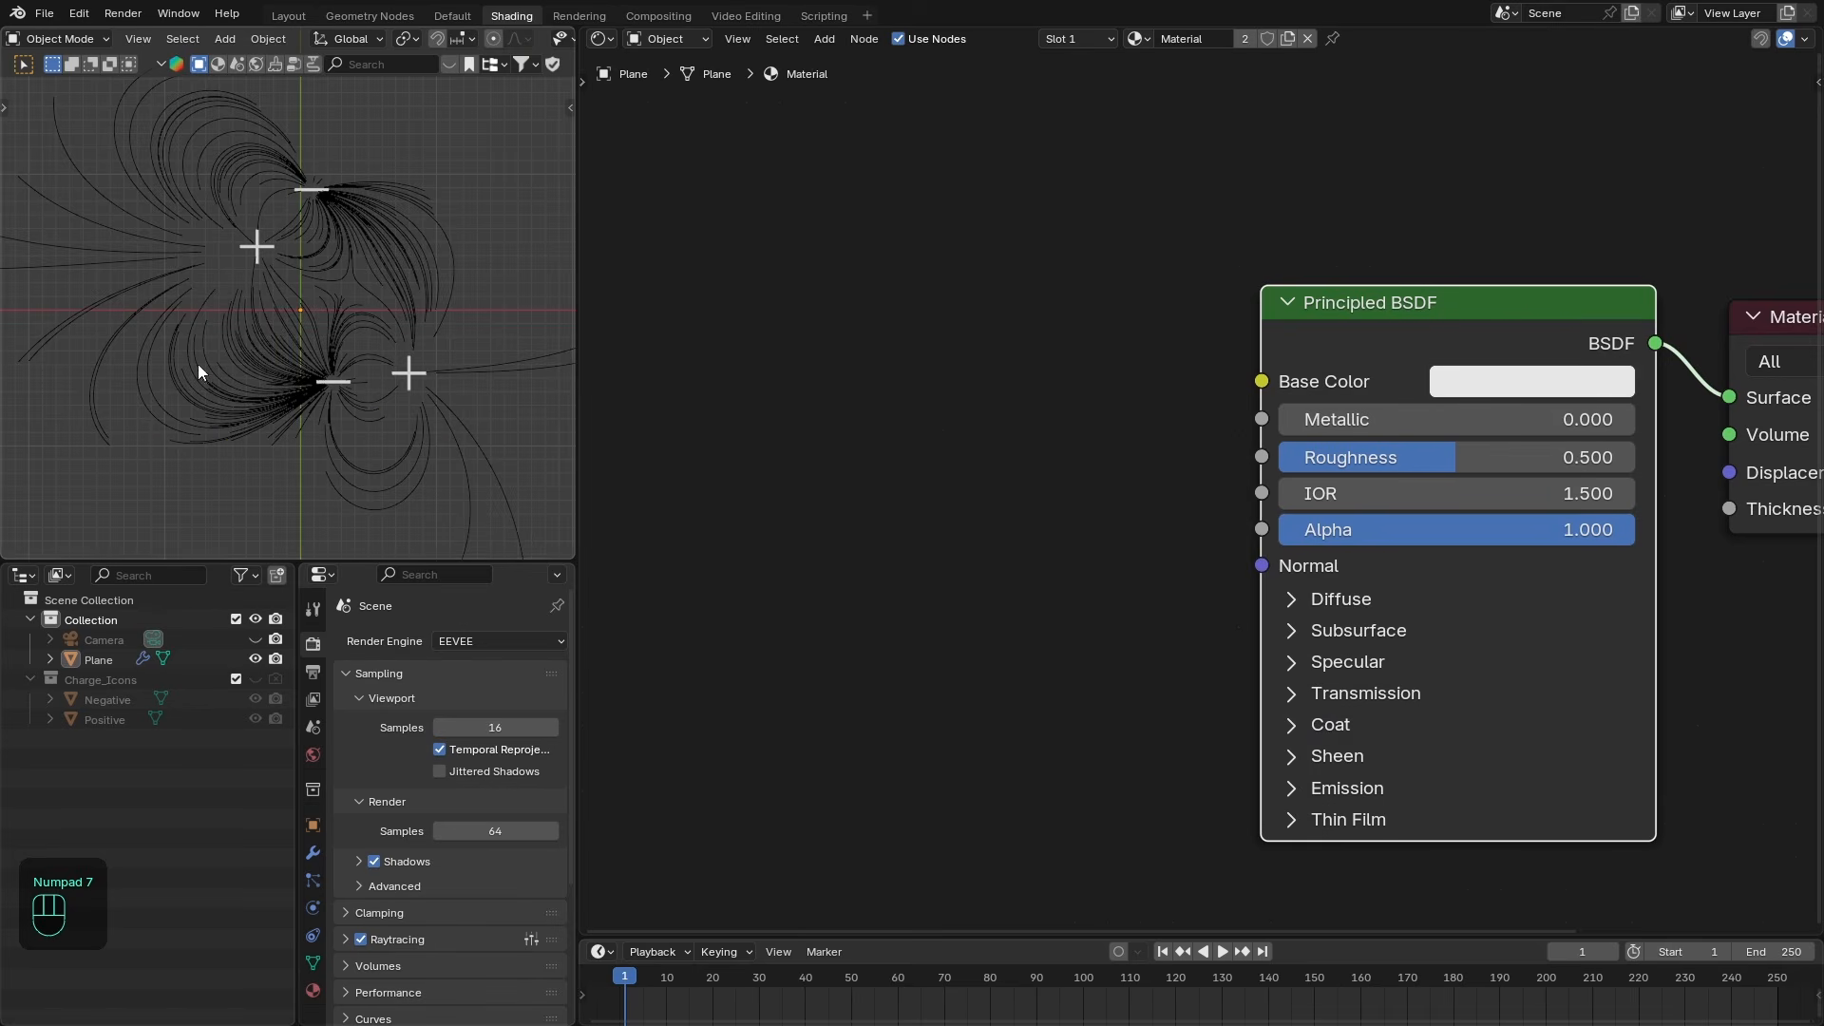
middle_drag(1020, 402, 1141, 385)
key(shift+a)
text(att)
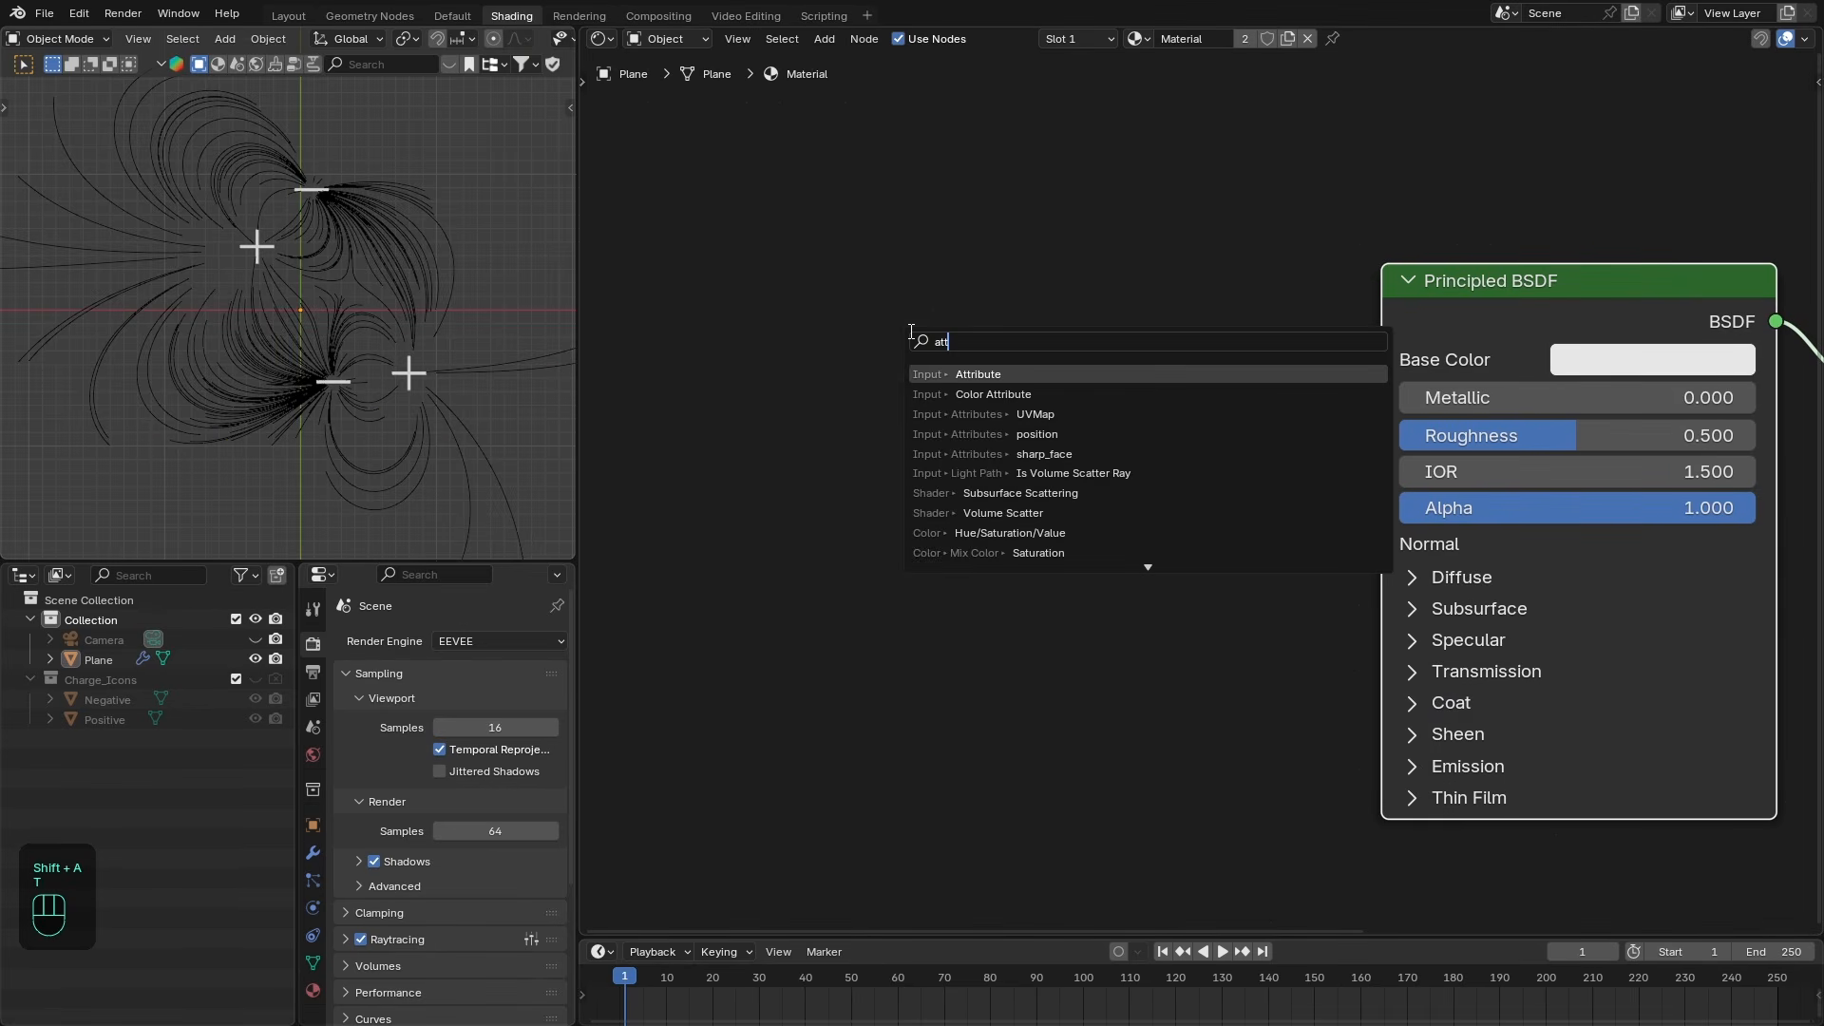
key(Return)
click(915, 447)
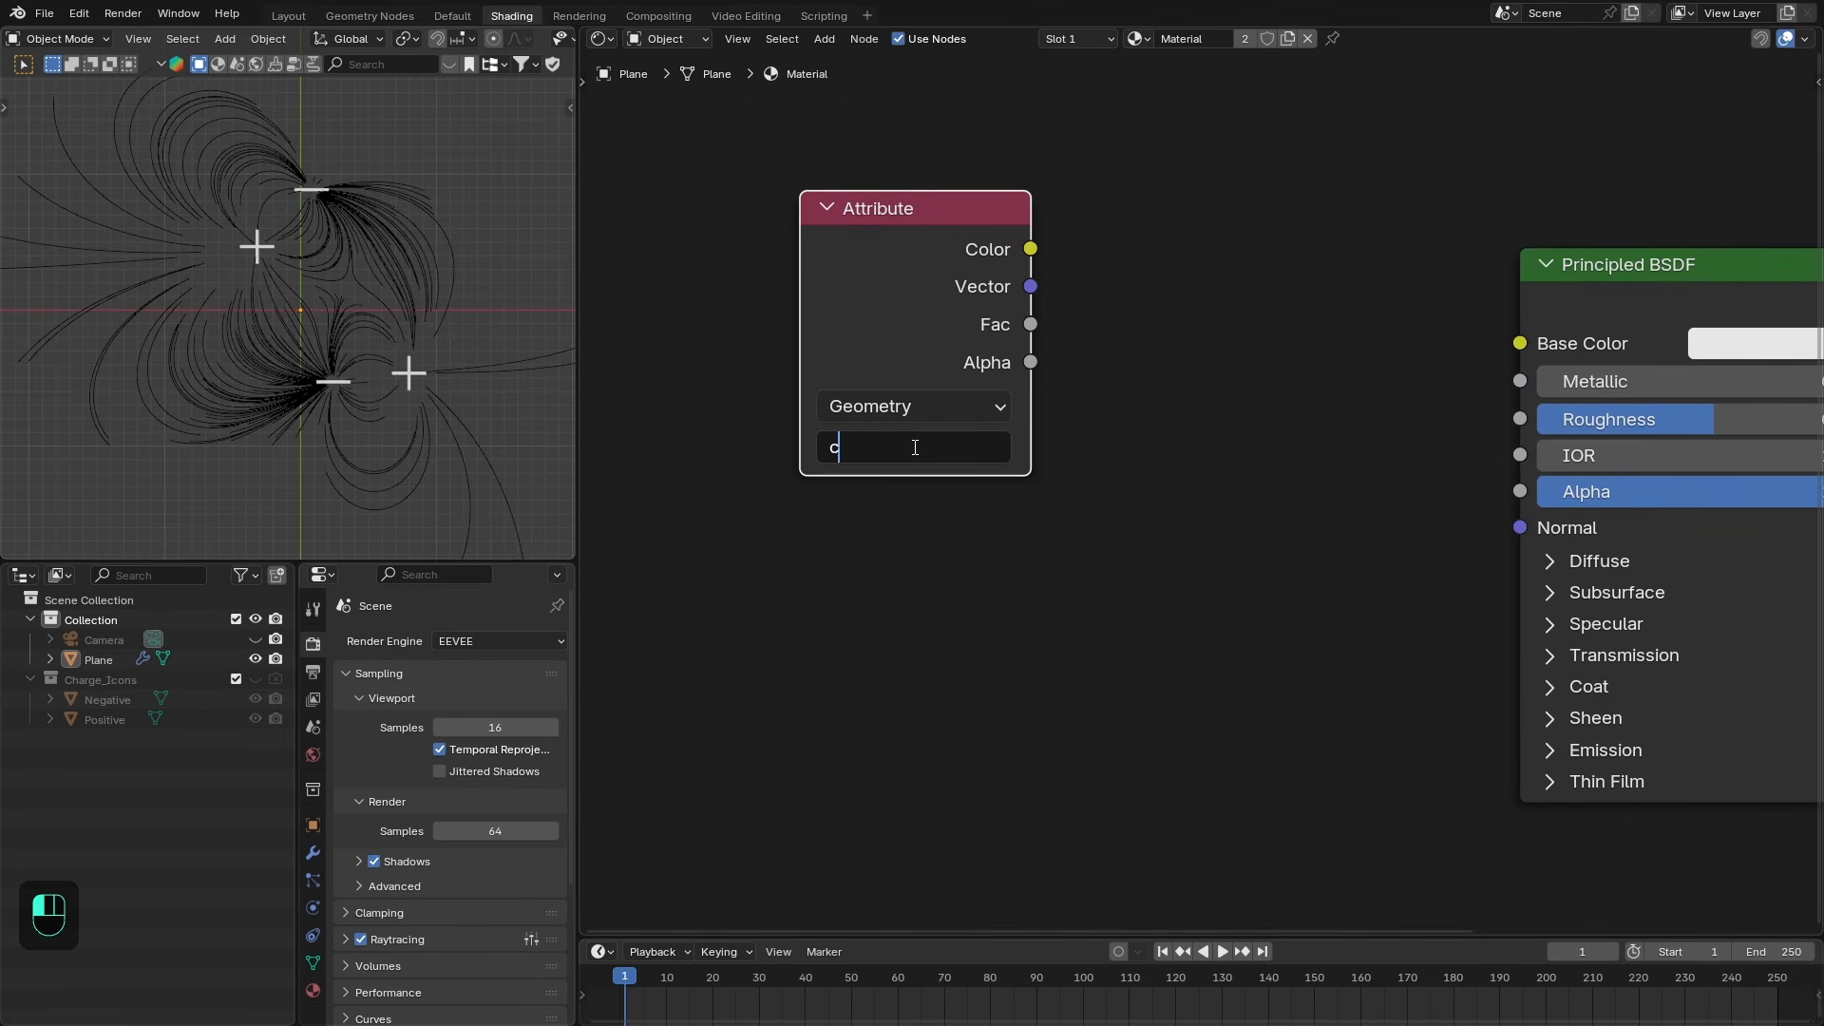
click(907, 406)
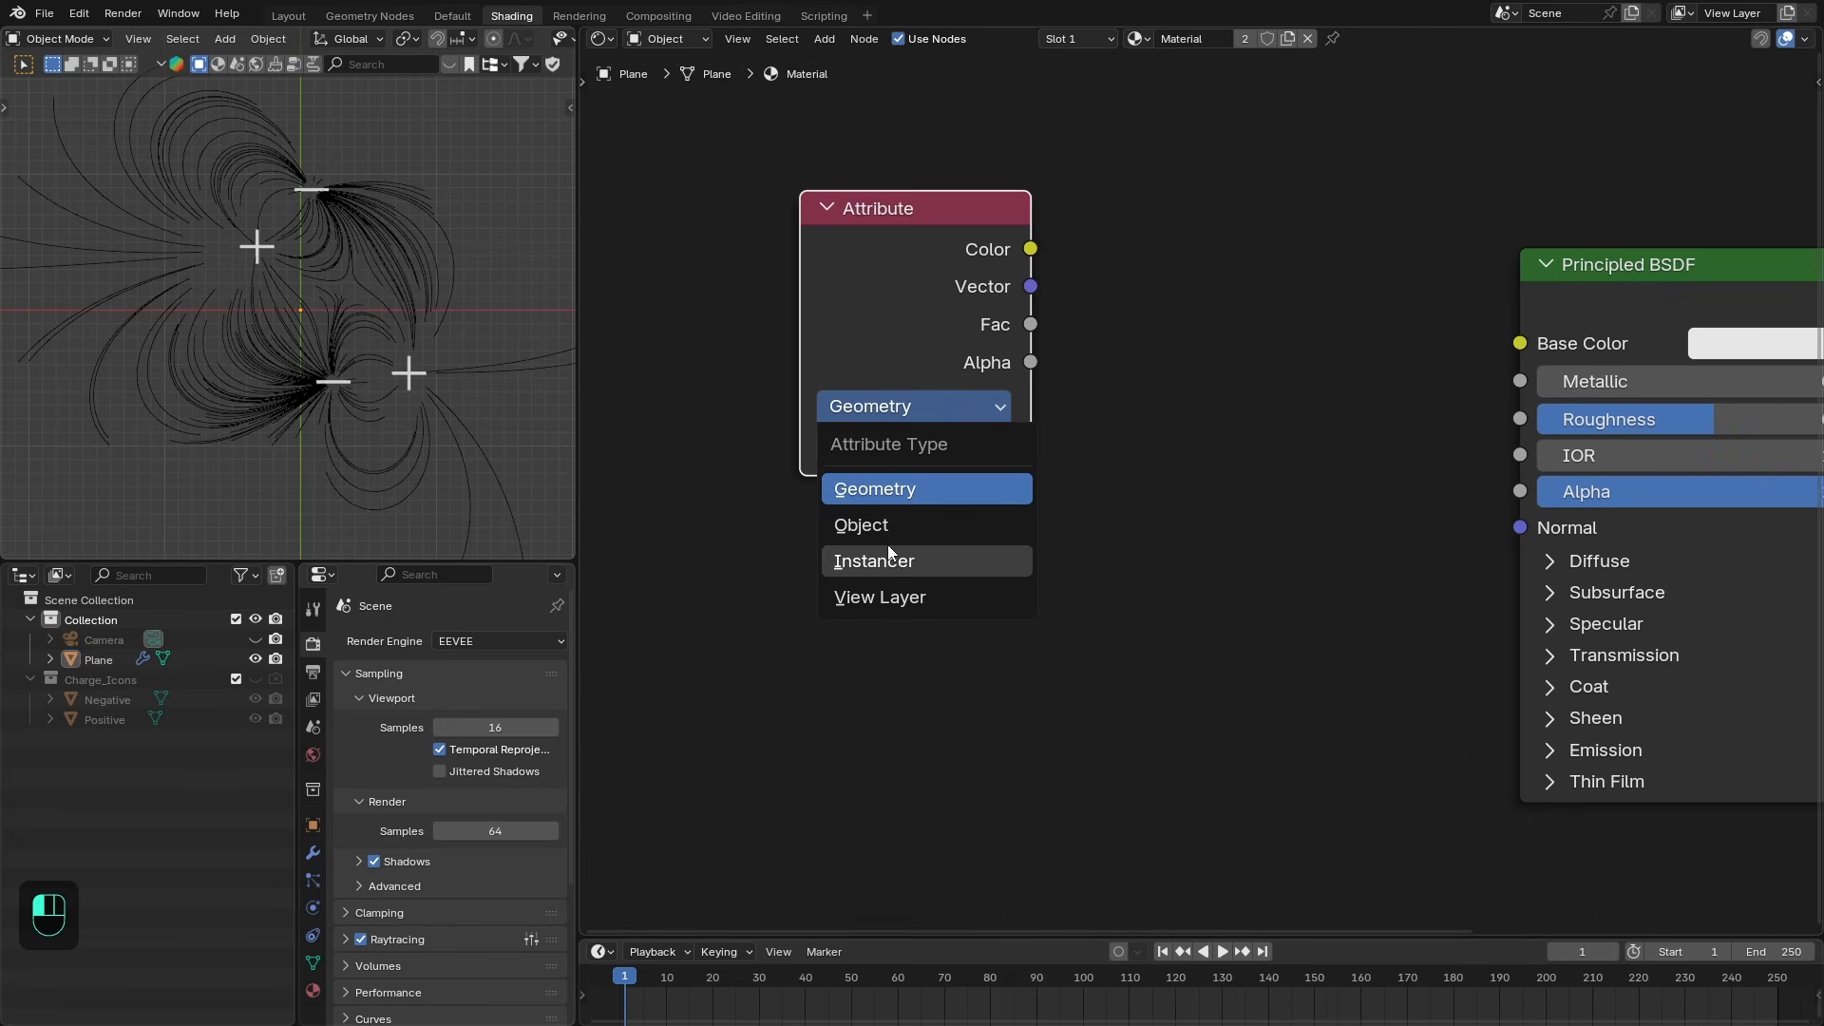
click(893, 561)
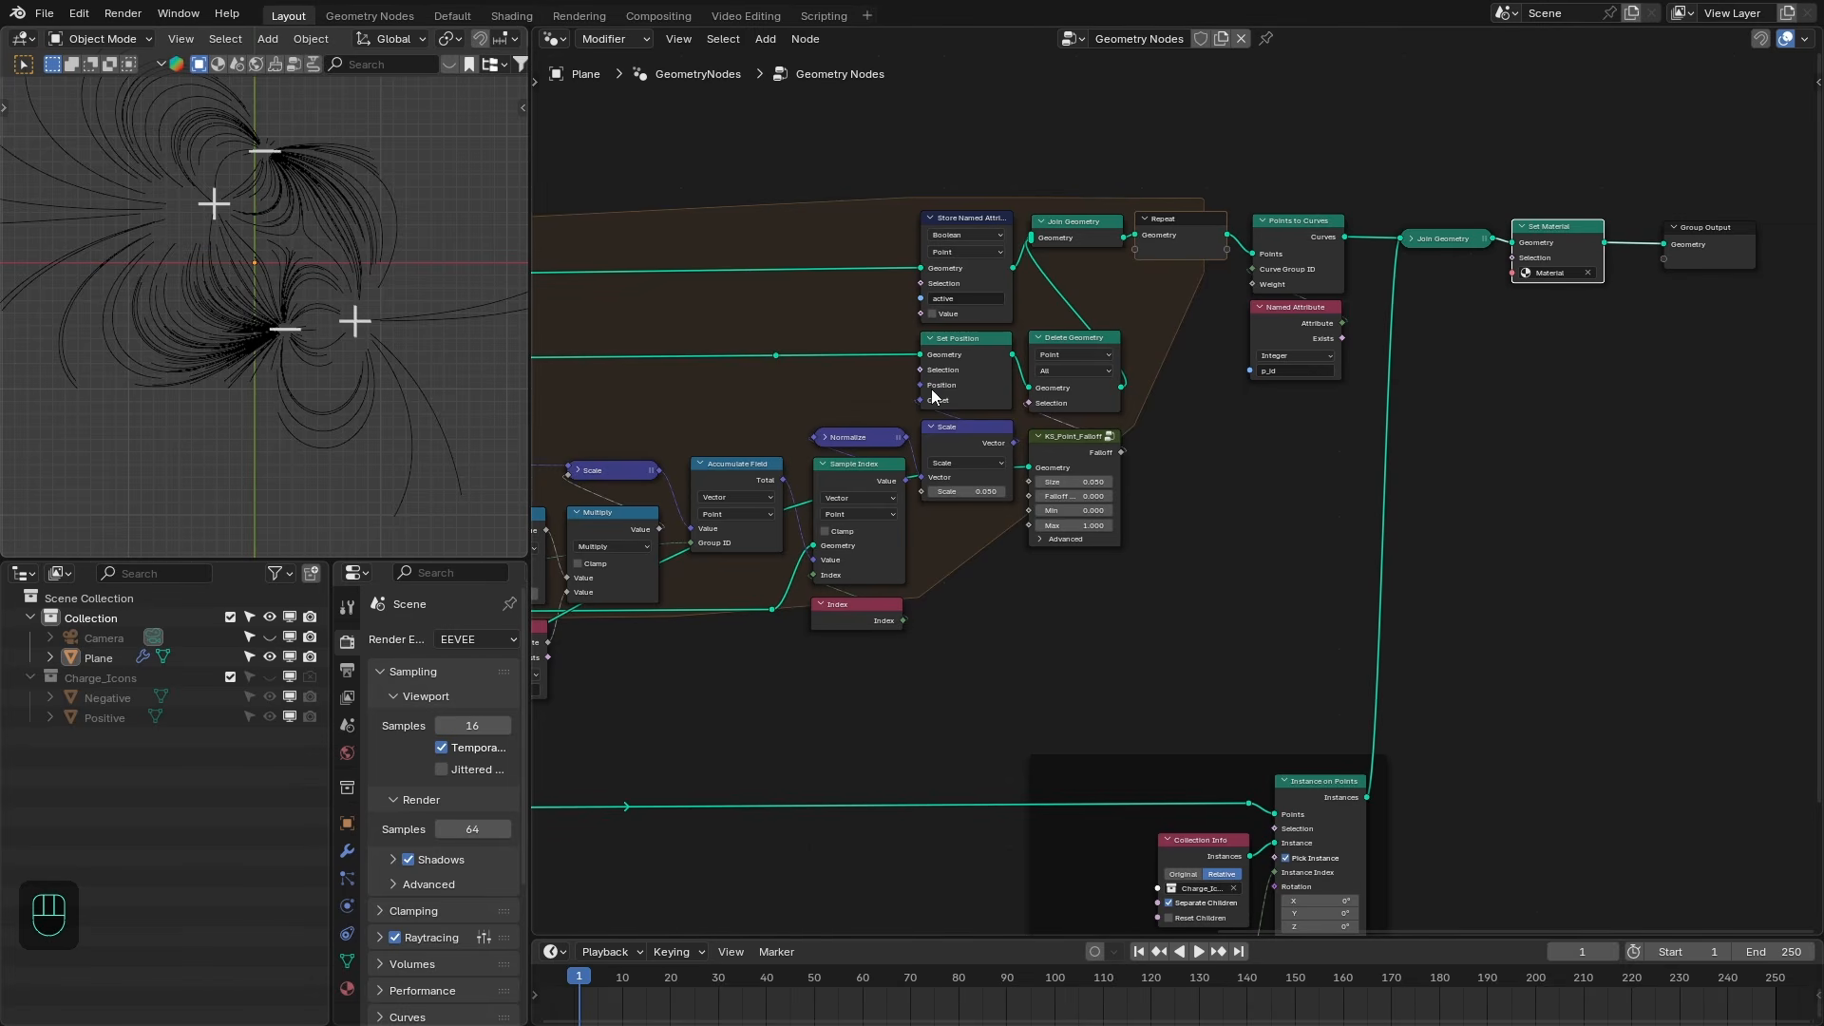
- Duplicate the charge Attribute node and set the copy's attribute type to Geometry
click(508, 15)
middle_drag(924, 234, 926, 234)
drag(926, 234, 910, 401)
key(shift+d)
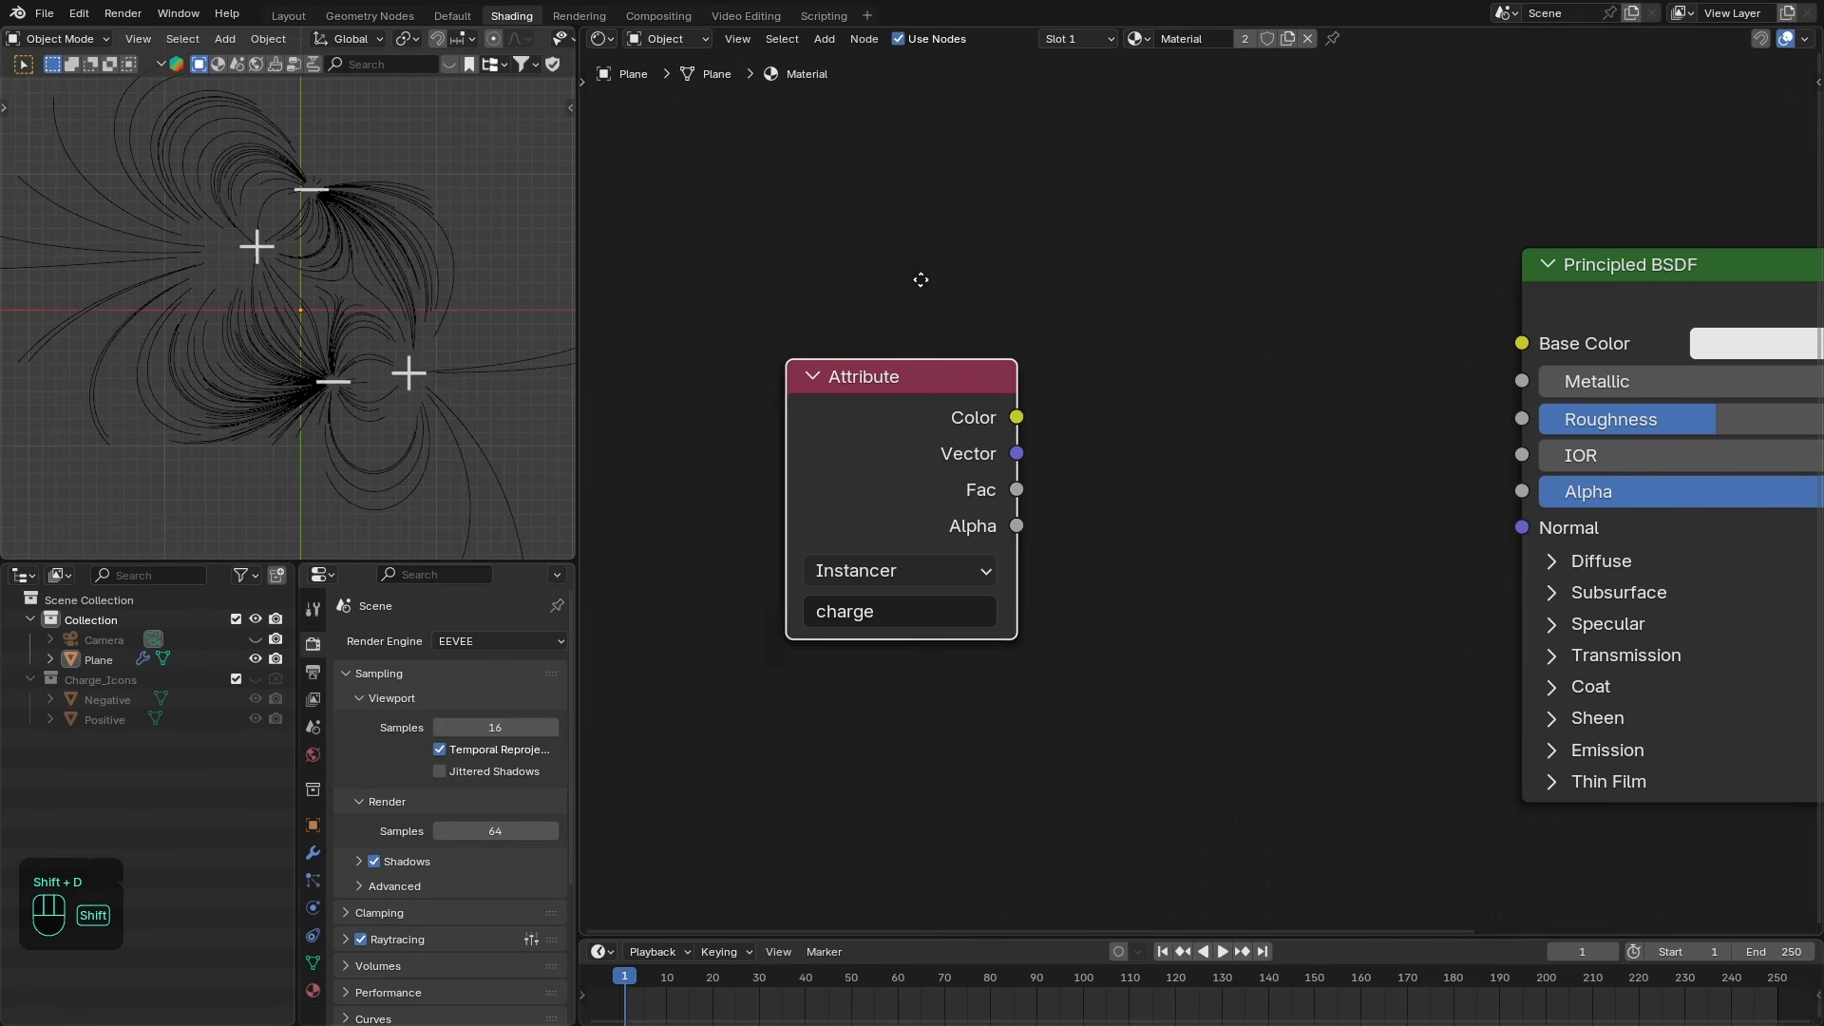
click(916, 142)
click(887, 294)
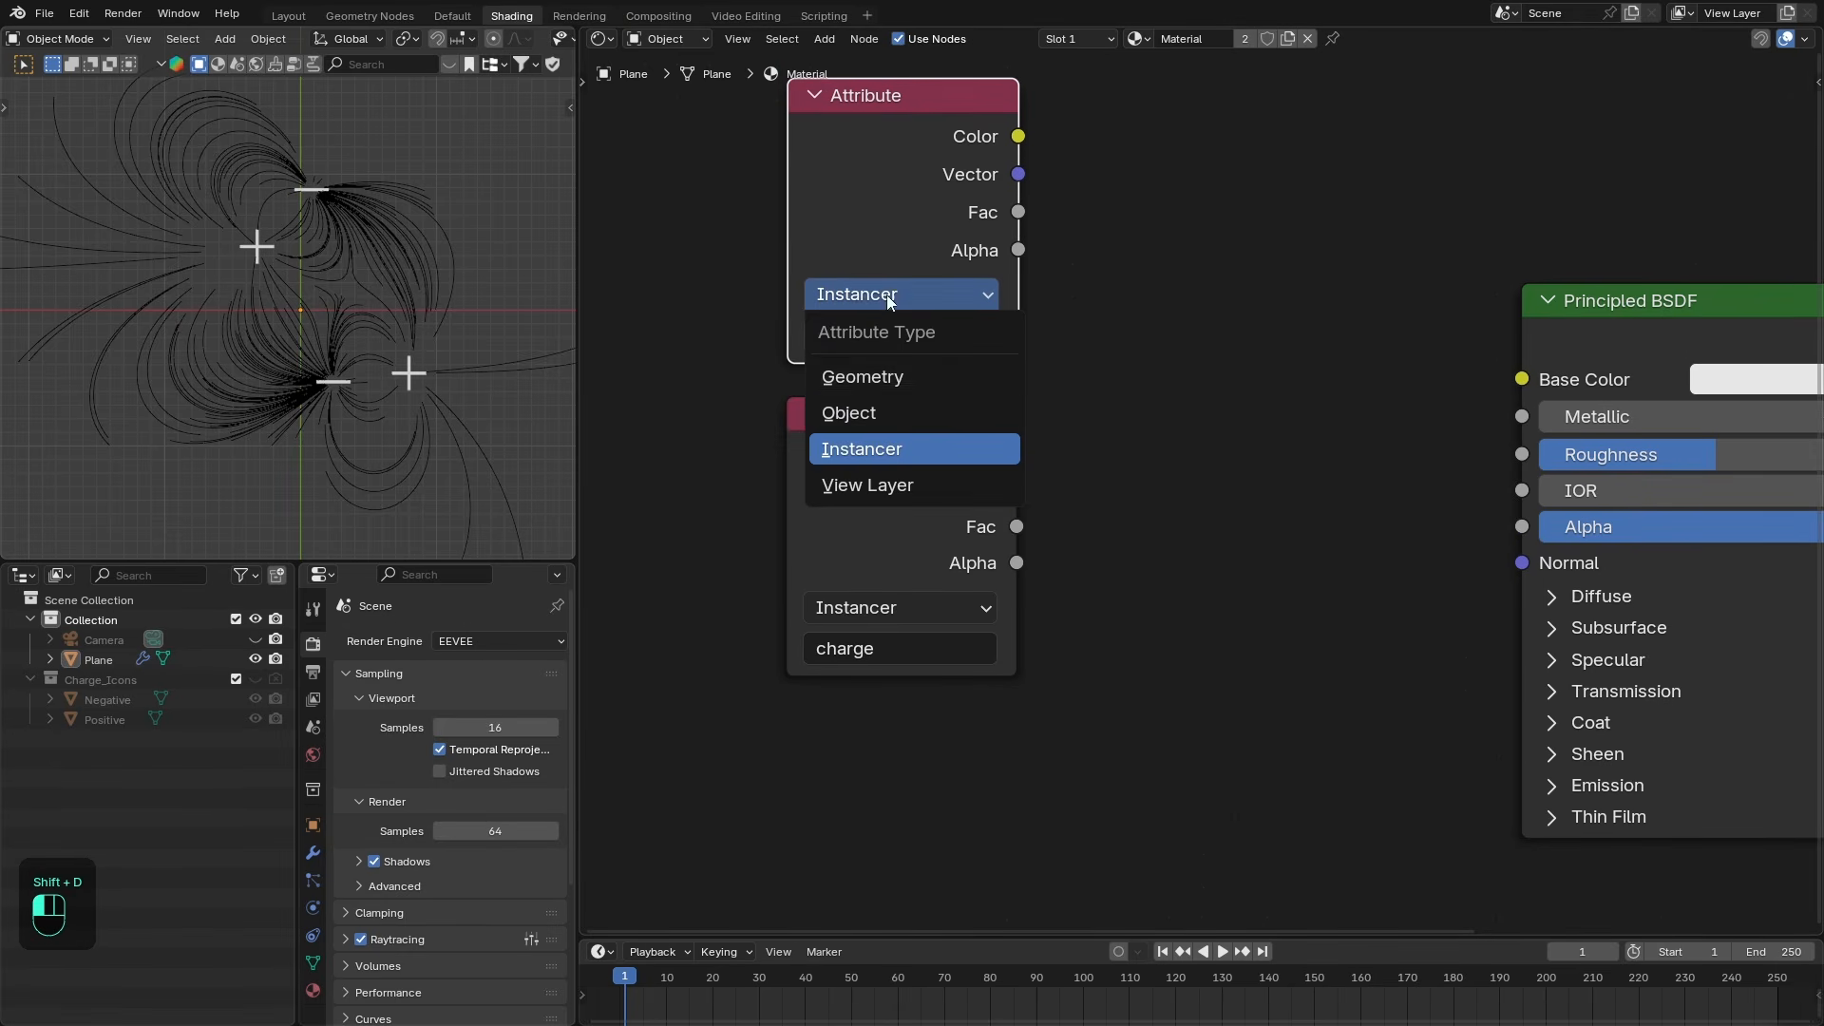
click(869, 384)
- Add a Math Add node summing the Fac outputs of both Attribute nodes
drag(1018, 212, 1077, 336)
text(ad)
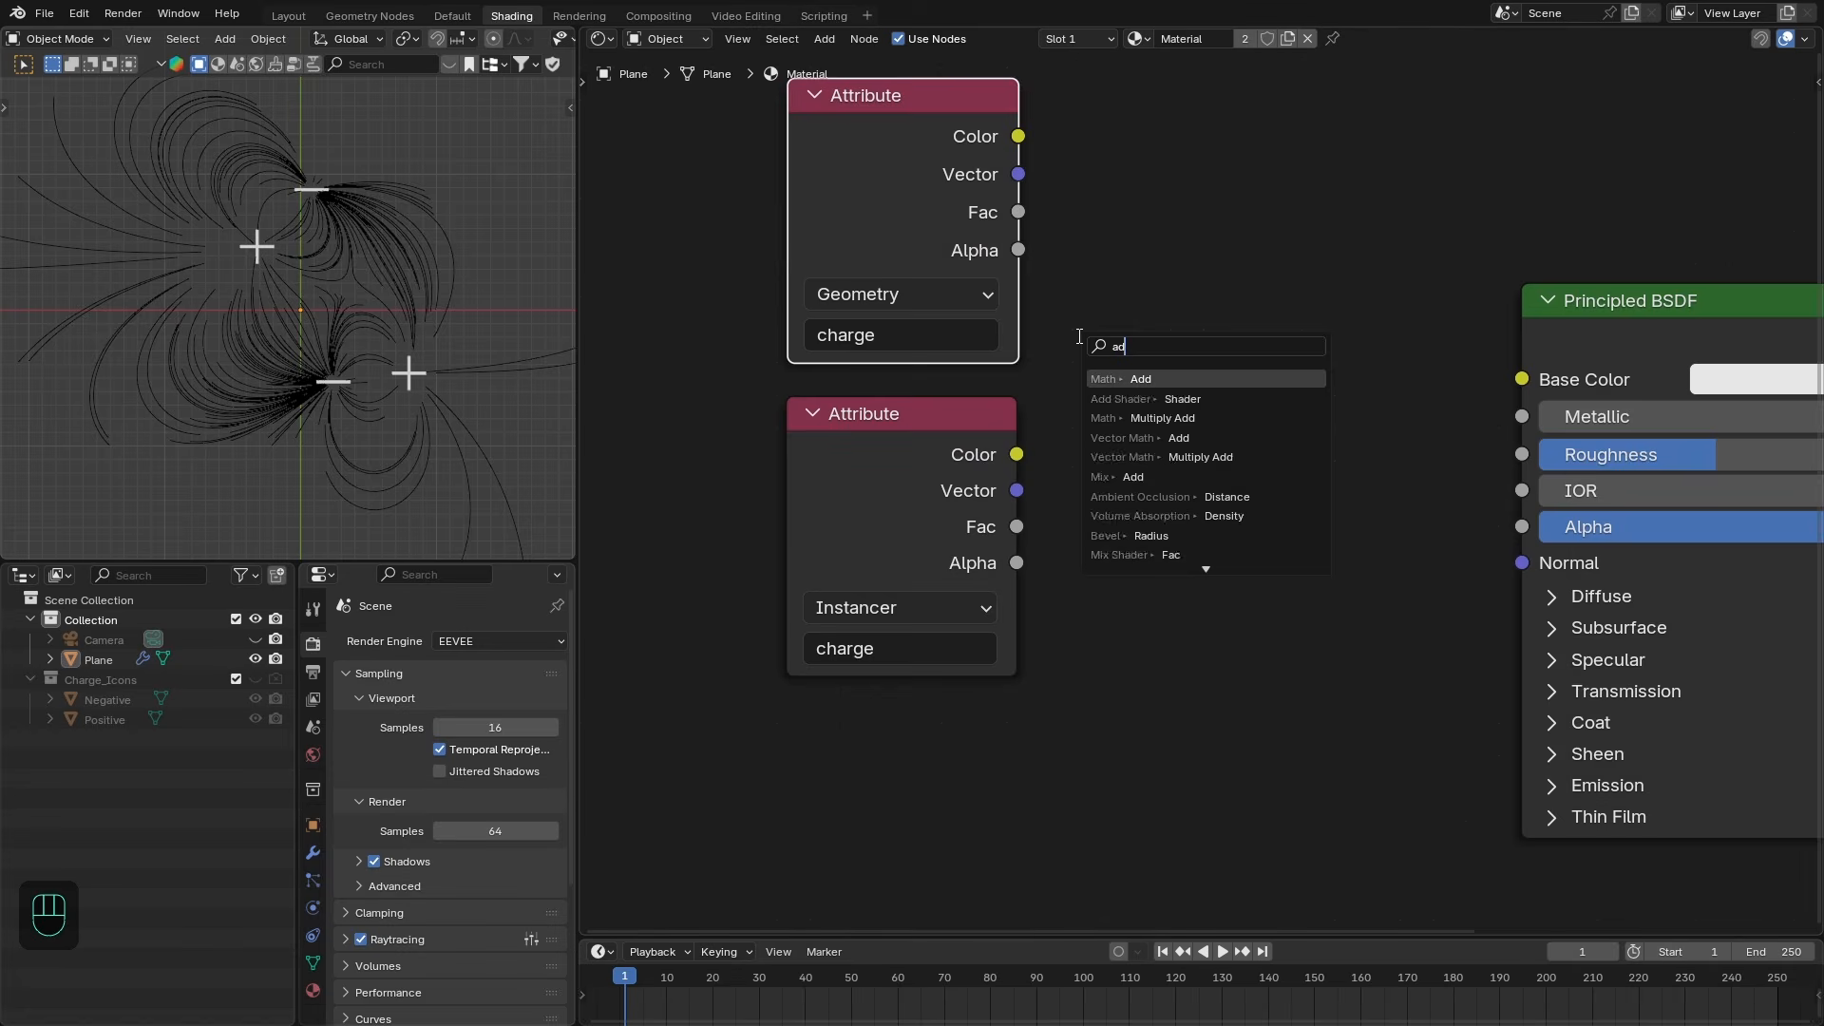
key(Return)
drag(1016, 529, 1078, 517)
drag(1140, 378, 1133, 282)
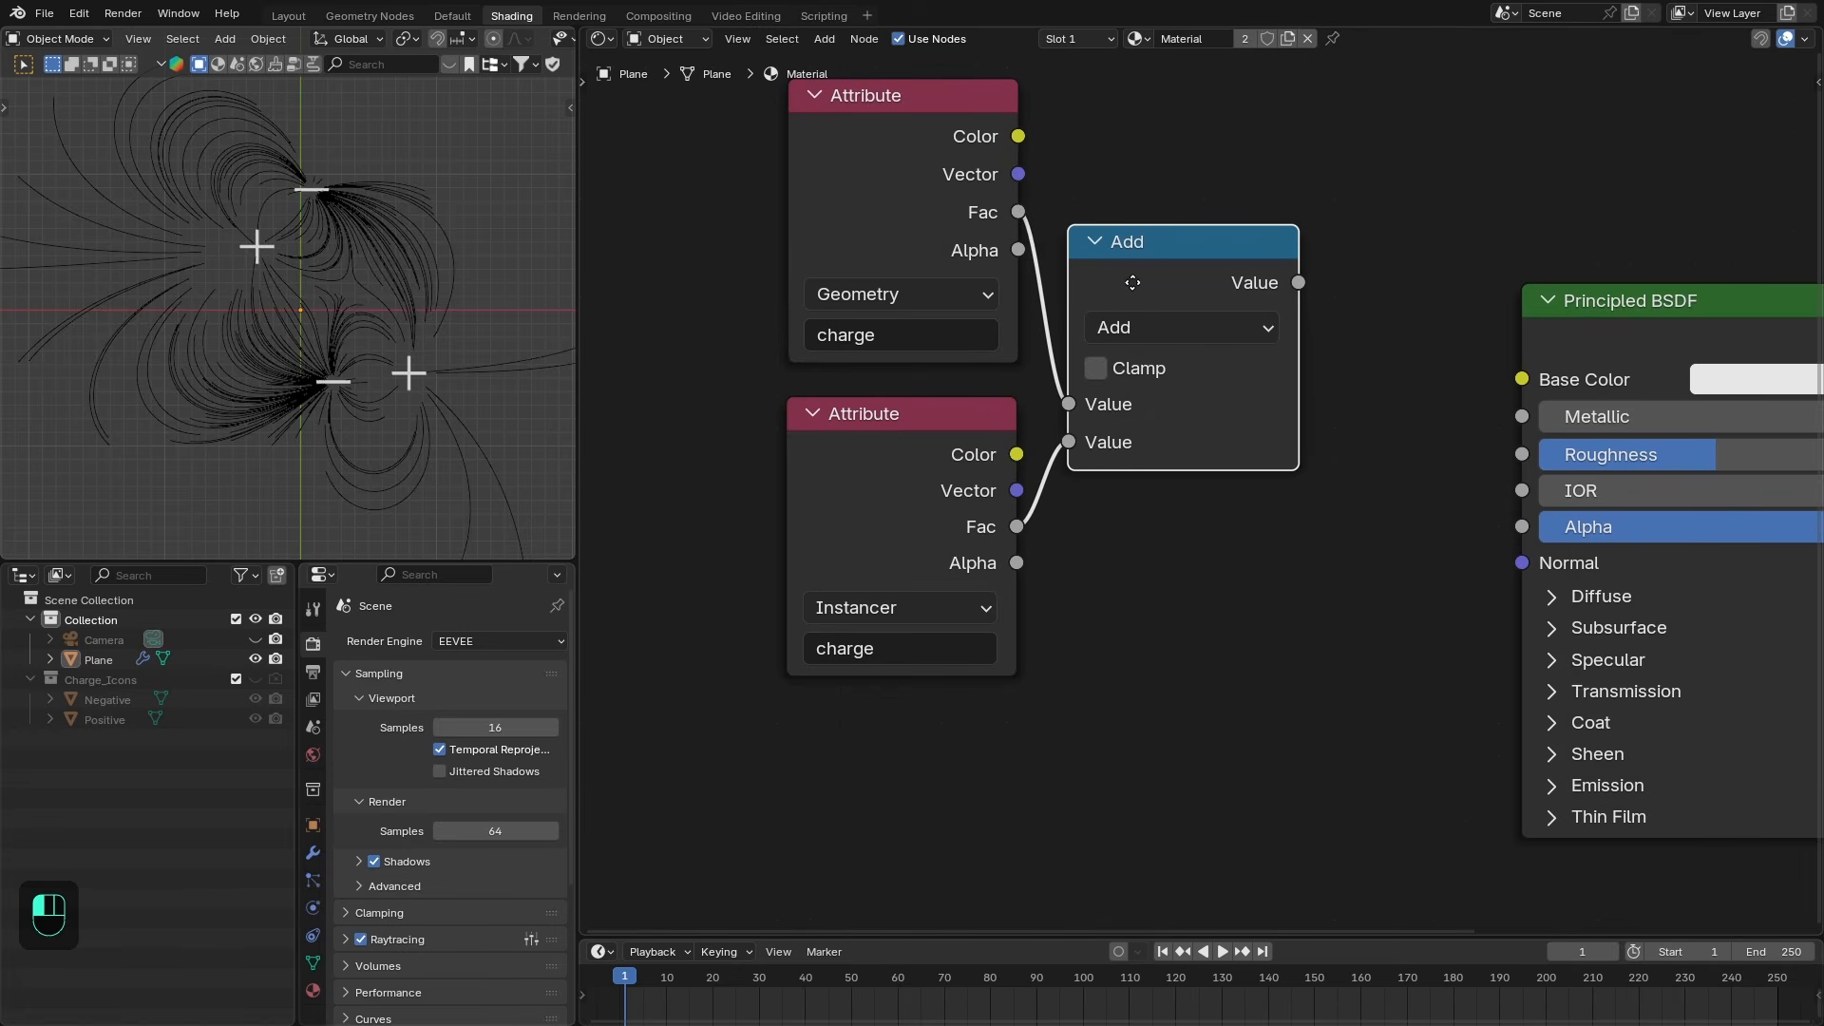
- Hide the unused sockets of the Attribute and Add nodes and arrange them compactly
drag(684, 228, 950, 540)
key(ctrl+h)
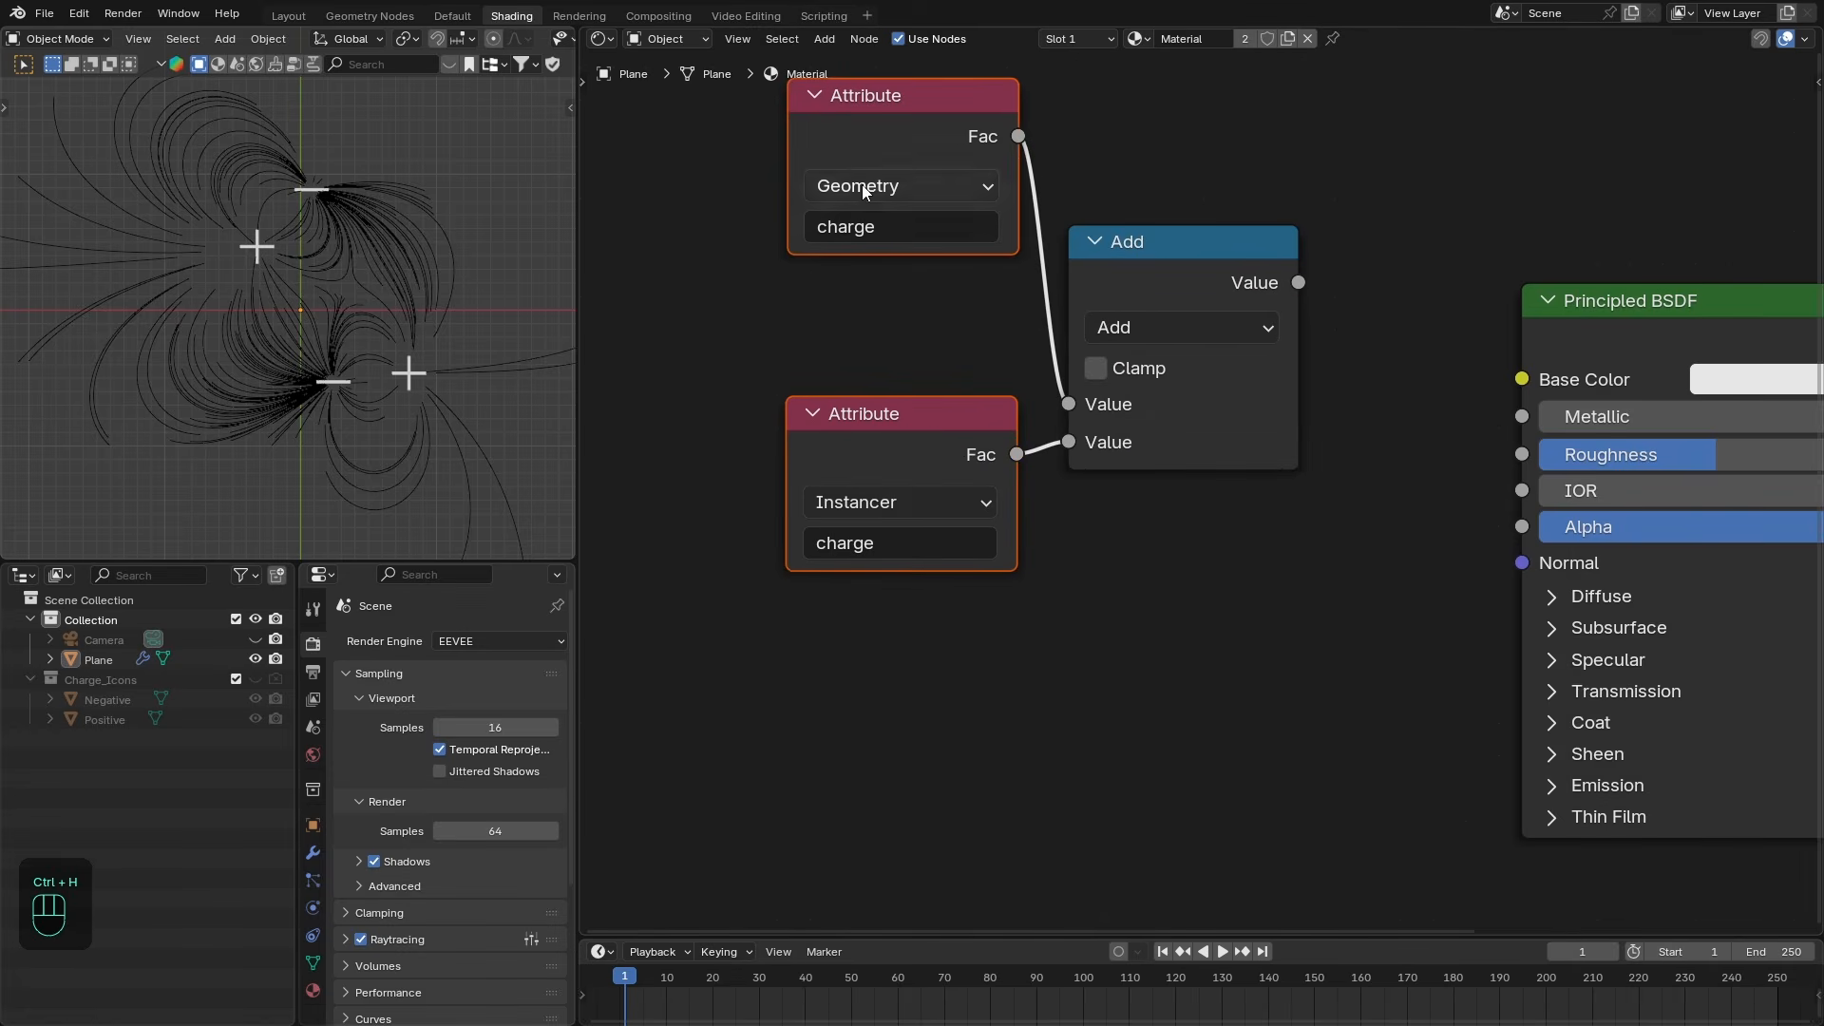
drag(893, 130, 897, 256)
drag(1140, 238, 1137, 213)
drag(979, 261, 968, 258)
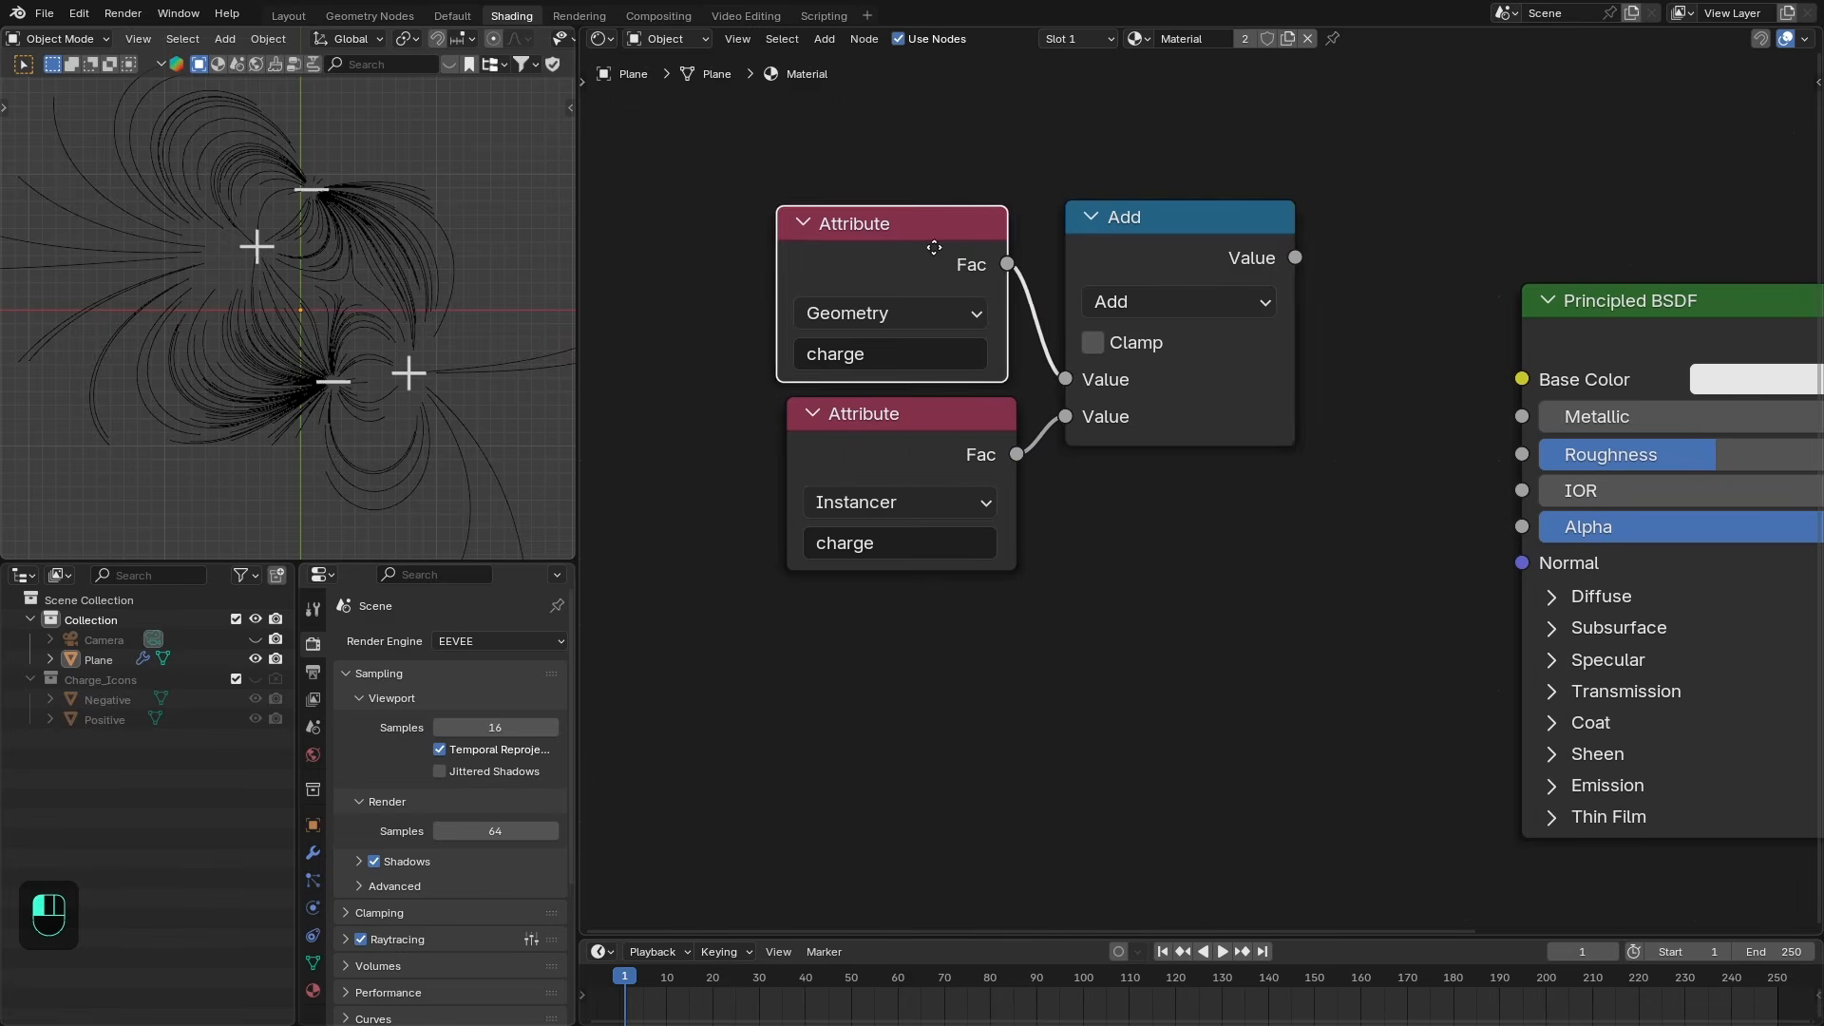
drag(1147, 253, 1139, 256)
drag(937, 417, 933, 420)
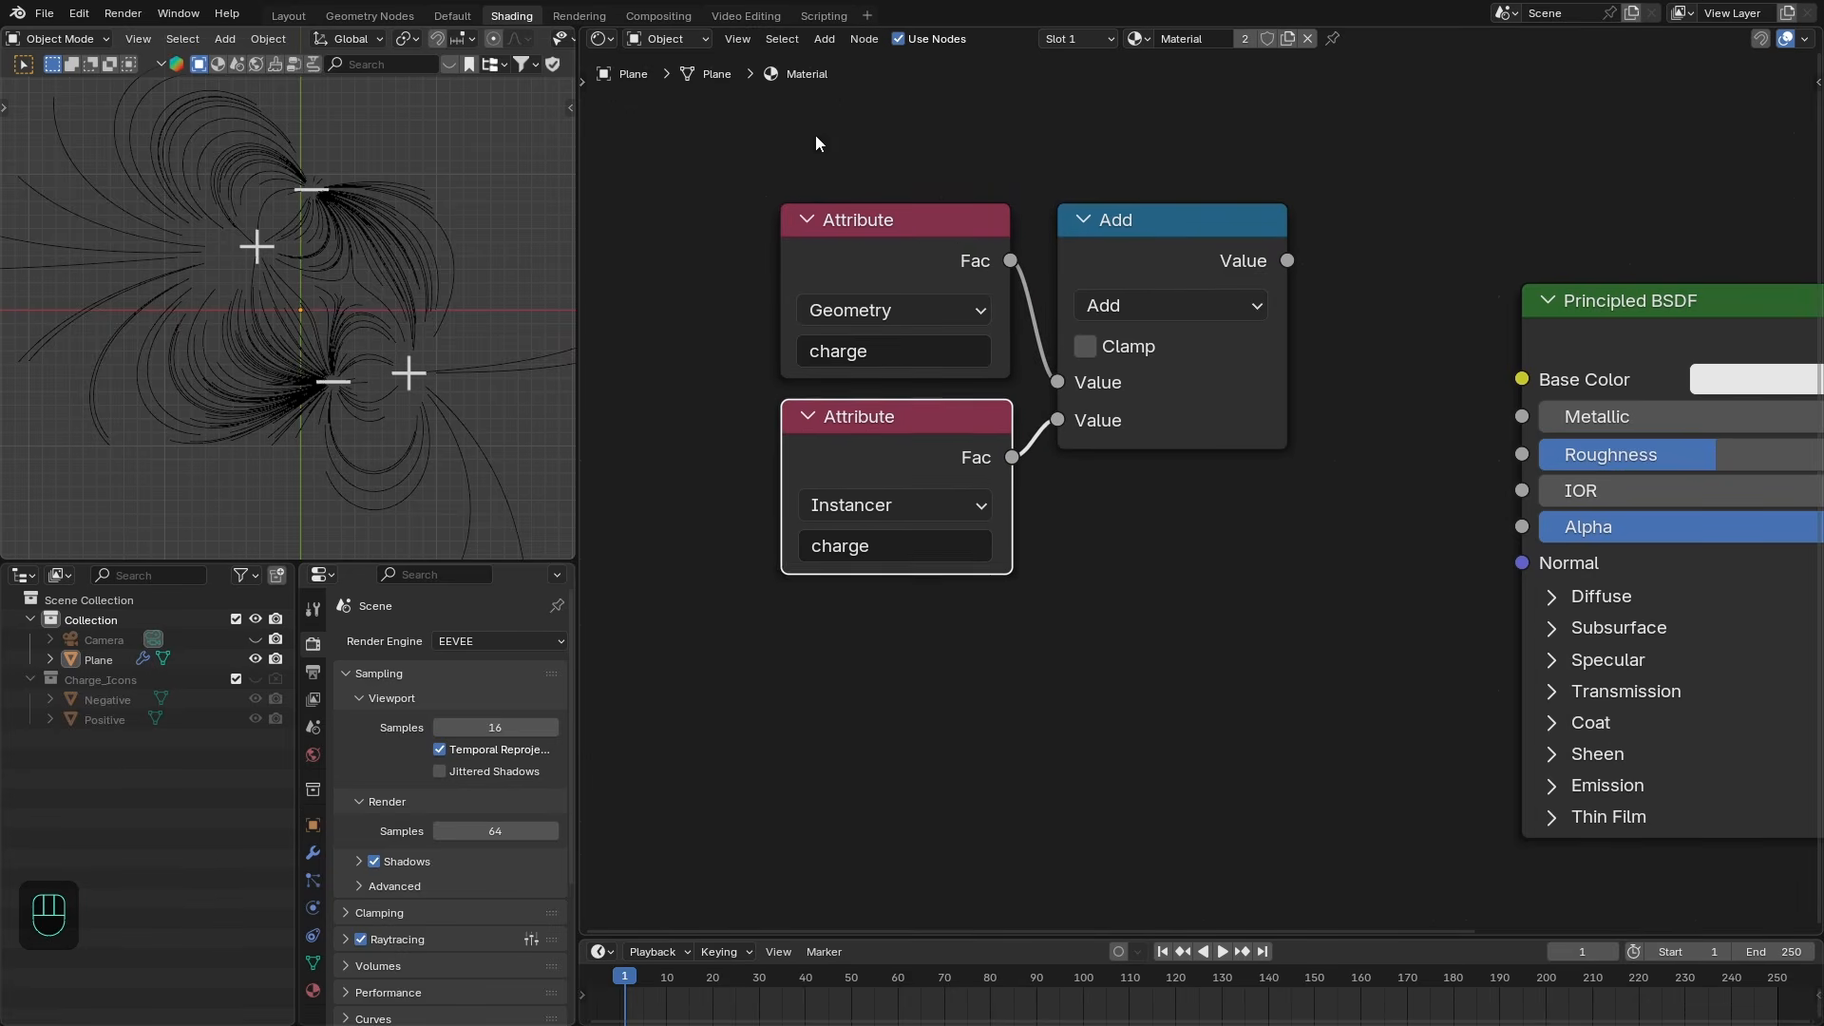
- Add a Color Ramp fed by the Add node and connect its Color to the Principled BSDF's Base Color
drag(815, 137, 1286, 495)
drag(1166, 270, 852, 295)
drag(985, 315, 1102, 371)
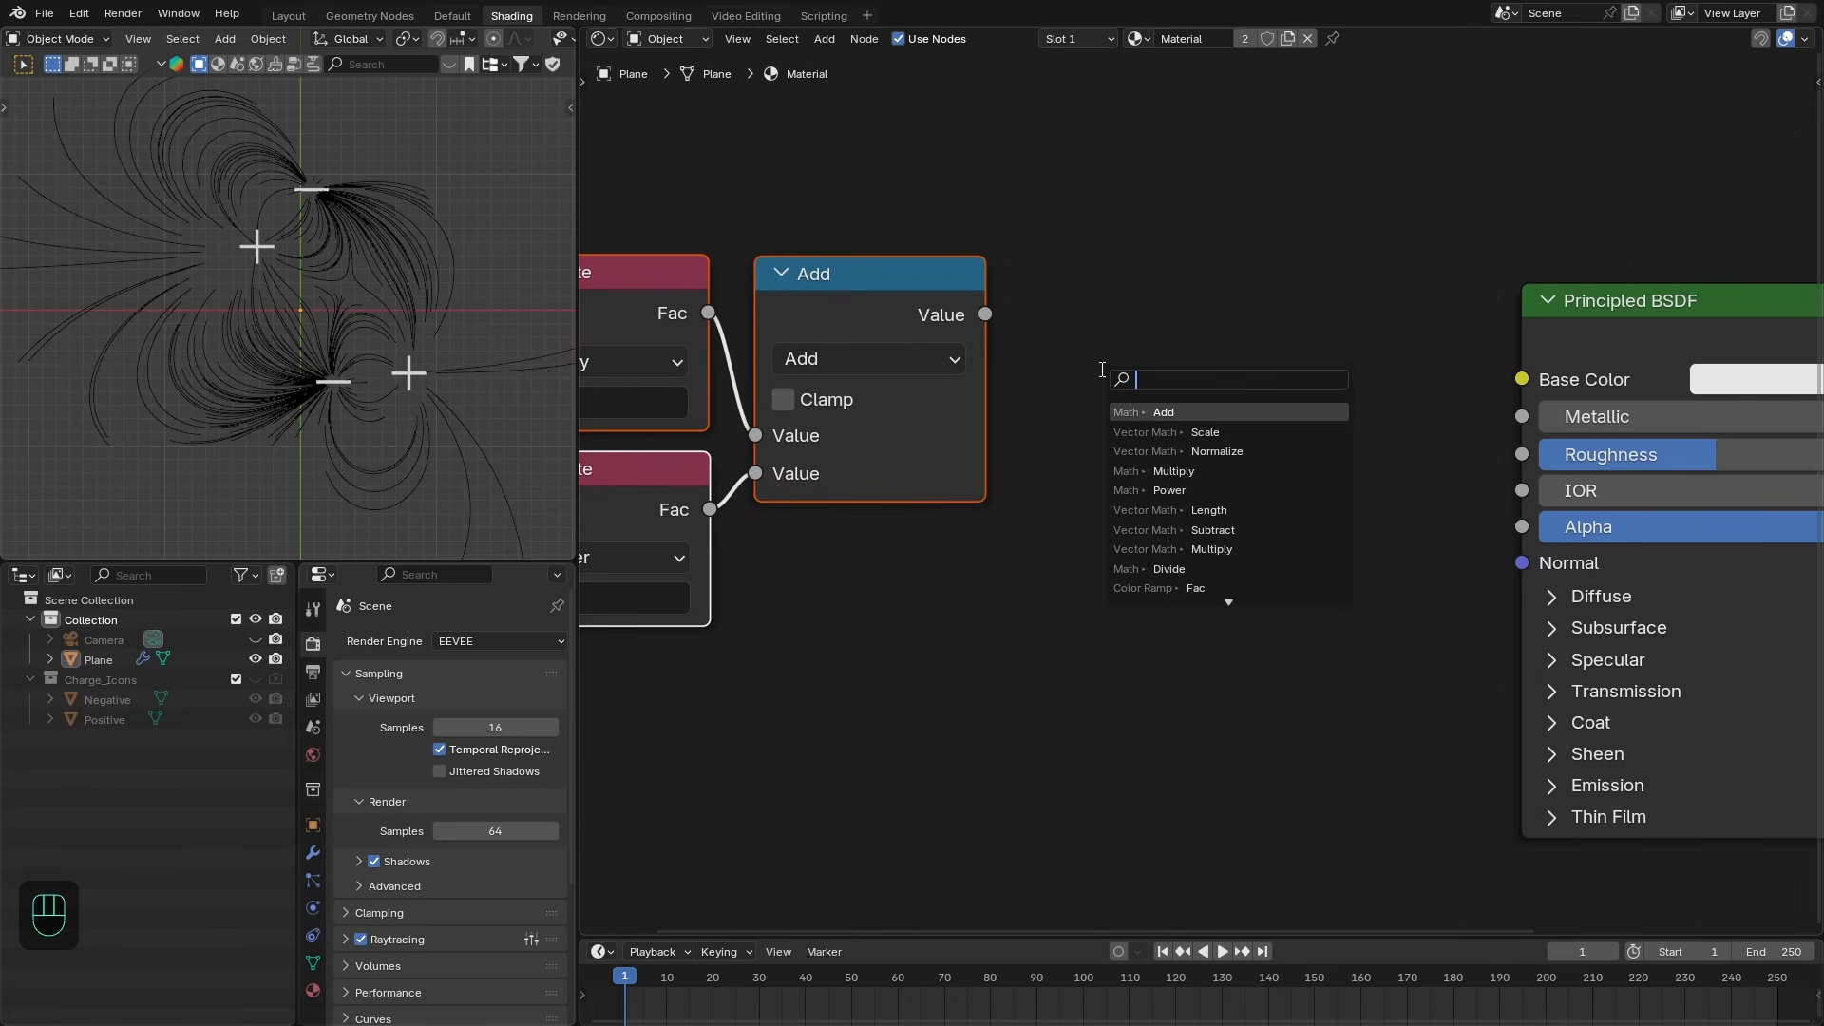
text(ramp)
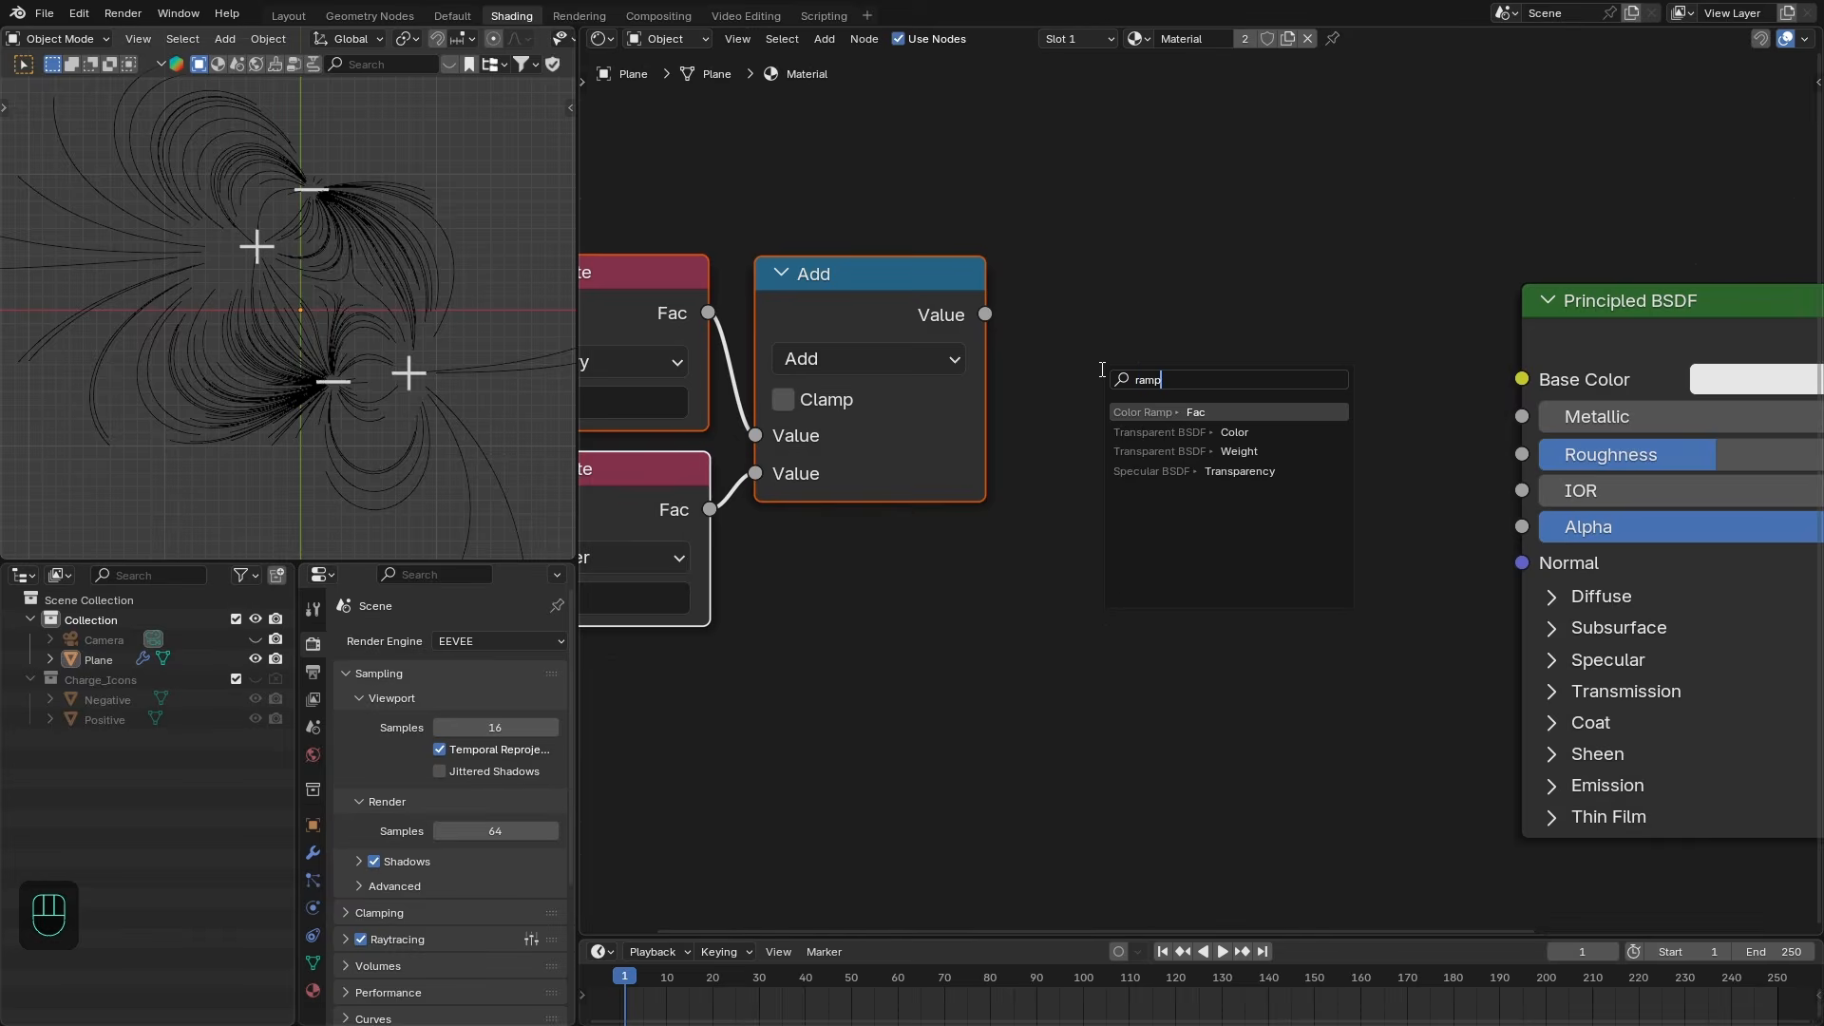
key(Return)
click(1036, 273)
drag(1429, 310, 1532, 377)
middle_drag(1624, 349, 1384, 314)
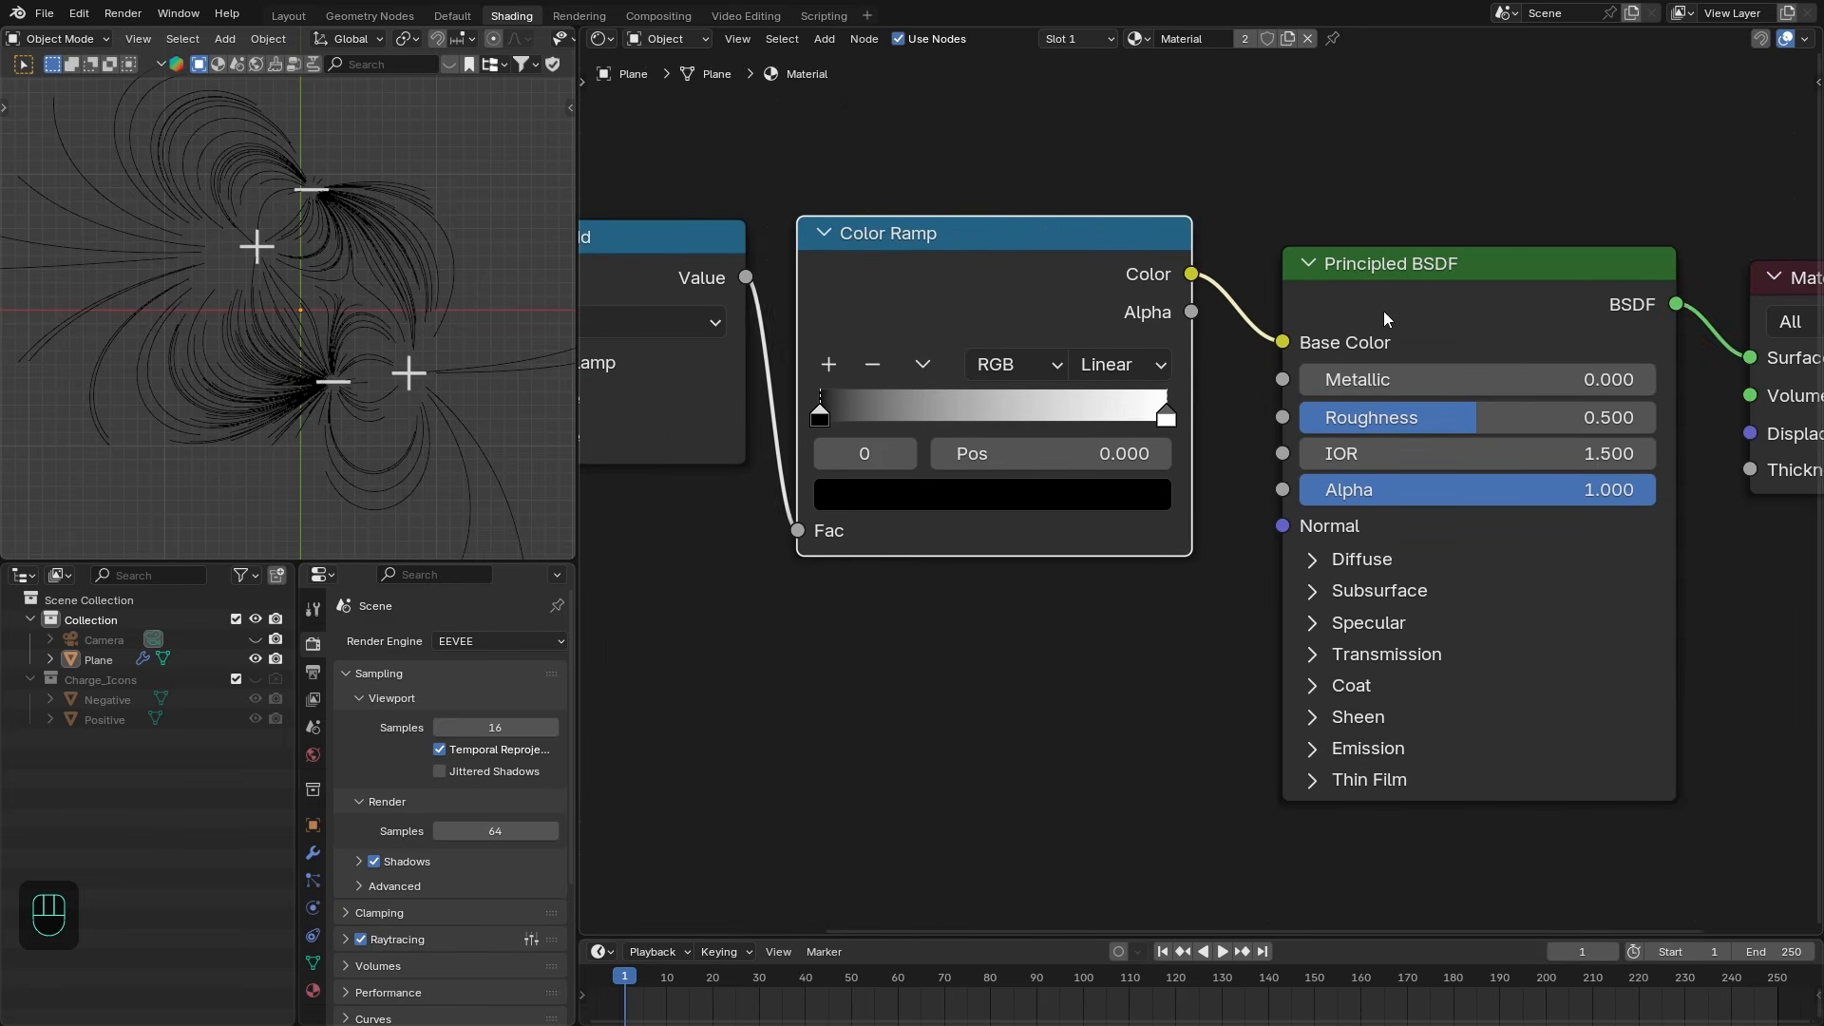
drag(1476, 291, 1445, 265)
middle_drag(1707, 355, 1575, 347)
drag(1699, 378, 1672, 333)
scroll(1311, 342, down, 1)
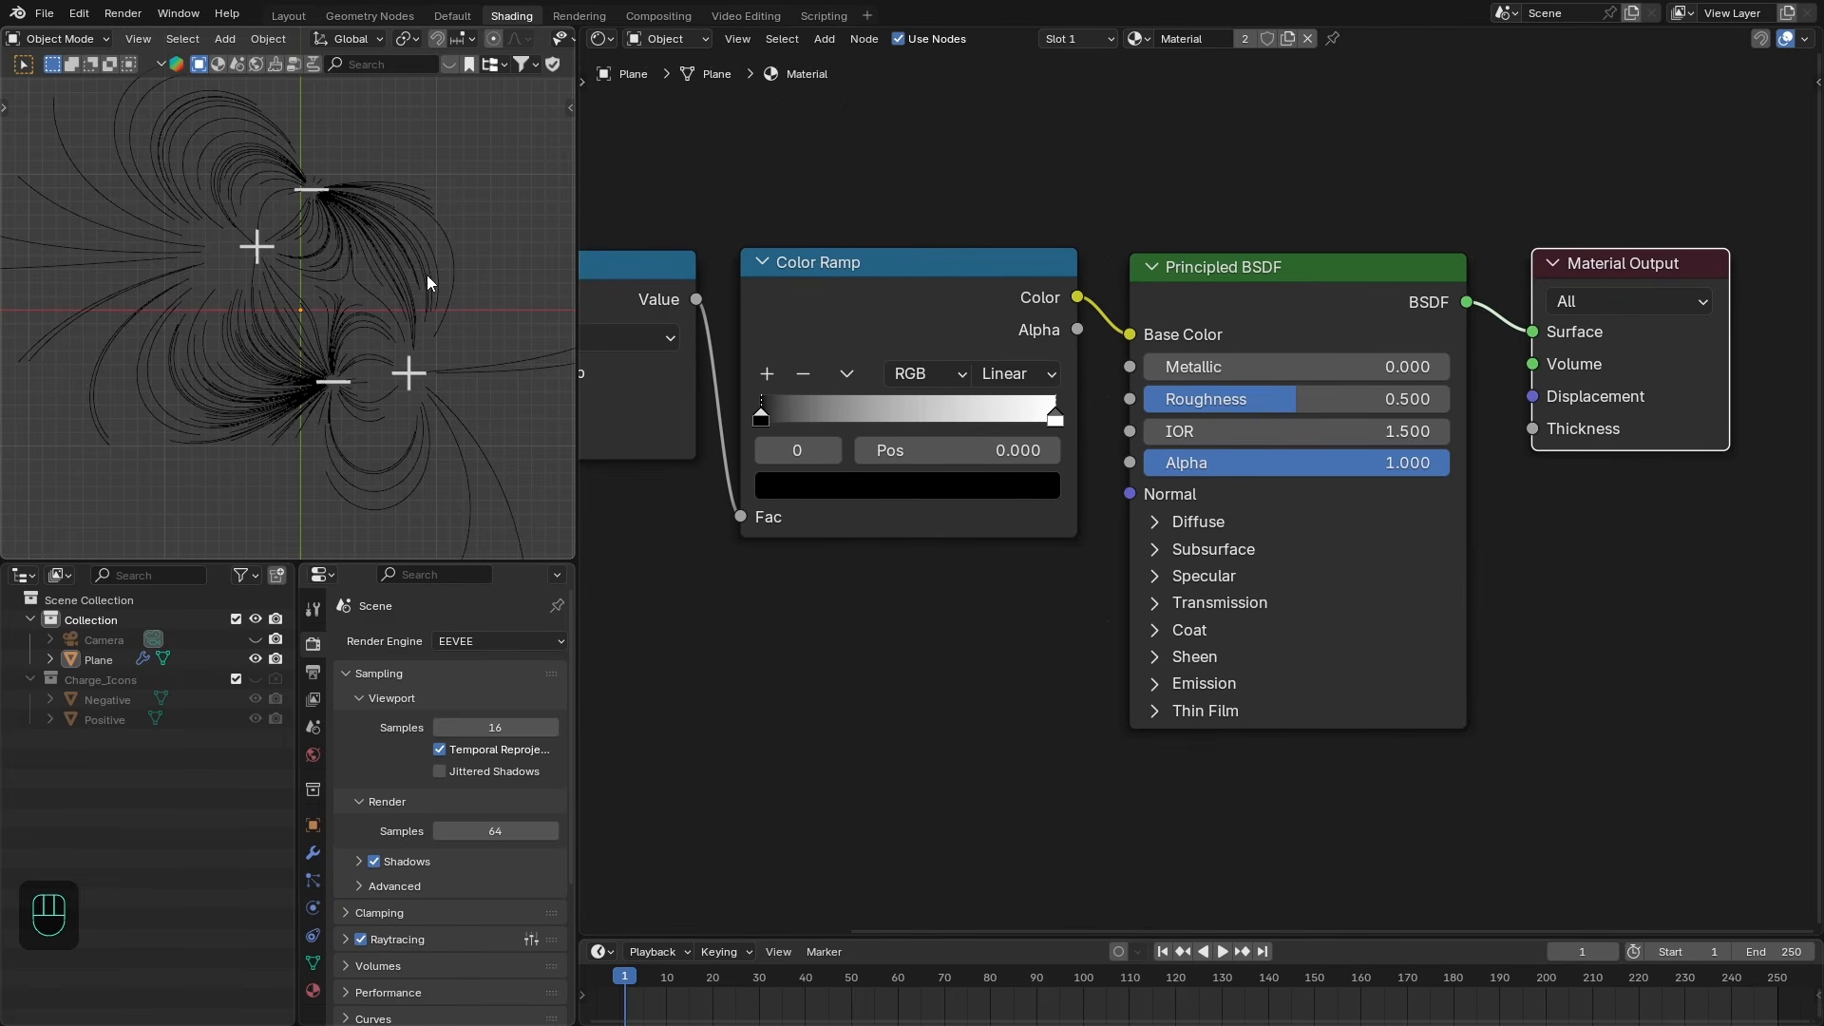
- Color the Color Ramp's left stop blue and its right stop red
key(z)
middle_drag(656, 379, 794, 382)
scroll(825, 387, up, 1)
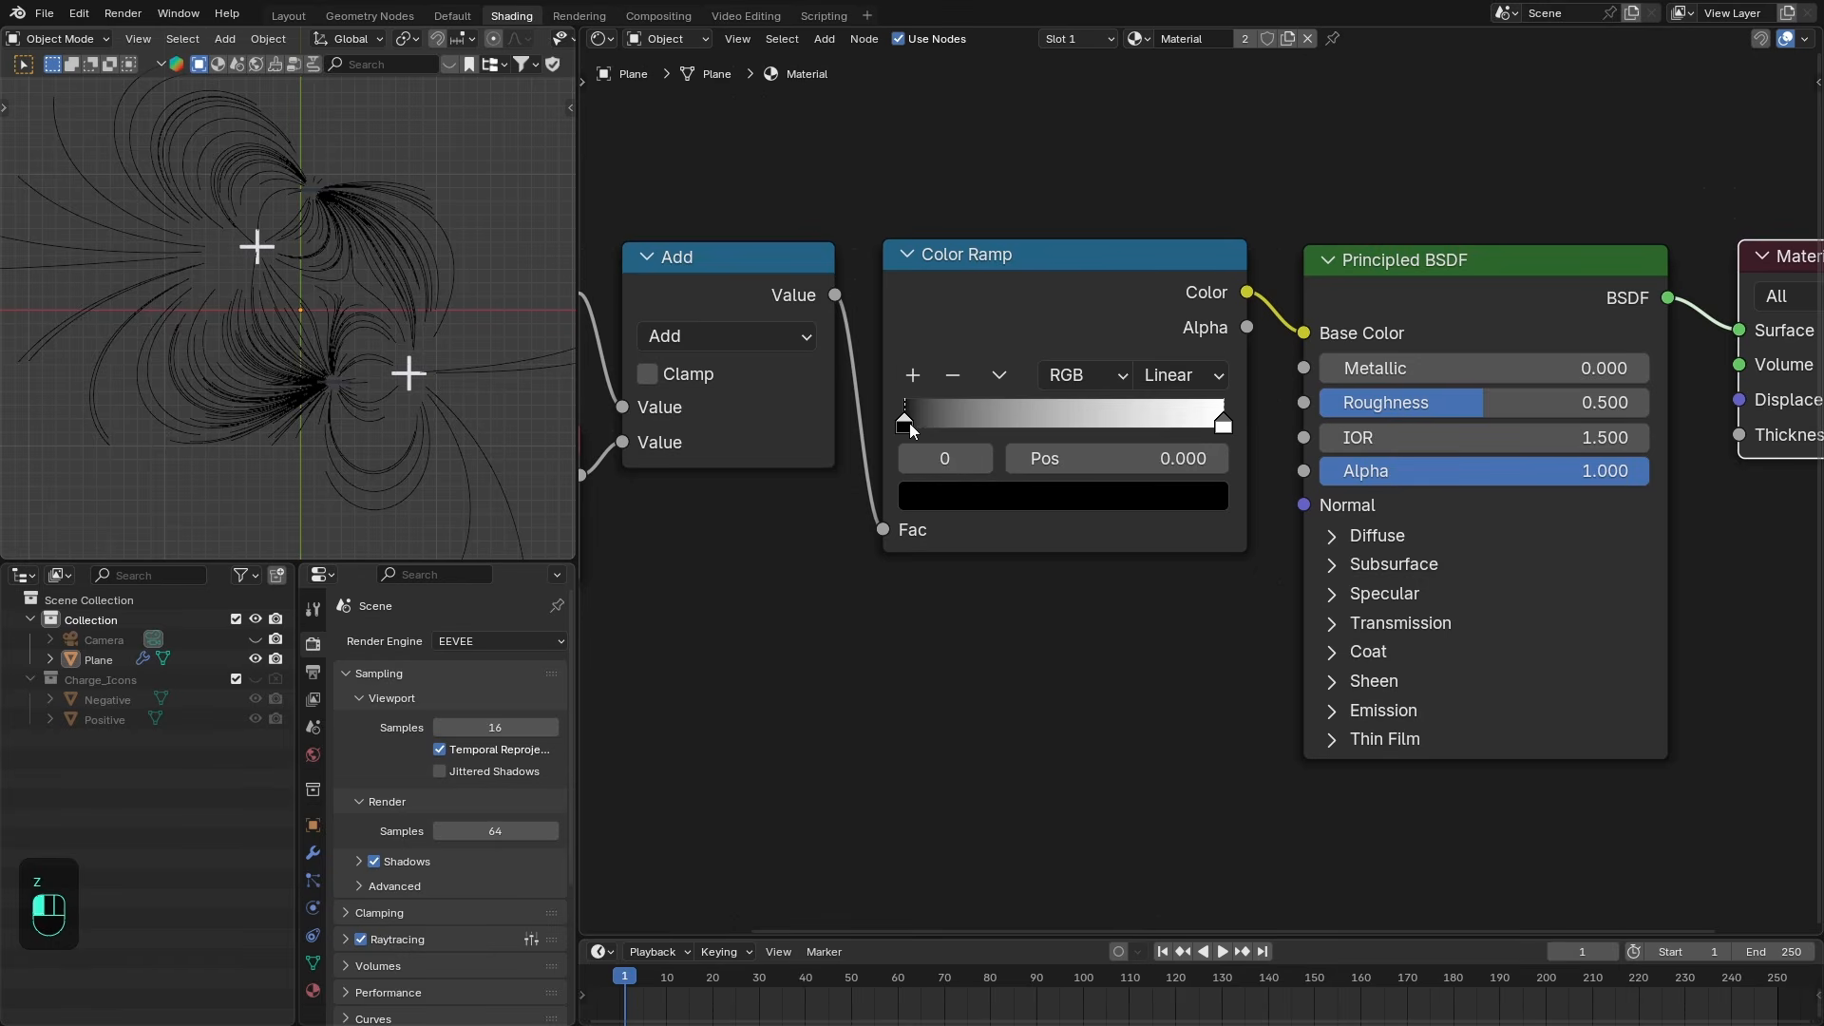
click(989, 496)
drag(1176, 598, 1179, 522)
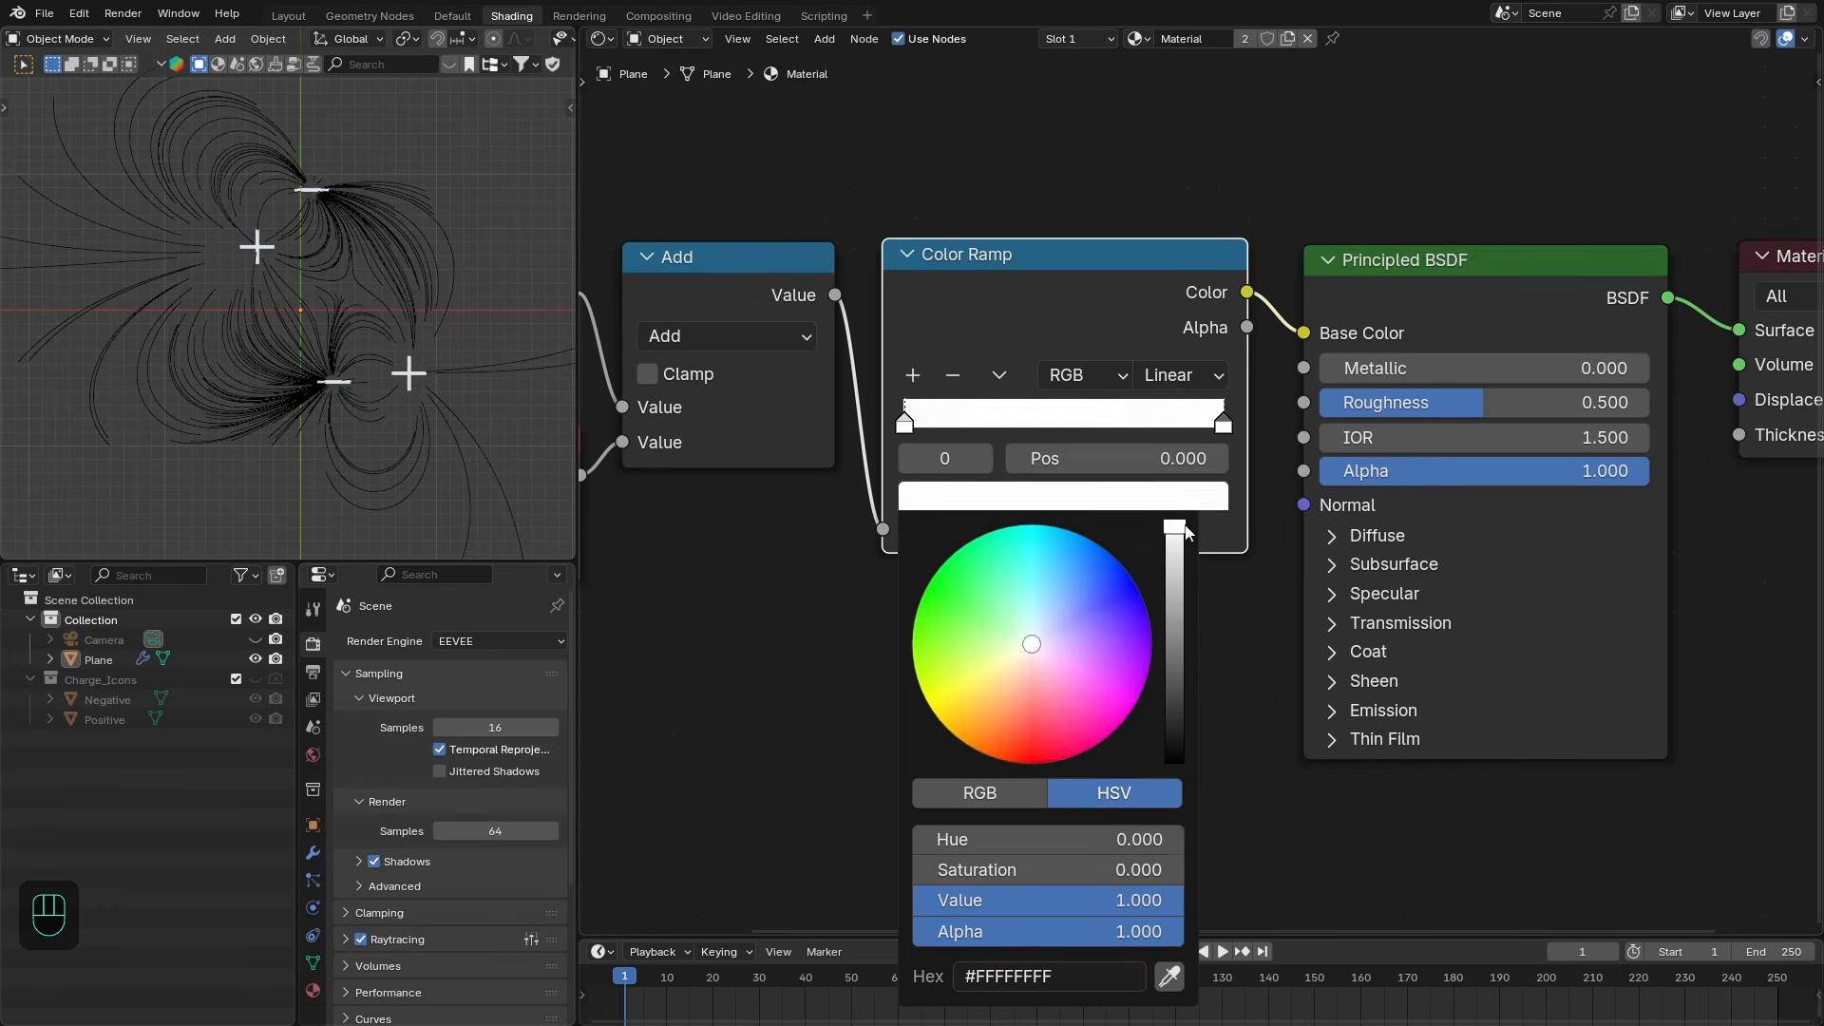
click(998, 794)
drag(1036, 842, 893, 870)
click(1223, 423)
click(1121, 496)
drag(1064, 869, 722, 893)
- Shift the output nodes right and insert a Curve to Mesh node after Points to Curves
click(290, 16)
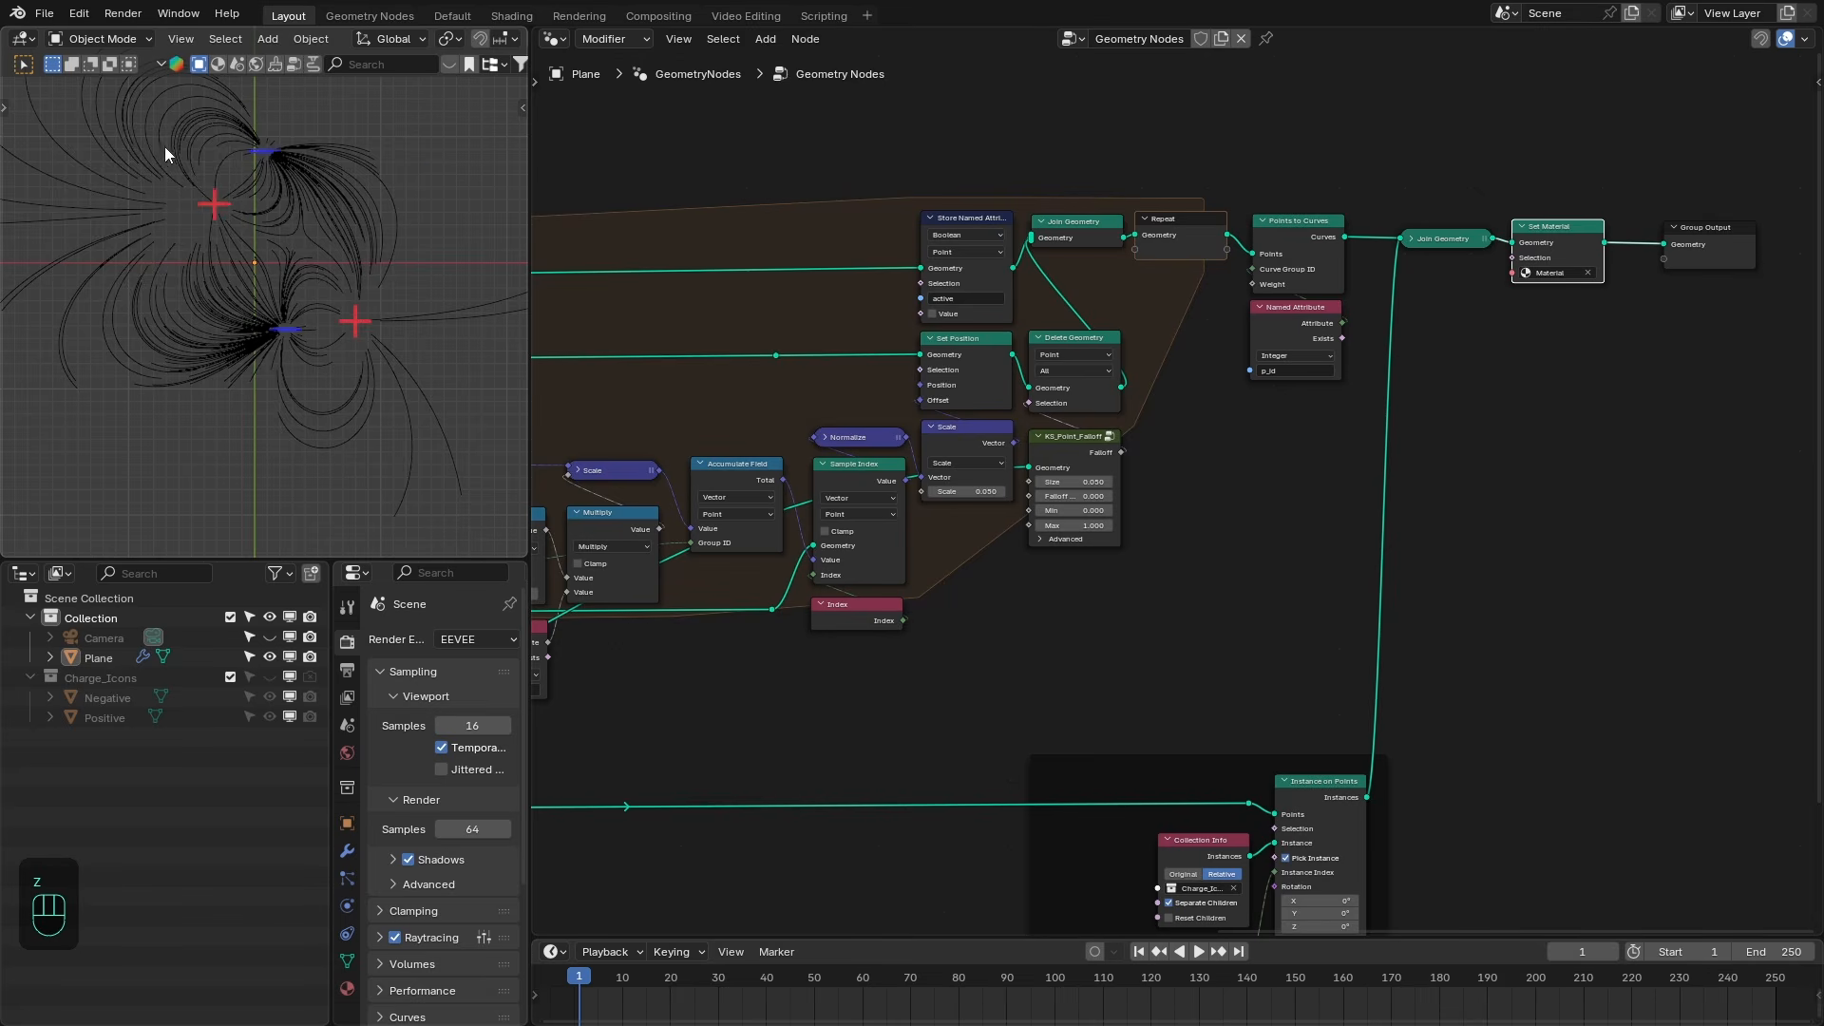
scroll(298, 260, up, 1)
shift+middle_drag(221, 237, 274, 266)
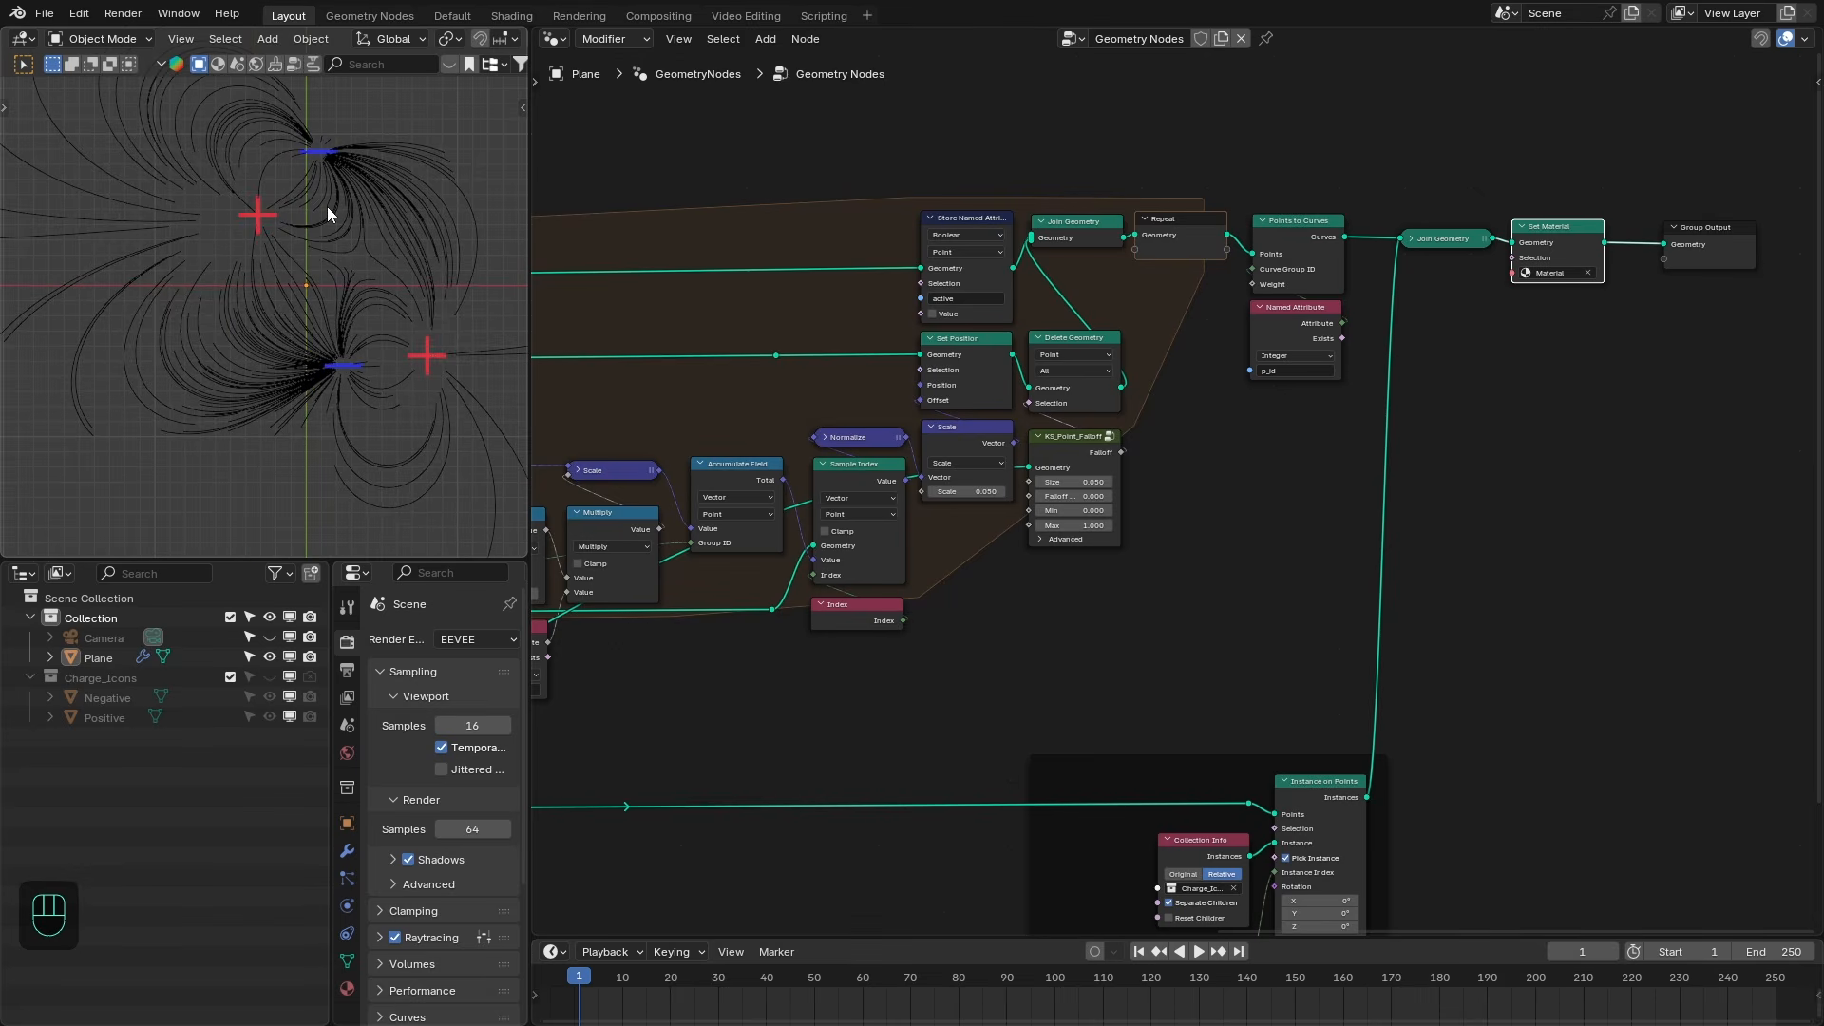
middle_drag(1468, 231, 1080, 230)
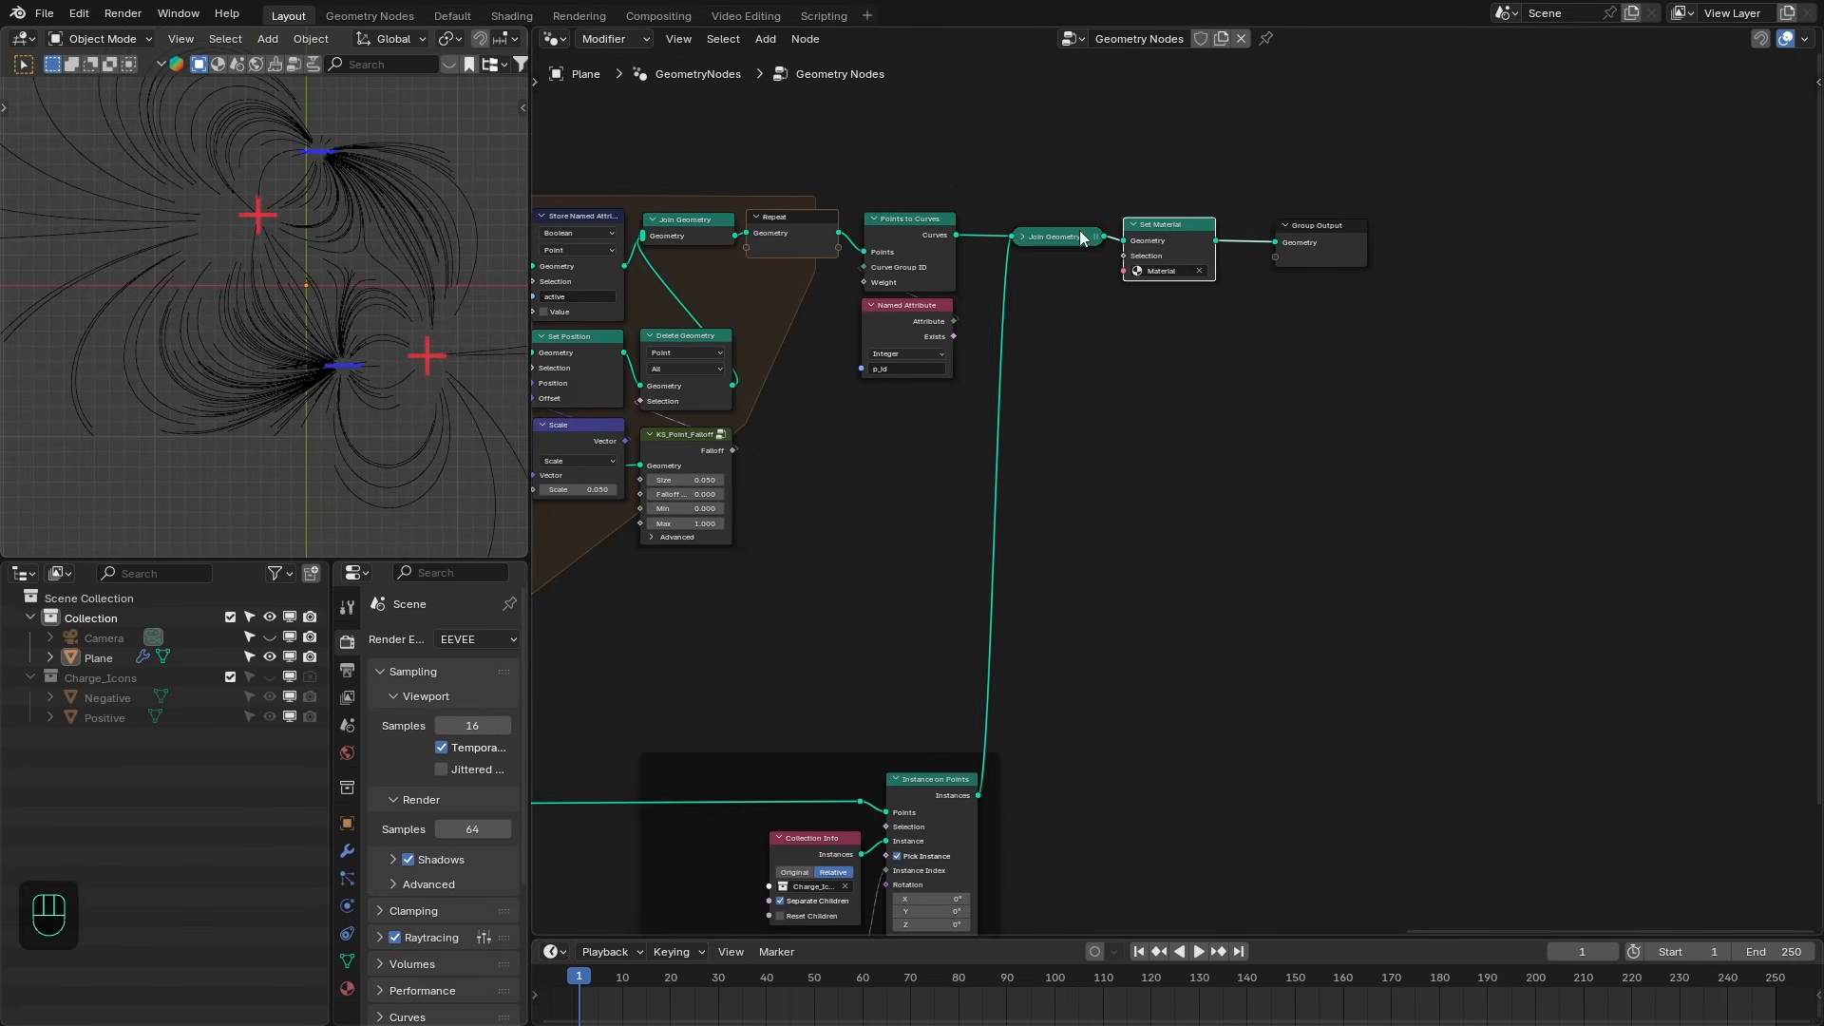
drag(1075, 193, 1399, 289)
drag(1062, 245, 1315, 245)
drag(985, 277, 1100, 382)
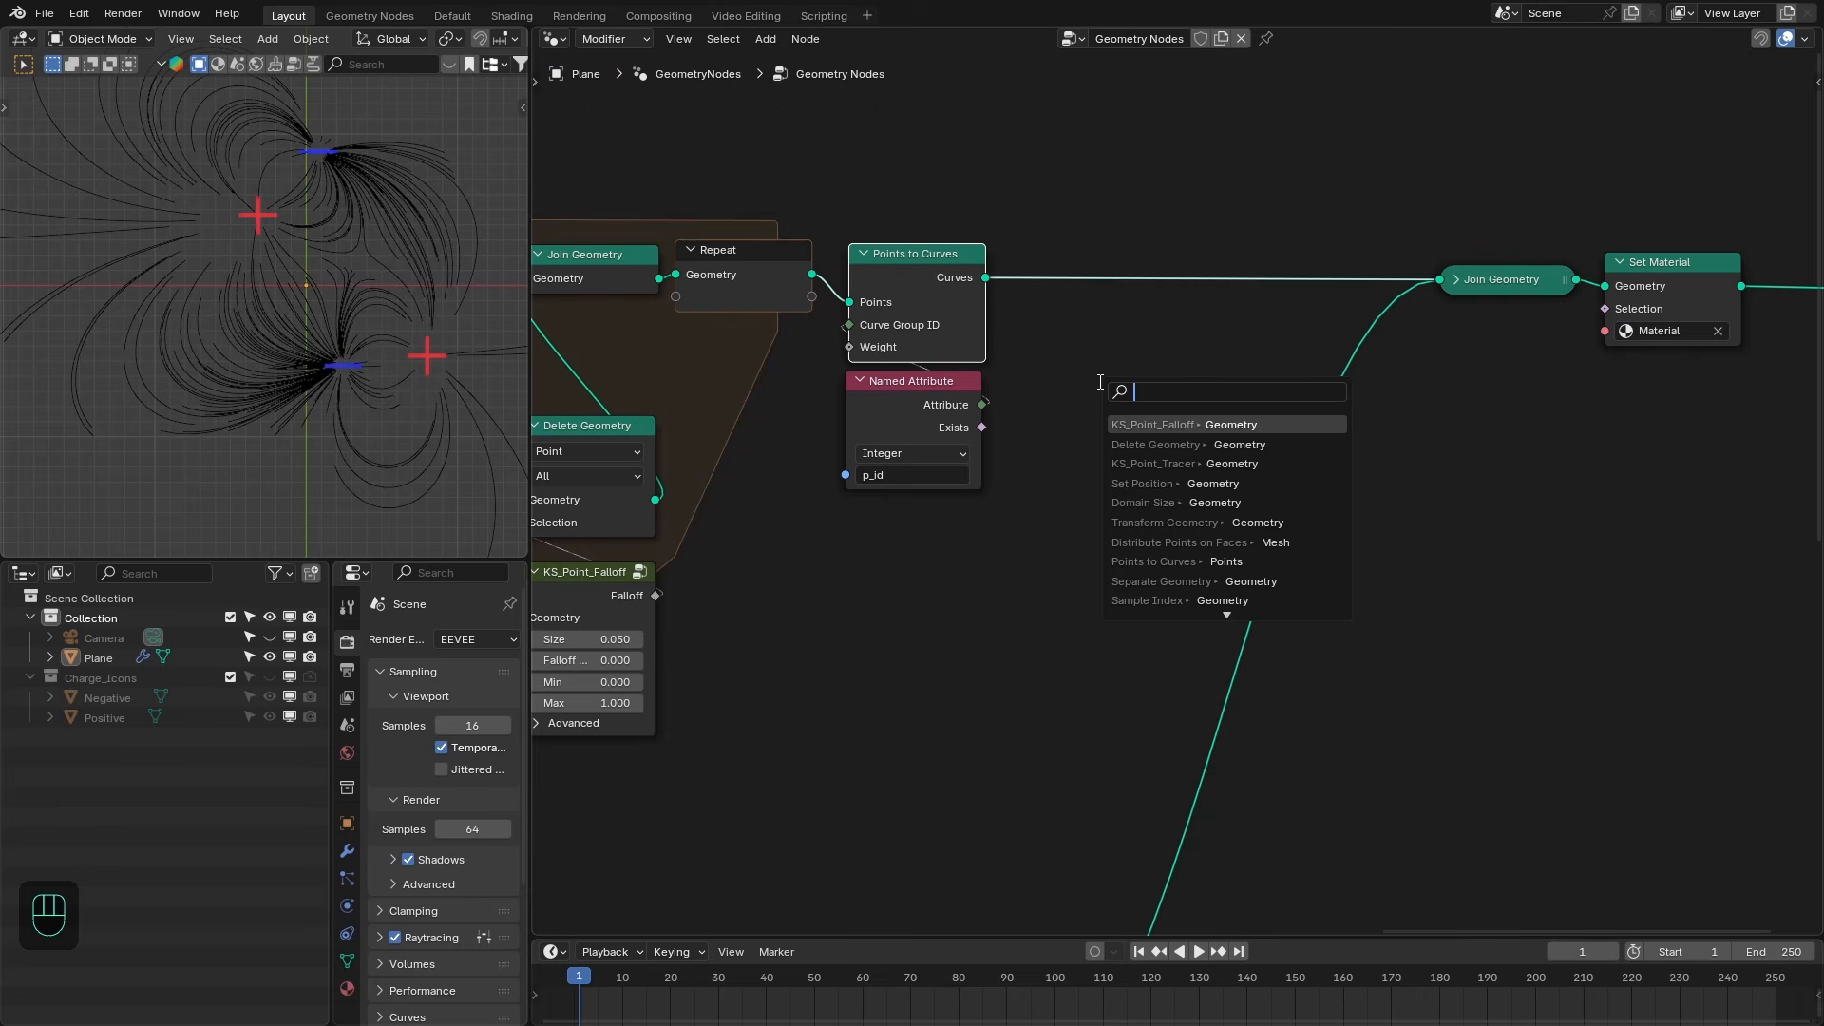
text(curve to mesh)
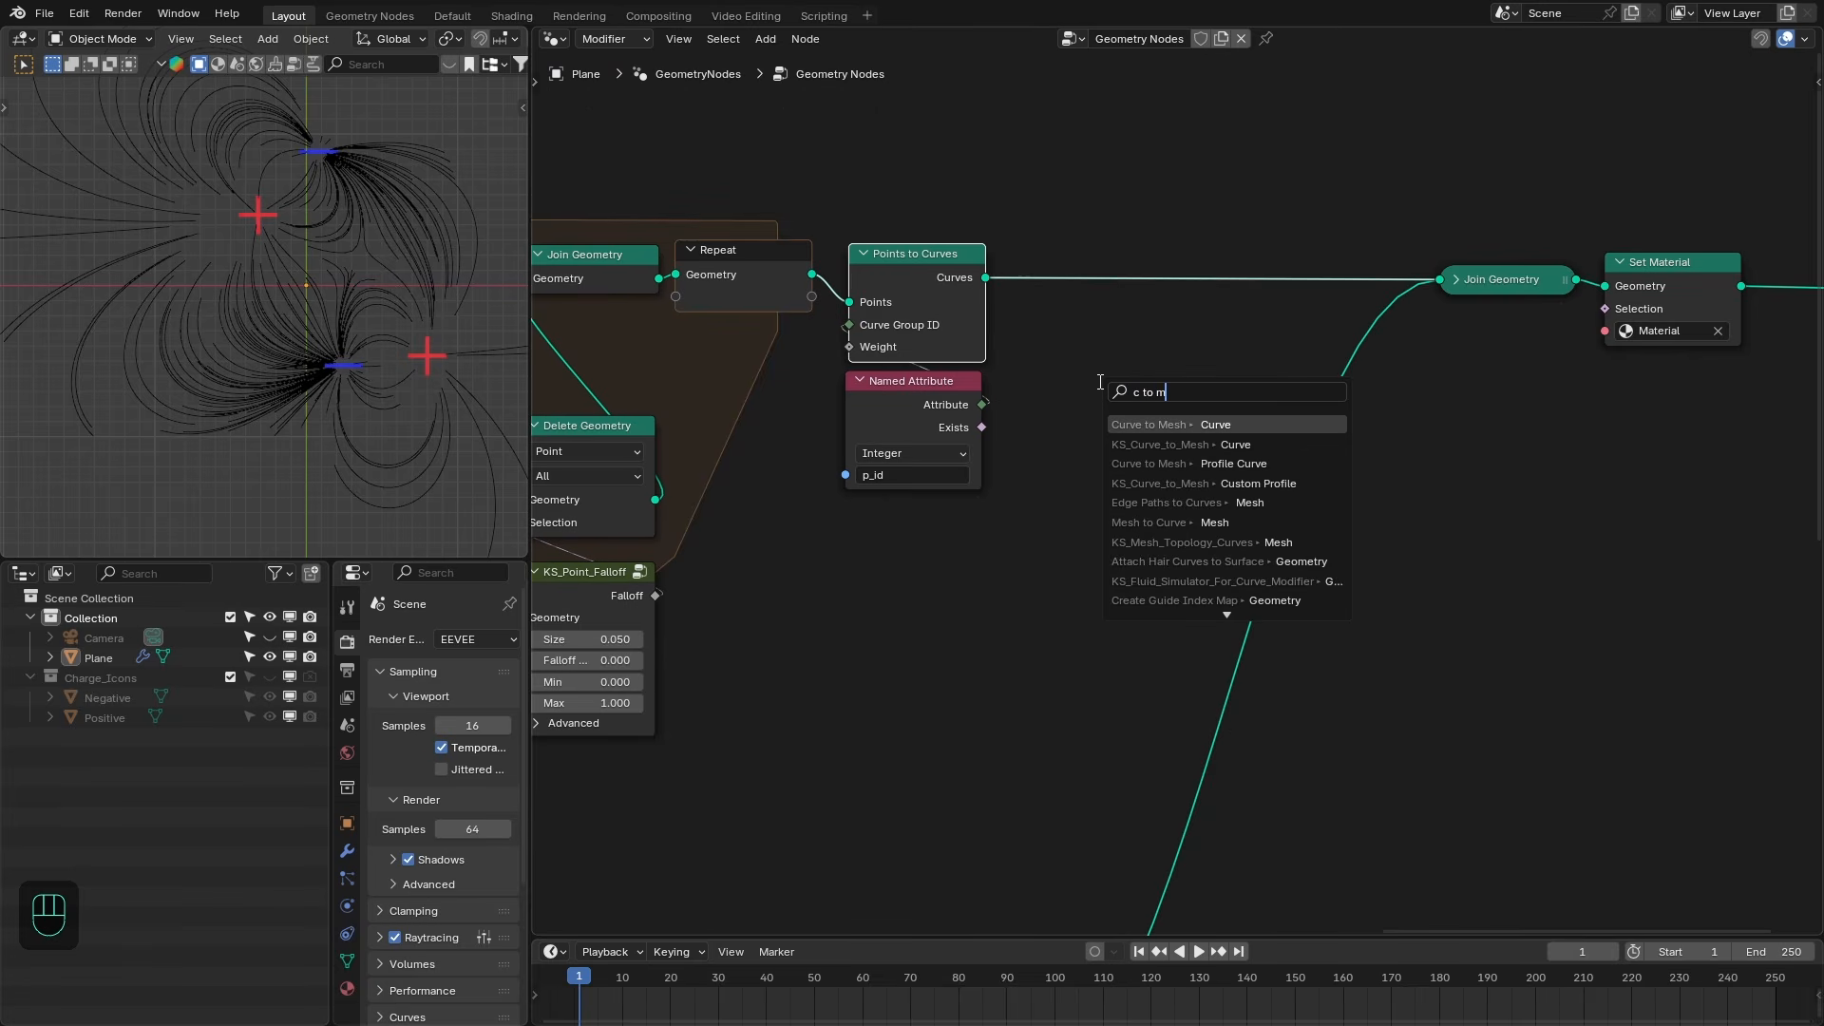
key(Return)
- Add a Curve Circle node connected to the Curve to Mesh node's Profile Curve input
drag(1142, 329, 1108, 434)
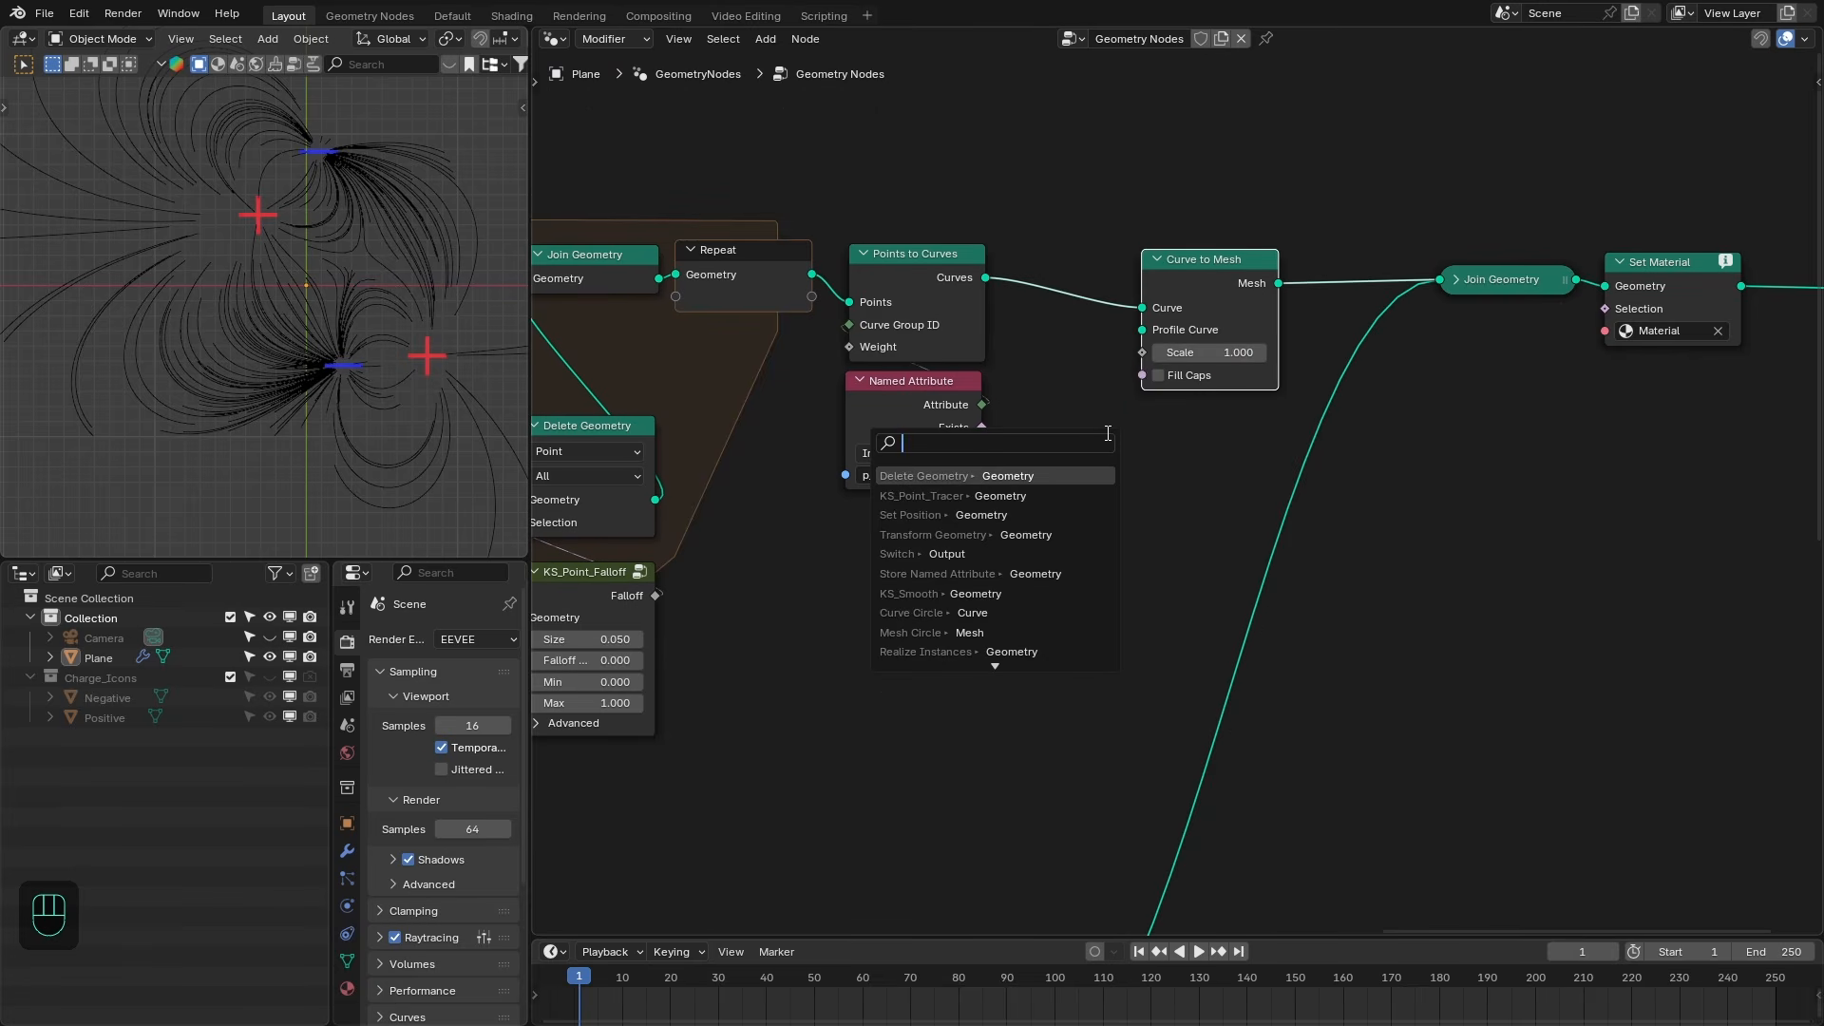
text(cic)
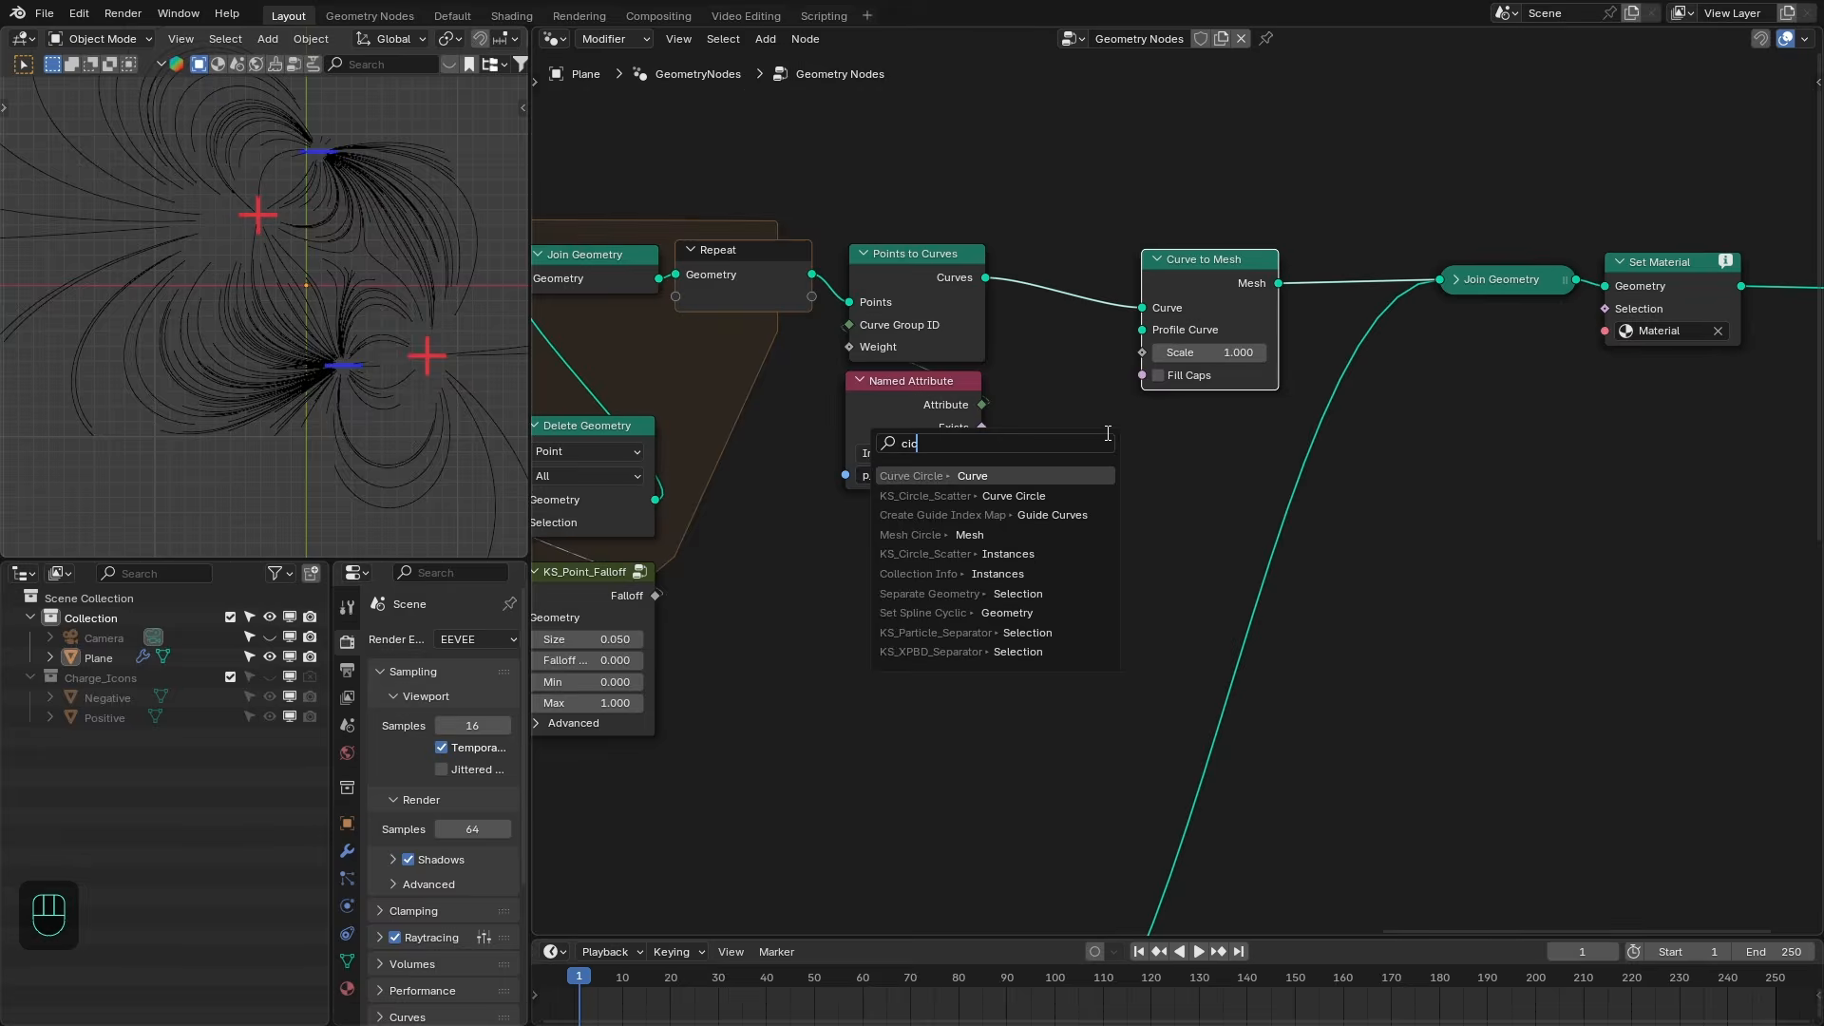
key(Return)
- Set the Curve Circle to Radius mode with resolution 6 and radius 0.0025 m
click(1258, 433)
click(1209, 500)
text(6)
key(Tab)
text(0.00)
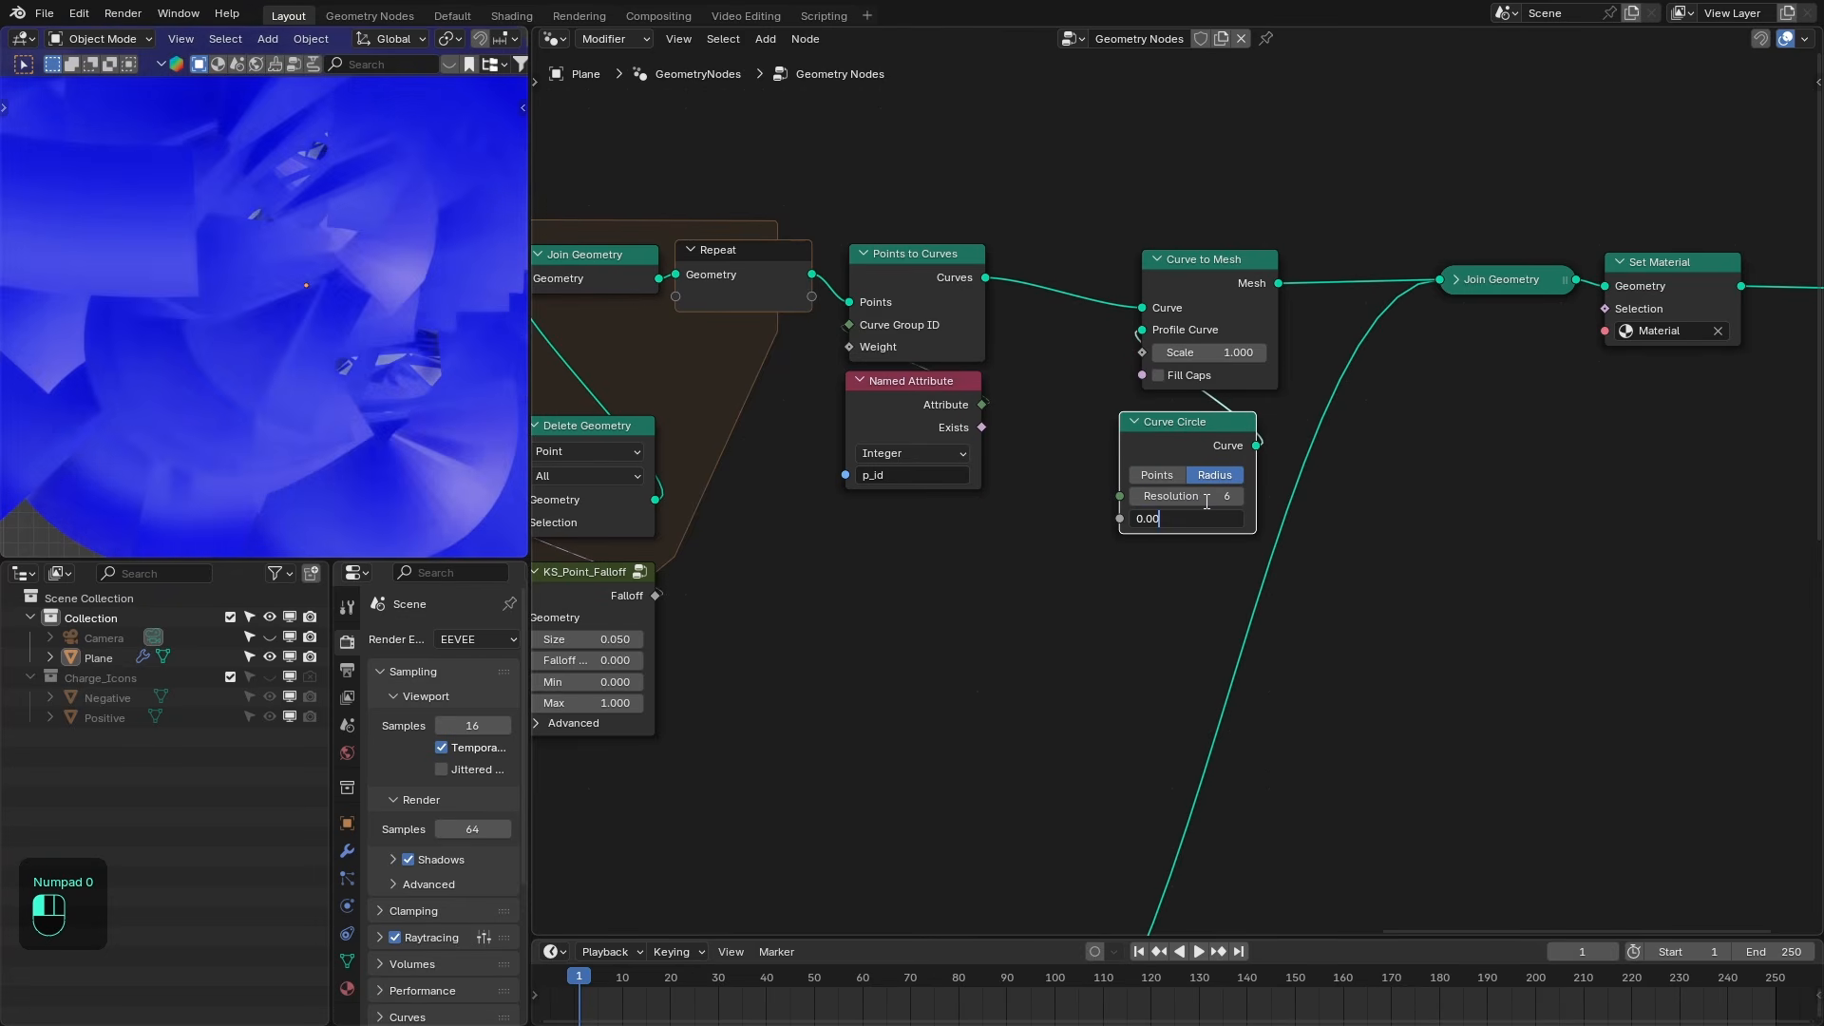
text(25)
key(Return)
drag(1200, 425, 1221, 415)
click(1222, 514)
text(0.0025)
key(Return)
- Move the Curve to Mesh, Curve Circle and output nodes closer to the Points to Curves node
drag(1200, 548, 1298, 251)
drag(1229, 263, 1120, 255)
drag(1492, 219, 1671, 304)
drag(1674, 303, 1494, 298)
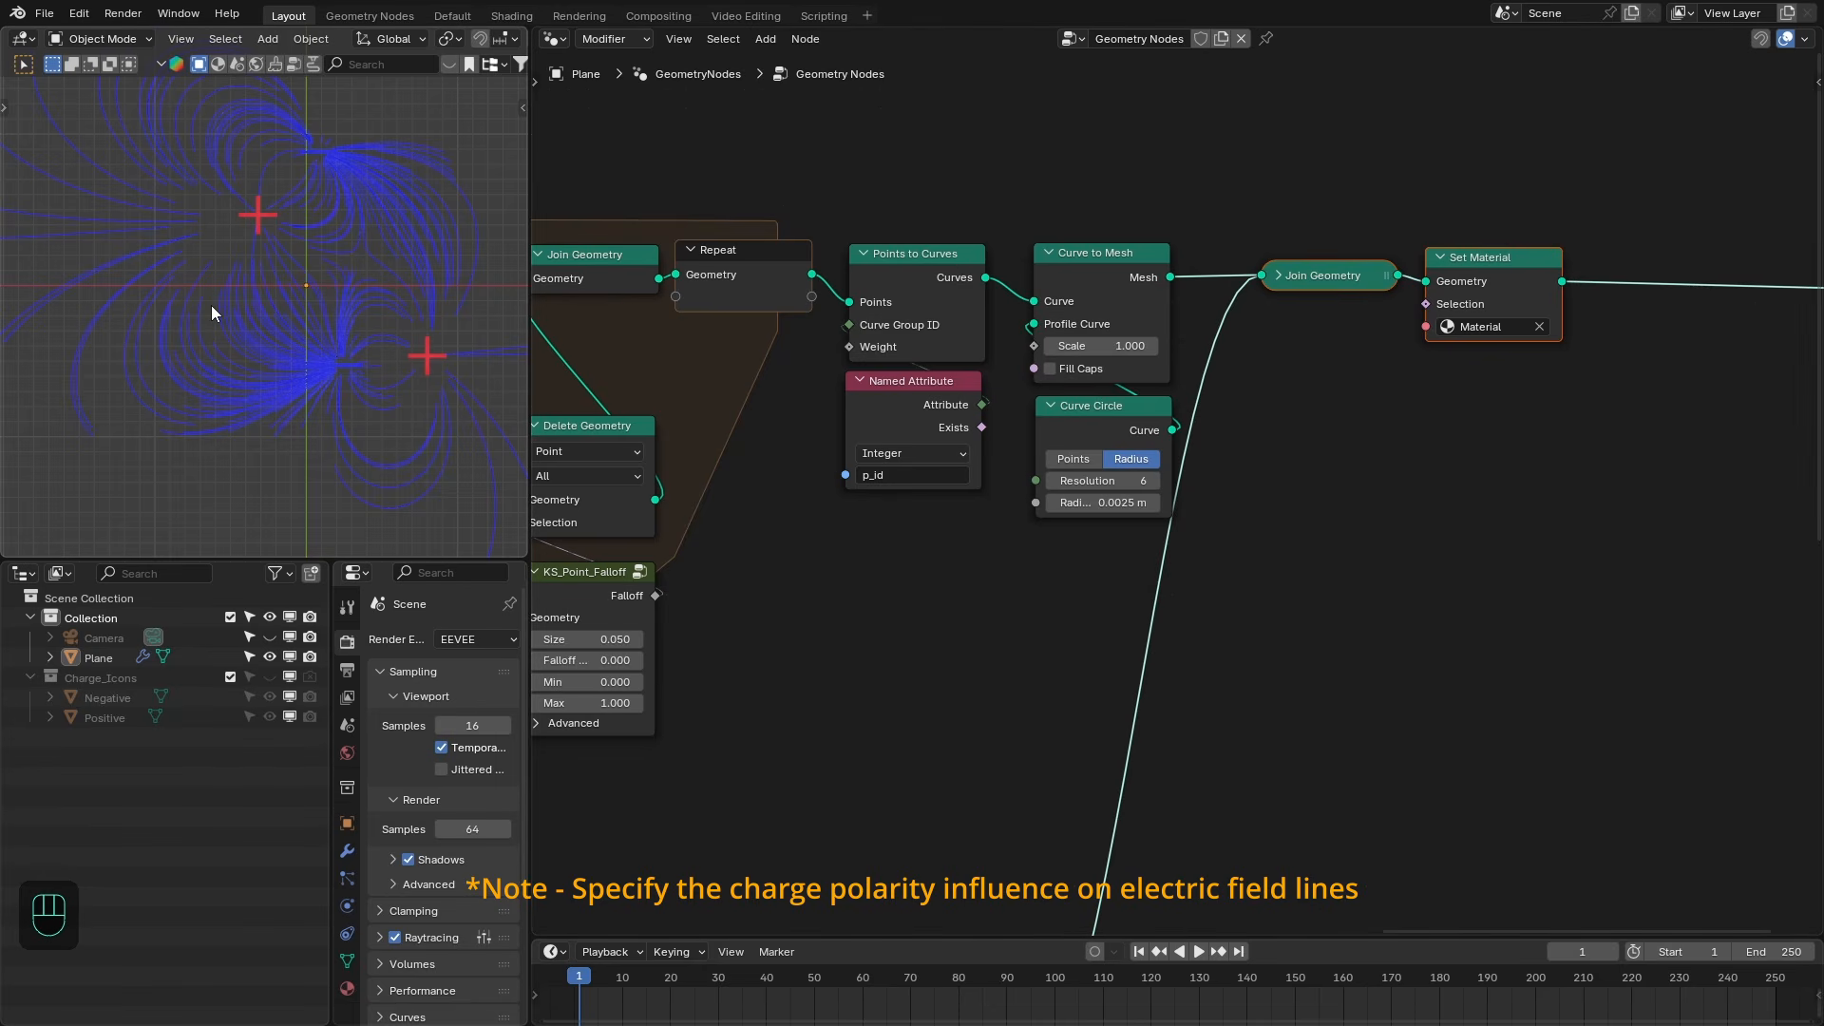
- Duplicate the Accumulate Field node with its inputs, switch the copy to Float, and wire the Multiply result into its Value
middle_drag(819, 575, 1740, 320)
scroll(1697, 562, down, 1)
click(1108, 354)
key(ctrl+shift+d)
click(1113, 602)
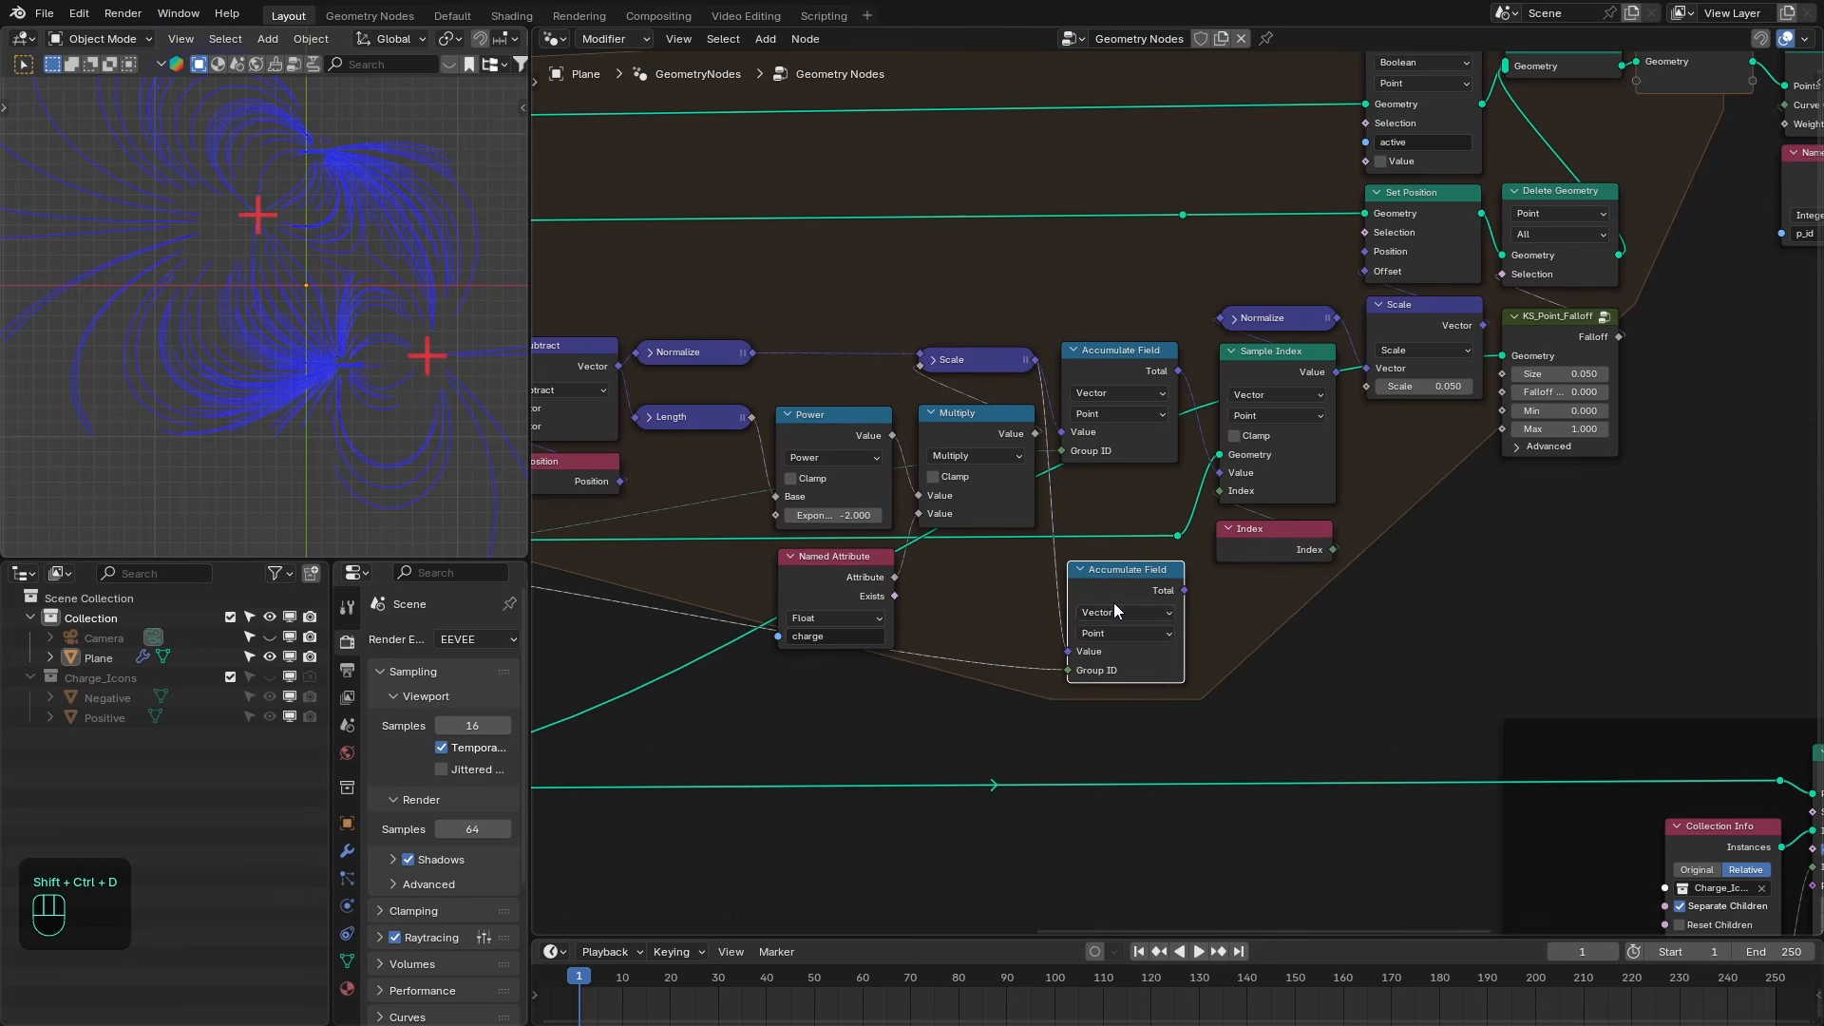
click(1107, 614)
click(1098, 653)
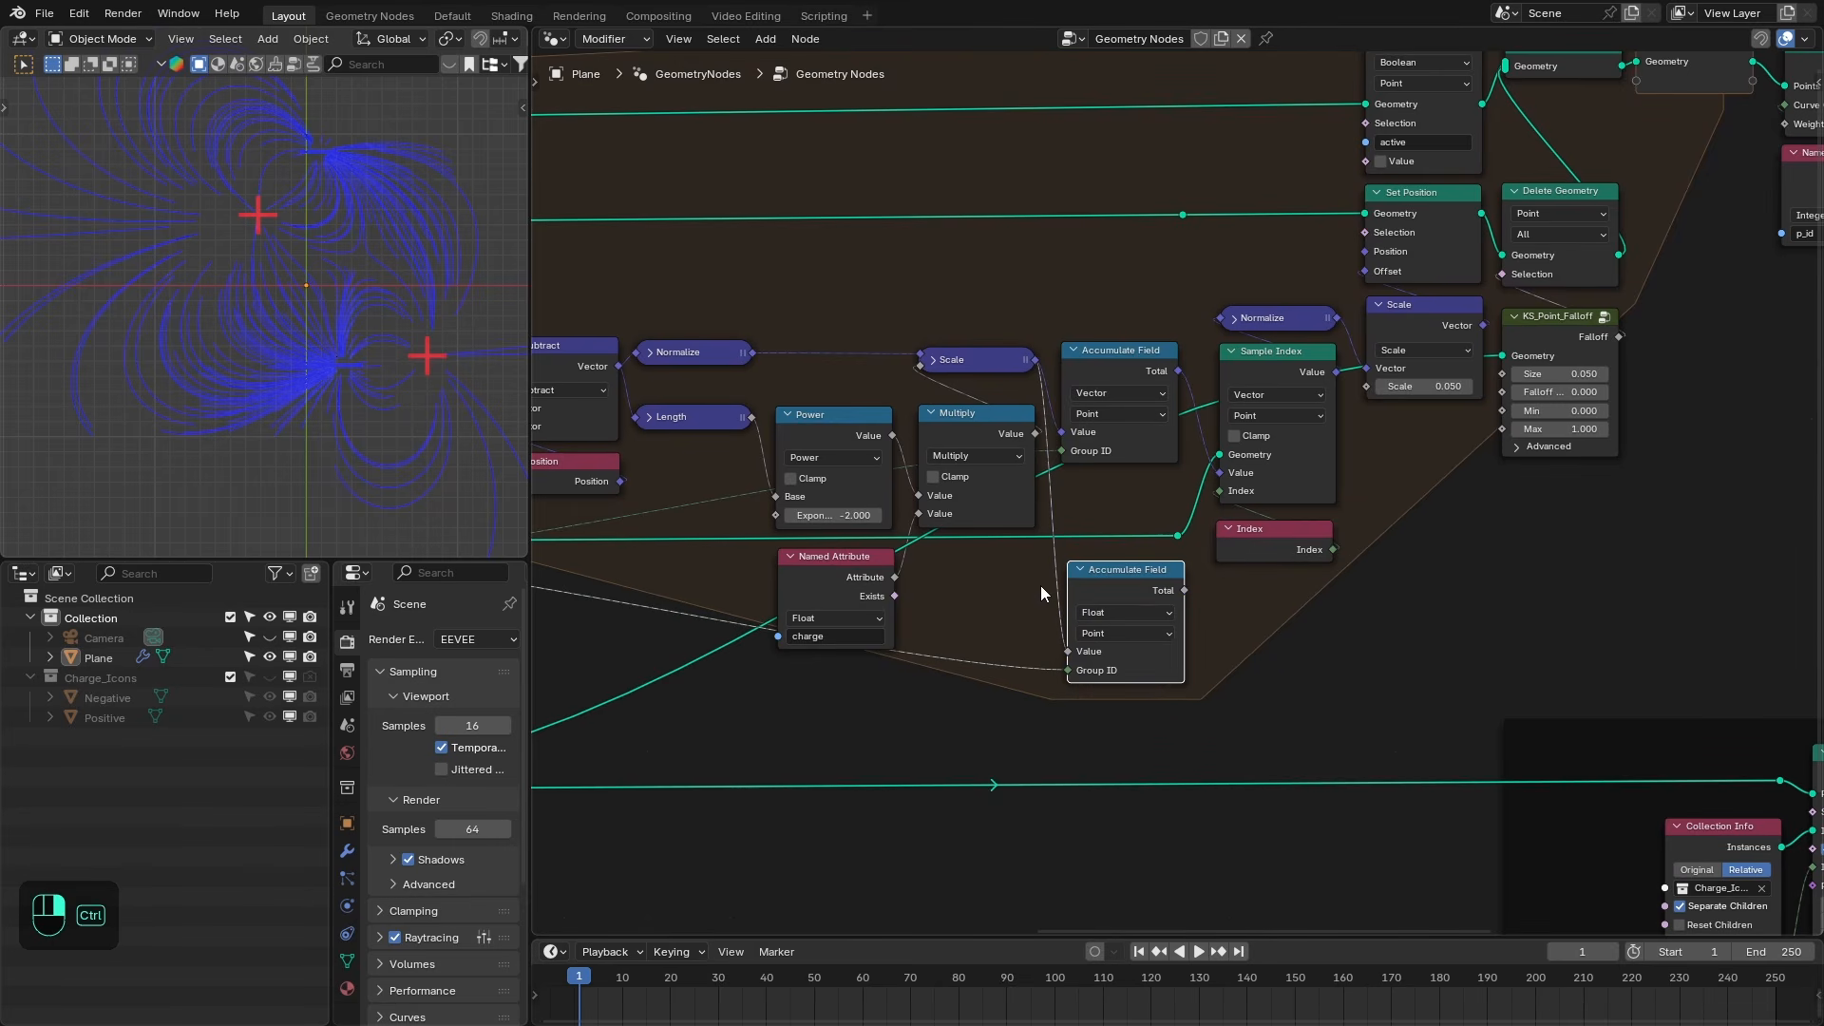
click(981, 437)
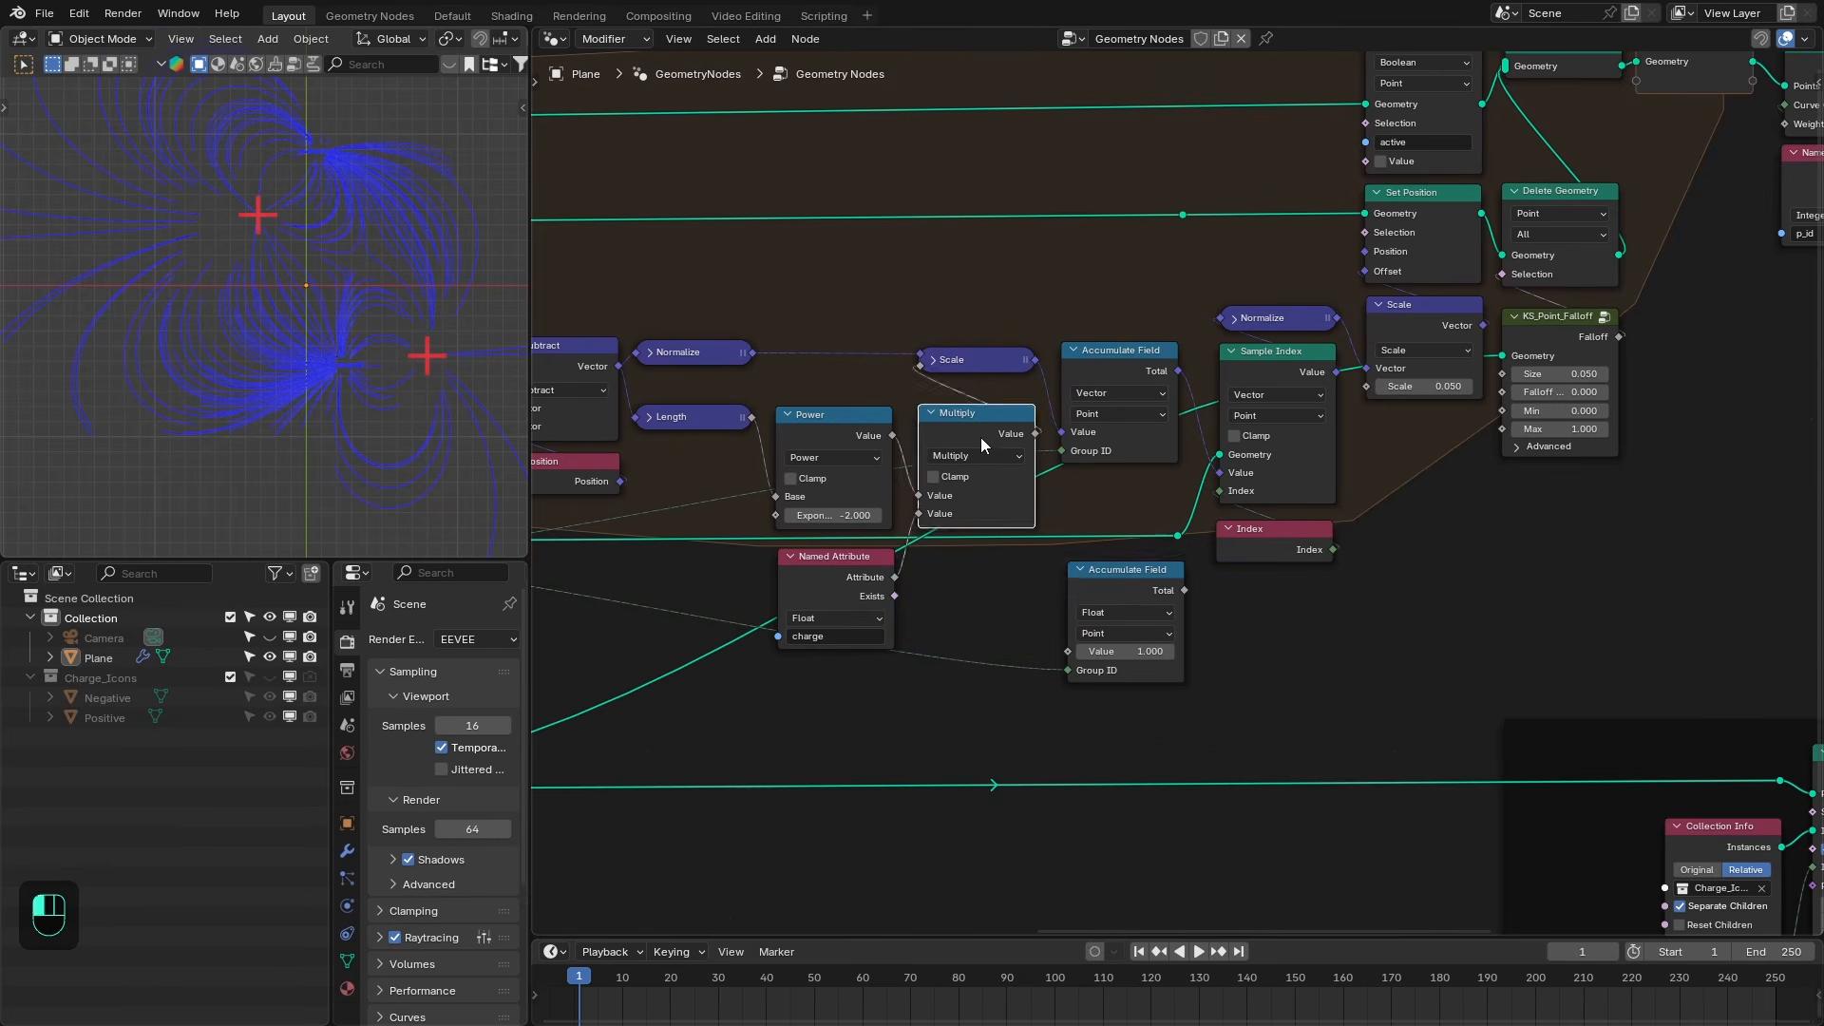
key(g)
right_click(926, 464)
drag(1036, 434, 1049, 629)
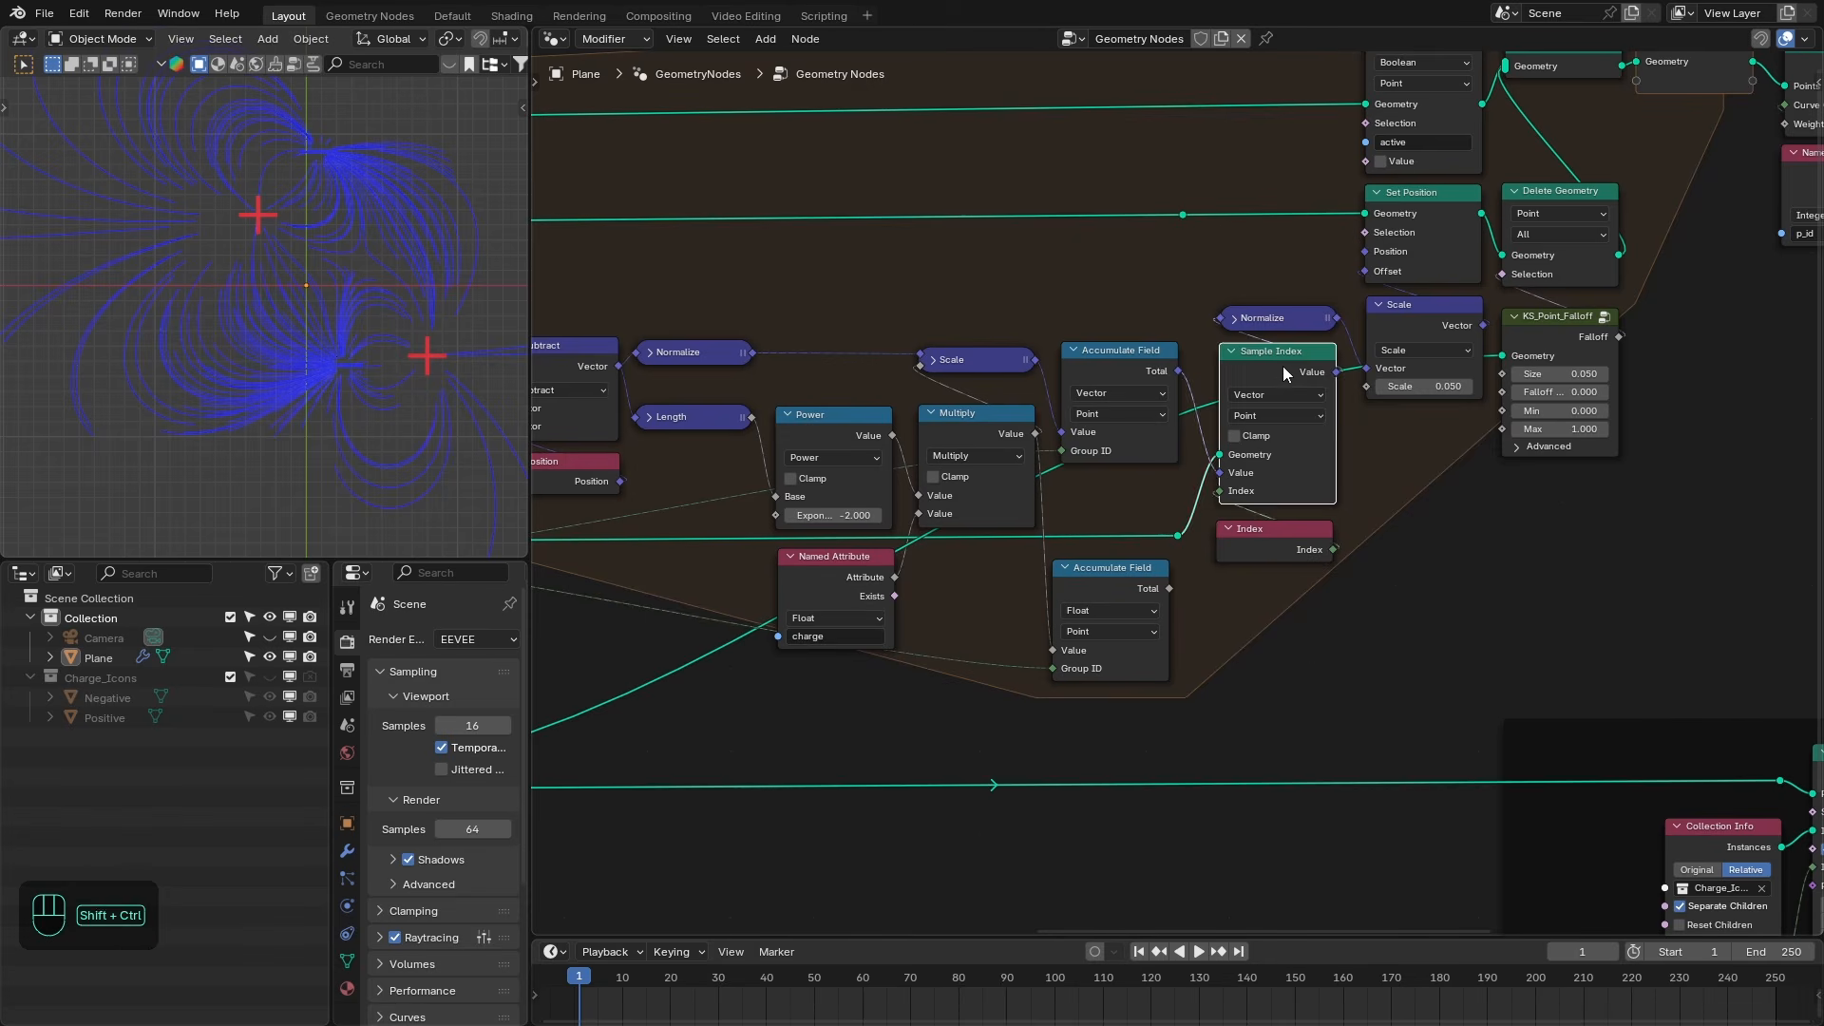
- Duplicate the Sample Index node with its inputs, set it to Float, and feed it the Float Accumulate Field's Total
key(ctrl+shift+d)
click(1277, 617)
click(1235, 586)
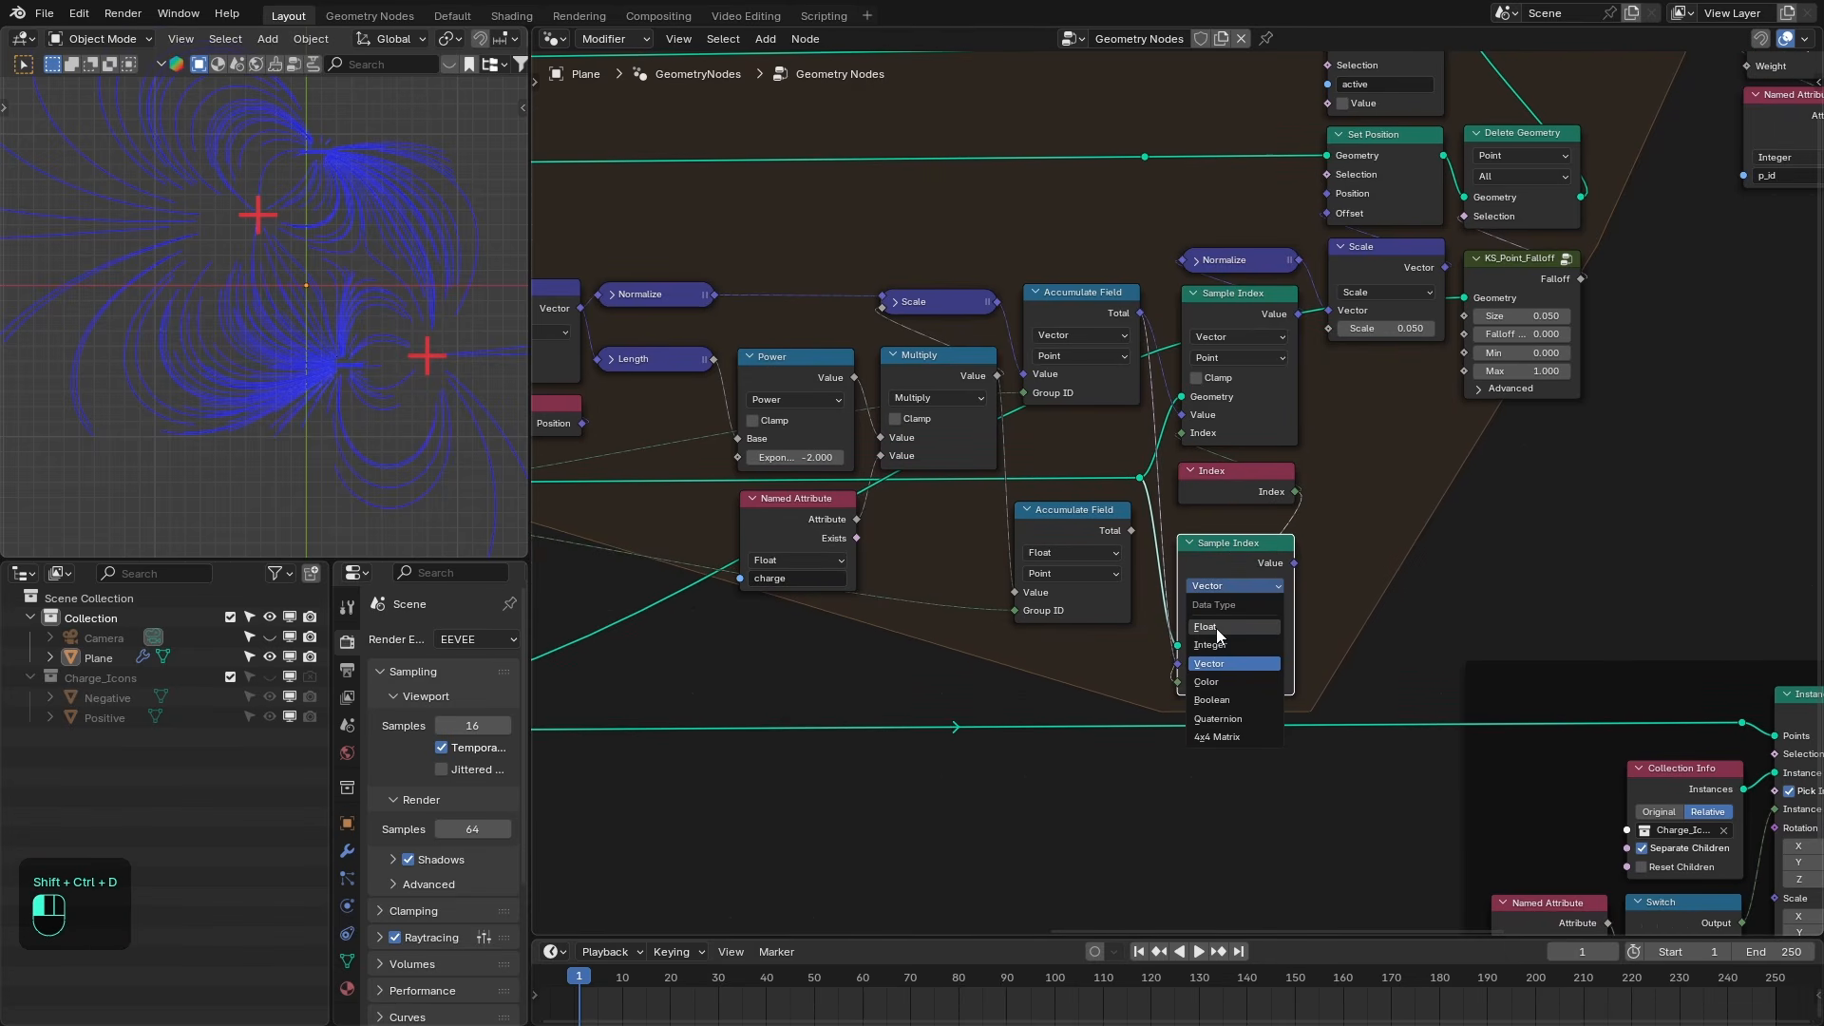
click(1216, 629)
drag(1130, 531, 1184, 667)
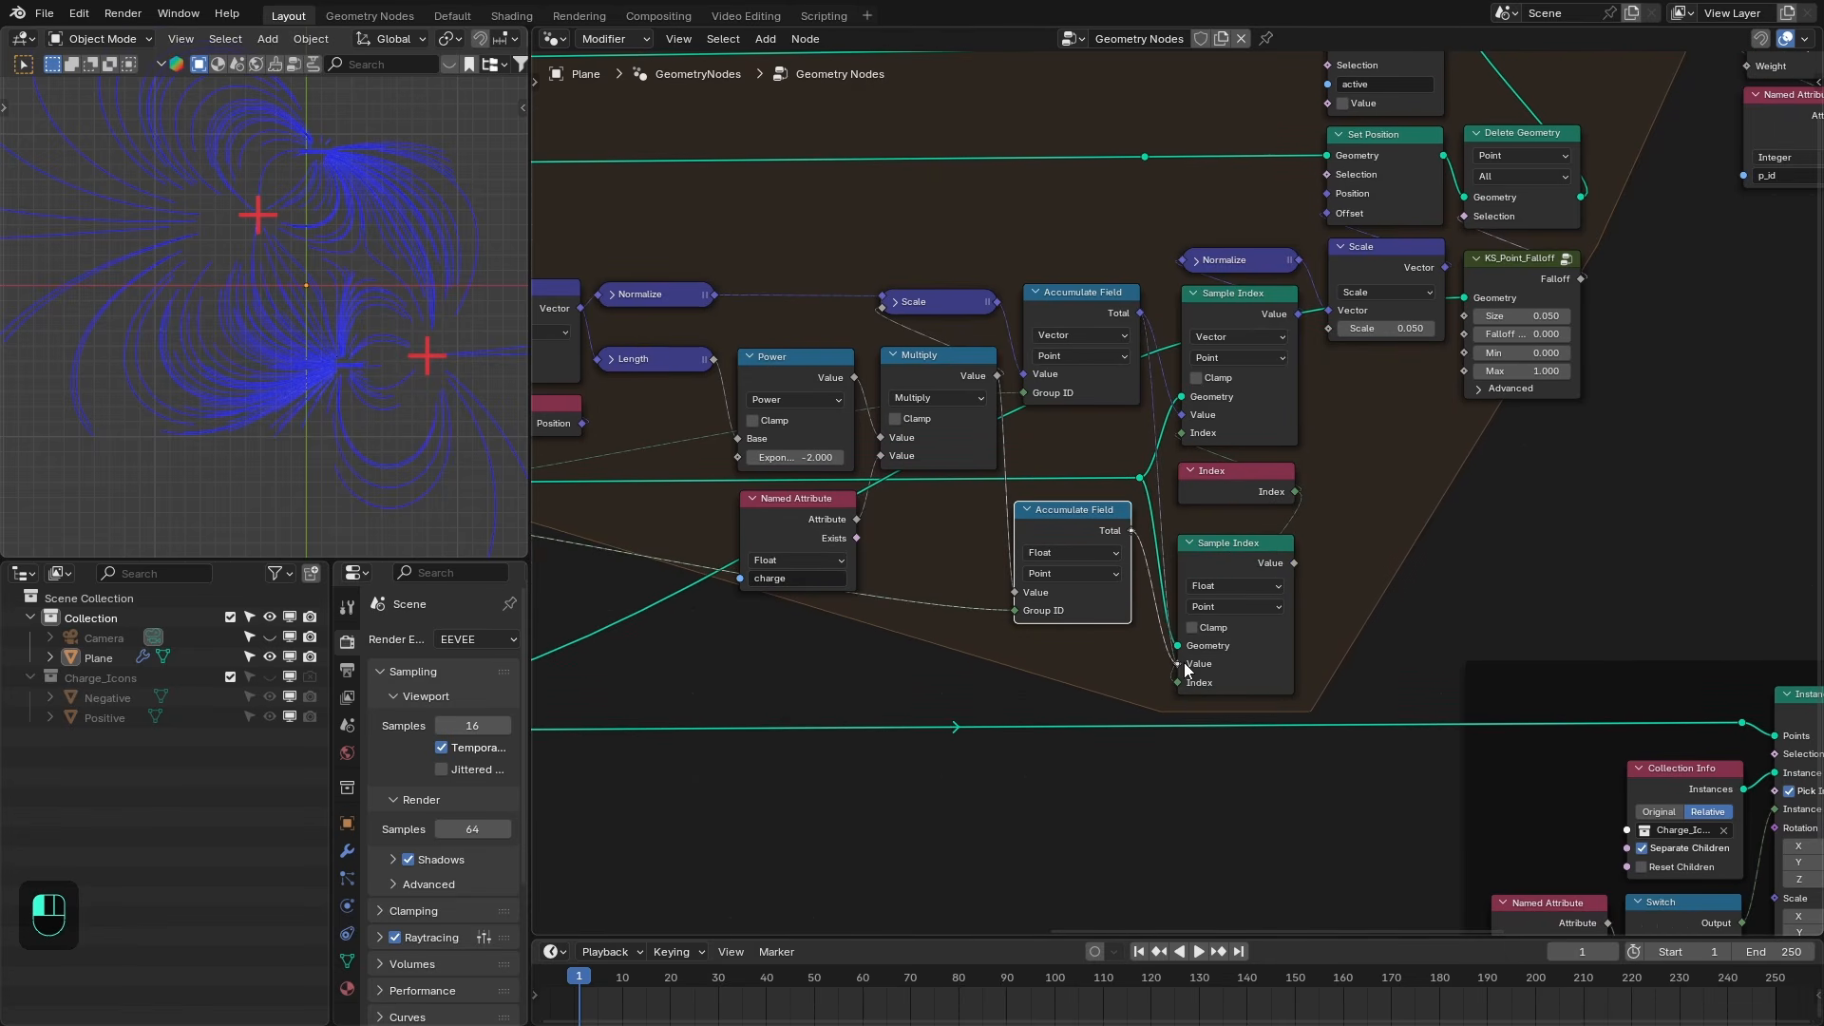
- Duplicate the Store Named Attribute node as a Float attribute named charge, storing the new Sample Index value
middle_drag(1399, 290, 1277, 372)
middle_drag(1249, 239, 1246, 332)
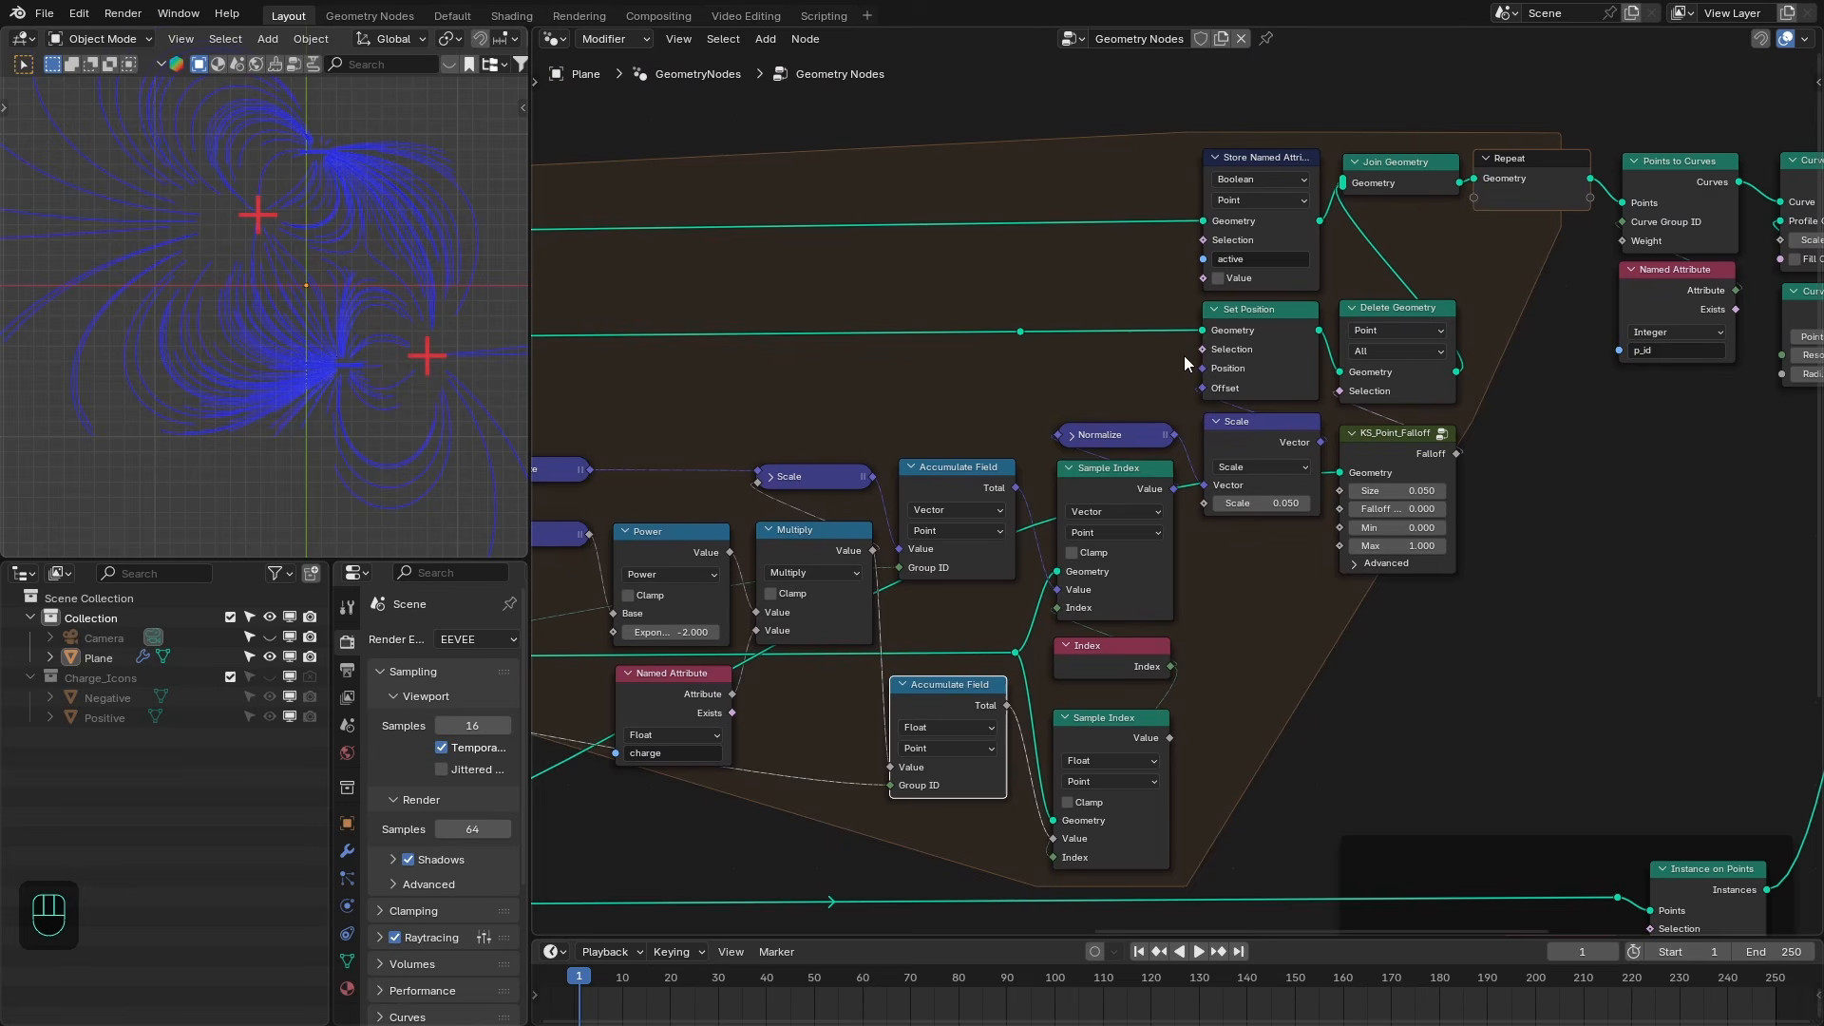
click(1236, 190)
key(shift+d)
click(1108, 289)
click(1109, 289)
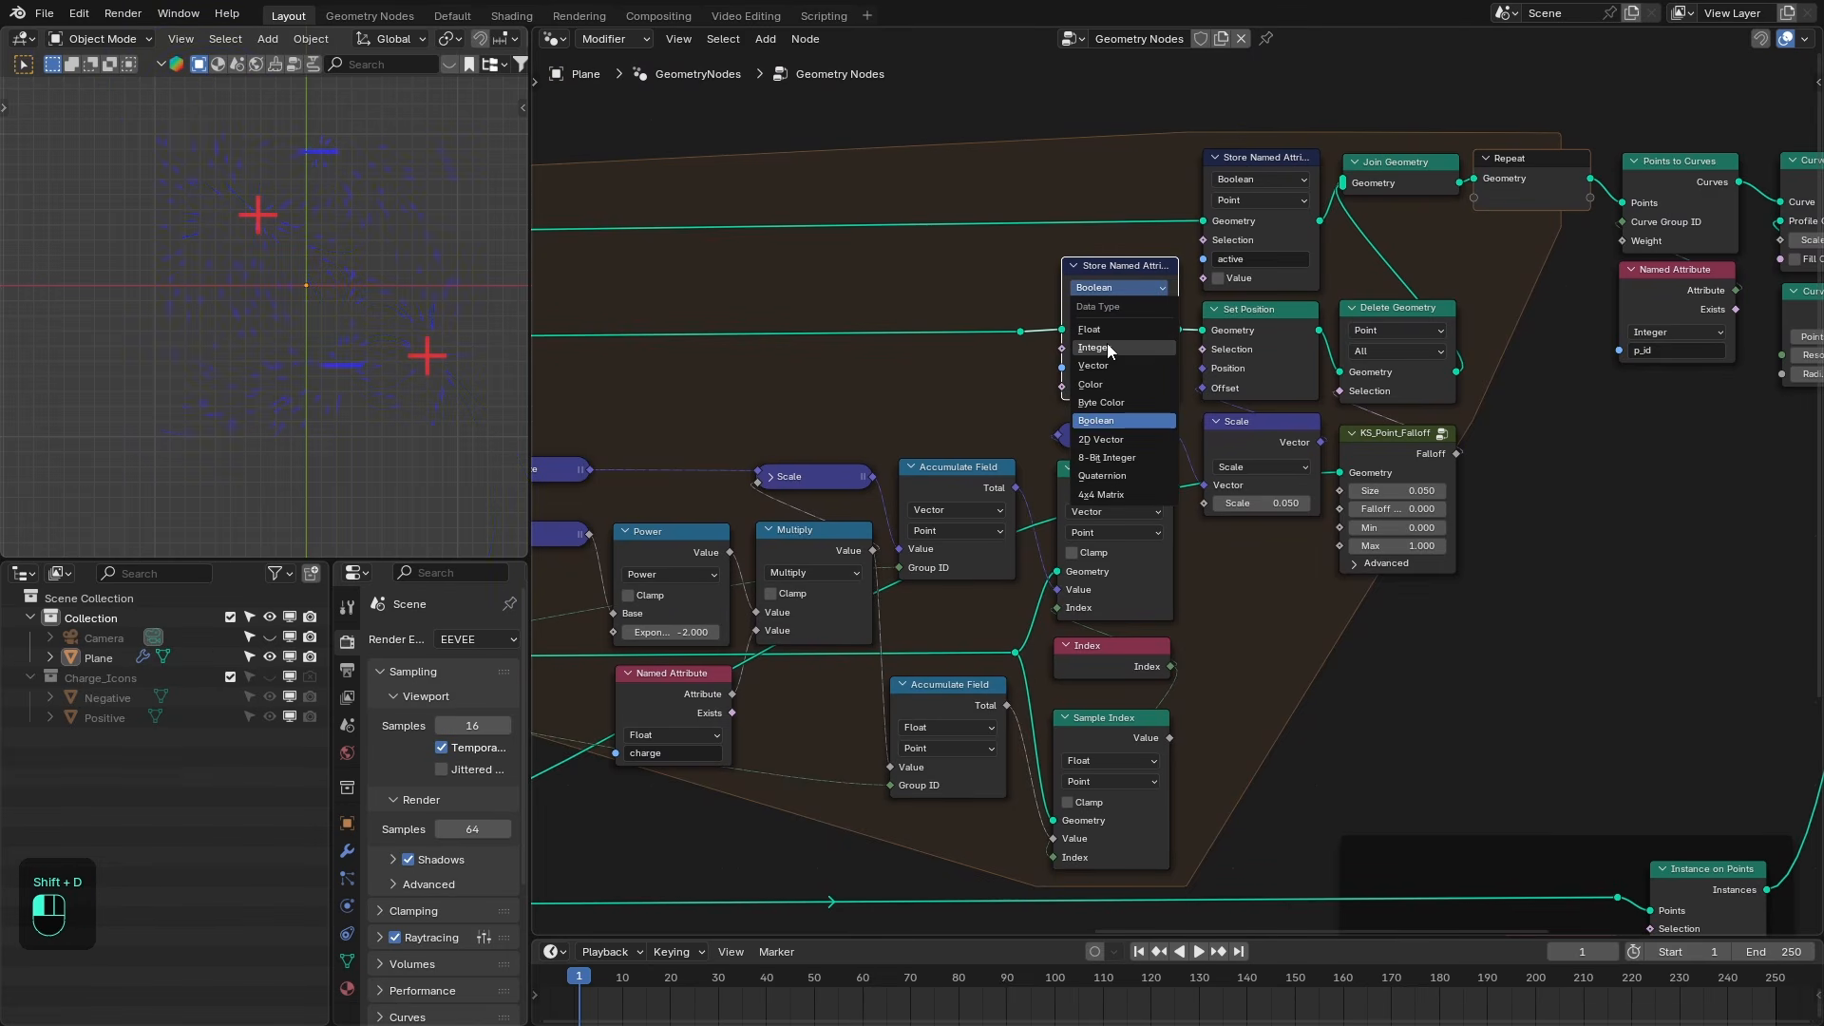
click(1092, 328)
click(1109, 367)
text(c)
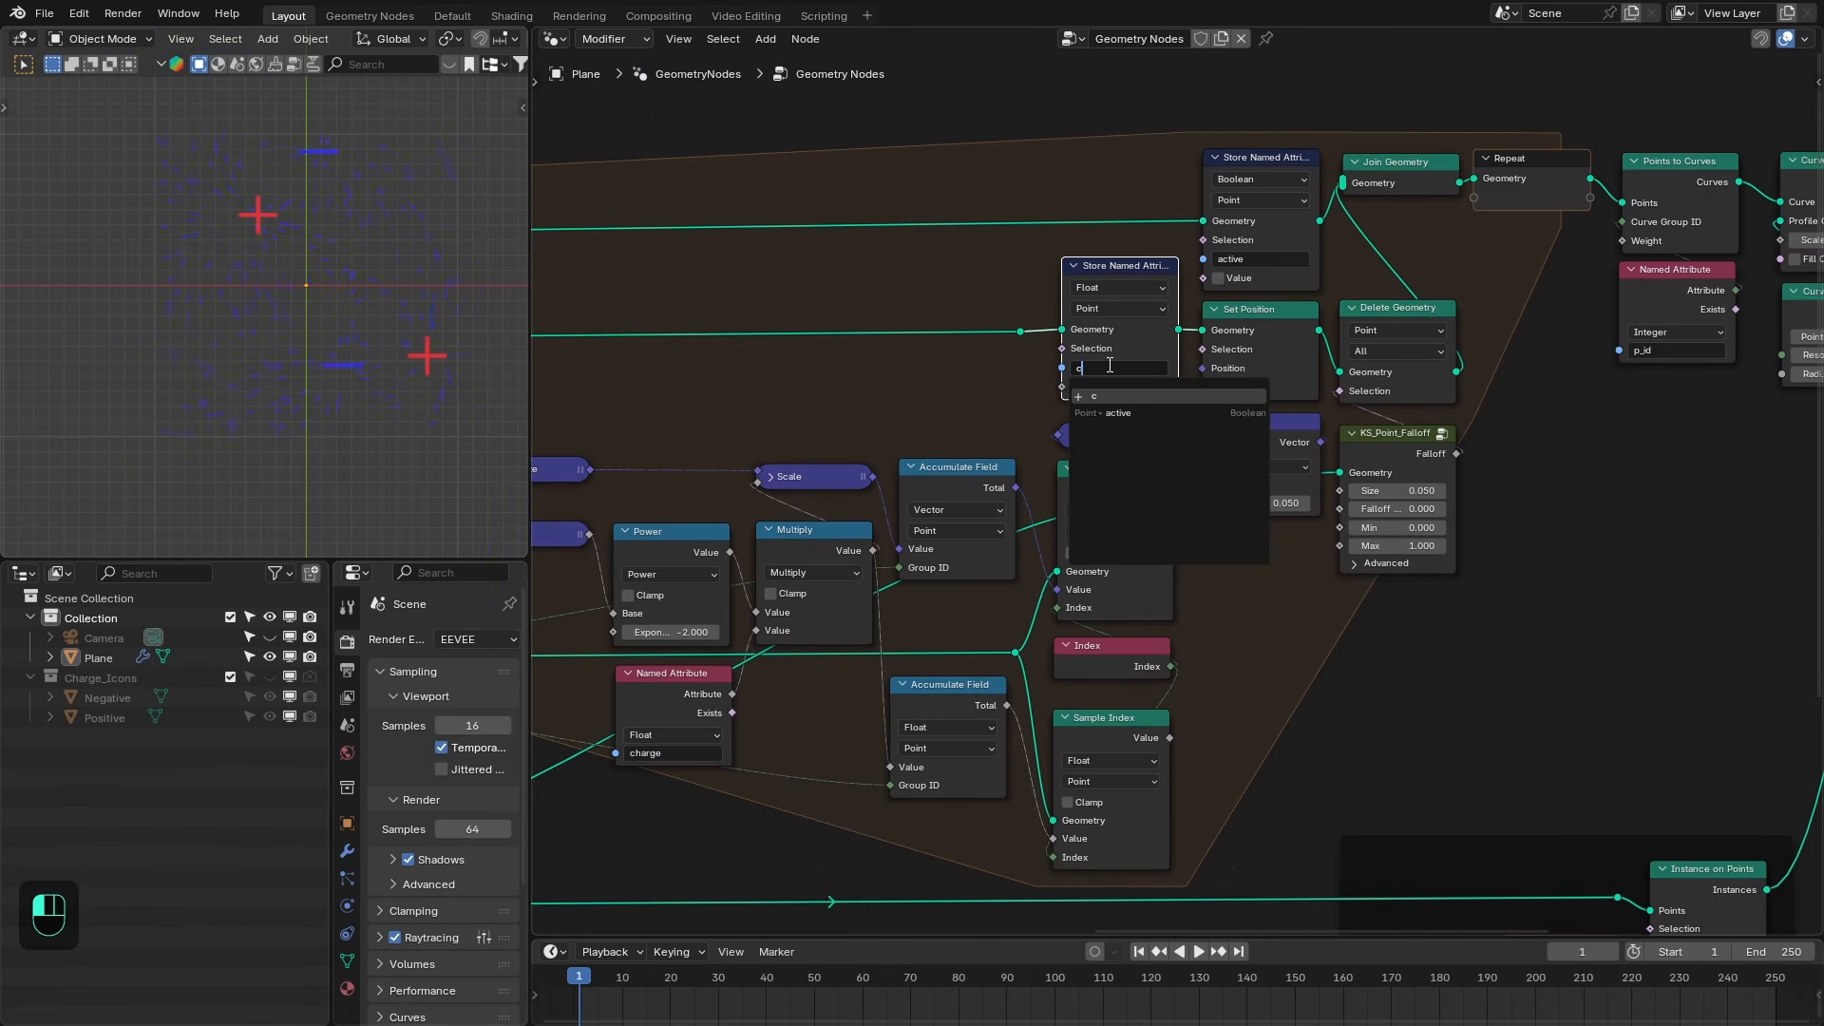
text(harge)
key(Return)
drag(1169, 738, 1057, 390)
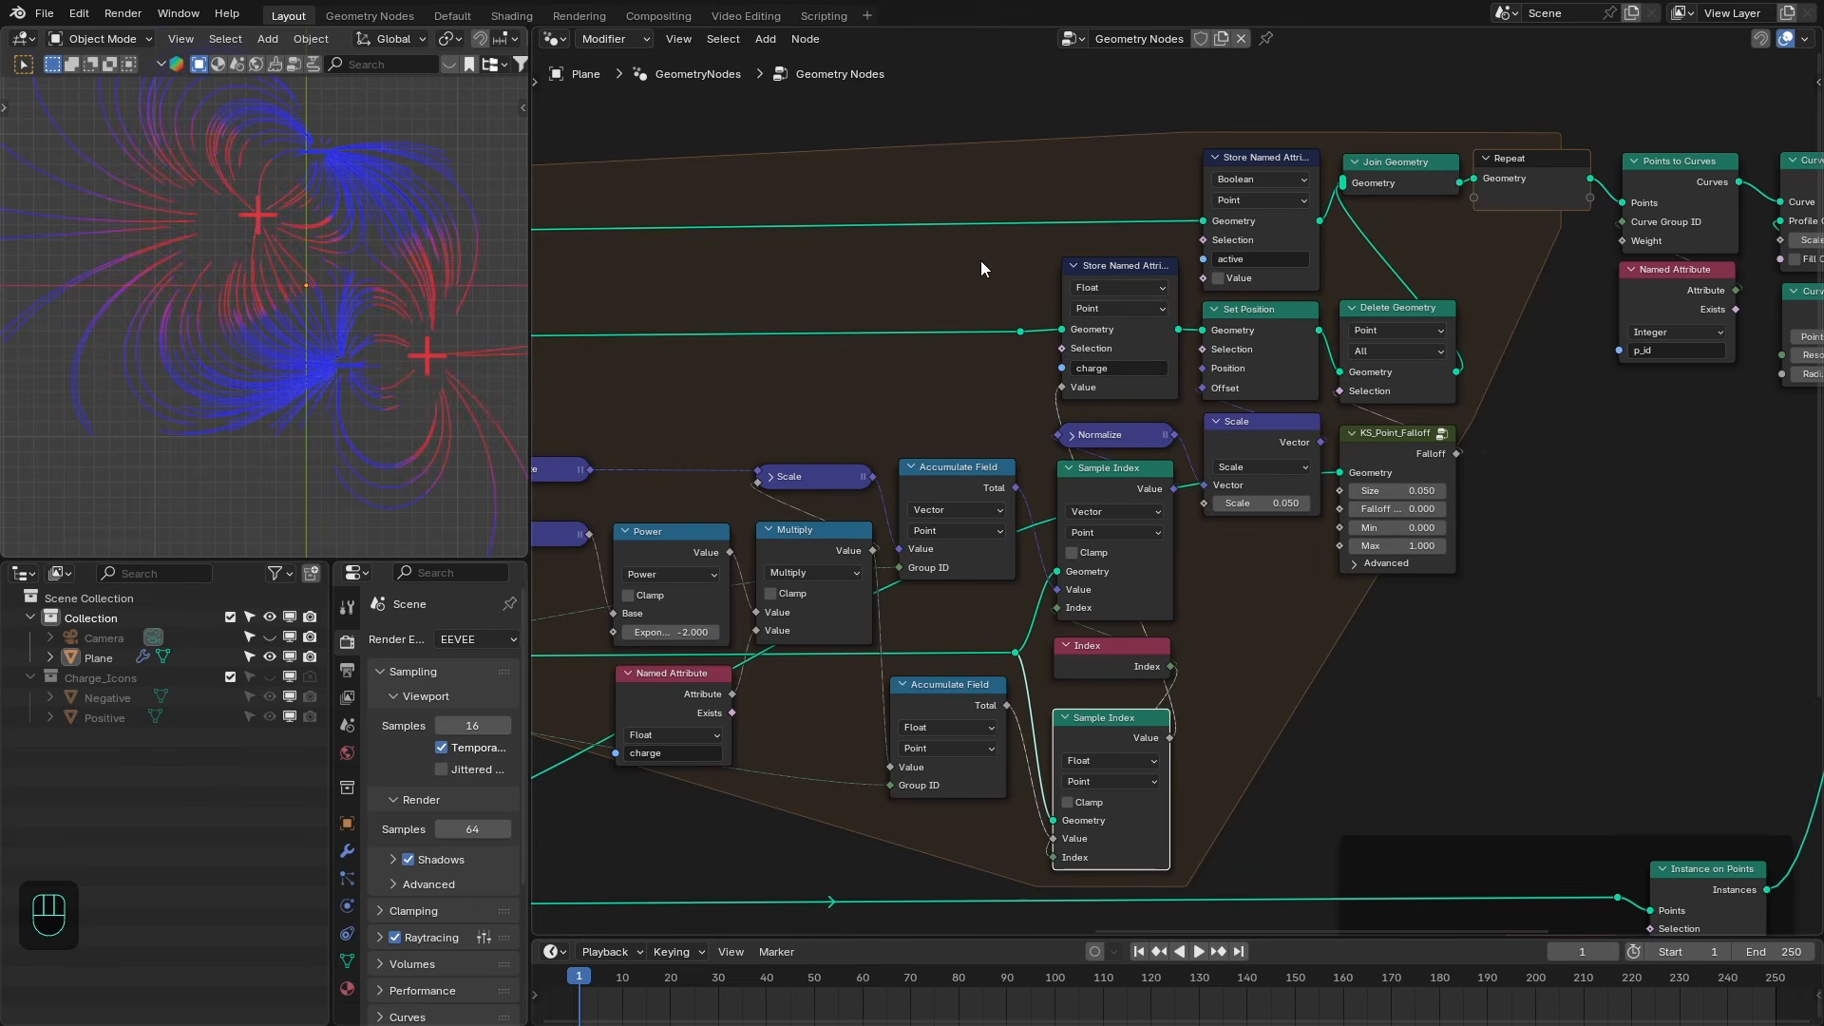
- Zoom into the viewport and node tree to inspect the coloring of the field lines near the charges
shift+middle_drag(999, 318, 1121, 288)
scroll(427, 342, up, 2)
scroll(346, 327, up, 4)
shift+middle_drag(449, 353, 265, 331)
scroll(375, 277, up, 4)
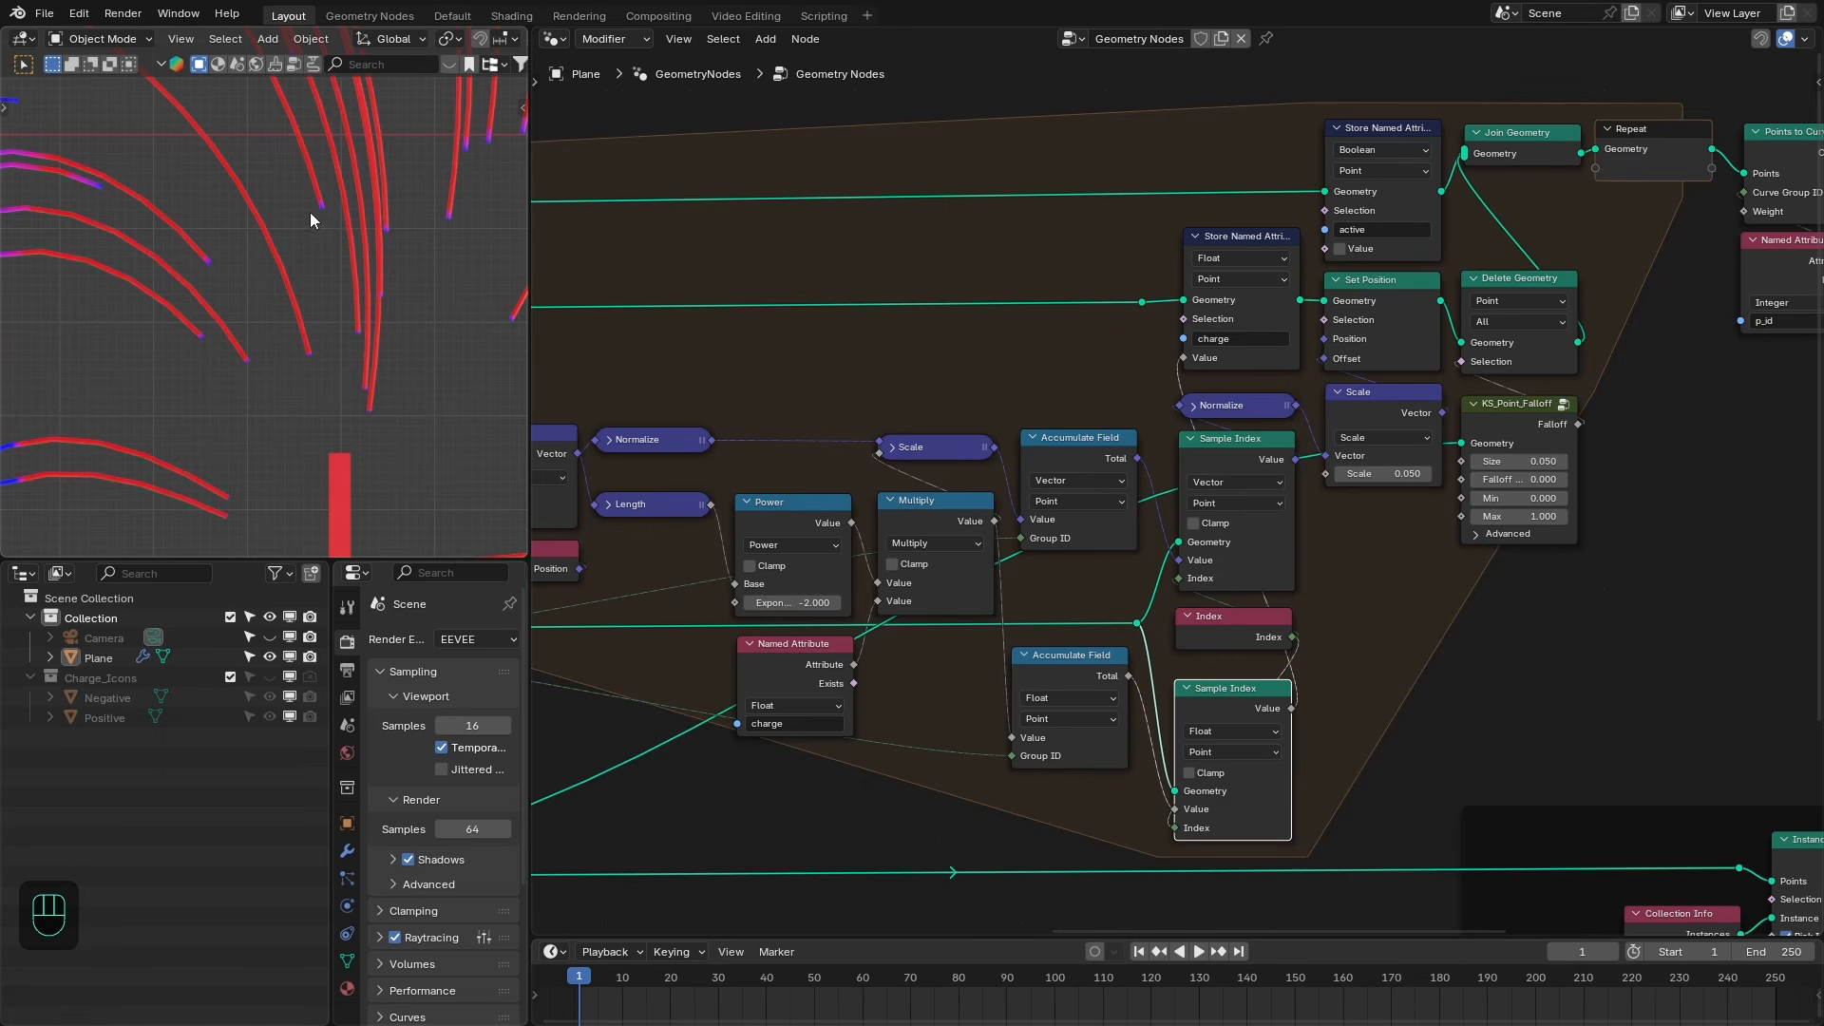
scroll(351, 388, down, 3)
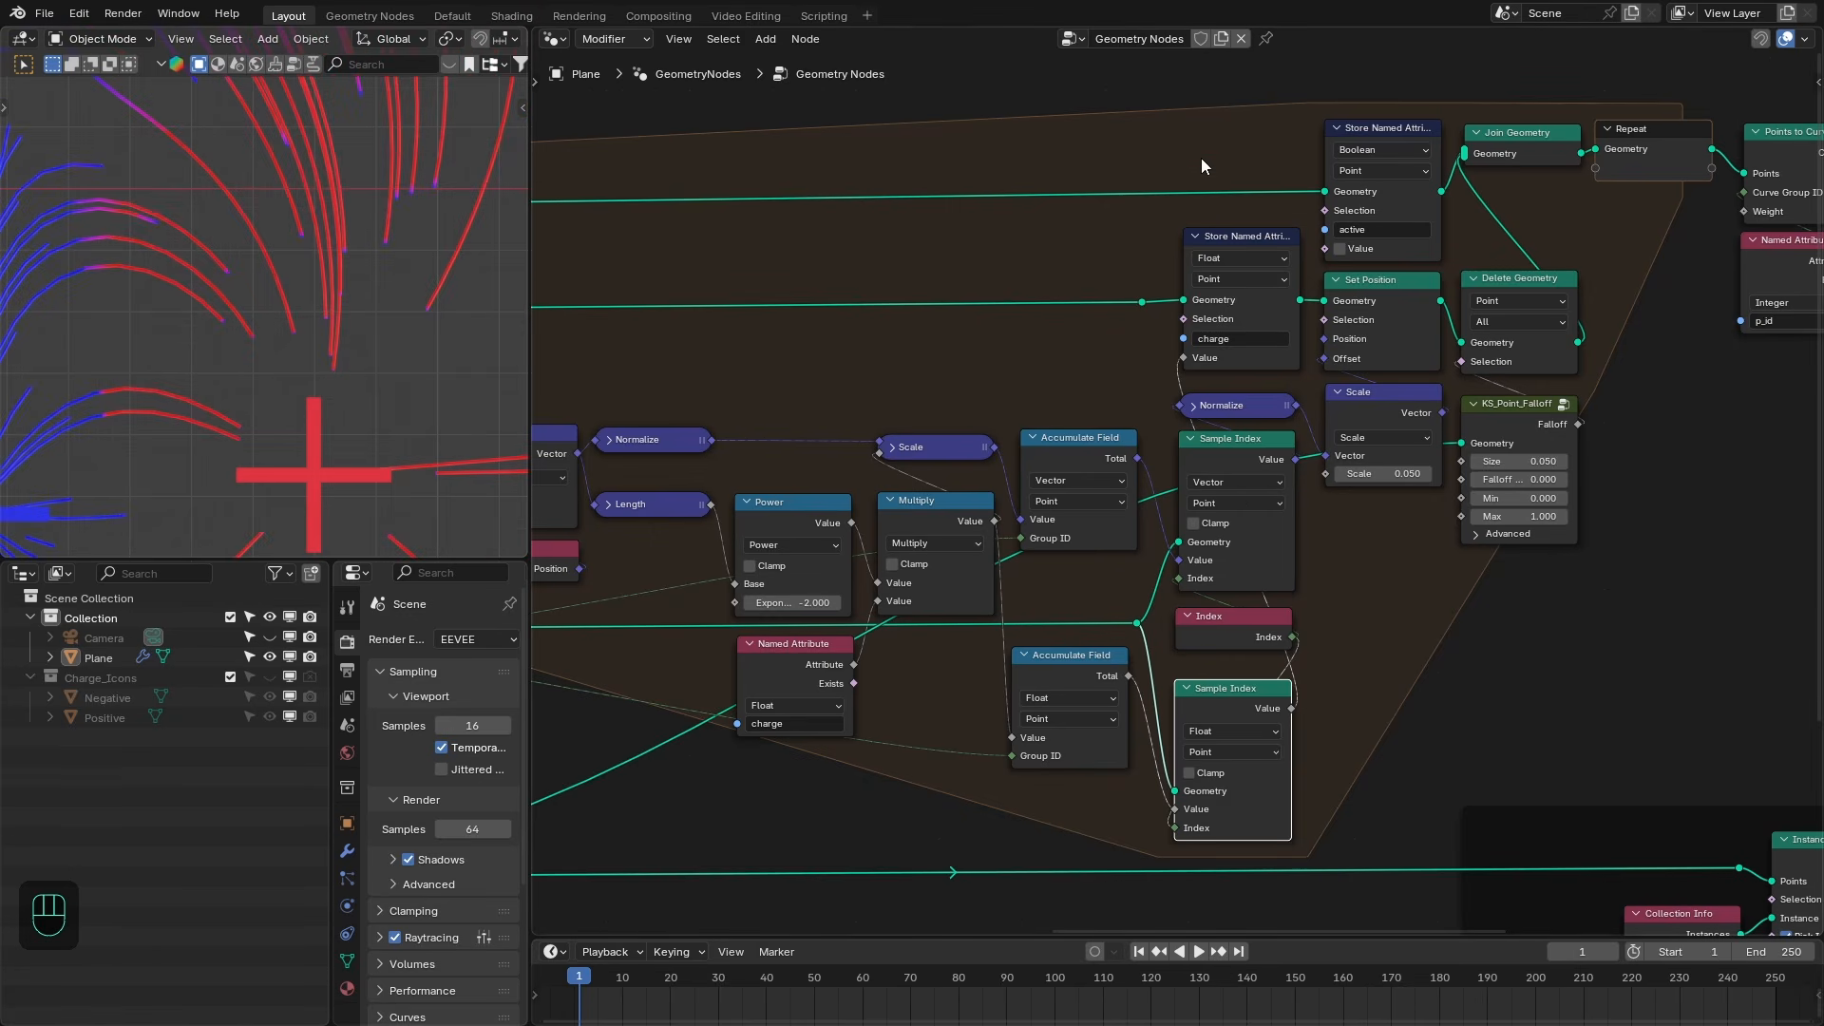
right_click(1207, 233)
right_click(1235, 174)
scroll(1245, 176, down, 2)
middle_drag(1245, 145, 1347, 322)
scroll(1347, 322, down, 2)
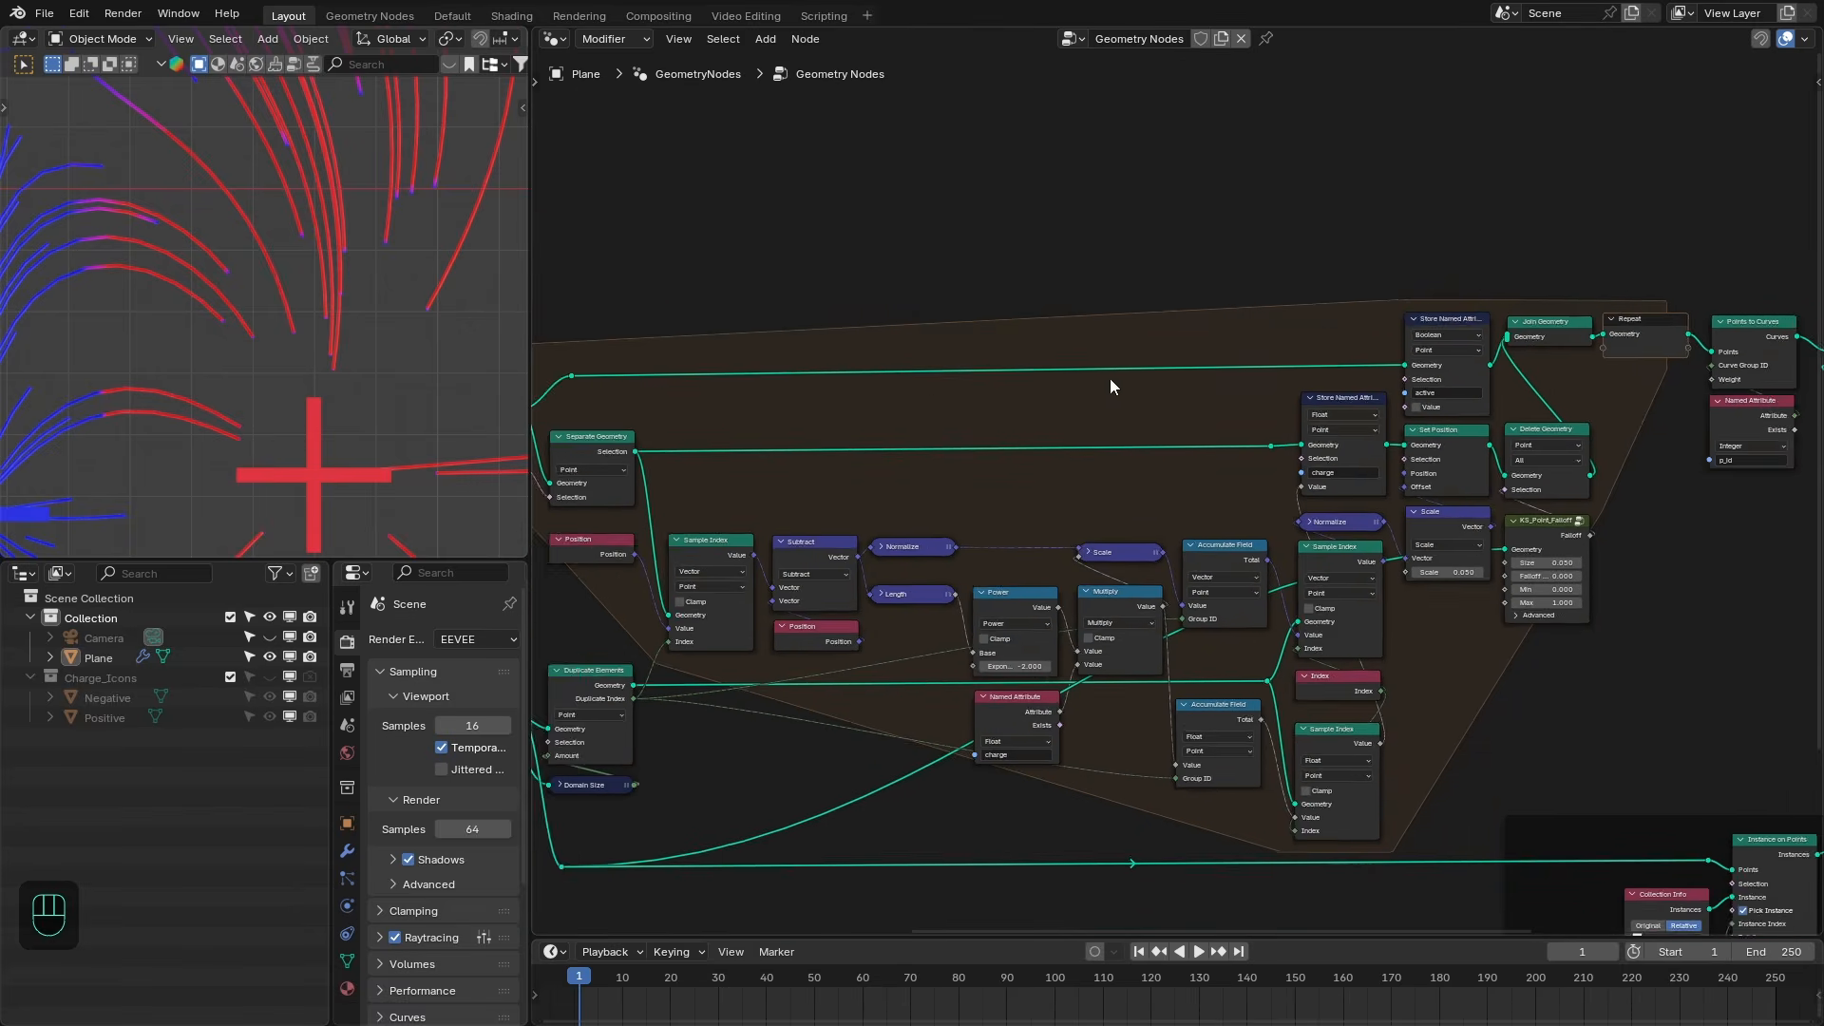
- Duplicate the charge Store Named Attribute node and connect the Float Sample Index value to the copy
scroll(1348, 431, up, 1)
click(1355, 439)
key(shift+d)
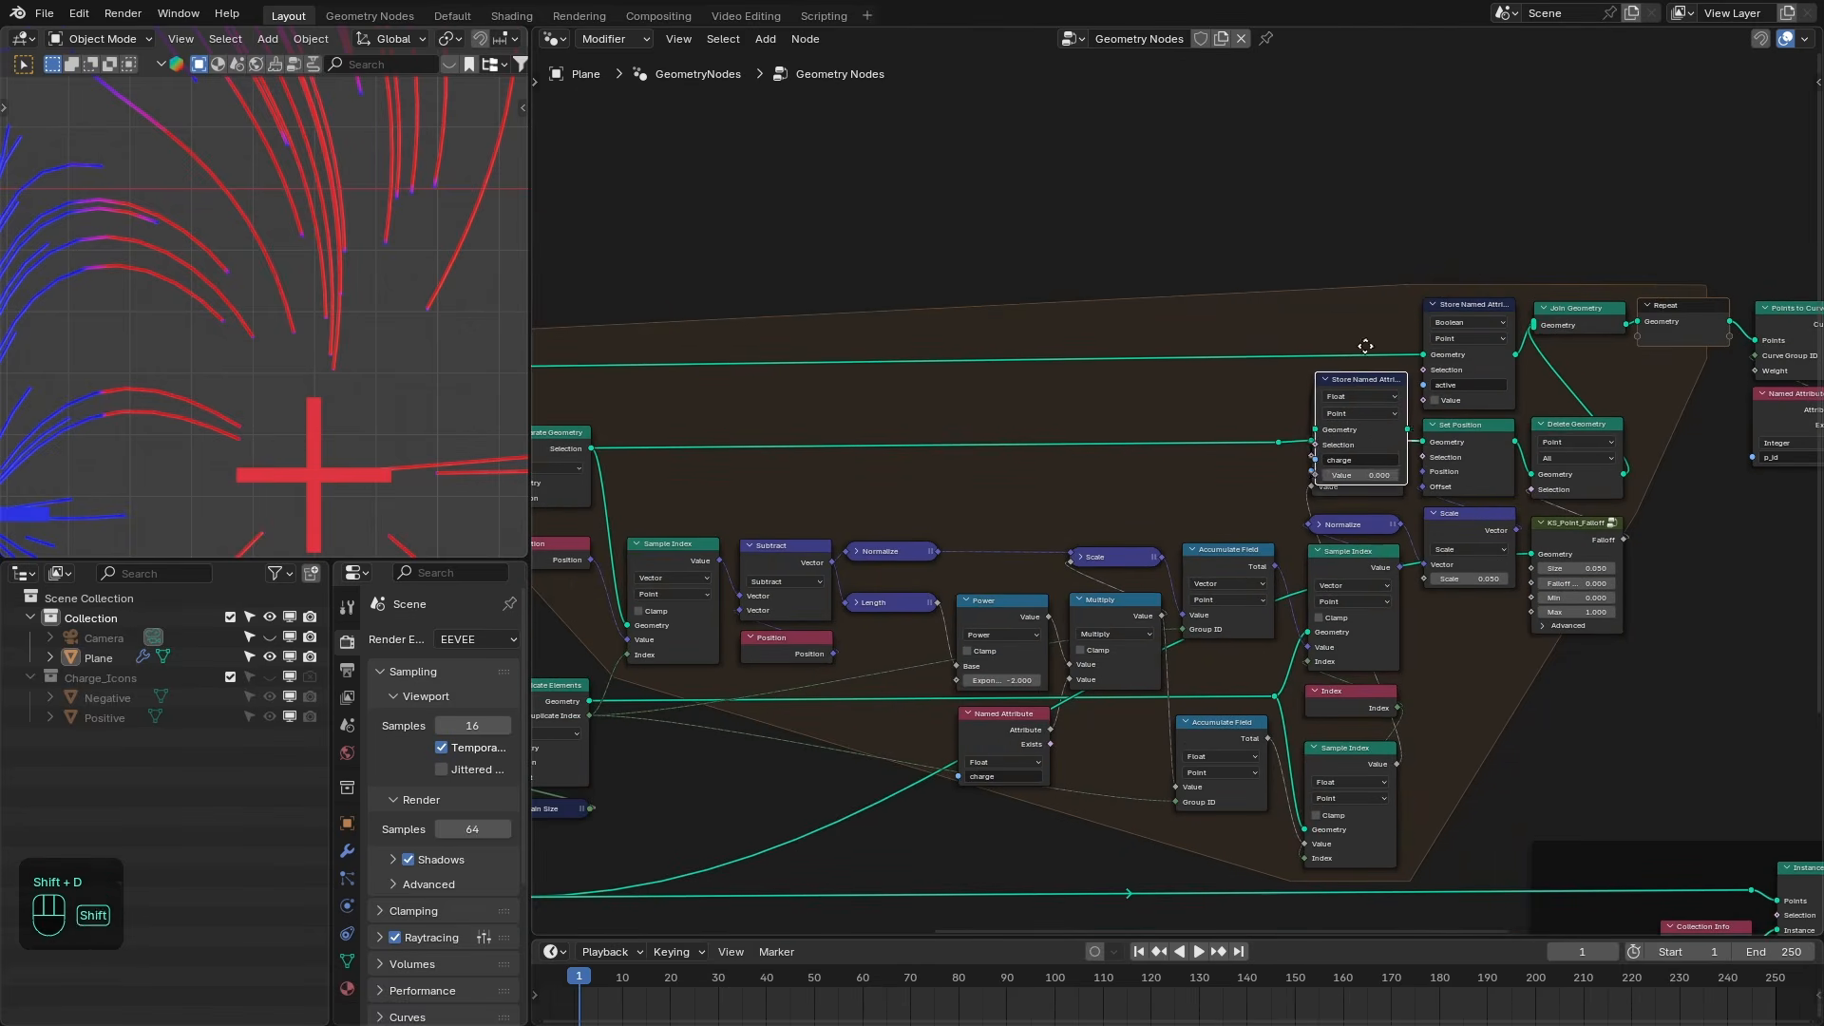
click(1360, 322)
drag(1393, 766, 1316, 369)
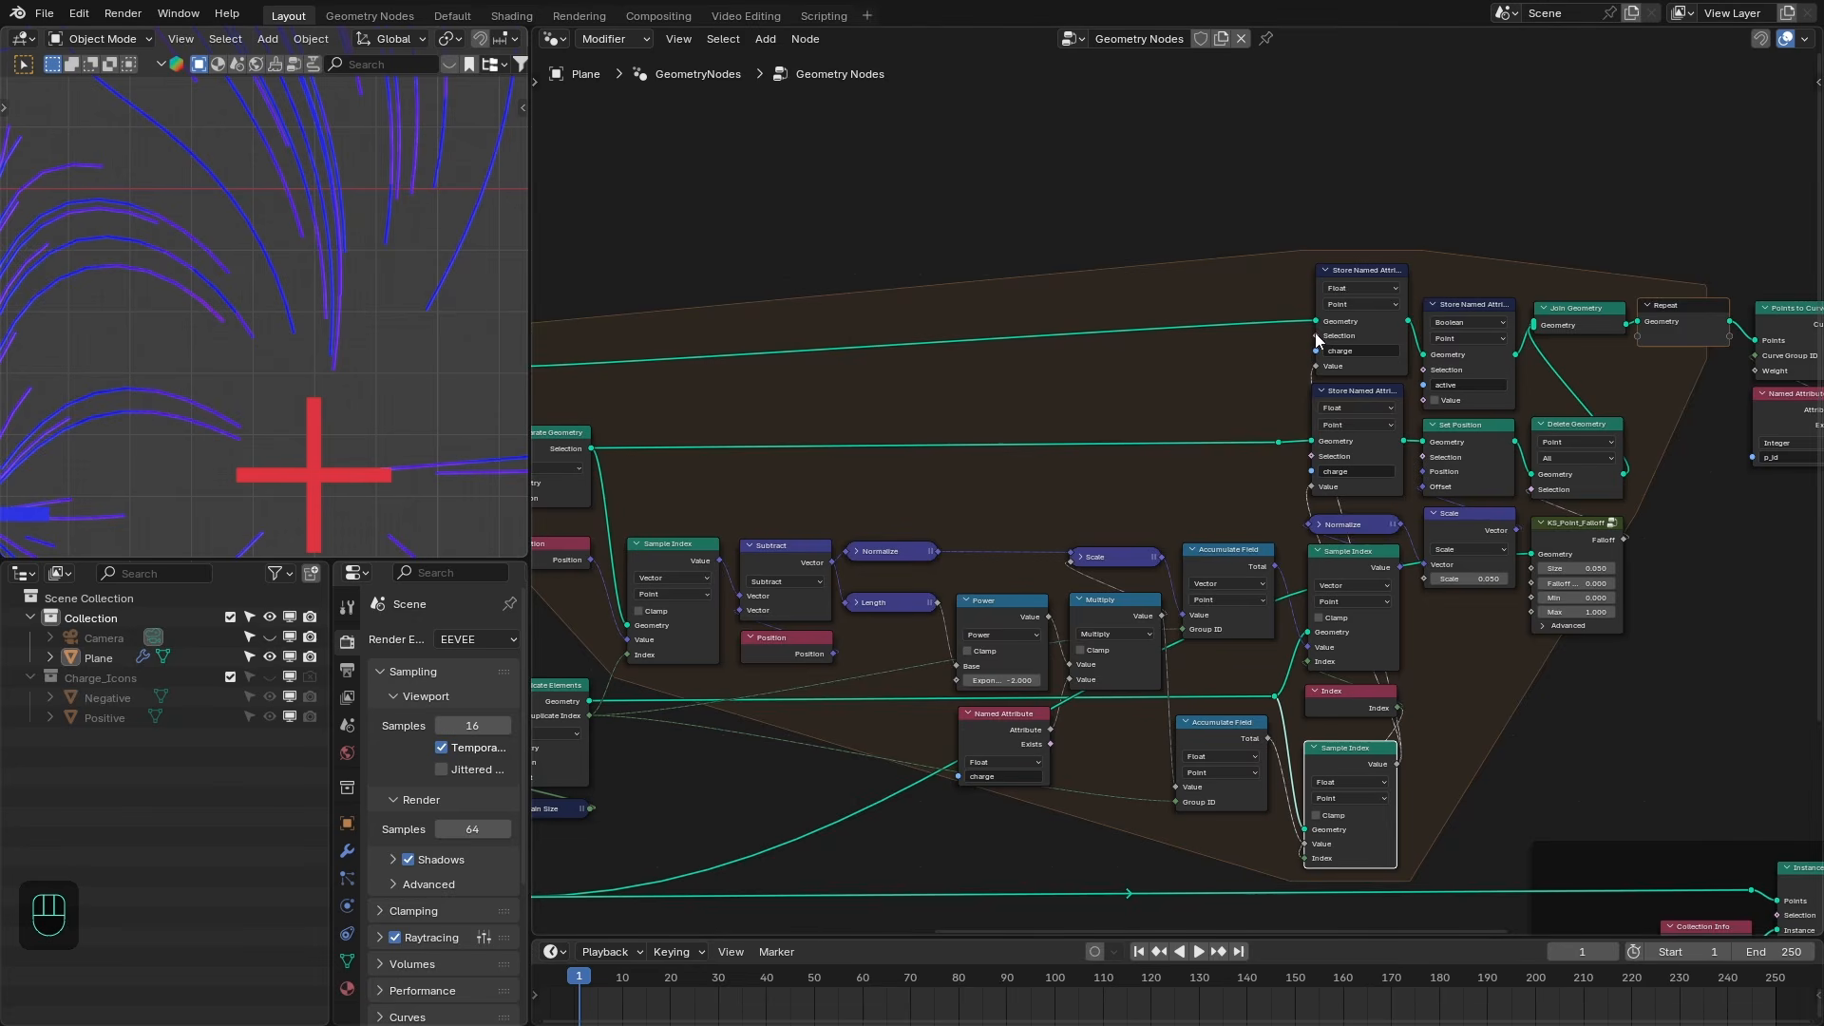
- Add an Equal compare node feeding the new charge Store Named Attribute's Selection, collapse it and reposition it
scroll(1316, 342, down, 2)
middle_drag(1193, 340, 1399, 360)
scroll(836, 393, up, 1)
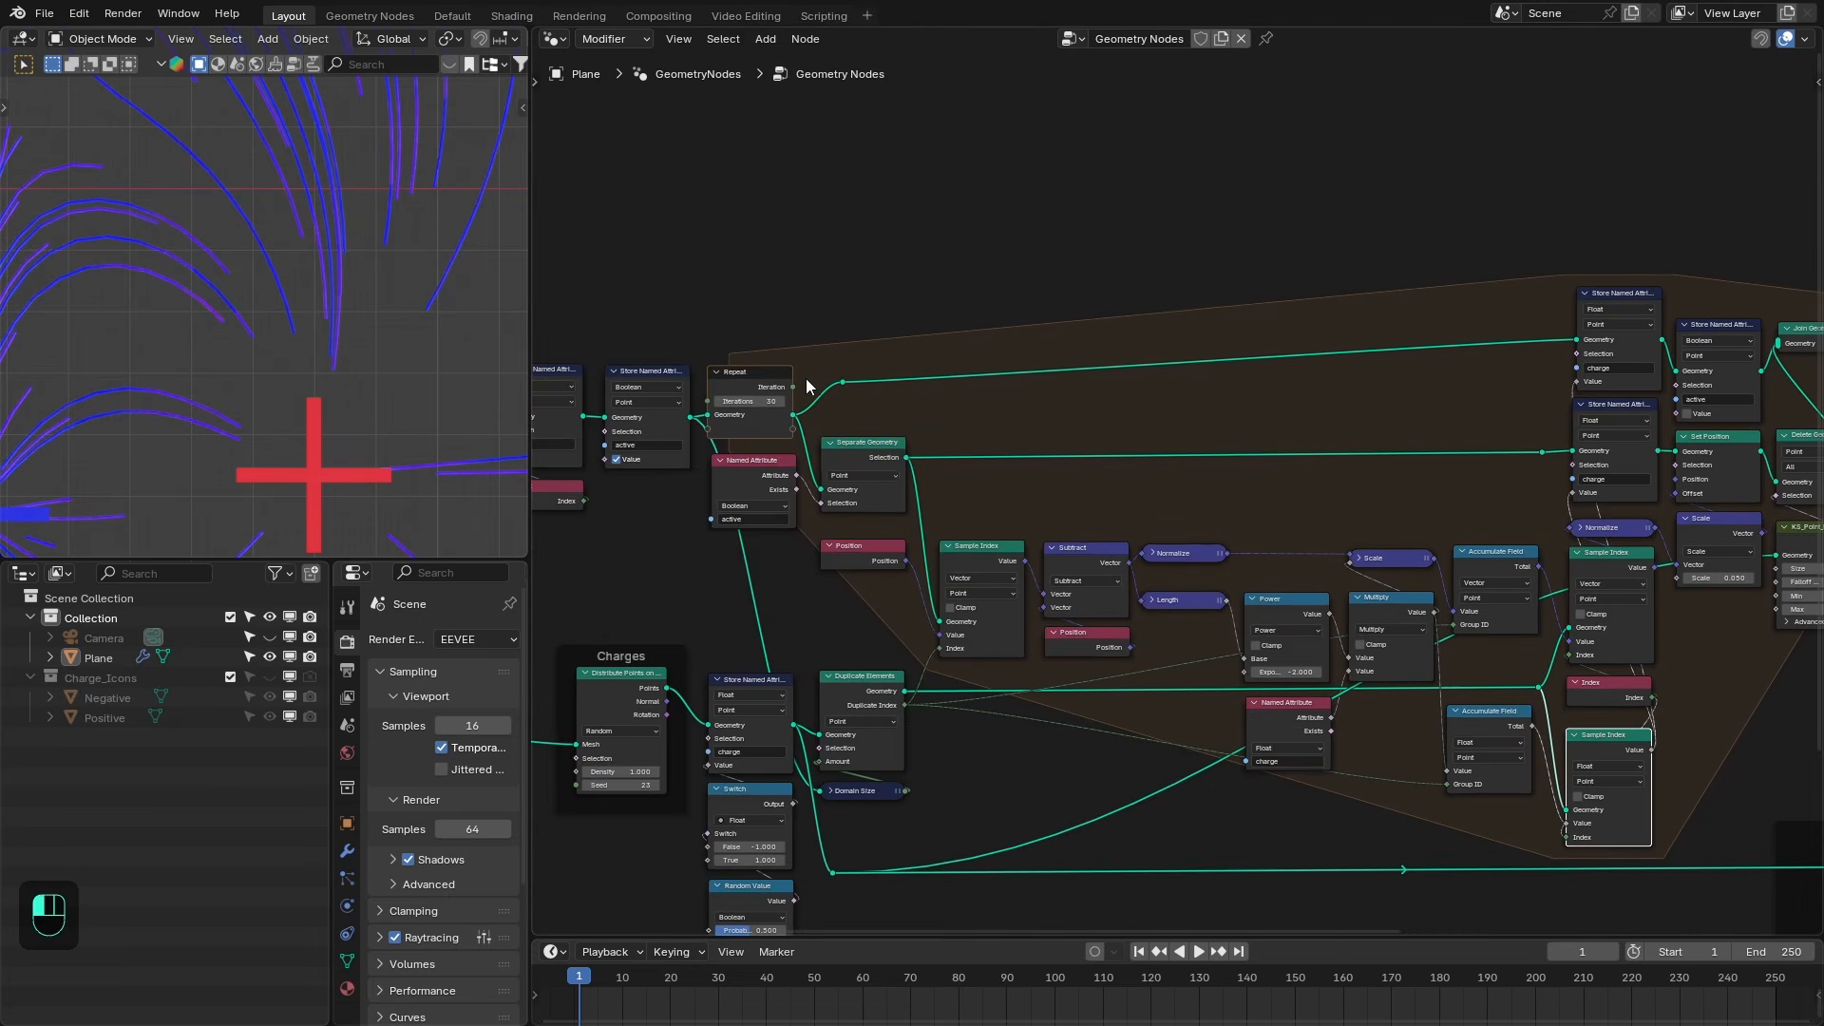
key(shift+a)
text(equa)
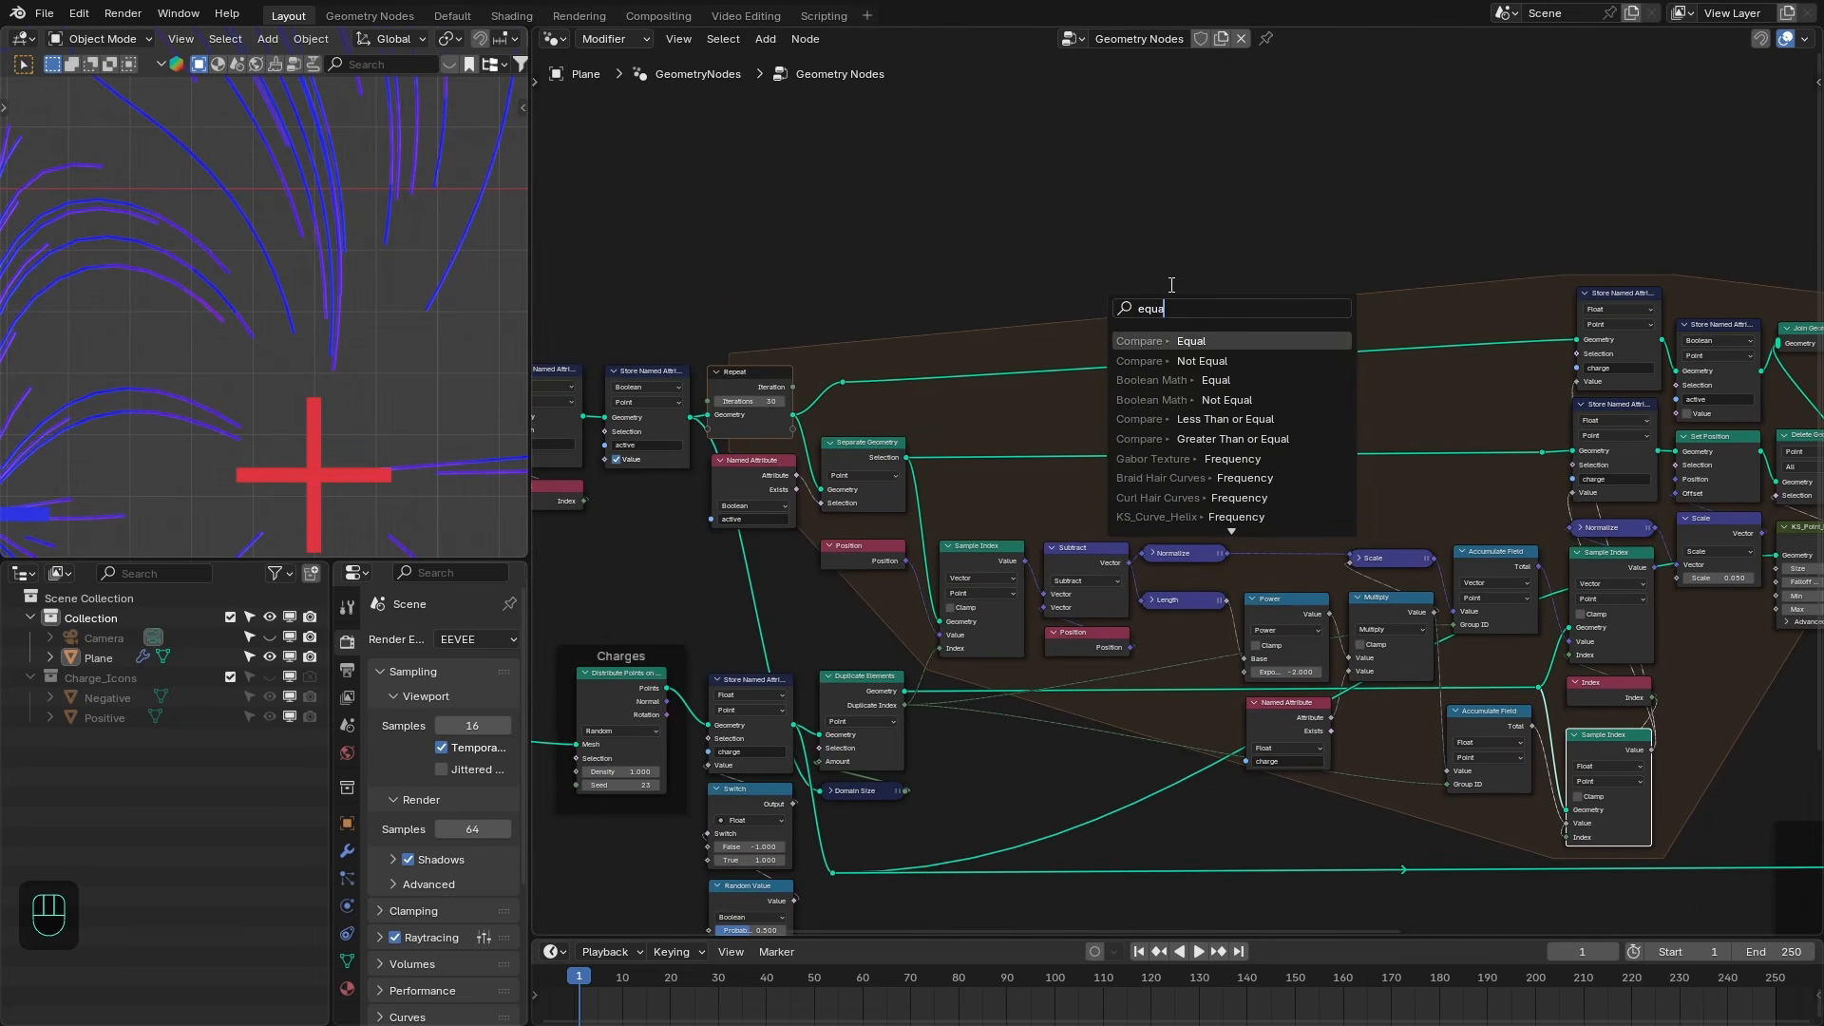
key(Return)
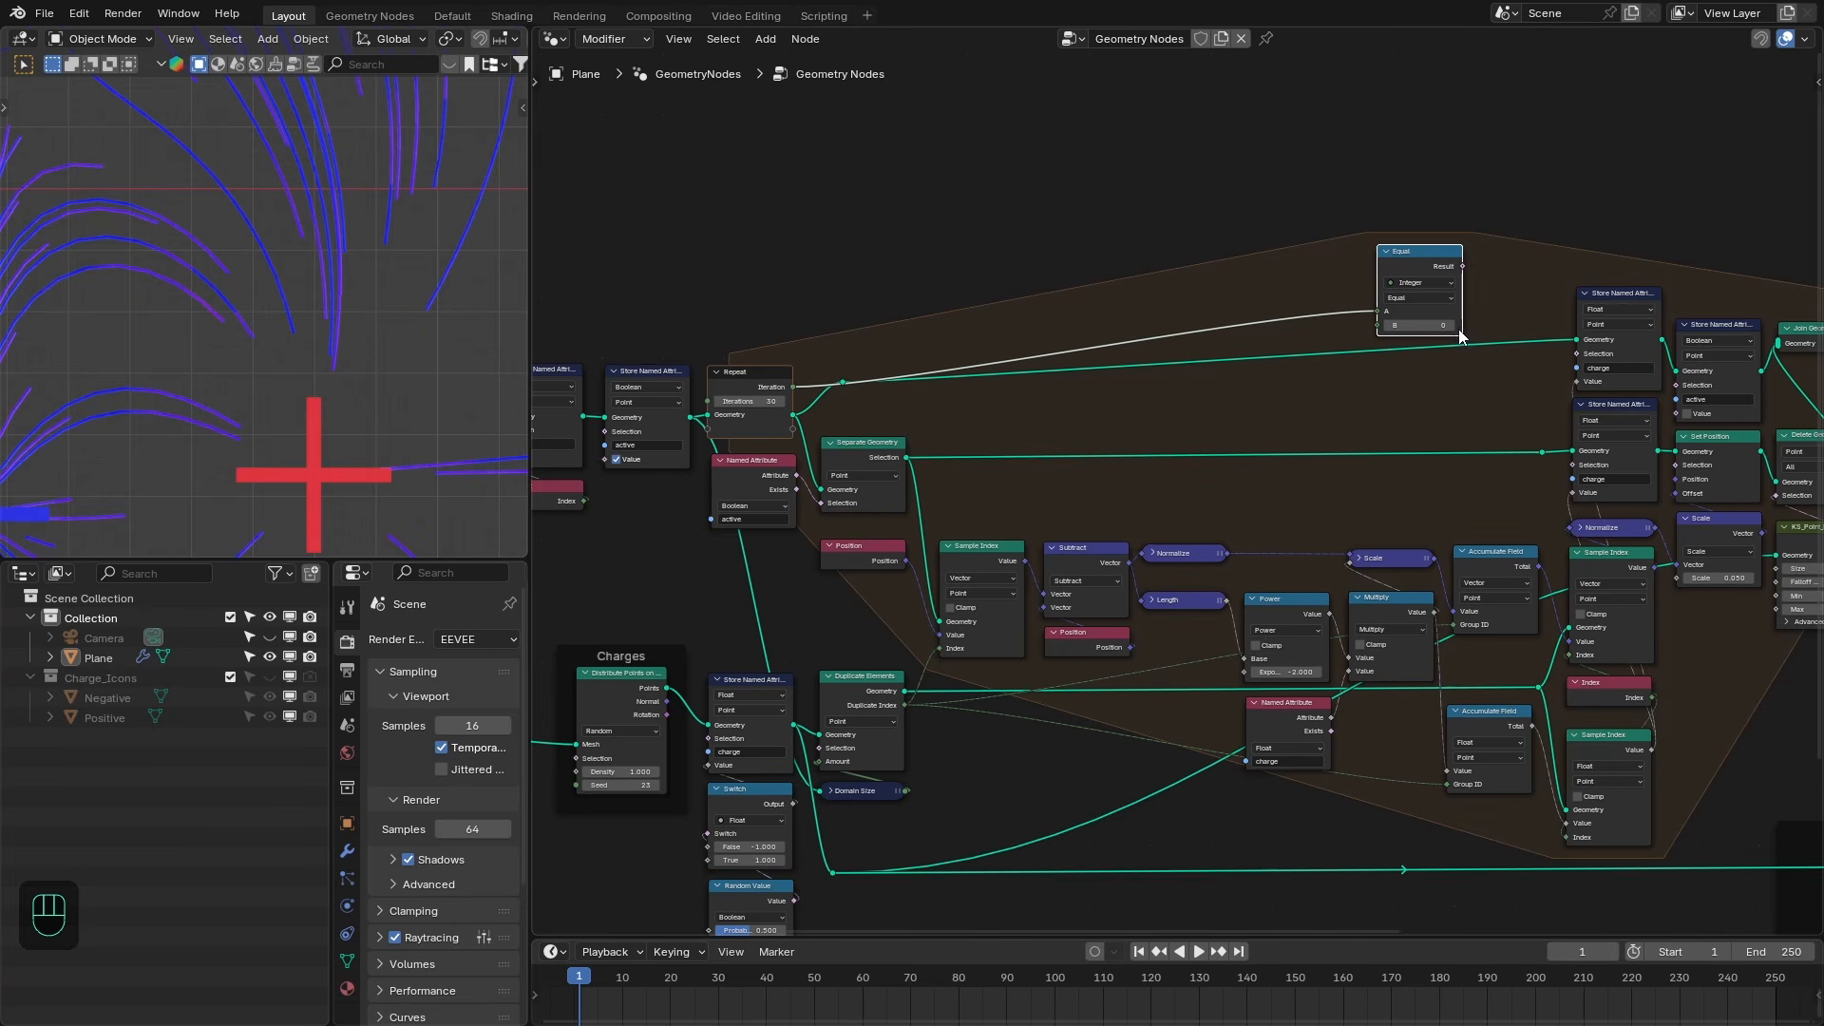
drag(1463, 267, 1577, 353)
click(1386, 253)
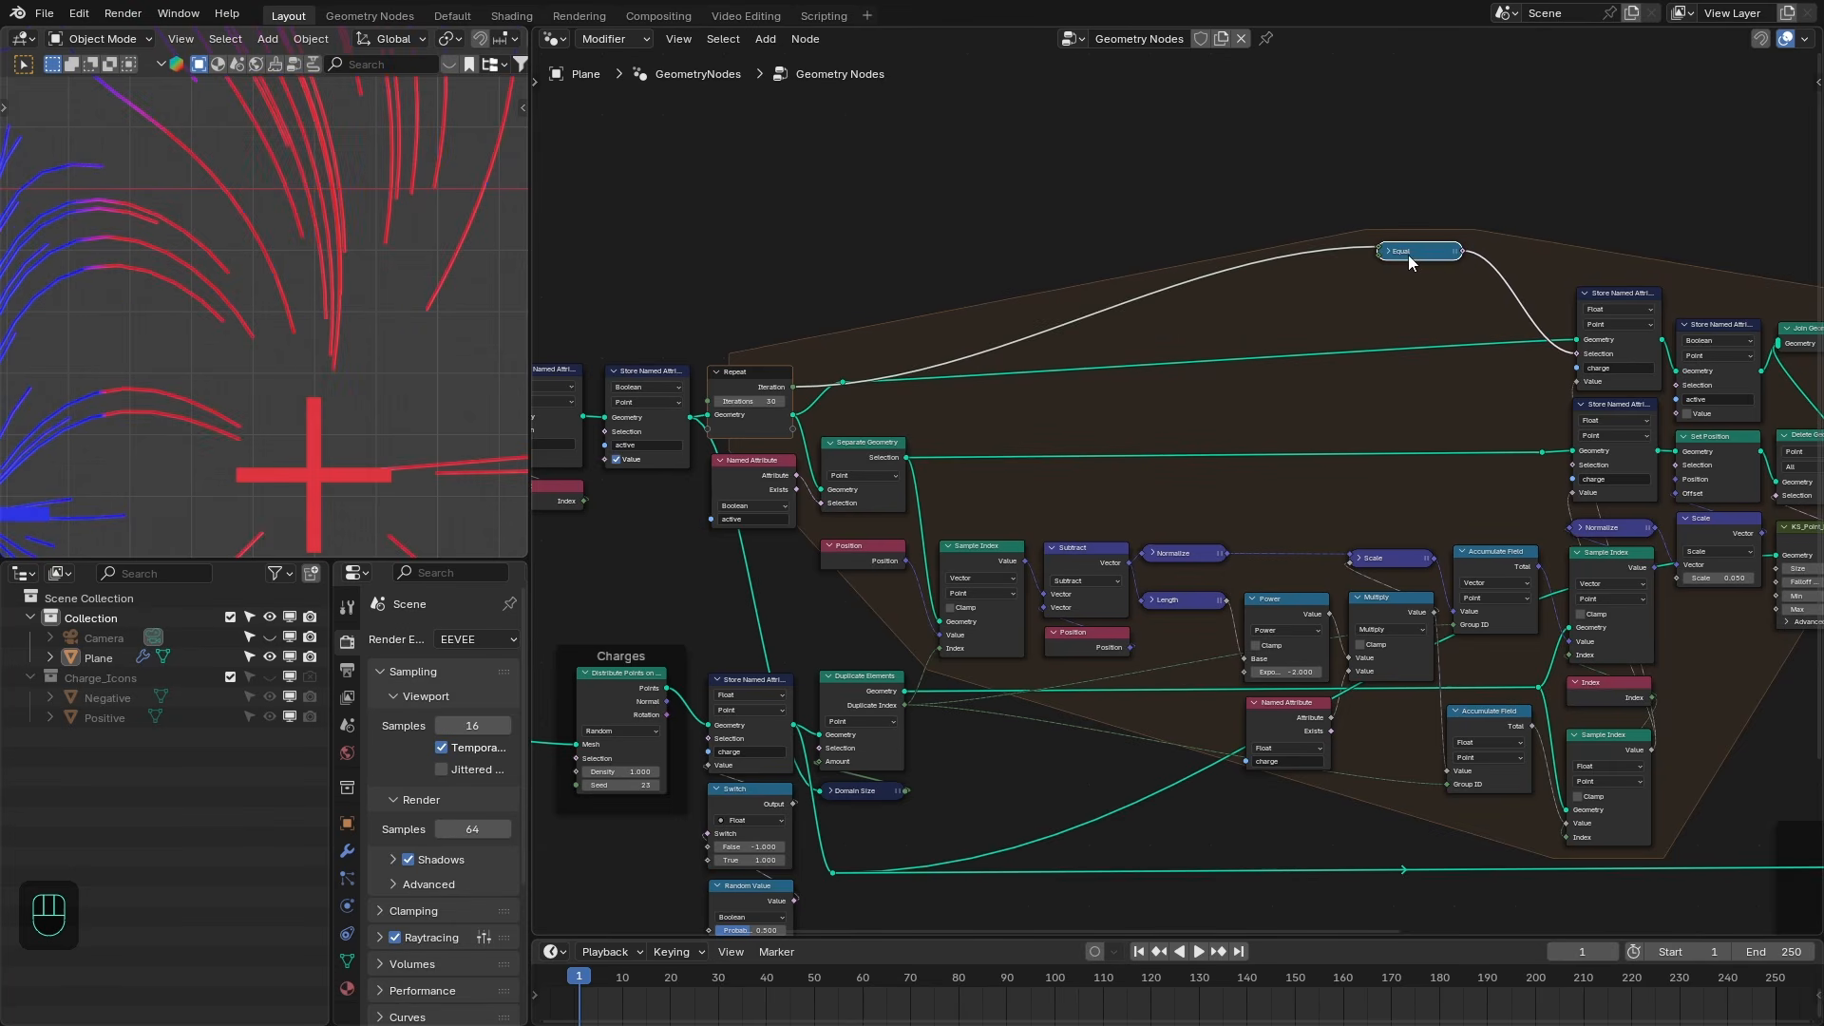
drag(1408, 257, 1499, 366)
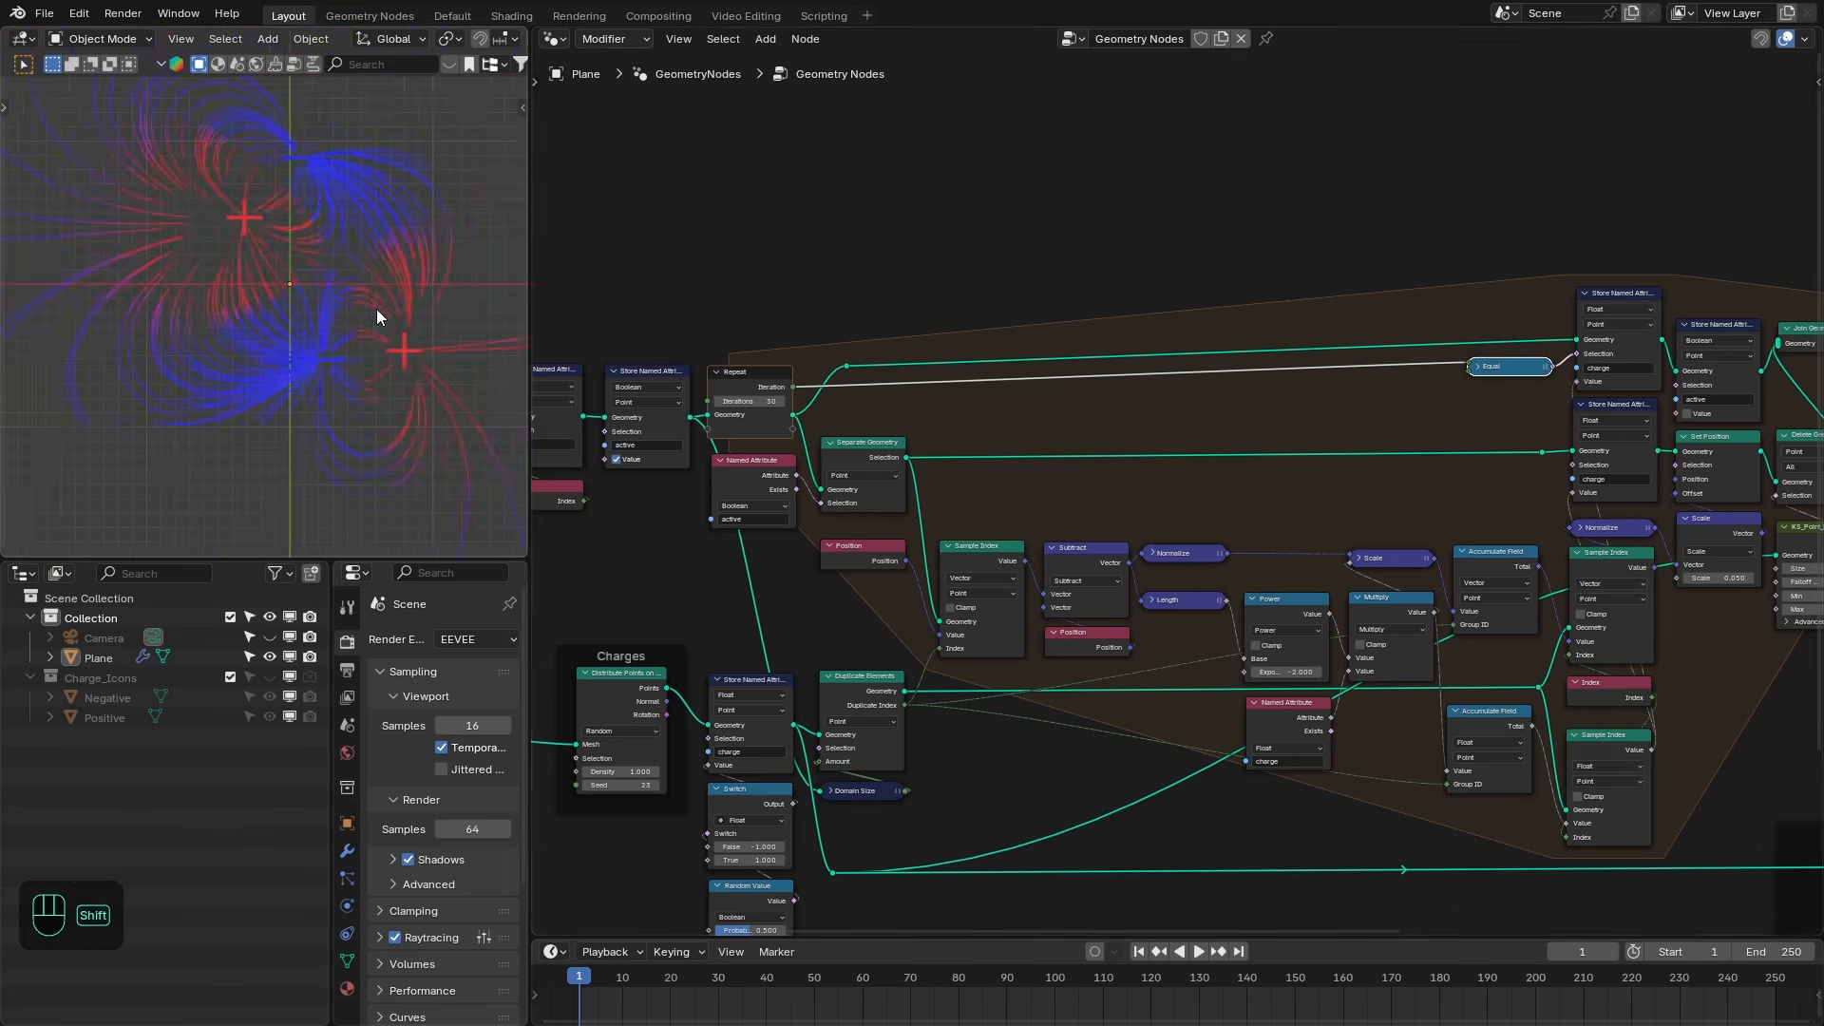
- Duplicate the Domain Size node and connect the charge Store Named Attribute's geometry into the copy
shift+middle_drag(376, 310, 337, 243)
scroll(316, 253, up, 2)
middle_drag(1321, 528, 1231, 422)
scroll(1199, 598, up, 1)
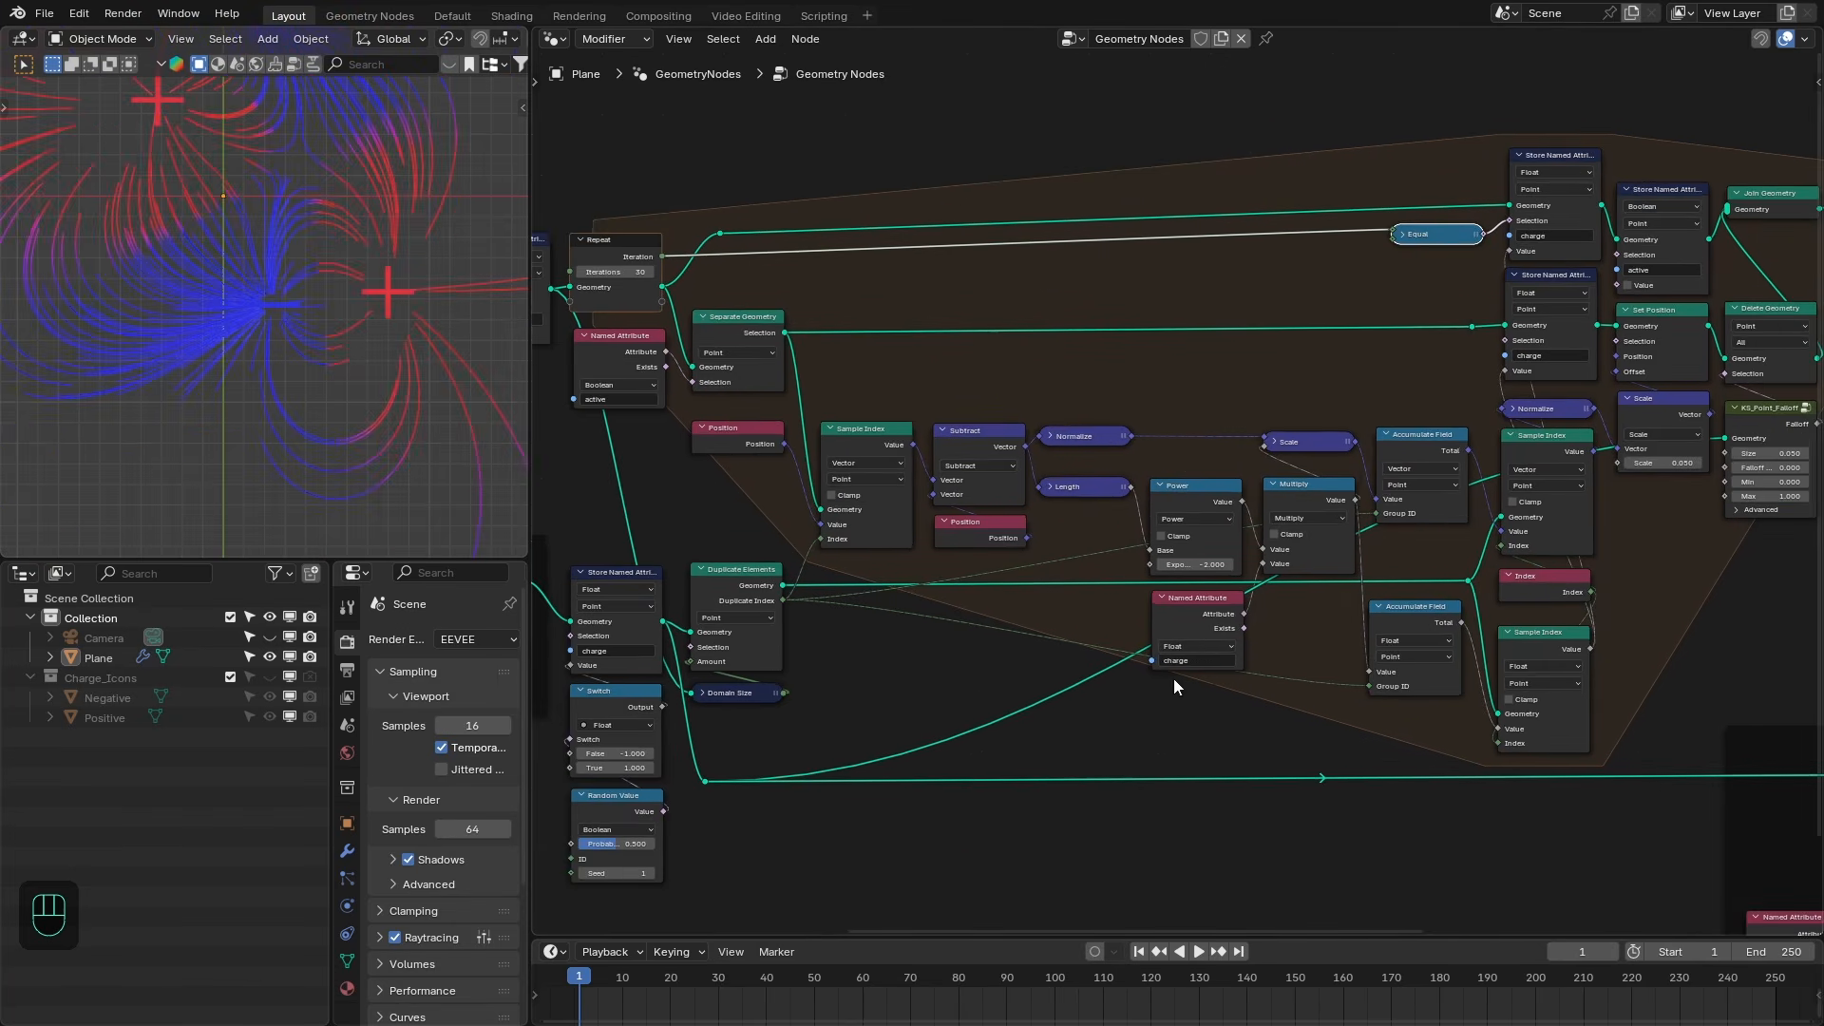
middle_drag(1085, 728, 1053, 694)
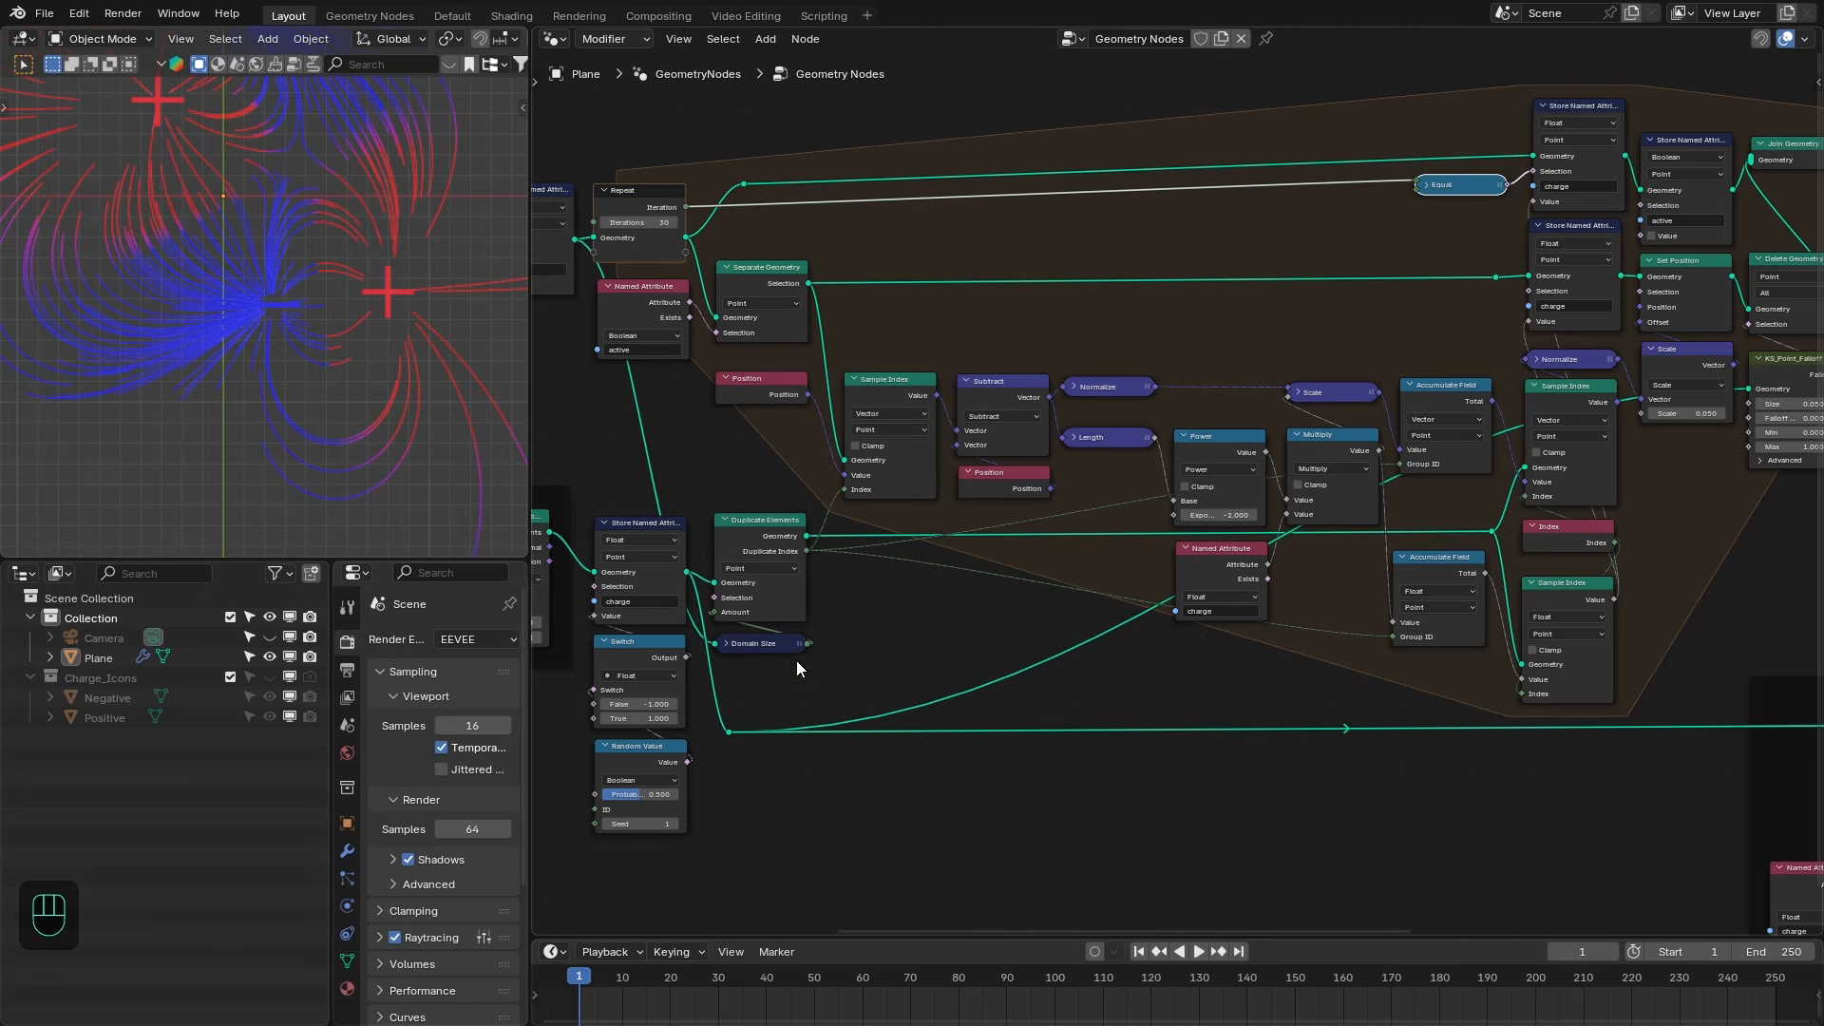
click(775, 644)
key(shift+d)
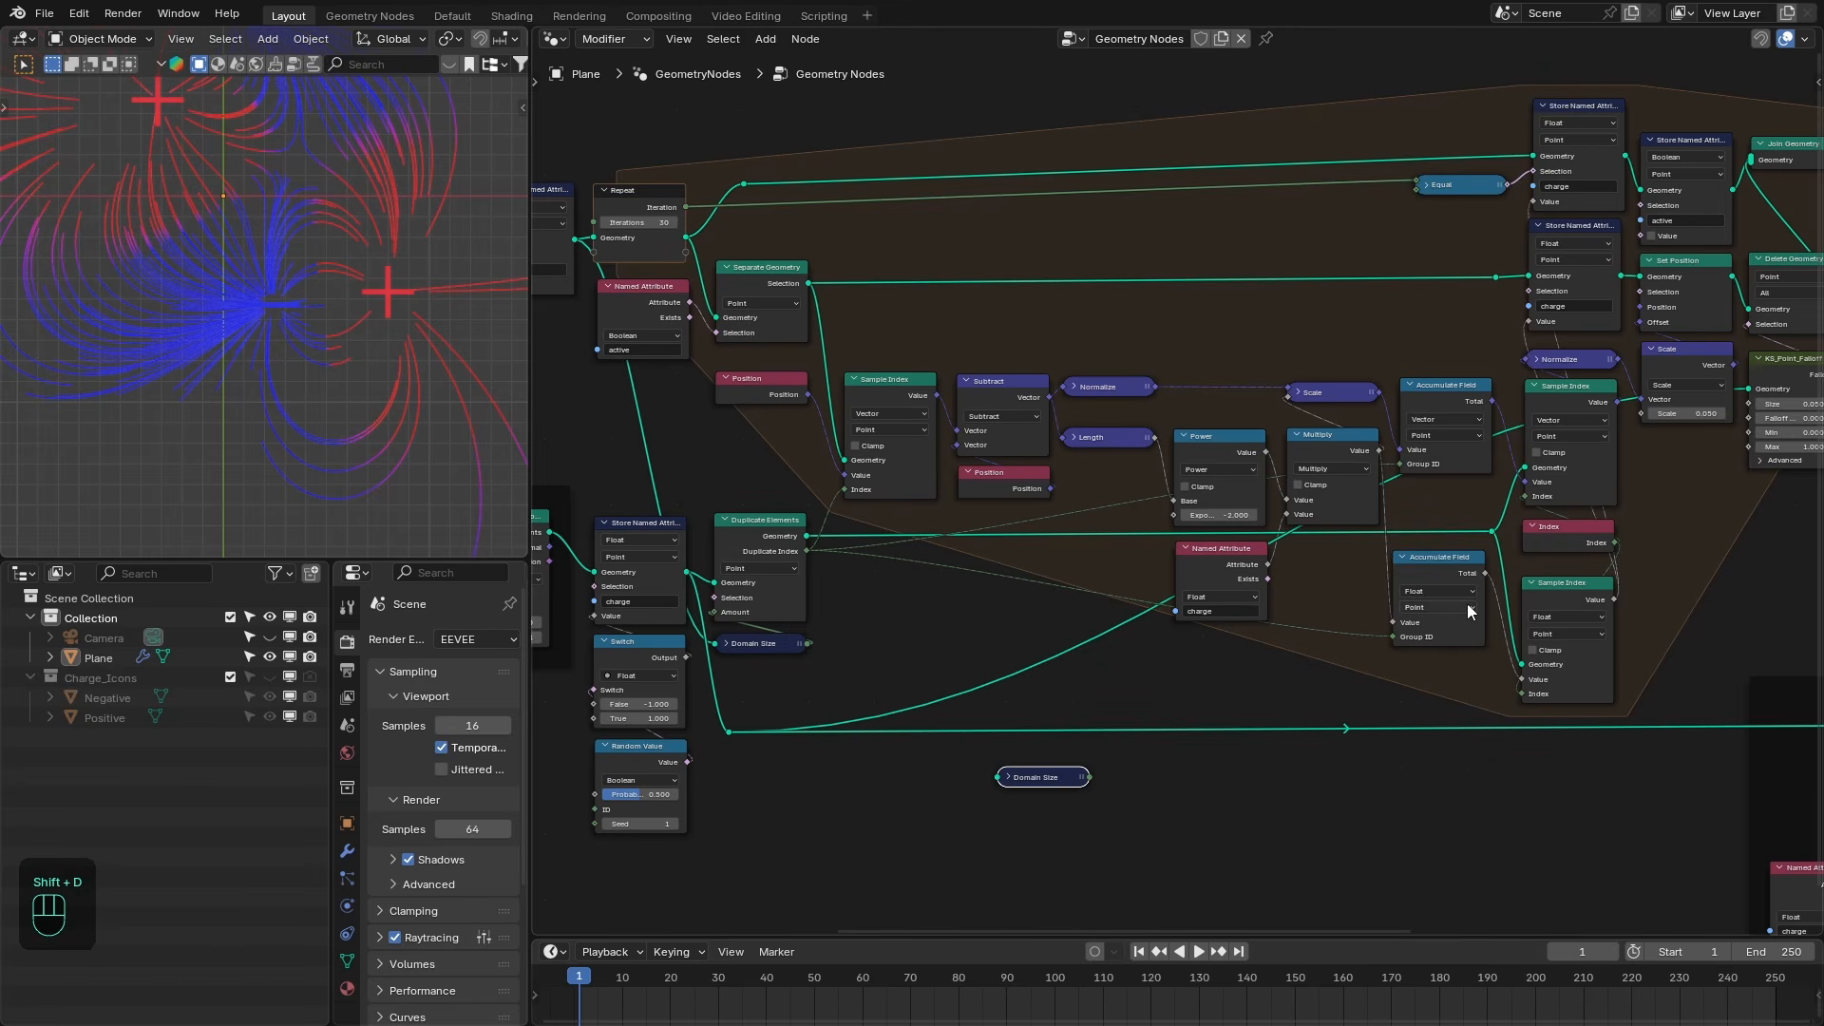
drag(1451, 558, 1455, 550)
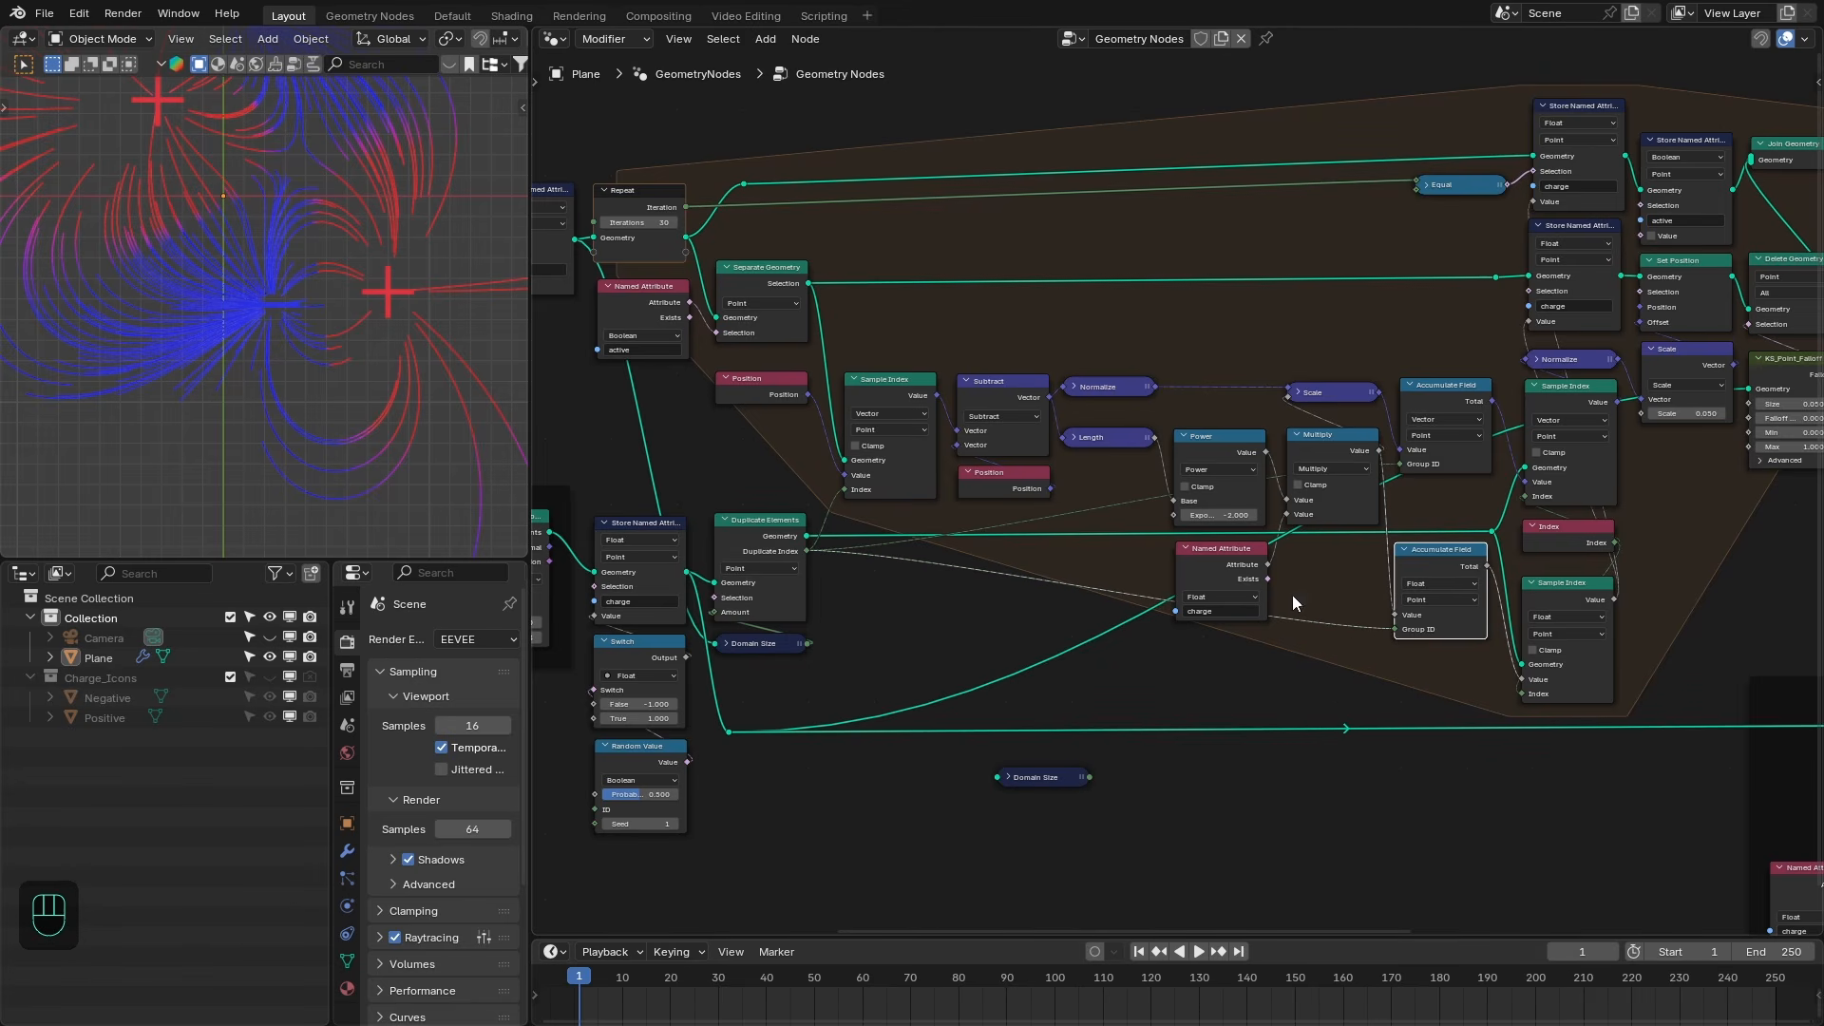
drag(686, 572, 1402, 684)
- Reposition the Float Accumulate Field and add a Divide node, duplicated from Multiply, fed by the new Domain Size output
scroll(1403, 684, up, 1)
middle_drag(1480, 579, 1147, 517)
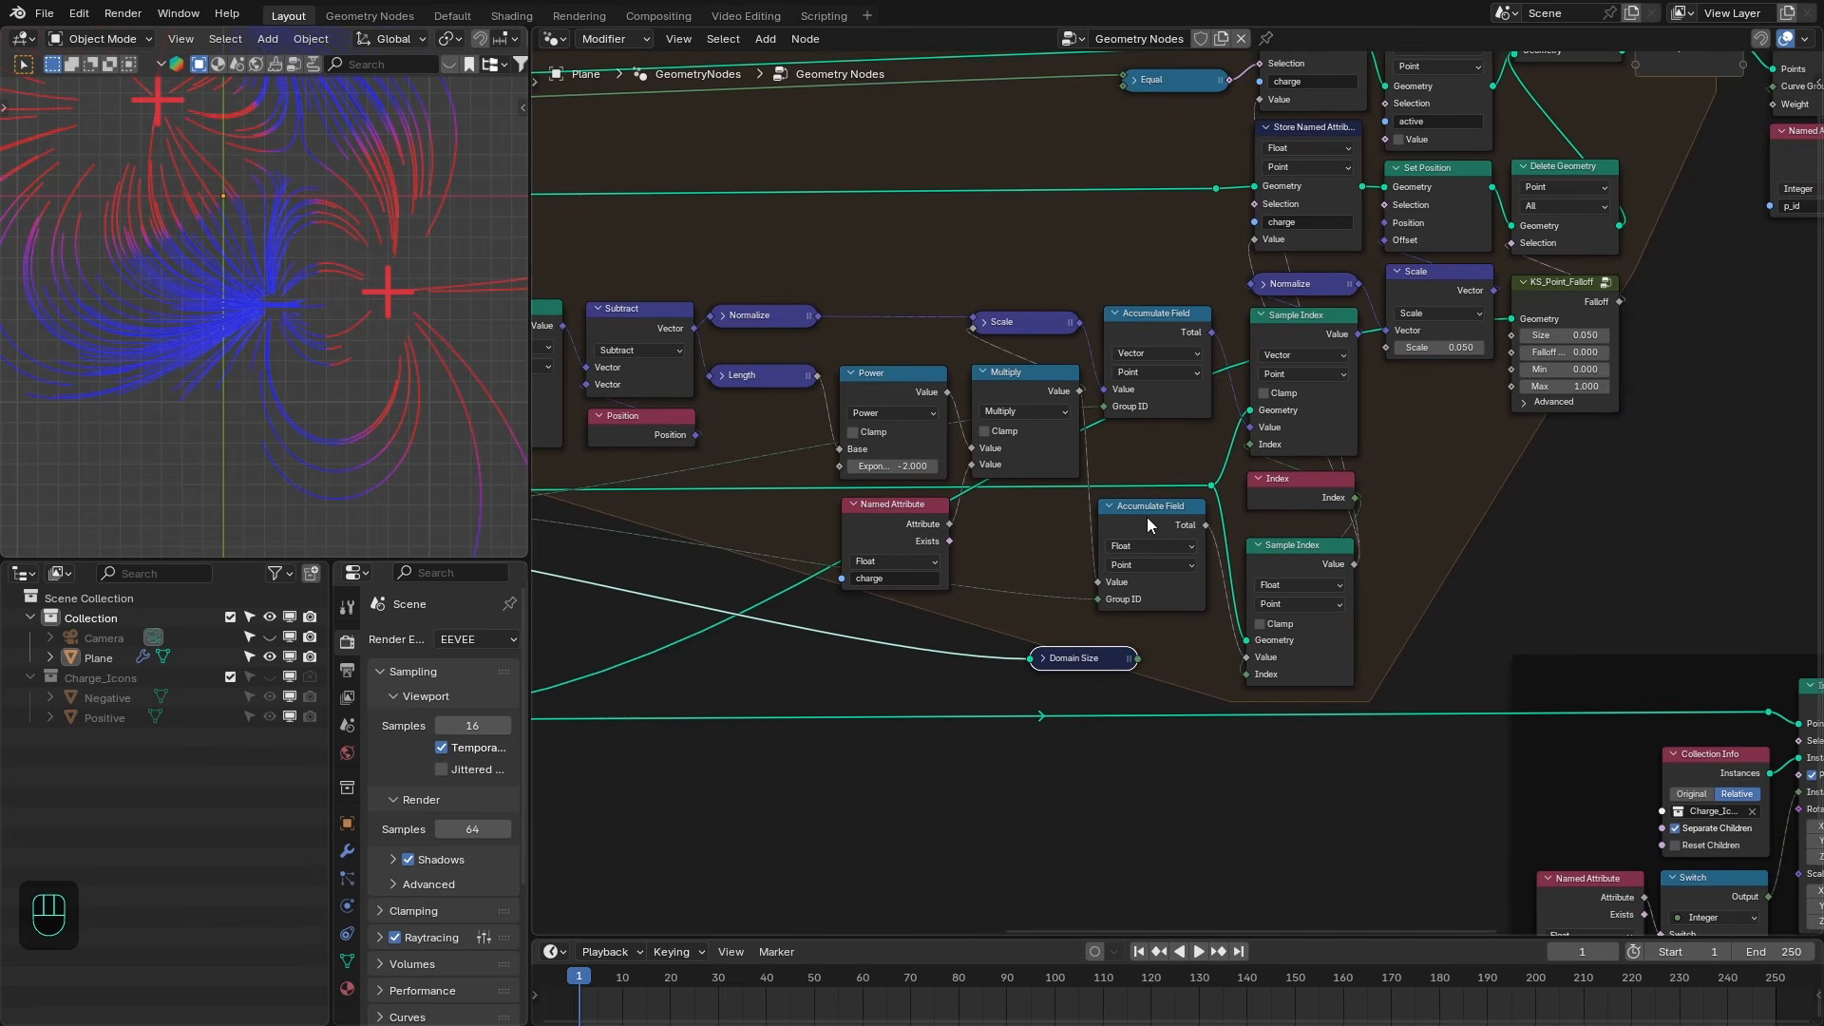
drag(1130, 520, 1011, 527)
click(1043, 393)
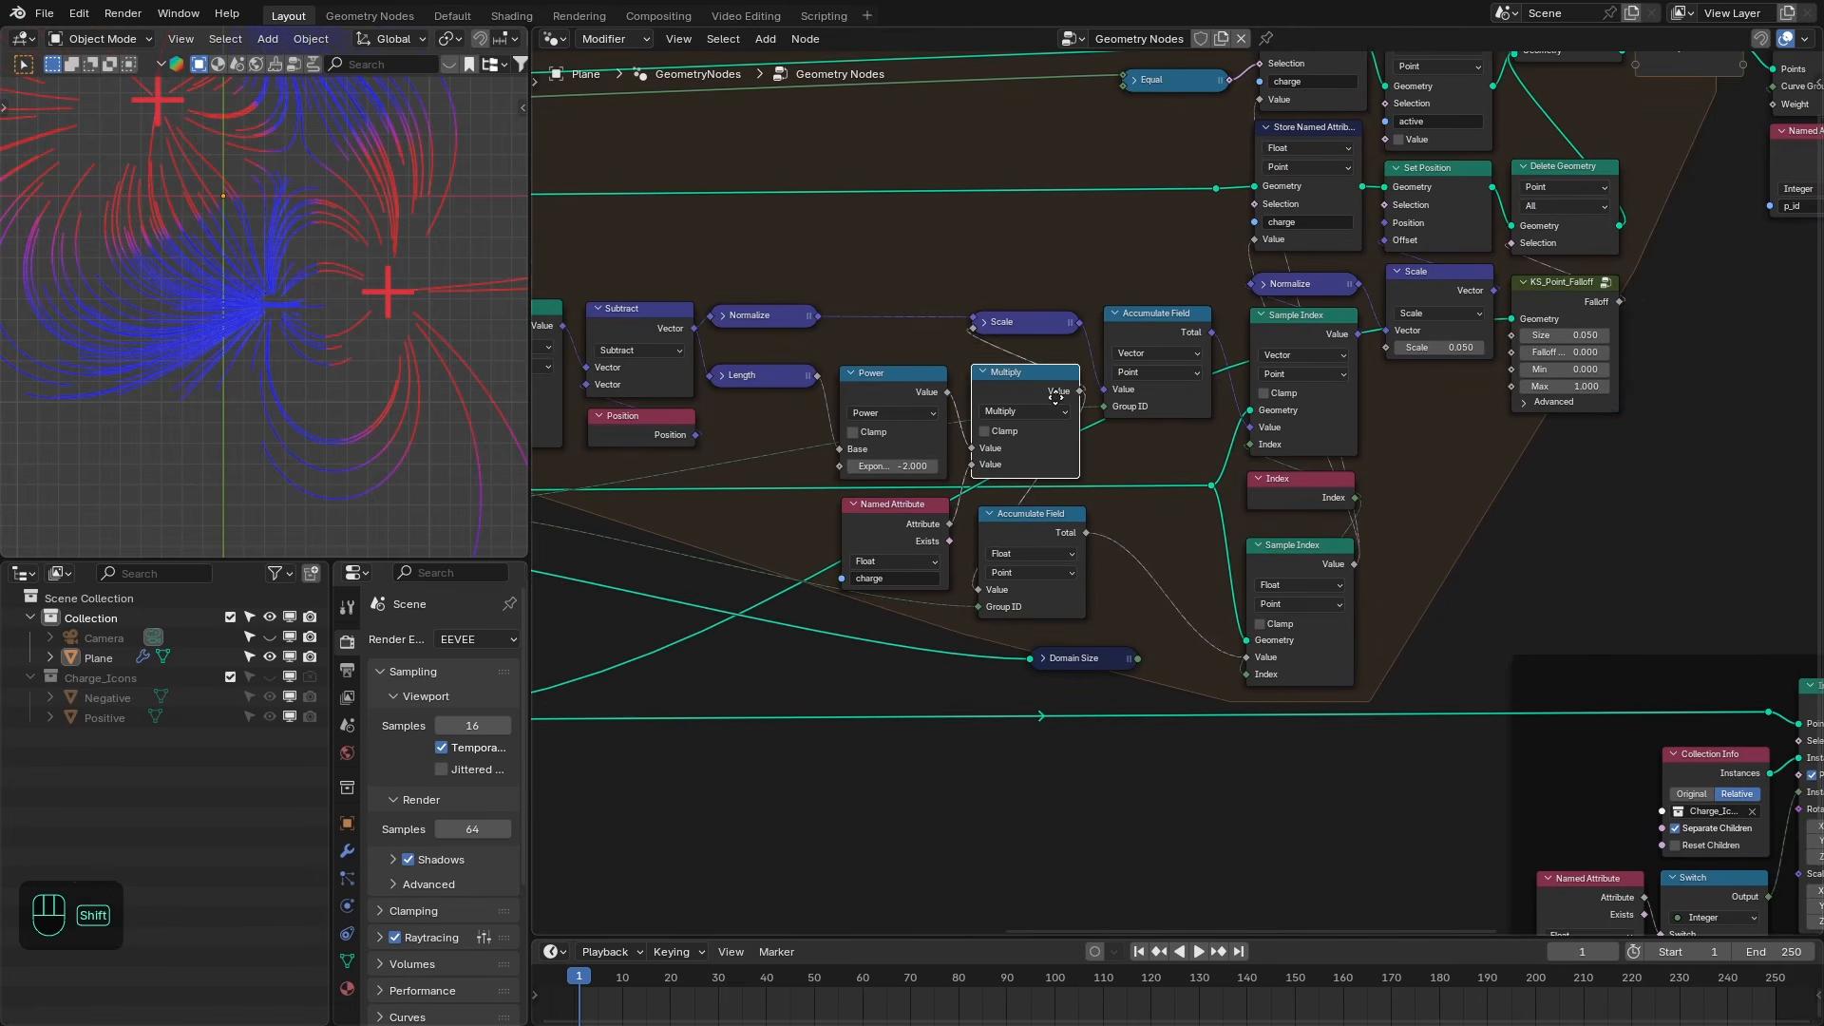
key(shift+d)
click(1171, 540)
click(1158, 563)
click(1129, 649)
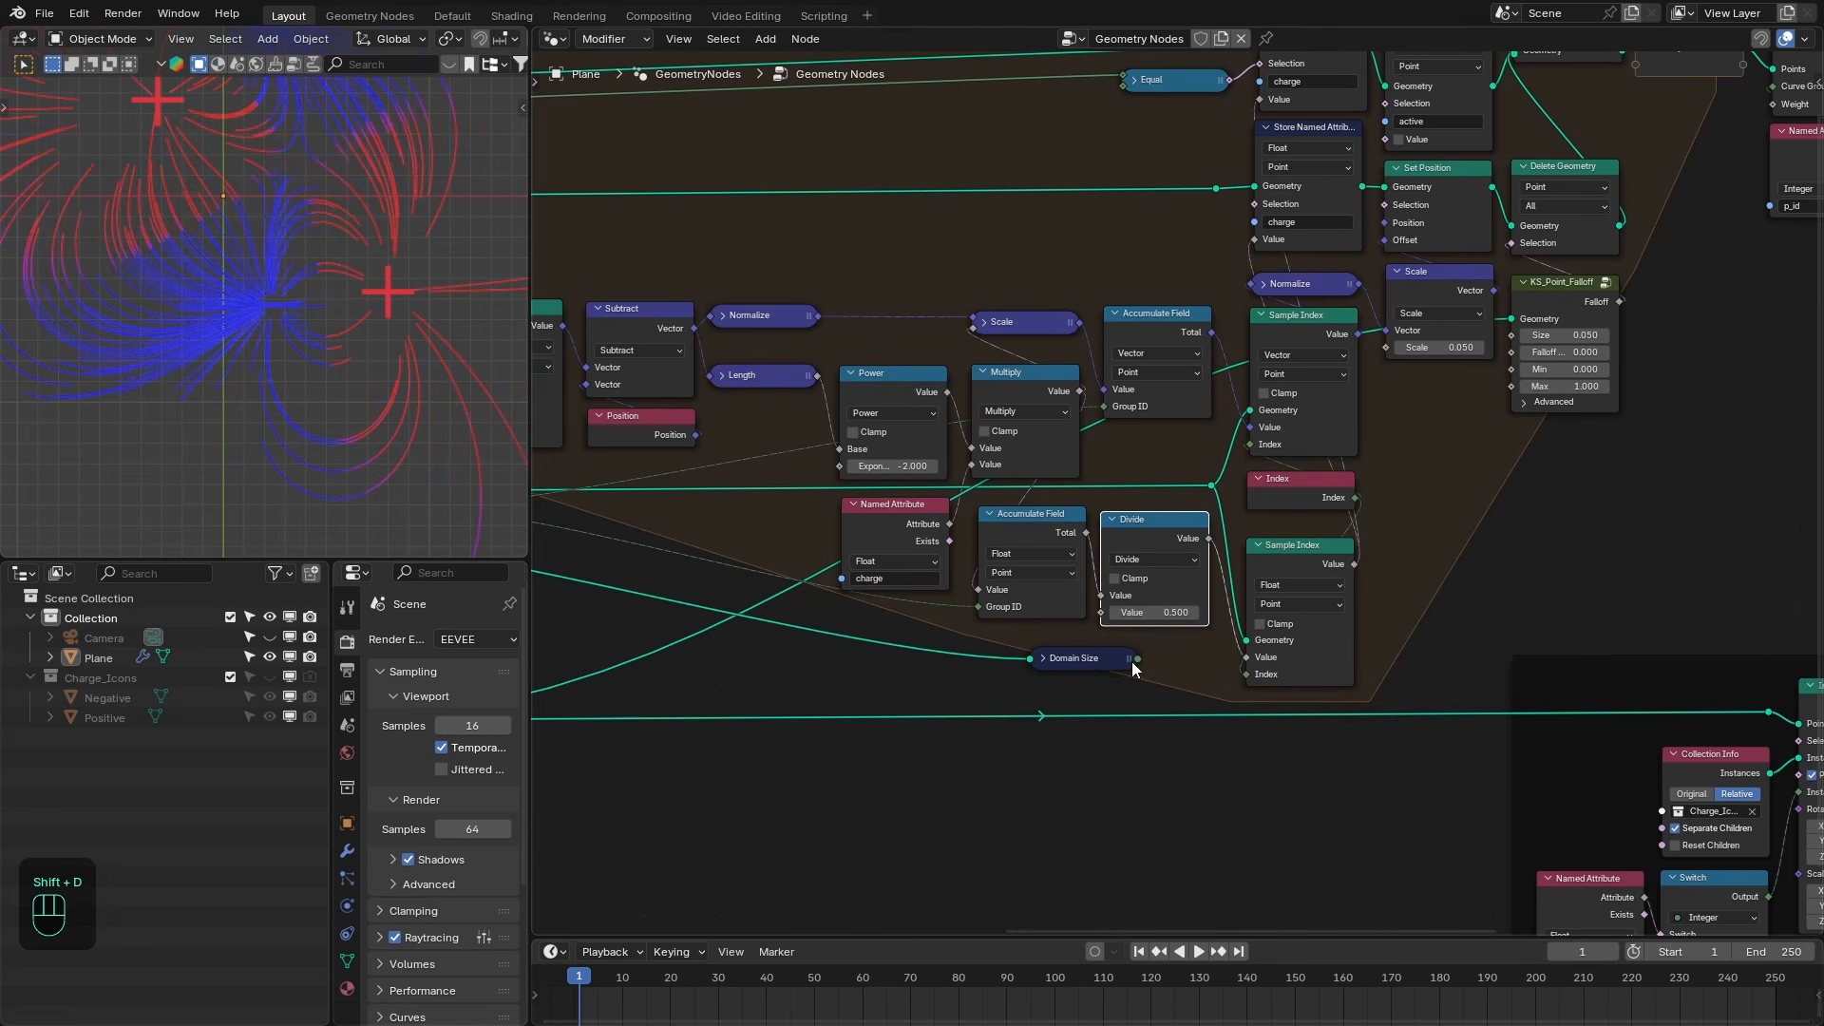
mouse_move(1137, 659)
mouse_down()
mouse_move(1109, 615)
mouse_move(1167, 643)
mouse_up()
- Maximize the 3D viewport to orbit around the colored field lines, then restore the layout
key(ctrl+space)
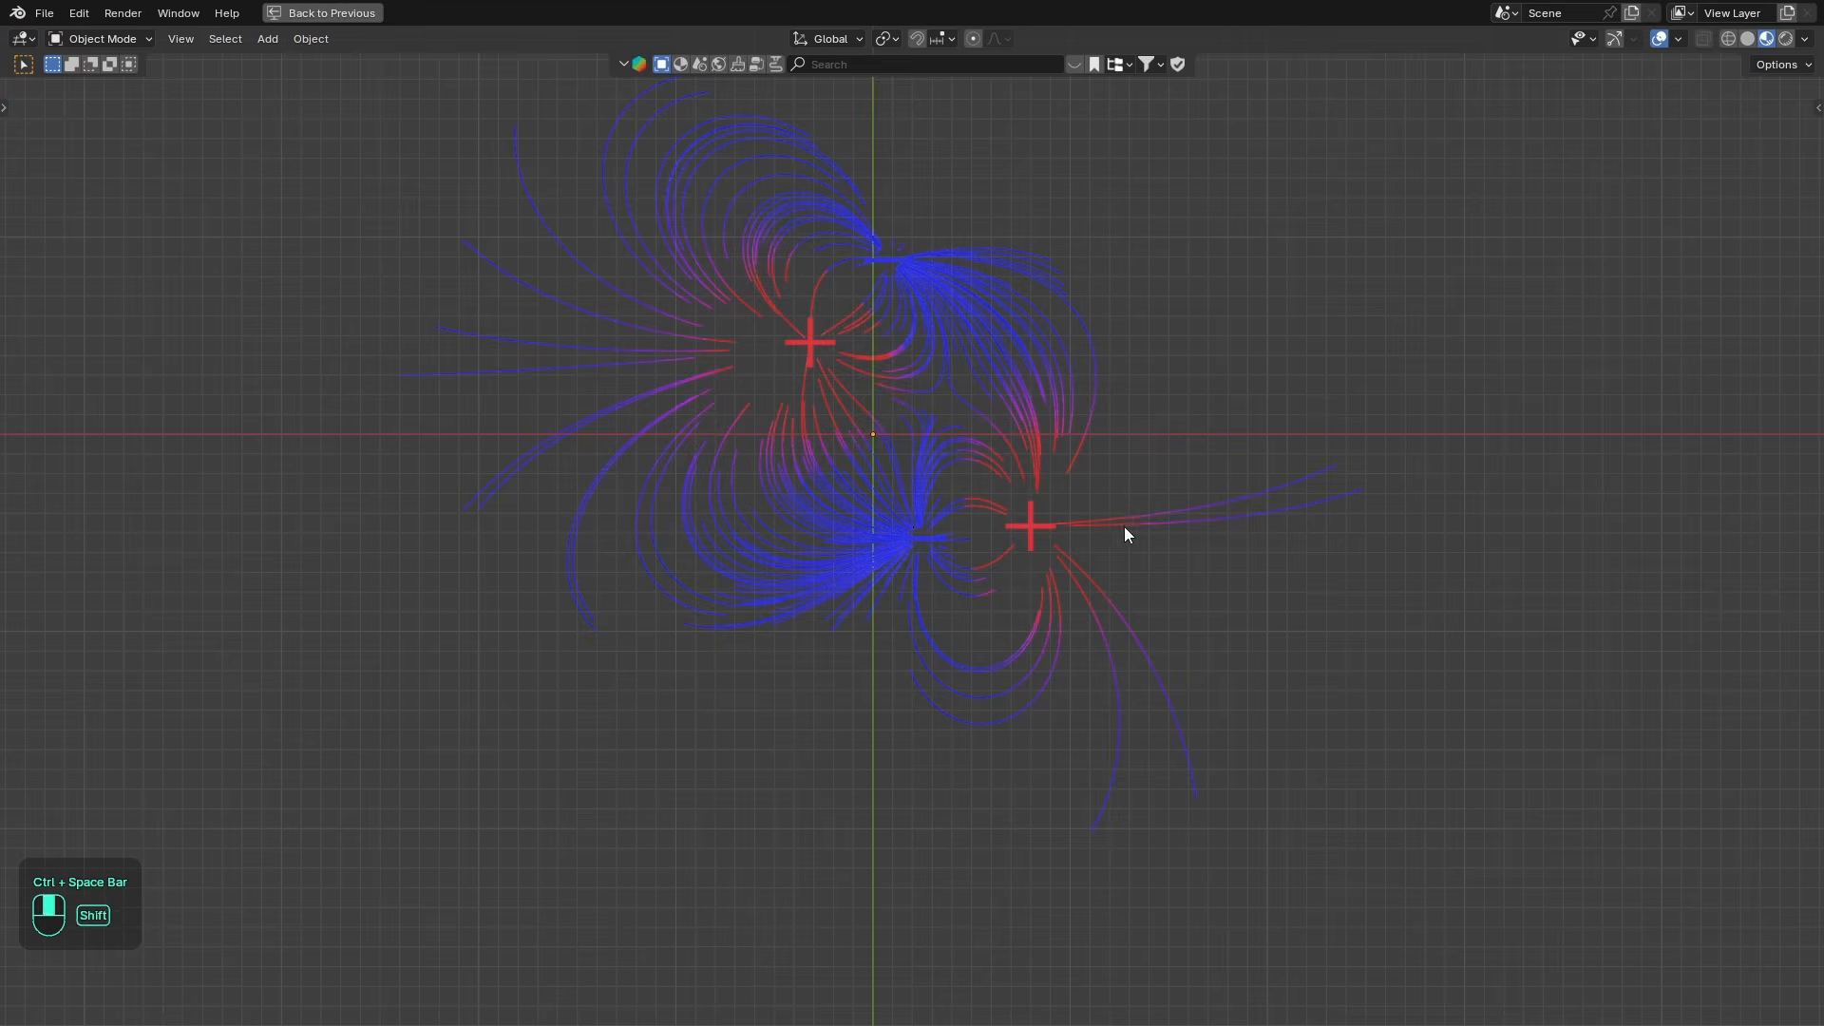
scroll(1109, 532, up, 3)
shift+middle_drag(1125, 527, 1011, 539)
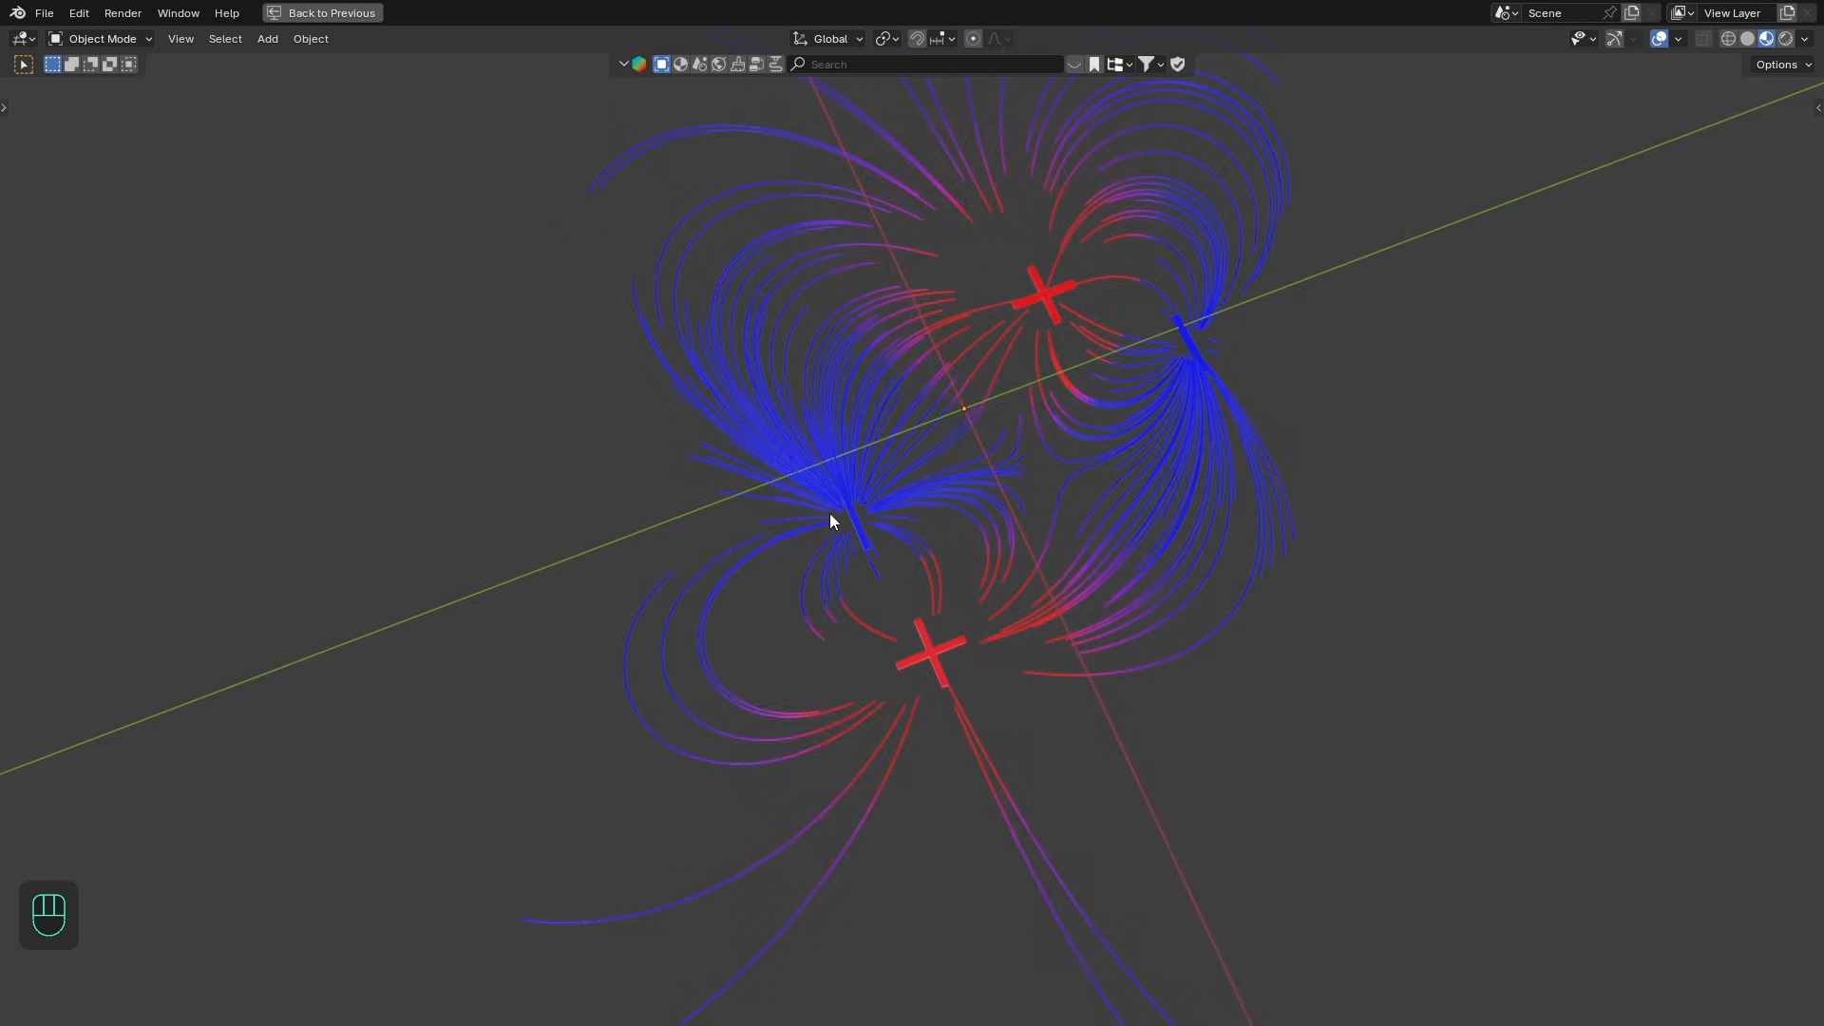
middle_drag(830, 521, 1035, 493)
key(ctrl+space)
key(ctrl+space)
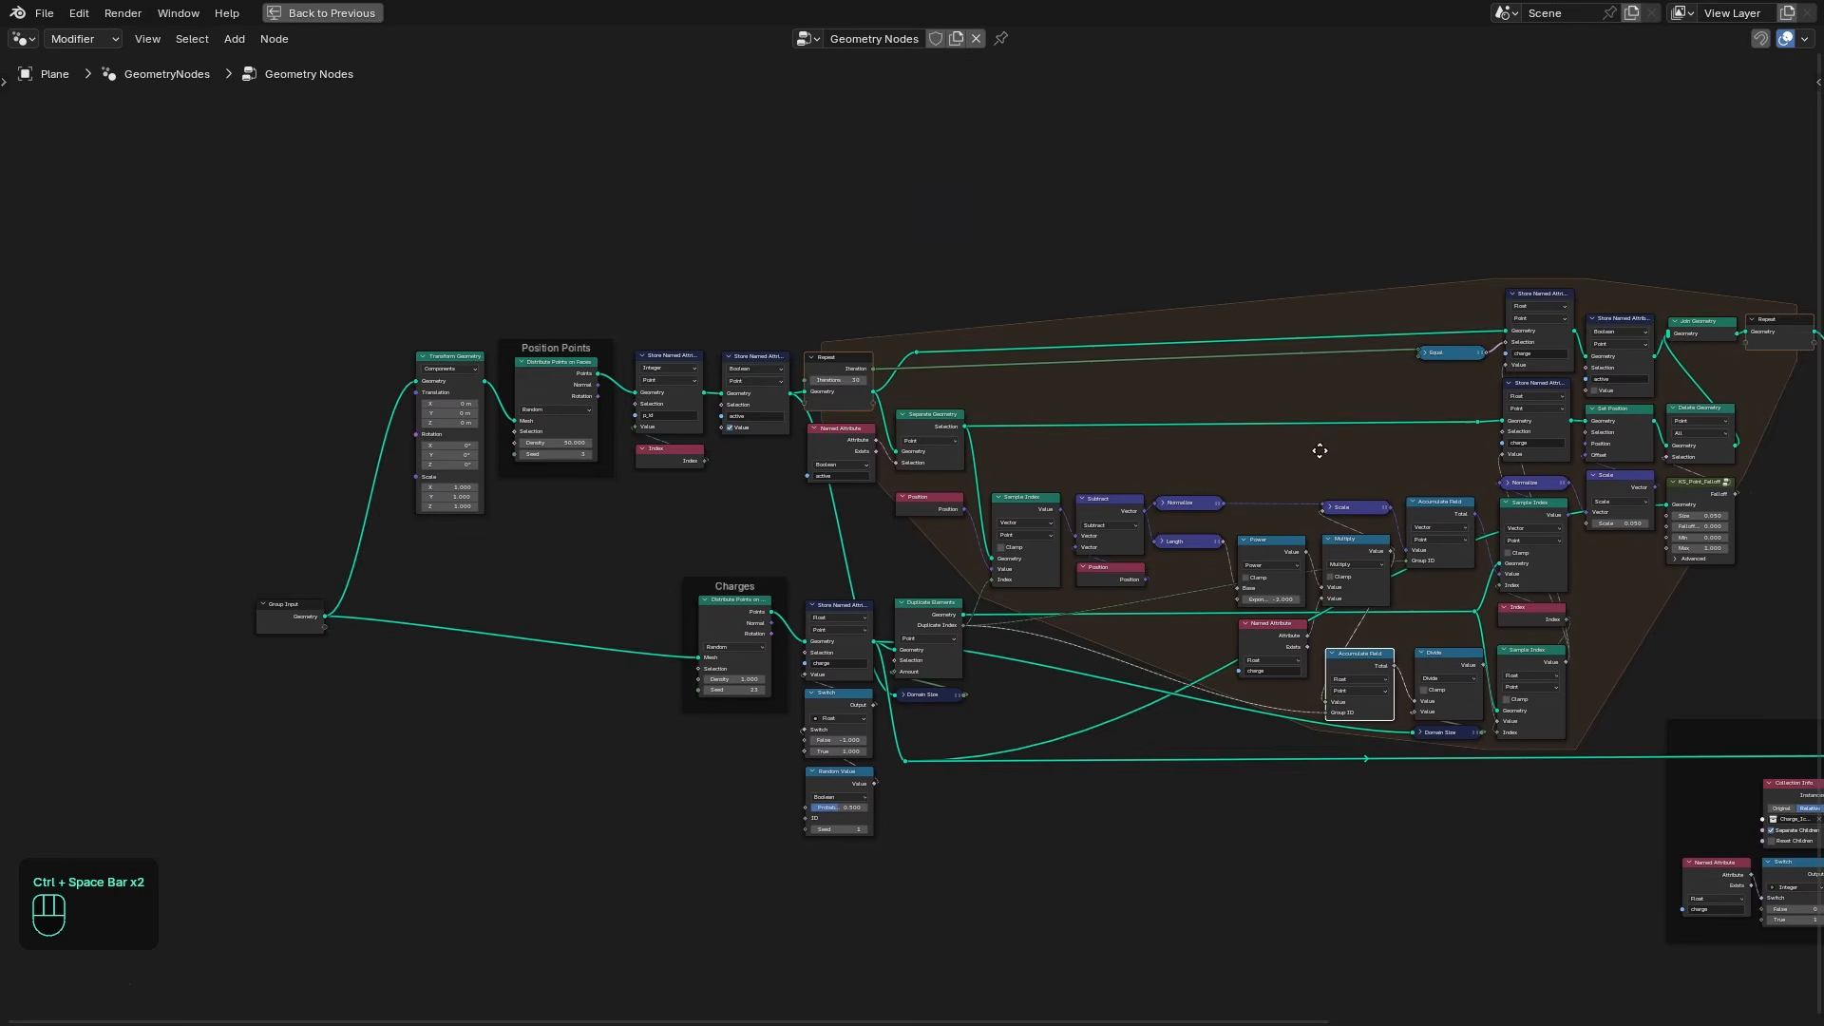
- Survey the whole node tree in the maximized node editor
middle_drag(1320, 451, 924, 408)
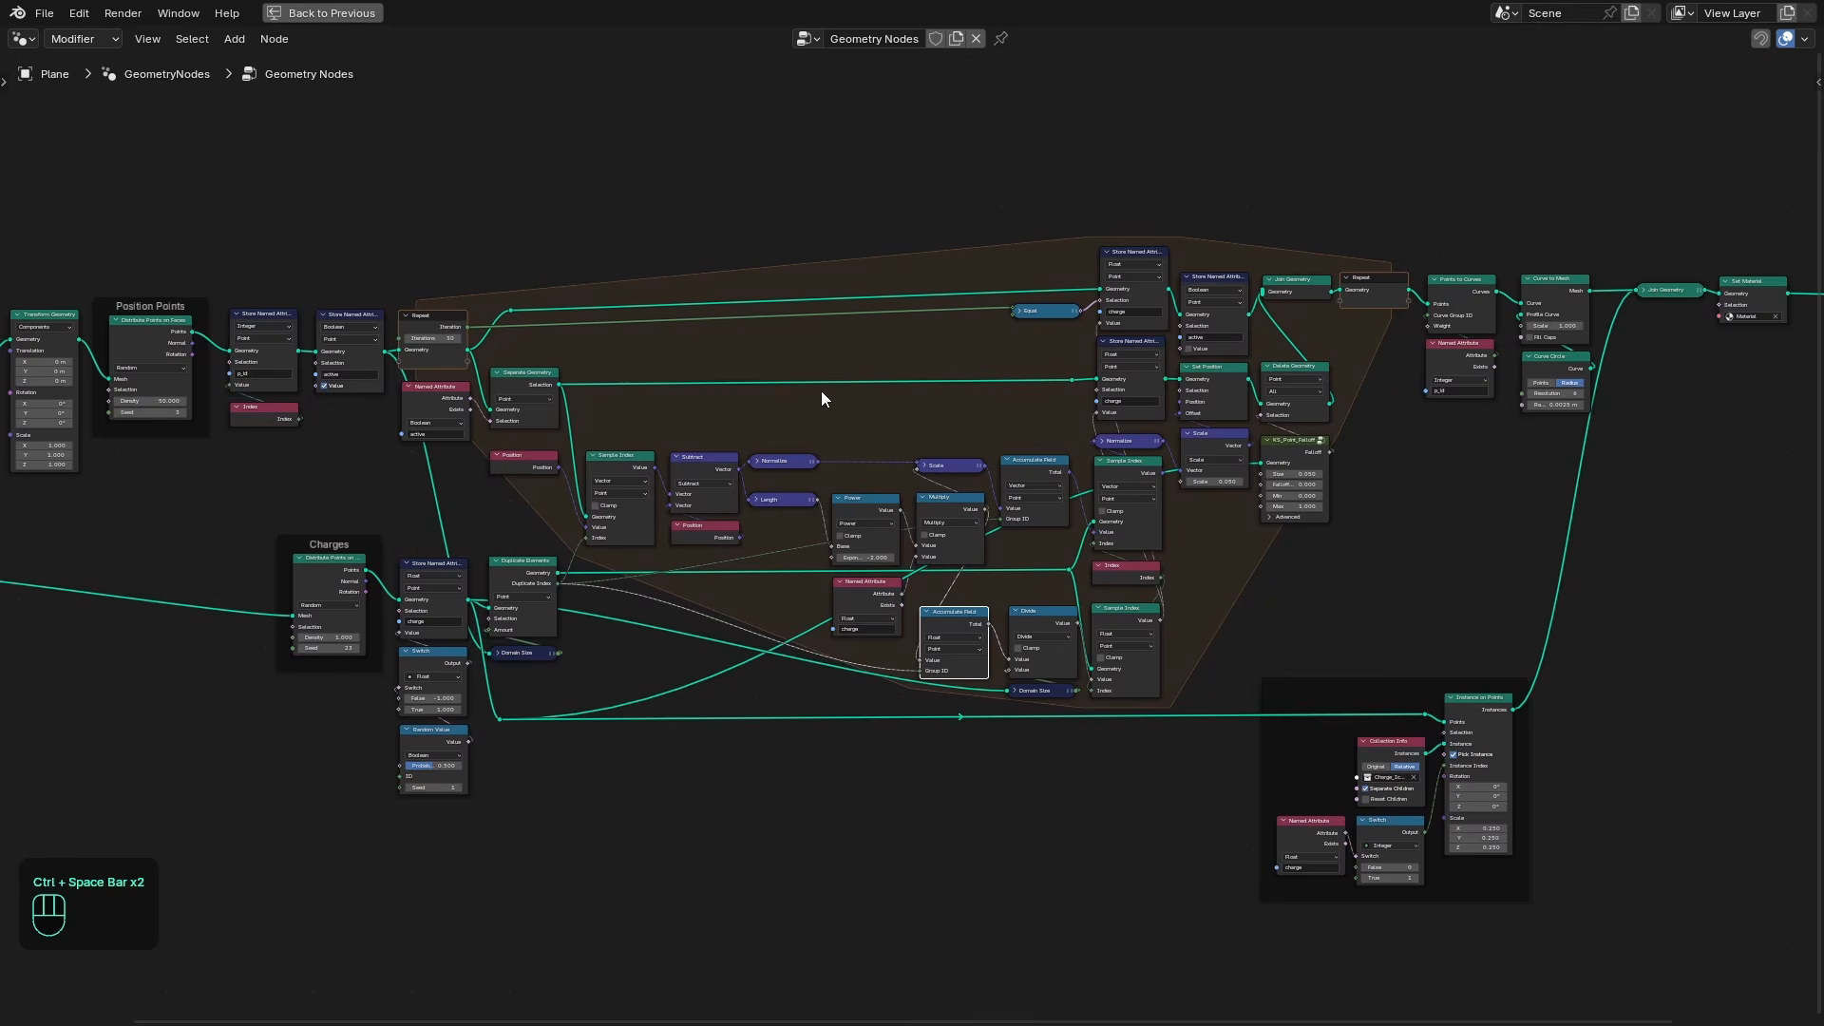
middle_drag(327, 429, 1201, 484)
scroll(950, 580, up, 5)
shift+right_drag(732, 596, 766, 712)
click(704, 670)
drag(704, 670, 585, 597)
key(ctrl+space)
- Add an Ico Sphere node in place of the Group Input as the source geometry for the setup
ctrl+right_drag(1146, 432, 1132, 506)
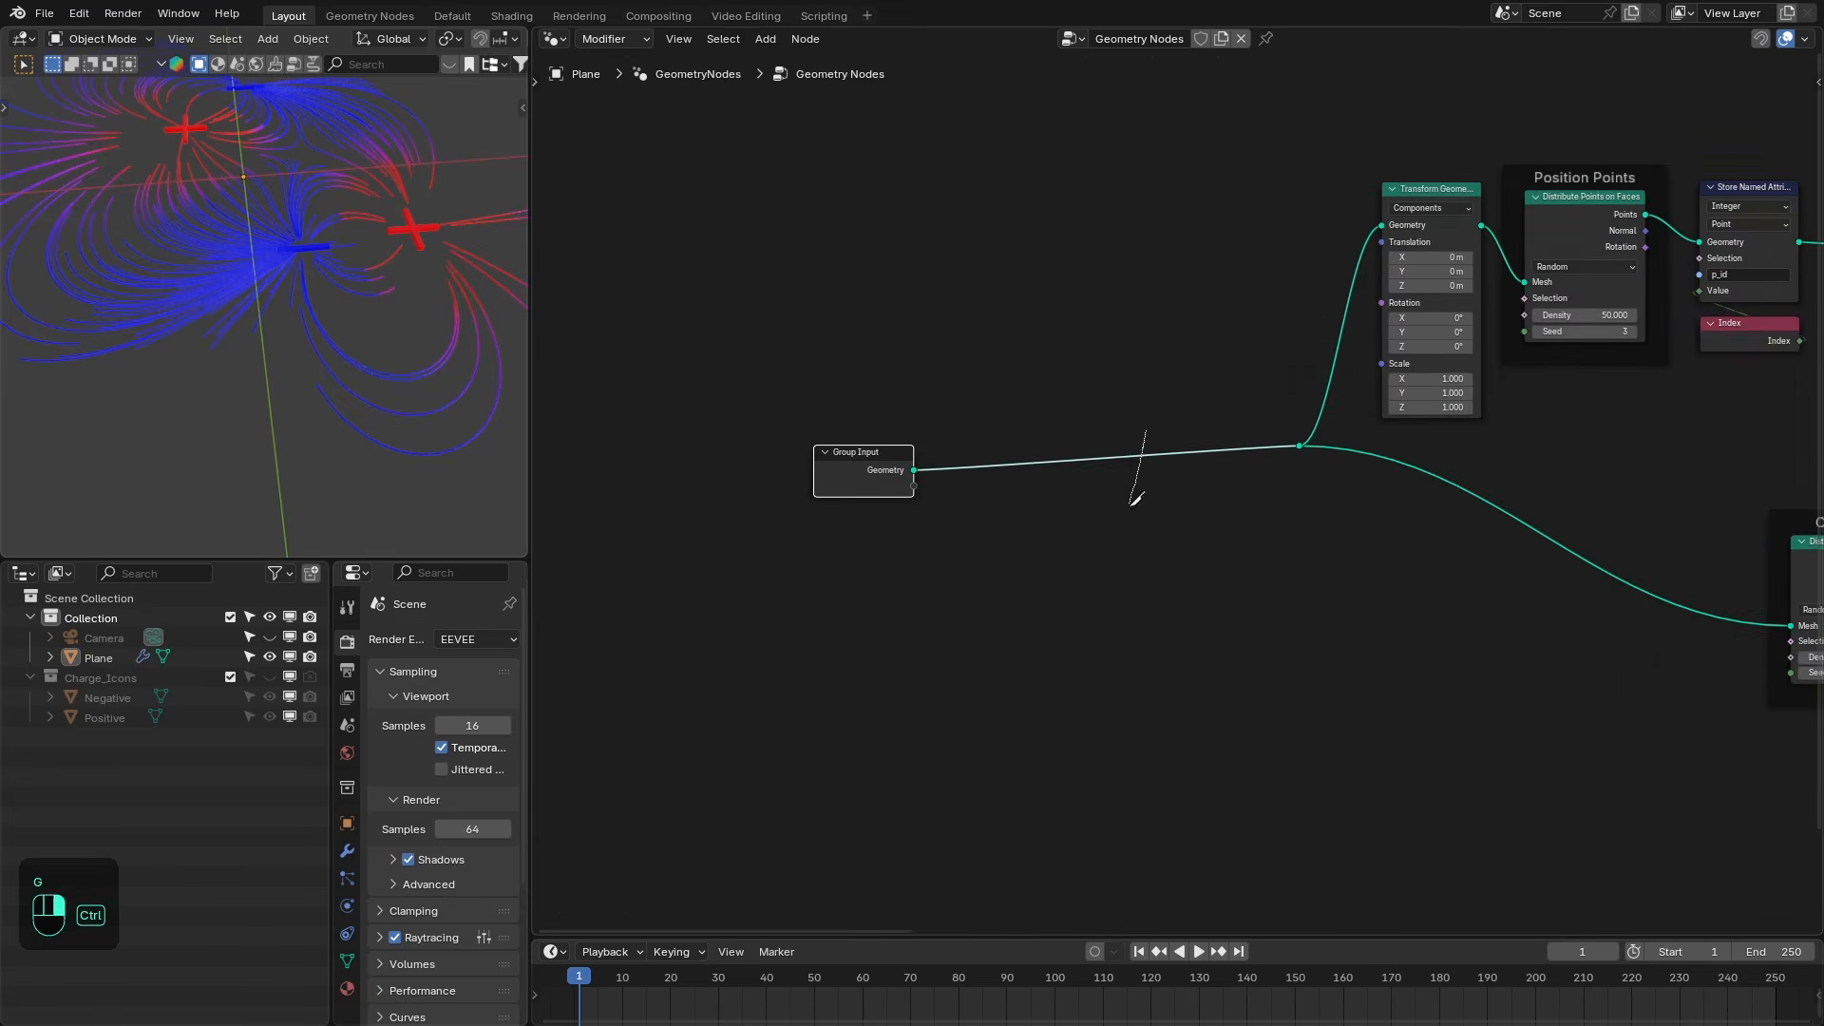
key(g)
drag(1295, 453, 1220, 453)
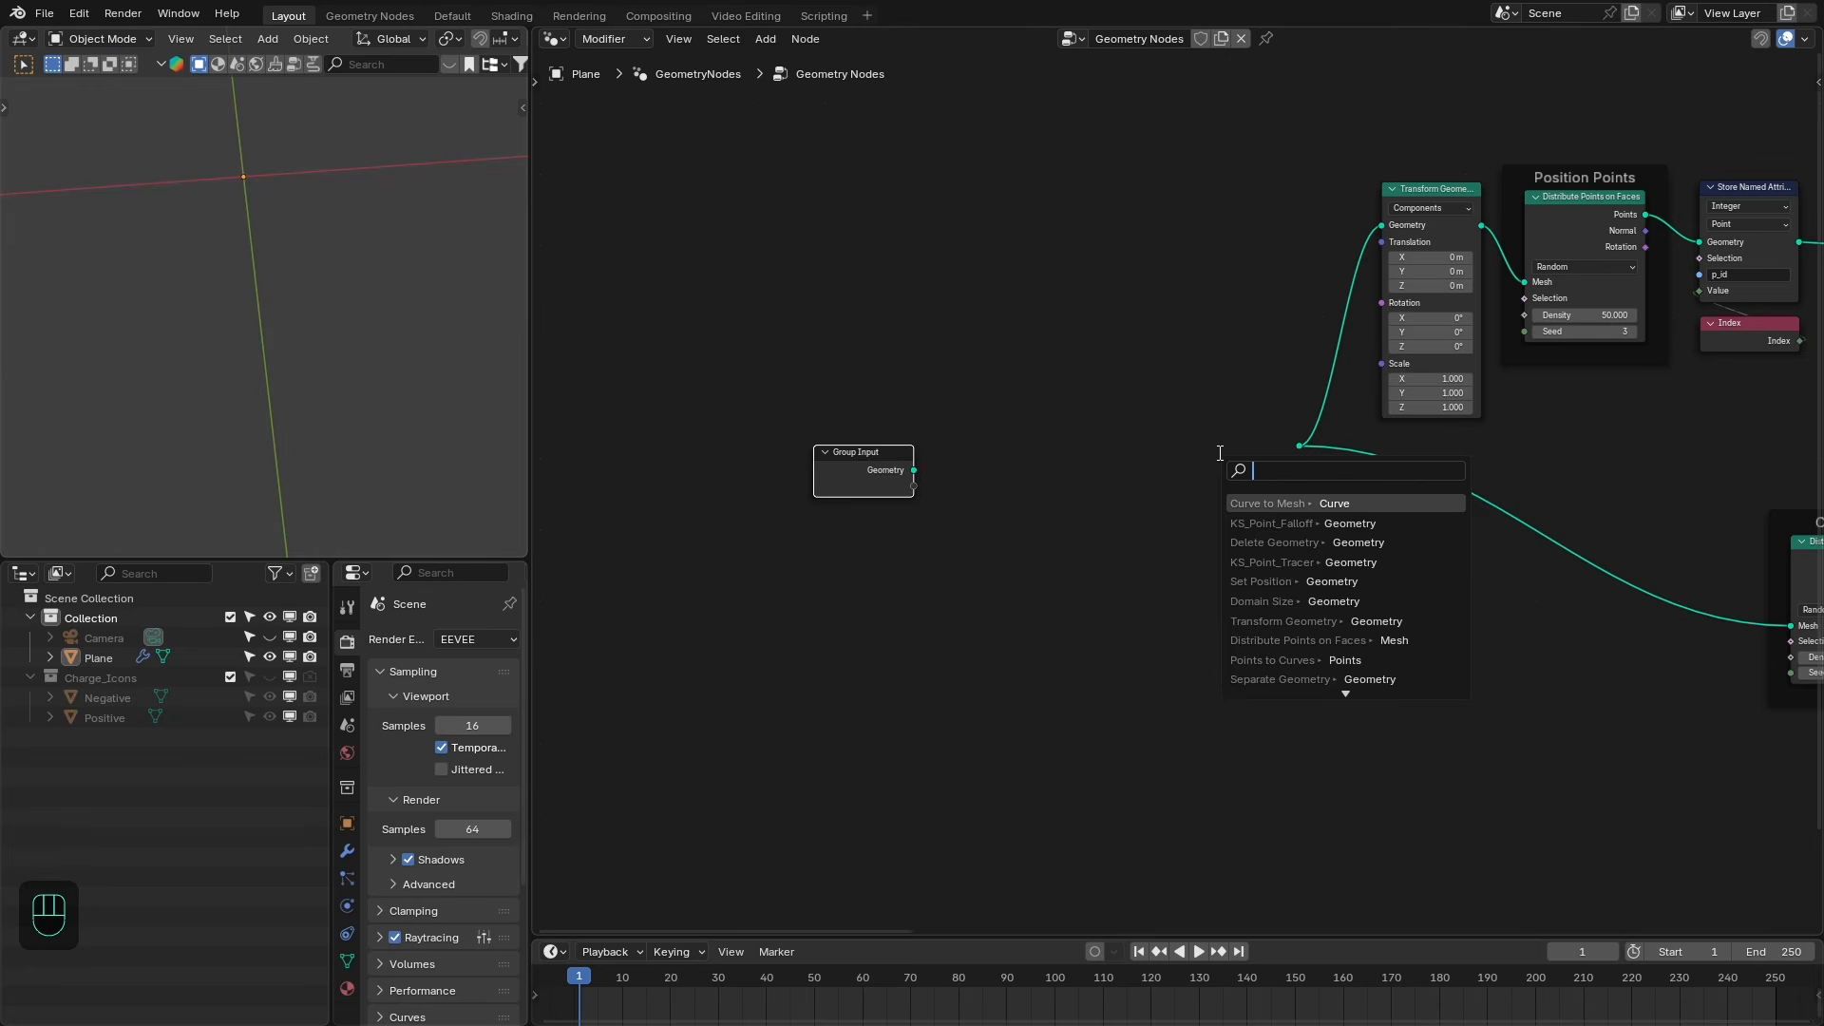
key(shift+a)
text(ico)
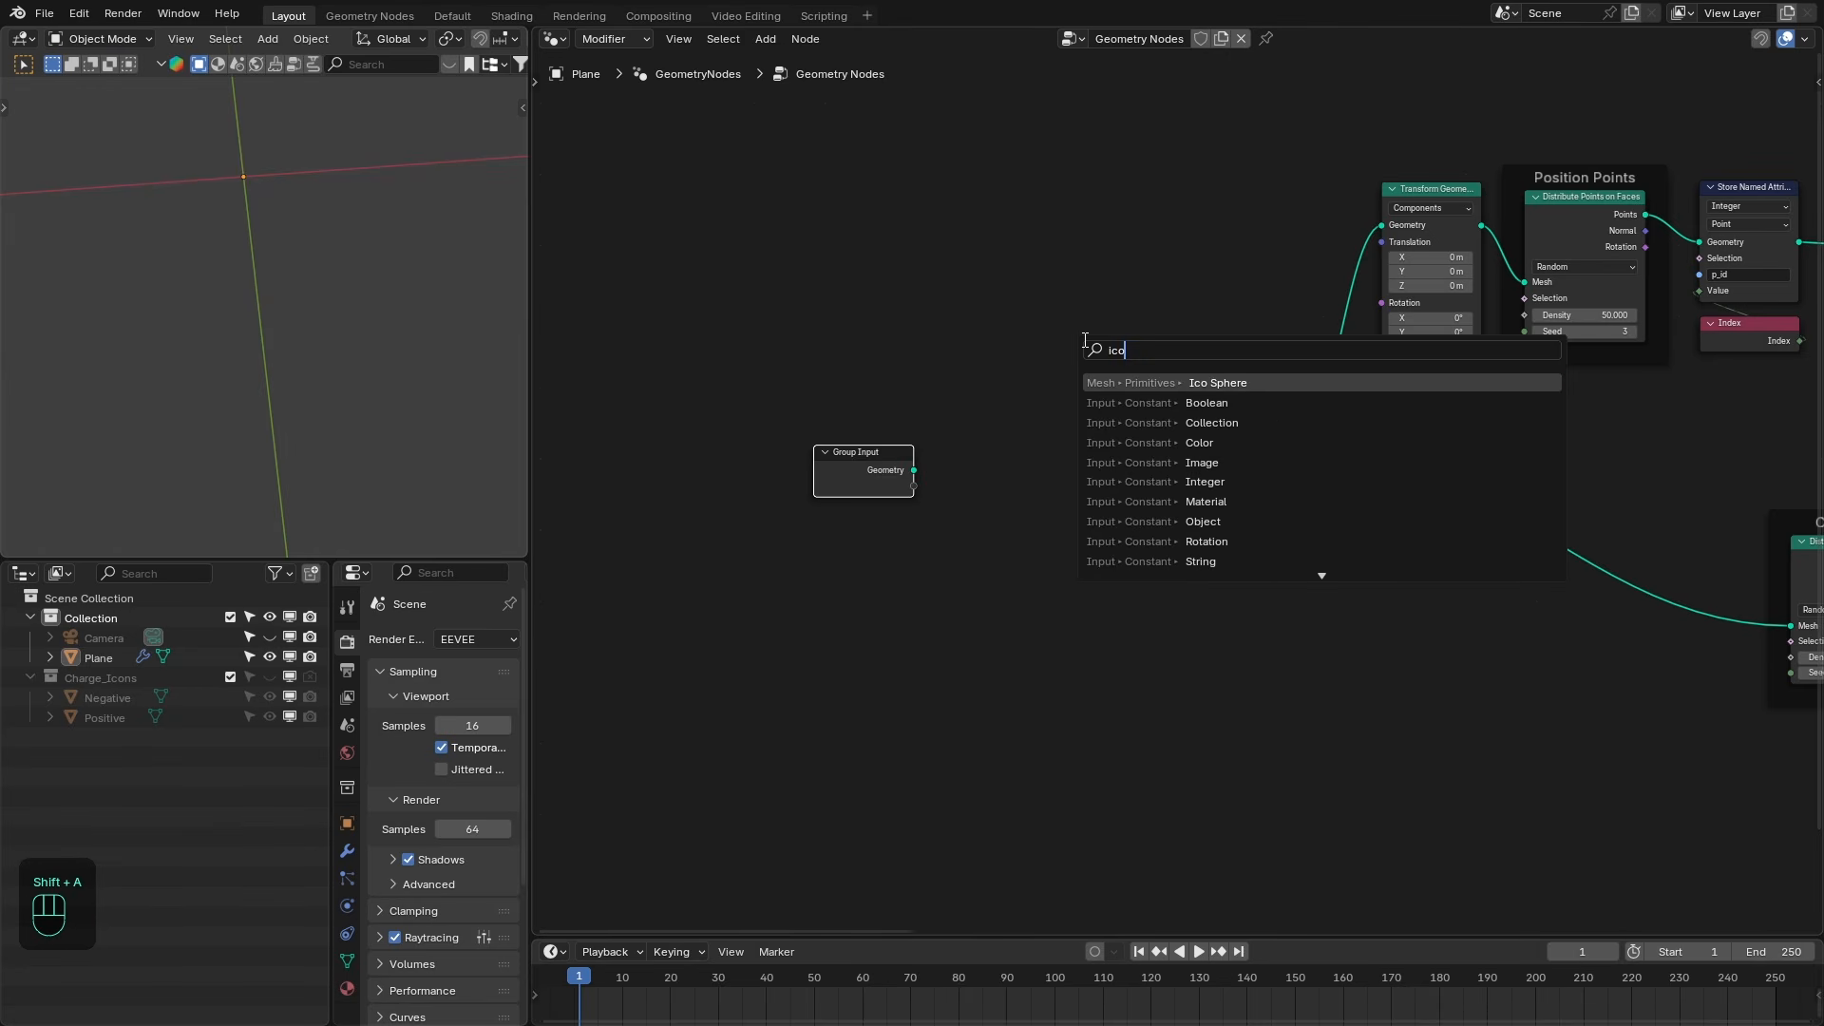
key(Return)
click(1146, 414)
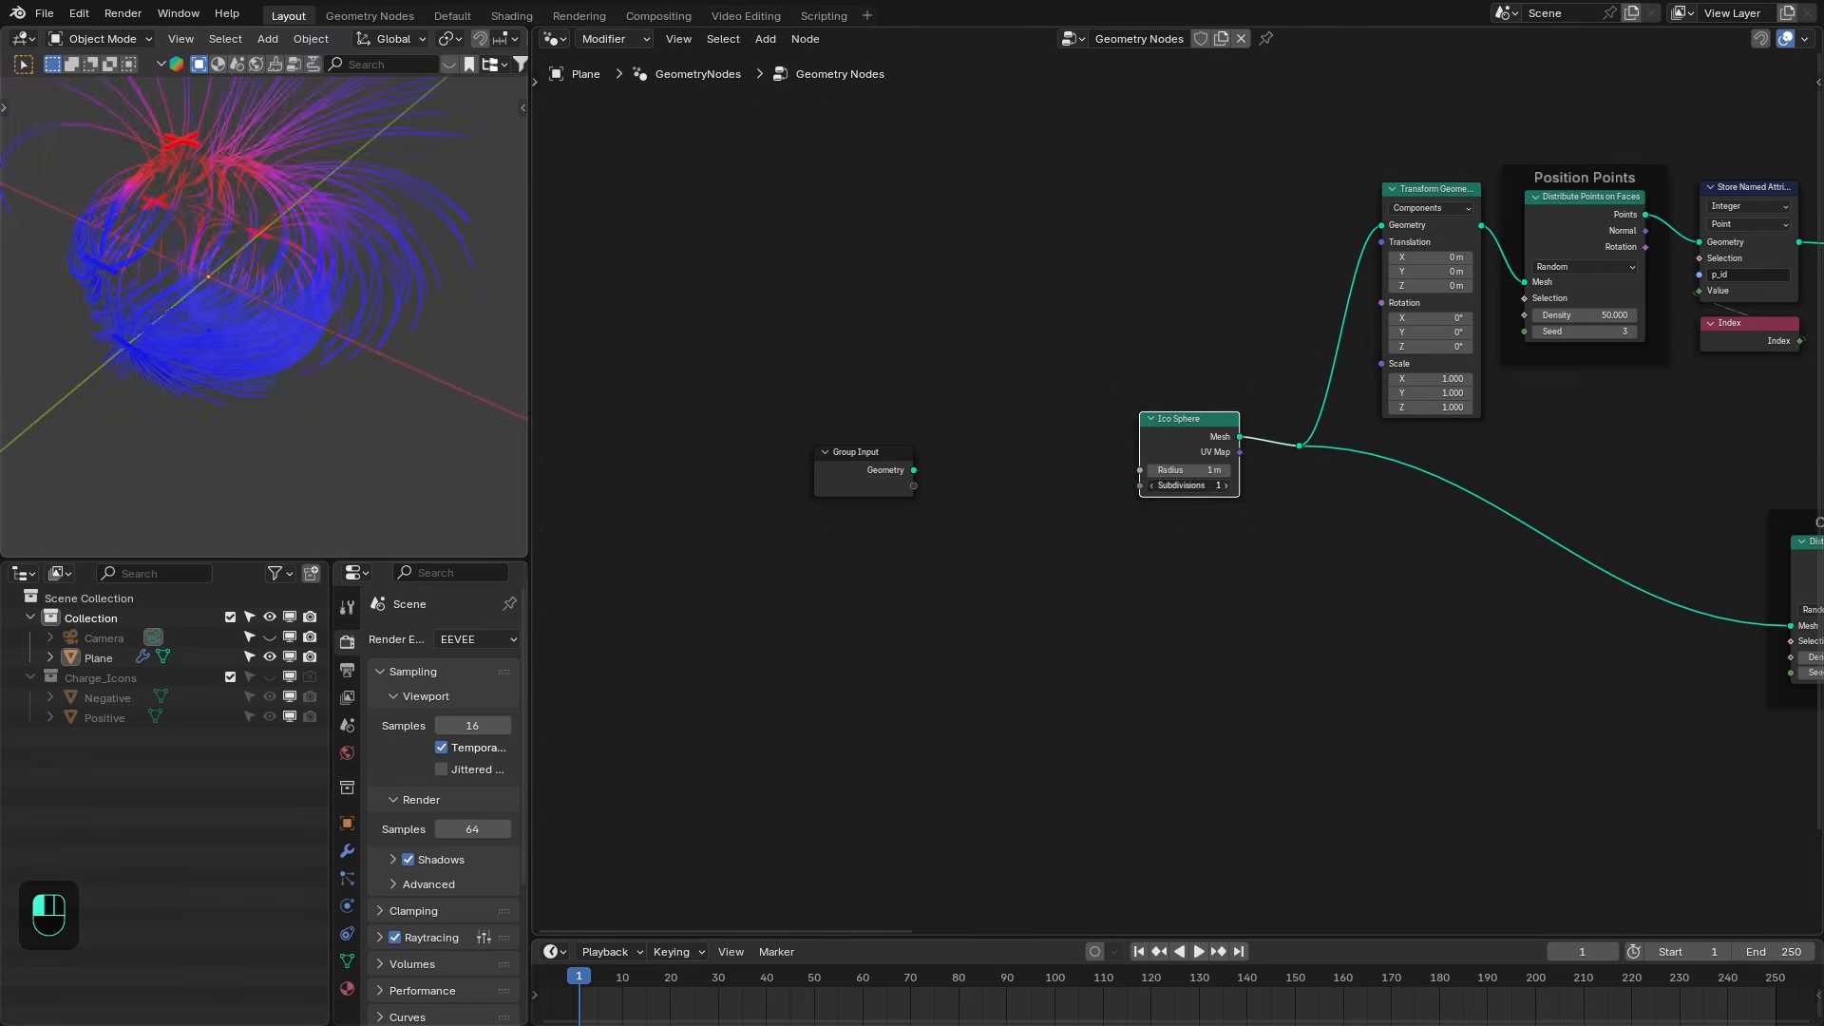
- Set the Ico Sphere's subdivisions to 5
drag(1191, 486, 1236, 485)
middle_drag(447, 285, 456, 247)
shift+middle_drag(456, 247, 409, 299)
- Dissolve the reroute so the Ico Sphere feeds the nodes directly, and move the Group Input aside
drag(1208, 423, 1271, 450)
click(1298, 446)
key(ctrl+x)
drag(864, 454, 1082, 442)
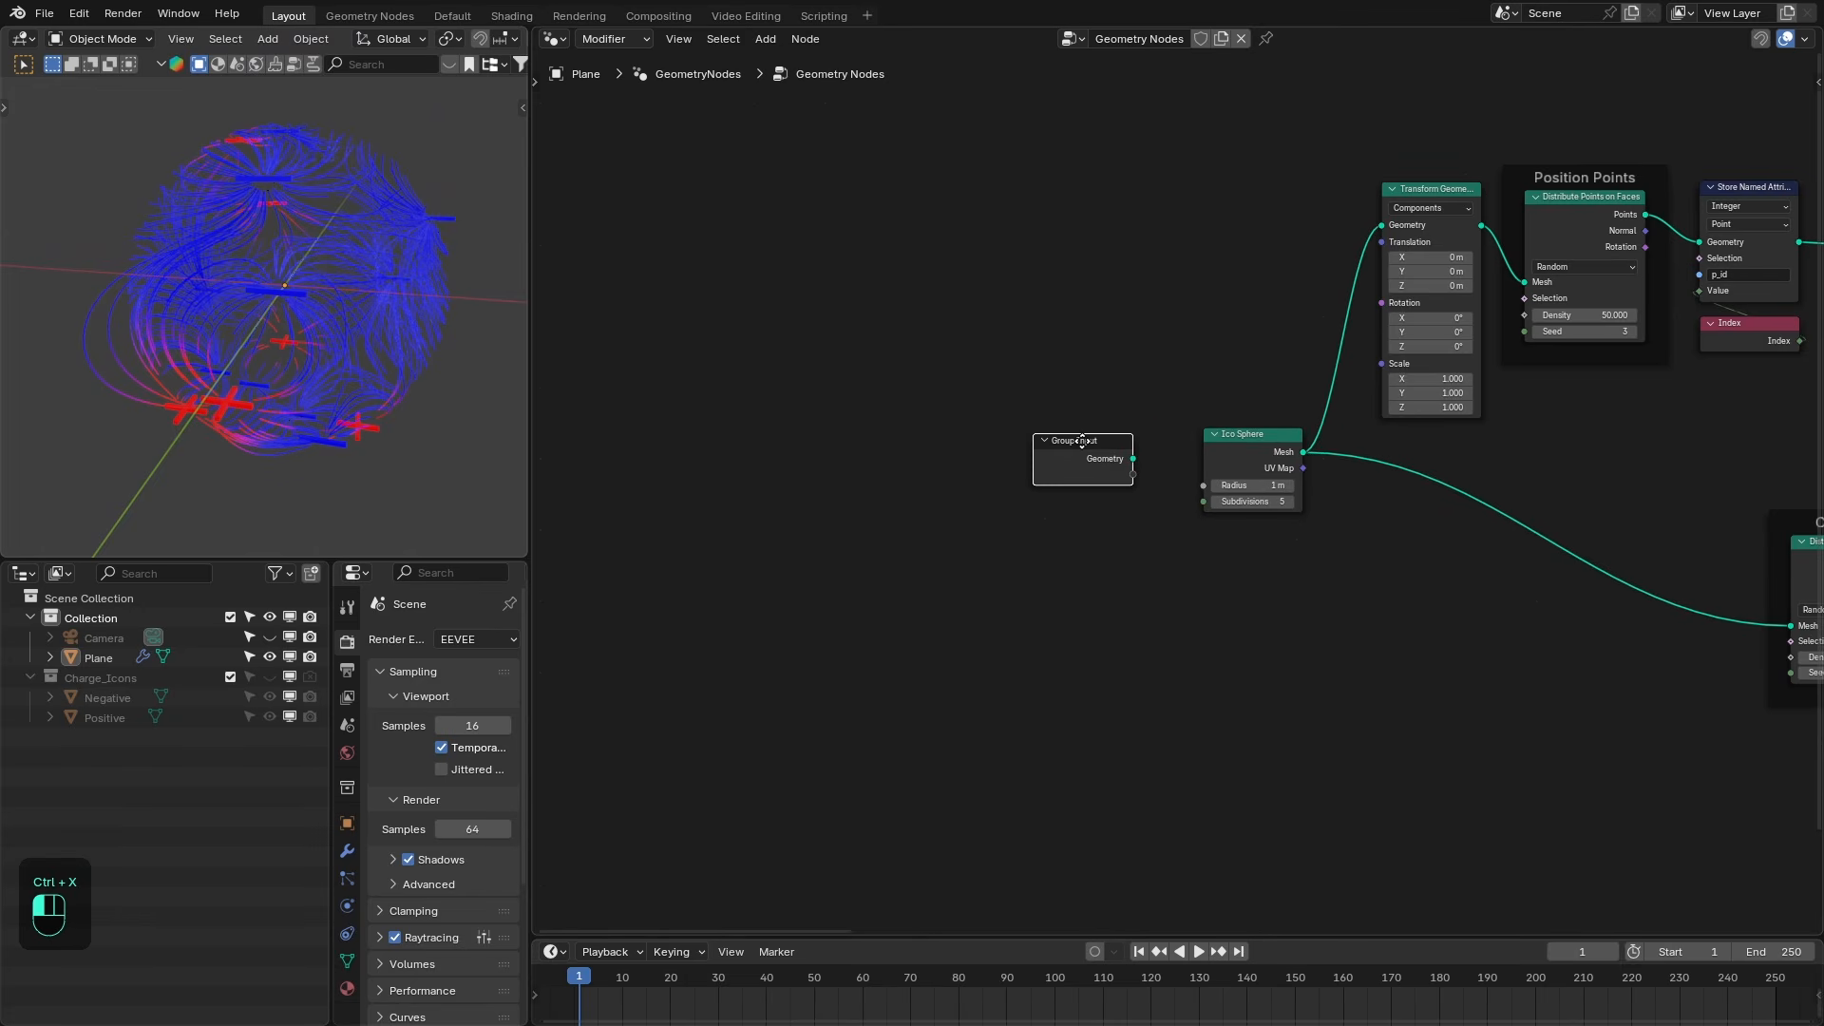
- Duplicate the Transform Geometry node and insert it between the Ico Sphere and the charges' Distribute Points on Faces
middle_drag(220, 320, 310, 302)
scroll(311, 303, up, 1)
middle_drag(1224, 458, 842, 448)
scroll(998, 495, up, 3)
middle_drag(998, 495, 903, 485)
scroll(847, 468, up, 1)
click(977, 55)
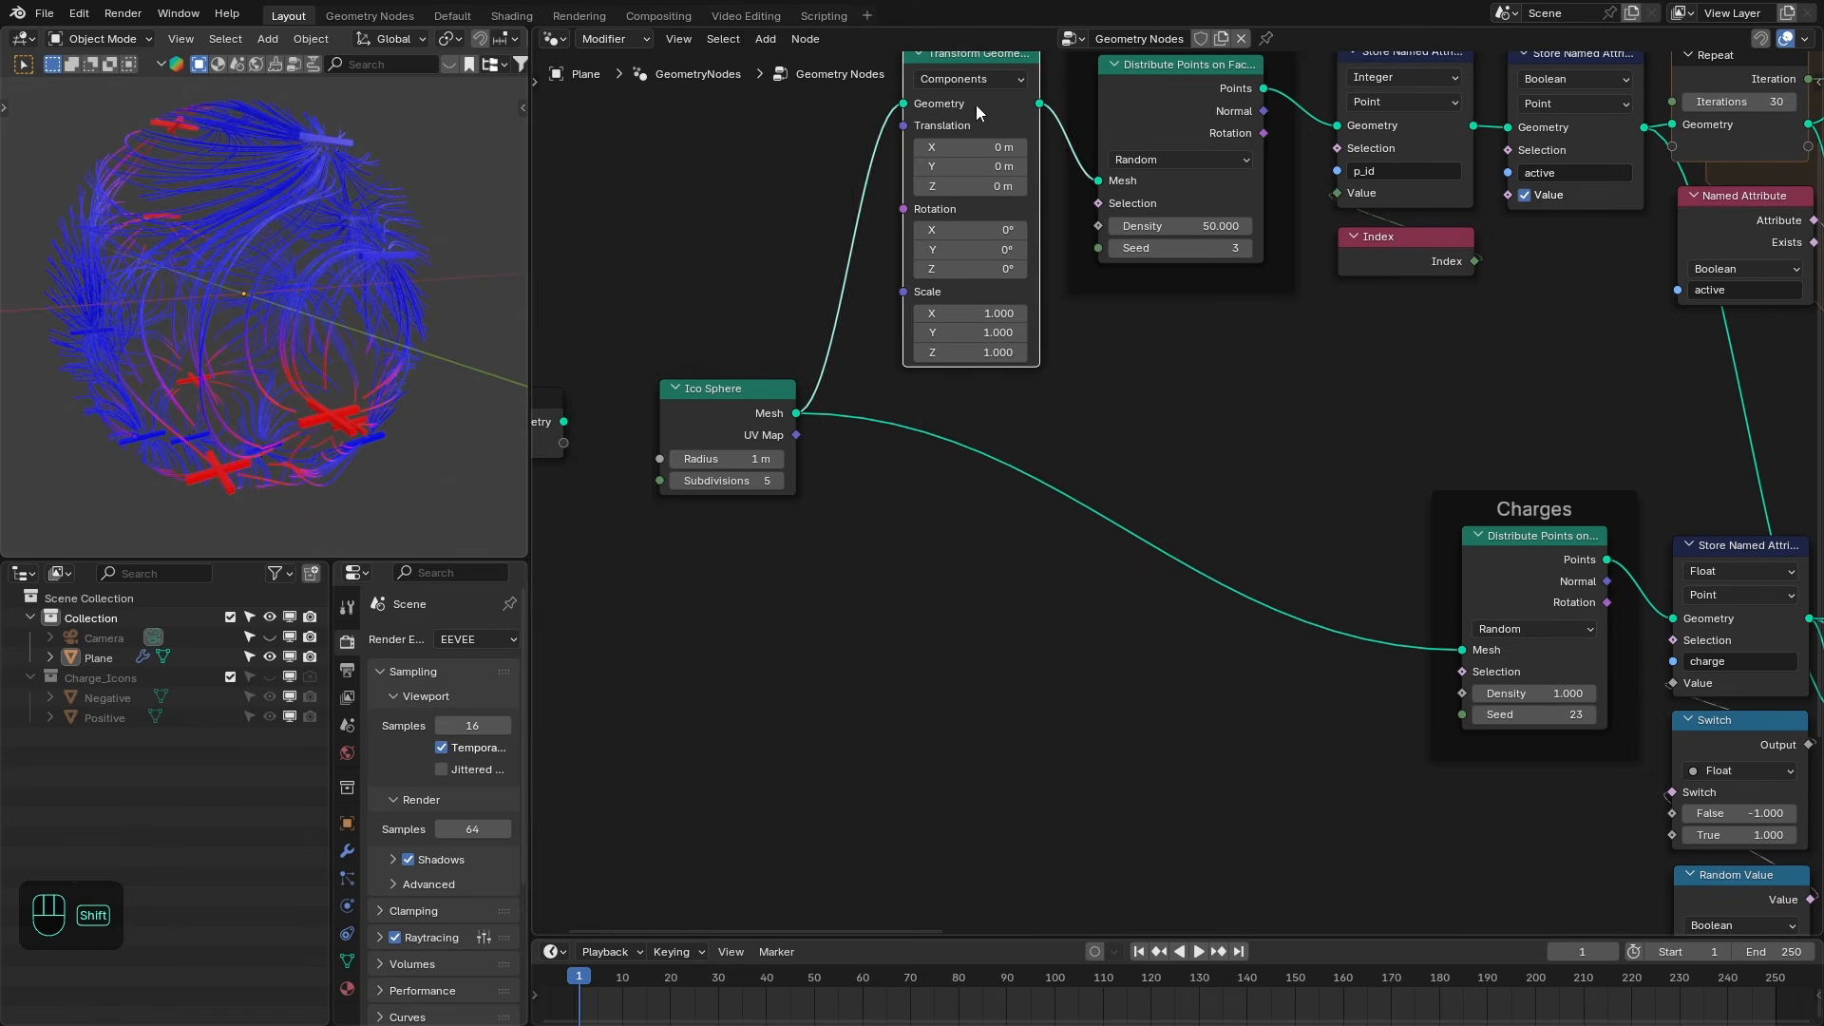
key(shift+d)
click(1011, 669)
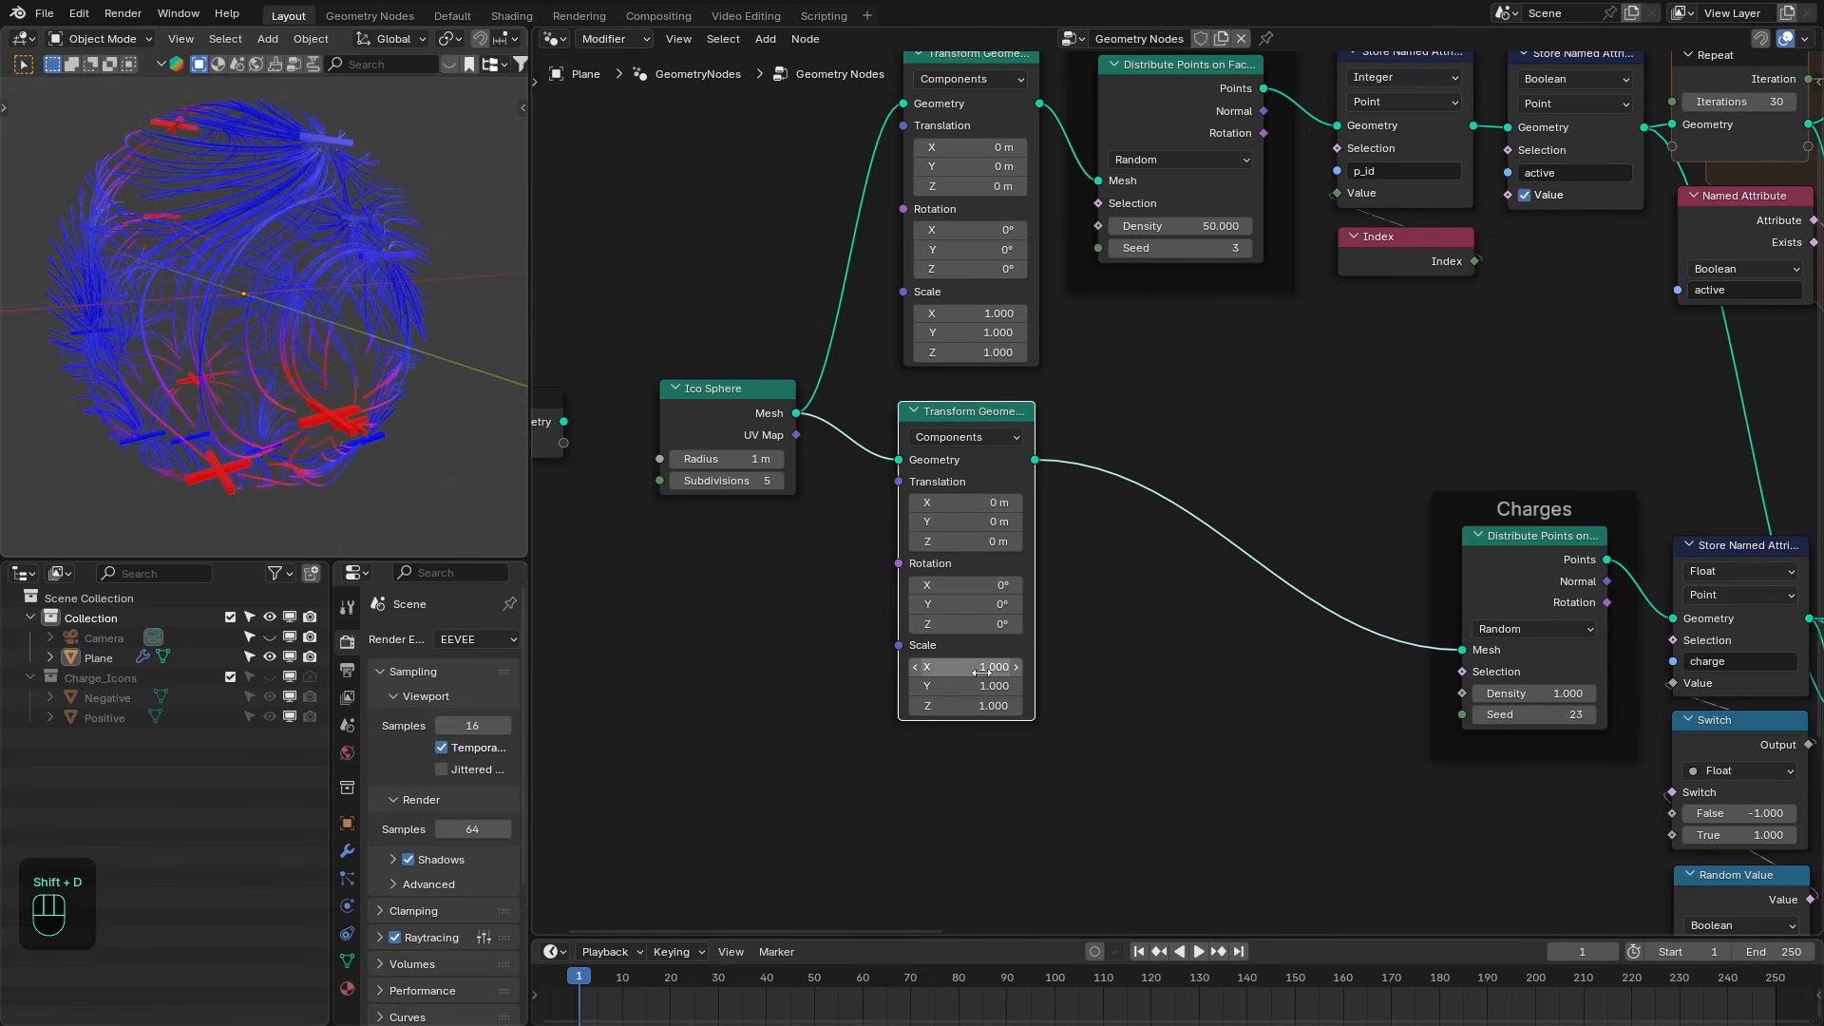
- Set the duplicated Transform Geometry's scale to 0.85 on all three axes
drag(990, 669, 992, 706)
text(.85)
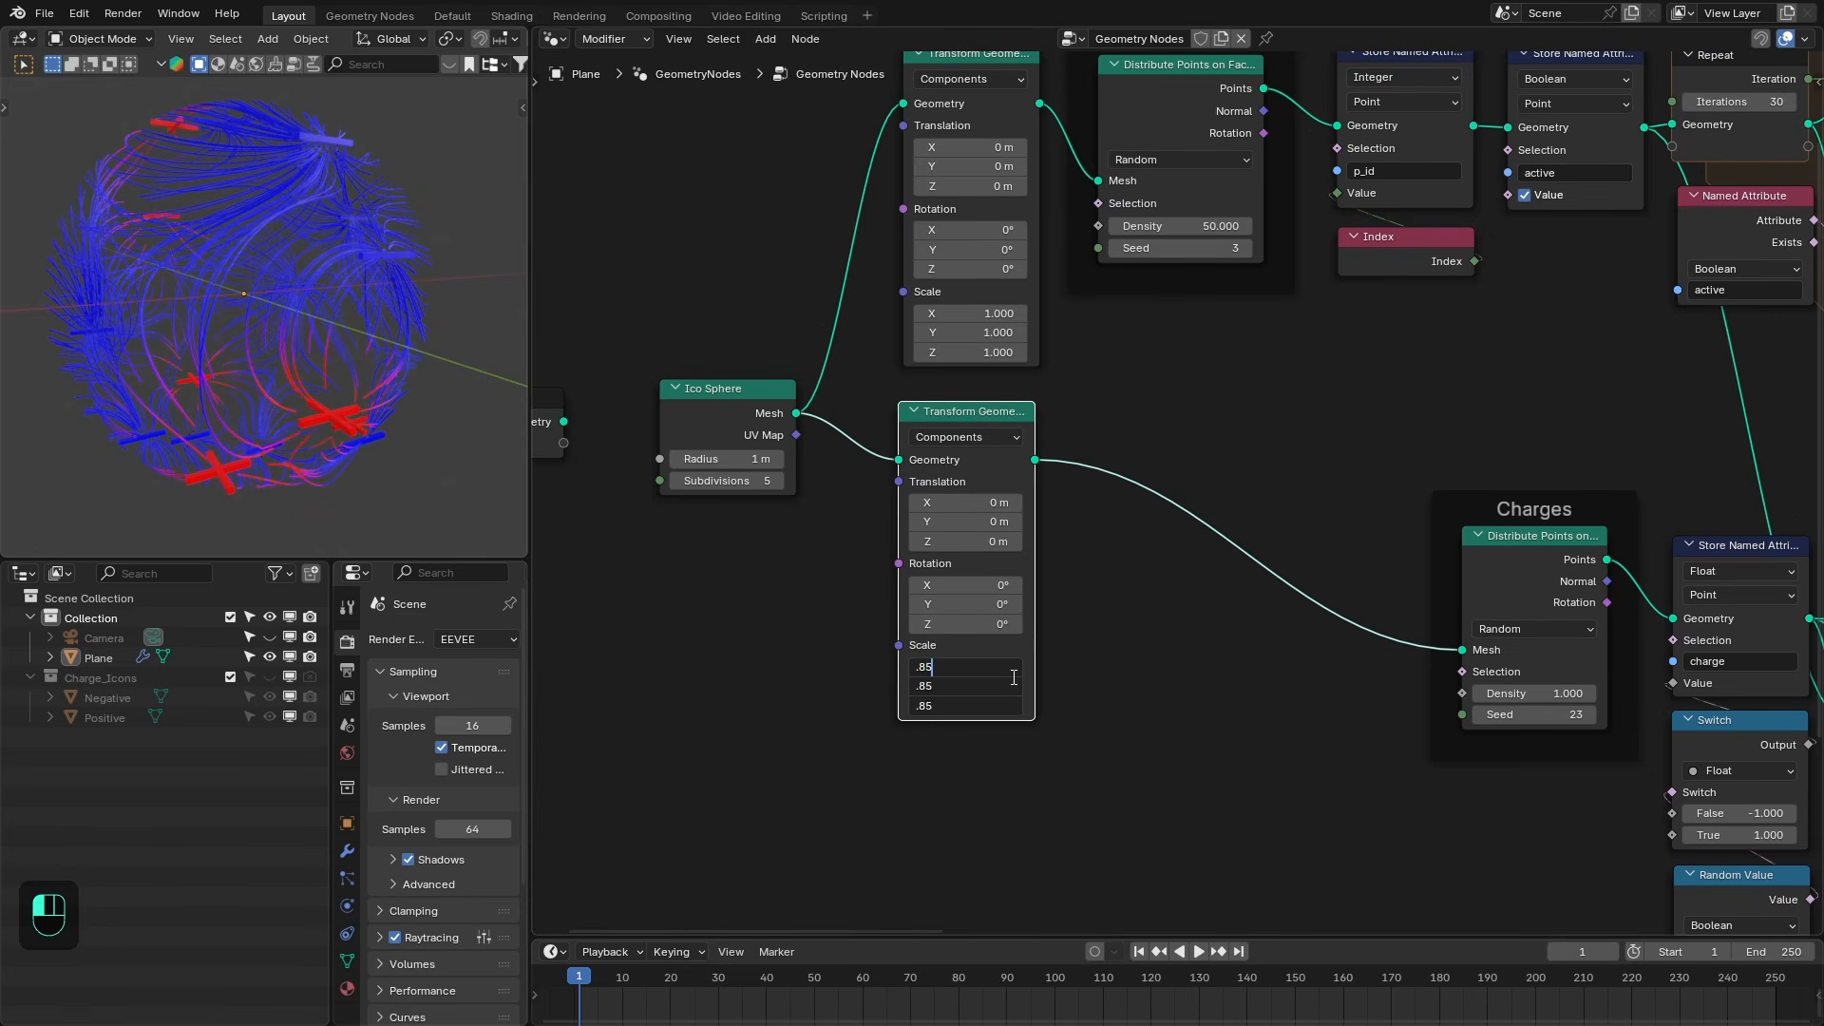
key(Return)
scroll(174, 340, down, 2)
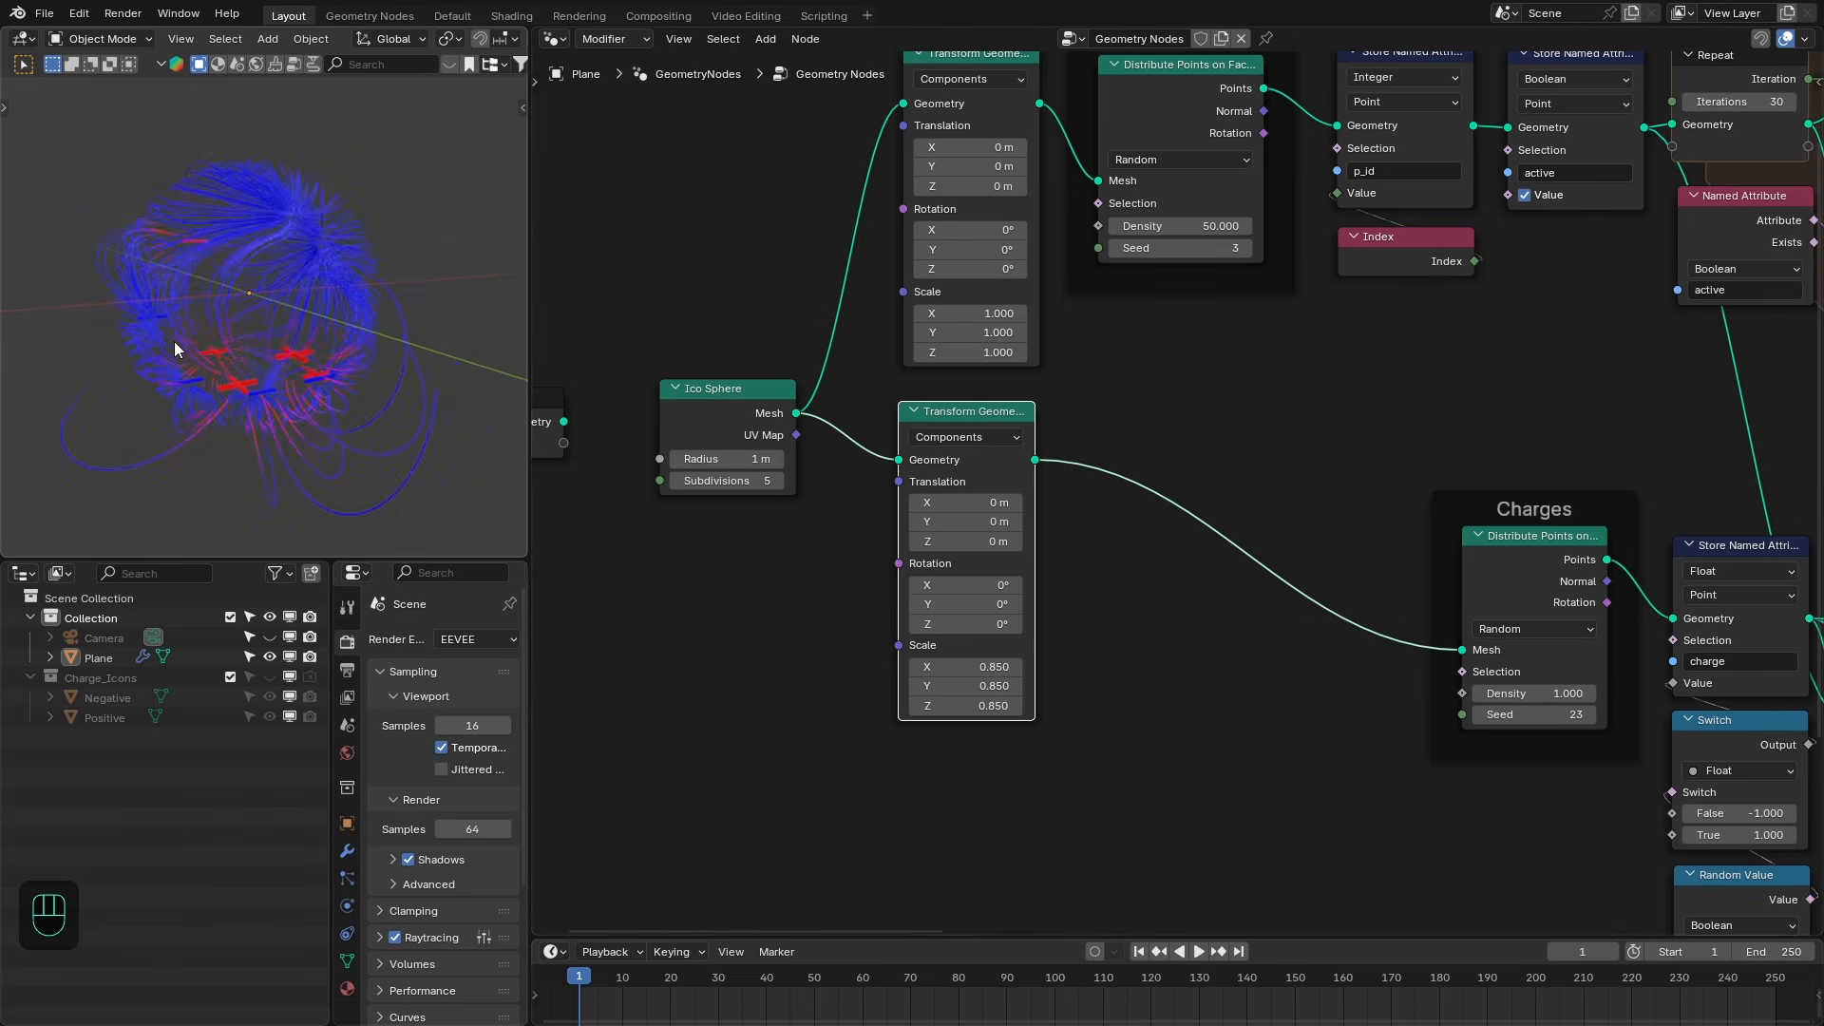
- Examine the charges and colored field lines in the viewport under different shading modes and inspect the Color Ramp colors
mouse_move(174, 340)
middle_down()
mouse_move(333, 364)
mouse_move(217, 363)
mouse_move(243, 456)
mouse_move(262, 297)
mouse_move(331, 322)
mouse_move(109, 291)
mouse_move(297, 310)
mouse_move(123, 297)
mouse_move(134, 310)
middle_up()
key(z)
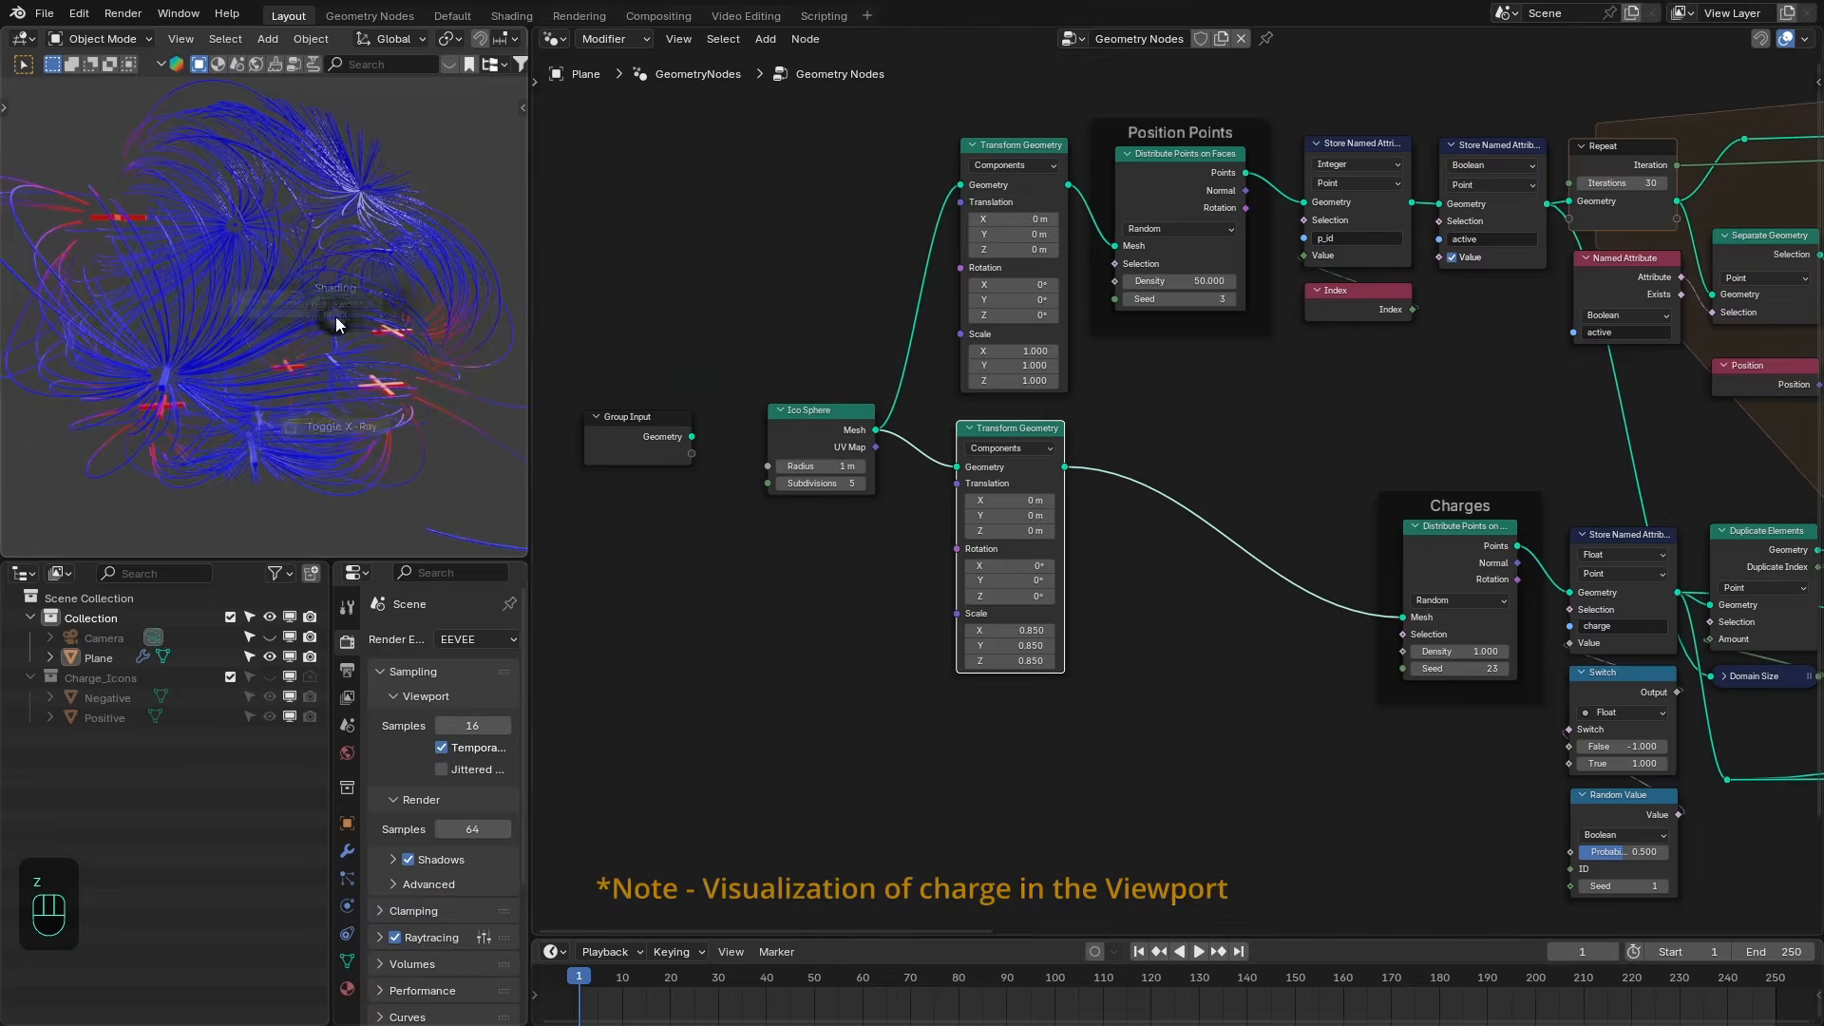
click(98, 326)
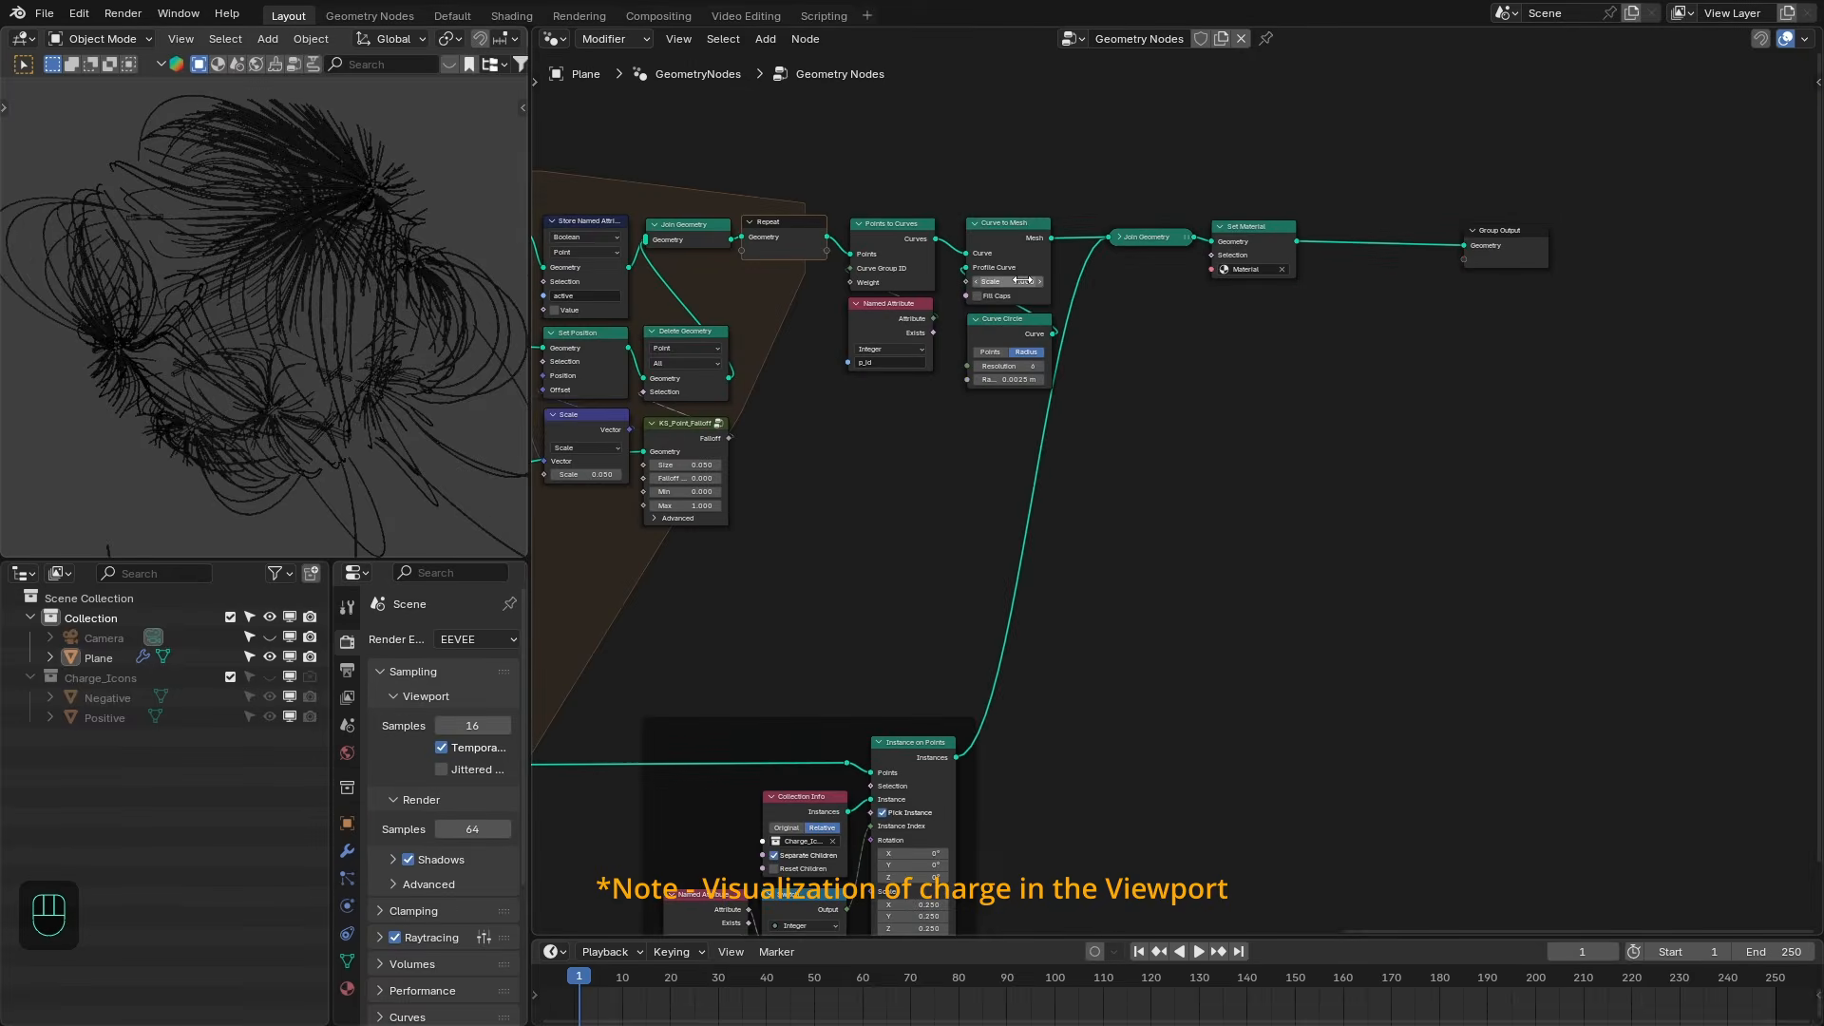
middle_drag(416, 289, 403, 292)
click(390, 311)
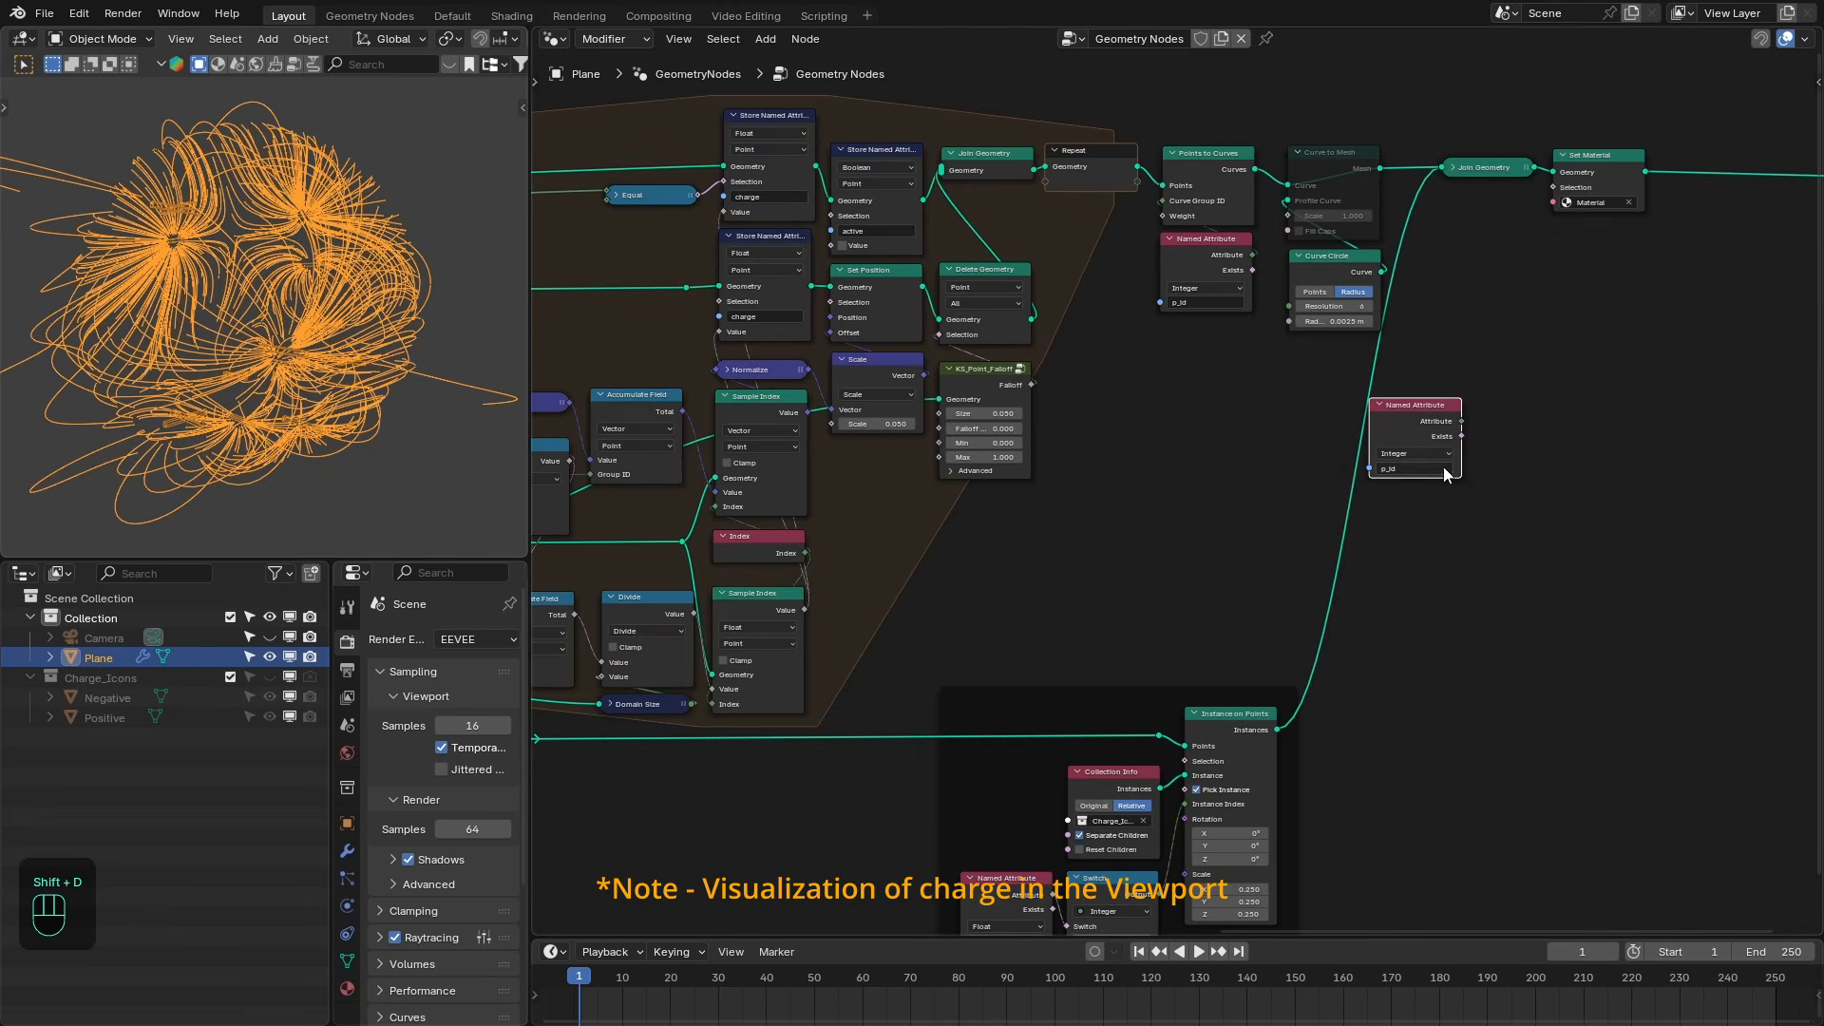
scroll(1431, 462, up, 3)
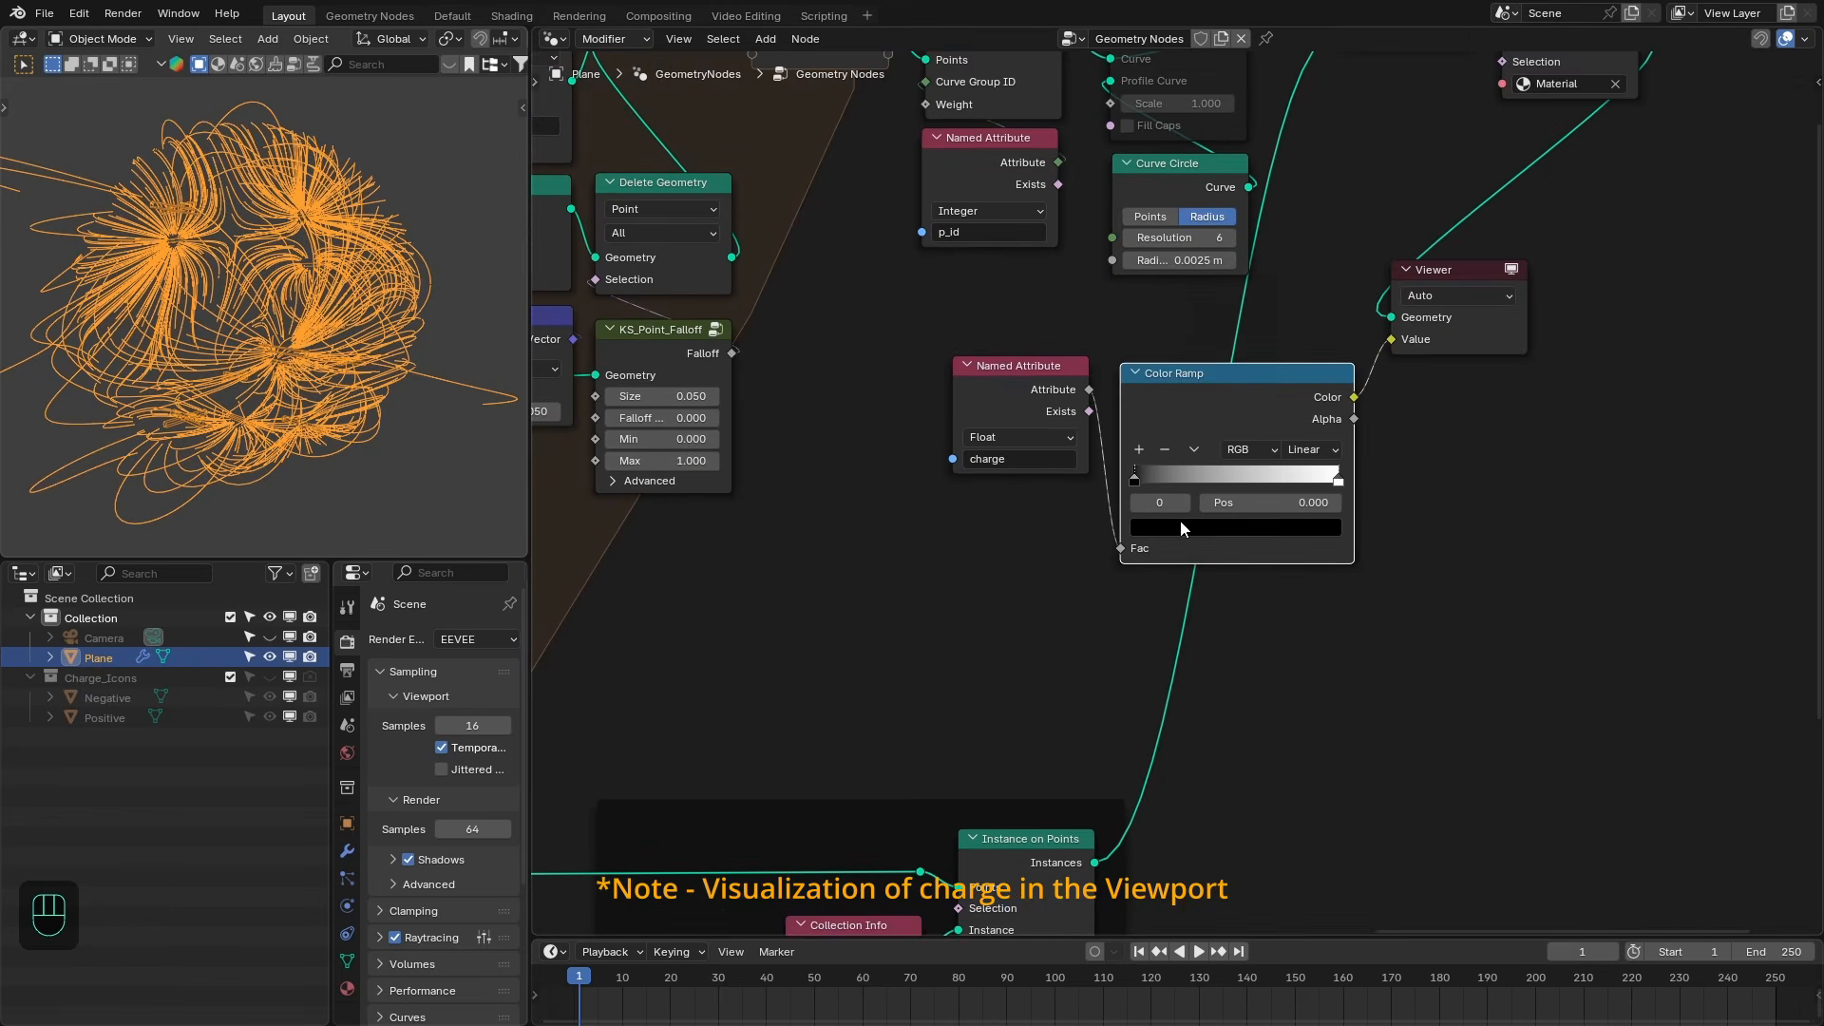
click(1180, 527)
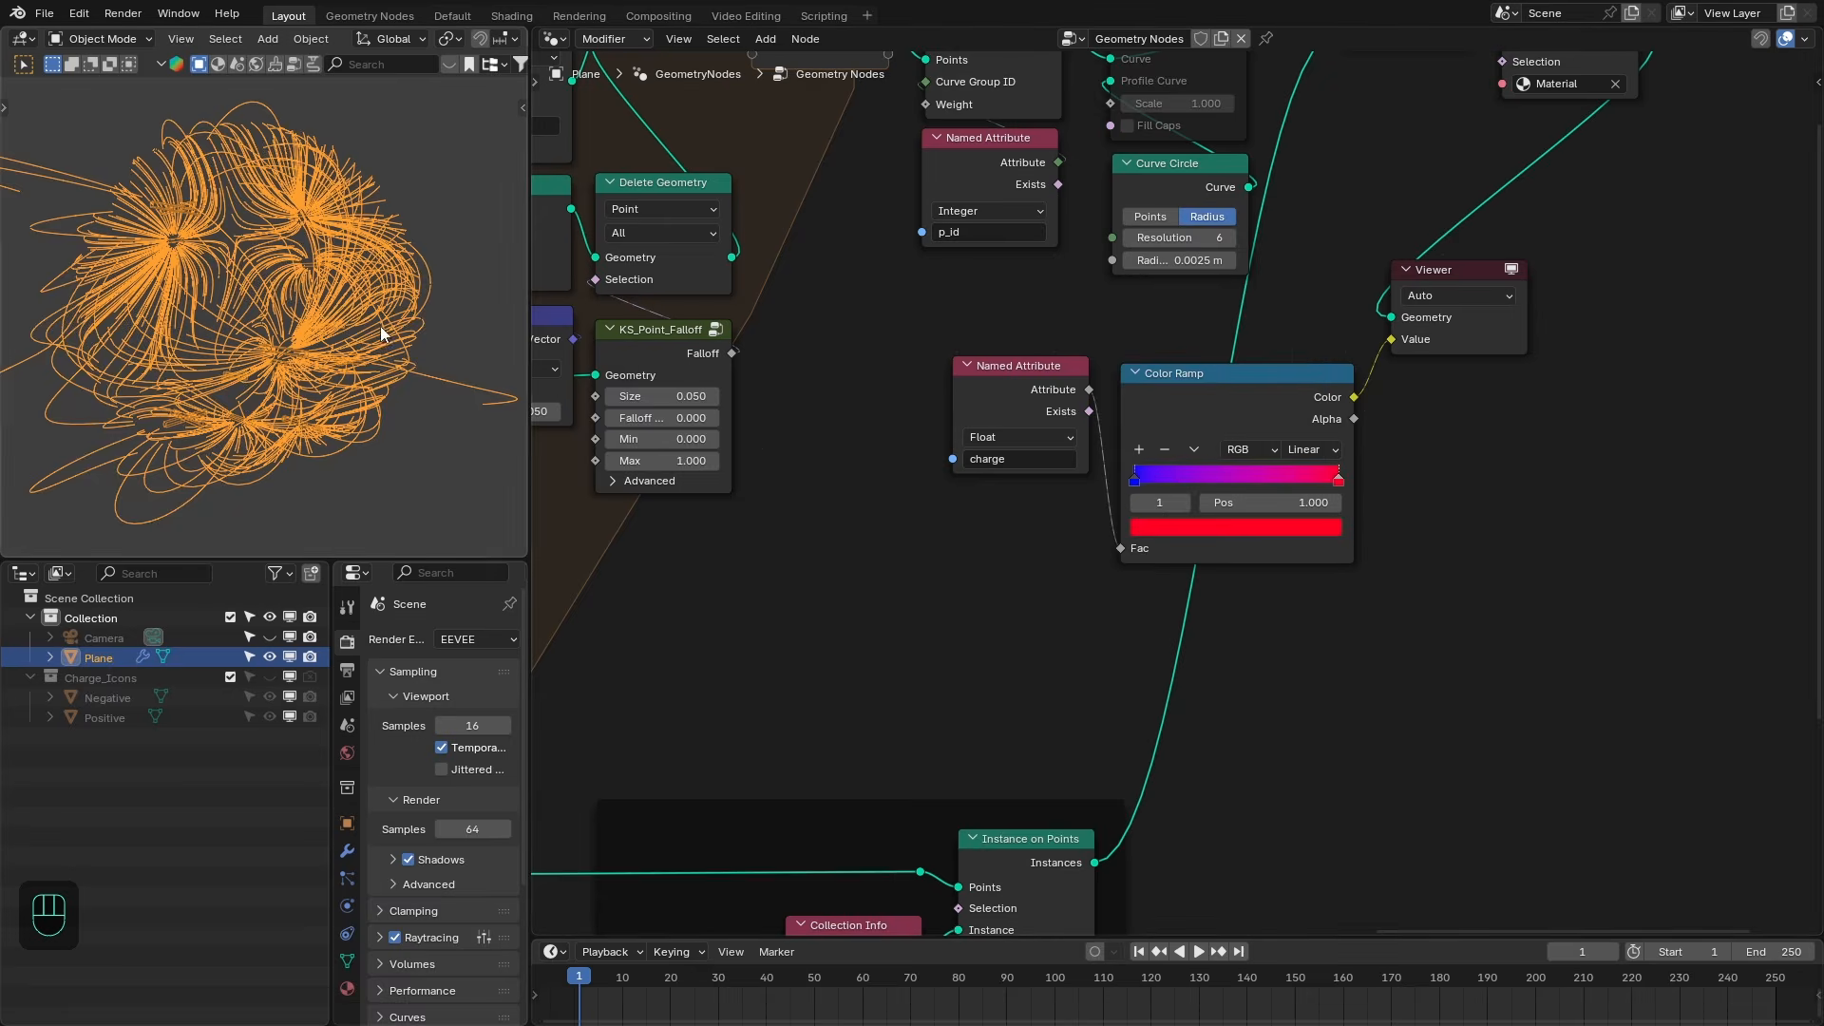
key(alt+a)
key(z)
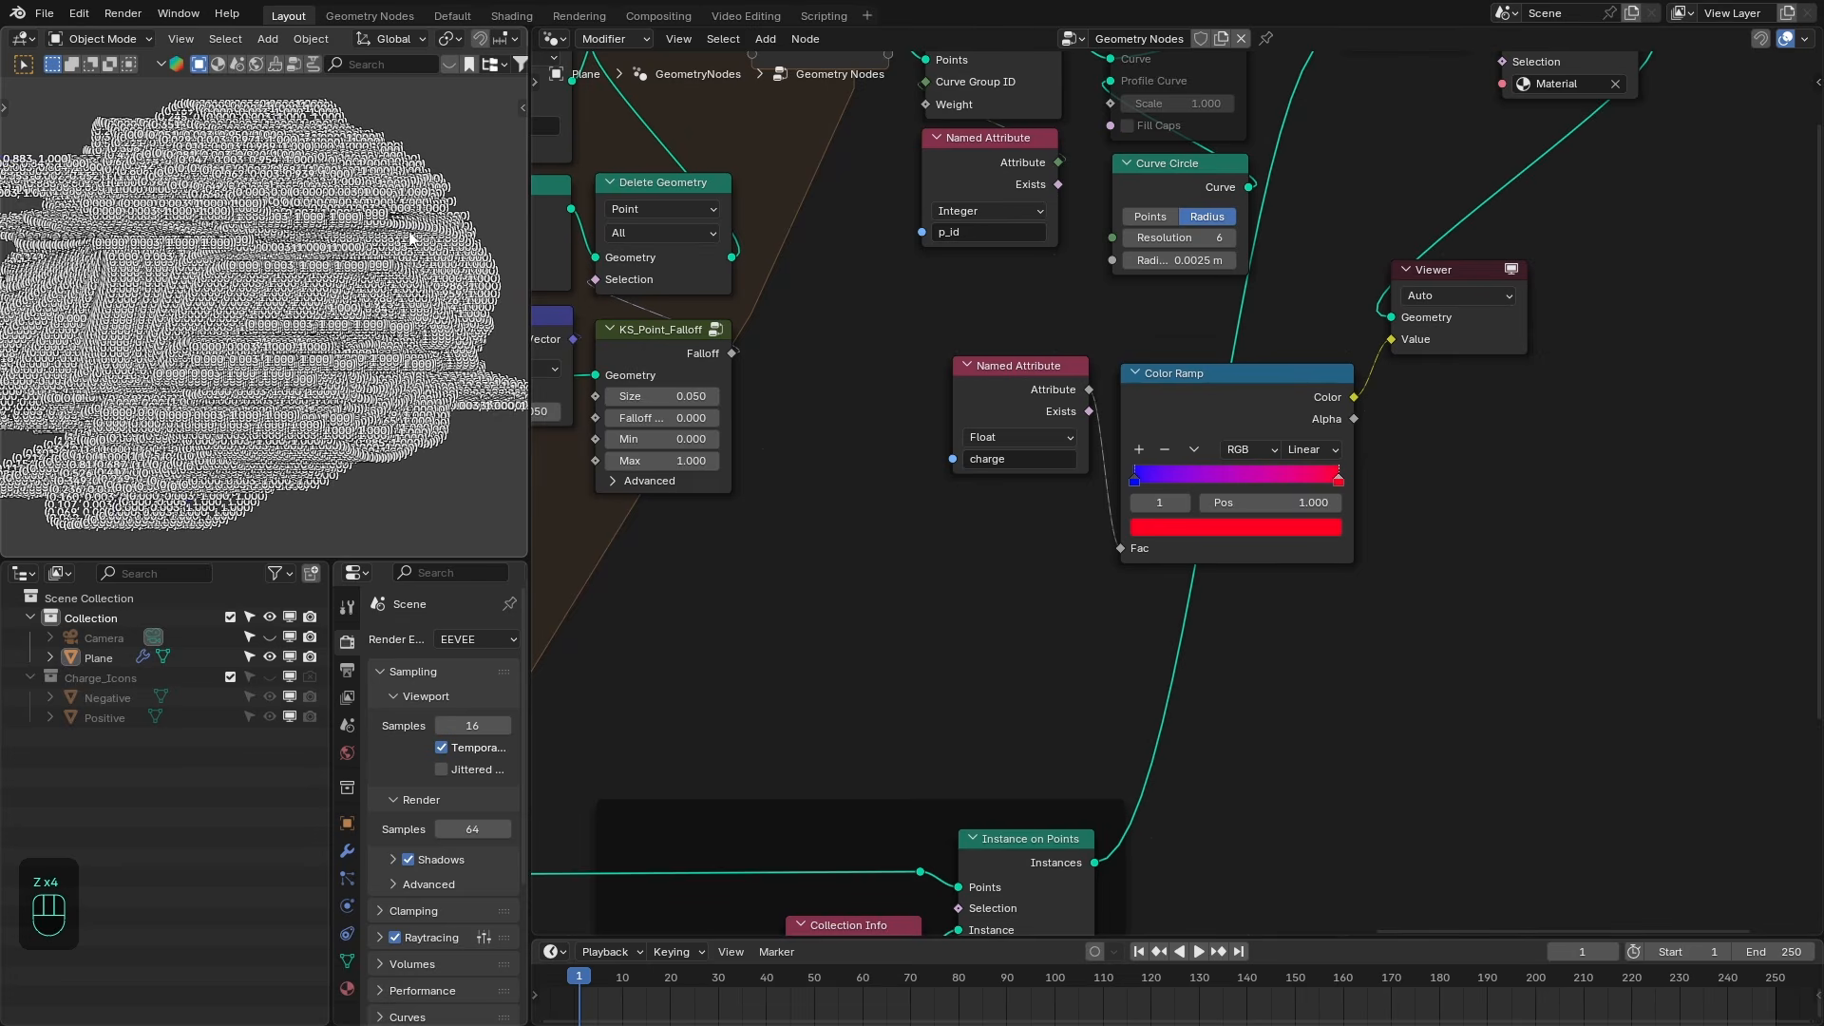
key(z)
middle_drag(390, 271, 418, 309)
drag(1461, 348, 1468, 440)
middle_drag(380, 295, 570, 356)
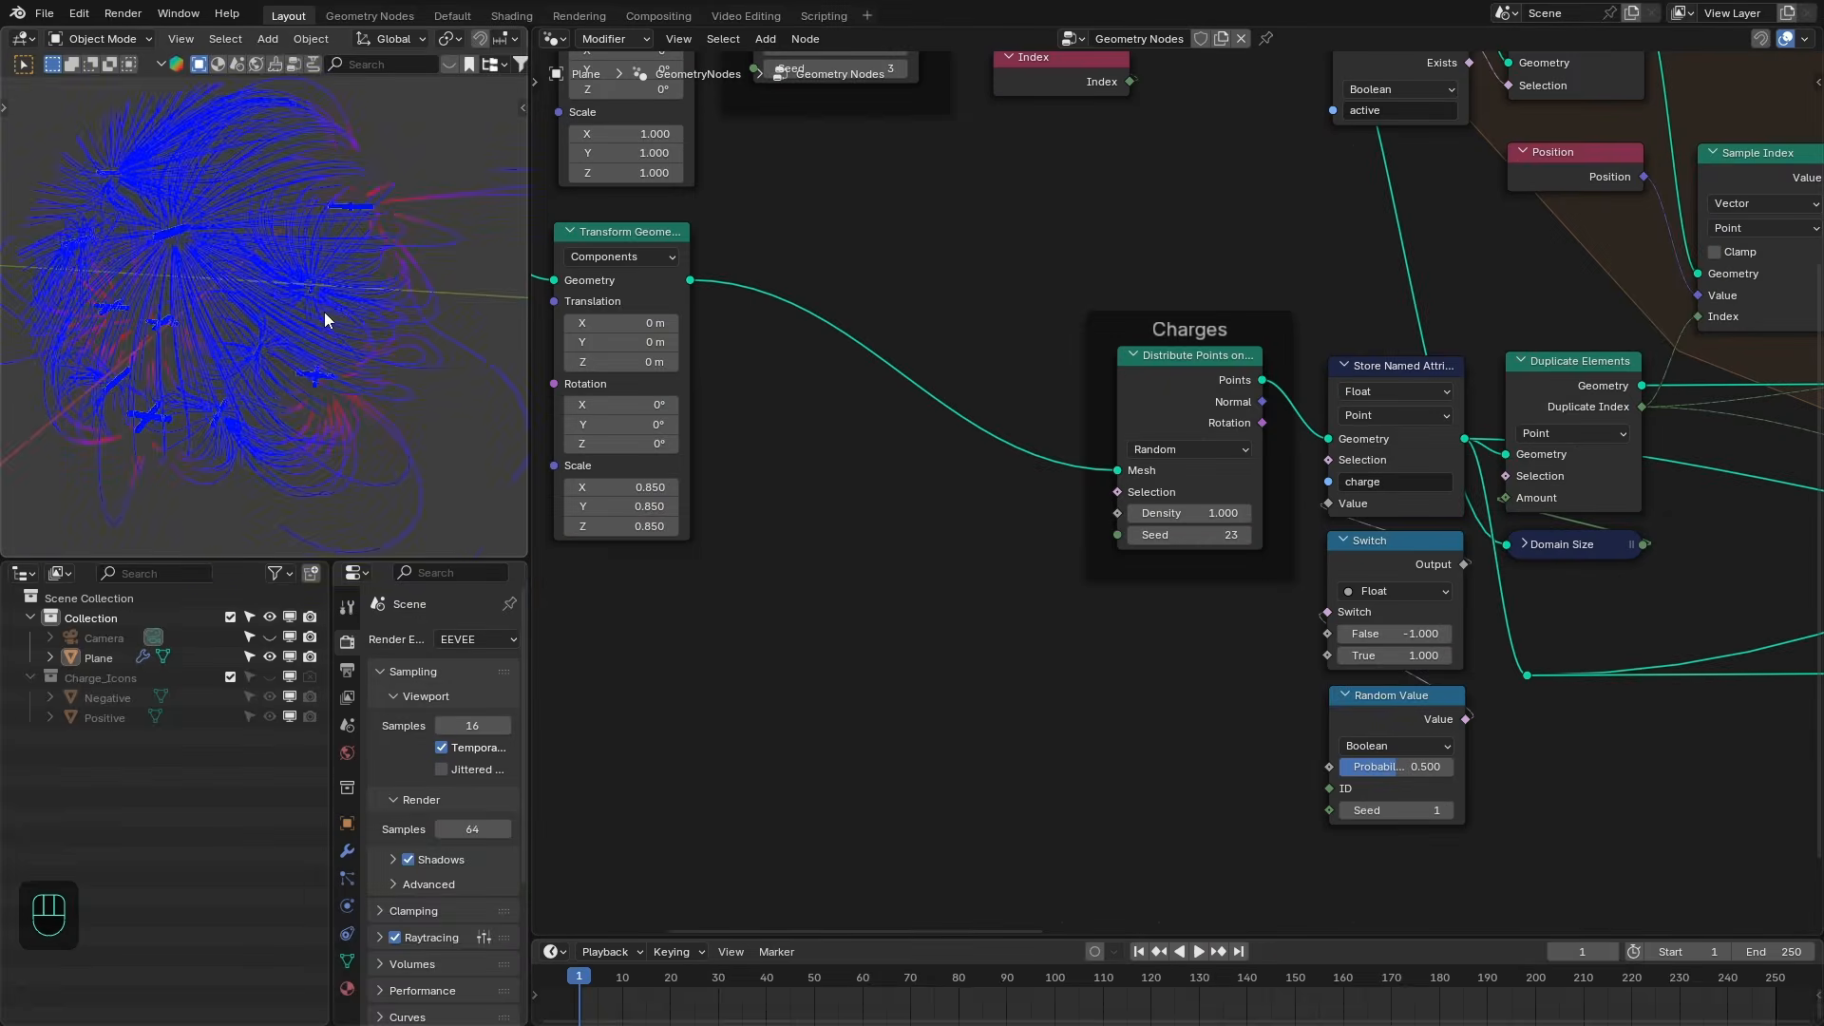
middle_drag(228, 285, 285, 313)
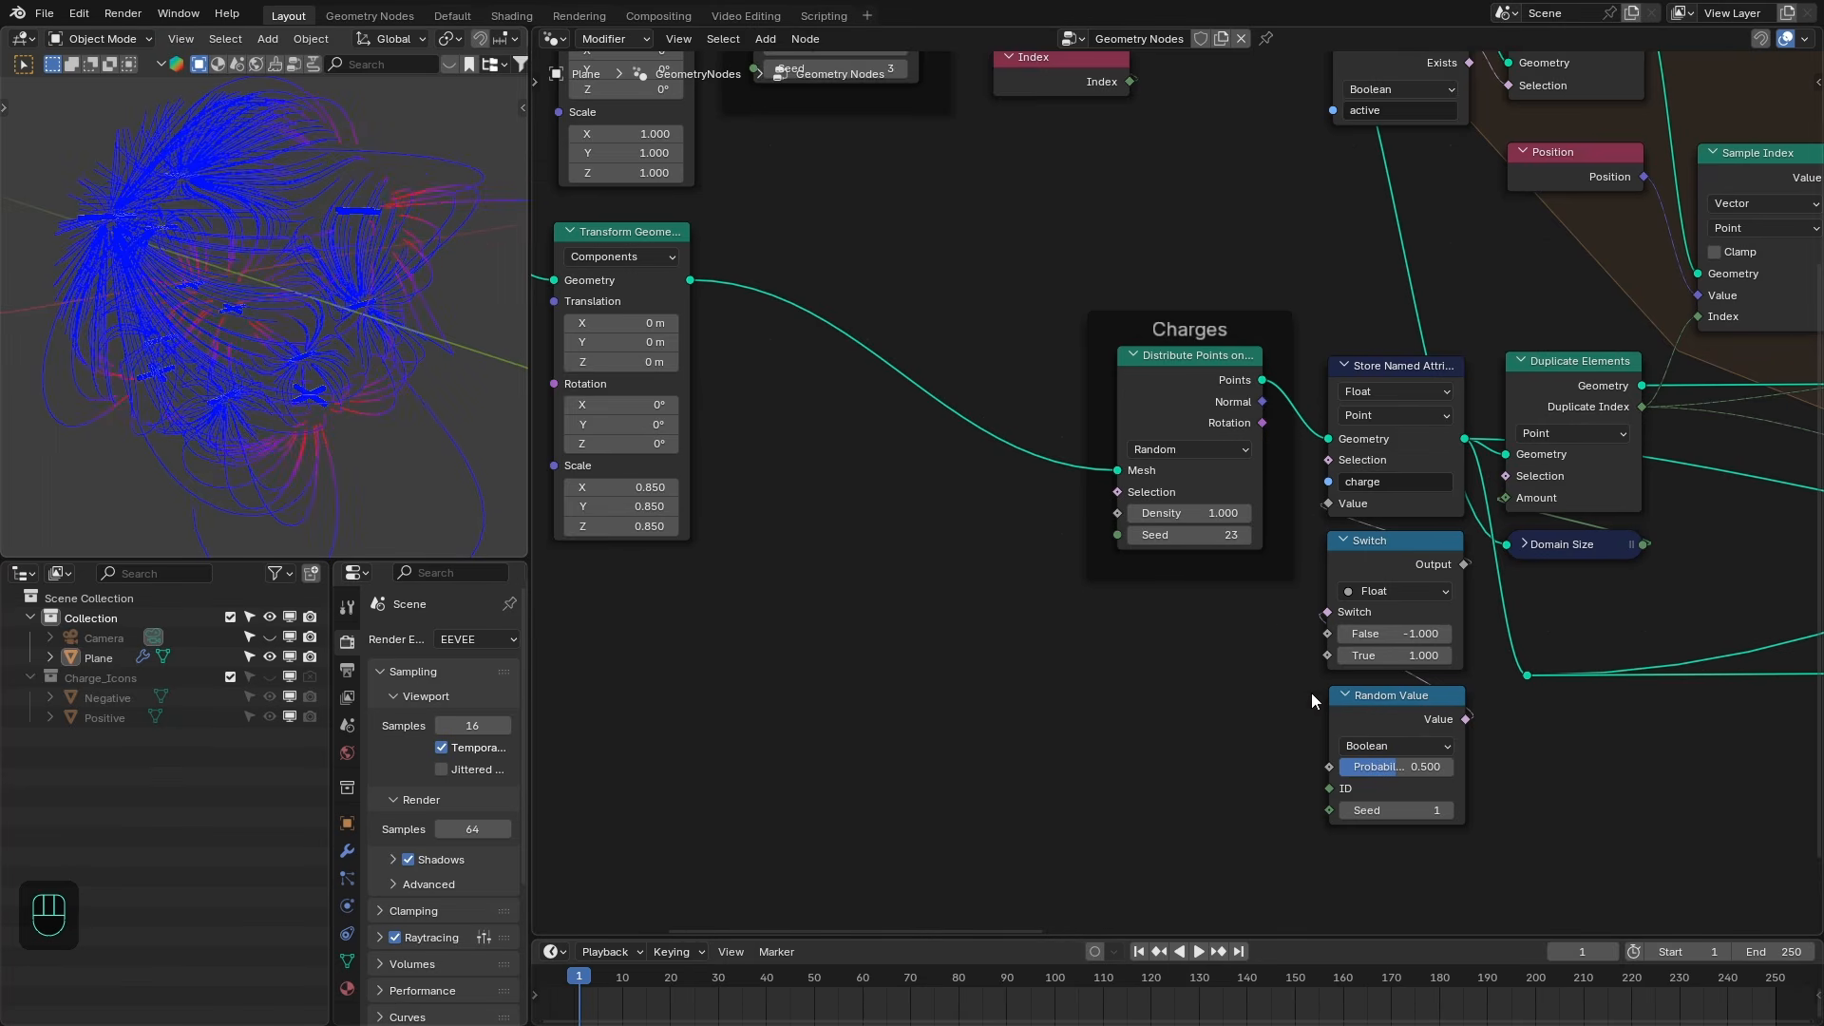
- Insert a Set Position node between the charges' Distribute Points on Faces and the charge Store Named Attribute
middle_drag(1311, 693, 1314, 658)
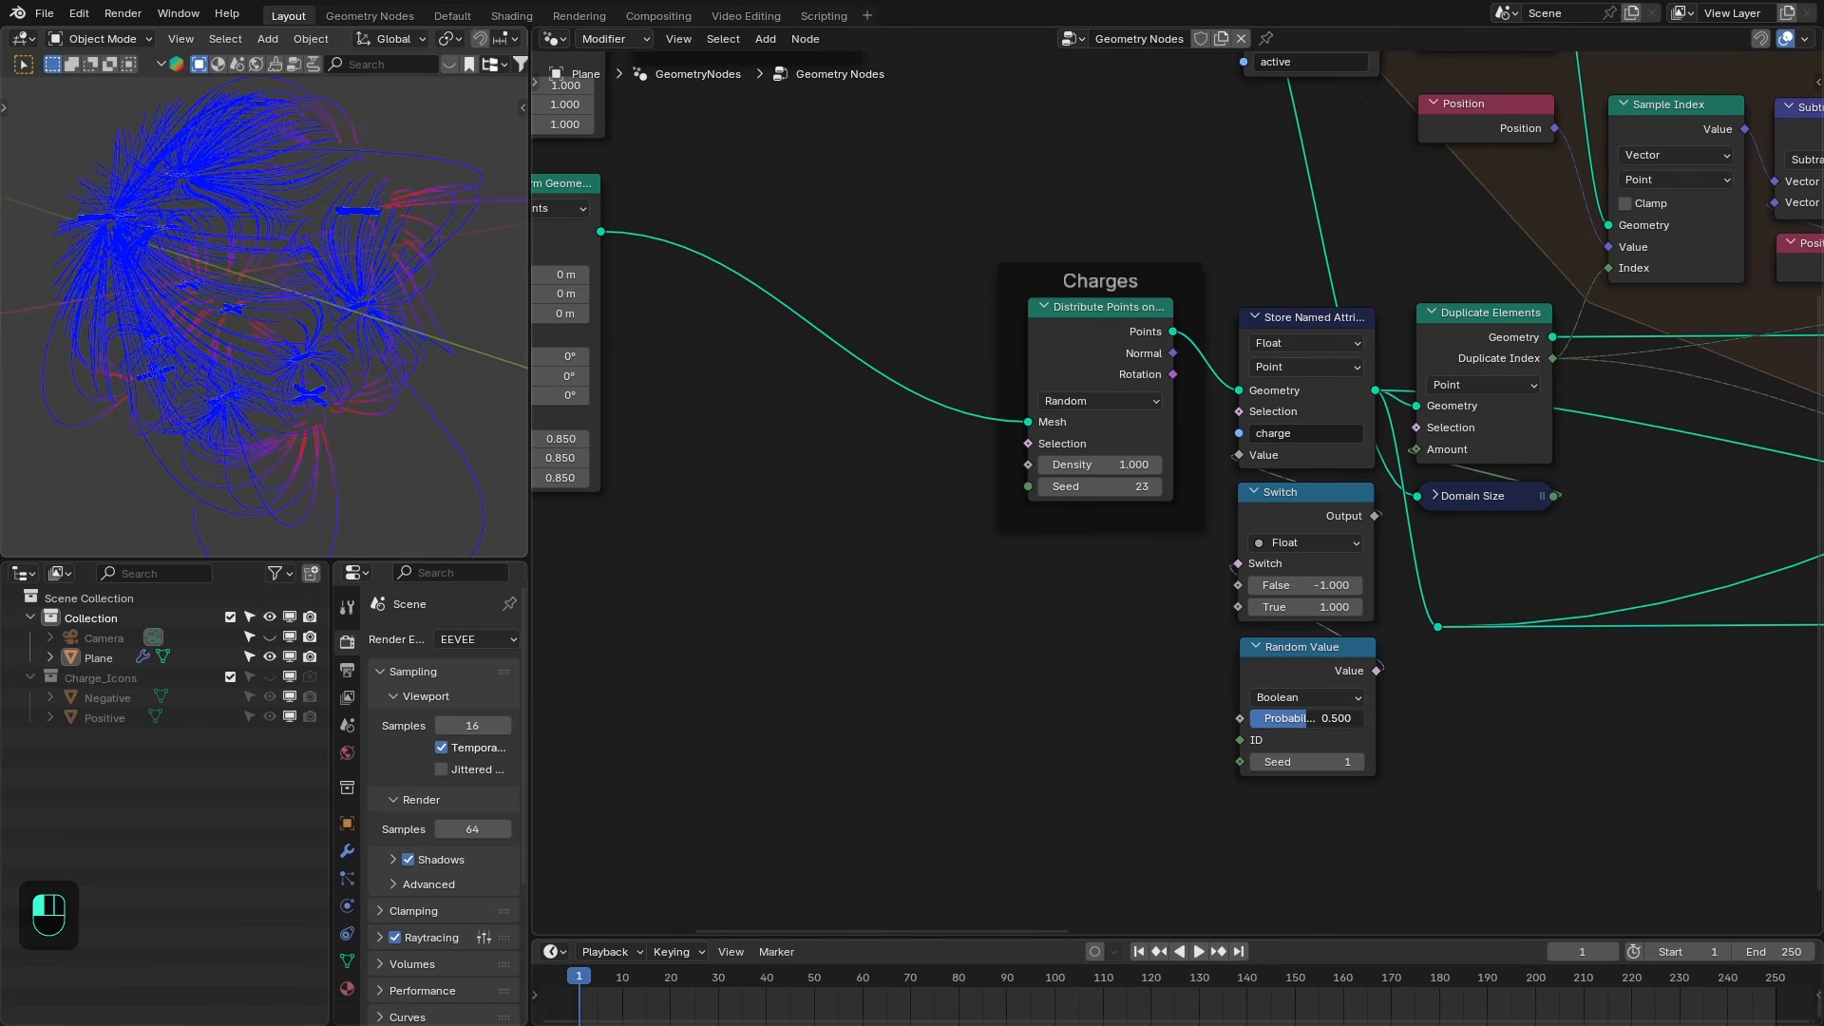
drag(1306, 719, 1355, 718)
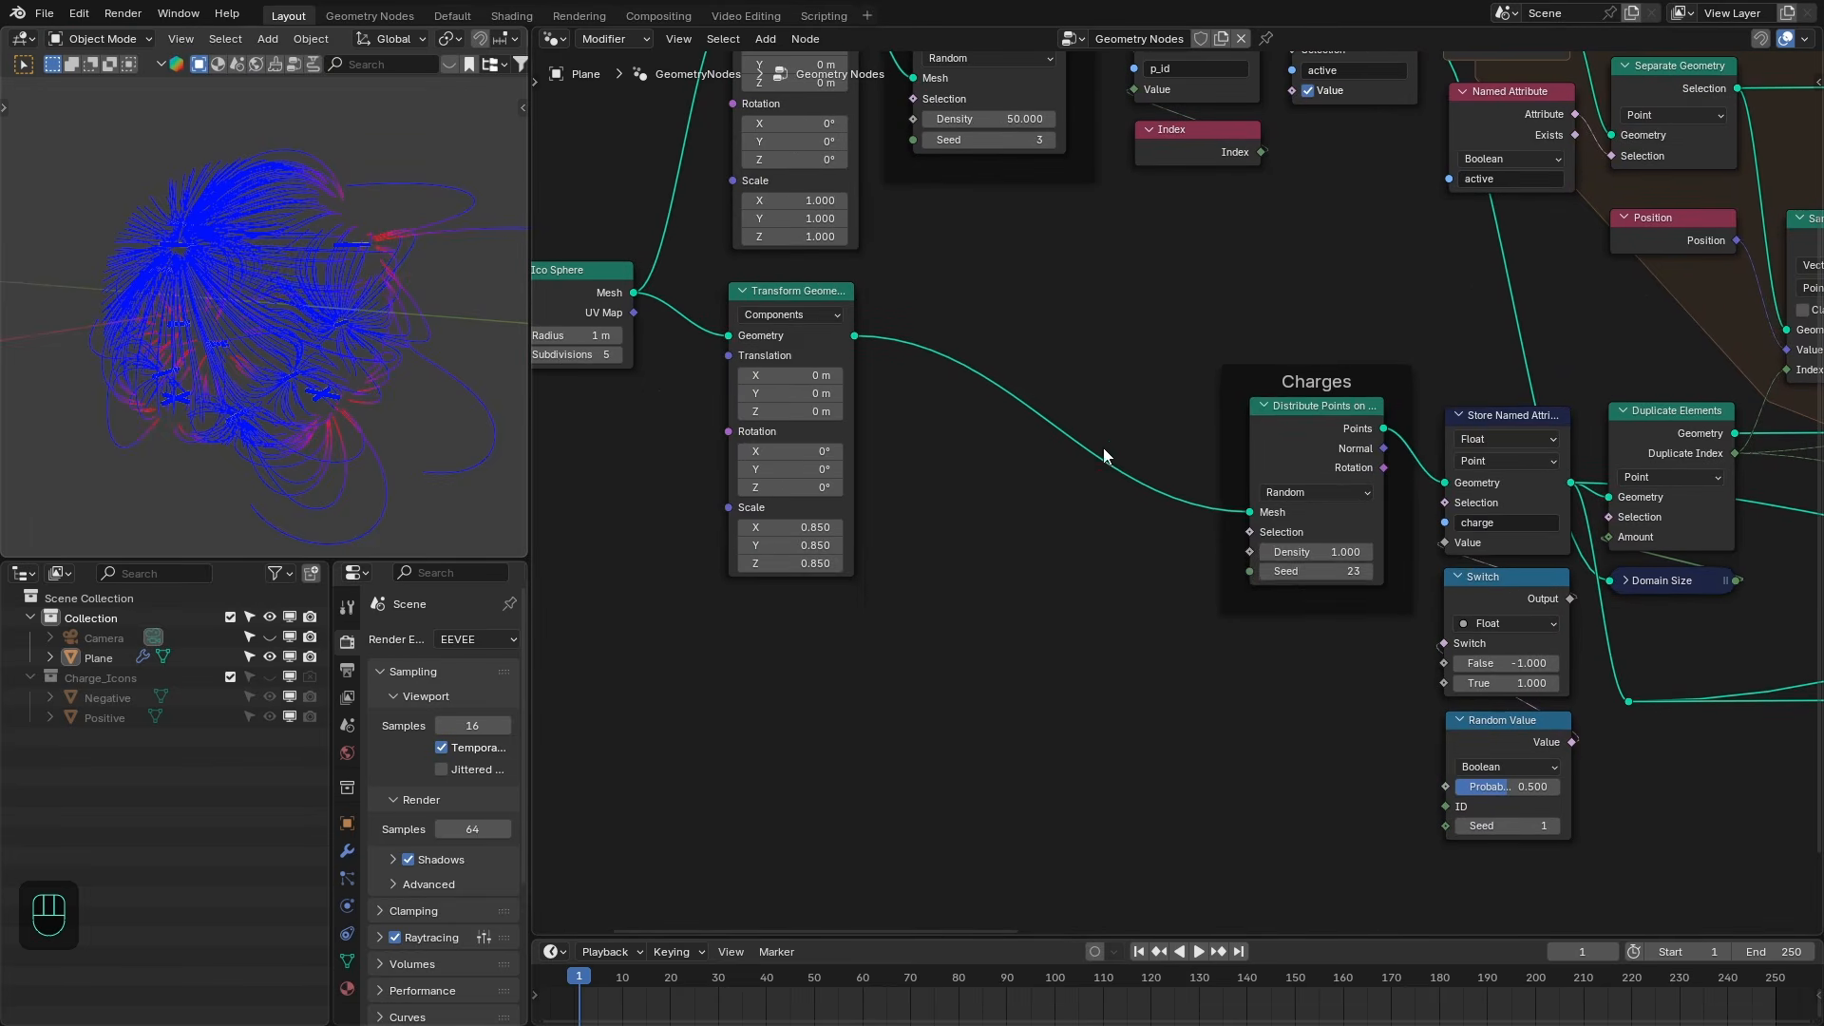
key(shift+a)
click(1011, 405)
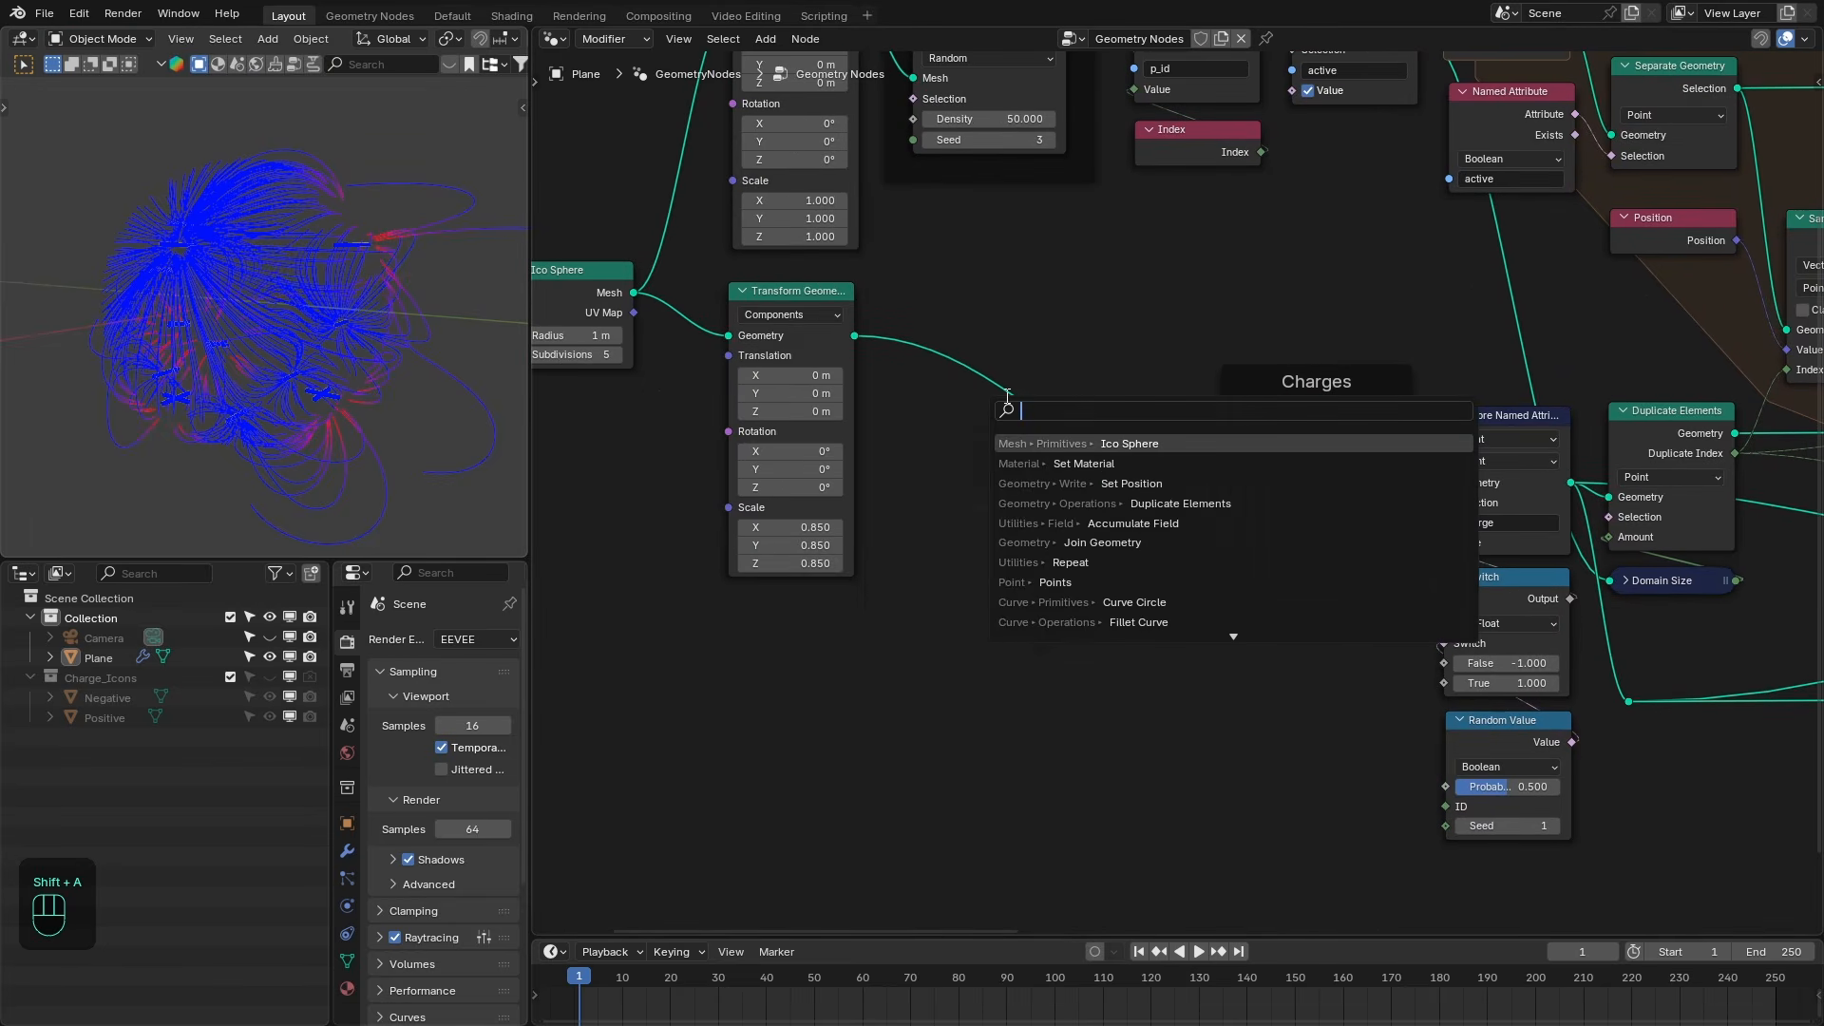
text(set pos)
key(Return)
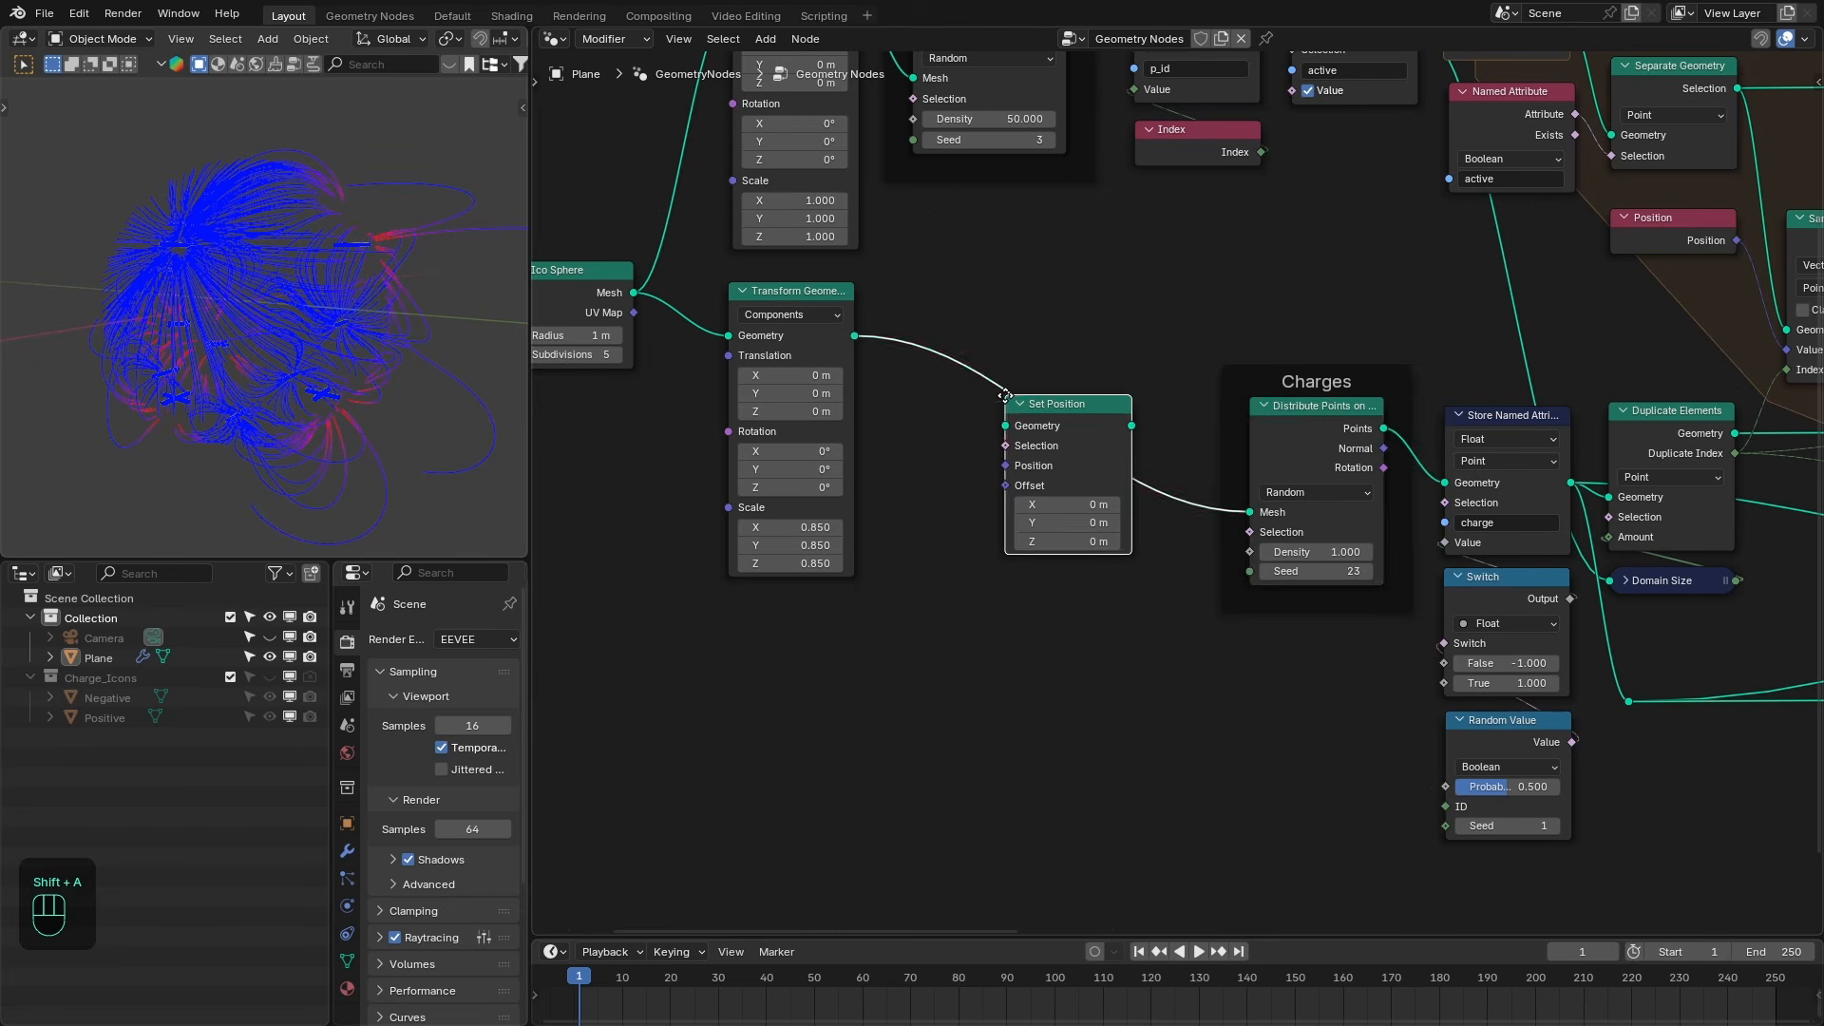
click(1005, 607)
drag(1323, 416, 1064, 425)
drag(1075, 617, 1315, 443)
drag(1077, 426, 1131, 428)
- Add a KS_Wiggle_Falloff node to the Set Position offset with Speed 0.002 and Amplitude 0.1
drag(1248, 503, 1287, 613)
text(wigg)
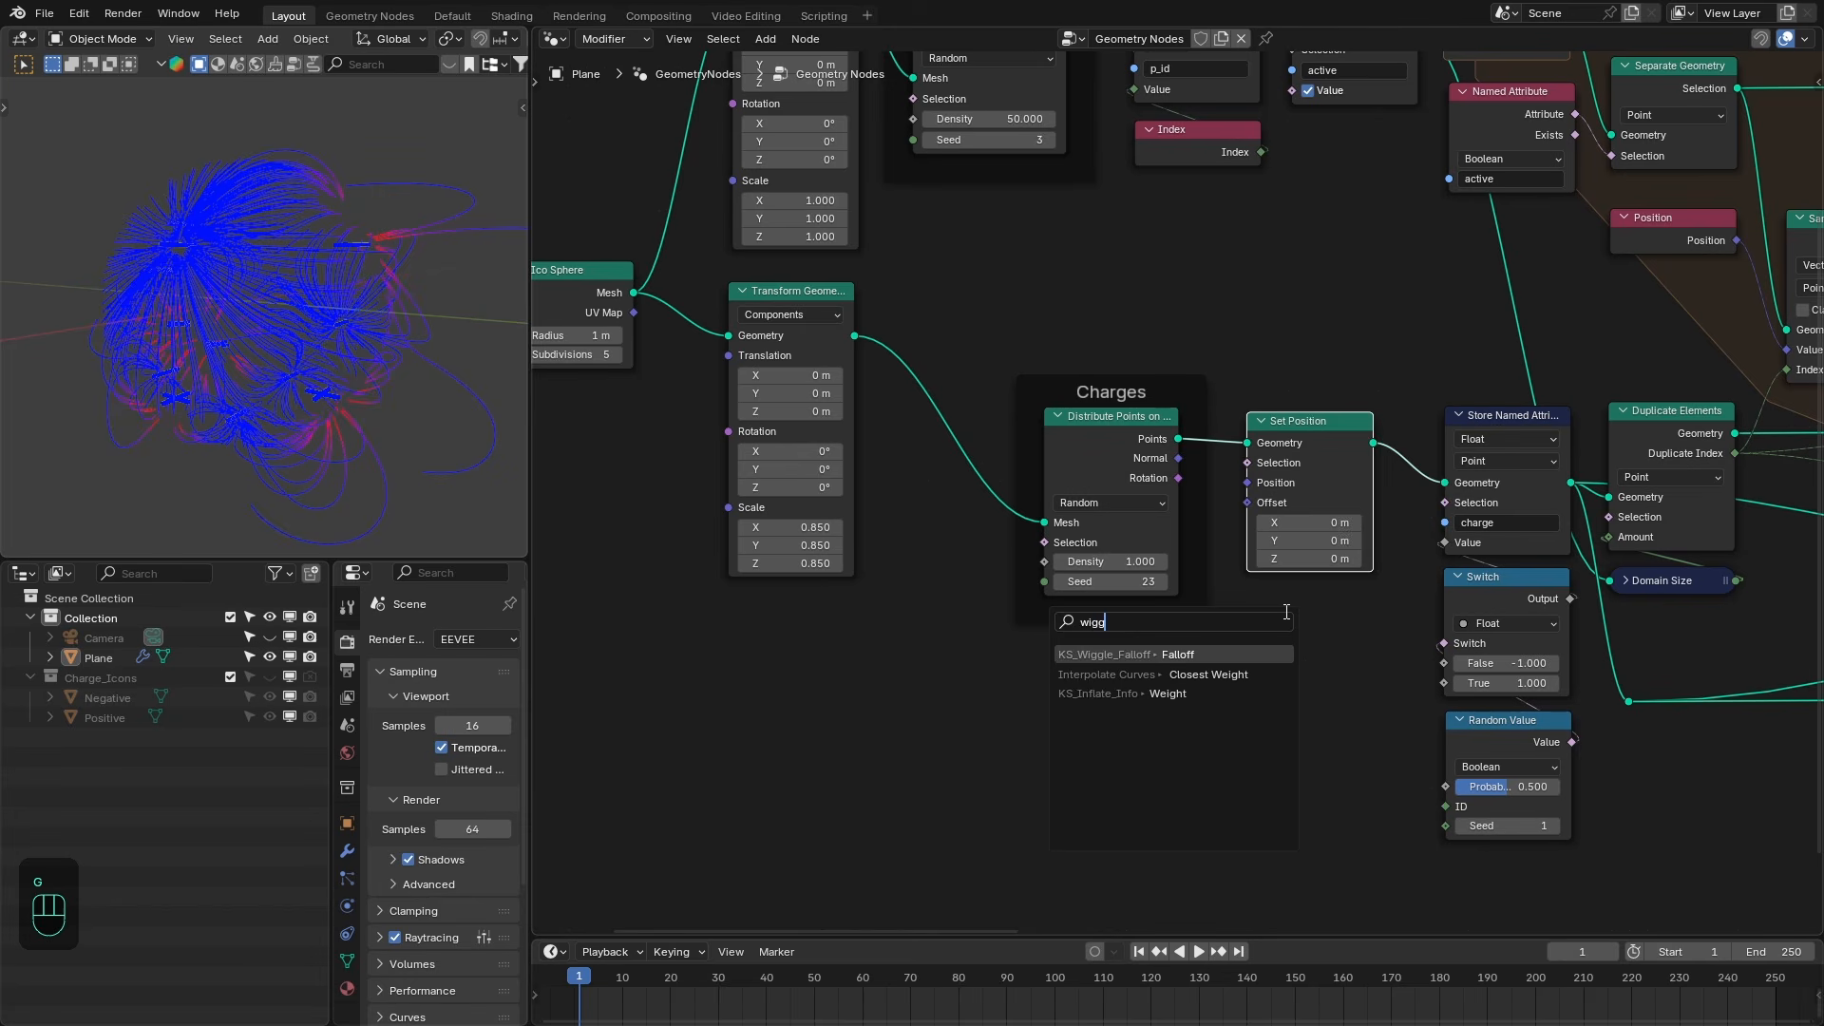
key(Return)
click(1316, 603)
click(1322, 608)
text(0.00)
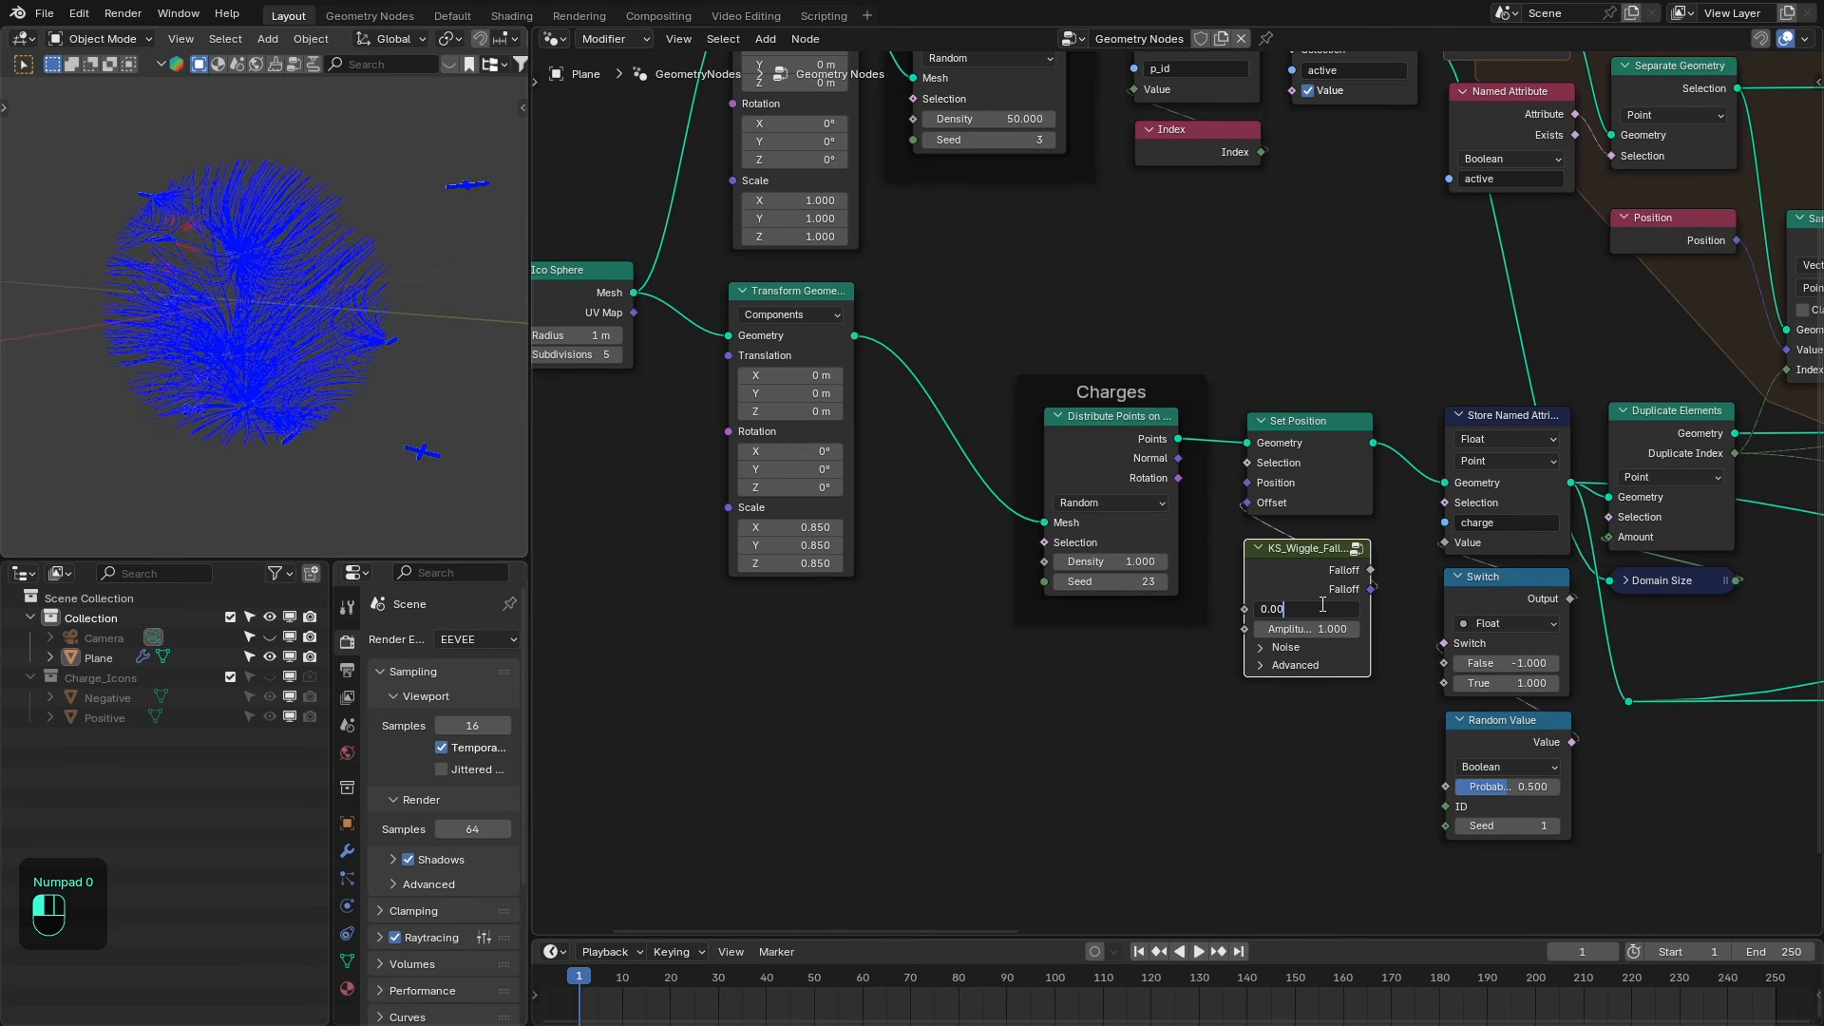
text(2)
key(Tab)
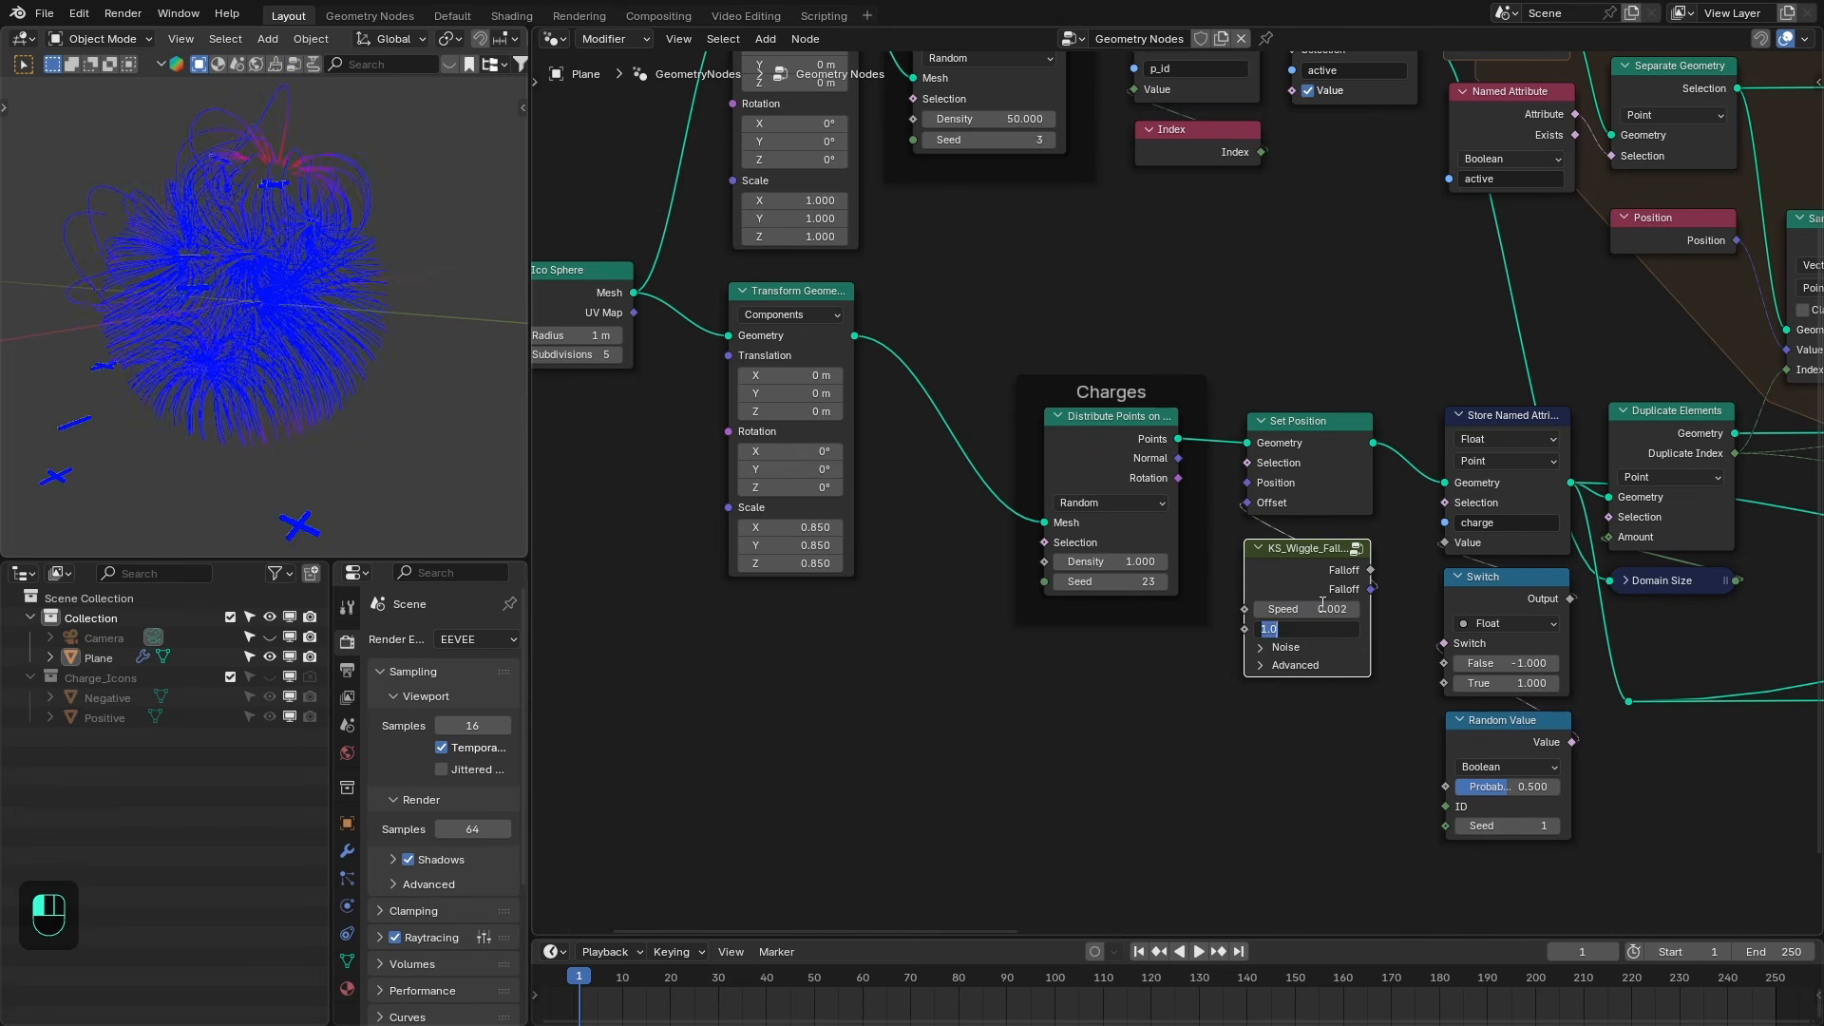
text(0.1)
key(Return)
- Play the animation in the maximized viewport and orbit to watch the moving charges and field lines
key(shift+Left)
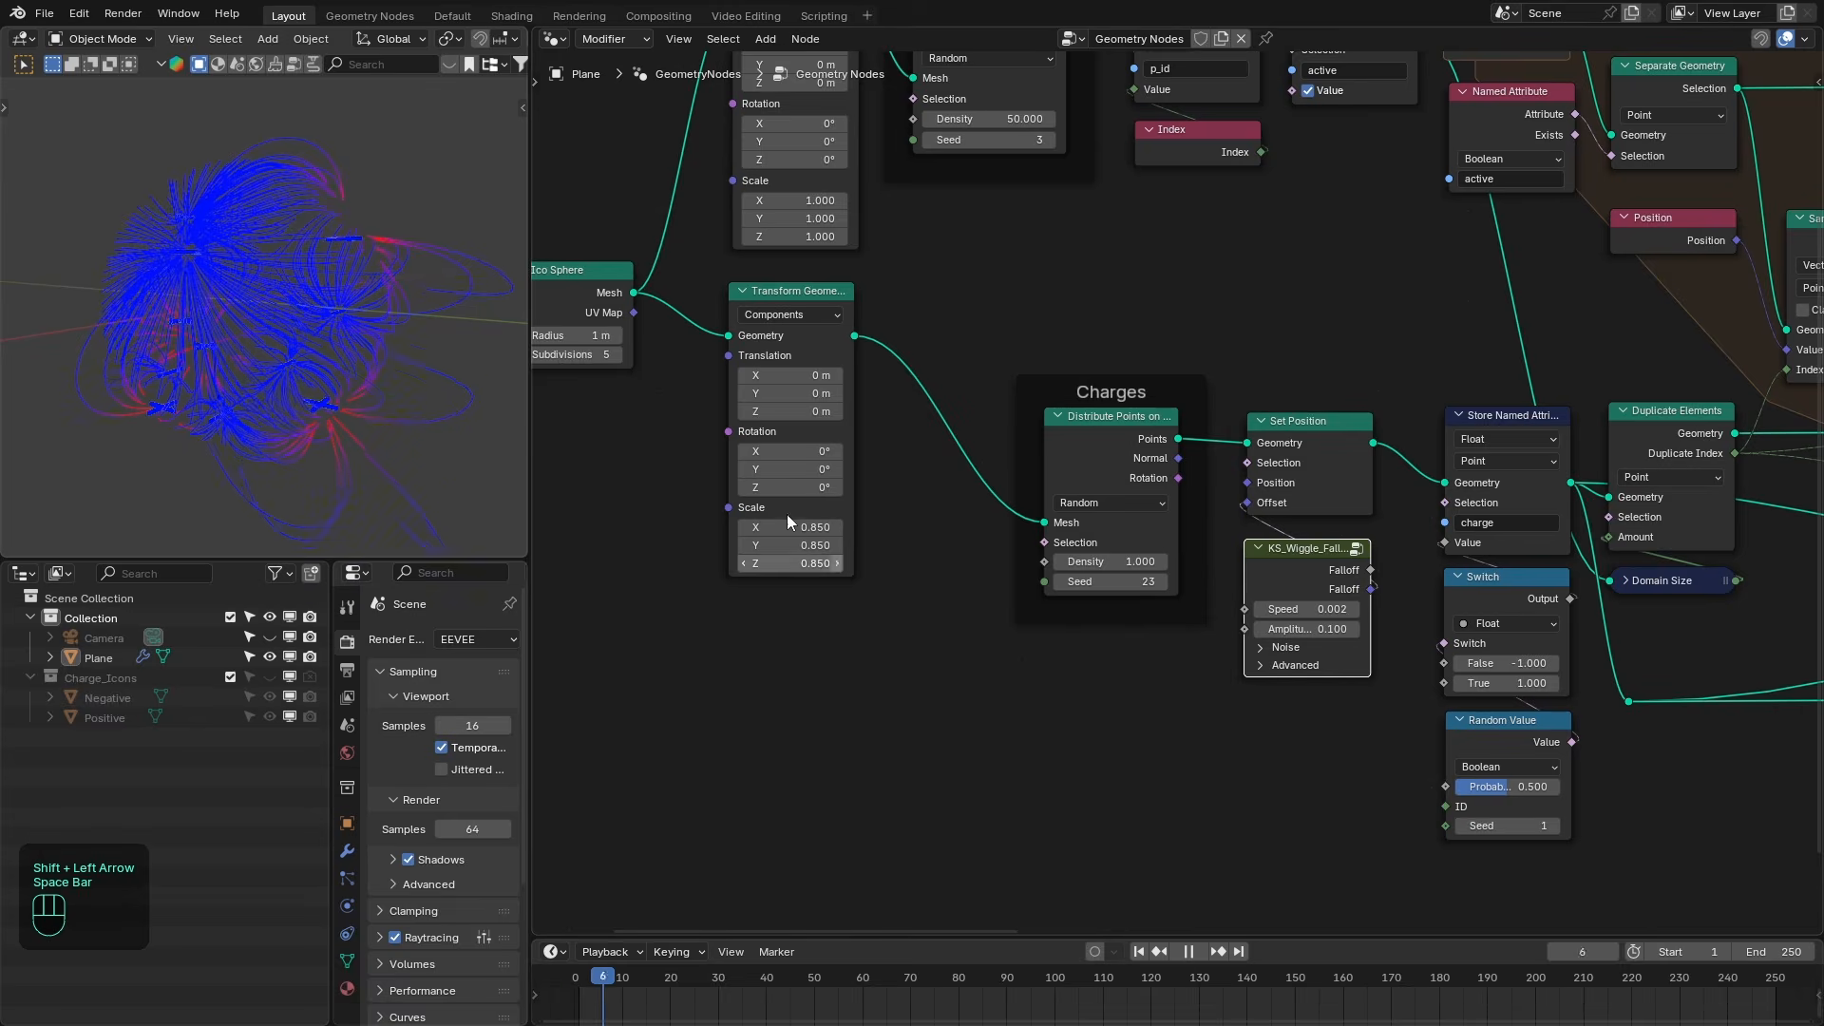
key(ctrl+space)
scroll(395, 407, down, 4)
middle_drag(396, 407, 993, 714)
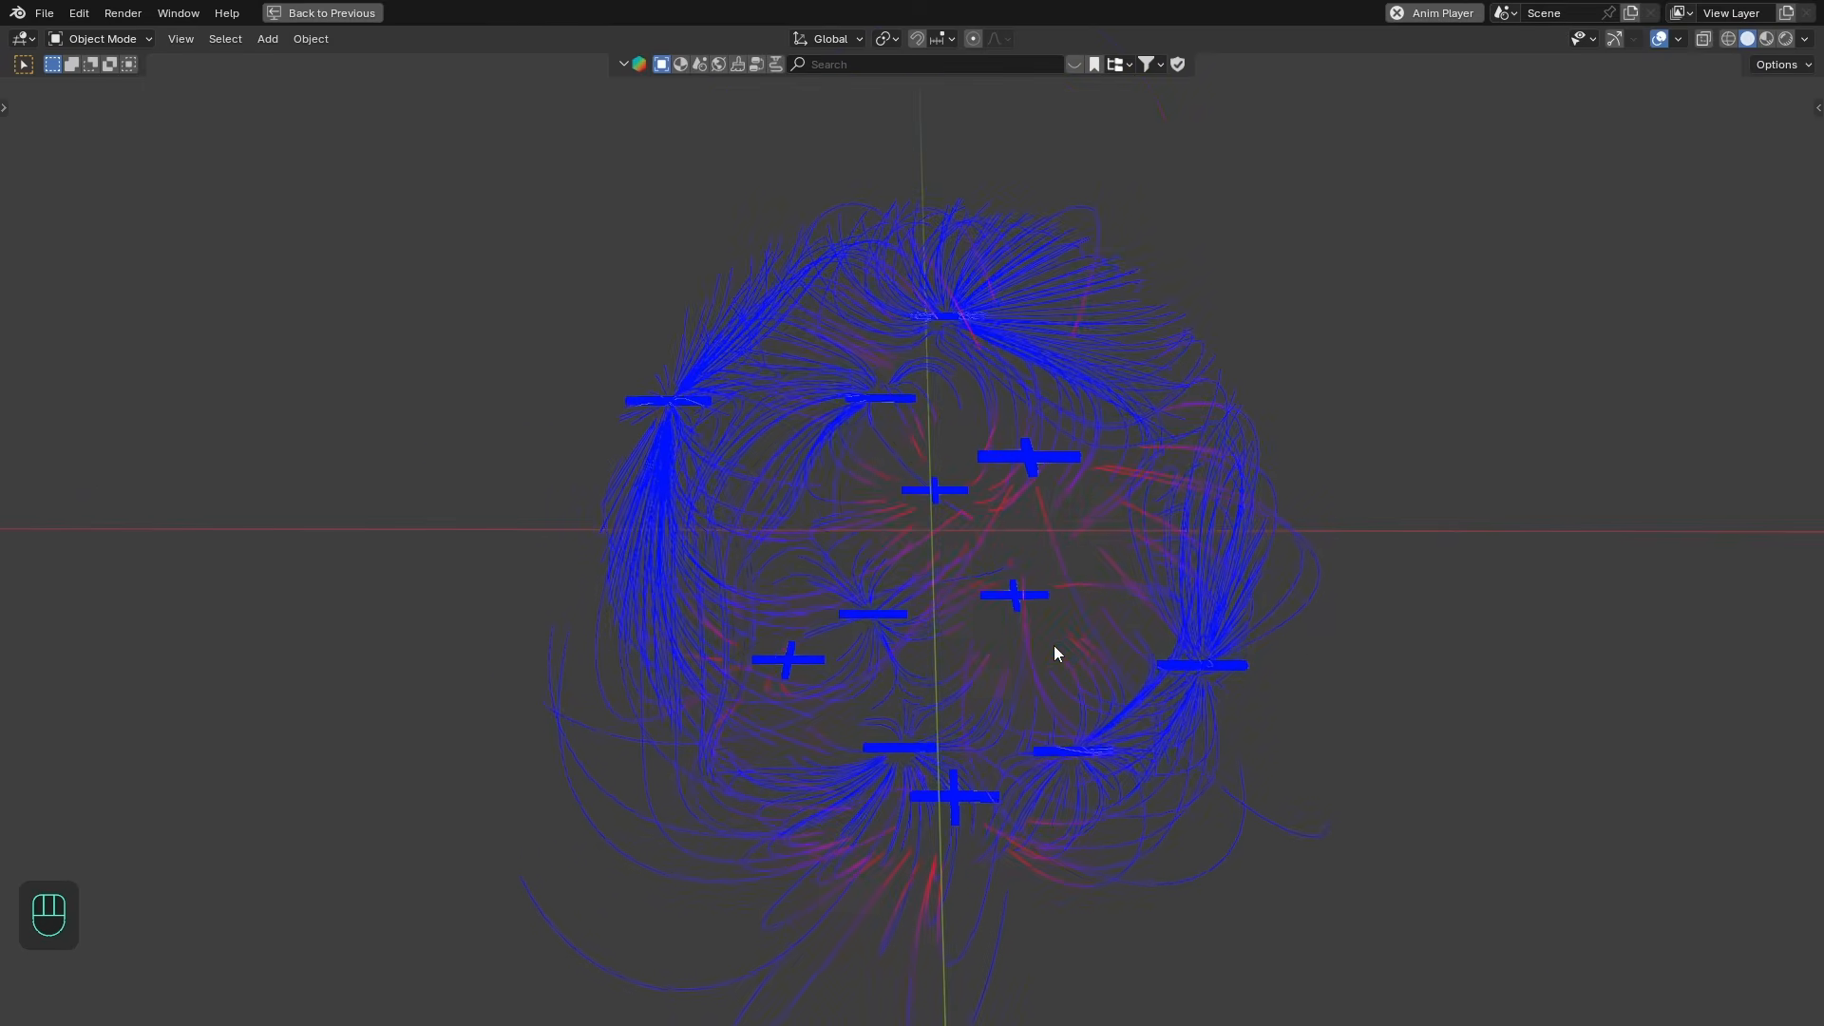
middle_drag(1059, 652, 1173, 583)
key(ctrl+alt+space)
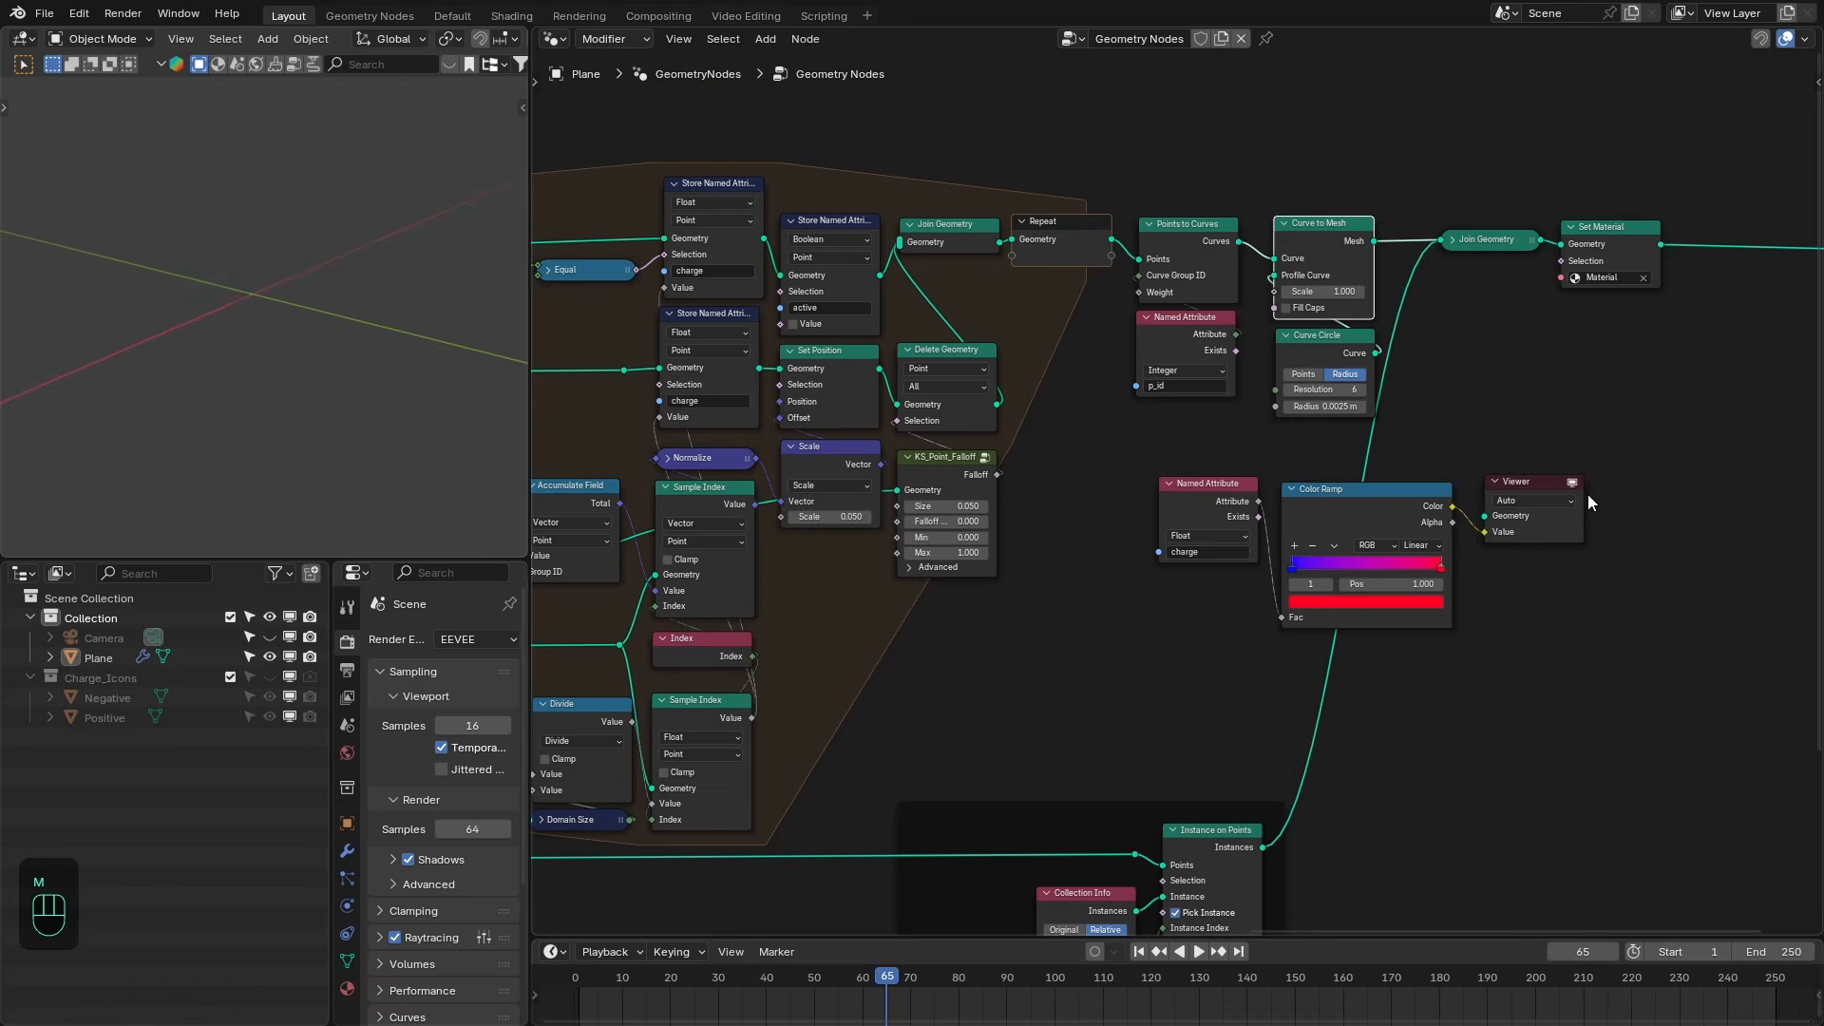
key(ctrl+space)
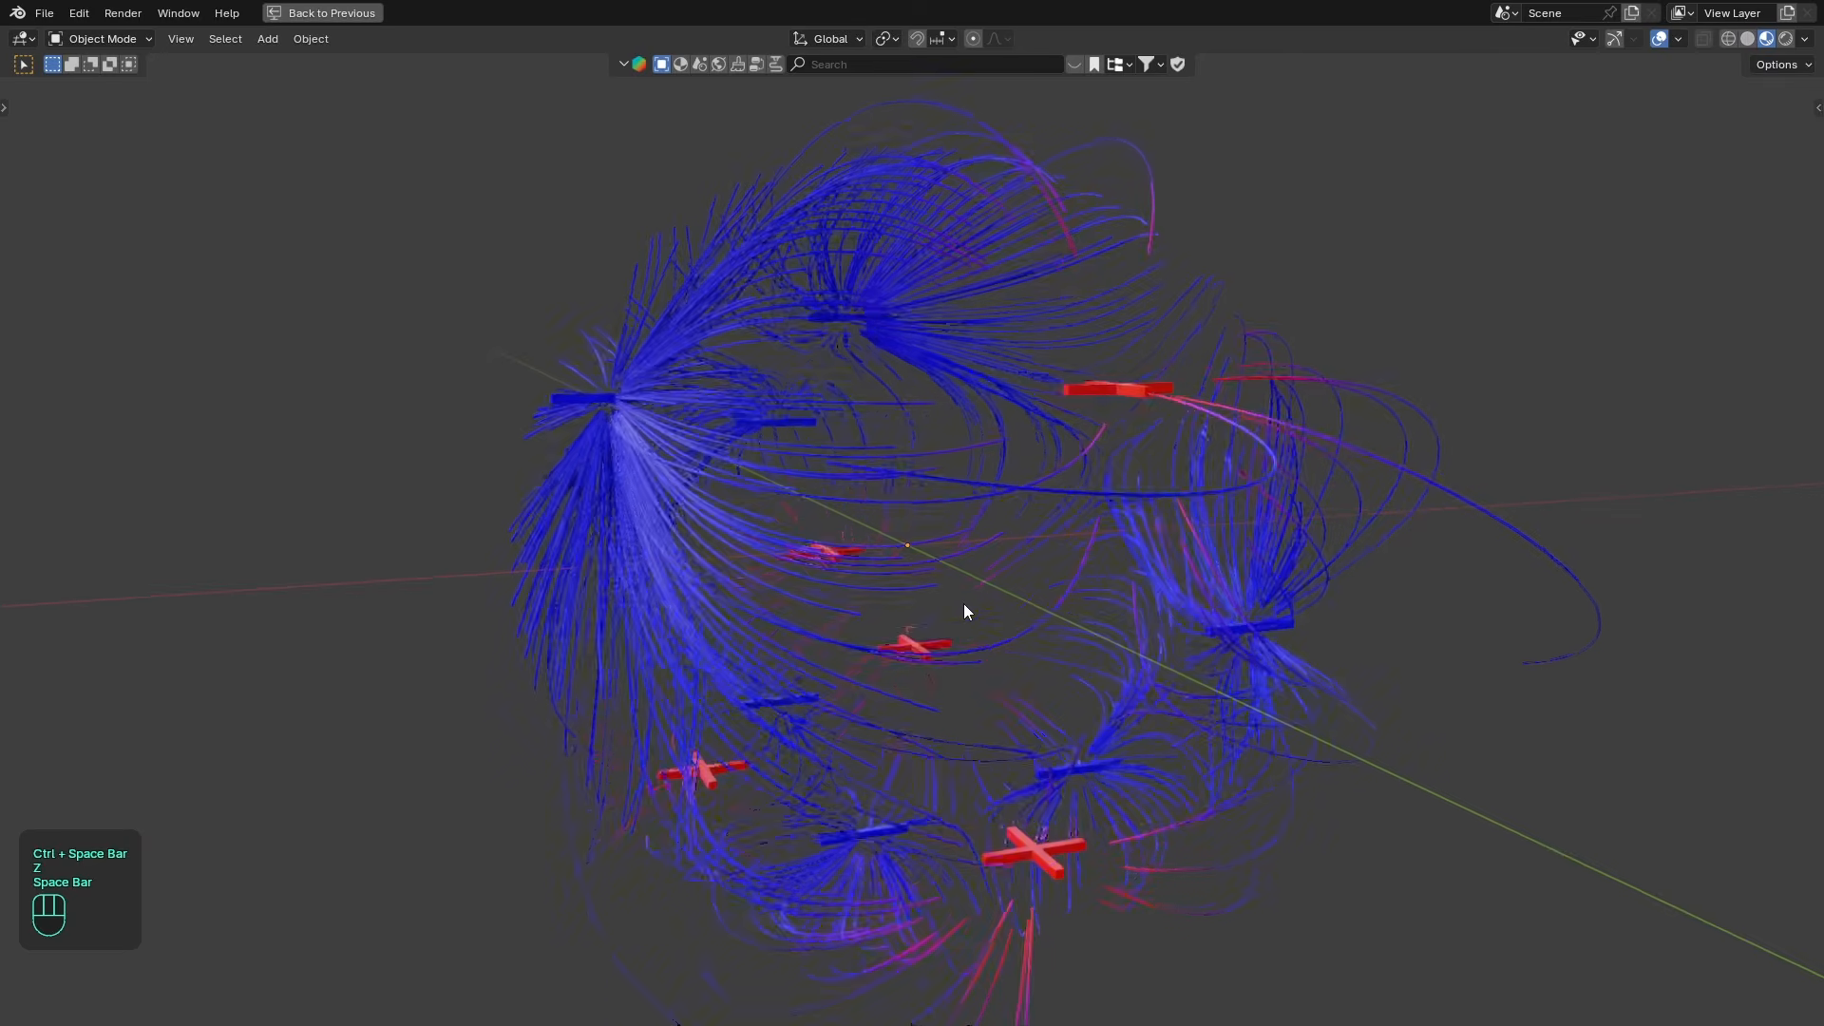
key(space)
middle_drag(969, 615, 1050, 612)
key(space)
scroll(978, 614, down, 1)
middle_drag(921, 614, 1001, 608)
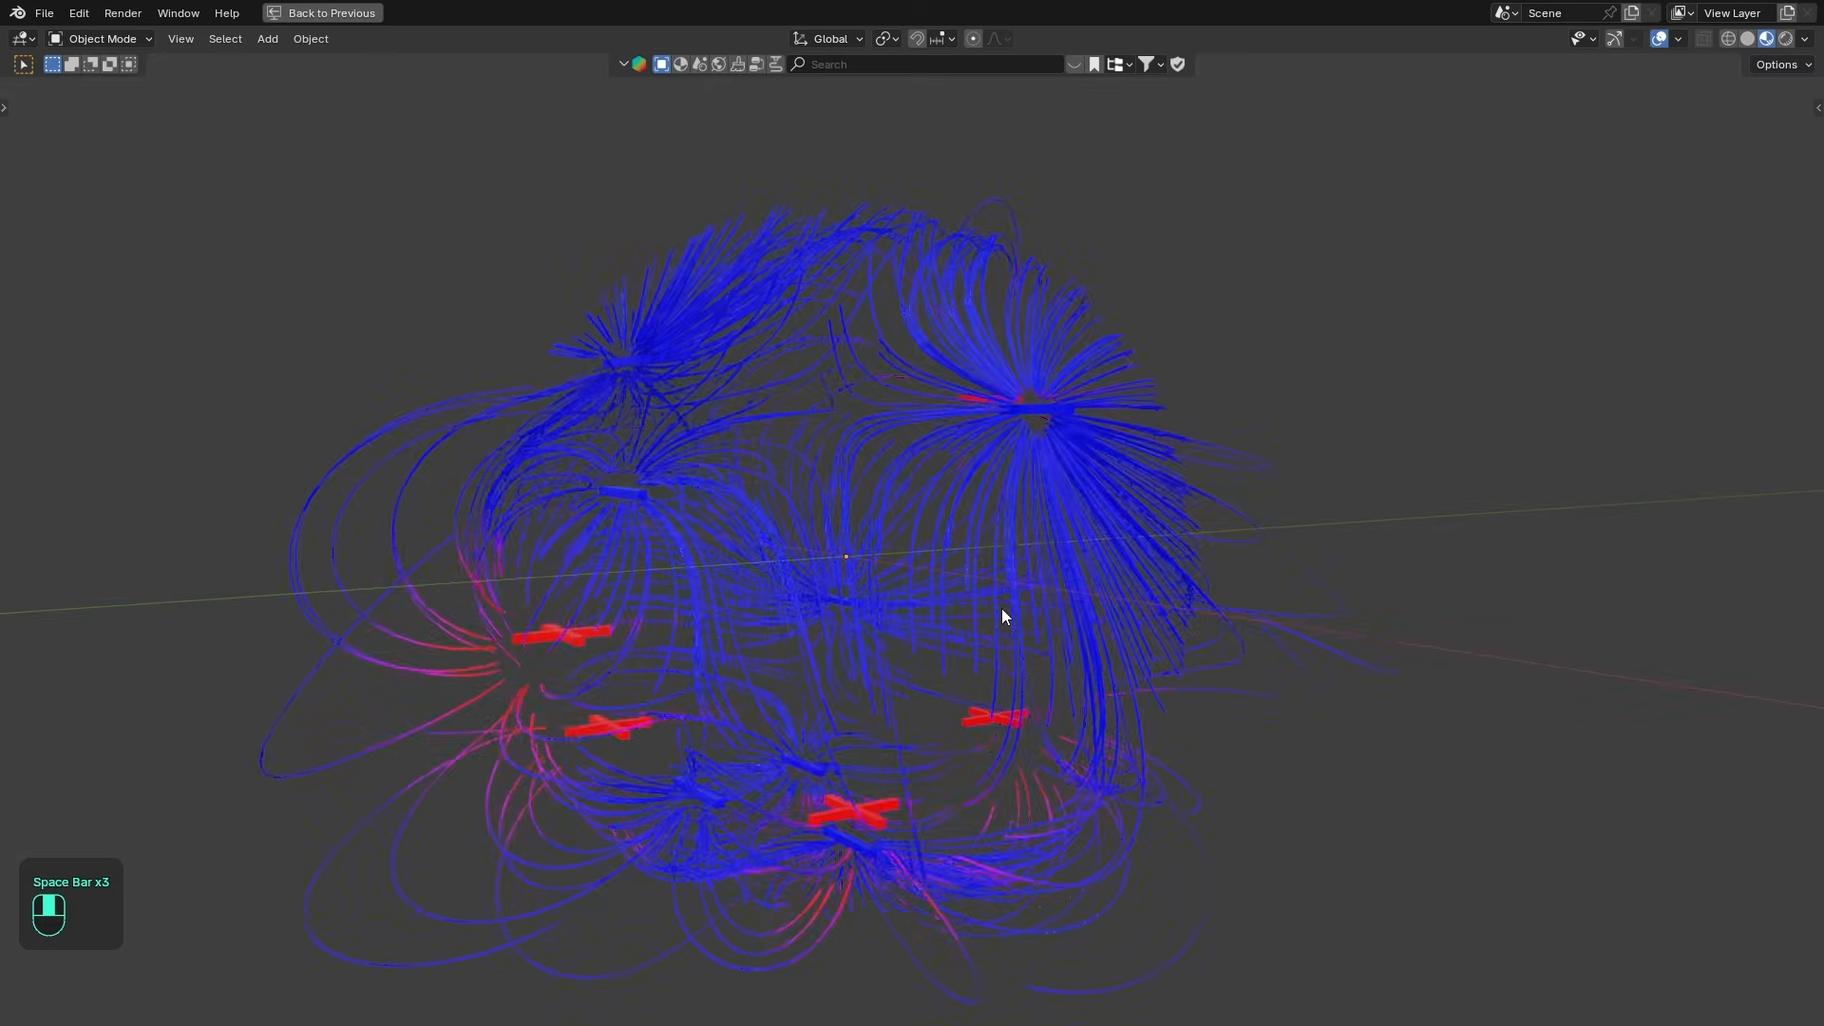
middle_drag(815, 590, 1178, 601)
key(space)
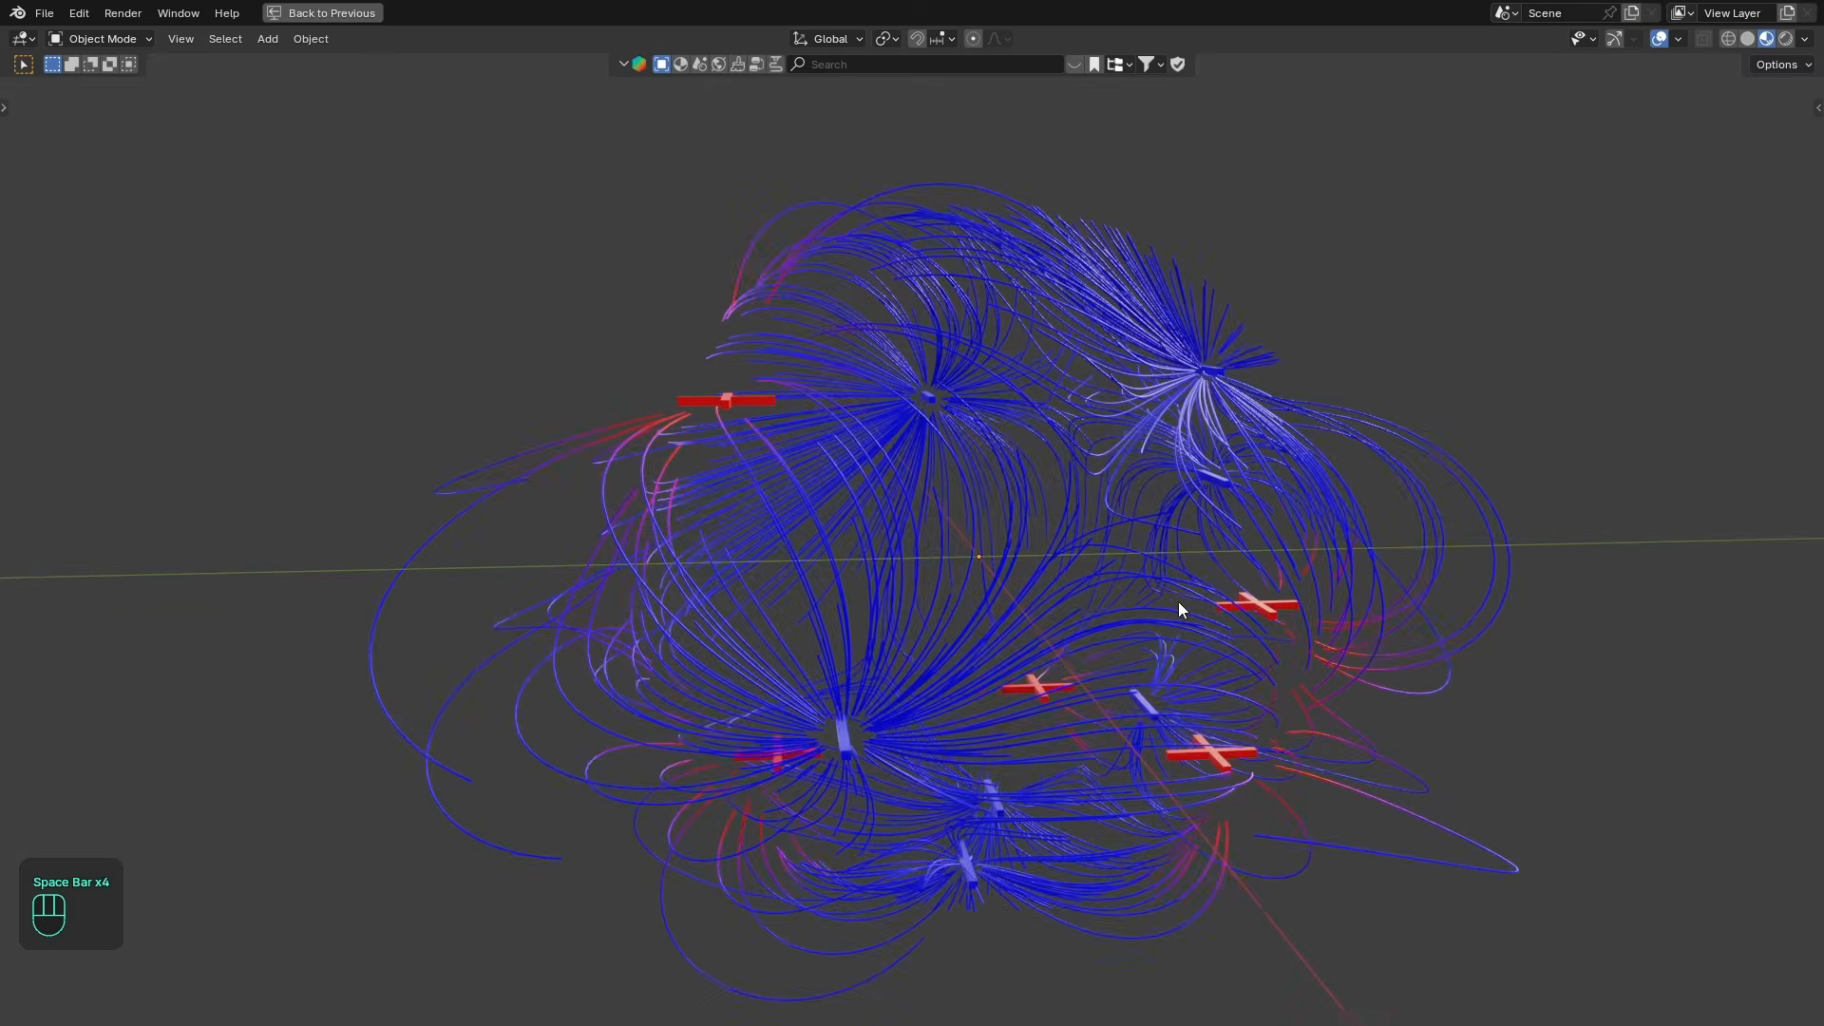
key(space)
middle_drag(945, 610, 1117, 644)
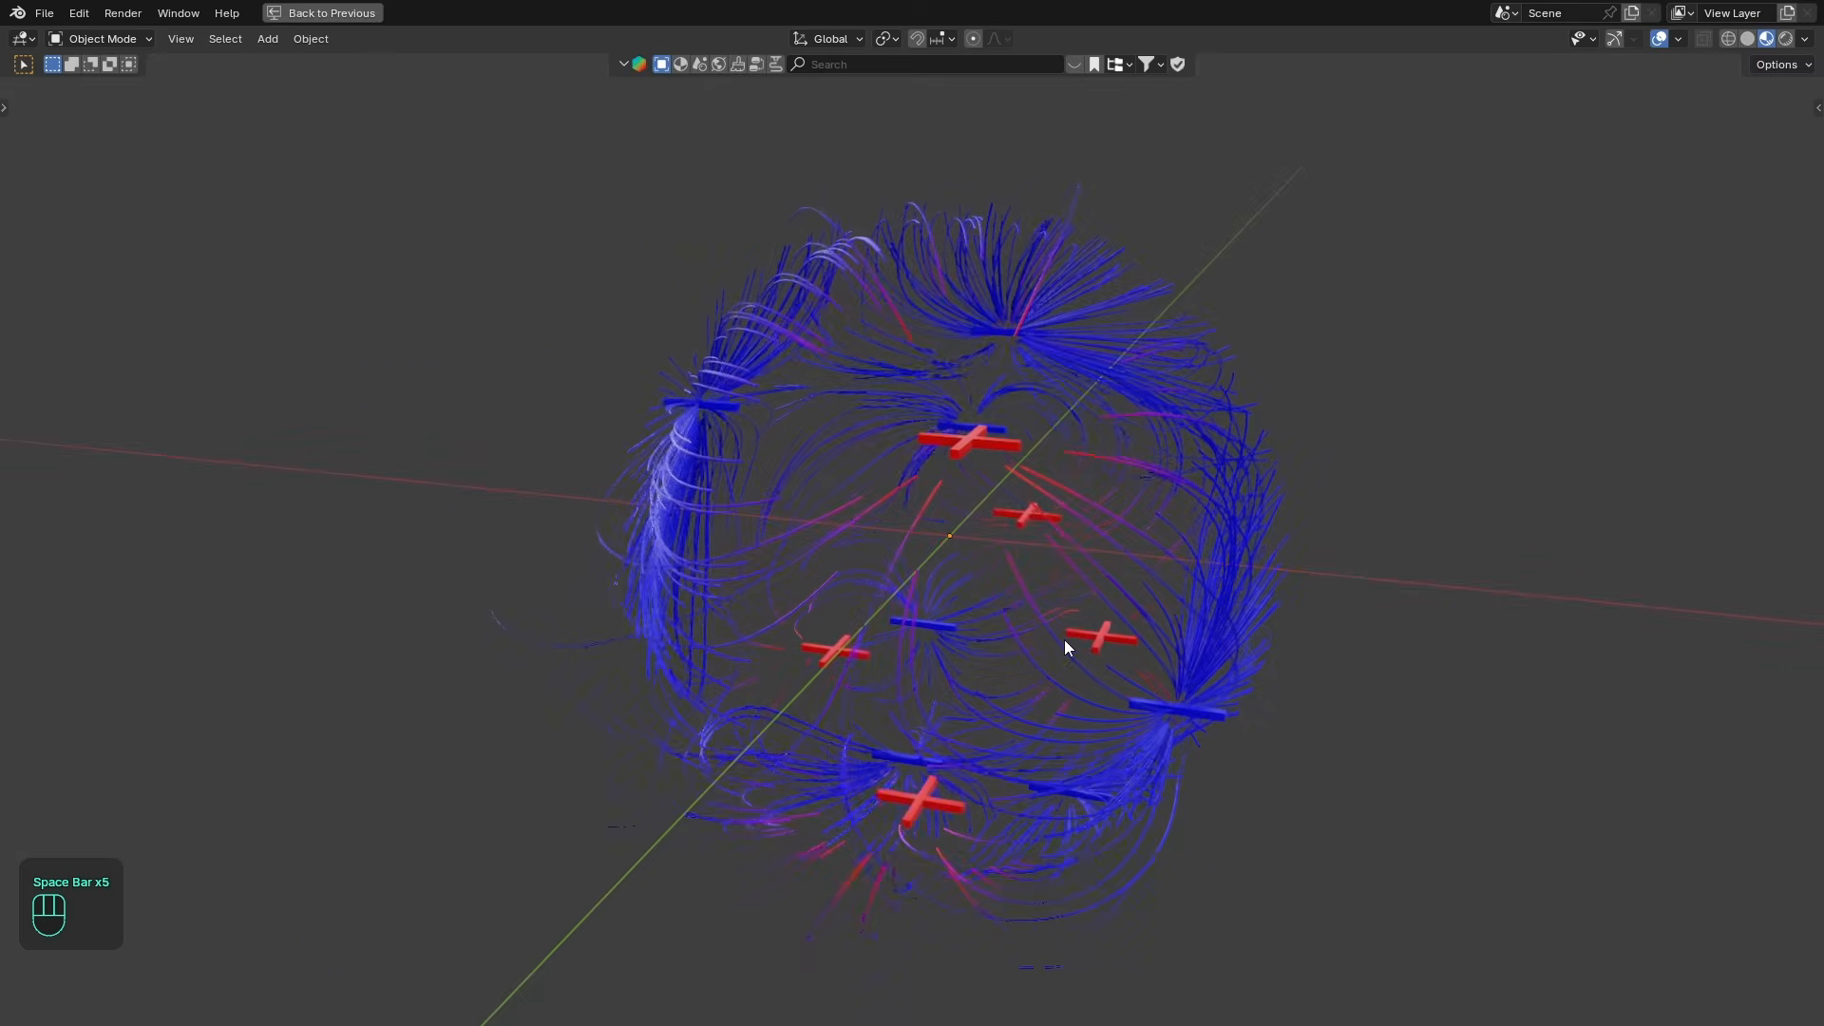
key(space)
mouse_move(983, 646)
middle_down()
mouse_move(1114, 647)
mouse_move(1005, 650)
middle_up()
key(space)
key(space)
key(z)
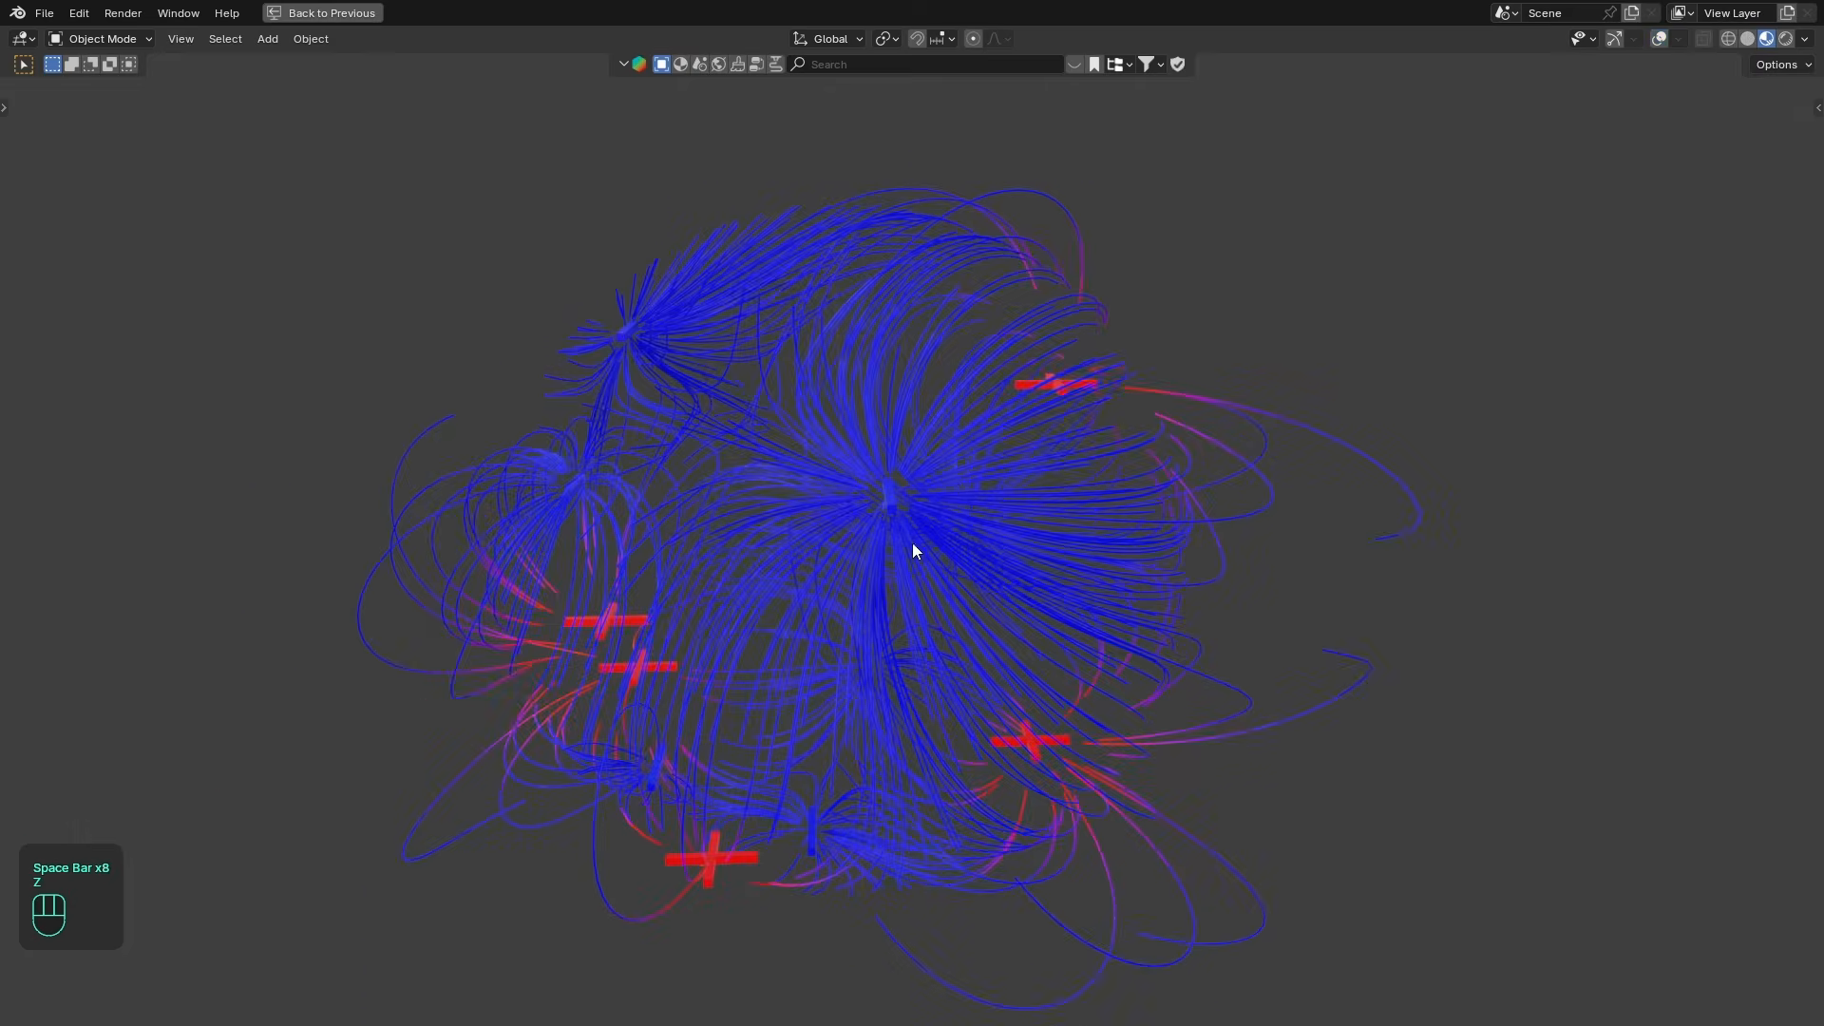
key(ctrl+space)
scroll(1137, 454, up, 2)
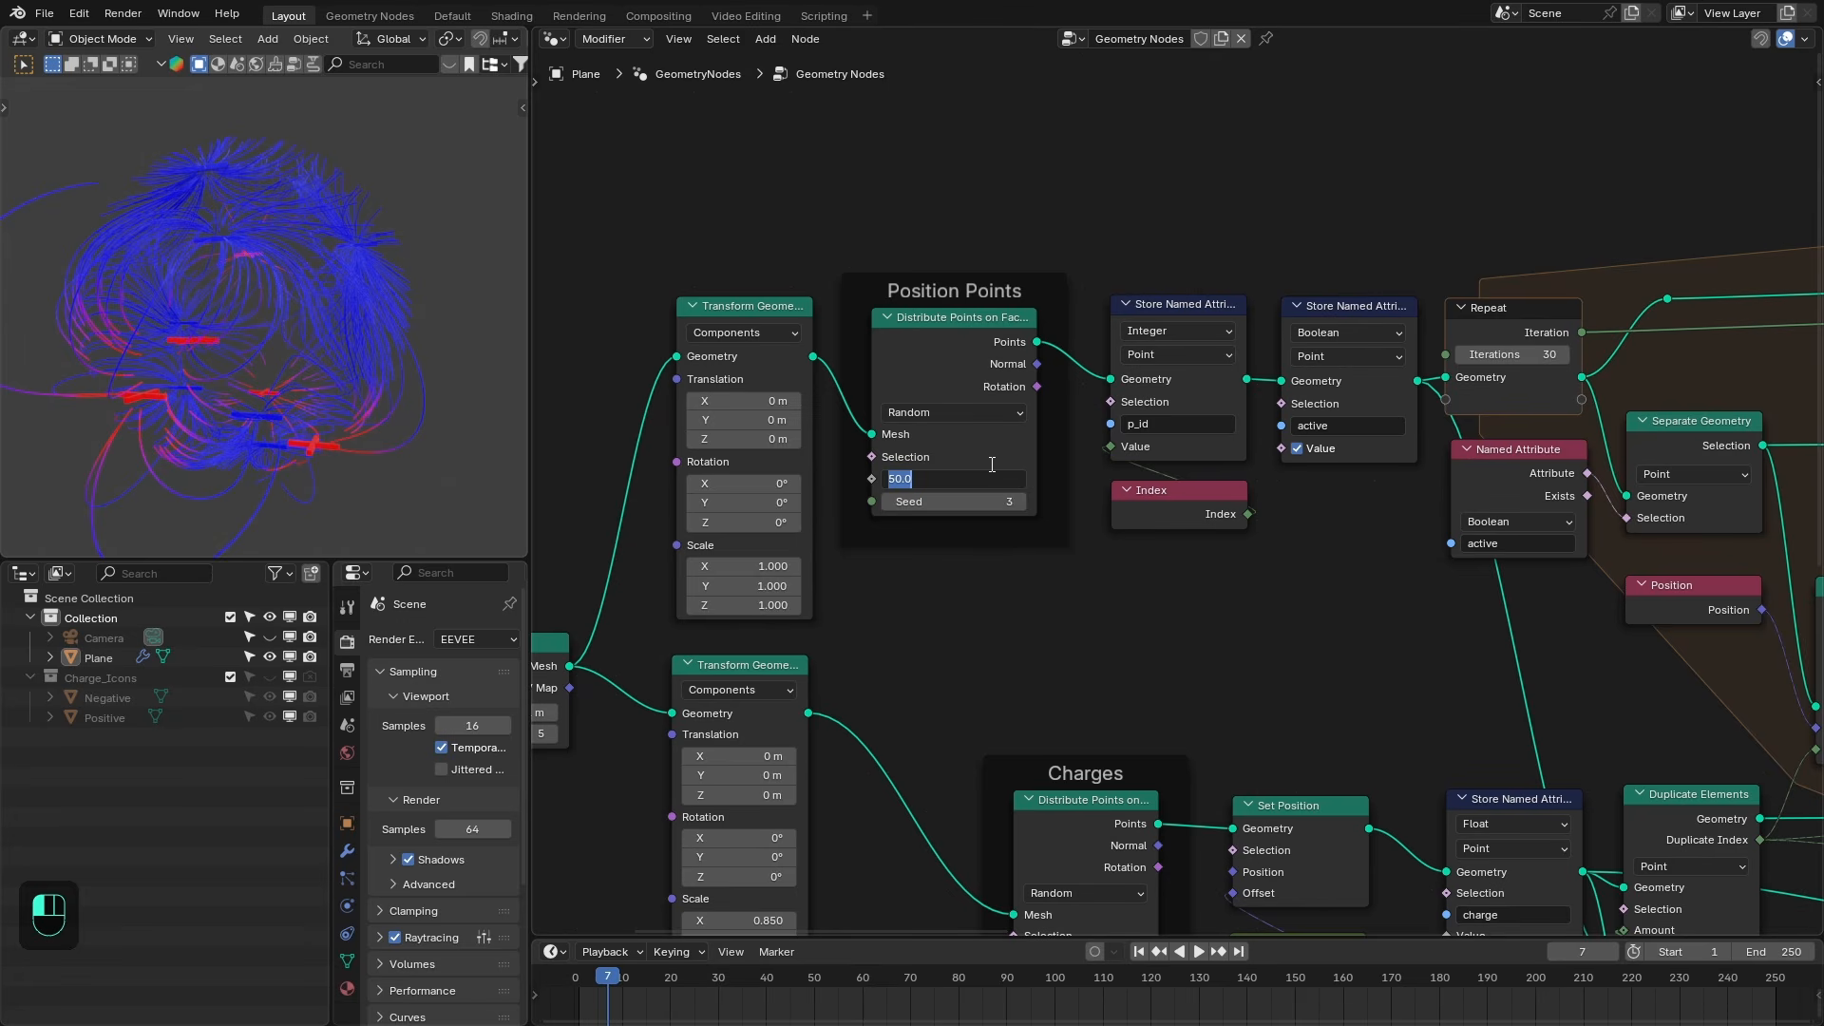
- Set the Position Points density to 100 and preview the animation in the maximized viewport
text(100)
key(Return)
key(ctrl+space)
middle_drag(960, 409, 1237, 603)
key(space)
key(space)
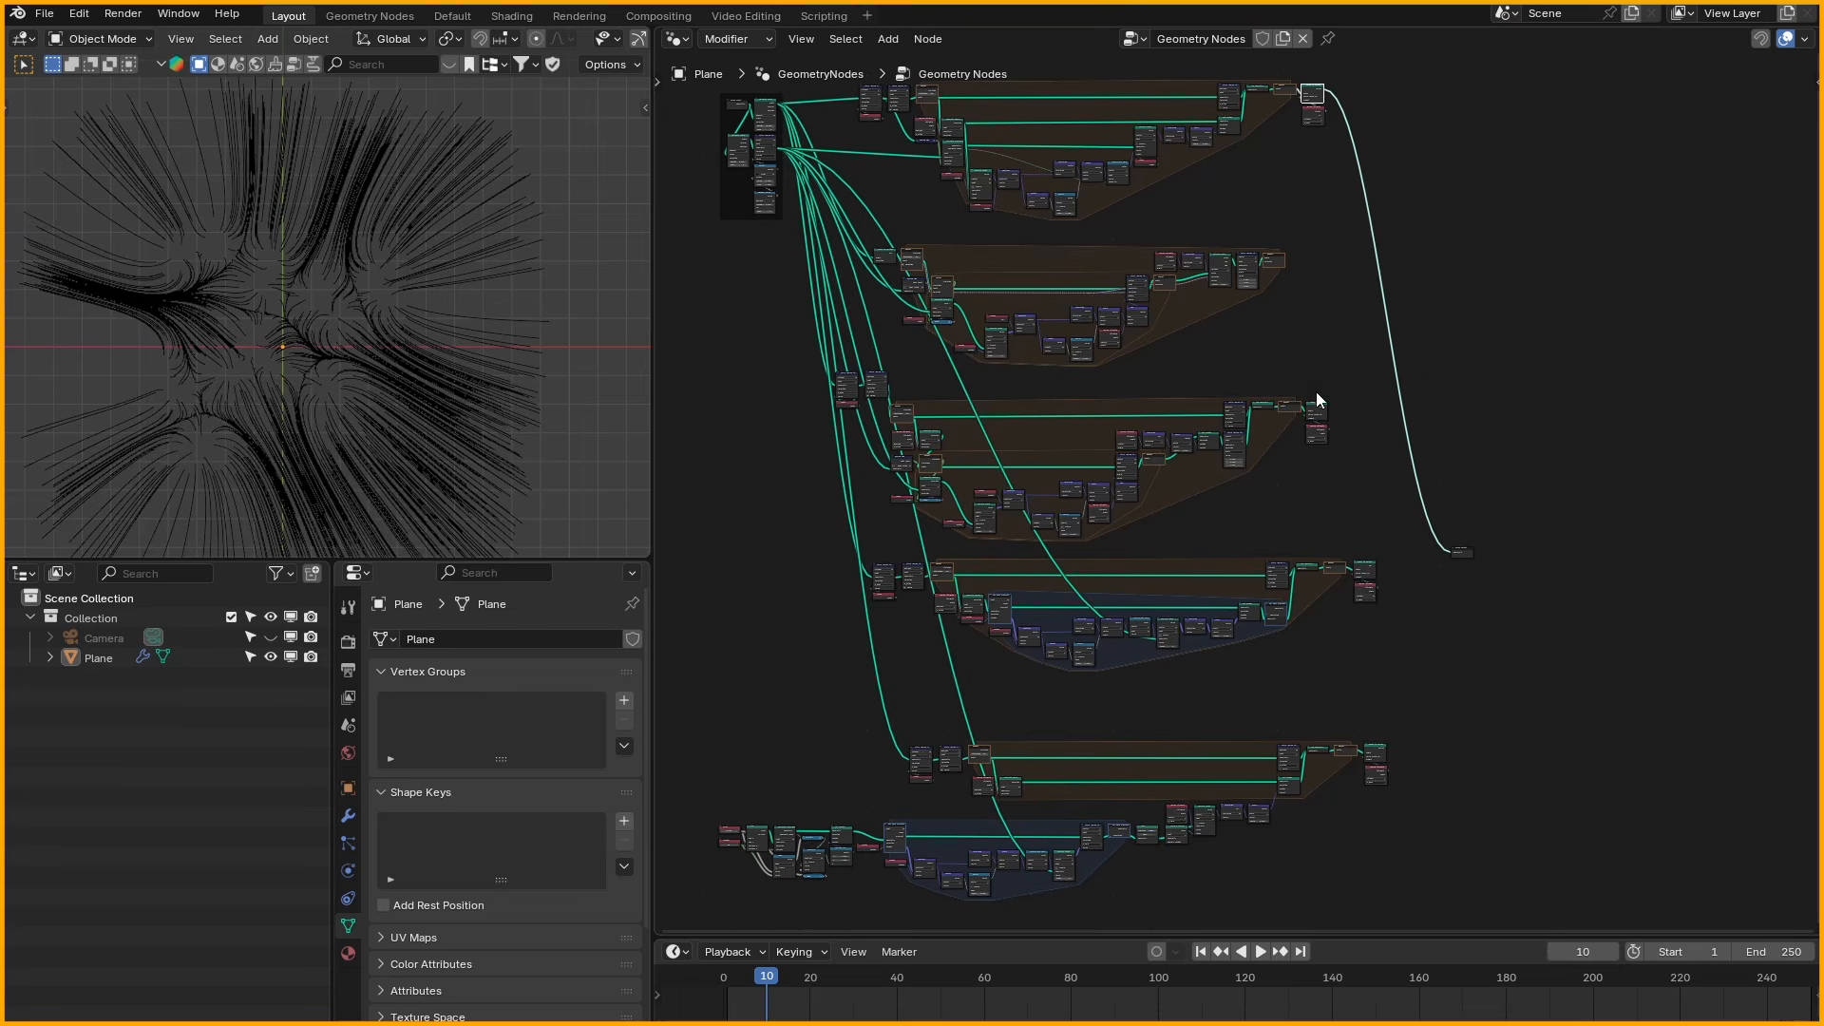
middle_drag(1317, 400, 1356, 408)
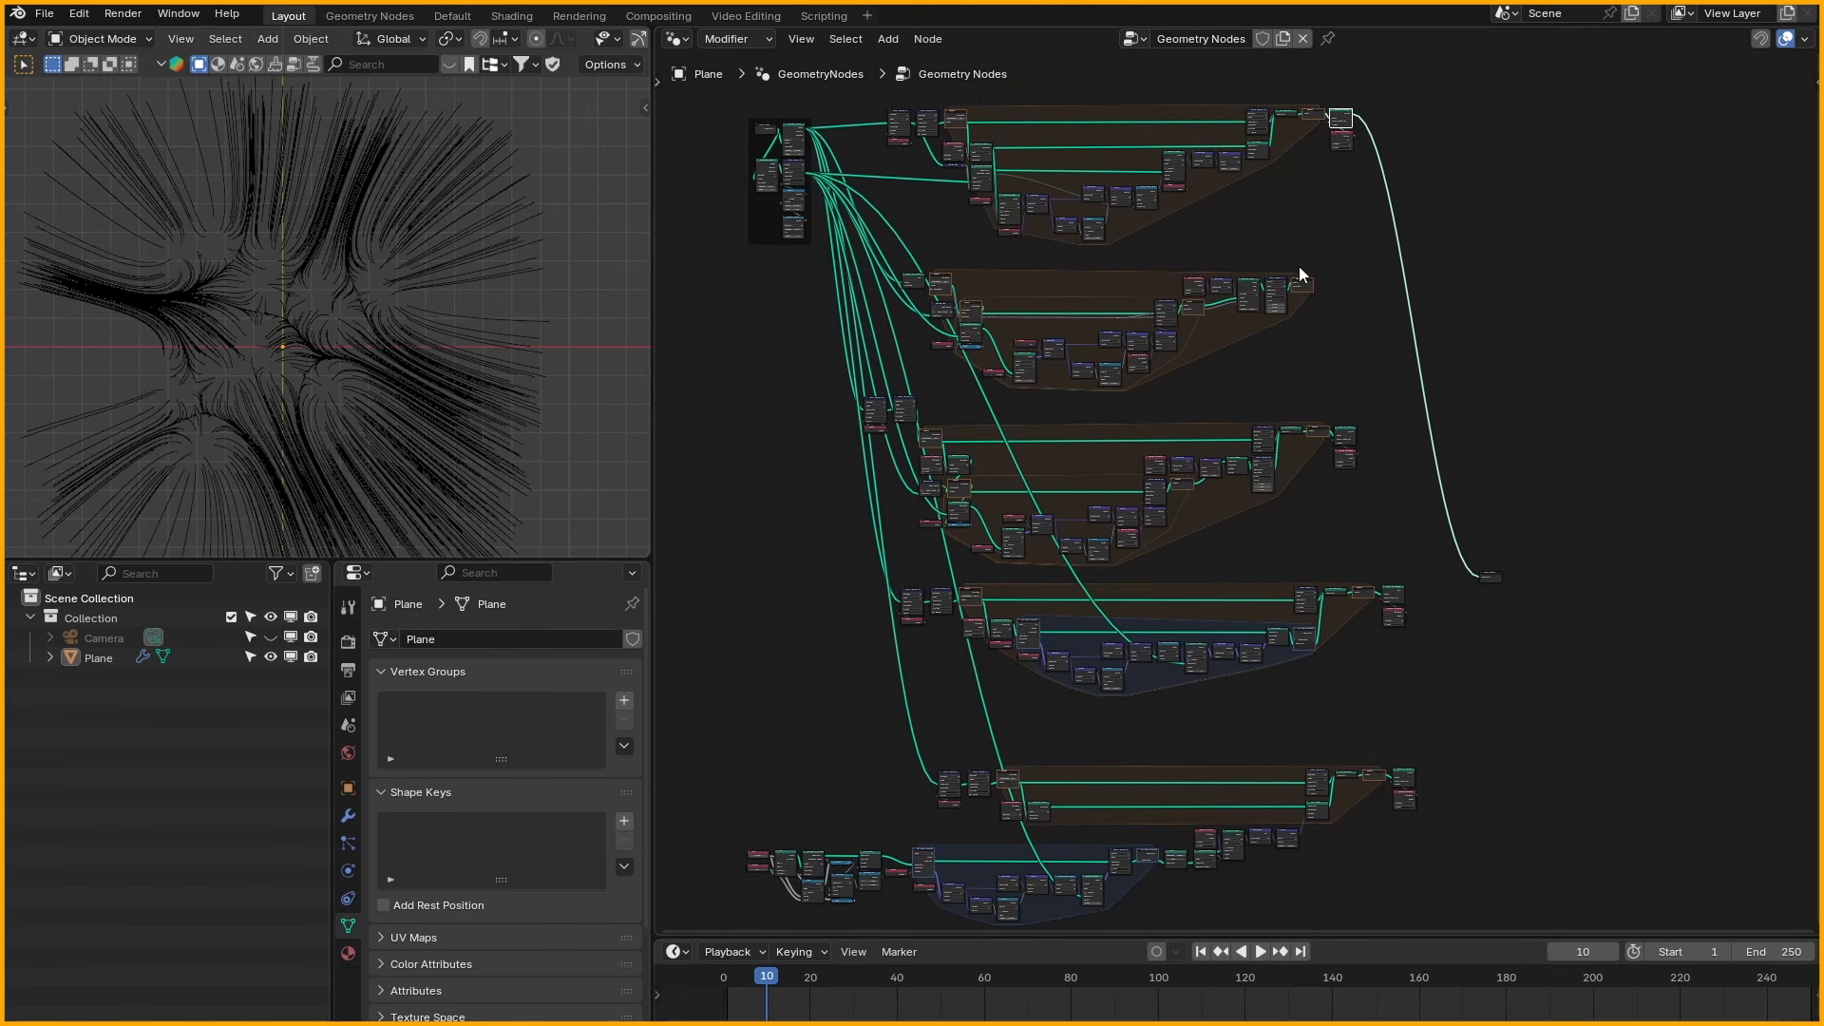
click(1350, 432)
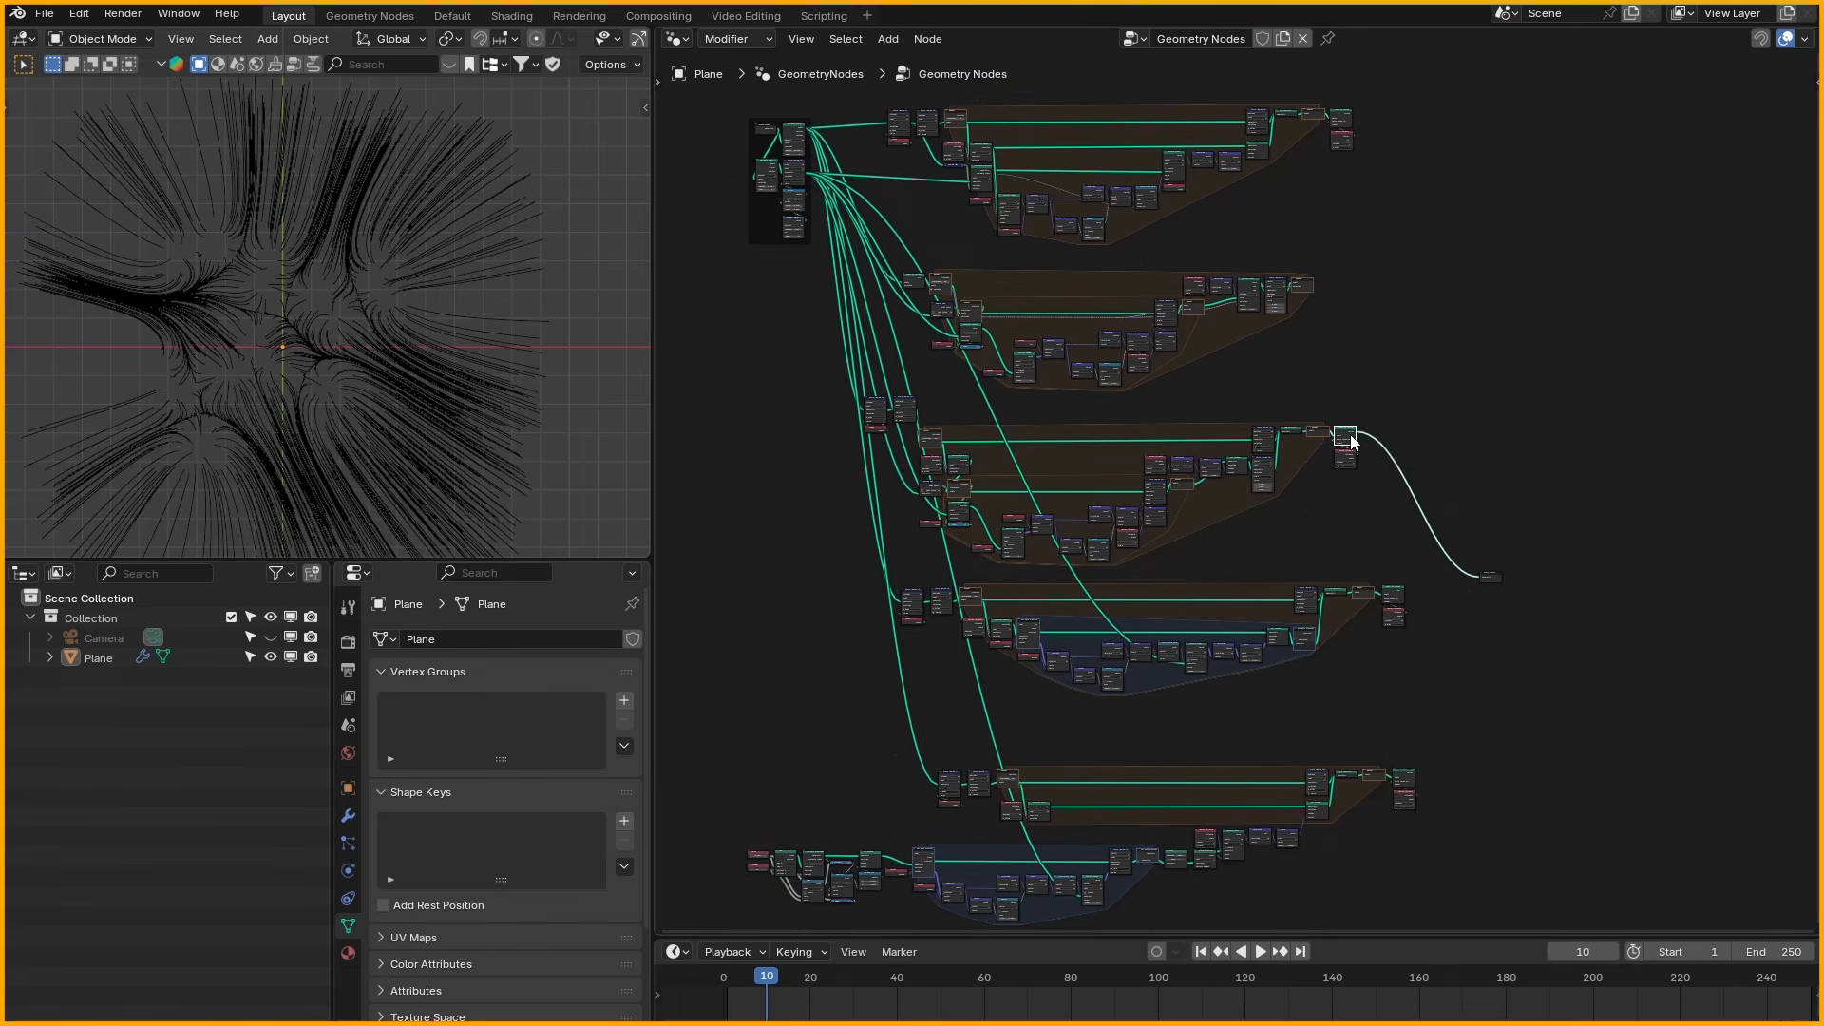